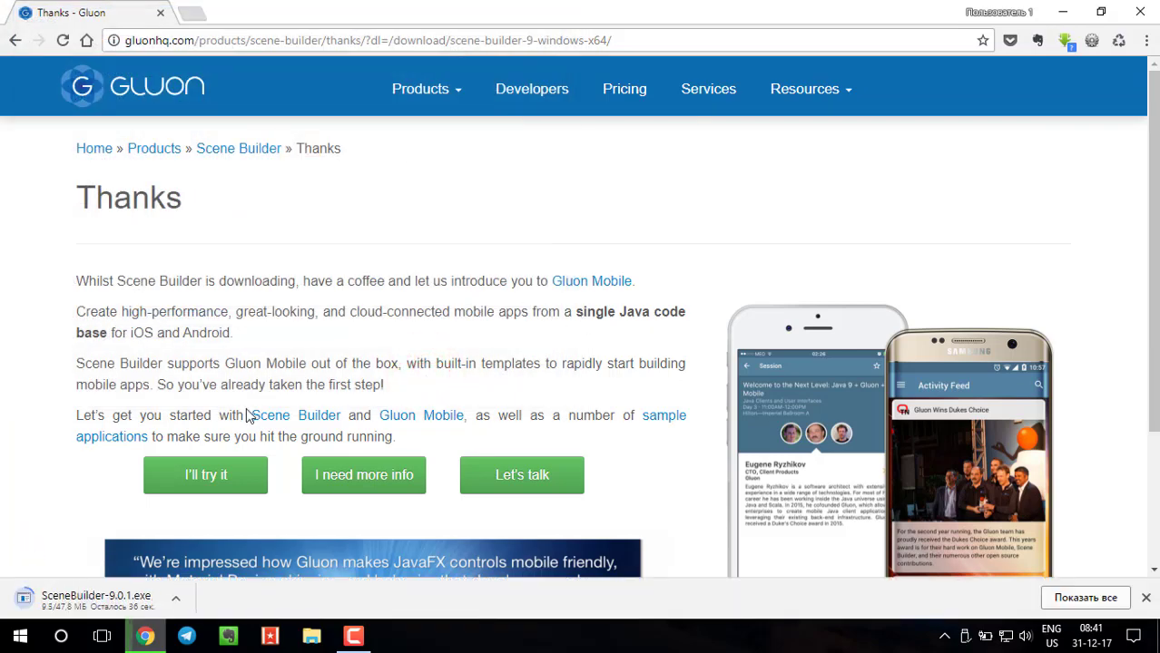
Open the browser's download list, launch the SceneBuilder-9.0.1.exe installer and show the file in its folder
{"action": "key", "text": "ctrl+j"}
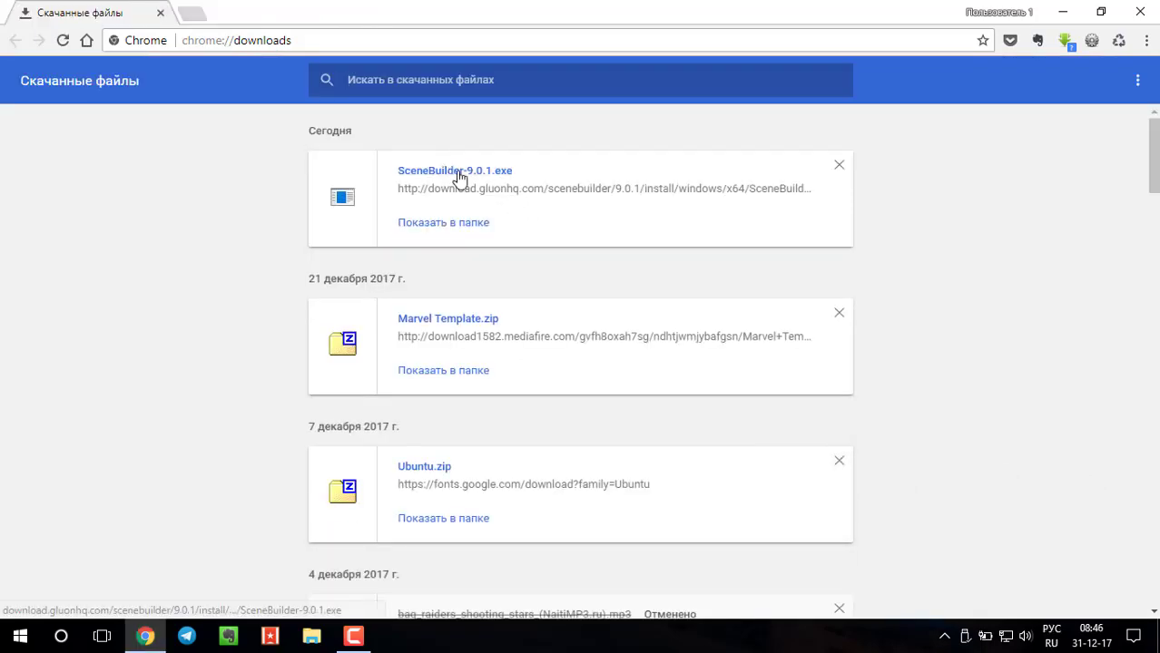
{"action": "left_click", "coordinate": [450, 178]}
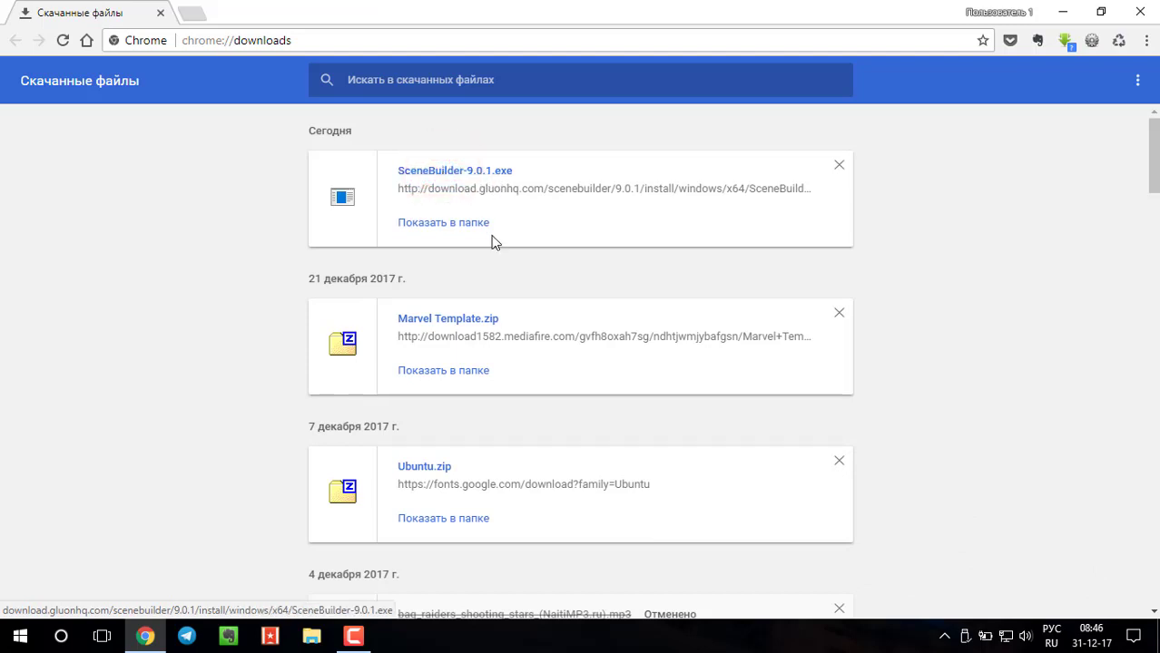
{"action": "left_click", "coordinate": [434, 225]}
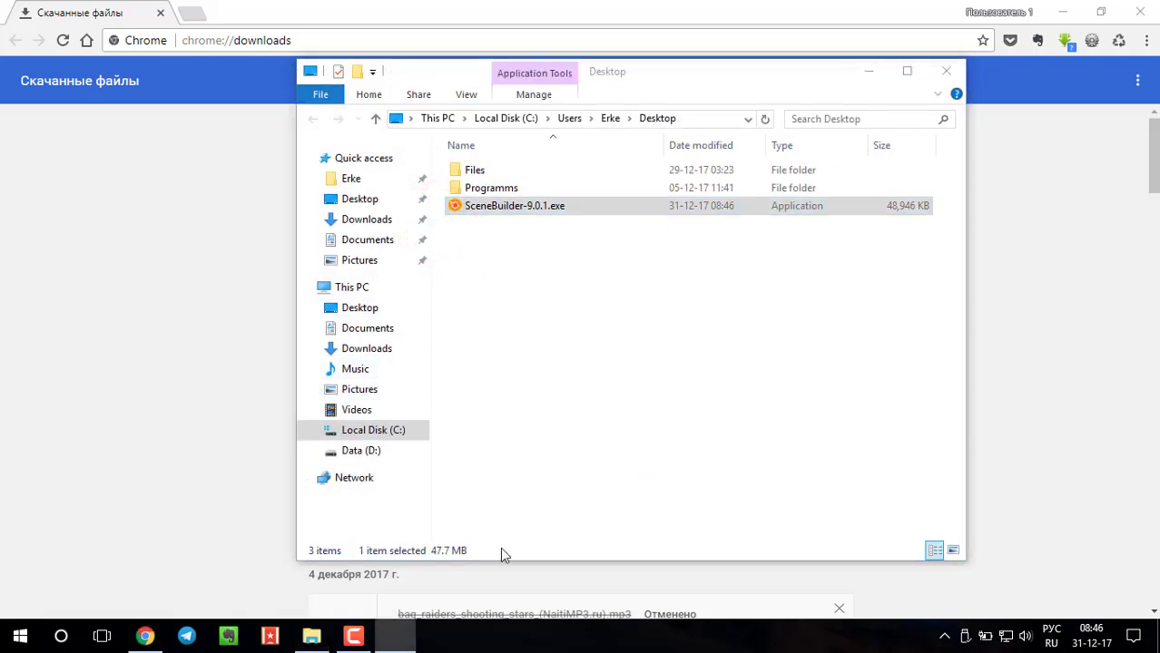
Accept the license agreement and install Scene Builder, minimizing the open folder and browser windows
{"action": "left_click", "coordinate": [521, 152]}
{"action": "left_click_drag", "start_coordinate": [521, 154], "coordinate": [492, 150]}
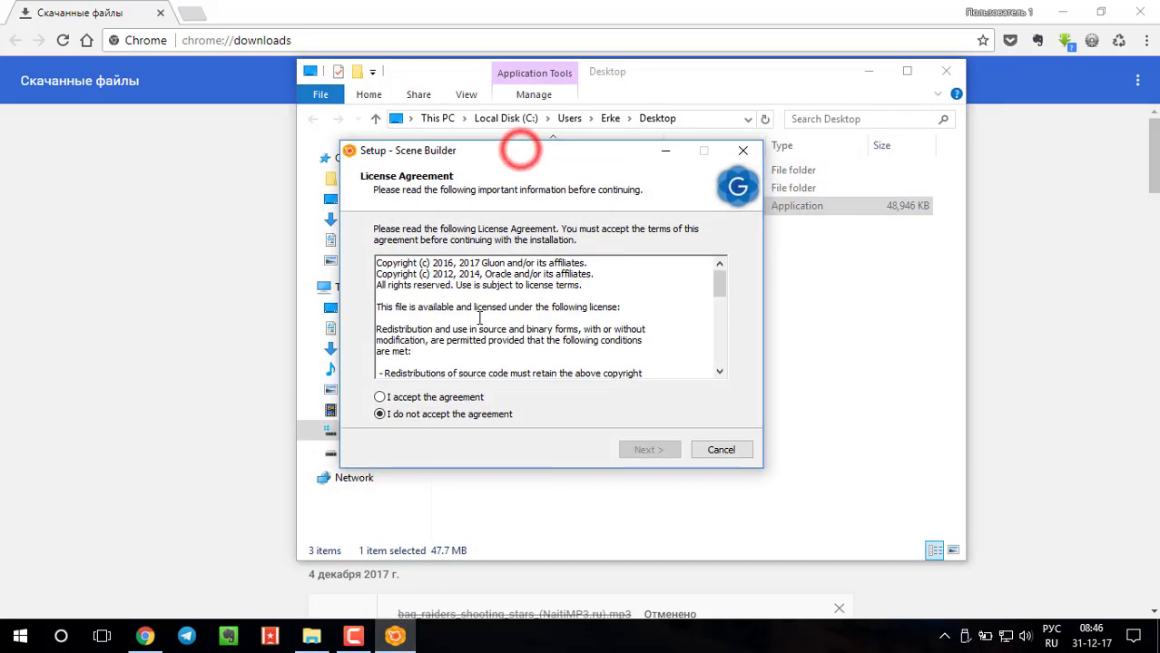
{"action": "left_click", "coordinate": [380, 397]}
{"action": "left_click", "coordinate": [668, 446]}
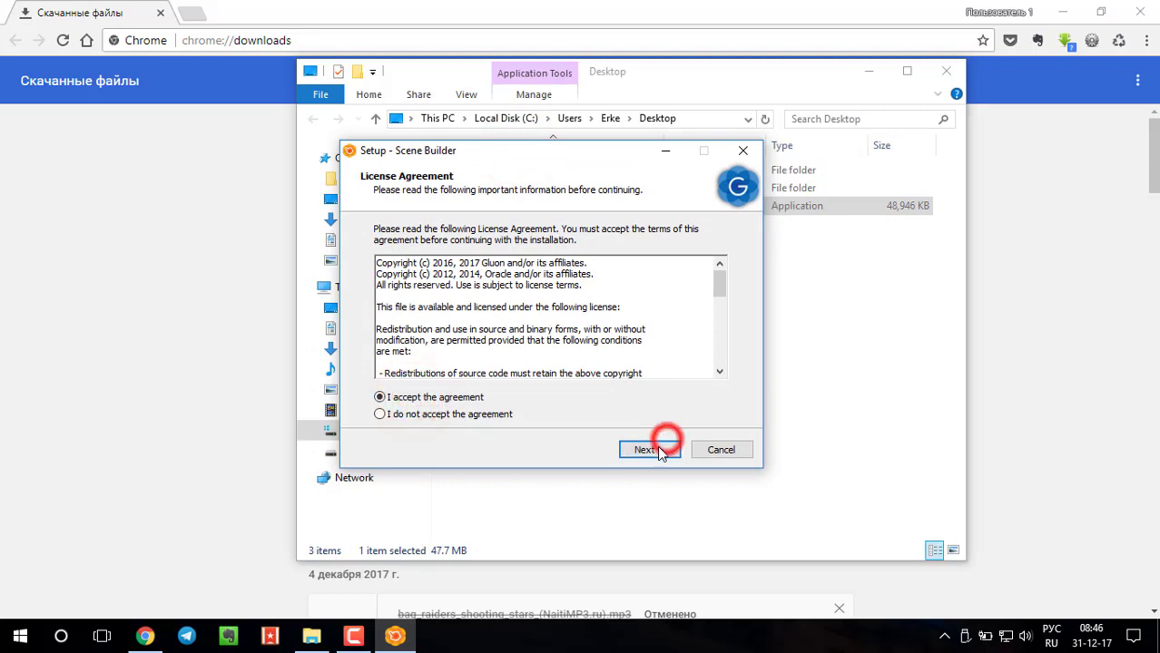
{"action": "left_click", "coordinate": [659, 451]}
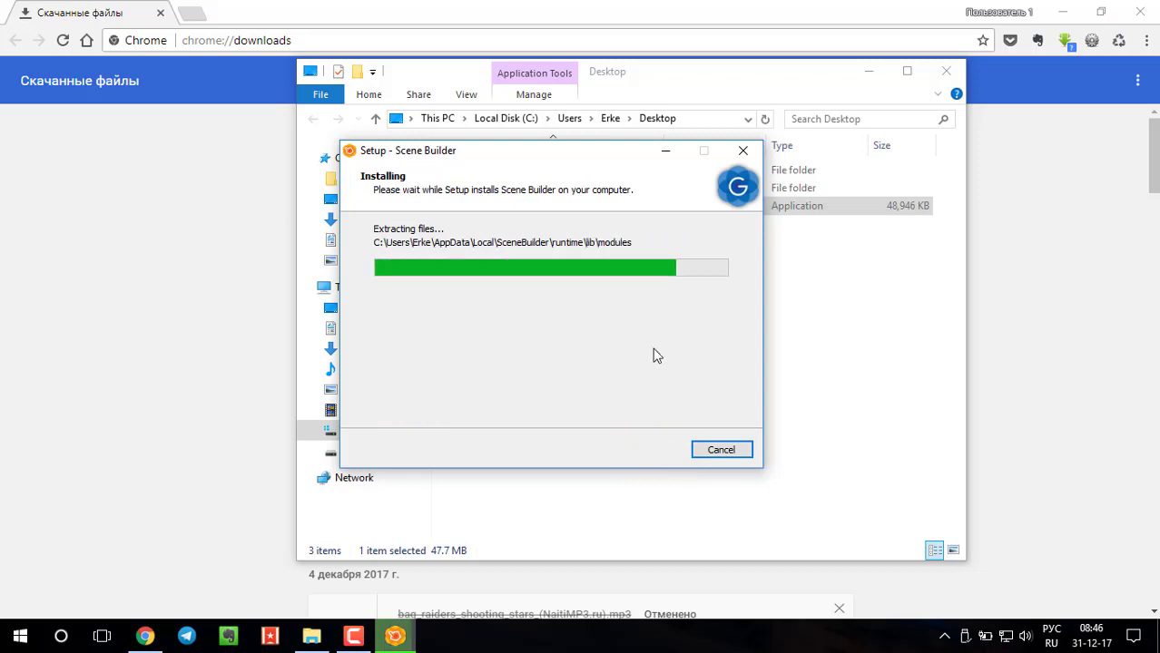
{"action": "left_click", "coordinate": [868, 71]}
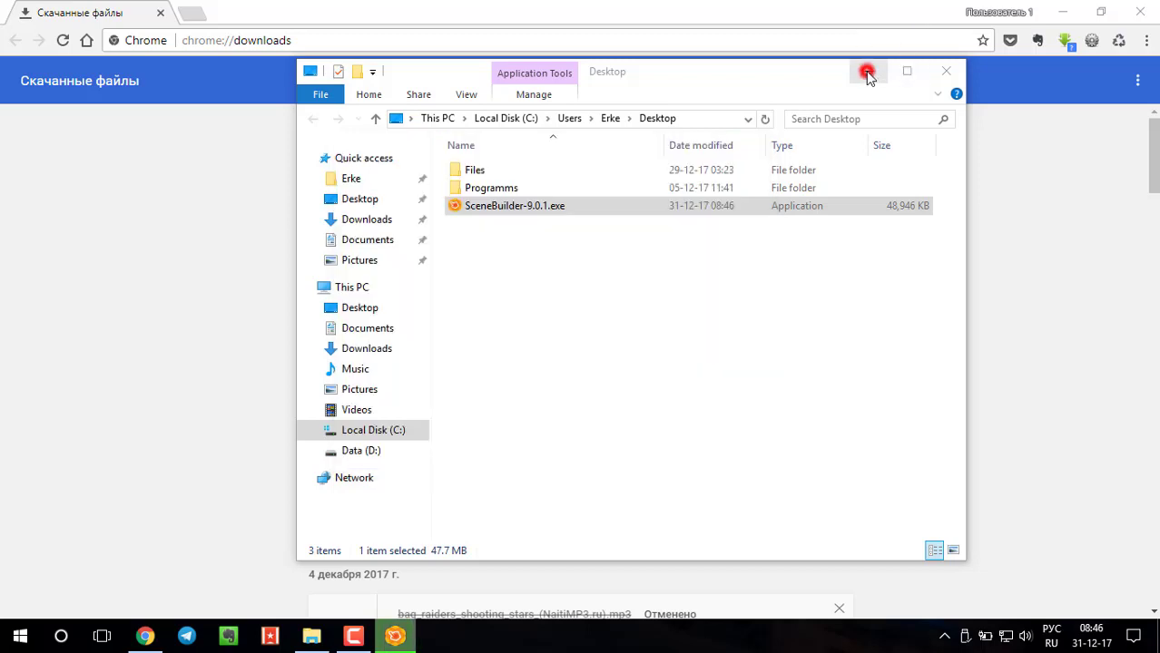
{"action": "left_click", "coordinate": [1042, 11]}
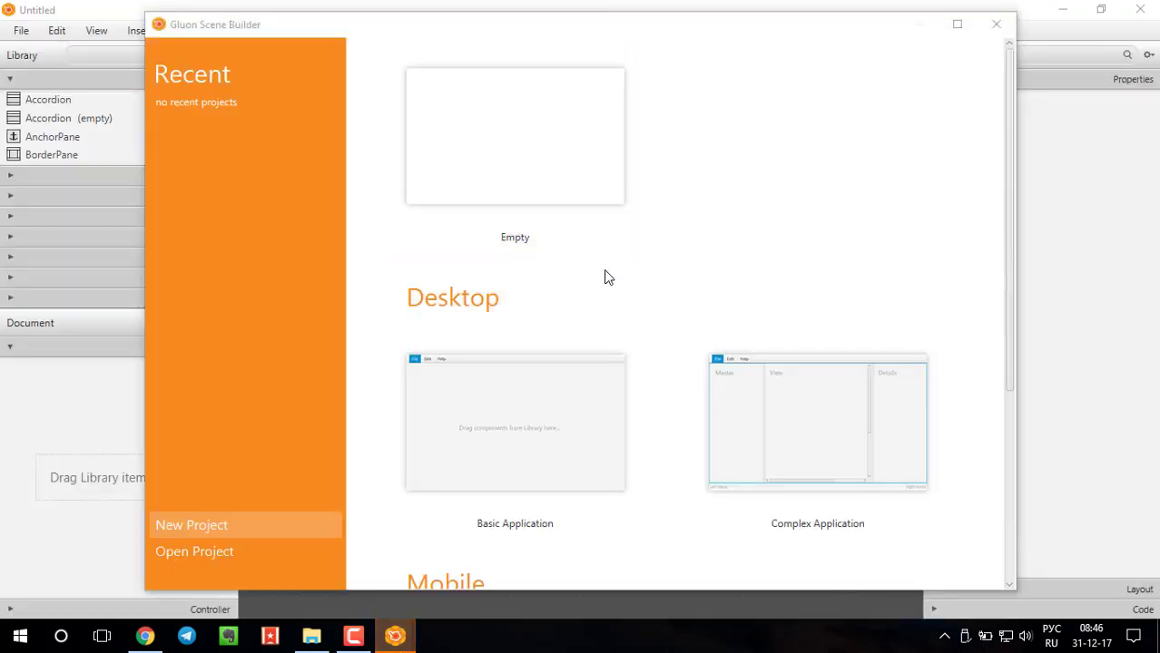
Look through the project templates in the Scene Builder welcome window, then dismiss it and the Gluon registration dialog
{"action": "scroll", "coordinate": [738, 260], "scroll_direction": "down", "scroll_amount": 2}
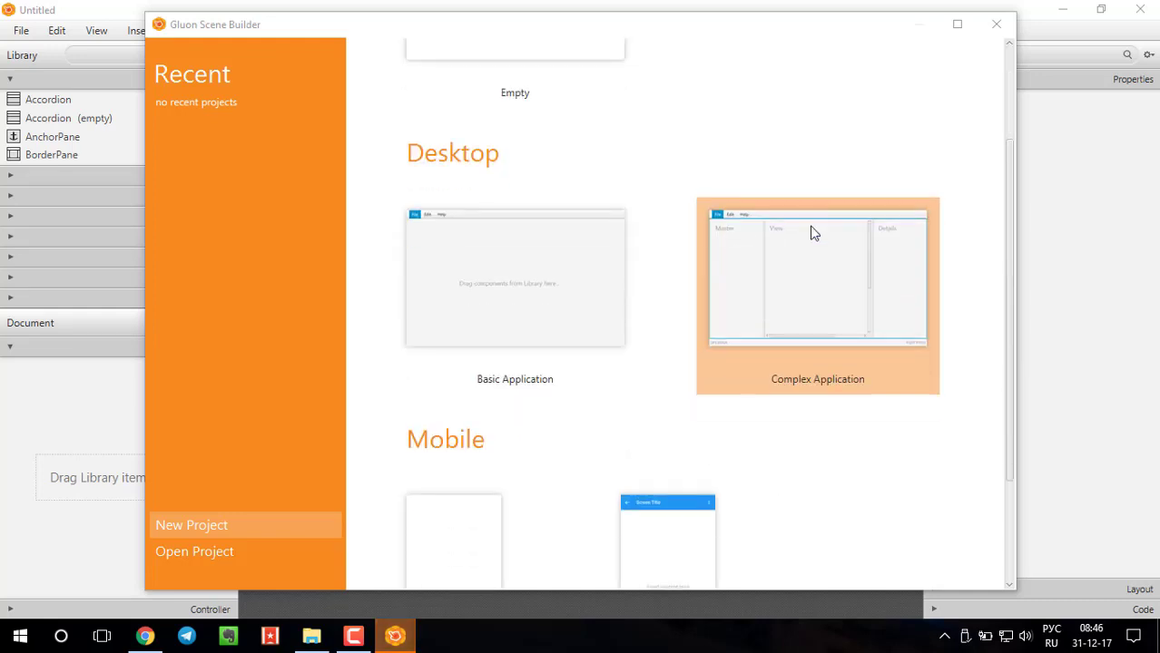
{"action": "scroll", "coordinate": [800, 357], "scroll_direction": "down", "scroll_amount": 2}
{"action": "scroll", "coordinate": [799, 357], "scroll_direction": "up", "scroll_amount": 3}
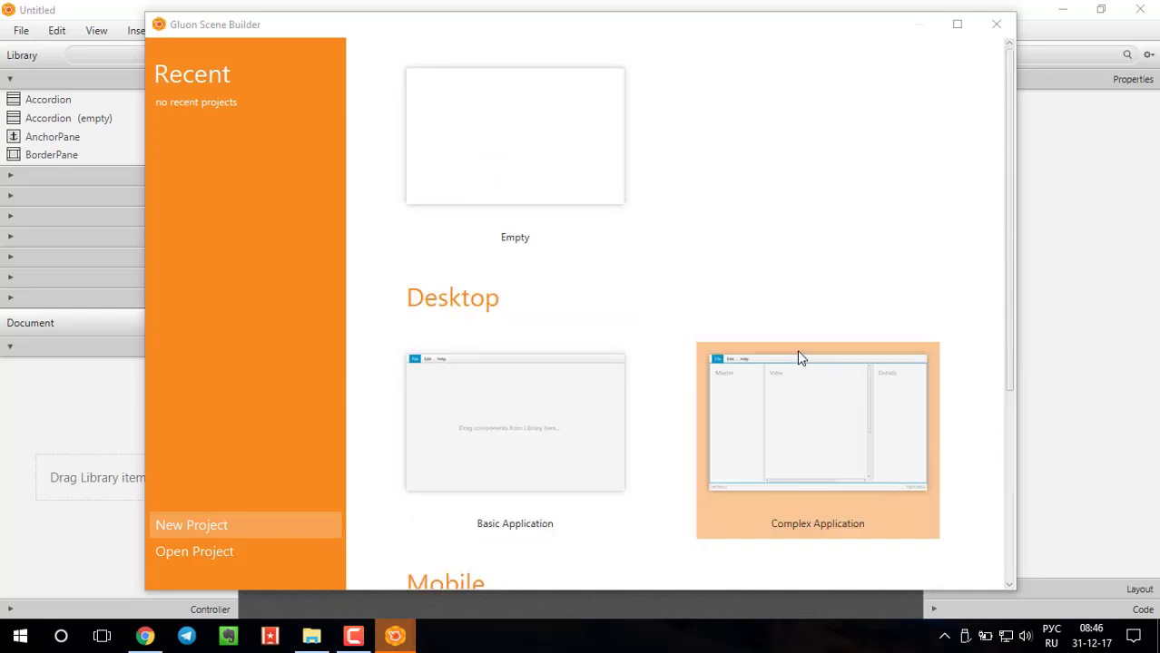
{"action": "left_click", "coordinate": [997, 26]}
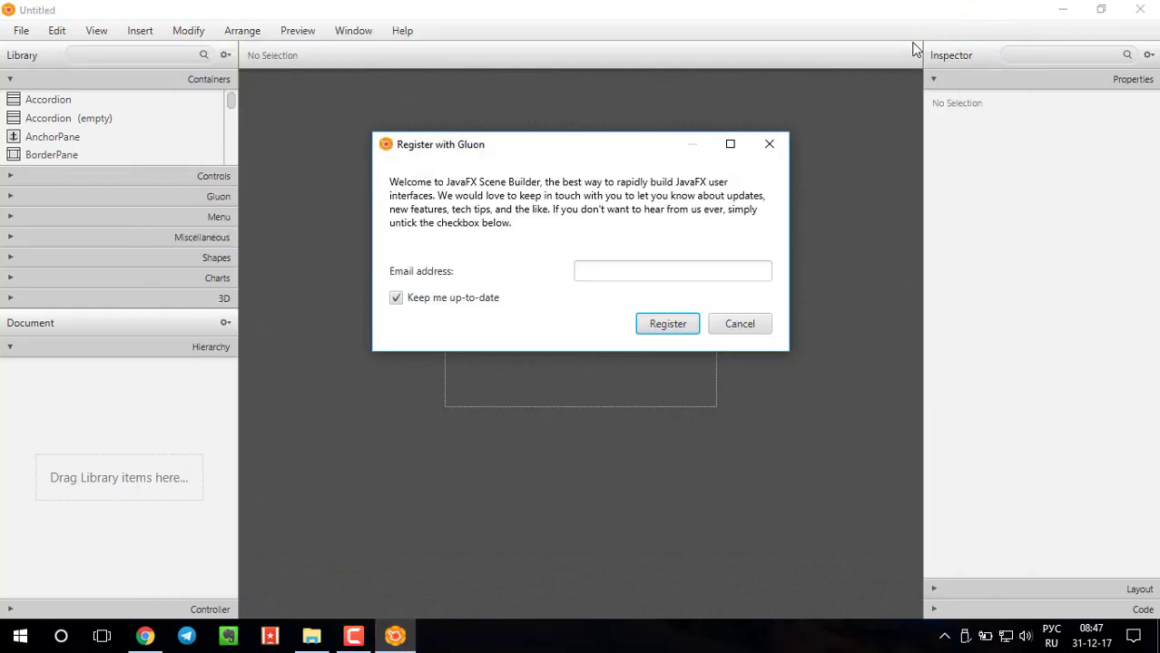
{"action": "left_click", "coordinate": [725, 329]}
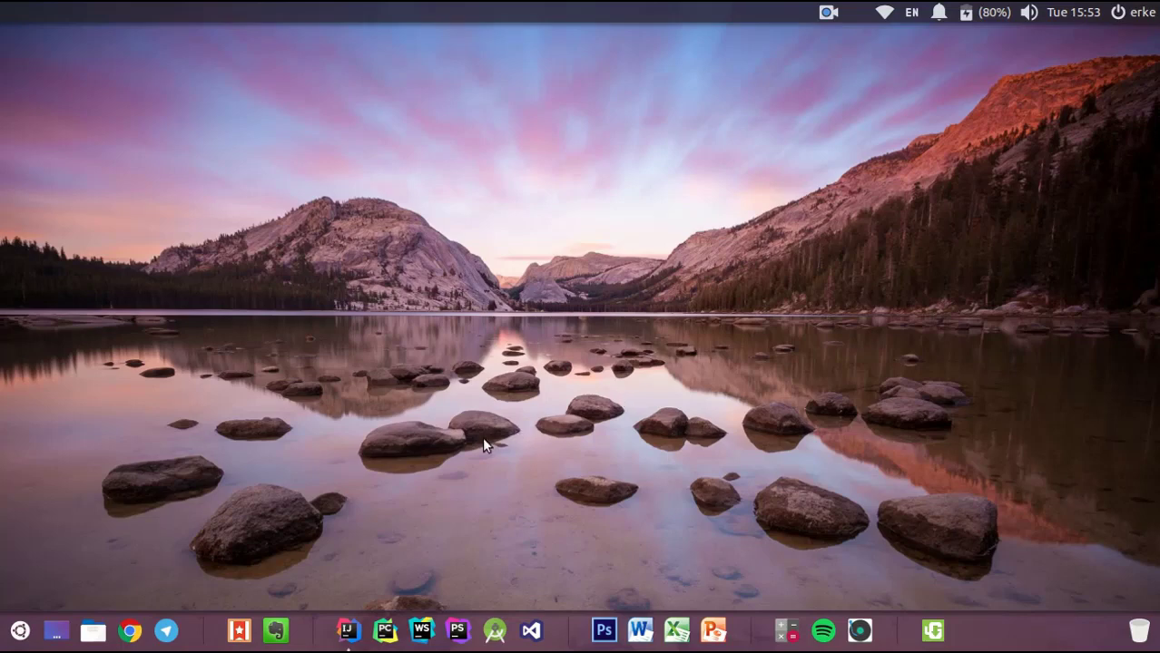
Switch to IntelliJ IDEA, open the SmsHandy_Lesson project and select the Main class in the app package
{"action": "left_click", "coordinate": [346, 635]}
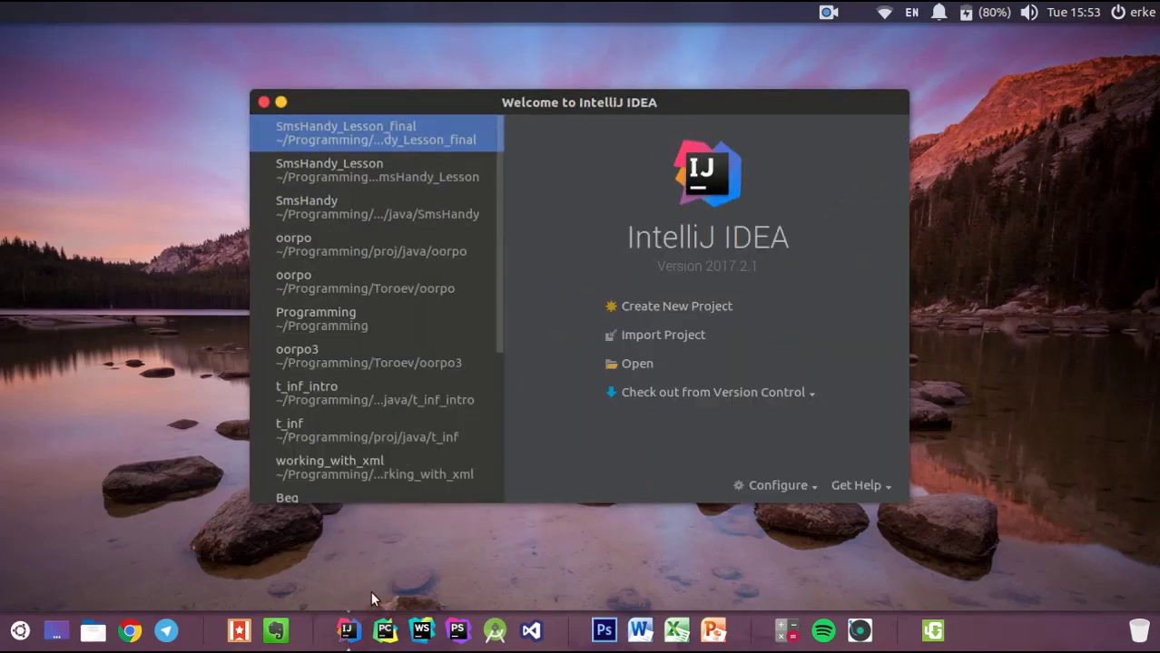
{"action": "left_click", "coordinate": [397, 171]}
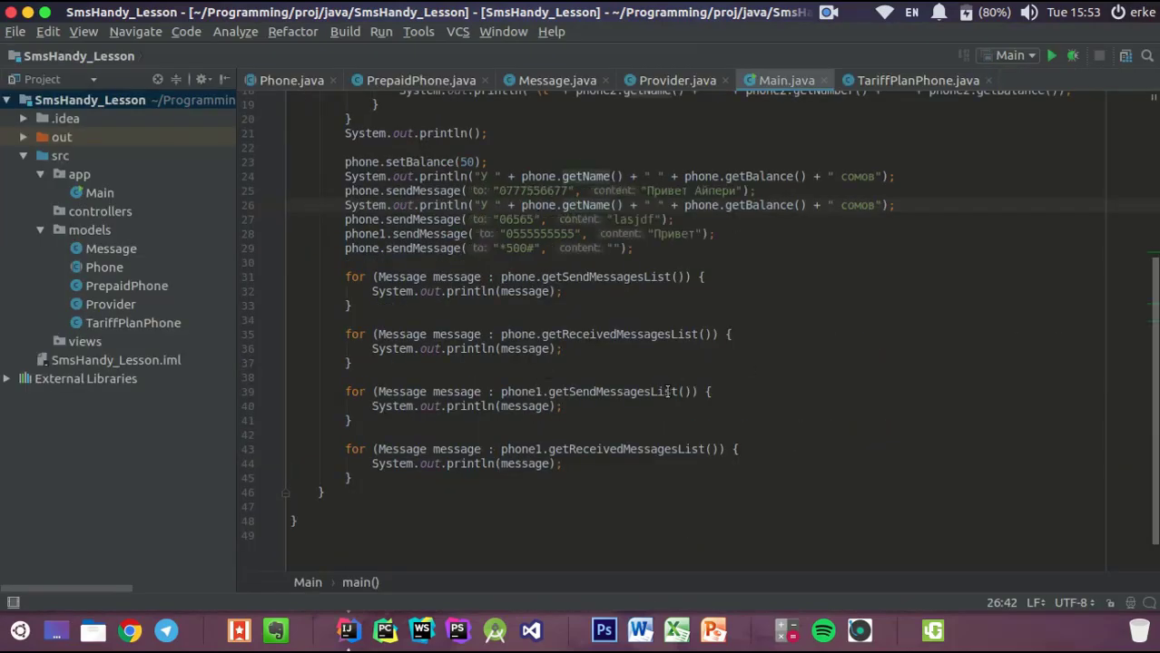
{"action": "scroll", "coordinate": [669, 391], "scroll_direction": "up", "scroll_amount": 6}
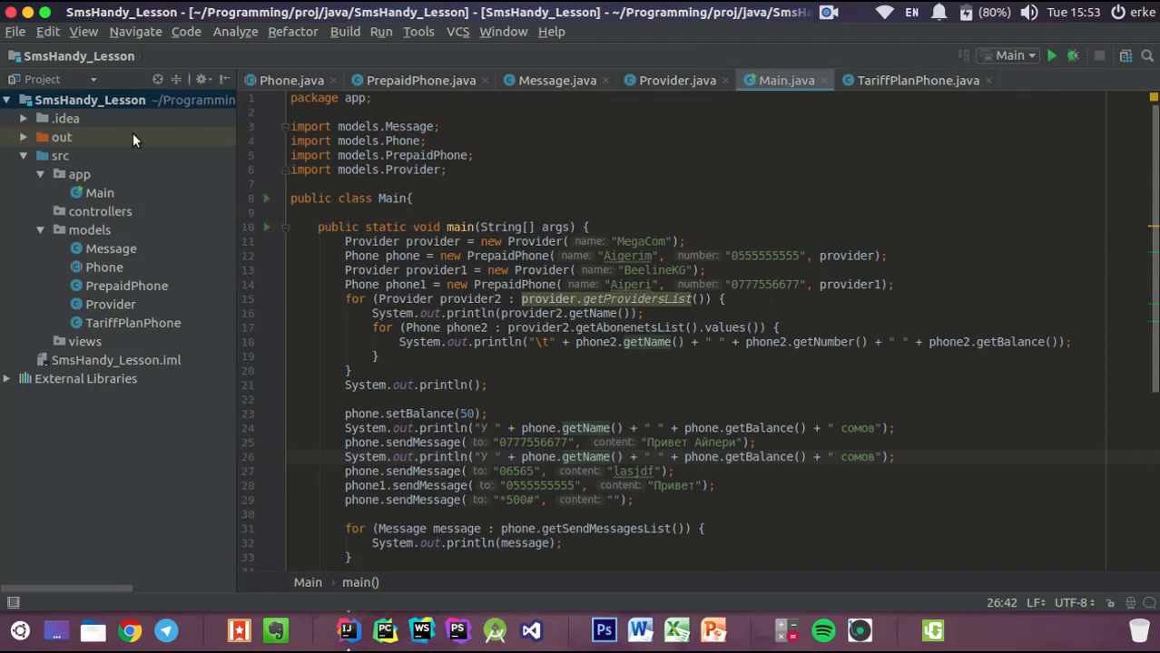
{"action": "left_click", "coordinate": [98, 192]}
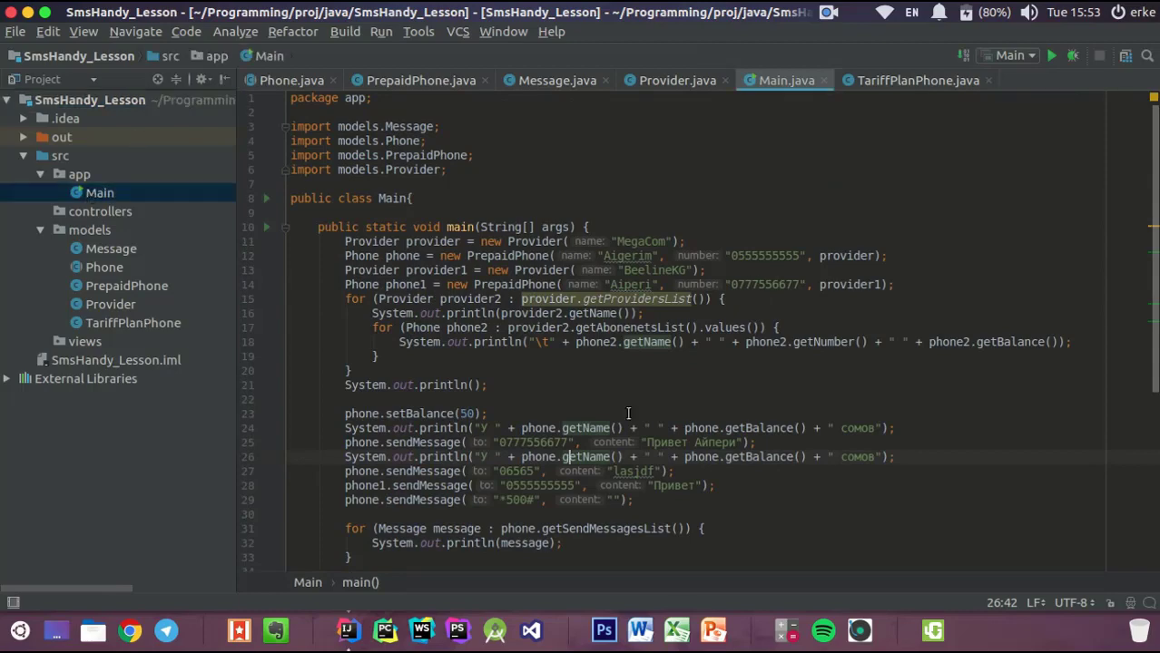
Delete the whole main method from the Main class, leaving the class body empty
{"action": "scroll", "coordinate": [628, 413], "scroll_direction": "down", "scroll_amount": 7}
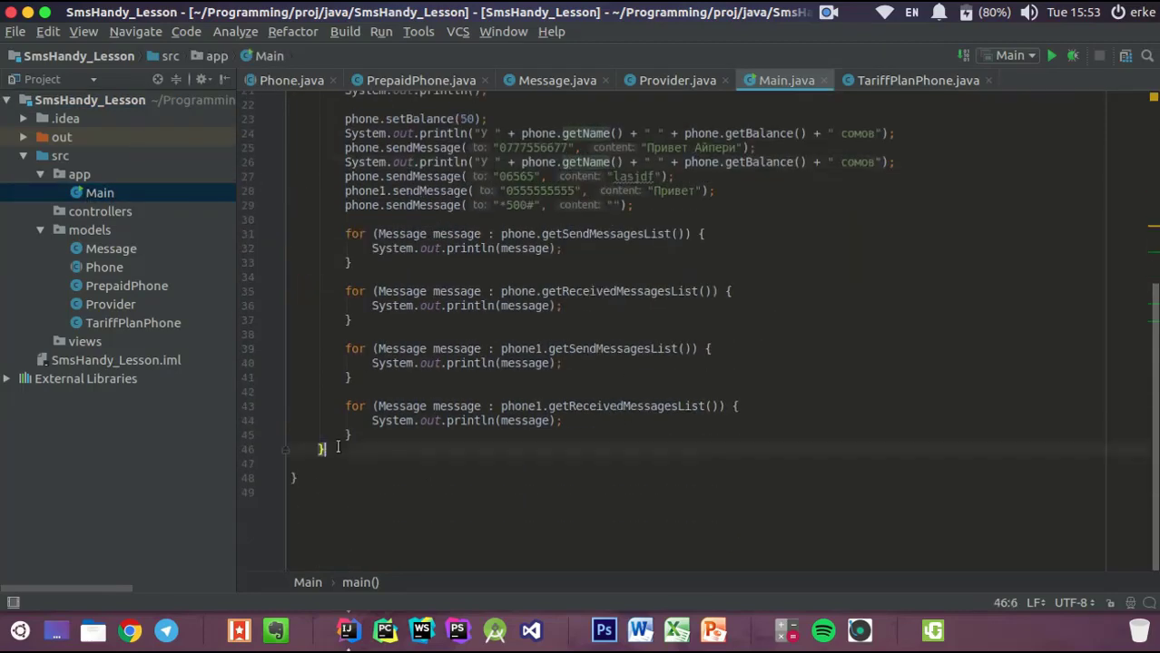
{"action": "left_click_drag", "start_coordinate": [323, 448], "coordinate": [311, 227]}
{"action": "key", "text": "BackSpace"}
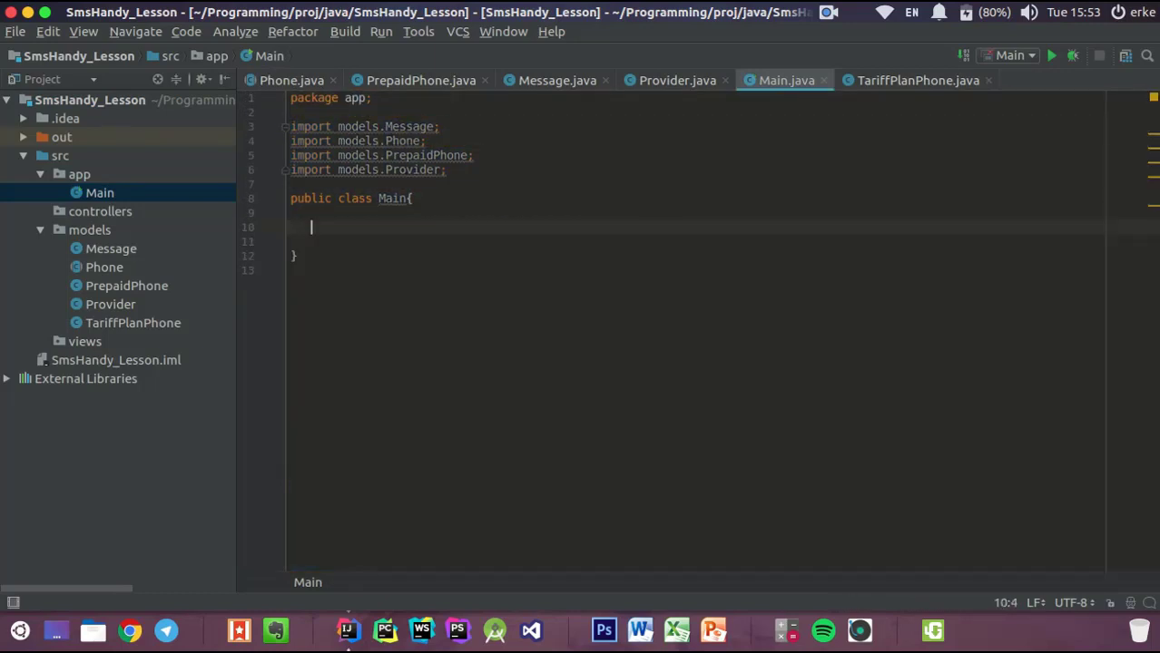
Make the Main class extend Application from javafx.application and remove the surplus blank line in its body
{"action": "left_click", "coordinate": [407, 198]}
{"action": "type", "text": "extends "}
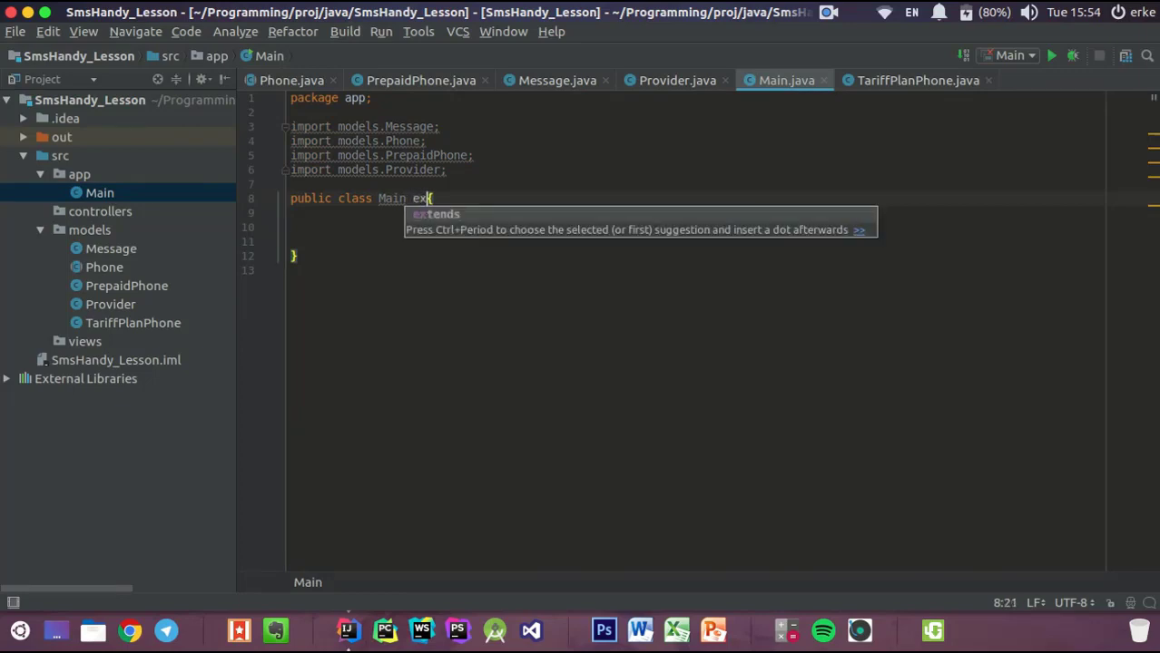
{"action": "type", "text": "Appl"}
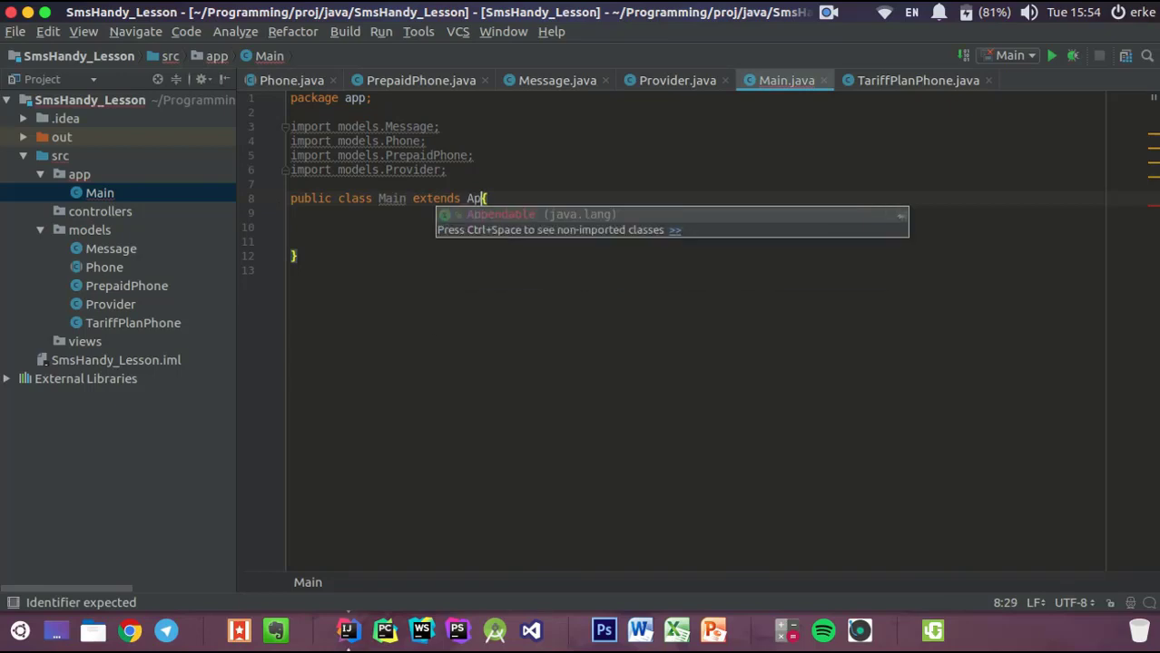
{"action": "type", "text": "i"}
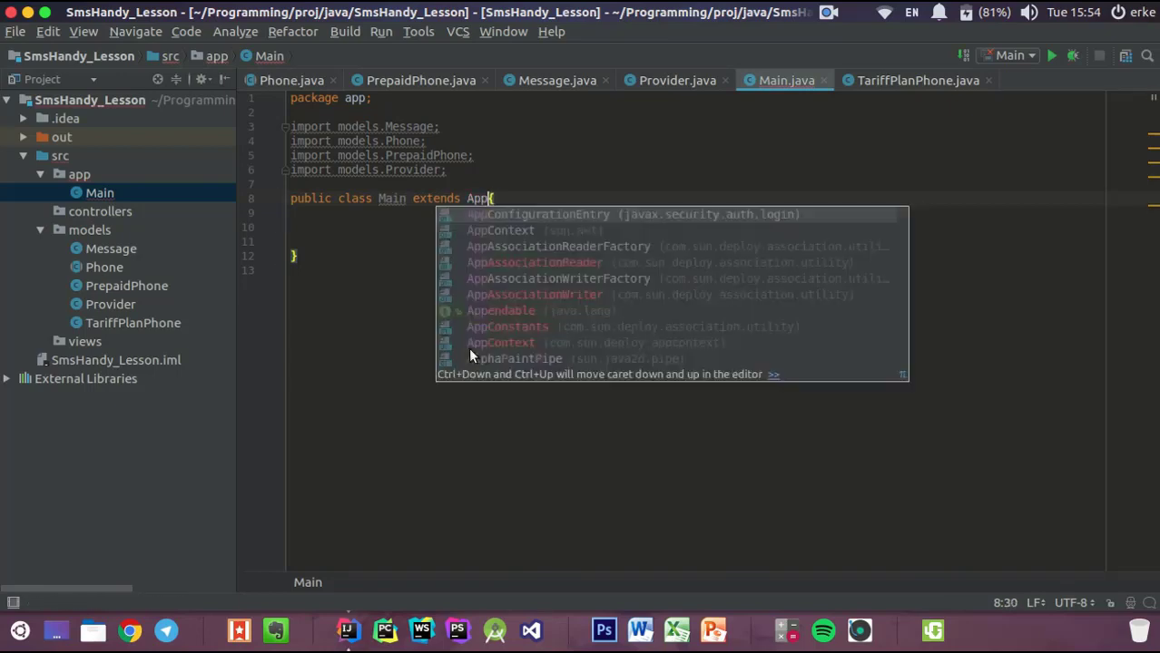
{"action": "type", "text": "c"}
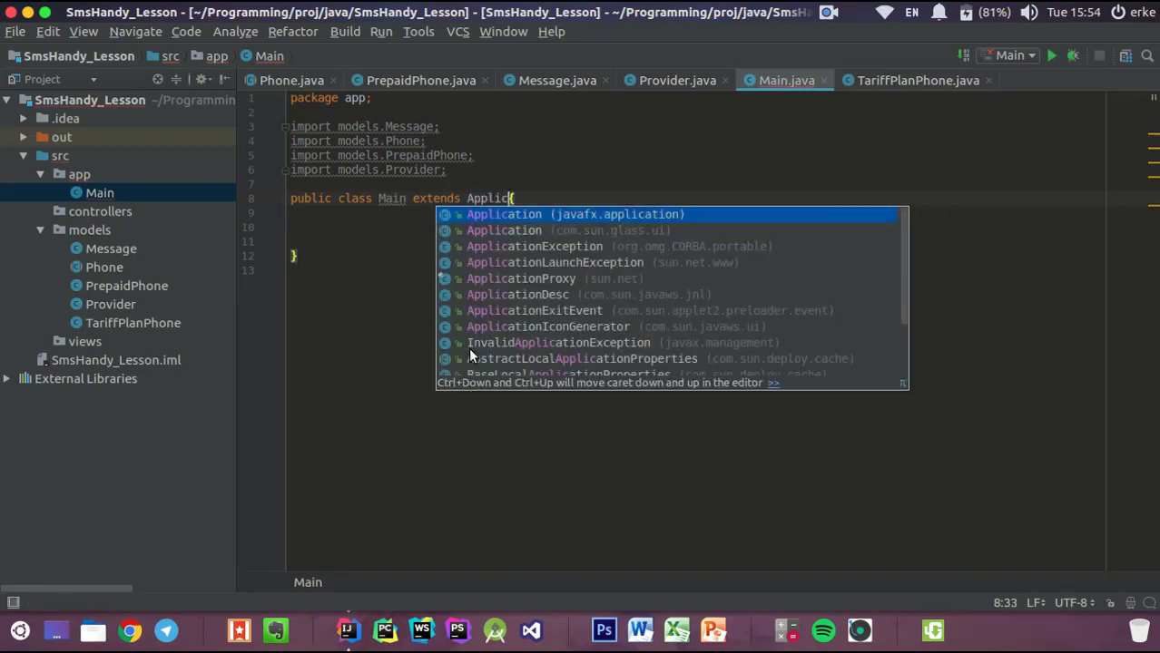
{"action": "key", "text": "Down"}
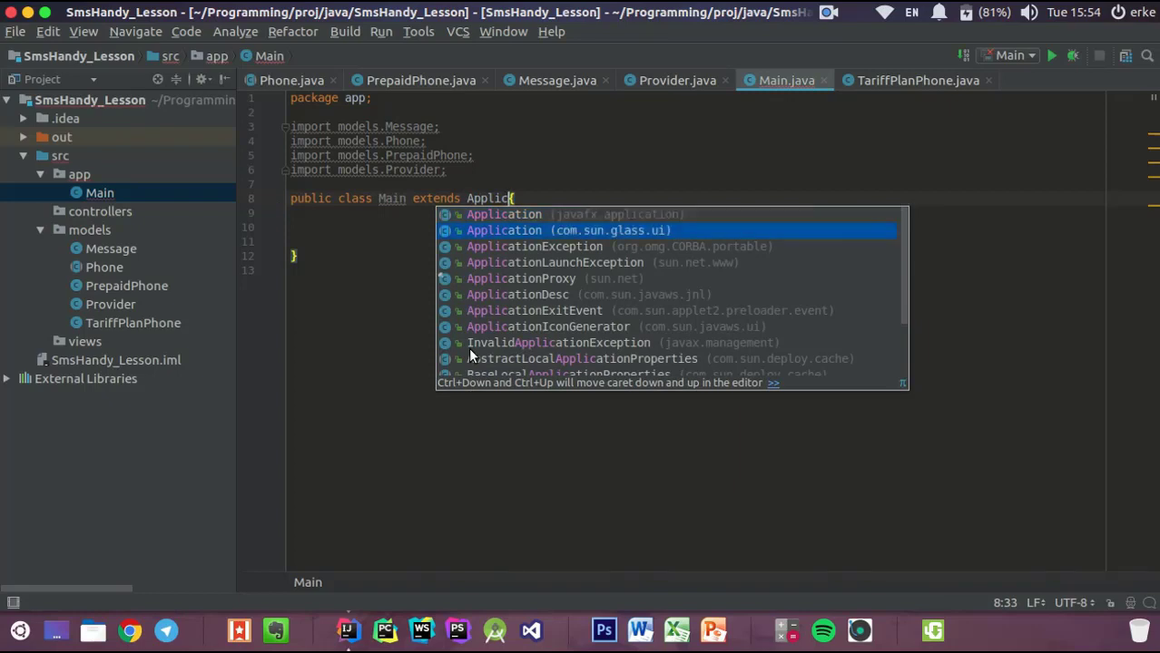
{"action": "key", "text": "Up"}
{"action": "key", "text": "Return"}
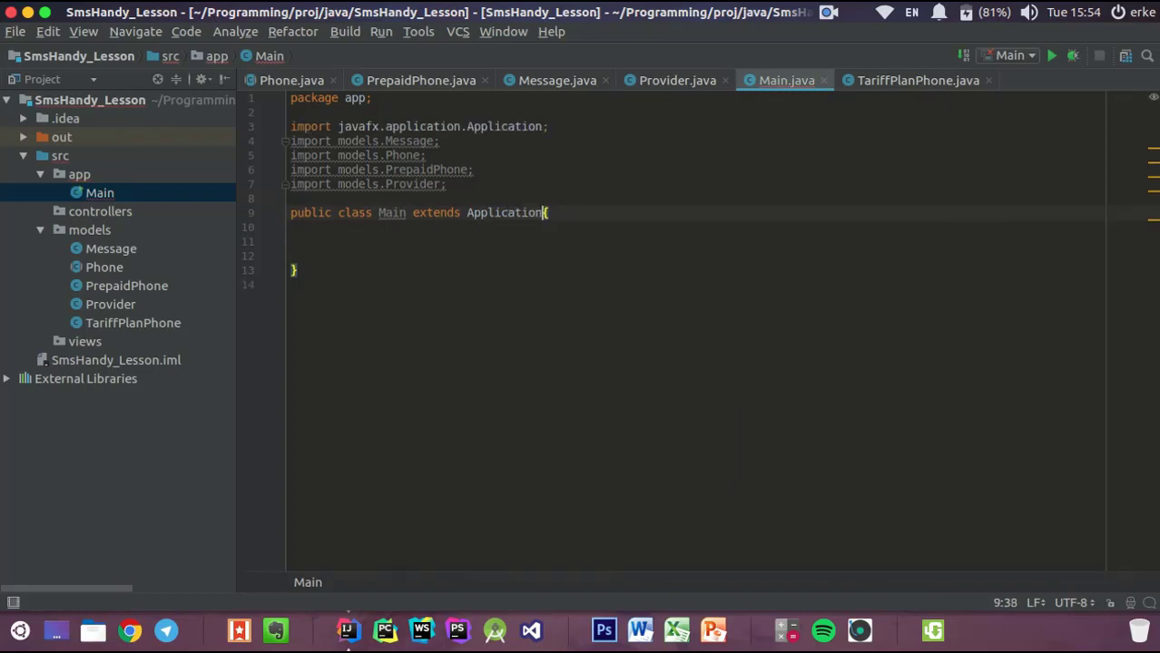
{"action": "key", "text": "Delete"}
{"action": "key", "text": "Down"}
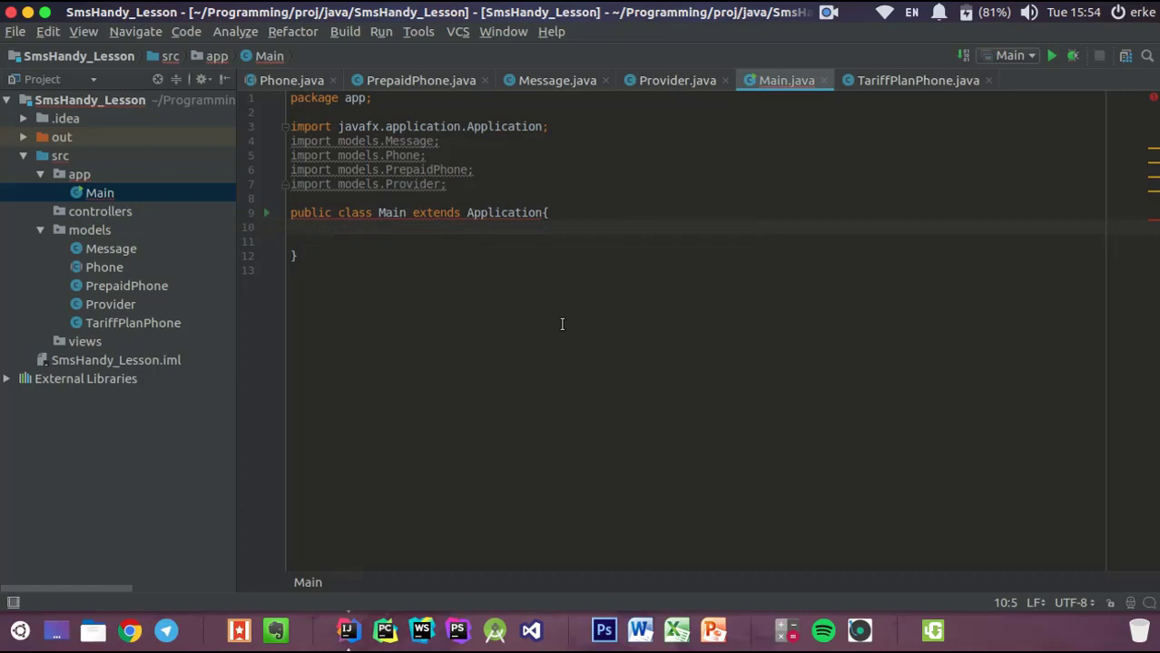
Add an empty public void start(Stage stage) method to Main, importing Stage from javafx.stage
{"action": "key", "text": "Return"}
{"action": "type", "text": "p"}
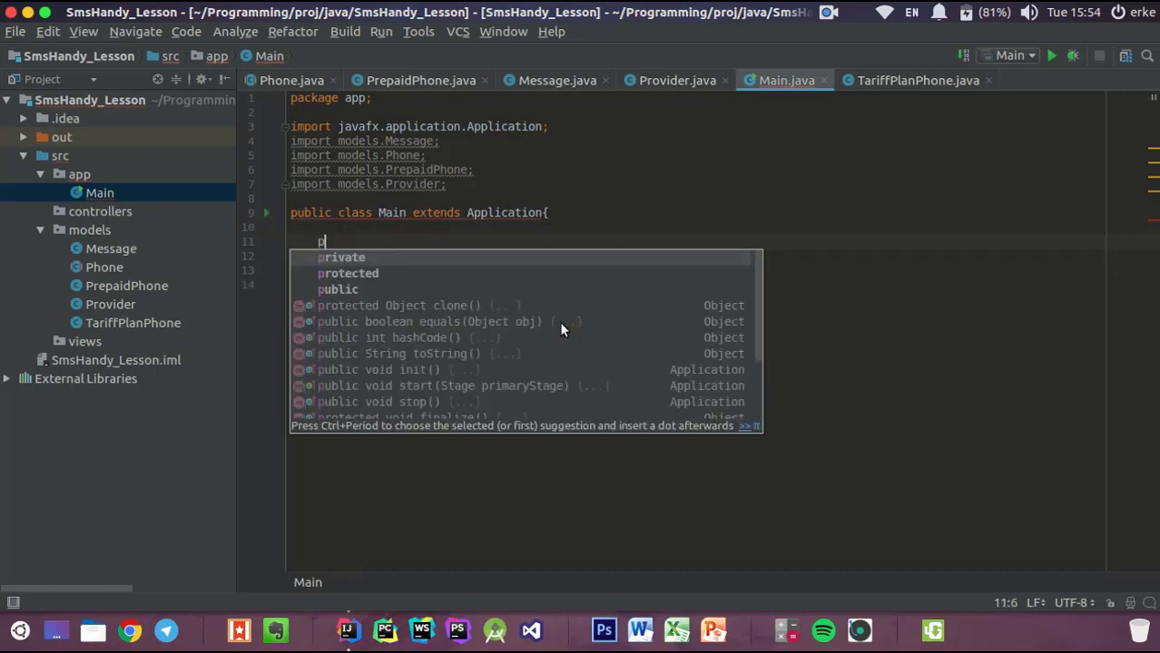
{"action": "type", "text": "ublic "}
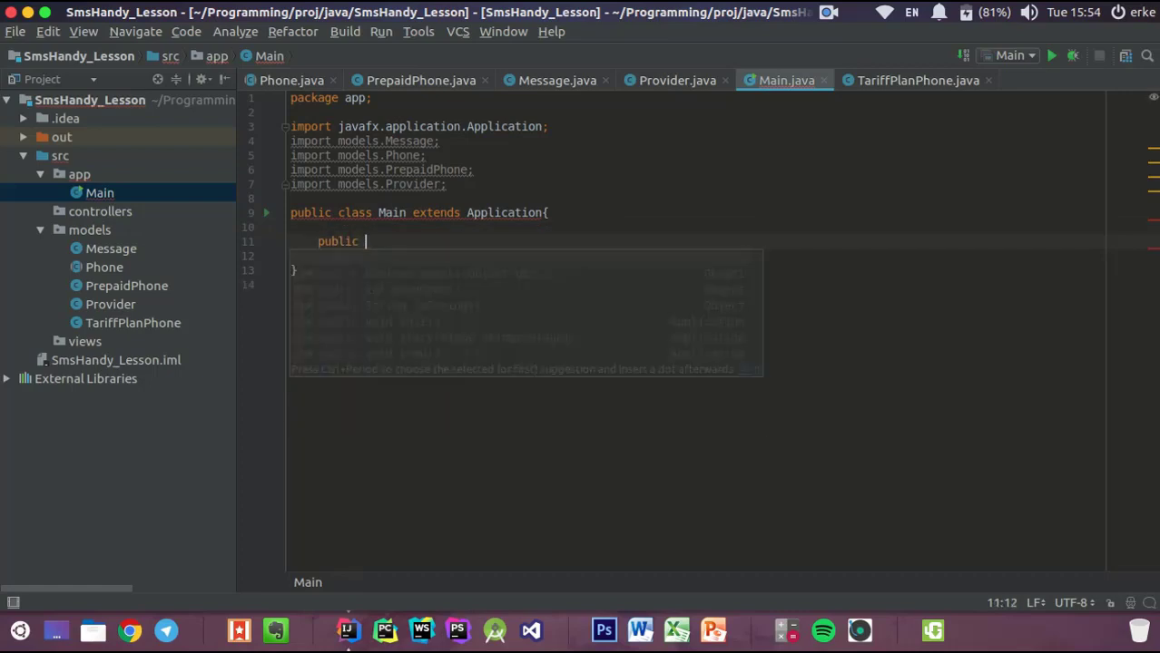
{"action": "type", "text": "void d"}
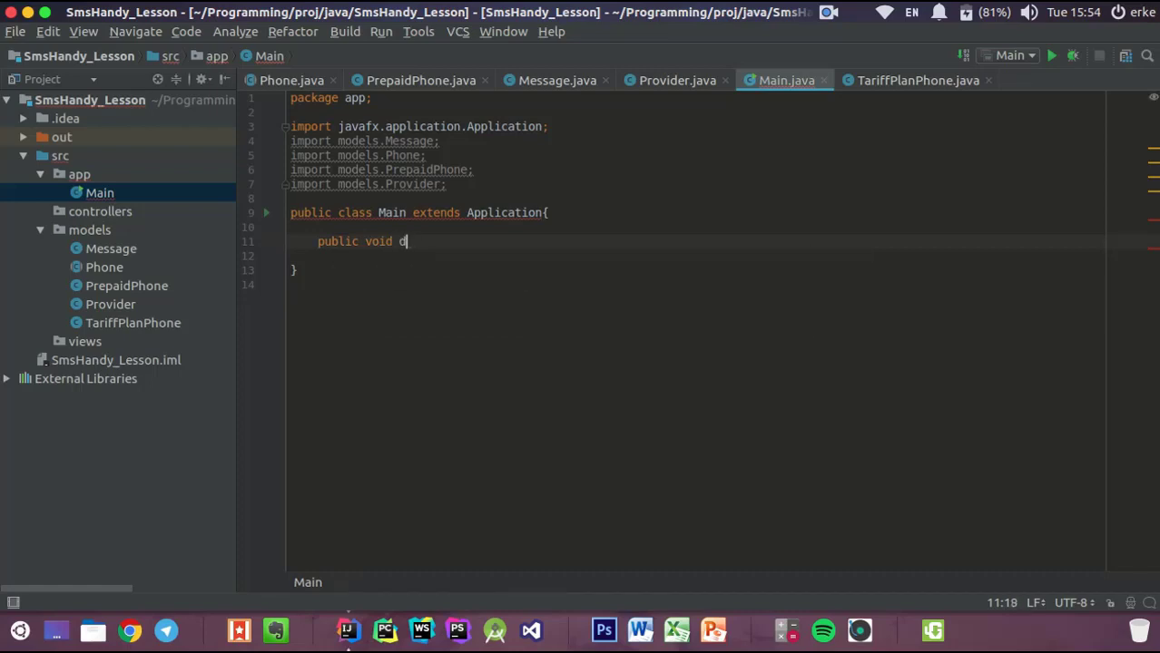
{"action": "type", "text": "tart("}
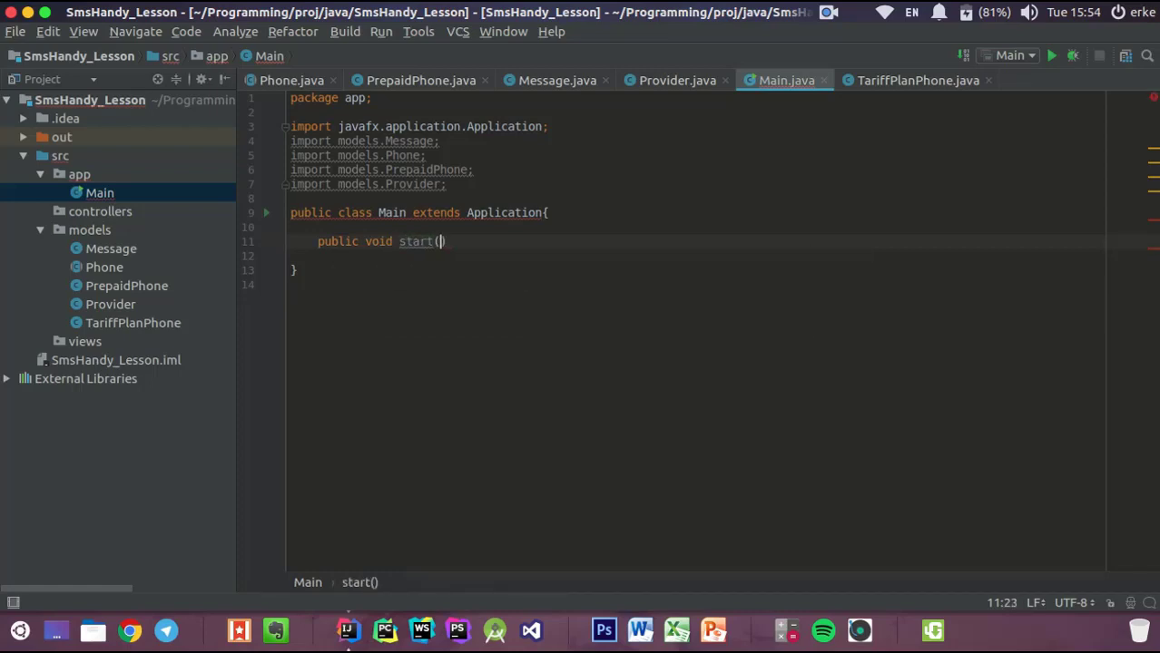
{"action": "type", "text": "Stage"}
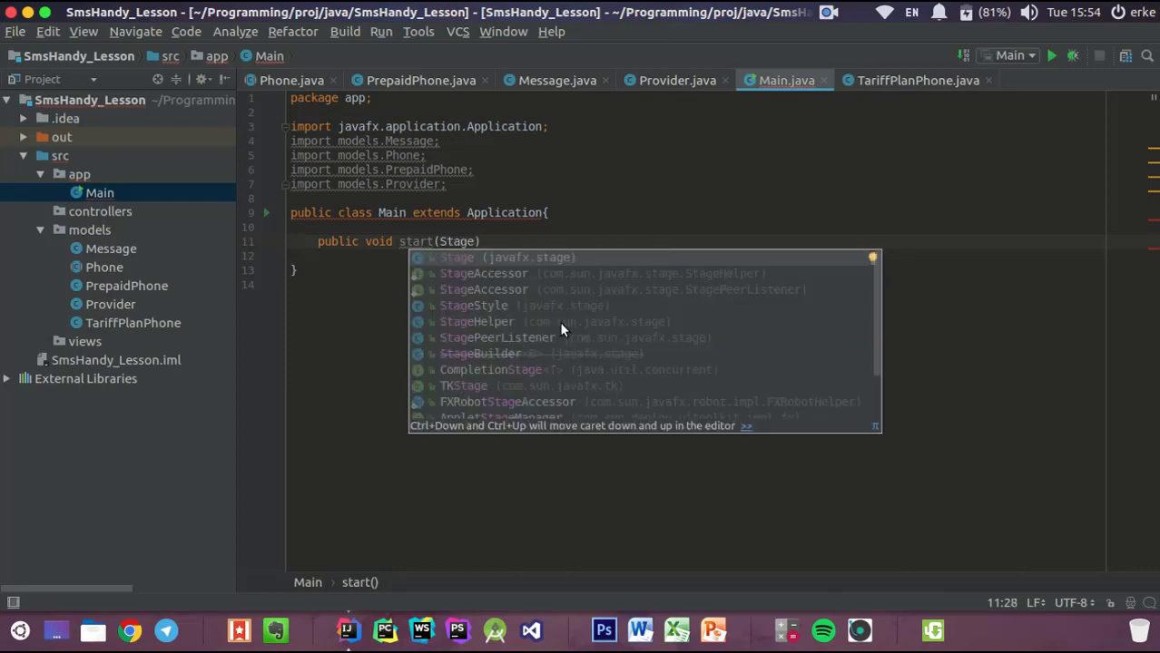
{"action": "key", "text": "Return"}
{"action": "type", "text": "st"}
{"action": "key", "text": "Return"}
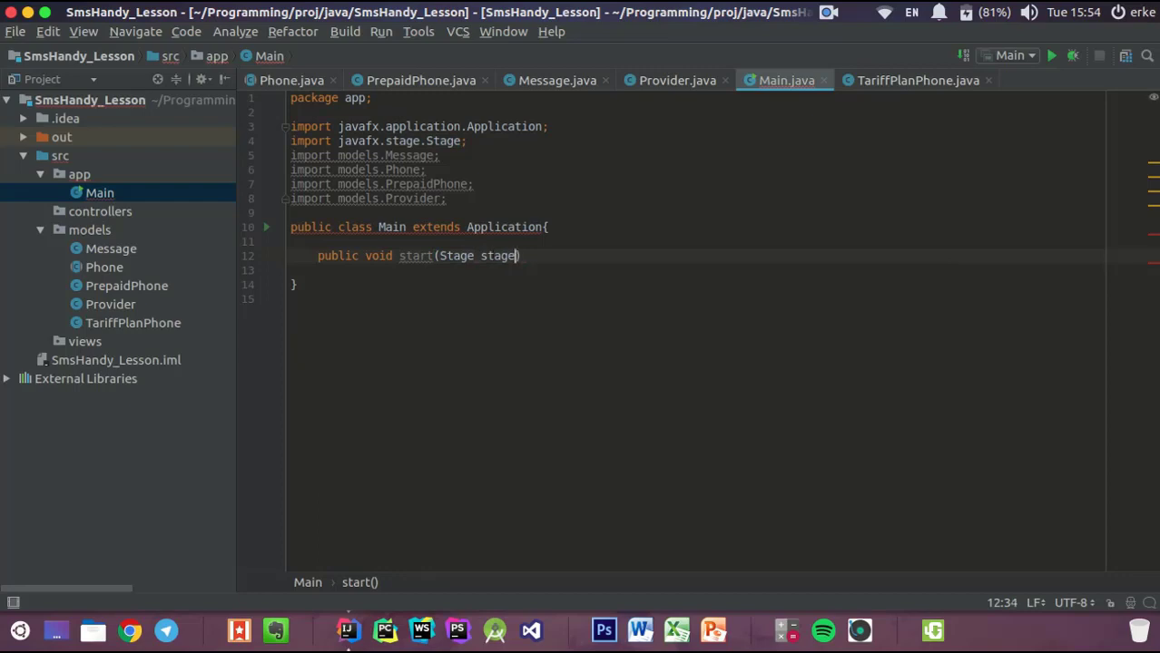
{"action": "type", "text": ") {"}
{"action": "key", "text": "Return"}
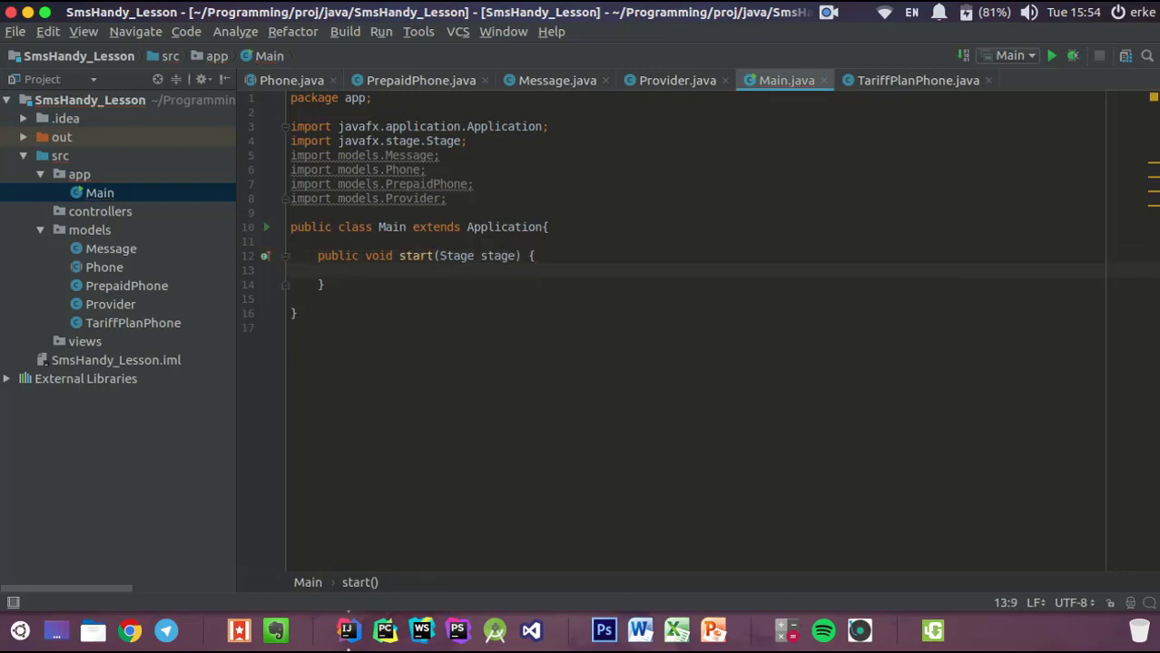
Add a public static void main(String[] args) method below the start method
{"action": "key", "text": "Down"}
{"action": "key", "text": "Return"}
{"action": "key", "text": "Return"}
{"action": "type", "text": "ps"}
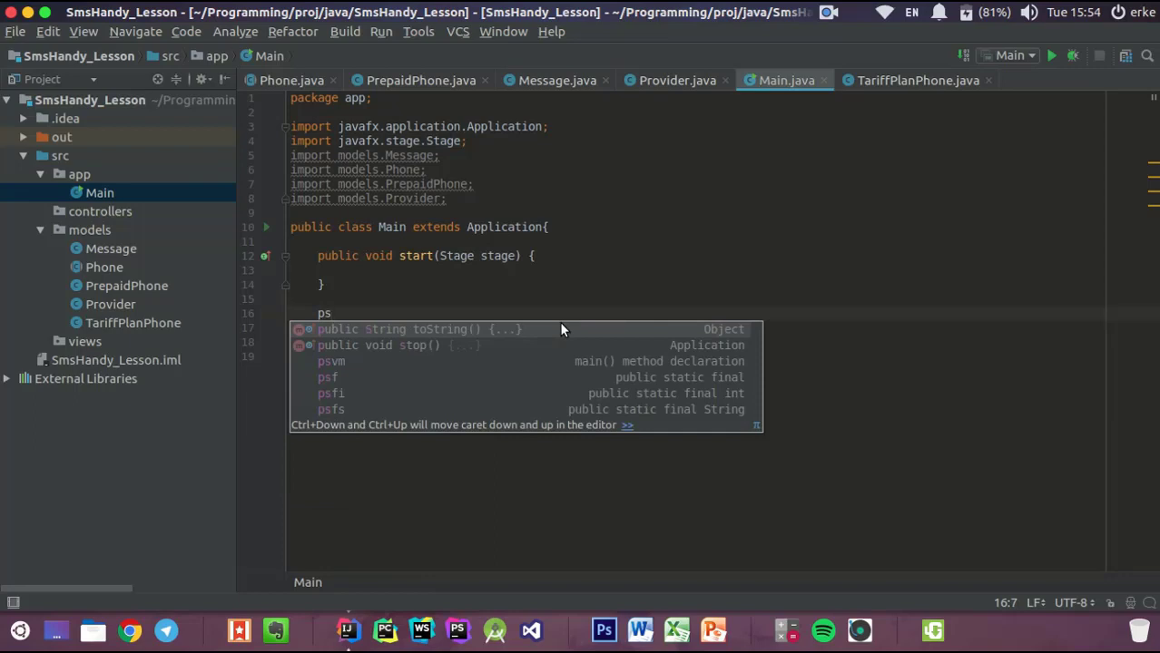
{"action": "type", "text": "vm"}
{"action": "key", "text": "Return"}
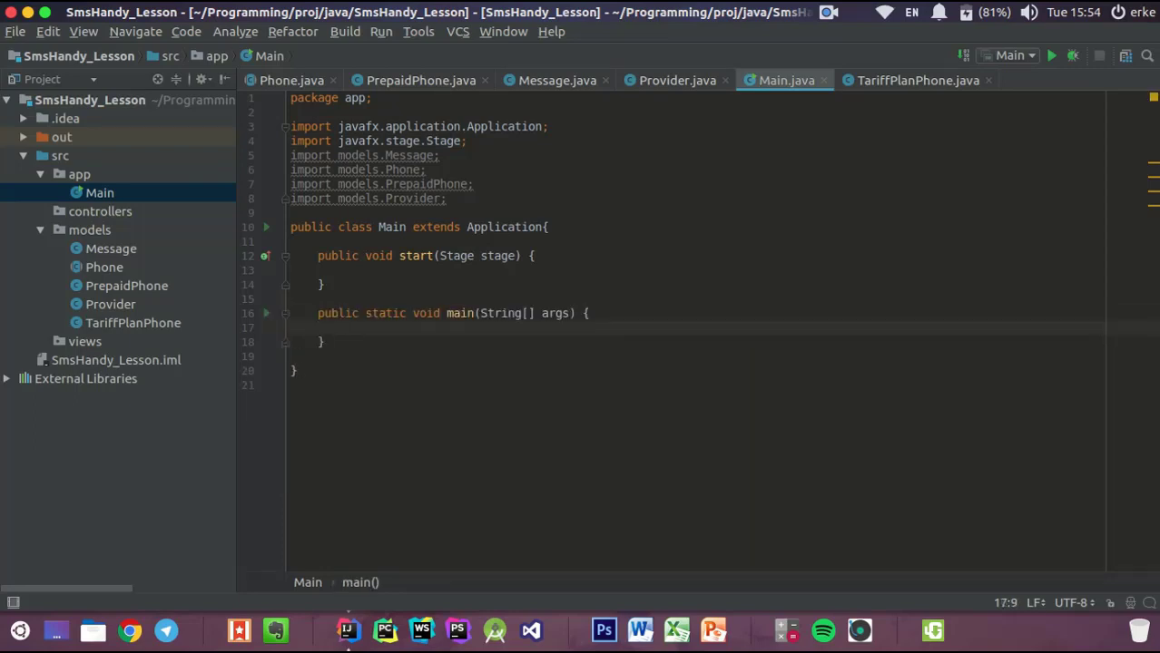
Call launch(args) inside the main method of the Main class
{"action": "type", "text": "la"}
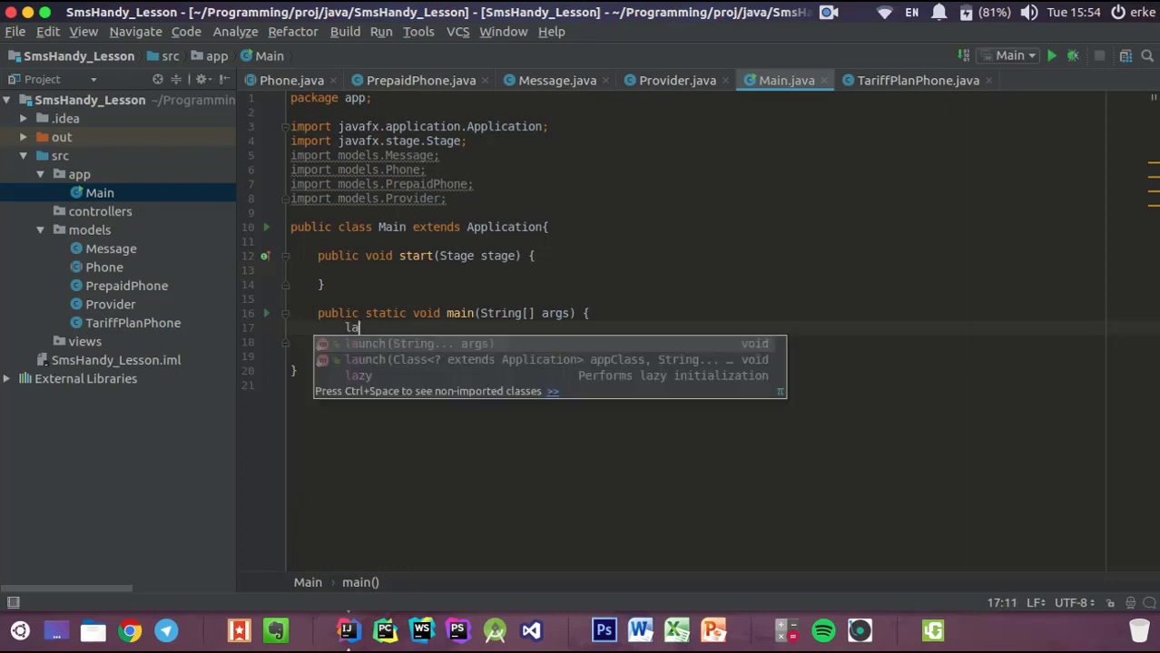
{"action": "key", "text": "Return"}
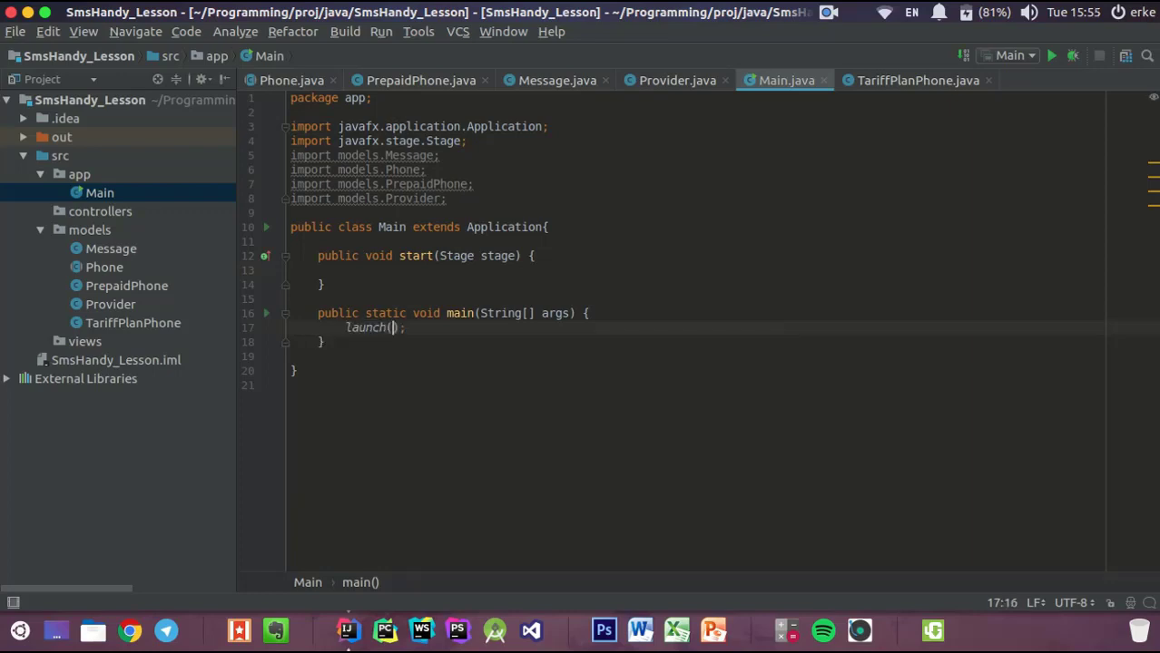
{"action": "type", "text": "ar"}
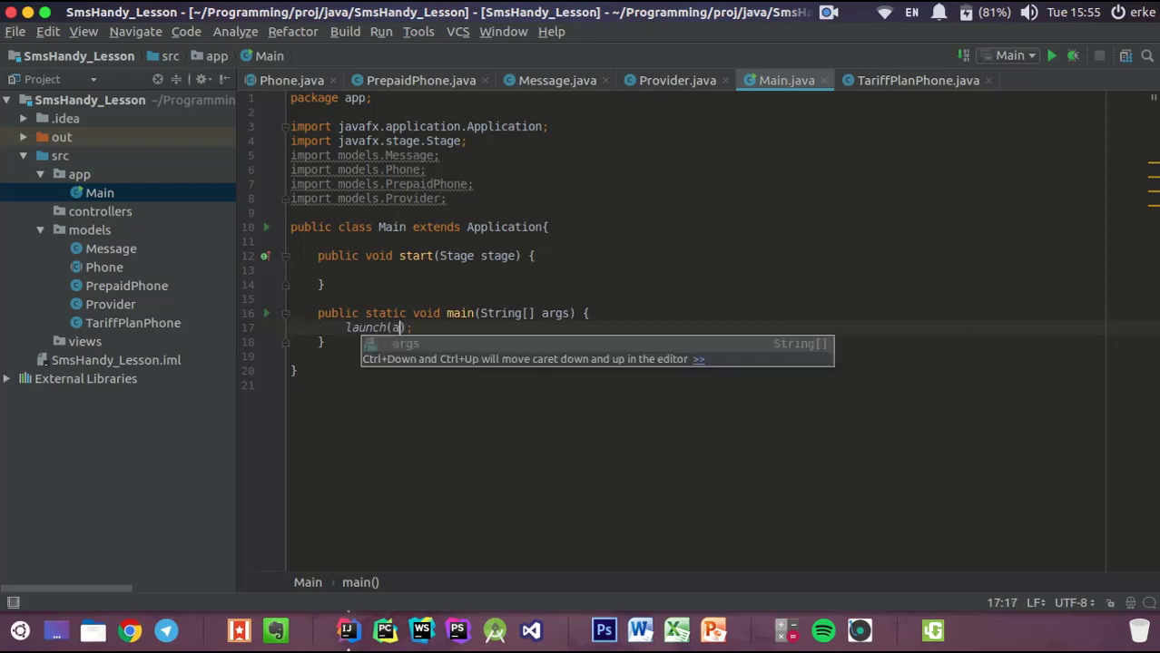
{"action": "key", "text": "Return"}
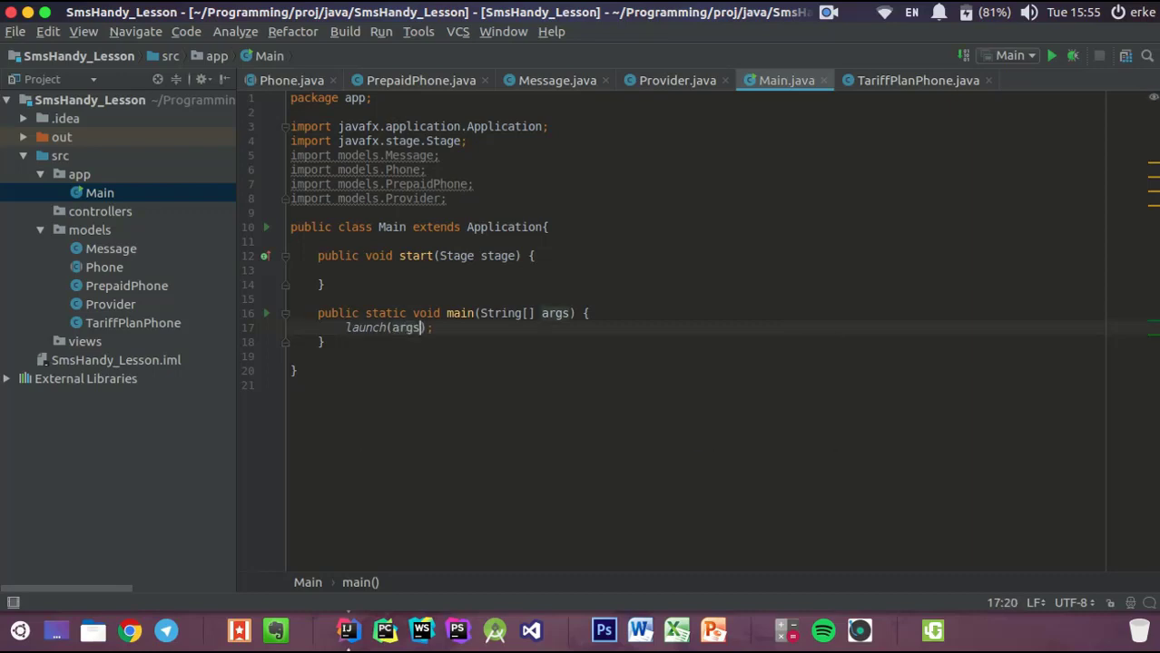
{"action": "key", "text": "End"}
Set the window title to "Мобильная сеть" with a stage.setTitle call in the start method
{"action": "left_click", "coordinate": [387, 259]}
{"action": "key", "text": "Down"}
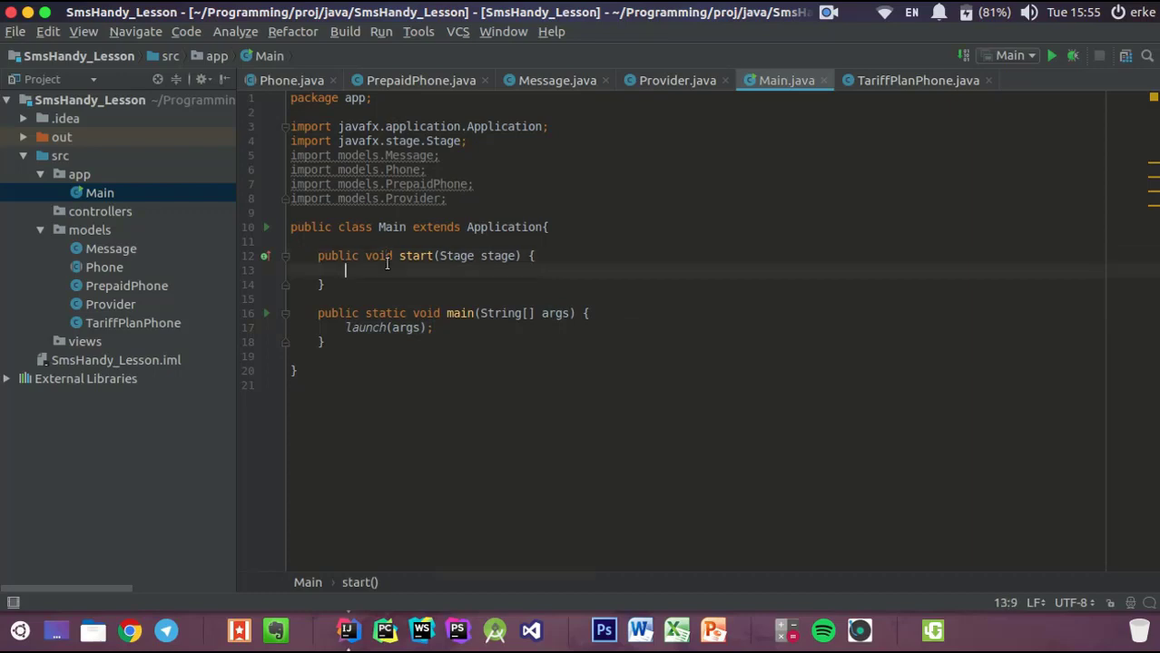
{"action": "type", "text": "st"}
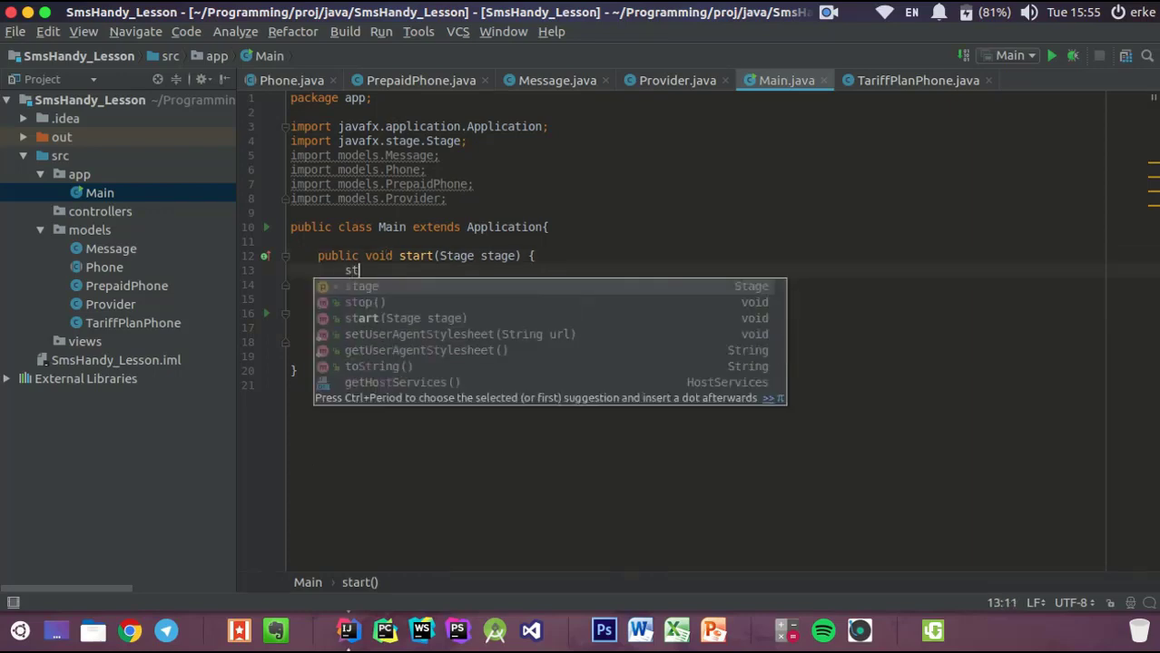
{"action": "type", "text": "age."}
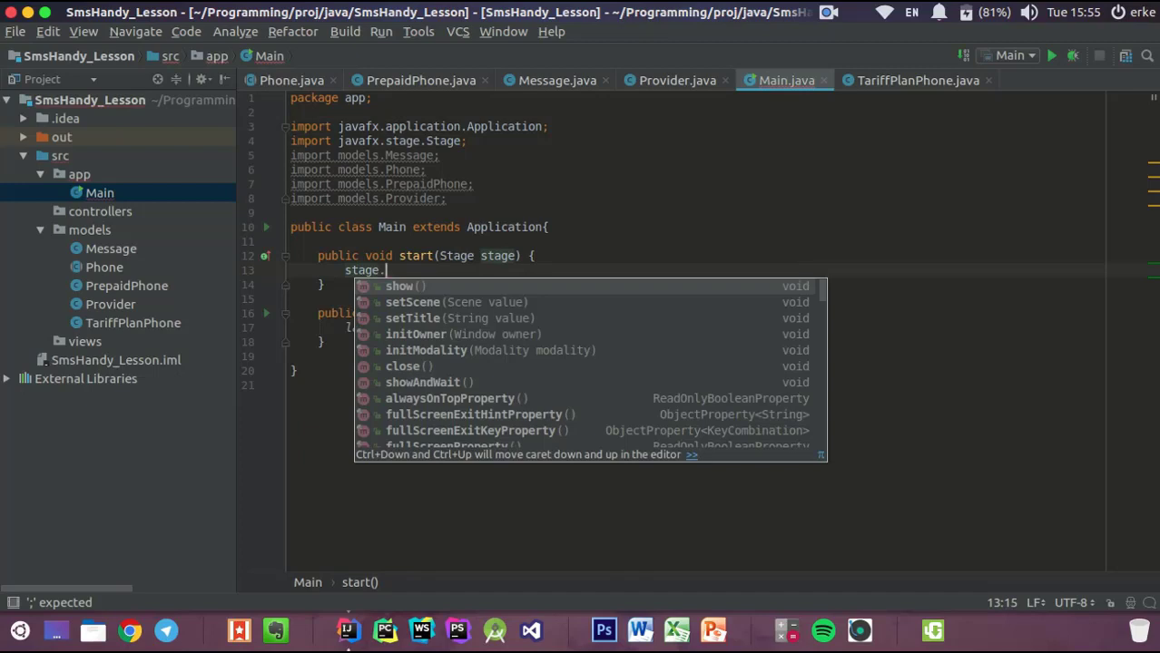
{"action": "type", "text": "set"}
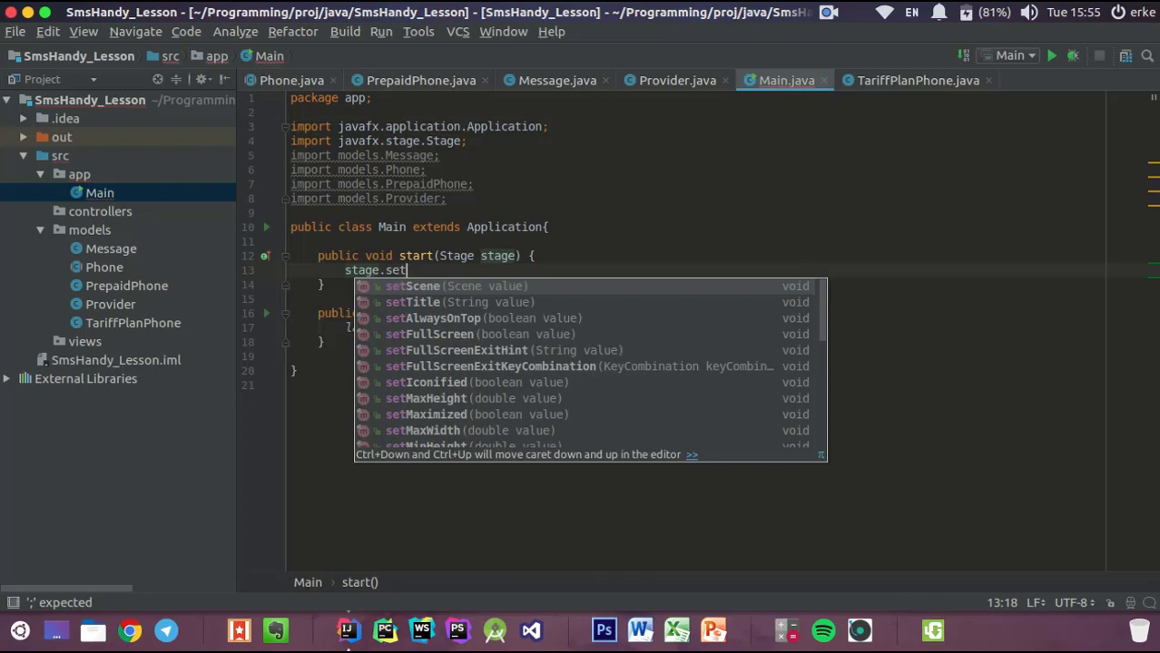
{"action": "key", "text": "Down"}
{"action": "key", "text": "Return"}
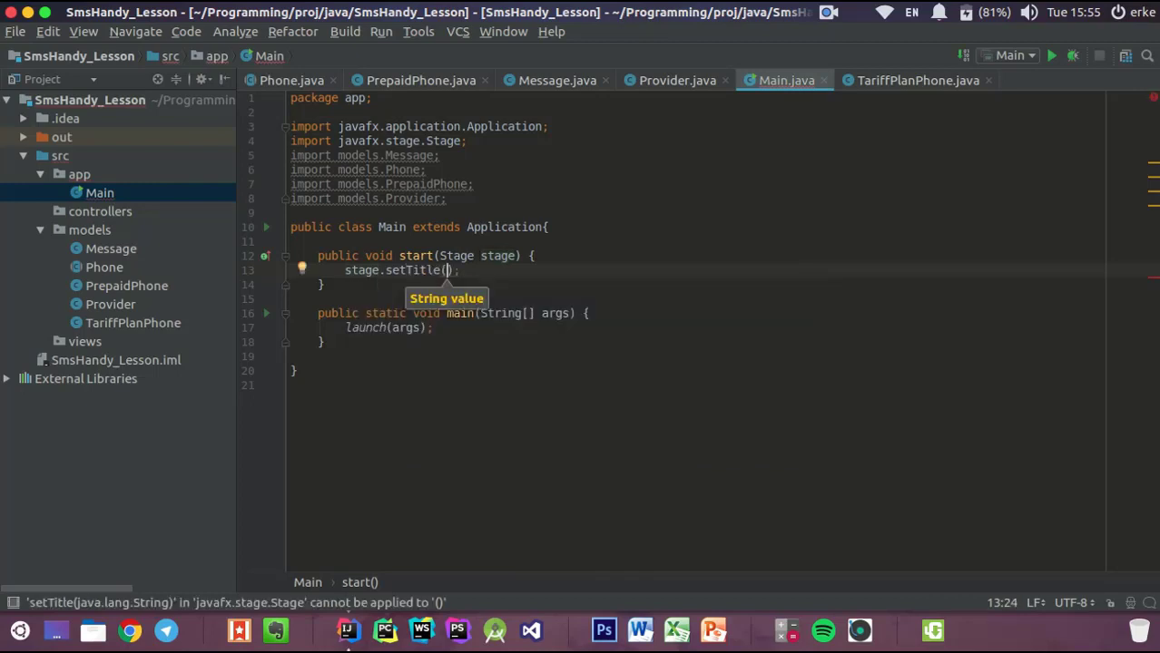
{"action": "type", "text": "\""}
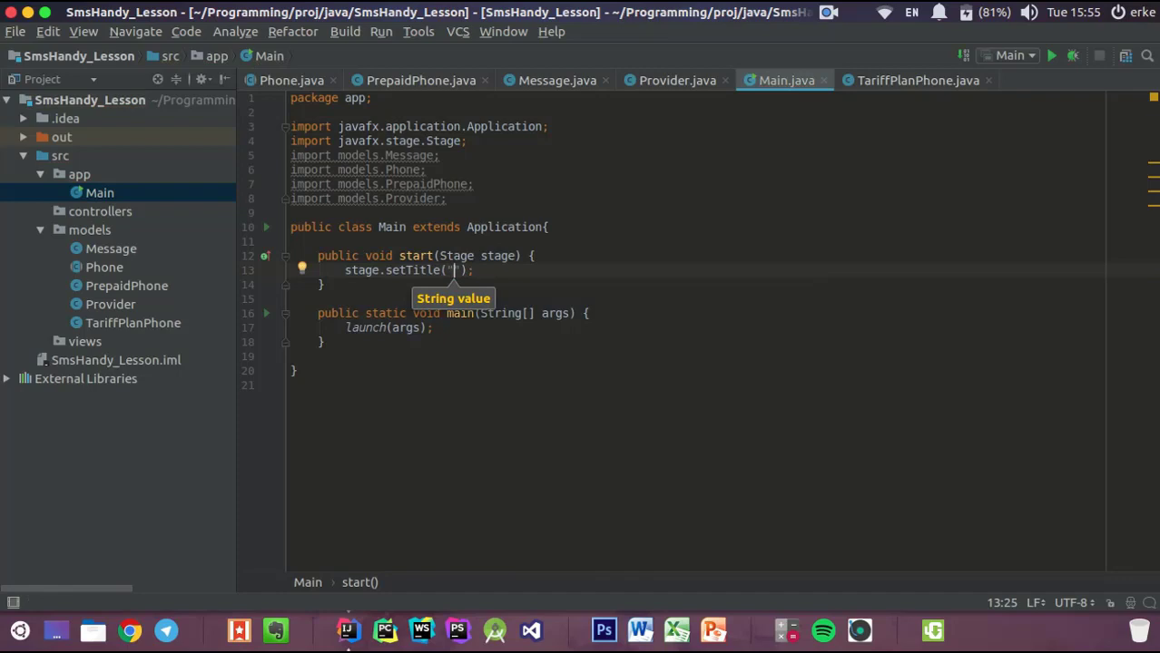
{"action": "key", "text": "super+space"}
{"action": "key", "text": "super+space"}
{"action": "type", "text": "Мобильна"}
{"action": "type", "text": "я сеть"}
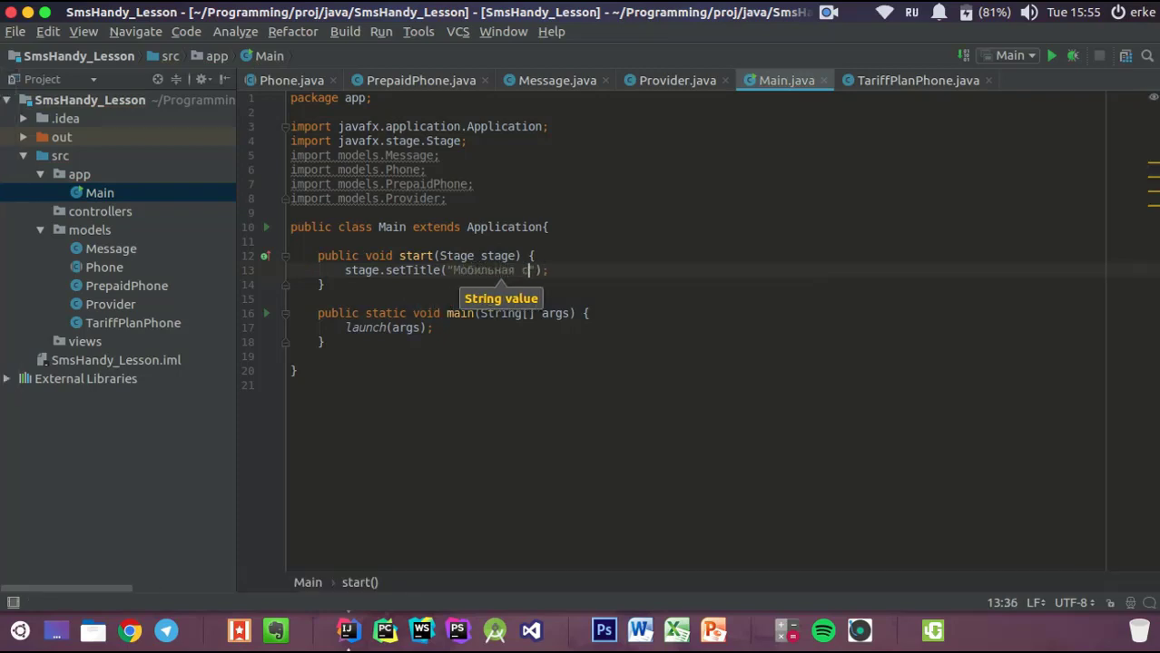
Add a stage.show(); call on a new line below the title call in the start method
{"action": "key", "text": "shift+Return"}
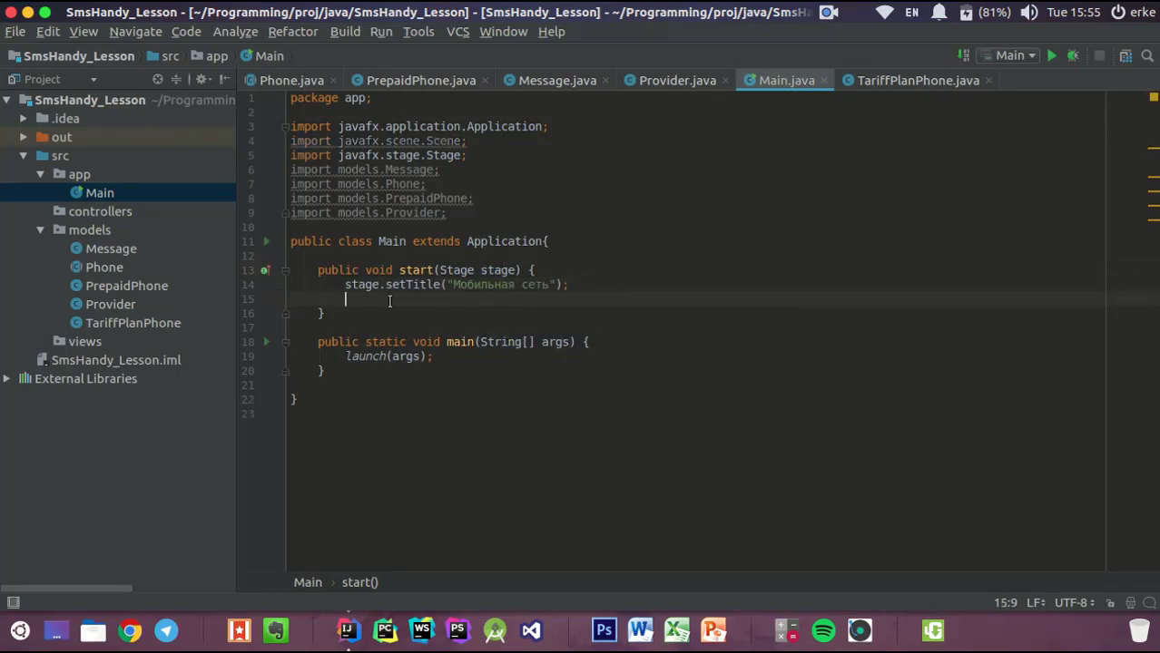
{"action": "type", "text": "stage"}
{"action": "key", "text": "Escape"}
{"action": "type", "text": ".sh"}
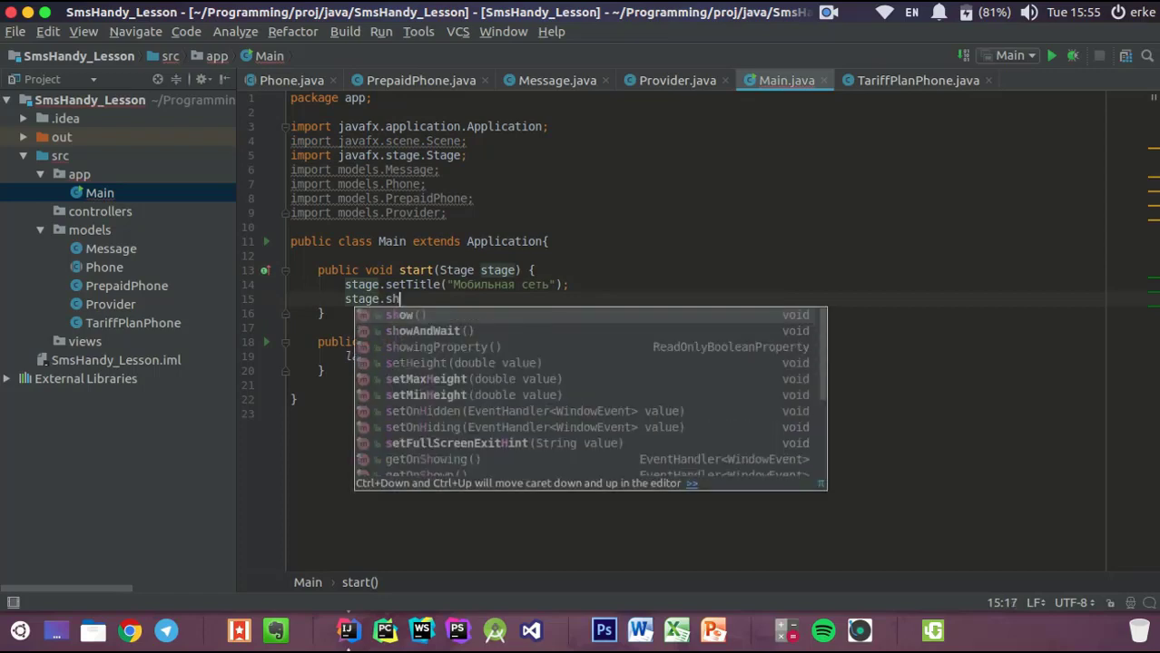
{"action": "key", "text": "Return"}
{"action": "type", "text": ";"}
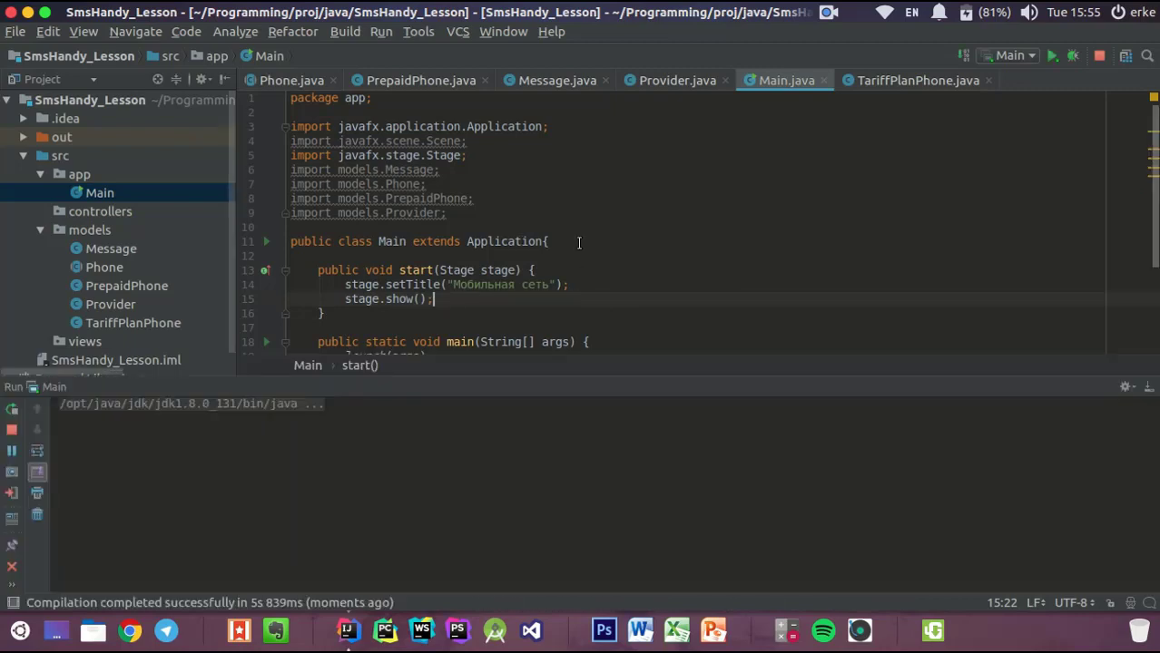
Inspect the running application's window, close it and hide the run output
{"action": "left_click_drag", "start_coordinate": [127, 39], "coordinate": [493, 176]}
{"action": "left_click", "coordinate": [417, 174]}
{"action": "left_click", "coordinate": [1148, 387]}
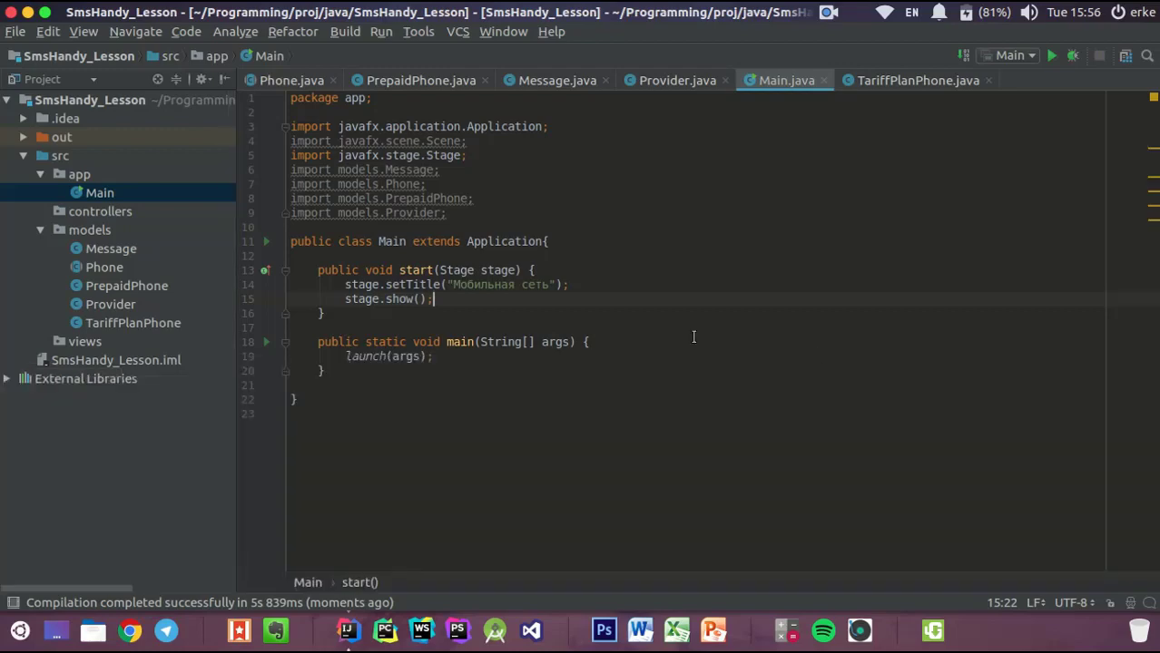
Find SceneBuilder among the installed applications and launch it
{"action": "key", "text": "super"}
{"action": "type", "text": "sce"}
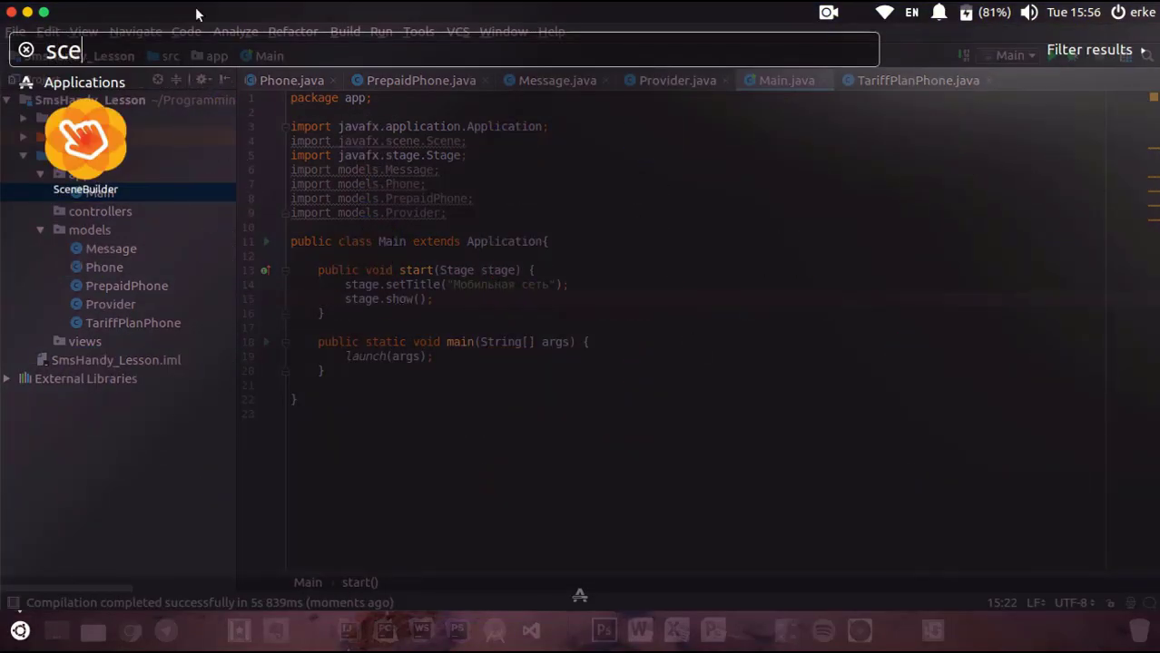
{"action": "left_click", "coordinate": [49, 157]}
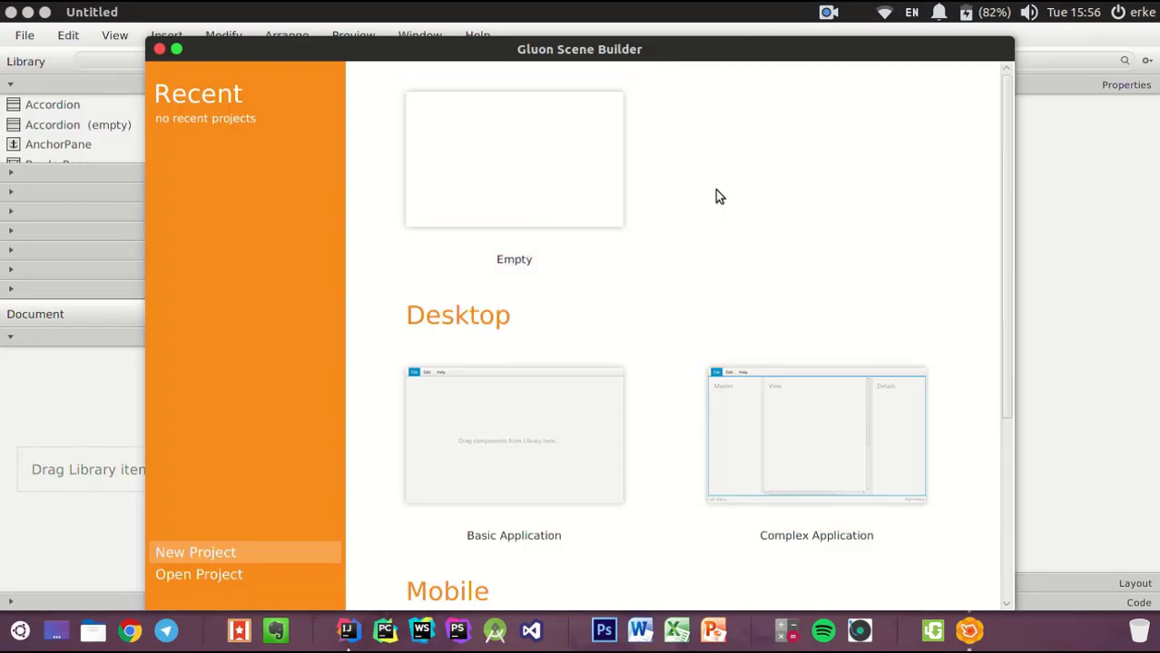
Switch back to IntelliJ IDEA, create a plain file named main_view.fxml in the views package and expand that package
{"action": "key", "text": "alt+Tab"}
{"action": "key", "text": "alt+Tab"}
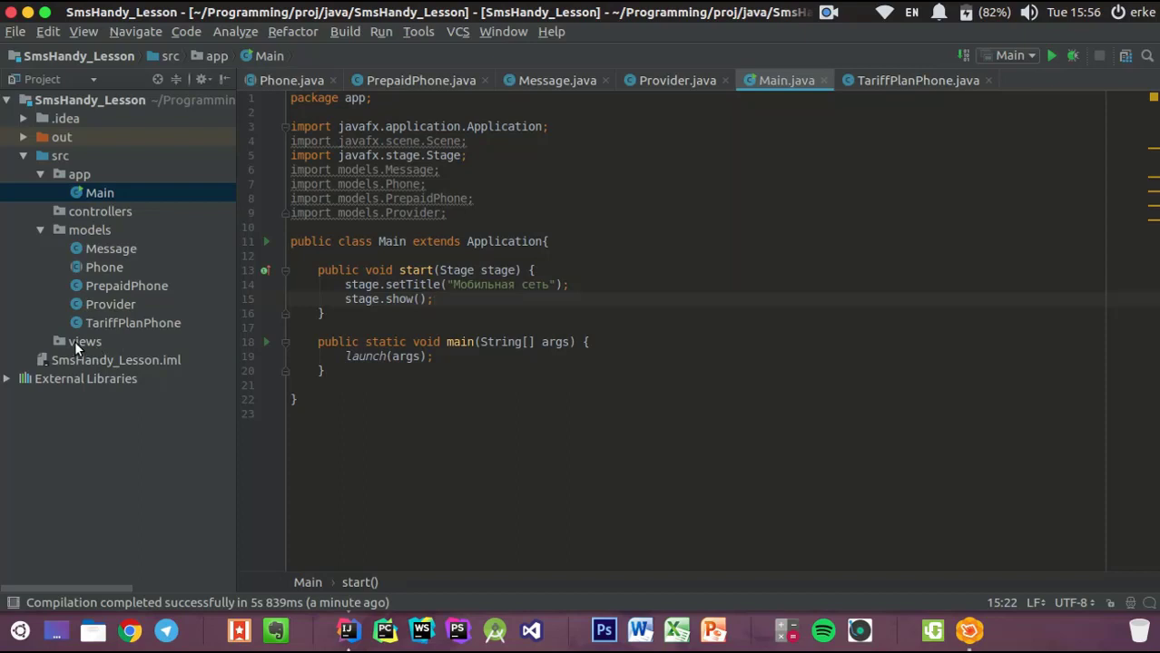
{"action": "left_click", "coordinate": [75, 341]}
{"action": "key", "text": "alt+Insert"}
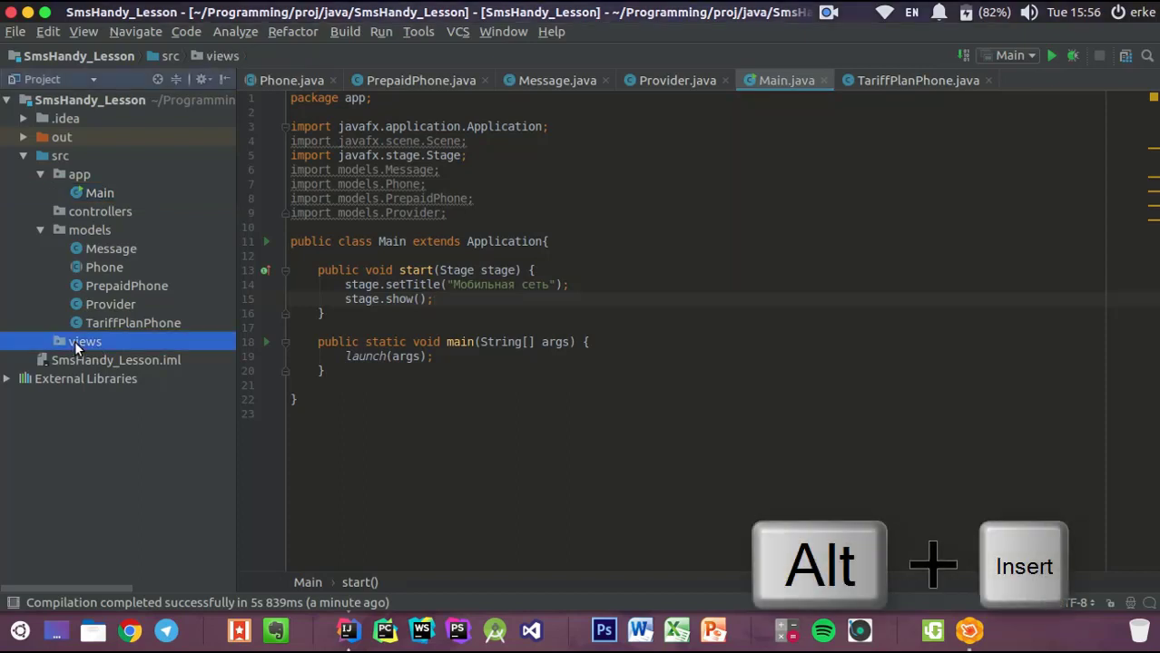
{"action": "key", "text": "Down"}
{"action": "key", "text": "Up"}
{"action": "key", "text": "Down"}
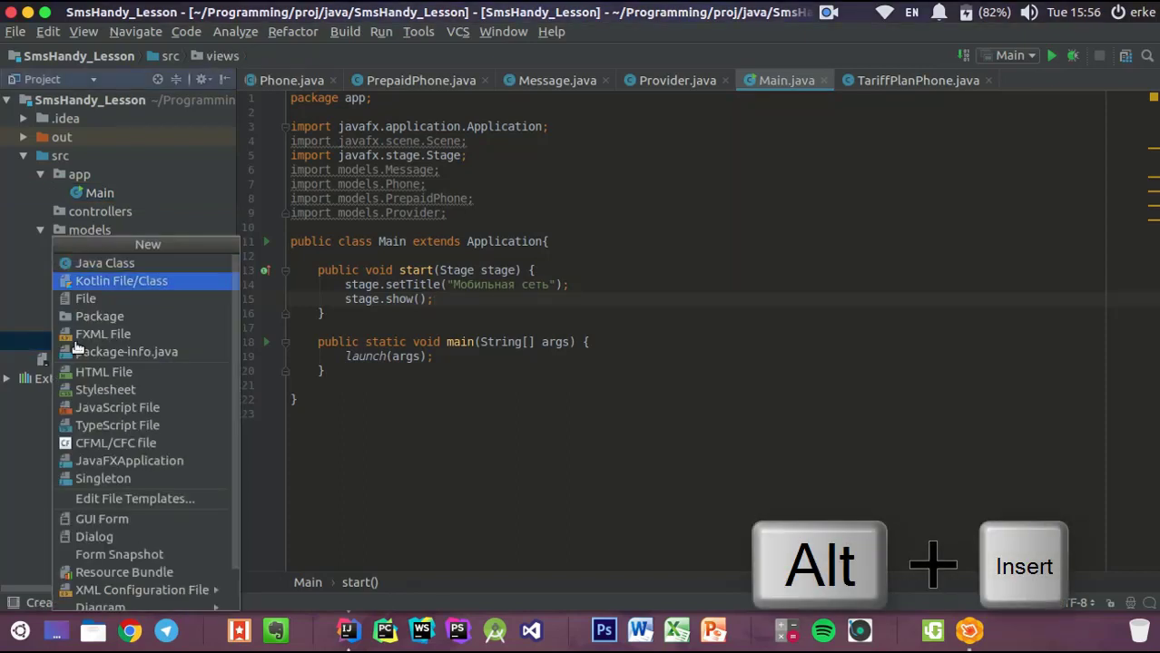
{"action": "key", "text": "Down"}
{"action": "key", "text": "Return"}
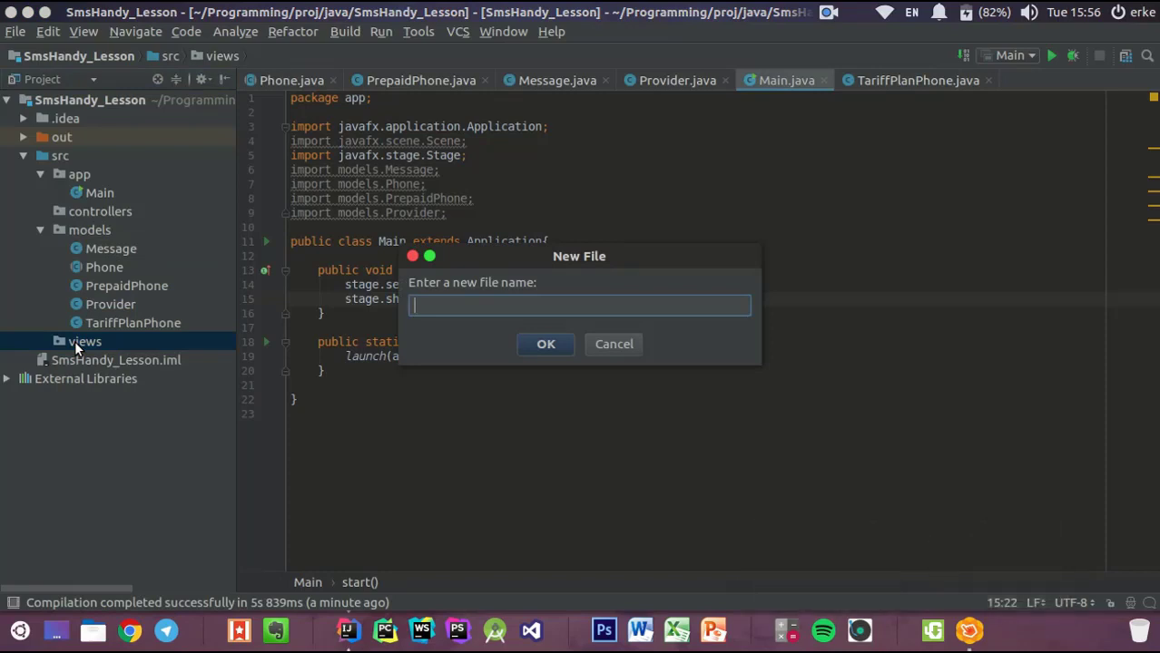
{"action": "type", "text": "main_view.fxml"}
{"action": "key", "text": "Return"}
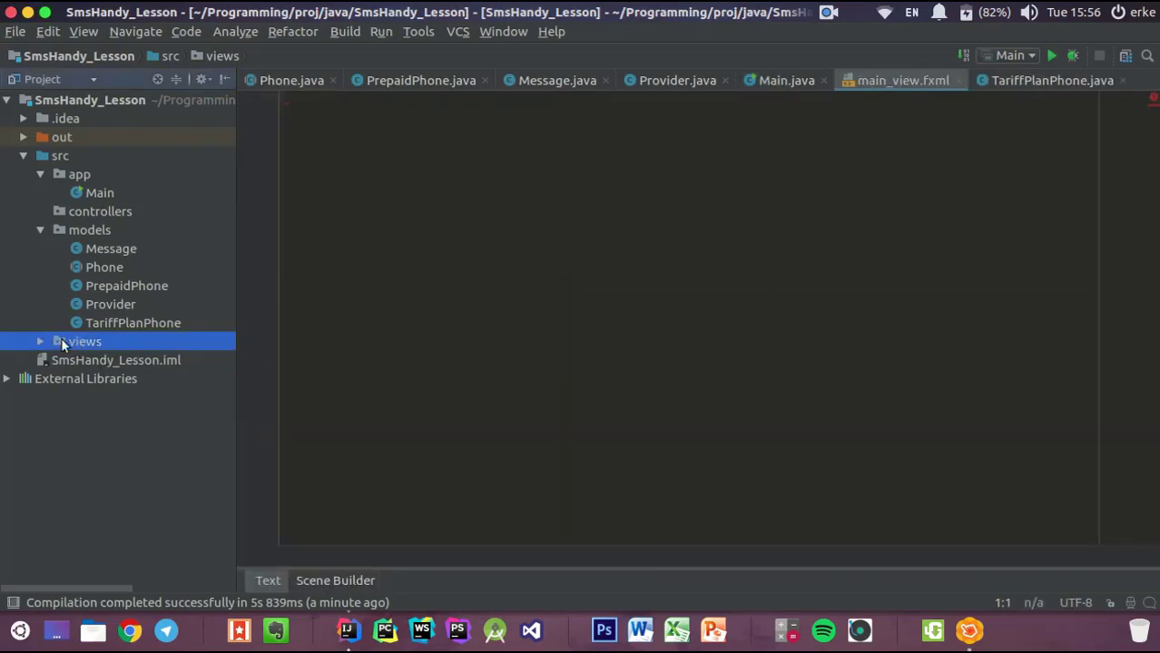
{"action": "left_click", "coordinate": [39, 342]}
Switch to Gluon Scene Builder and open main_view.fxml from Programming/proj/java/SmsHandy_Lesson/src/views as a project
{"action": "left_click", "coordinate": [484, 234]}
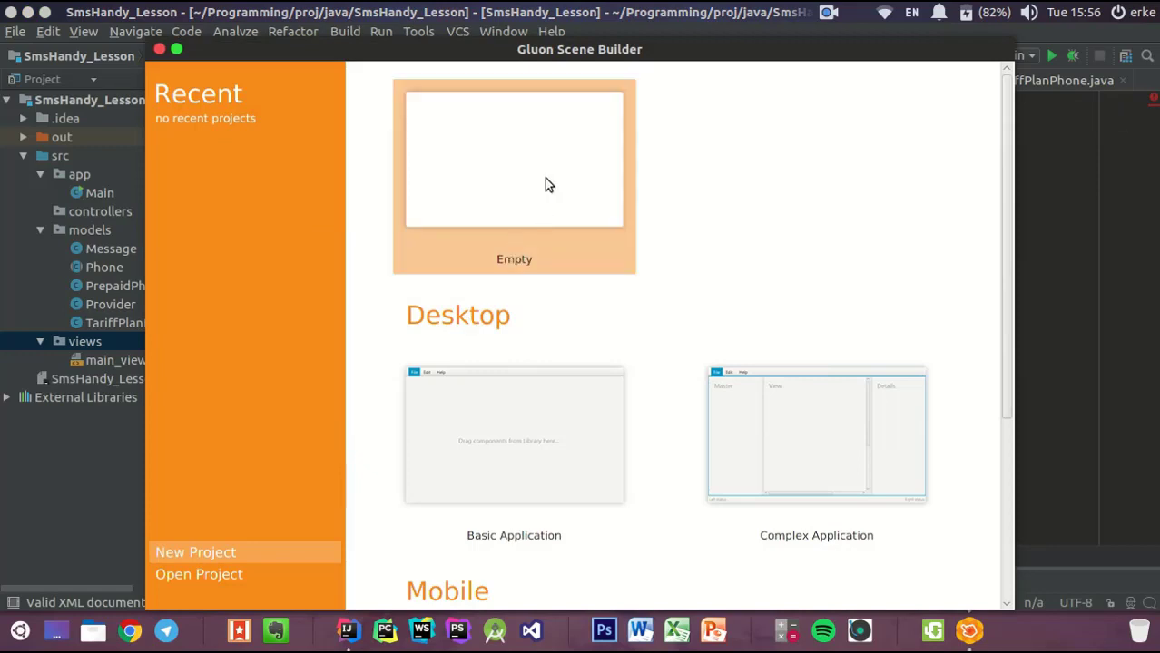
{"action": "left_click", "coordinate": [207, 576]}
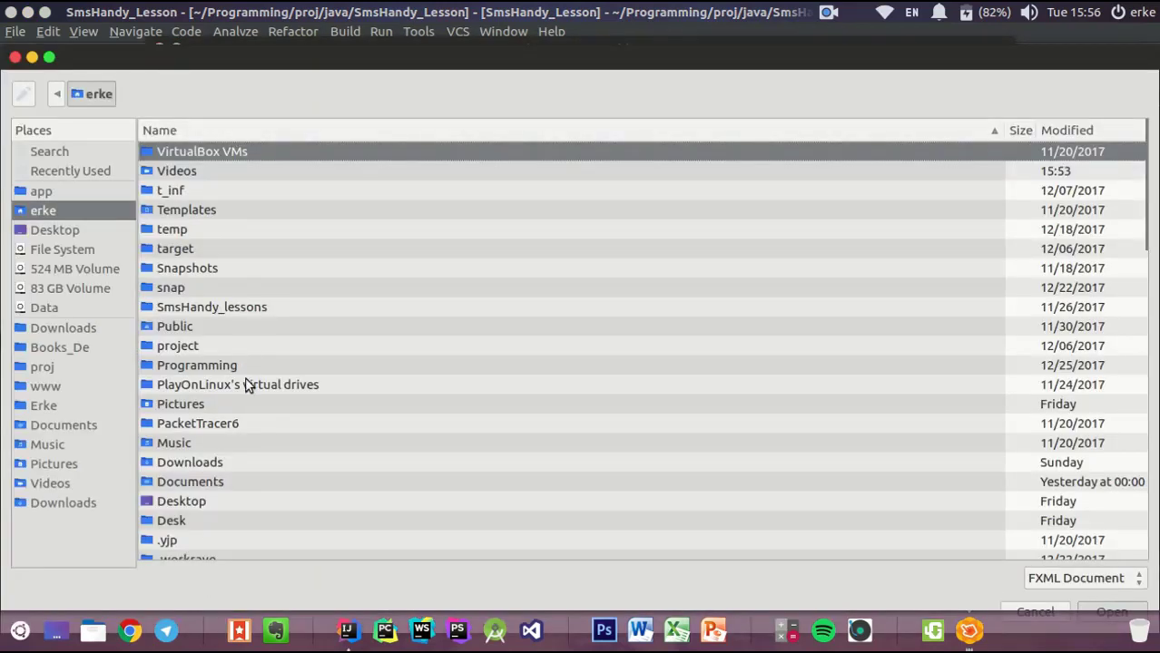
{"action": "double_click", "coordinate": [192, 365]}
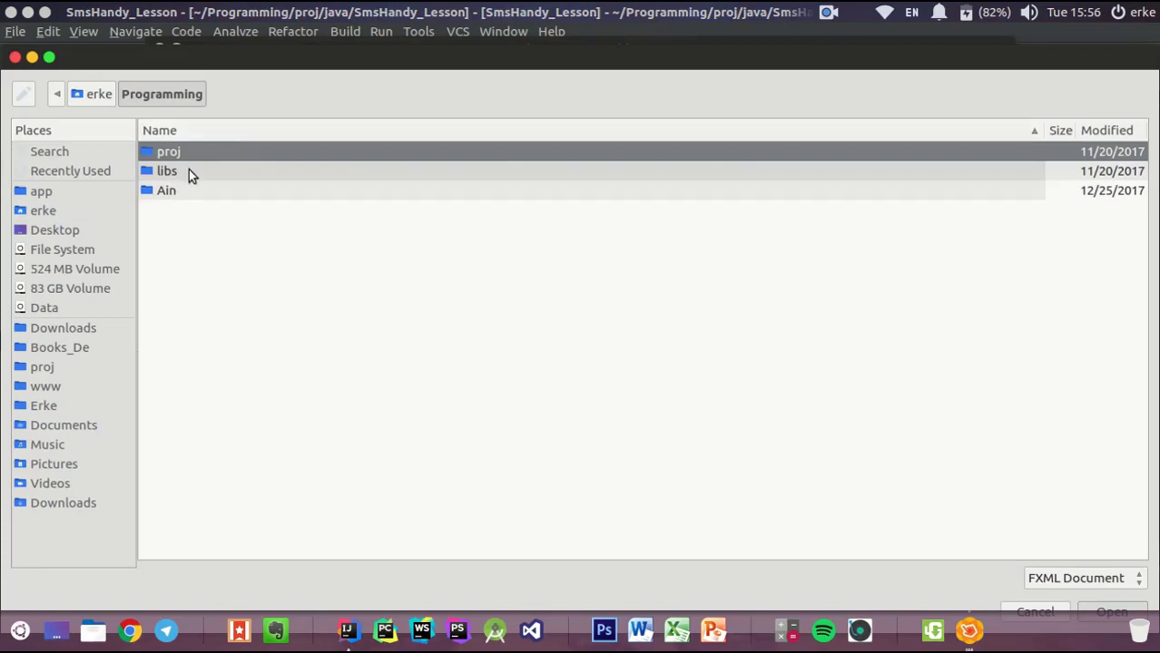
{"action": "double_click", "coordinate": [173, 155]}
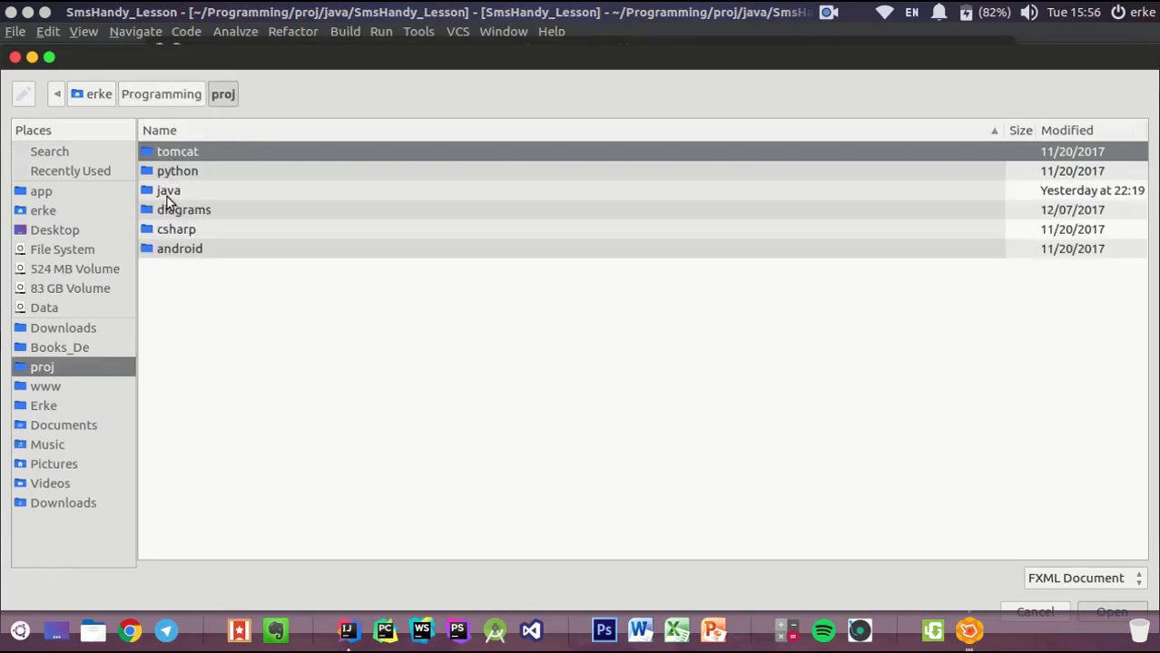
{"action": "double_click", "coordinate": [169, 192]}
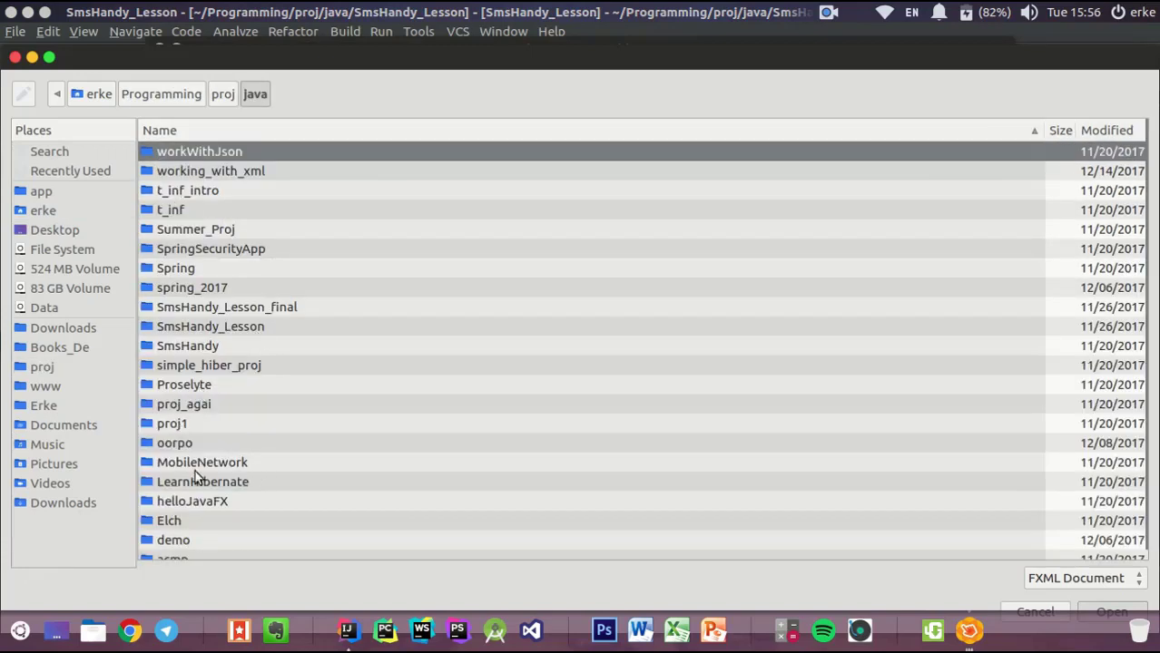
{"action": "scroll", "coordinate": [197, 479], "scroll_direction": "down", "scroll_amount": 1}
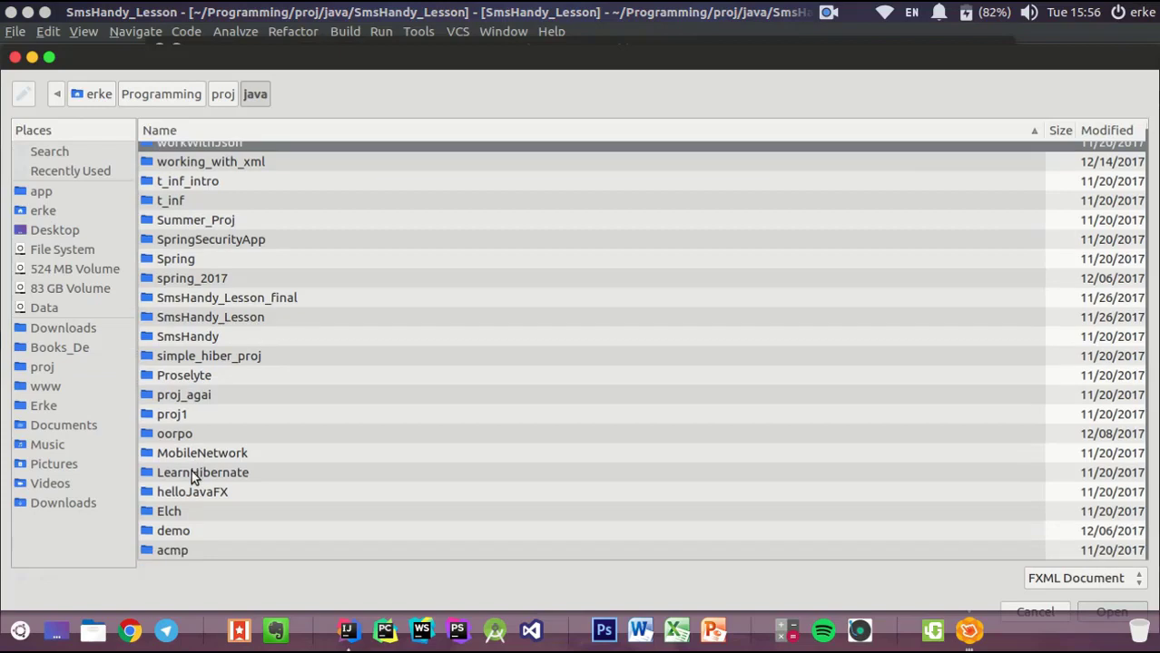
{"action": "double_click", "coordinate": [197, 322]}
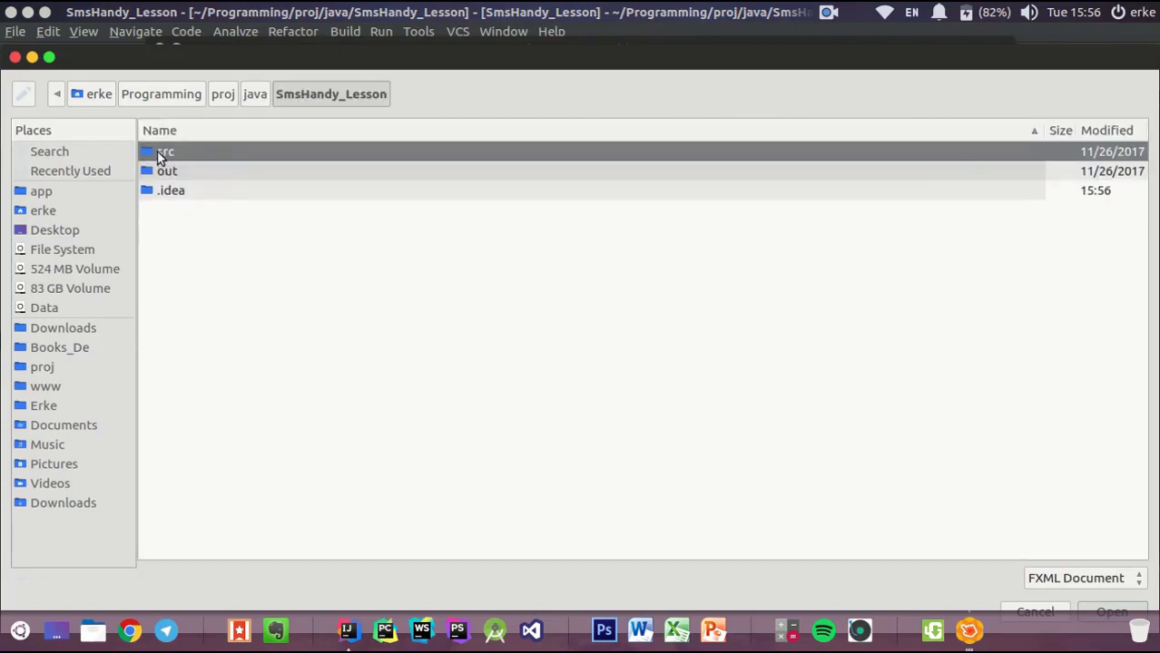
{"action": "double_click", "coordinate": [163, 156]}
{"action": "double_click", "coordinate": [185, 150]}
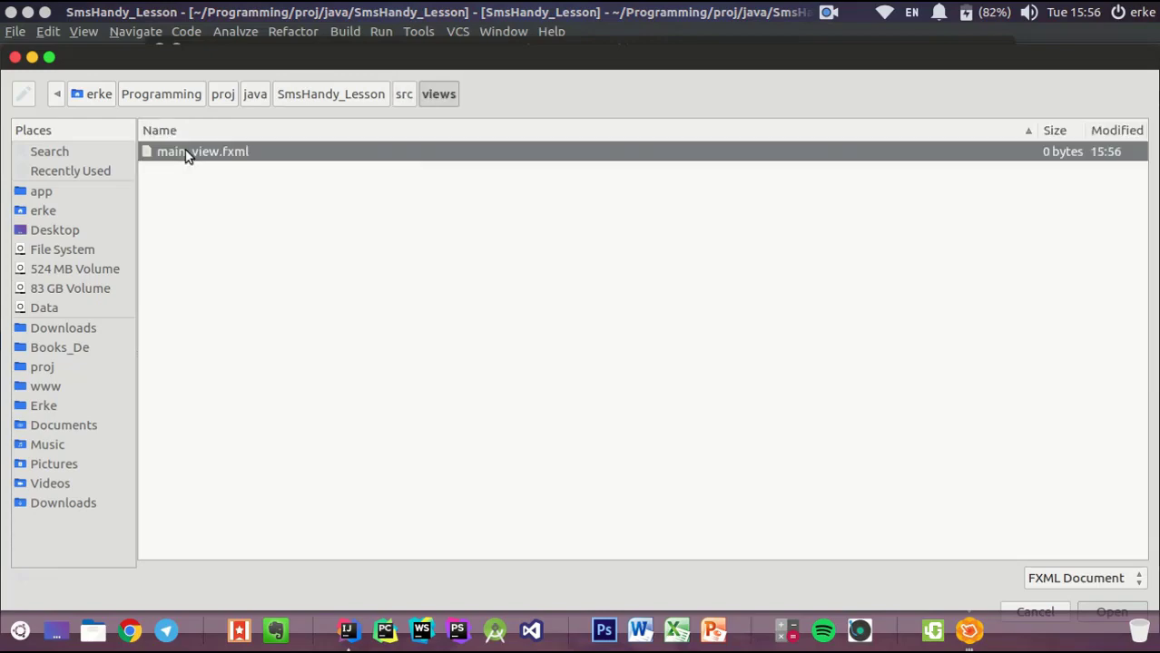
{"action": "double_click", "coordinate": [201, 151]}
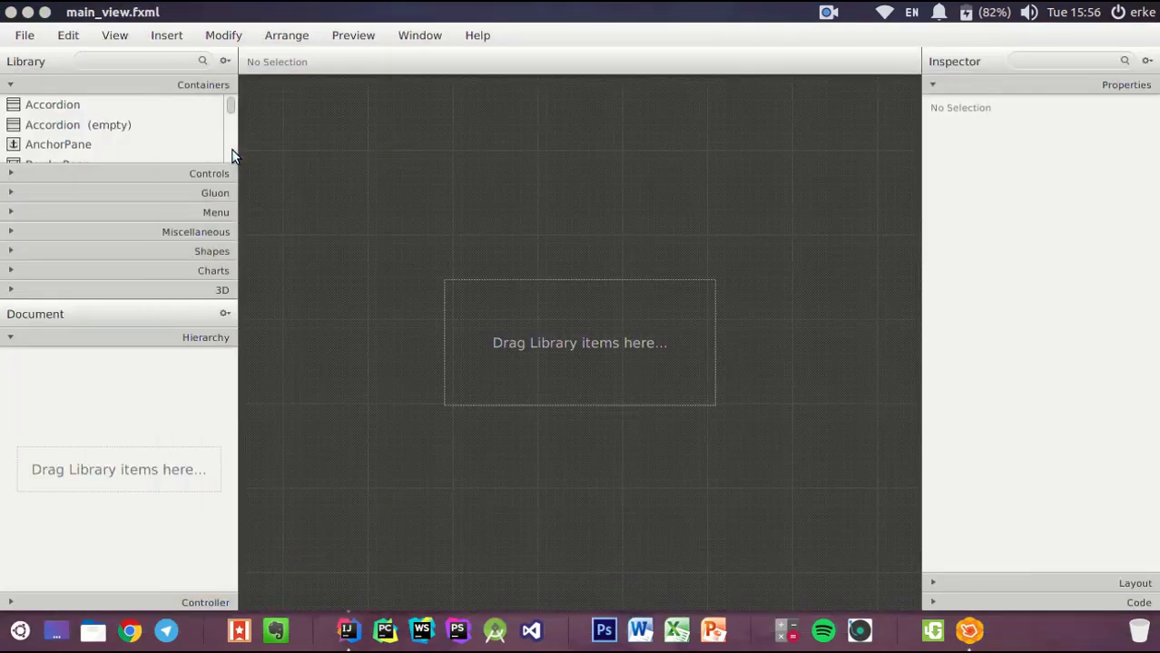
Search the library for "Border" and add a BorderPane as the root container of main_view.fxml
{"action": "left_click", "coordinate": [93, 62]}
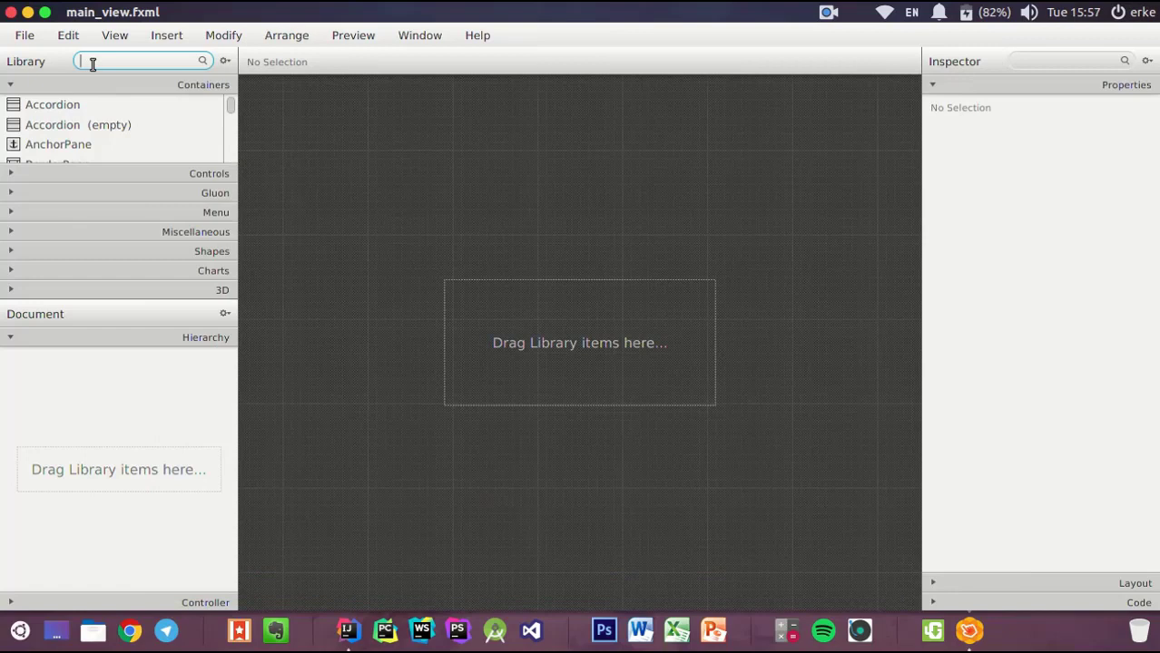
{"action": "type", "text": "Border"}
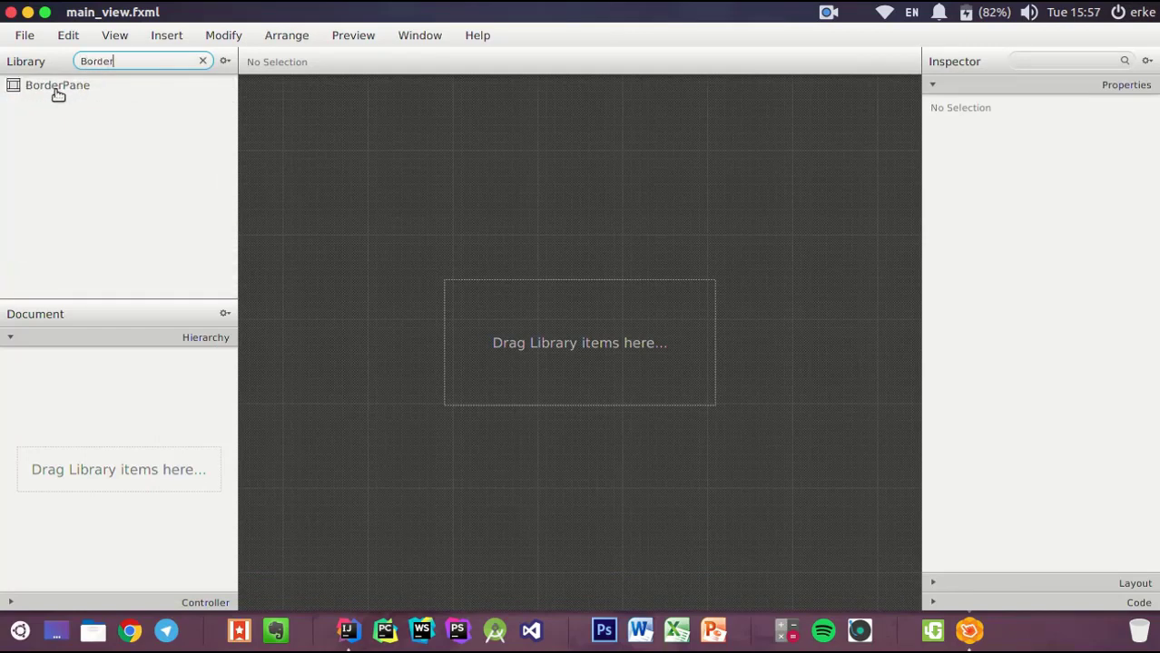
{"action": "left_click", "coordinate": [54, 94]}
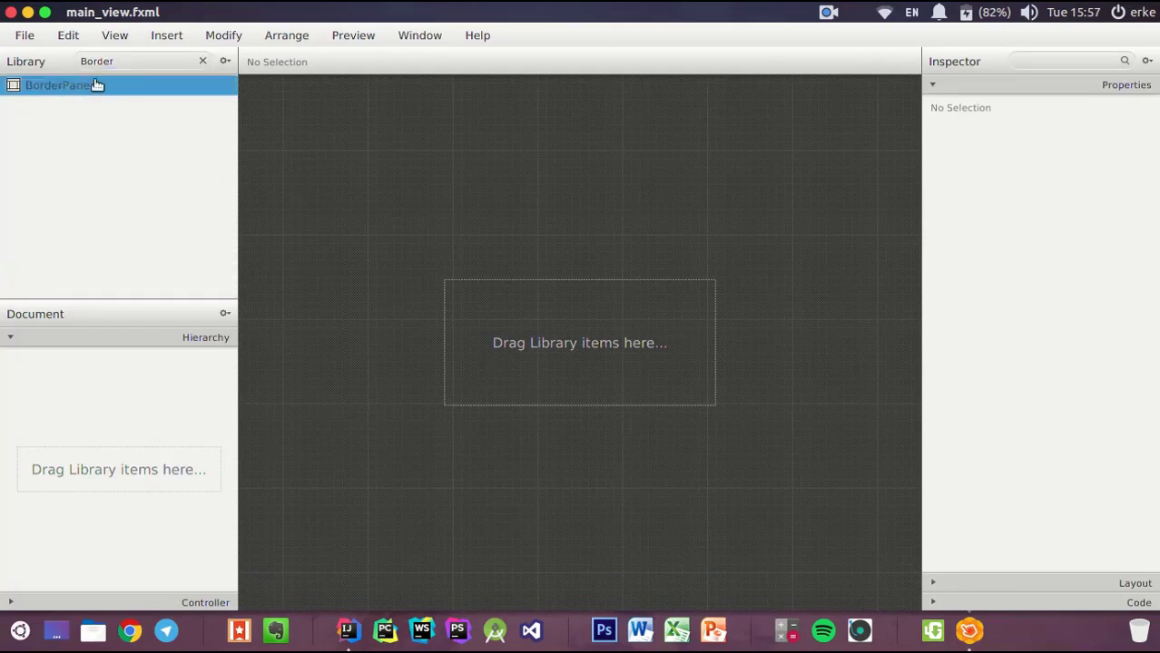
{"action": "double_click", "coordinate": [72, 90]}
{"action": "left_click", "coordinate": [117, 502]}
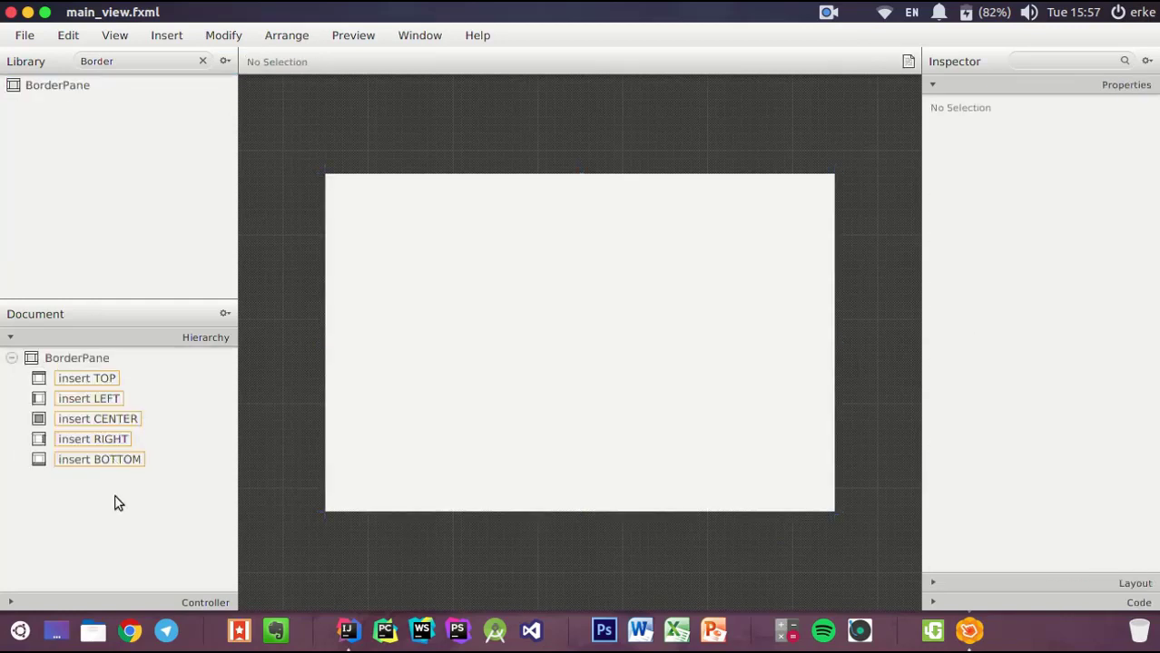
Search the library for "Menu" and add a MenuBar to the BorderPane's TOP region
{"action": "double_click", "coordinate": [136, 56]}
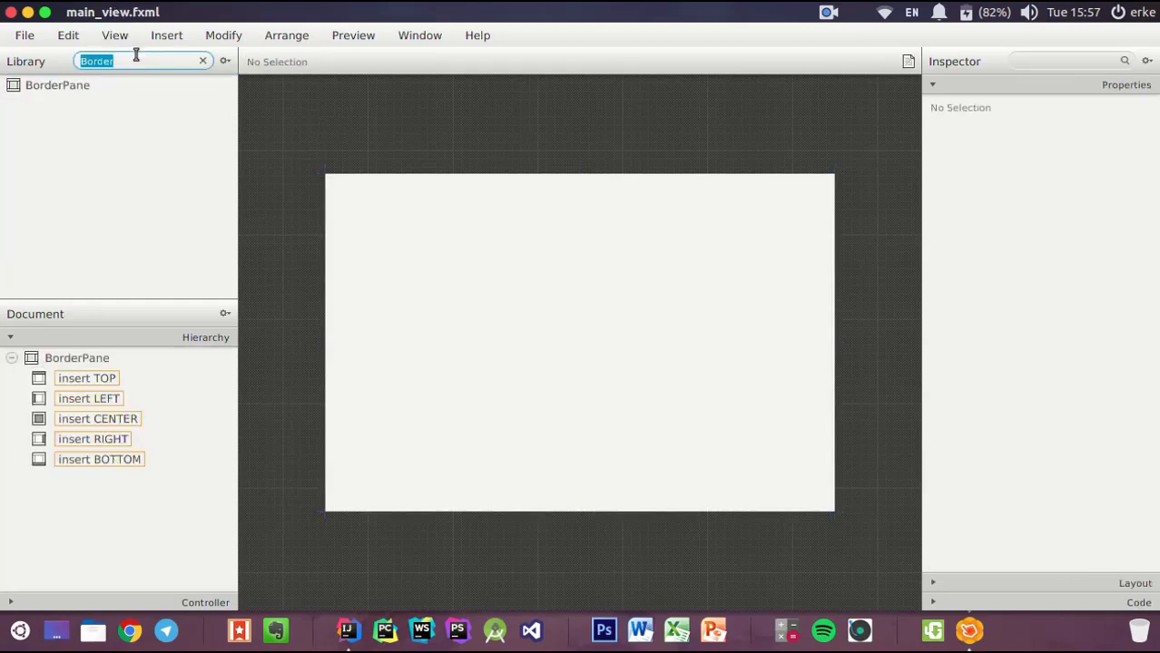
{"action": "type", "text": "Menu"}
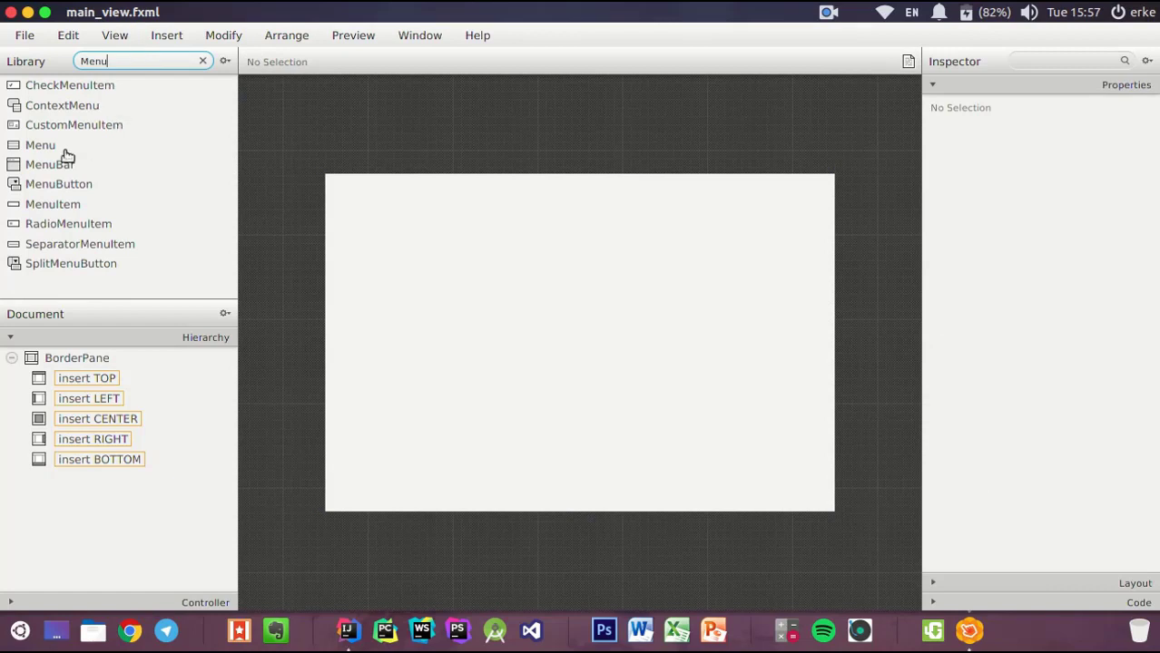
{"action": "left_click_drag", "start_coordinate": [48, 172], "coordinate": [96, 378]}
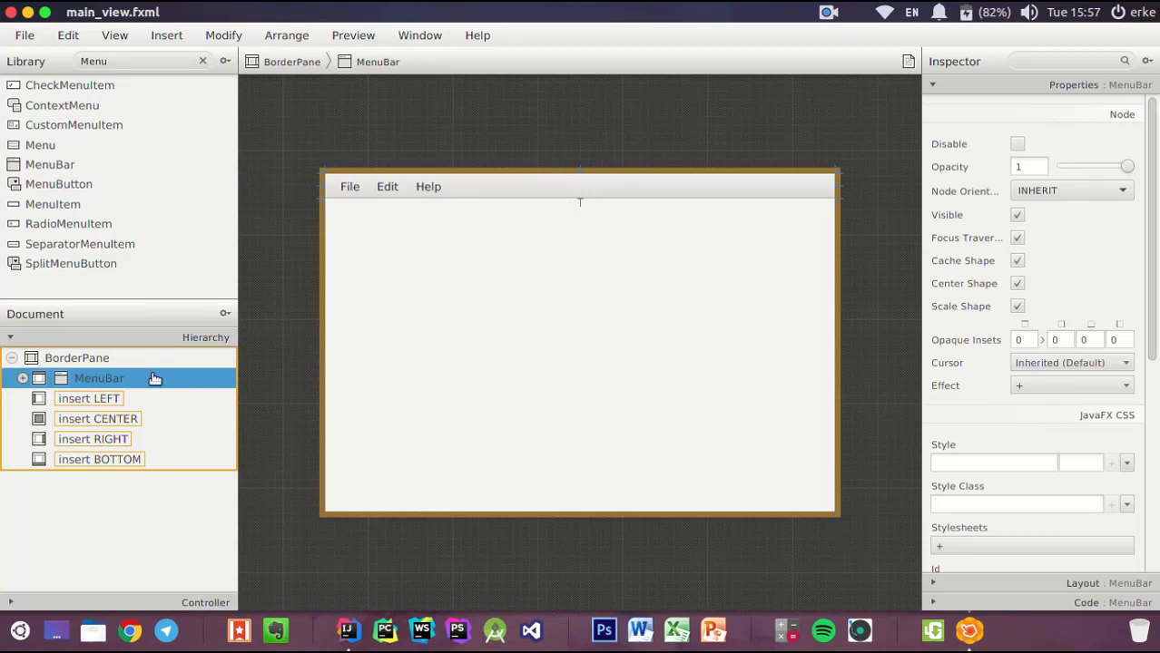
Expand the MenuBar in the hierarchy and set the text of its File menu to "Главная"
{"action": "left_click", "coordinate": [23, 379]}
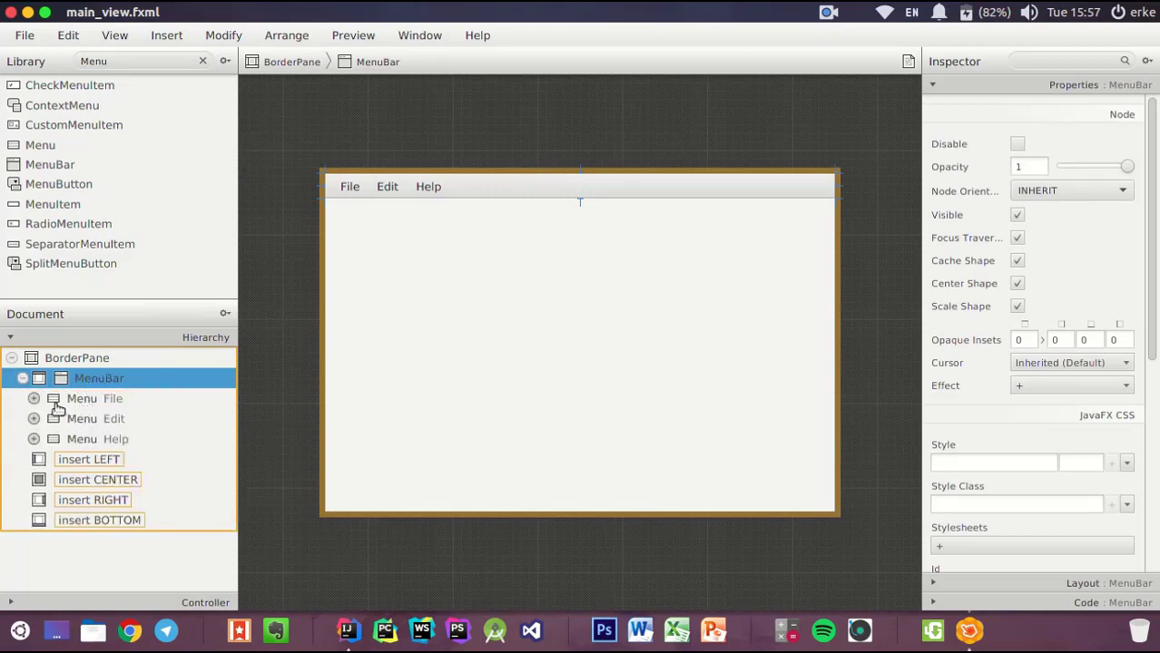
{"action": "left_click", "coordinate": [96, 398]}
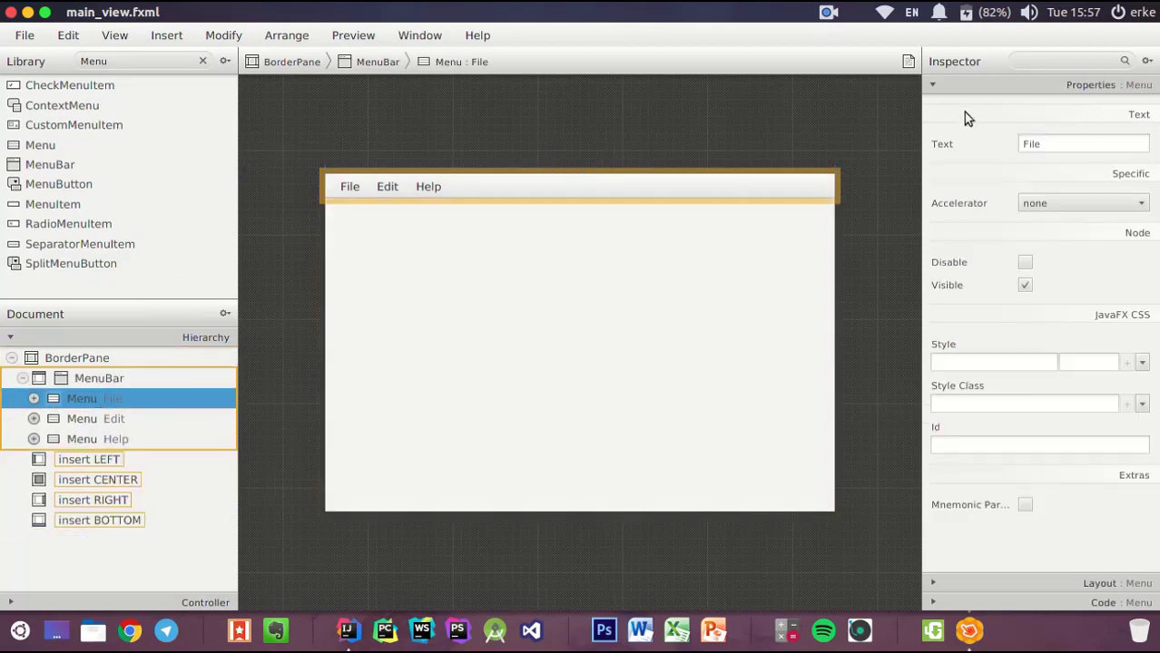
{"action": "double_click", "coordinate": [1052, 144]}
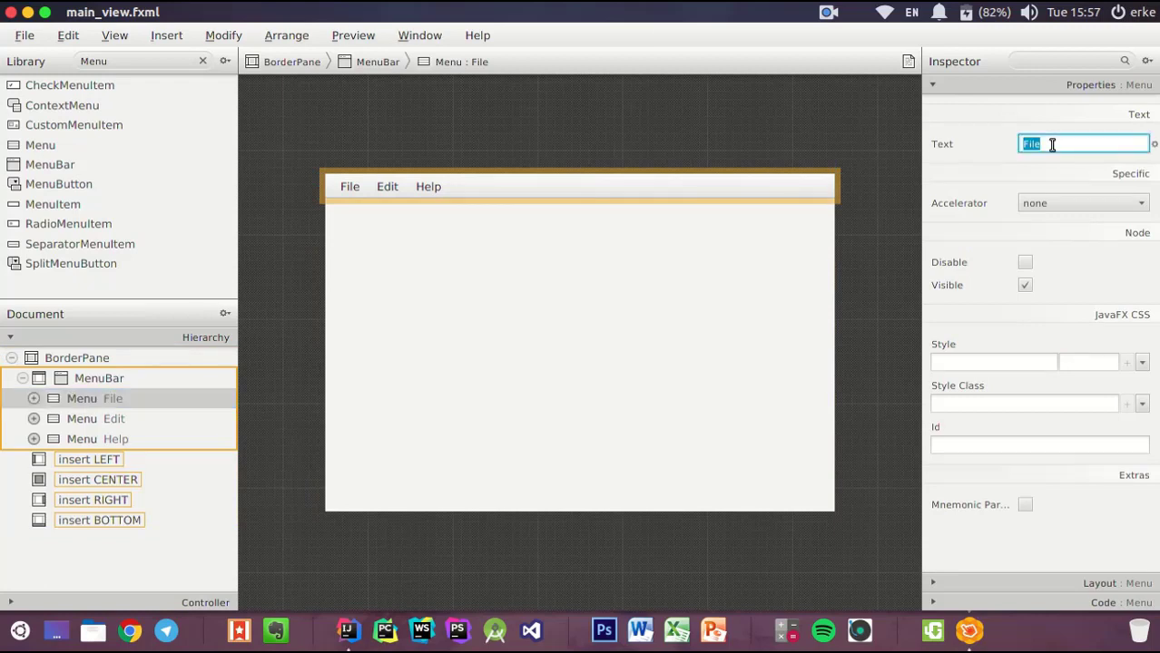
{"action": "type", "text": "Главная"}
{"action": "key", "text": "Return"}
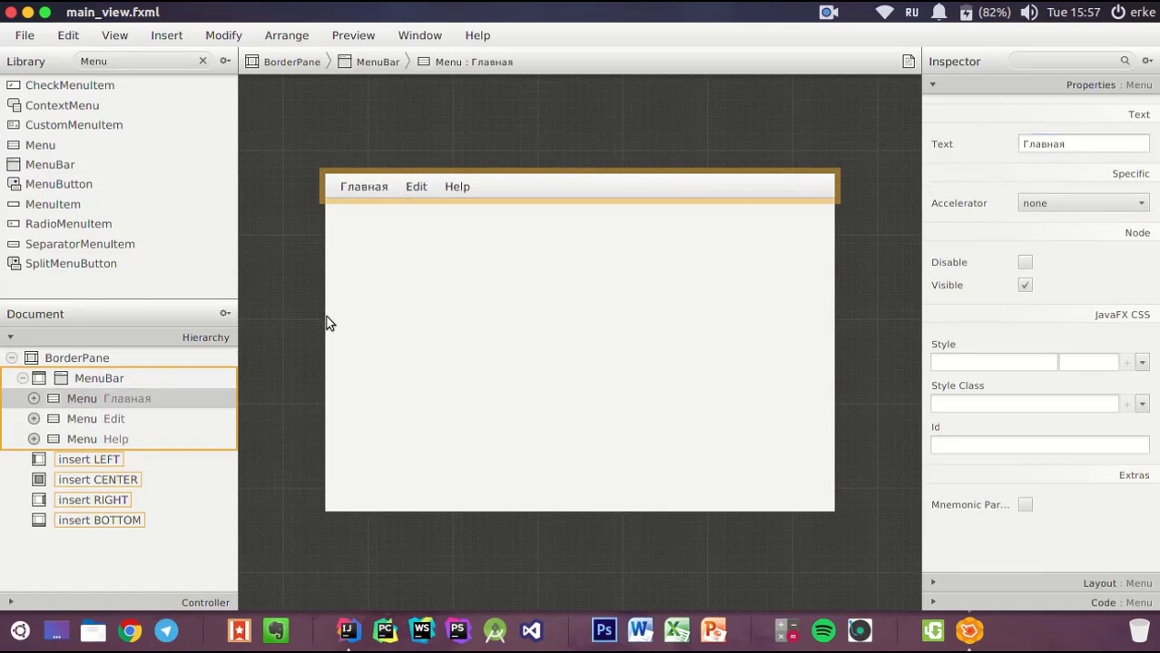
Set the text of the MenuBar's Edit menu to "Редактирвоать"
{"action": "left_click", "coordinate": [96, 419]}
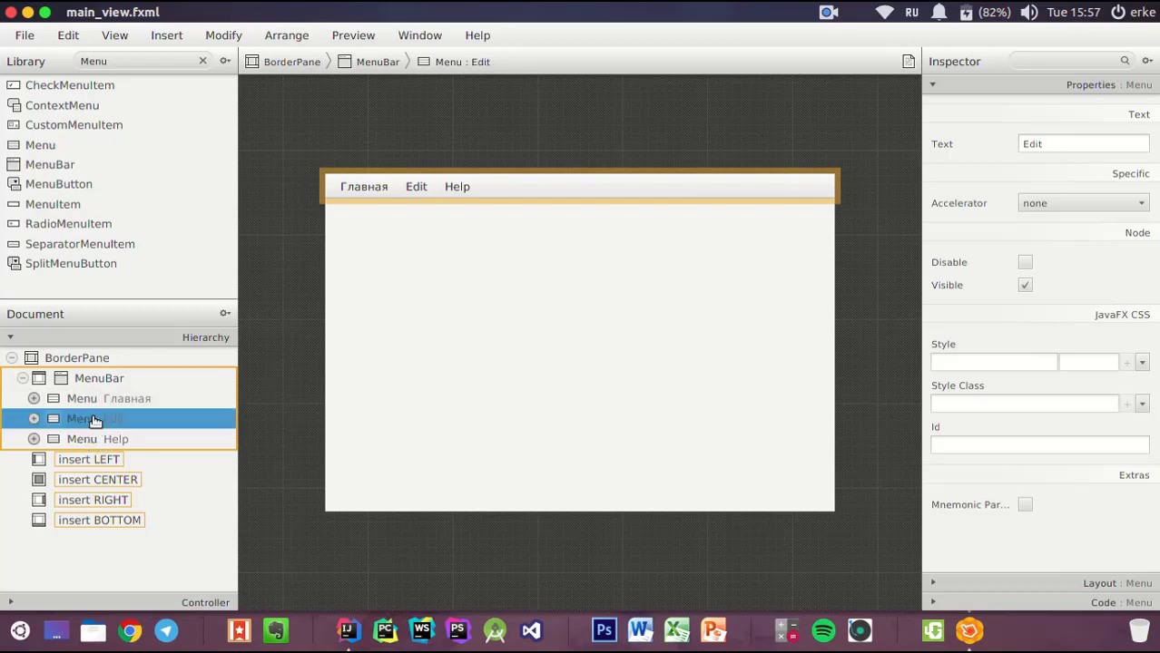
{"action": "double_click", "coordinate": [1042, 143]}
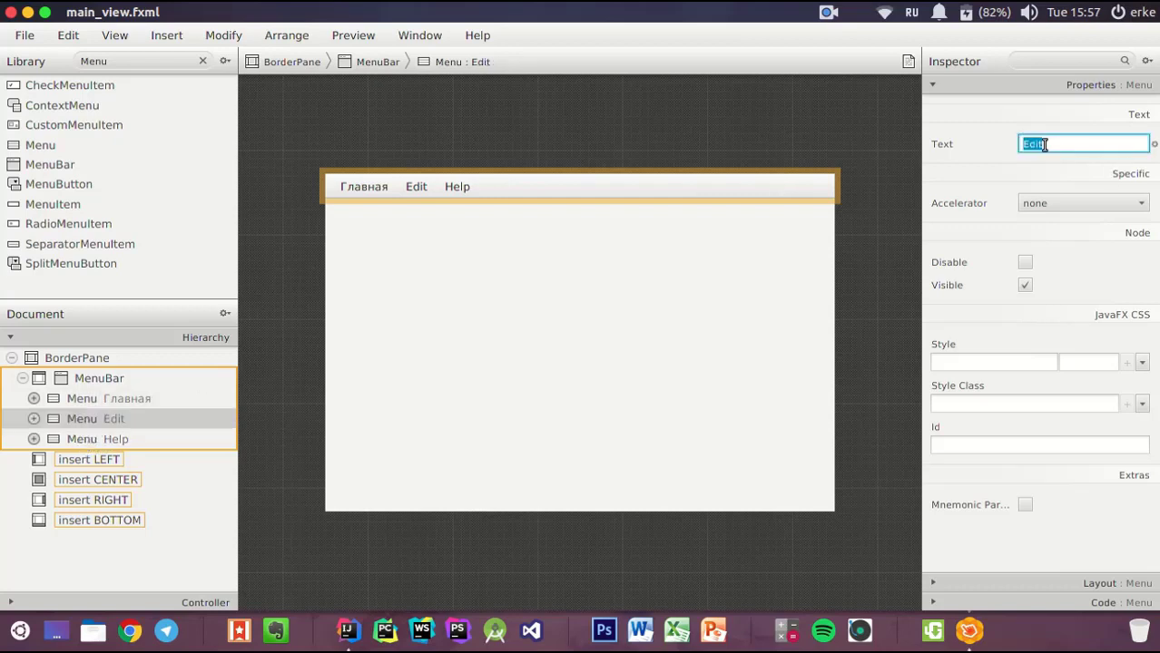
{"action": "type", "text": "P"}
{"action": "type", "text": "едактирвоать"}
{"action": "key", "text": "Return"}
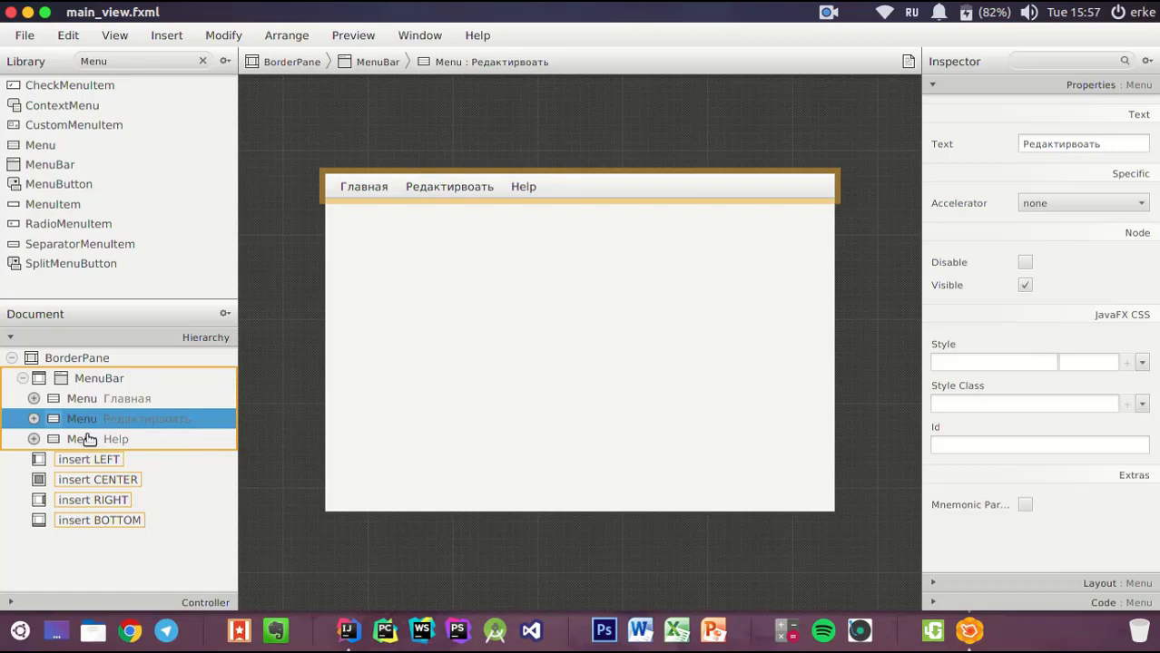
Set the text of the MenuBar's Help menu to "Помощь"
{"action": "left_click", "coordinate": [91, 439]}
{"action": "double_click", "coordinate": [1059, 148]}
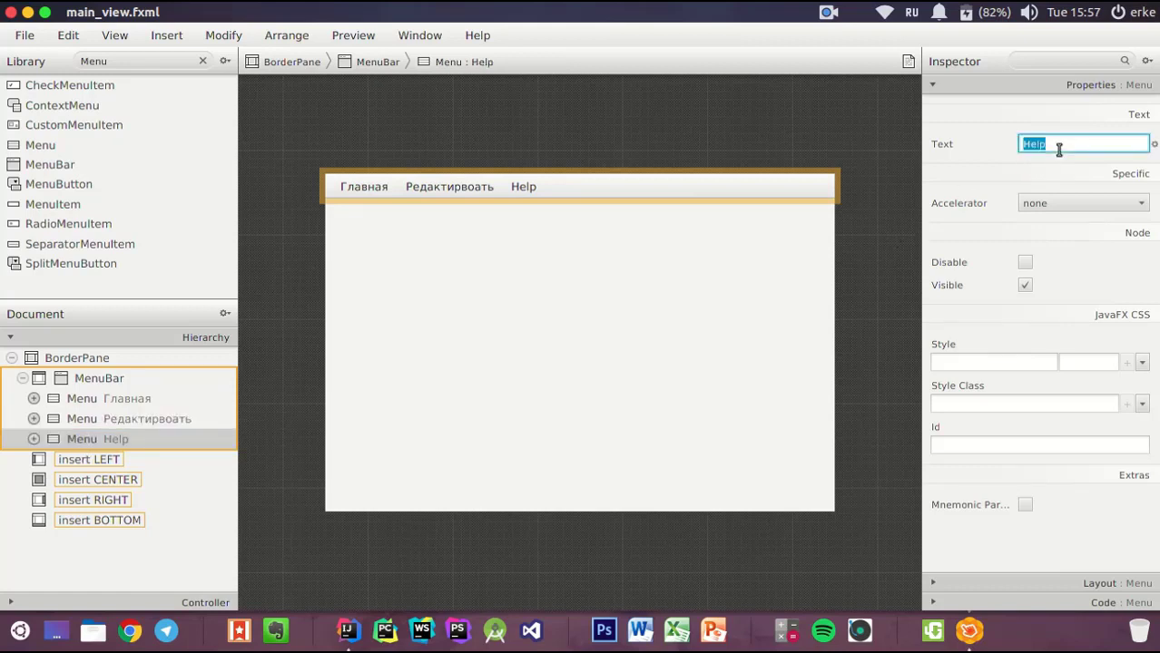
{"action": "type", "text": "Помощь"}
{"action": "key", "text": "Return"}
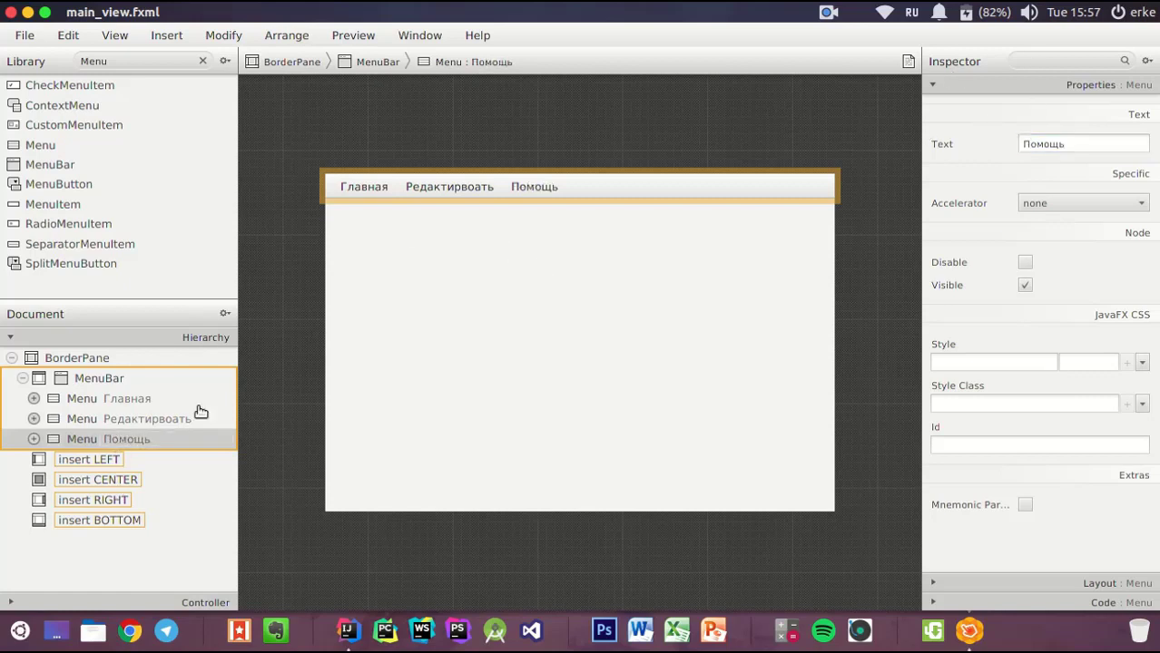
Examine the BorderPane's preferred width and height and the MenuBar's layout settings
{"action": "left_click", "coordinate": [66, 360]}
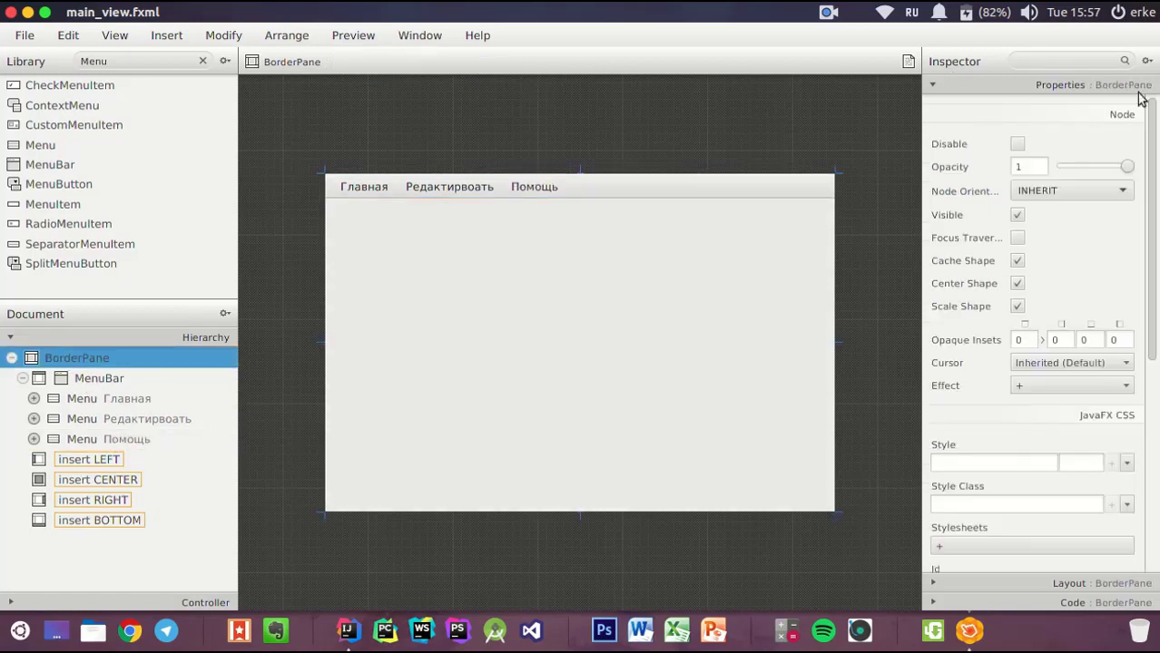
{"action": "left_click", "coordinate": [932, 85]}
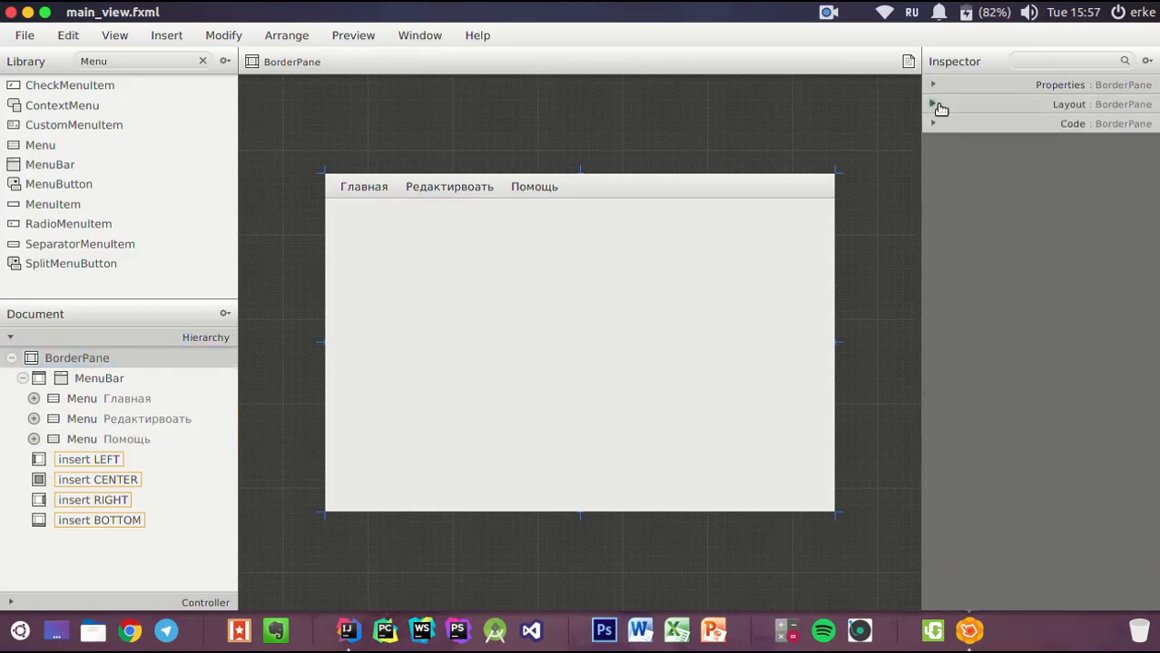
{"action": "left_click", "coordinate": [934, 104]}
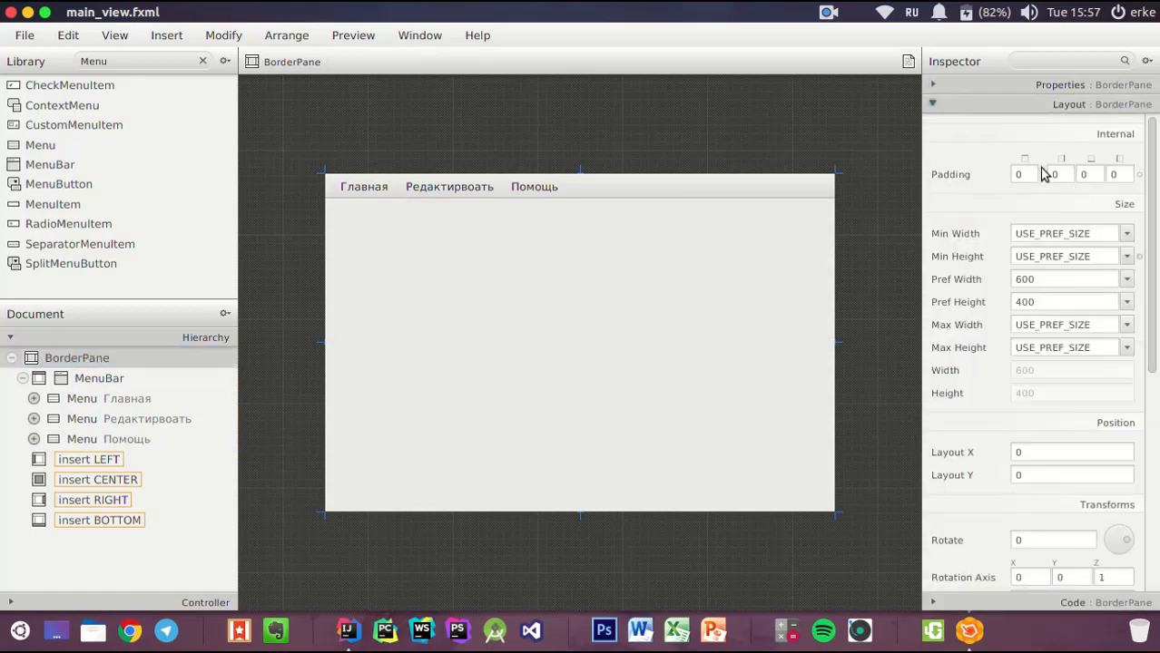
{"action": "left_click", "coordinate": [1054, 280]}
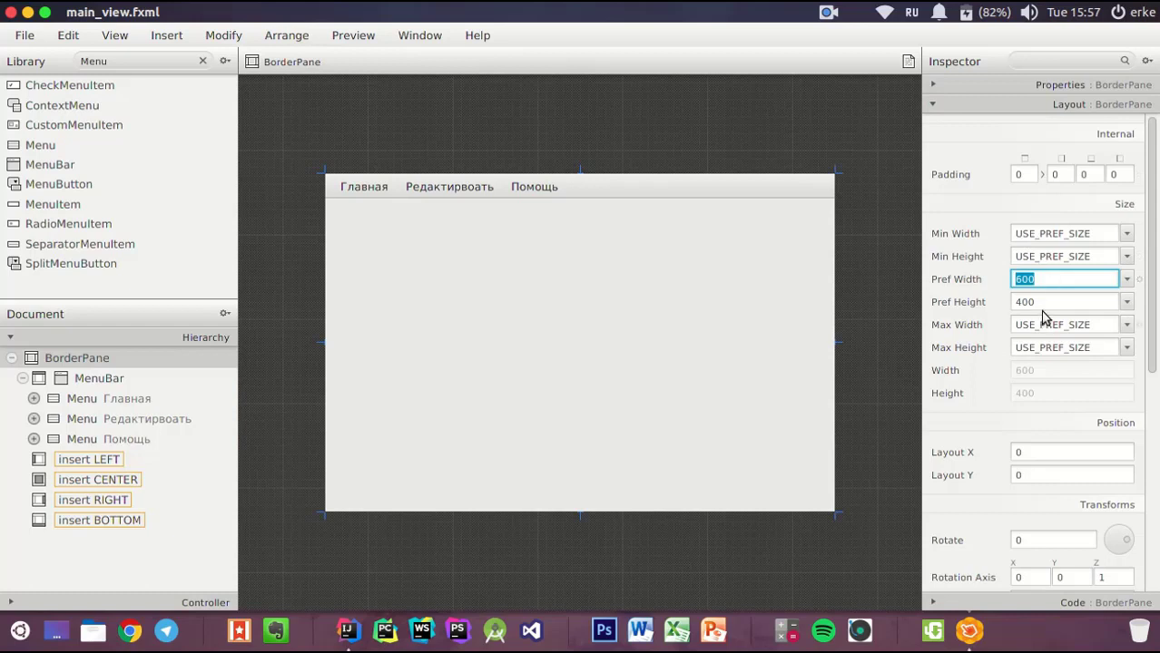
{"action": "left_click", "coordinate": [1048, 302]}
{"action": "left_click", "coordinate": [1043, 282]}
{"action": "left_click", "coordinate": [1046, 304]}
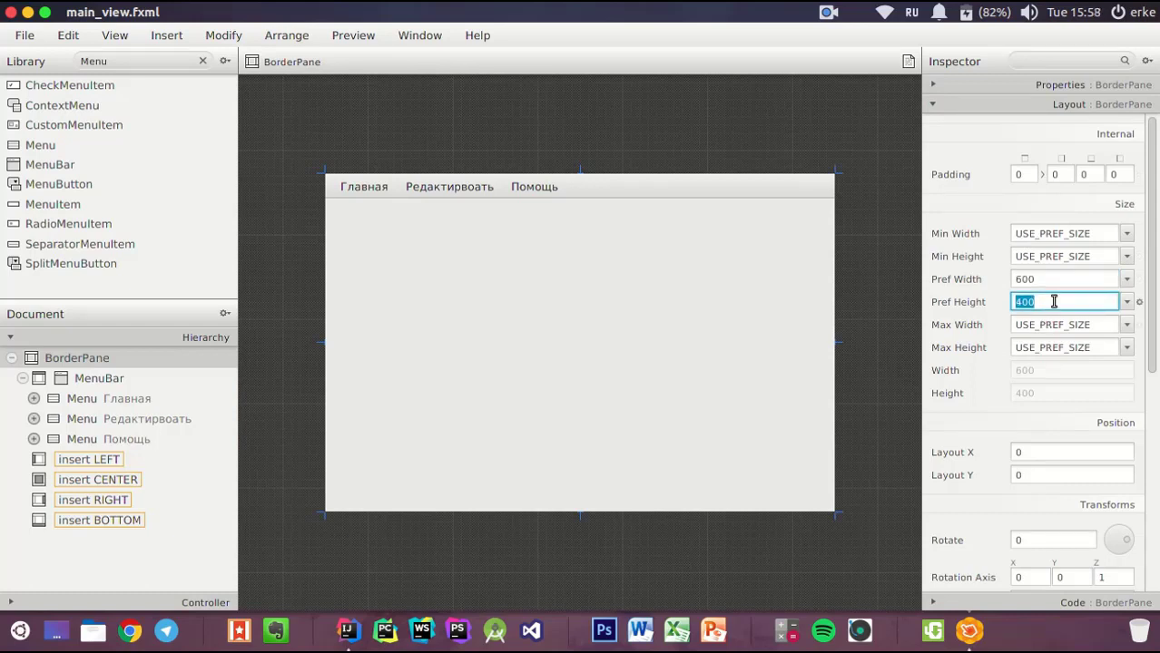
{"action": "left_click", "coordinate": [1051, 280]}
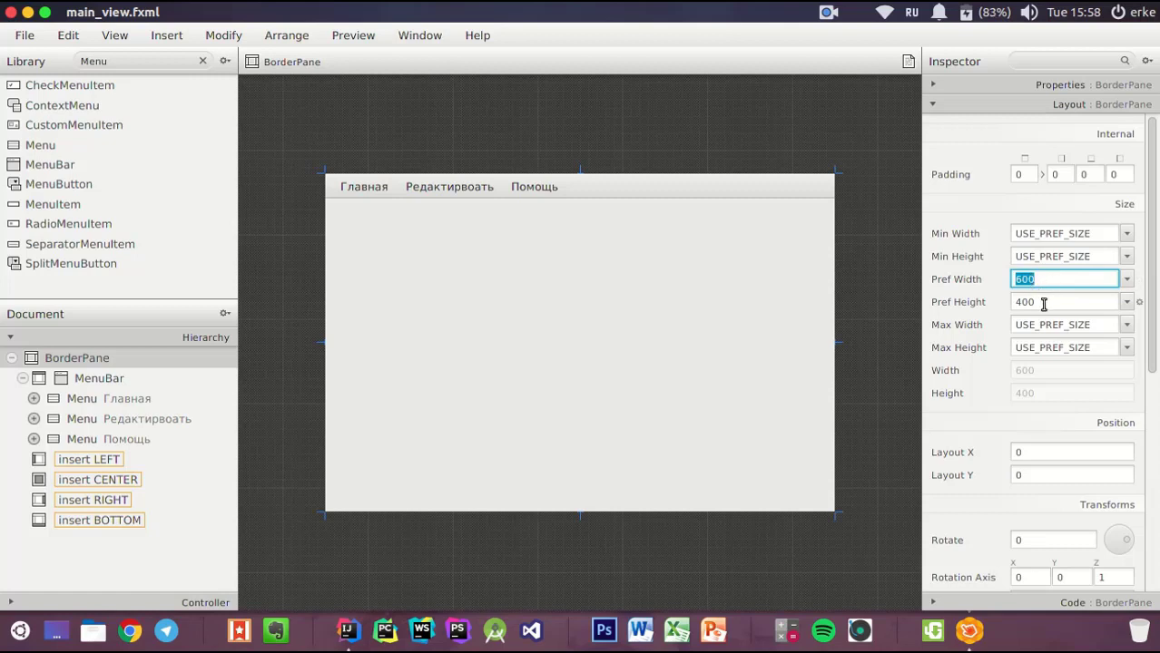
{"action": "left_click", "coordinate": [1047, 301]}
{"action": "left_click", "coordinate": [1043, 280]}
{"action": "left_click", "coordinate": [92, 378]}
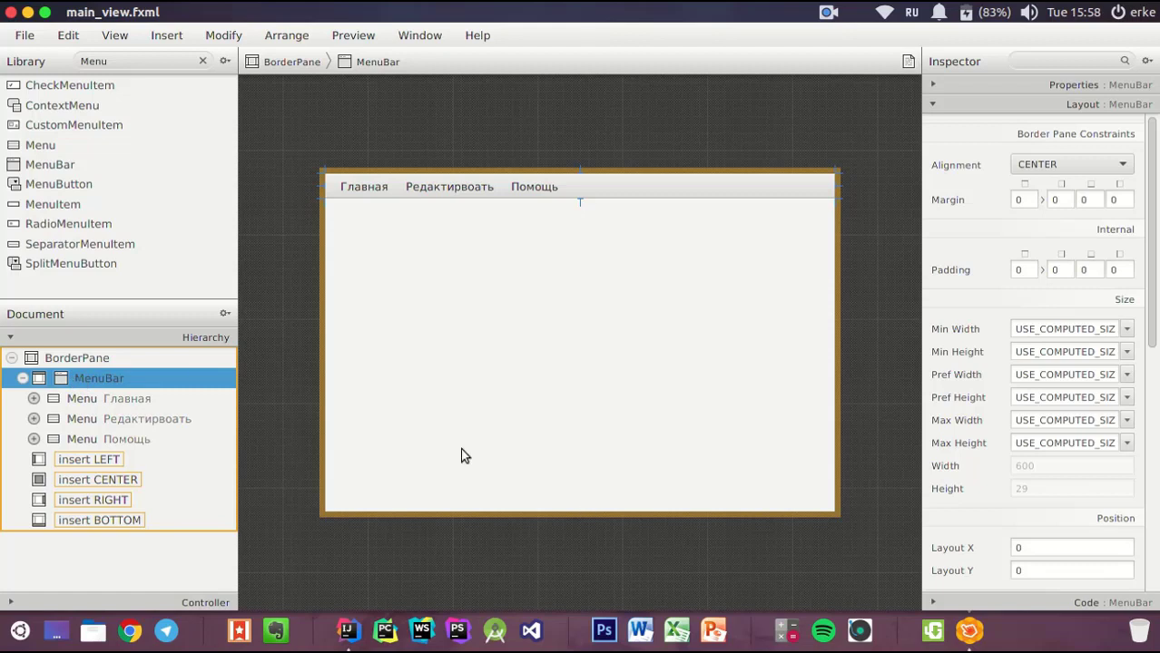
{"action": "left_click", "coordinate": [23, 379]}
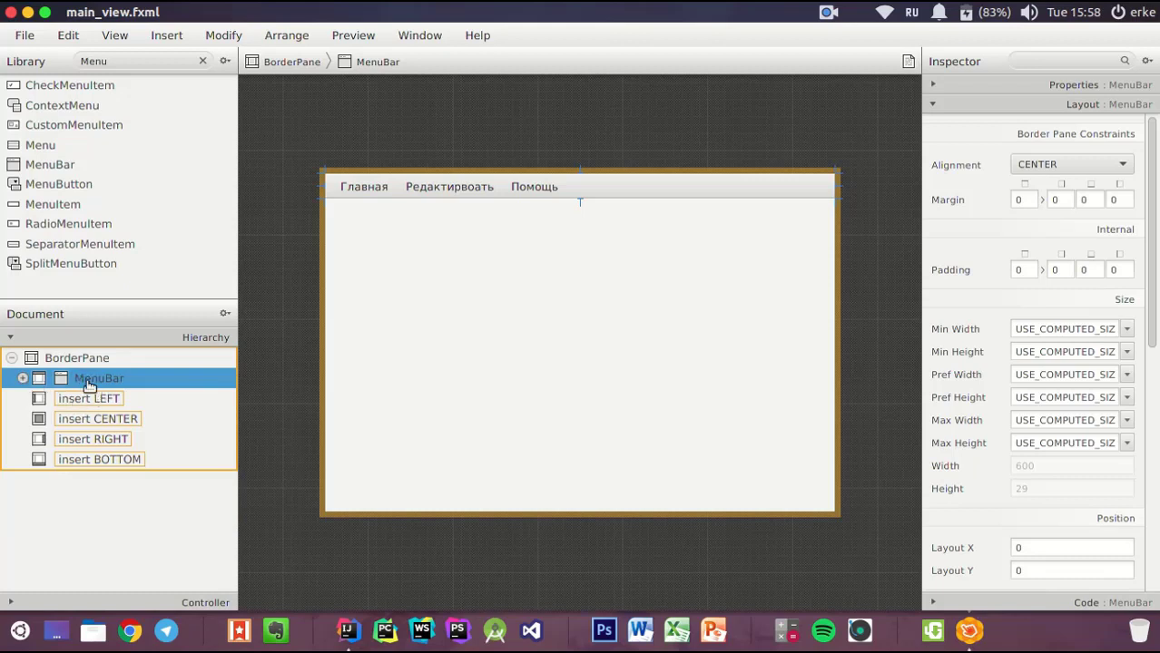
{"action": "left_click", "coordinate": [23, 379]}
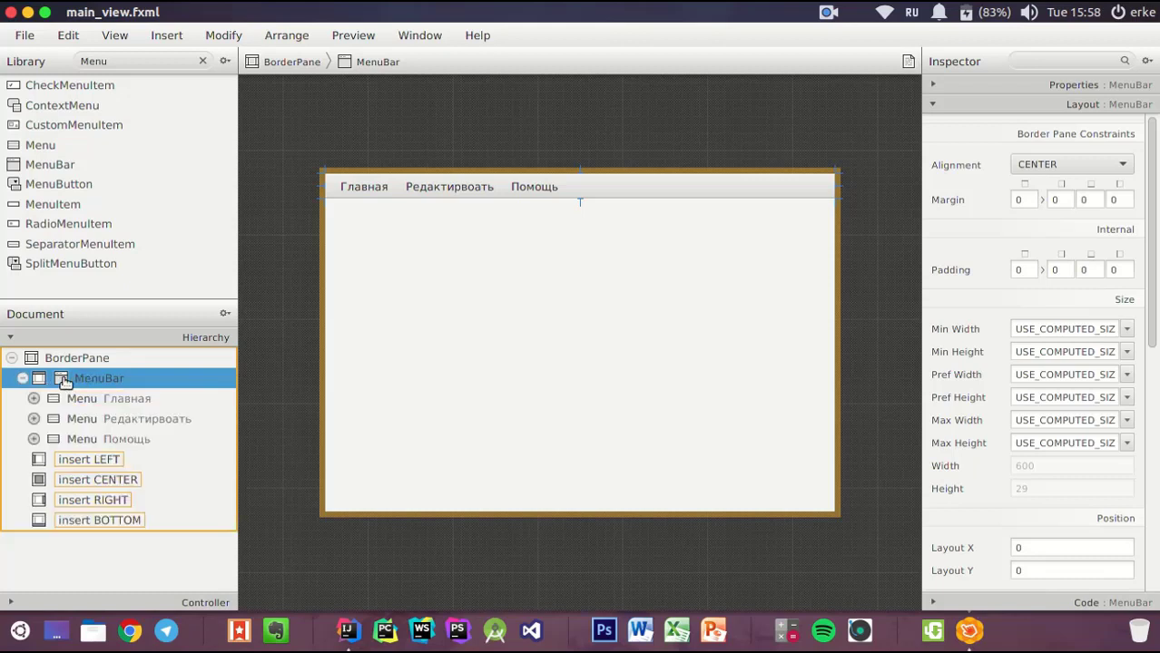
{"action": "left_click", "coordinate": [938, 107]}
Set the preferred height of the root BorderPane to 450
{"action": "left_click", "coordinate": [77, 358]}
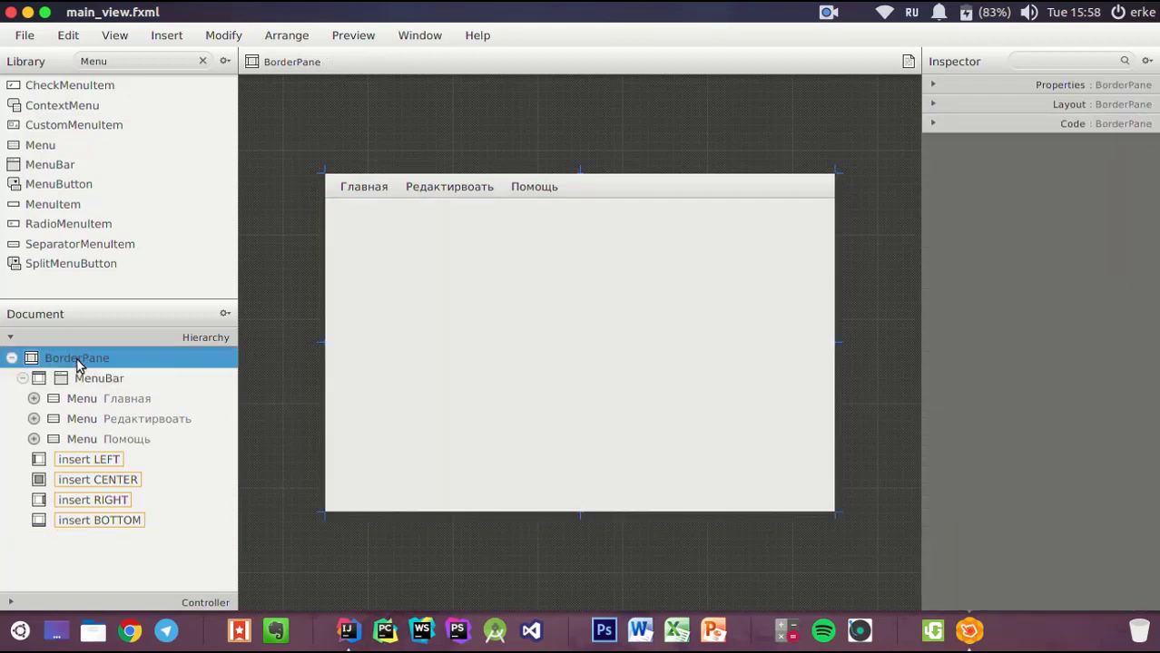
{"action": "left_click", "coordinate": [948, 107]}
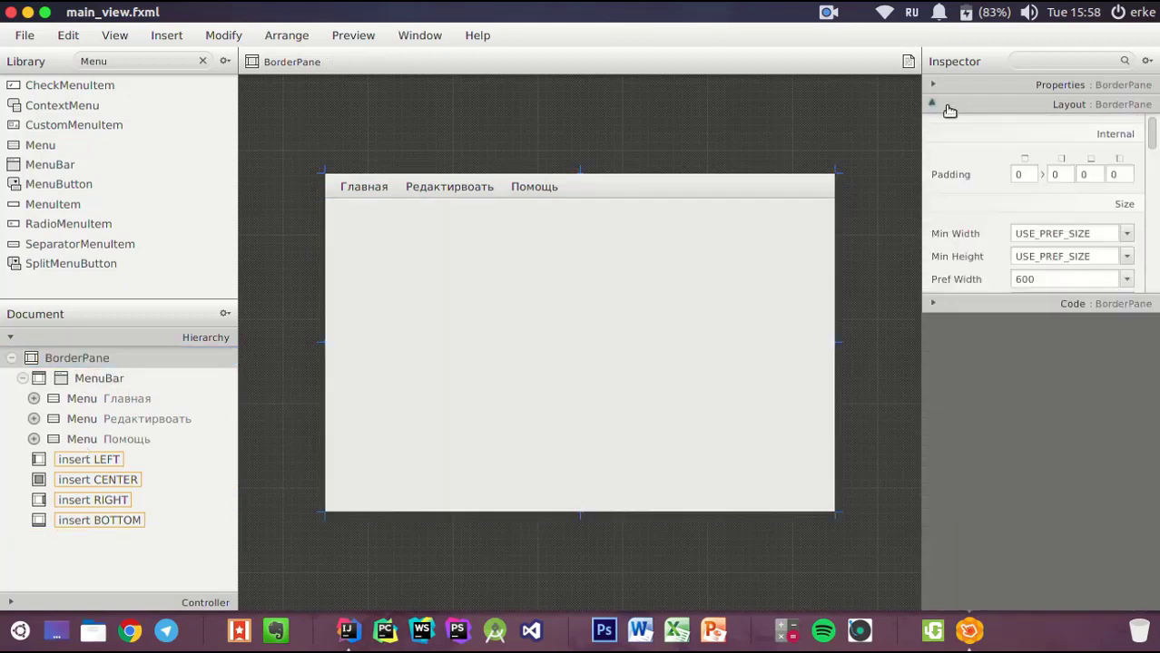
{"action": "left_click", "coordinate": [1049, 280]}
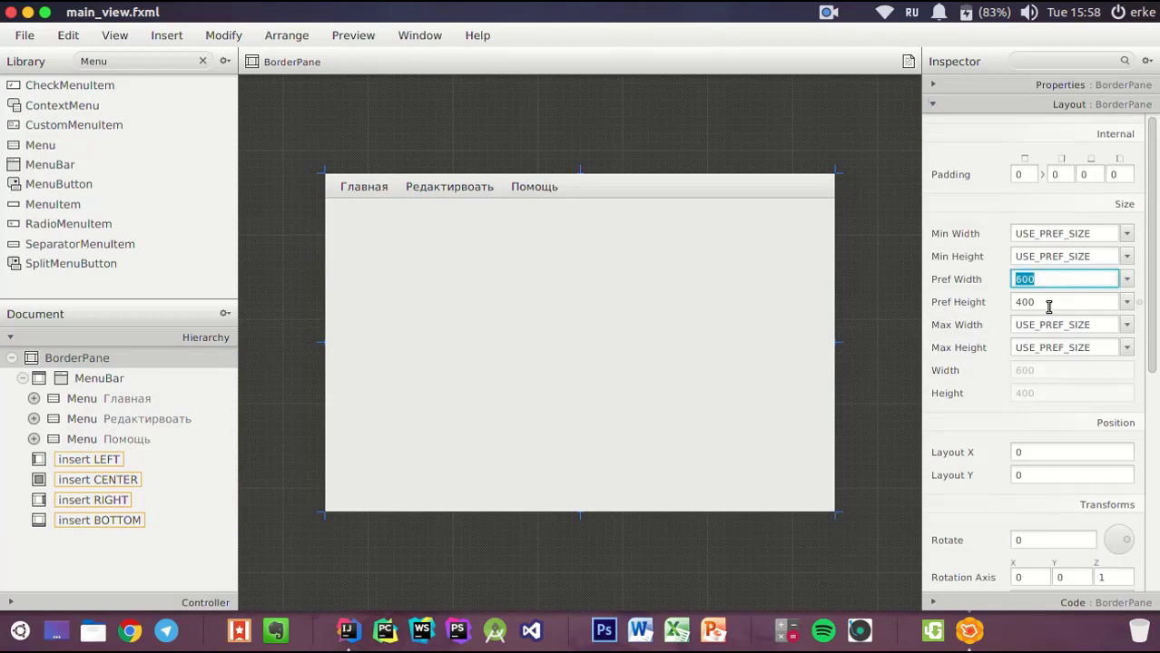
{"action": "left_click", "coordinate": [1049, 305]}
{"action": "type", "text": "450"}
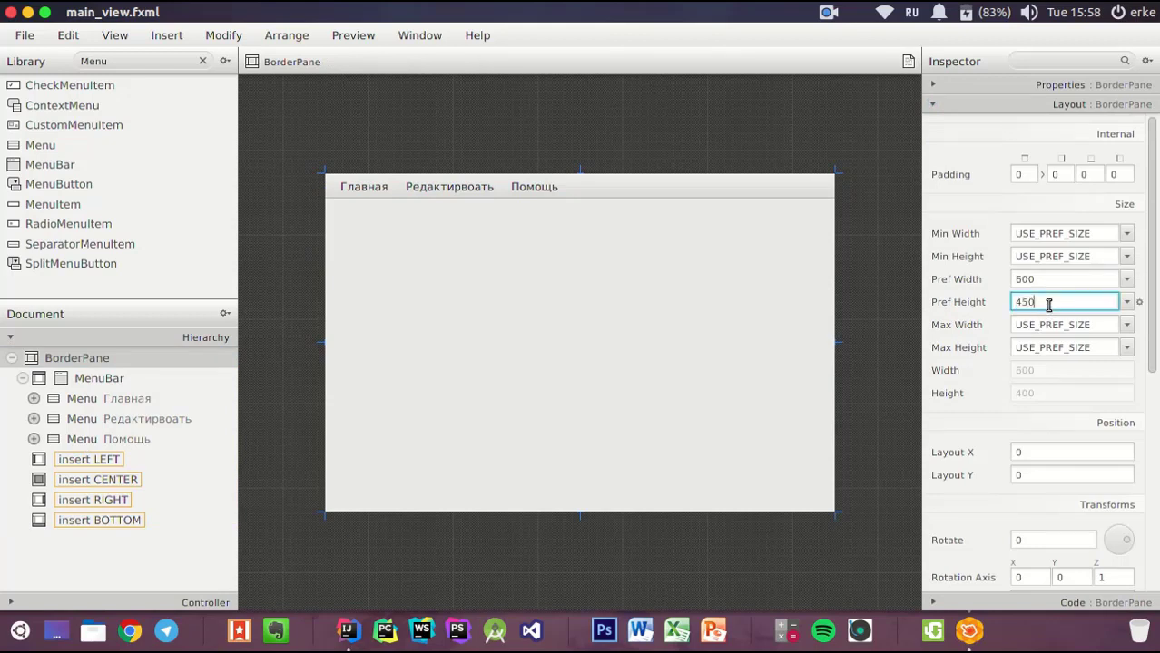
{"action": "left_click", "coordinate": [1005, 208]}
Save main_view.fxml and switch to IntelliJ IDEA to view the FXML code generated for it
{"action": "left_click", "coordinate": [24, 35]}
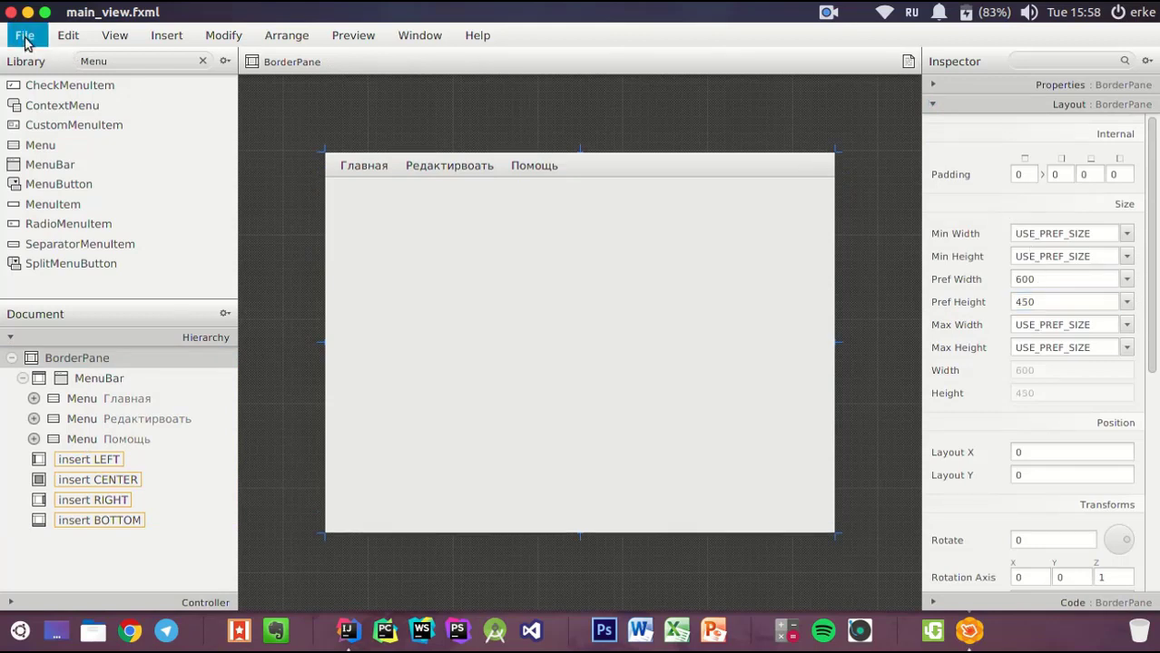
{"action": "left_click", "coordinate": [48, 157]}
{"action": "key", "text": "alt+Tab"}
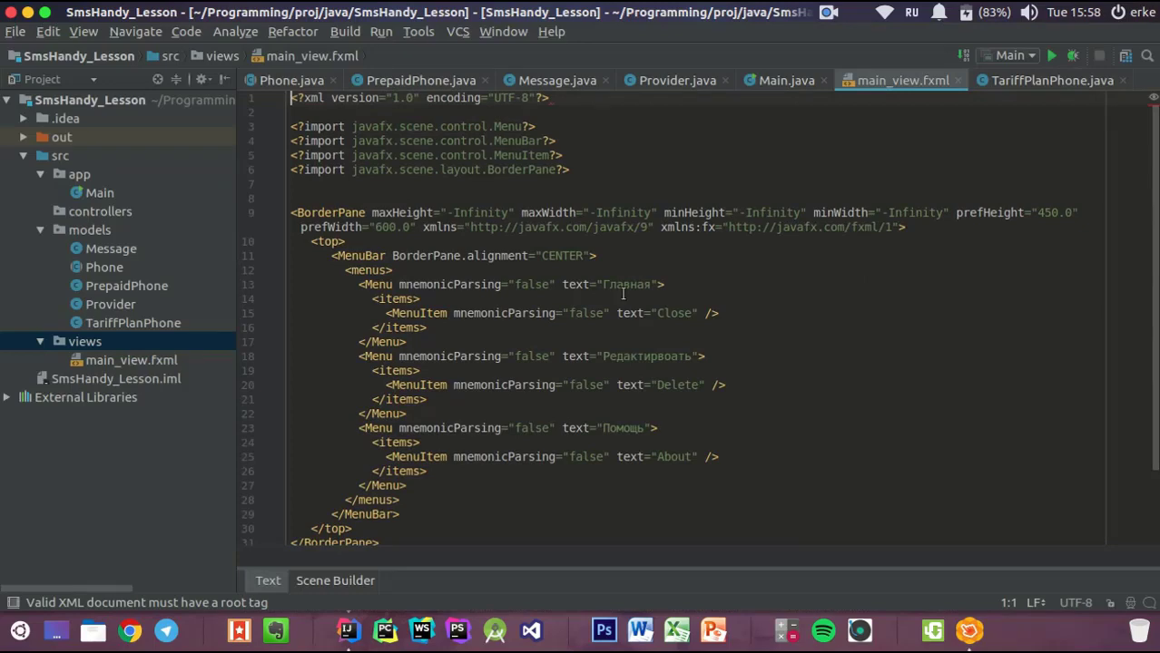
{"action": "left_click", "coordinate": [579, 170]}
Switch back to Scene Builder and review the save command for main_view.fxml
{"action": "key", "text": "alt+Tab"}
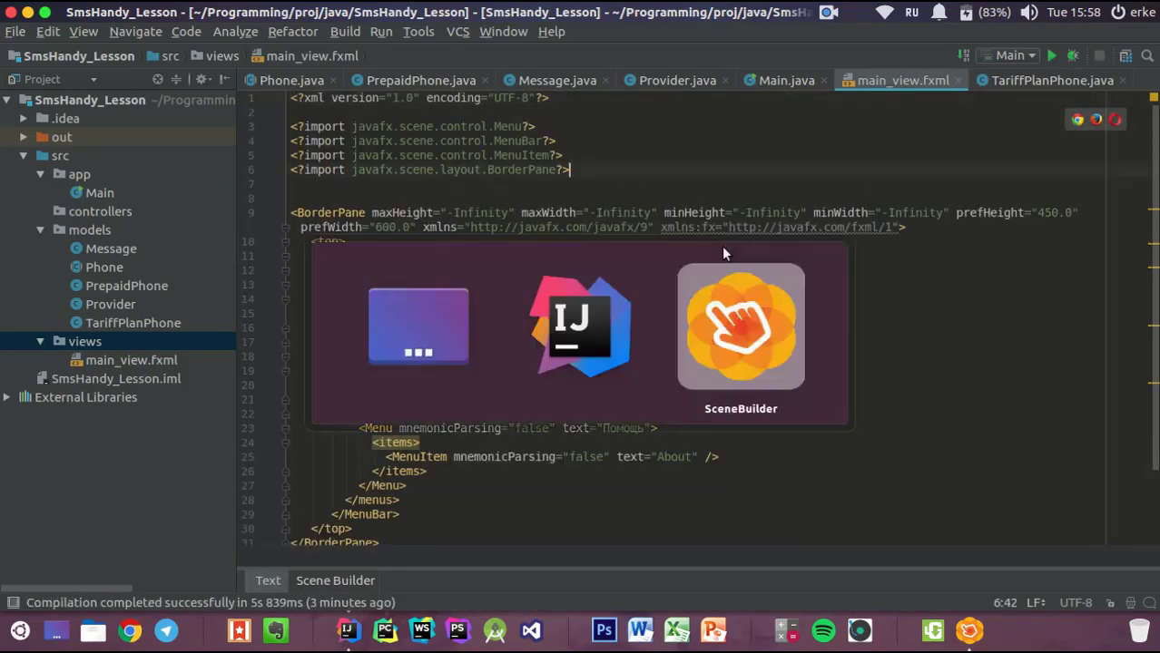
{"action": "left_click", "coordinate": [24, 35]}
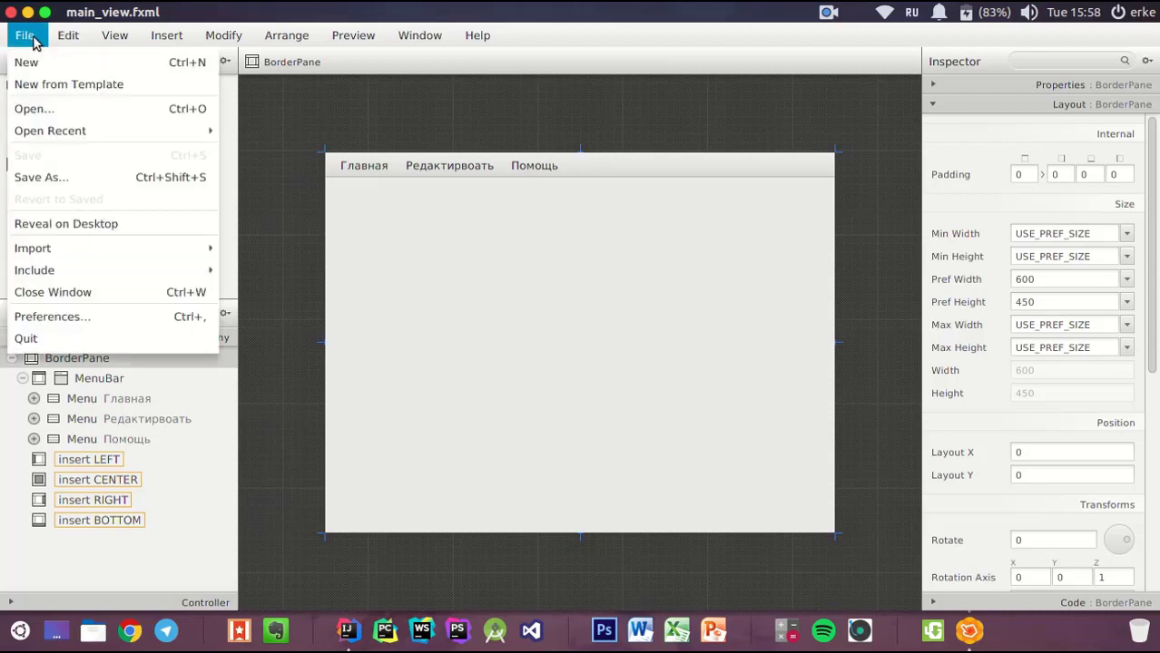
{"action": "key", "text": "ctrl+s"}
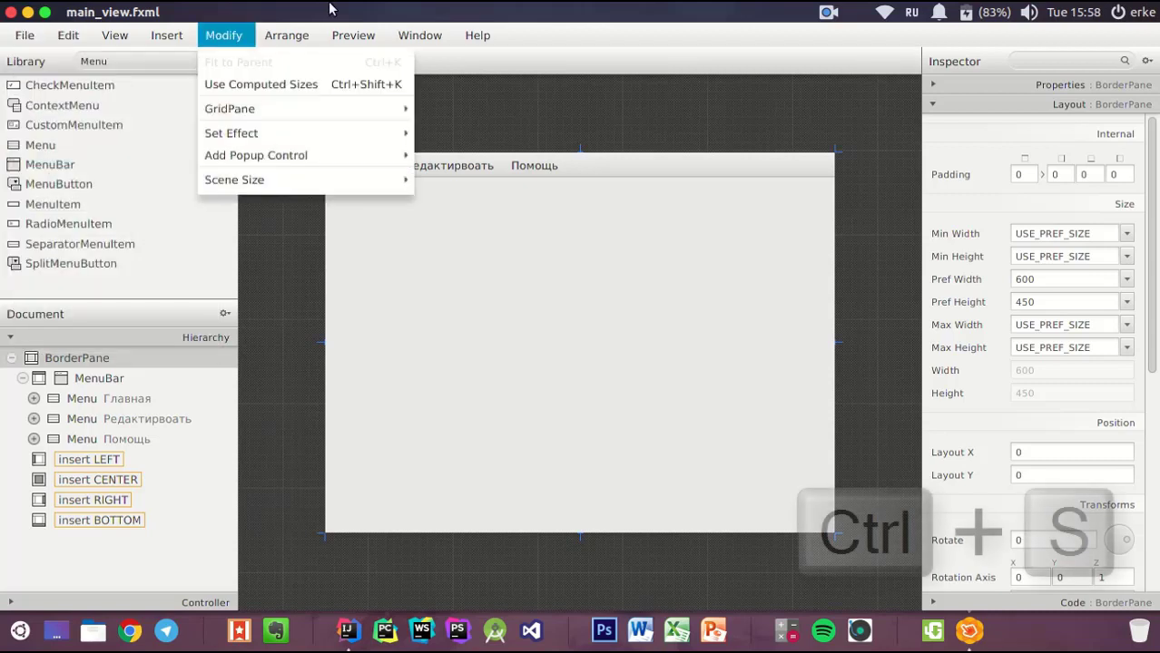
Switch to IntelliJ IDEA, open the Main class and insert an empty line after the stage.setTitle call in start
{"action": "key", "text": "alt+Tab"}
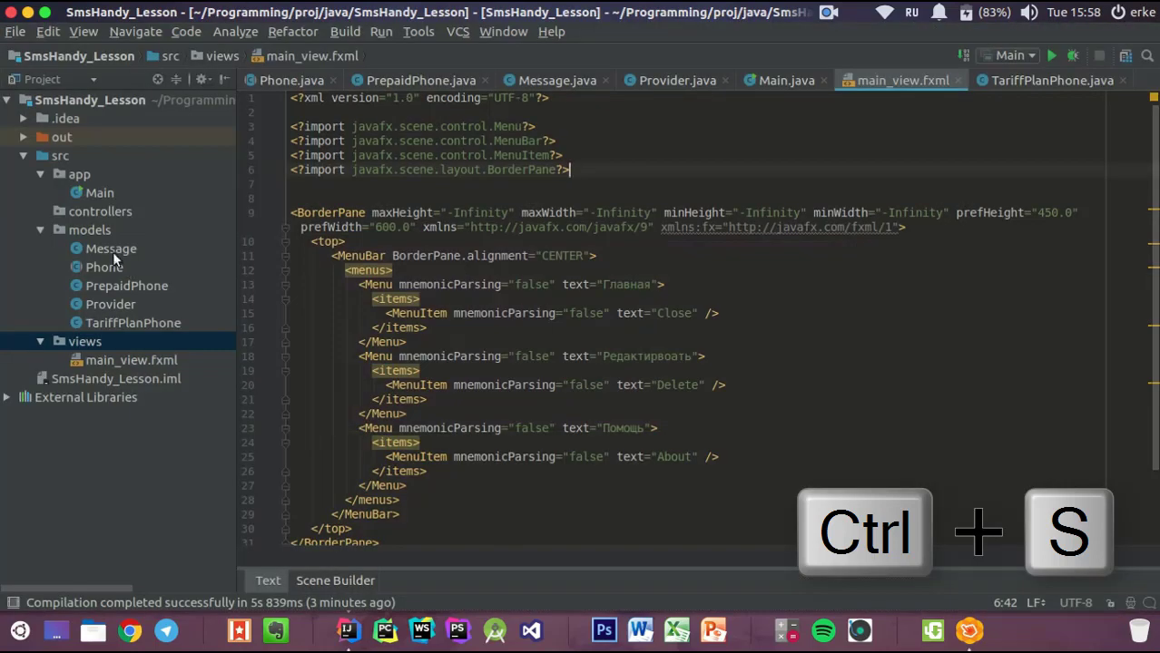
{"action": "double_click", "coordinate": [94, 199]}
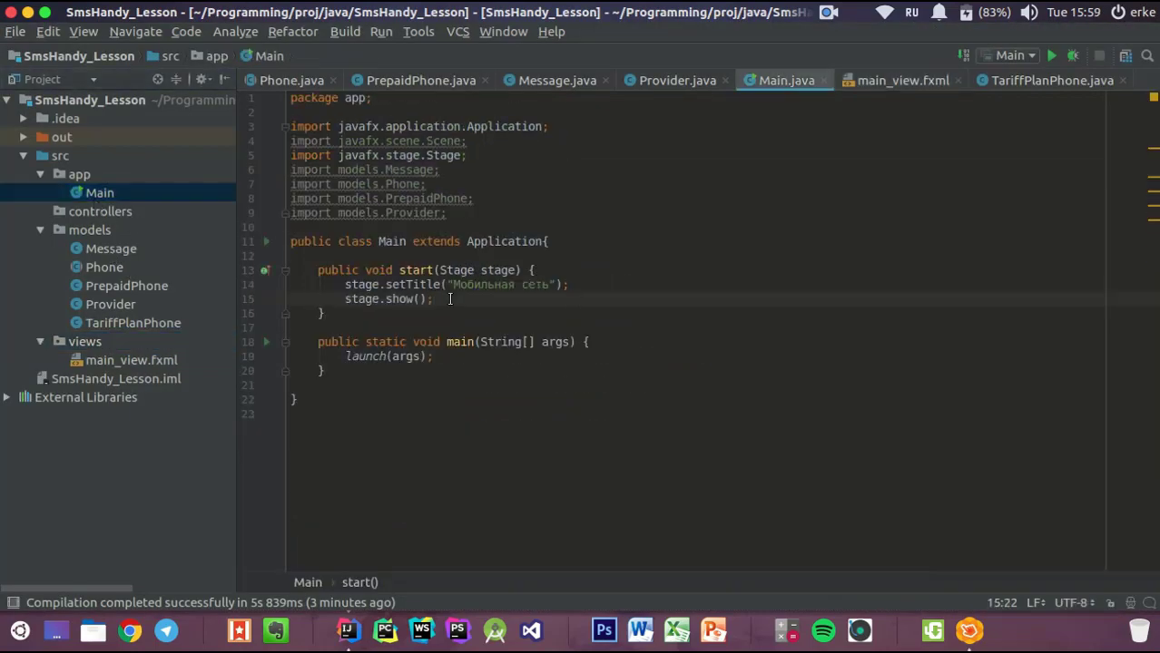
{"action": "key", "text": "Up"}
{"action": "key", "text": "End"}
{"action": "key", "text": "Return"}
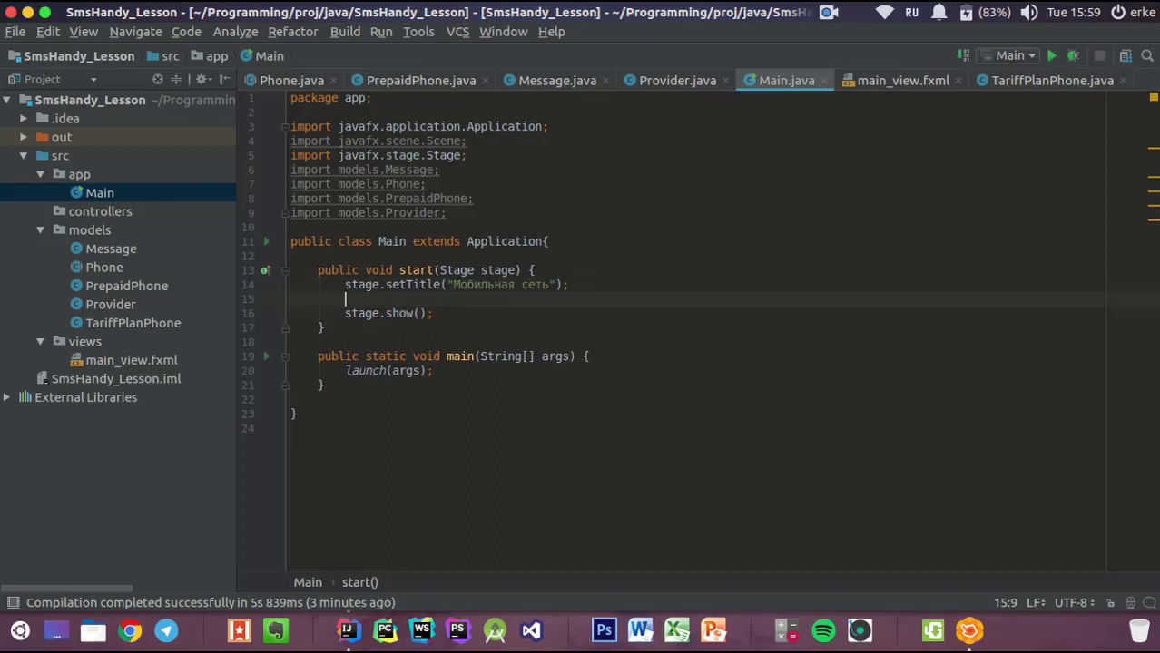
Add an empty private void method loadMainView() between the start and main methods of the Main class
{"action": "left_click", "coordinate": [348, 330]}
{"action": "key", "text": "Return"}
{"action": "key", "text": "Return"}
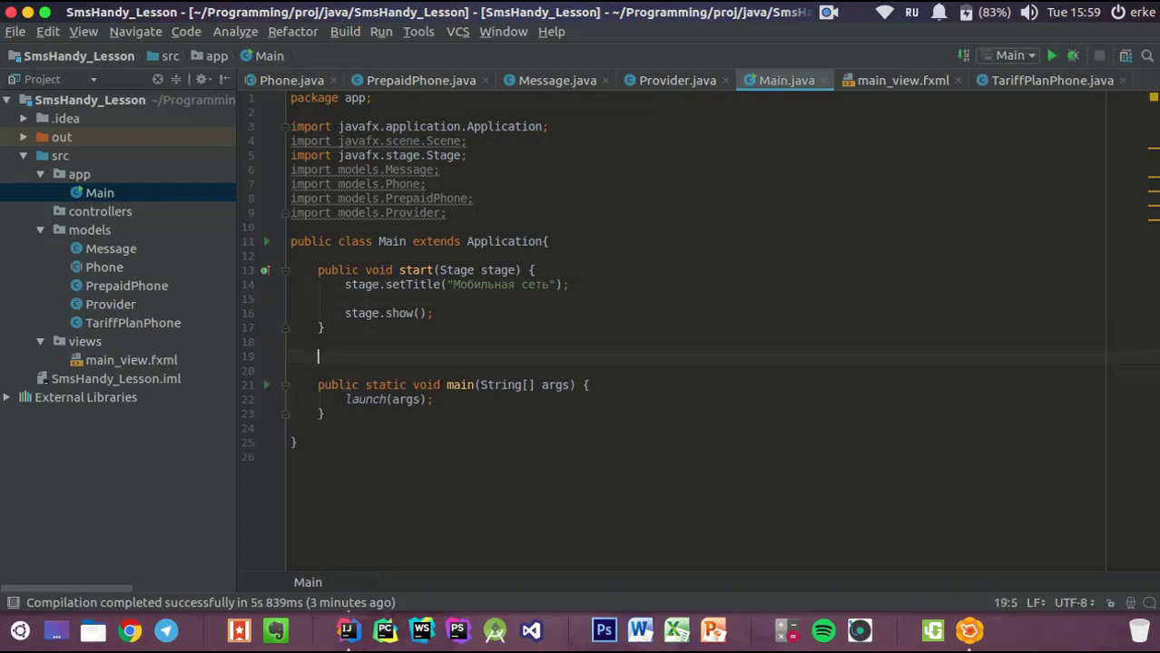
{"action": "type", "text": "зги"}
{"action": "key", "text": "BackSpace"}
{"action": "key", "text": "BackSpace"}
{"action": "key", "text": "BackSpace"}
{"action": "type", "text": "з"}
{"action": "key", "text": "BackSpace"}
{"action": "type", "text": "private "}
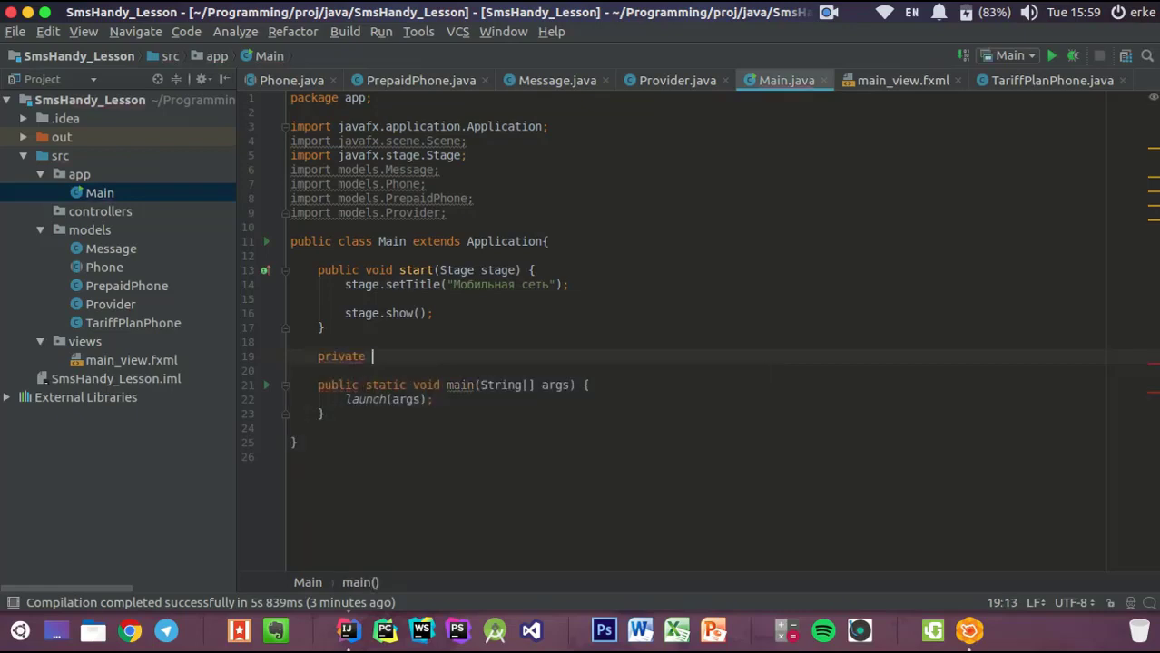
{"action": "type", "text": "void loa"}
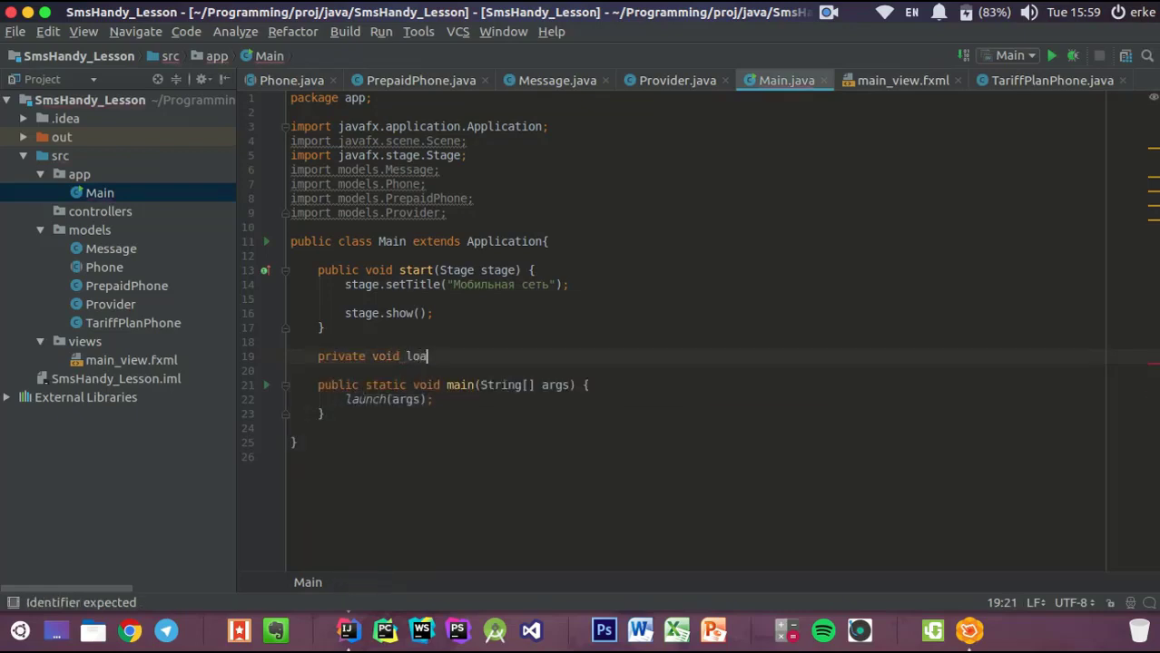
{"action": "type", "text": "dMainView()"}
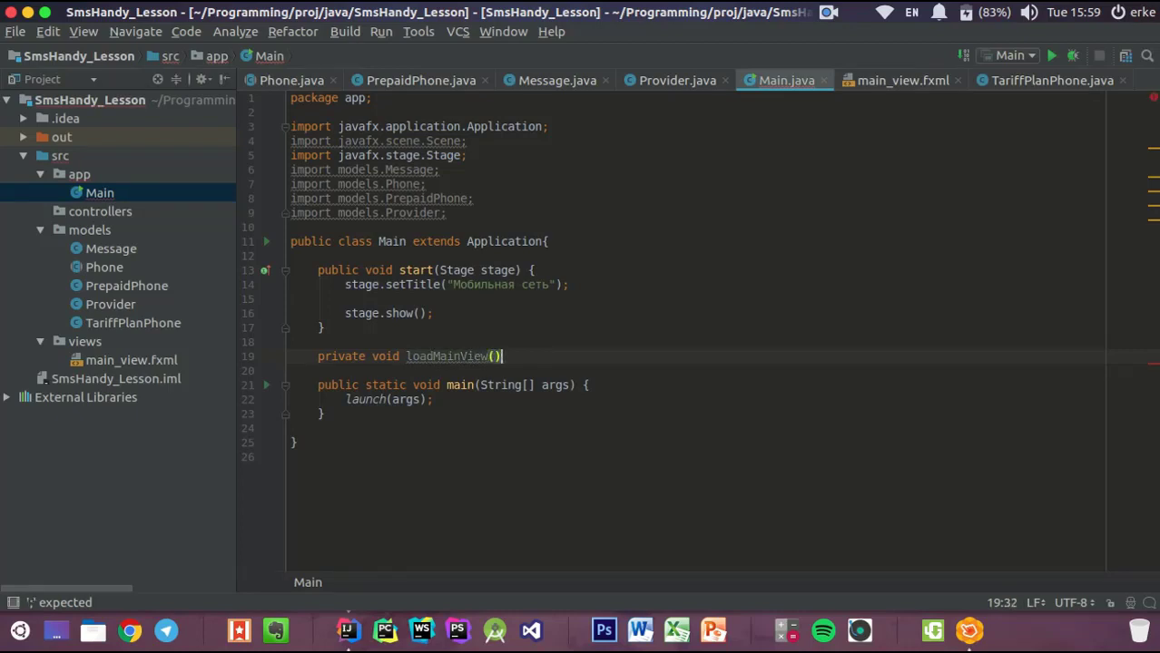
{"action": "type", "text": " {"}
{"action": "key", "text": "Return"}
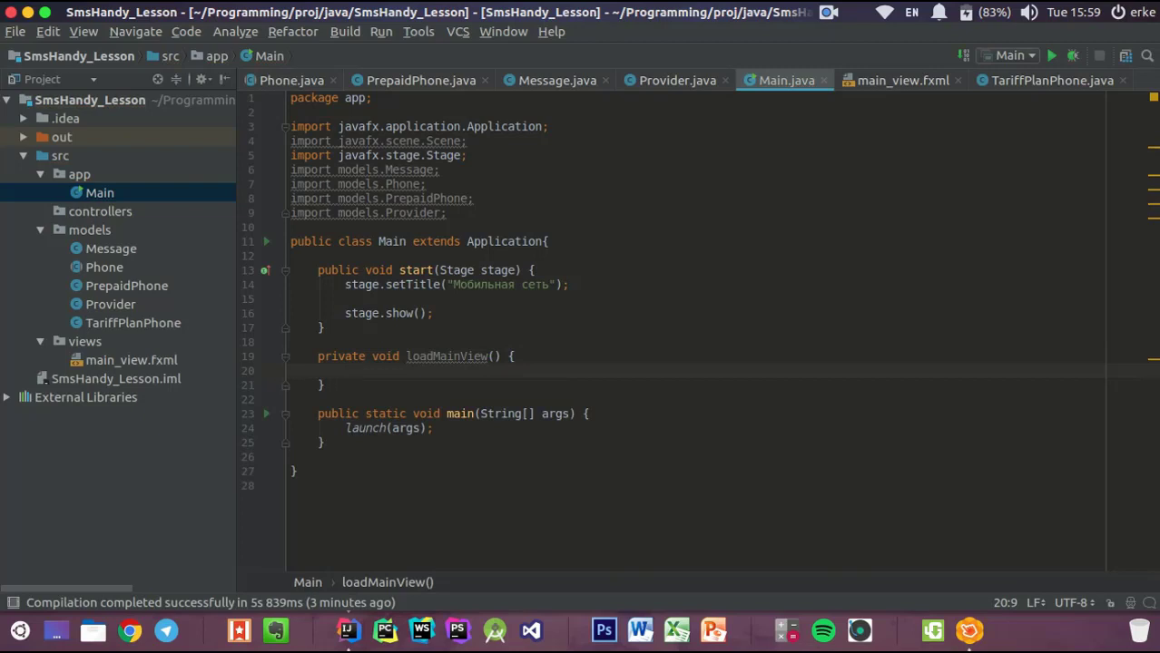
Declare a private Stage field named mainStage at the beginning of the Main class
{"action": "left_click", "coordinate": [555, 243]}
{"action": "key", "text": "Return"}
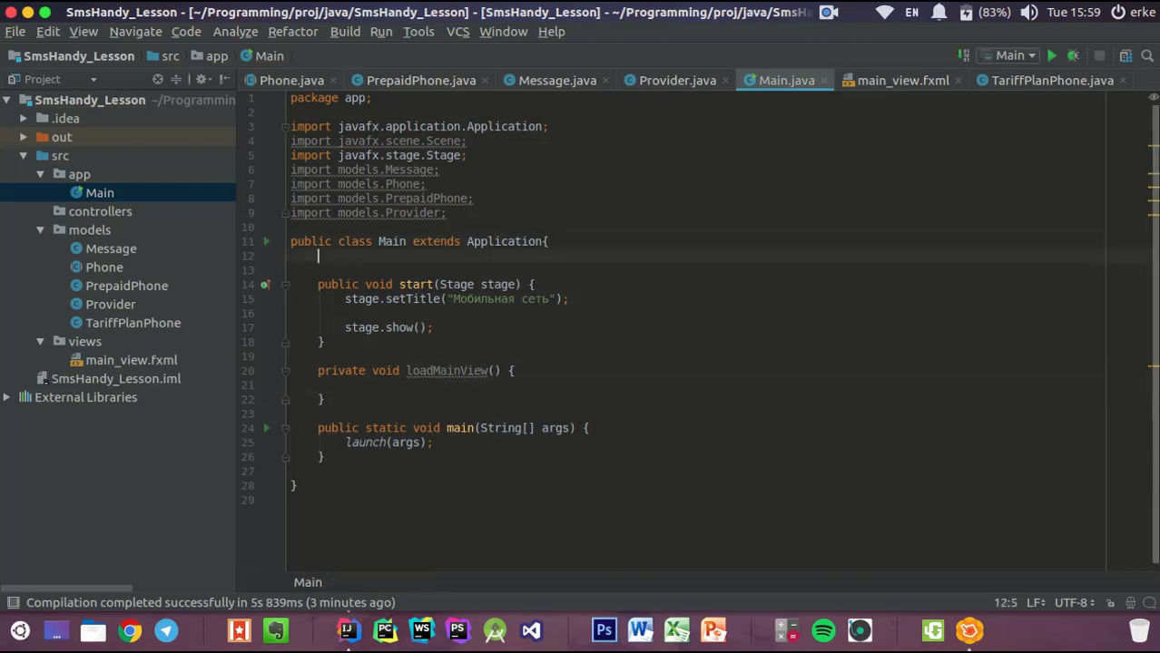
{"action": "type", "text": "private "}
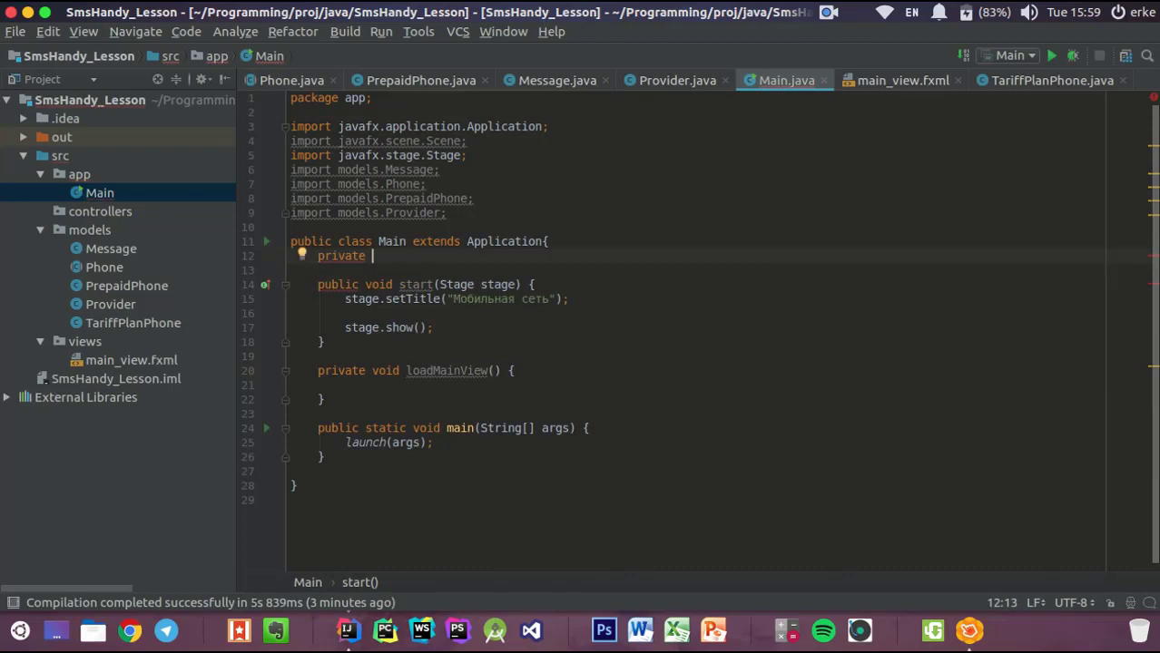
{"action": "type", "text": "Stage "}
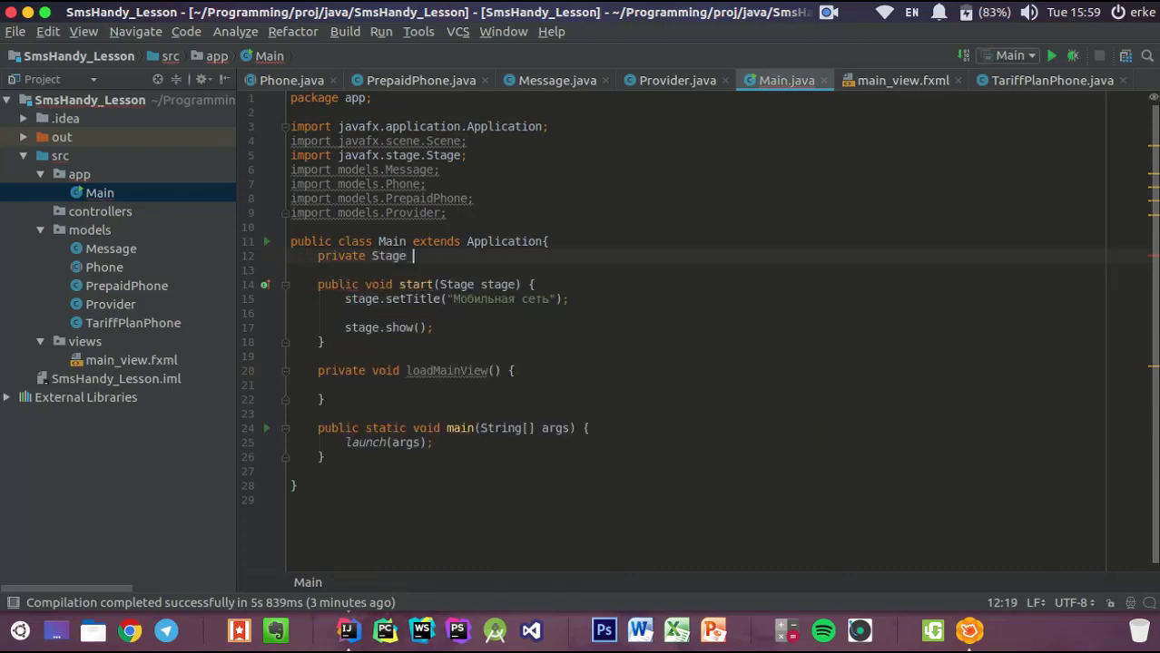
{"action": "type", "text": "mainStage;"}
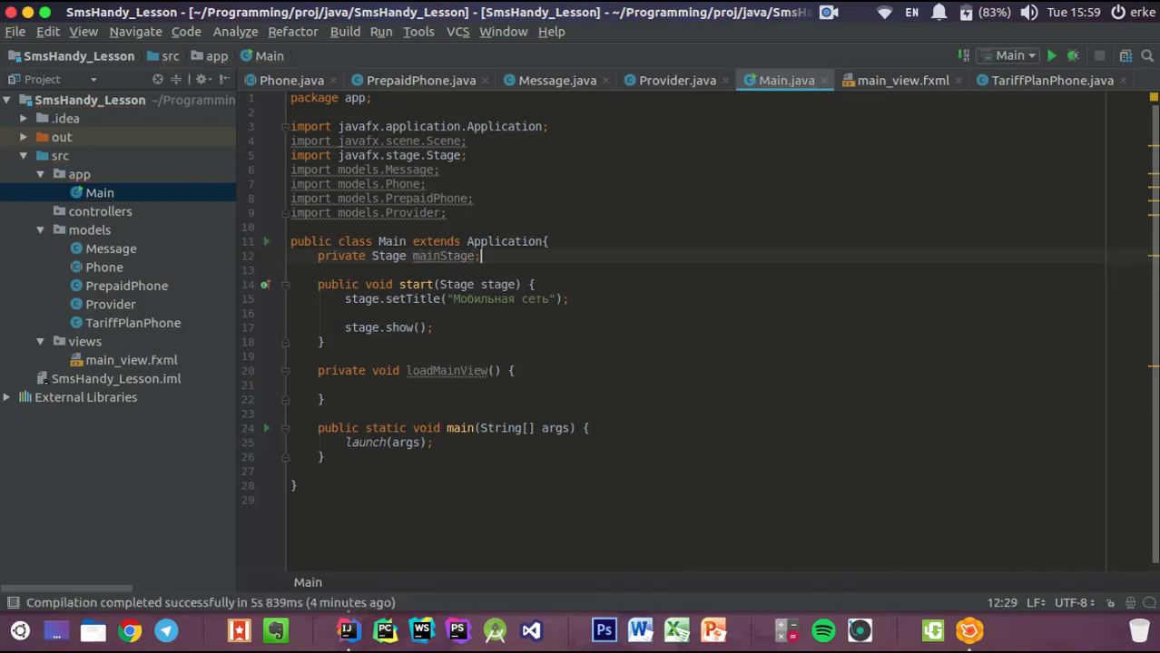
Assign the stage parameter to mainStage in the first line of the start method
{"action": "key", "text": "Down"}
{"action": "key", "text": "Down"}
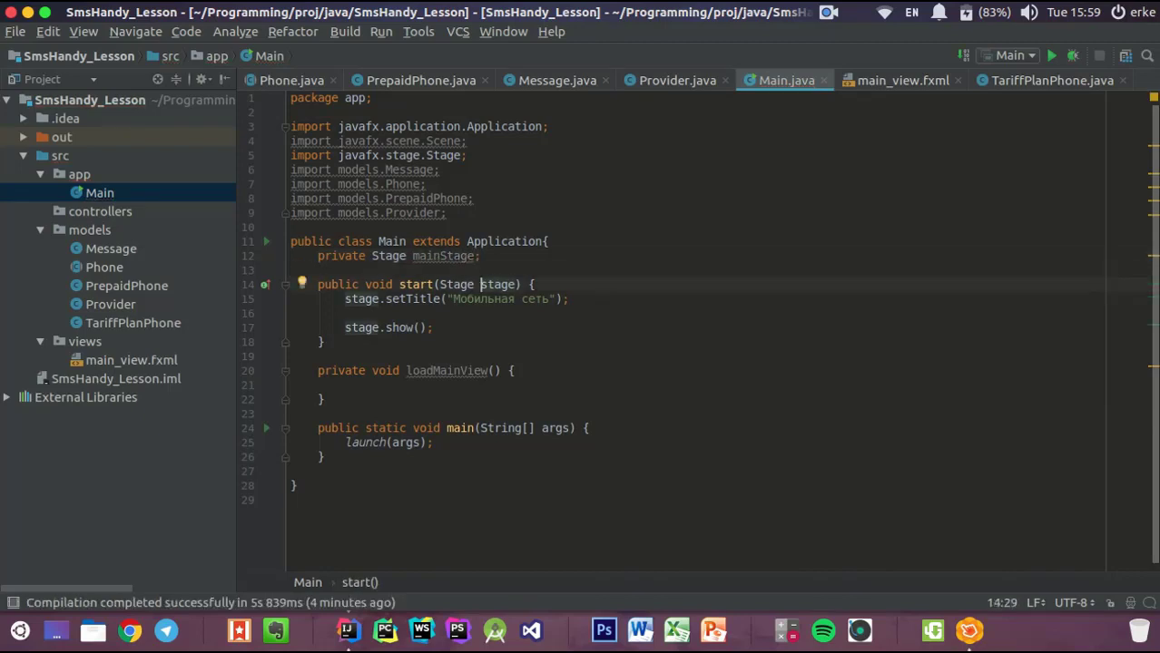
{"action": "key", "text": "End"}
{"action": "key", "text": "Return"}
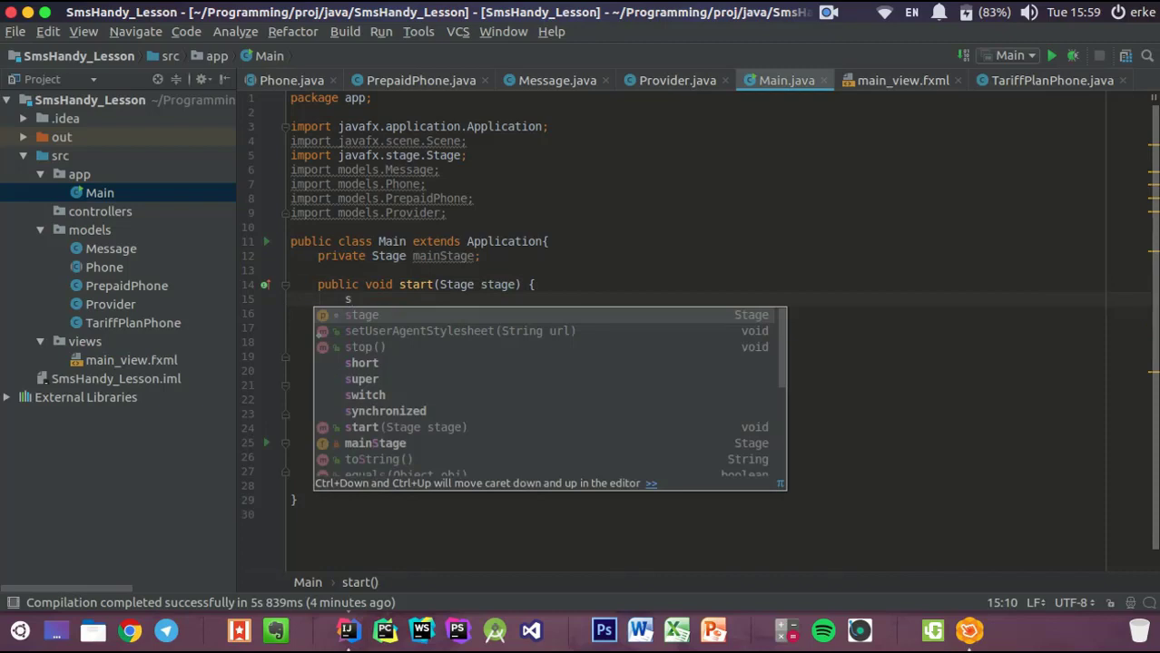
{"action": "key", "text": "BackSpace"}
{"action": "type", "text": "ma"}
{"action": "key", "text": "Return"}
{"action": "type", "text": "= t"}
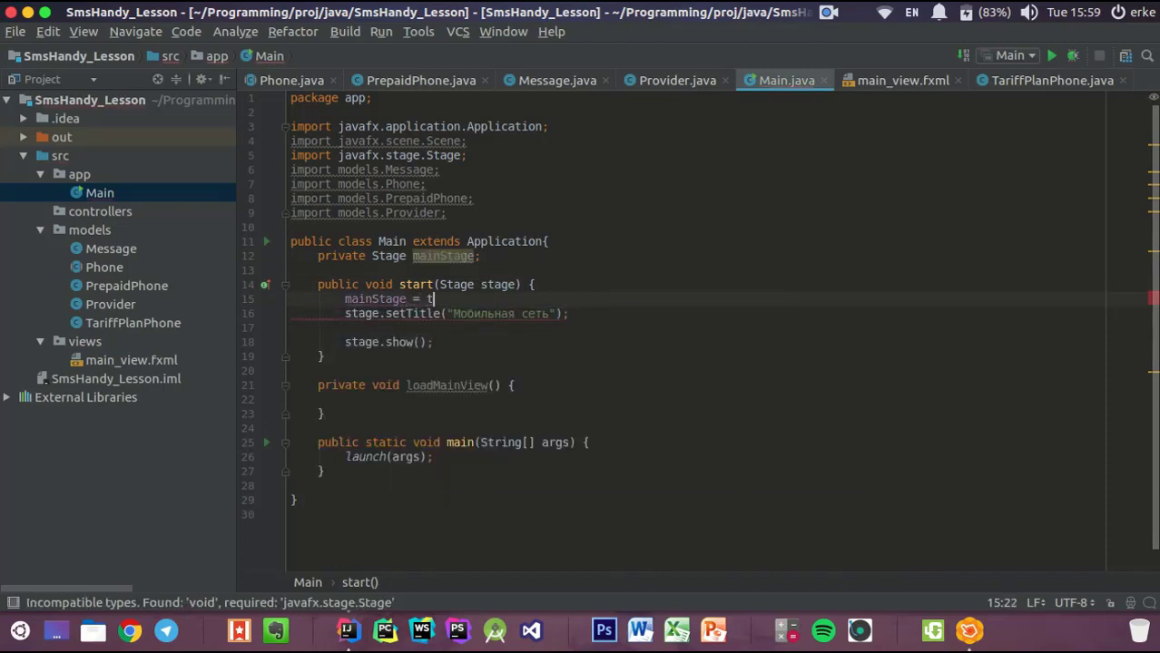
{"action": "key", "text": "ctrl+space"}
{"action": "key", "text": "Escape"}
{"action": "type", "text": "s"}
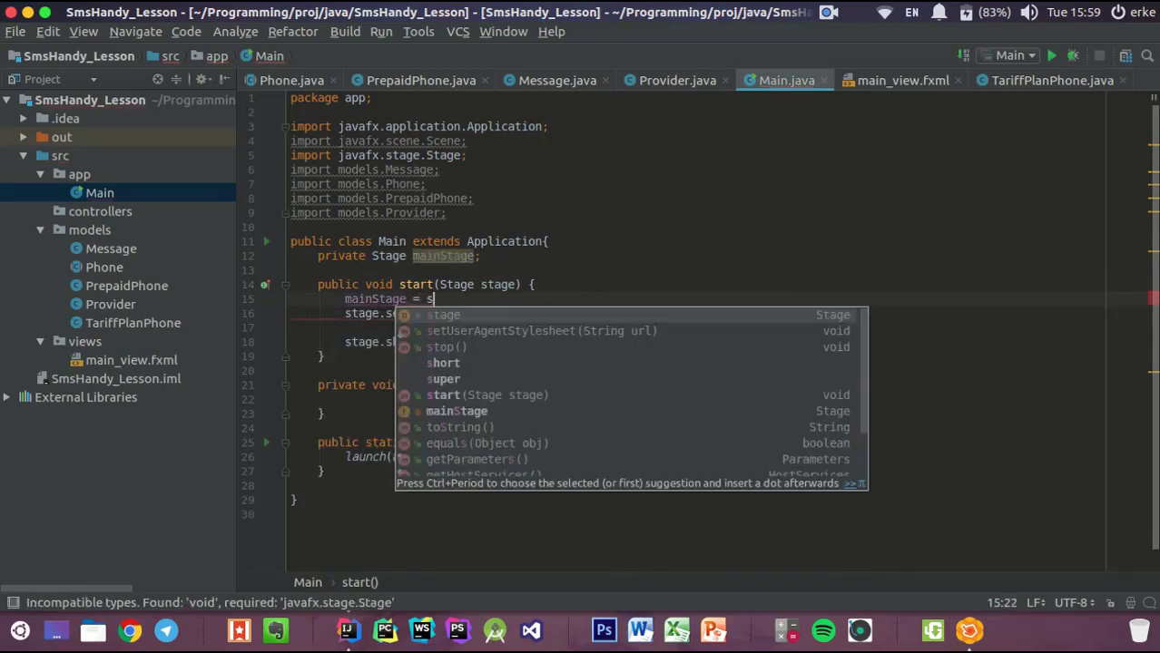
{"action": "key", "text": "Return"}
{"action": "type", "text": ";"}
Change the setTitle call in start so that it is made on mainStage instead of stage
{"action": "key", "text": "Down"}
{"action": "key", "text": "ctrl+Left"}
{"action": "key", "text": "ctrl+Left"}
{"action": "key", "text": "ctrl+Left"}
{"action": "key", "text": "ctrl+Left"}
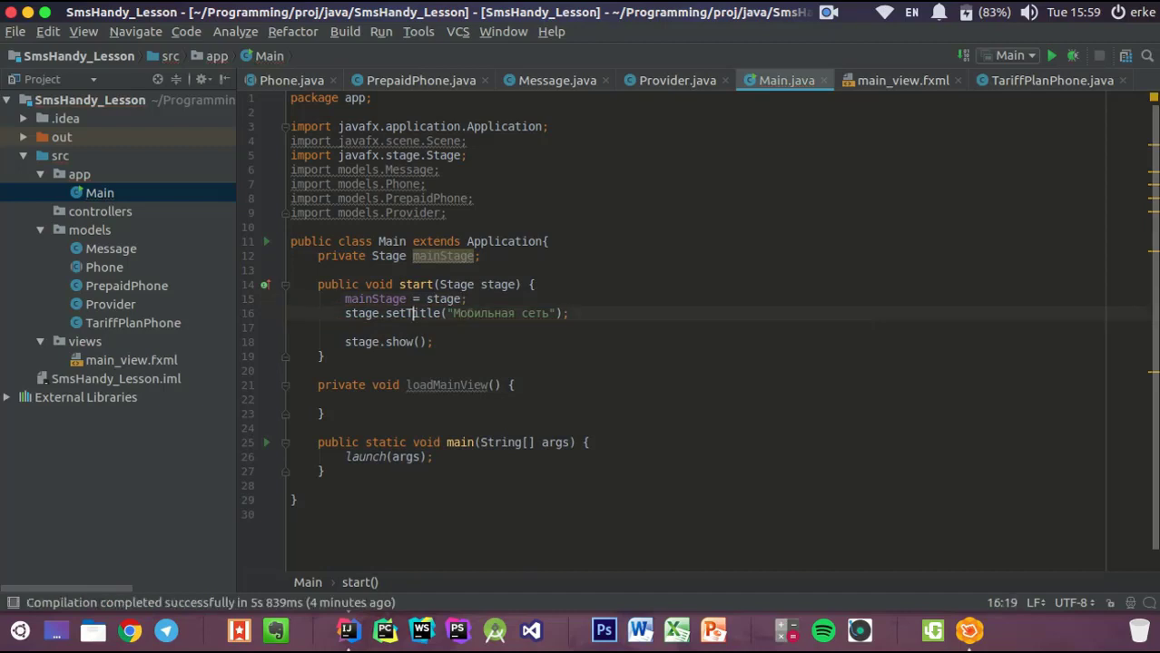
{"action": "key", "text": "ctrl+shift+Left"}
{"action": "type", "text": "mi"}
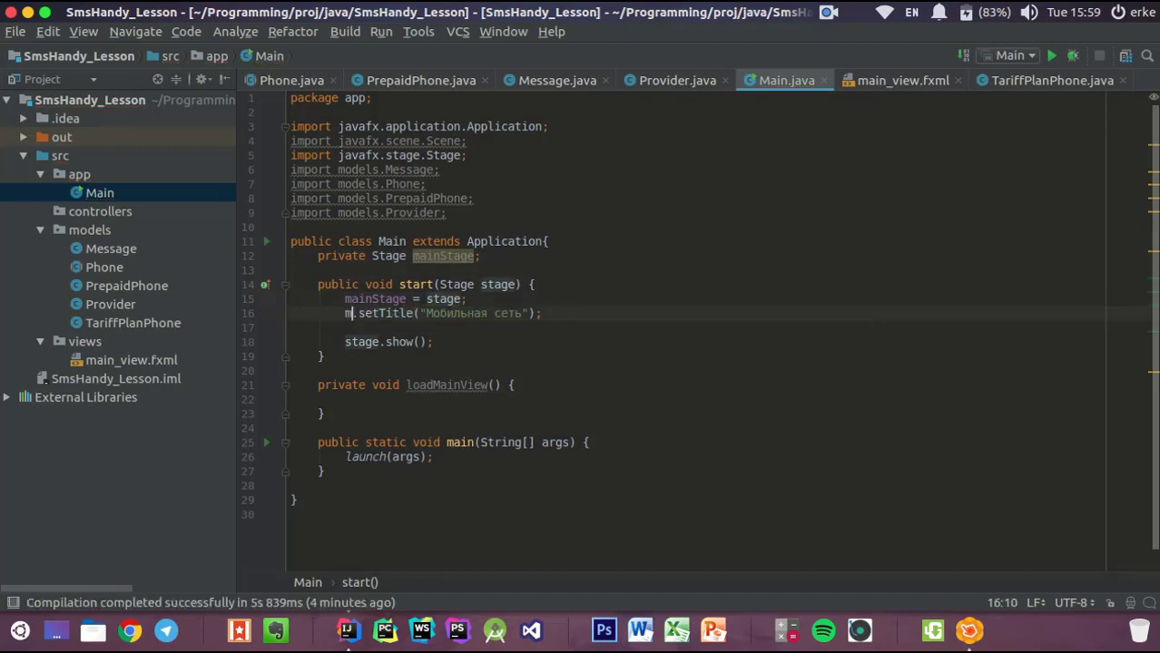
{"action": "type", "text": "i"}
{"action": "key", "text": "Return"}
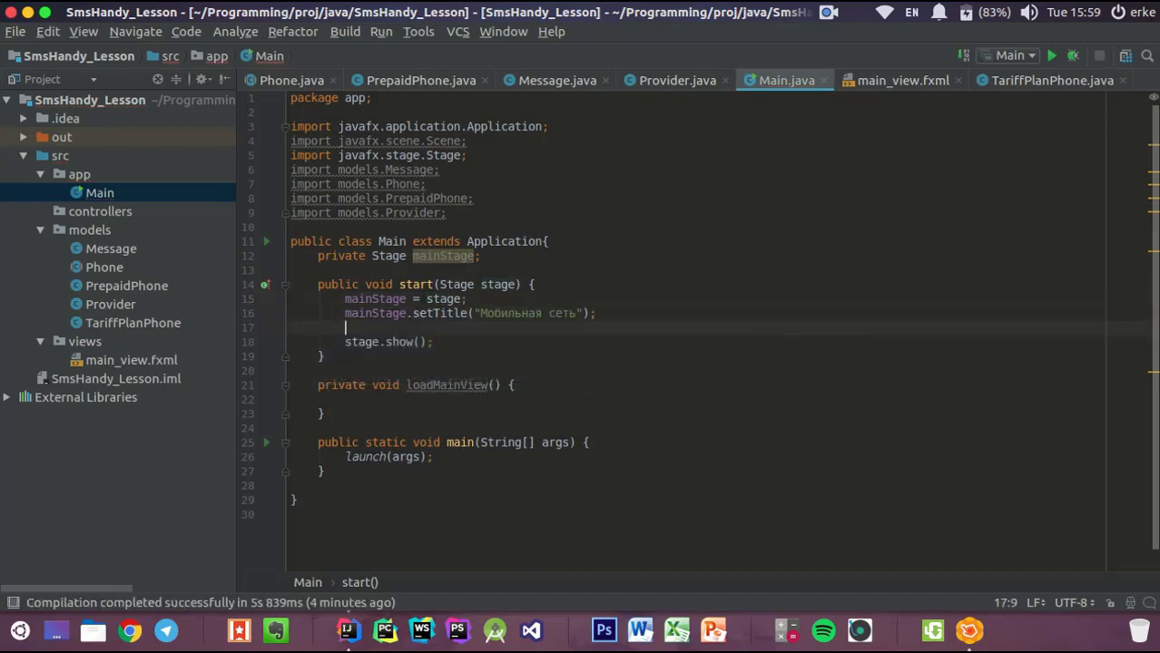
Replace stage with mainStage in the show() call of the start method
{"action": "left_click", "coordinate": [399, 342]}
{"action": "key", "text": "ctrl+Left"}
{"action": "key", "text": "ctrl+Left"}
{"action": "key", "text": "ctrl+shift+Left"}
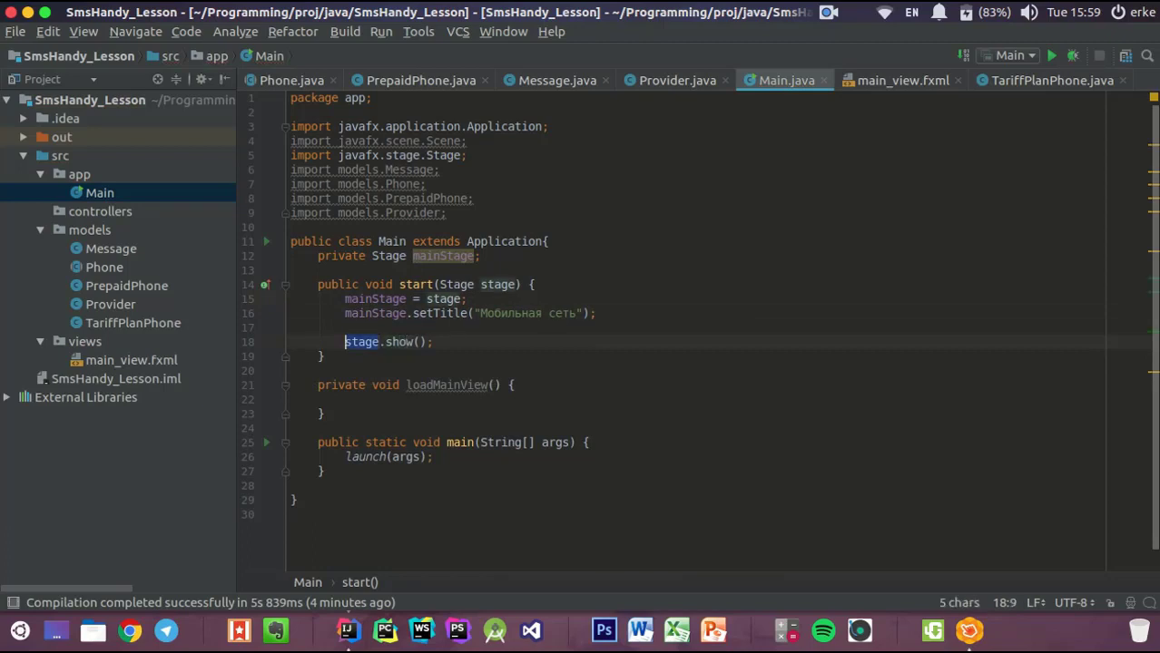
{"action": "type", "text": "ma"}
{"action": "key", "text": "Return"}
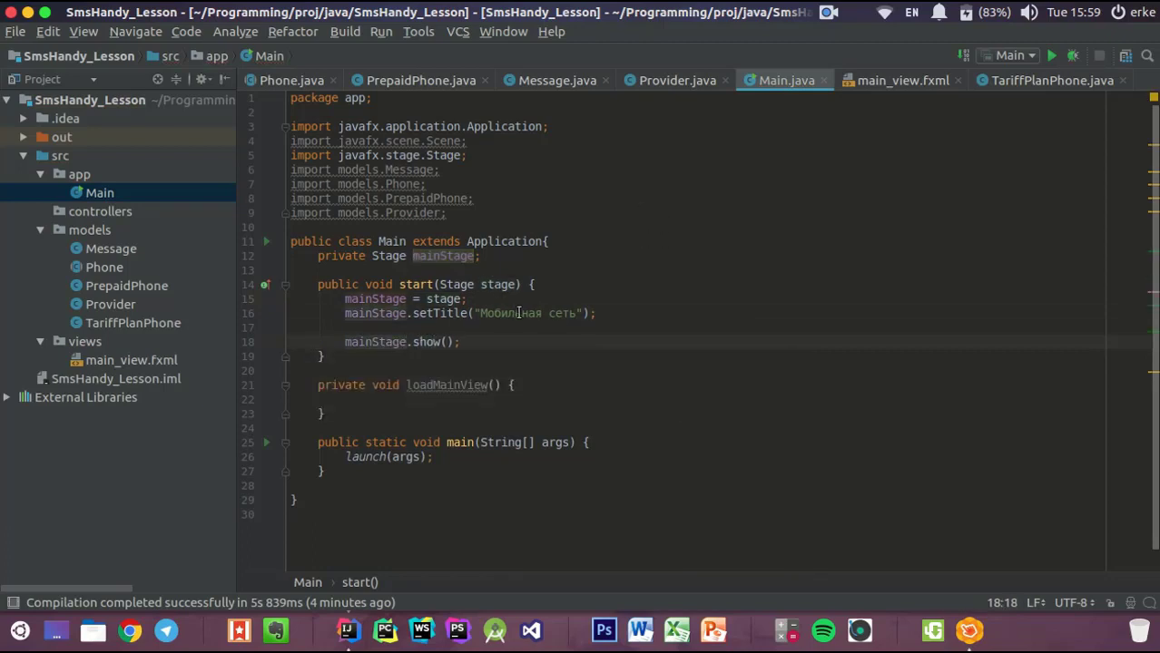
Create an FXMLLoader variable named loader with new FXMLLoader() in loadMainView, importing the javafx.fxml class
{"action": "left_click", "coordinate": [382, 400]}
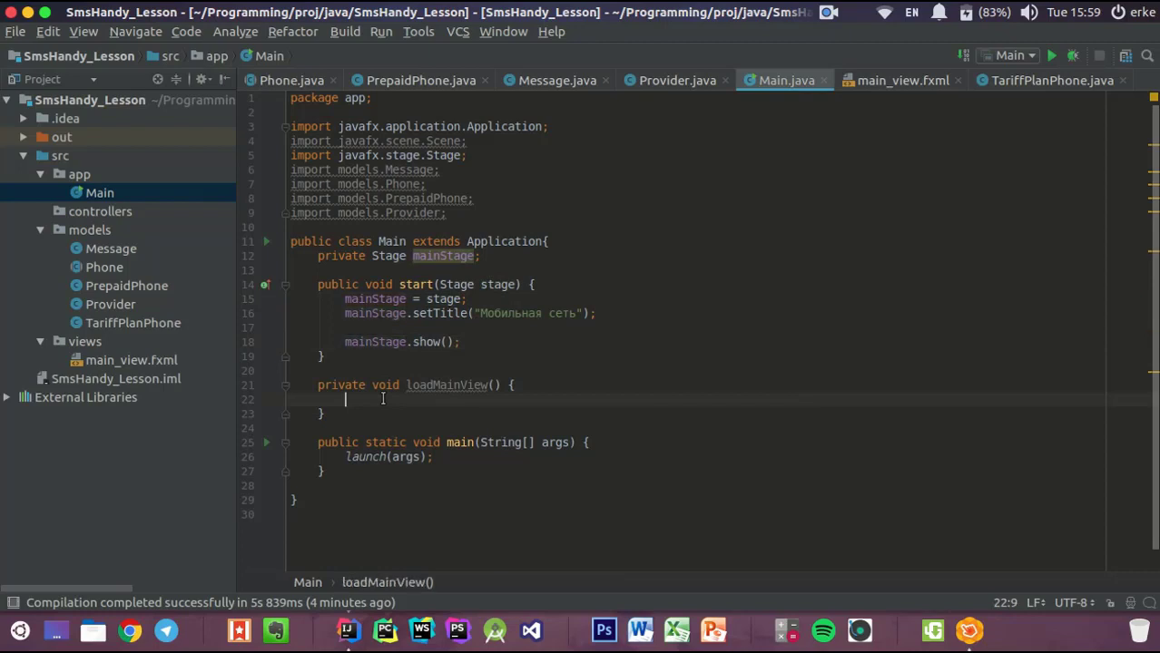
{"action": "type", "text": "FXML"}
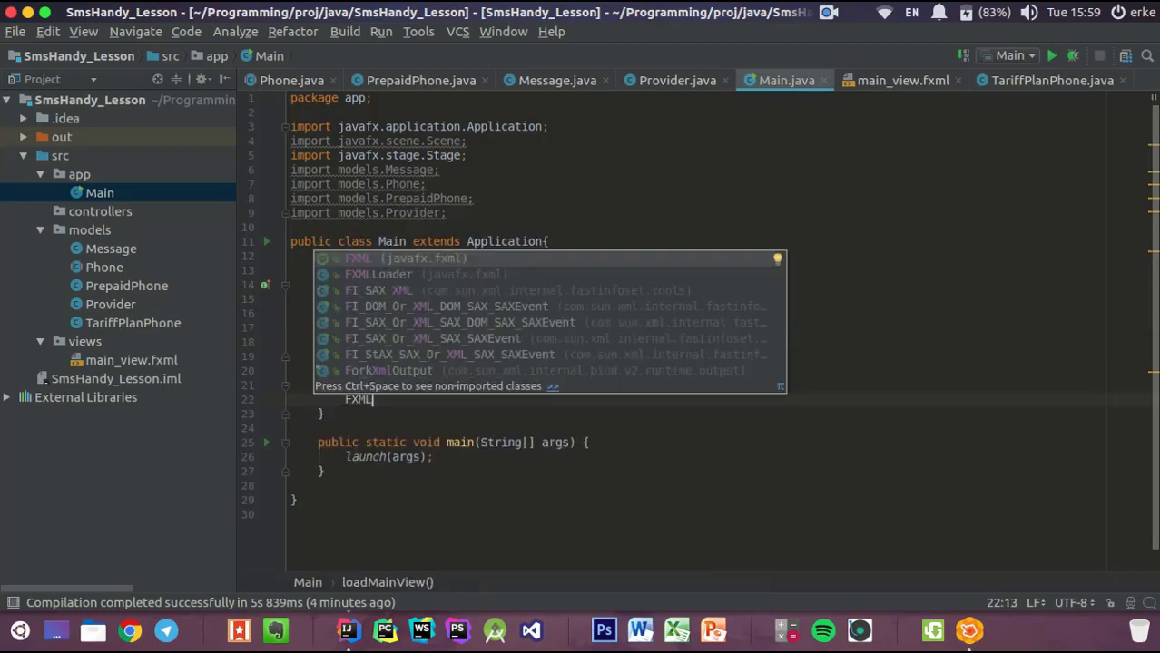
{"action": "key", "text": "Down"}
{"action": "key", "text": "Return"}
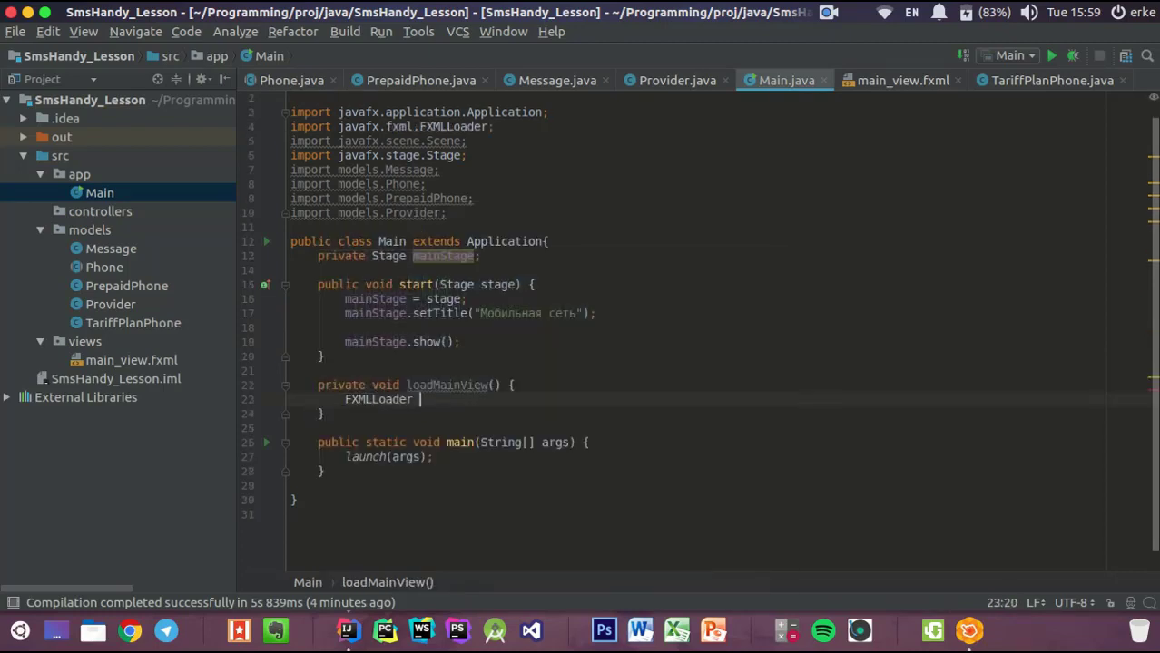
{"action": "type", "text": "l"}
{"action": "key", "text": "BackSpace"}
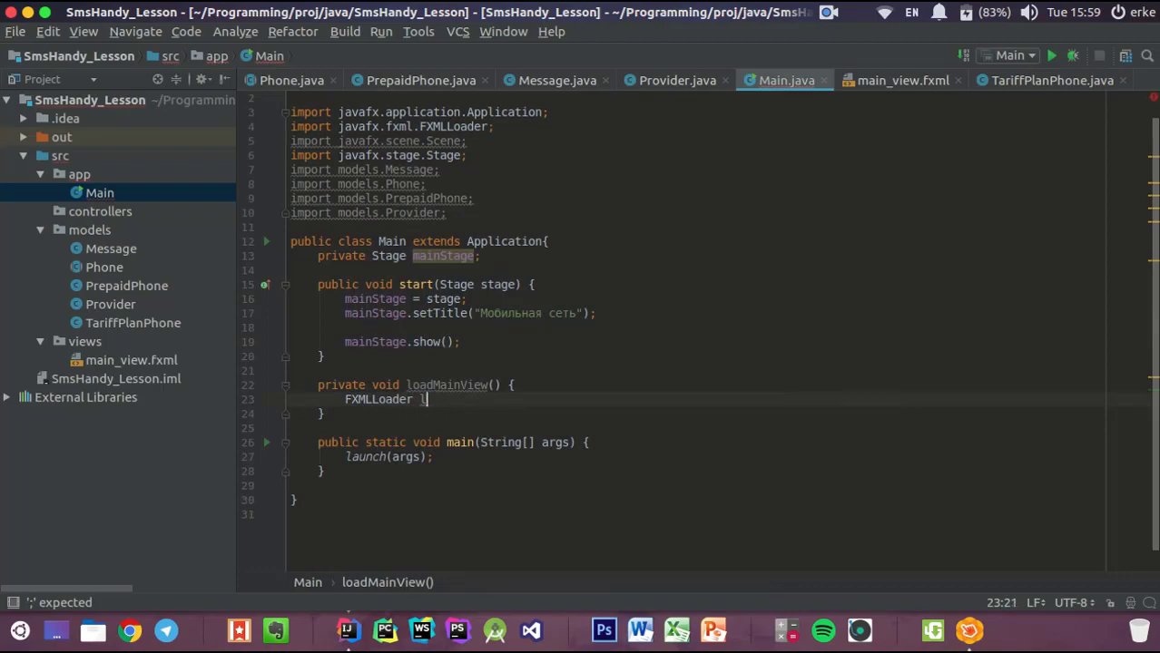
{"action": "key", "text": "Return"}
{"action": "type", "text": "= new F"}
{"action": "key", "text": "Return"}
{"action": "type", "text": ";"}
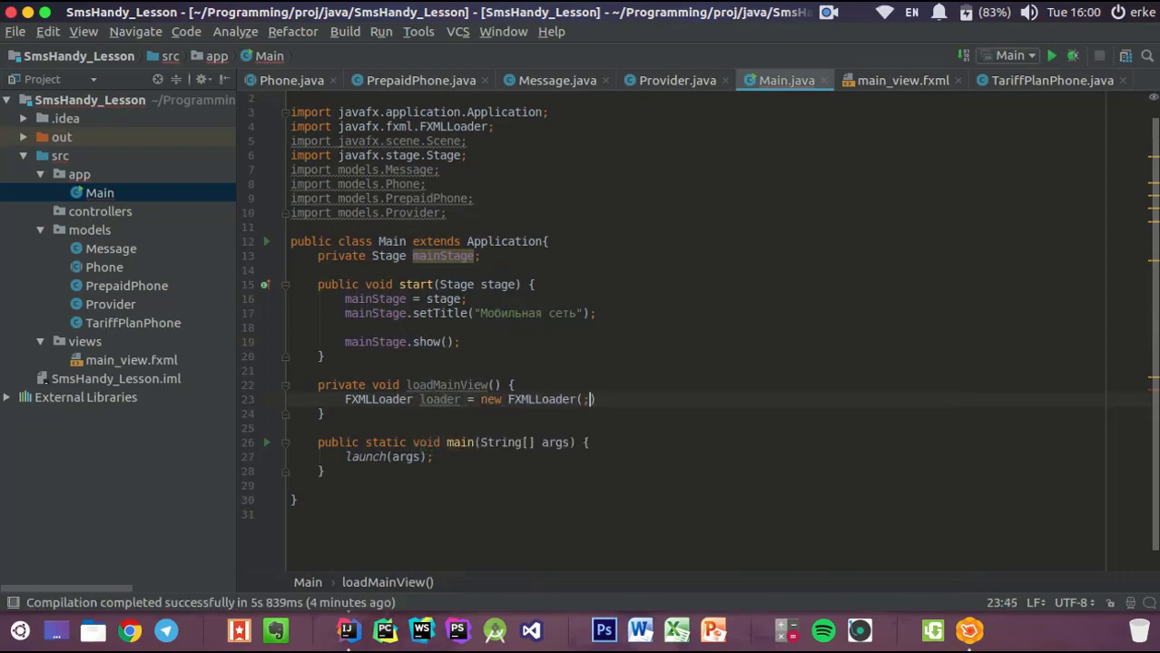
{"action": "key", "text": "BackSpace"}
{"action": "key", "text": "End"}
{"action": "type", "text": ";"}
Add a loader.setLocation call to loadMainView with getClass().getResource("") as its argument, leaving the resource path empty
{"action": "key", "text": "Return"}
{"action": "type", "text": "l"}
{"action": "key", "text": "Return"}
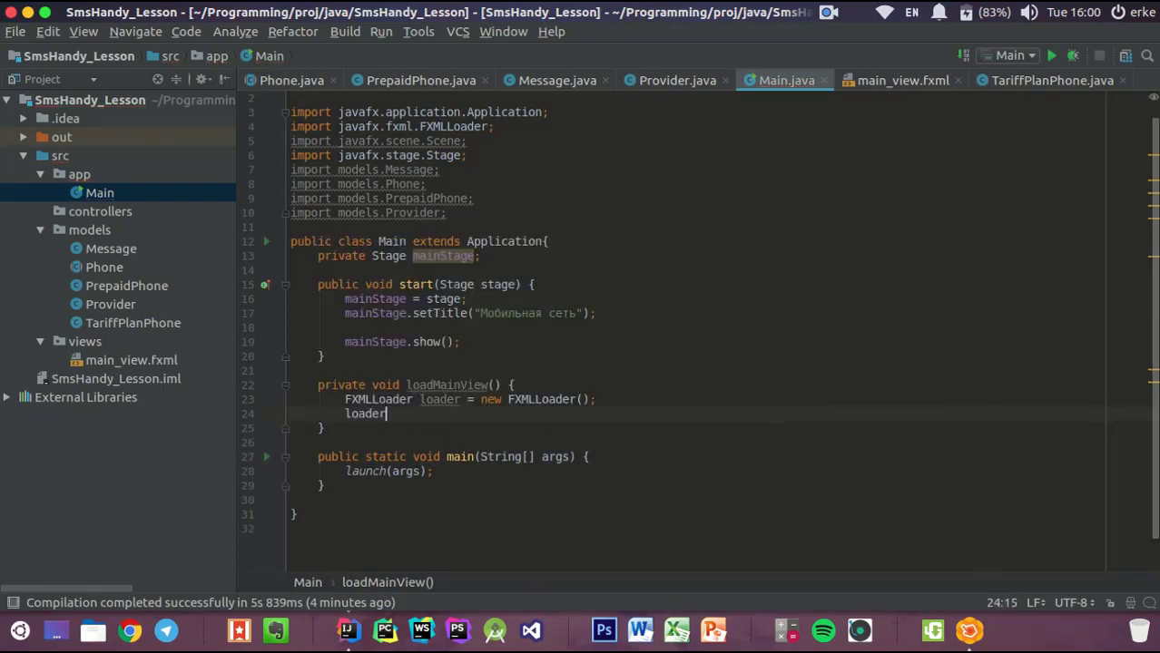
{"action": "type", "text": "="}
{"action": "key", "text": "BackSpace"}
{"action": "key", "text": "BackSpace"}
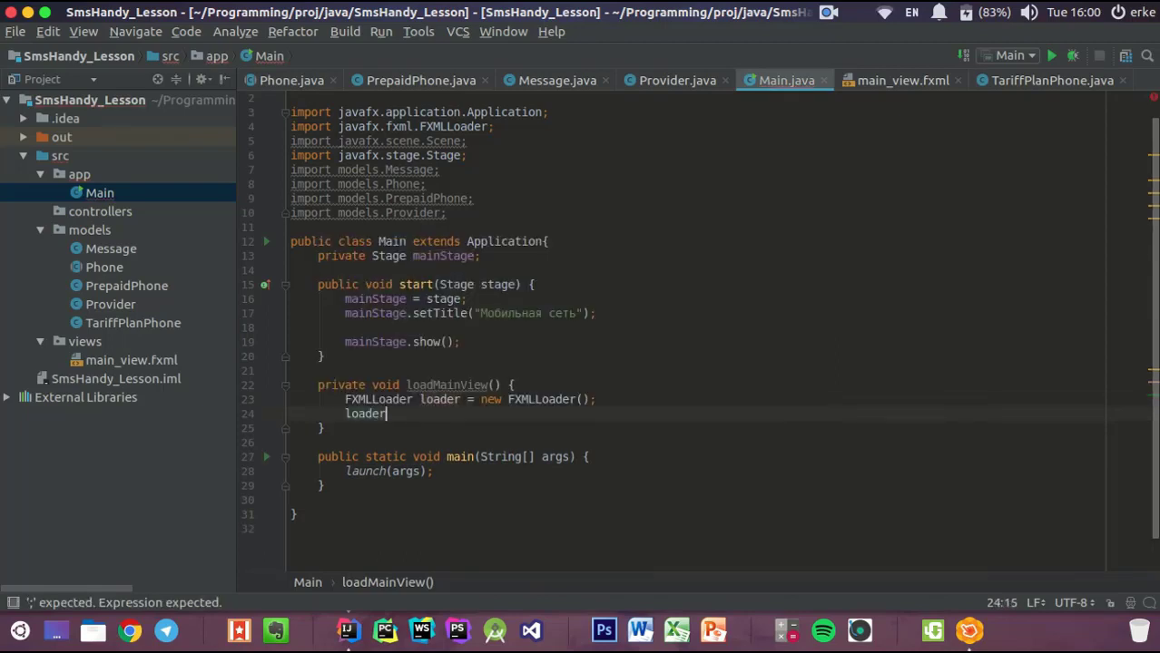
{"action": "type", "text": ".set"}
{"action": "key", "text": "Return"}
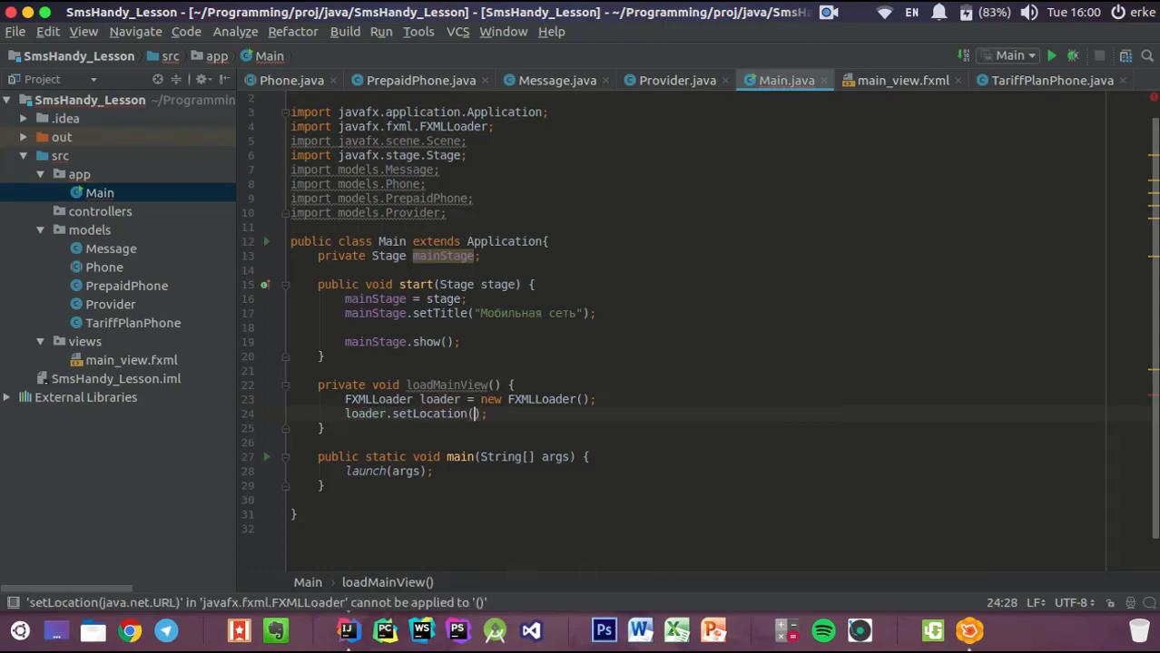
{"action": "type", "text": "getClass()."}
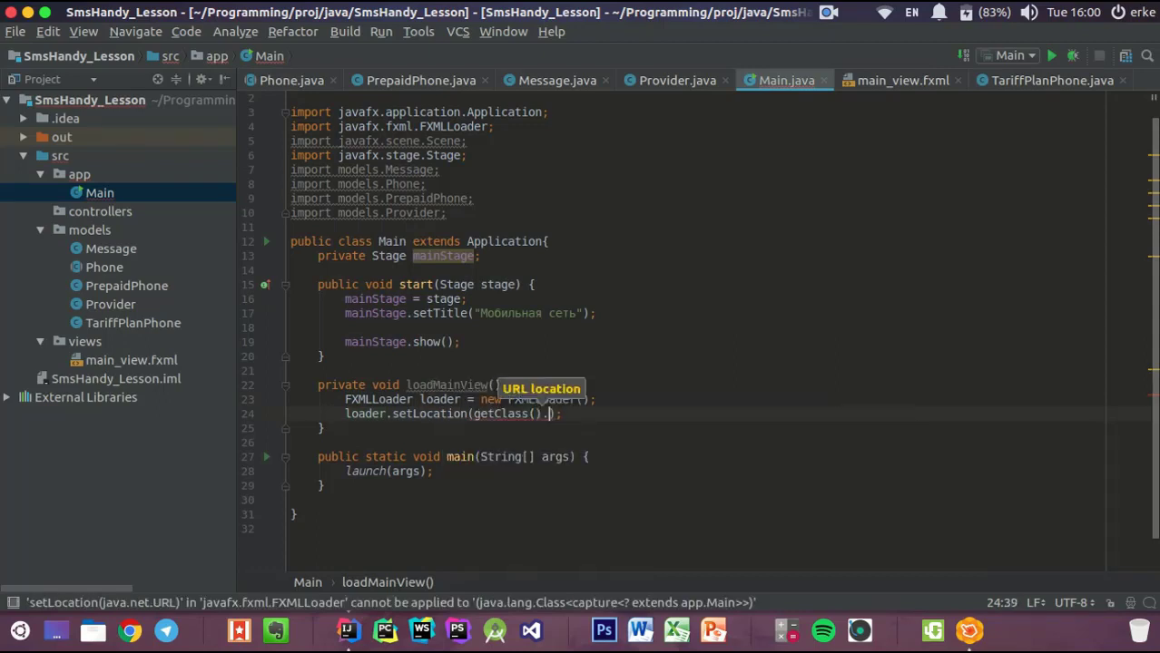
{"action": "key", "text": "Return"}
{"action": "type", "text": ":"}
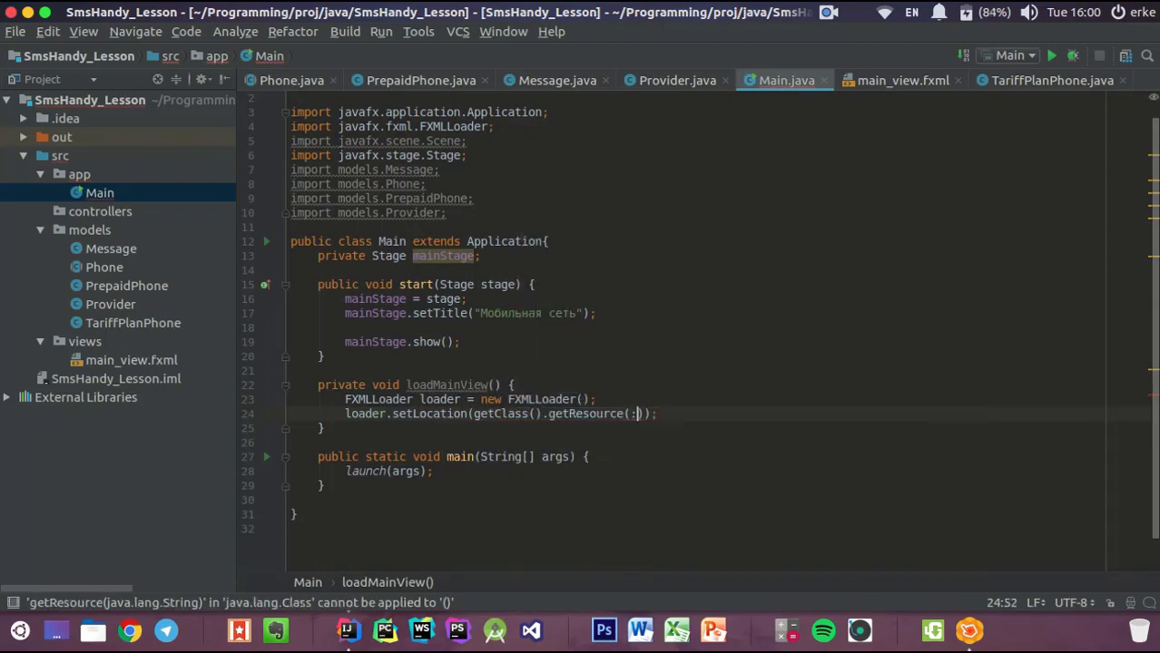
{"action": "key", "text": "BackSpace"}
{"action": "type", "text": "\""}
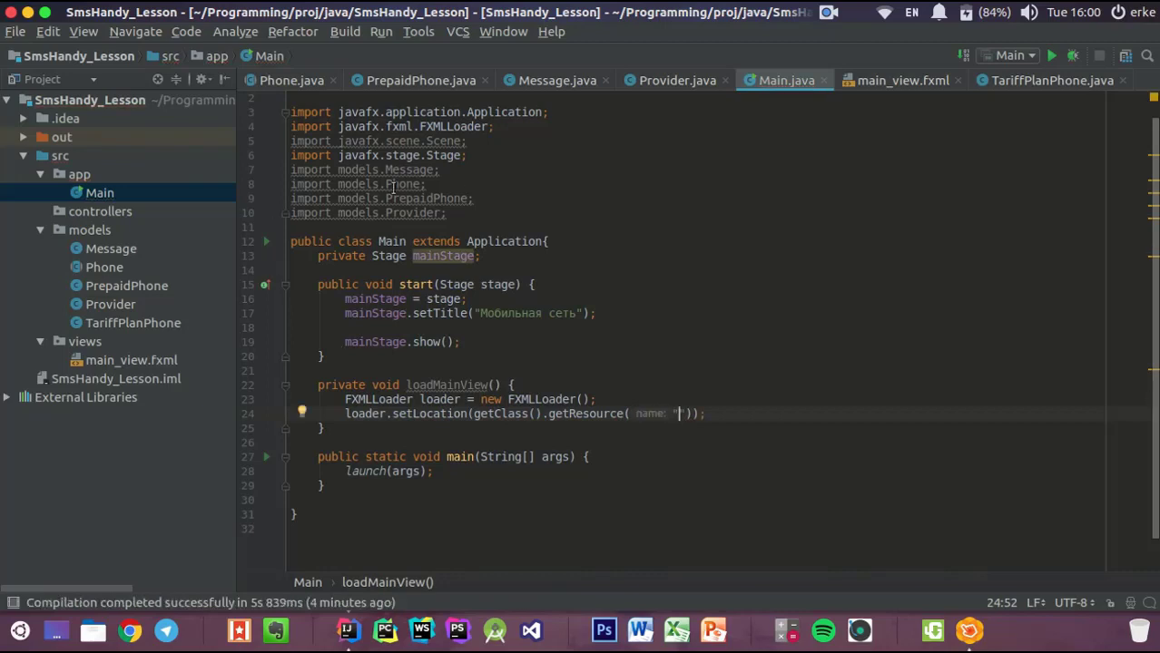
Examine the package structure under src to find where main_view.fxml lies relative to the Main class
{"action": "left_click", "coordinate": [39, 173]}
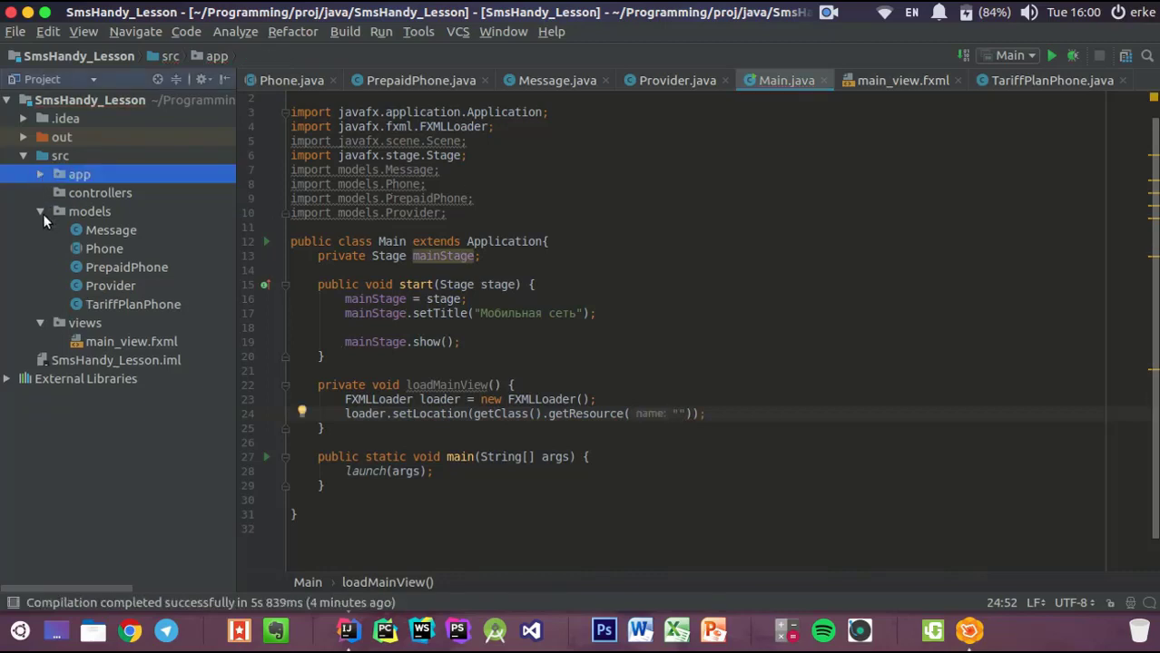
{"action": "left_click", "coordinate": [41, 212]}
{"action": "left_click", "coordinate": [39, 232]}
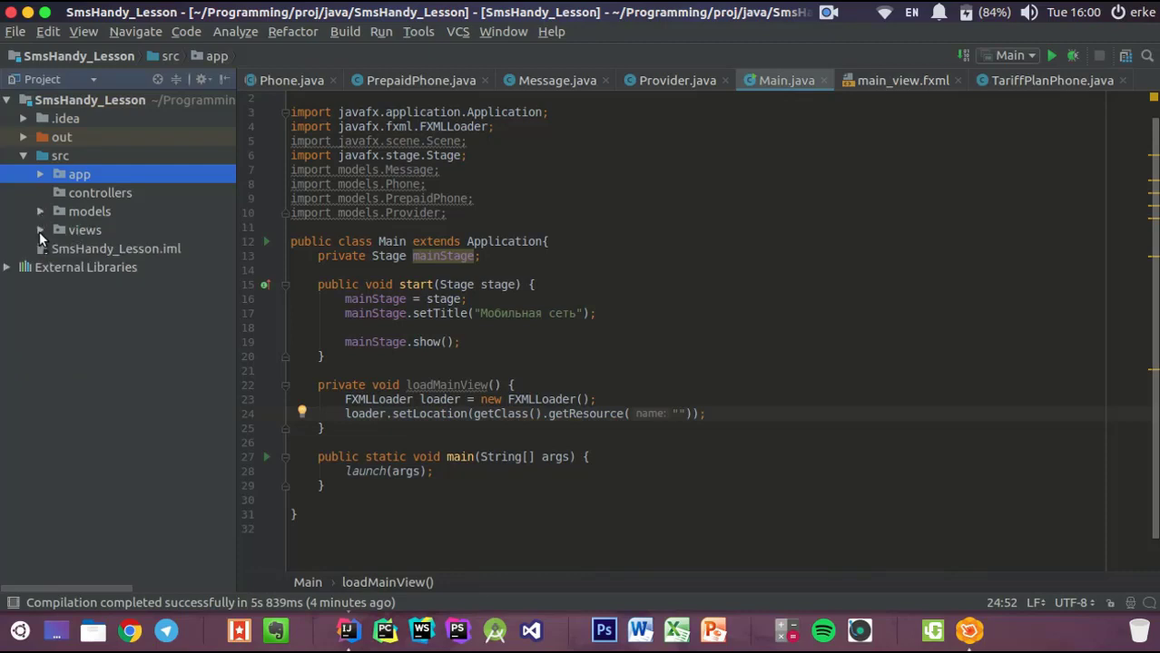
{"action": "left_click", "coordinate": [77, 192]}
{"action": "left_click", "coordinate": [40, 174]}
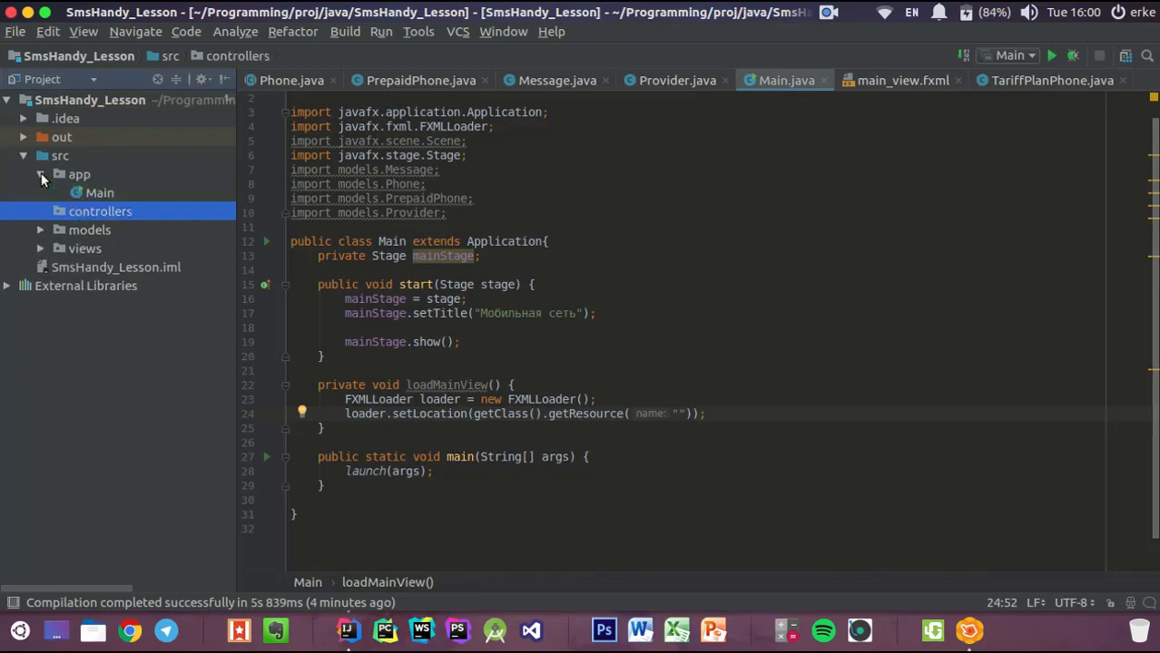
{"action": "left_click", "coordinate": [44, 248]}
{"action": "left_click", "coordinate": [41, 248]}
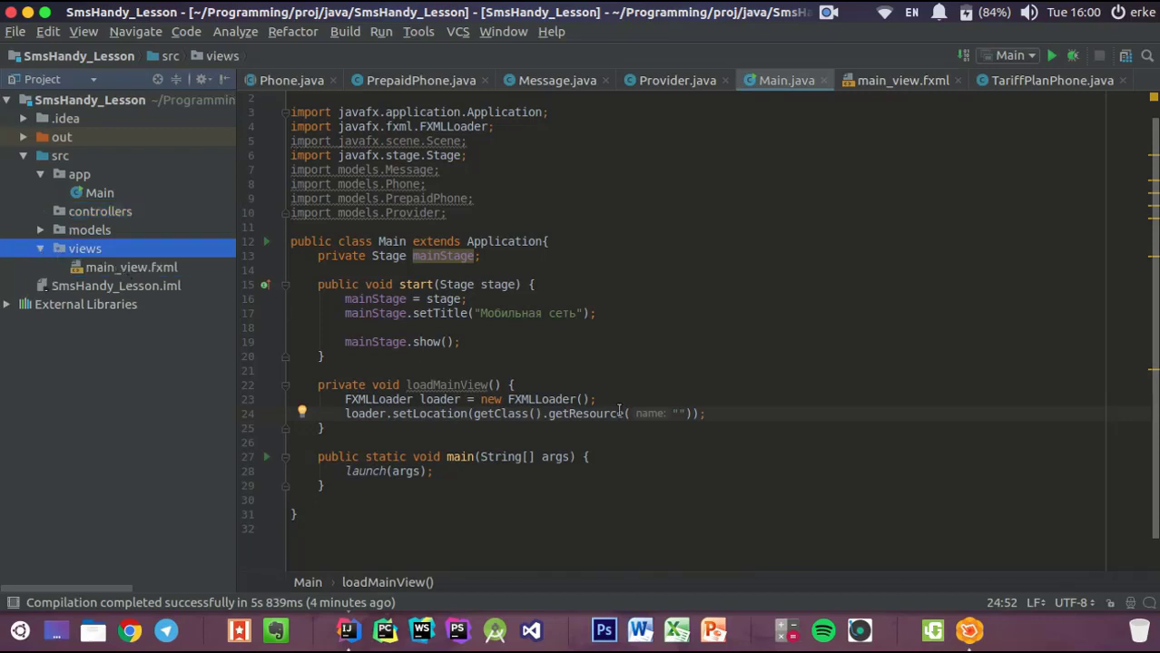
Set the getResource path in loadMainView to "../views/main_view.fxml", checking the package structure in the project tree
{"action": "left_click", "coordinate": [679, 414]}
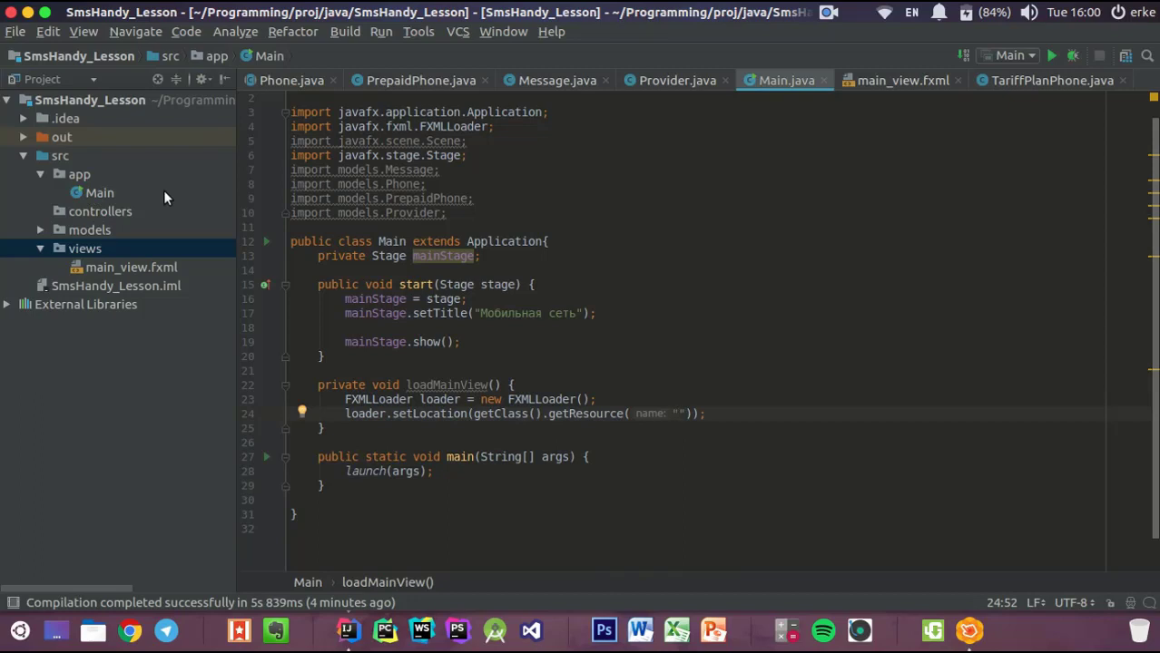
{"action": "type", "text": "../"}
{"action": "left_click", "coordinate": [39, 173]}
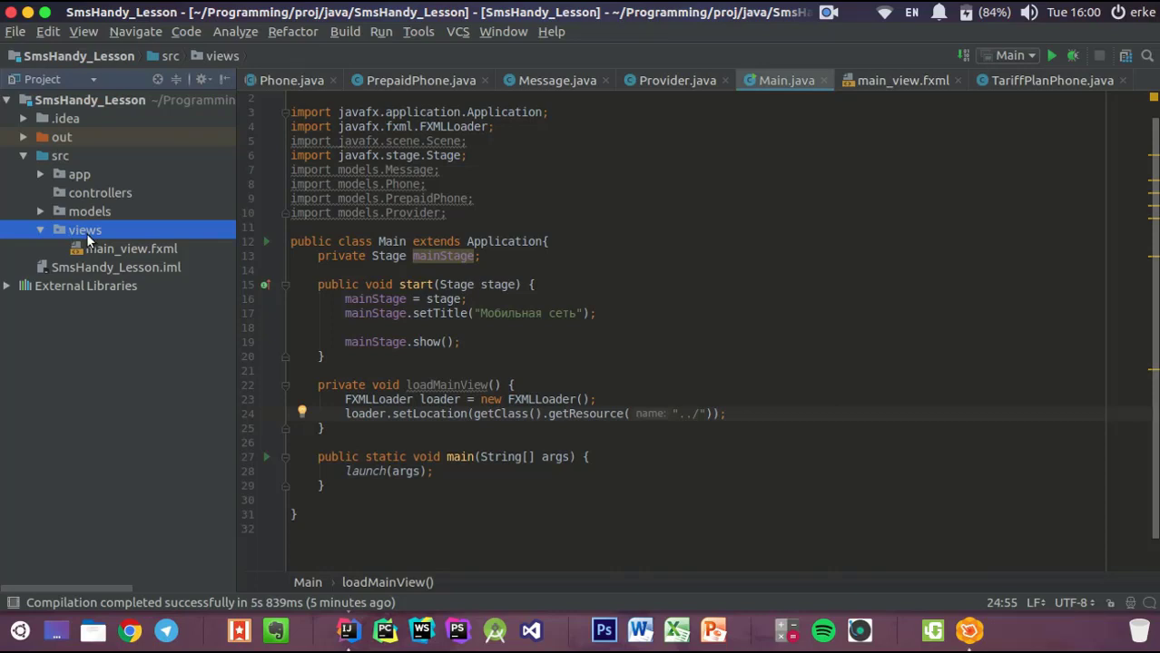
{"action": "type", "text": "vi"}
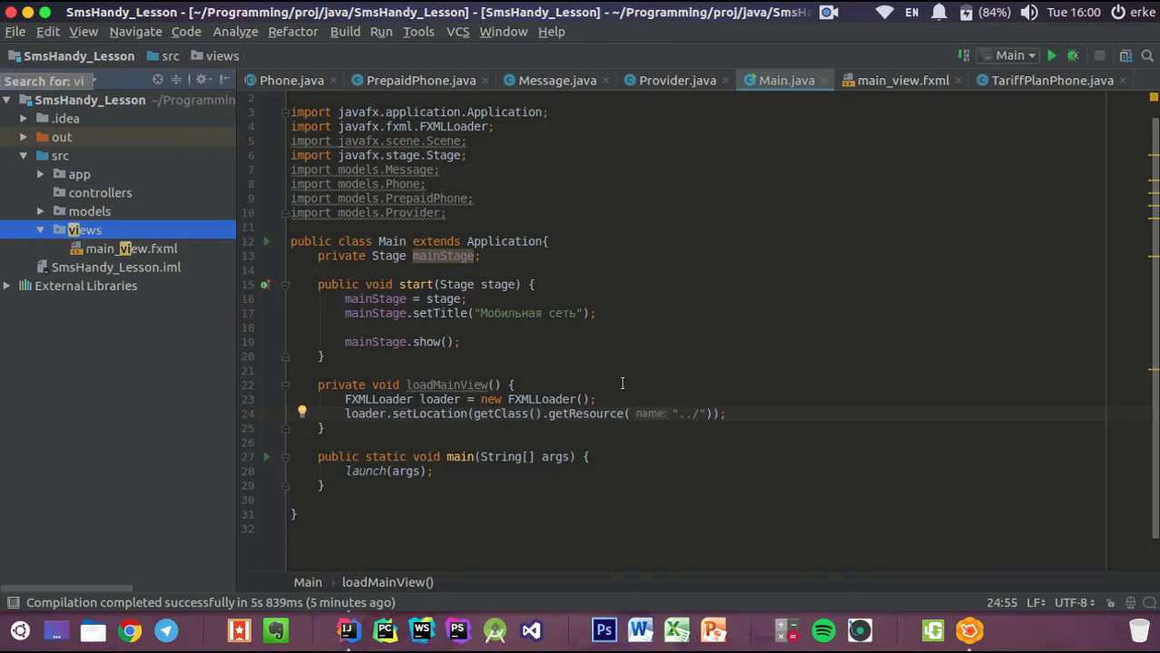
{"action": "left_click", "coordinate": [704, 414]}
{"action": "type", "text": "views"}
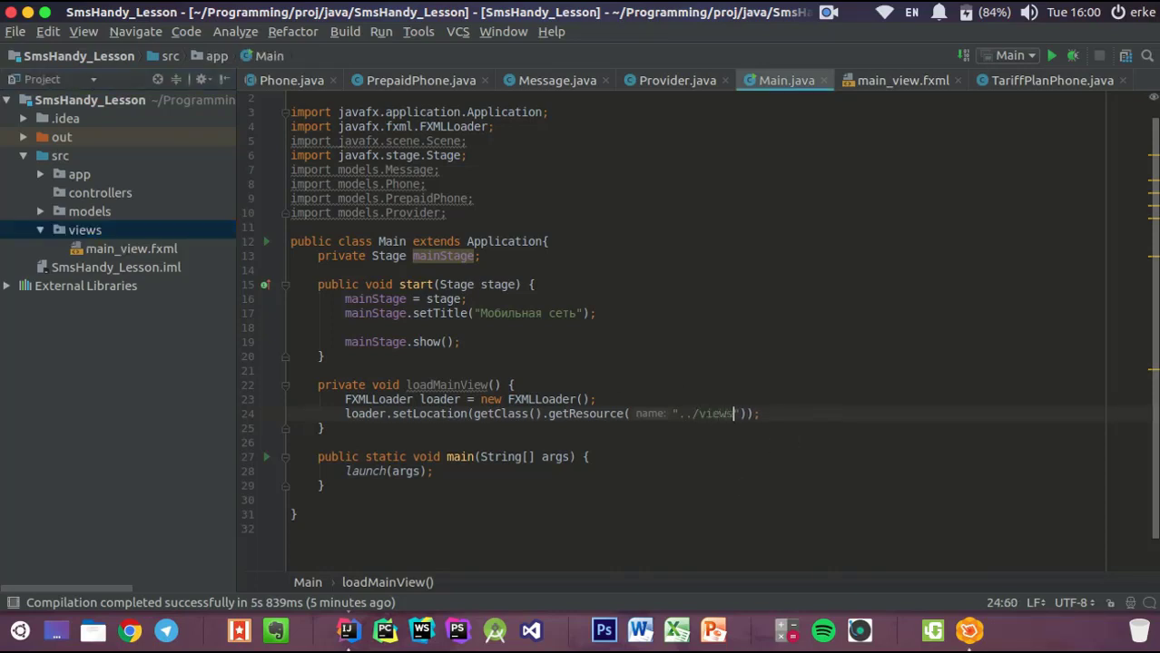
{"action": "type", "text": "/main_view.fxml"}
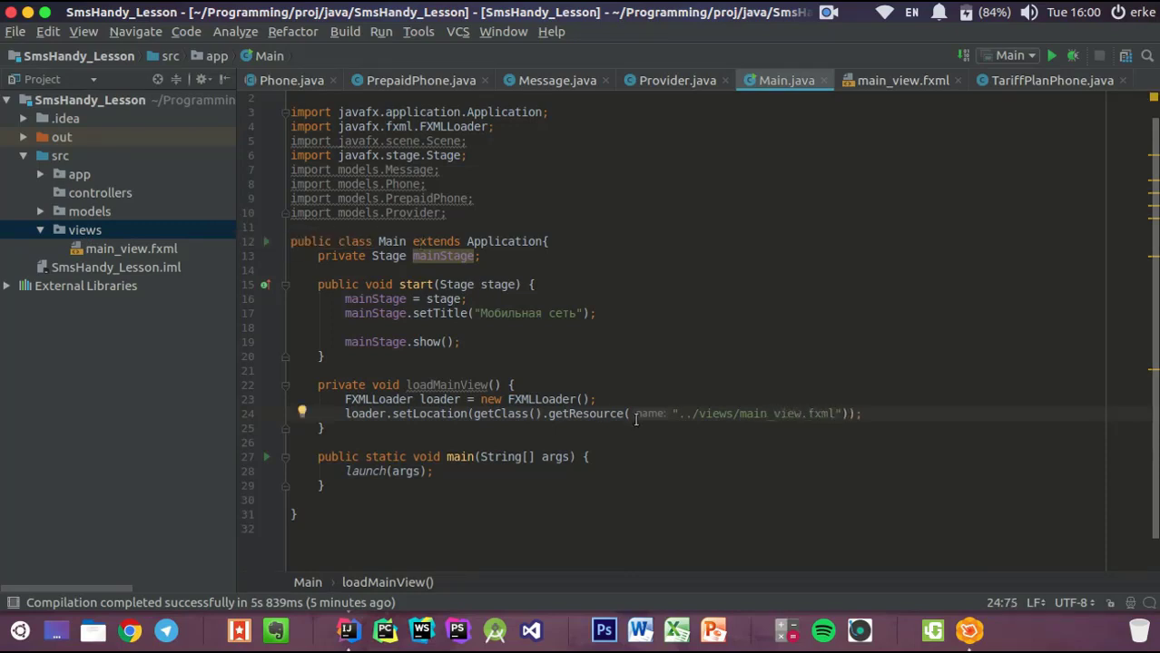
Declare a BorderPane variable named pane in loadMainView, assigned from loader.load(), importing the javafx.scene.layout class
{"action": "key", "text": "shift+Return"}
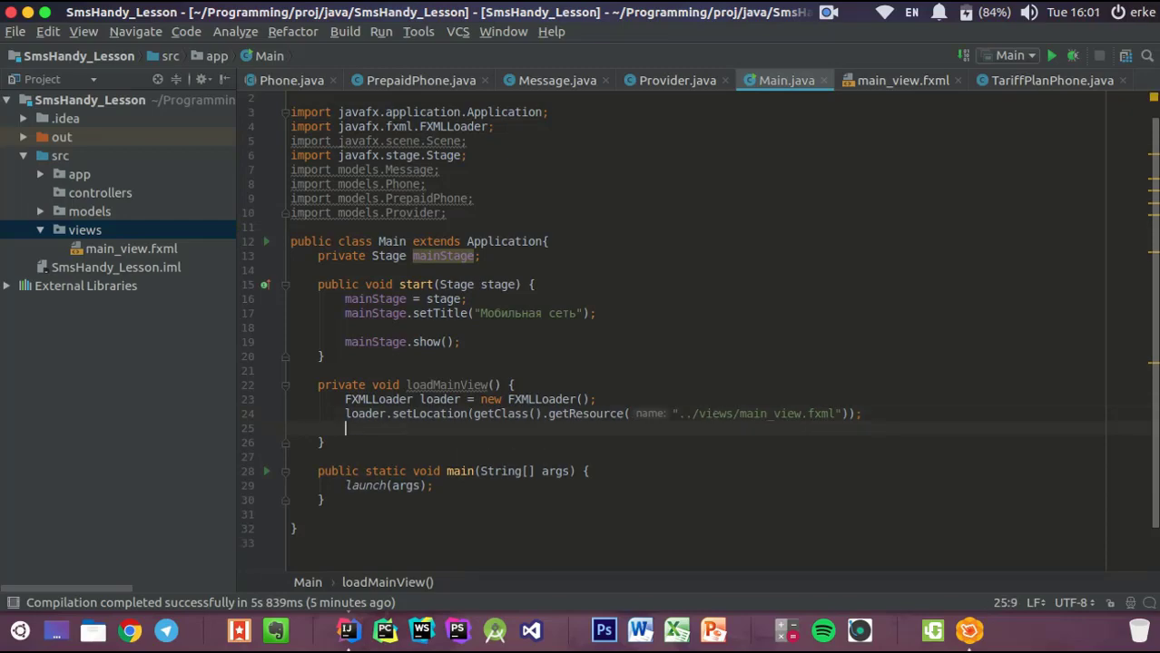
{"action": "type", "text": "Bo"}
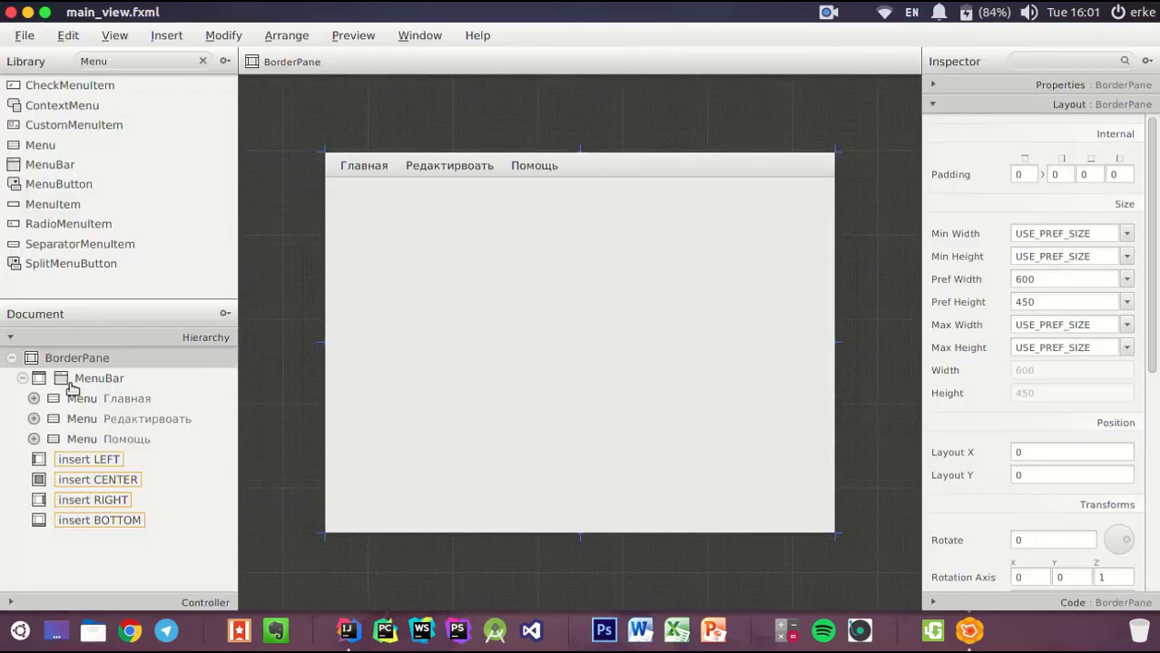
{"action": "key", "text": "alt+Tab"}
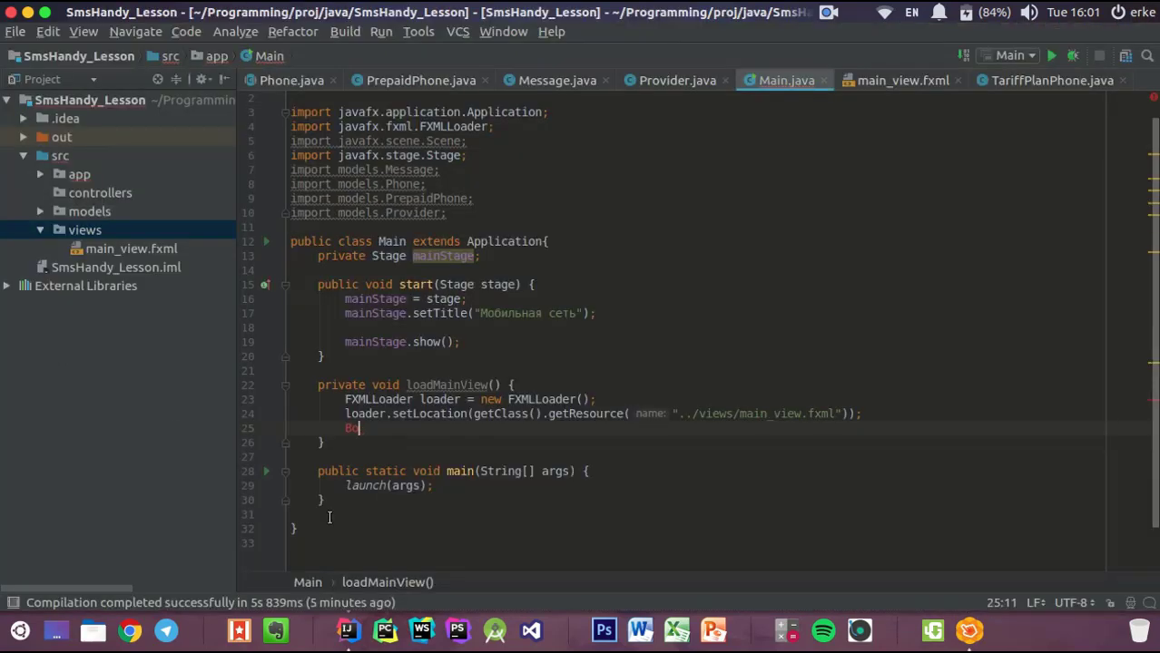
{"action": "type", "text": "rder"}
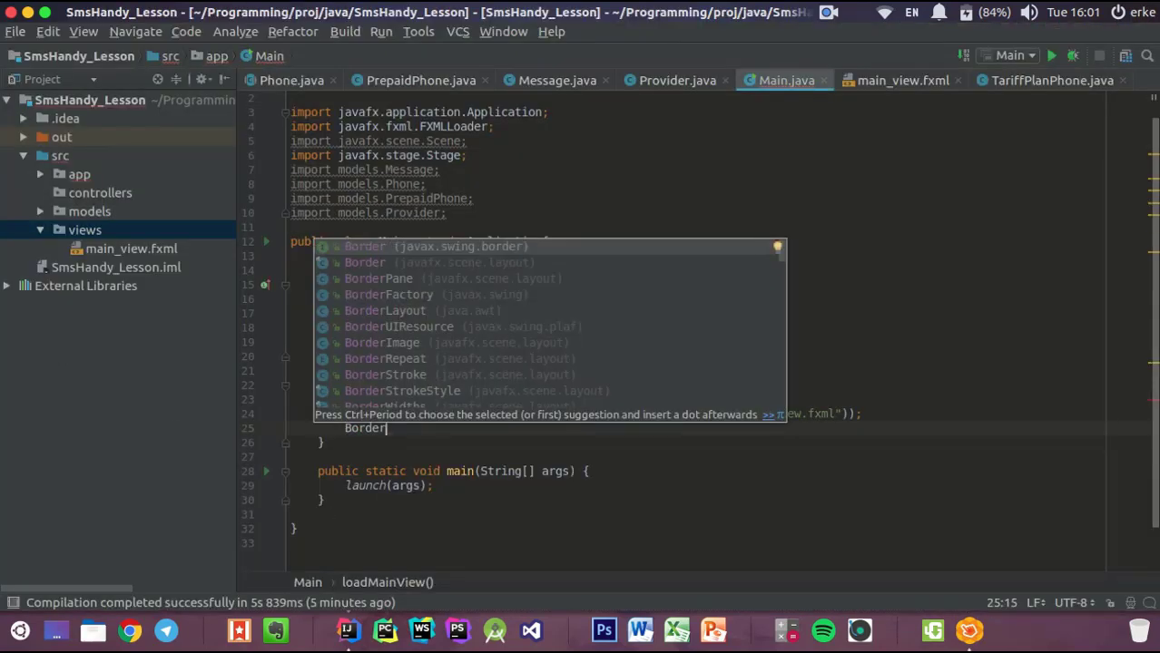
{"action": "key", "text": "Down"}
{"action": "key", "text": "Down"}
{"action": "key", "text": "Return"}
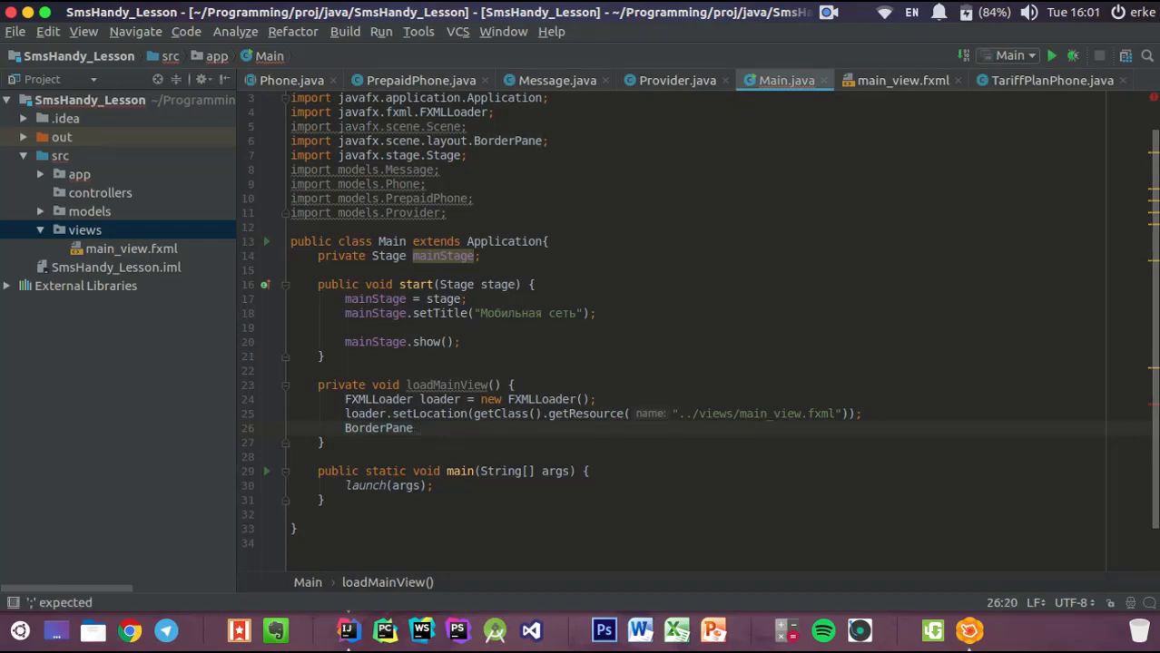
{"action": "type", "text": "pane = loader.l"}
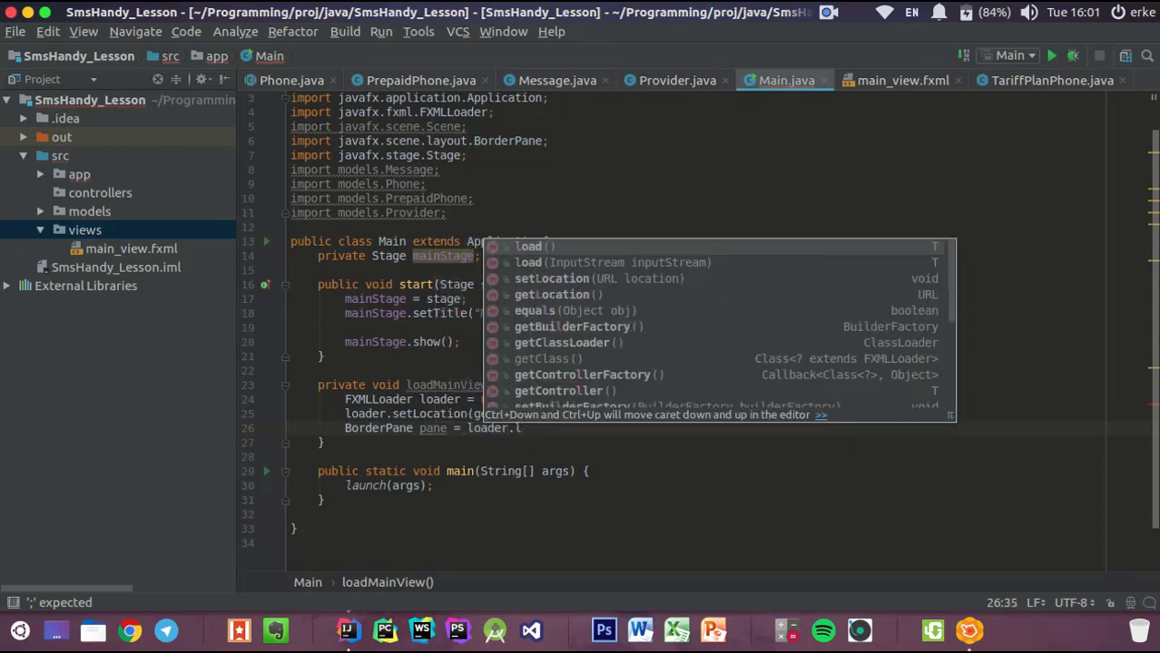
{"action": "key", "text": "Return"}
{"action": "type", "text": ";"}
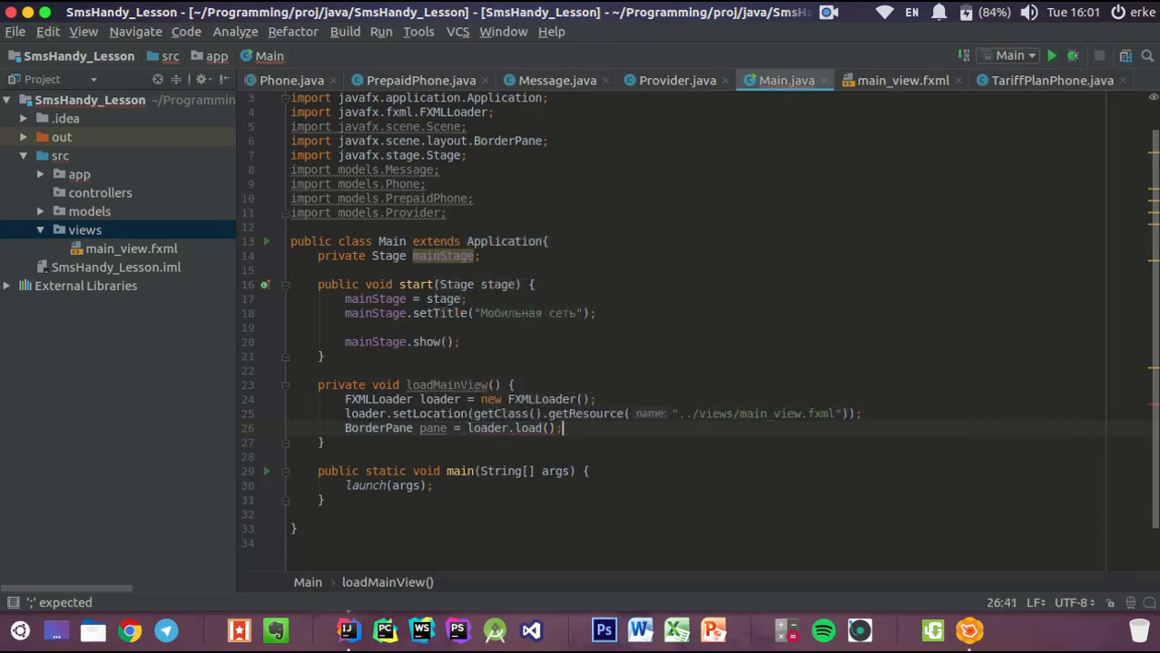
Add IOException to the loadMainView method signature to cover the unhandled exception of loader.load()
{"action": "left_click", "coordinate": [550, 428]}
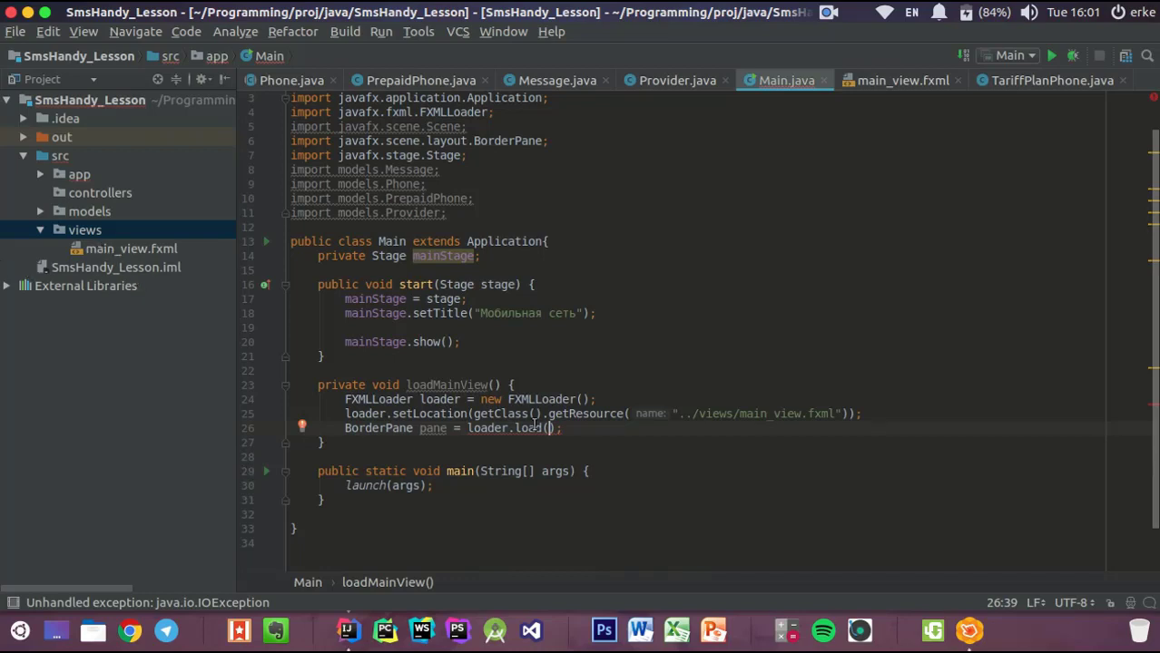
{"action": "mouse_move", "coordinate": [534, 427]}
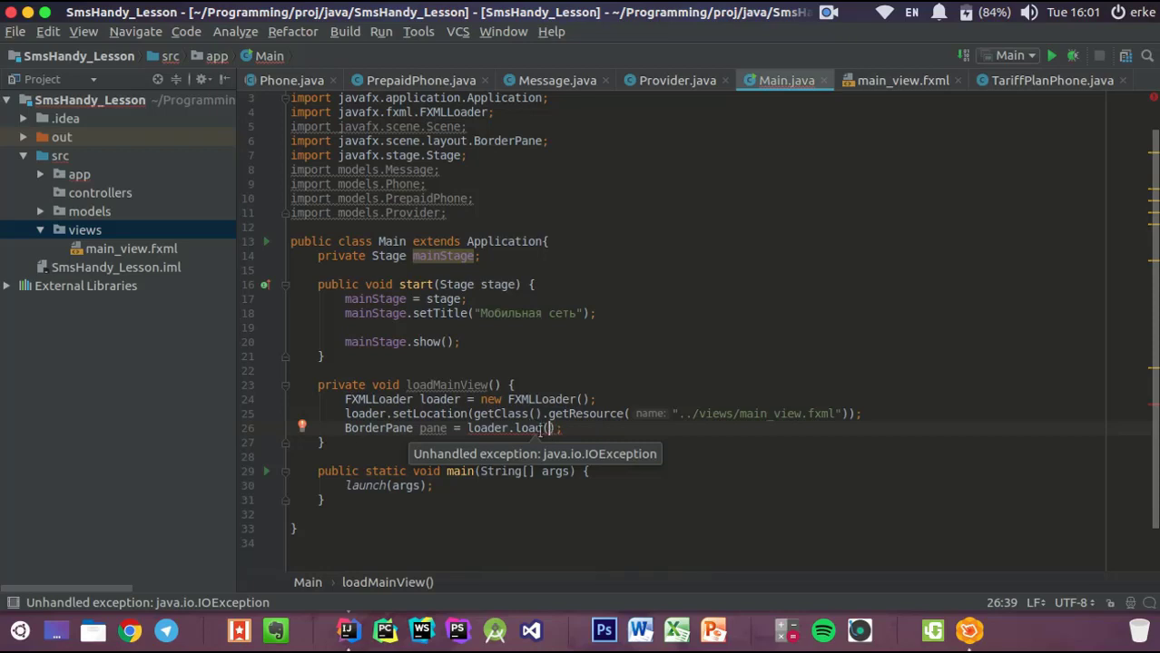
{"action": "left_click", "coordinate": [537, 428]}
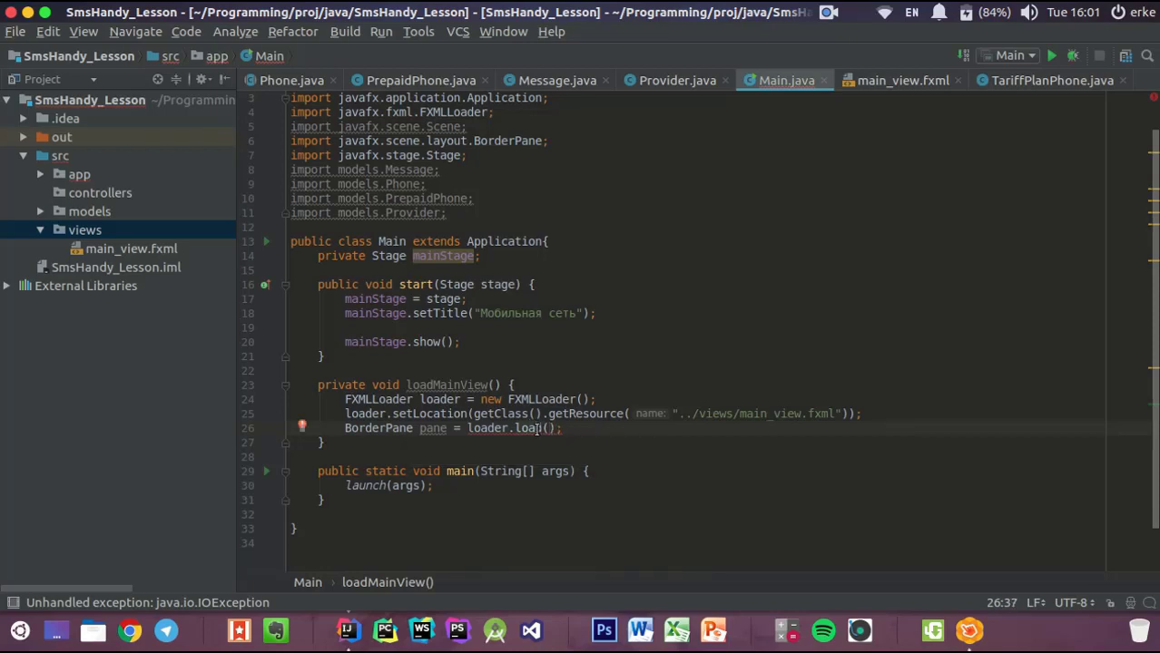
{"action": "key", "text": "alt+Return"}
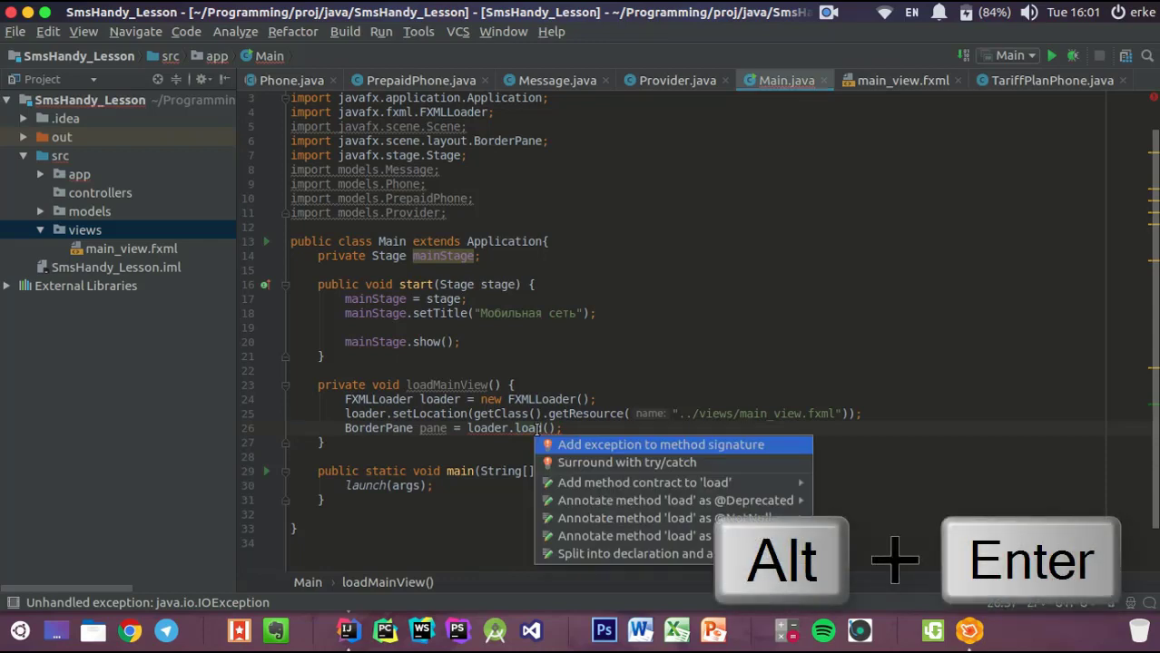
{"action": "key", "text": "Down"}
{"action": "key", "text": "Up"}
{"action": "key", "text": "Return"}
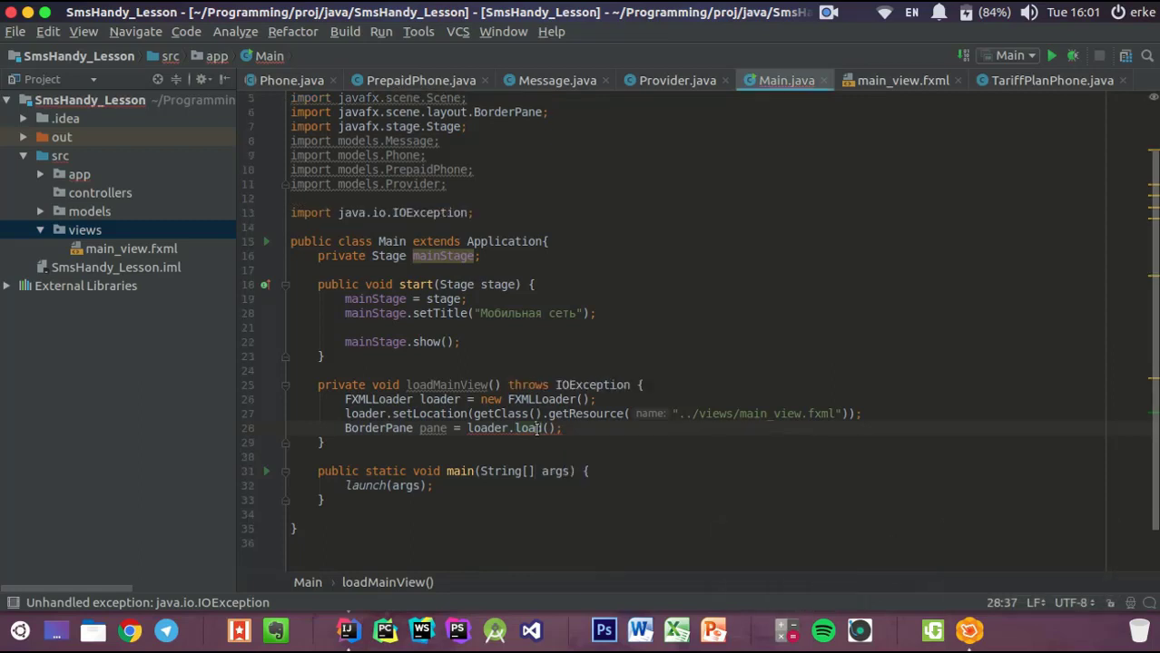
{"action": "left_click_drag", "start_coordinate": [508, 385], "coordinate": [630, 385]}
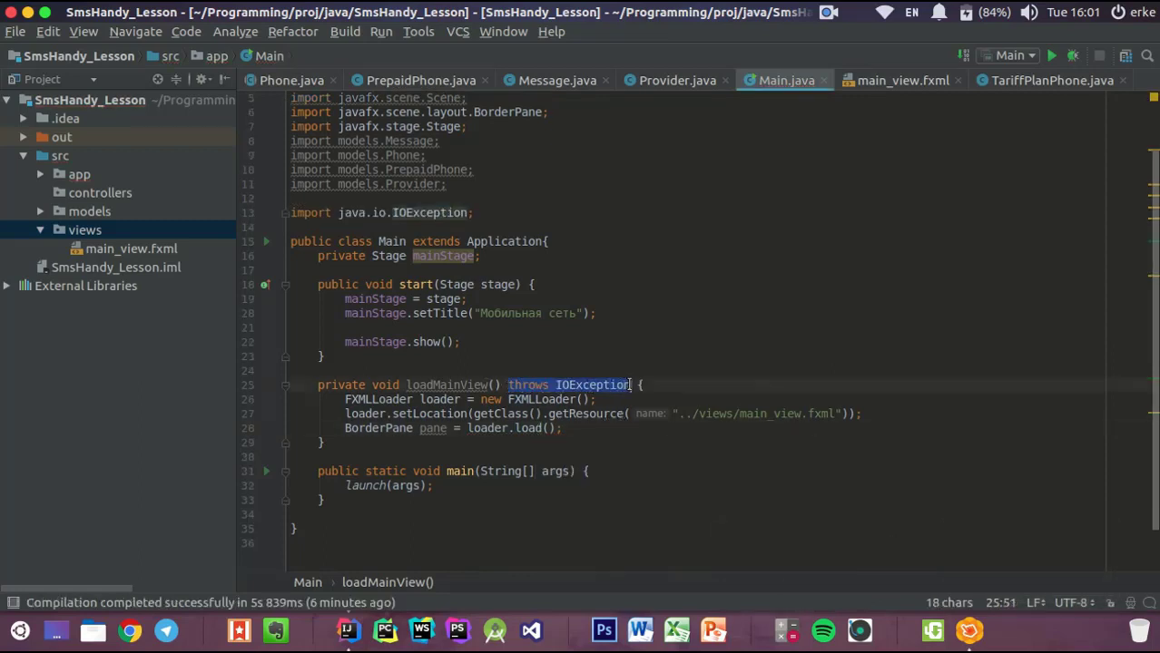
Create a Scene variable named scene in loadMainView with new Scene(pane), on the line after the loader.load() statement
{"action": "left_click", "coordinate": [568, 428]}
{"action": "type", "text": "4"}
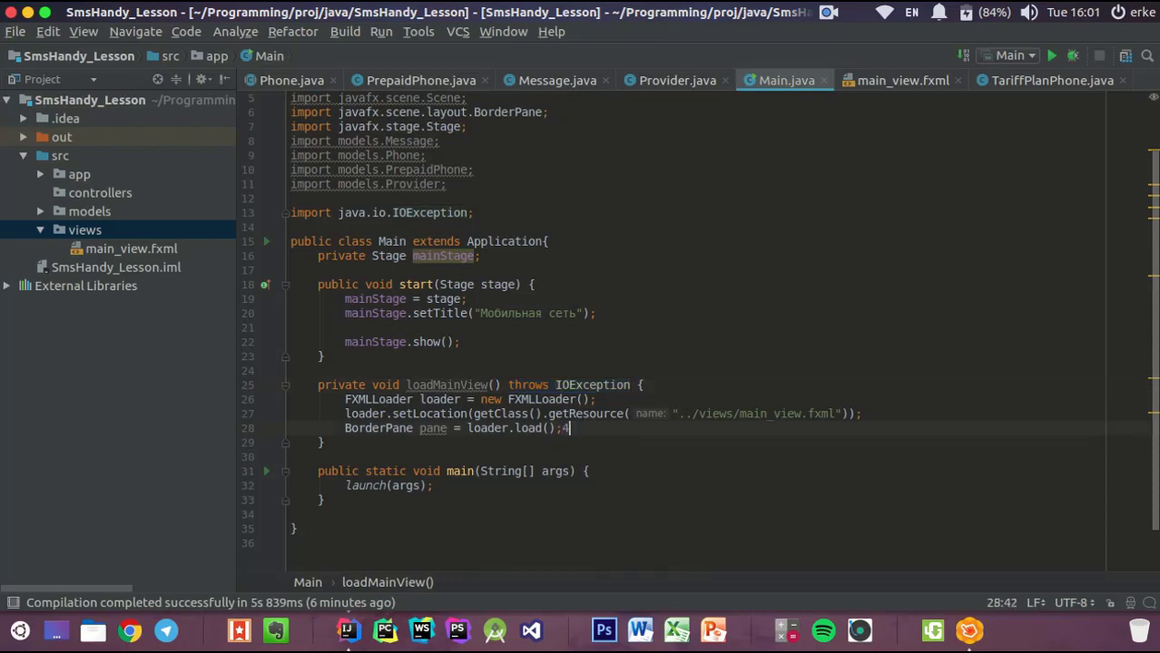
{"action": "key", "text": "BackSpace"}
{"action": "key", "text": "Return"}
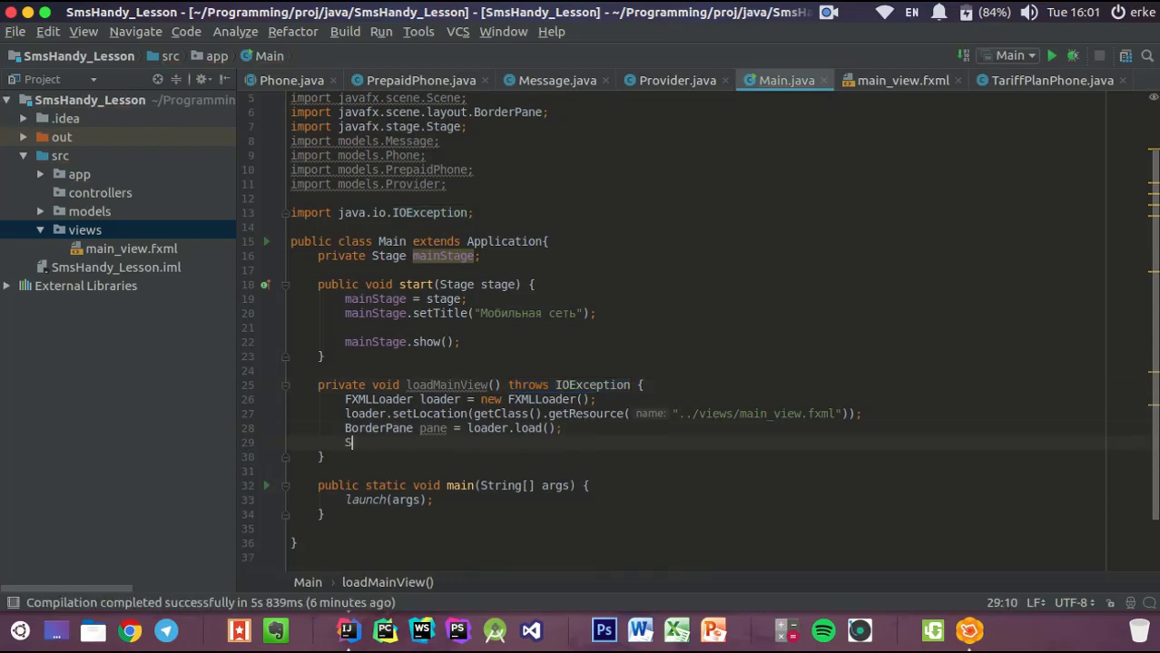
{"action": "type", "text": "Scene scene = "}
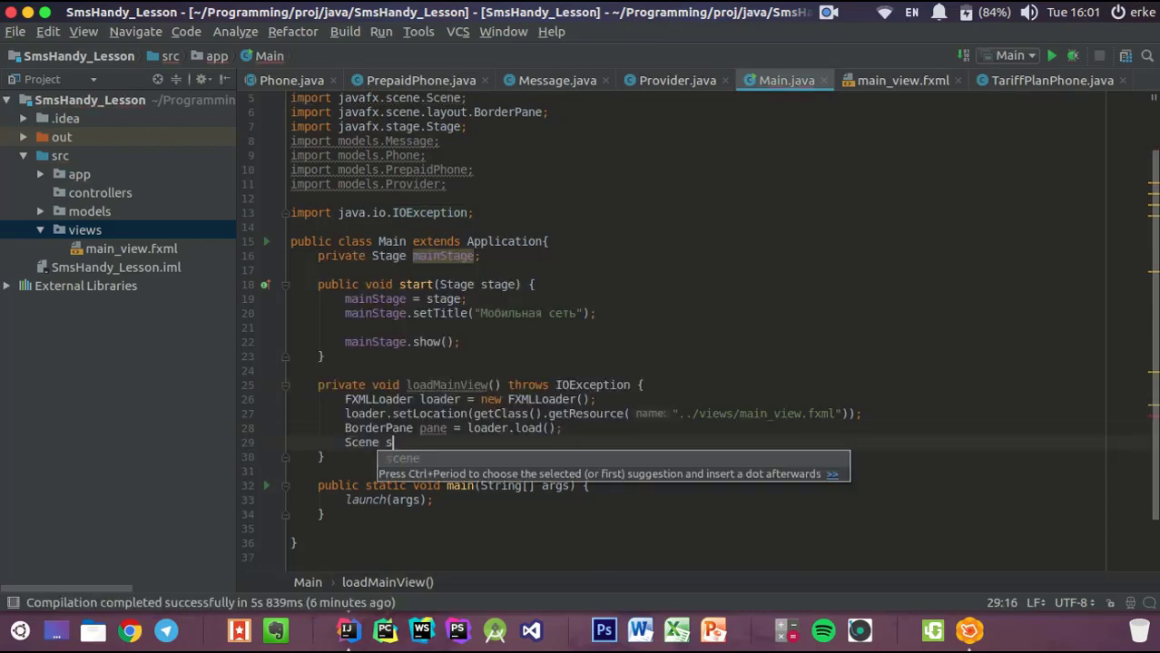
{"action": "type", "text": "new S"}
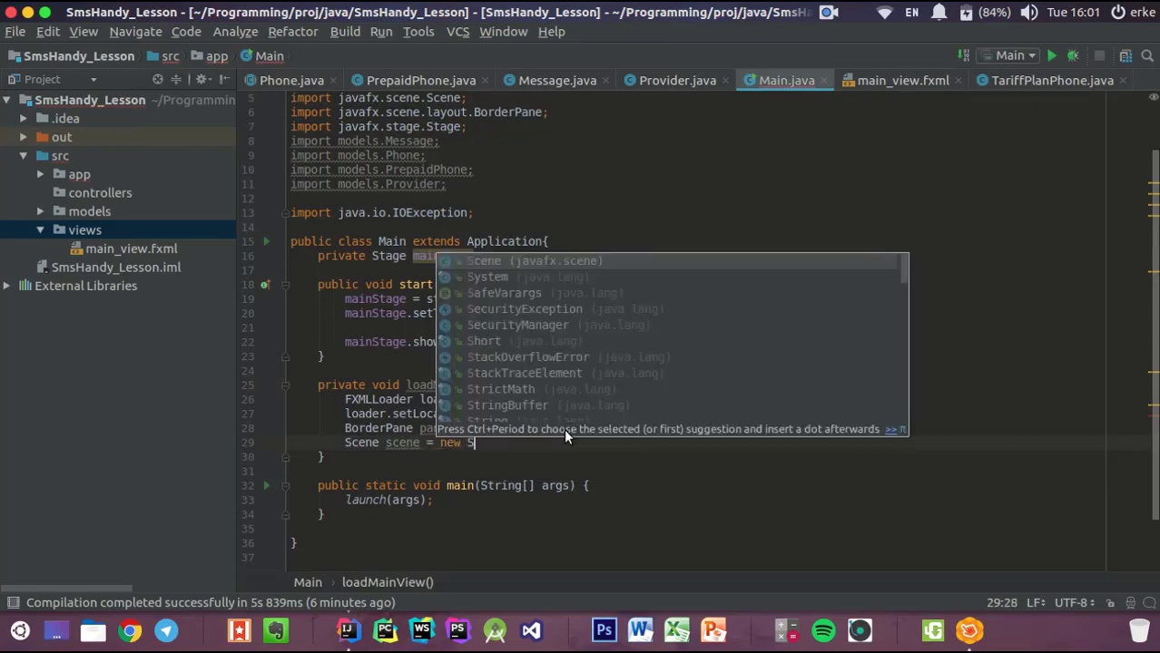
{"action": "key", "text": "Return"}
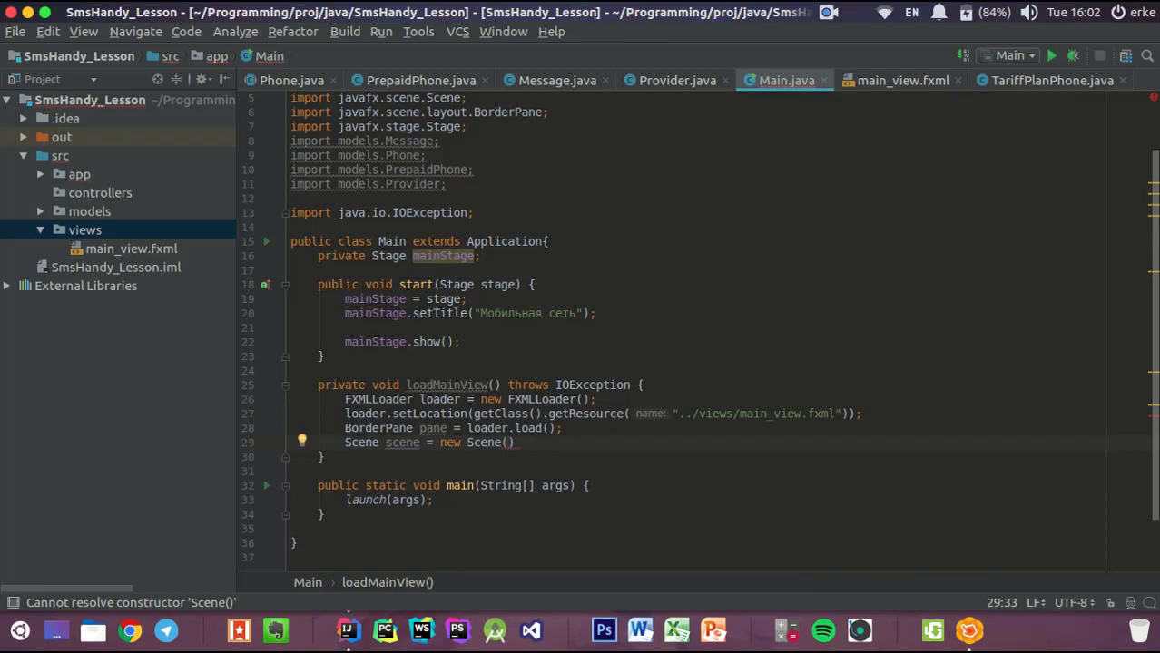
{"action": "type", "text": "pane"}
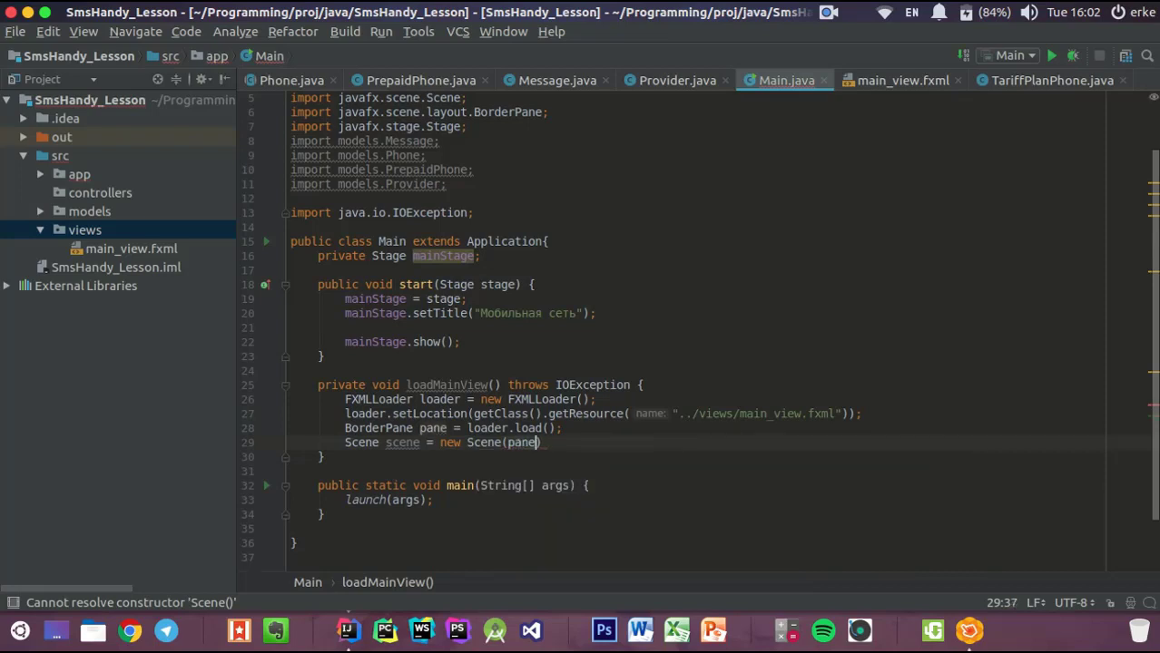
{"action": "key", "text": "ctrl+shift+Return"}
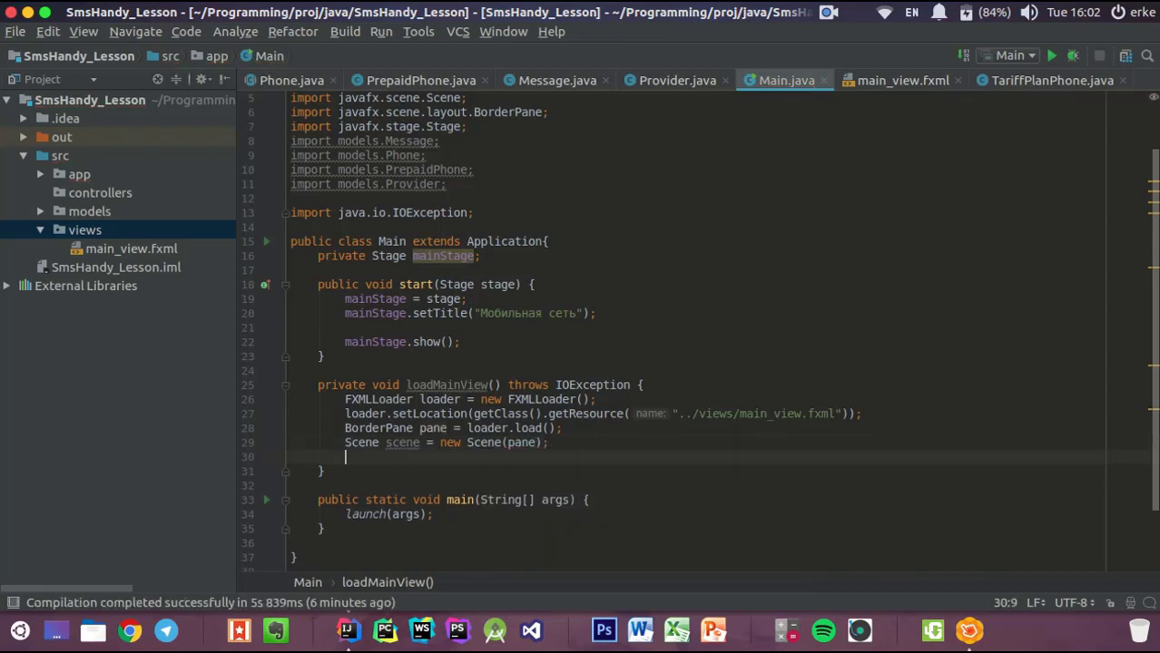
Add a mainStage.setScene(scene) call to loadMainView after the scene declaration
{"action": "type", "text": "mainStage"}
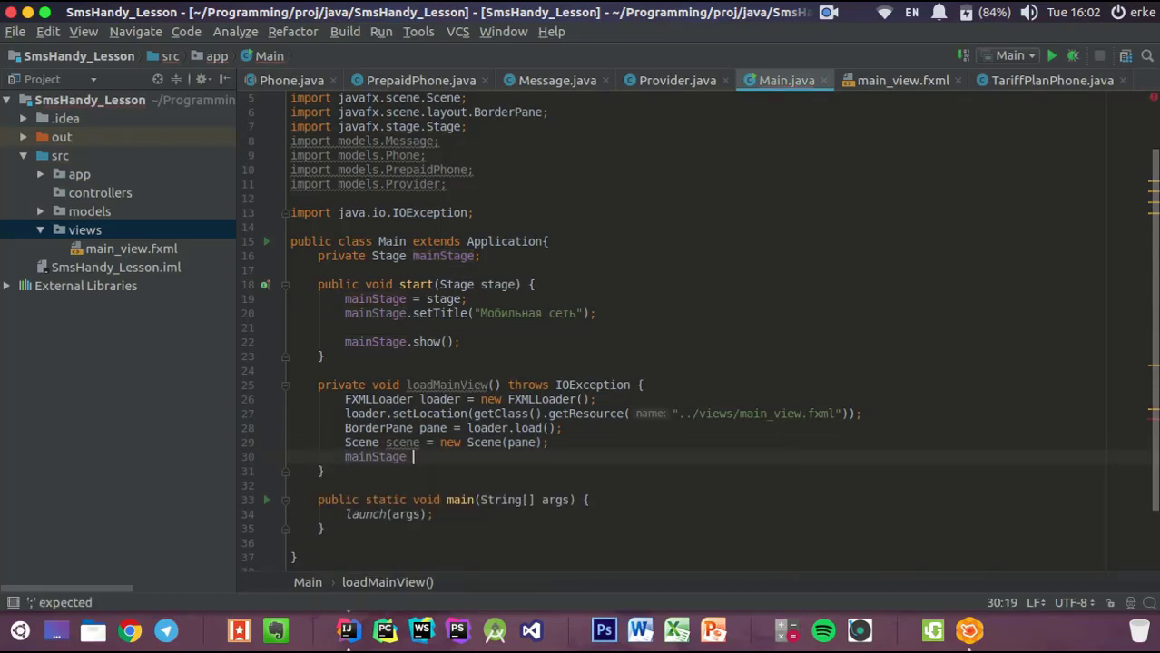
{"action": "type", "text": " .s"}
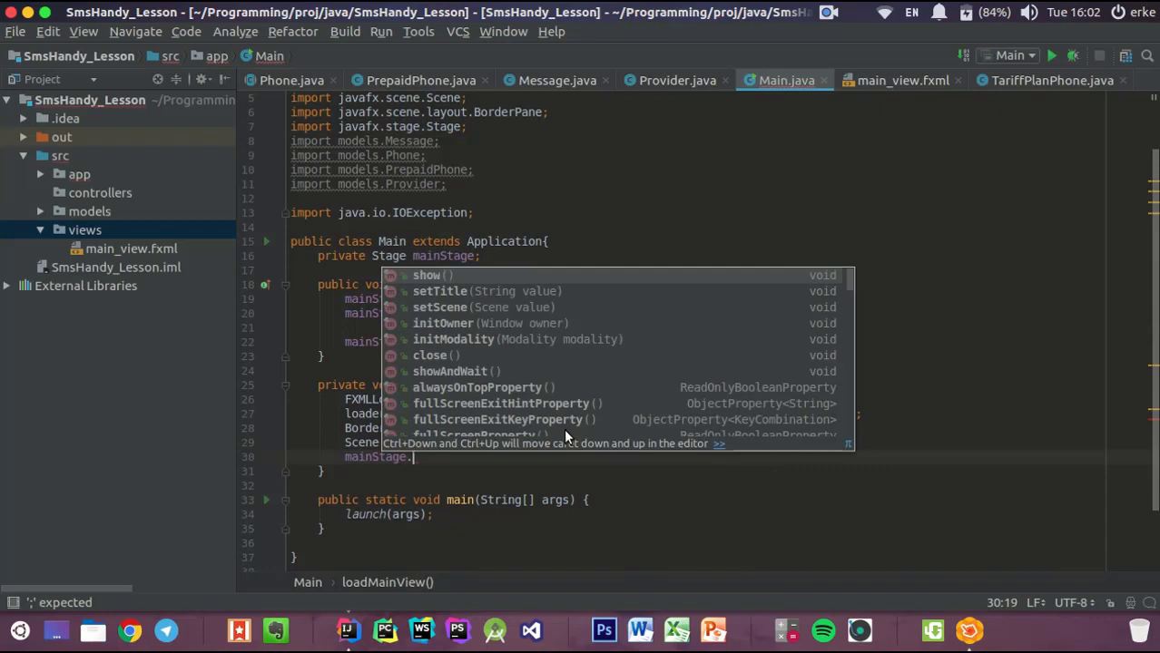
{"action": "key", "text": "Down"}
{"action": "key", "text": "Down"}
{"action": "key", "text": "Return"}
{"action": "type", "text": "scene);"}
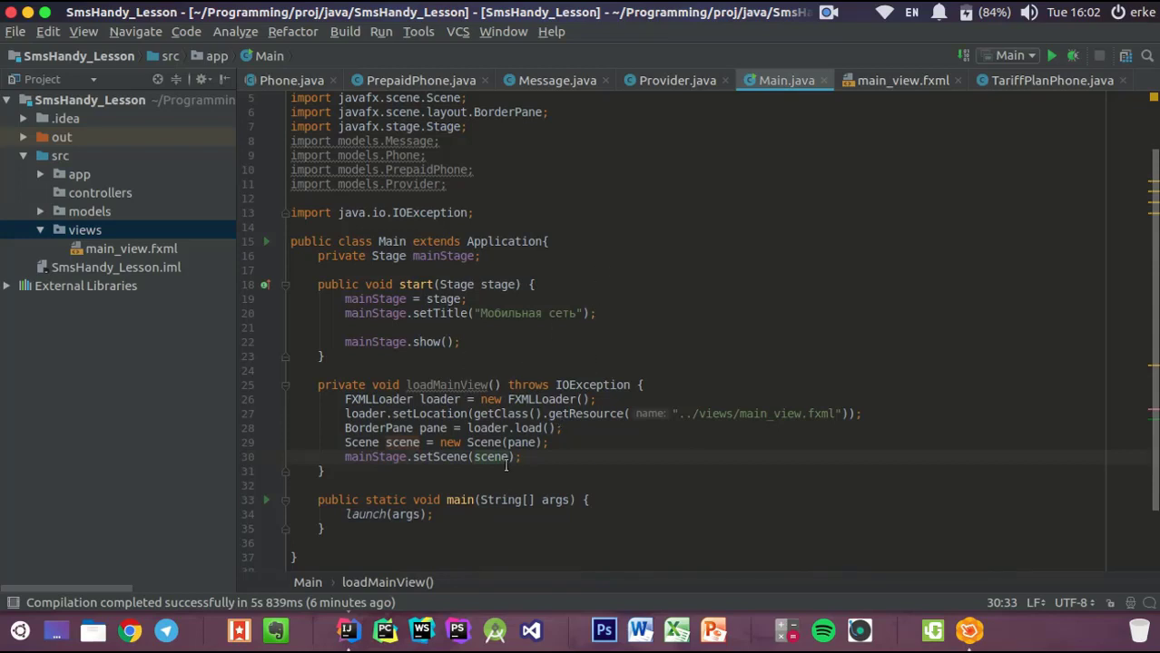
Add a mainStage.show() call as the last statement of loadMainView
{"action": "key", "text": "Return"}
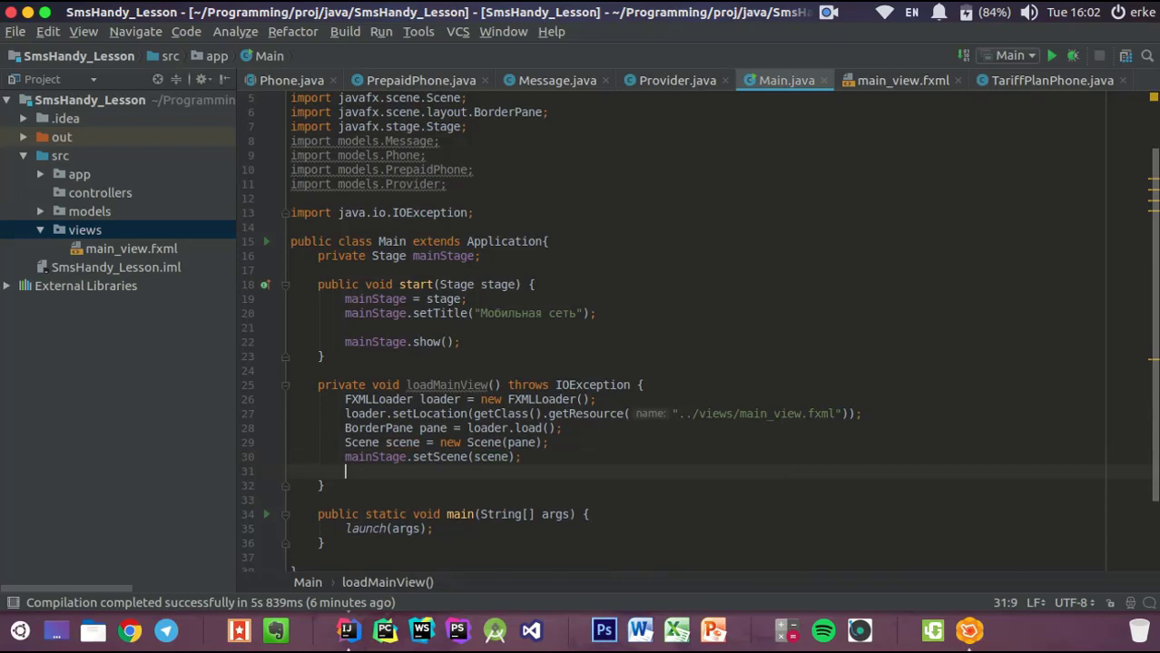
{"action": "type", "text": "m"}
{"action": "key", "text": "Return"}
{"action": "type", "text": ".s"}
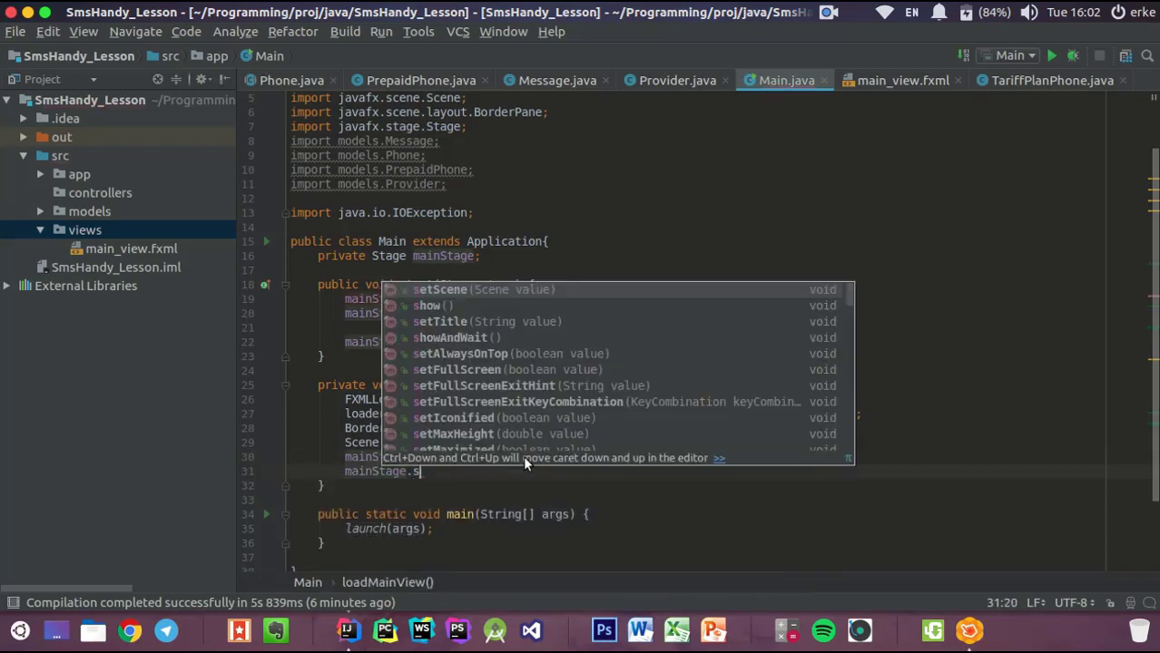
{"action": "key", "text": "Down"}
{"action": "key", "text": "Return"}
{"action": "type", "text": ";"}
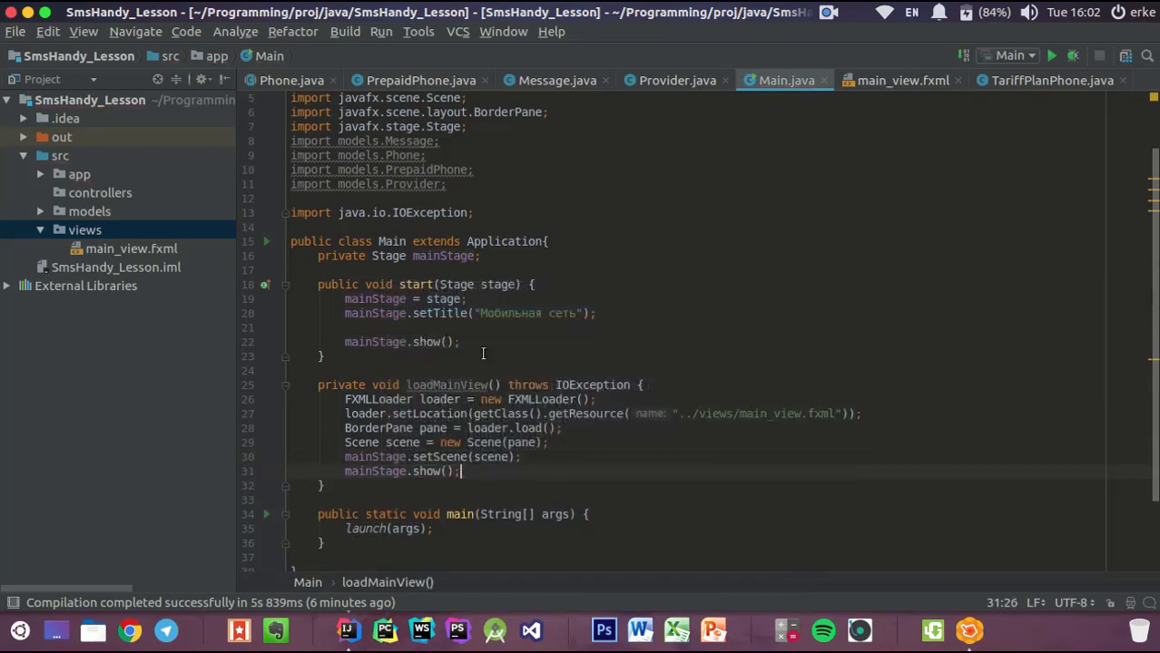
Replace the mainStage.show() call in the start method with a call to loadMainView()
{"action": "left_click", "coordinate": [482, 345]}
{"action": "key", "text": "shift+Up"}
{"action": "key", "text": "BackSpace"}
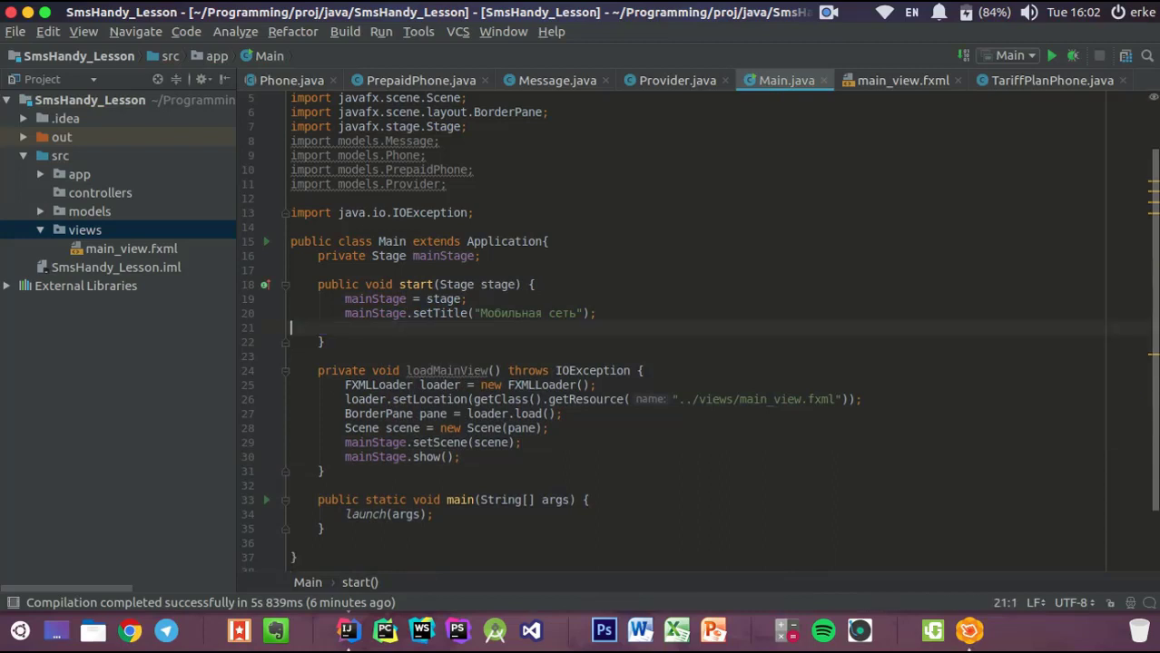
{"action": "key", "text": "Tab"}
{"action": "key", "text": "Tab"}
{"action": "type", "text": "lo"}
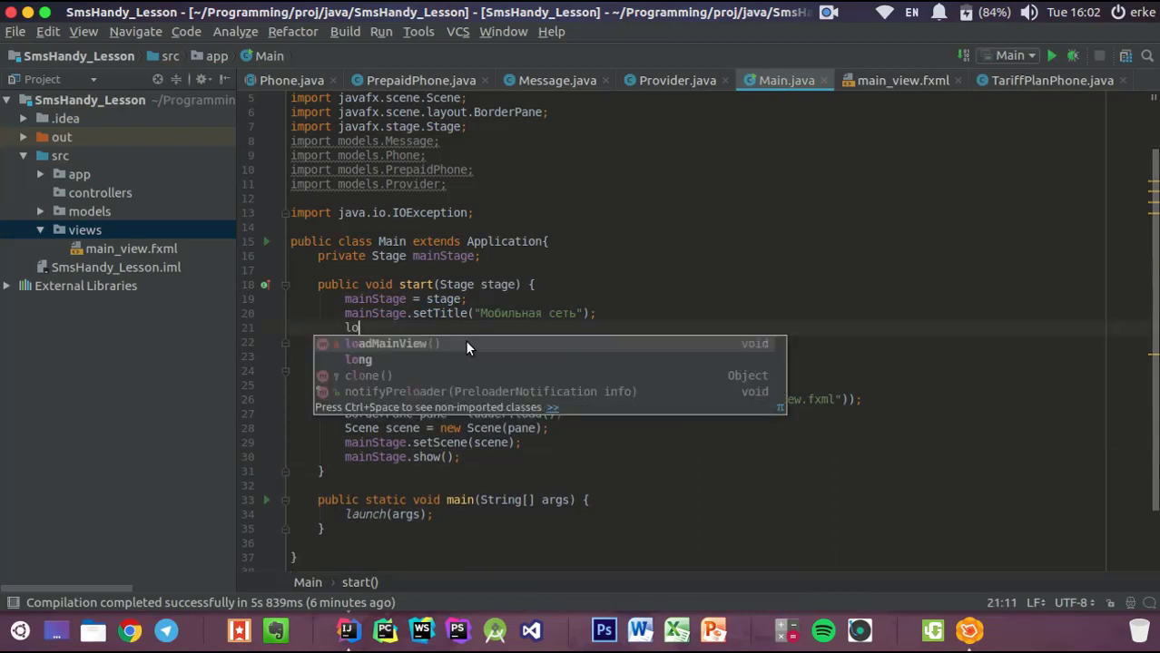
{"action": "key", "text": "Return"}
{"action": "type", "text": ";"}
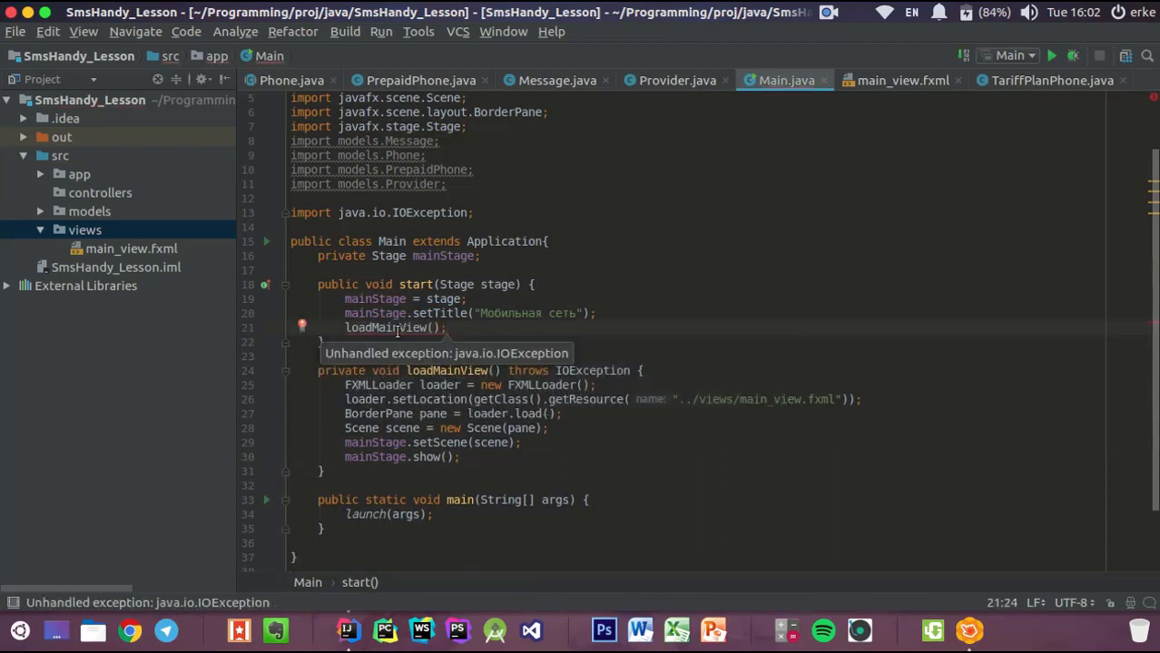
{"action": "left_click", "coordinate": [393, 330]}
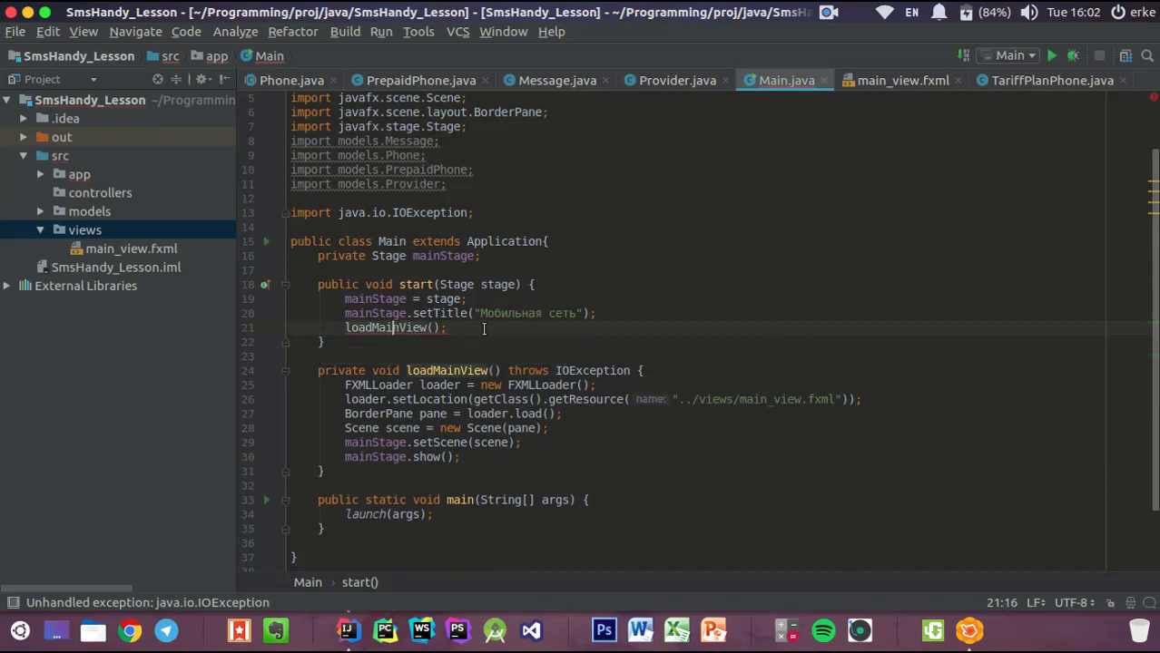
Resolve the unhandled exception on the loadMainView() call by adding IOException to the start method's signature
{"action": "mouse_move", "coordinate": [424, 334]}
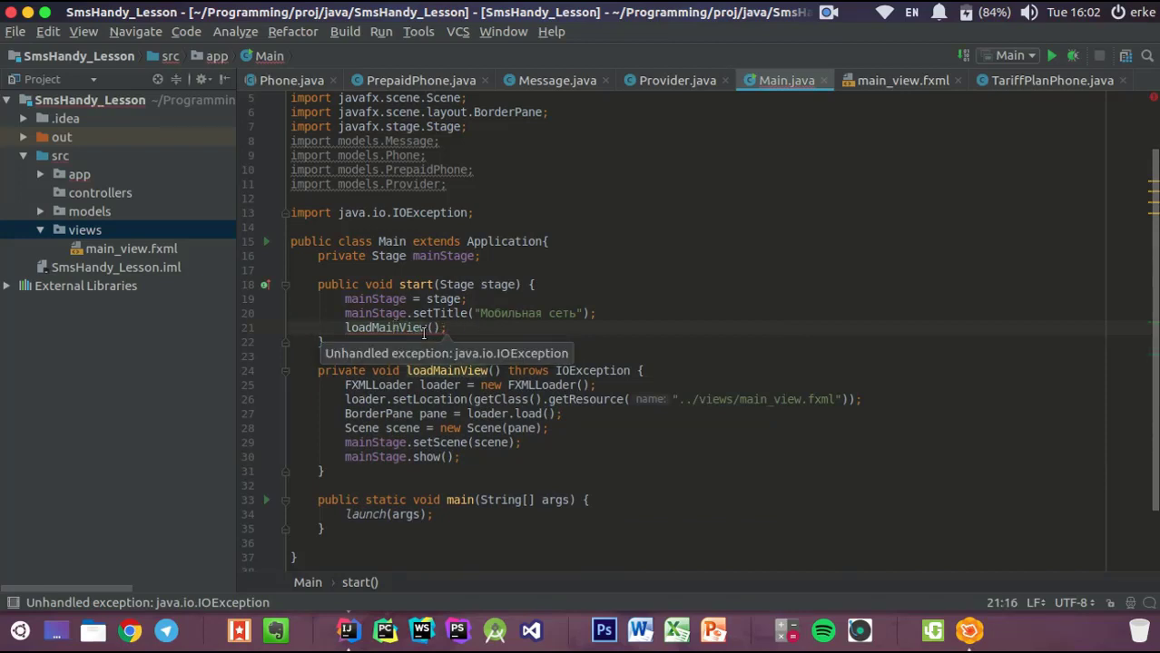
{"action": "key", "text": "alt+Return"}
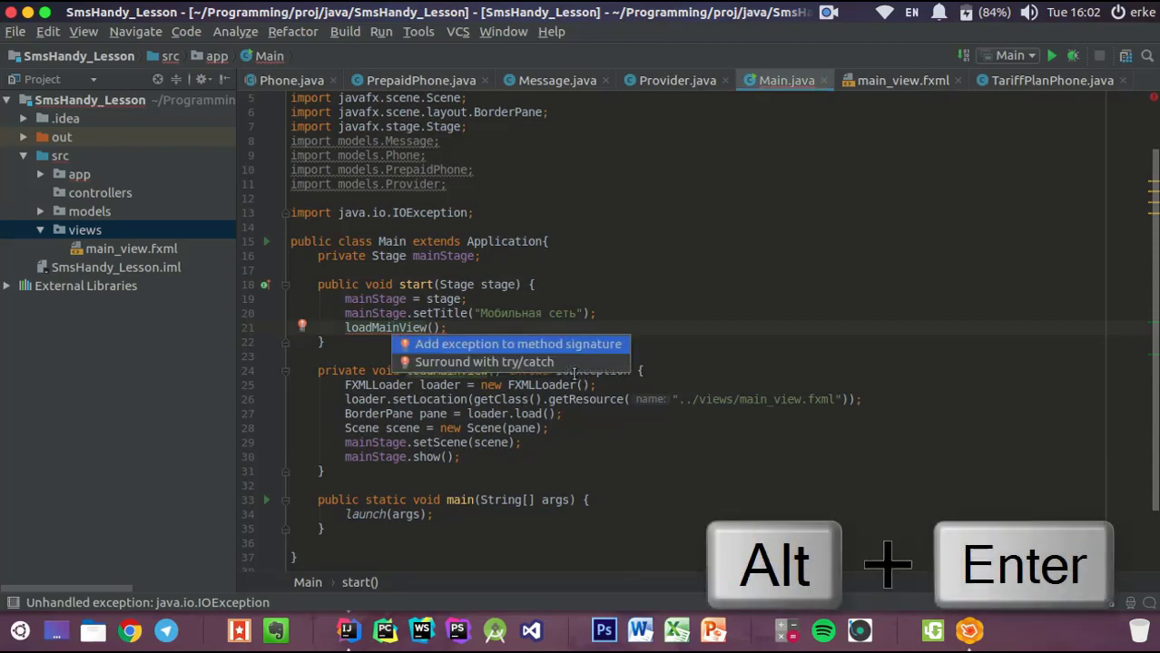
{"action": "key", "text": "Return"}
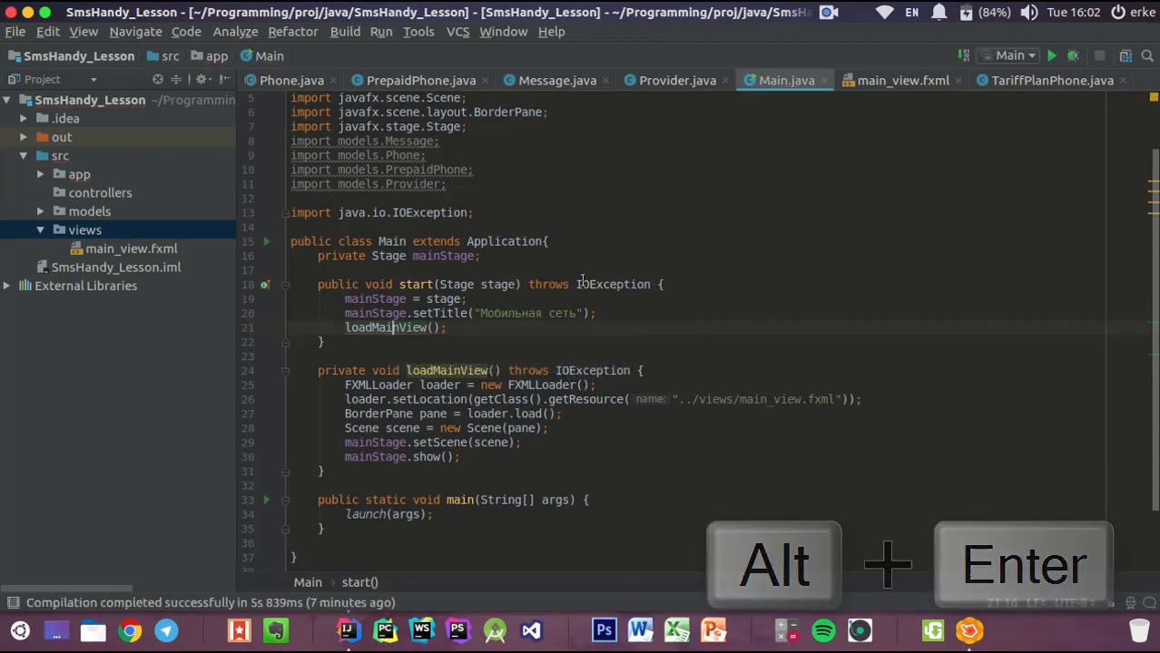
{"action": "left_click", "coordinate": [445, 328]}
{"action": "type", "text": ";"}
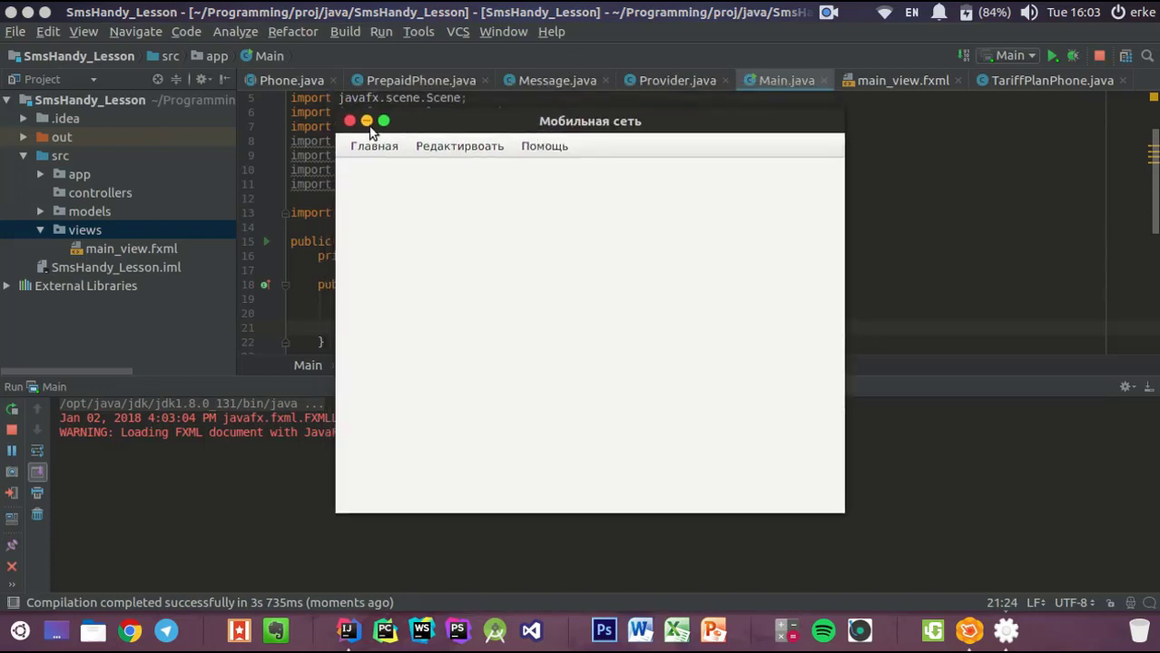
Try the Главная, Редактирвоать and Помощь menus in the running Мобильная сеть window, close it and hide the run output
{"action": "left_click", "coordinate": [390, 150]}
{"action": "left_click", "coordinate": [427, 148]}
{"action": "left_click", "coordinate": [545, 148]}
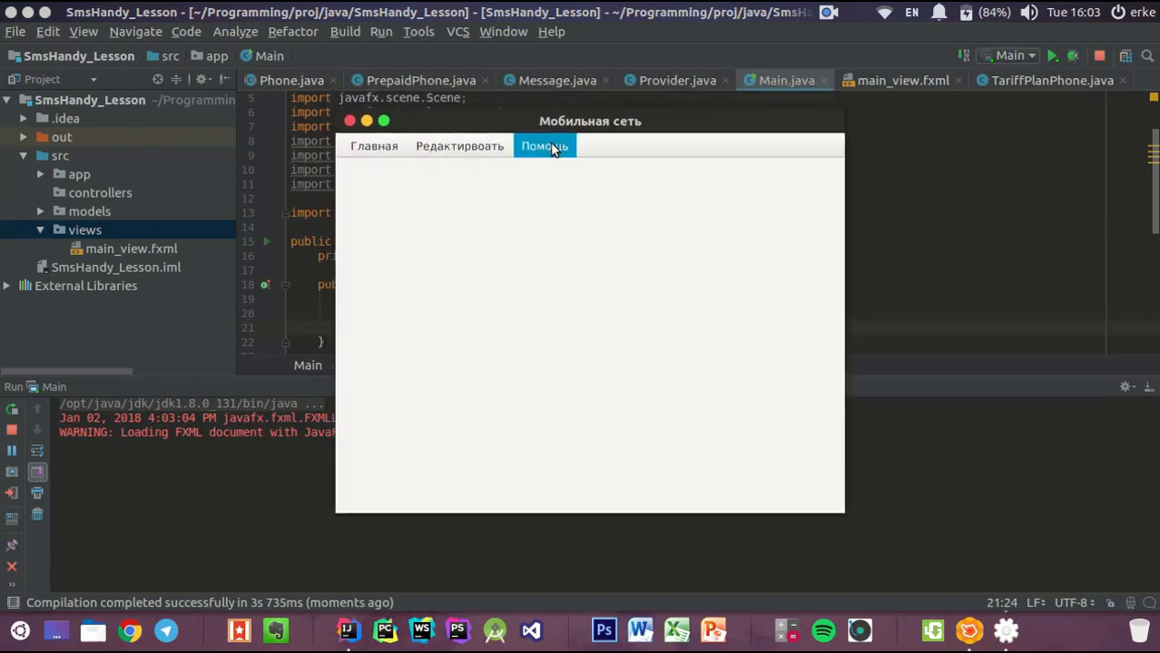
{"action": "left_click", "coordinate": [477, 151]}
{"action": "left_click", "coordinate": [397, 149]}
{"action": "left_click", "coordinate": [365, 173]}
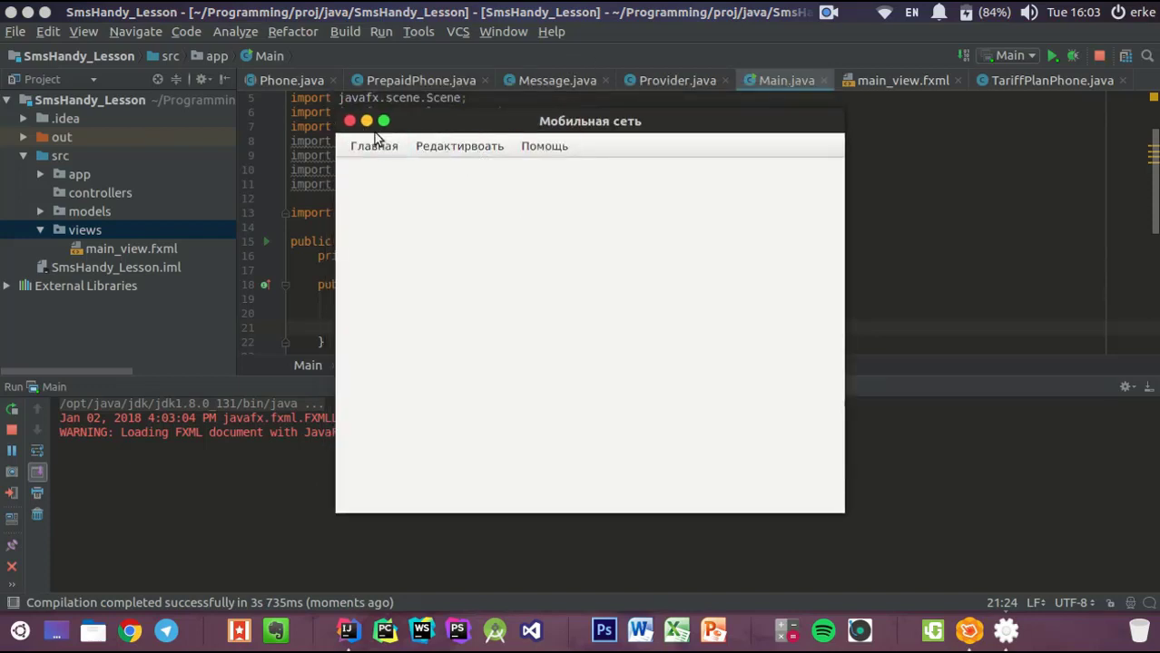
{"action": "left_click", "coordinate": [1148, 387]}
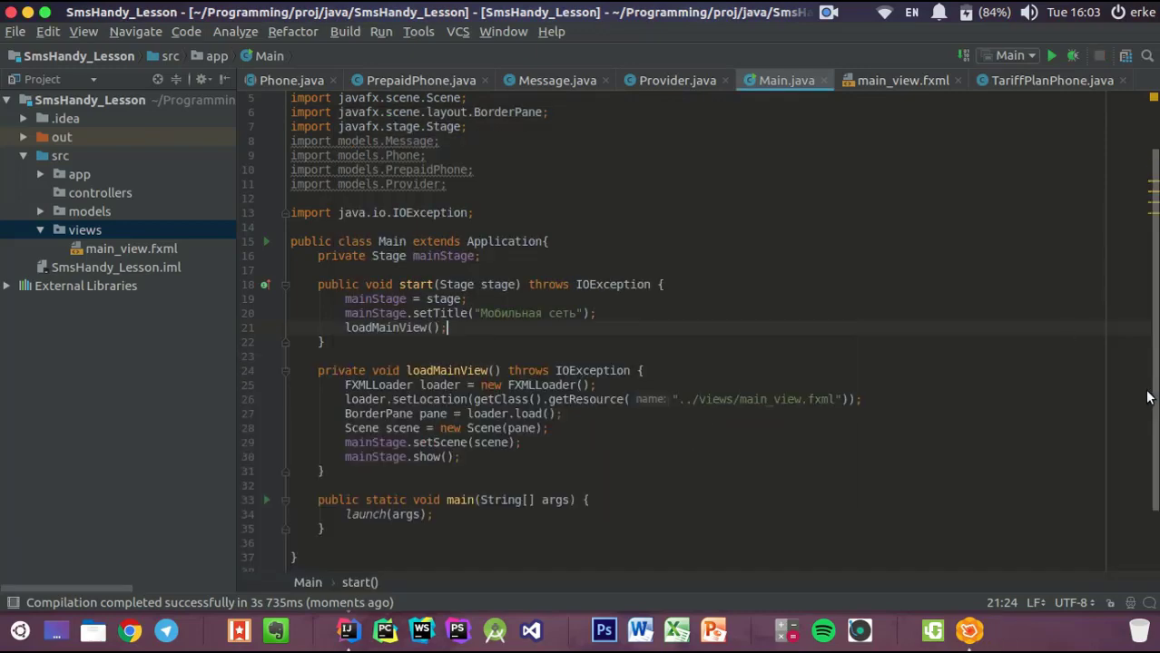
{"action": "scroll", "coordinate": [565, 363], "scroll_direction": "down", "scroll_amount": 1}
{"action": "scroll", "coordinate": [565, 363], "scroll_direction": "down", "scroll_amount": 1}
{"action": "scroll", "coordinate": [565, 363], "scroll_direction": "up", "scroll_amount": 3}
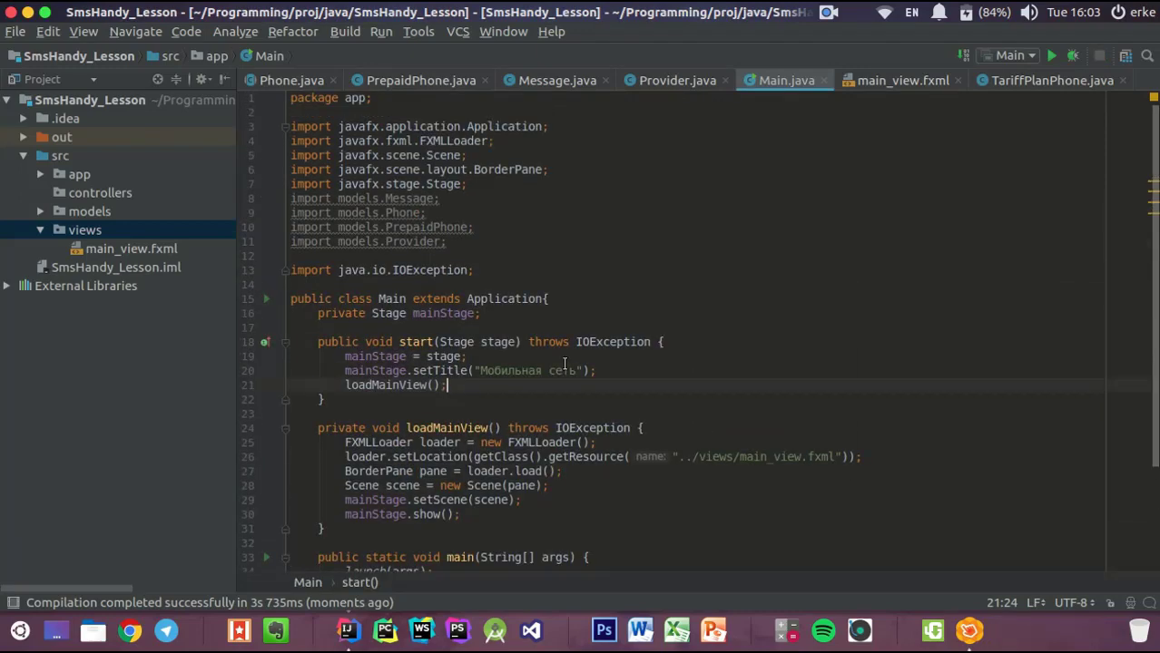
{"action": "scroll", "coordinate": [620, 428], "scroll_direction": "down", "scroll_amount": 3}
{"action": "scroll", "coordinate": [621, 427], "scroll_direction": "up", "scroll_amount": 3}
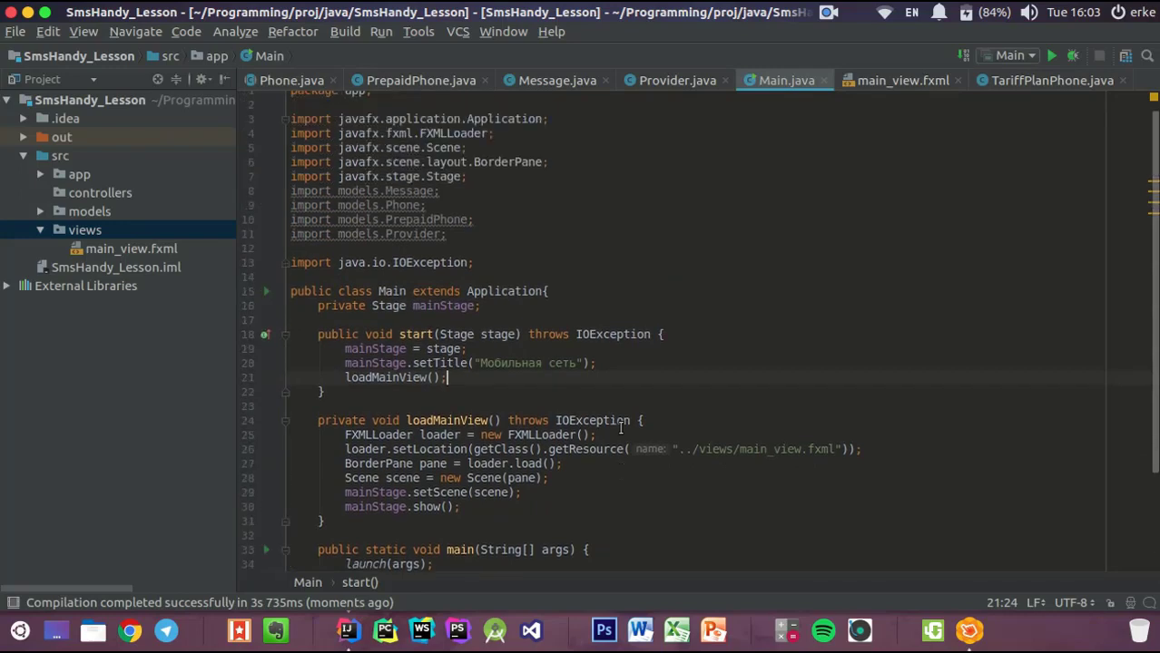
{"action": "scroll", "coordinate": [666, 466], "scroll_direction": "down", "scroll_amount": 3}
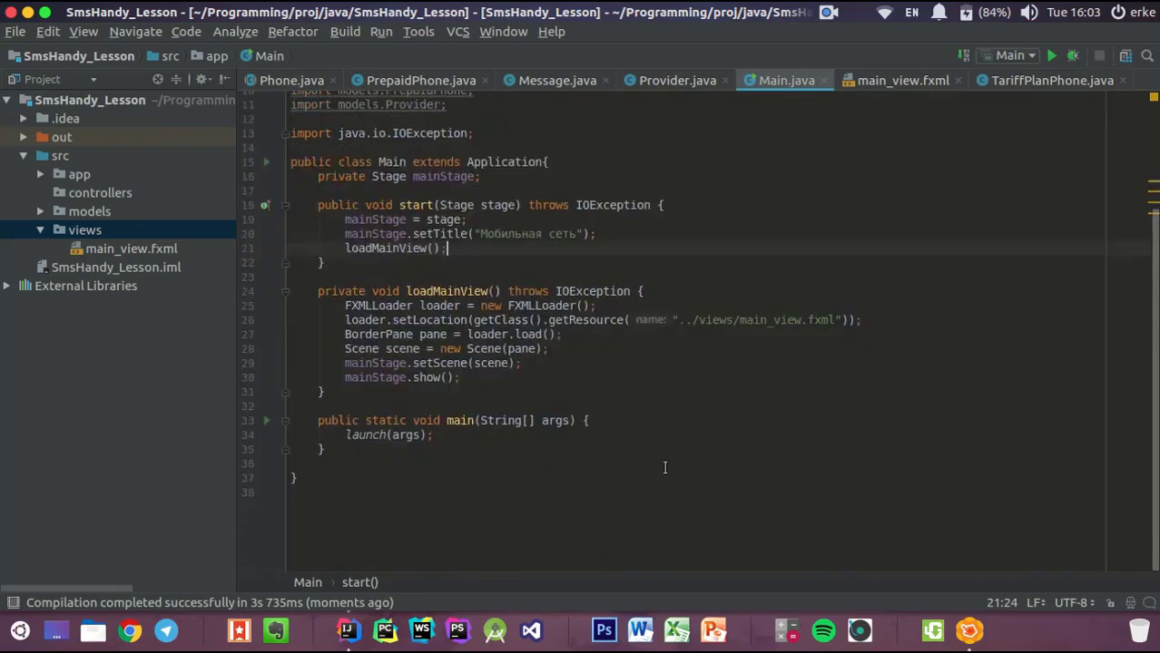
{"action": "scroll", "coordinate": [647, 331], "scroll_direction": "up", "scroll_amount": 3}
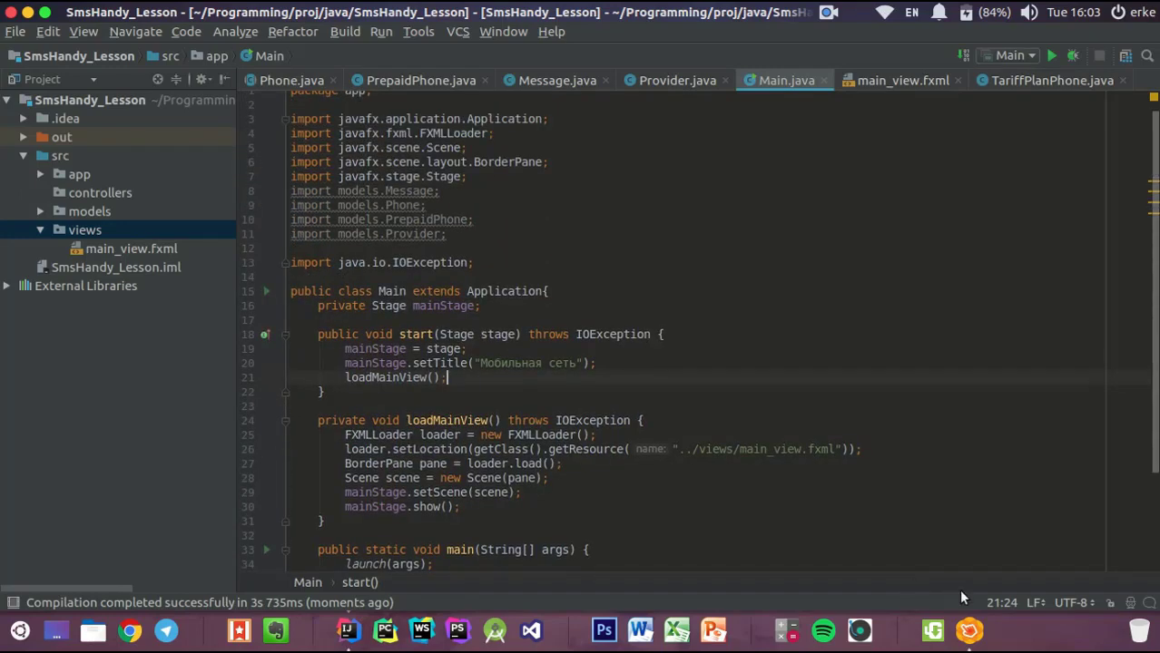
Try creating a plain file named provider_view with the Text file type in the views package, and delete it
{"action": "left_click", "coordinate": [81, 231]}
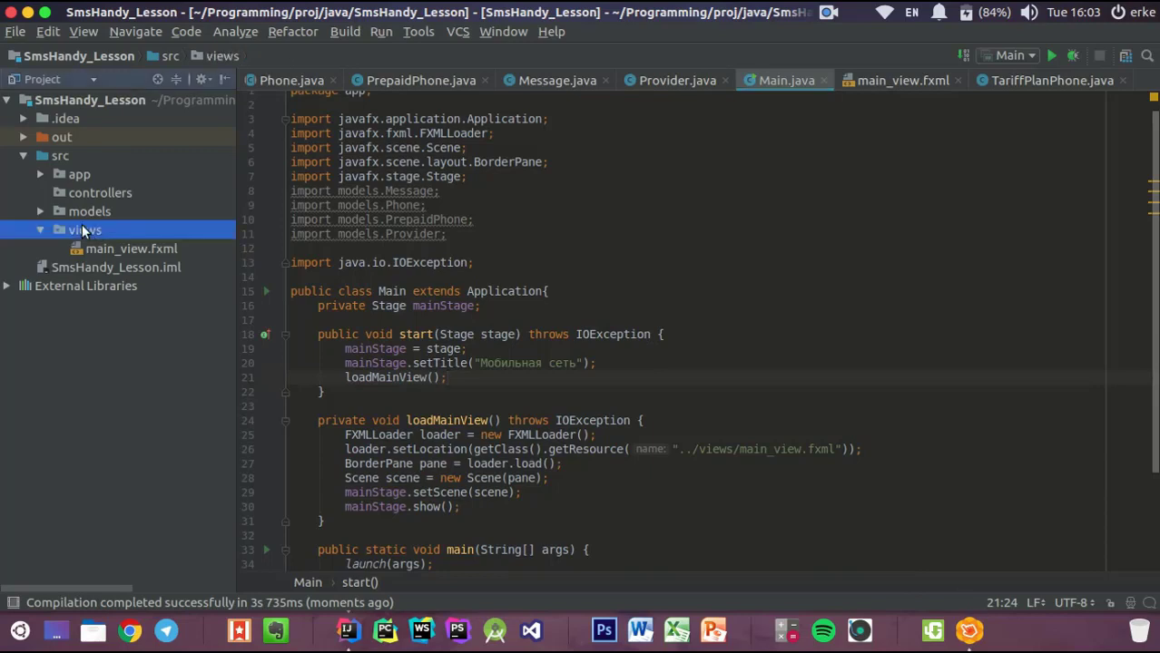
{"action": "key", "text": "alt+Return"}
{"action": "key", "text": "Down"}
{"action": "key", "text": "Down"}
{"action": "key", "text": "Down"}
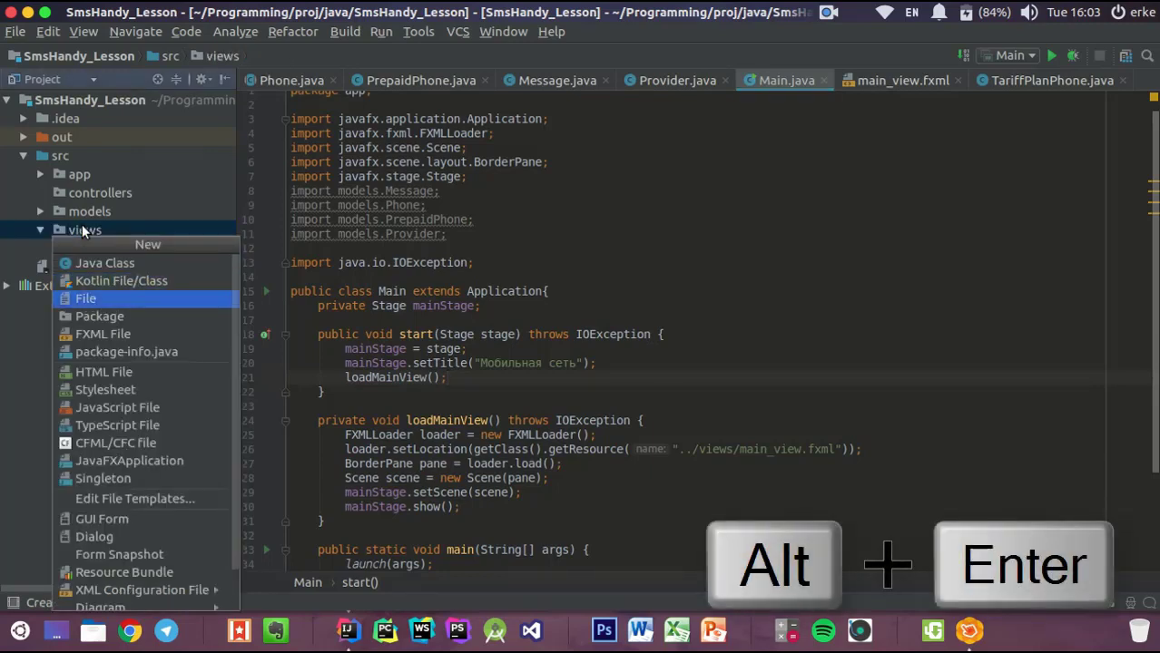
{"action": "key", "text": "Up"}
{"action": "key", "text": "Return"}
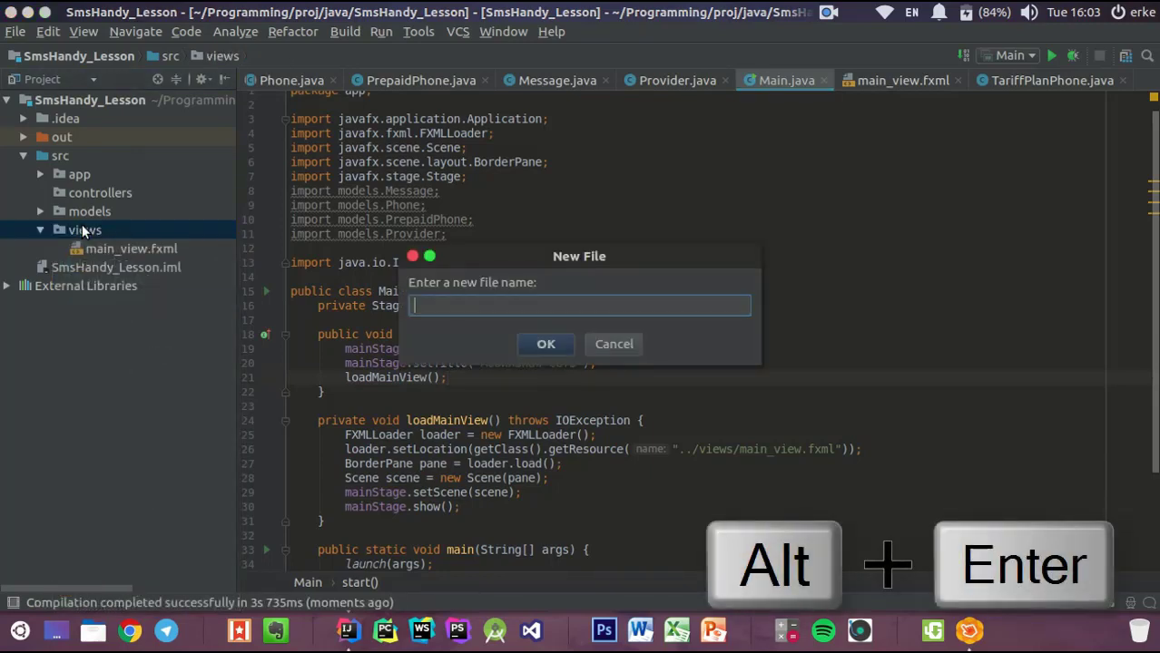
{"action": "type", "text": "provider_"}
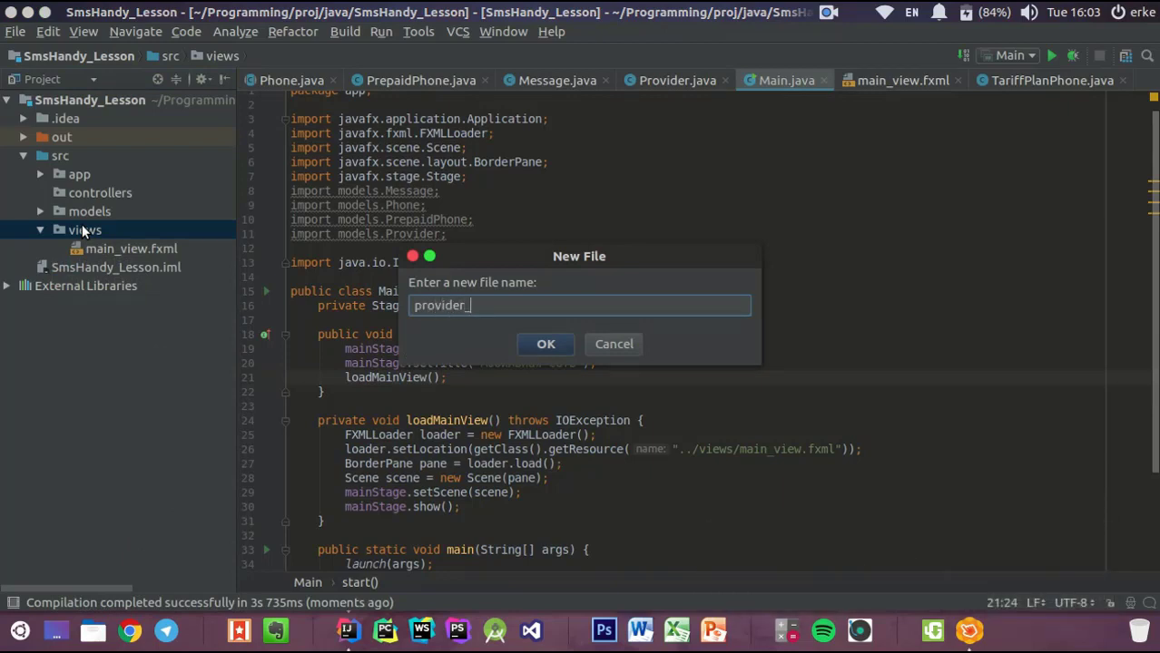
{"action": "key", "text": "BackSpace"}
{"action": "key", "text": "BackSpace"}
{"action": "key", "text": "Return"}
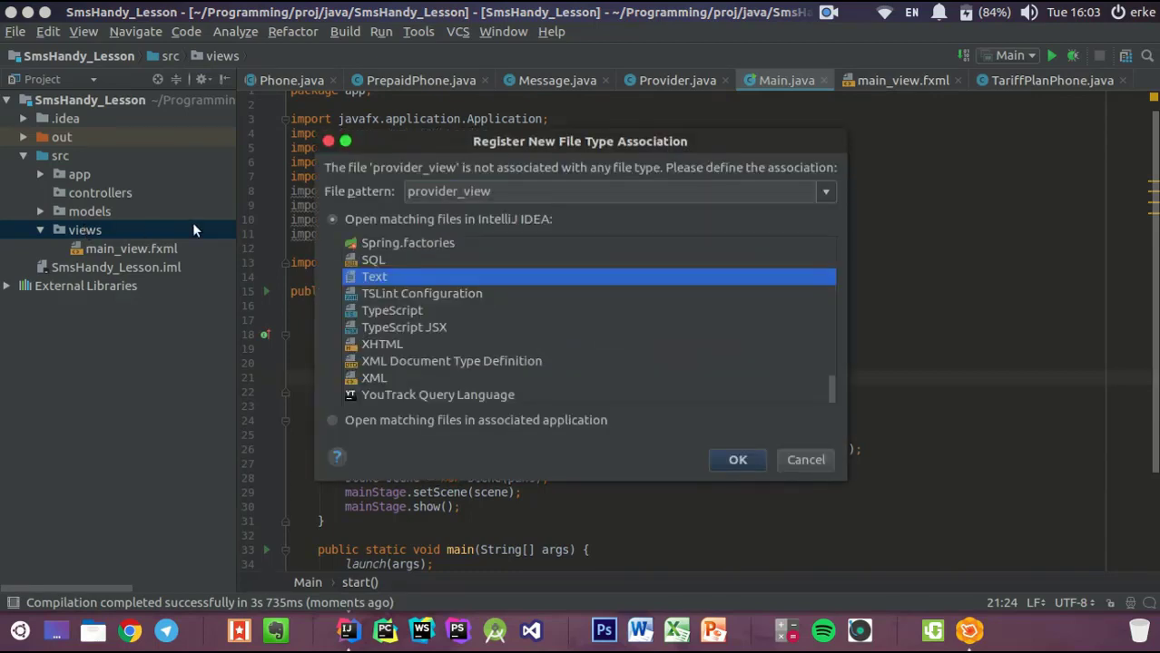
{"action": "key", "text": "Return"}
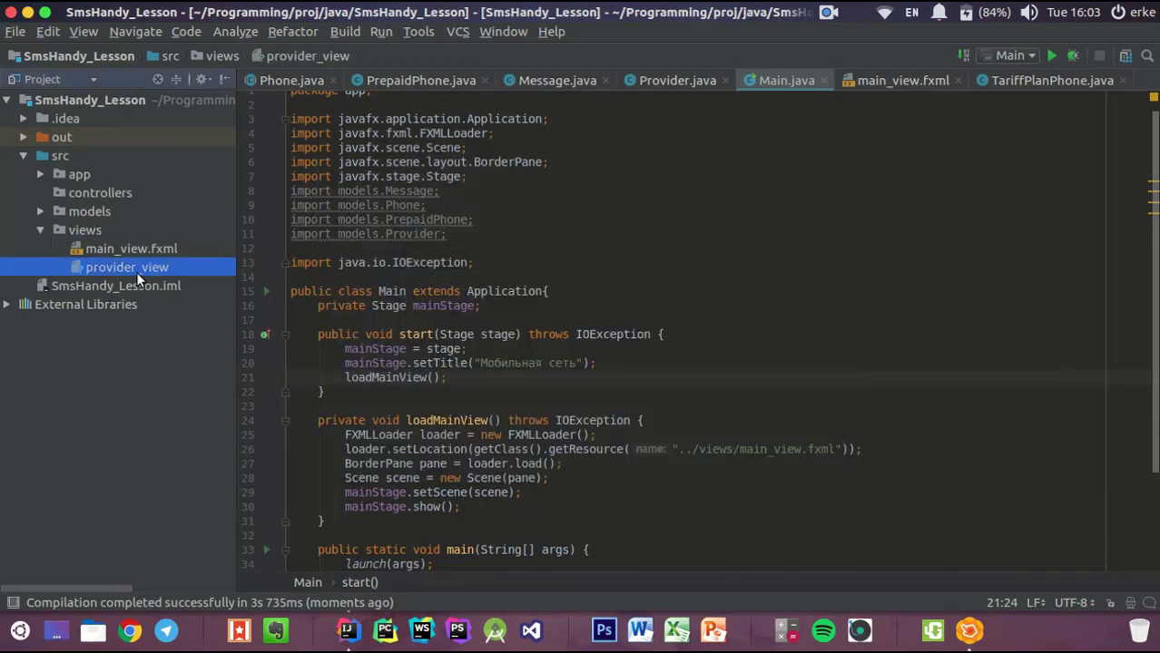
{"action": "key", "text": "Delete"}
{"action": "key", "text": "Return"}
Create an FXML file named provider_view in the views package and clear all its generated markup
{"action": "left_click", "coordinate": [82, 231]}
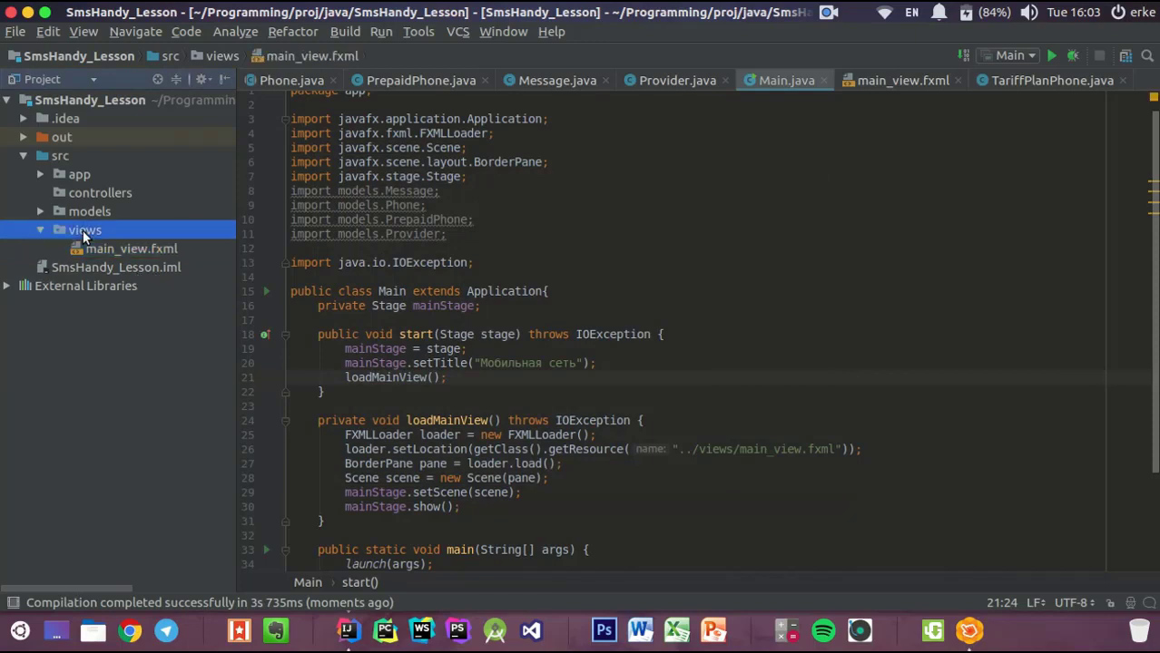
{"action": "key", "text": "alt+Insert"}
{"action": "key", "text": "Down"}
{"action": "key", "text": "Down"}
{"action": "key", "text": "Down"}
{"action": "key", "text": "Down"}
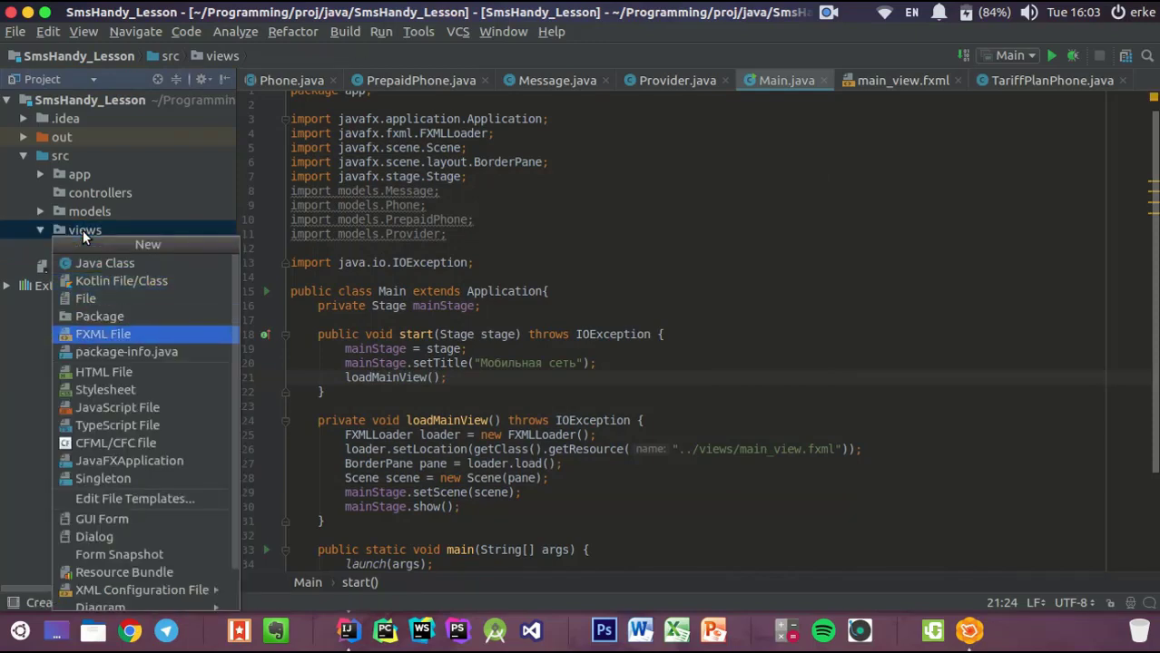
{"action": "key", "text": "Return"}
{"action": "type", "text": "pro"}
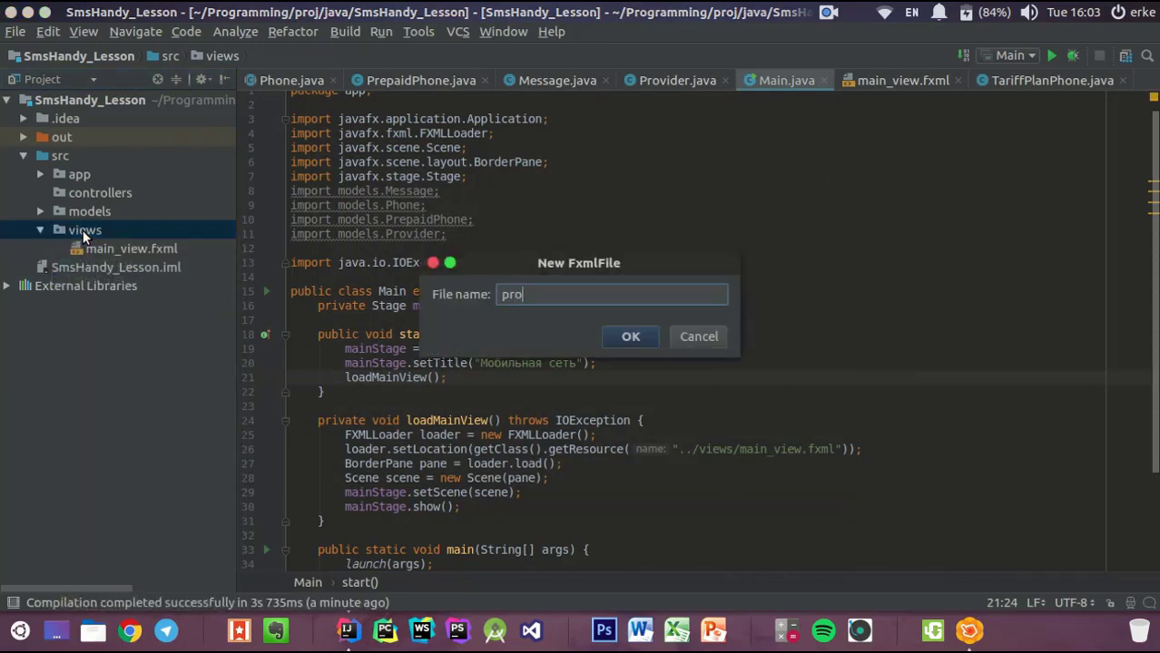
{"action": "type", "text": "vider_view"}
{"action": "key", "text": "Return"}
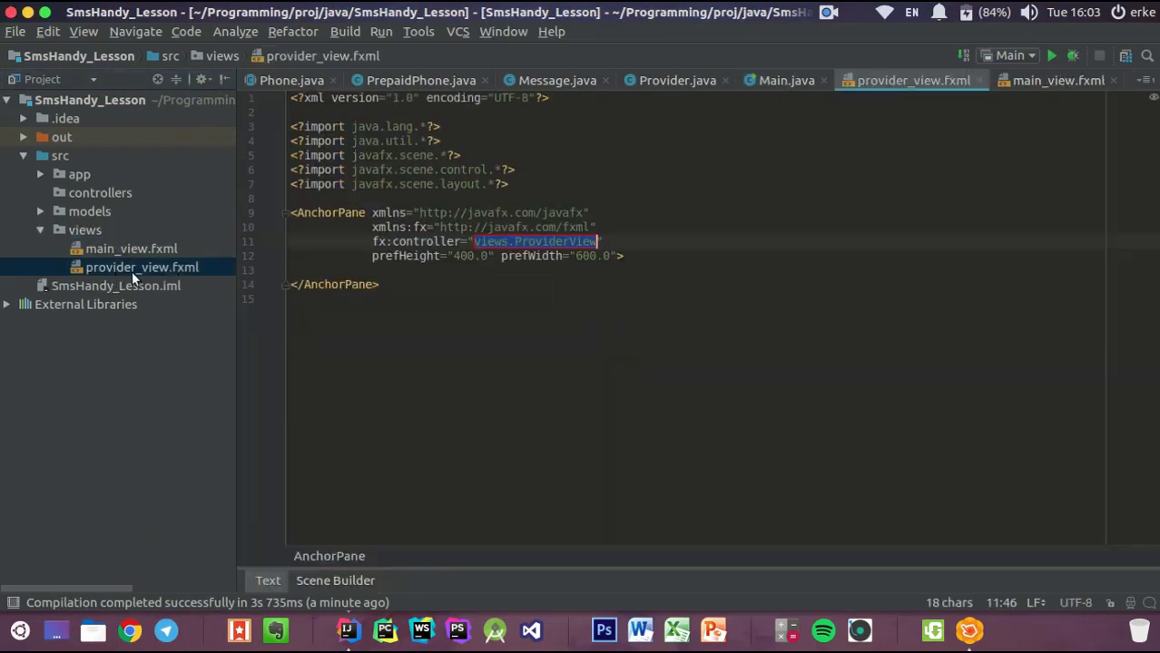
{"action": "key", "text": "ctrl+a"}
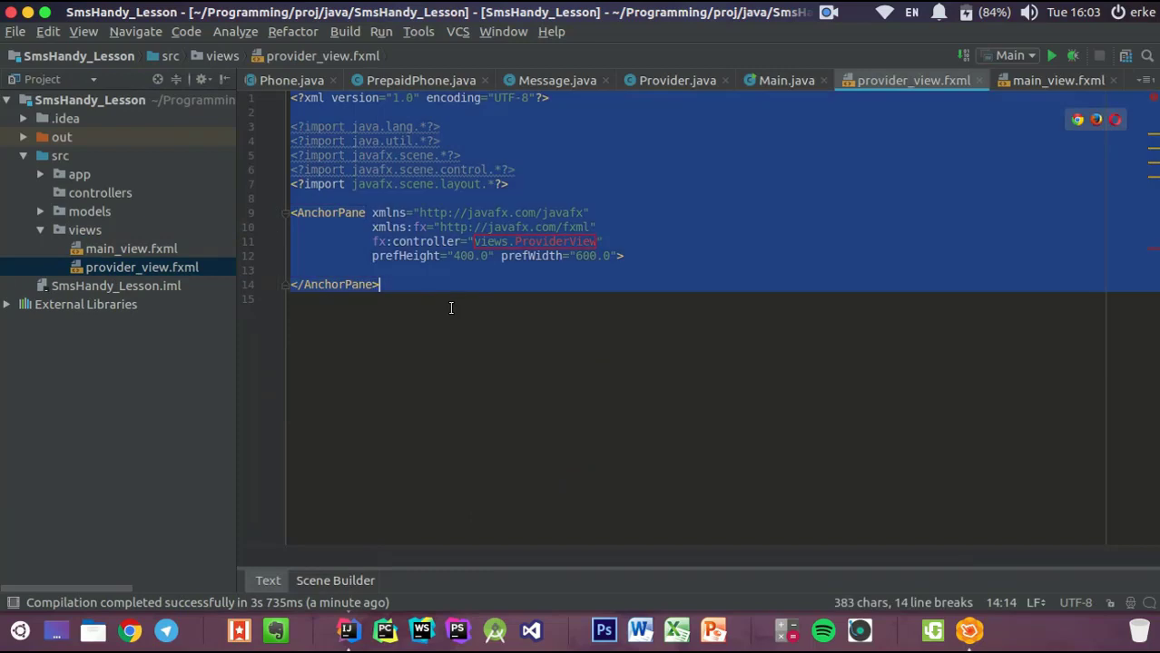
{"action": "key", "text": "BackSpace"}
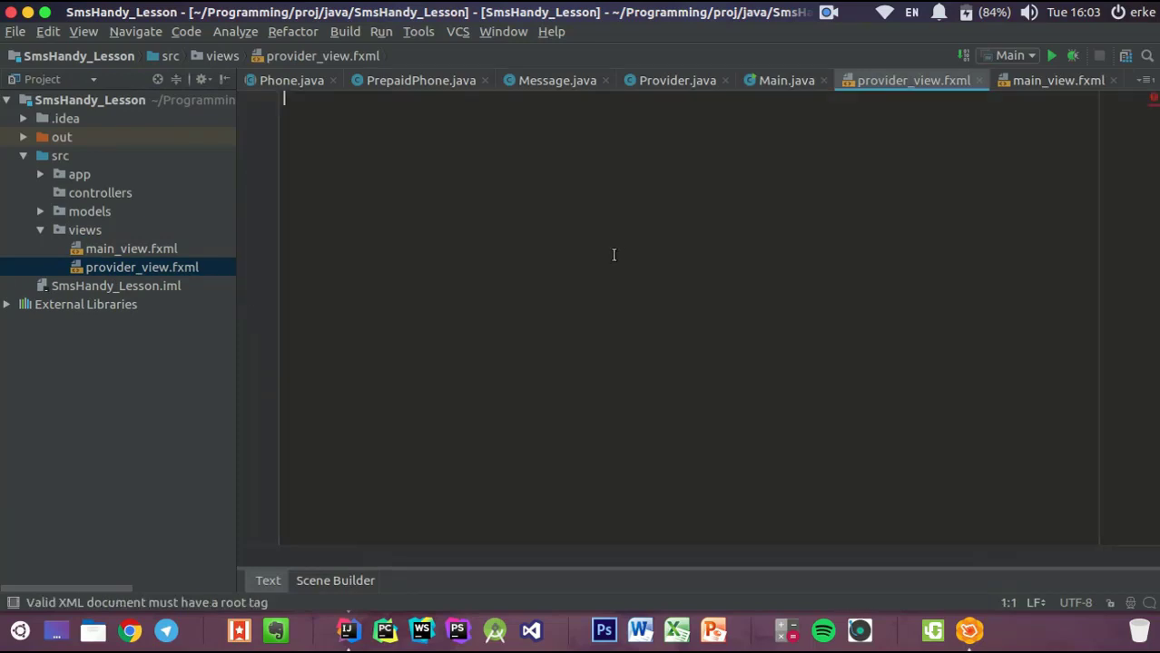
Switch to Scene Builder and open provider_view.fxml from the project's views folder
{"action": "key", "text": "alt+Tab"}
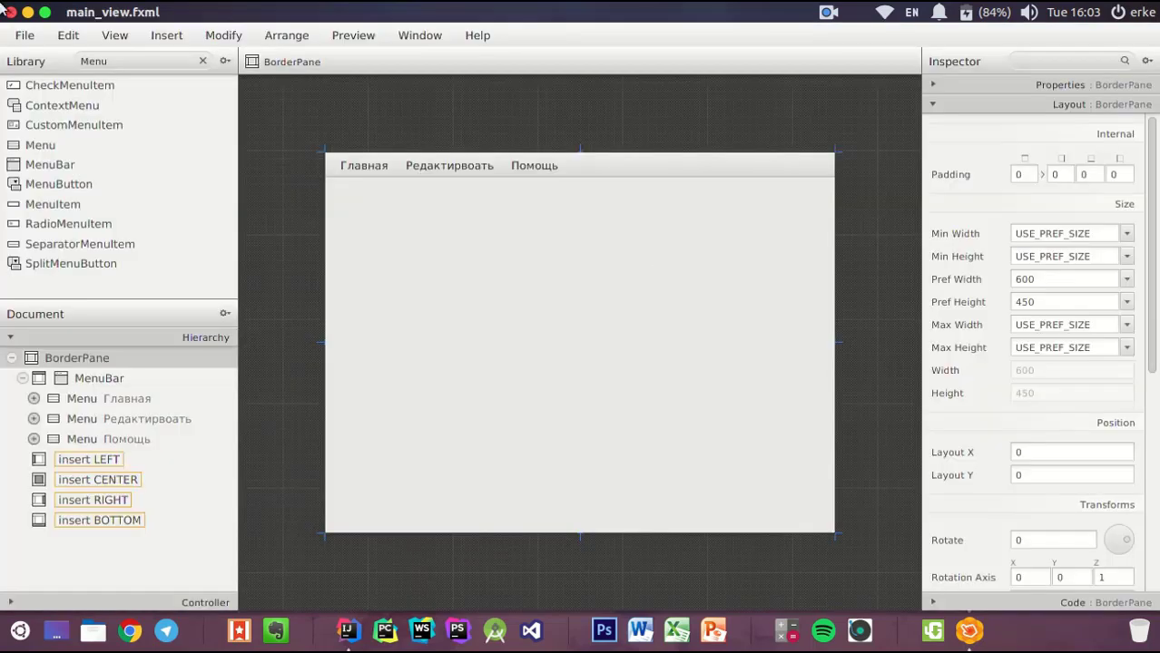
{"action": "left_click", "coordinate": [24, 35]}
{"action": "left_click", "coordinate": [62, 111]}
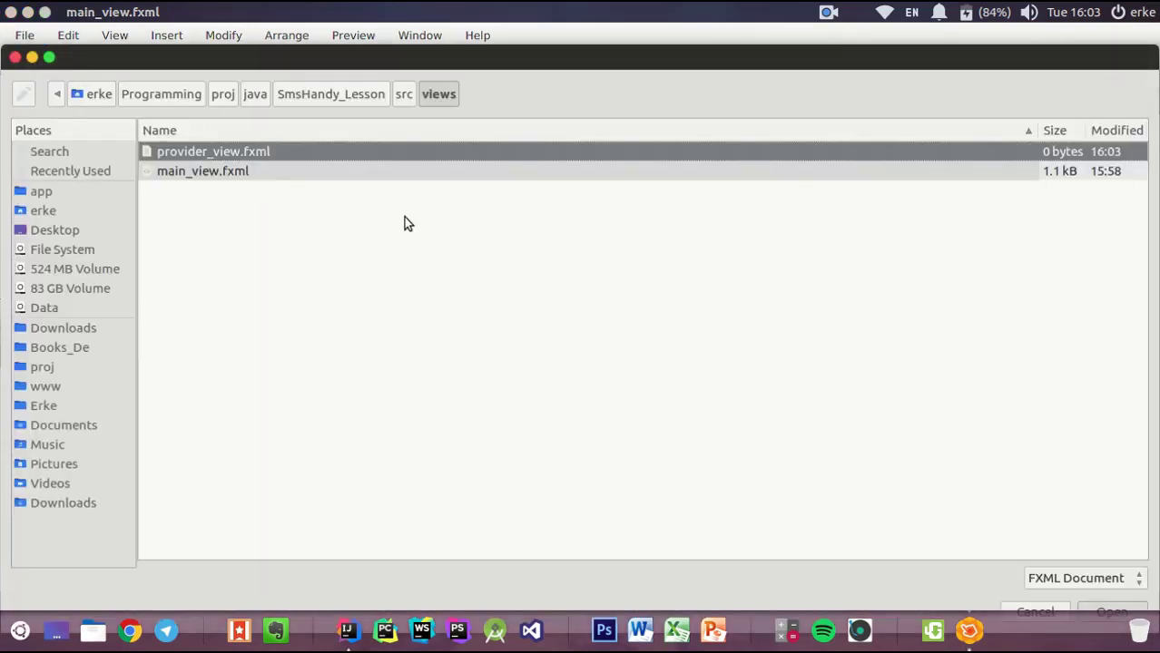
{"action": "left_click", "coordinate": [175, 156]}
{"action": "double_click", "coordinate": [175, 157]}
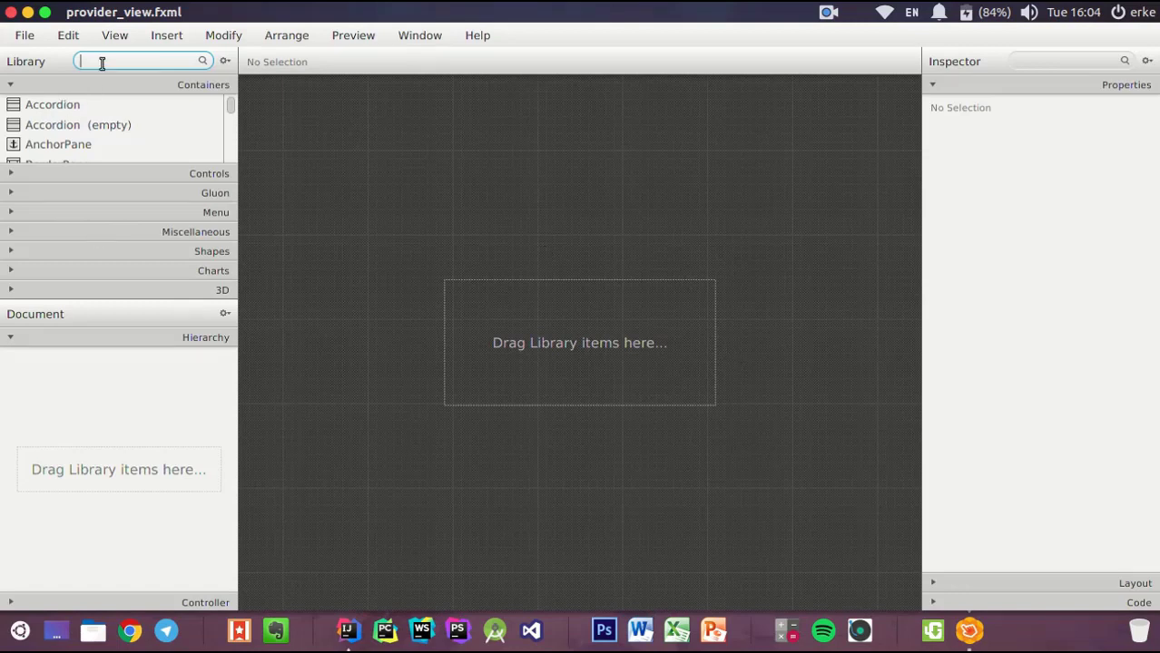
Search the library for "anch" and add an AnchorPane as the root container of provider_view.fxml
{"action": "type", "text": "acn"}
{"action": "key", "text": "BackSpace"}
{"action": "key", "text": "BackSpace"}
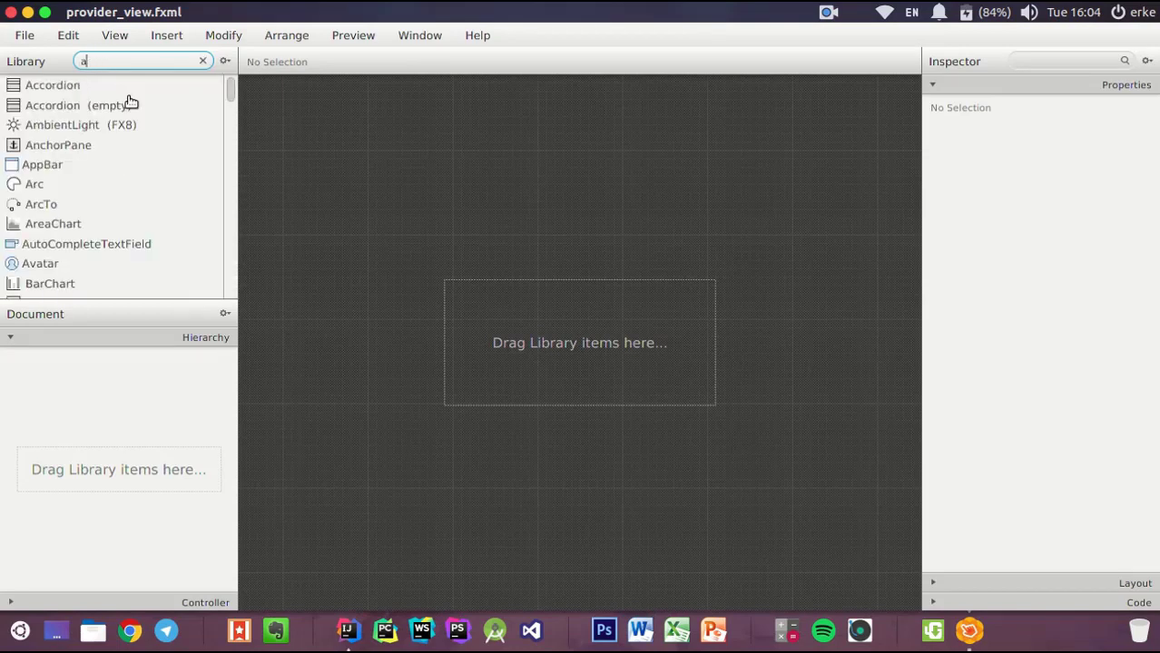
{"action": "type", "text": "m"}
{"action": "key", "text": "BackSpace"}
{"action": "type", "text": "nch"}
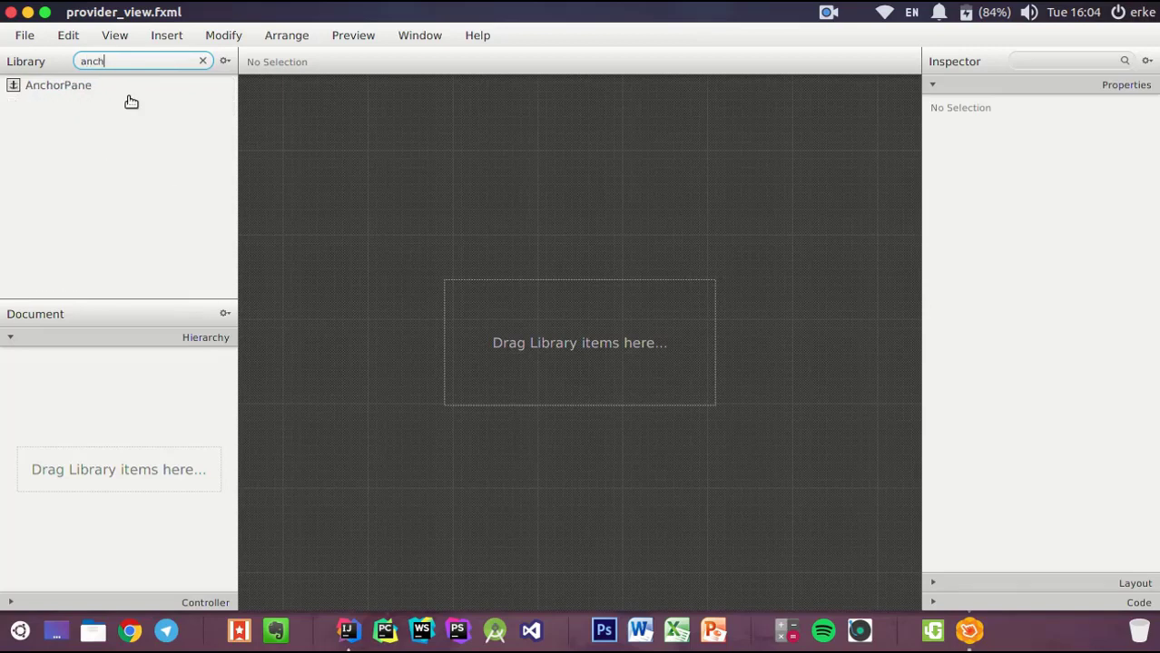
{"action": "left_click", "coordinate": [76, 90]}
{"action": "double_click", "coordinate": [76, 91]}
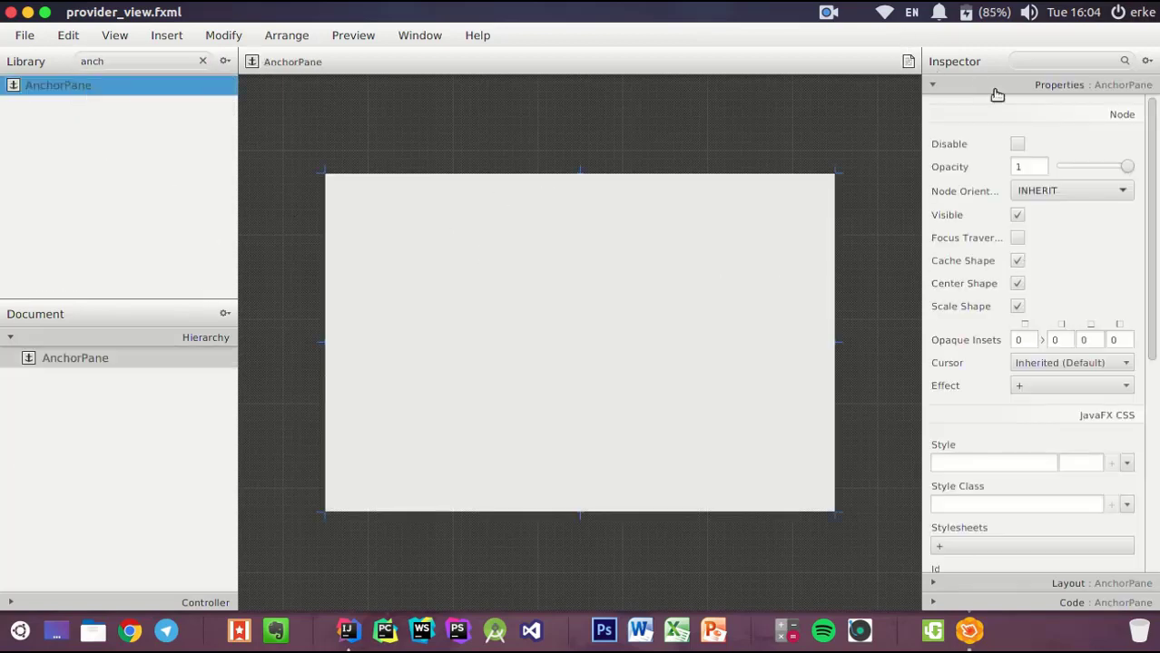
Search the library for "spl" and add a horizontal SplitPane inside the AnchorPane
{"action": "double_click", "coordinate": [109, 61]}
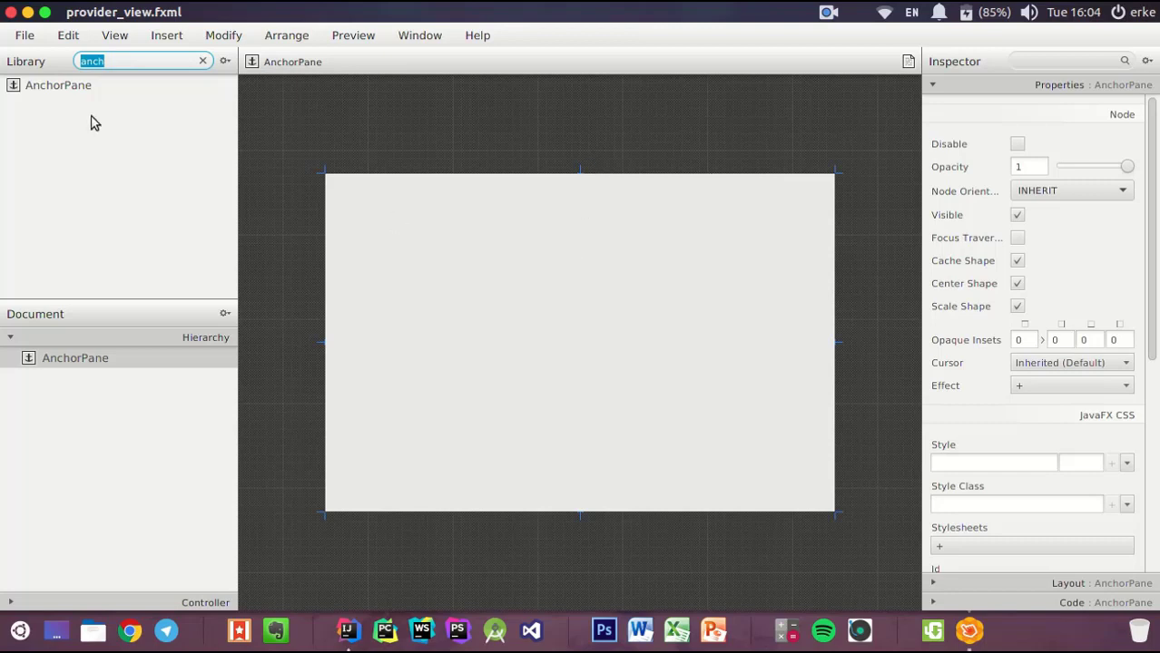
{"action": "type", "text": "spl"}
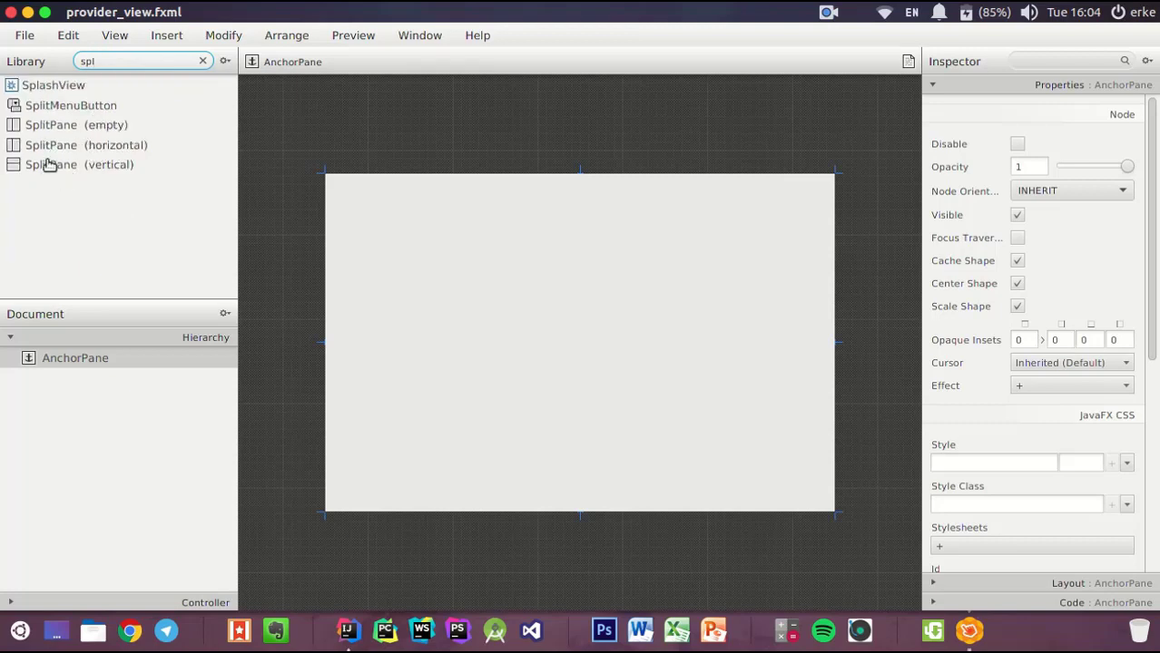
{"action": "left_click_drag", "start_coordinate": [38, 147], "coordinate": [78, 347]}
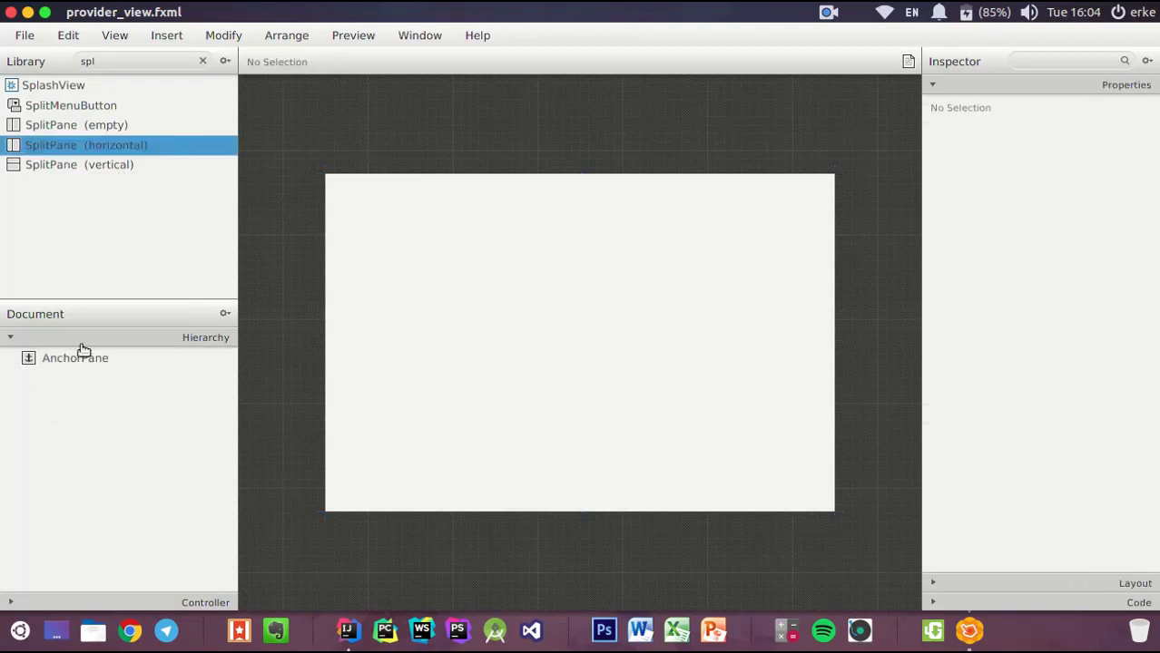
{"action": "double_click", "coordinate": [50, 151]}
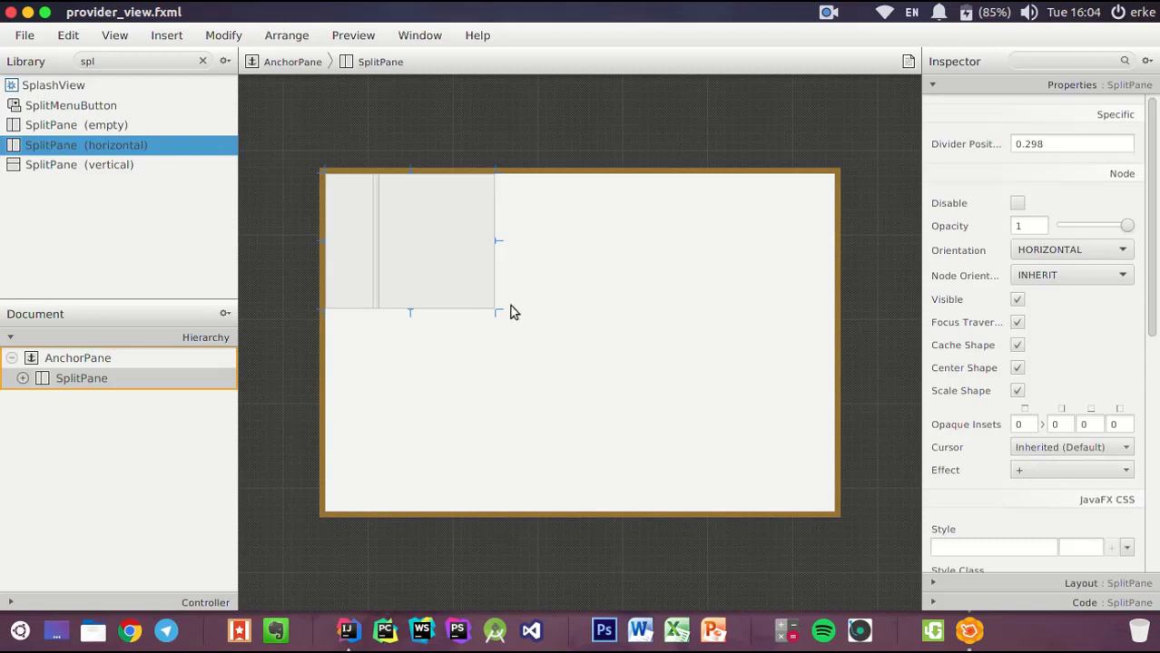
Set the SplitPane's preferred width and preferred height to USE_COMPUTED_SIZE
{"action": "left_click_drag", "start_coordinate": [490, 309], "coordinate": [542, 334]}
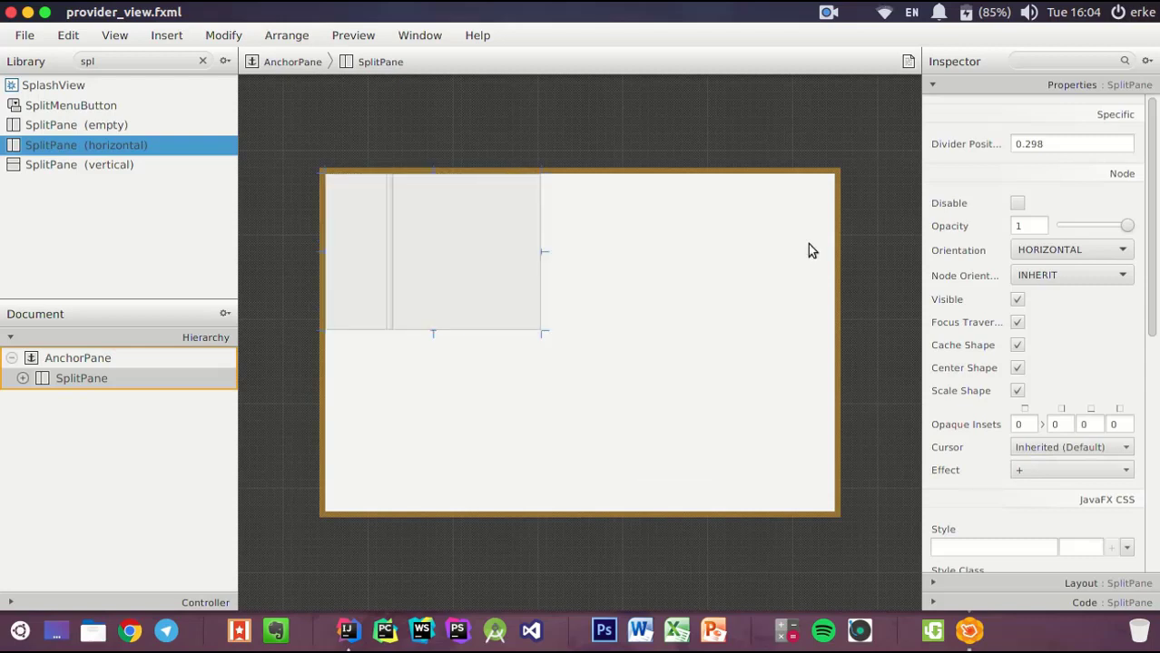
{"action": "left_click", "coordinate": [962, 84]}
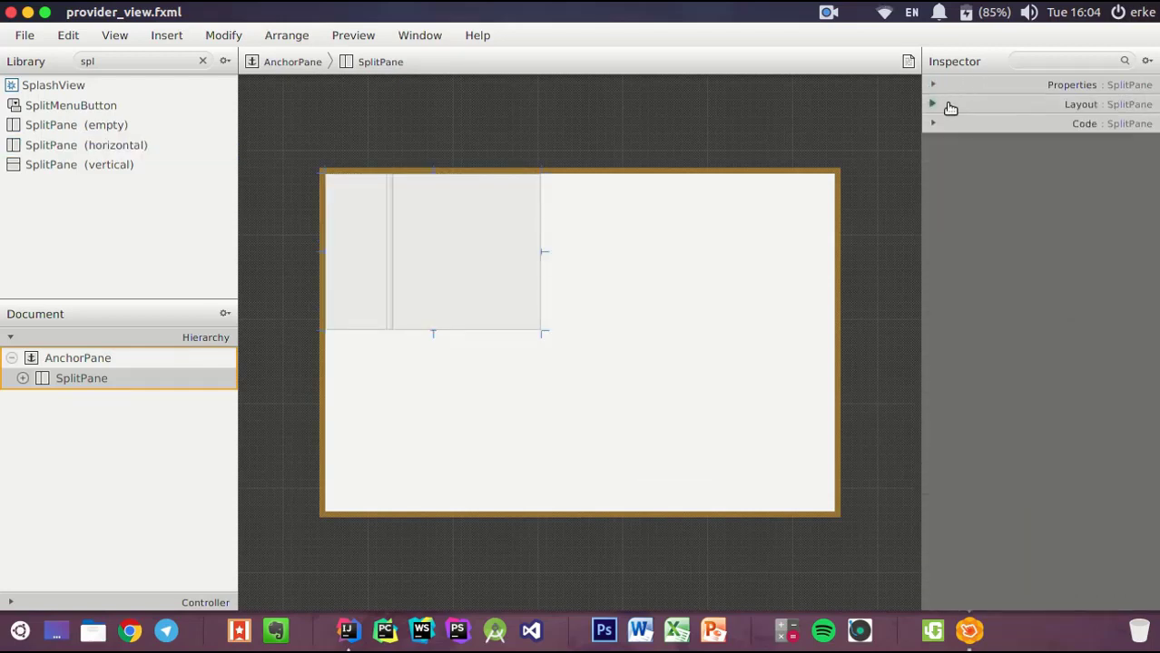
{"action": "left_click", "coordinate": [948, 105]}
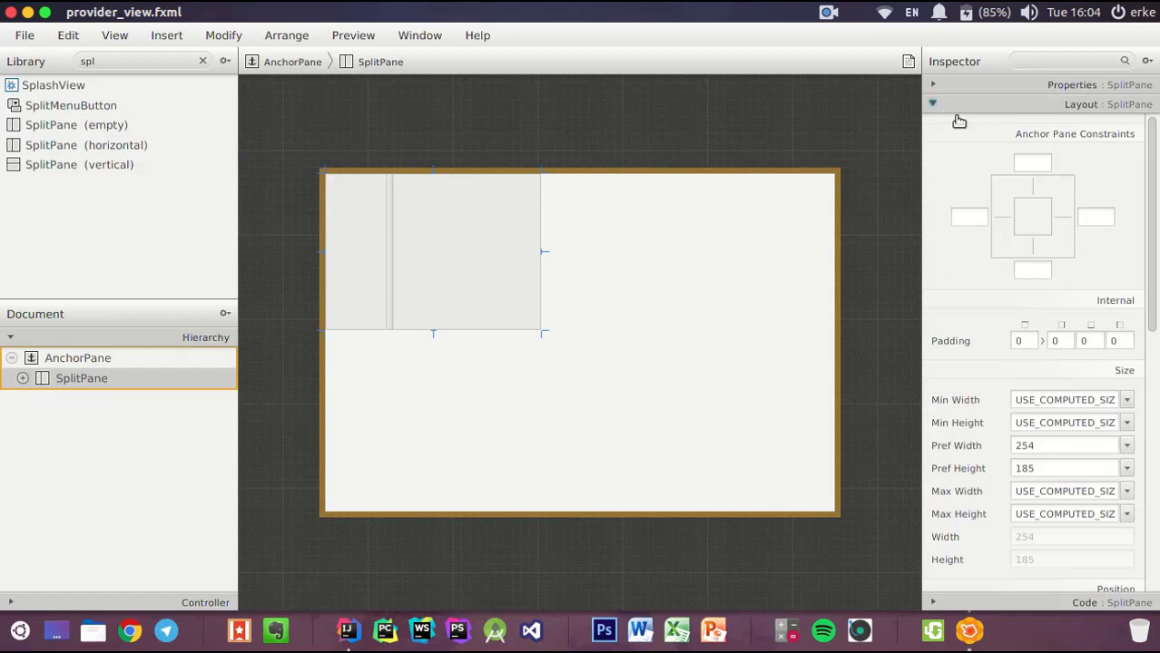
{"action": "left_click", "coordinate": [1125, 445]}
{"action": "left_click", "coordinate": [1106, 470]}
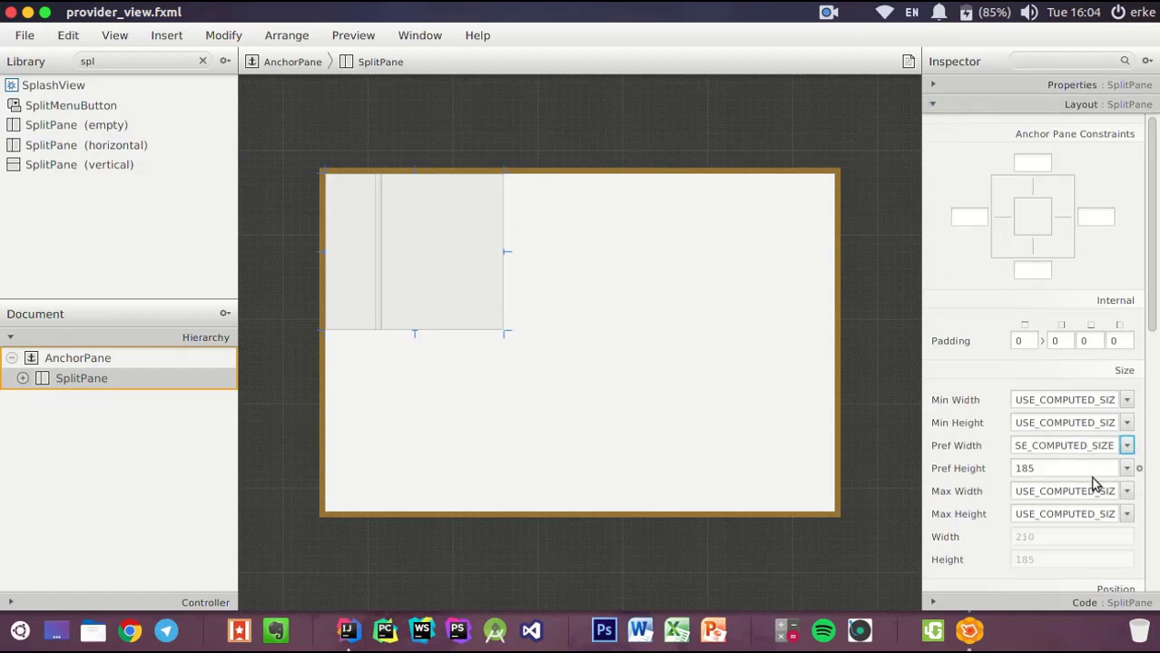
{"action": "left_click", "coordinate": [1125, 468]}
{"action": "left_click", "coordinate": [1112, 493]}
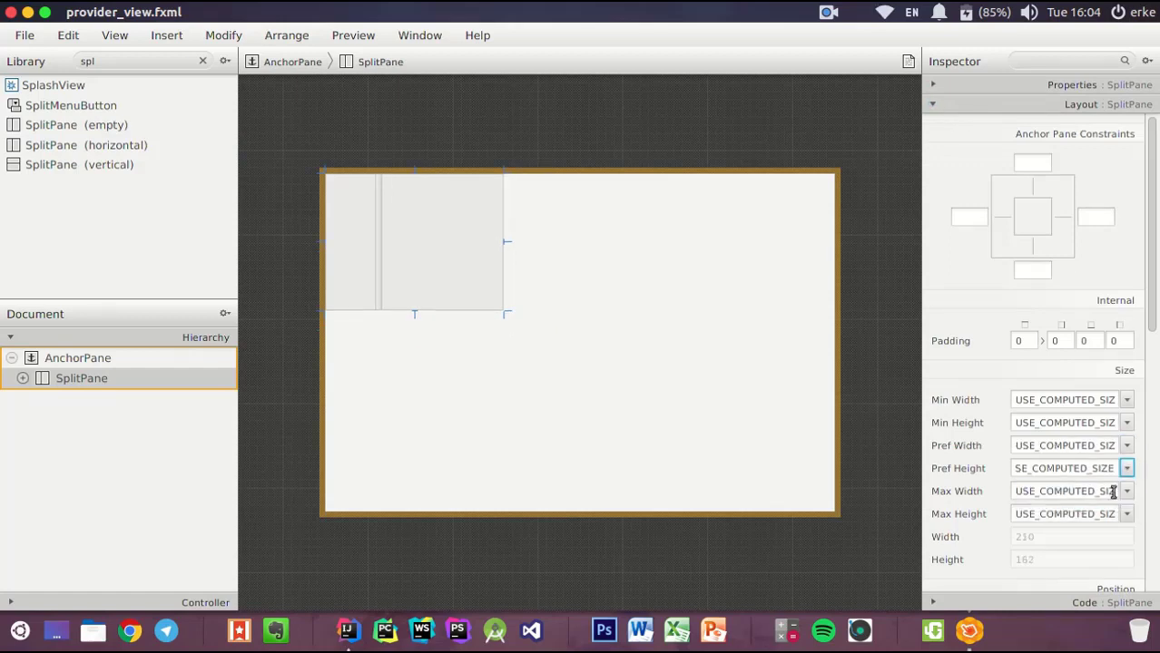
{"action": "left_click", "coordinate": [974, 376]}
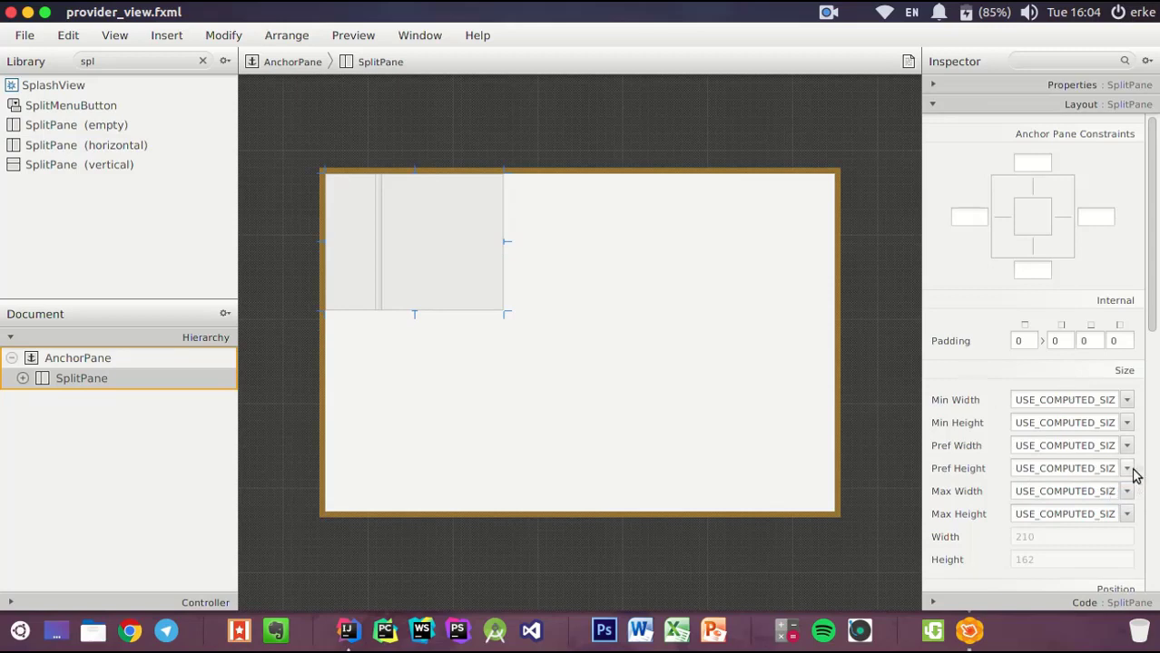
Enlarge the SplitPane to 600 by 400 so it fills the AnchorPane, and shift its divider close to the middle
{"action": "left_click", "coordinate": [1126, 445]}
{"action": "left_click", "coordinate": [1126, 446]}
{"action": "left_click_drag", "start_coordinate": [501, 312], "coordinate": [833, 510]}
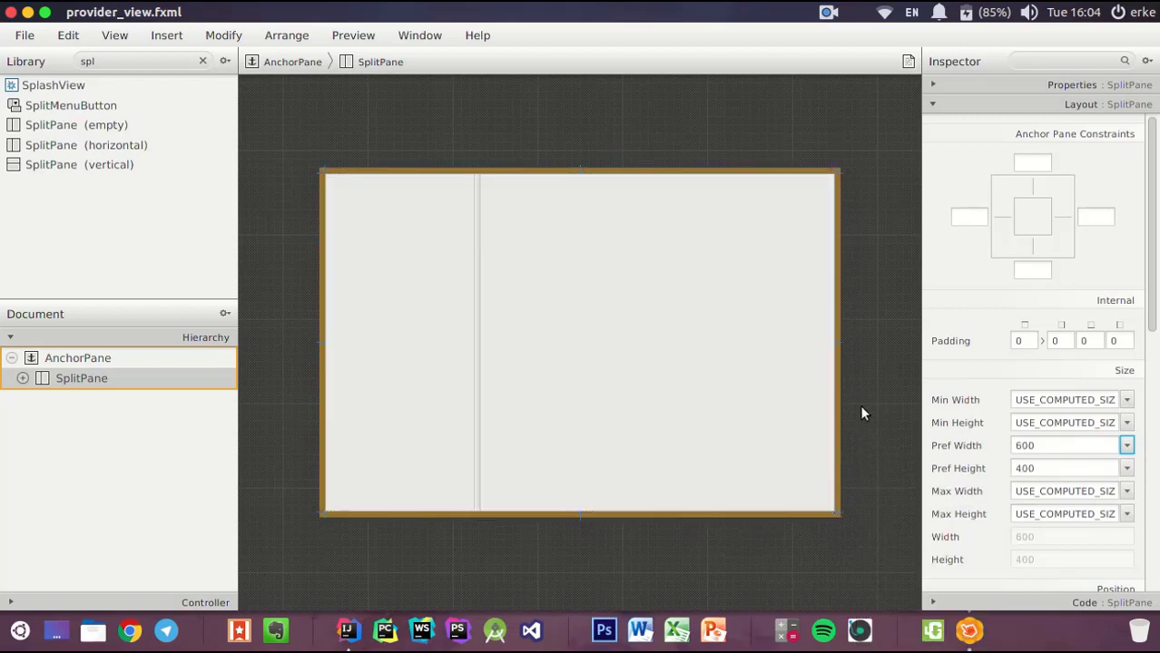
{"action": "left_click_drag", "start_coordinate": [476, 237], "coordinate": [562, 248]}
Search the library for "table", expand the SplitPane in the hierarchy and add a TableView to the root AnchorPane
{"action": "double_click", "coordinate": [110, 57]}
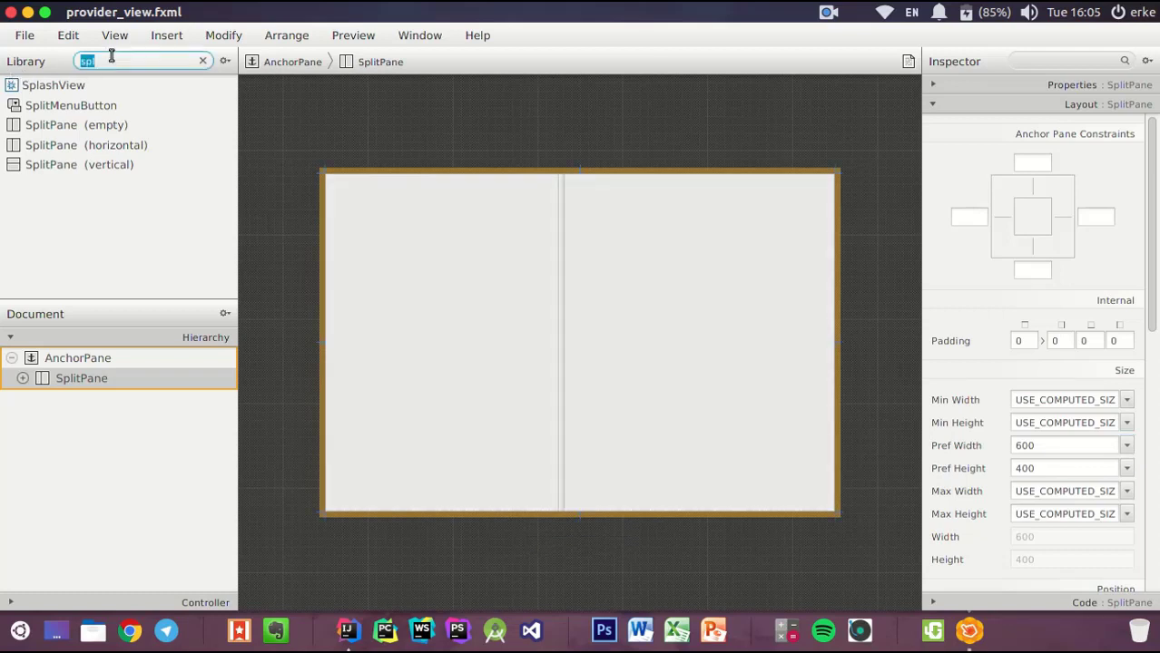
{"action": "type", "text": "table"}
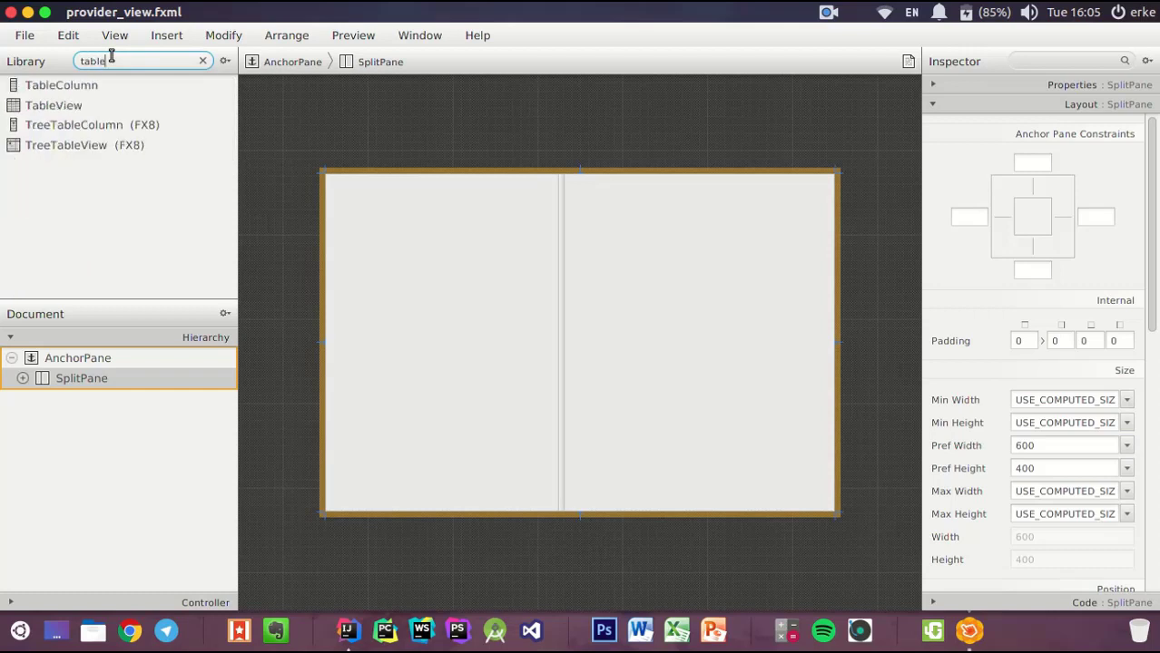
{"action": "left_click", "coordinate": [54, 107]}
{"action": "left_click_drag", "start_coordinate": [54, 107], "coordinate": [23, 380]}
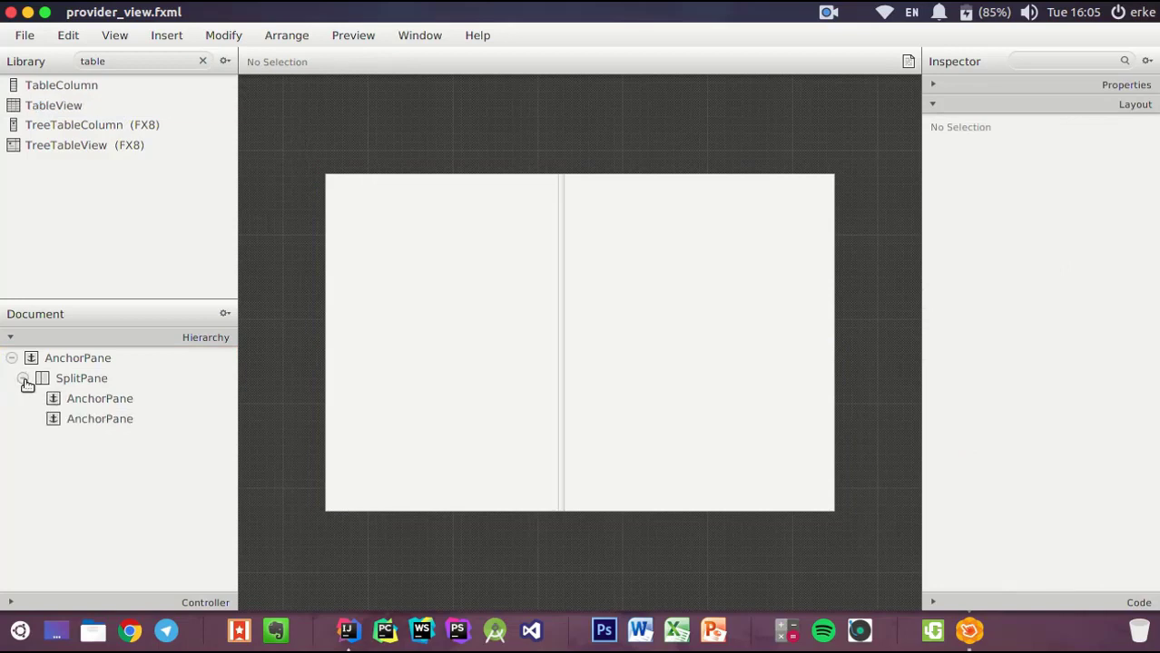
{"action": "left_click", "coordinate": [80, 379]}
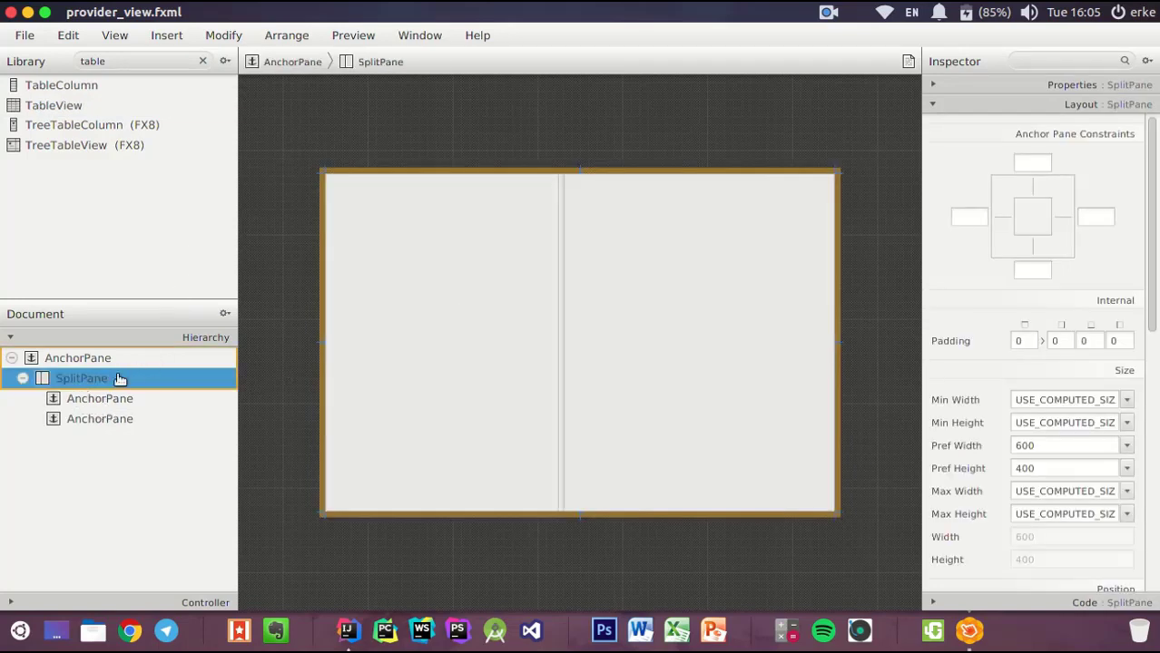
{"action": "left_click", "coordinate": [94, 403]}
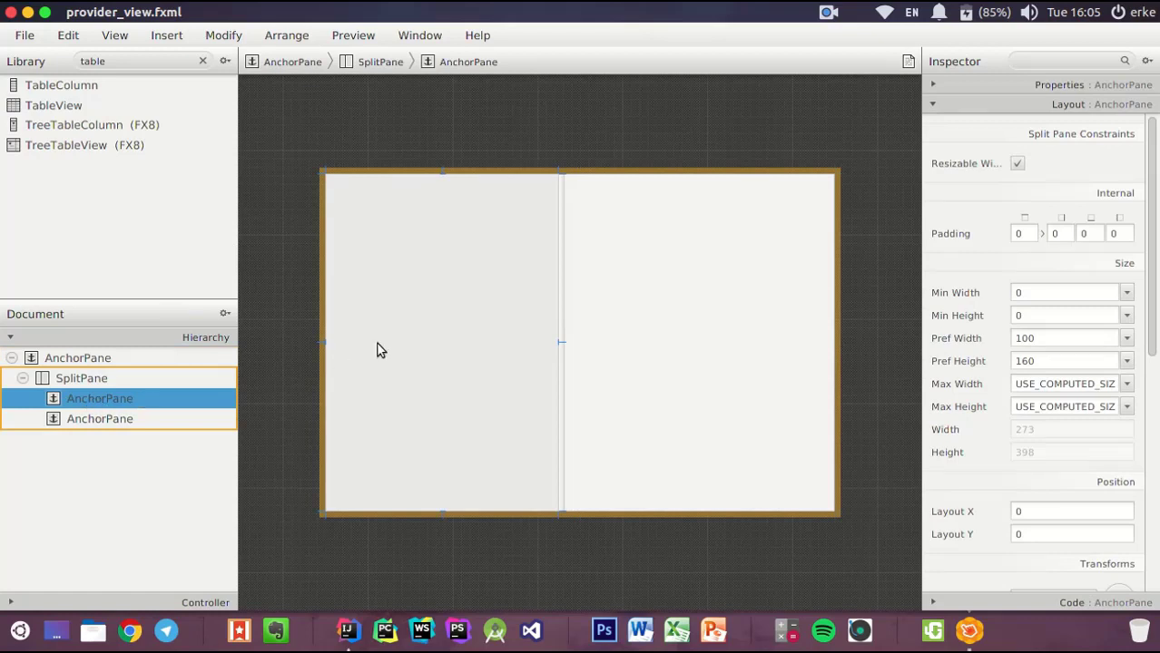
{"action": "left_click", "coordinate": [112, 423]}
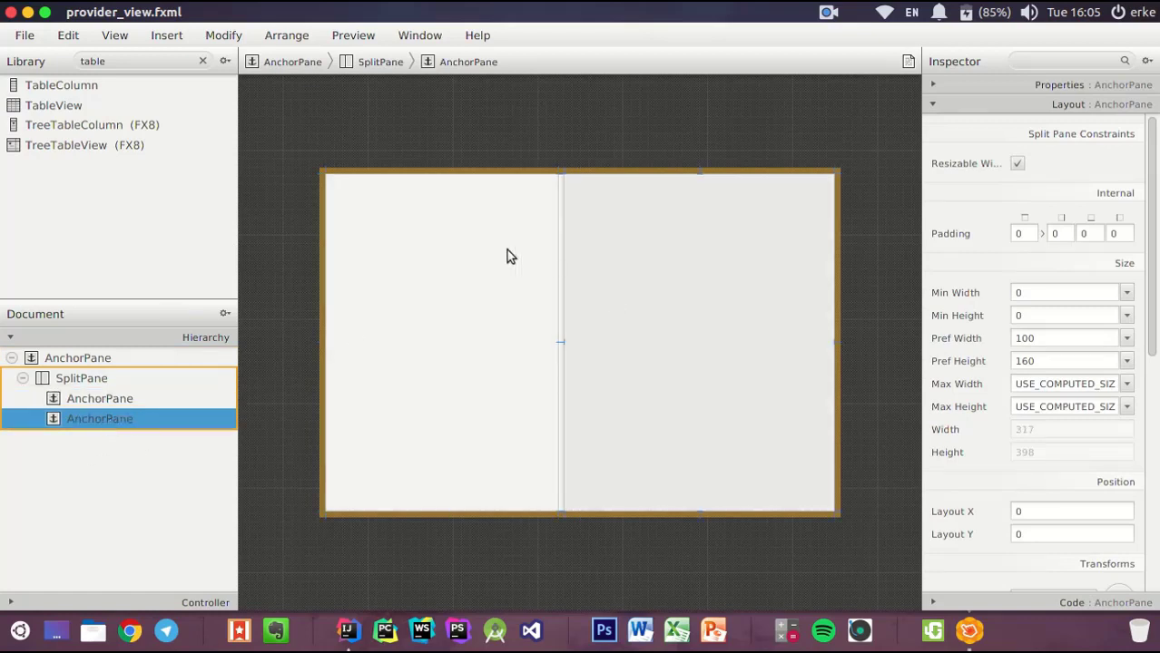
{"action": "left_click", "coordinate": [98, 397]}
{"action": "left_click_drag", "start_coordinate": [52, 100], "coordinate": [102, 131]}
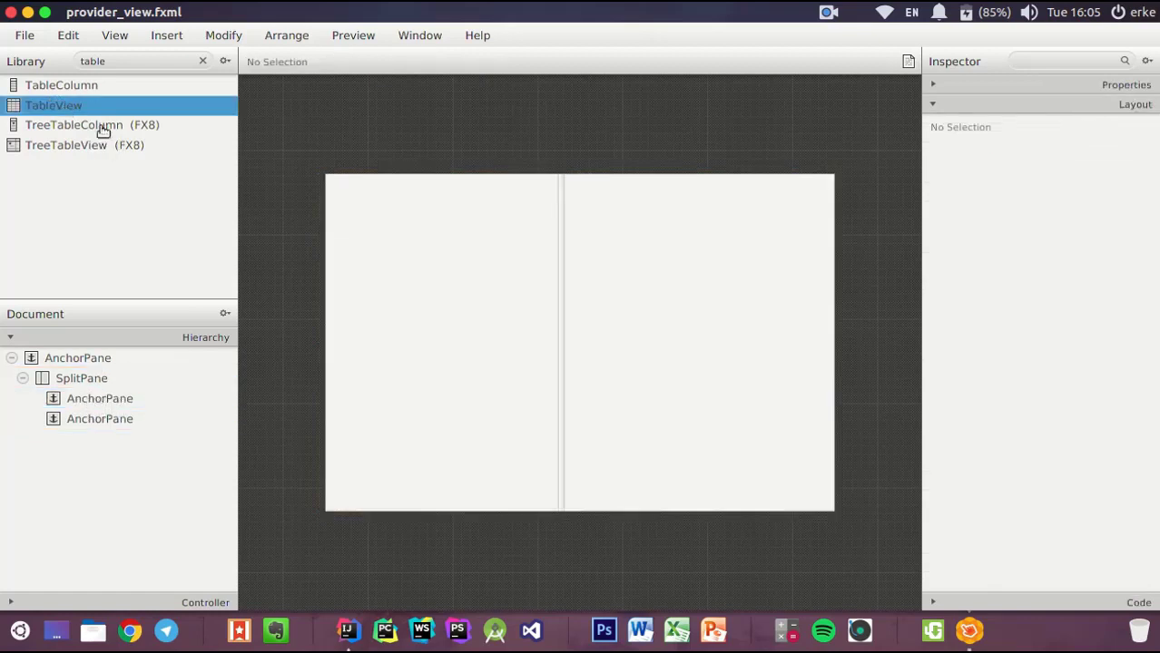
{"action": "double_click", "coordinate": [50, 107]}
Cut the TableView from the root AnchorPane and paste it into the SplitPane's first AnchorPane
{"action": "left_click", "coordinate": [77, 442]}
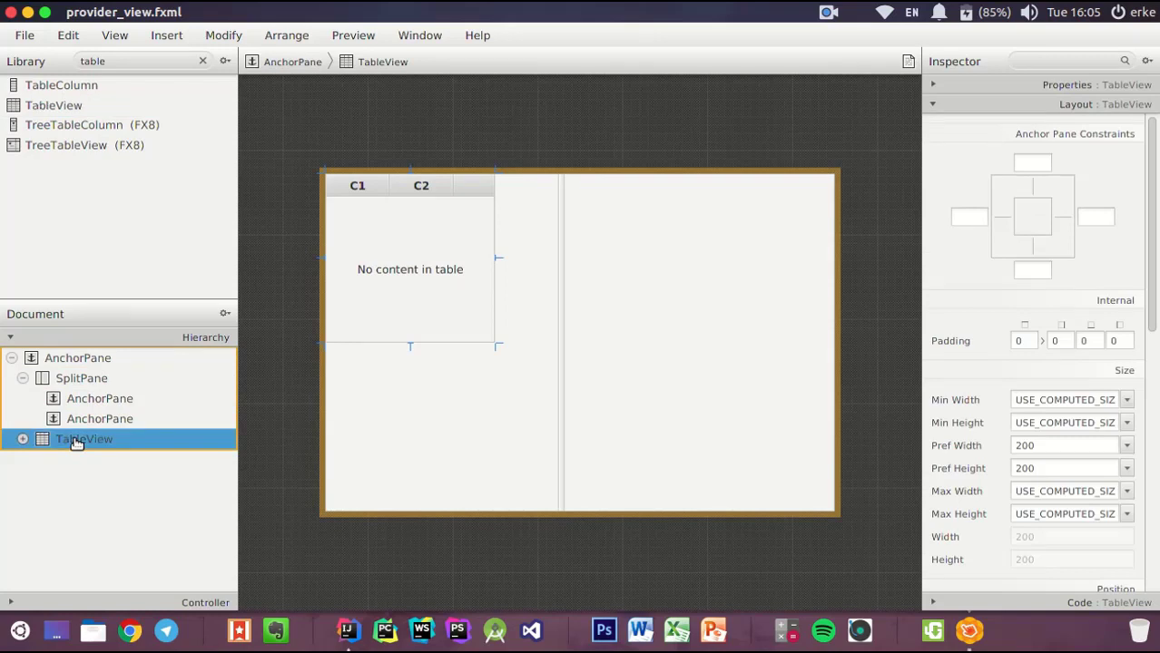
{"action": "right_click", "coordinate": [77, 442]}
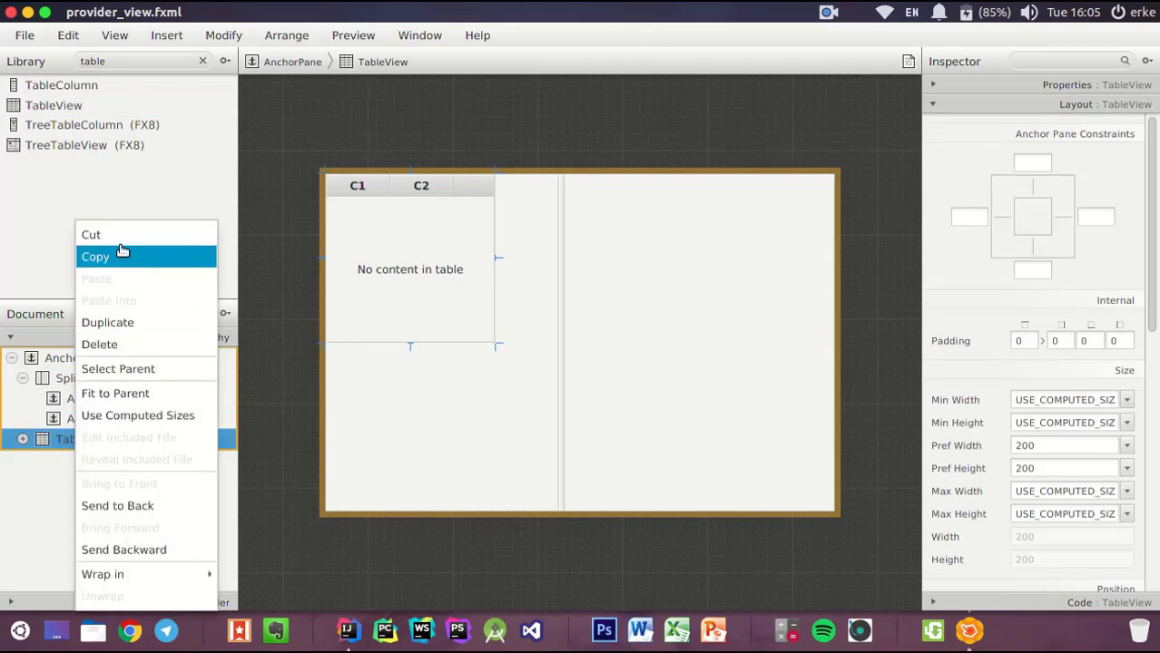
{"action": "left_click", "coordinate": [41, 483]}
{"action": "left_click", "coordinate": [86, 439]}
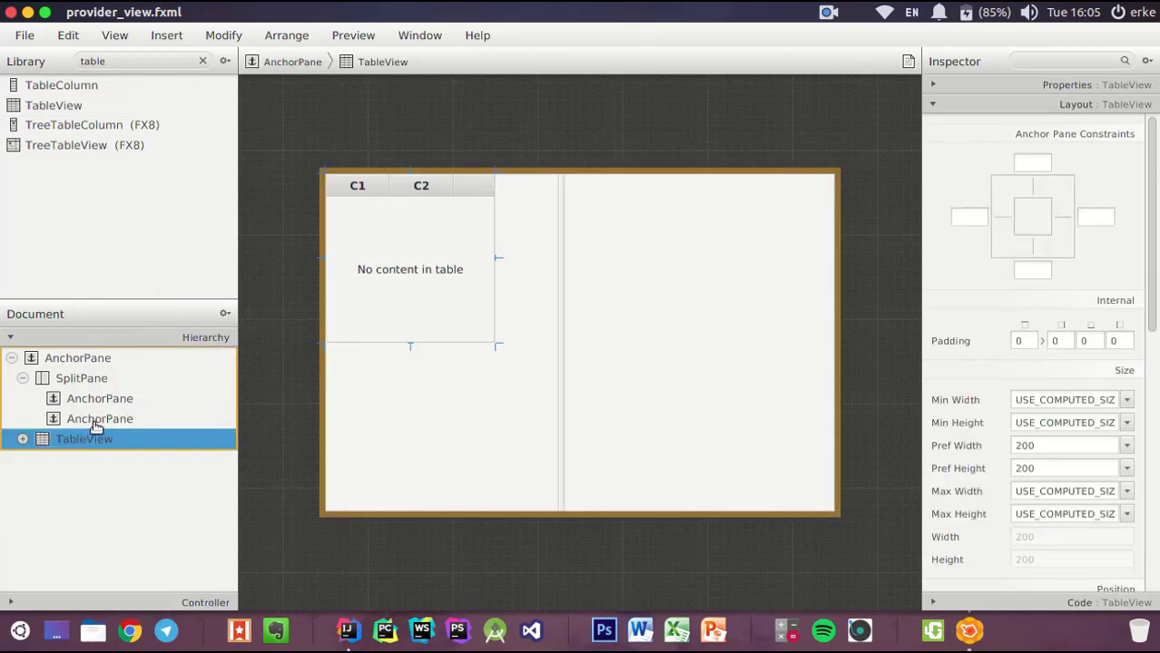
{"action": "left_click", "coordinate": [102, 400]}
{"action": "left_click", "coordinate": [80, 442]}
{"action": "right_click", "coordinate": [78, 444]}
{"action": "left_click", "coordinate": [106, 237]}
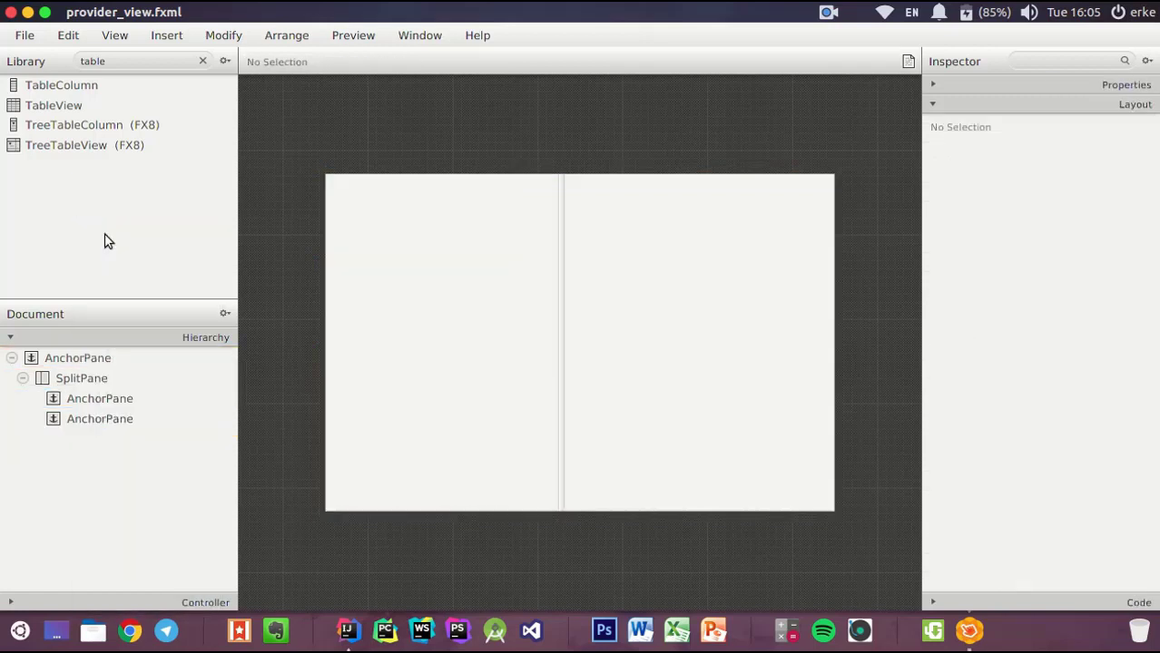
{"action": "left_click", "coordinate": [93, 405]}
{"action": "right_click", "coordinate": [92, 407]}
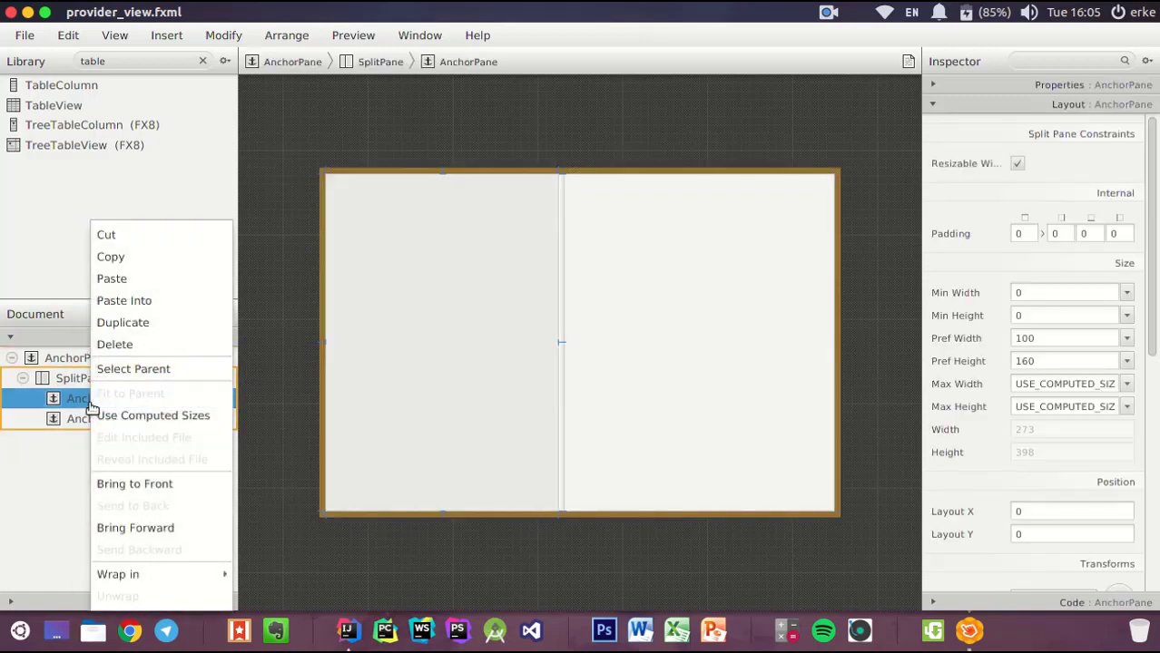
{"action": "left_click", "coordinate": [133, 305]}
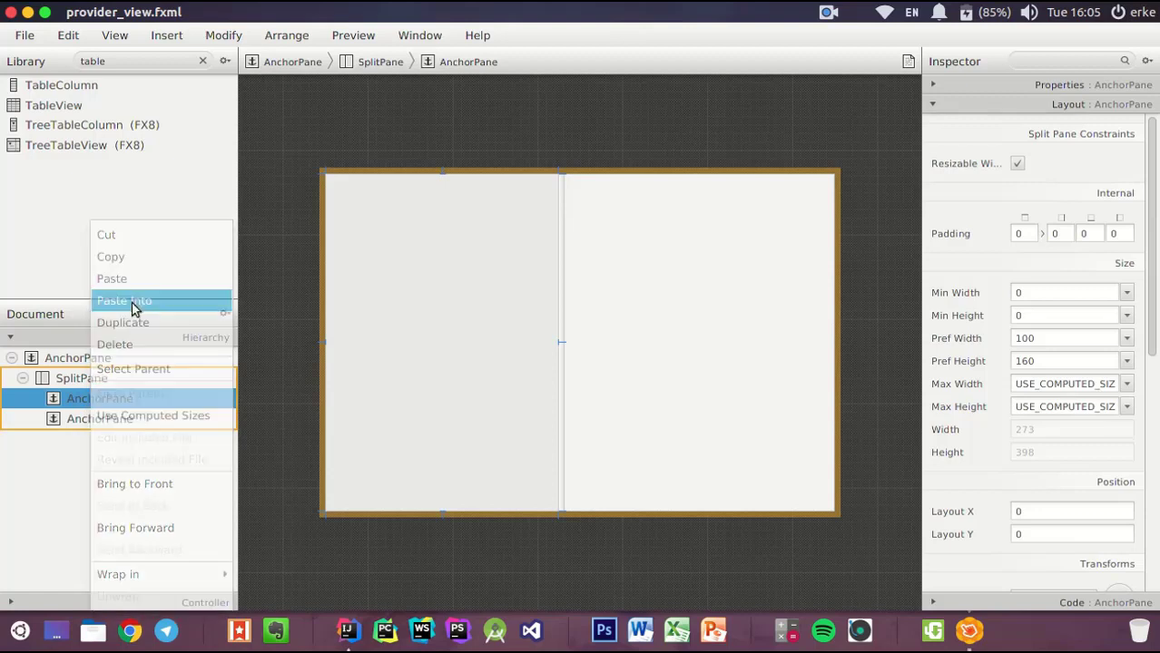
{"action": "left_click", "coordinate": [83, 405]}
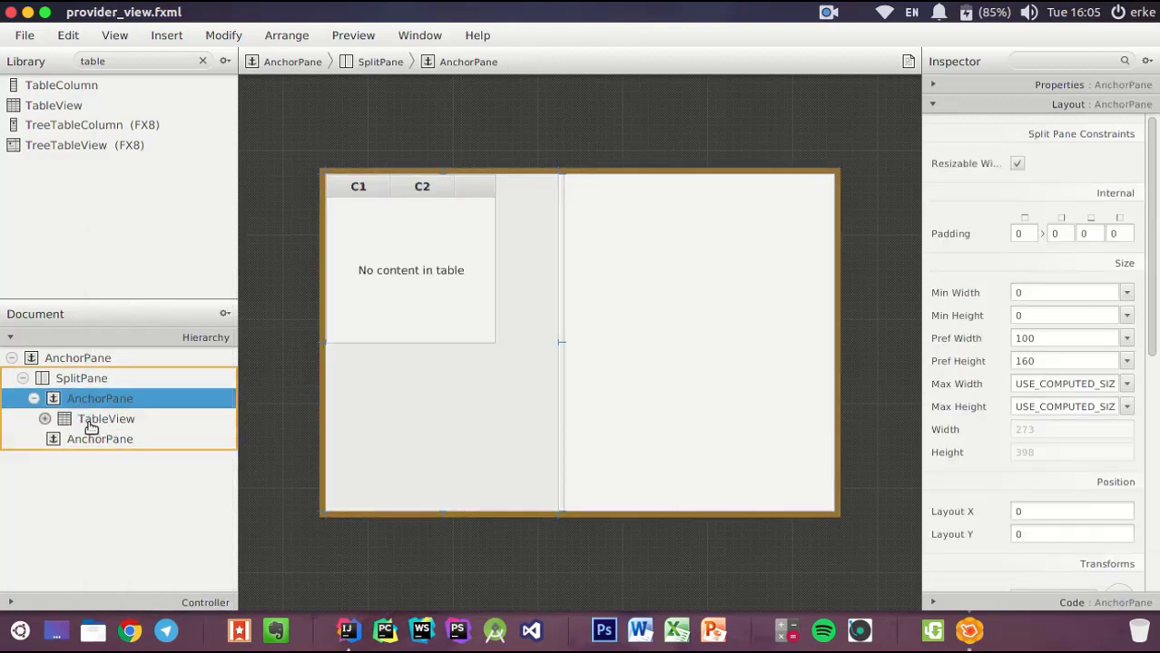
Set the TableView's preferred width and height to USE_COMPUTED_SIZE, and widen it to 273 to fill the SplitPane's first pane
{"action": "left_click", "coordinate": [492, 245]}
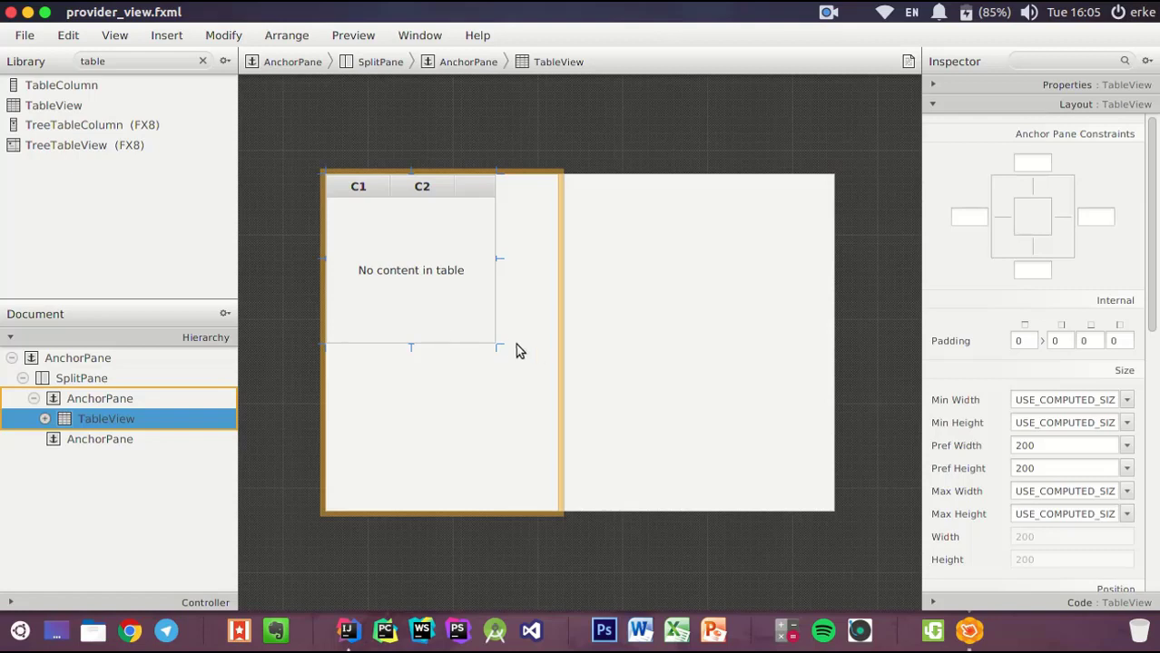
{"action": "left_click", "coordinate": [1126, 445]}
{"action": "left_click", "coordinate": [1112, 469]}
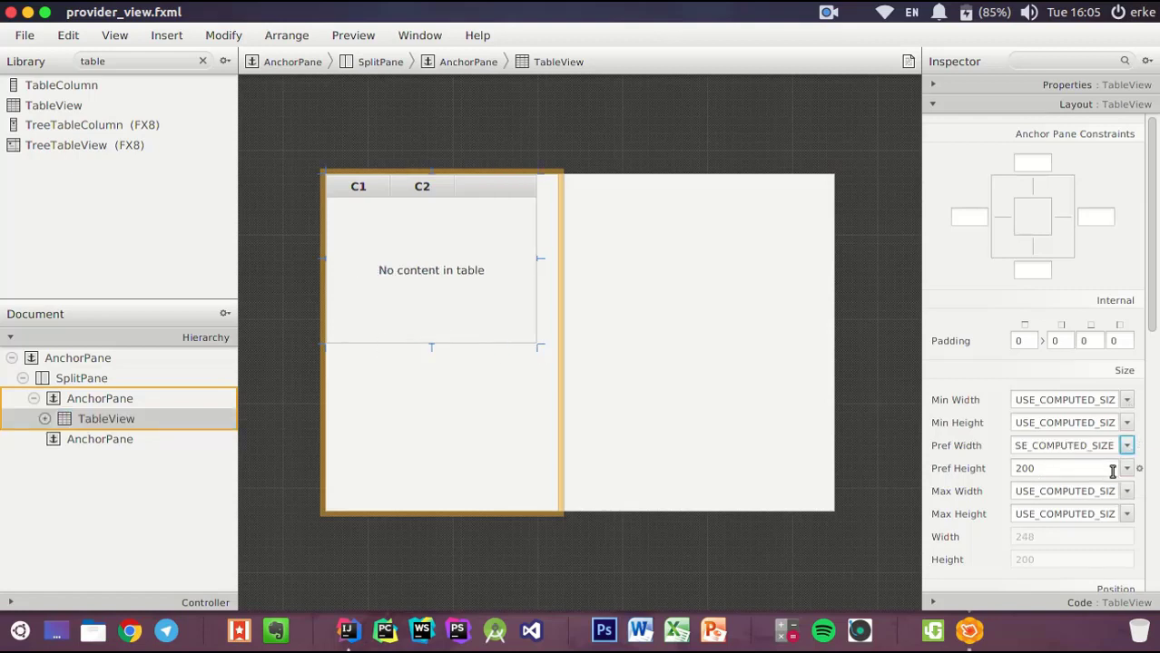
{"action": "left_click", "coordinate": [1126, 468]}
{"action": "left_click", "coordinate": [1113, 501]}
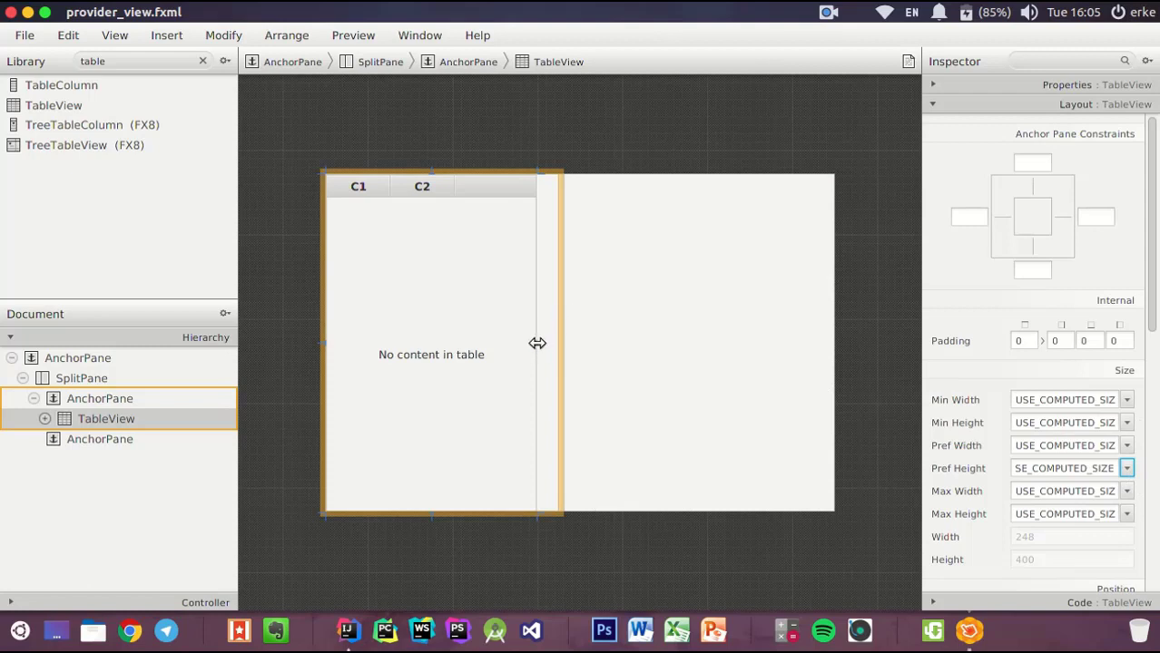
{"action": "left_click_drag", "start_coordinate": [537, 344], "coordinate": [558, 343]}
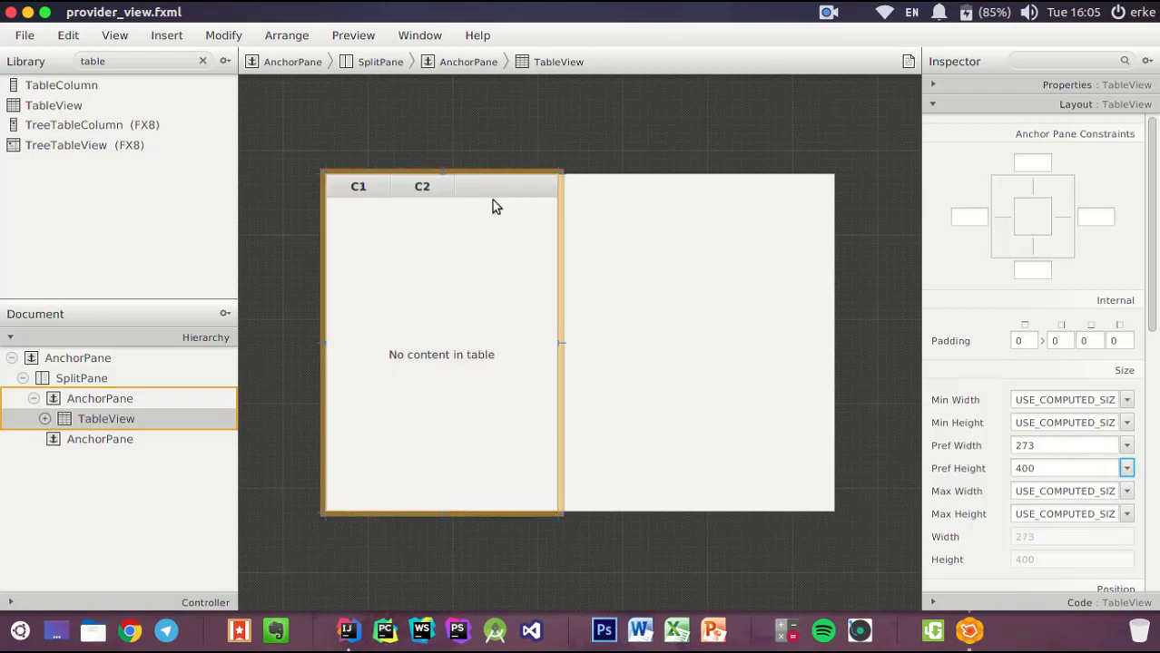
Expand the TableView in the hierarchy and set the preferred width of columns C1 and C2 to USE_COMPUTED_SIZE
{"action": "left_click_drag", "start_coordinate": [454, 186], "coordinate": [483, 186]}
{"action": "left_click", "coordinate": [44, 418]}
{"action": "left_click", "coordinate": [126, 440]}
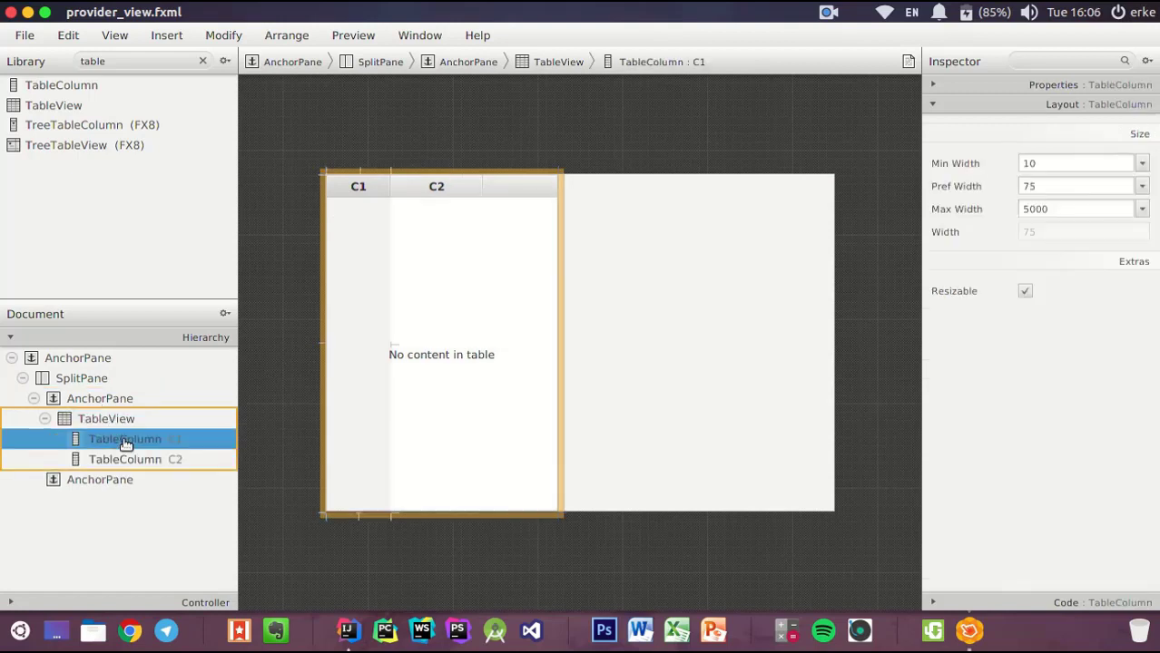
{"action": "left_click", "coordinate": [134, 459]}
{"action": "left_click", "coordinate": [128, 441]}
{"action": "left_click", "coordinate": [1142, 186]}
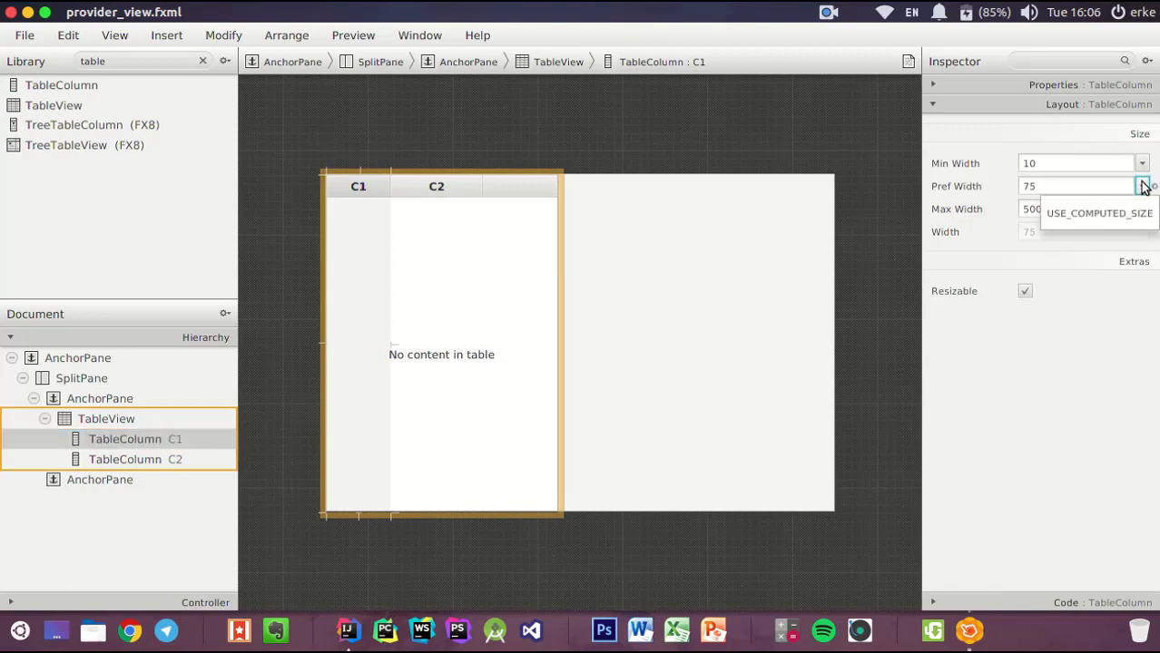
{"action": "left_click", "coordinate": [1126, 213]}
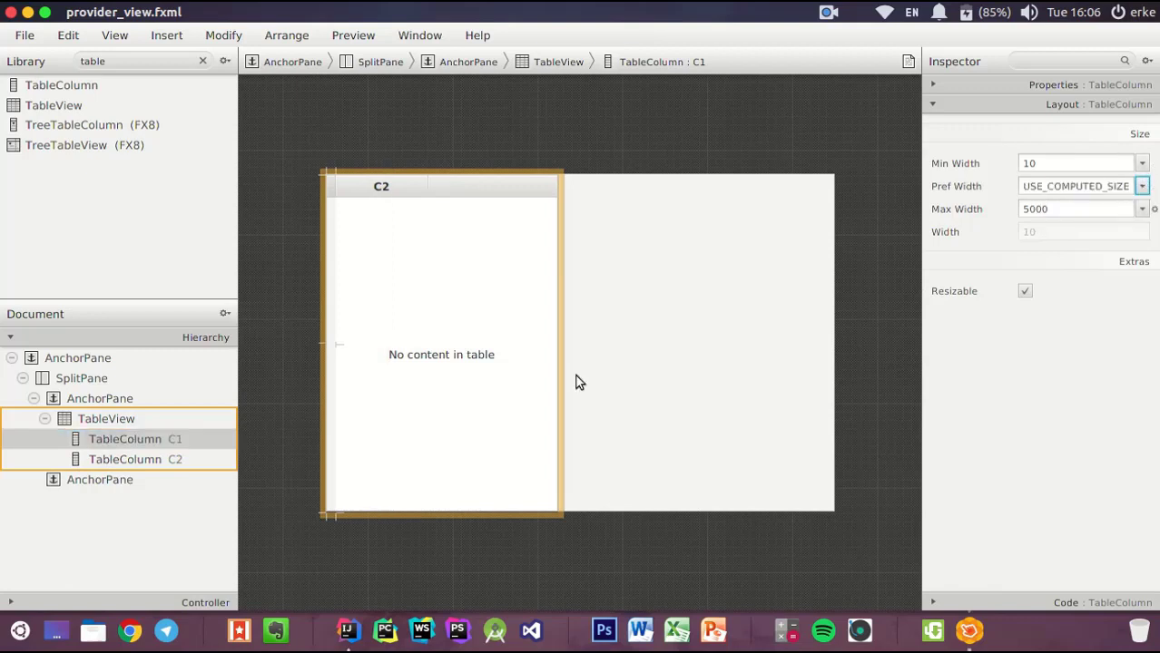
{"action": "left_click", "coordinate": [125, 460]}
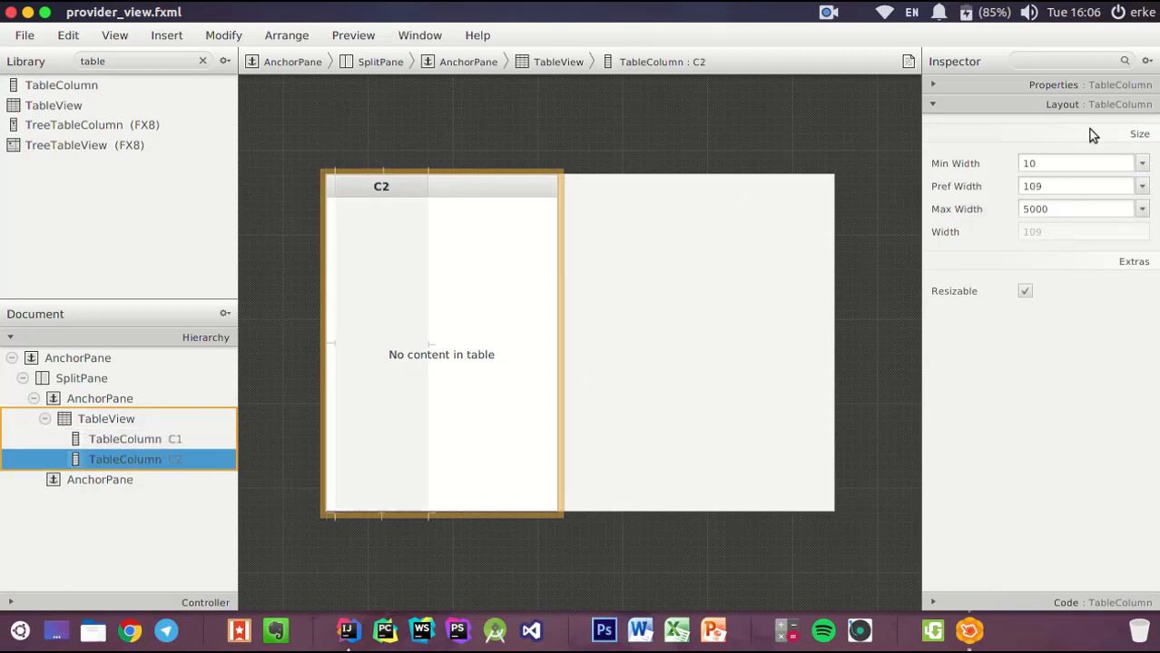
{"action": "left_click", "coordinate": [1142, 187]}
{"action": "left_click", "coordinate": [1132, 215]}
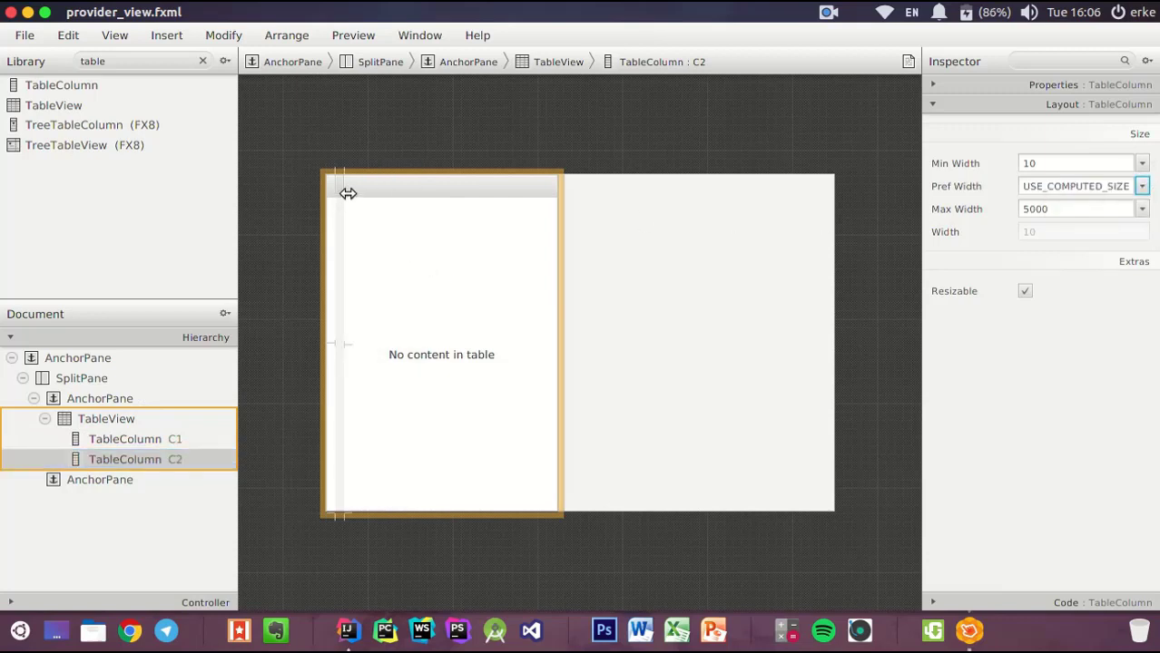
Resize the columns to span the whole table, with C1 about 131 wide and C2 about 141 wide
{"action": "left_click_drag", "start_coordinate": [344, 191], "coordinate": [553, 193]}
{"action": "left_click", "coordinate": [567, 193]}
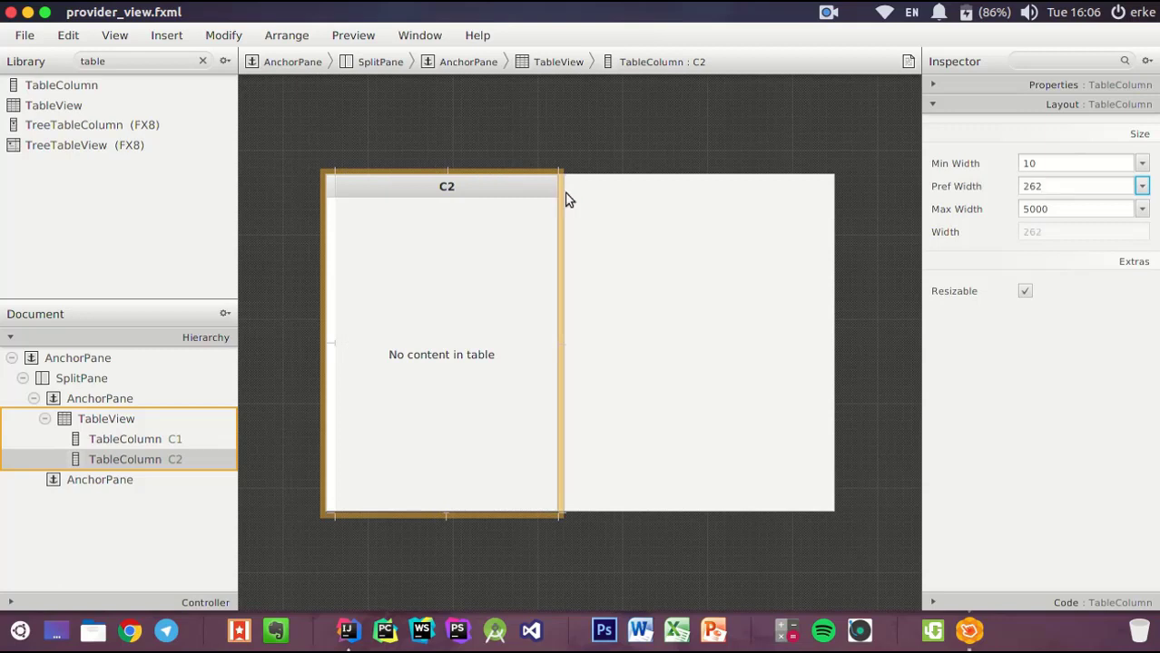
{"action": "left_click_drag", "start_coordinate": [335, 185], "coordinate": [438, 185]}
Delete column C2 from the TableView and select the remaining column C1
{"action": "left_click", "coordinate": [128, 460]}
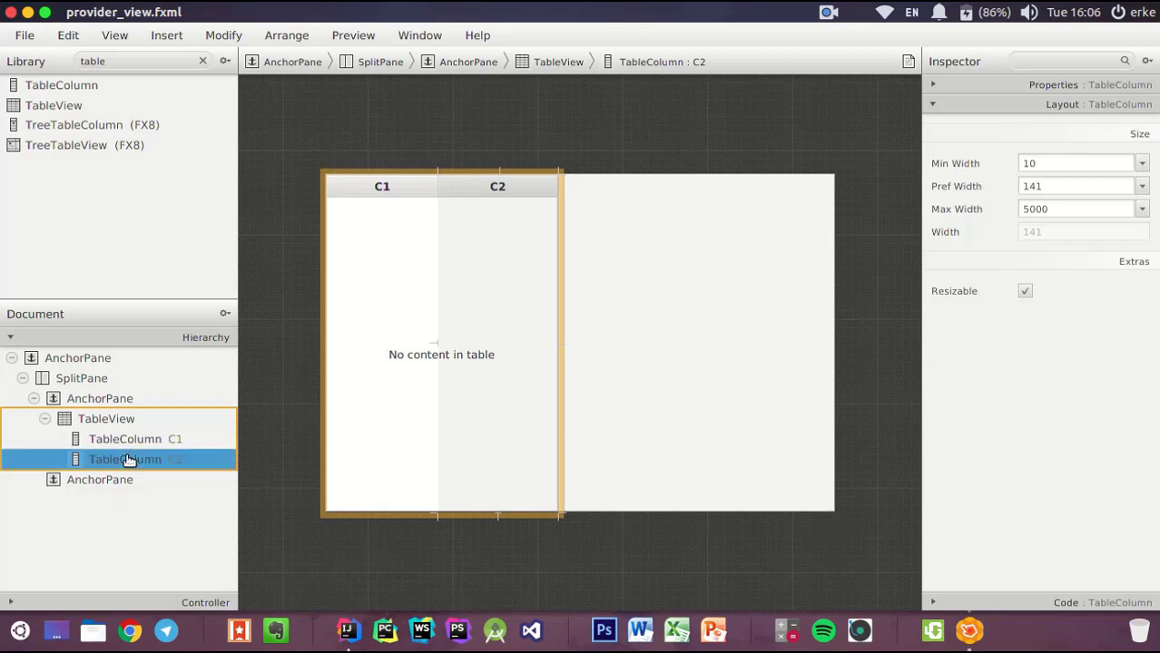
{"action": "right_click", "coordinate": [128, 460]}
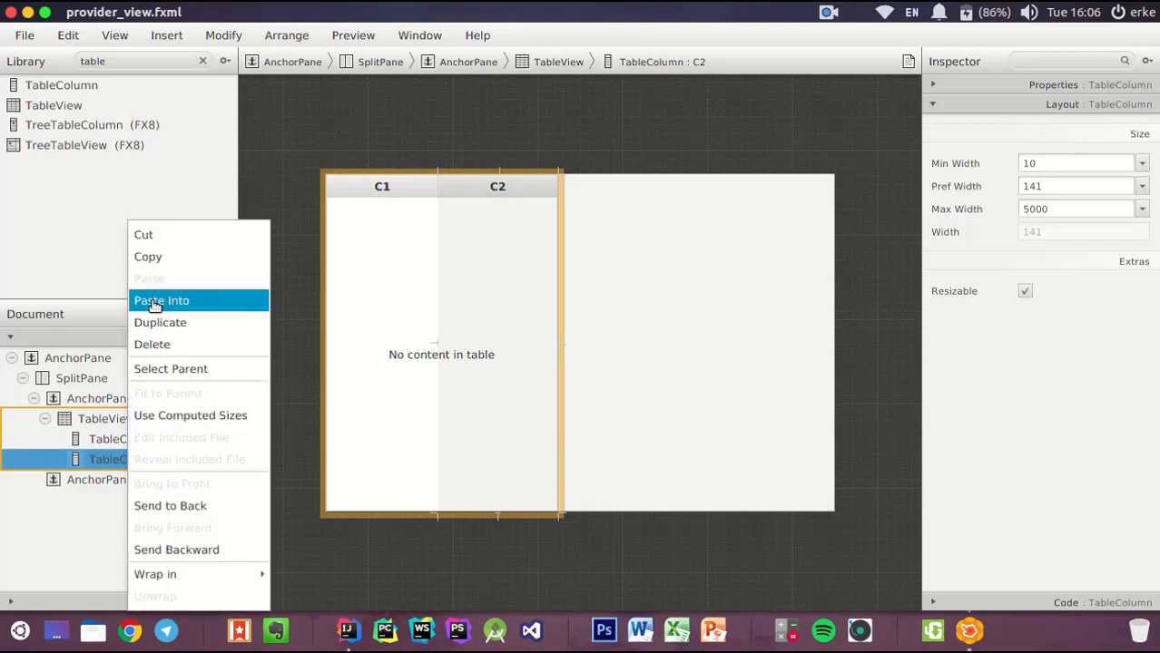
{"action": "left_click", "coordinate": [181, 345]}
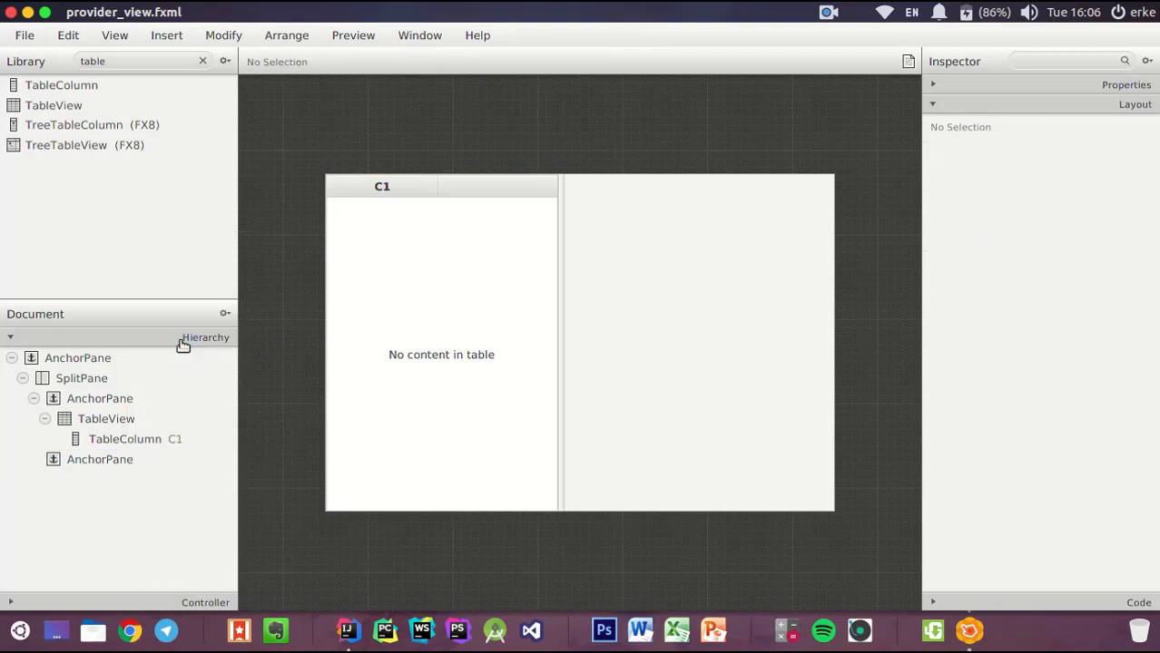
{"action": "left_click", "coordinate": [405, 188]}
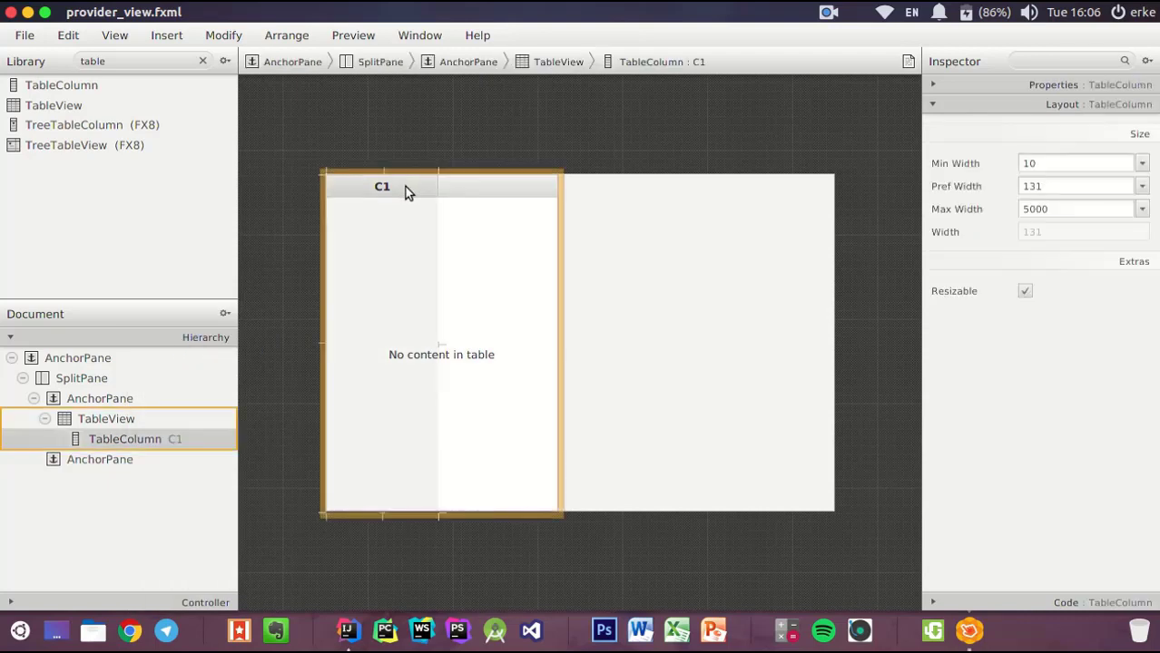
Widen column C1 to 272 so that it spans the full width of the TableView
{"action": "left_click_drag", "start_coordinate": [438, 187], "coordinate": [560, 187]}
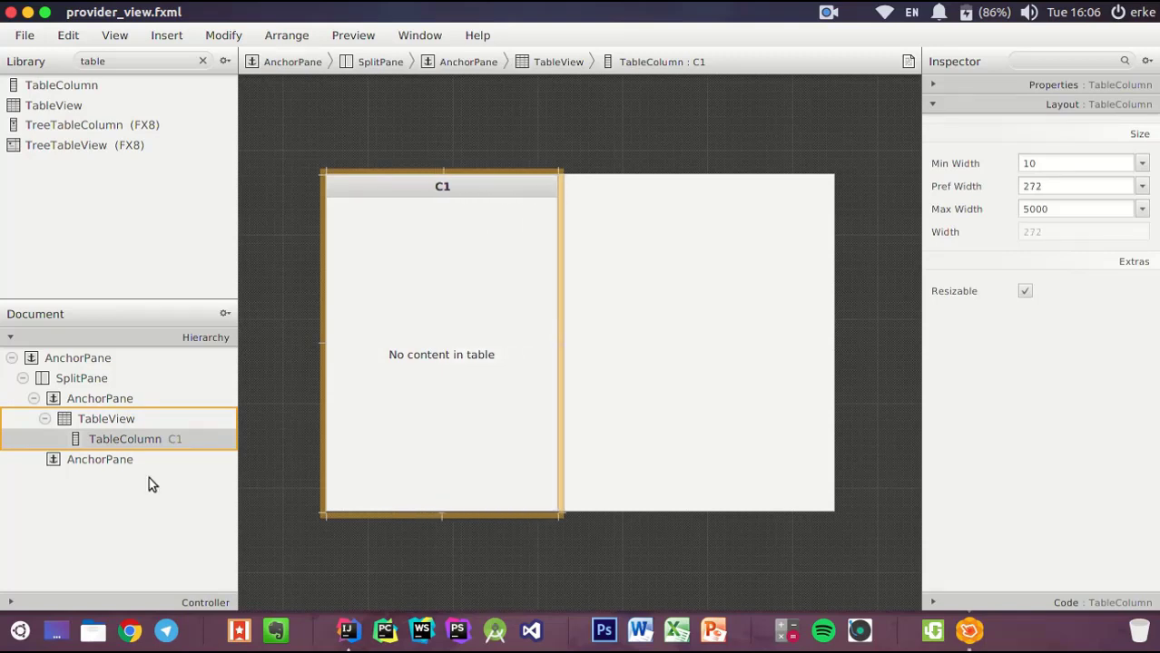
{"action": "left_click", "coordinate": [112, 417]}
{"action": "left_click", "coordinate": [124, 437]}
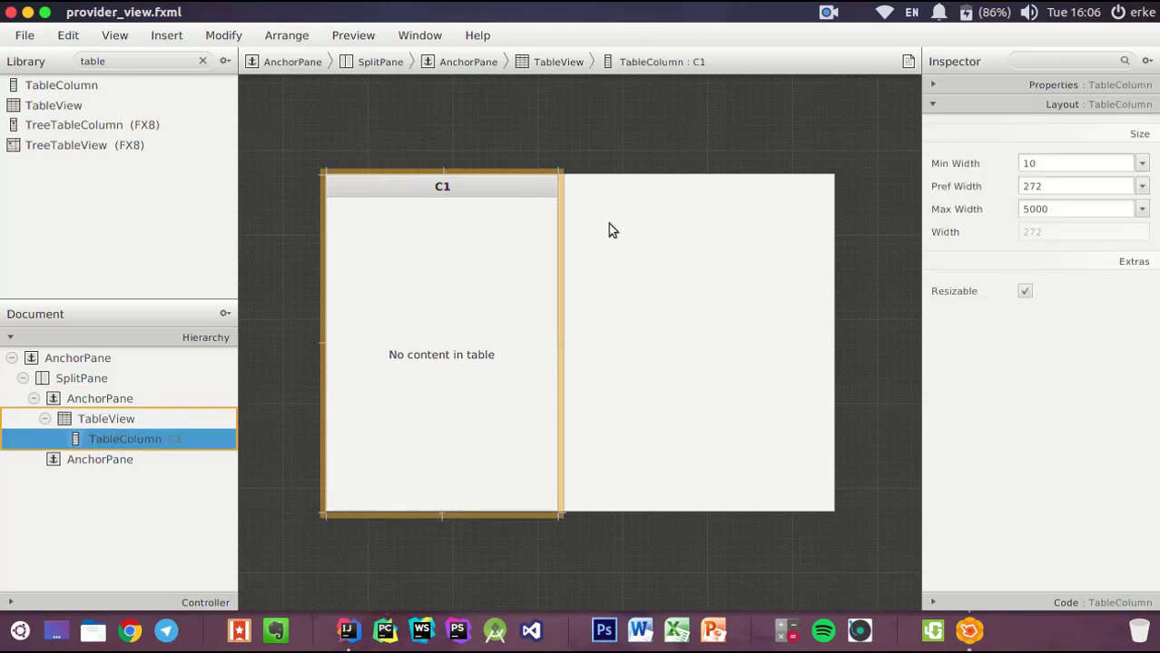
Change the header text of the TableView's column to "Имя" and clear the selection
{"action": "left_click", "coordinate": [962, 88]}
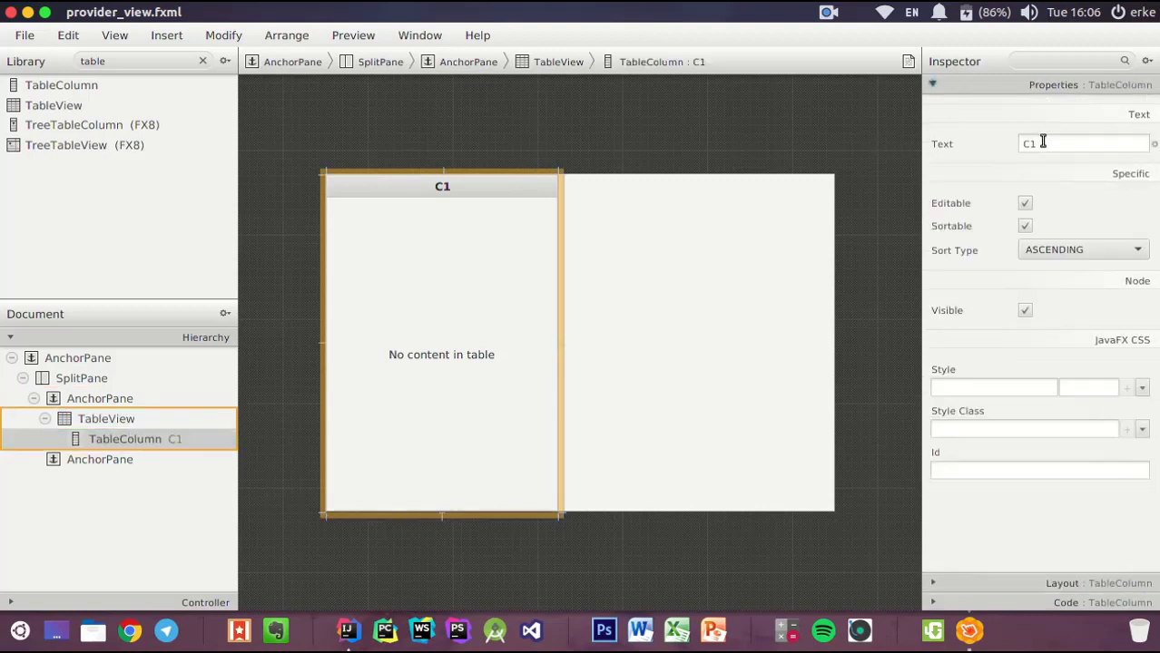
{"action": "double_click", "coordinate": [1043, 142]}
{"action": "type", "text": "Им"}
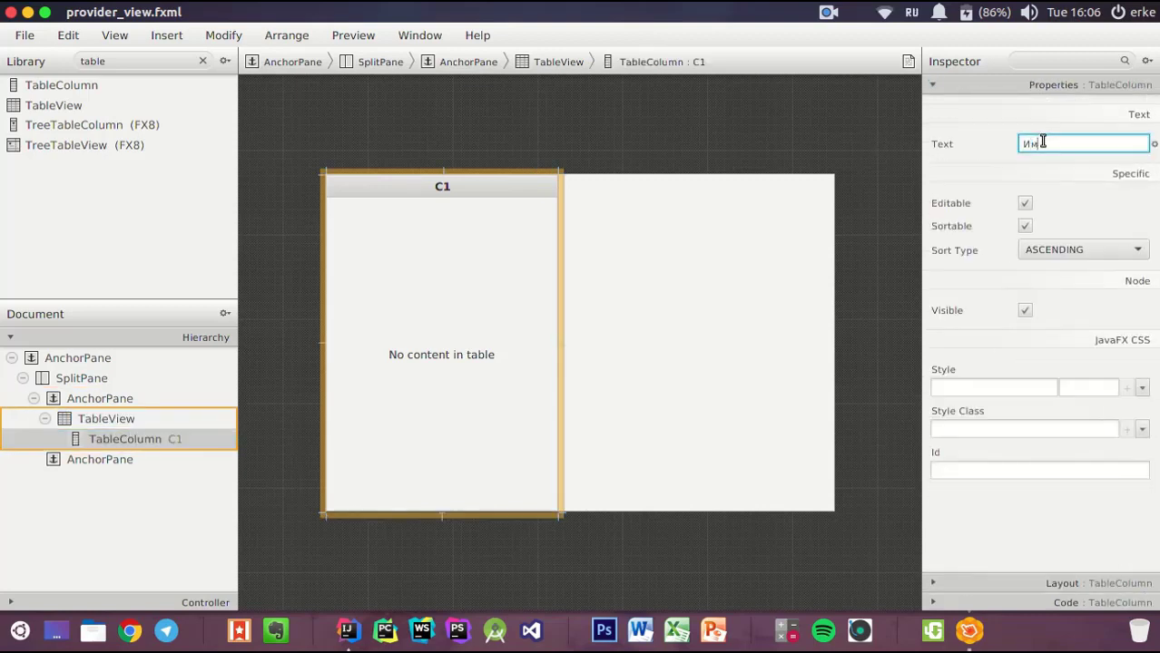
{"action": "type", "text": "я"}
{"action": "left_click", "coordinate": [963, 111]}
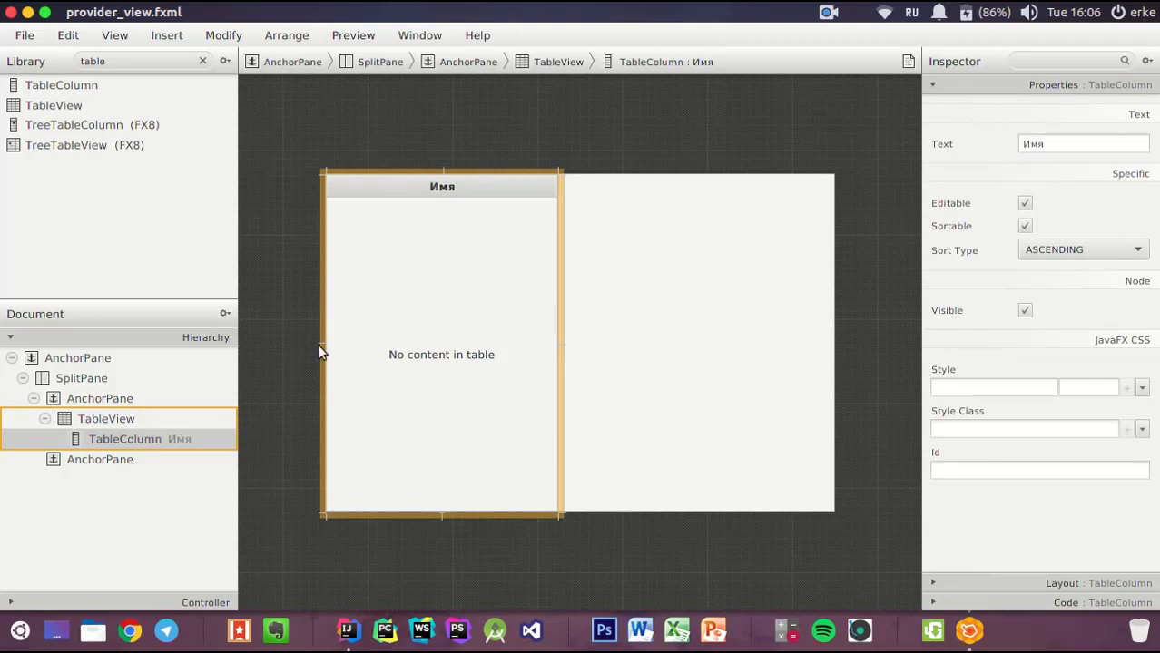
{"action": "left_click", "coordinate": [94, 533]}
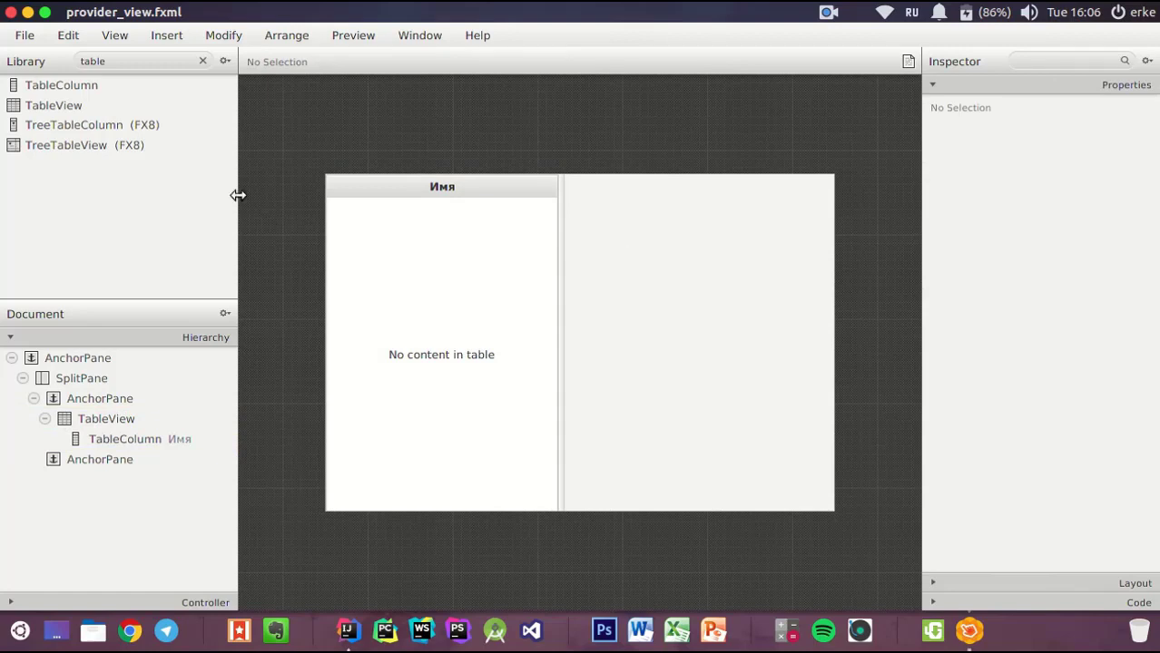
Search the component library for "grid" and add a GridPane to the root AnchorPane
{"action": "double_click", "coordinate": [115, 63]}
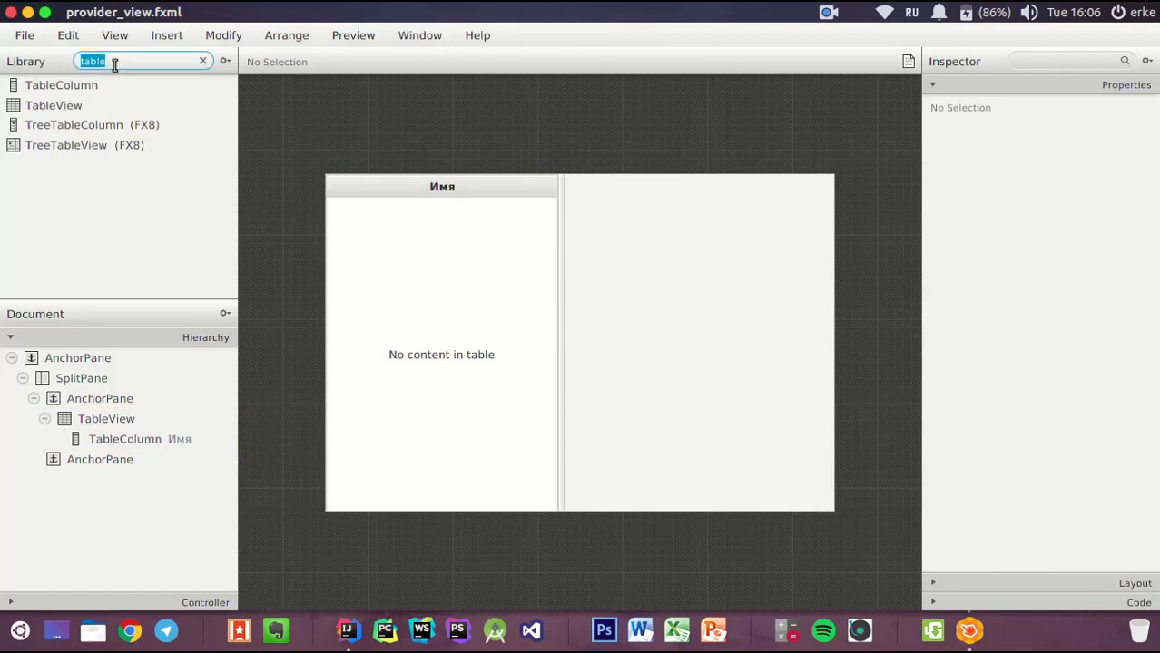
{"action": "key", "text": "BackSpace"}
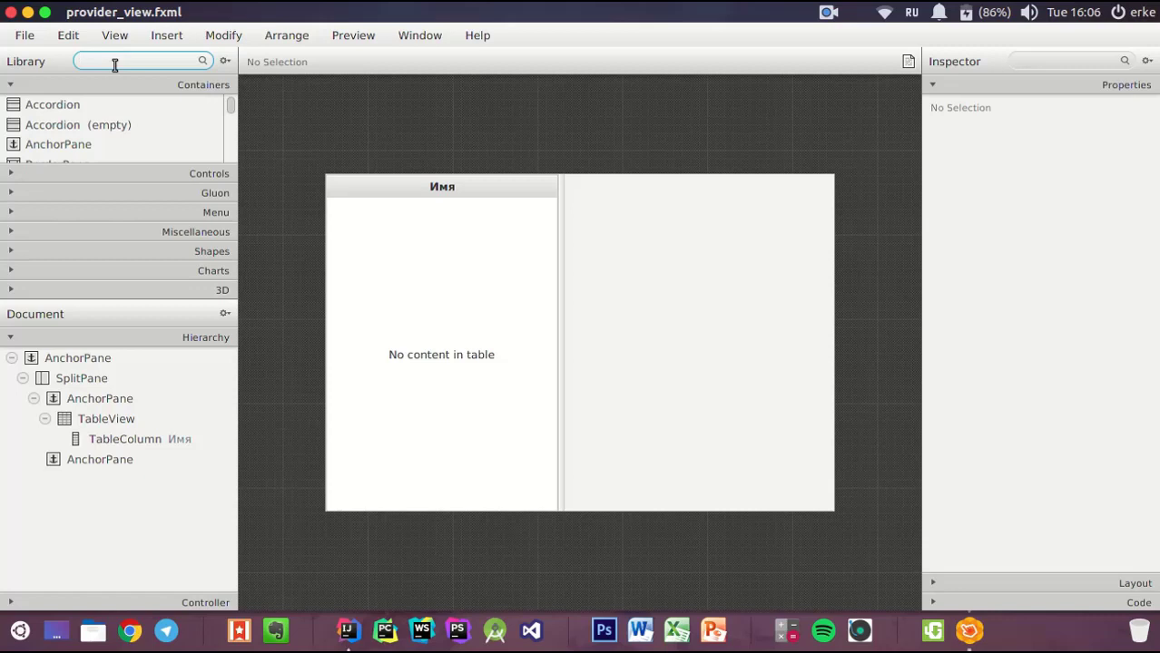
{"action": "type", "text": "grid"}
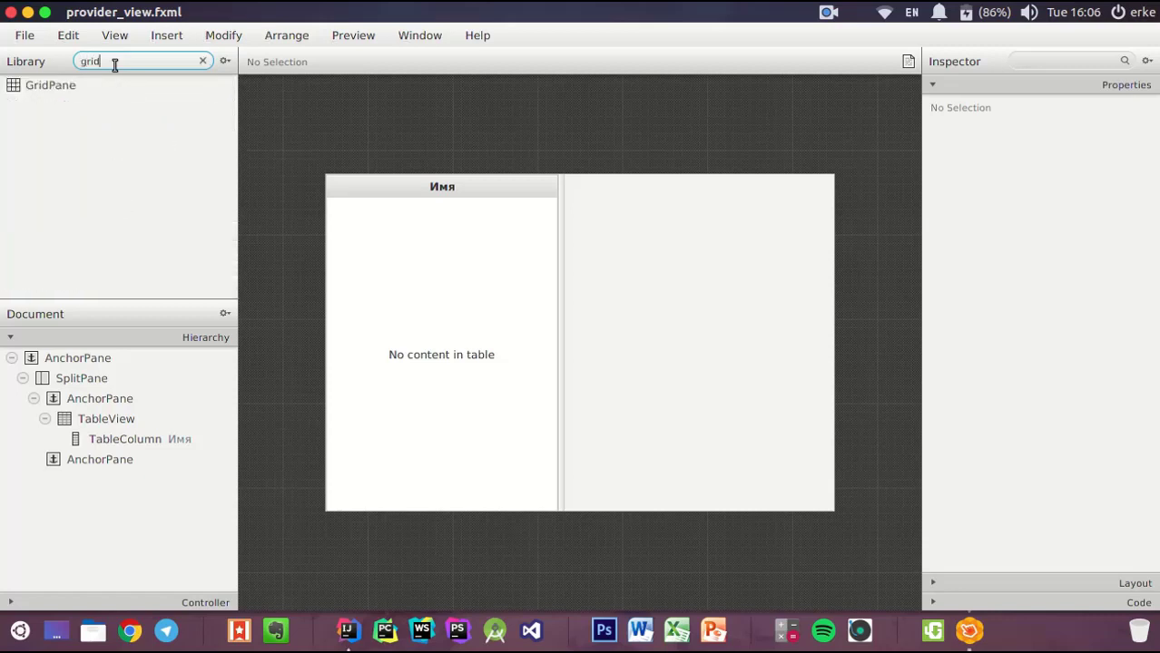
{"action": "left_click", "coordinate": [42, 90]}
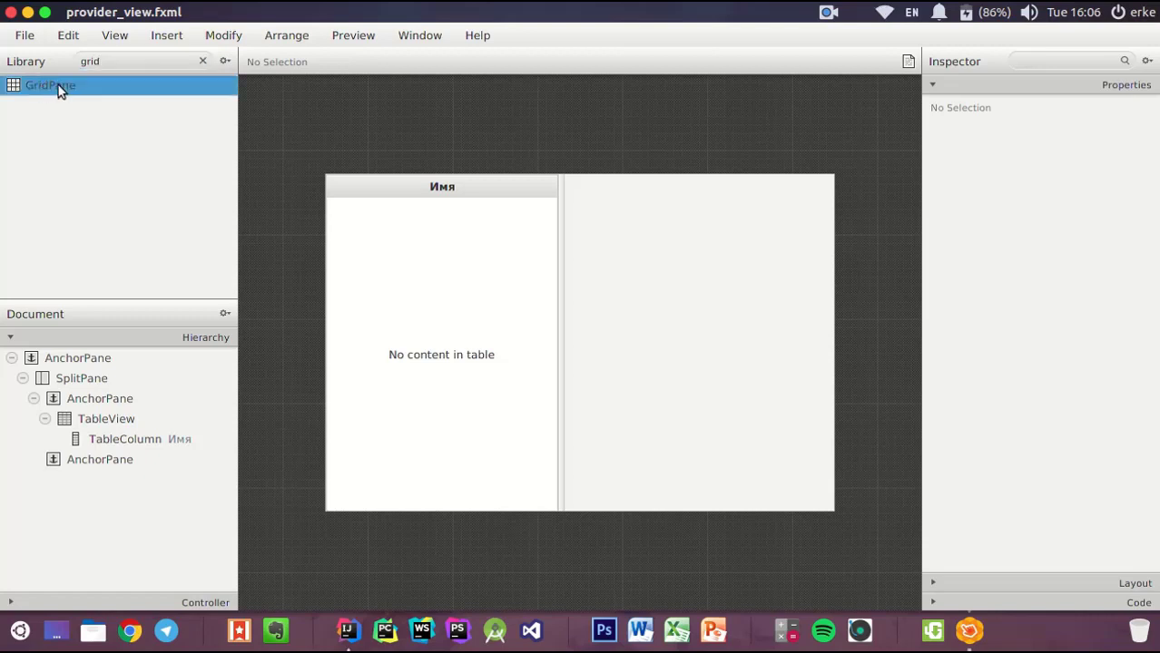
{"action": "left_click_drag", "start_coordinate": [57, 85], "coordinate": [114, 381]}
Move the GridPane out of the root AnchorPane and into the SplitPane's second AnchorPane
{"action": "left_click", "coordinate": [82, 485]}
{"action": "right_click", "coordinate": [80, 484]}
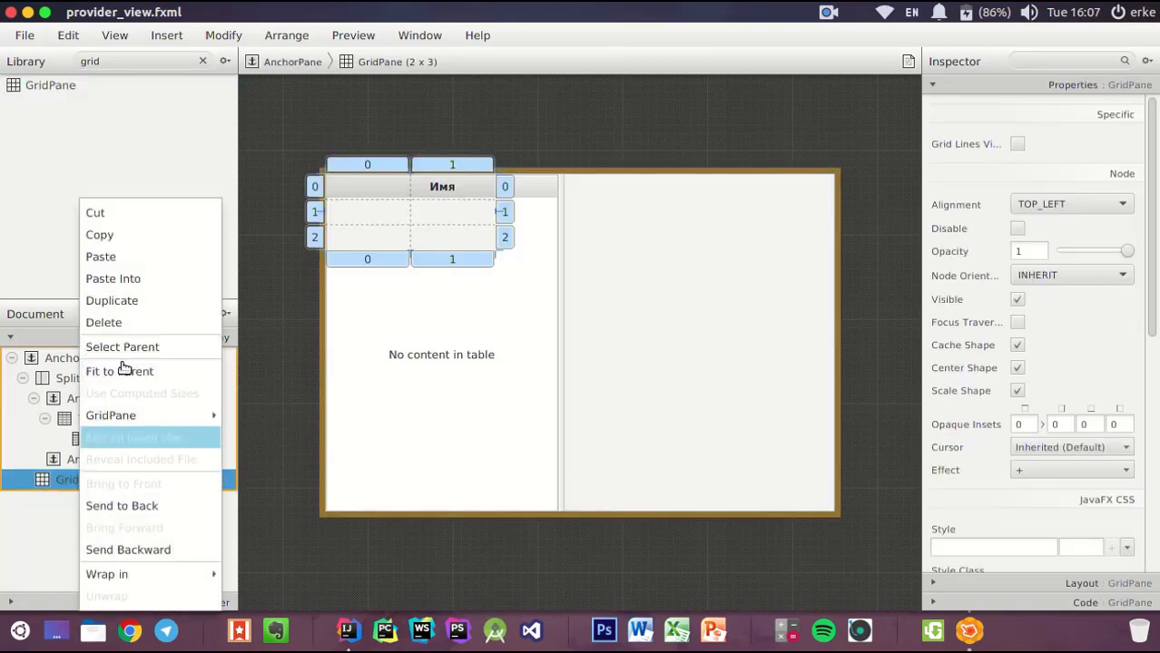
{"action": "left_click", "coordinate": [95, 212]}
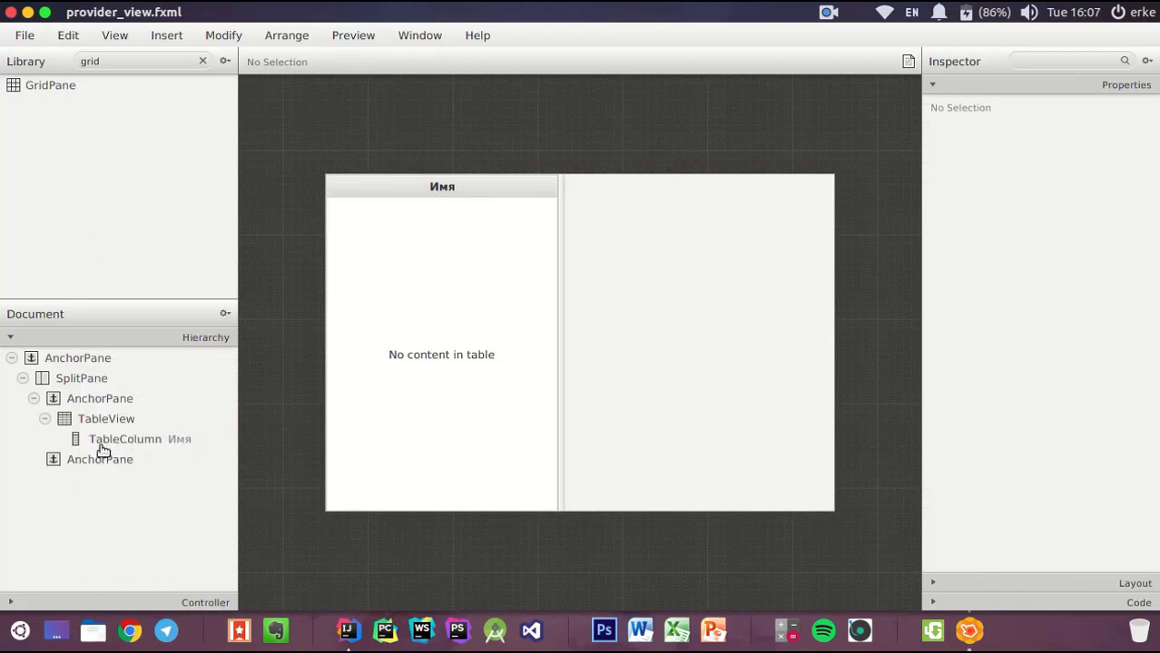
{"action": "left_click", "coordinate": [78, 467]}
{"action": "right_click", "coordinate": [78, 466]}
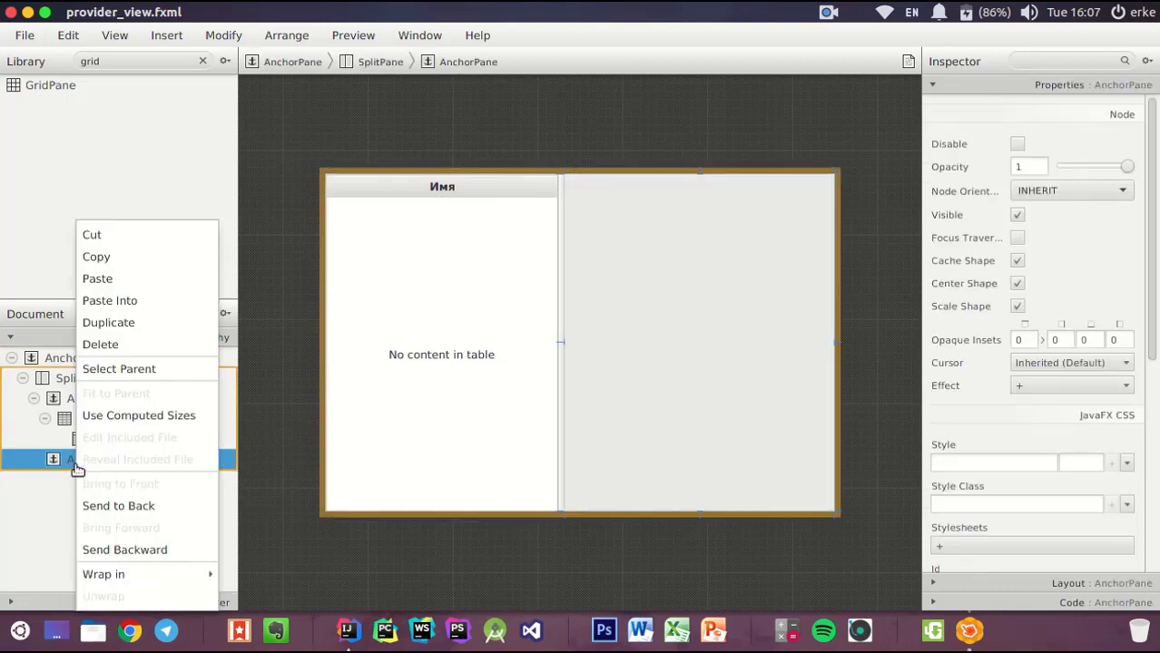
{"action": "left_click", "coordinate": [140, 302]}
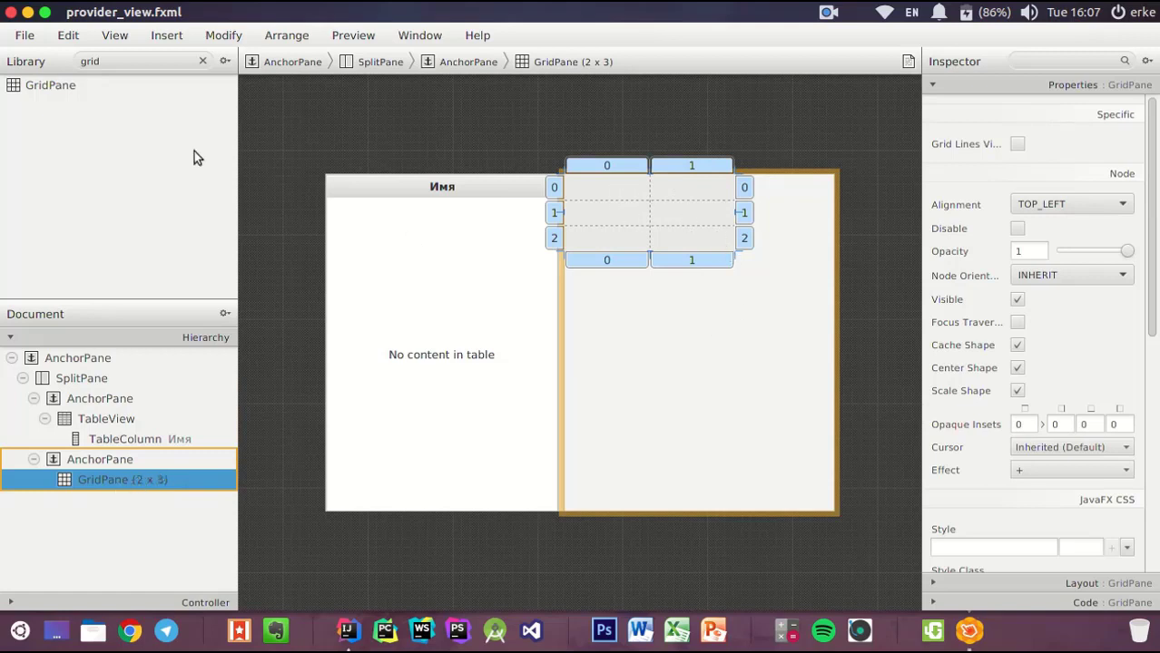
Search the component library for "label" and add three Labels to the SplitPane's second AnchorPane
{"action": "double_click", "coordinate": [117, 64]}
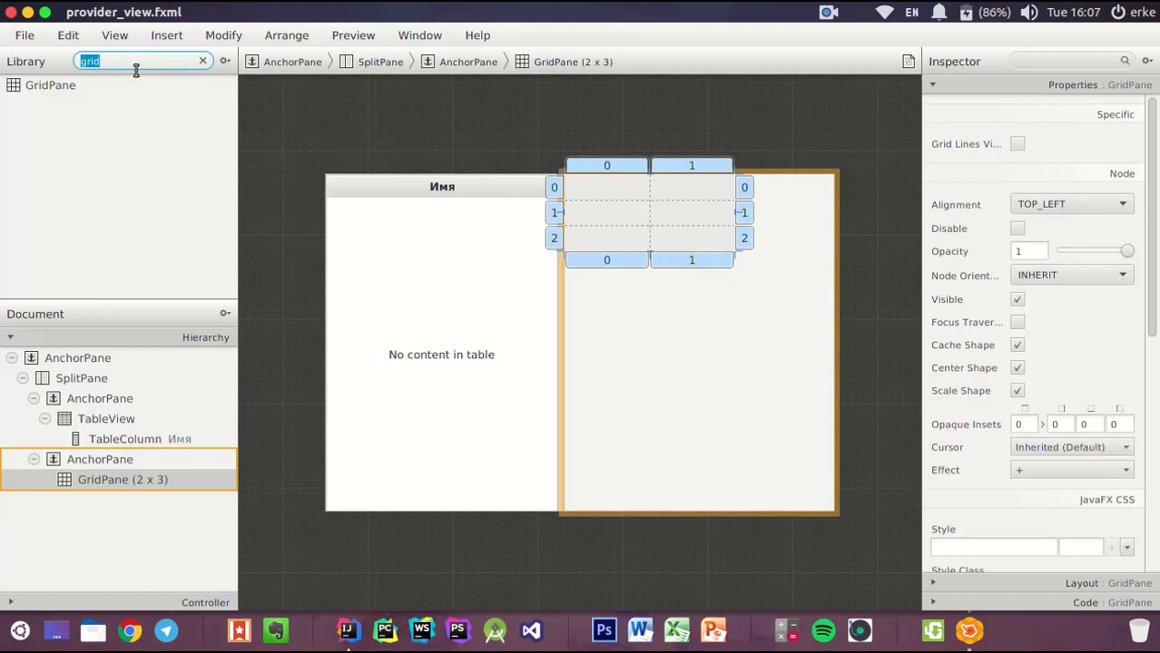
{"action": "type", "text": "label"}
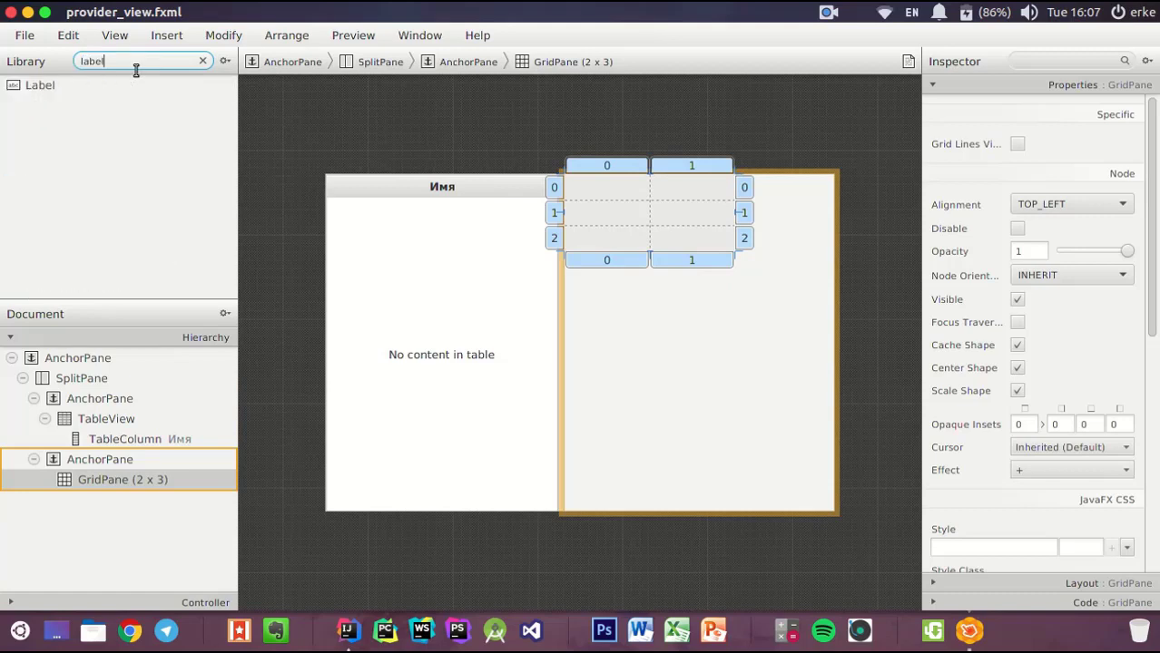
{"action": "left_click", "coordinate": [41, 86]}
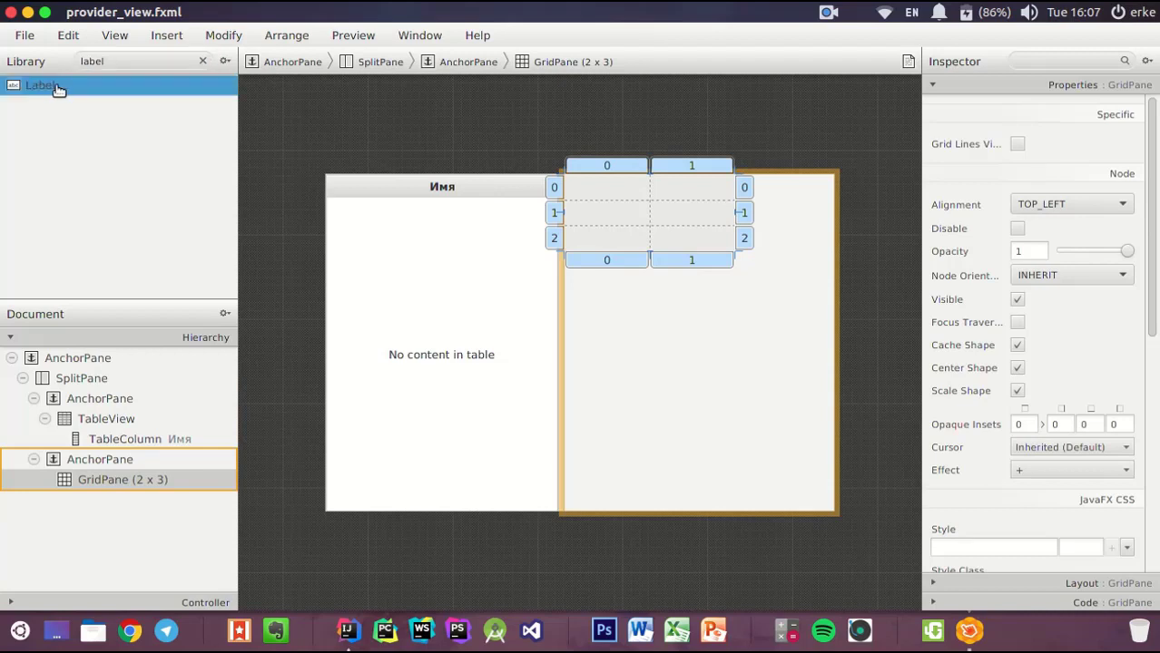
{"action": "double_click", "coordinate": [57, 89]}
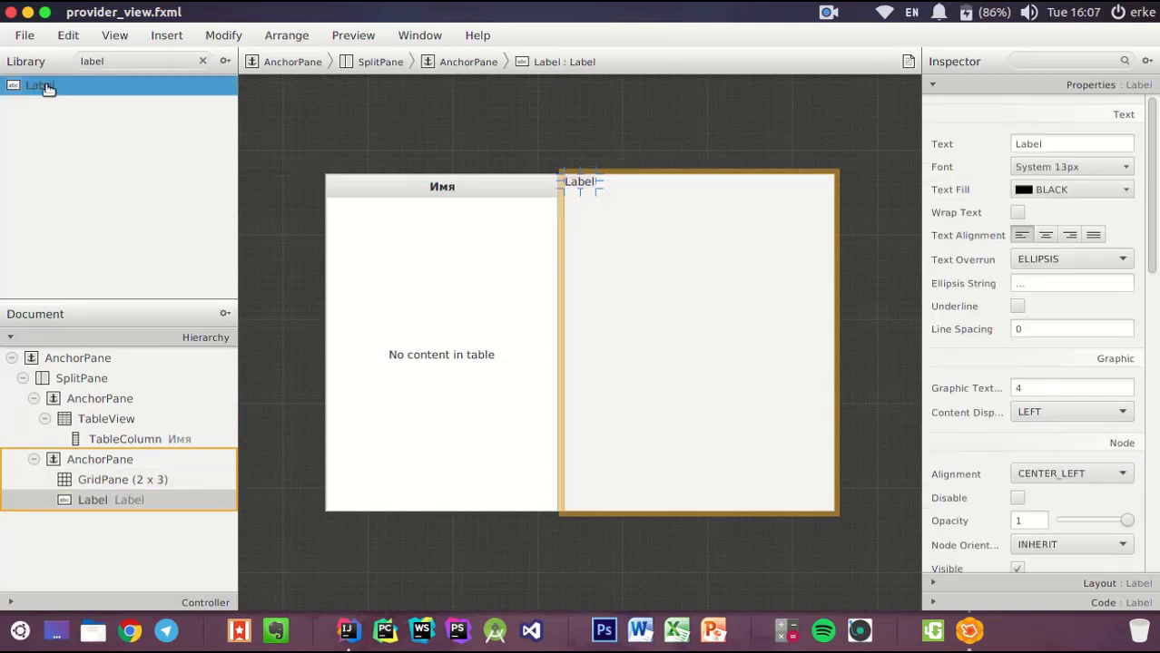
{"action": "double_click", "coordinate": [48, 88]}
{"action": "double_click", "coordinate": [48, 88]}
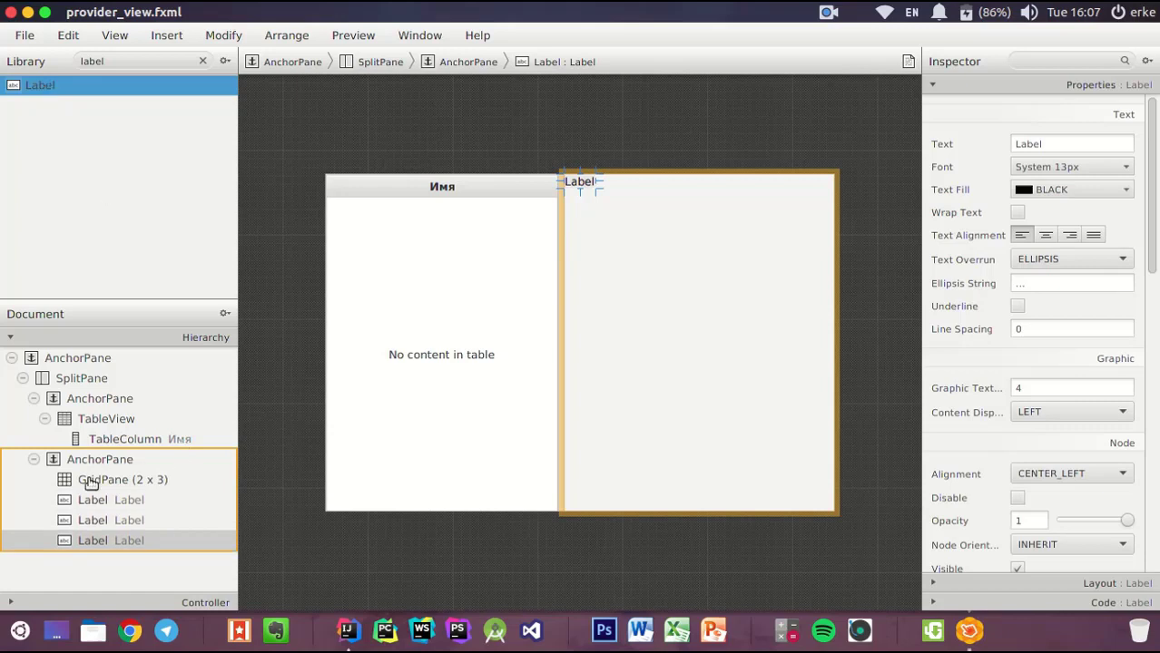
Select all three Labels and move them from the AnchorPane into the GridPane
{"action": "left_click", "coordinate": [93, 505]}
{"action": "left_click", "coordinate": [95, 513], "text": "shift"}
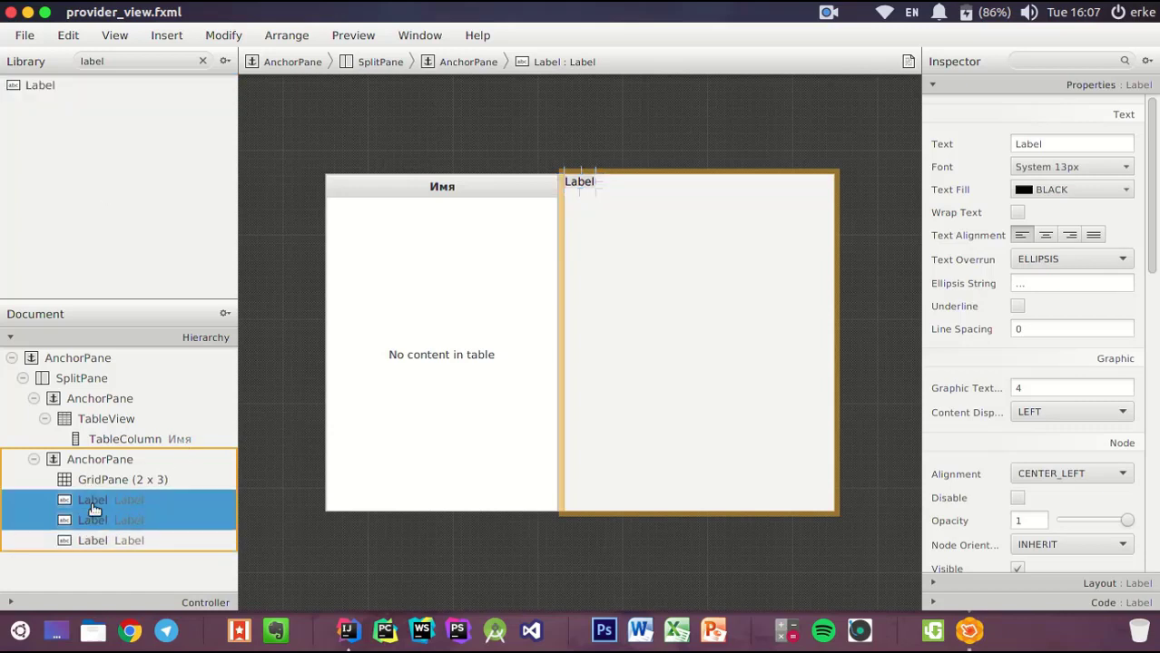
{"action": "left_click", "coordinate": [92, 505]}
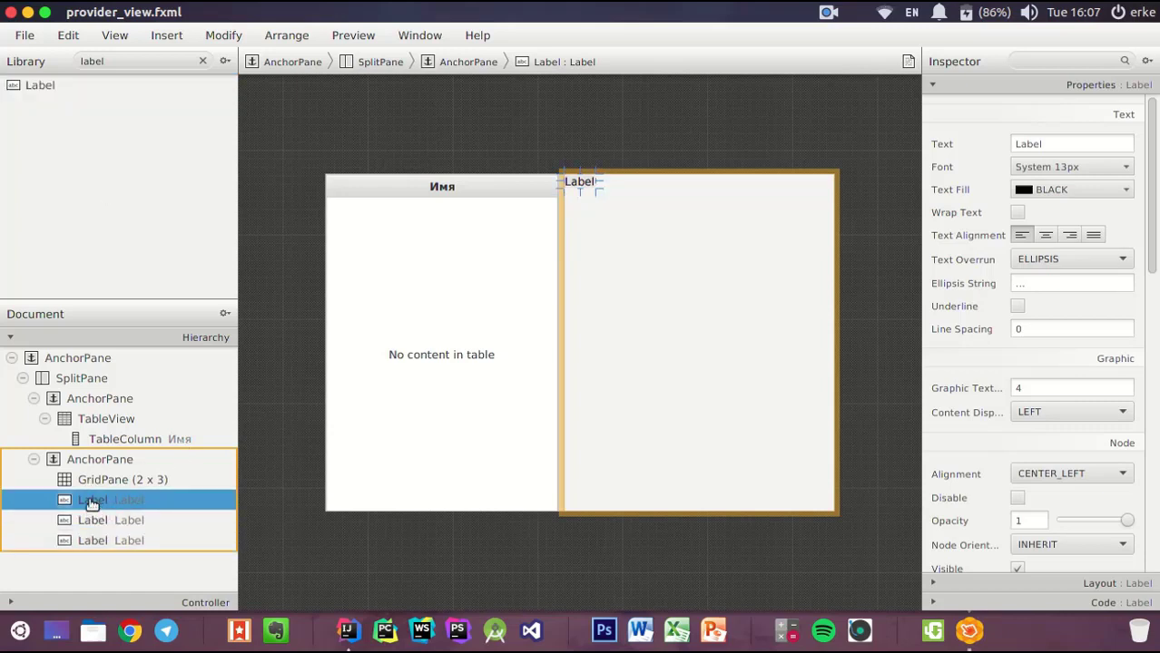
{"action": "key", "text": "shift+Down"}
{"action": "key", "text": "shift+Down"}
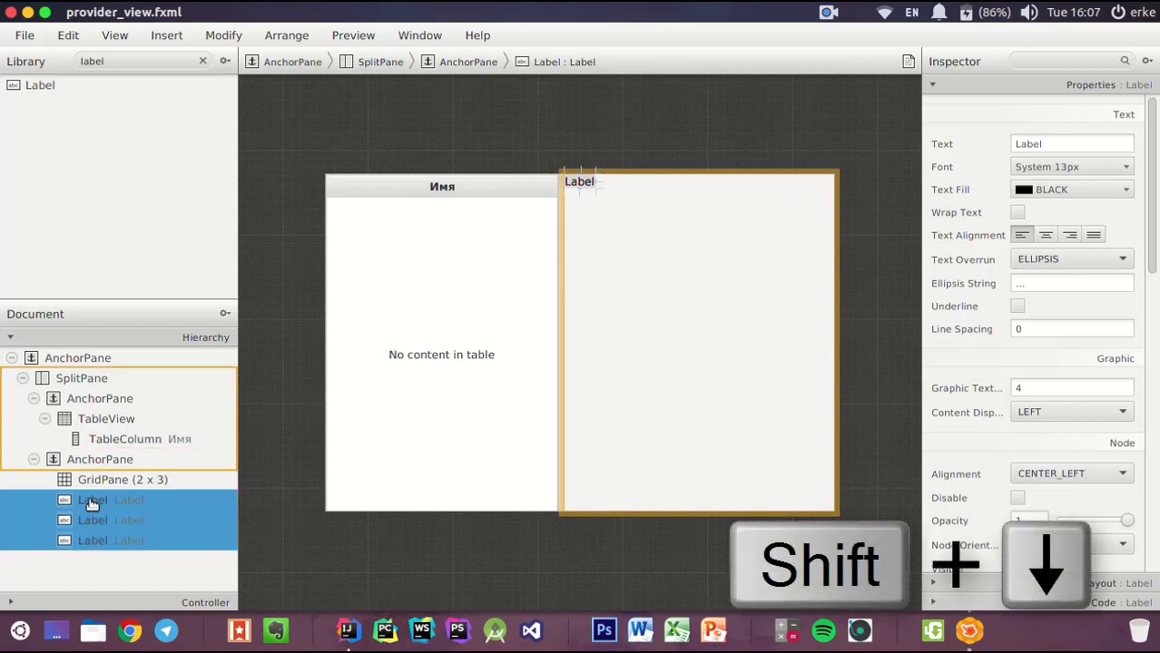
{"action": "right_click", "coordinate": [107, 509]}
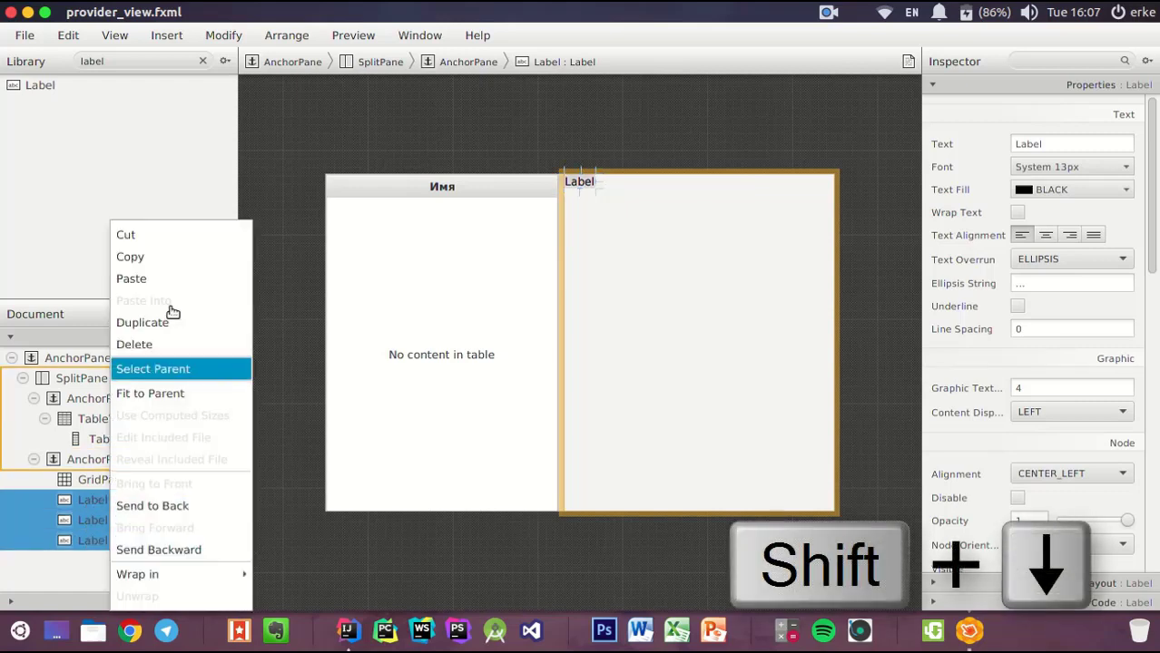
{"action": "left_click", "coordinate": [134, 236]}
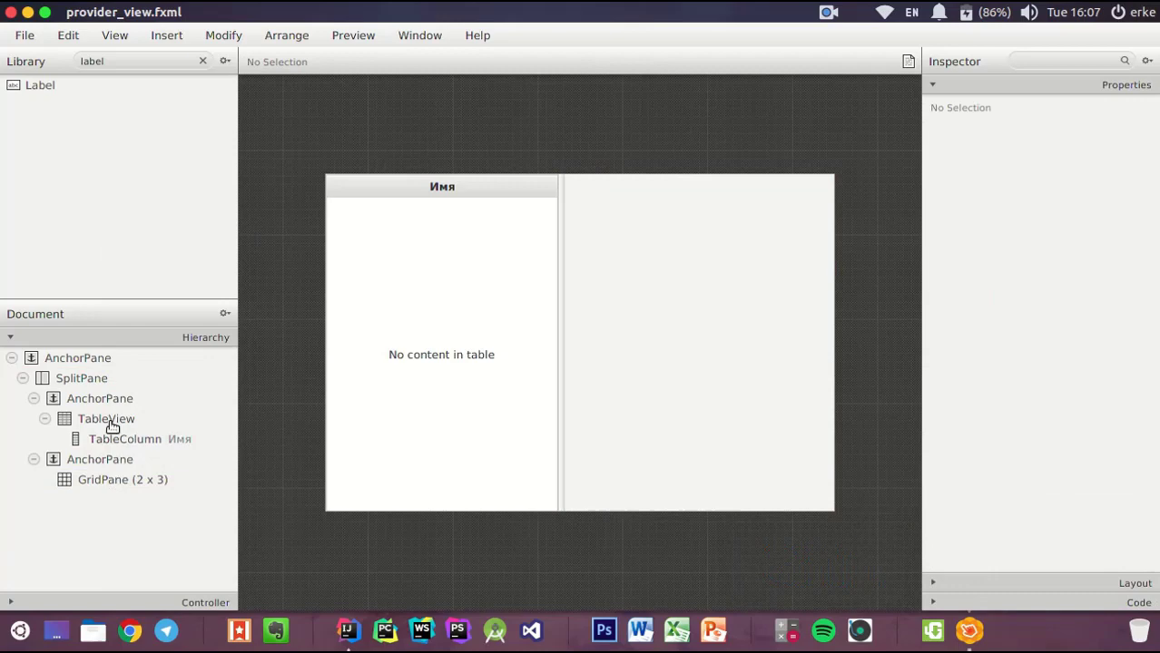
{"action": "left_click", "coordinate": [106, 482]}
{"action": "right_click", "coordinate": [106, 483]}
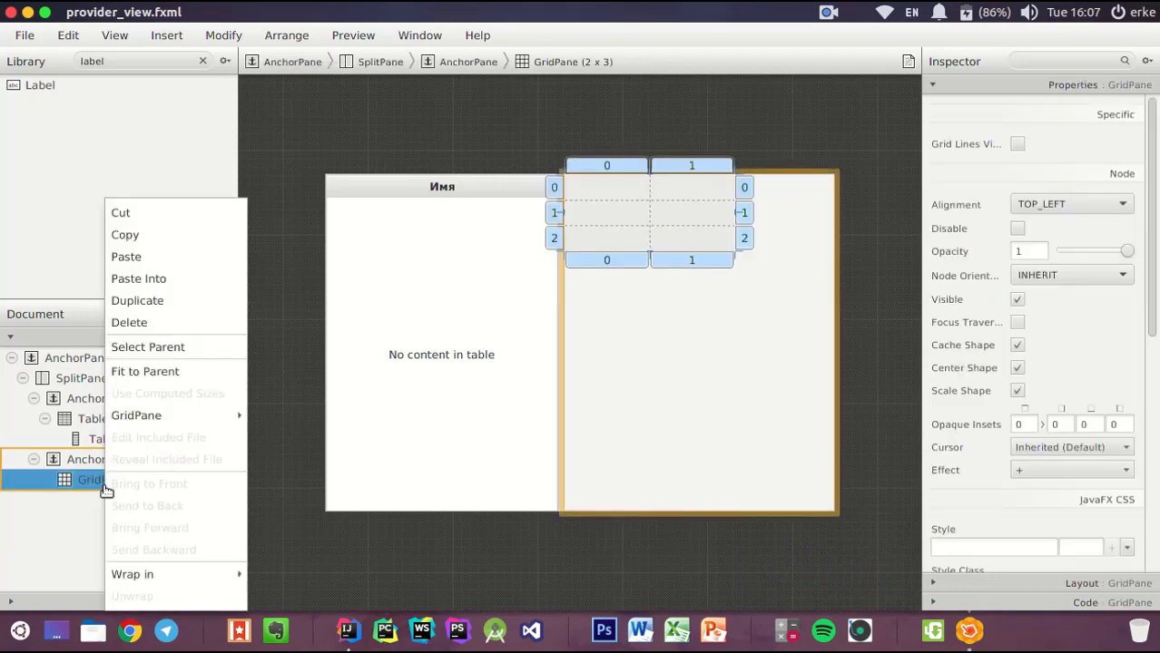
{"action": "left_click", "coordinate": [175, 281]}
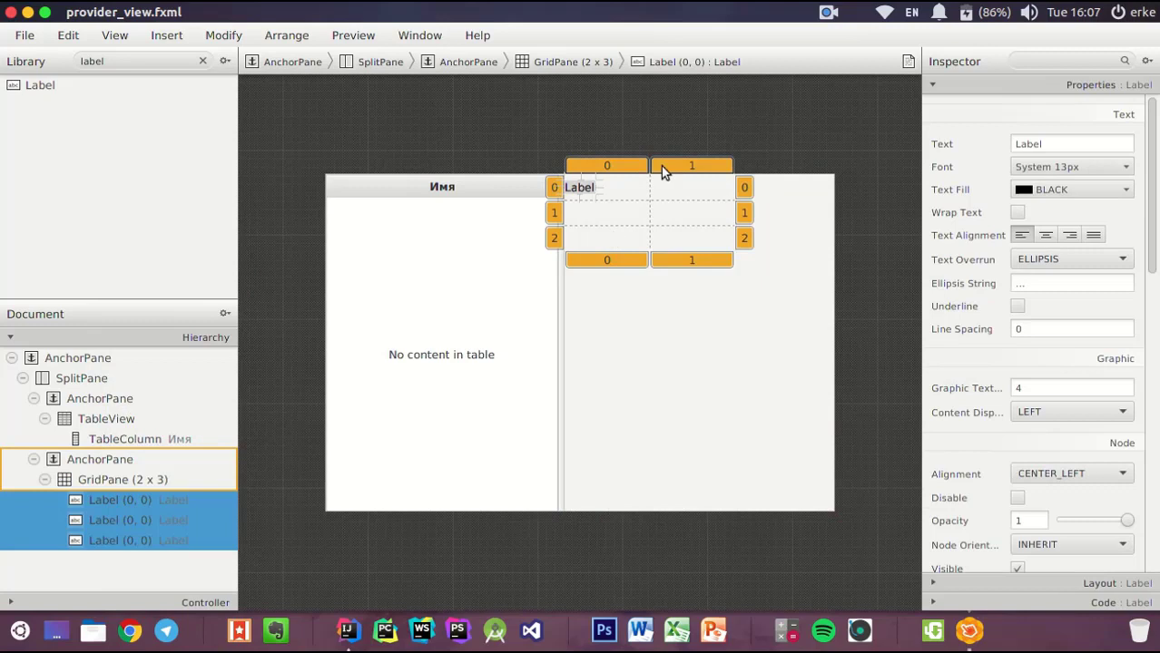
Set the second Label's row index to 1 in its grid pane constraints, keeping it in column 0
{"action": "left_click", "coordinate": [114, 500]}
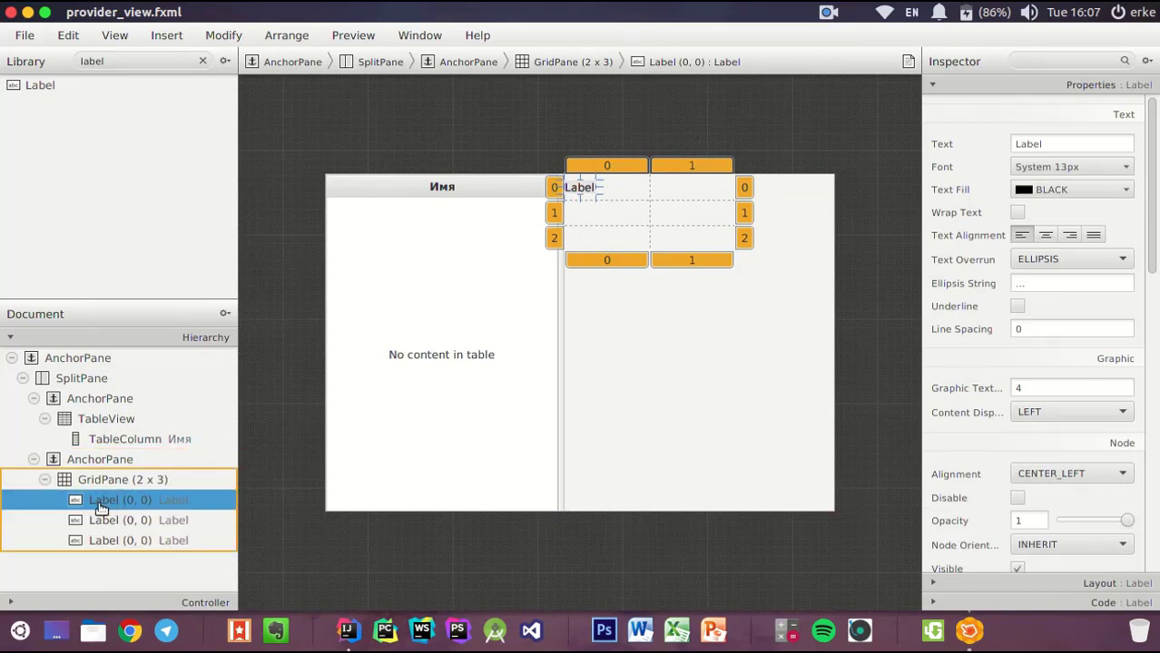
{"action": "left_click", "coordinate": [112, 520]}
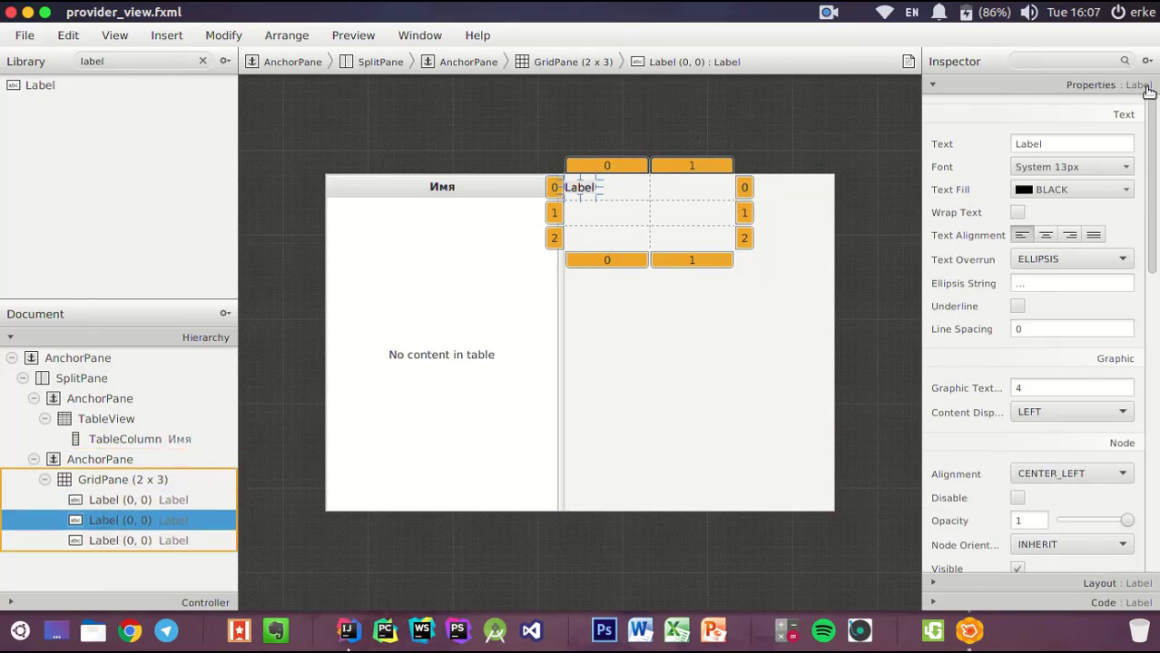
{"action": "left_click", "coordinate": [968, 88]}
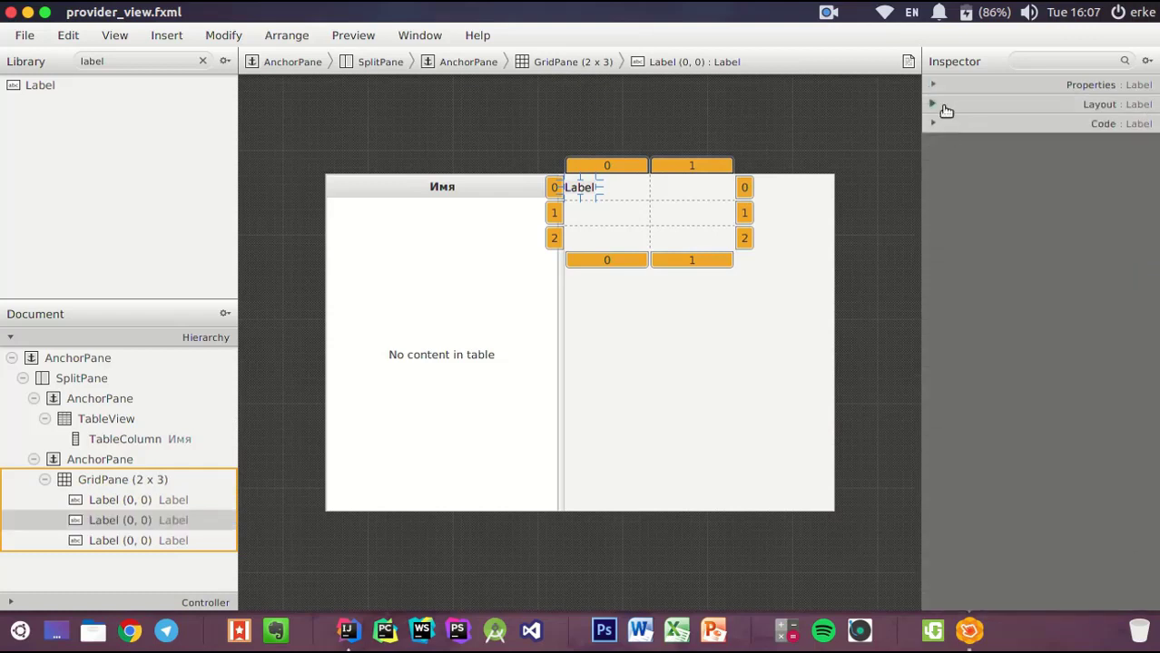
{"action": "left_click", "coordinate": [947, 105]}
{"action": "left_click", "coordinate": [1033, 164]}
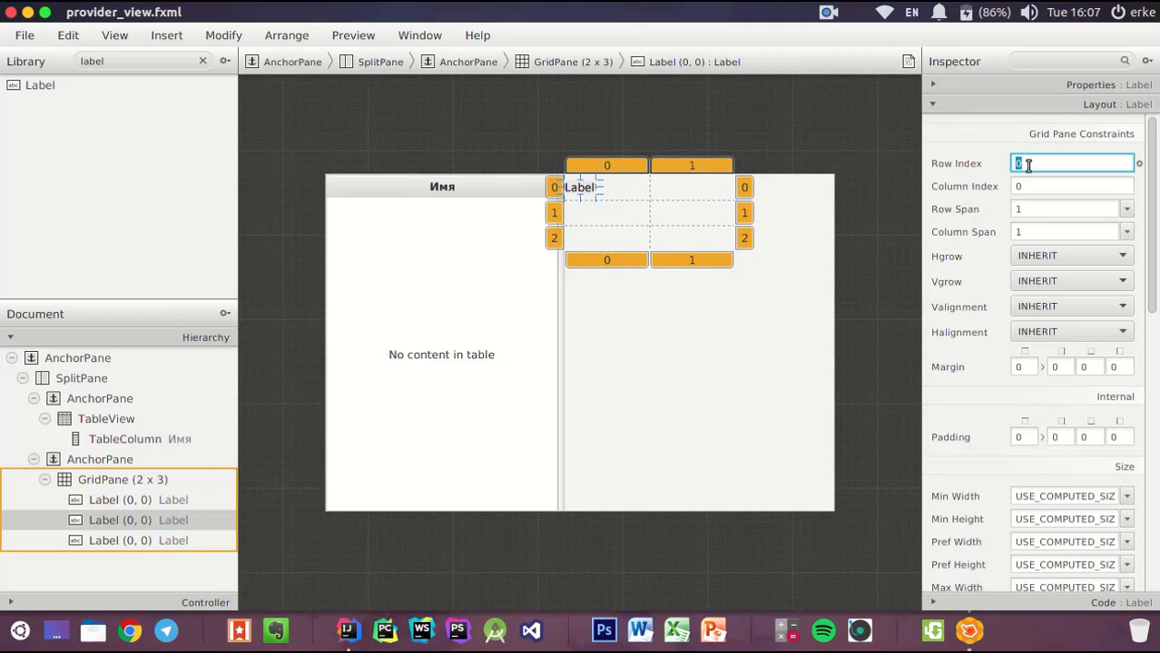
{"action": "left_click", "coordinate": [1027, 186]}
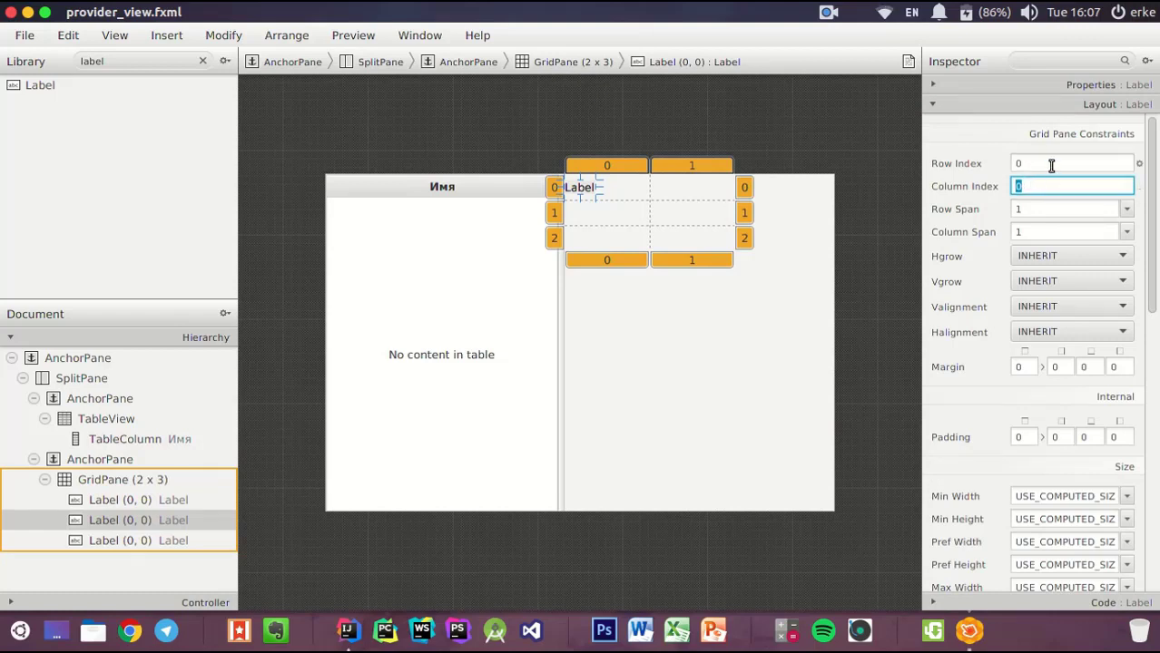
{"action": "left_click", "coordinate": [1051, 166]}
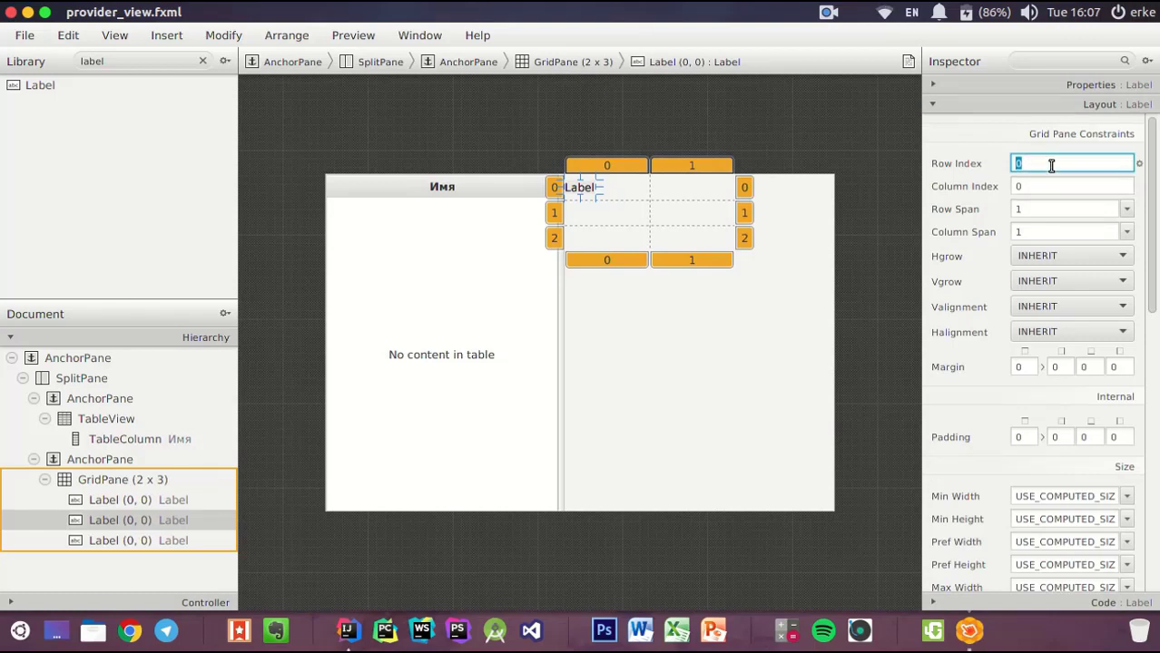
{"action": "left_click", "coordinate": [994, 140]}
Place the third Label in the GridPane's last row by setting its row index to 2
{"action": "left_click", "coordinate": [114, 543]}
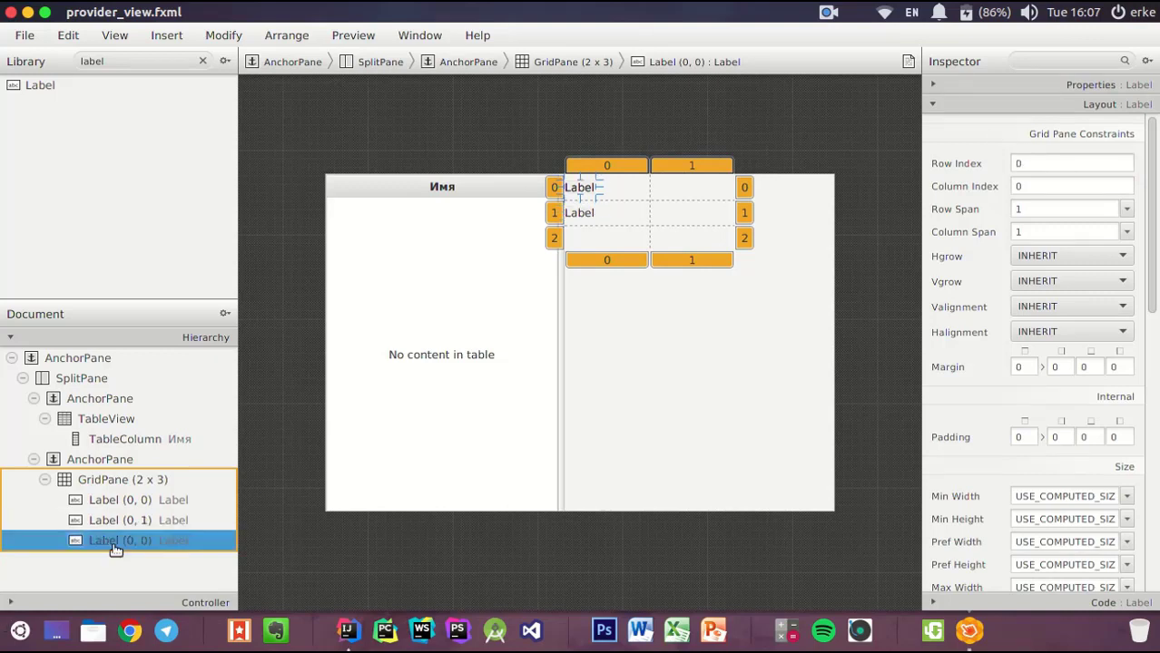
{"action": "left_click", "coordinate": [1028, 162]}
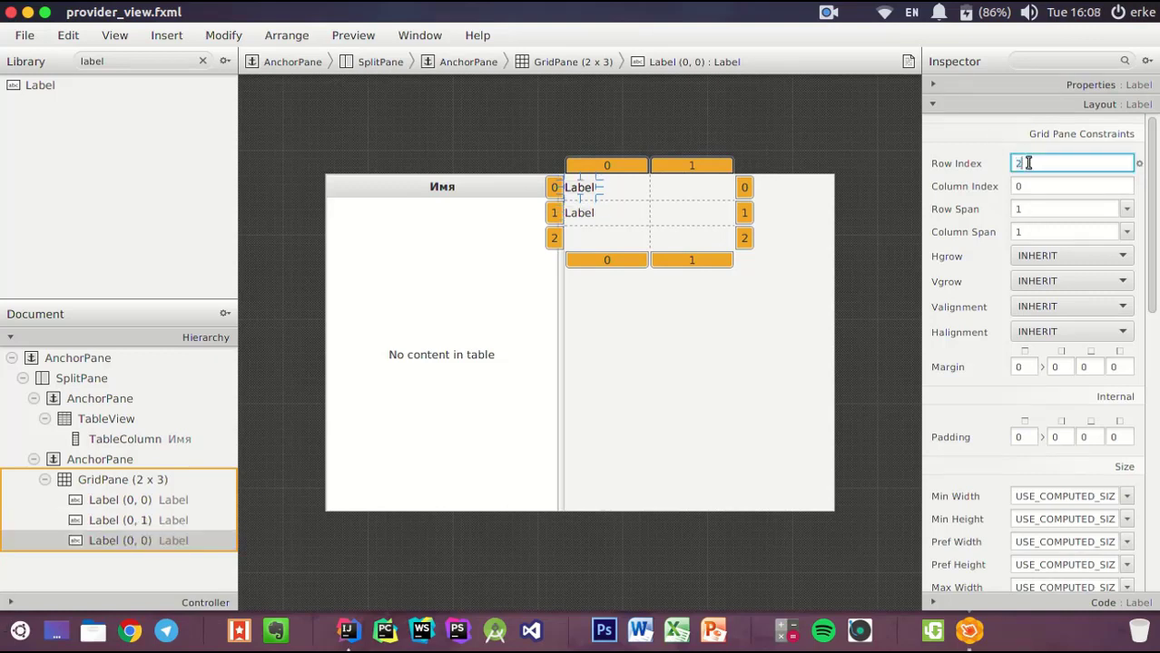
{"action": "left_click", "coordinate": [987, 147]}
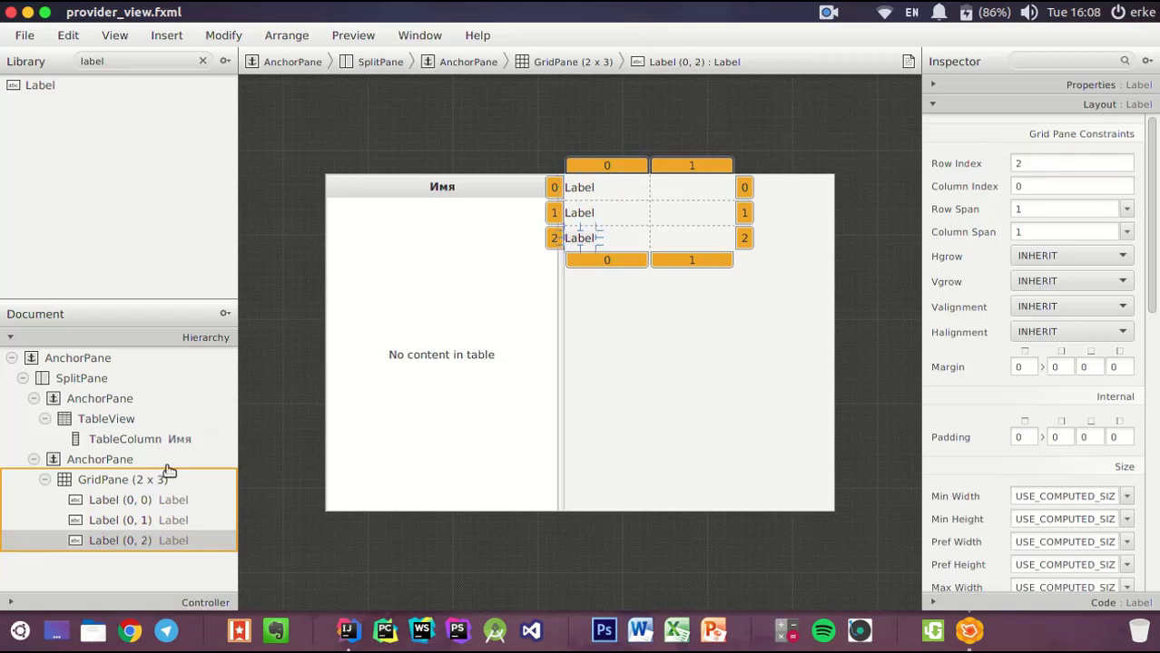
Set the text of the Label in the GridPane's first row to "Имя:"
{"action": "left_click", "coordinate": [115, 504]}
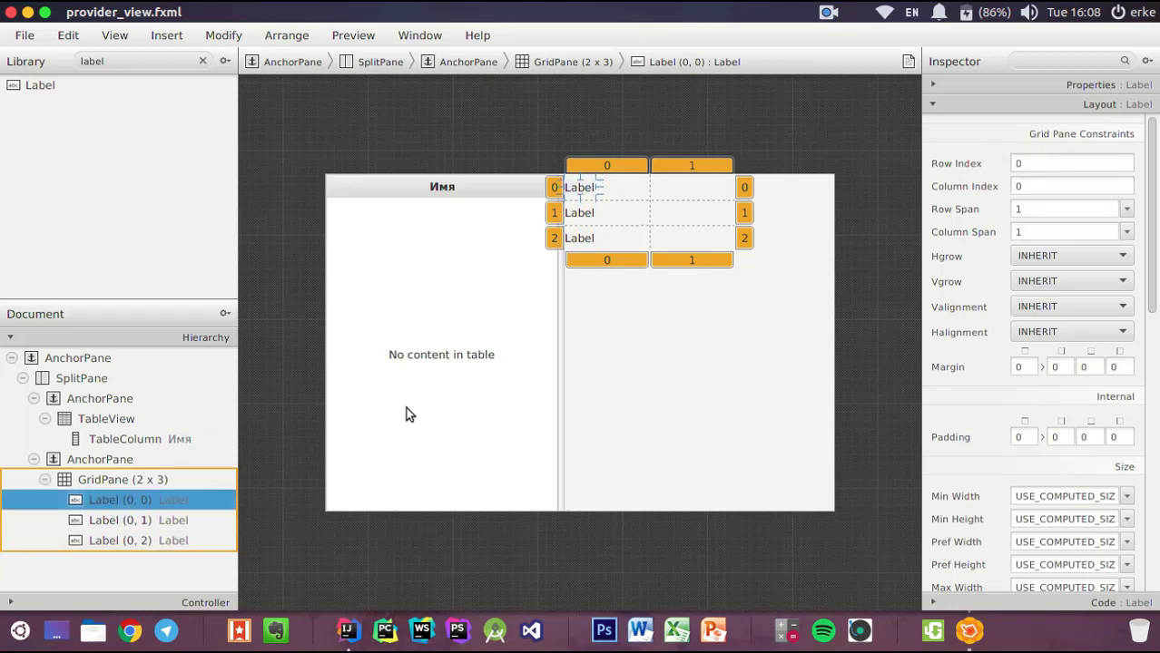
{"action": "left_click", "coordinate": [962, 87]}
{"action": "left_click", "coordinate": [1061, 145]}
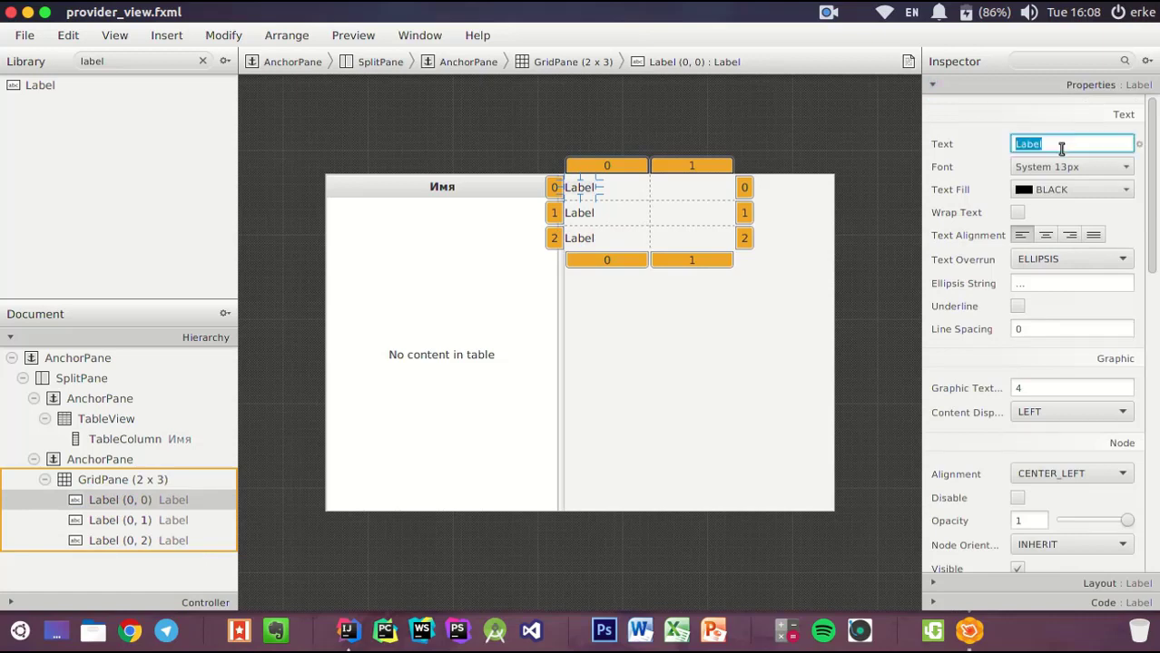
{"action": "key", "text": "super+space"}
{"action": "type", "text": "Им"}
{"action": "key", "text": "Return"}
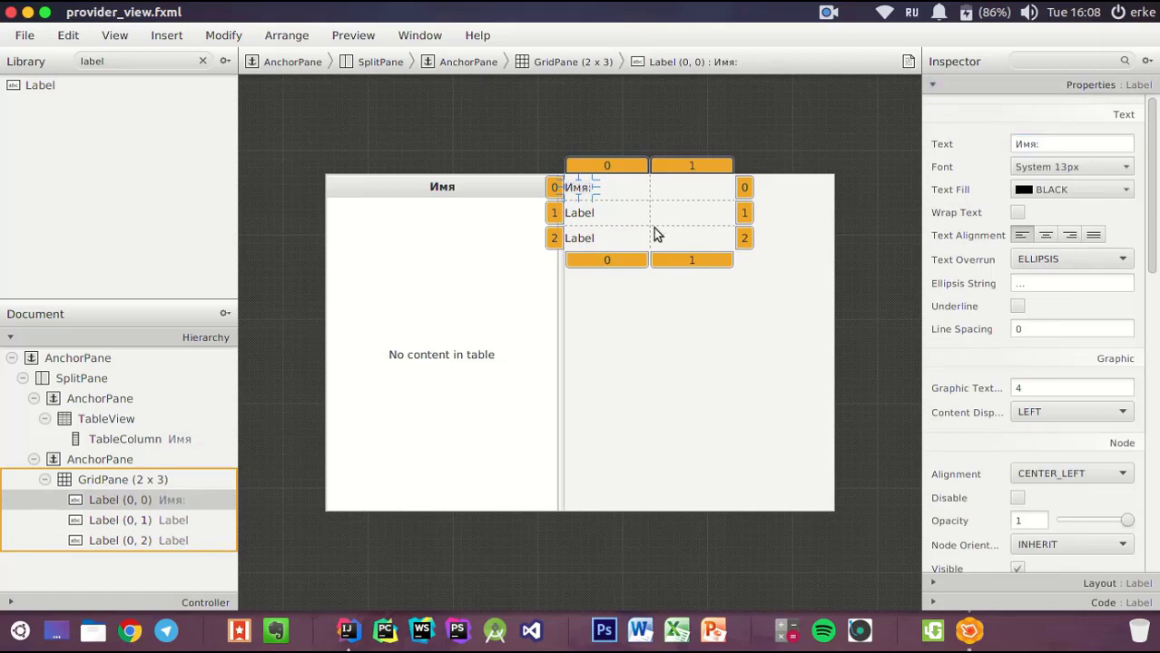
Set the text of the Label in the GridPane's second row to "Номер:"
{"action": "left_click", "coordinate": [581, 214]}
{"action": "left_click", "coordinate": [1053, 144]}
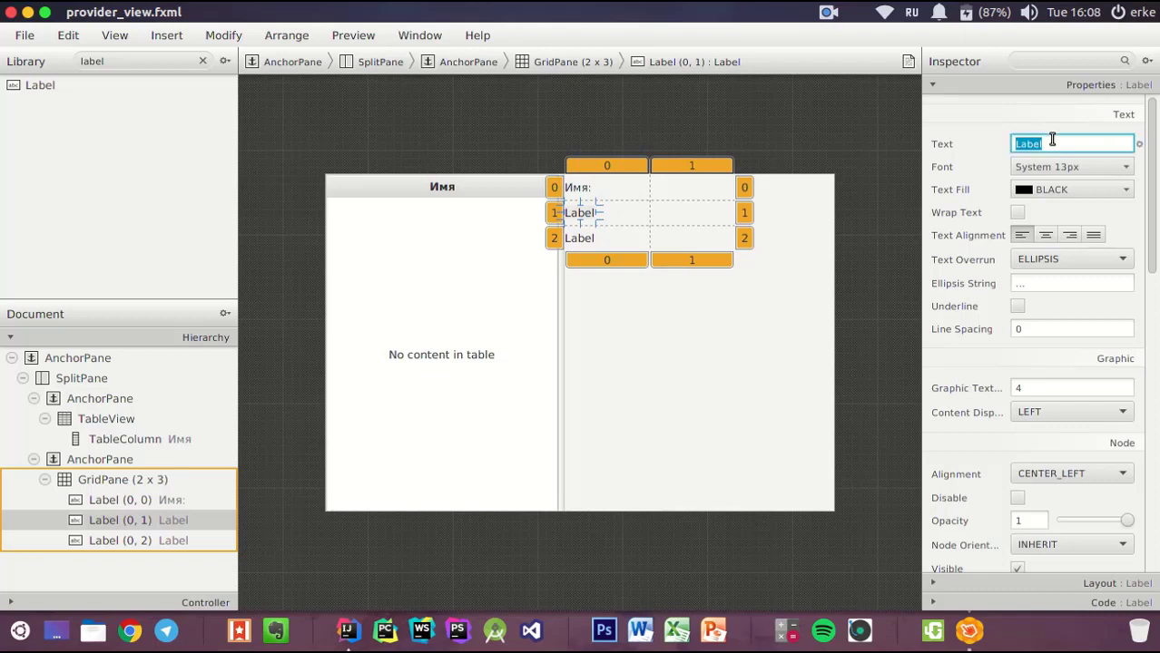
{"action": "type", "text": "Номер:"}
{"action": "key", "text": "Return"}
Set the text of the Label in the GridPane's third row to "Баланс:"
{"action": "left_click", "coordinate": [585, 246]}
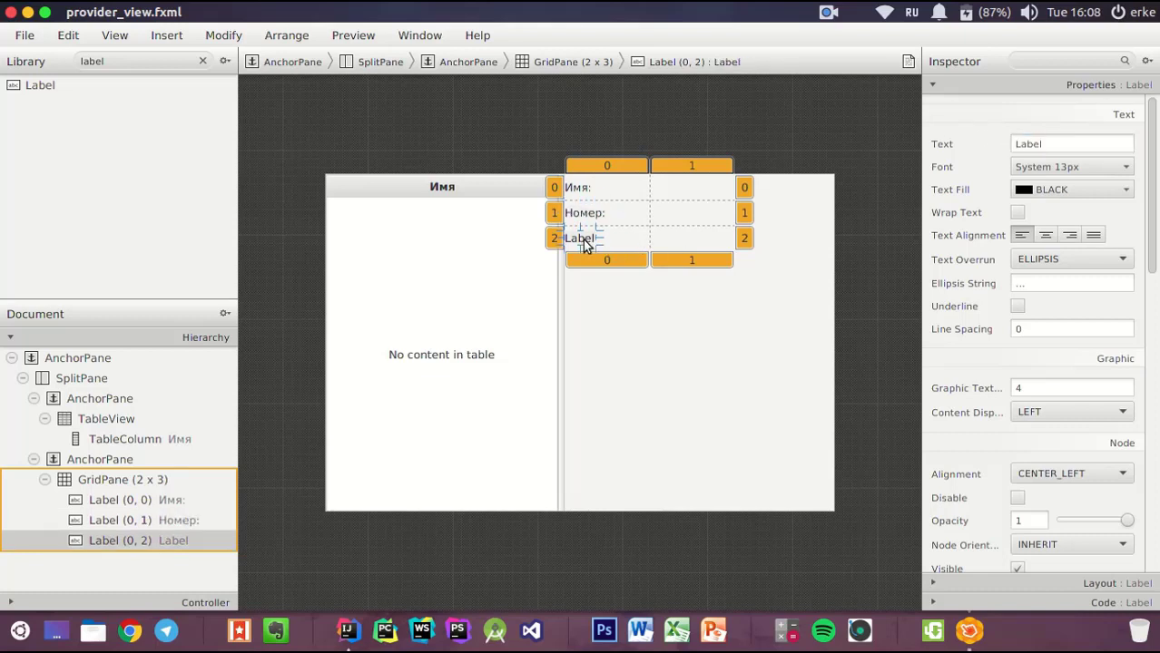
{"action": "left_click", "coordinate": [1052, 143]}
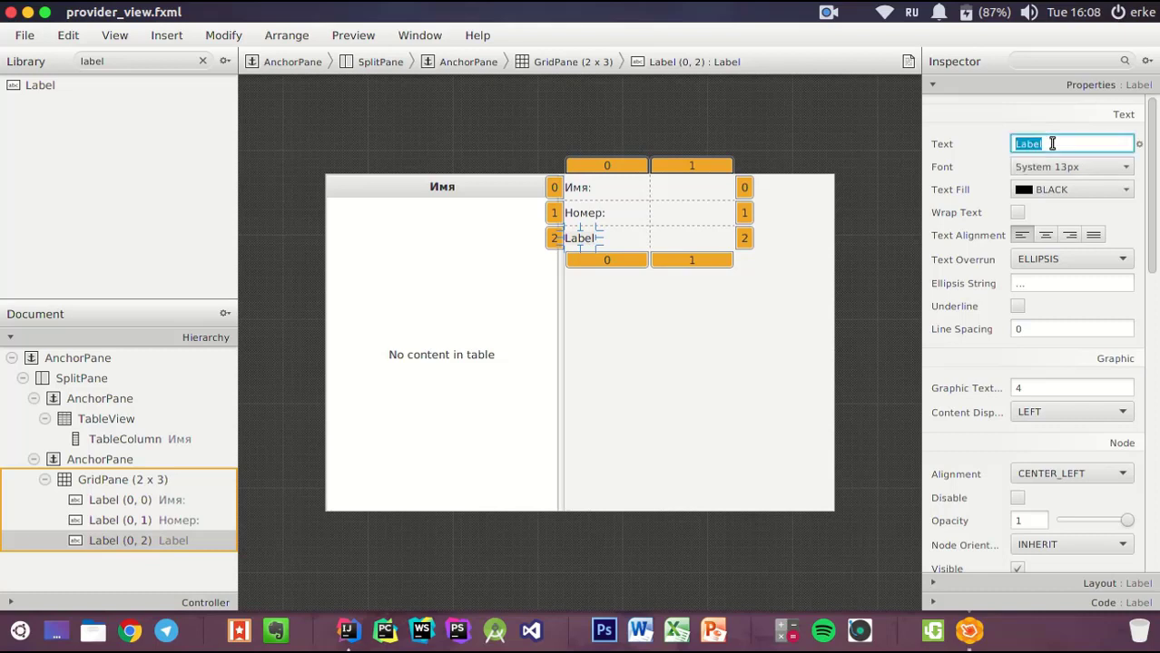
{"action": "type", "text": "Баланс:"}
{"action": "key", "text": "Return"}
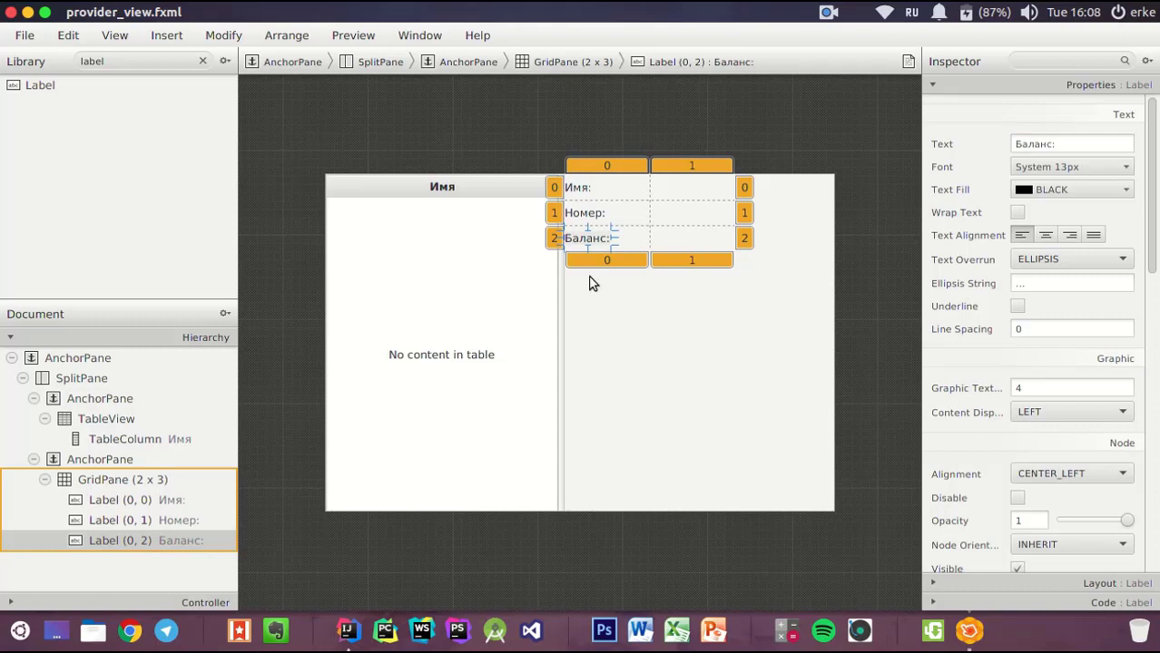
Add four empty rows below the "Баланс:" row of the GridPane
{"action": "left_click", "coordinate": [551, 242]}
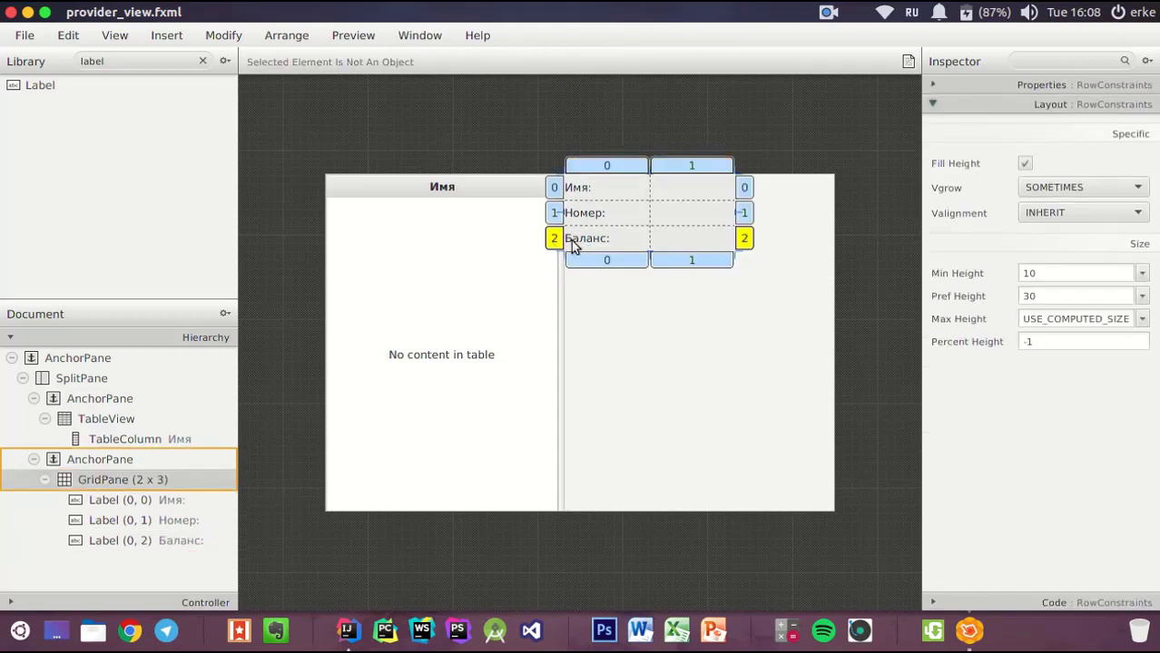
{"action": "right_click", "coordinate": [553, 244]}
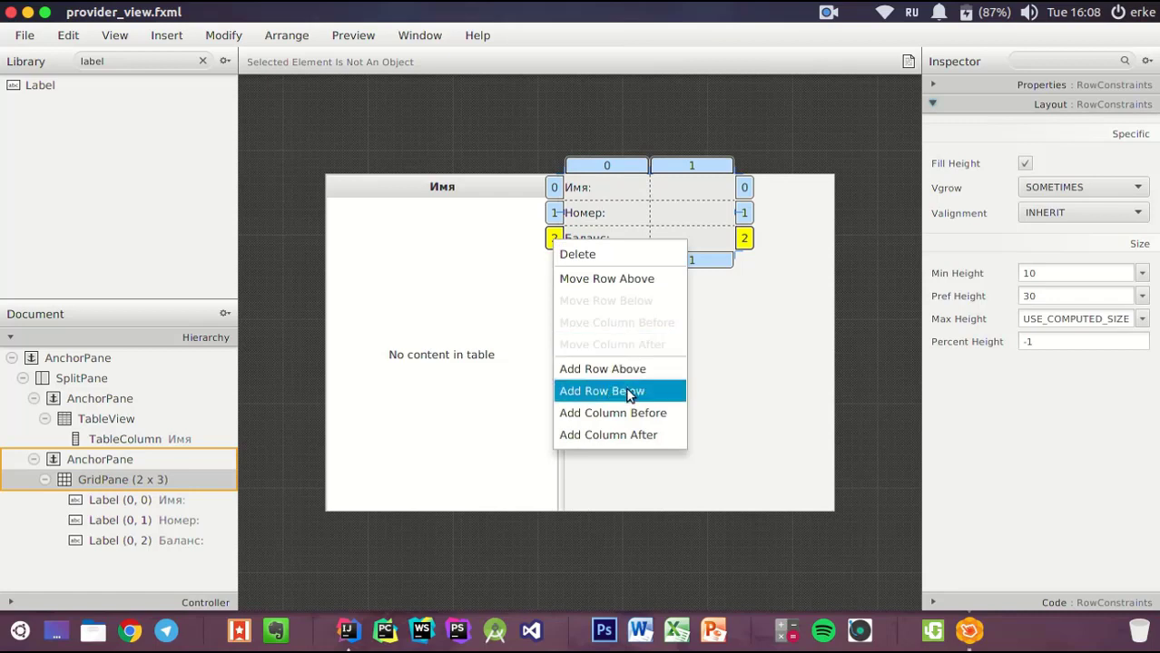
{"action": "left_click", "coordinate": [629, 394]}
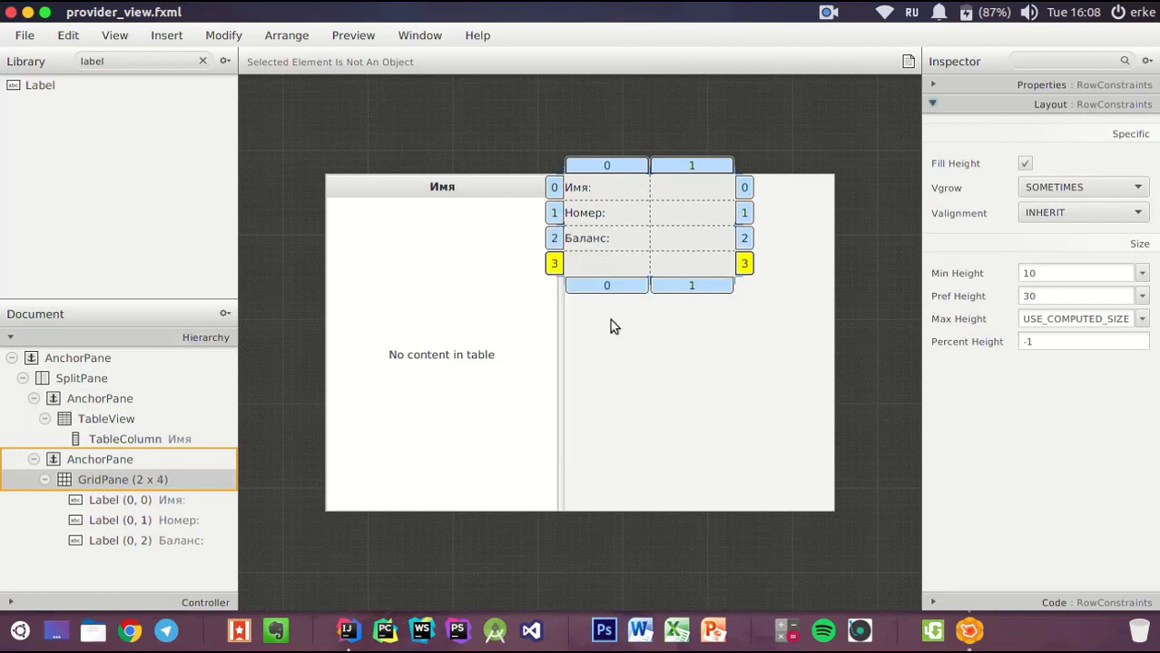
{"action": "right_click", "coordinate": [548, 264]}
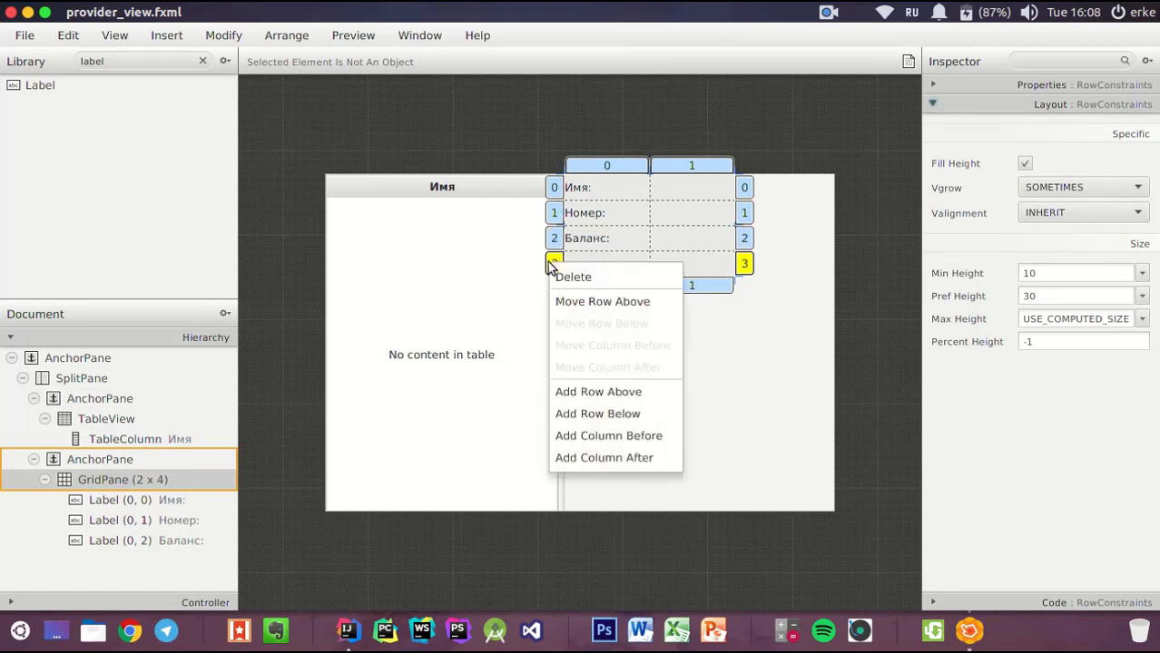
{"action": "left_click", "coordinate": [616, 414]}
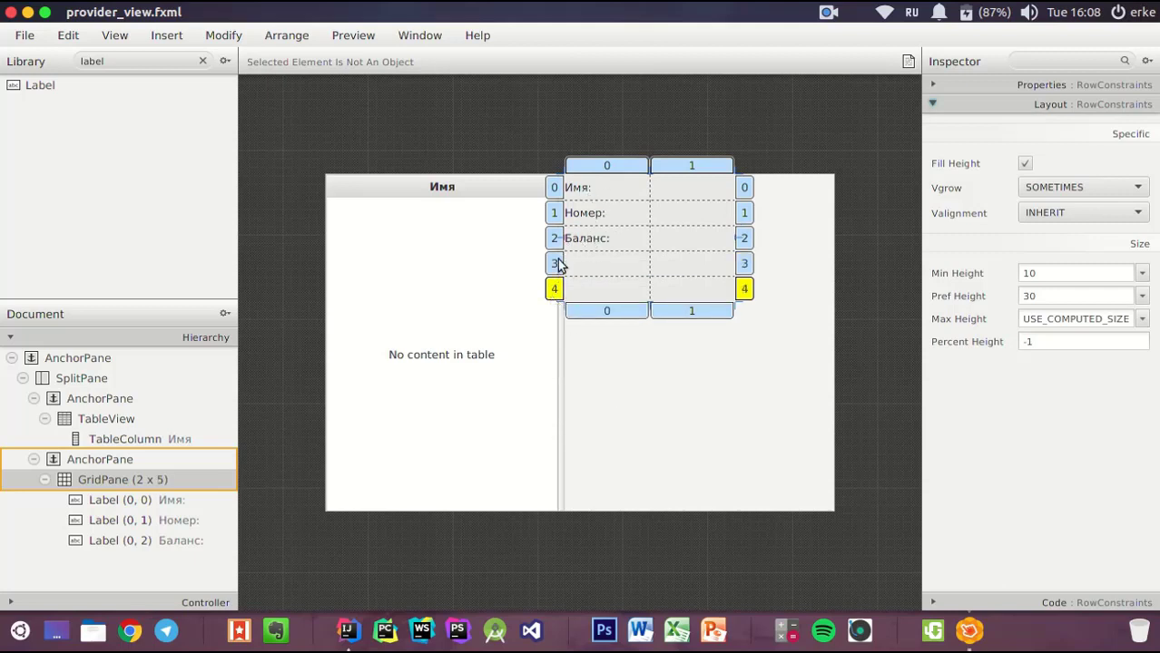
{"action": "right_click", "coordinate": [554, 288]}
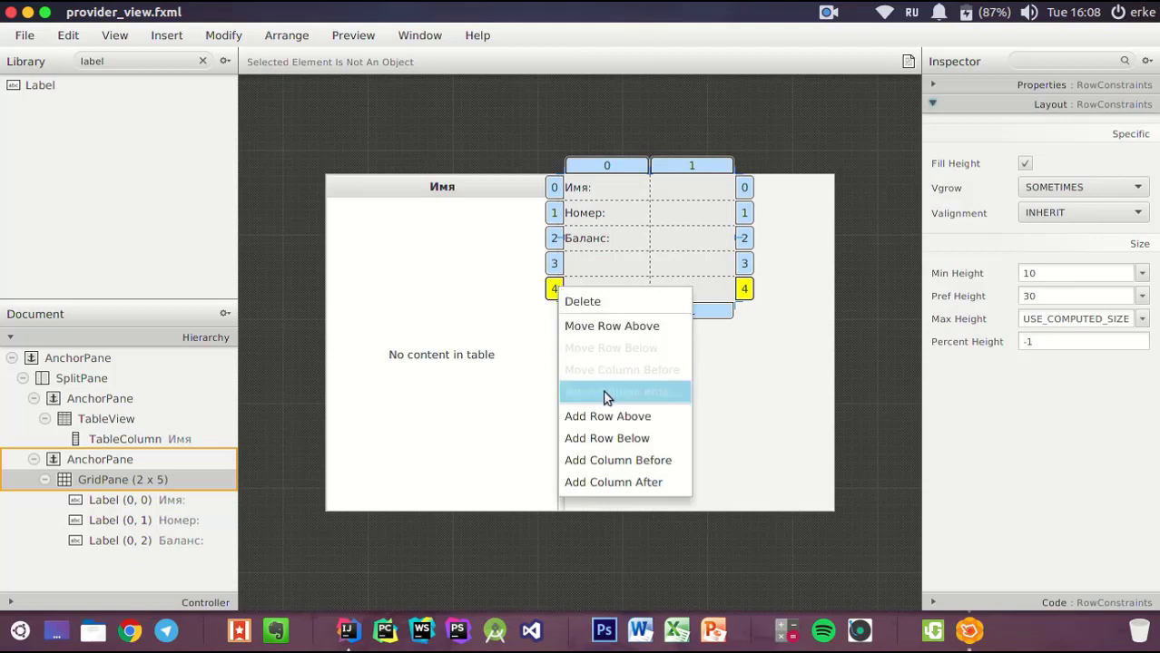
{"action": "left_click", "coordinate": [598, 440]}
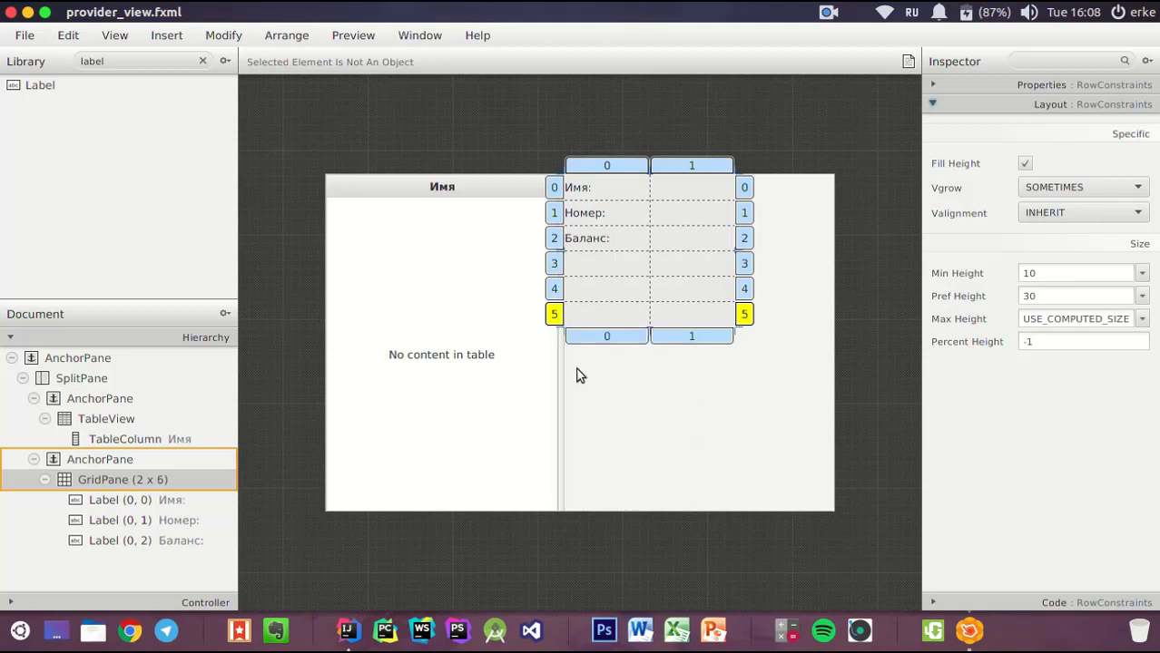
{"action": "right_click", "coordinate": [554, 314]}
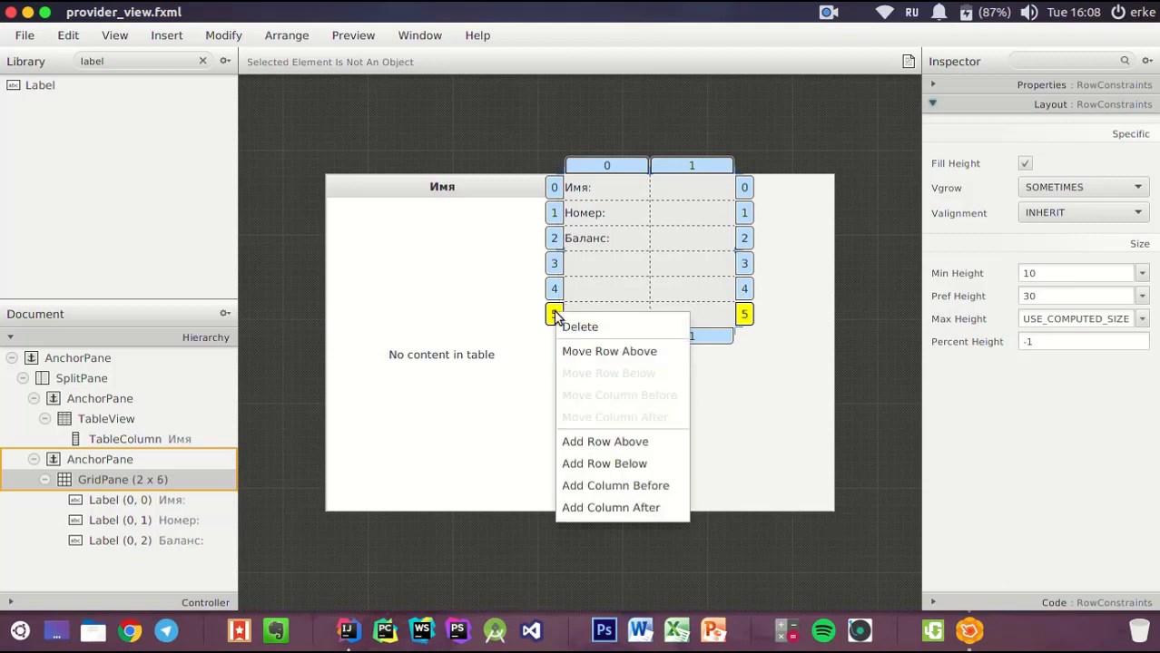
{"action": "left_click", "coordinate": [582, 465]}
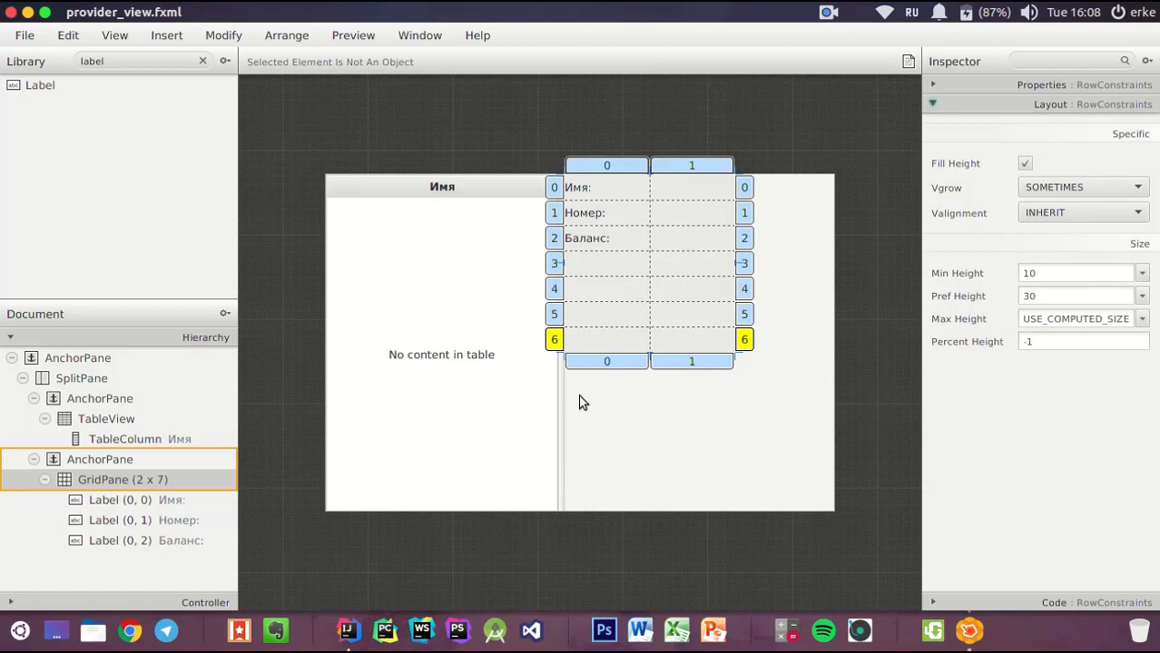
Switch to IntelliJ IDEA and open the Provider class from the models package to examine its fields
{"action": "key", "text": "alt+Tab"}
{"action": "key", "text": "alt+Tab"}
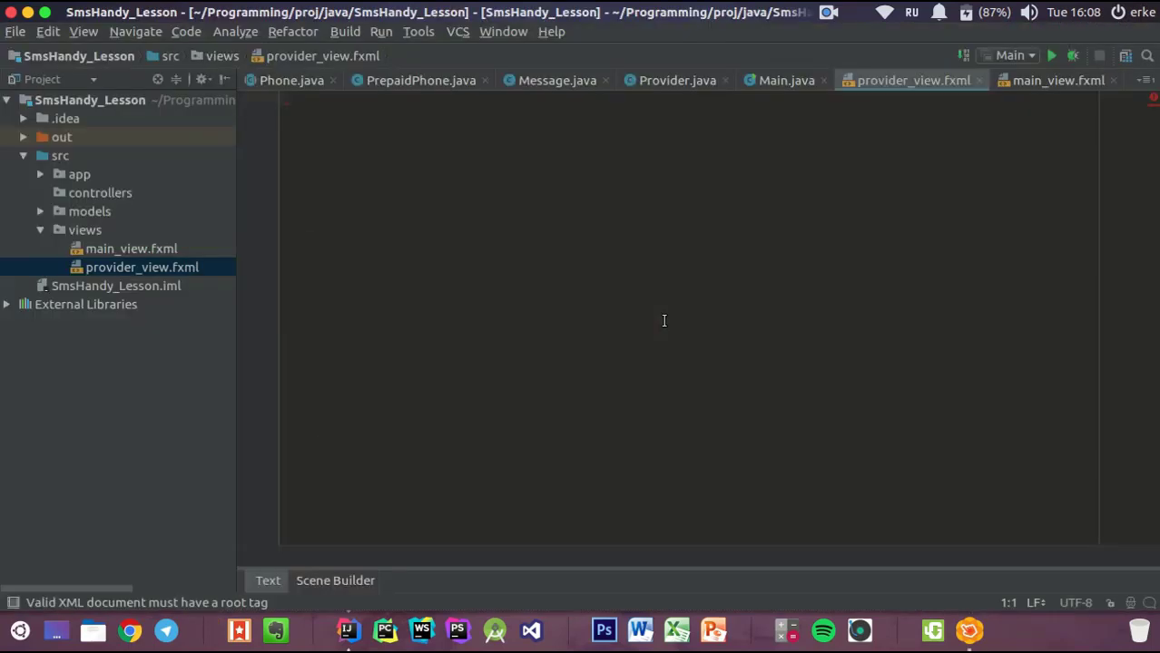
{"action": "left_click", "coordinate": [40, 211]}
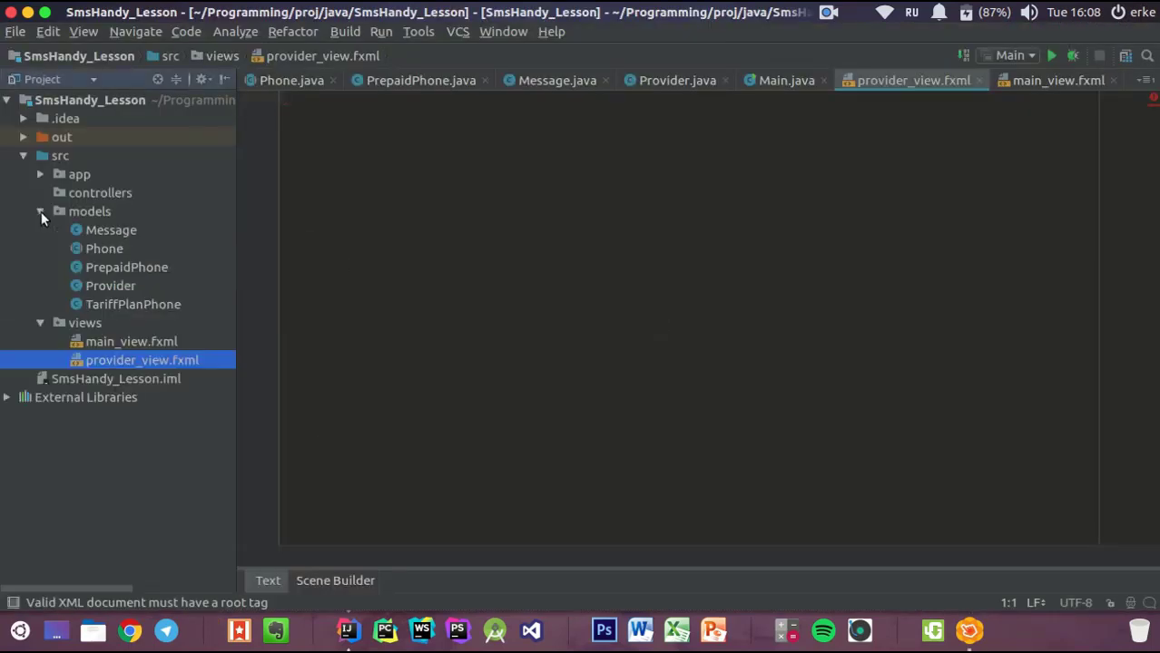
{"action": "double_click", "coordinate": [104, 286]}
{"action": "scroll", "coordinate": [675, 261], "scroll_direction": "up", "scroll_amount": 9}
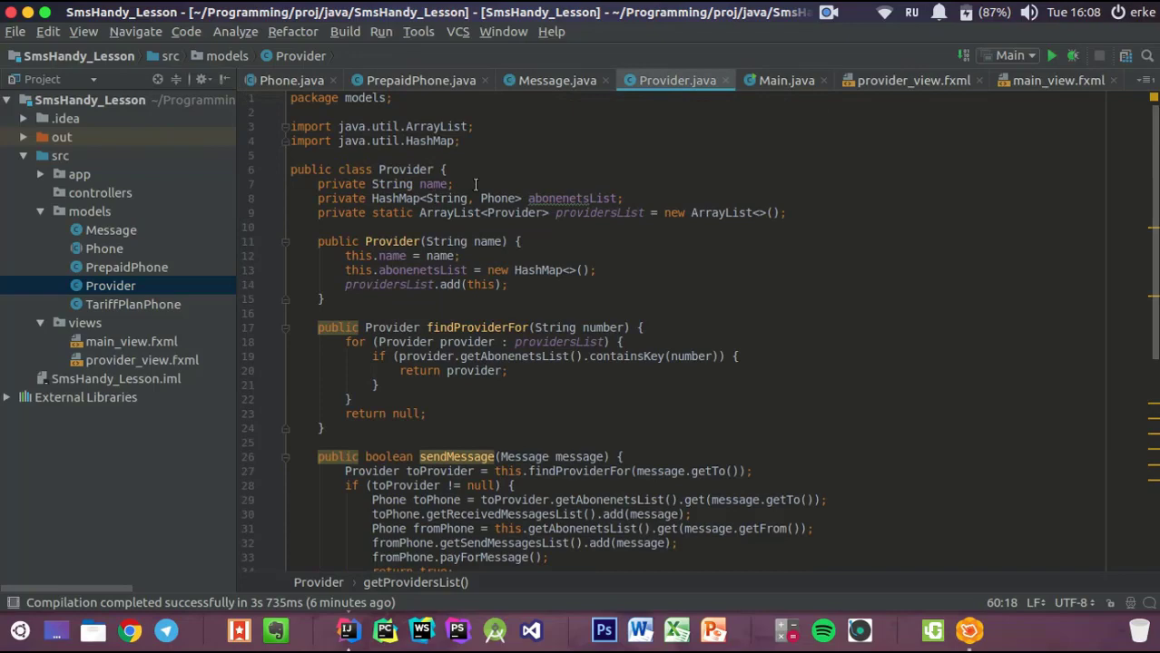
Return to Scene Builder and change the text of the GridPane's second-row Label to "Количество абонентов:"
{"action": "key", "text": "alt+Tab"}
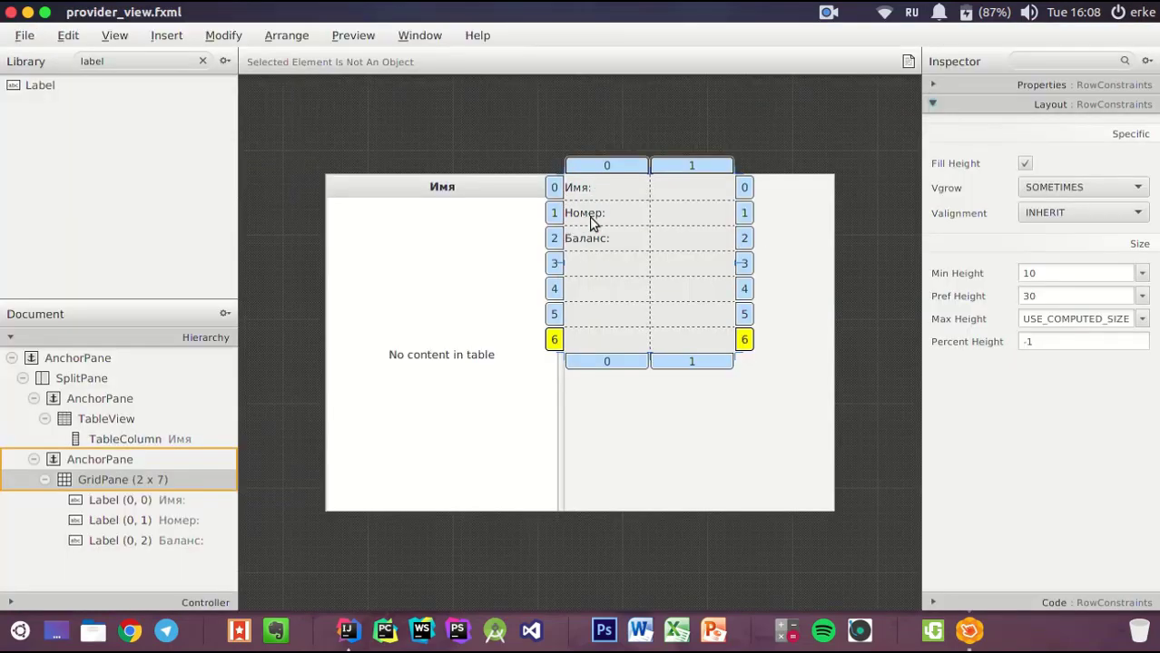
{"action": "left_click", "coordinate": [587, 219]}
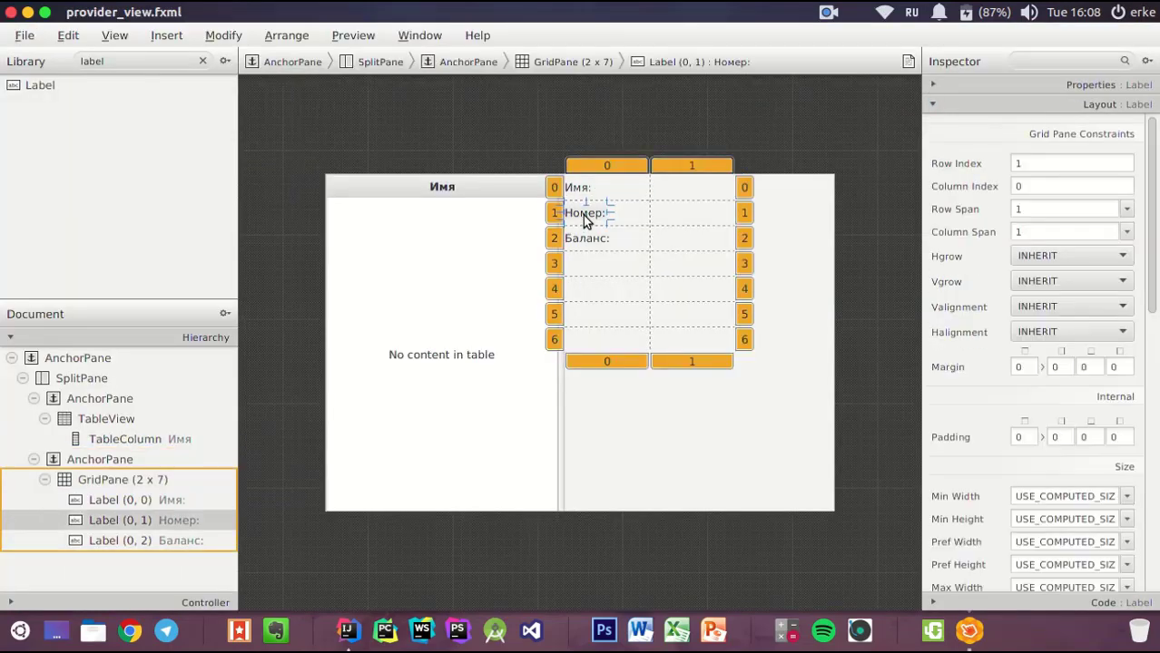
{"action": "left_click", "coordinate": [951, 86]}
{"action": "left_click", "coordinate": [1060, 144]}
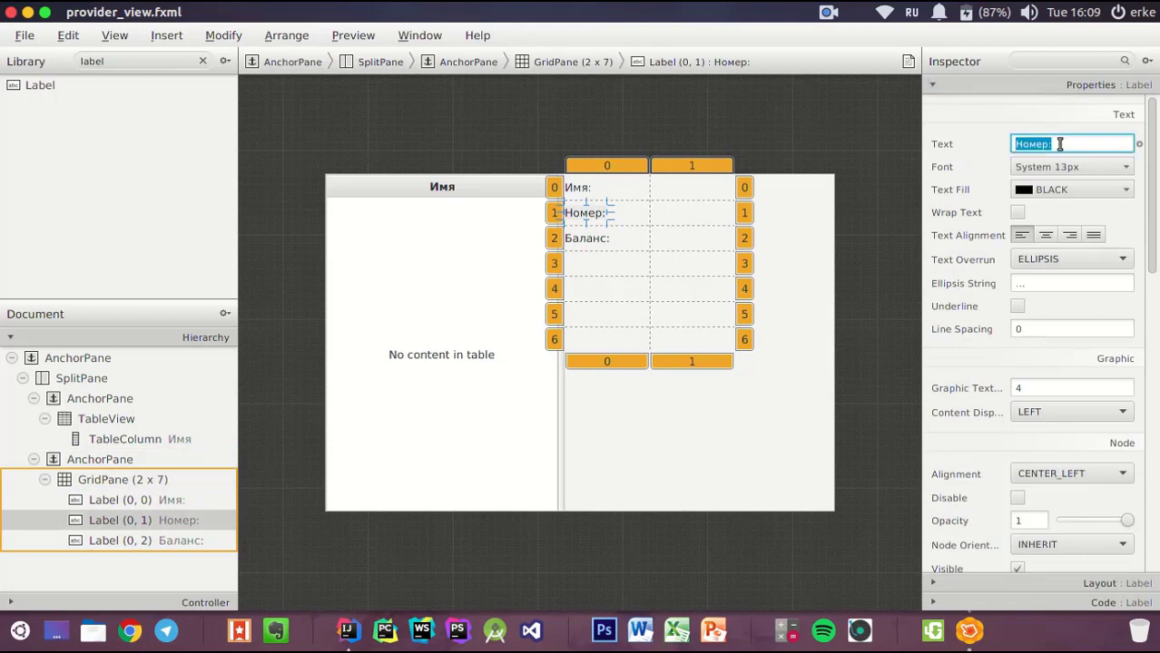
{"action": "type", "text": "С"}
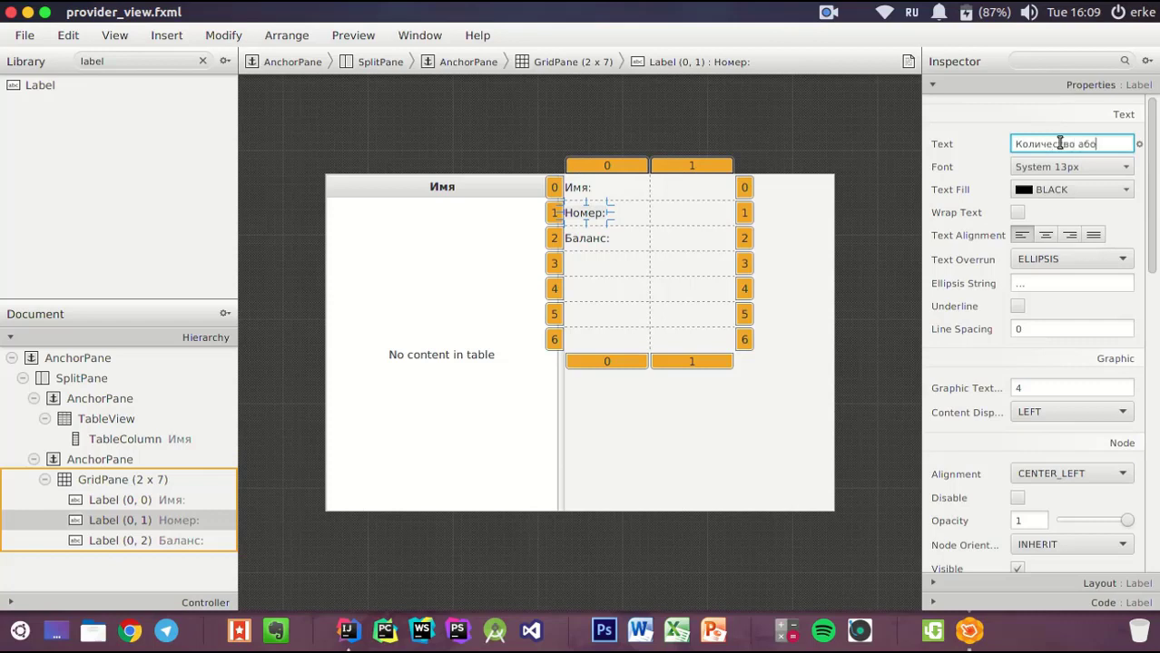
{"action": "type", "text": "оличество абонентов:"}
{"action": "key", "text": "Return"}
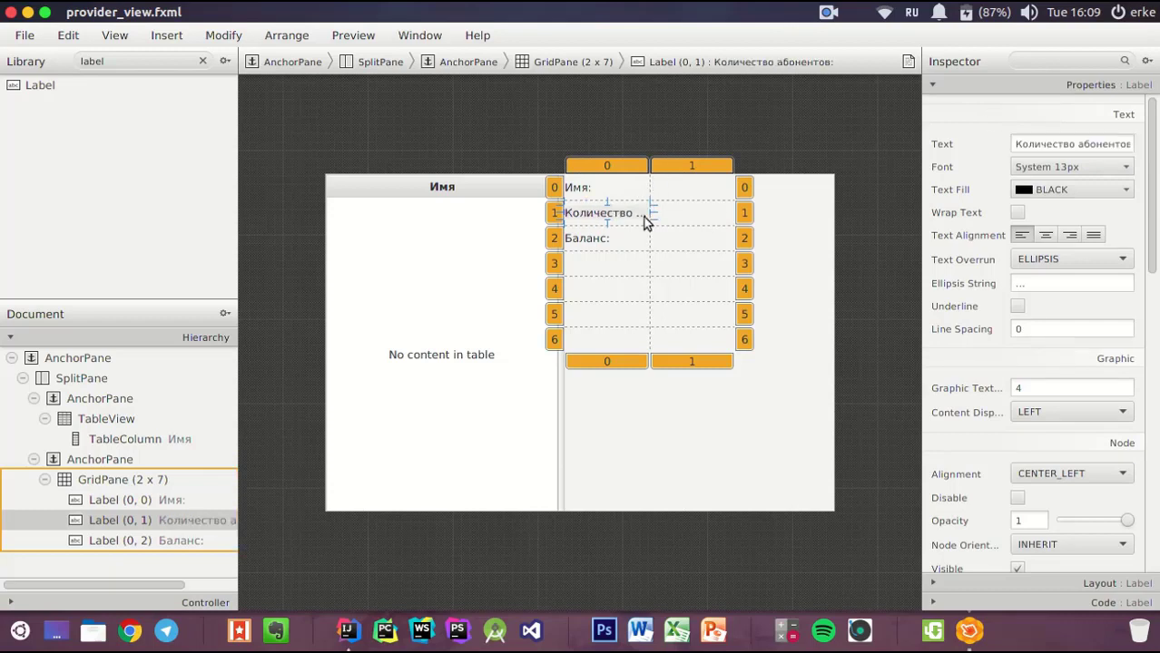
Switch to IntelliJ IDEA and review the Provider class's fields and methods for further data to display
{"action": "left_click", "coordinate": [590, 243]}
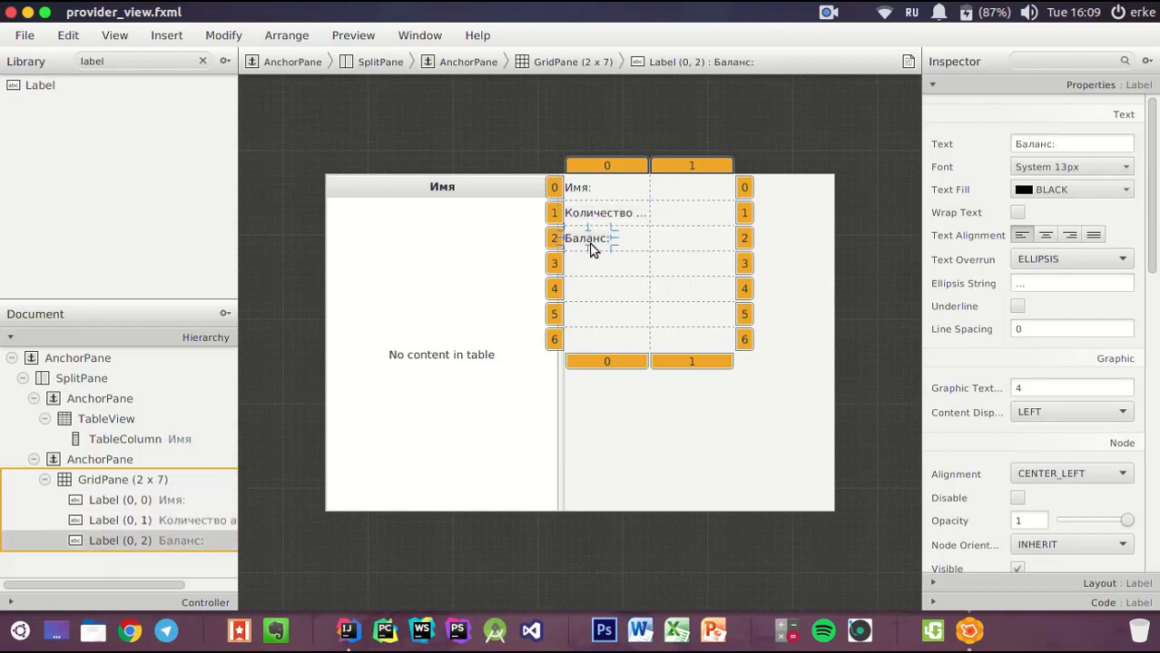
{"action": "double_click", "coordinate": [1081, 145]}
{"action": "key", "text": "alt+Tab"}
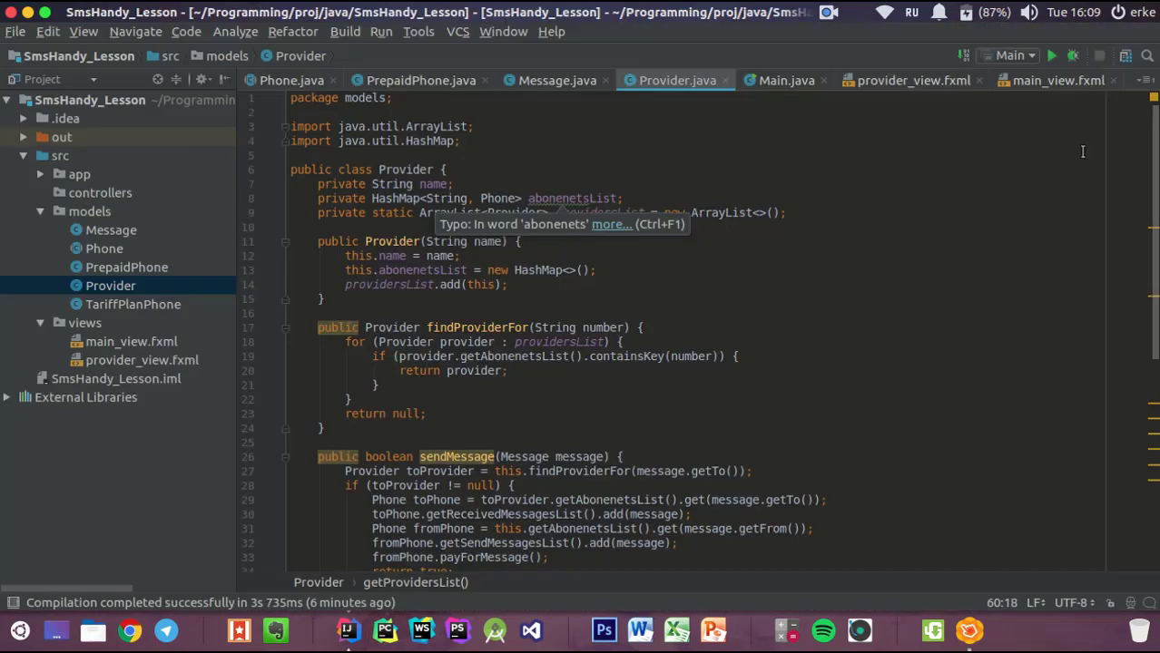
{"action": "left_click", "coordinate": [571, 261]}
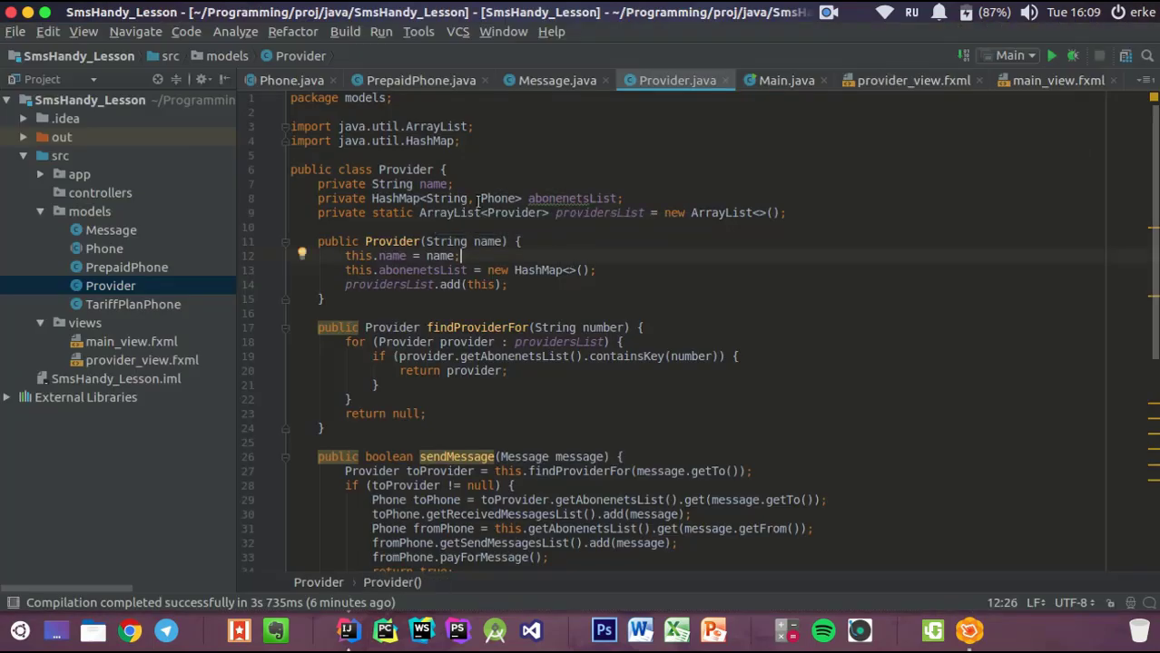
{"action": "scroll", "coordinate": [698, 288], "scroll_direction": "down", "scroll_amount": 9}
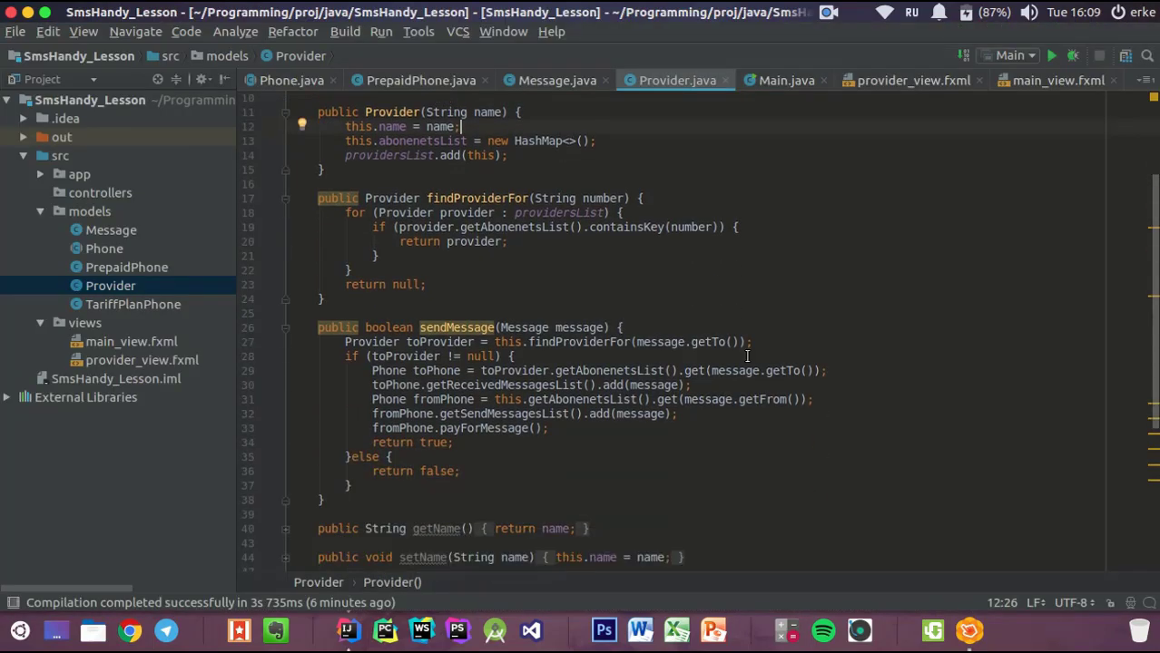
{"action": "scroll", "coordinate": [747, 356], "scroll_direction": "up", "scroll_amount": 9}
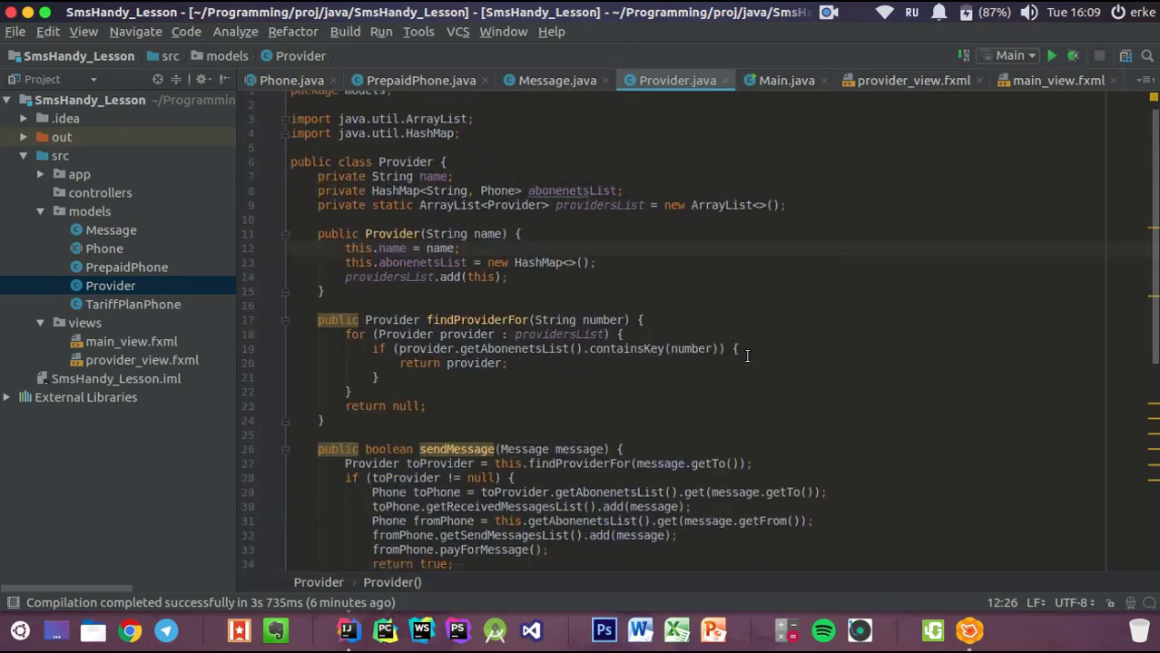
Return to Scene Builder and delete two of the empty GridPane rows directly below the "Баланс:" row
{"action": "key", "text": "alt+Tab"}
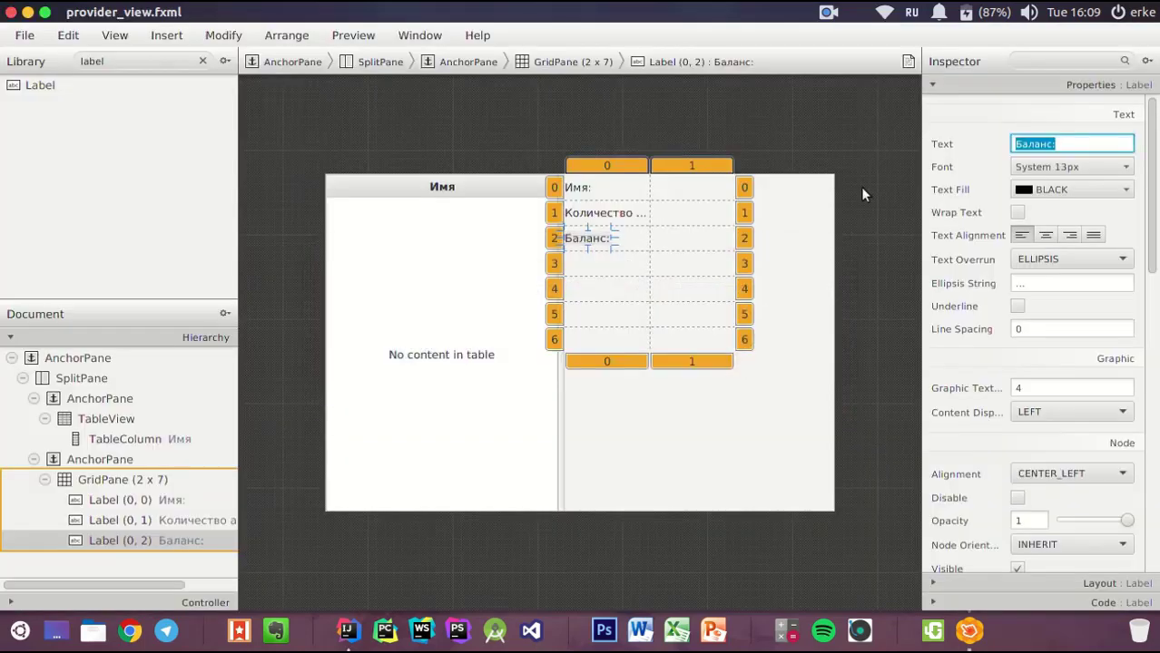
{"action": "left_click", "coordinate": [555, 263]}
{"action": "right_click", "coordinate": [555, 263]}
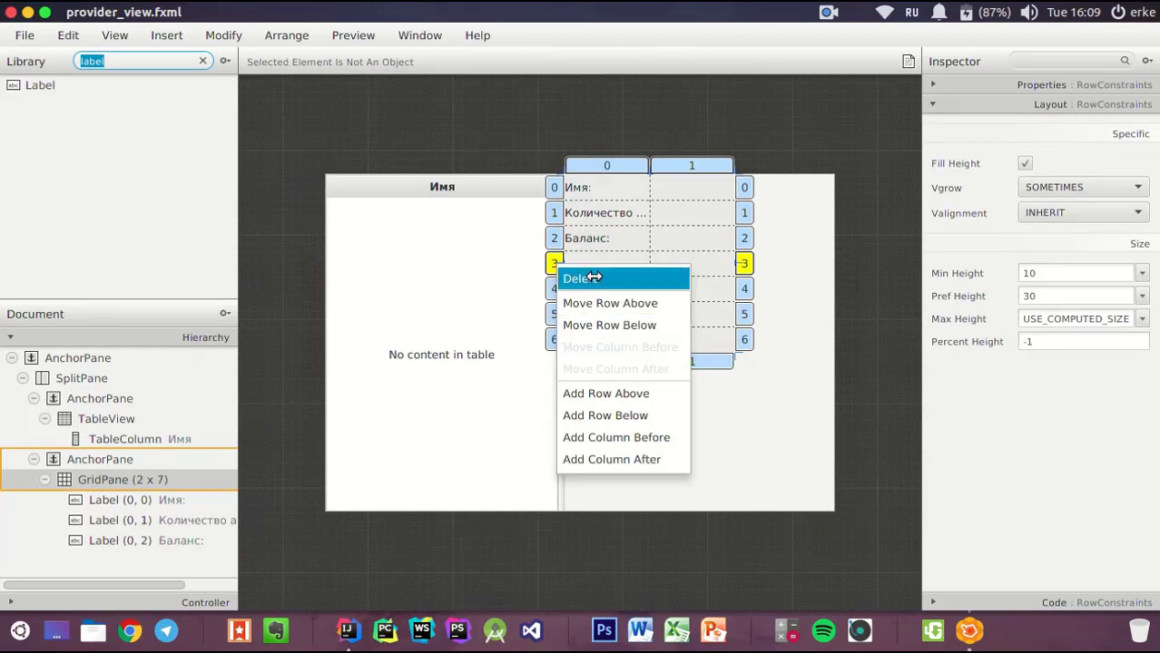
{"action": "left_click", "coordinate": [586, 277]}
{"action": "left_click", "coordinate": [554, 263]}
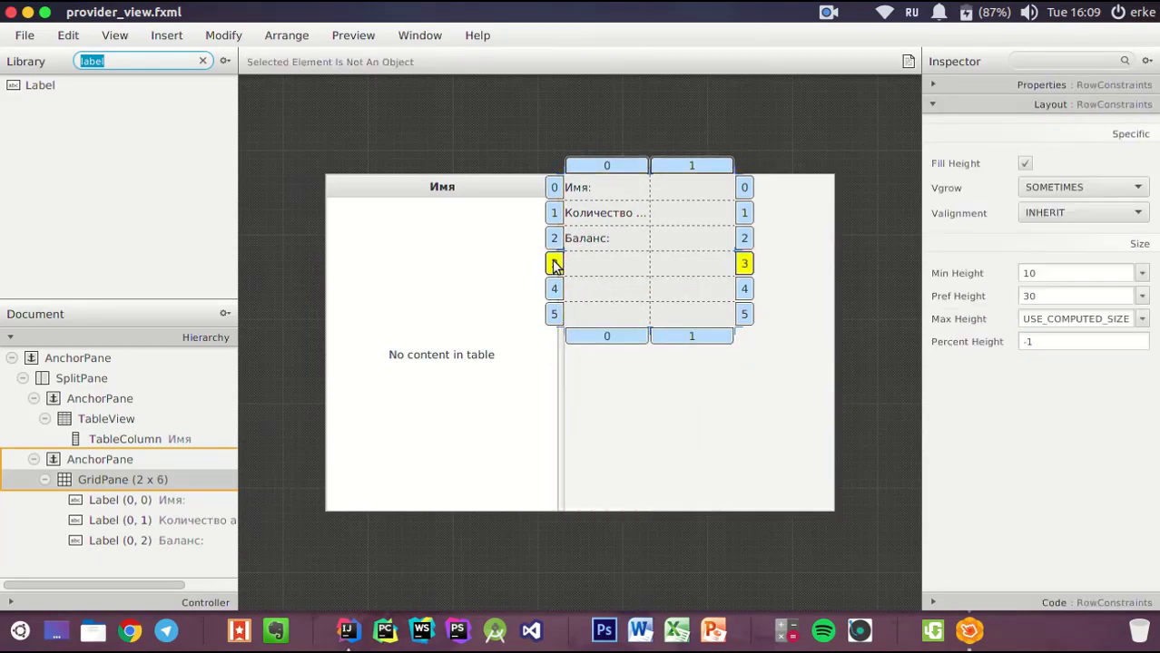
{"action": "right_click", "coordinate": [555, 264]}
{"action": "left_click", "coordinate": [569, 278]}
Delete the "Баланс:" row and the remaining empty rows so the GridPane keeps only its name and subscriber-count rows
{"action": "left_click", "coordinate": [554, 239]}
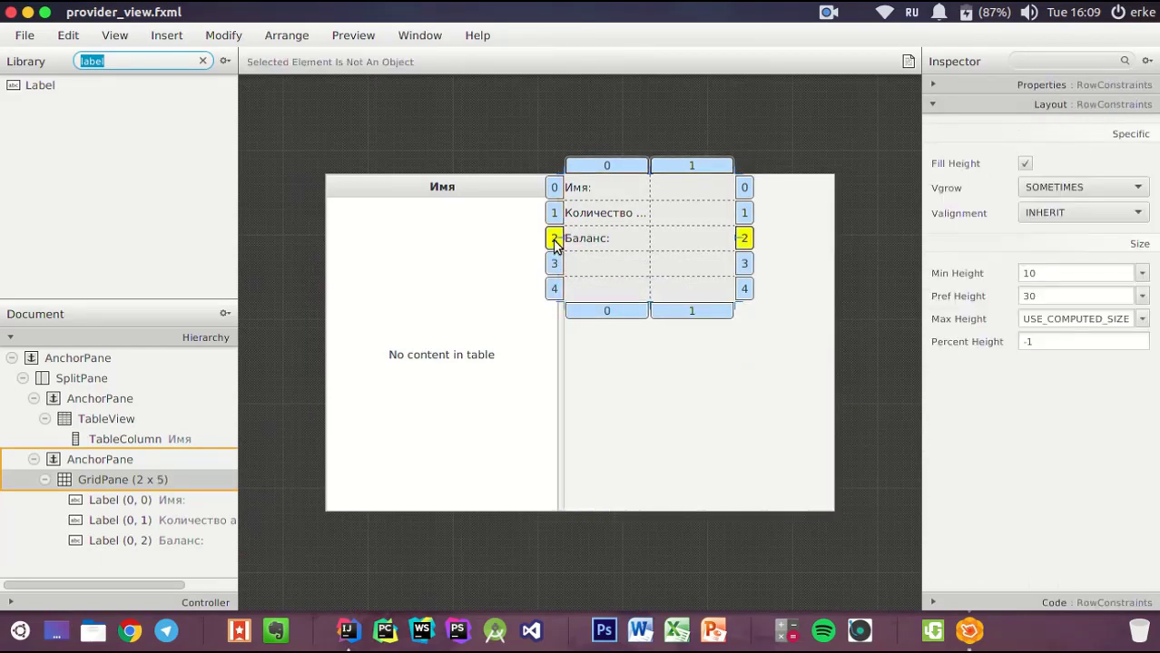
{"action": "right_click", "coordinate": [555, 242]}
{"action": "left_click", "coordinate": [579, 255]}
{"action": "left_click", "coordinate": [554, 239]}
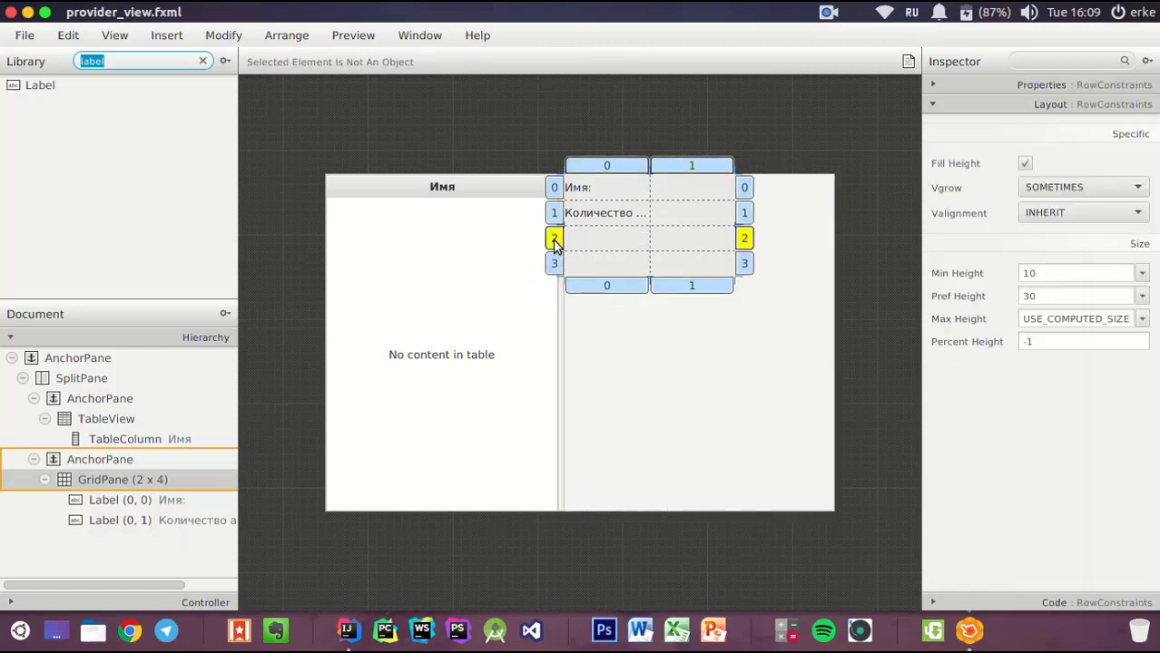
{"action": "right_click", "coordinate": [555, 243]}
{"action": "left_click", "coordinate": [579, 256]}
{"action": "right_click", "coordinate": [555, 238]}
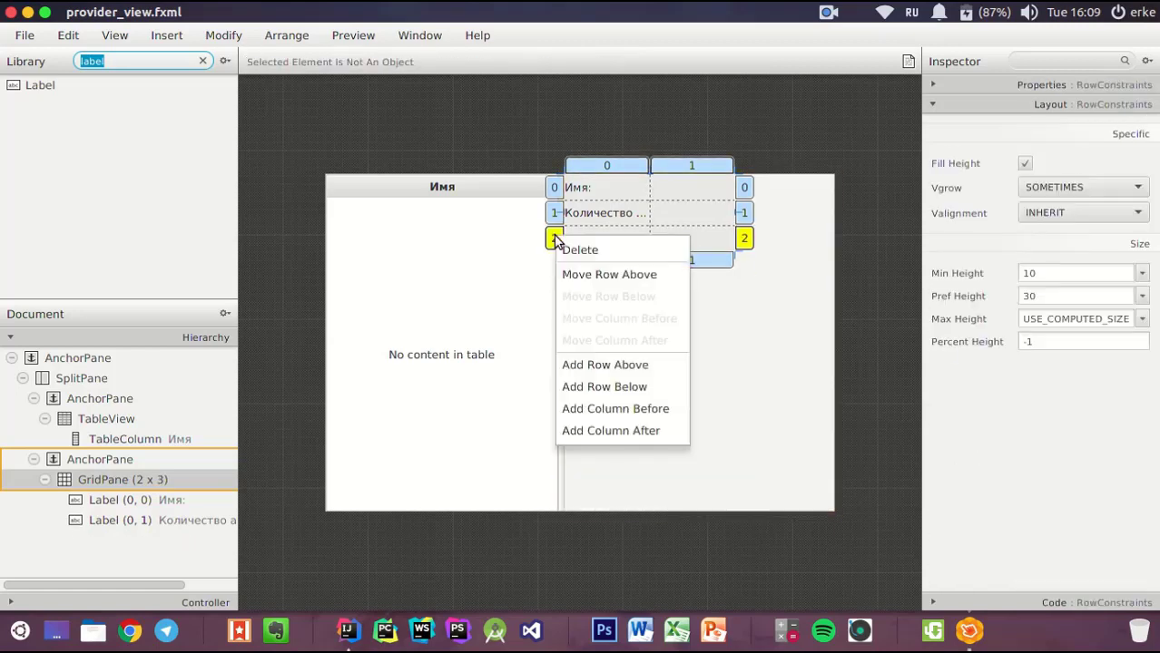
{"action": "left_click", "coordinate": [574, 249]}
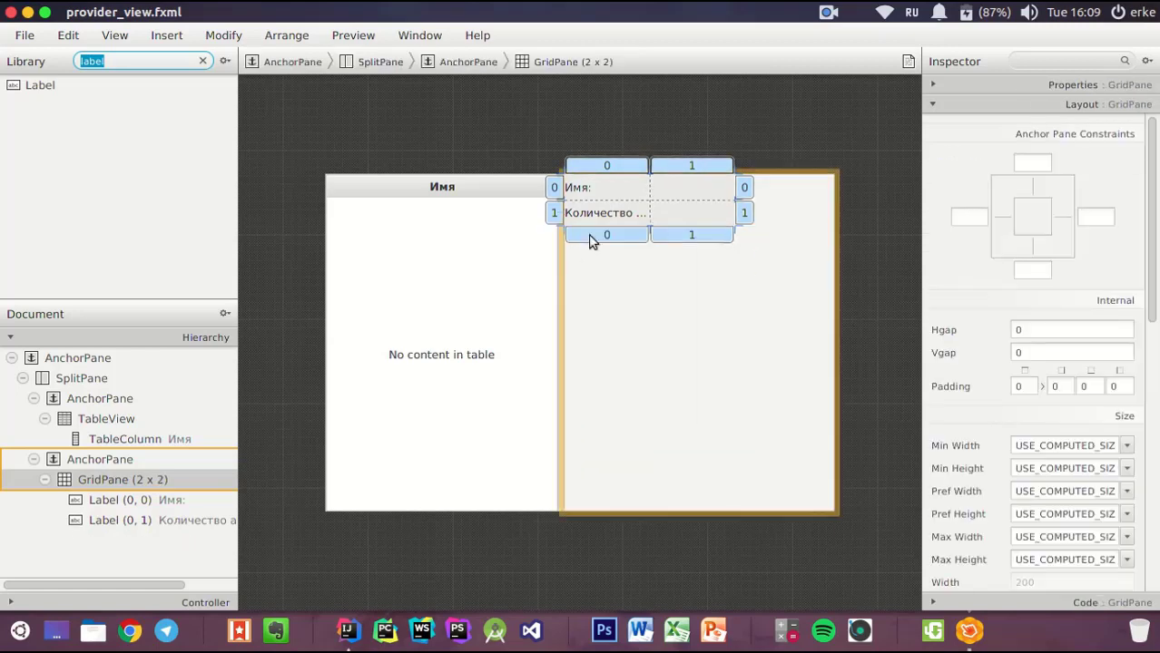
Set the GridPane's left anchor constraint to 15
{"action": "left_click", "coordinate": [619, 187]}
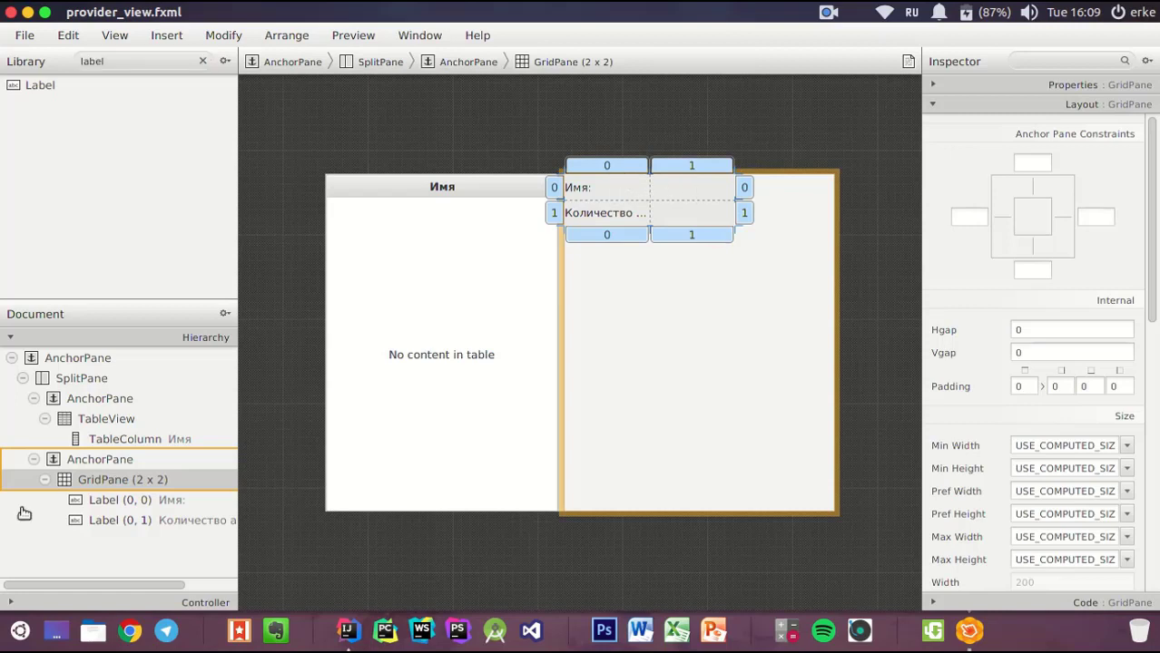
{"action": "left_click", "coordinate": [107, 479]}
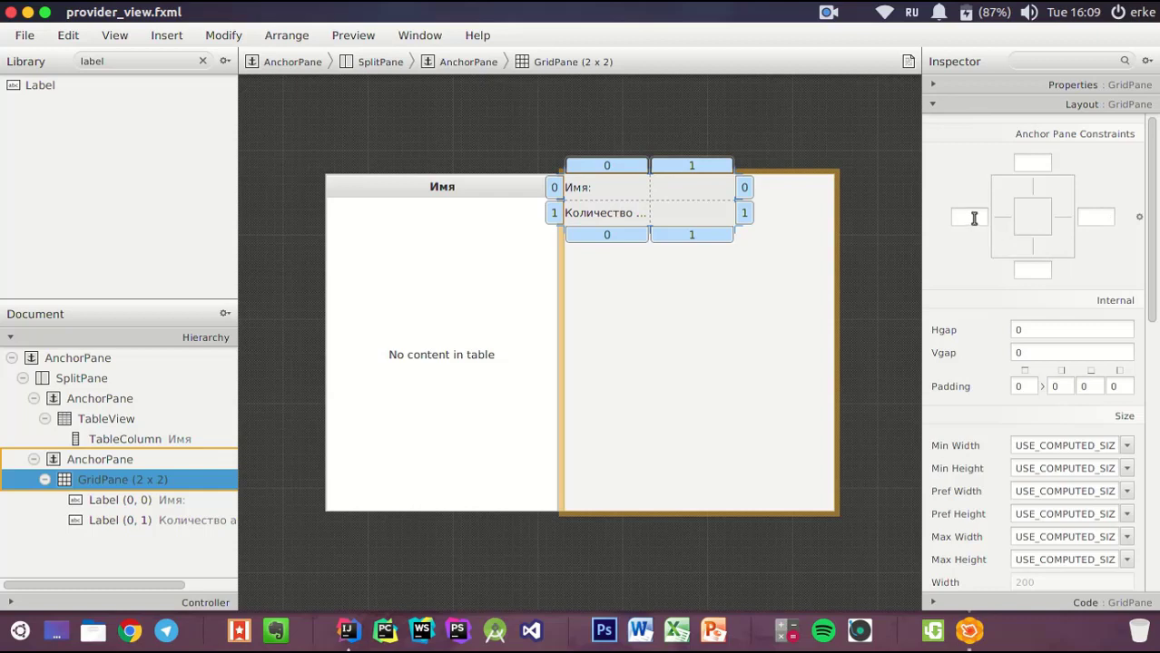
{"action": "left_click", "coordinate": [770, 129]}
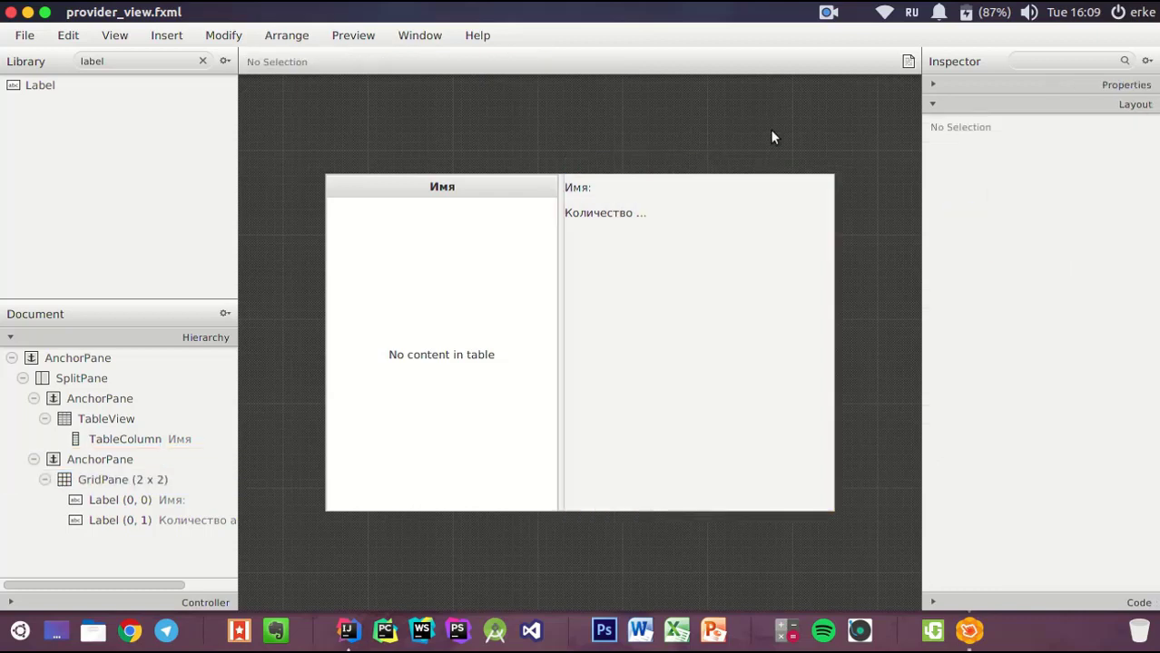
{"action": "left_click", "coordinate": [115, 483]}
{"action": "left_click", "coordinate": [971, 214]}
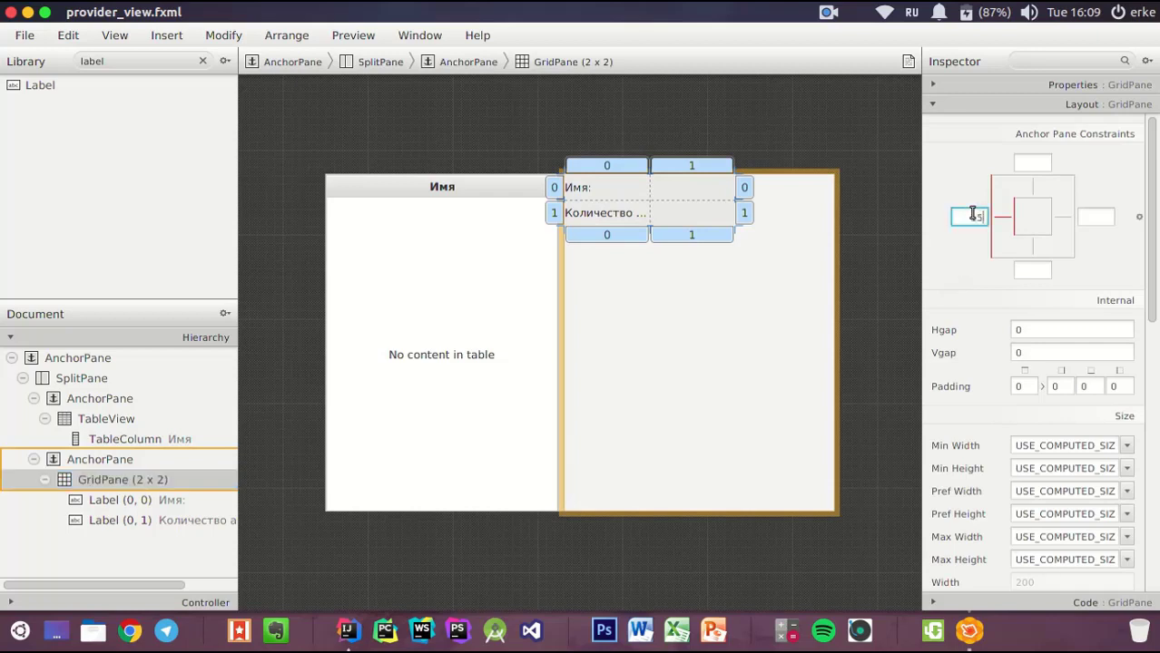
{"action": "type", "text": "15"}
{"action": "key", "text": "Return"}
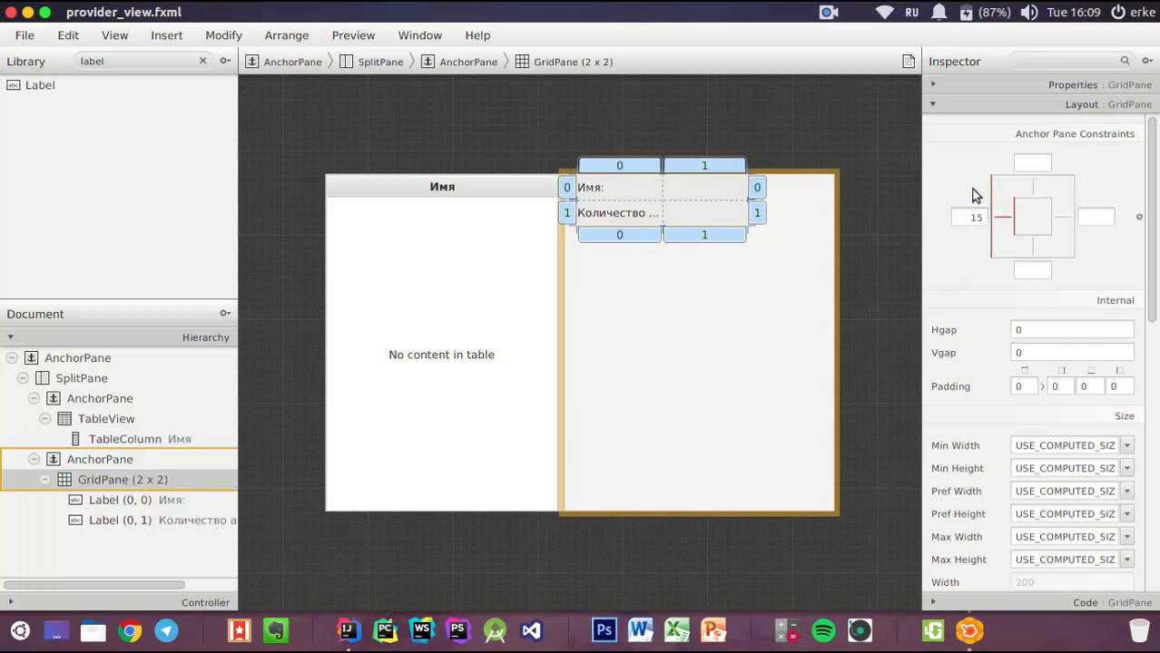
Set the GridPane's top and right anchor constraints to 15
{"action": "left_click", "coordinate": [873, 215]}
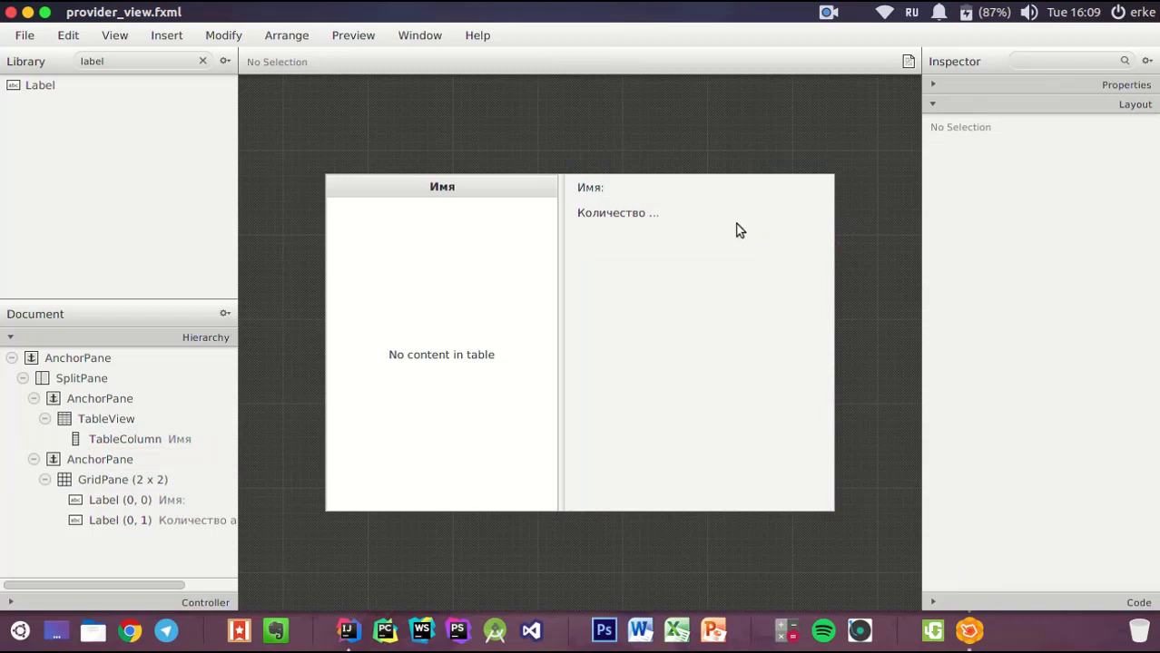
{"action": "left_click", "coordinate": [105, 483]}
{"action": "left_click", "coordinate": [1023, 162]}
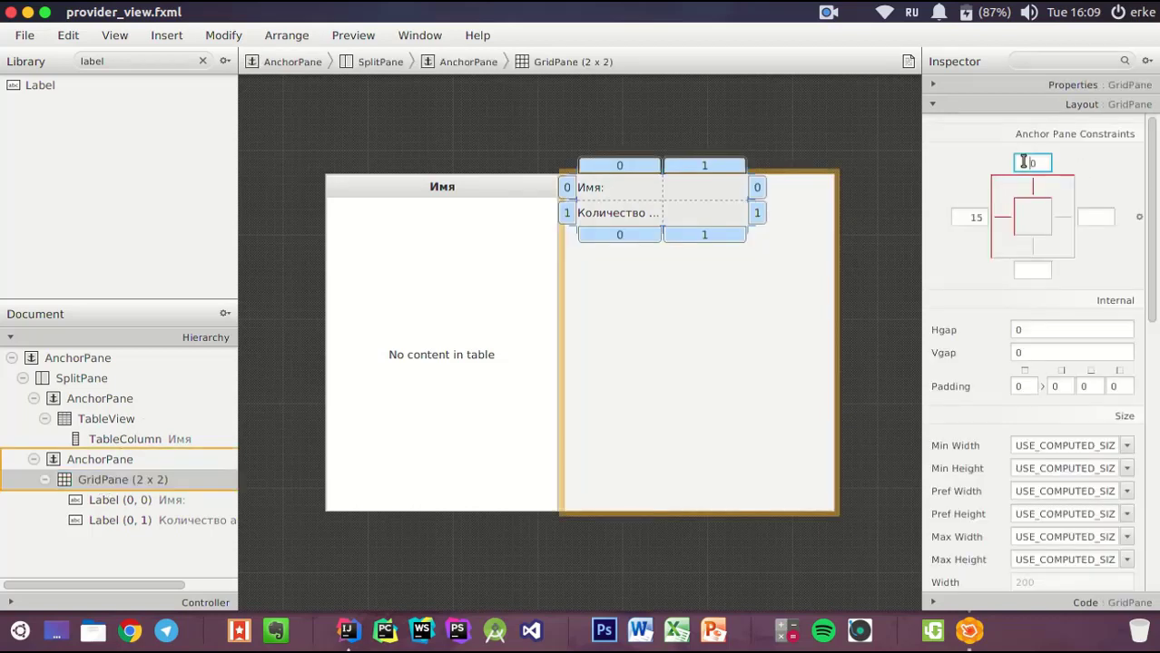
{"action": "type", "text": "15"}
{"action": "left_click", "coordinate": [1098, 167]}
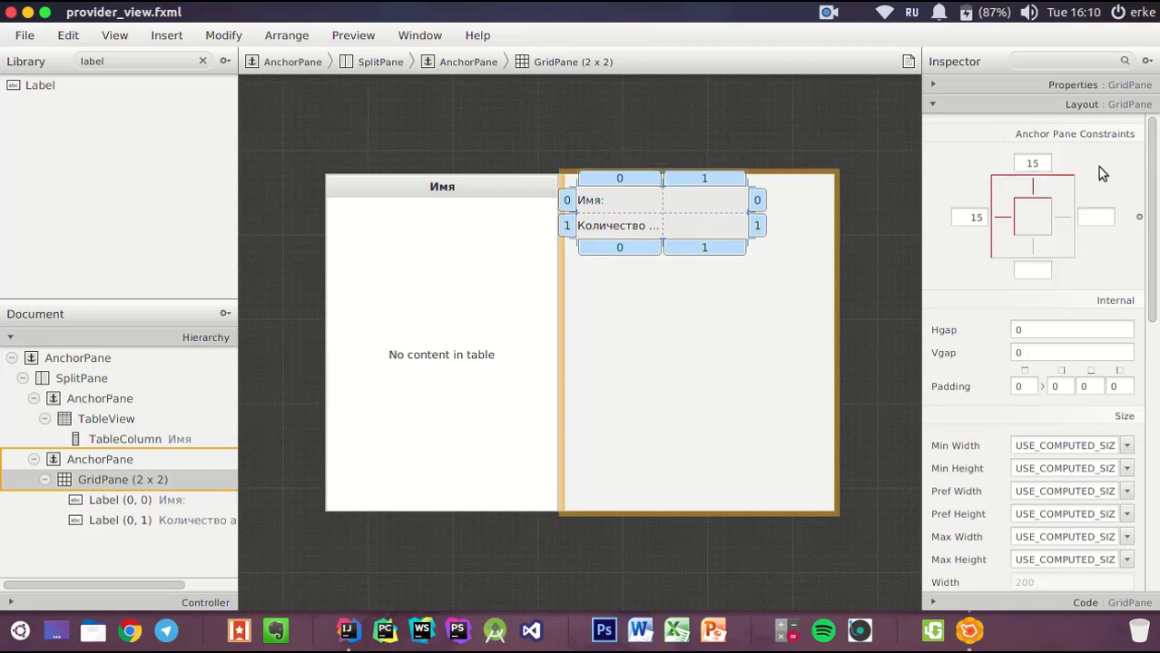
{"action": "left_click", "coordinate": [1097, 219]}
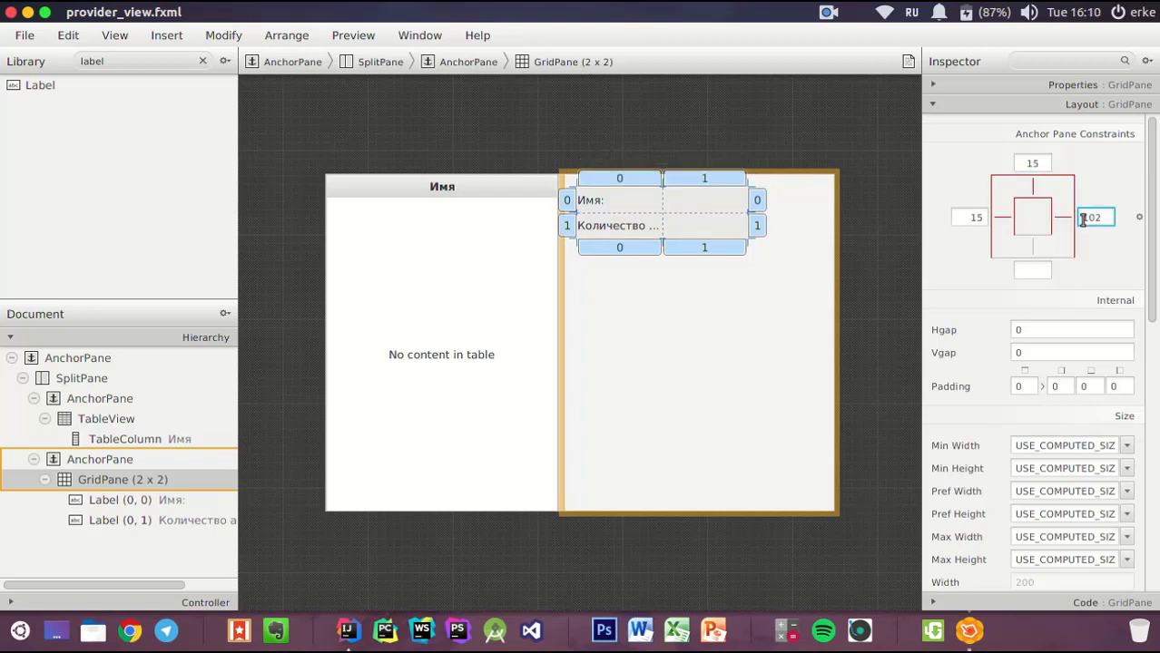
{"action": "double_click", "coordinate": [1085, 220]}
{"action": "type", "text": "15"}
{"action": "left_click", "coordinate": [1116, 195]}
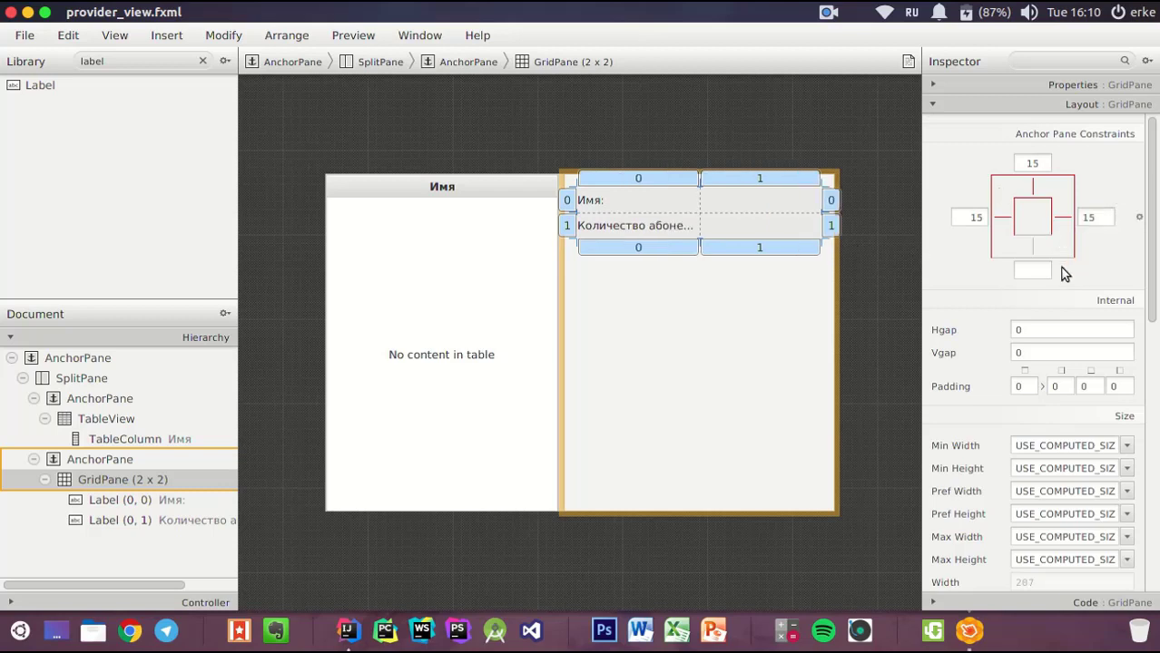
Enable the GridPane's bottom anchor and stretch its height to about 81, slightly widening the first column
{"action": "left_click", "coordinate": [1028, 270]}
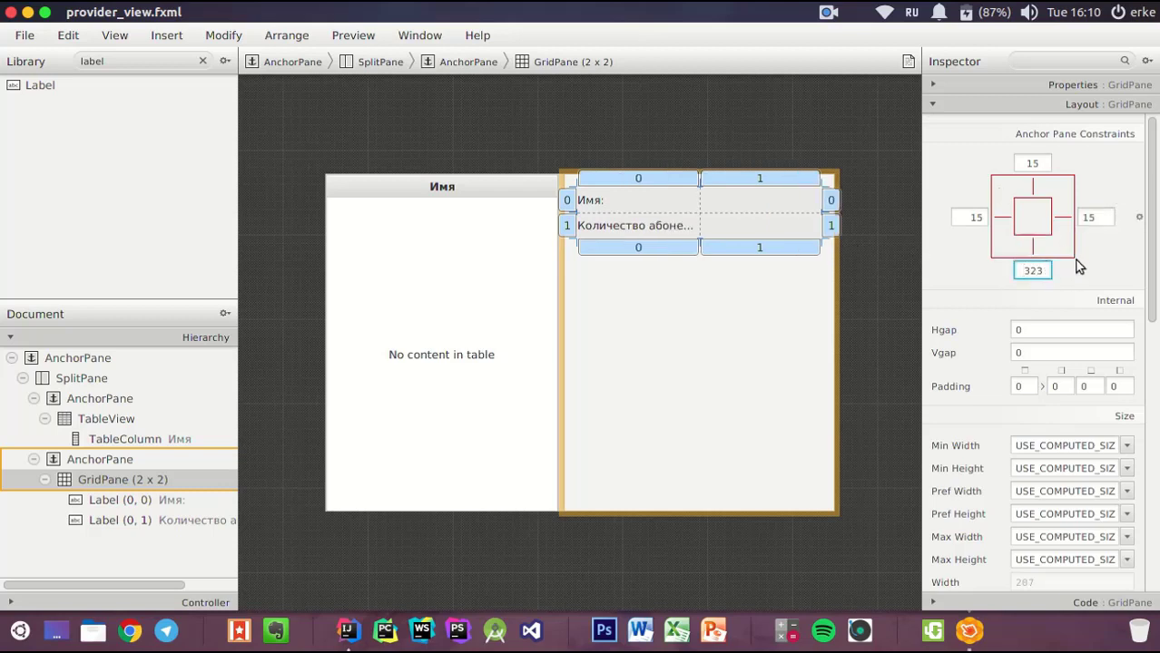
{"action": "double_click", "coordinate": [1023, 270]}
{"action": "left_click_drag", "start_coordinate": [696, 240], "coordinate": [704, 255]}
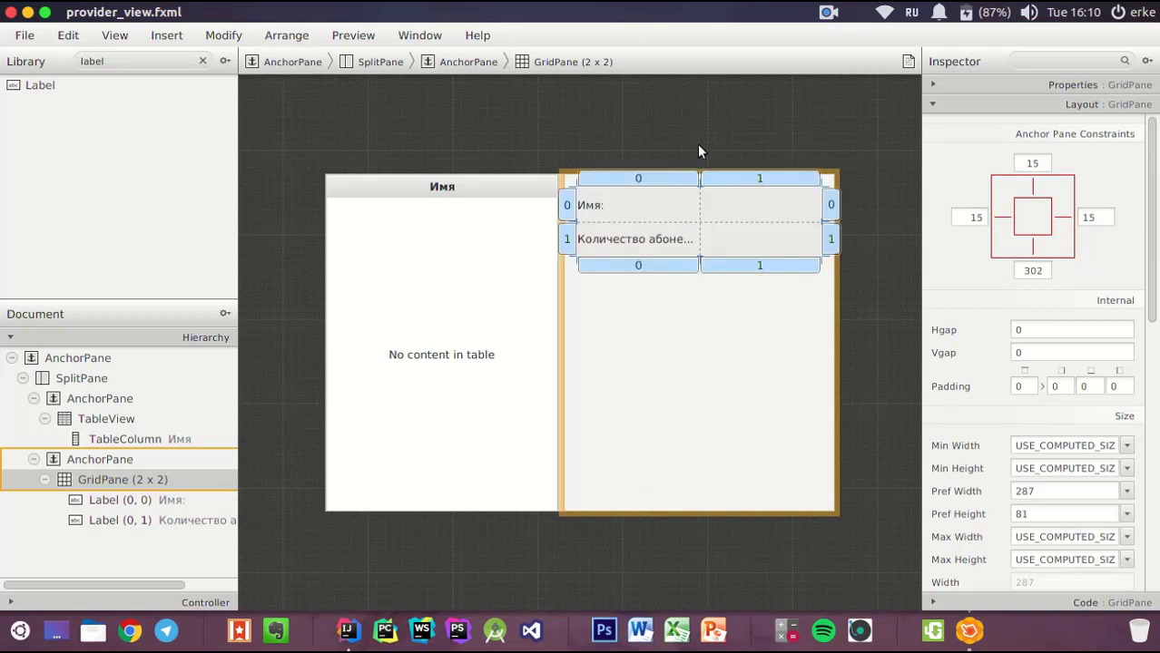
{"action": "left_click_drag", "start_coordinate": [702, 201], "coordinate": [707, 201]}
Move the SplitPane divider to narrow the table side, and shrink the "Имя" TableColumn to a width of about 227
{"action": "left_click", "coordinate": [555, 309]}
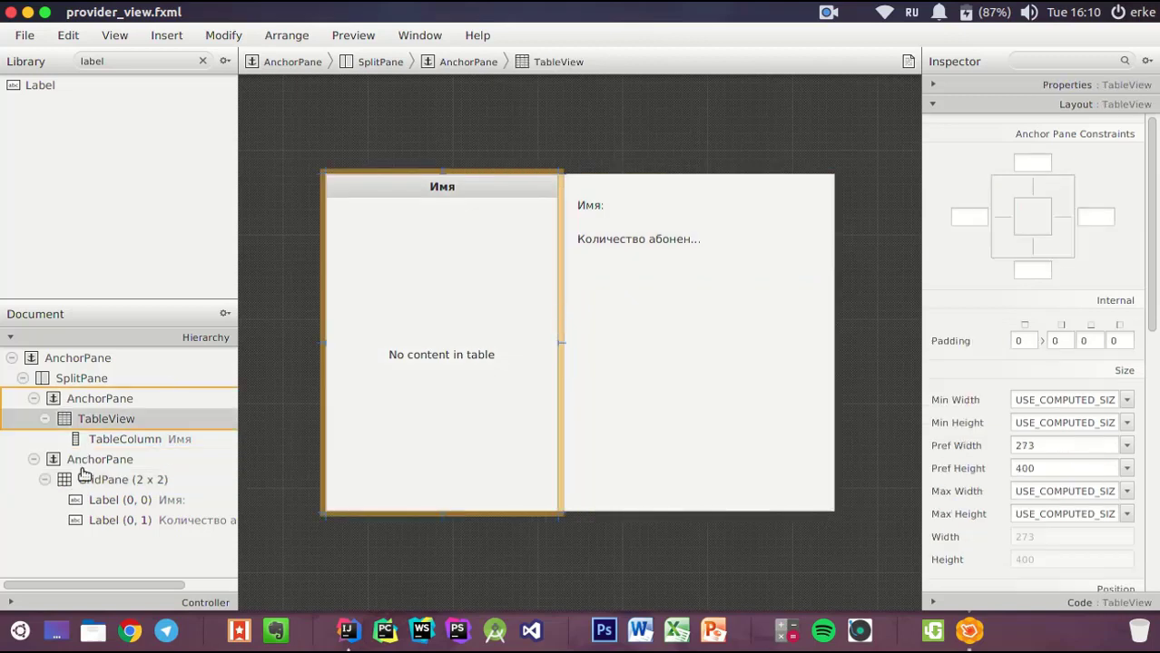
{"action": "left_click", "coordinate": [82, 378]}
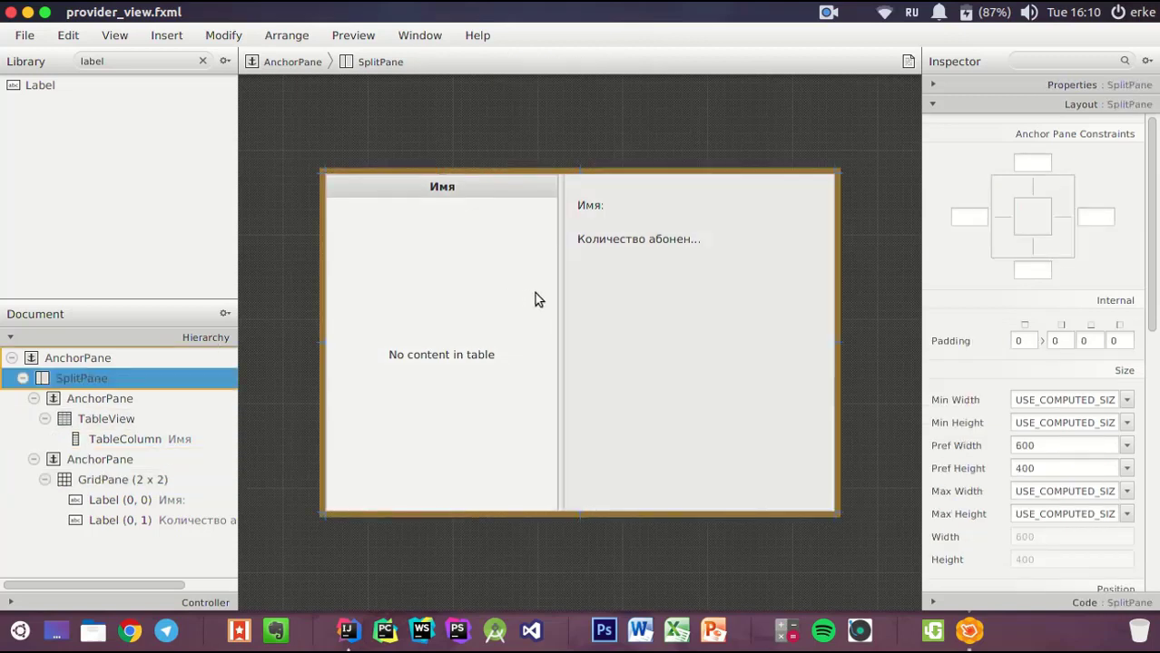
{"action": "left_click_drag", "start_coordinate": [554, 290], "coordinate": [522, 290]}
{"action": "left_click", "coordinate": [466, 185]}
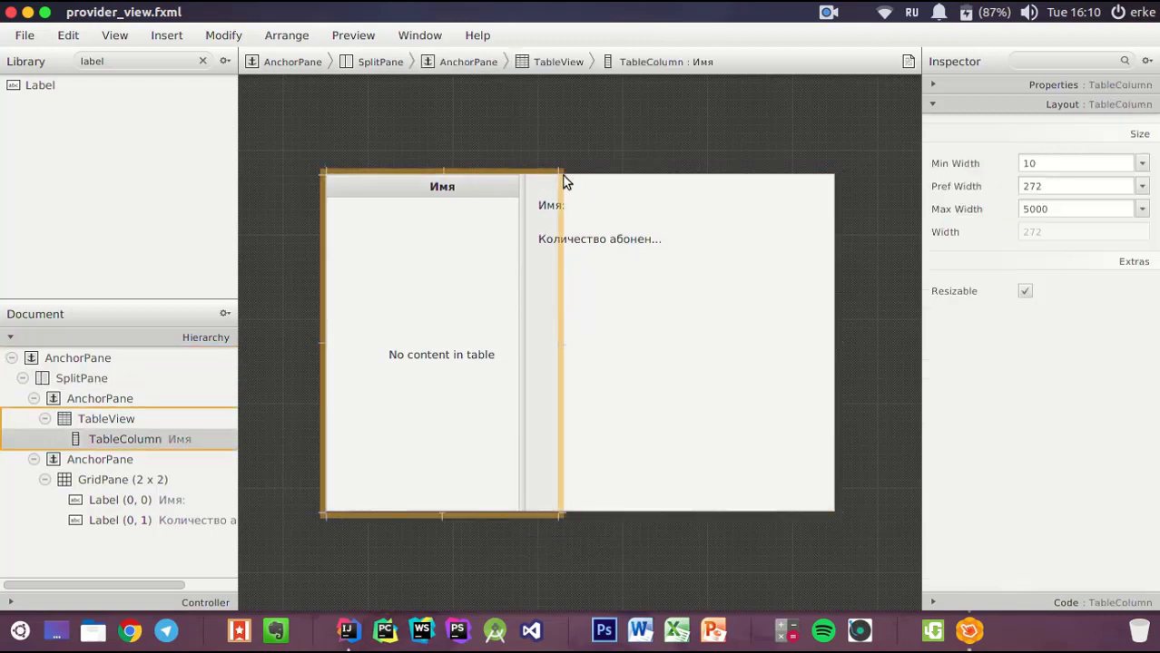
{"action": "left_click_drag", "start_coordinate": [556, 179], "coordinate": [513, 185]}
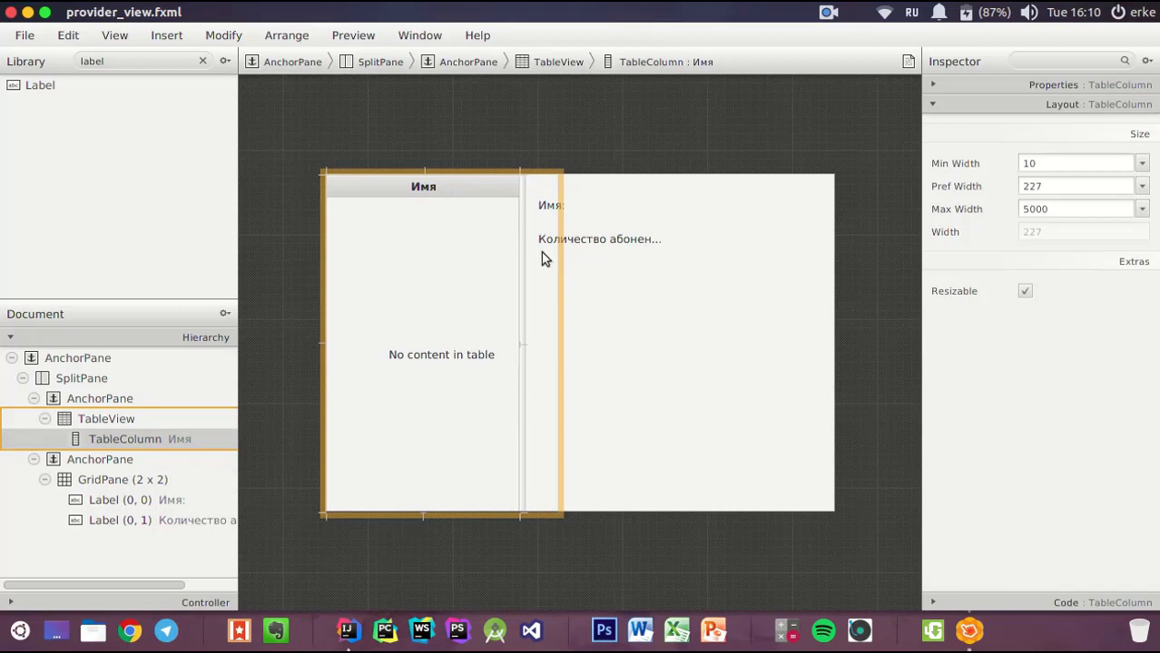
Widen the GridPane's first column enough to show the full "Количество абонентов:" text
{"action": "left_click", "coordinate": [622, 289]}
{"action": "left_click", "coordinate": [589, 243]}
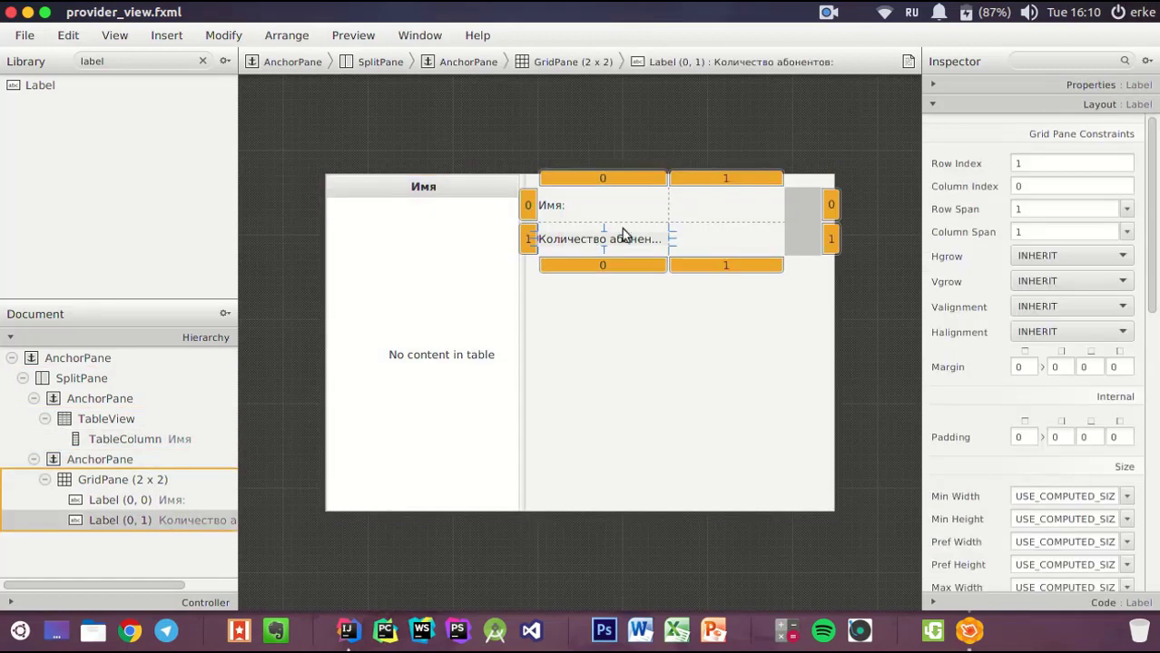
{"action": "left_click", "coordinate": [116, 479]}
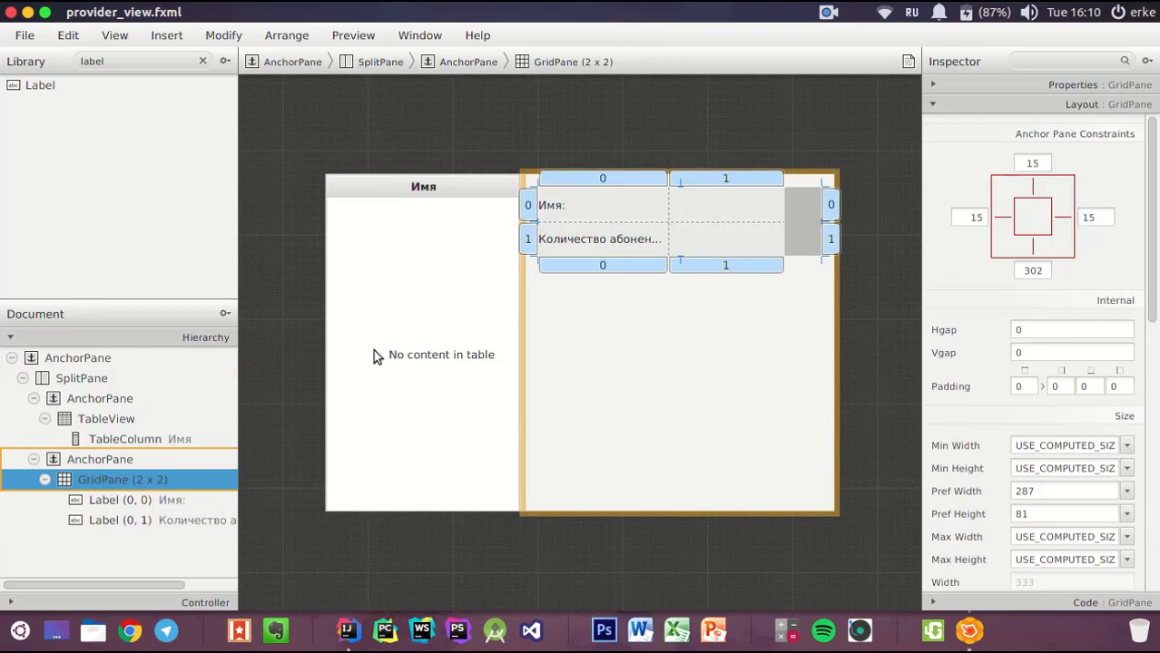
{"action": "left_click", "coordinate": [1094, 222]}
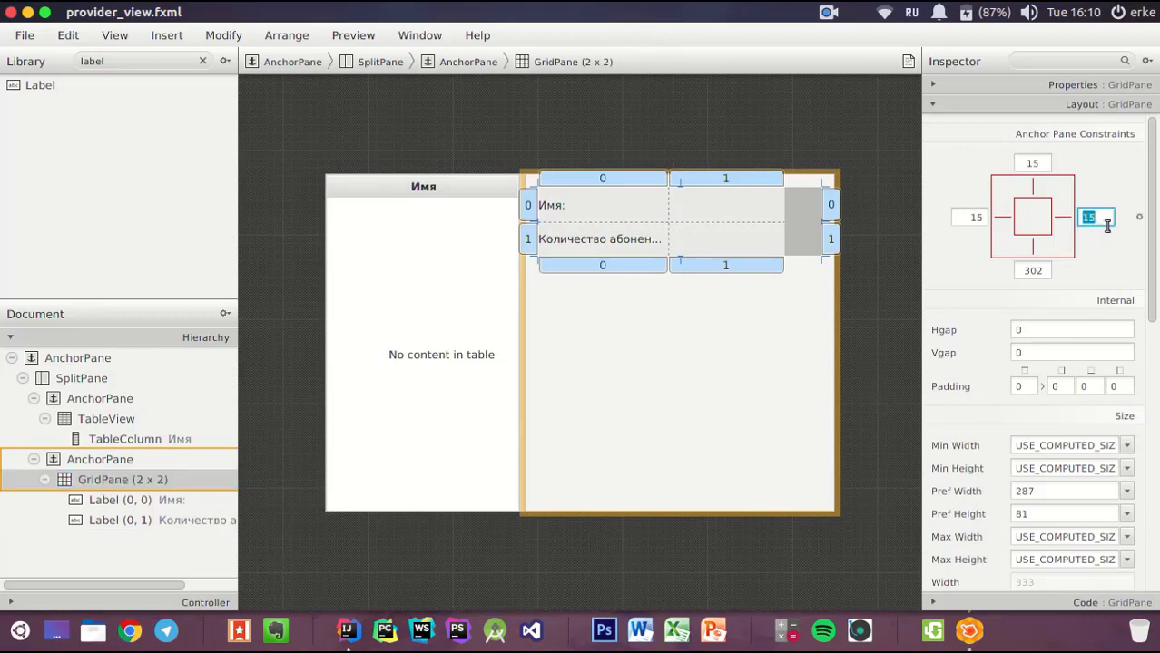
{"action": "left_click", "coordinate": [754, 218]}
{"action": "left_click_drag", "start_coordinate": [668, 200], "coordinate": [704, 199]}
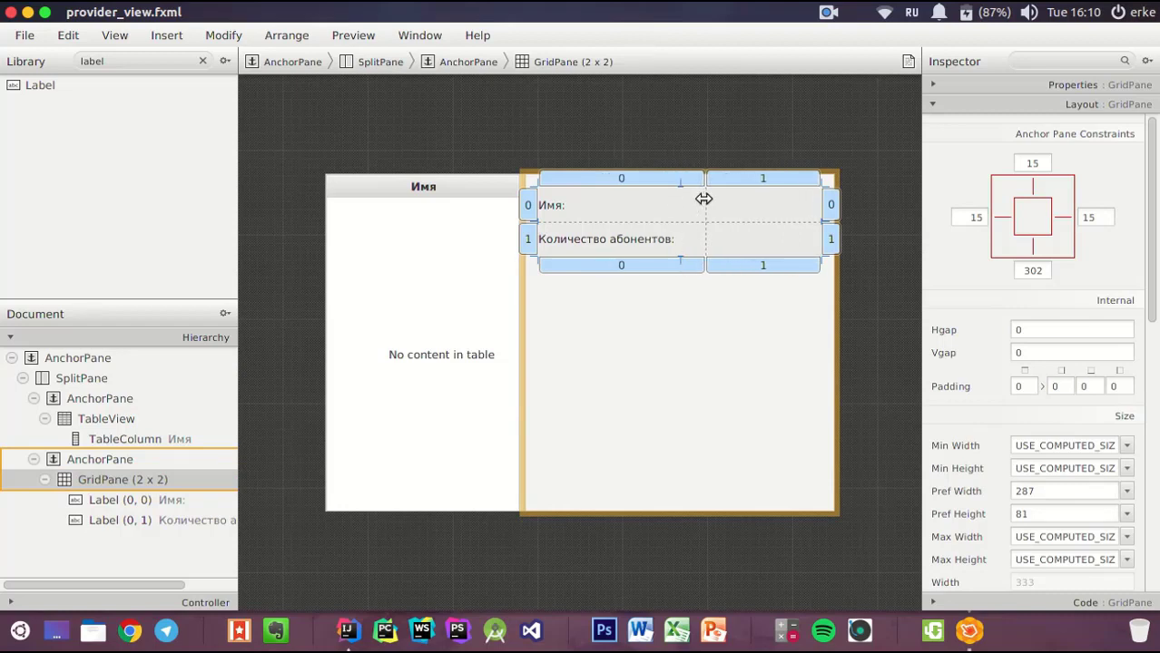
Search the library for "Butt" and add three Button controls to the SplitPane
{"action": "left_click", "coordinate": [664, 354]}
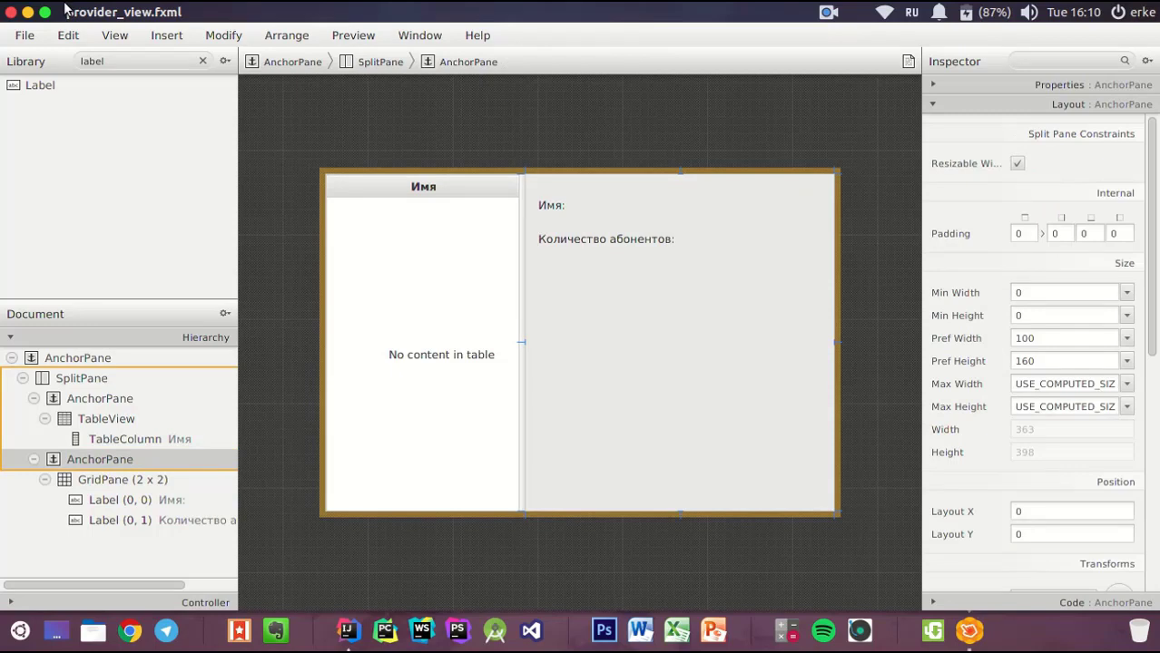
{"action": "double_click", "coordinate": [107, 61]}
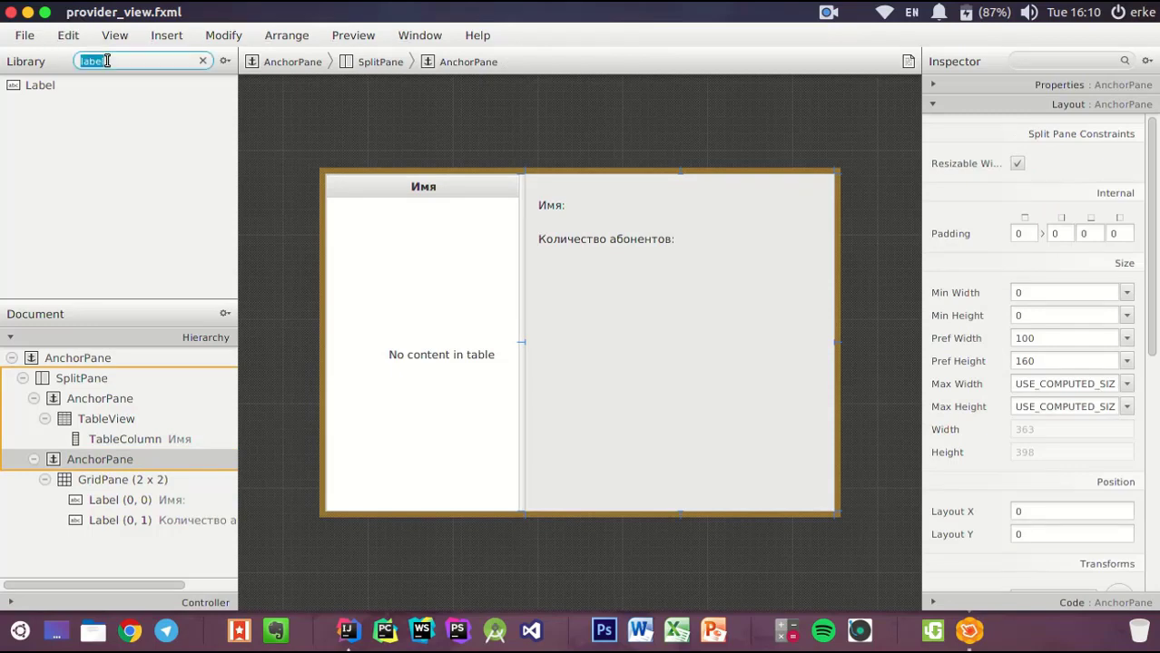
{"action": "type", "text": "Btu"}
{"action": "key", "text": "BackSpace"}
{"action": "key", "text": "BackSpace"}
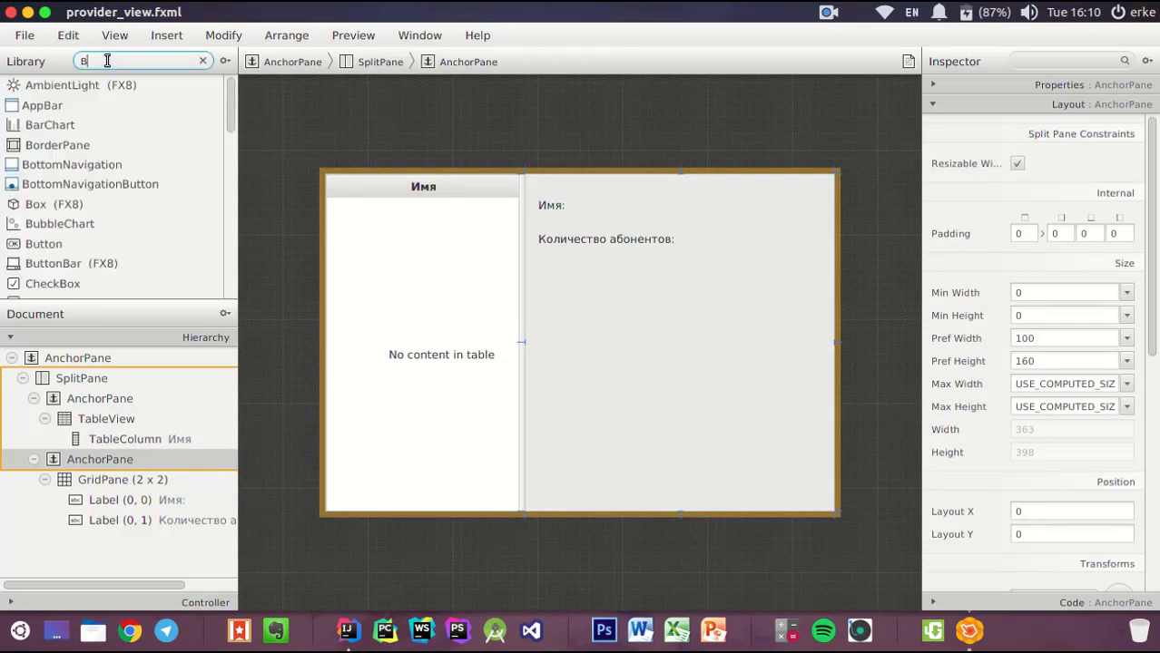
{"action": "type", "text": "utt"}
{"action": "double_click", "coordinate": [54, 108]}
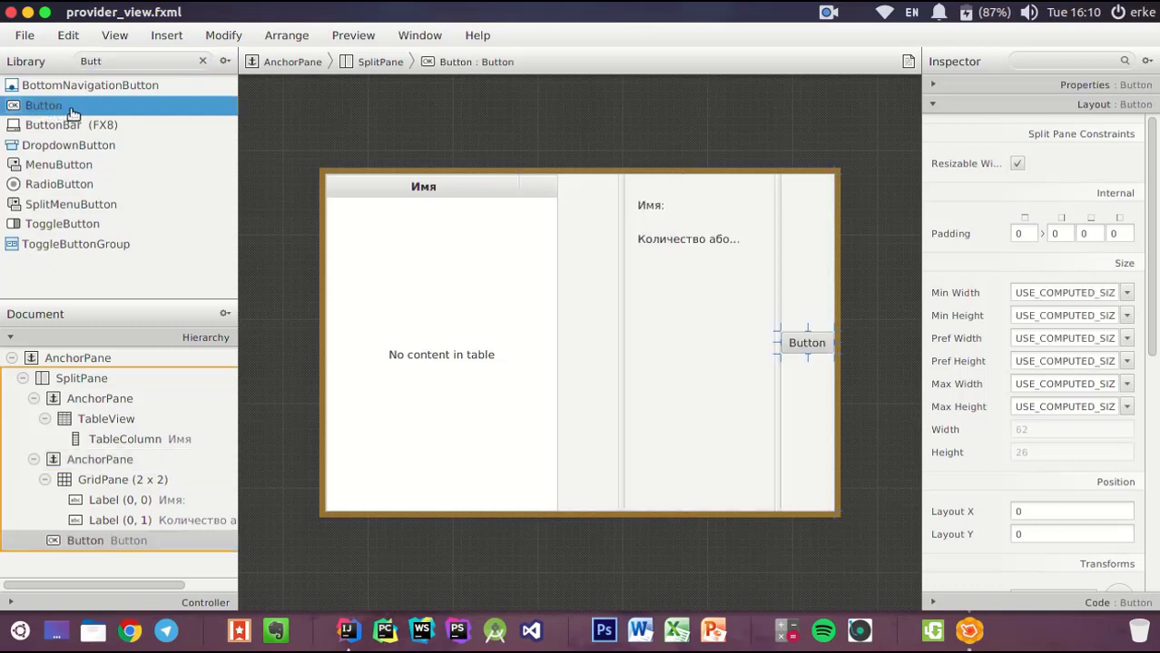
{"action": "double_click", "coordinate": [72, 111]}
{"action": "double_click", "coordinate": [73, 112]}
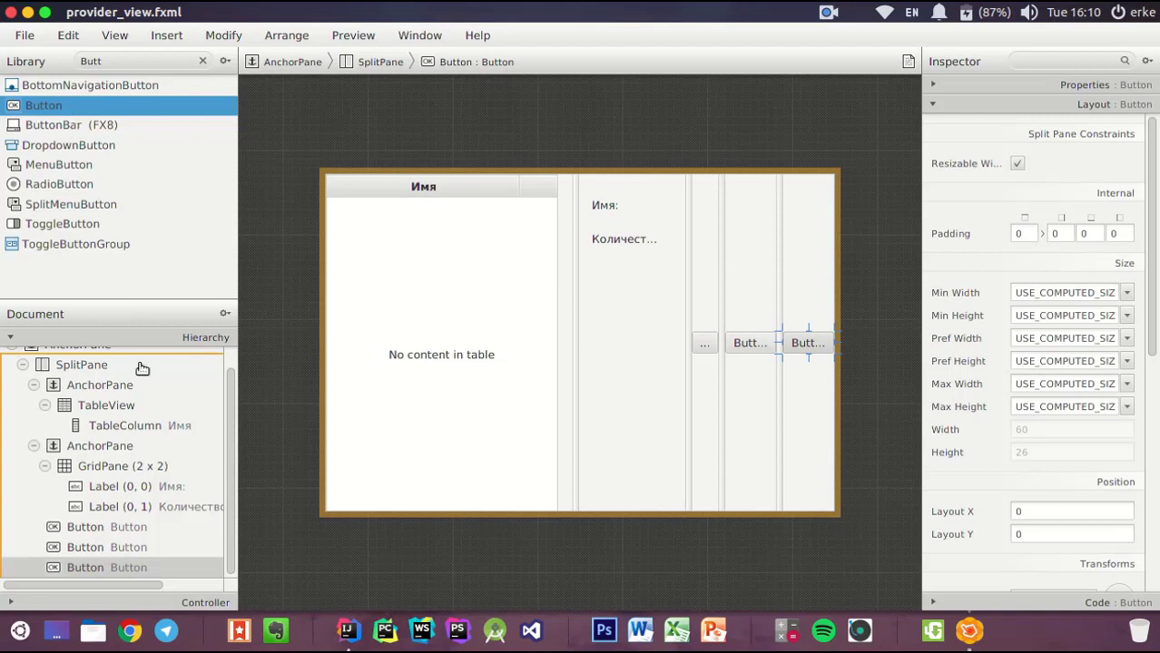
Cut the three buttons from the SplitPane and paste them into the AnchorPane that holds the GridPane
{"action": "left_click", "coordinate": [82, 527]}
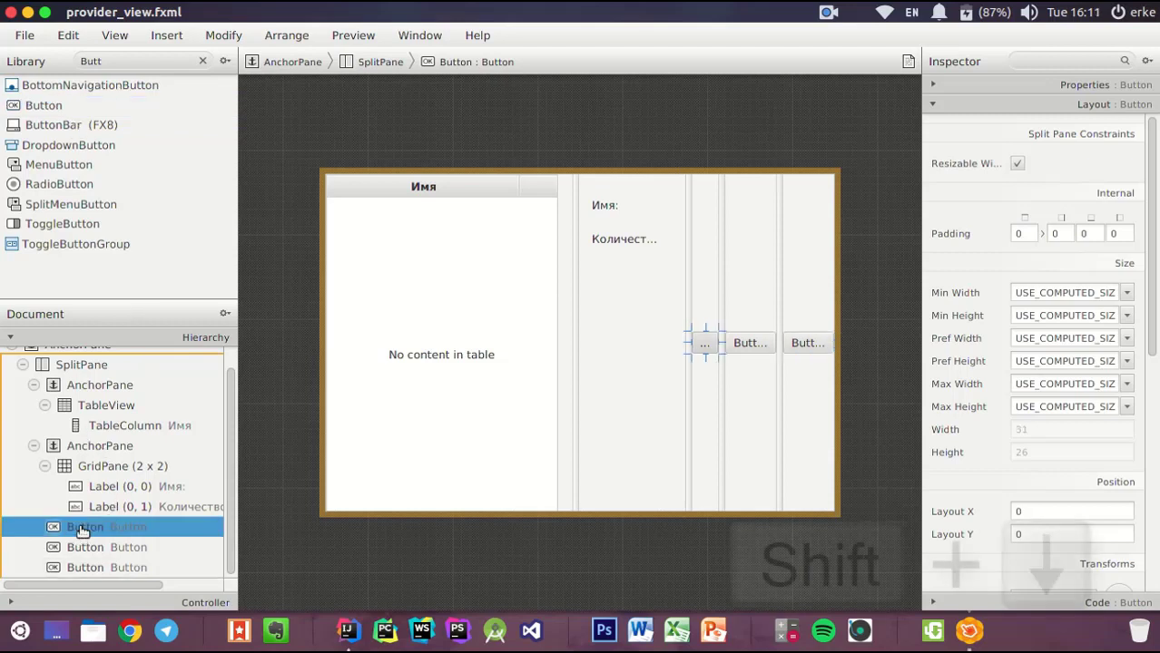
{"action": "key", "text": "shift+Down"}
{"action": "key", "text": "shift+Down"}
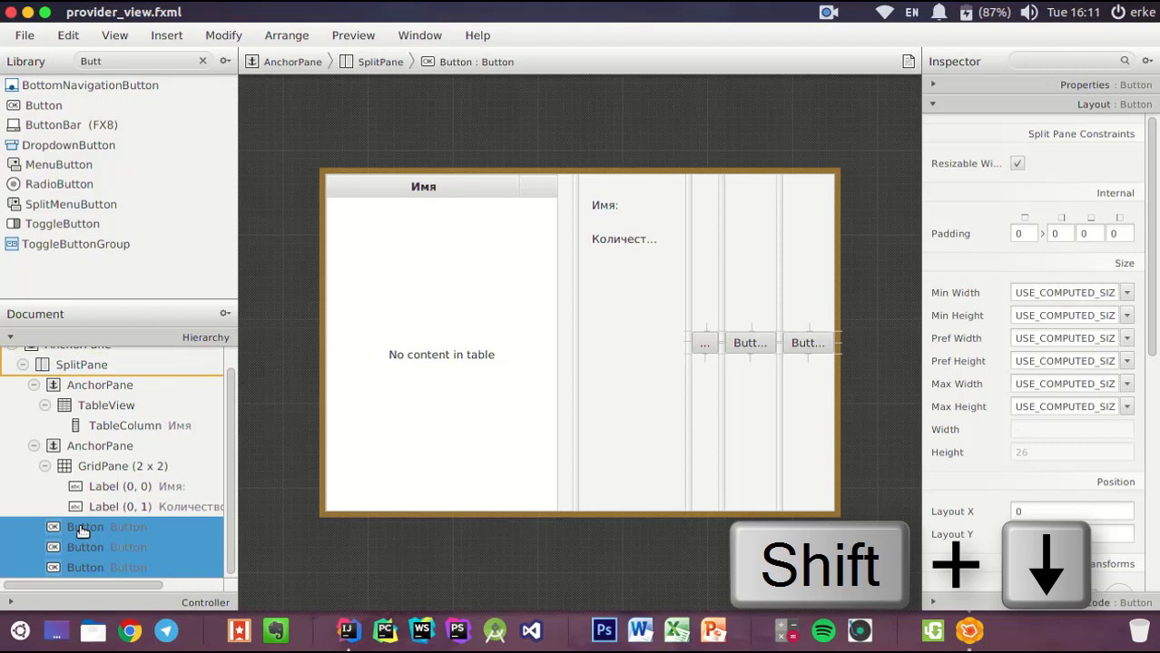
{"action": "right_click", "coordinate": [82, 530]}
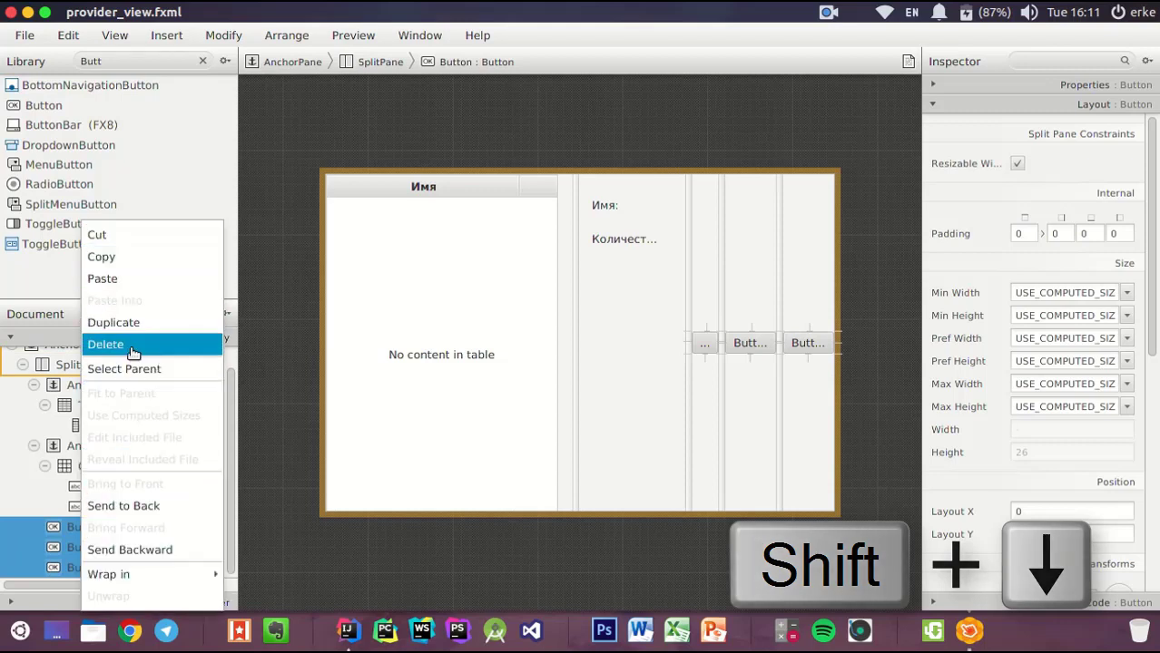
{"action": "left_click", "coordinate": [102, 236]}
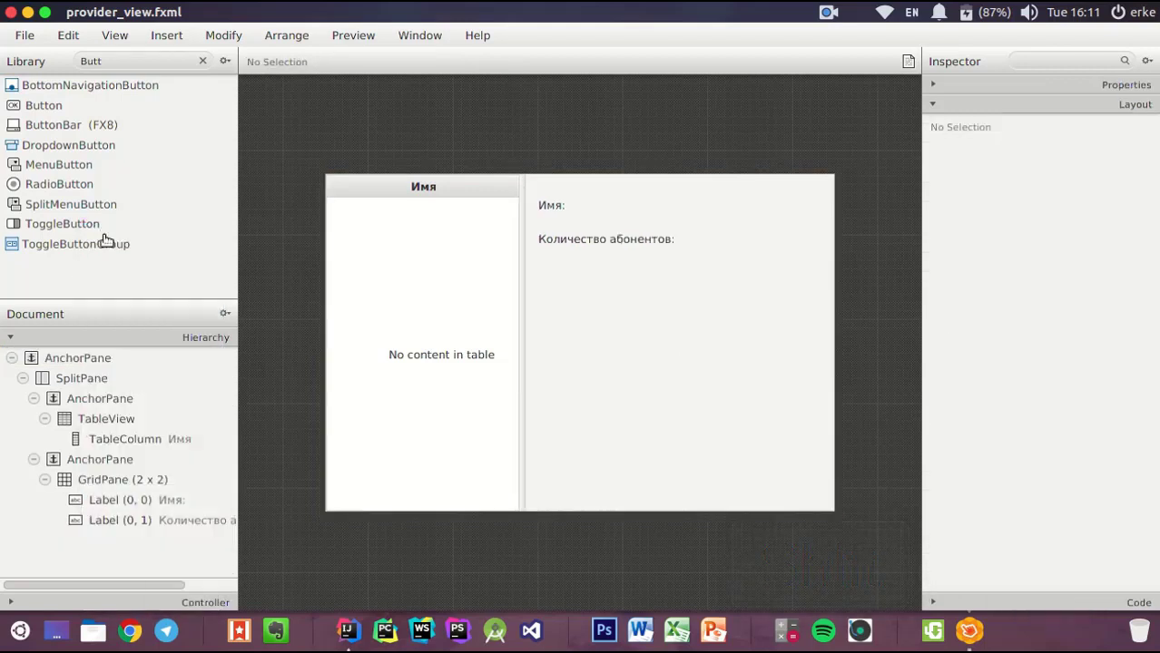
{"action": "left_click", "coordinate": [82, 462]}
{"action": "right_click", "coordinate": [81, 464]}
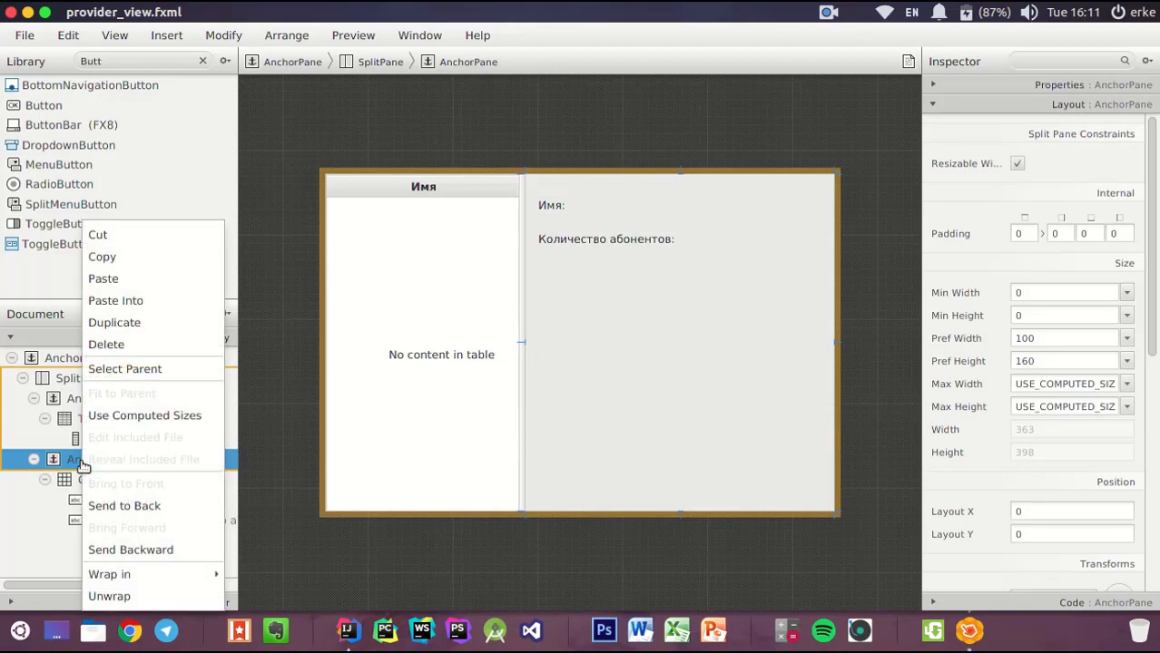
{"action": "left_click", "coordinate": [154, 301]}
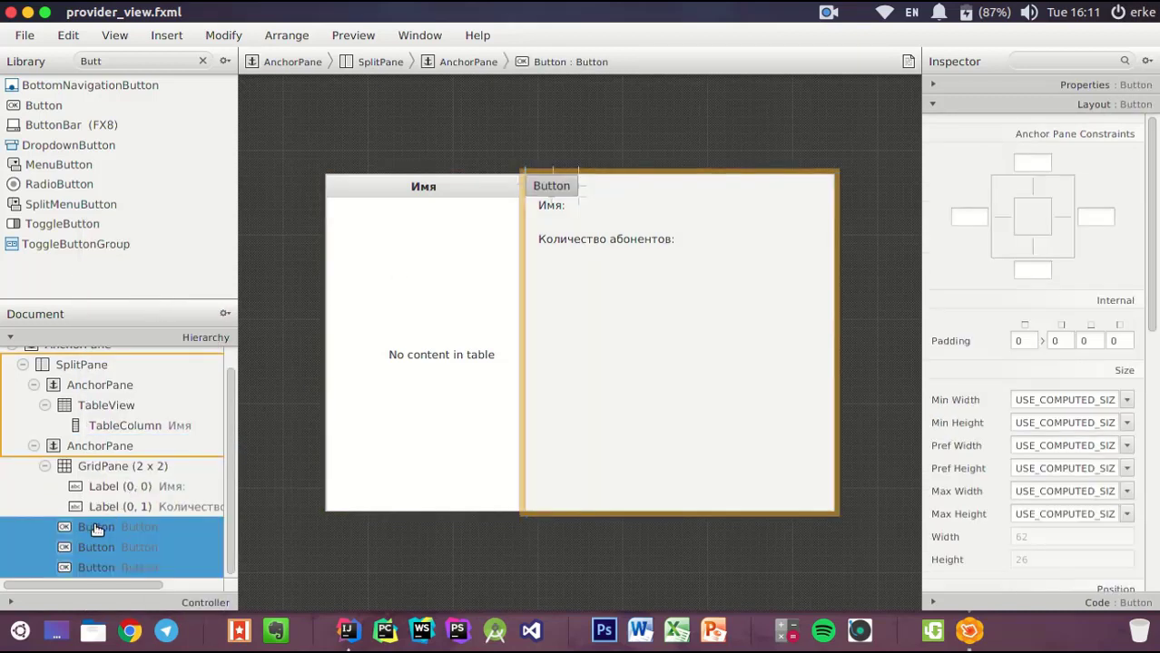
Wrap the three buttons in an HBox and expand it in the hierarchy
{"action": "right_click", "coordinate": [97, 529]}
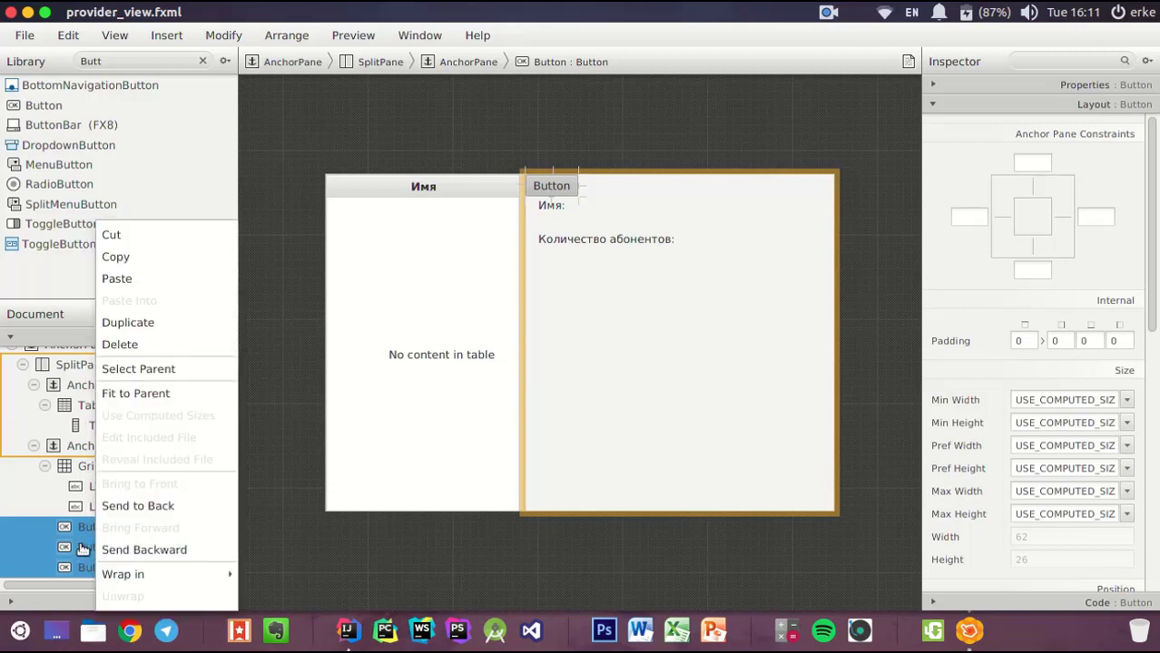
{"action": "mouse_move", "coordinate": [145, 575]}
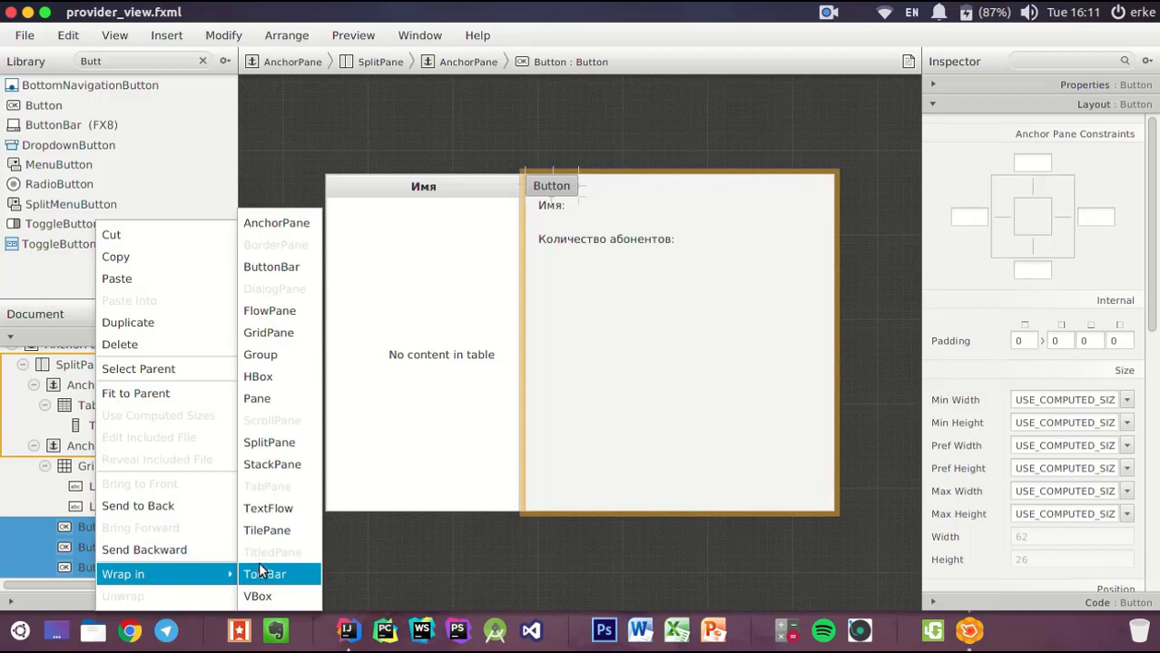
{"action": "left_click", "coordinate": [273, 376]}
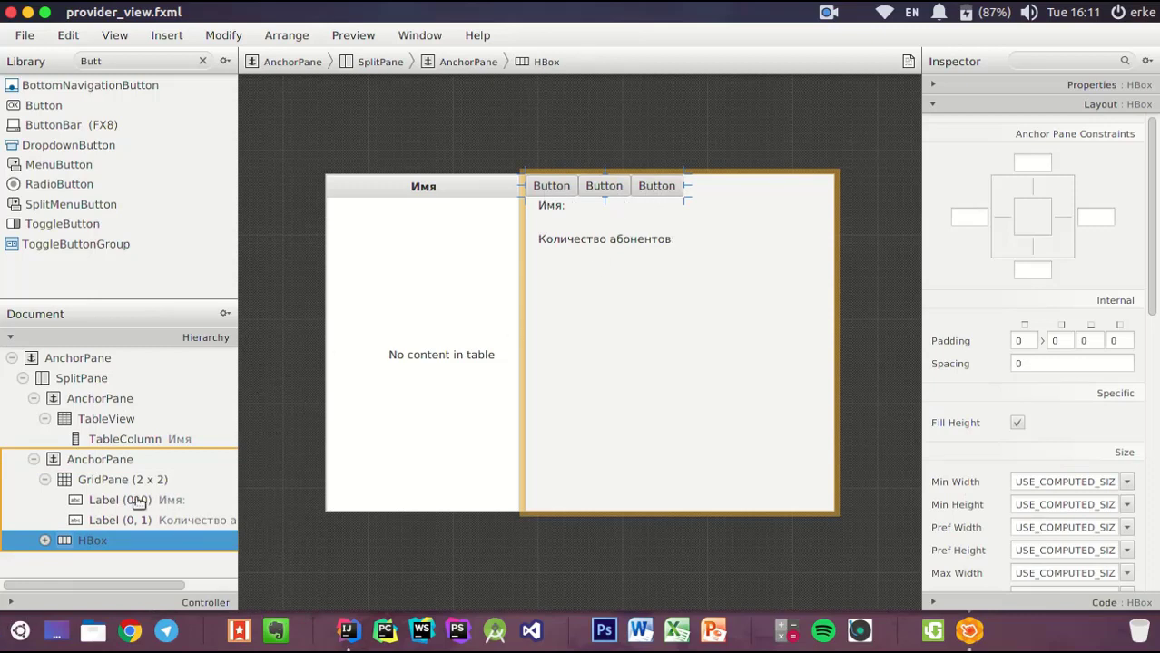
{"action": "left_click", "coordinate": [44, 541]}
{"action": "scroll", "coordinate": [148, 486], "scroll_direction": "down", "scroll_amount": 1}
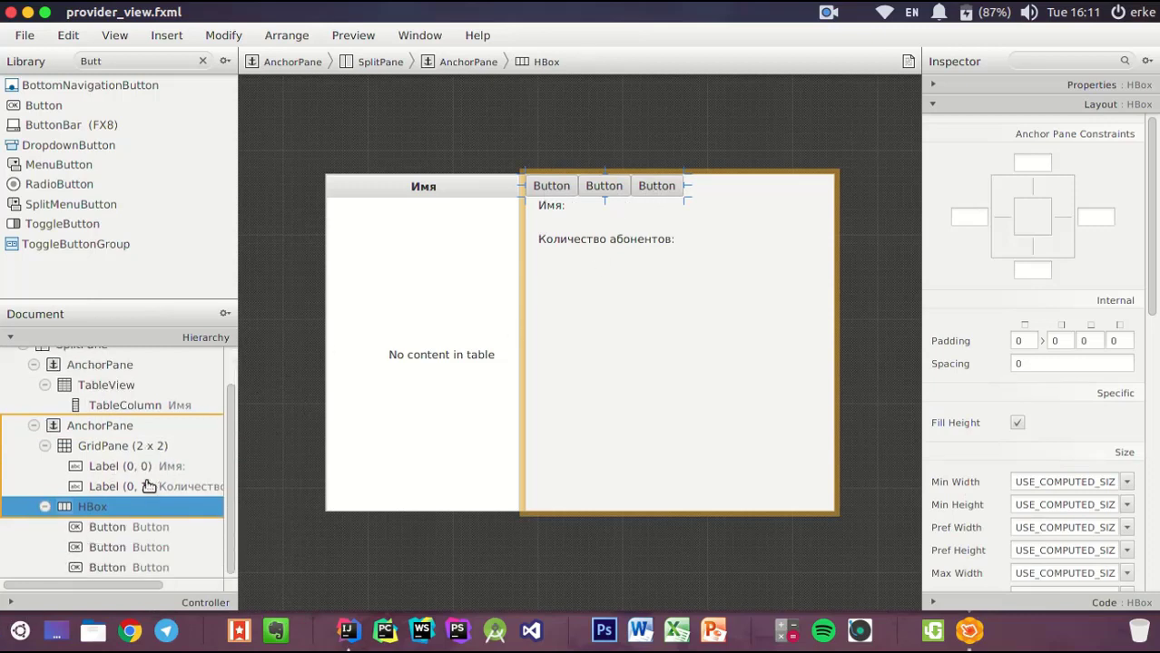
{"action": "left_click_drag", "start_coordinate": [84, 511], "coordinate": [118, 518]}
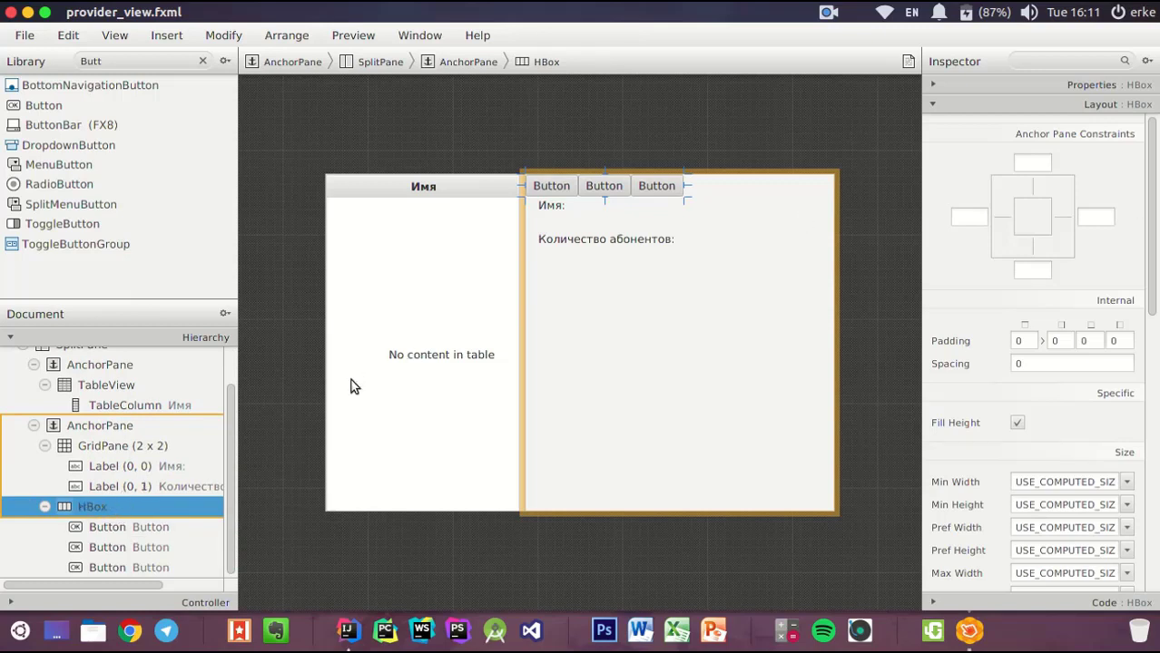
Set the HBox's bottom and right anchor pane constraints to 15
{"action": "left_click", "coordinate": [1031, 269]}
{"action": "left_click_drag", "start_coordinate": [1045, 269], "coordinate": [1016, 270]}
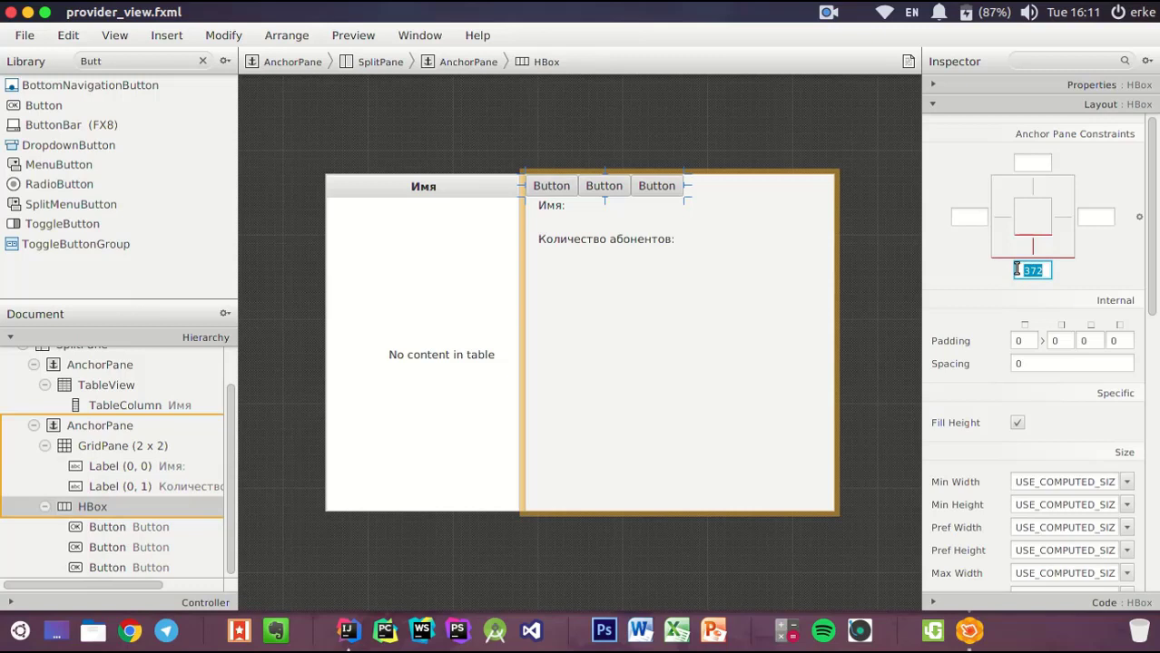
{"action": "type", "text": "15"}
{"action": "key", "text": "Return"}
{"action": "left_click", "coordinate": [1094, 218]}
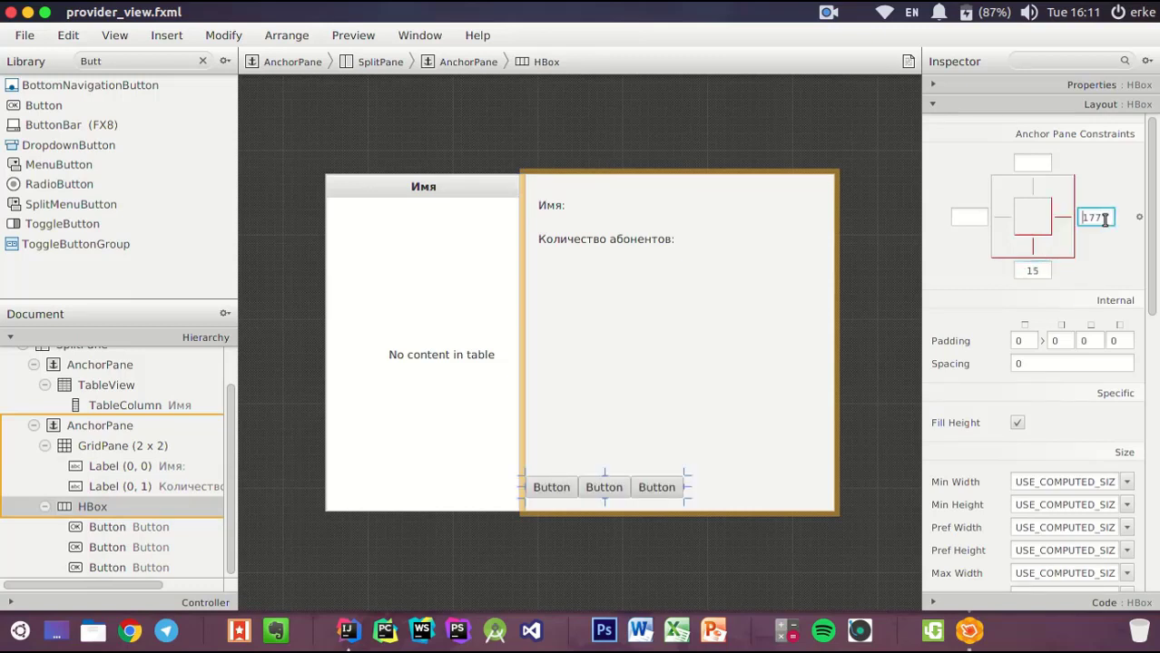
{"action": "left_click_drag", "start_coordinate": [1077, 218], "coordinate": [1107, 218]}
{"action": "type", "text": "15"}
{"action": "key", "text": "Return"}
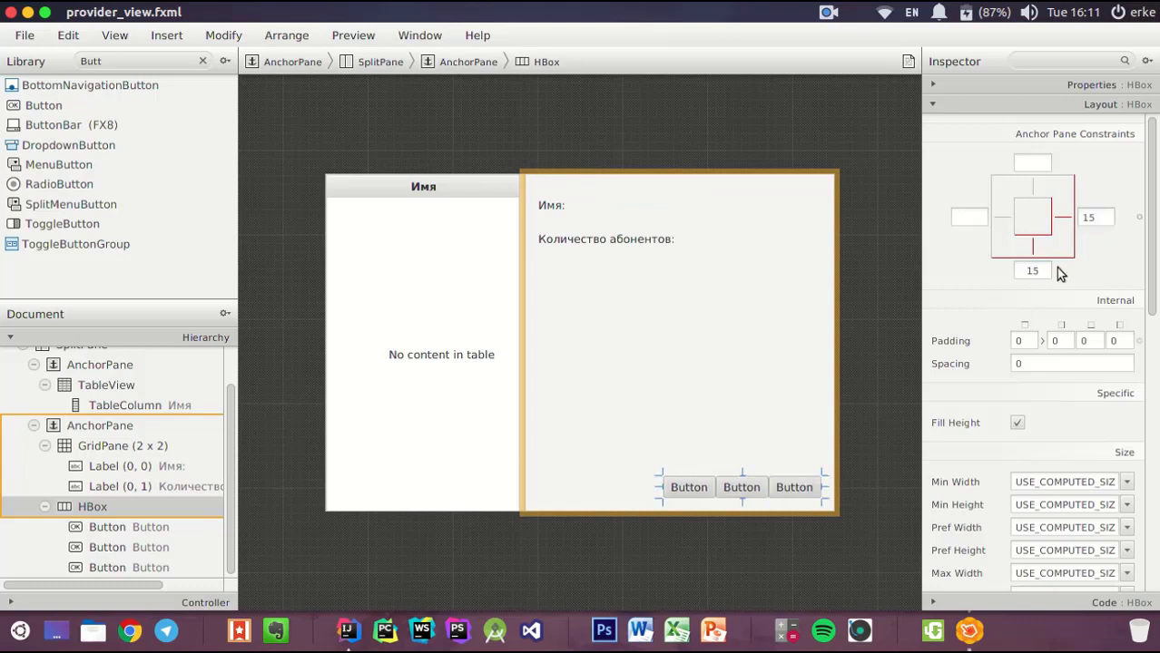
Set the spacing between the buttons in the HBox to 20
{"action": "left_click", "coordinate": [1039, 363]}
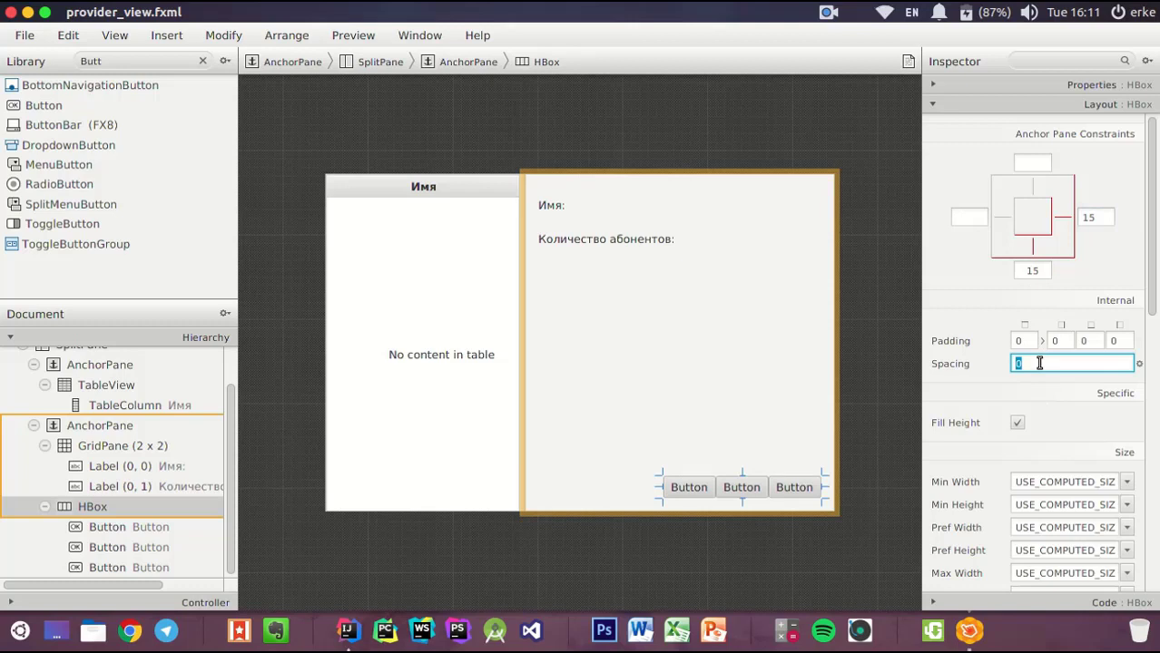
{"action": "type", "text": "20"}
{"action": "left_click", "coordinate": [969, 280]}
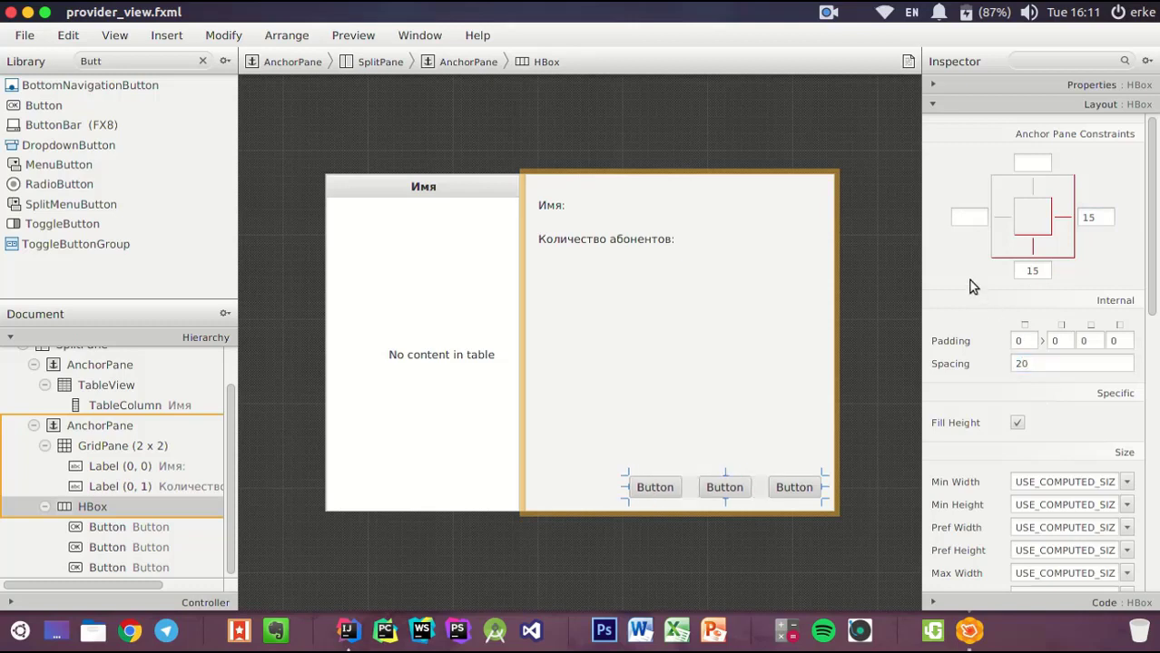
Set the preferred width of the first button in the HBox to 100
{"action": "left_click", "coordinate": [667, 487]}
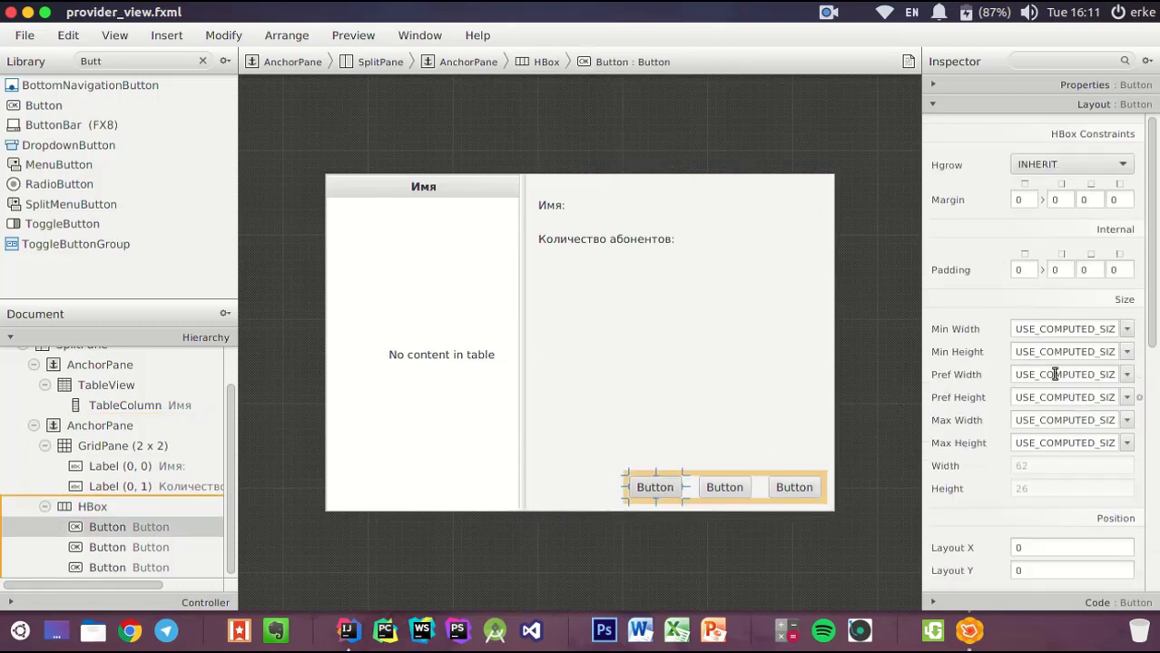
{"action": "left_click", "coordinate": [1040, 376]}
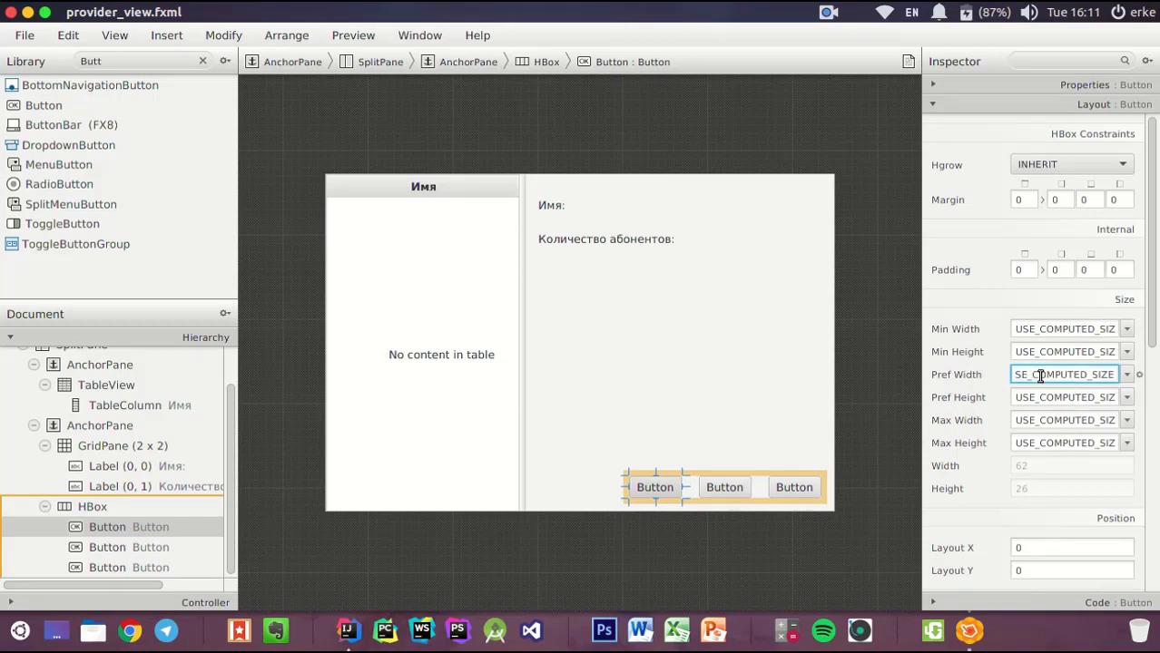
{"action": "double_click", "coordinate": [1040, 376]}
{"action": "type", "text": "100"}
{"action": "key", "text": "Return"}
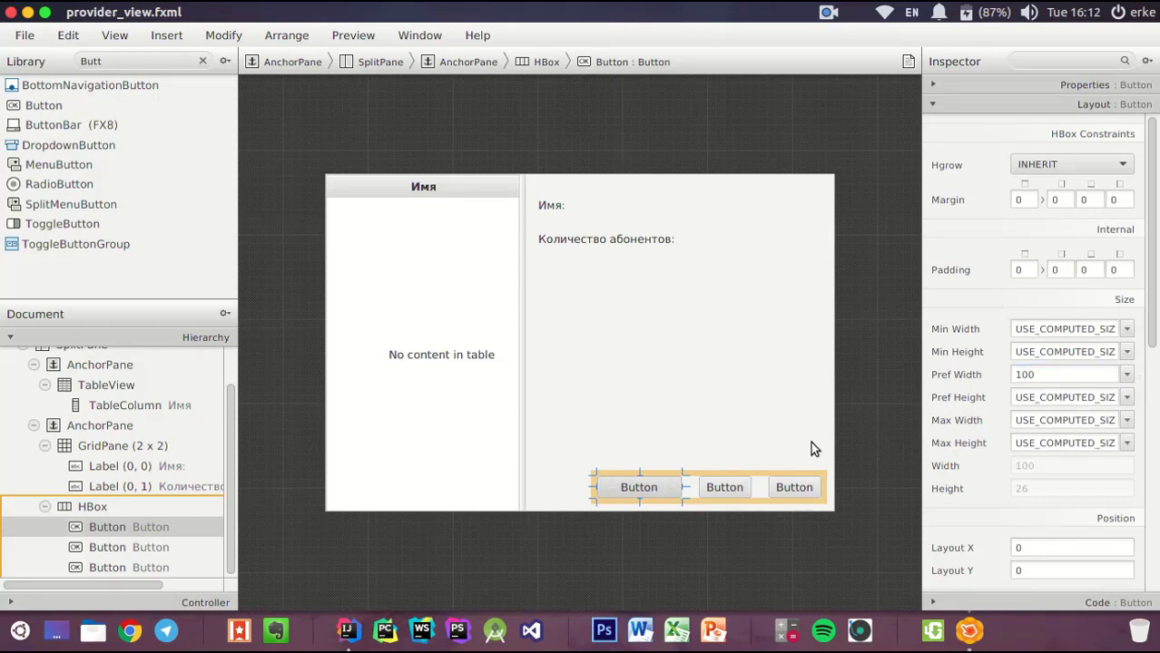
Set the preferred width of the middle button in the HBox to 100
{"action": "left_click", "coordinate": [732, 491]}
{"action": "left_click", "coordinate": [1039, 378]}
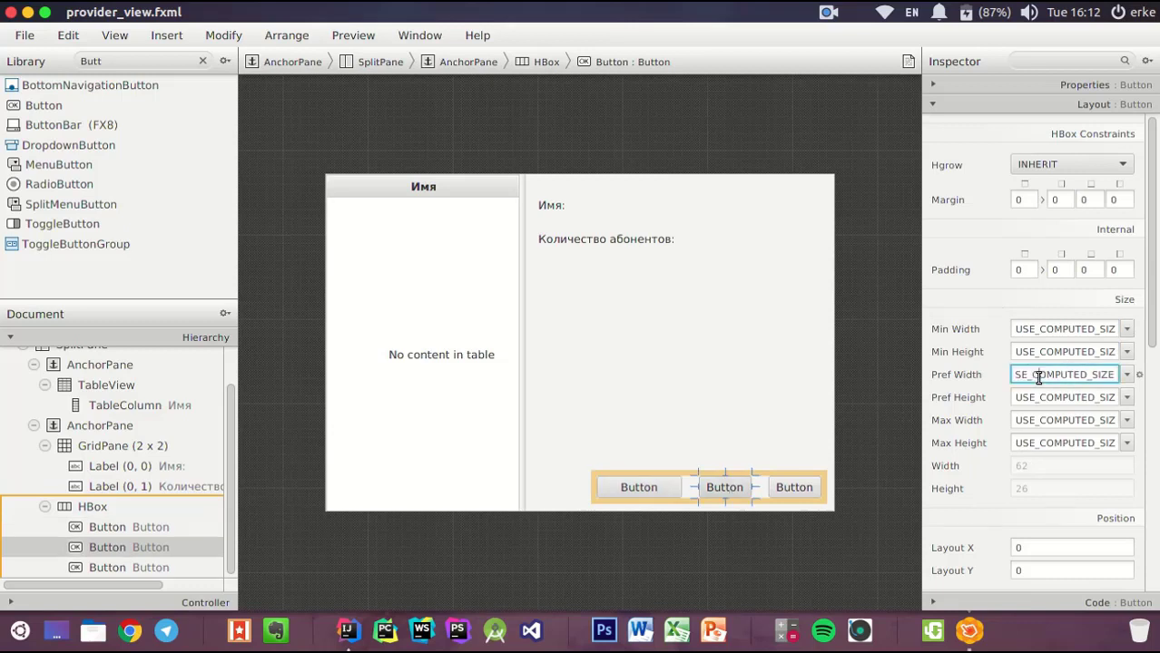
{"action": "double_click", "coordinate": [1039, 378]}
{"action": "type", "text": "100"}
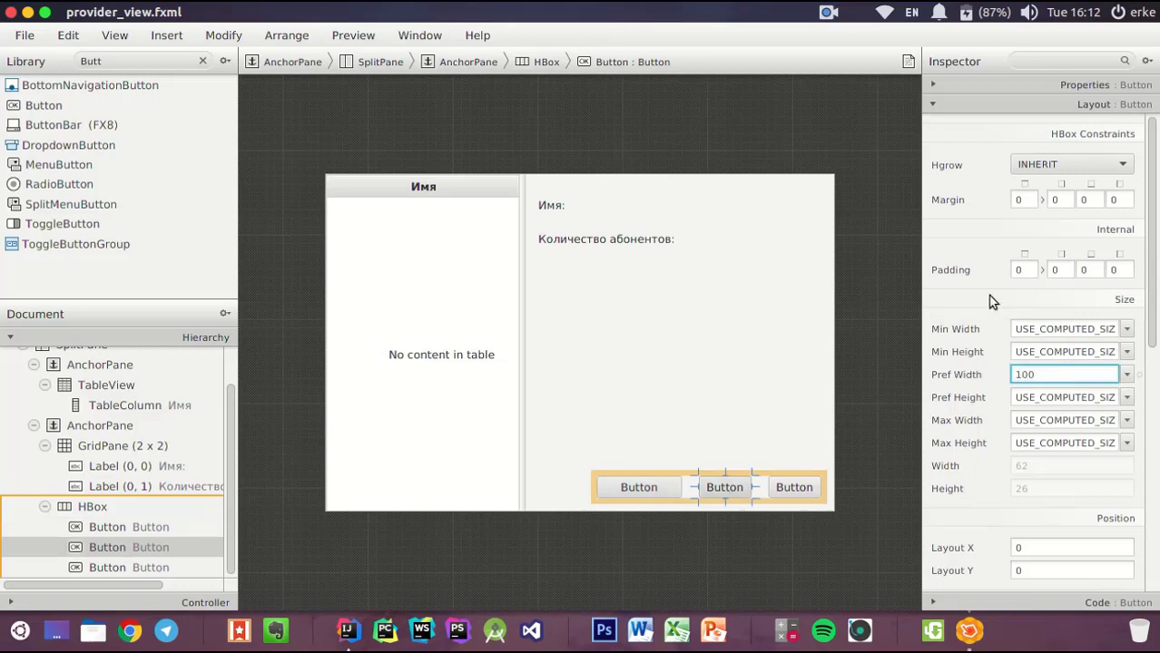
{"action": "key", "text": "Return"}
Set the preferred width of the last button in the HBox to 100 and clear the selection
{"action": "left_click", "coordinate": [785, 488]}
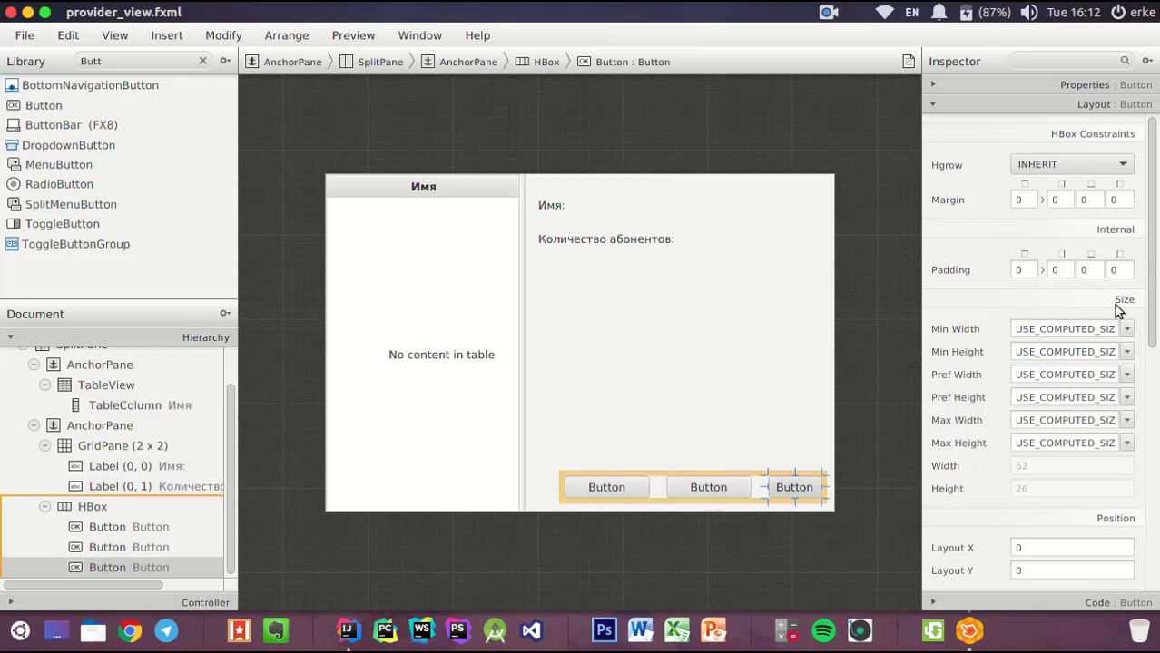
{"action": "left_click", "coordinate": [1031, 377]}
{"action": "double_click", "coordinate": [1031, 377]}
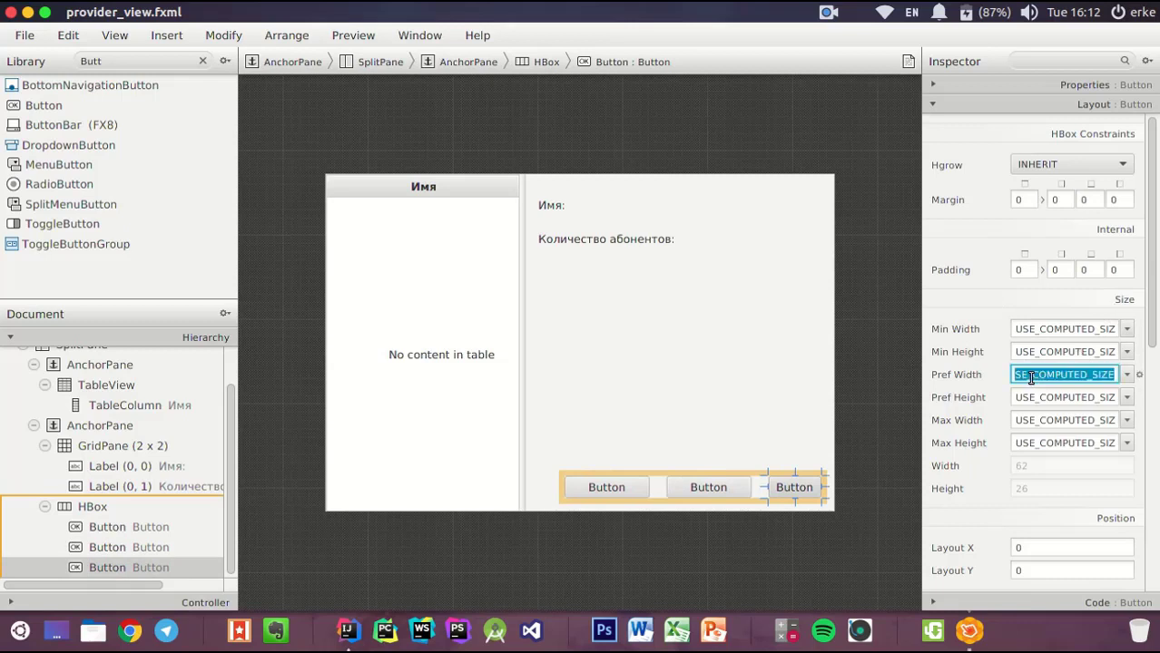
{"action": "type", "text": "100"}
{"action": "left_click", "coordinate": [991, 300]}
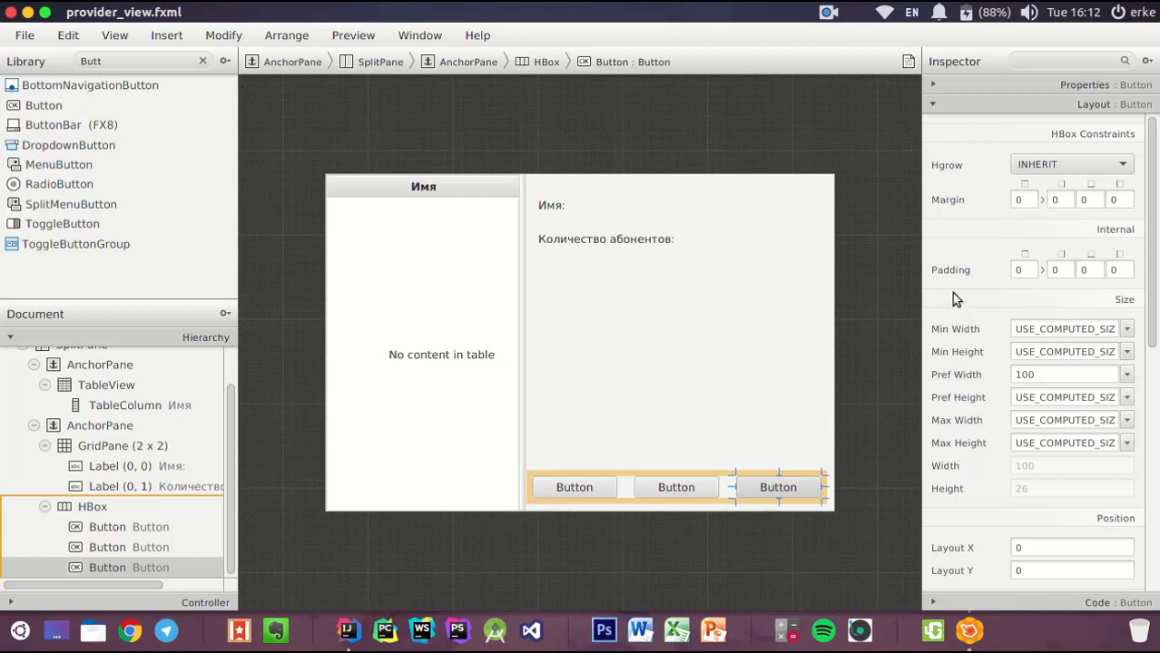
{"action": "left_click", "coordinate": [698, 112]}
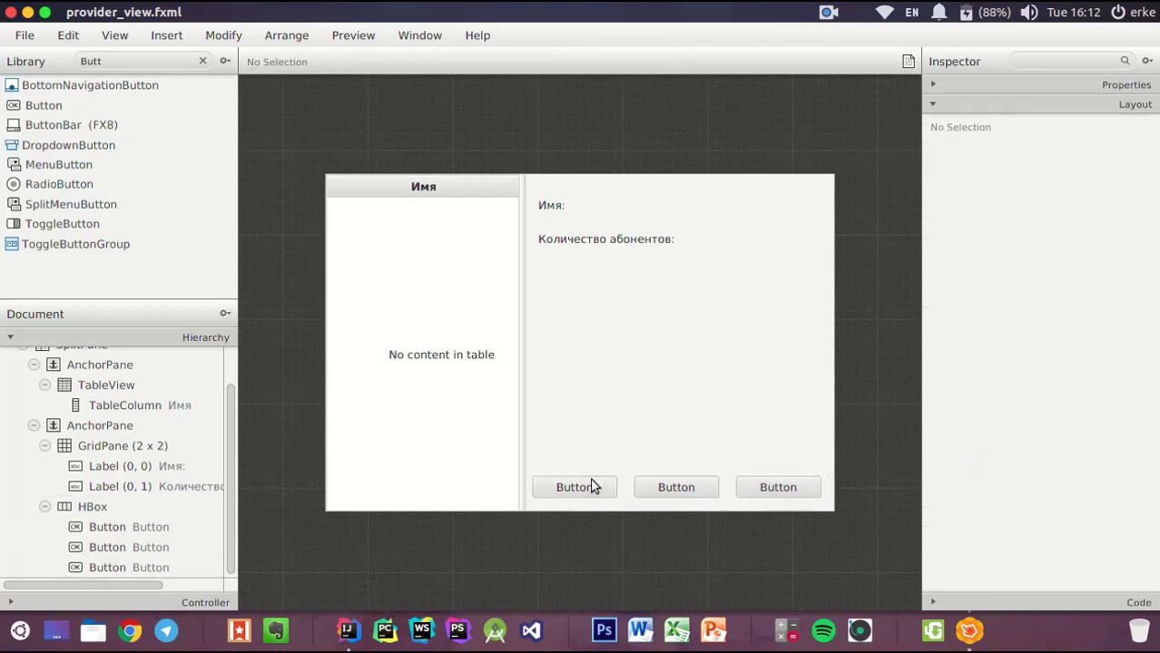
Set the HBox spacing to 15 and deselect it
{"action": "left_click", "coordinate": [94, 507]}
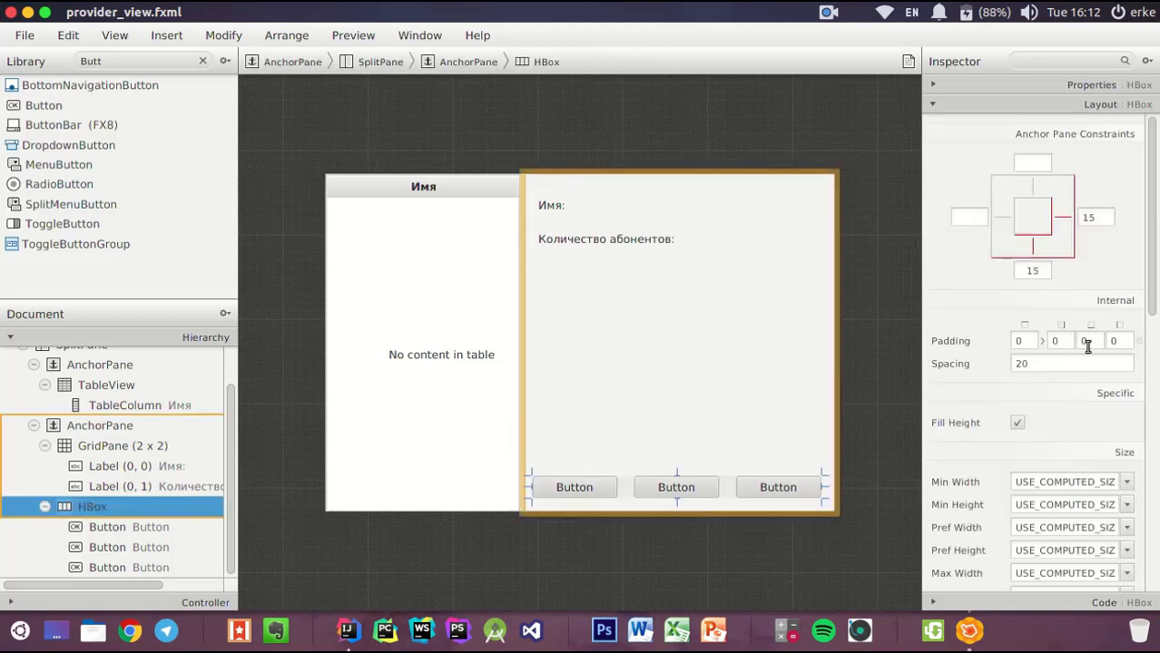
{"action": "double_click", "coordinate": [1036, 364]}
{"action": "type", "text": "15"}
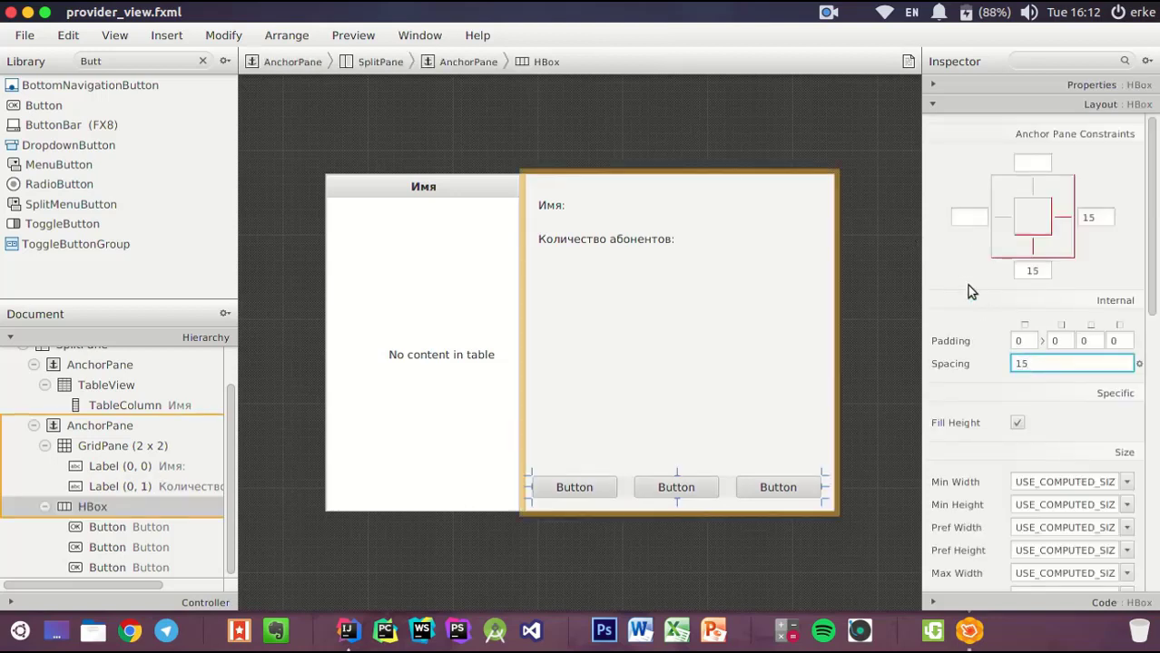
{"action": "key", "text": "Return"}
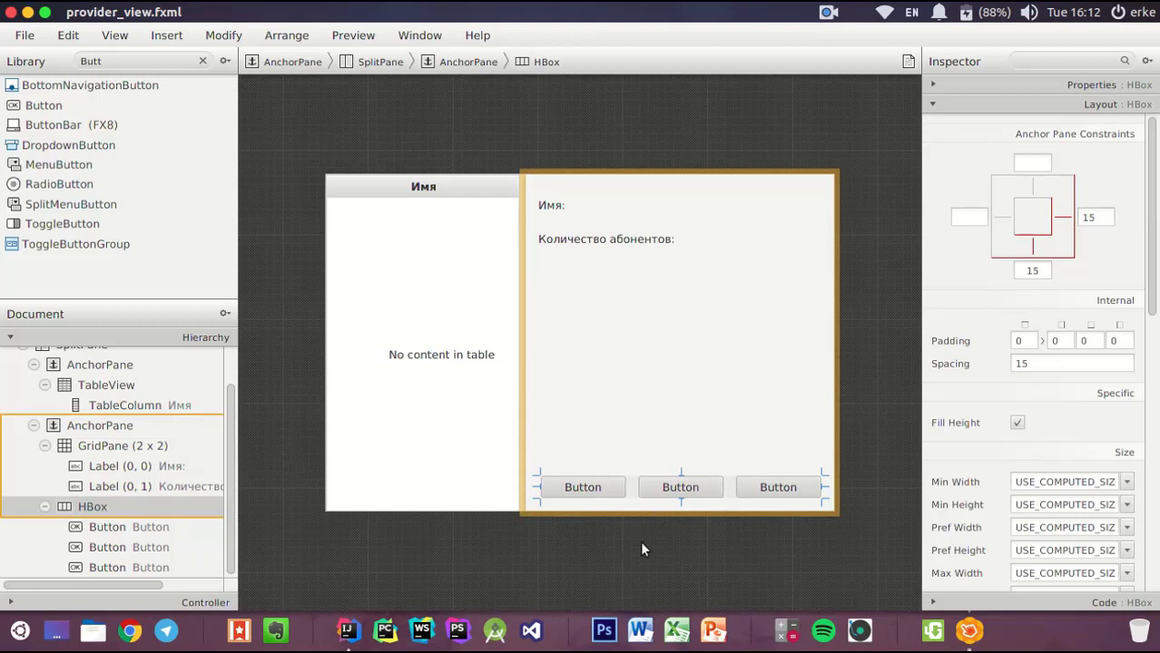
{"action": "left_click", "coordinate": [728, 560]}
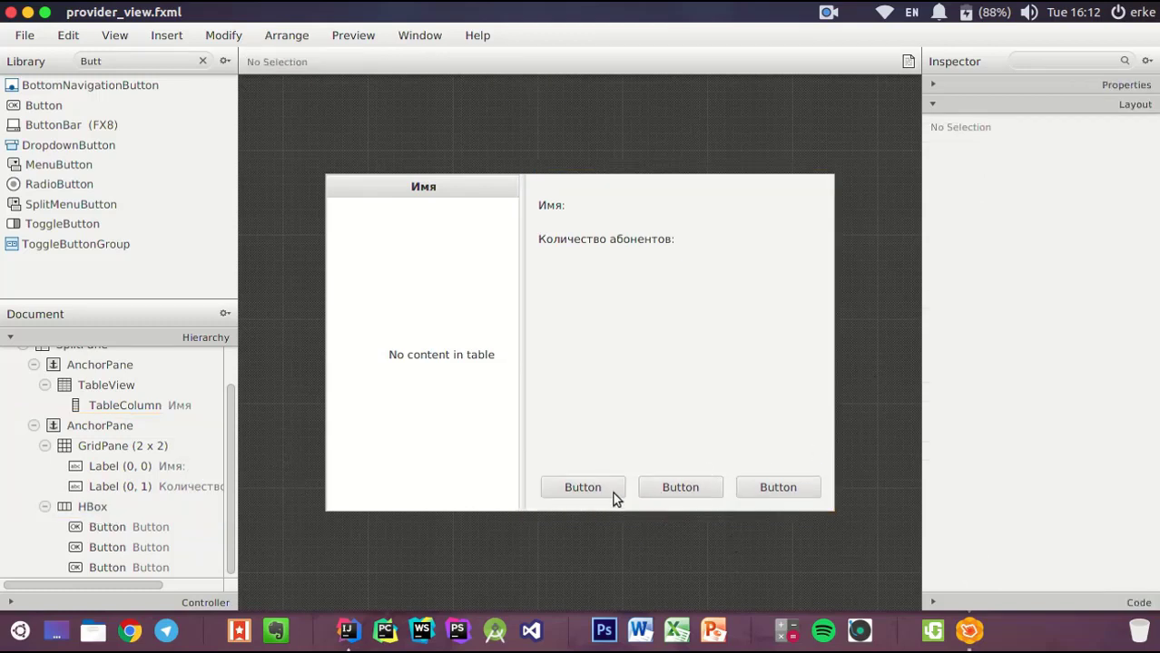
Set the text of the first button in the HBox to "Создать"
{"action": "left_click", "coordinate": [585, 487]}
{"action": "left_click", "coordinate": [975, 87]}
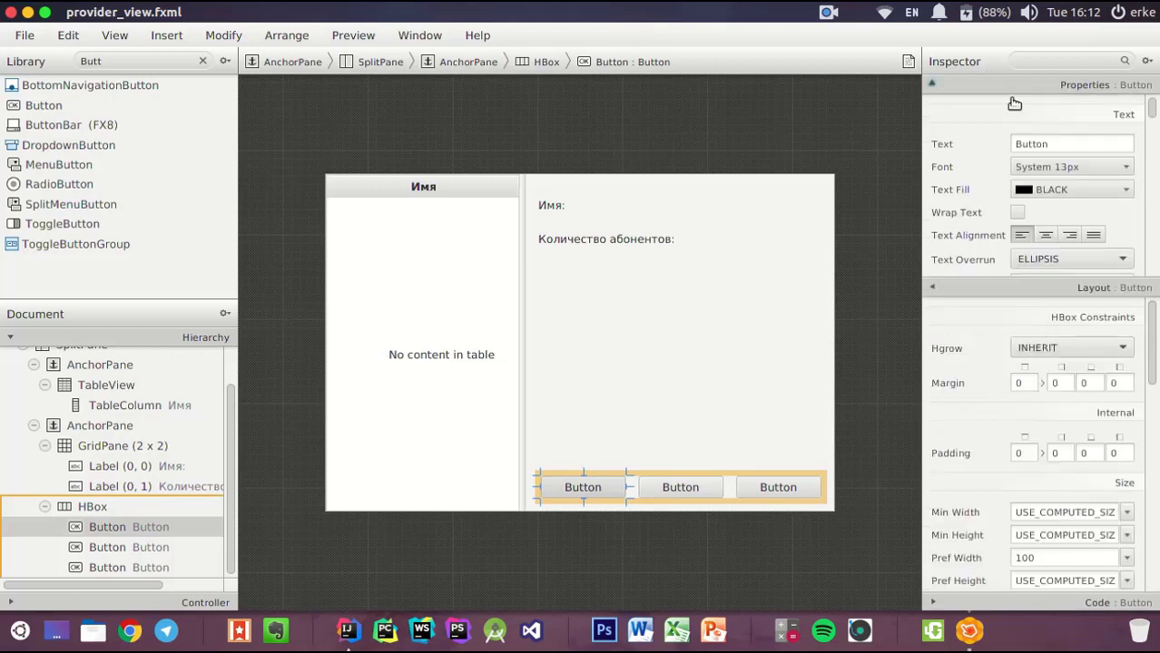
{"action": "left_click", "coordinate": [1043, 144]}
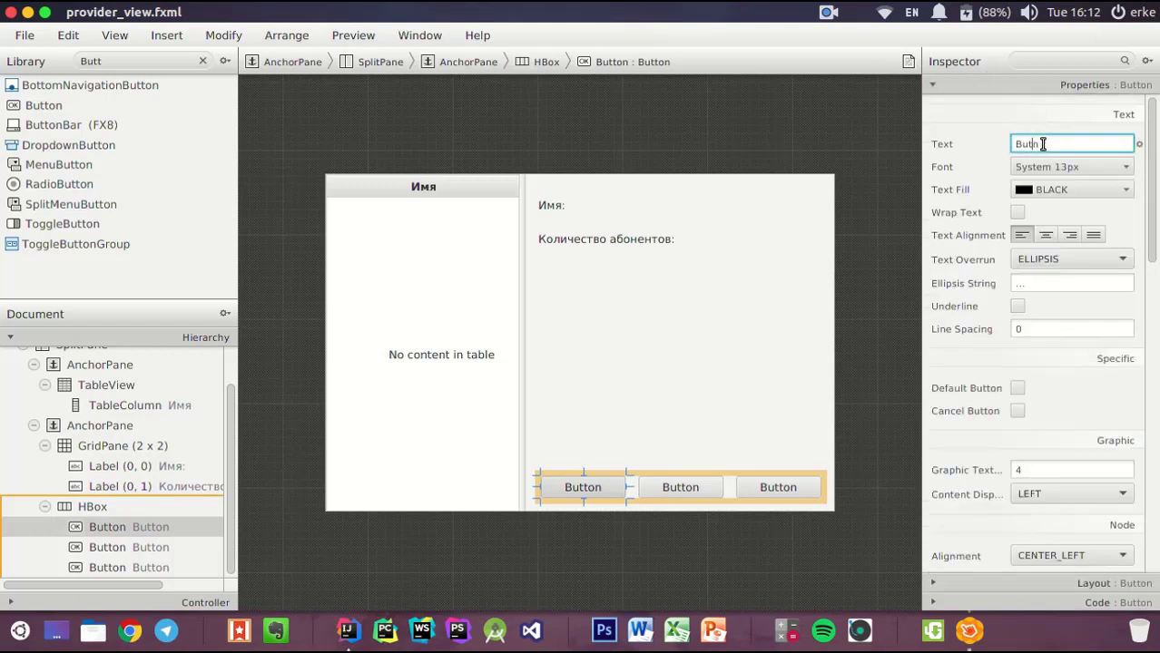
{"action": "key", "text": "Return"}
{"action": "key", "text": "super+space"}
{"action": "type", "text": "и"}
{"action": "key", "text": "BackSpace"}
{"action": "type", "text": "Создать"}
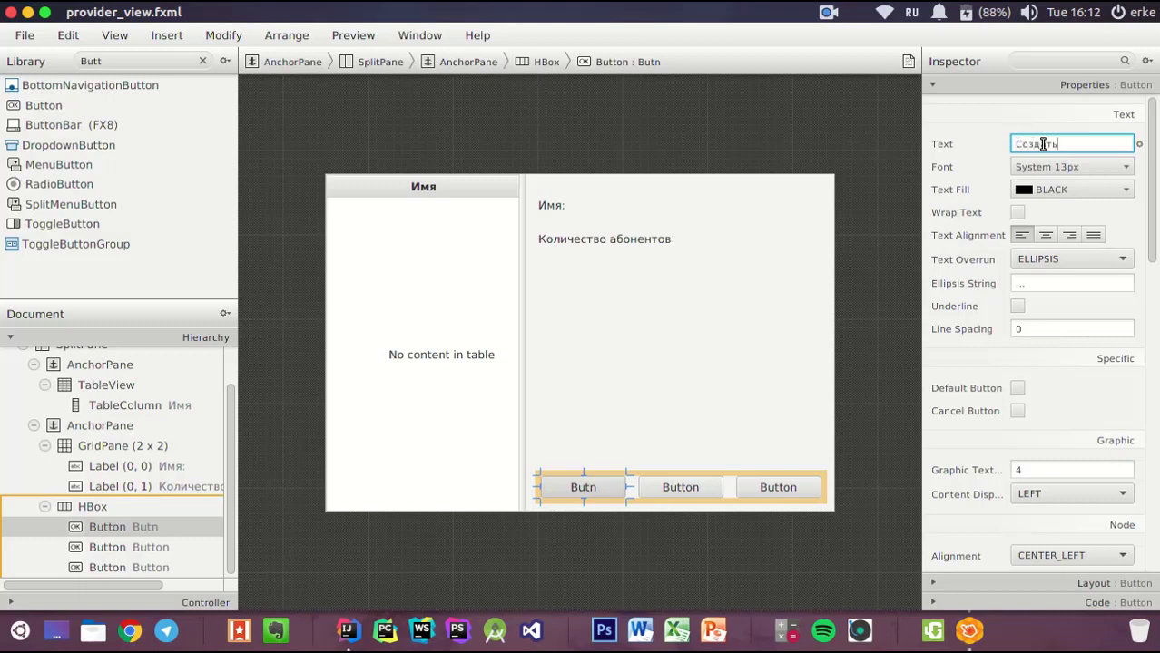
{"action": "key", "text": "Return"}
Set the text of the middle button in the HBox to "Изменить"
{"action": "left_click", "coordinate": [703, 481]}
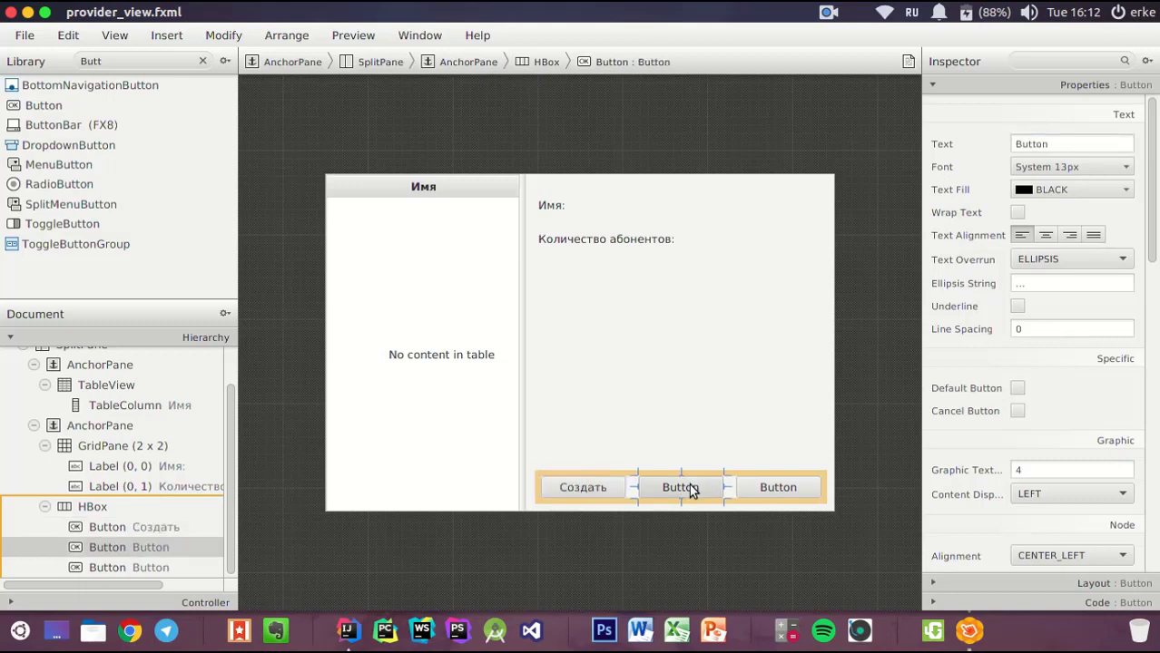
{"action": "left_click", "coordinate": [1068, 144]}
{"action": "type", "text": "Вр"}
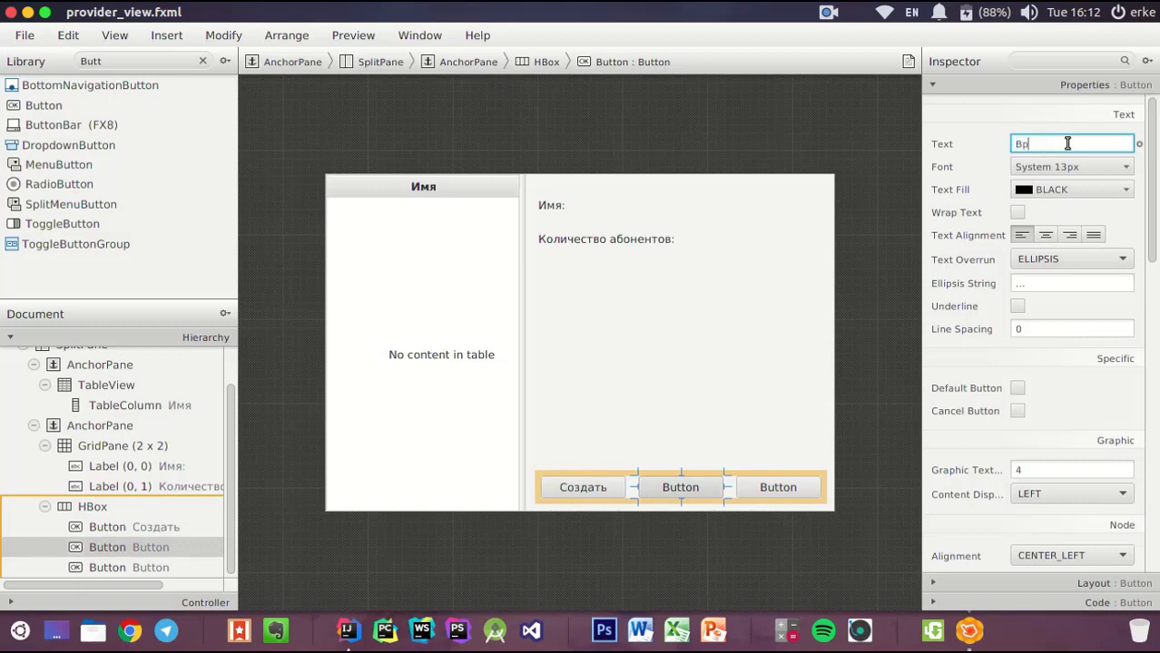
{"action": "key", "text": "BackSpace"}
{"action": "key", "text": "super+space"}
{"action": "type", "text": "И"}
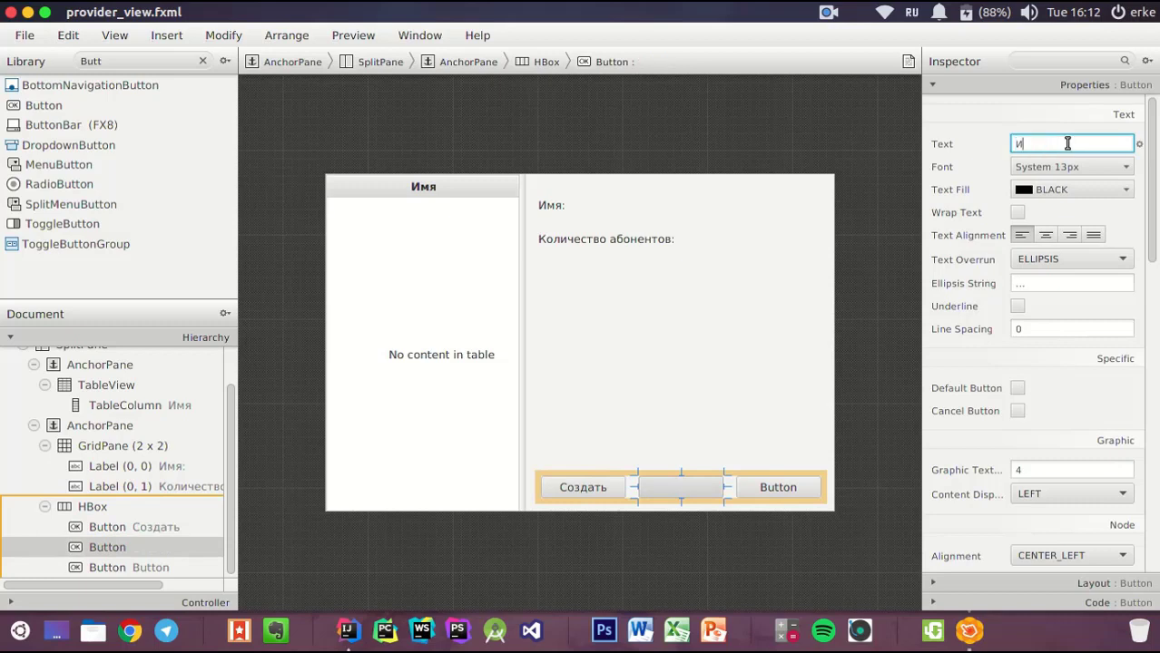
{"action": "type", "text": "зменить"}
Set the text of the last button in the HBox to "Удалить"
{"action": "left_click", "coordinate": [786, 491]}
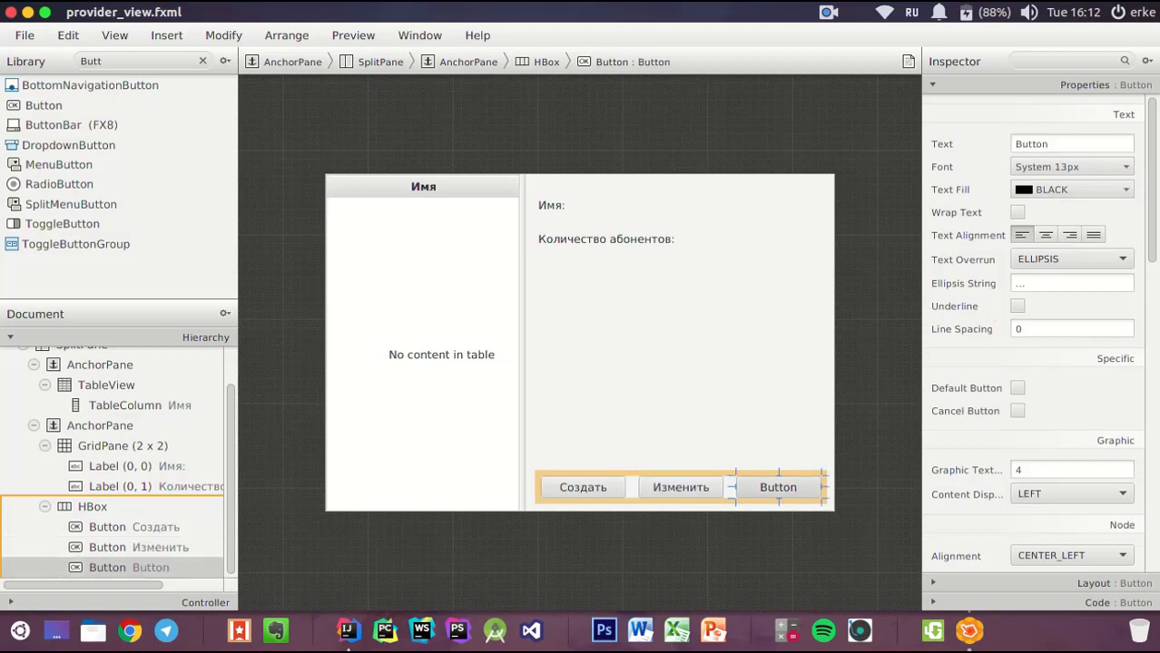
{"action": "left_click", "coordinate": [1032, 147]}
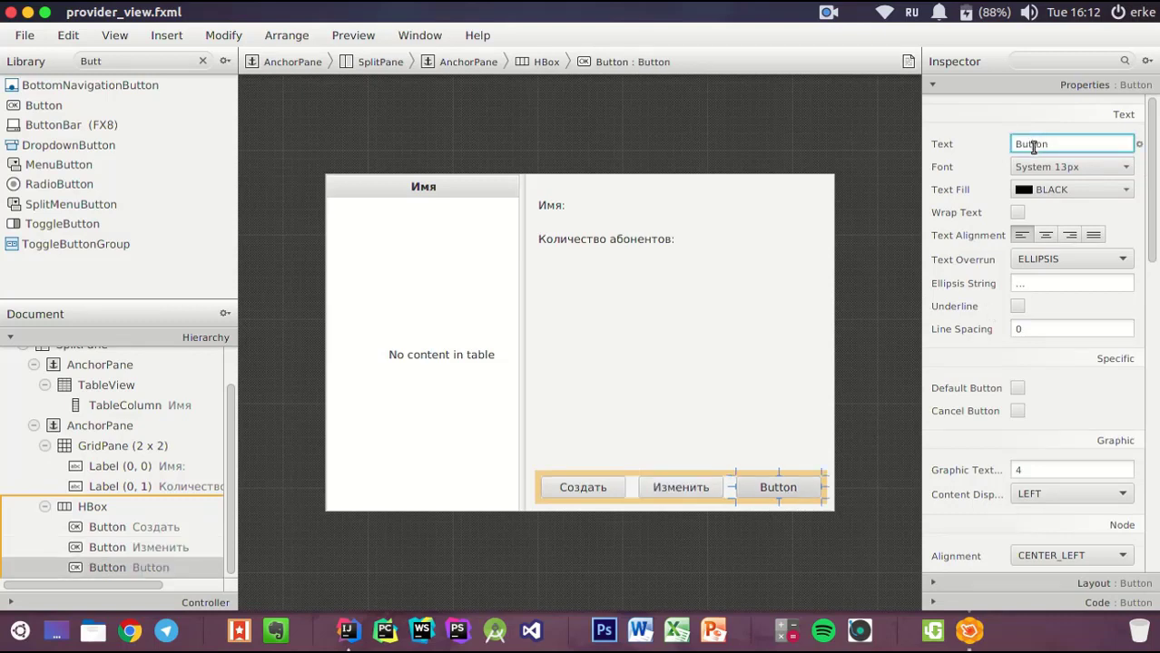
{"action": "double_click", "coordinate": [1032, 147]}
{"action": "type", "text": "Ellipsis"}
{"action": "key", "text": "BackSpace"}
{"action": "key", "text": "BackSpace"}
{"action": "key", "text": "BackSpace"}
{"action": "key", "text": "BackSpace"}
{"action": "key", "text": "BackSpace"}
{"action": "key", "text": "BackSpace"}
{"action": "key", "text": "BackSpace"}
{"action": "key", "text": "BackSpace"}
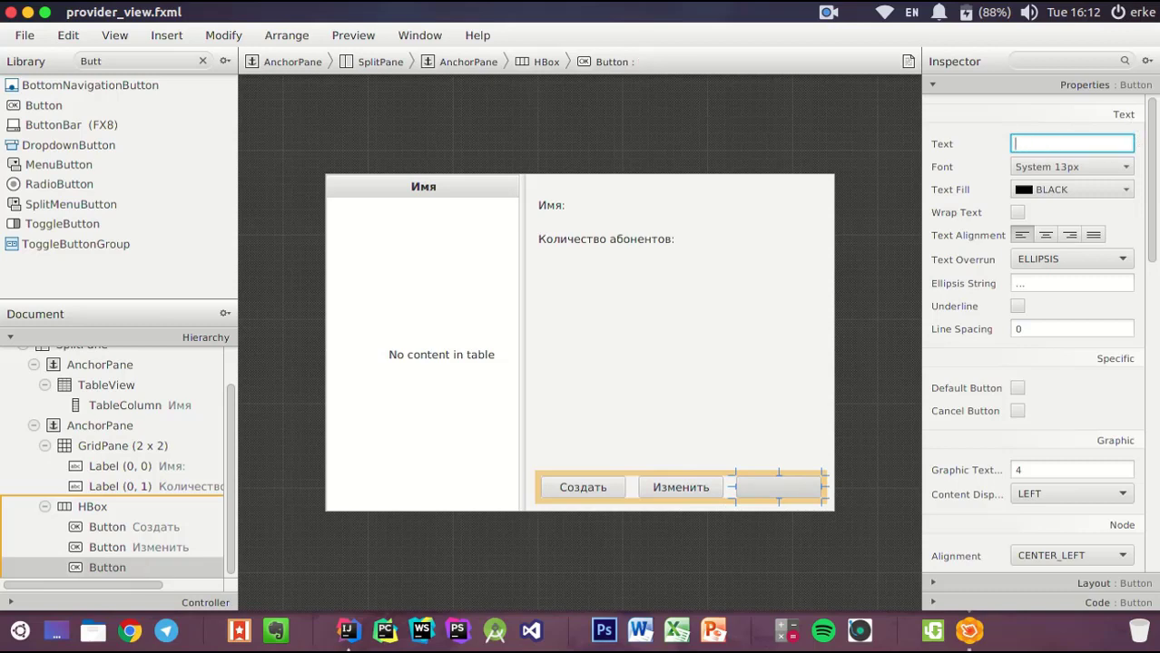
{"action": "key", "text": "super+space"}
{"action": "type", "text": "Д"}
{"action": "type", "text": "далить"}
{"action": "left_click", "coordinate": [1028, 127]}
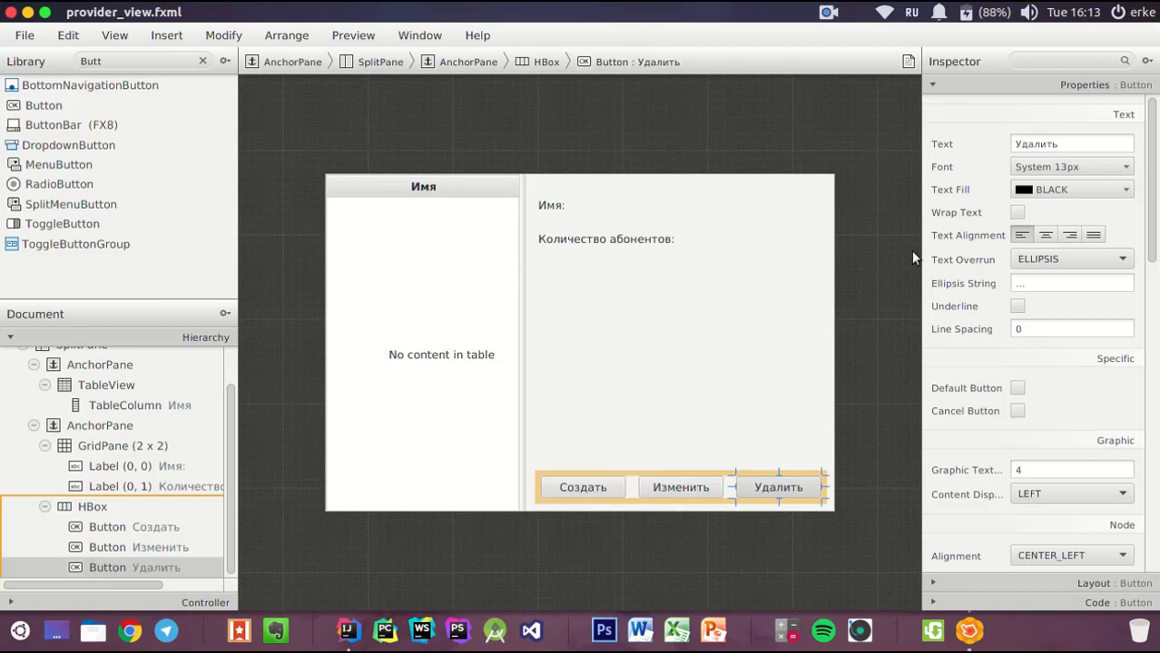
Save provider_view.fxml and switch to the SmsHandy_Lesson project in IntelliJ IDEA
{"action": "left_click", "coordinate": [25, 34]}
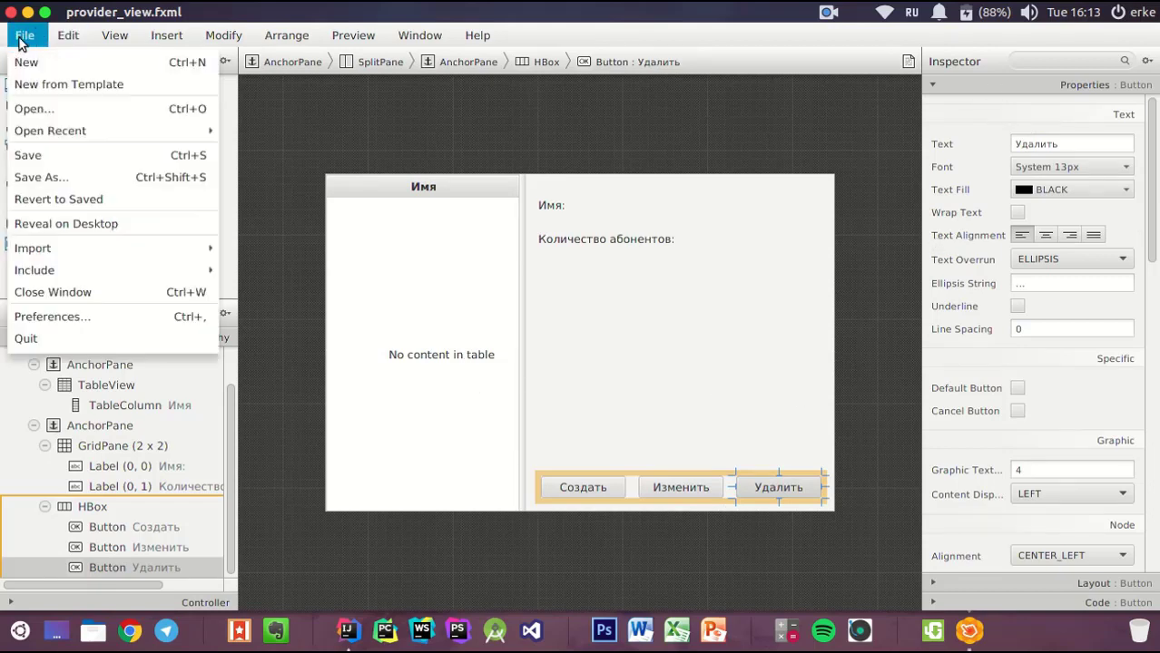
{"action": "left_click", "coordinate": [34, 154]}
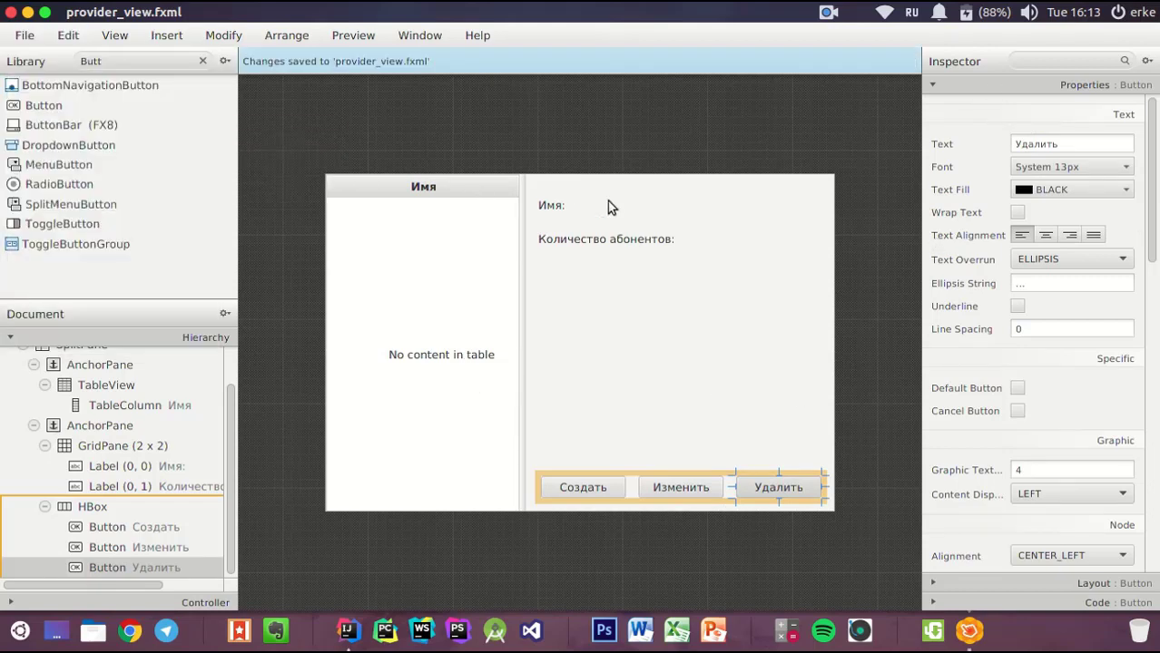
{"action": "key", "text": "super+Tab"}
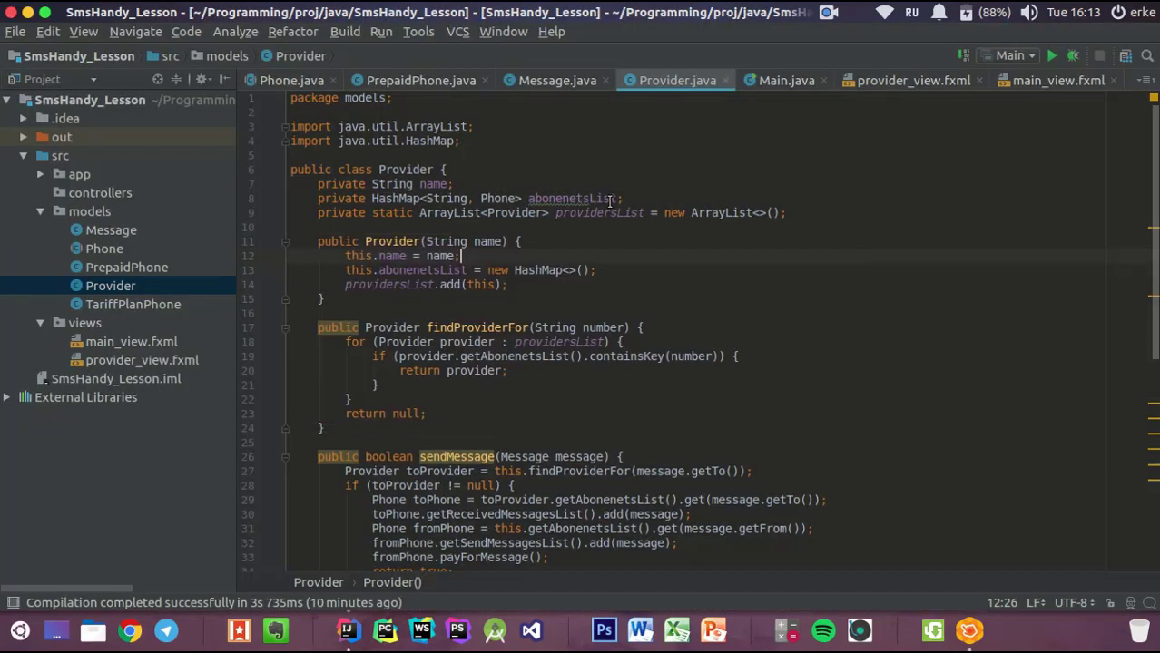
Open Main.java and insert three blank lines below the loadMainView method
{"action": "scroll", "coordinate": [571, 409], "scroll_direction": "down", "scroll_amount": 5}
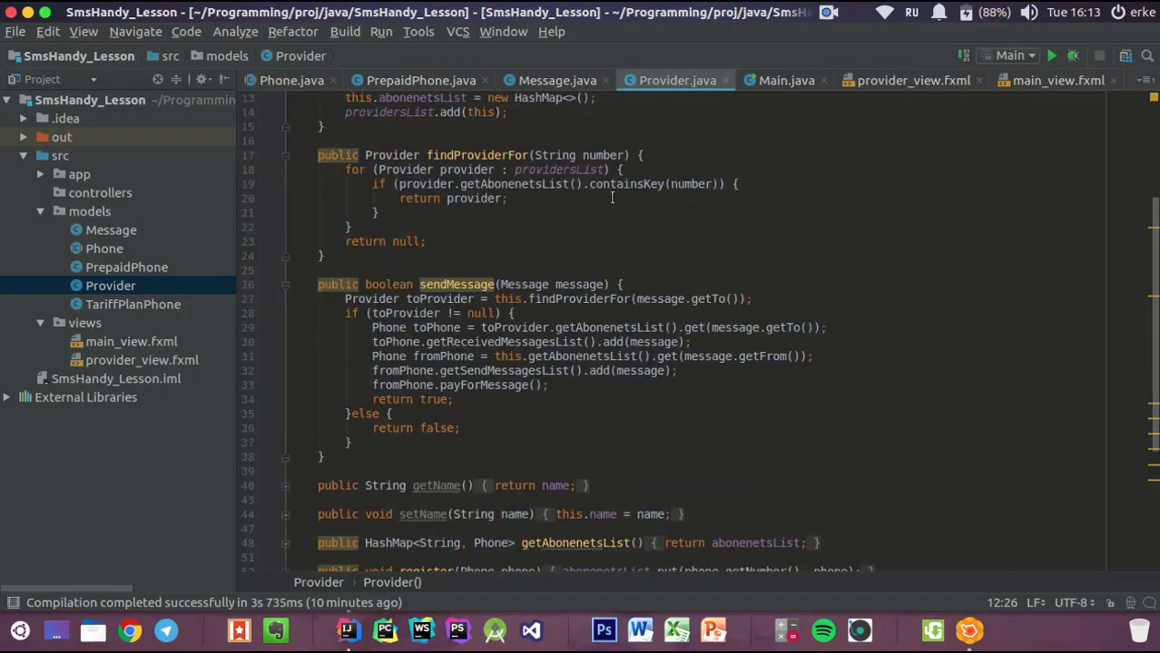
{"action": "scroll", "coordinate": [613, 198], "scroll_direction": "up", "scroll_amount": 5}
{"action": "scroll", "coordinate": [616, 395], "scroll_direction": "down", "scroll_amount": 10}
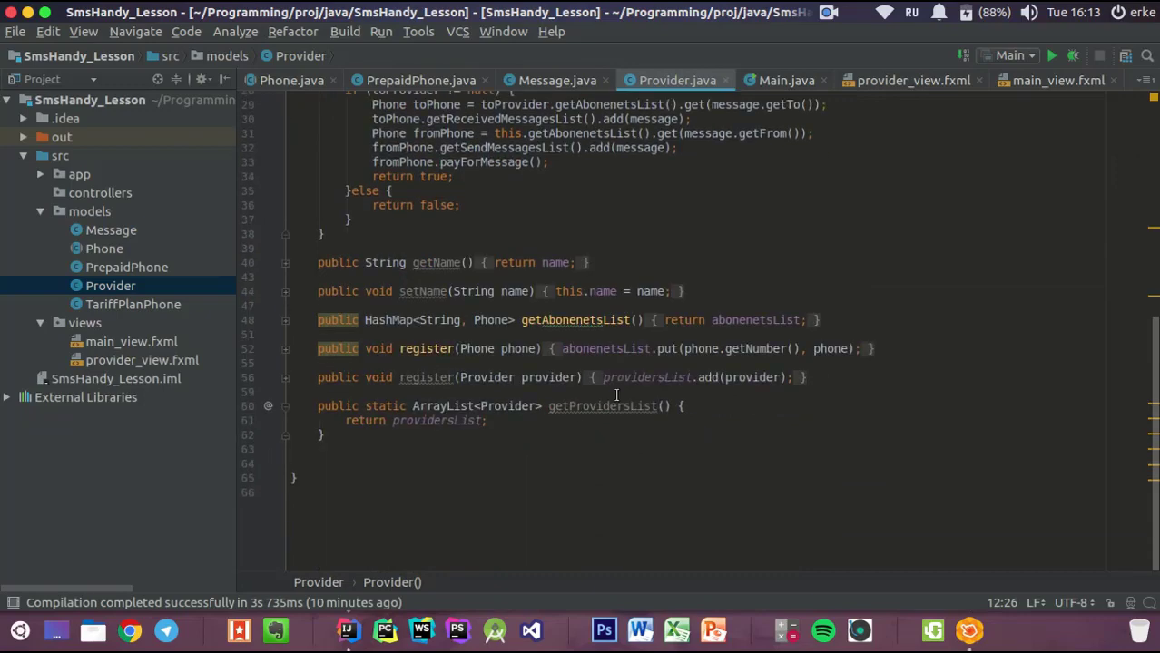
{"action": "scroll", "coordinate": [440, 233], "scroll_direction": "up", "scroll_amount": 5}
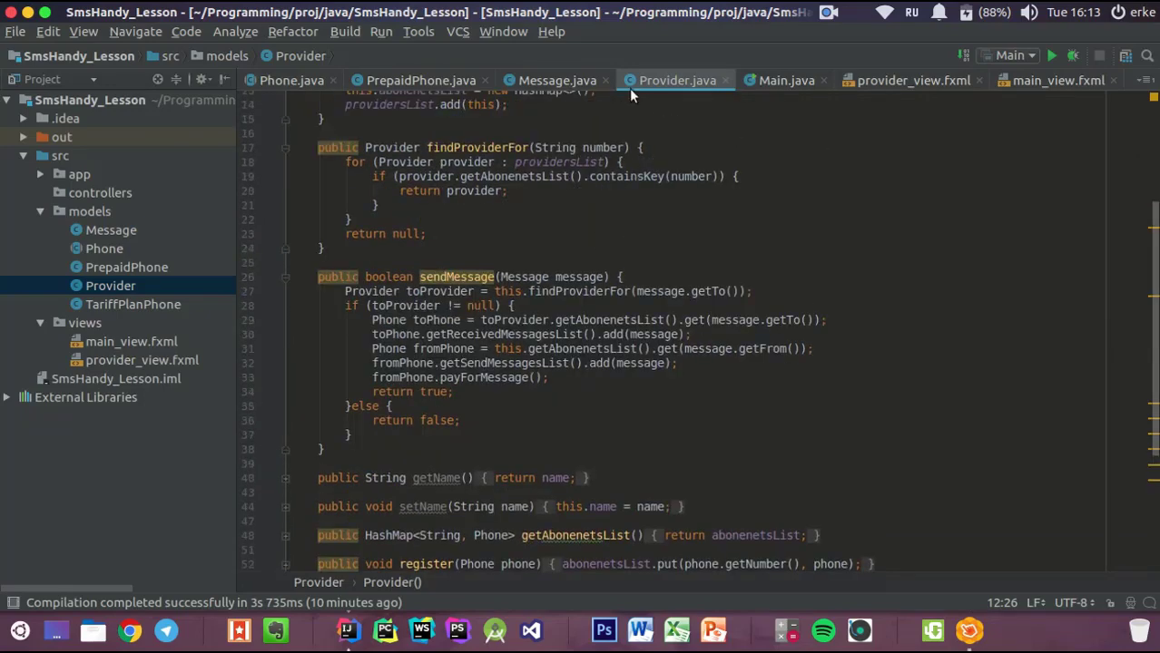
{"action": "left_click", "coordinate": [788, 78]}
{"action": "scroll", "coordinate": [655, 388], "scroll_direction": "down", "scroll_amount": 4}
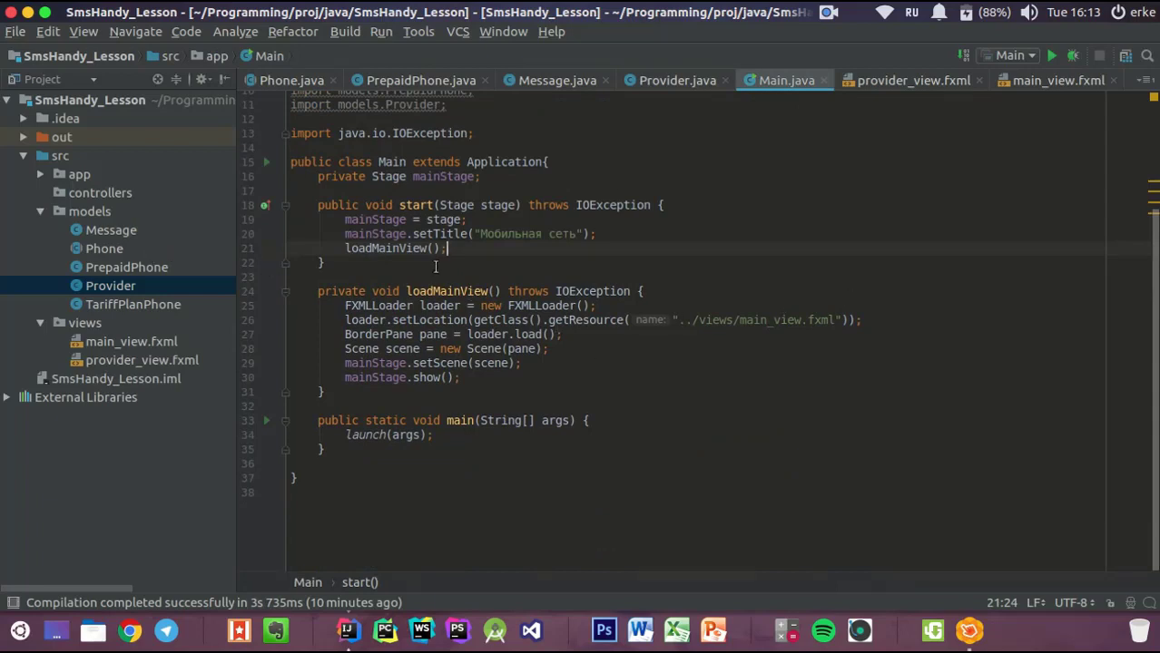
{"action": "left_click", "coordinate": [342, 264]}
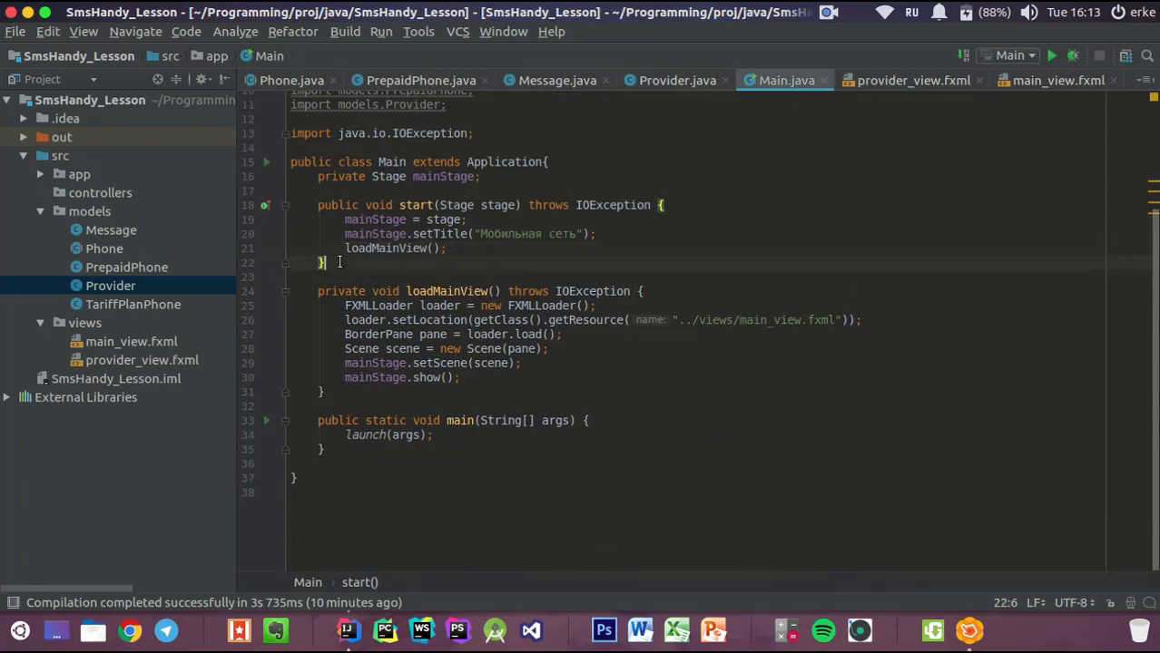
{"action": "left_click", "coordinate": [334, 393]}
{"action": "key", "text": "Return"}
{"action": "key", "text": "Return"}
{"action": "key", "text": "Return"}
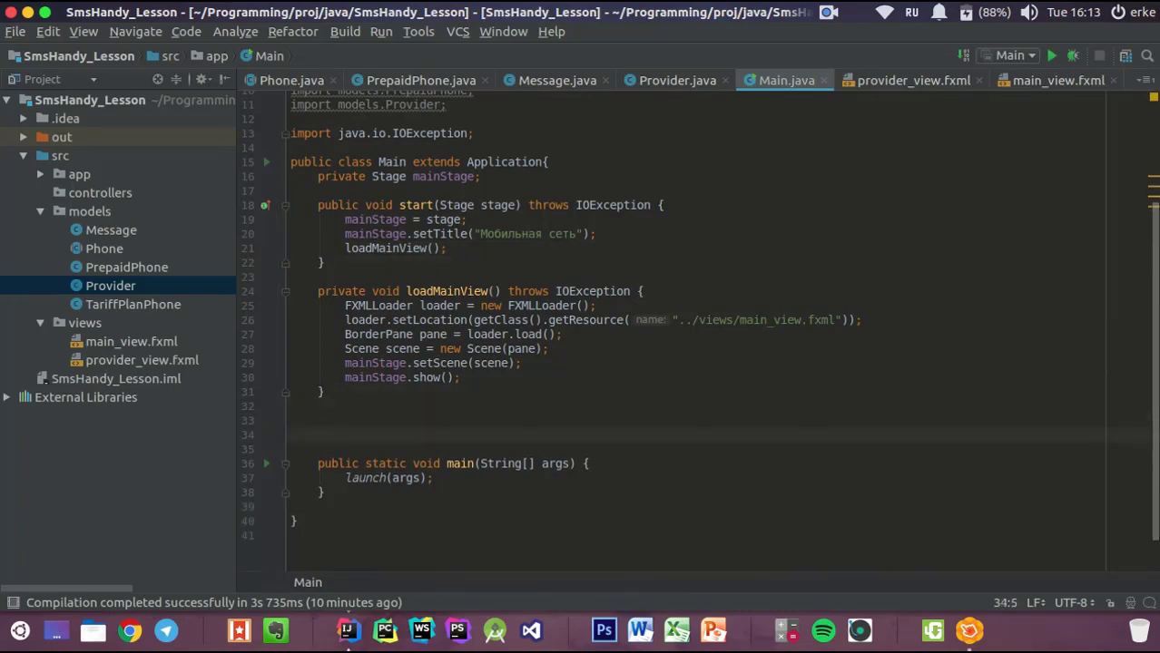
Move the body of loadMainView into the start method, replacing the loadMainView() call there
{"action": "left_click_drag", "start_coordinate": [481, 373], "coordinate": [346, 306]}
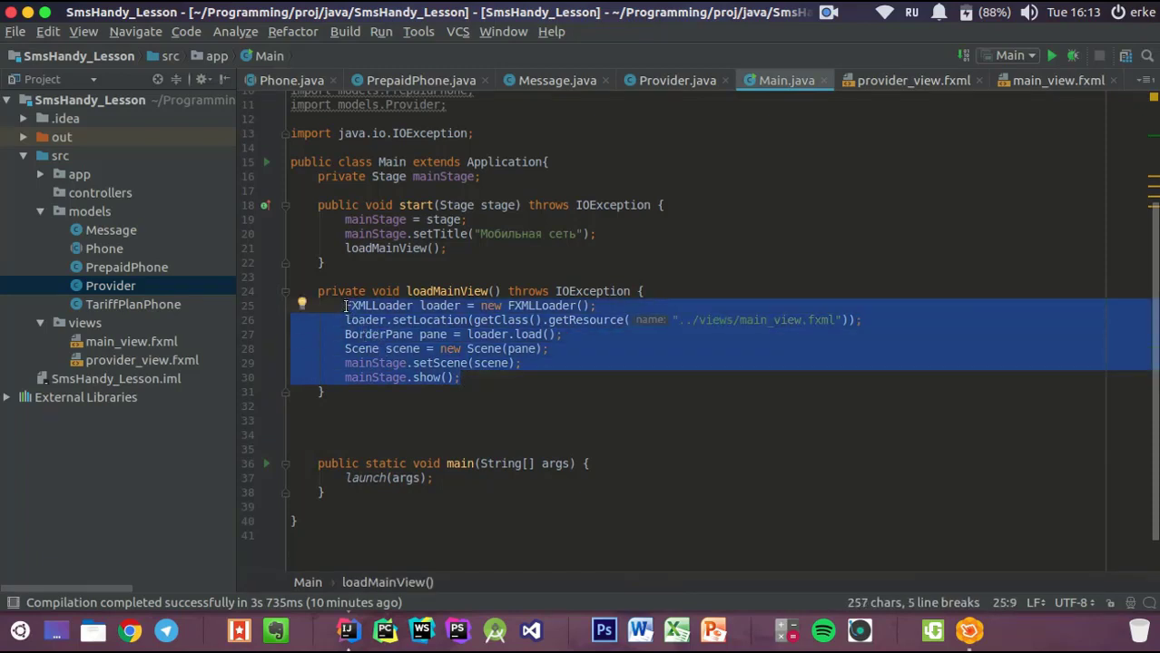
{"action": "key", "text": "ctrl+x"}
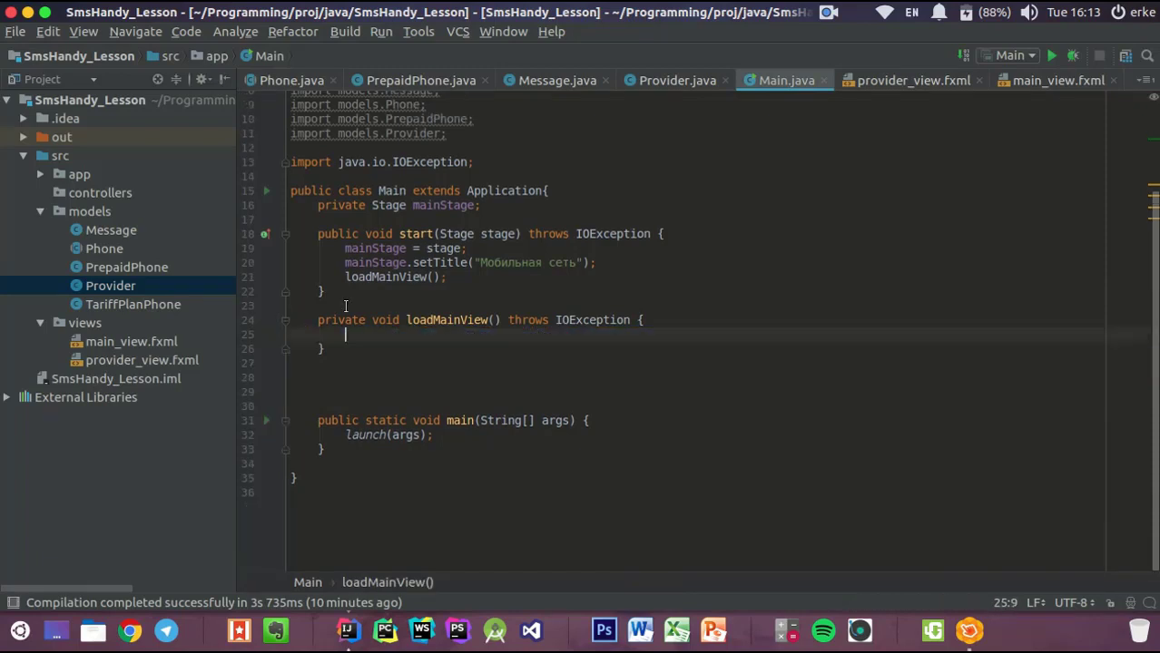
{"action": "left_click", "coordinate": [447, 276]}
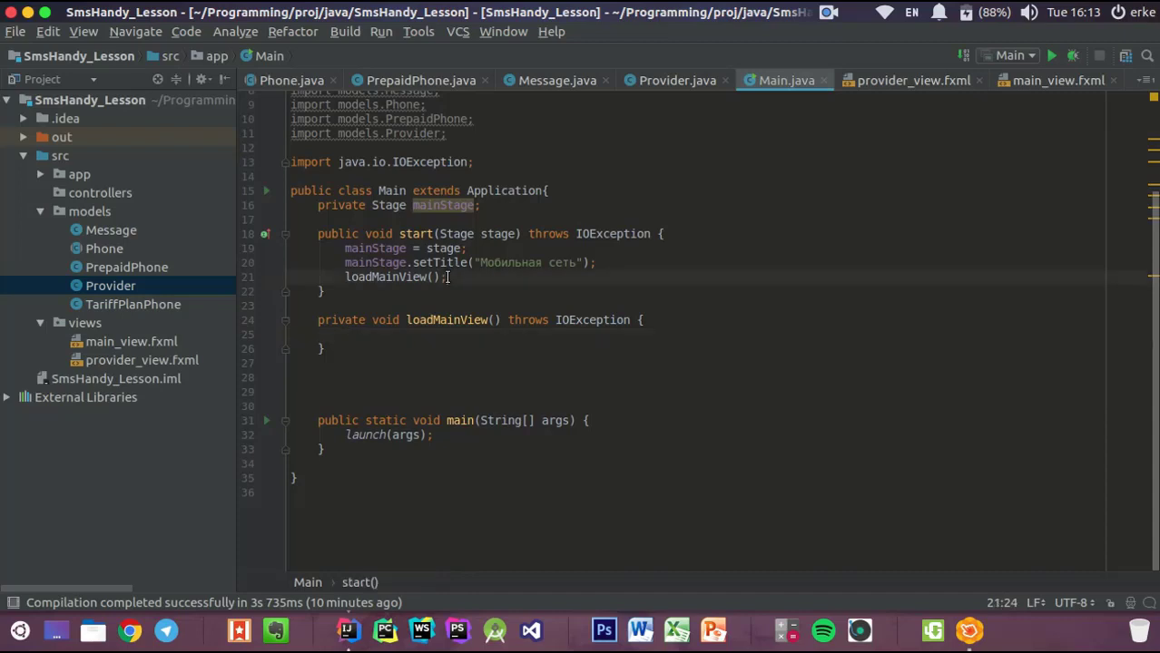
{"action": "key", "text": "ctrl+y"}
{"action": "key", "text": "ctrl+alt+Return"}
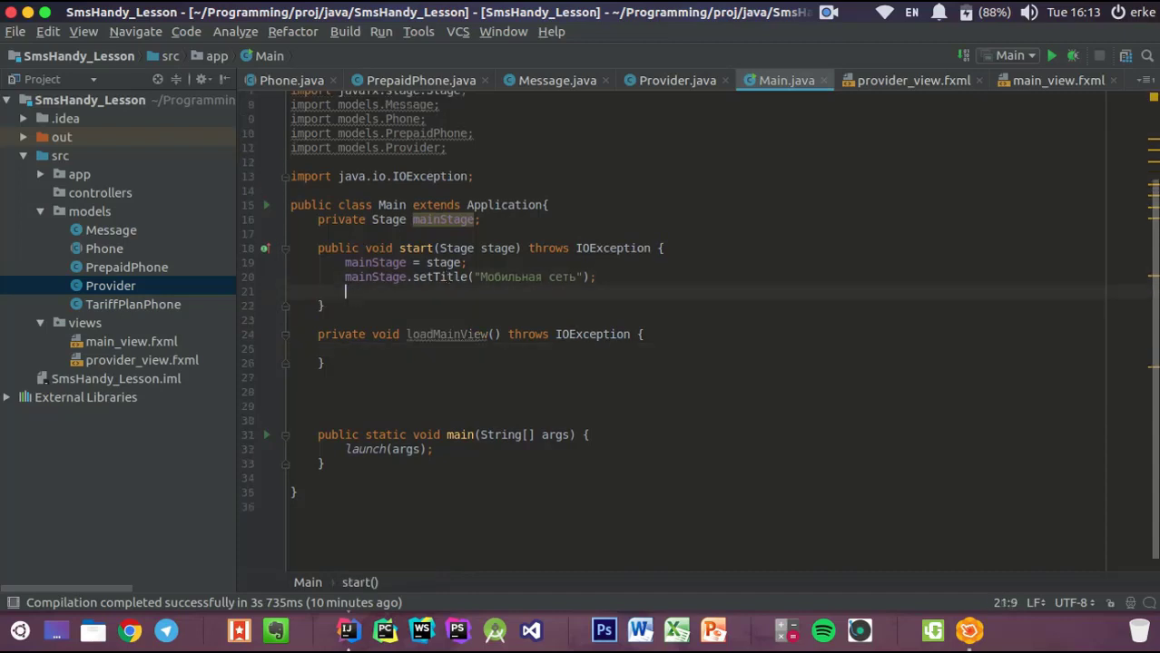
{"action": "key", "text": "ctrl+v"}
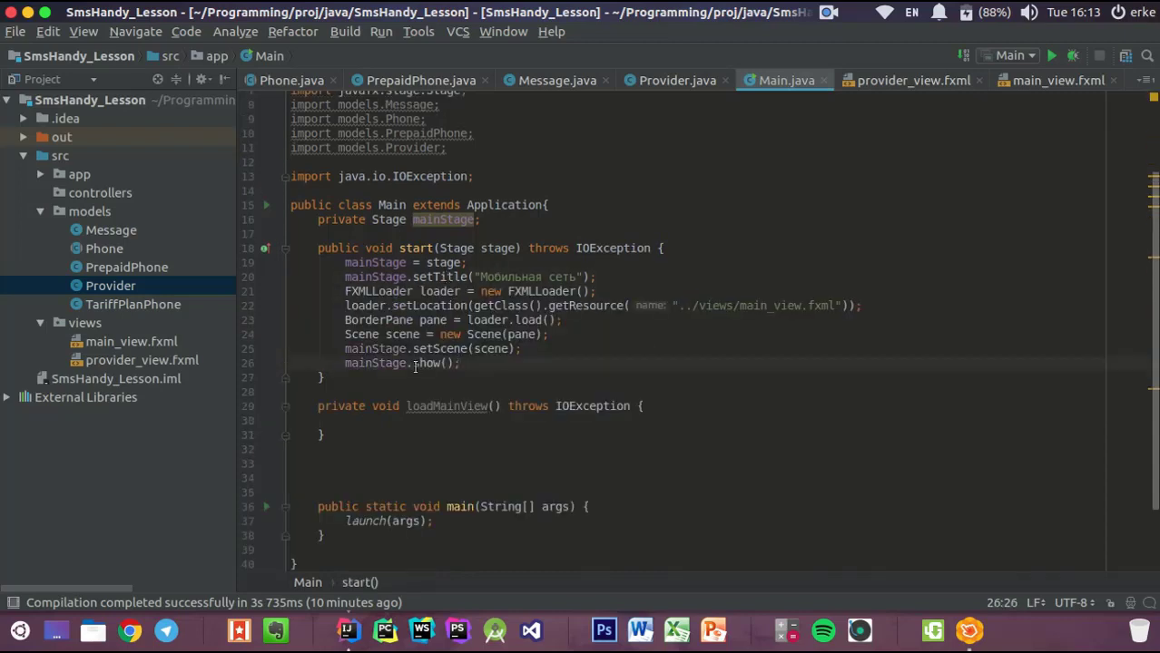
Delete the empty loadMainView method and start a new line below the start method
{"action": "left_click_drag", "start_coordinate": [325, 436], "coordinate": [319, 396]}
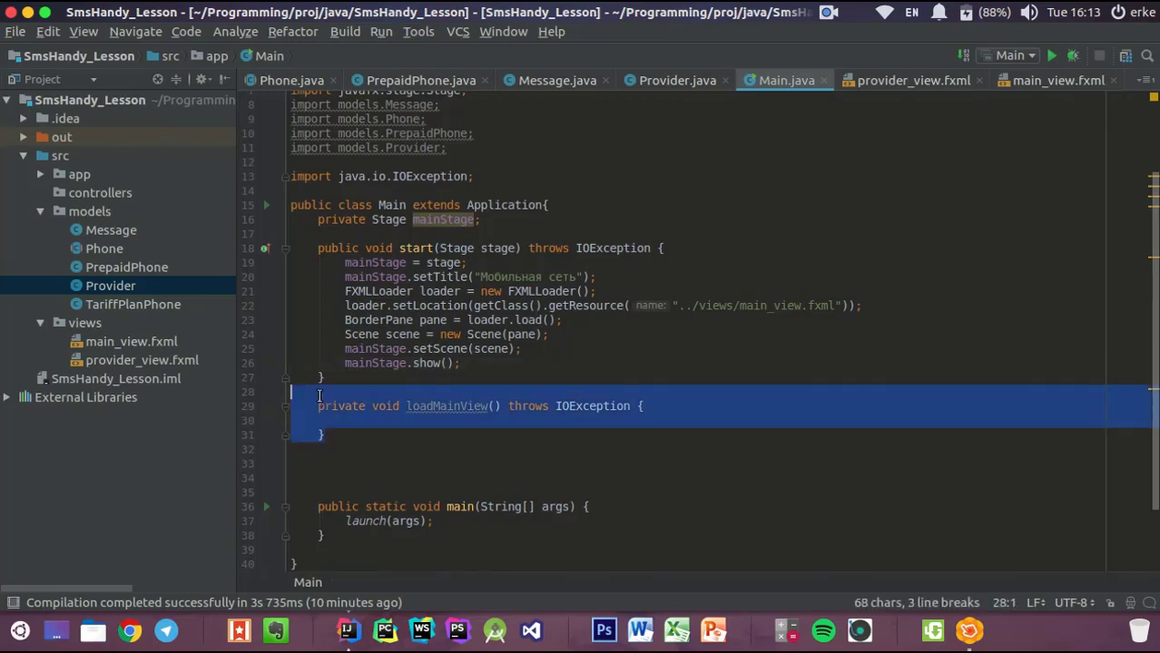
{"action": "key", "text": "BackSpace"}
{"action": "key", "text": "Return"}
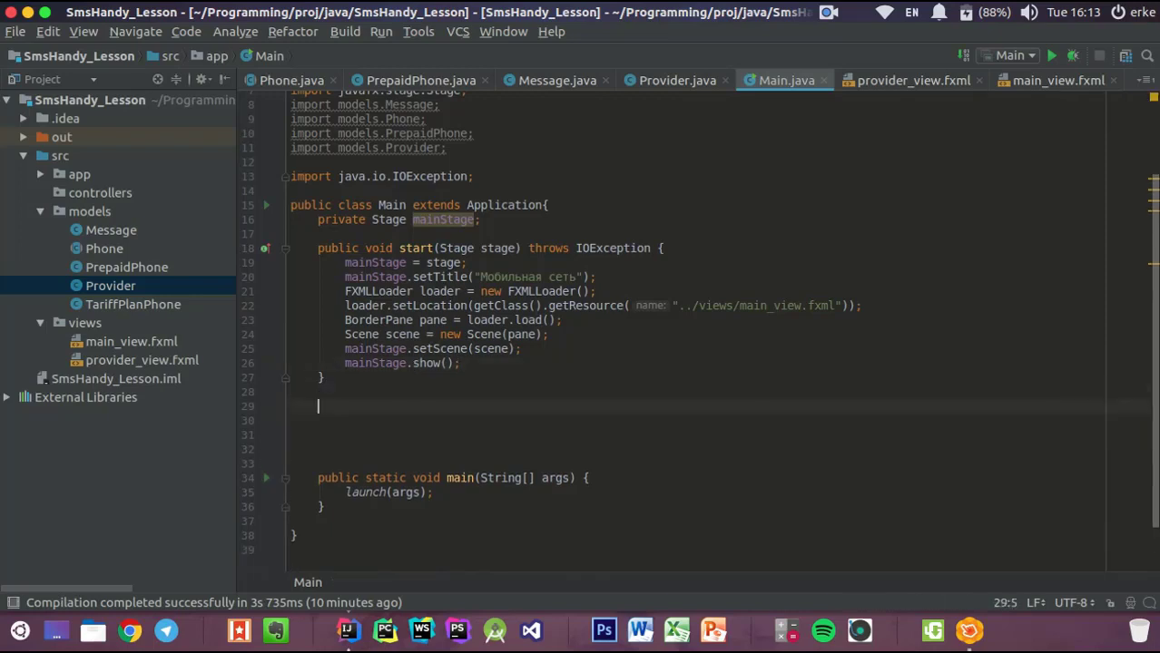
Declare a public void method loadProviders() with an empty body below the start method
{"action": "type", "text": "public void"}
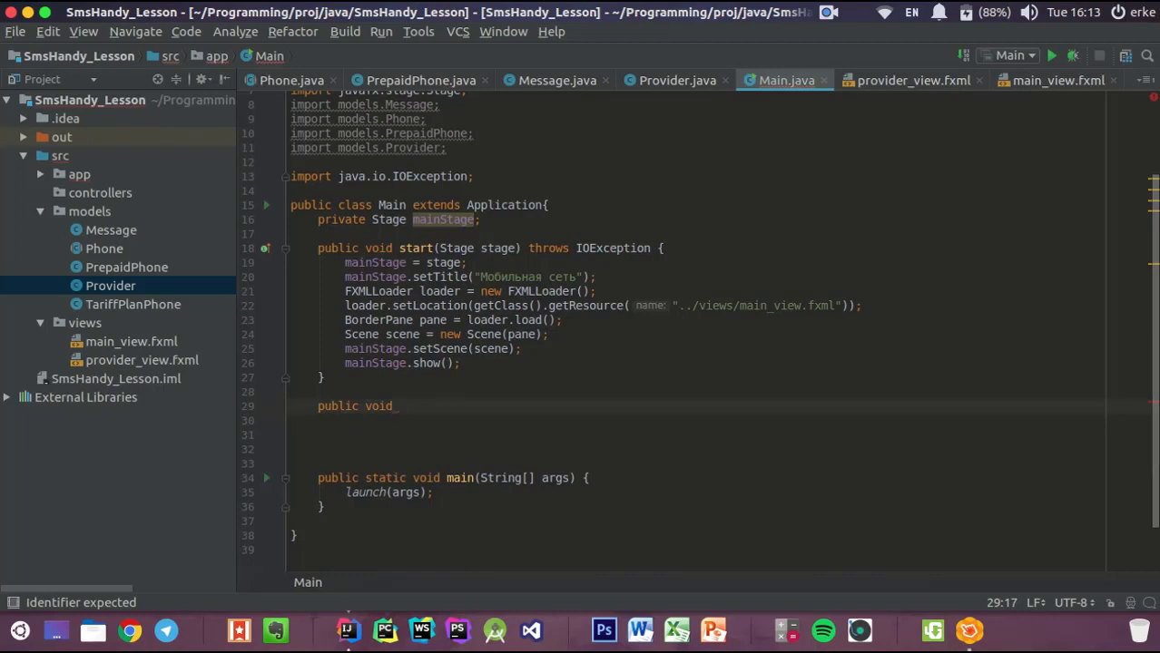
{"action": "type", "text": "load"}
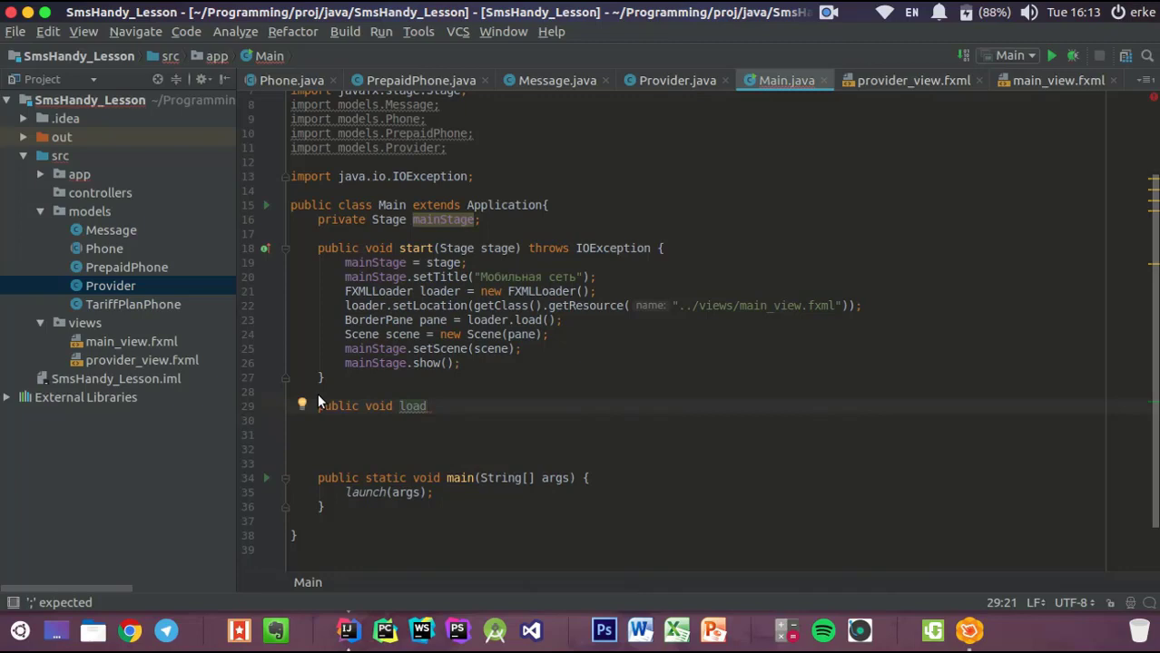
{"action": "type", "text": "Providers"}
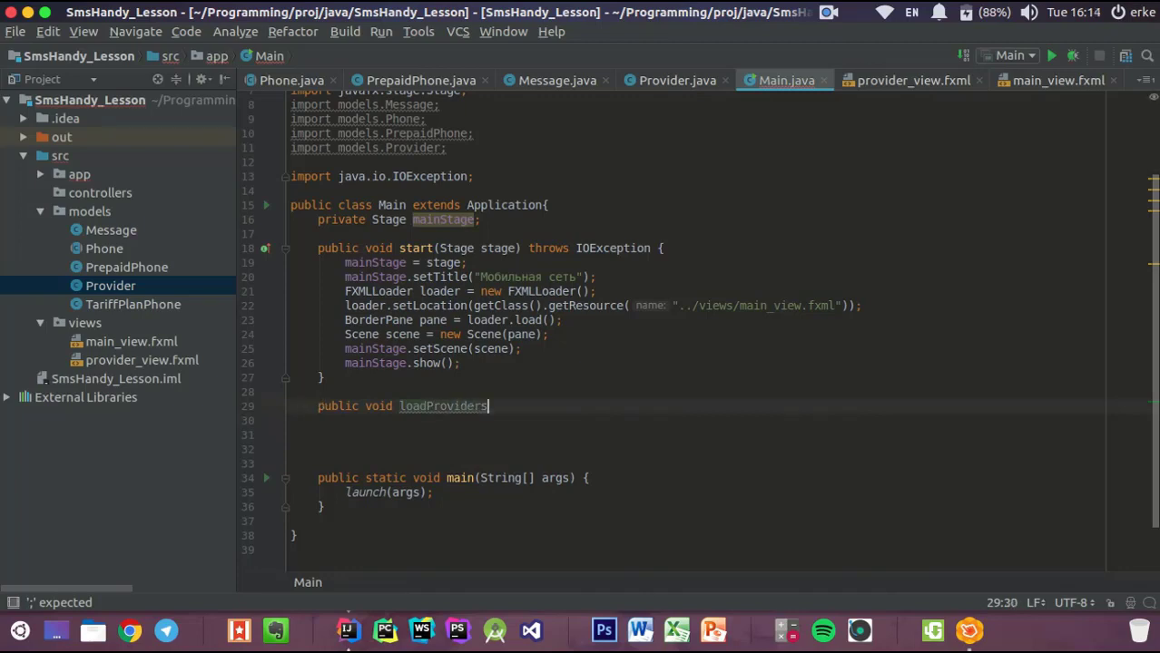
{"action": "type", "text": "() {"}
{"action": "key", "text": "Return"}
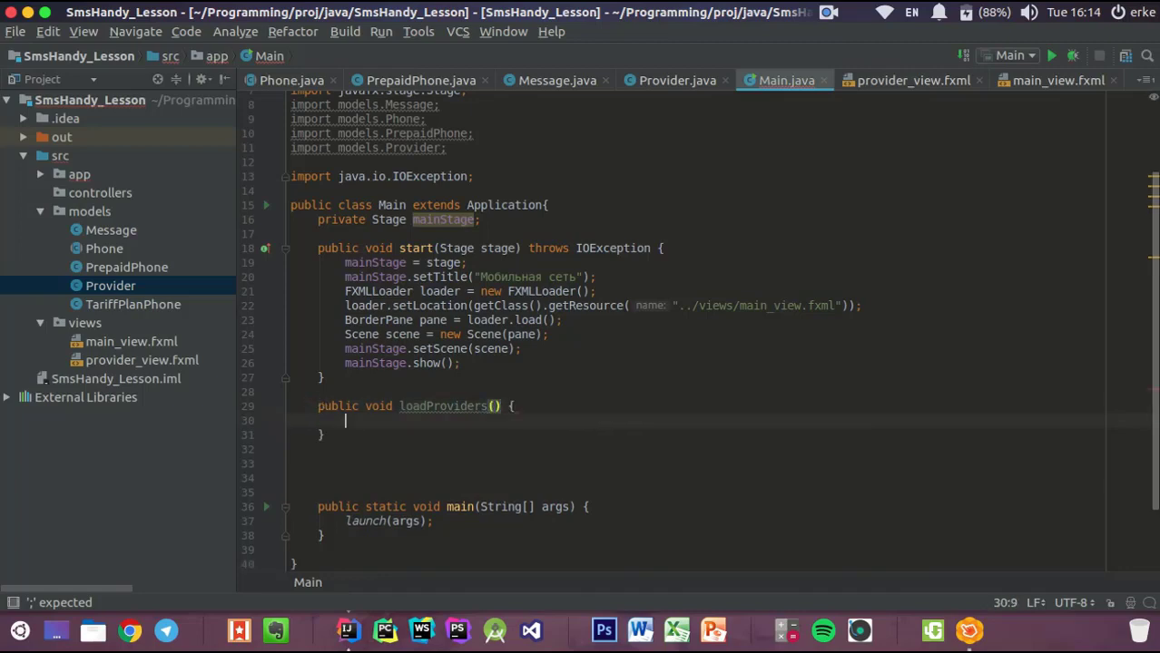
Create an FXMLLoader named loader with new FXMLLoader() inside loadProviders
{"action": "type", "text": "FX"}
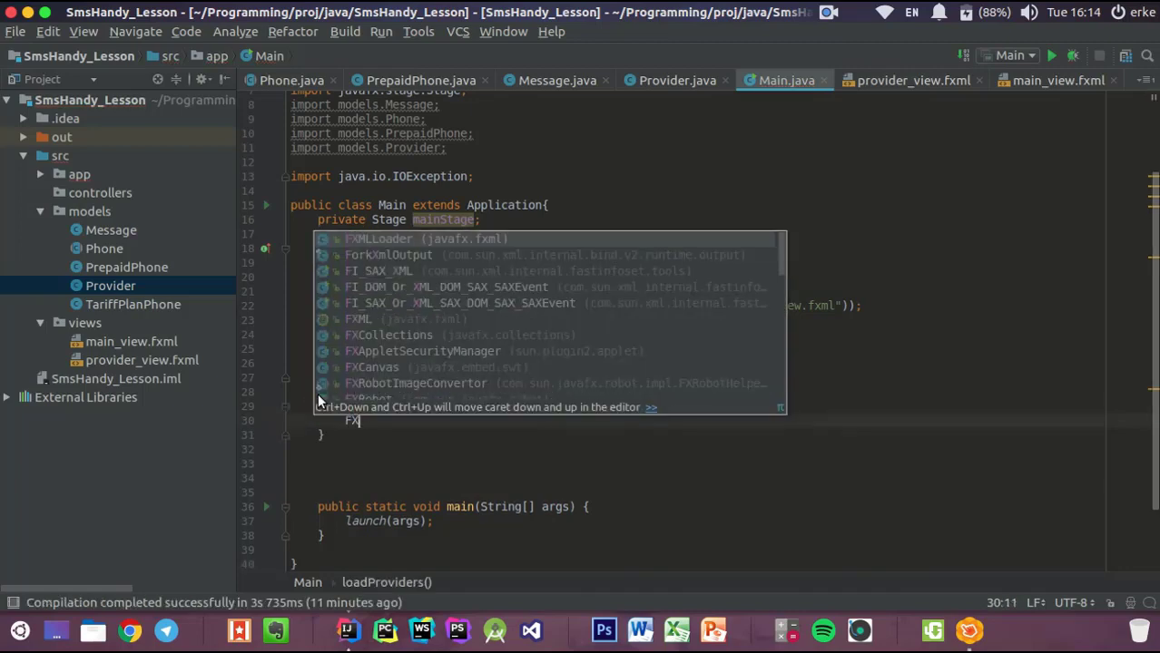
{"action": "type", "text": "MLLoader loader = l"}
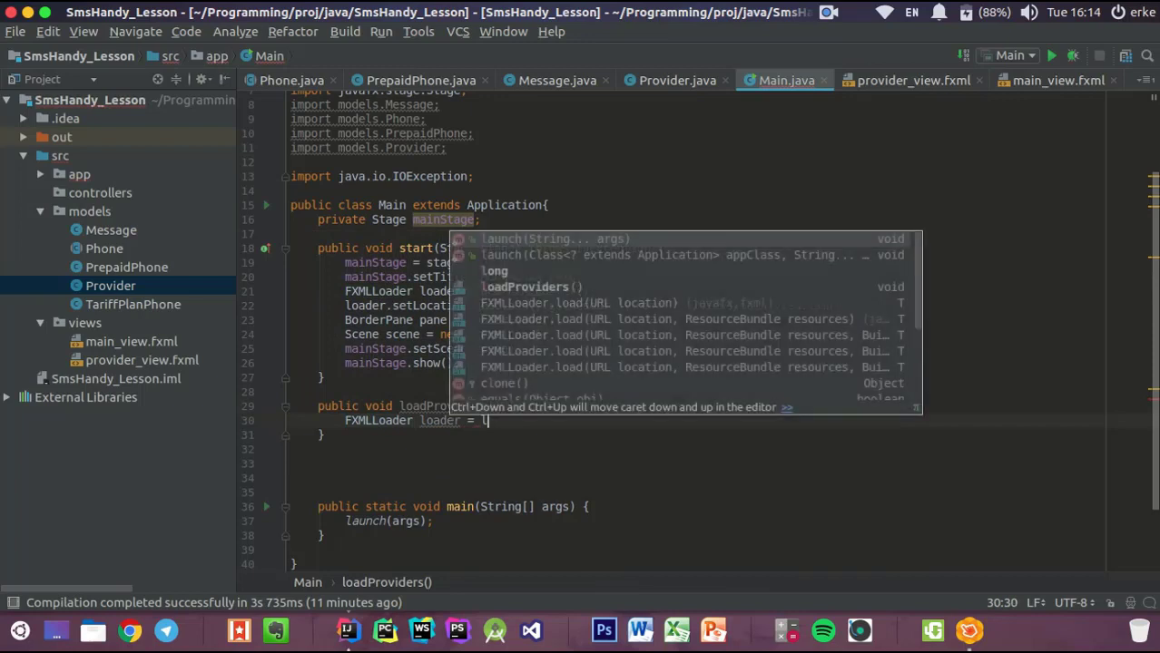
{"action": "key", "text": "BackSpace"}
{"action": "type", "text": "new F"}
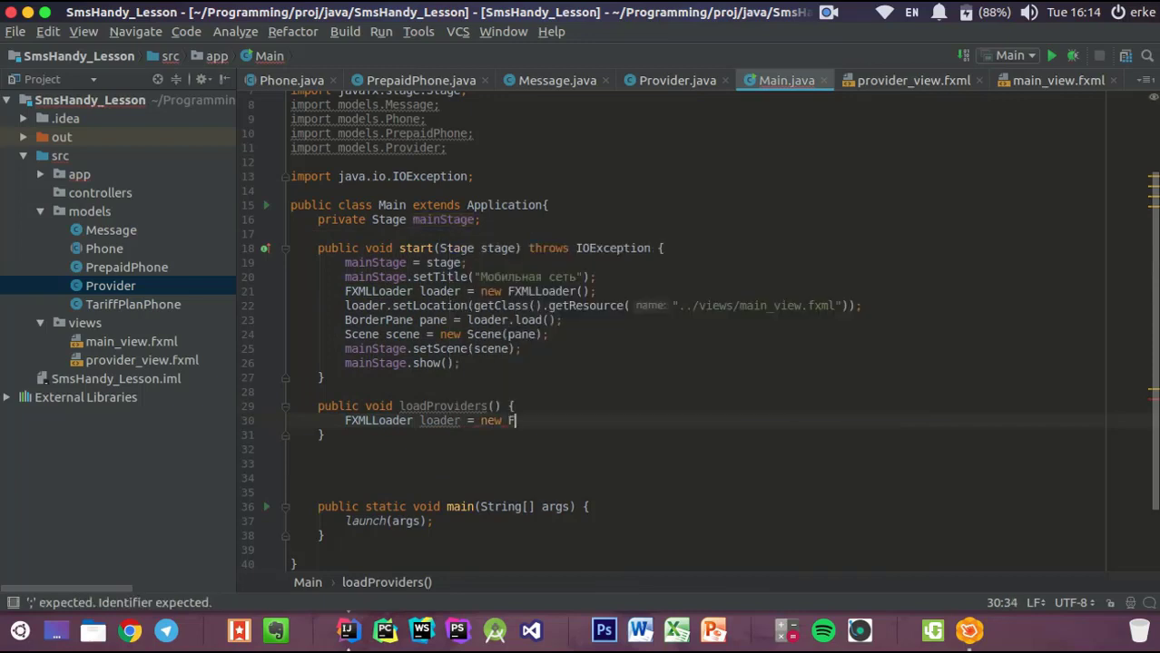
{"action": "key", "text": "Return"}
{"action": "type", "text": ");"}
{"action": "key", "text": "Return"}
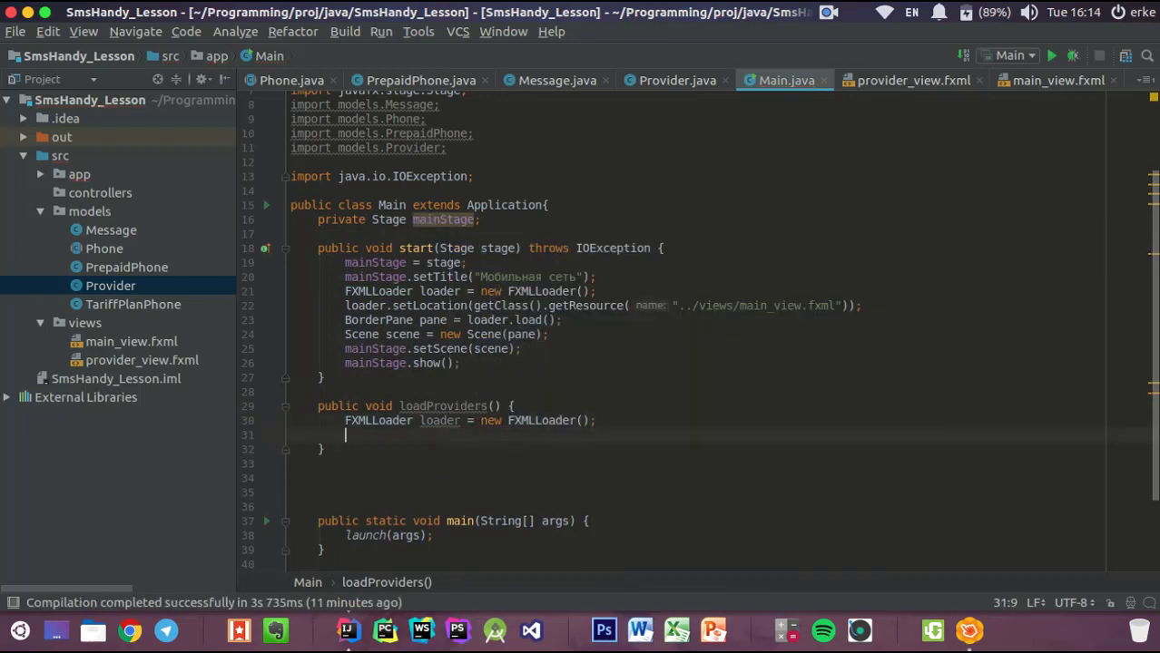
Add a loader.setLocation(getClass().getResource()) call below the FXMLLoader declaration in loadProviders
{"action": "type", "text": "loader.set"}
{"action": "key", "text": "Return"}
{"action": "type", "text": "getClass());"}
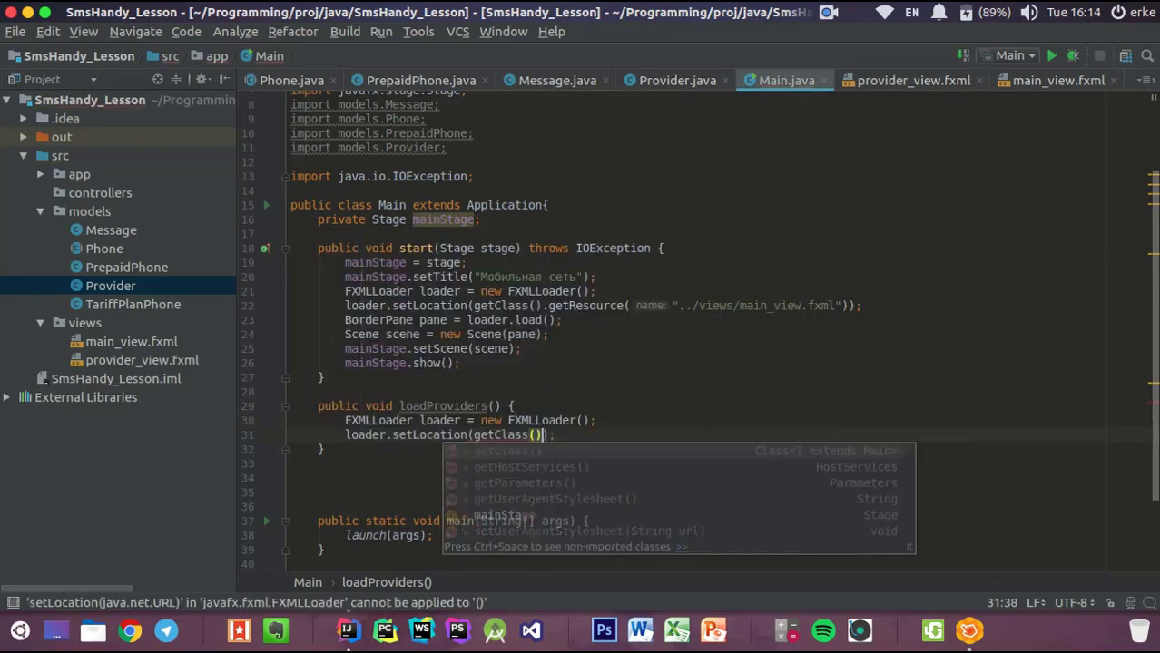
{"action": "key", "text": "Return"}
{"action": "type", "text": "."}
{"action": "key", "text": "Return"}
{"action": "key", "text": "Escape"}
{"action": "type", "text": "\""}
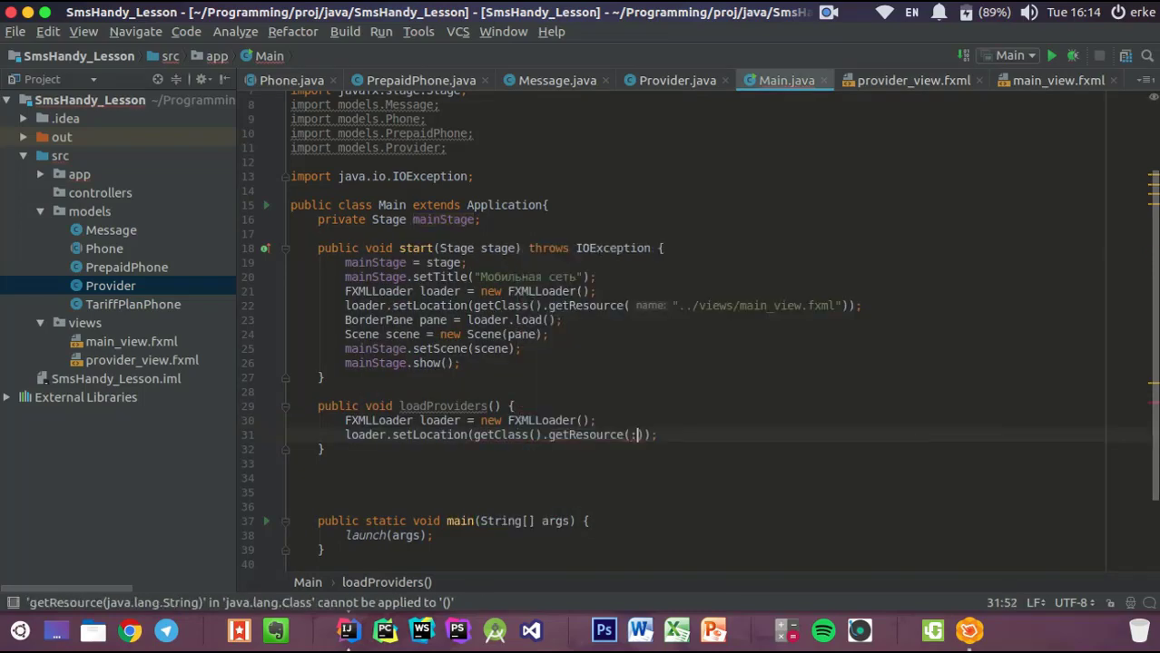
Enter "../views/provider_view.fxml" as the getResource path in loadProviders and start a new line below
{"action": "type", "text": ".."}
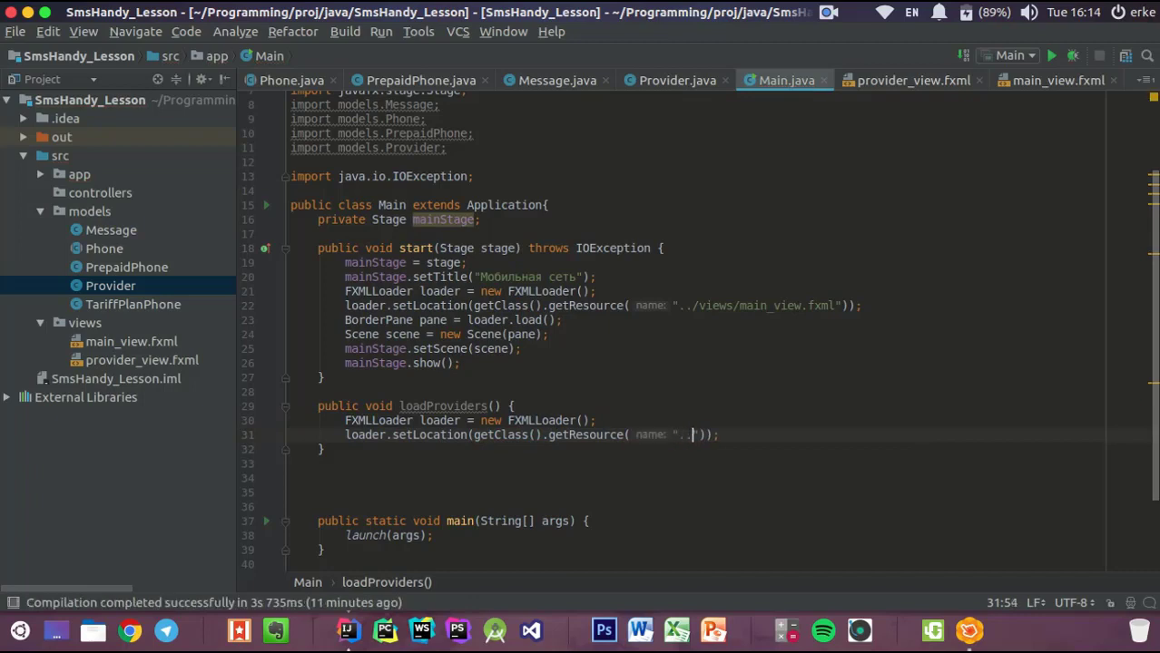
{"action": "key", "text": "super+space"}
{"action": "type", "text": "/"}
{"action": "type", "text": "views/"}
{"action": "type", "text": "providr"}
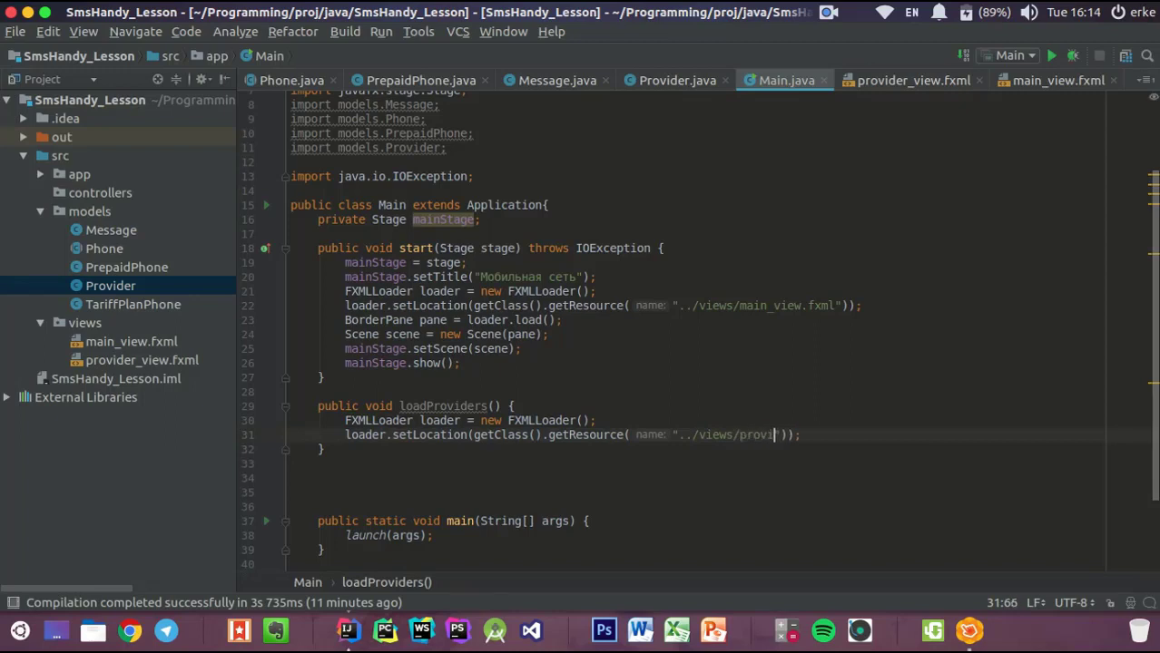
{"action": "key", "text": "BackSpace"}
{"action": "type", "text": "er_view.fxml"}
{"action": "key", "text": "End"}
{"action": "key", "text": "Return"}
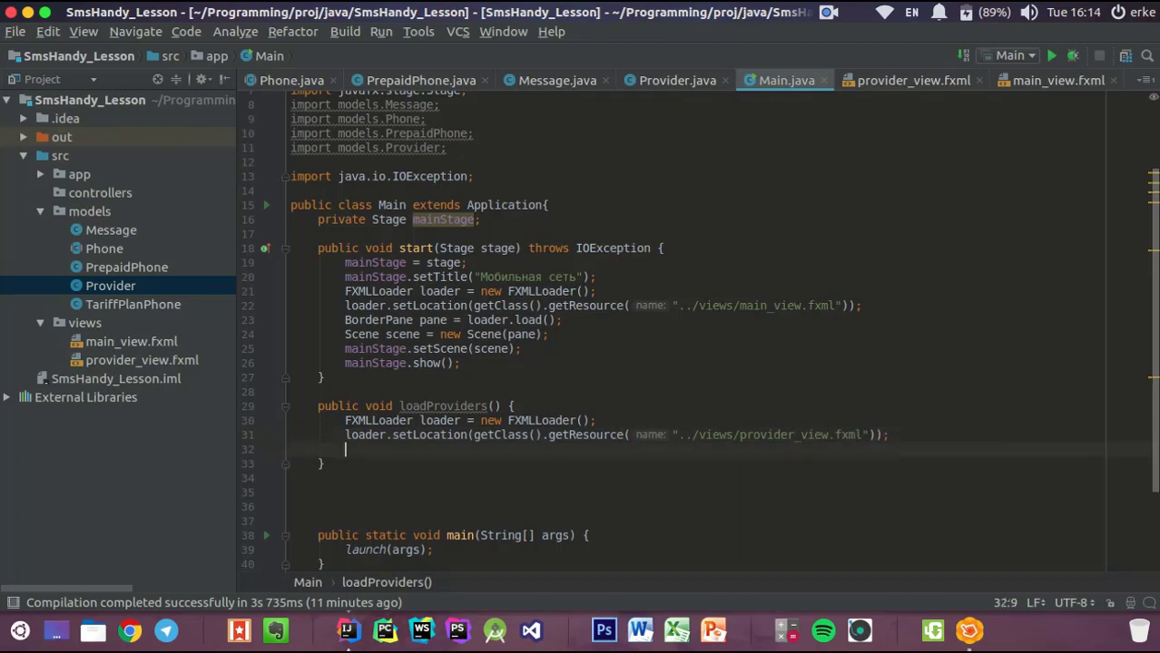
Declare AnchorPane pane = loader.load(); in loadProviders and add throws IOException to the method signature
{"action": "type", "text": "Anch"}
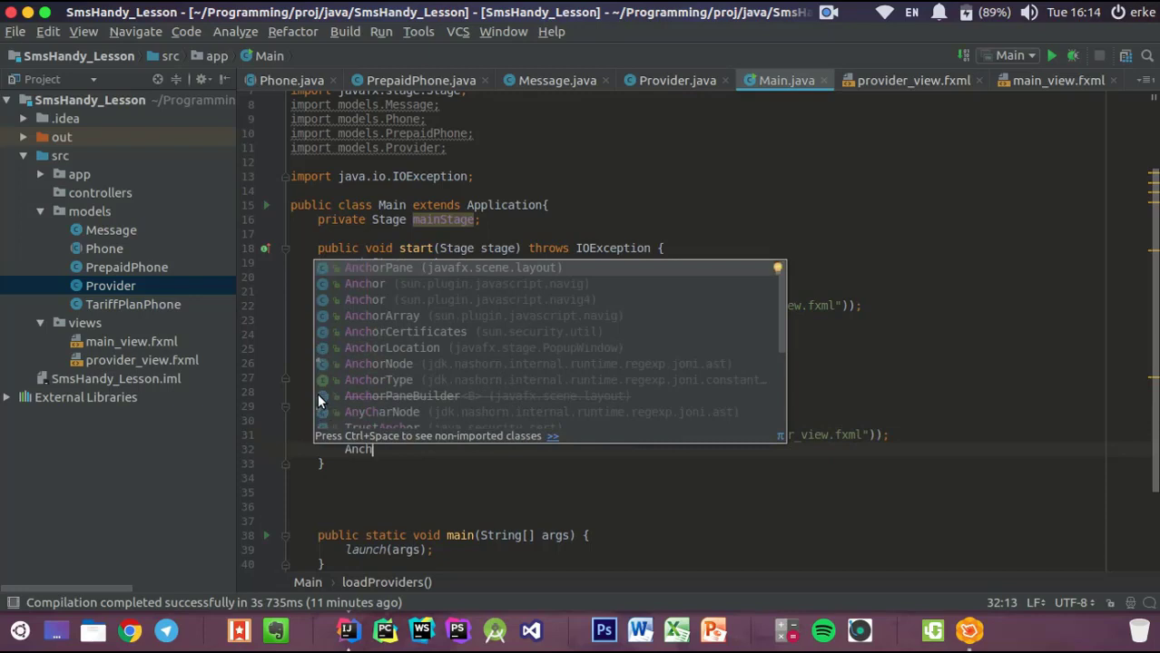
{"action": "key", "text": "Return"}
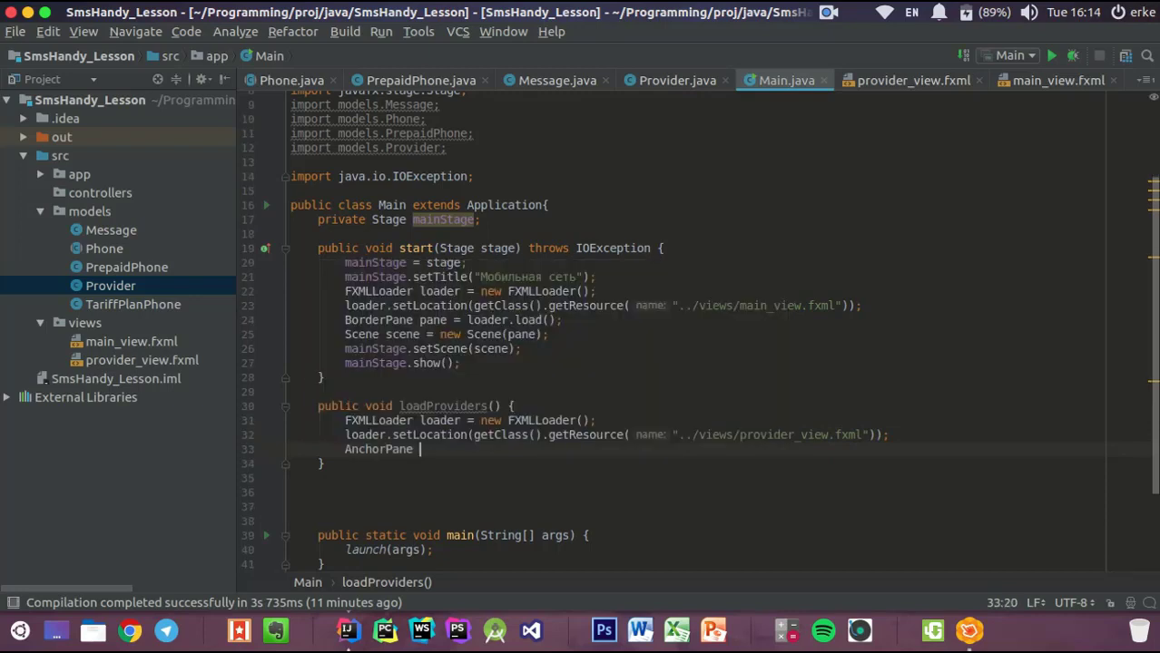
{"action": "type", "text": "pane = new"}
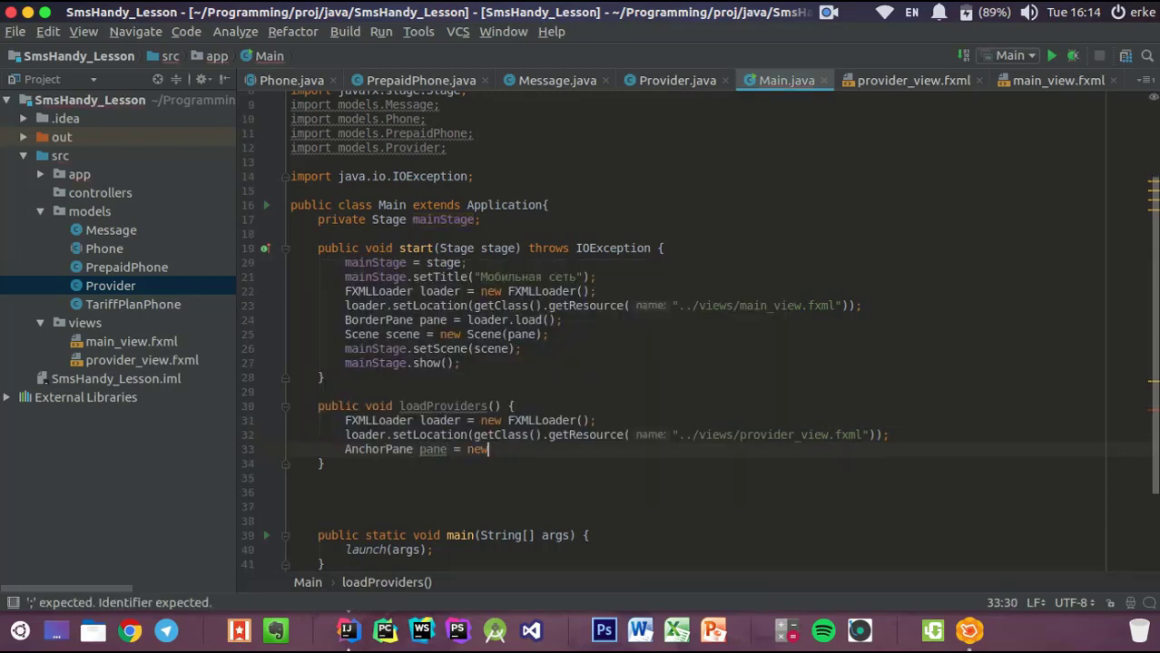
{"action": "key", "text": "BackSpace"}
{"action": "key", "text": "BackSpace"}
{"action": "key", "text": "BackSpace"}
{"action": "key", "text": "BackSpace"}
{"action": "type", "text": "loader."}
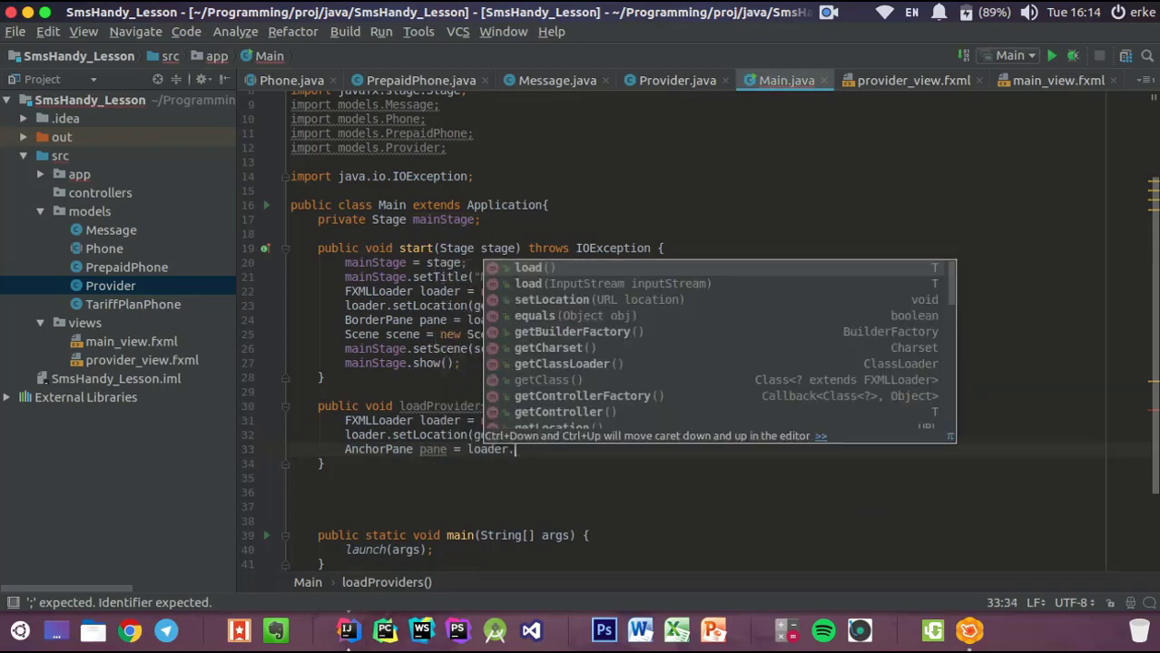
{"action": "key", "text": "Return"}
{"action": "type", "text": ";"}
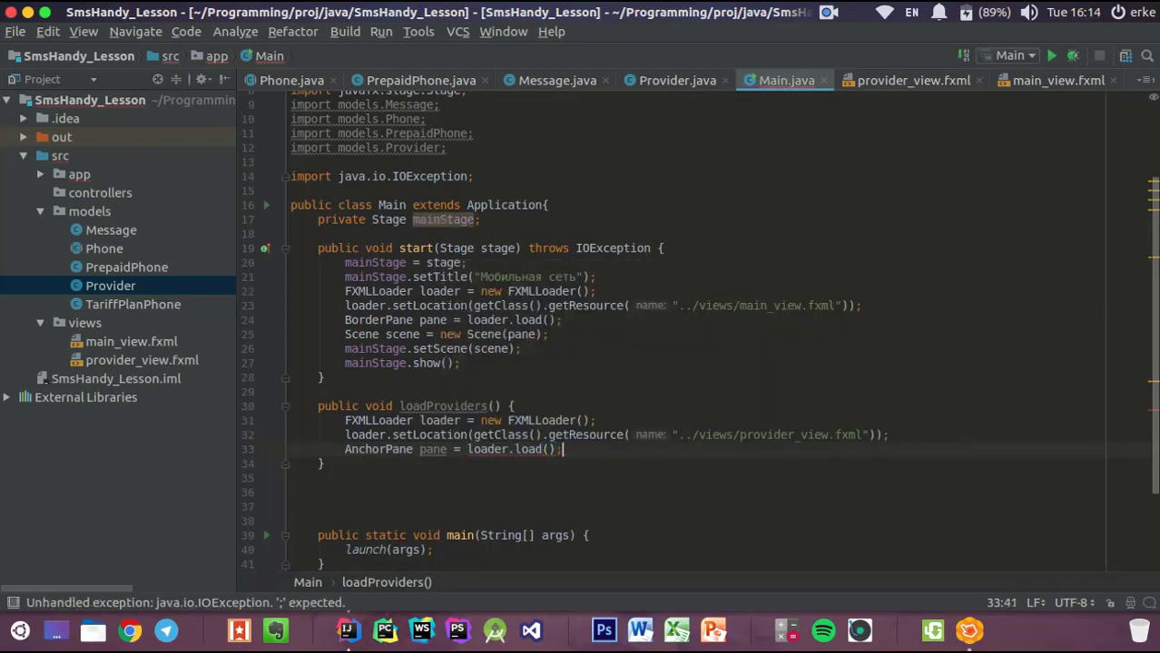
{"action": "key", "text": "alt+Return"}
{"action": "key", "text": "Return"}
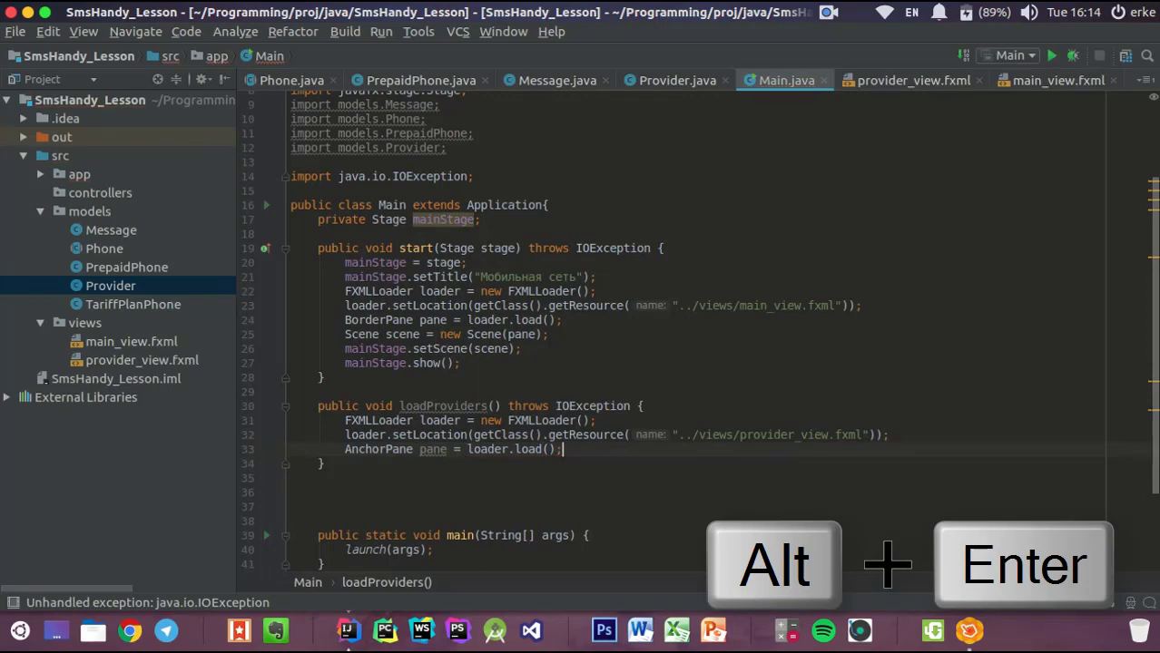
Create a Scene named scene with new Scene(pane) in loadProviders and start a new line below it
{"action": "key", "text": "Return"}
{"action": "type", "text": "Scene "}
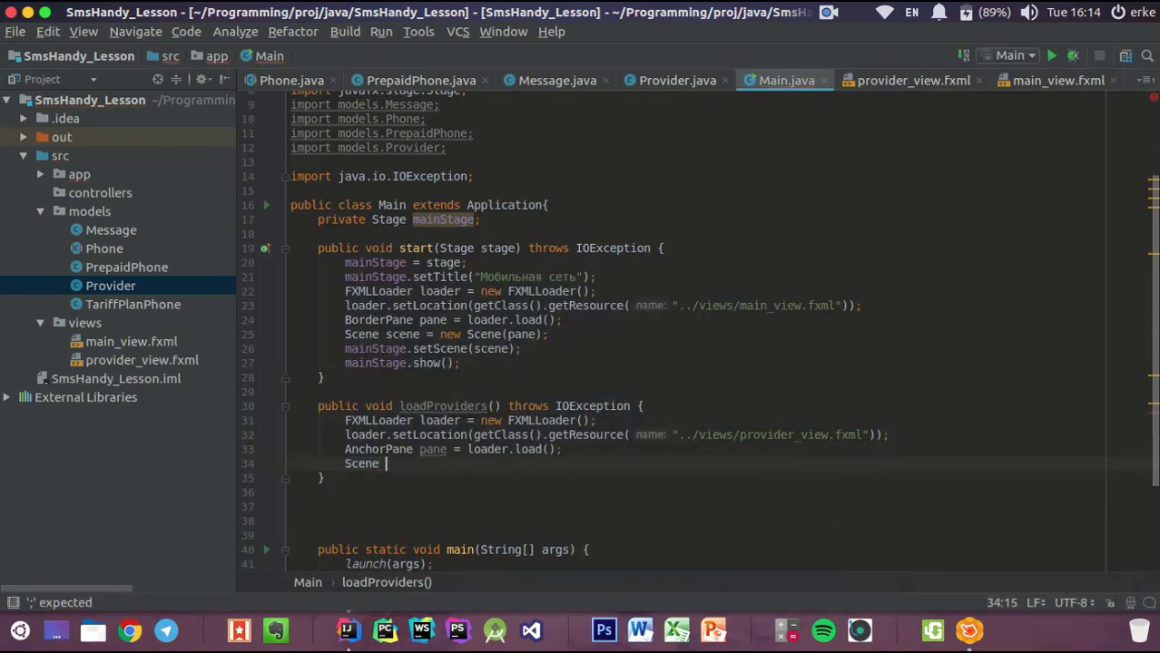
{"action": "type", "text": "s"}
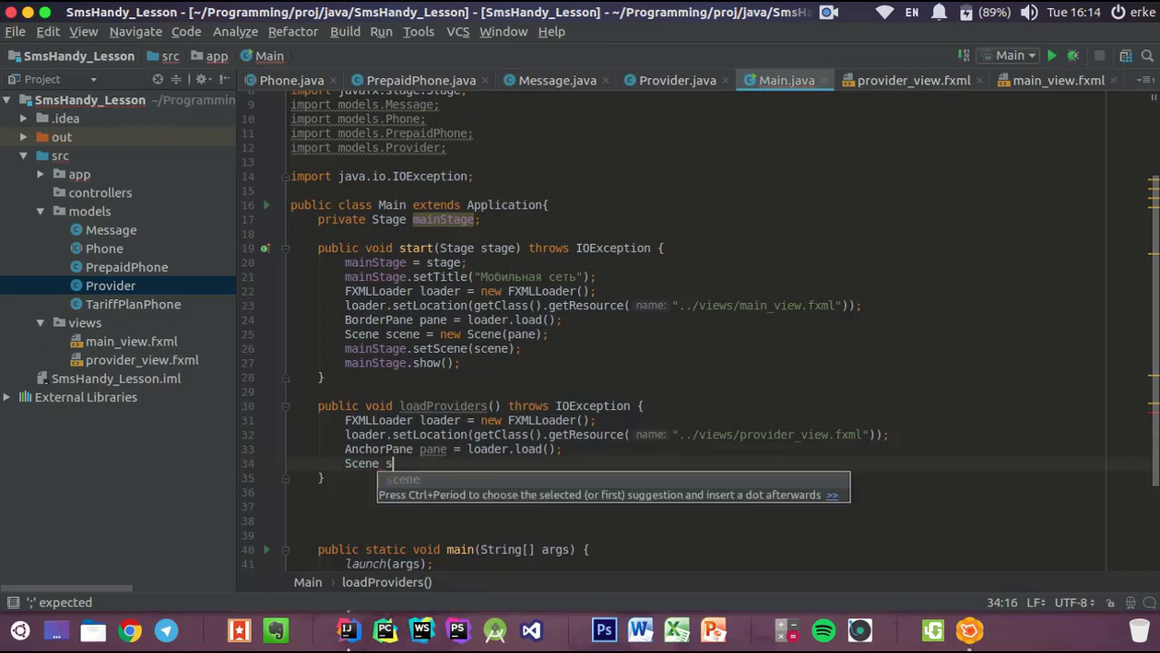
{"action": "key", "text": "Return"}
{"action": "type", "text": "= new S"}
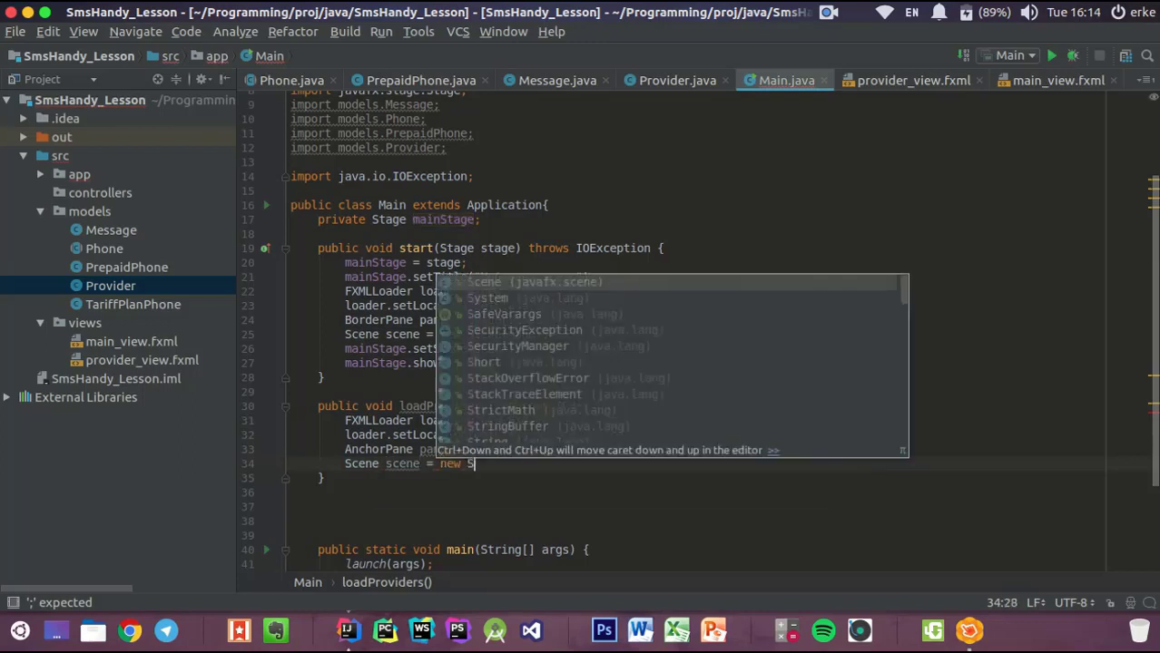
{"action": "key", "text": "Return"}
{"action": "type", "text": "p"}
{"action": "key", "text": "Return"}
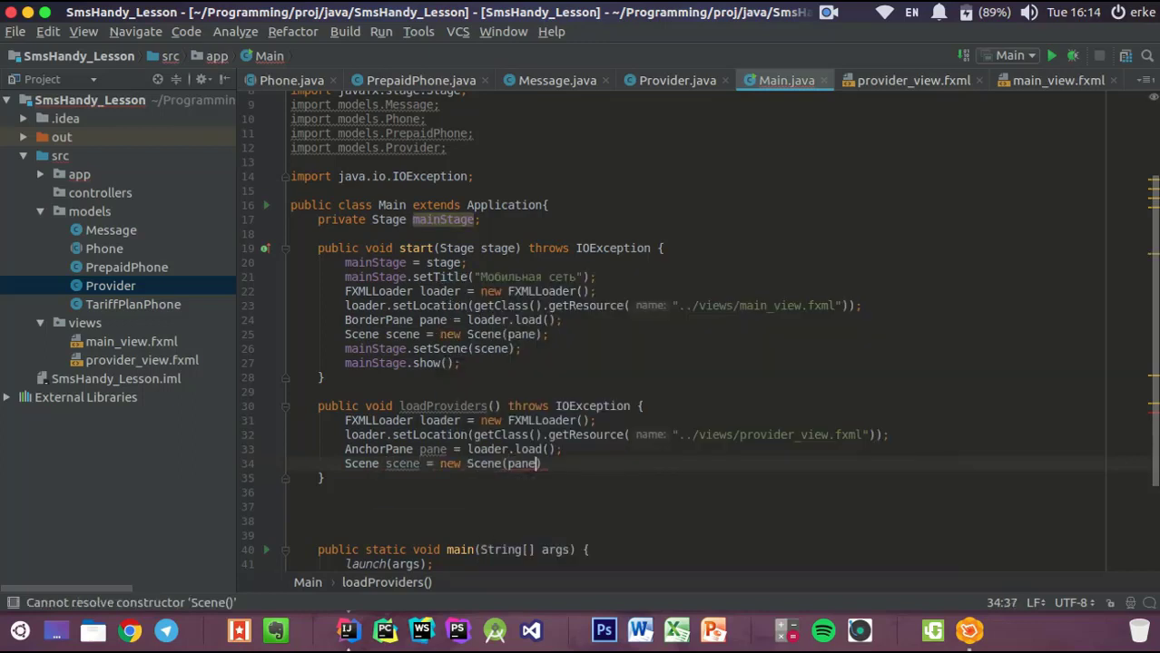
{"action": "type", "text": ");"}
{"action": "key", "text": "Return"}
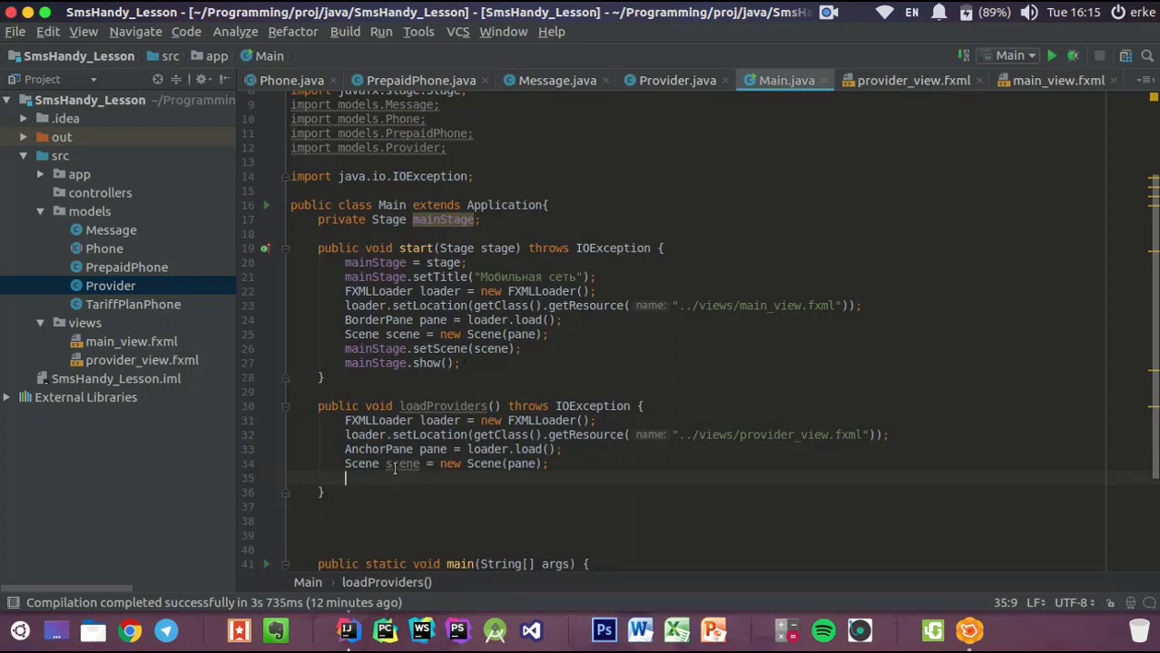
{"action": "left_click", "coordinate": [392, 464]}
{"action": "left_click", "coordinate": [367, 480]}
{"action": "type", "text": "m"}
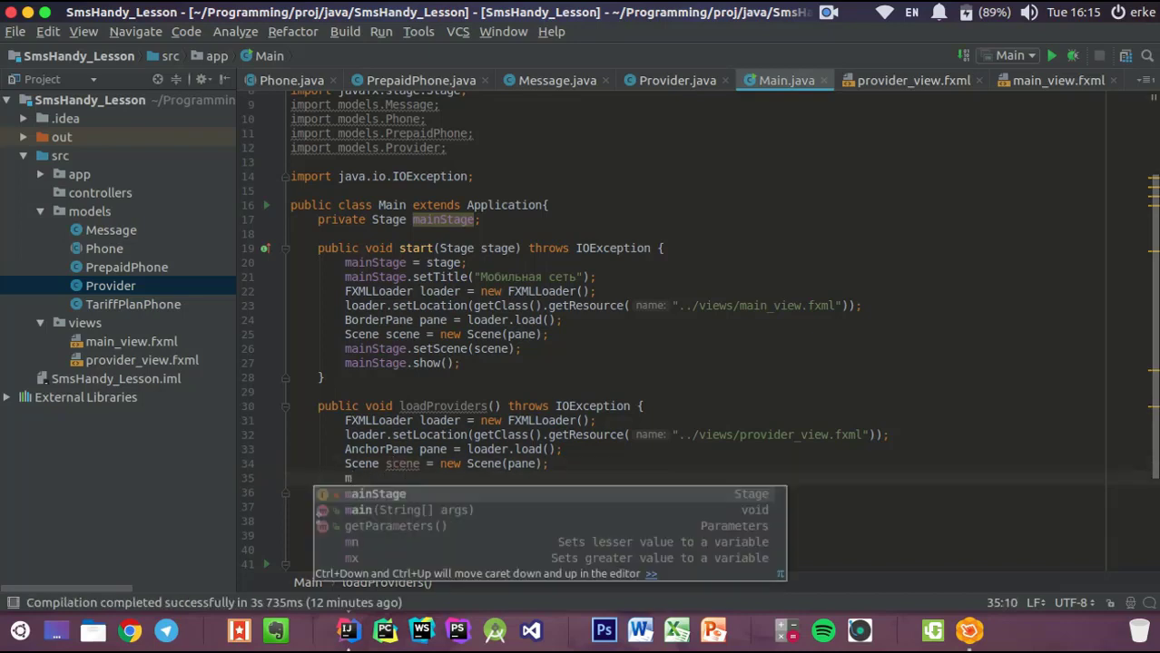
{"action": "key", "text": "BackSpace"}
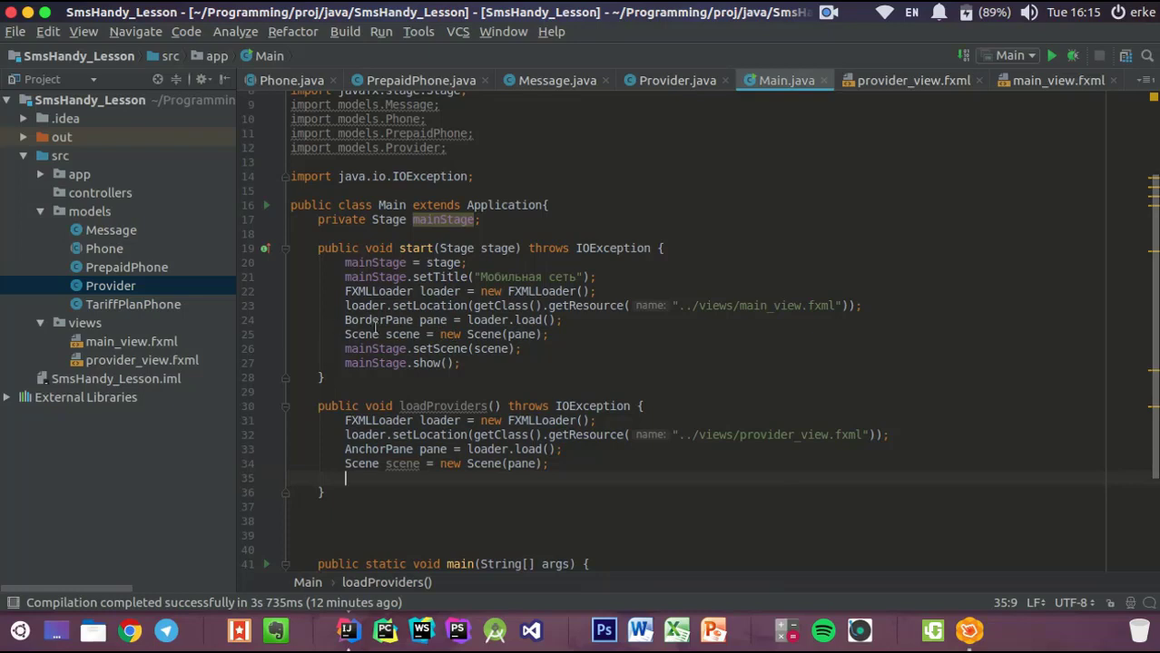
Declare a private BorderPane field named mainPane below the mainStage field
{"action": "left_click", "coordinate": [508, 222]}
{"action": "key", "text": "Return"}
{"action": "type", "text": "pr"}
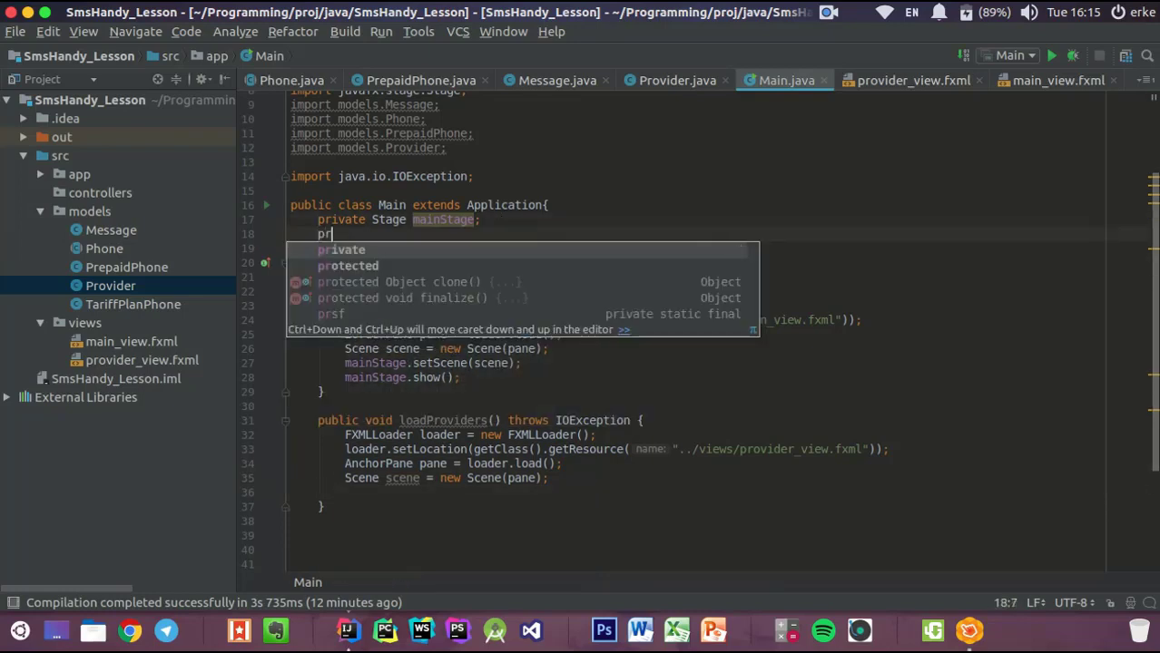
{"action": "key", "text": "Return"}
{"action": "type", "text": "Bo"}
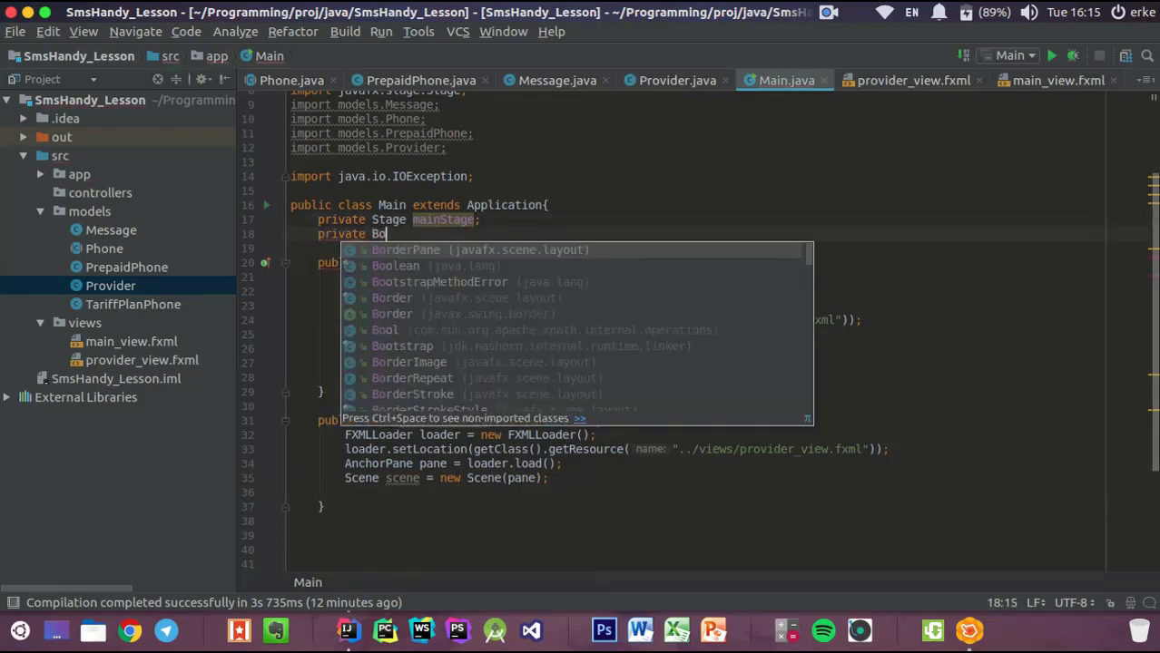
{"action": "key", "text": "Return"}
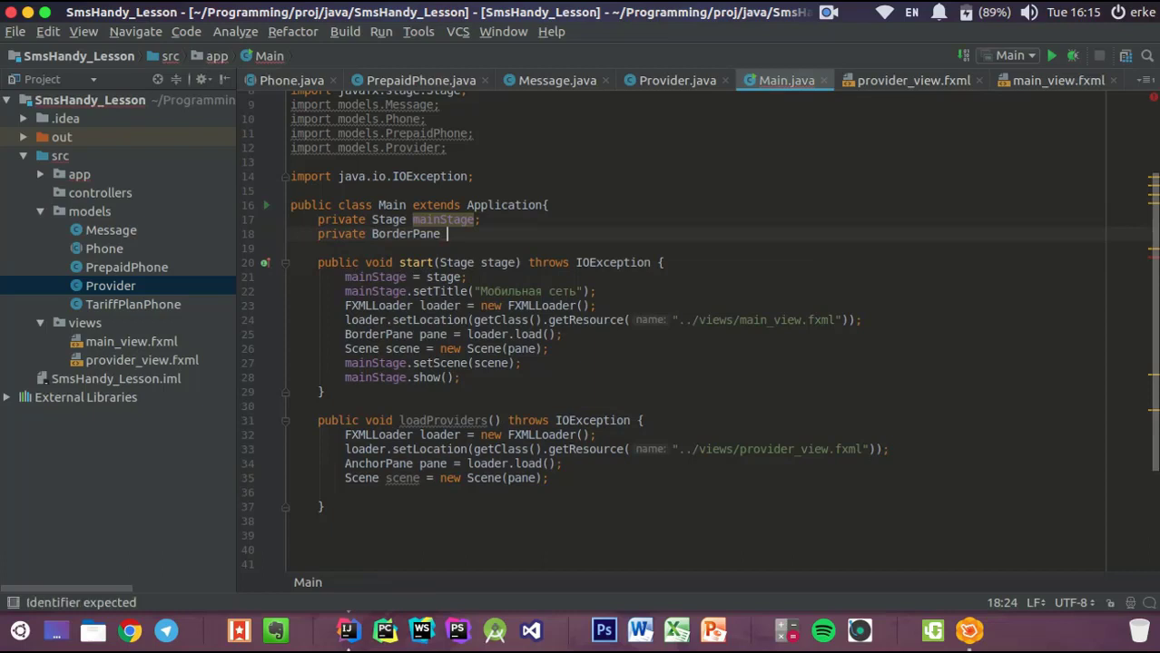
{"action": "type", "text": "mainPane;"}
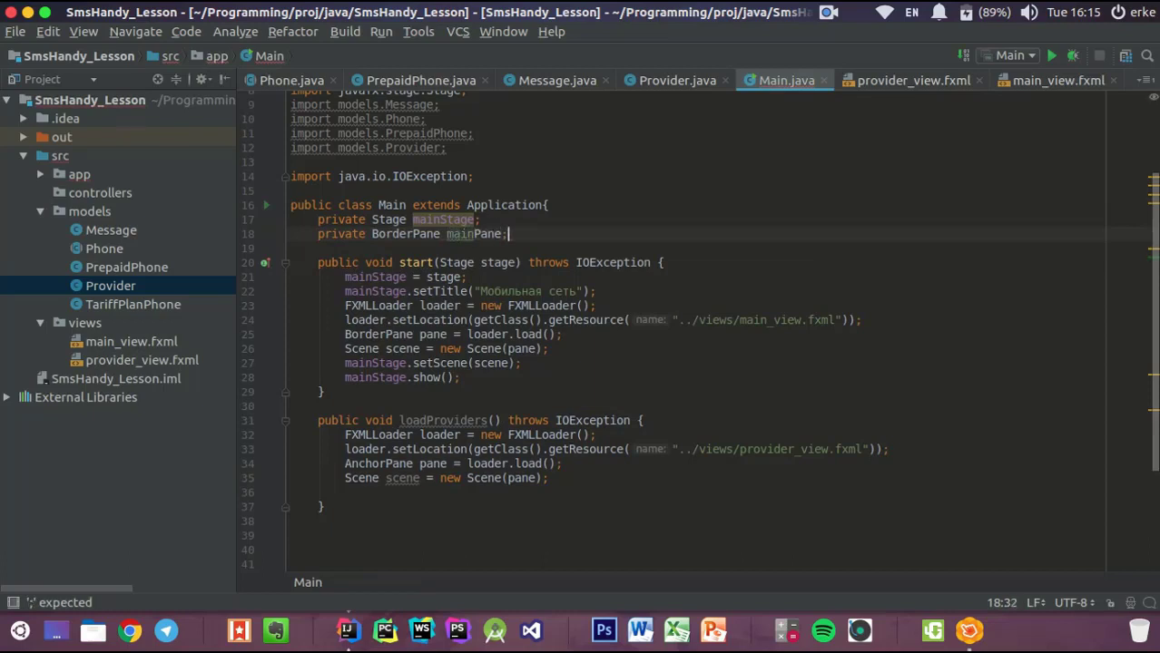
Replace the BorderPane pane declaration in start with the mainPane field, so it reads mainPane = loader.load();
{"action": "left_click", "coordinate": [468, 277]}
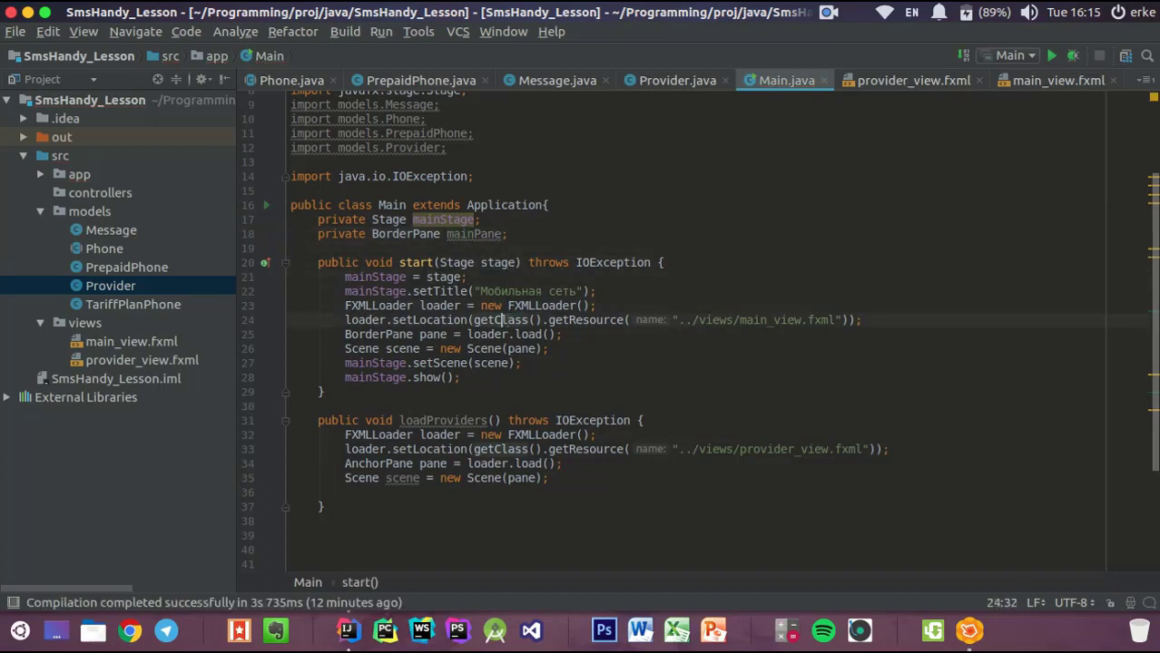
{"action": "left_click", "coordinate": [448, 334]}
{"action": "key", "text": "ctrl+shift+Left"}
{"action": "key", "text": "ctrl+shift+Left"}
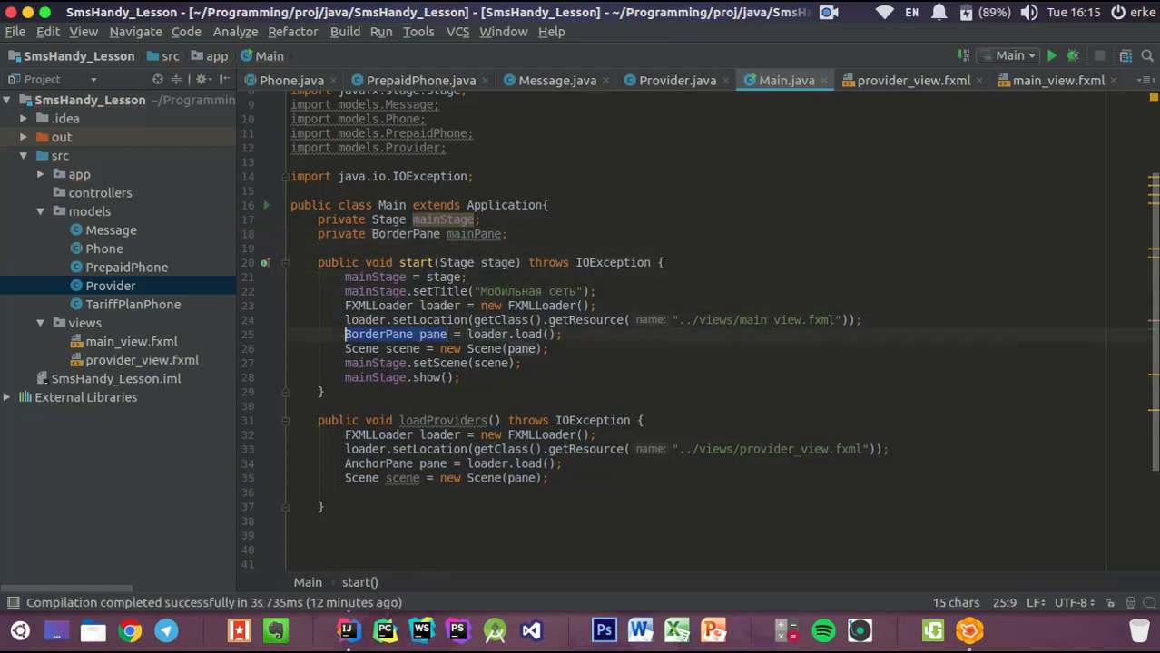
{"action": "key", "text": "BackSpace"}
{"action": "type", "text": "m"}
{"action": "key", "text": "Return"}
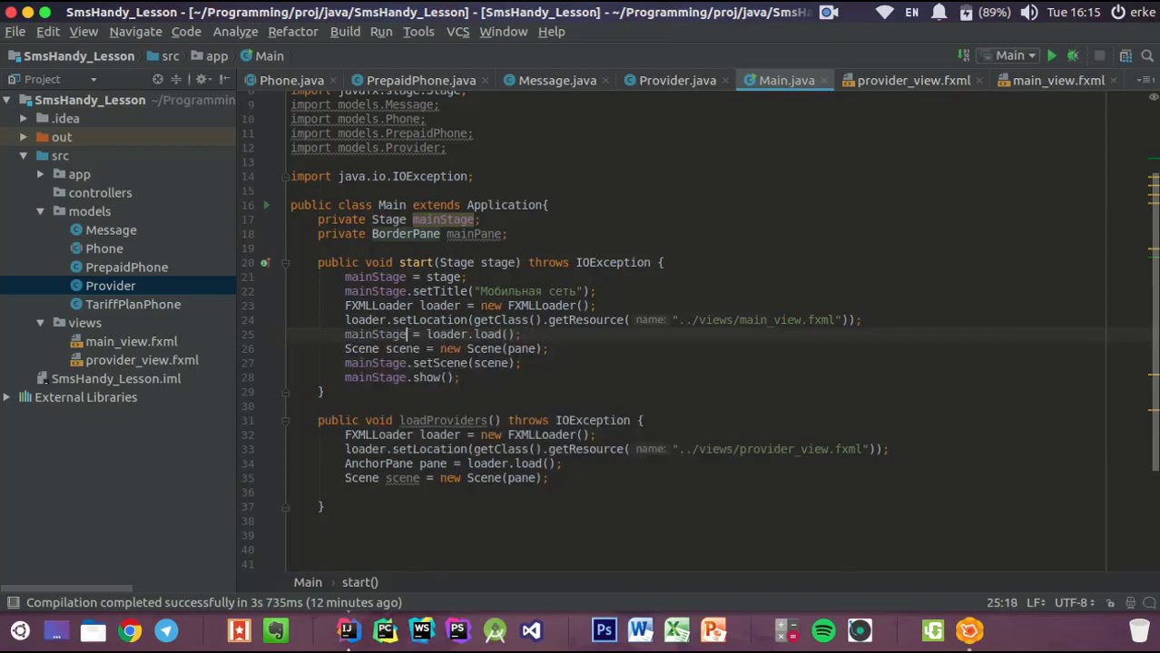
{"action": "key", "text": "BackSpace"}
{"action": "key", "text": "BackSpace"}
{"action": "key", "text": "BackSpace"}
{"action": "key", "text": "BackSpace"}
{"action": "key", "text": "BackSpace"}
{"action": "type", "text": "P"}
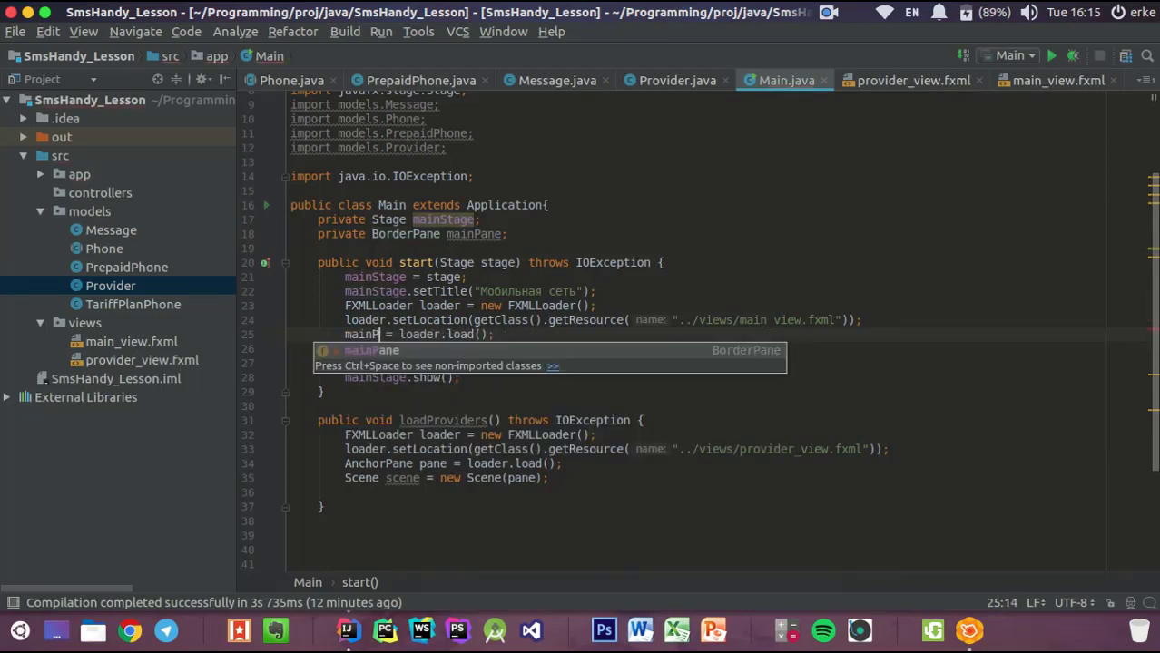
{"action": "key", "text": "Return"}
Begin a method call with mainPane.setC on the empty last line of loadProviders
{"action": "key", "text": "Down"}
{"action": "key", "text": "Down"}
{"action": "key", "text": "Down"}
{"action": "key", "text": "Down"}
{"action": "key", "text": "Down"}
{"action": "key", "text": "Down"}
{"action": "key", "text": "Down"}
{"action": "key", "text": "Down"}
{"action": "key", "text": "Down"}
{"action": "key", "text": "Down"}
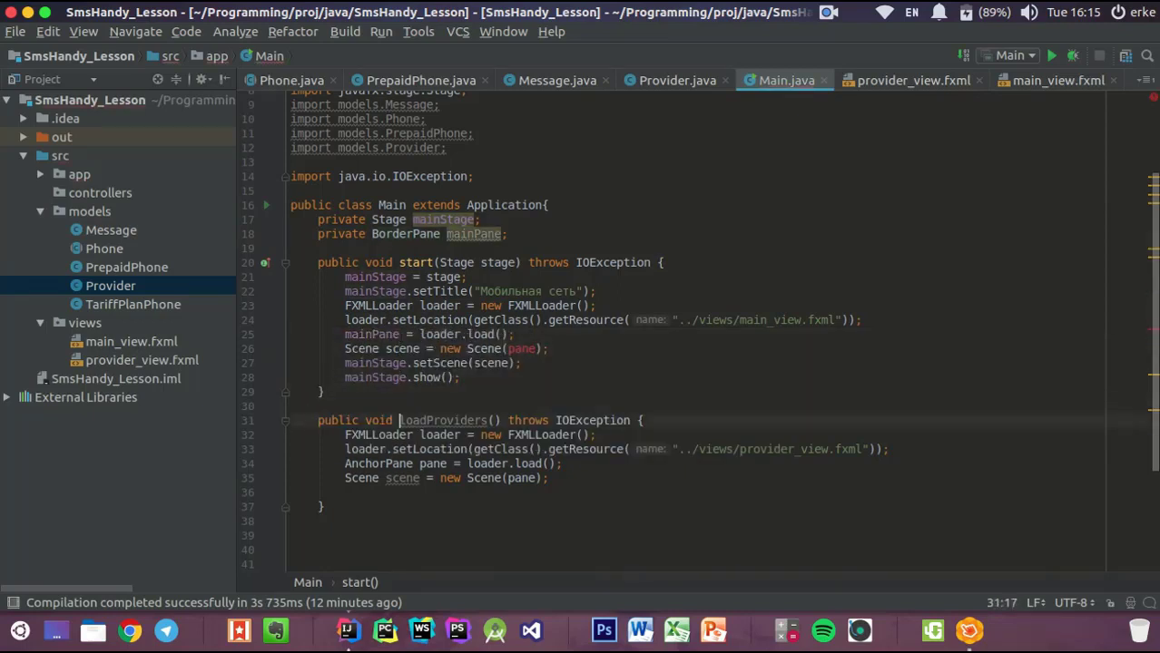
{"action": "key", "text": "Down"}
{"action": "type", "text": "m"}
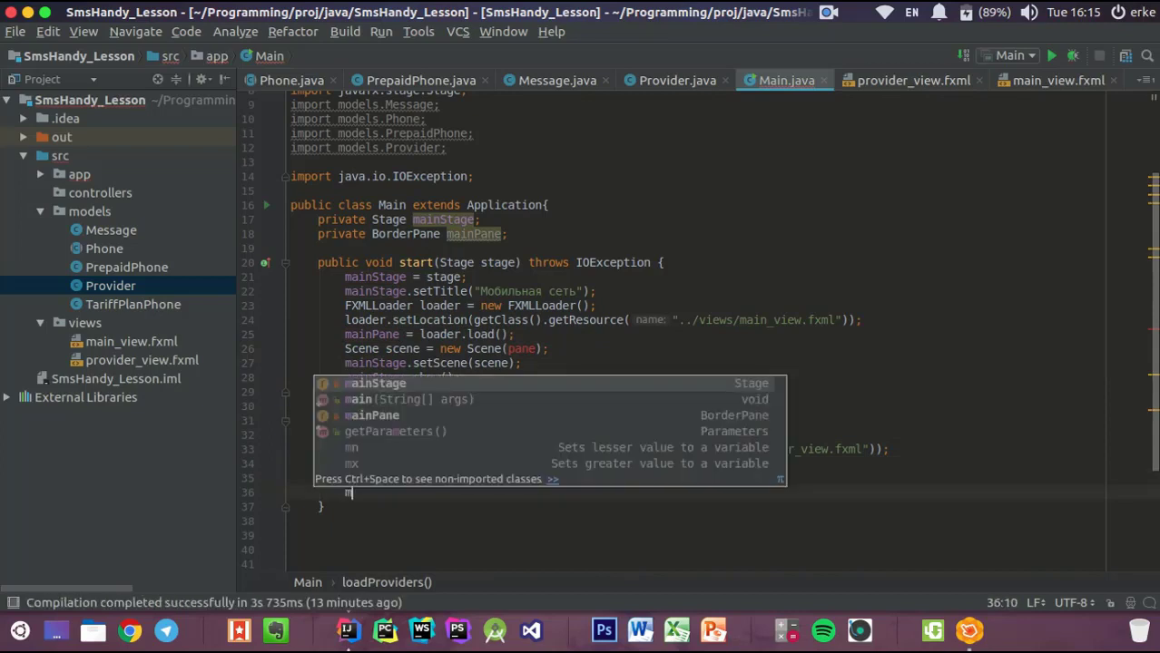
{"action": "key", "text": "Return"}
{"action": "key", "text": "BackSpace"}
{"action": "key", "text": "BackSpace"}
{"action": "key", "text": "BackSpace"}
{"action": "key", "text": "BackSpace"}
{"action": "key", "text": "BackSpace"}
{"action": "type", "text": "P"}
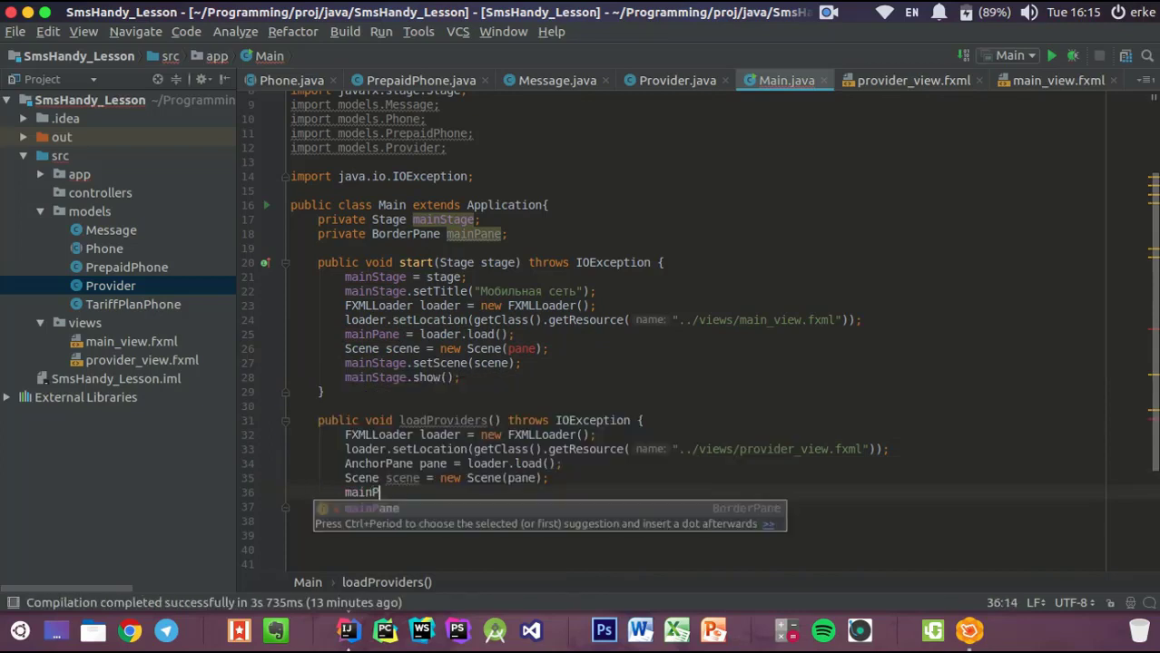
{"action": "key", "text": "Return"}
{"action": "type", "text": ".setS"}
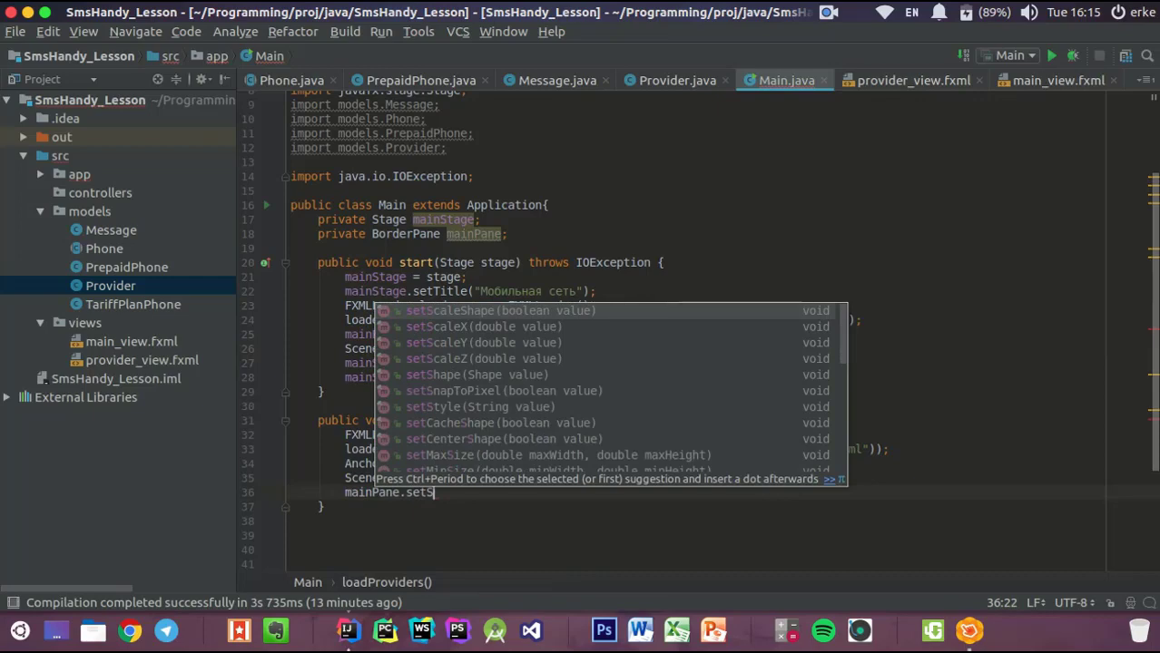
{"action": "key", "text": "Escape"}
{"action": "key", "text": "BackSpace"}
{"action": "type", "text": "C"}
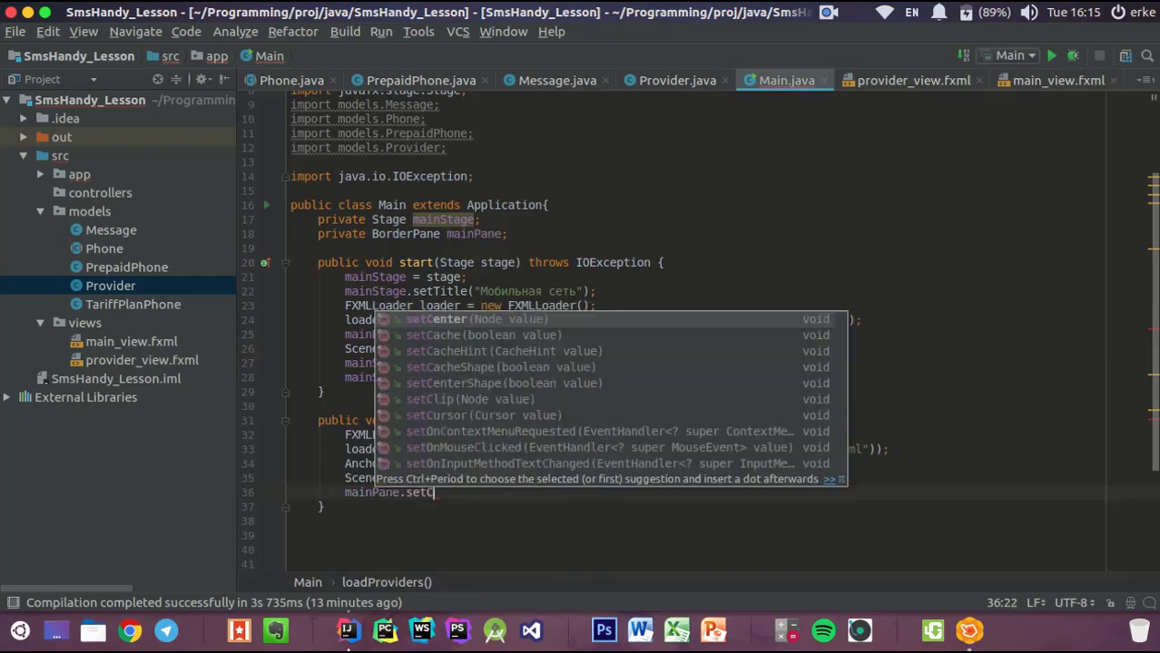
{"action": "key", "text": "Escape"}
Switch to main_view.fxml in Scene Builder, select the BorderPane and collapse the MenuBar in the hierarchy to examine the pane's regions
{"action": "key", "text": "alt+Tab"}
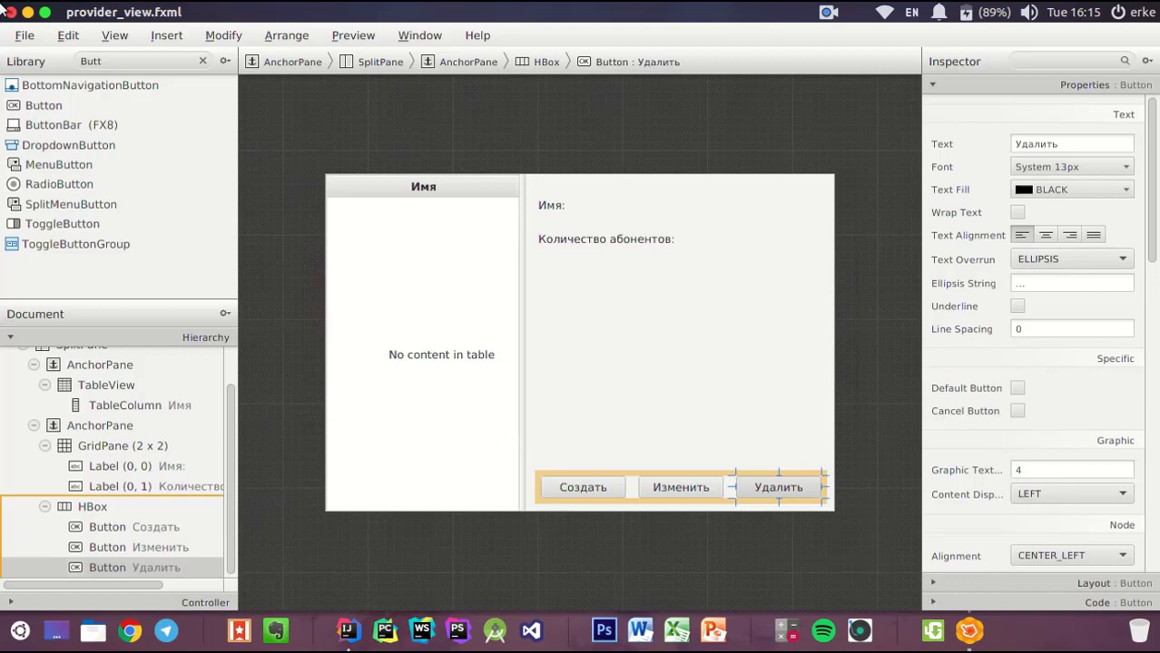
{"action": "key", "text": "alt+Tab"}
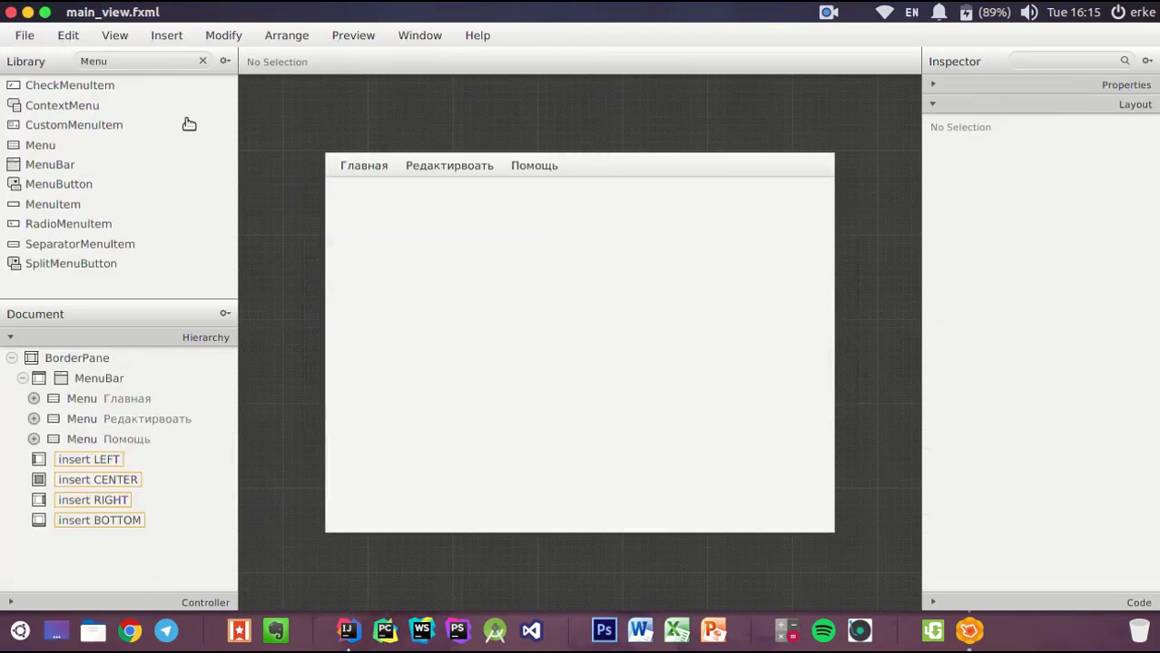
{"action": "left_click", "coordinate": [58, 358]}
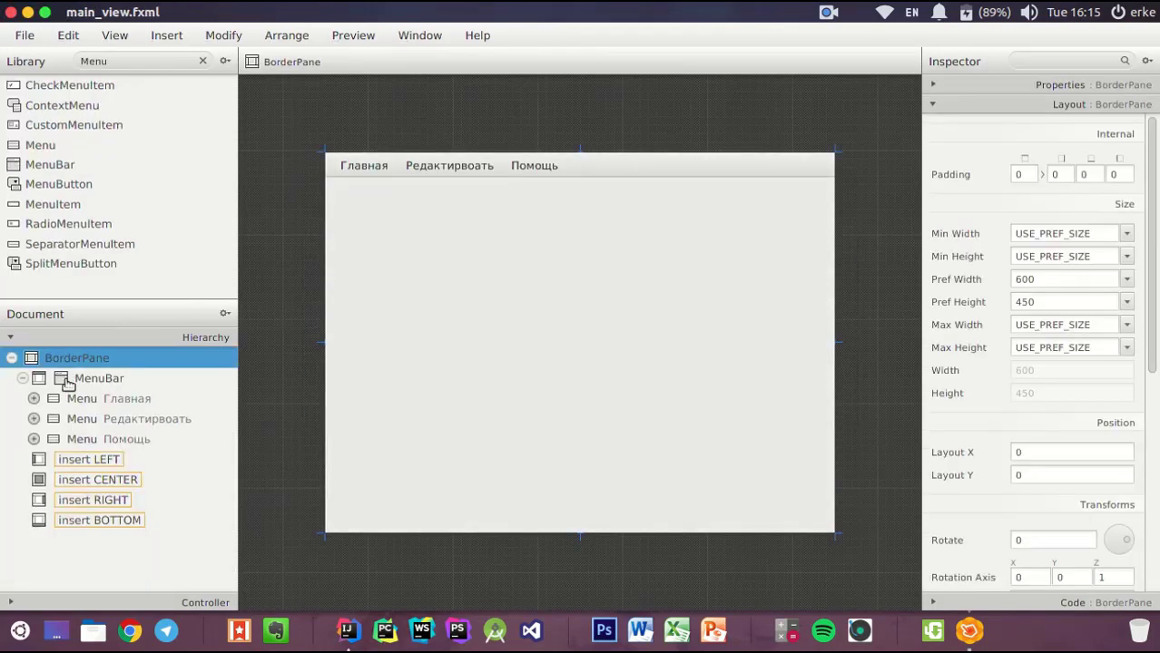
{"action": "left_click", "coordinate": [22, 378]}
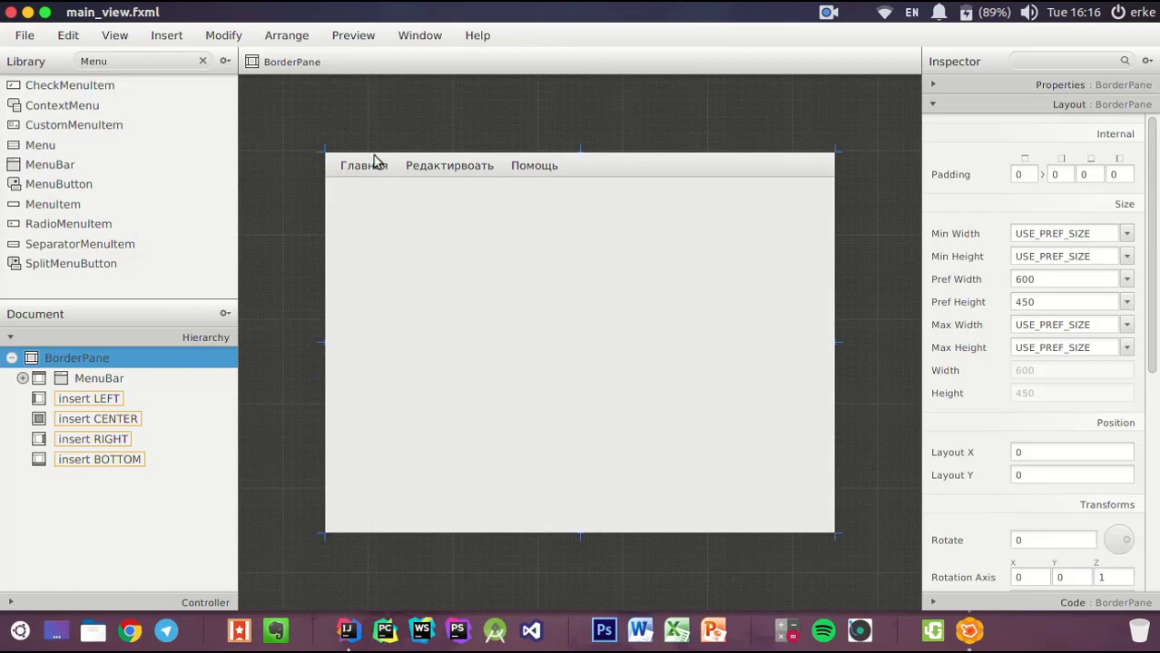
Examine the BorderPane's regions in the hierarchy: the MenuBar and the empty LEFT, CENTER, RIGHT and BOTTOM slots
{"action": "left_click", "coordinate": [98, 381]}
{"action": "left_click", "coordinate": [83, 395]}
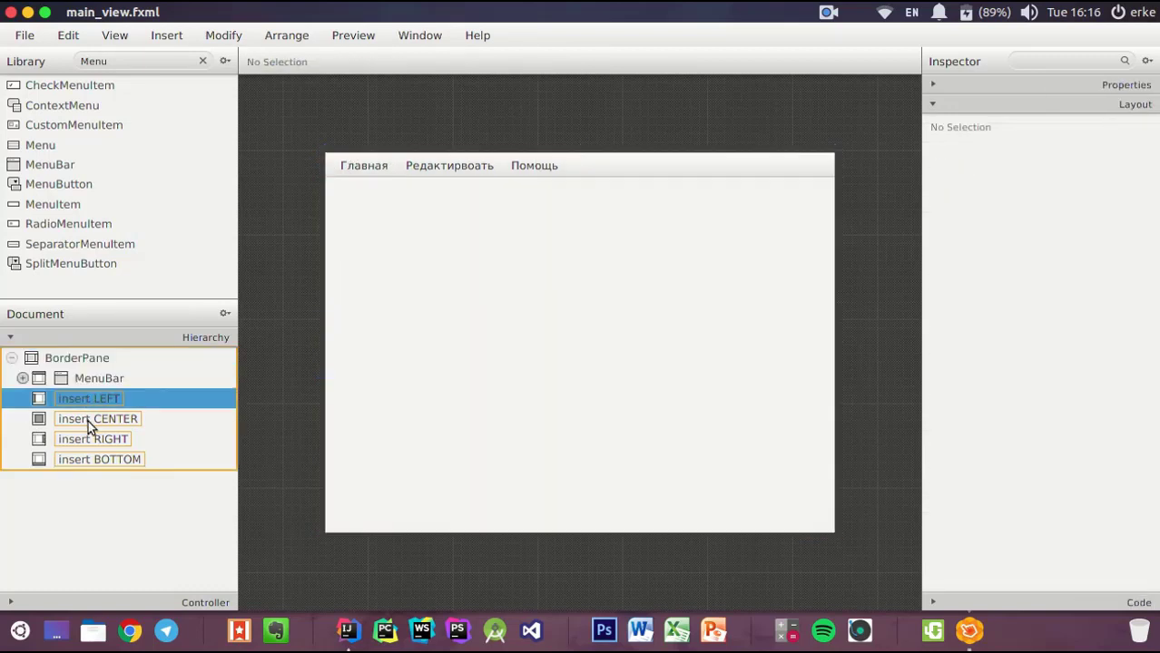
{"action": "left_click", "coordinate": [88, 420]}
{"action": "left_click", "coordinate": [93, 443]}
{"action": "left_click", "coordinate": [96, 458]}
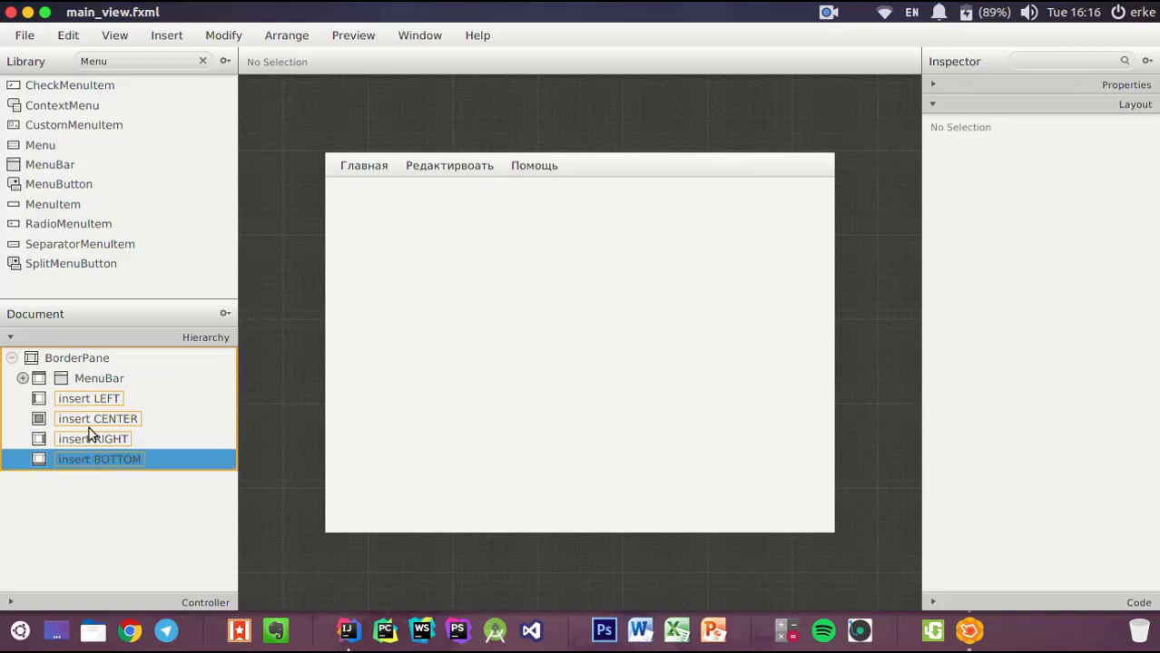
{"action": "left_click", "coordinate": [80, 423]}
Switch back to IntelliJ IDEA and complete the unfinished call in loadProviders as mainPane.setCenter()
{"action": "key", "text": "alt+Tab"}
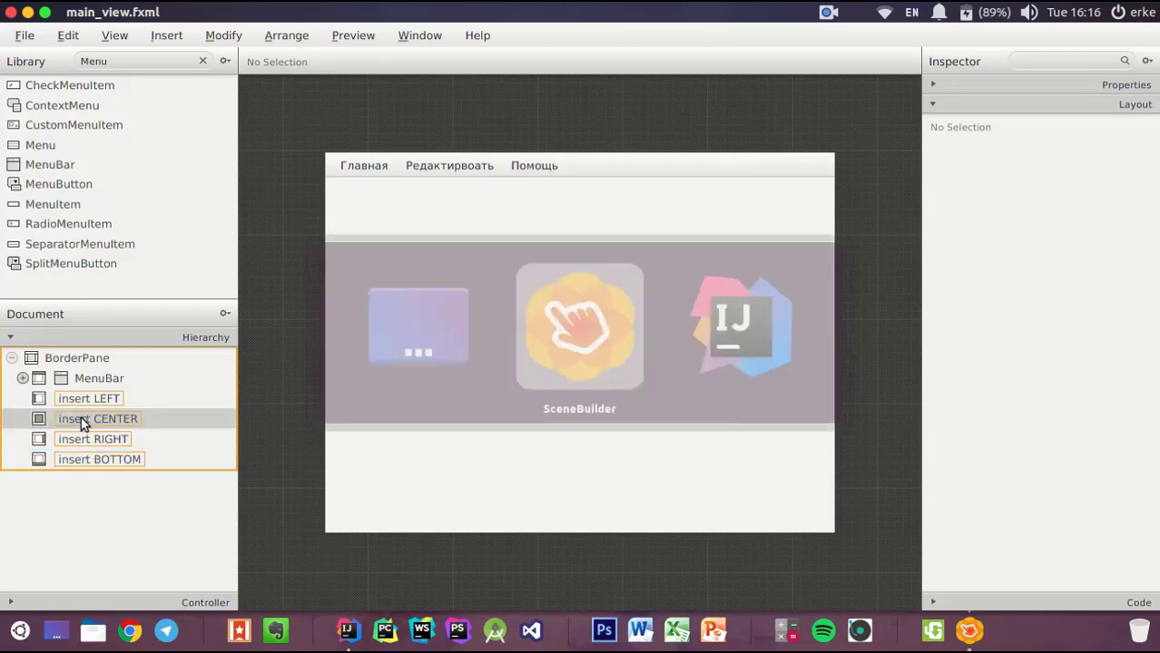
{"action": "key", "text": "alt+Tab"}
{"action": "key", "text": "Tab"}
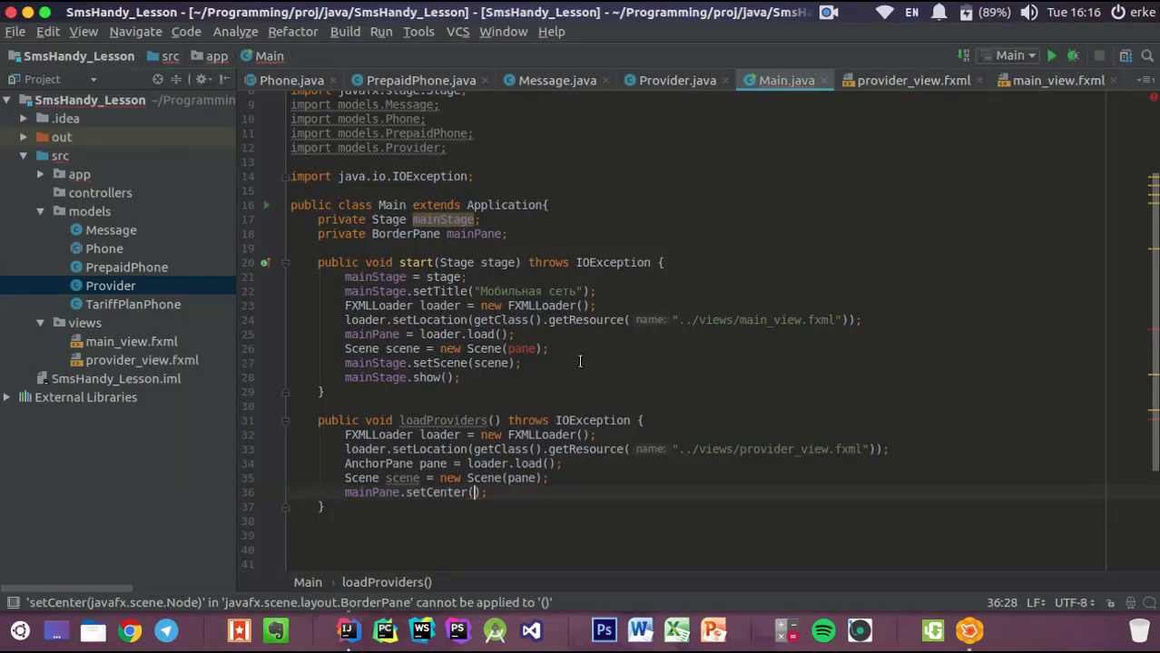
Replace the unresolved pane argument in start's Scene constructor with mainPane, so it reads new Scene(mainPane)
{"action": "mouse_move", "coordinate": [522, 350]}
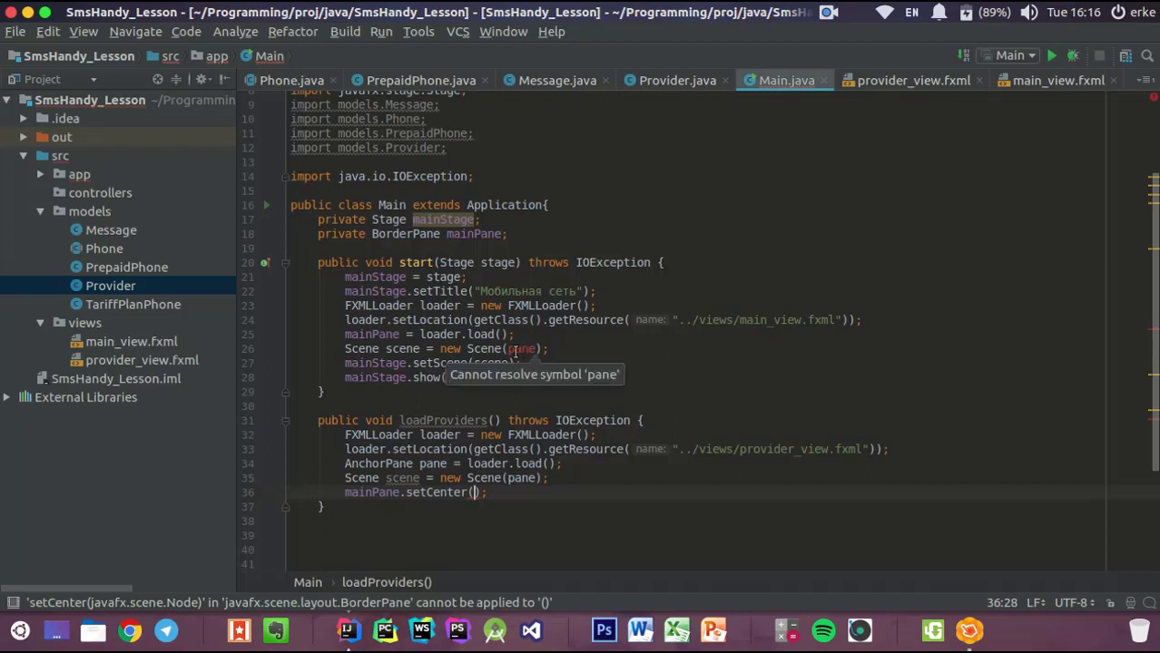
{"action": "left_click", "coordinate": [547, 349]}
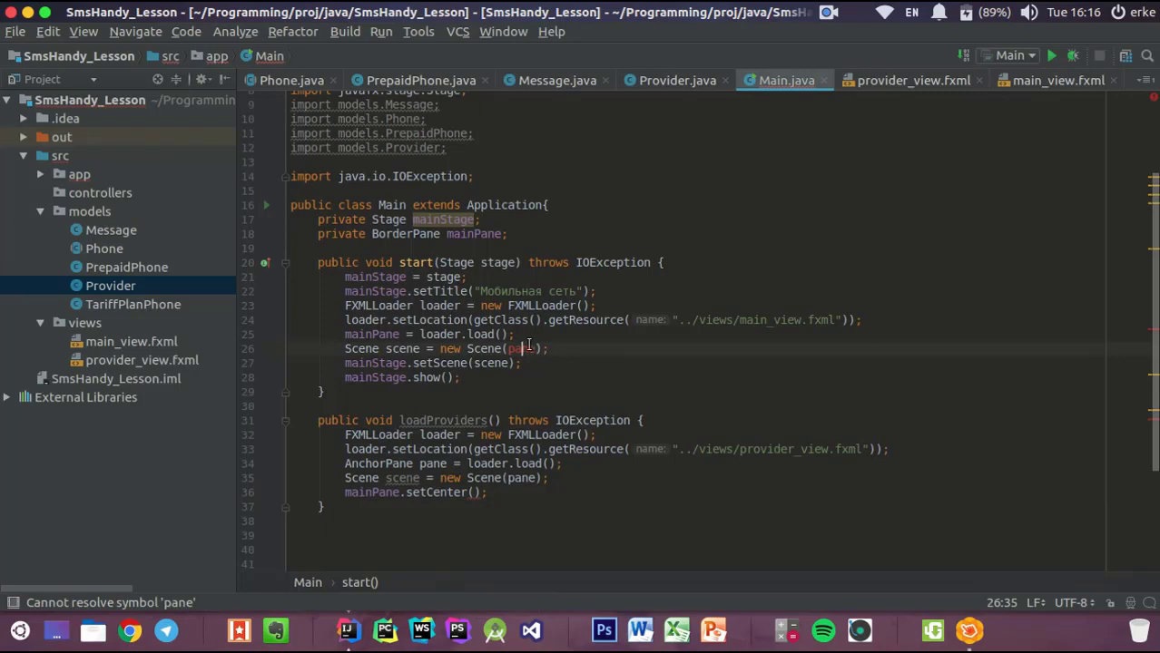
{"action": "double_click", "coordinate": [529, 347]}
{"action": "type", "text": "m"}
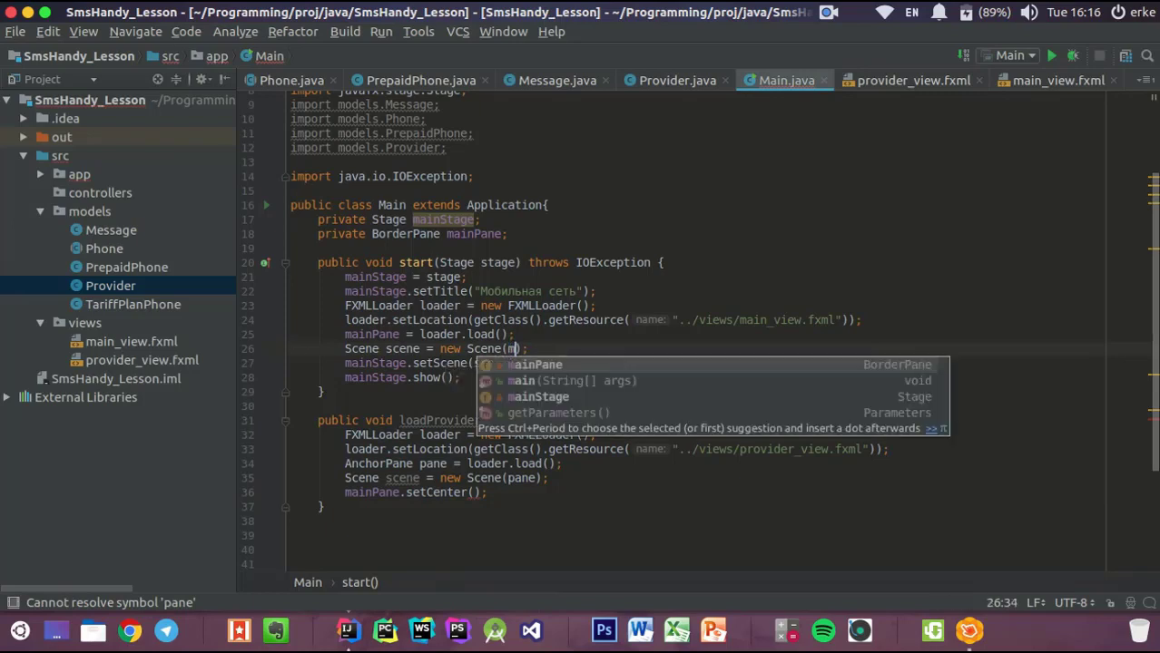
{"action": "key", "text": "Return"}
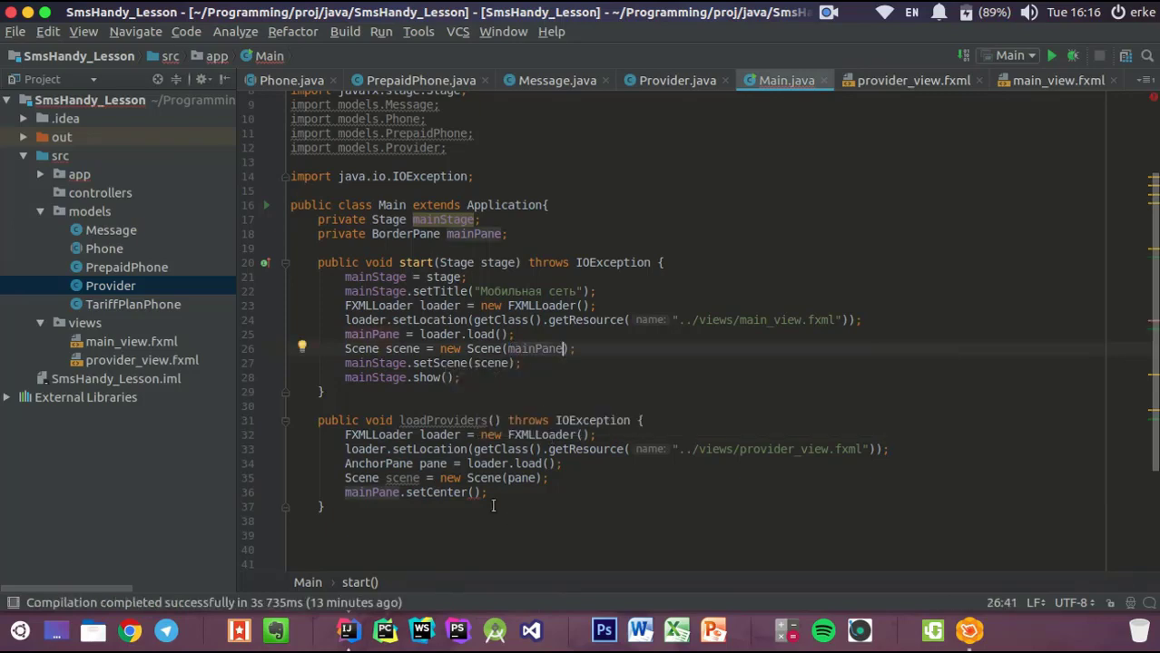
Try passing scene as the argument of mainPane.setCenter in loadProviders
{"action": "left_click", "coordinate": [479, 493]}
{"action": "type", "text": "s"}
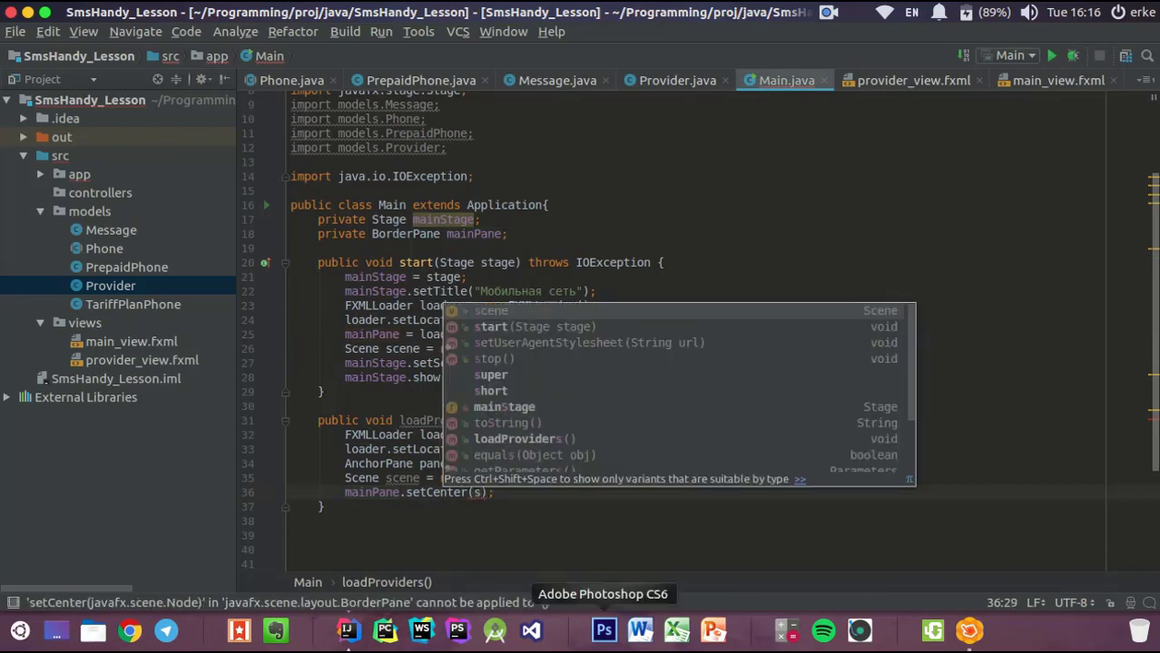
{"action": "key", "text": "Return"}
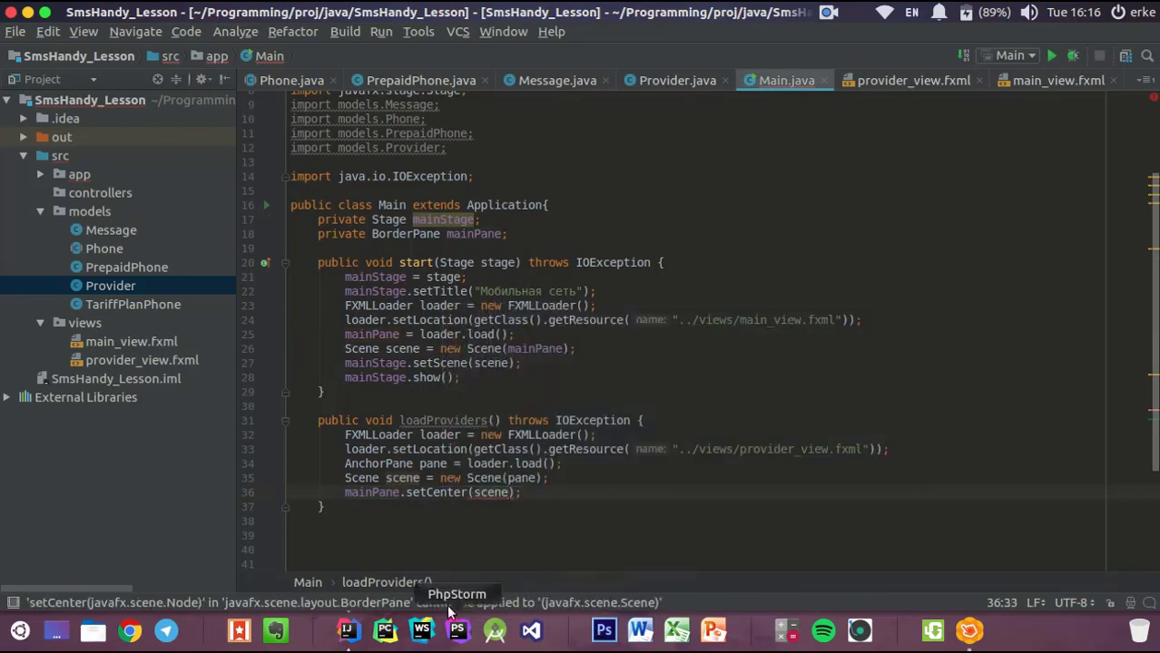
{"action": "mouse_move", "coordinate": [486, 493]}
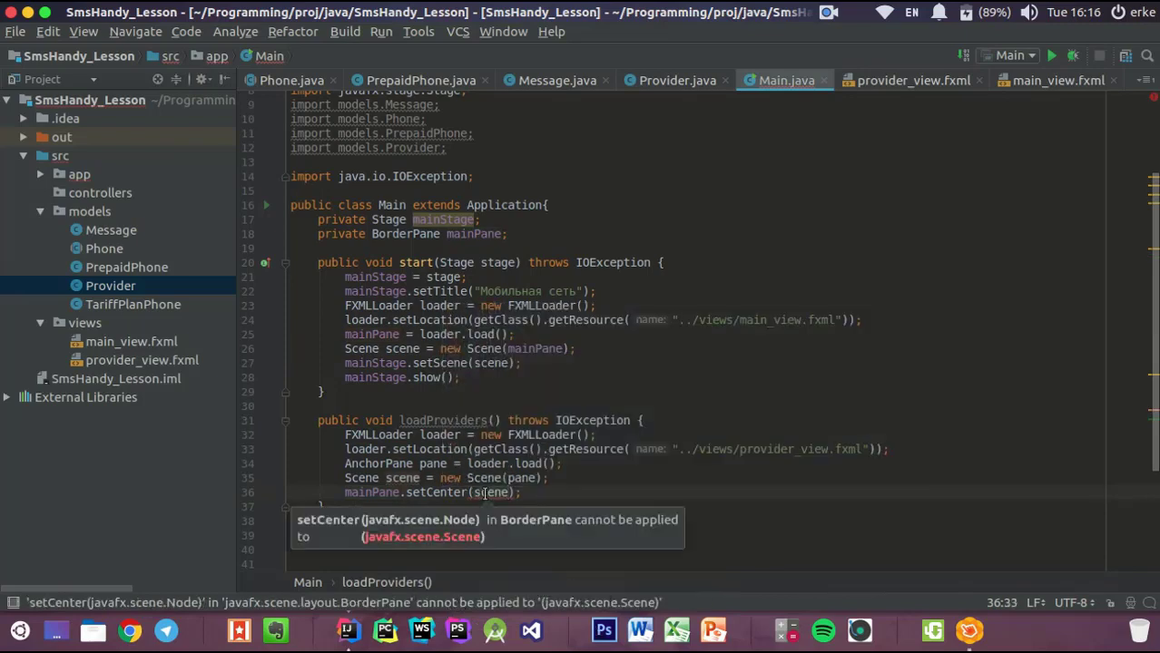
Delete the Scene declaration line from loadProviders and make the last call read mainPane.setCenter(pane);
{"action": "left_click", "coordinate": [444, 478]}
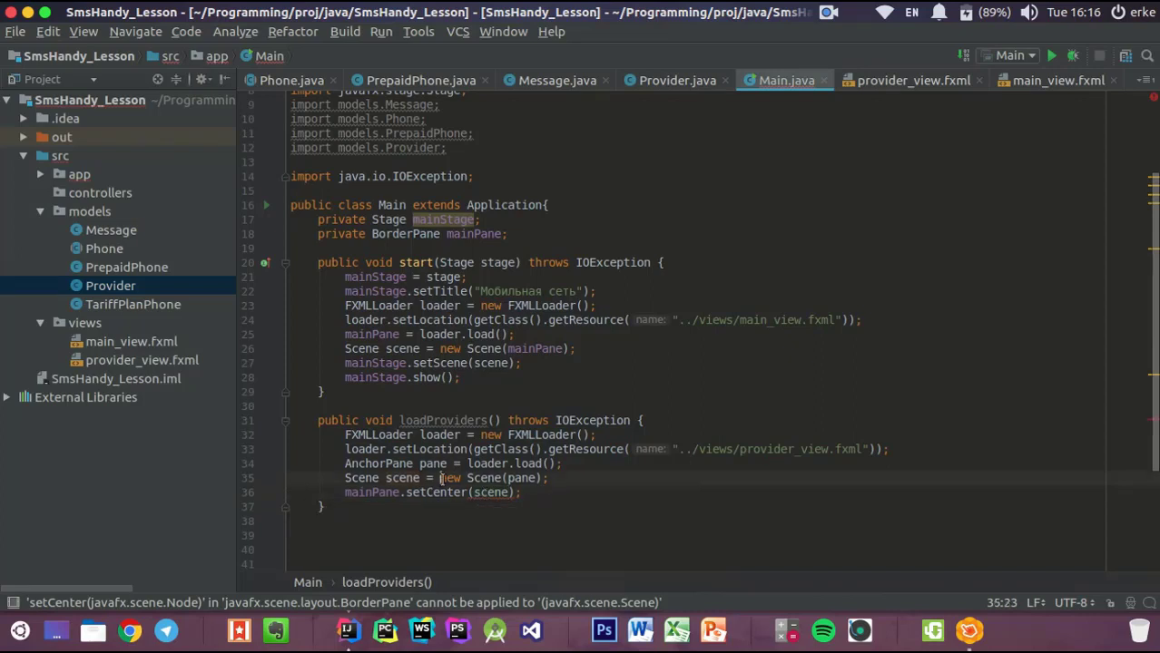
{"action": "key", "text": "ctrl+y"}
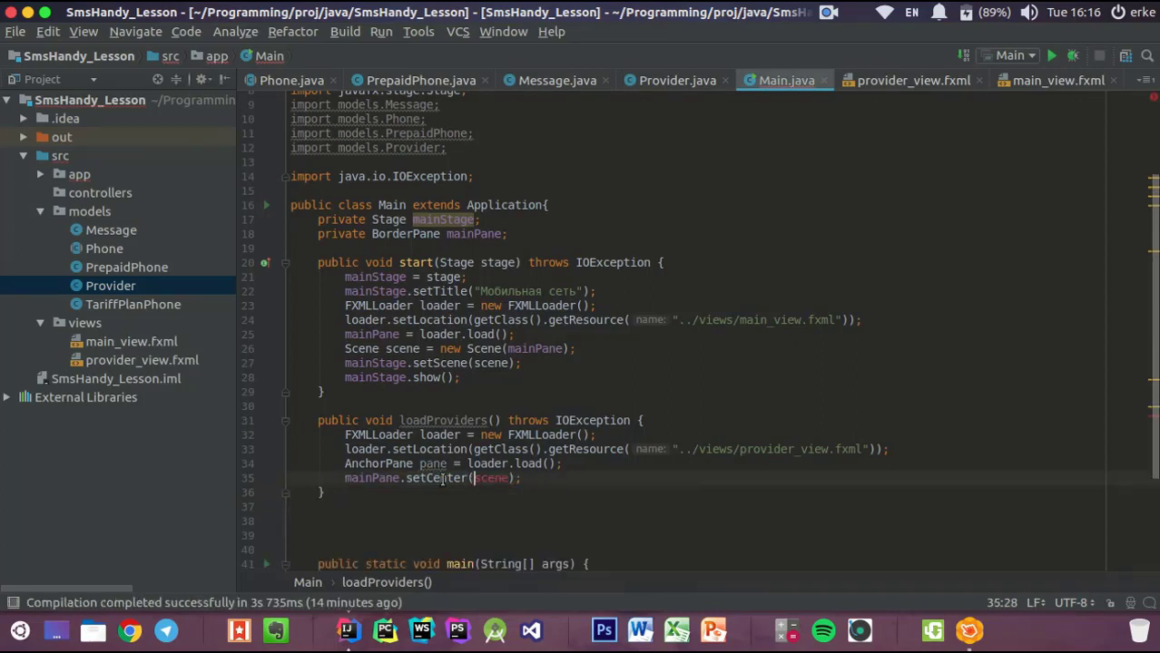
{"action": "key", "text": "ctrl+shift+Right"}
{"action": "type", "text": "pane"}
{"action": "key", "text": "Return"}
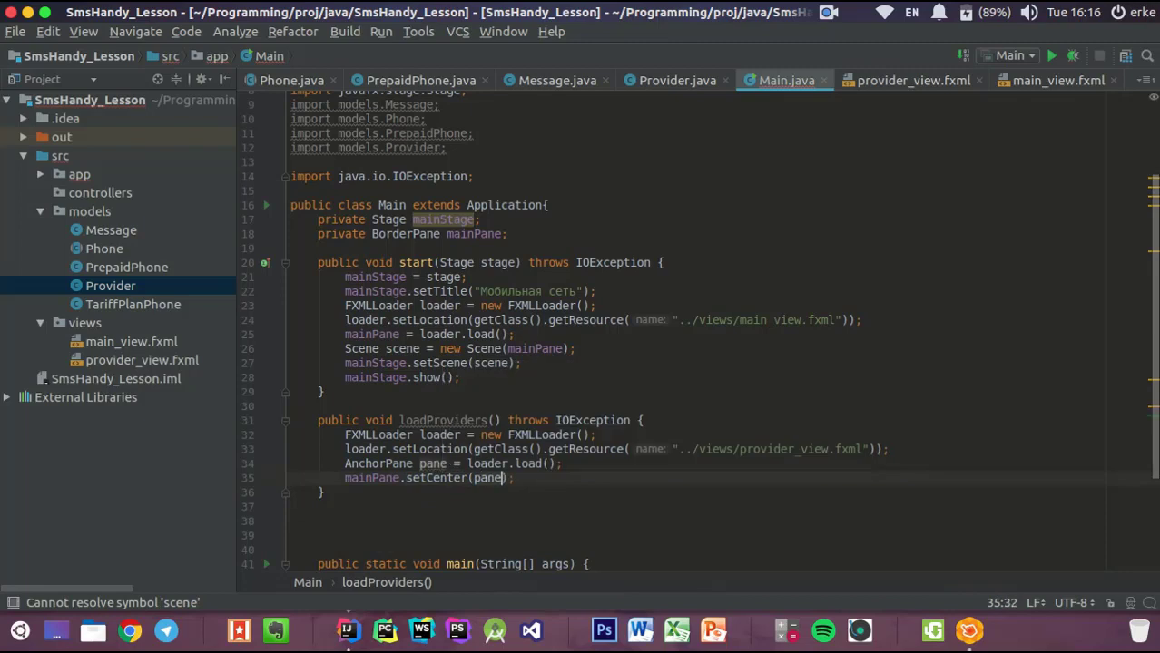
Insert a loadProviders(); call in start between mainStage.setScene(scene) and mainStage.show(), set off by blank lines
{"action": "left_click", "coordinate": [498, 375]}
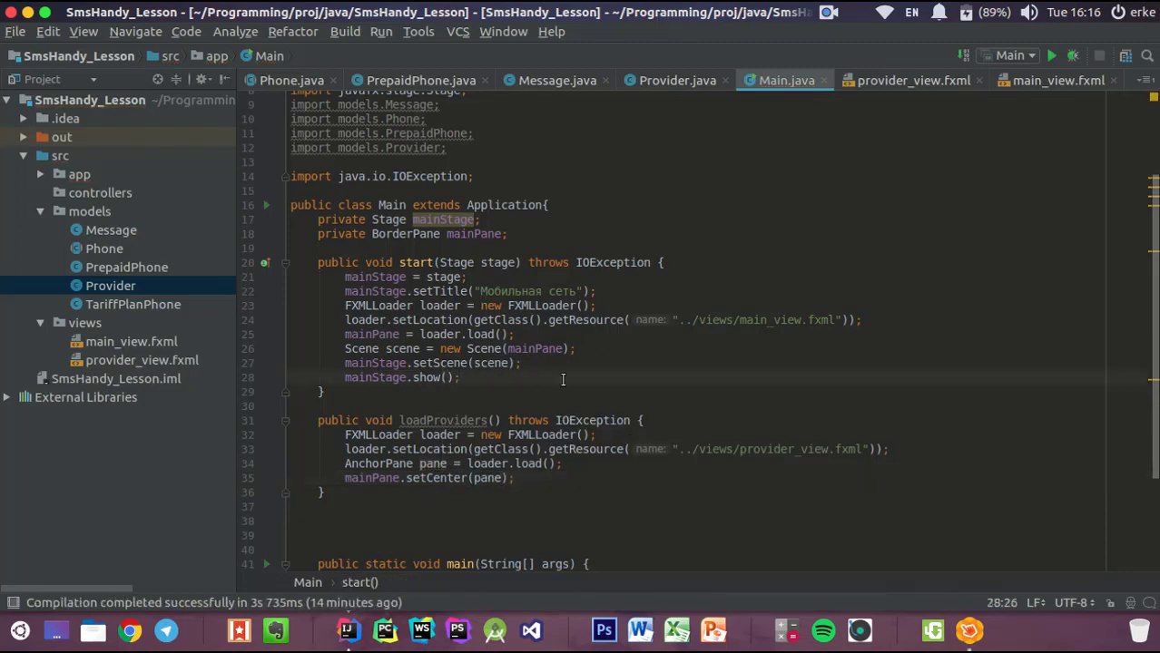
{"action": "key", "text": "Return"}
{"action": "key", "text": "Return"}
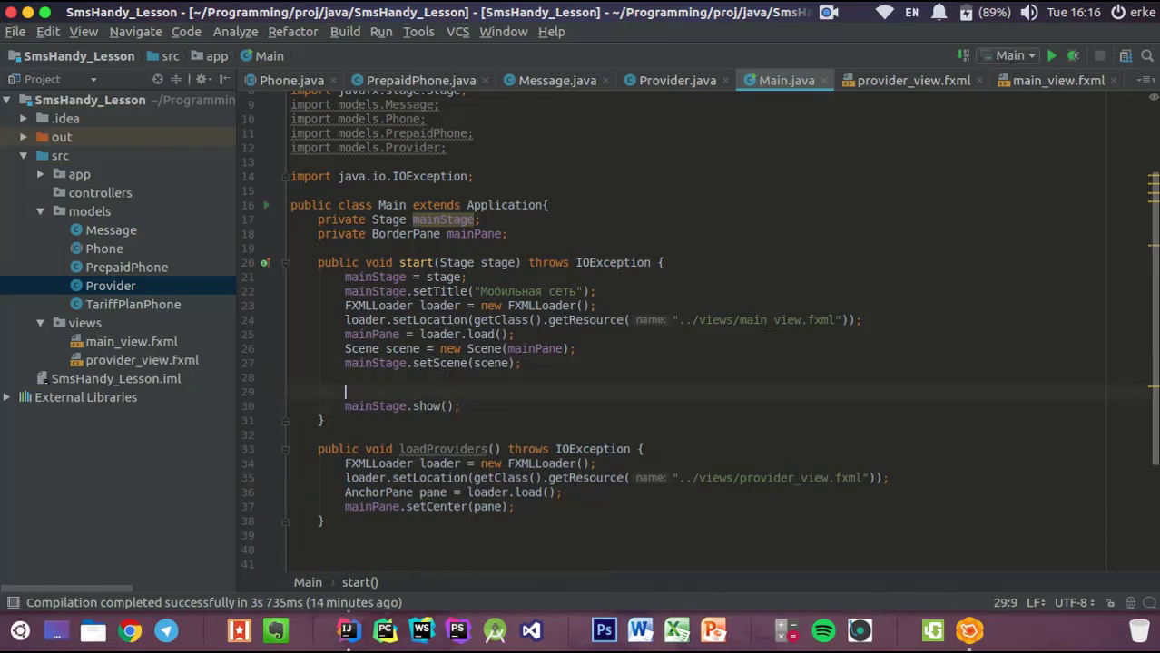
{"action": "type", "text": "l"}
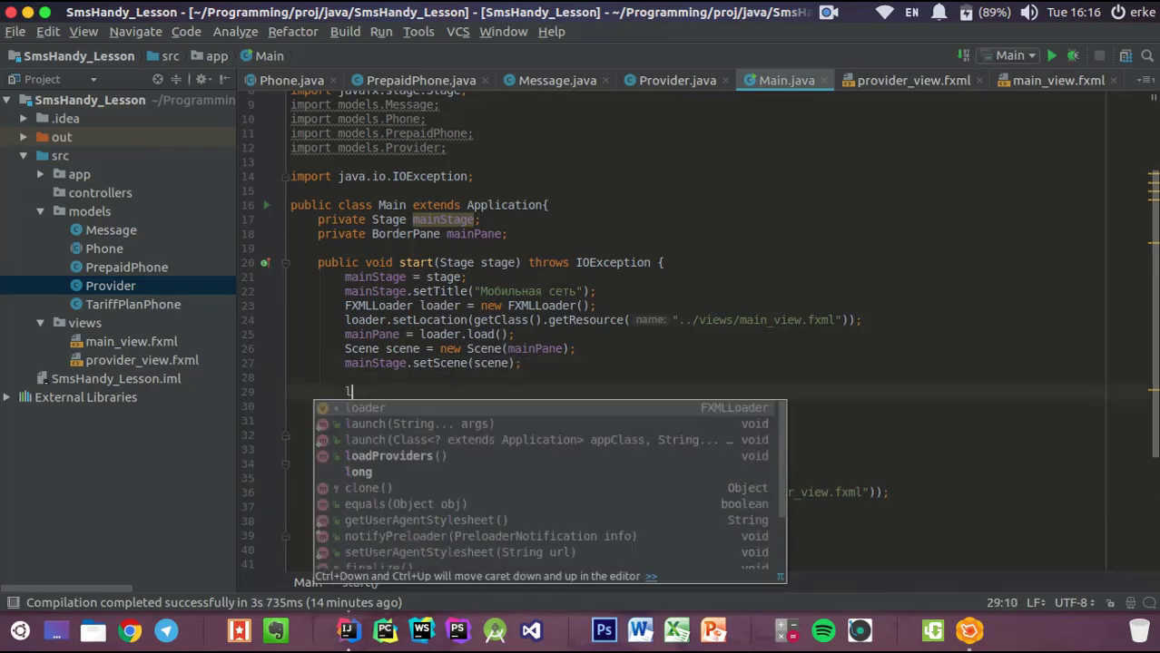
{"action": "key", "text": "Down"}
{"action": "key", "text": "Return"}
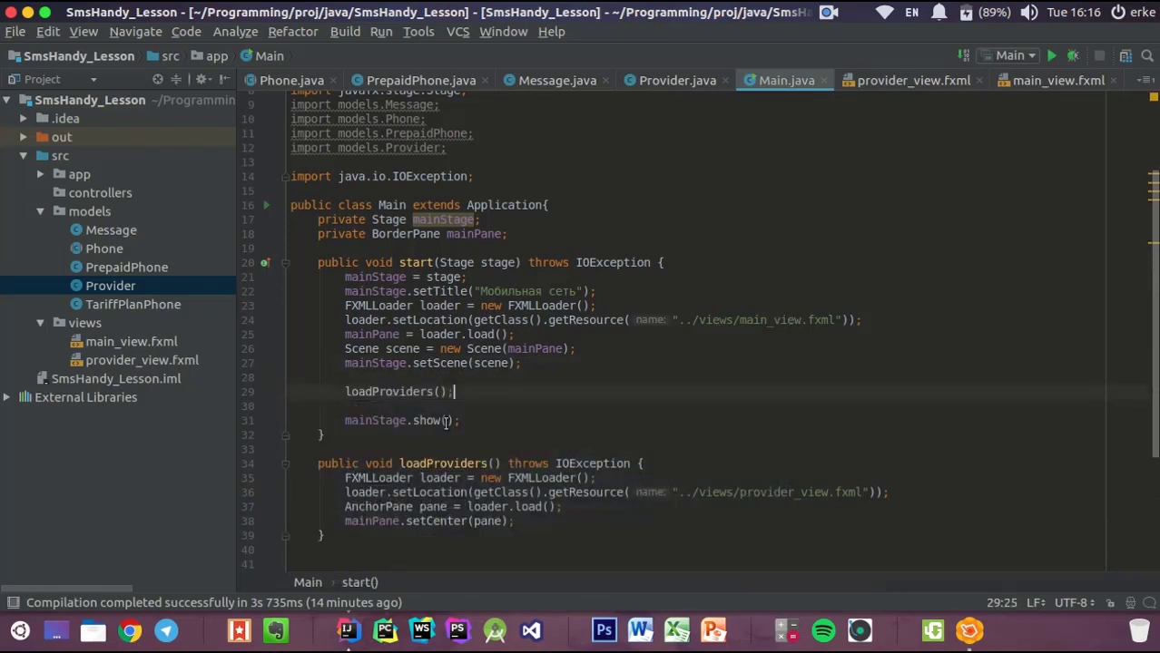
{"action": "left_click", "coordinate": [463, 421]}
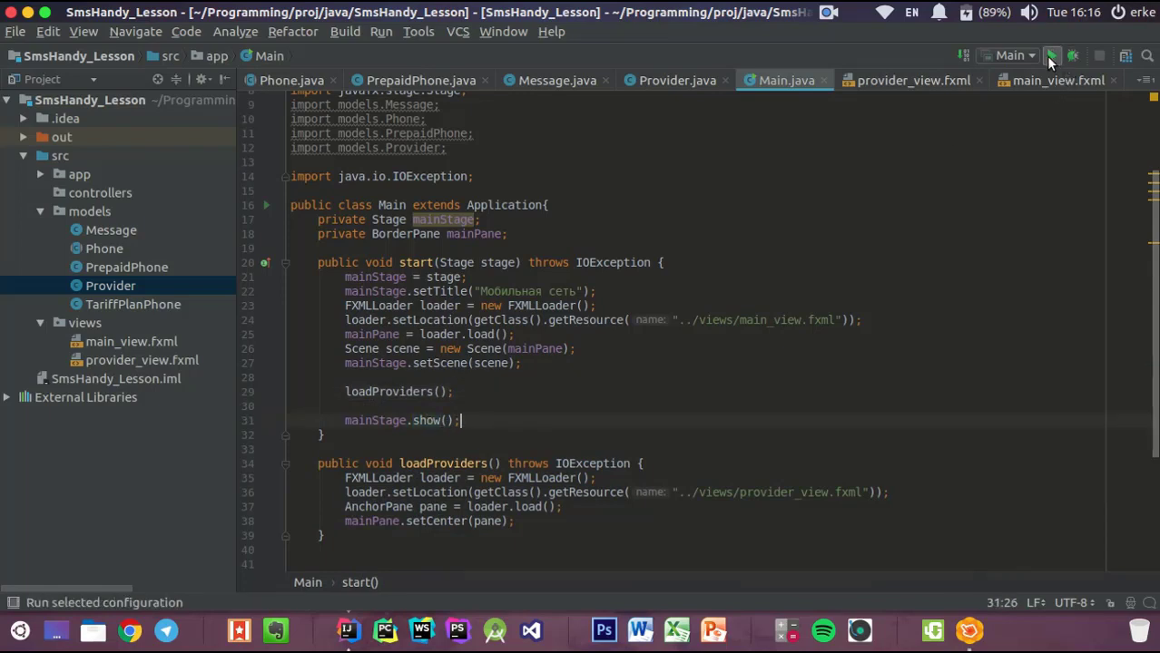
Run Main, try the Имя column header and the Создать, Изменить and Удалить buttons, and close the Мобильная сеть window
{"action": "left_click", "coordinate": [1051, 57]}
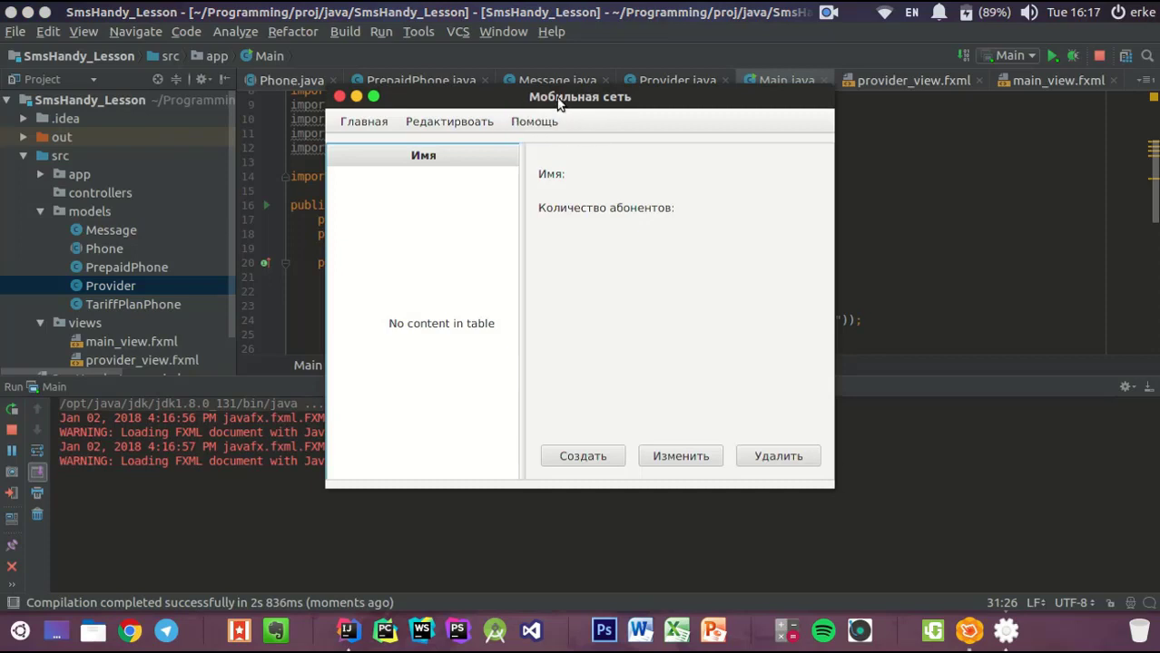
{"action": "left_click_drag", "start_coordinate": [557, 102], "coordinate": [571, 154]}
{"action": "left_click", "coordinate": [423, 210]}
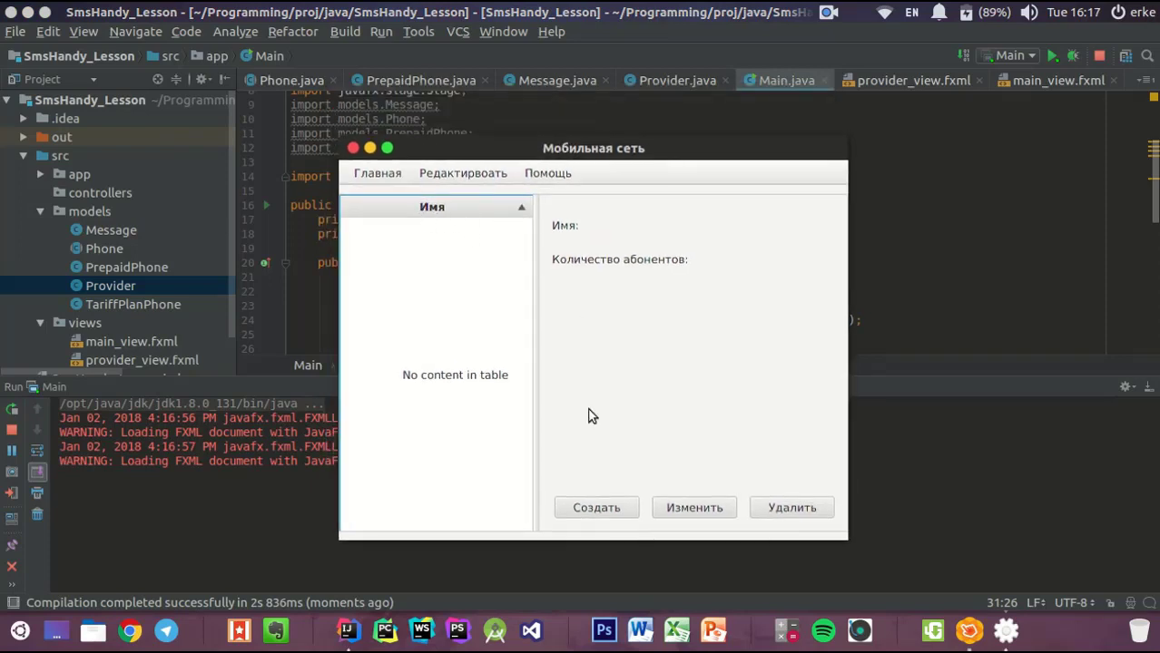
{"action": "left_click", "coordinate": [513, 212]}
{"action": "left_click", "coordinate": [601, 511]}
{"action": "left_click", "coordinate": [697, 509]}
{"action": "left_click", "coordinate": [775, 509]}
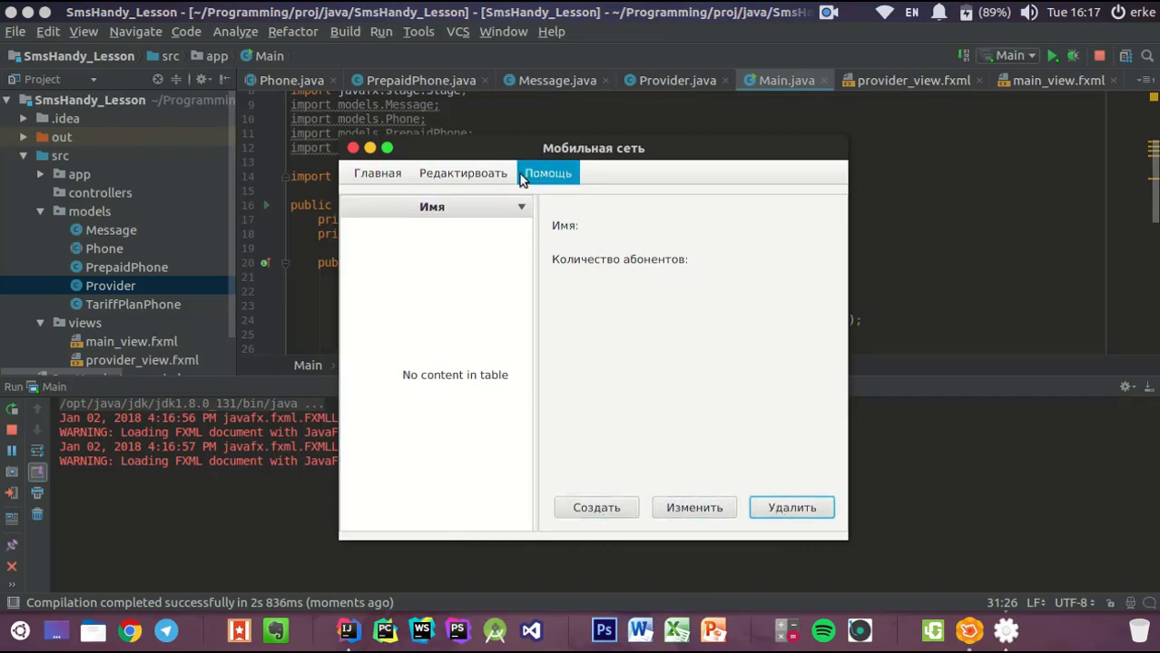
{"action": "left_click_drag", "start_coordinate": [495, 156], "coordinate": [516, 121]}
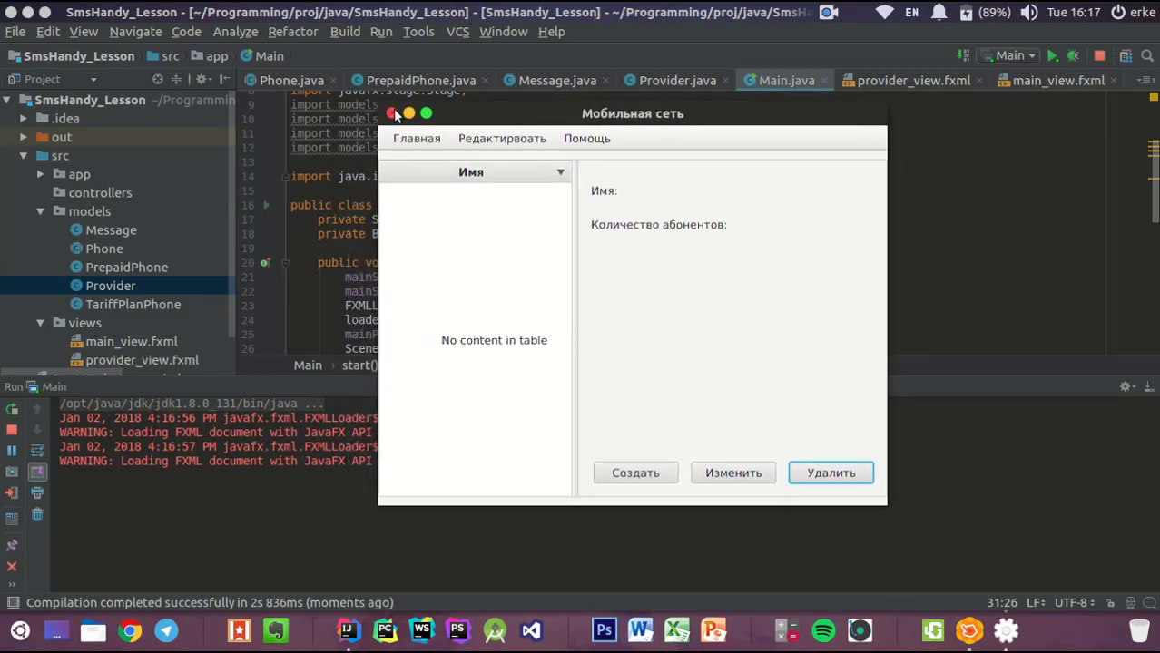
{"action": "left_click_drag", "start_coordinate": [403, 113], "coordinate": [392, 124]}
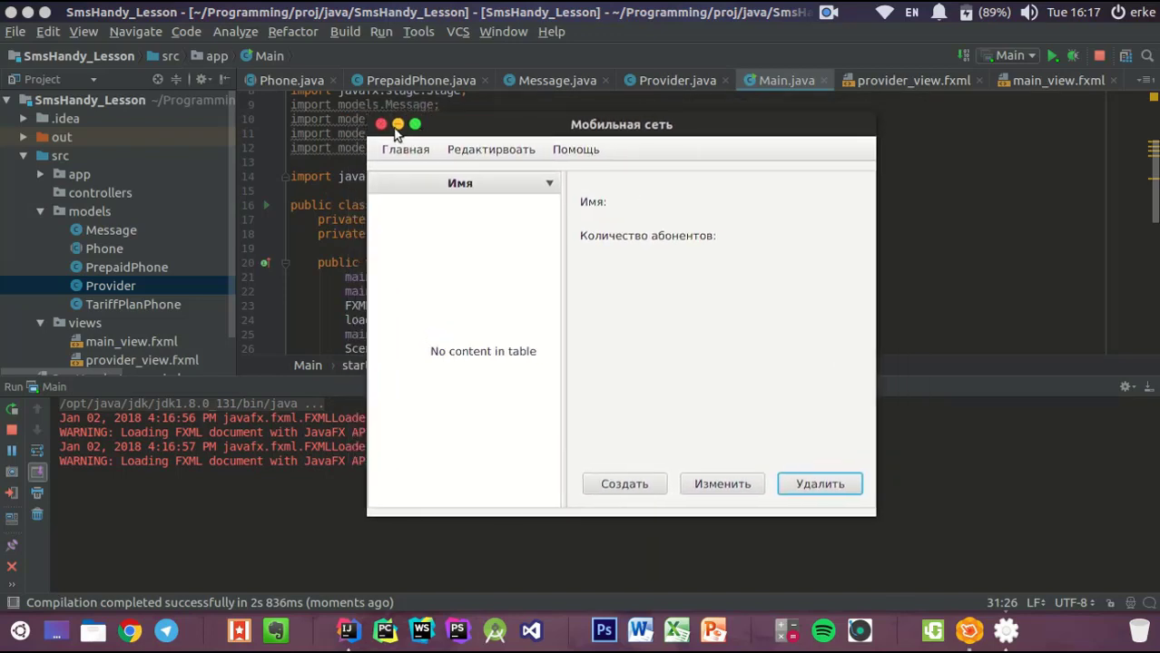
{"action": "left_click", "coordinate": [382, 122]}
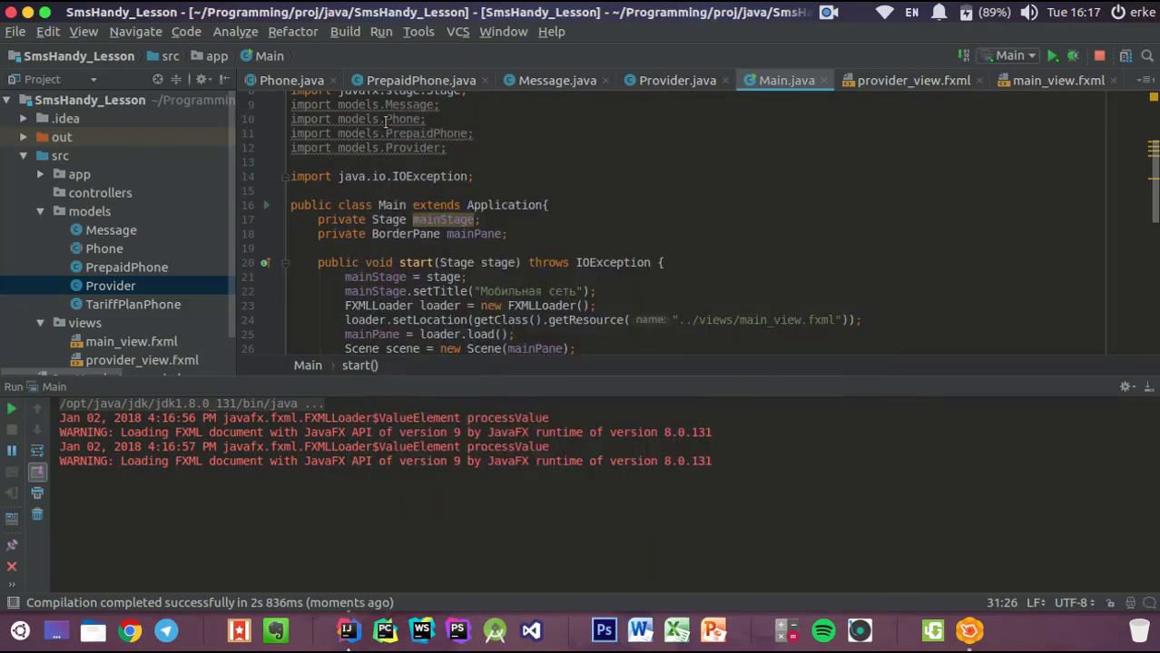
Switch to main_view.fxml in Scene Builder and select the MenuBar to examine its layout settings
{"action": "key", "text": "alt+Tab"}
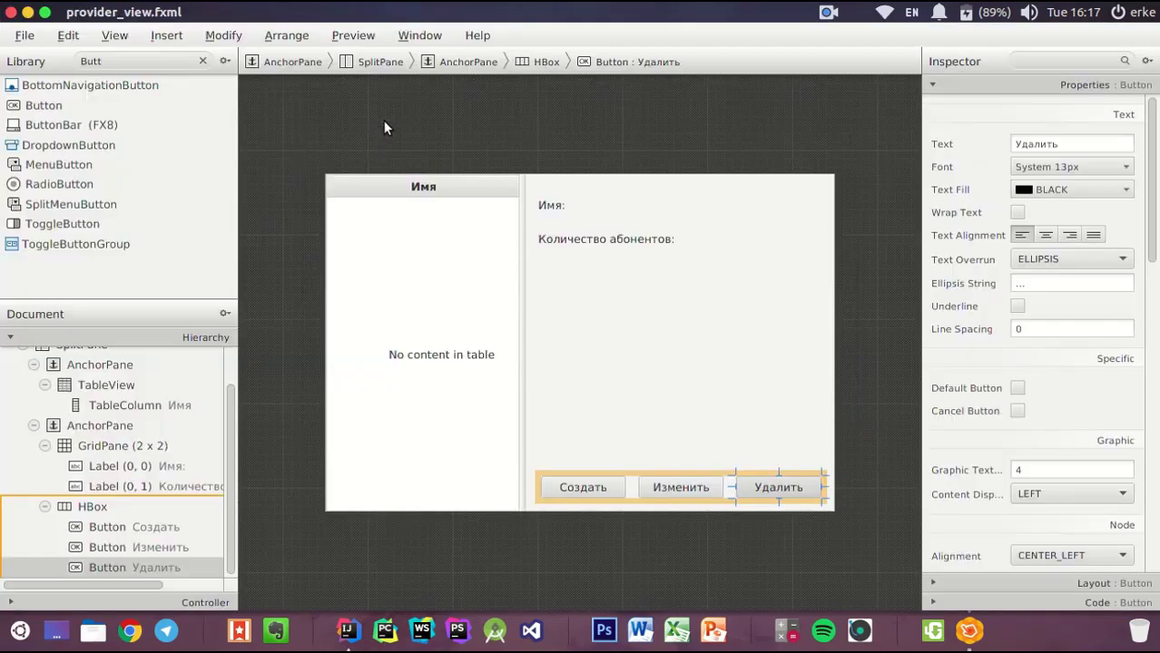
{"action": "key", "text": "alt+Tab"}
{"action": "key", "text": "alt+shift+Tab"}
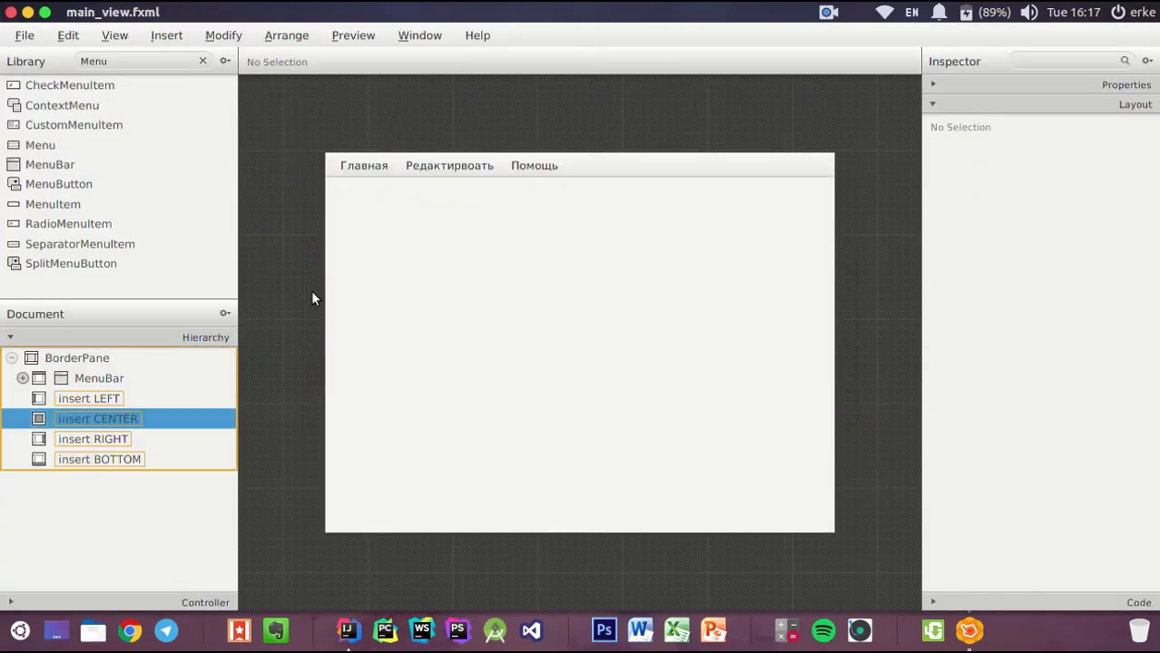
{"action": "left_click", "coordinate": [82, 376]}
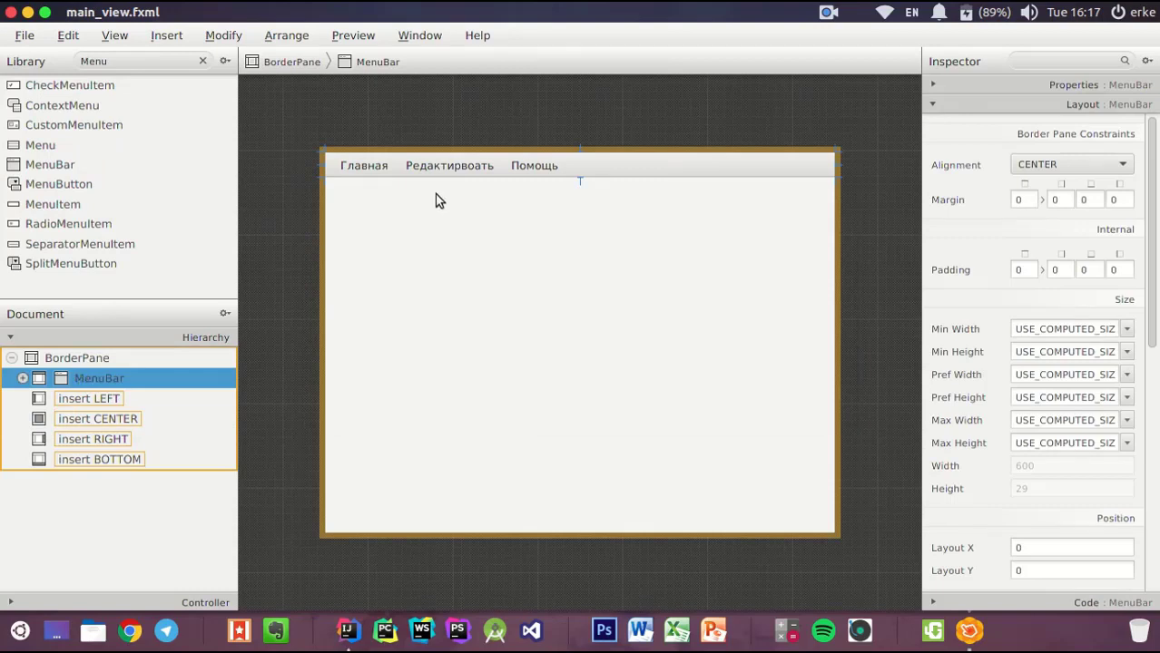
{"action": "left_click", "coordinate": [620, 171]}
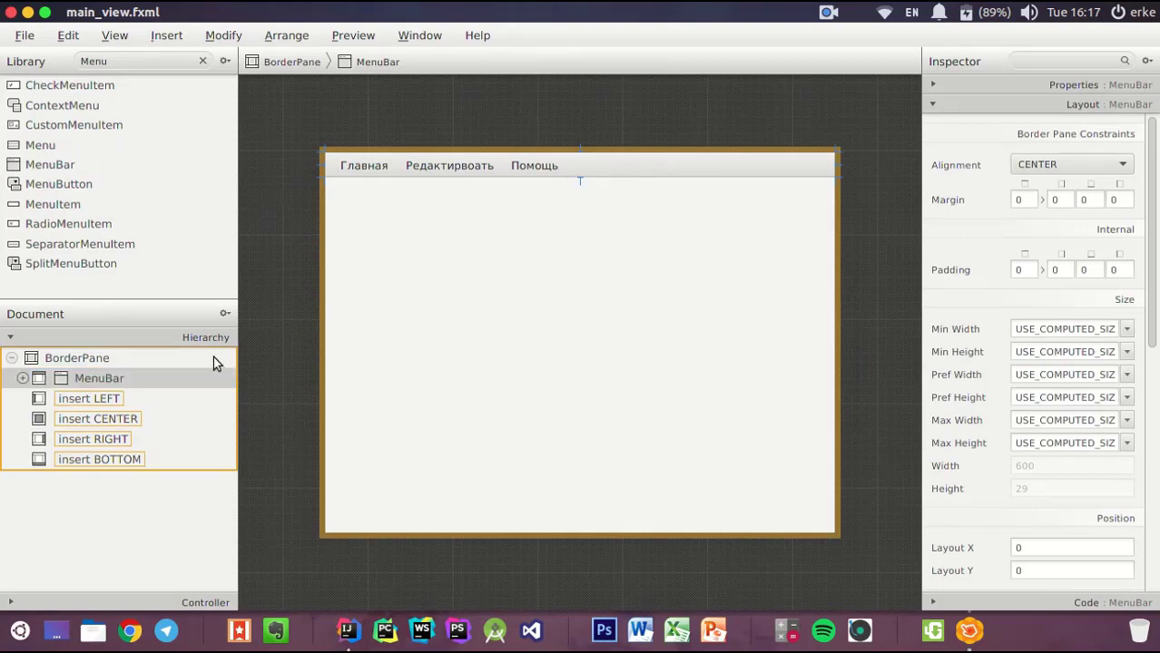
Expand the MenuBar and its Главная menu in the hierarchy and examine that menu's items and properties
{"action": "left_click", "coordinate": [23, 377]}
{"action": "left_click", "coordinate": [82, 399]}
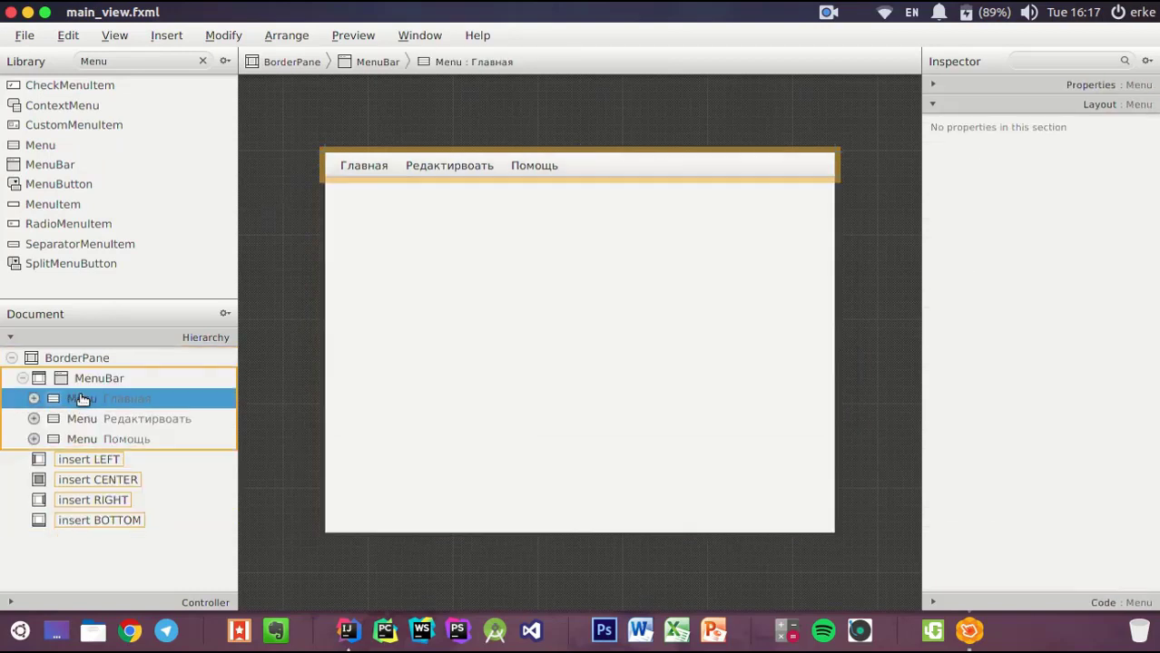
{"action": "left_click", "coordinate": [33, 398]}
{"action": "left_click", "coordinate": [33, 398]}
{"action": "left_click", "coordinate": [34, 398]}
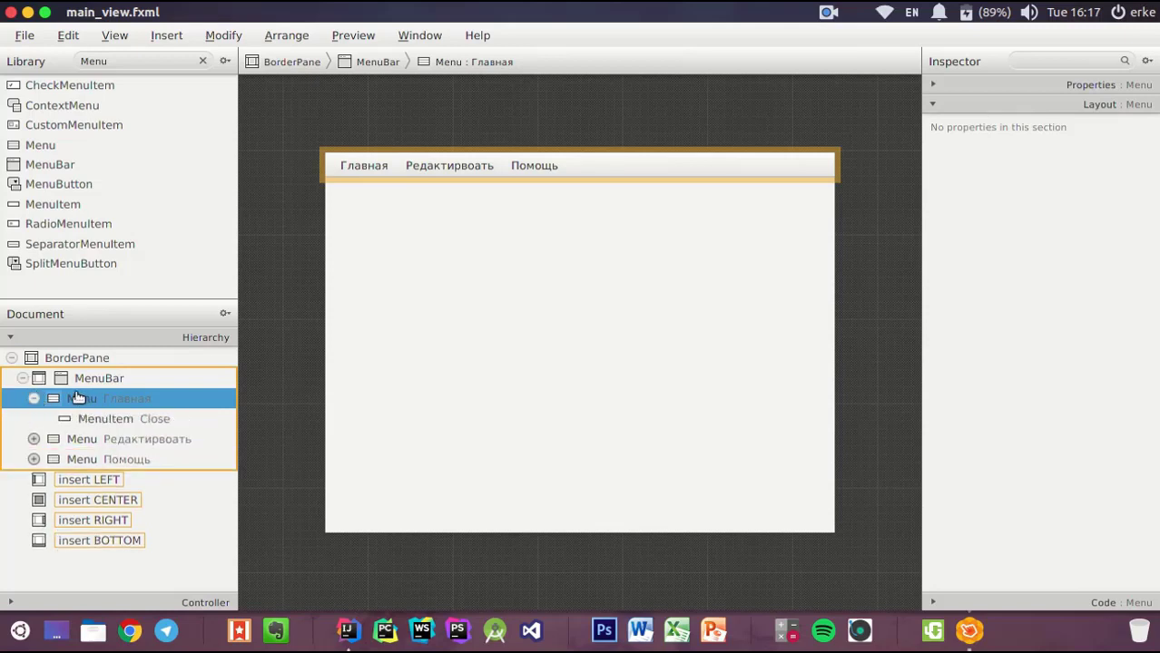
{"action": "left_click", "coordinate": [962, 107]}
{"action": "left_click", "coordinate": [962, 87]}
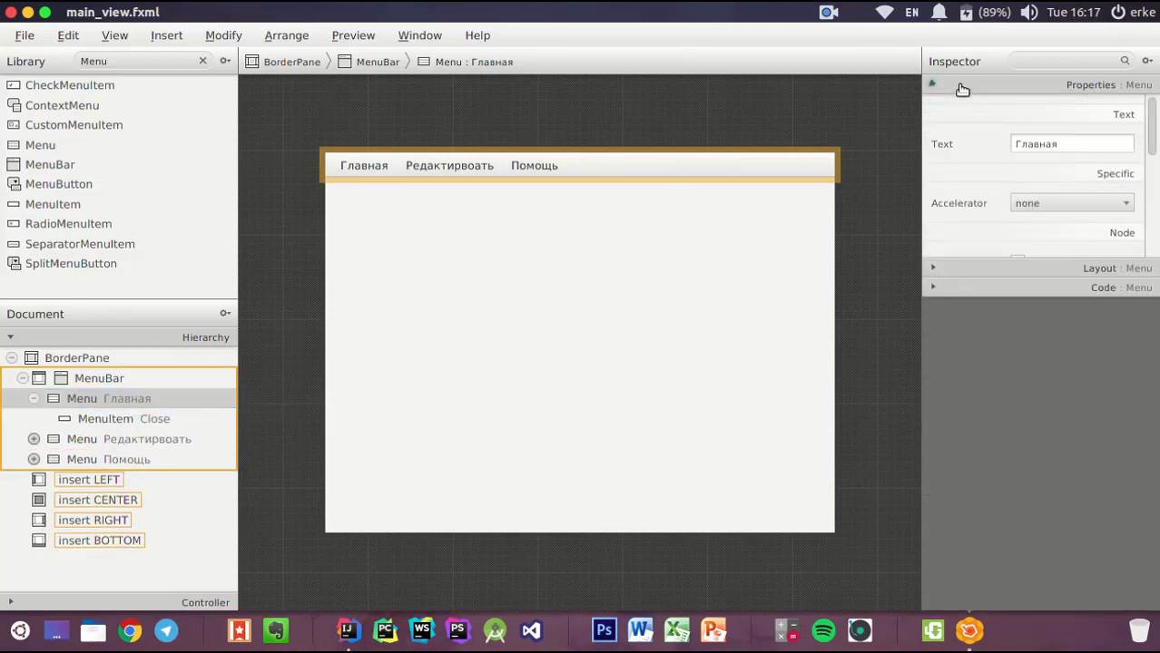
{"action": "left_click", "coordinate": [962, 87]}
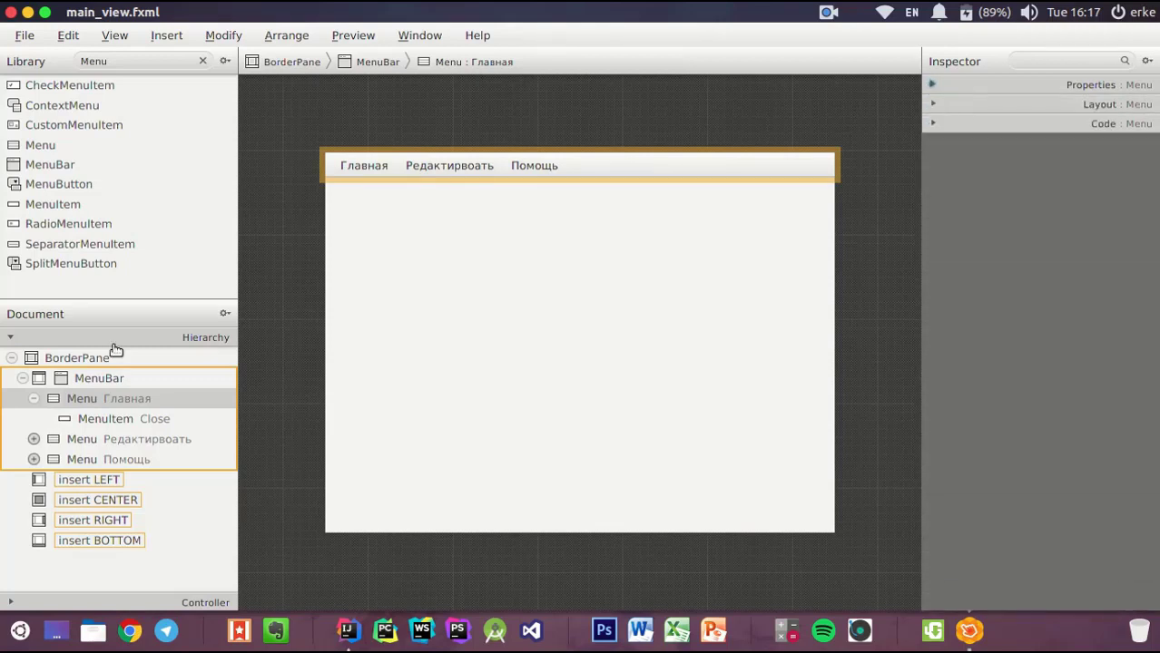
Set the root BorderPane's preferred height to 430 and save main_view.fxml
{"action": "left_click", "coordinate": [94, 379]}
{"action": "left_click", "coordinate": [77, 359]}
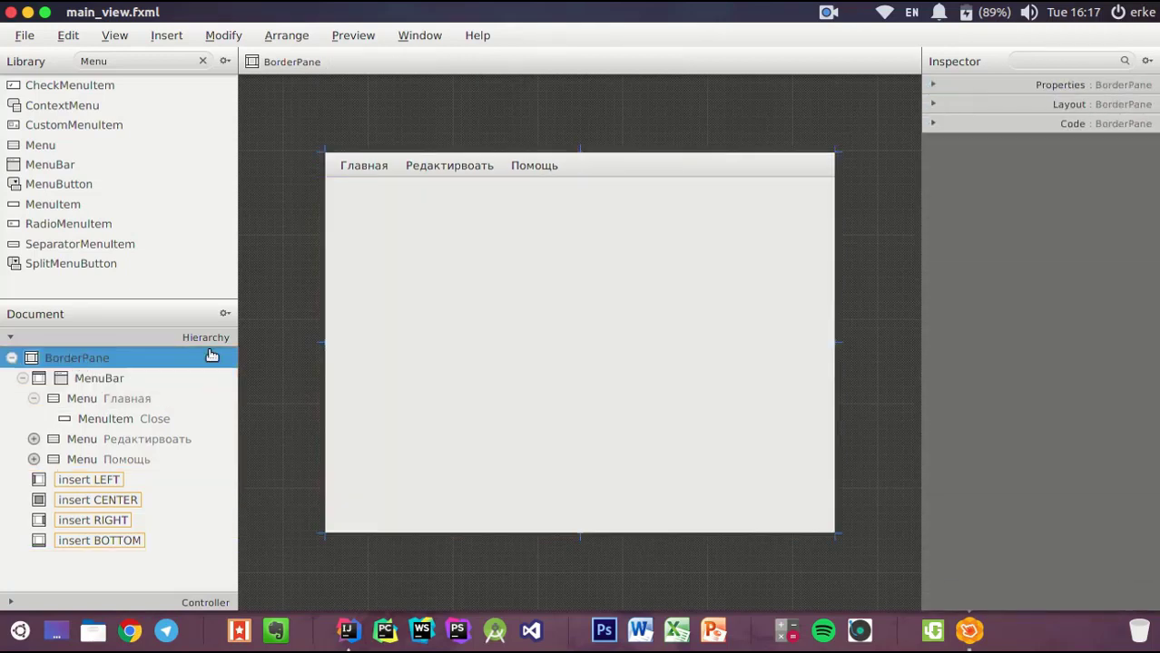
{"action": "left_click", "coordinate": [933, 107]}
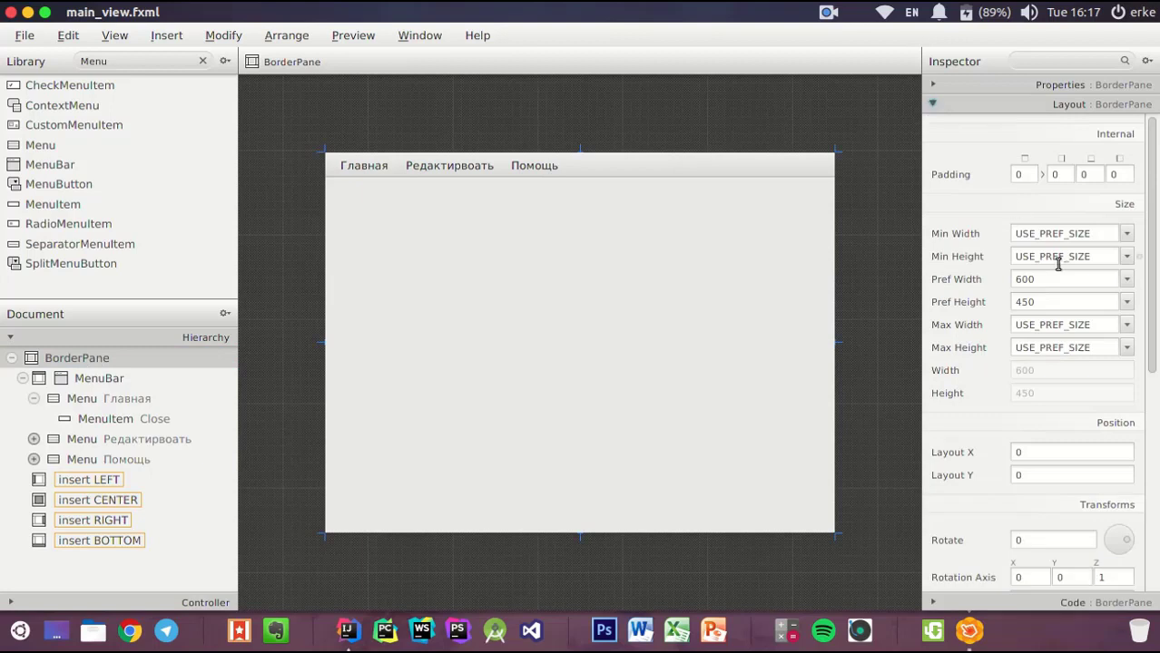
{"action": "double_click", "coordinate": [1045, 302]}
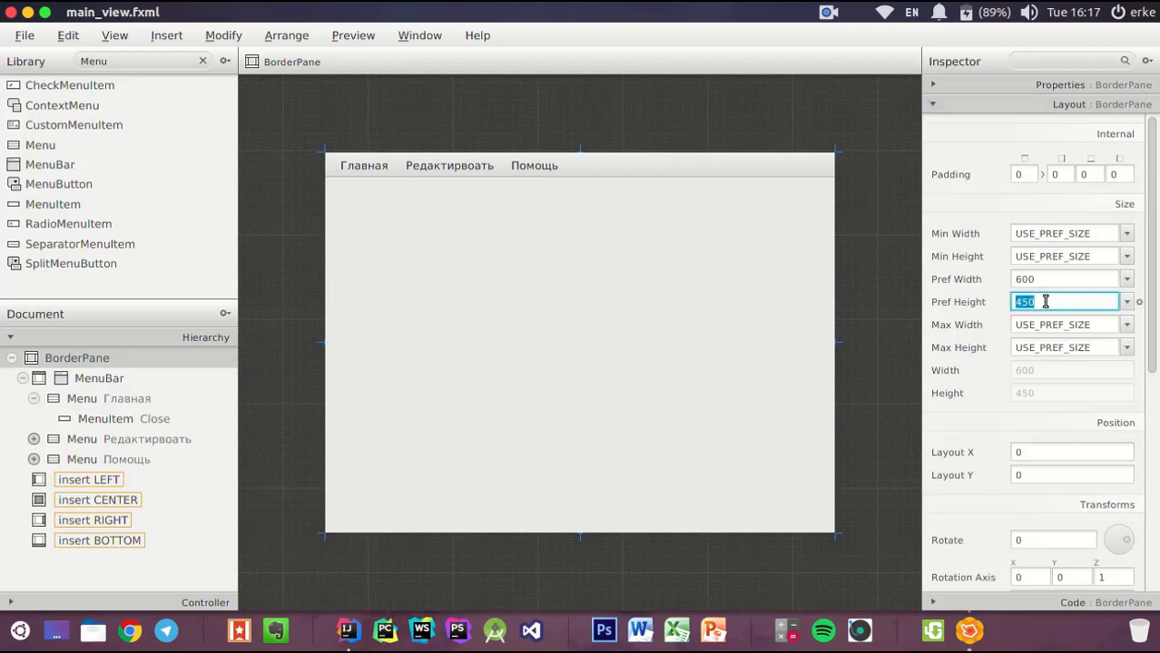
{"action": "left_click", "coordinate": [1045, 303]}
{"action": "key", "text": "ctrl+s"}
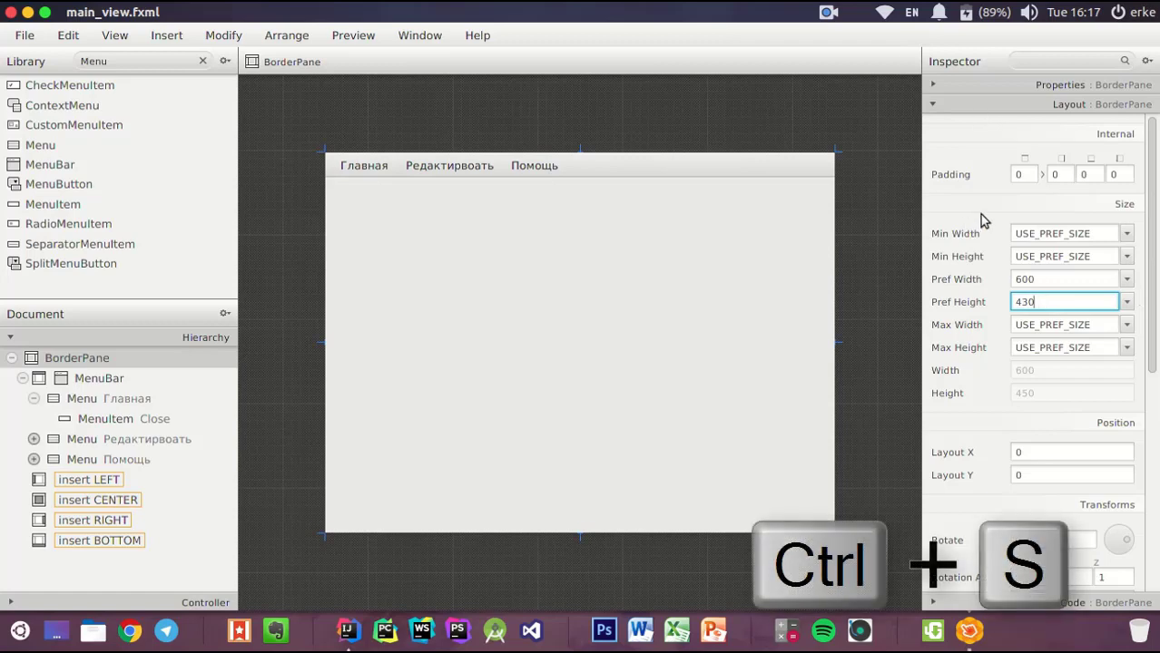
Switch to IntelliJ IDEA, run Main, and try the Редактирвоать menu in the Мобильная сеть window
{"action": "key", "text": "alt+Tab"}
{"action": "key", "text": "alt+Tab"}
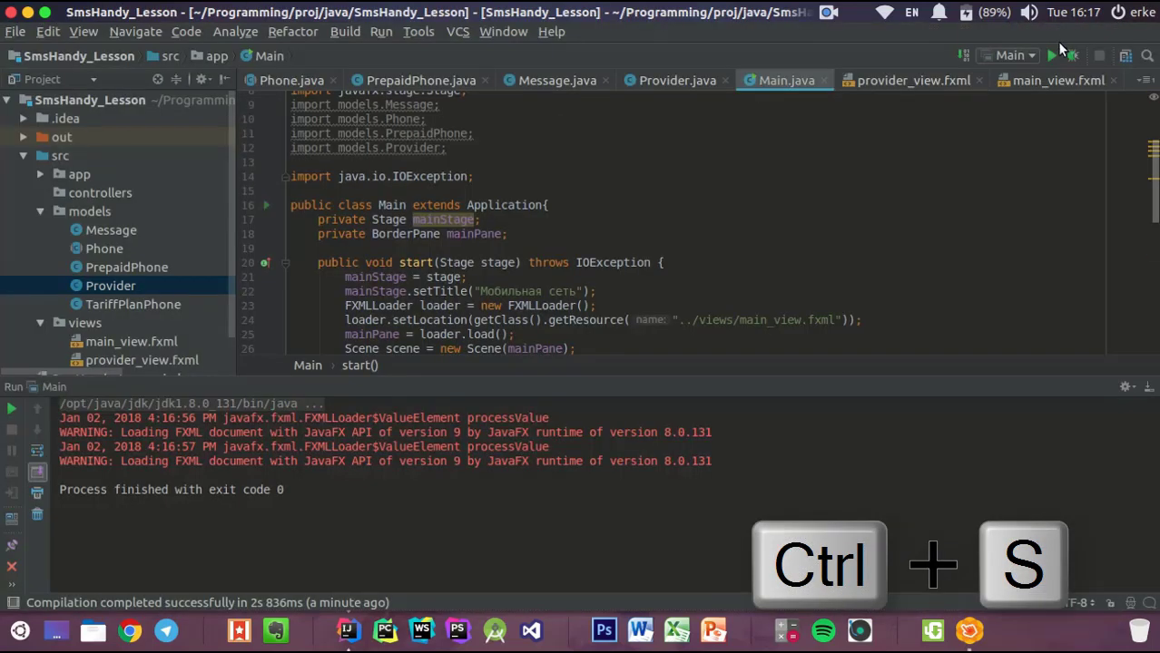
{"action": "left_click", "coordinate": [1053, 55]}
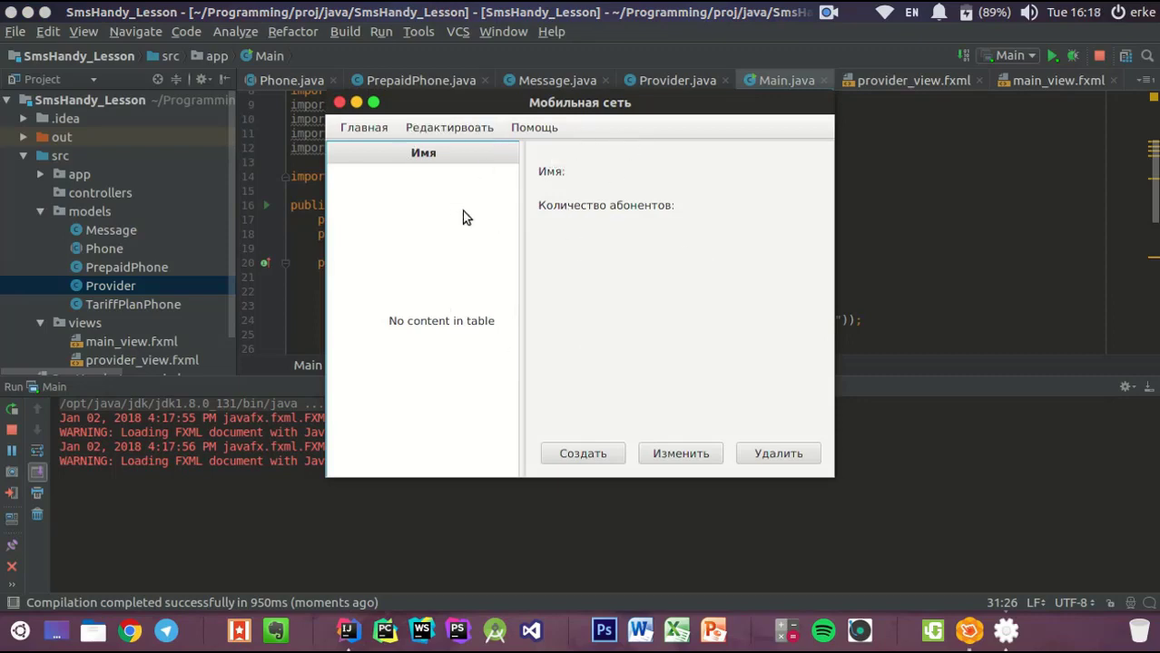
{"action": "left_click_drag", "start_coordinate": [555, 108], "coordinate": [611, 109]}
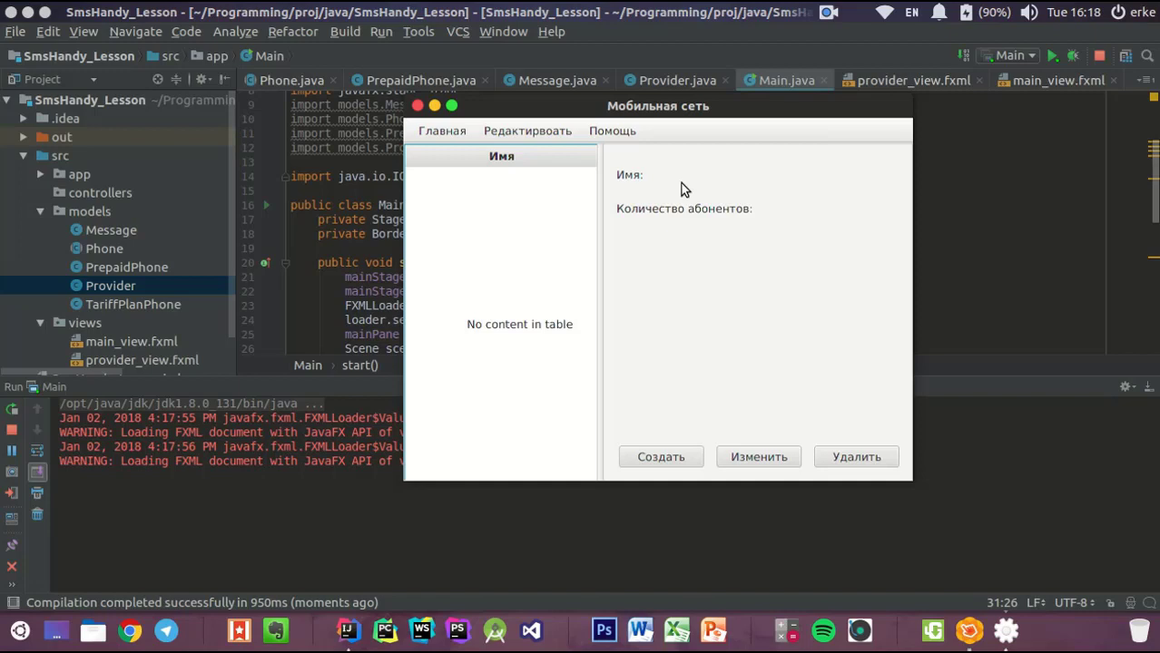
{"action": "left_click", "coordinate": [494, 131]}
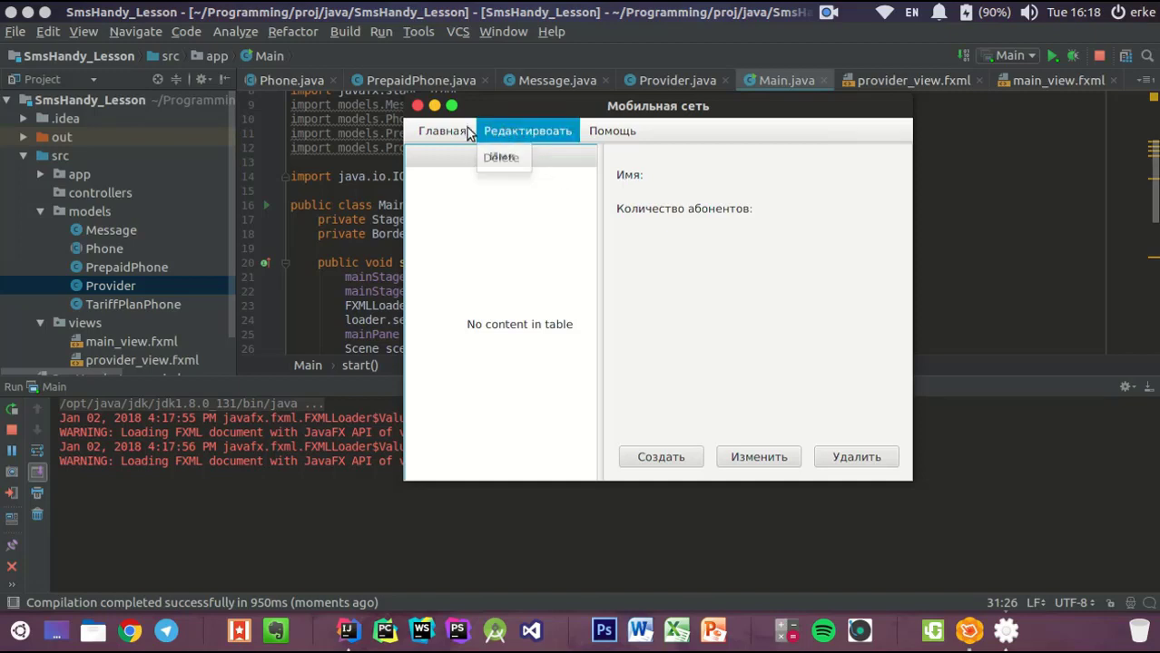
{"action": "left_click", "coordinate": [513, 148]}
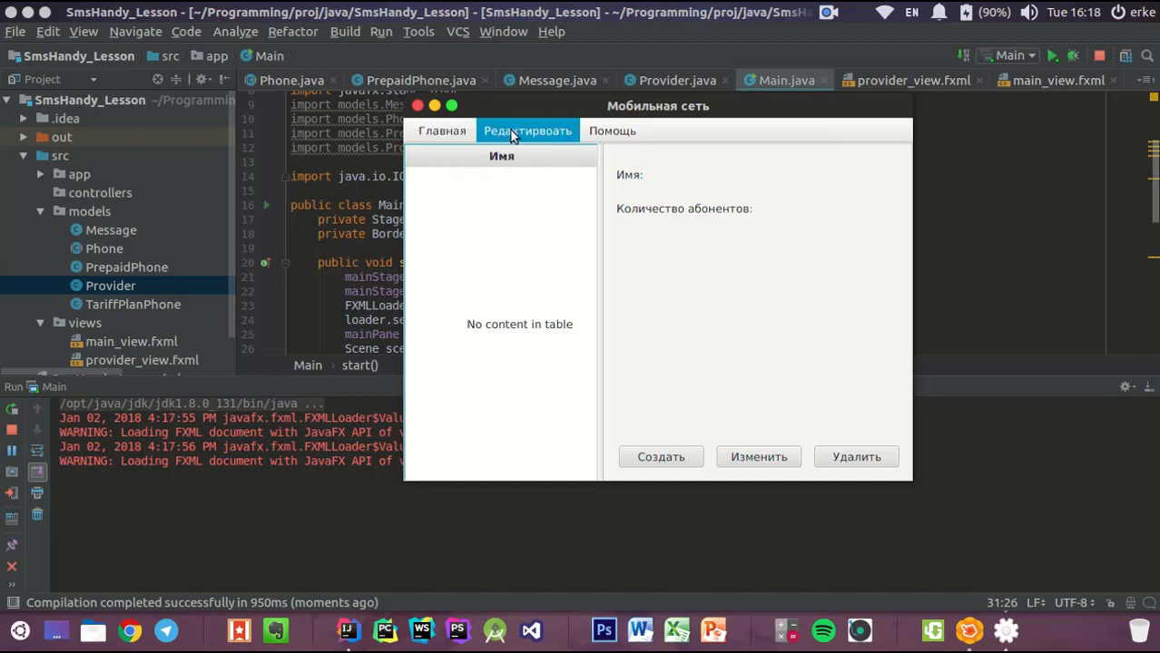
{"action": "left_click", "coordinate": [531, 131]}
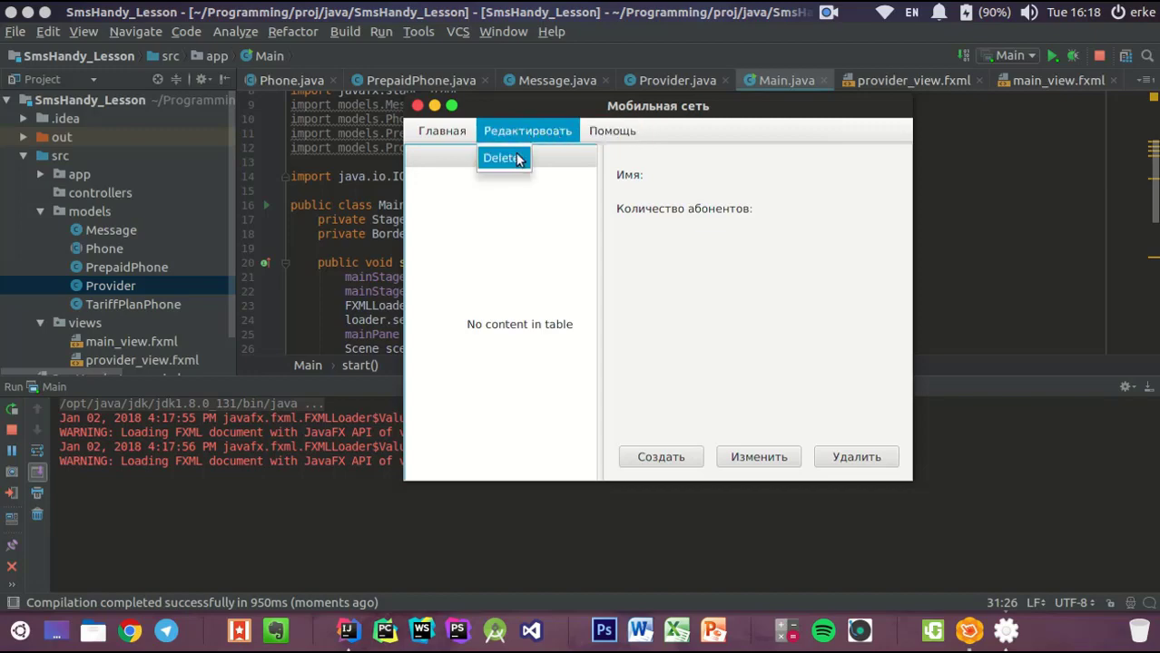
{"action": "left_click", "coordinate": [545, 133]}
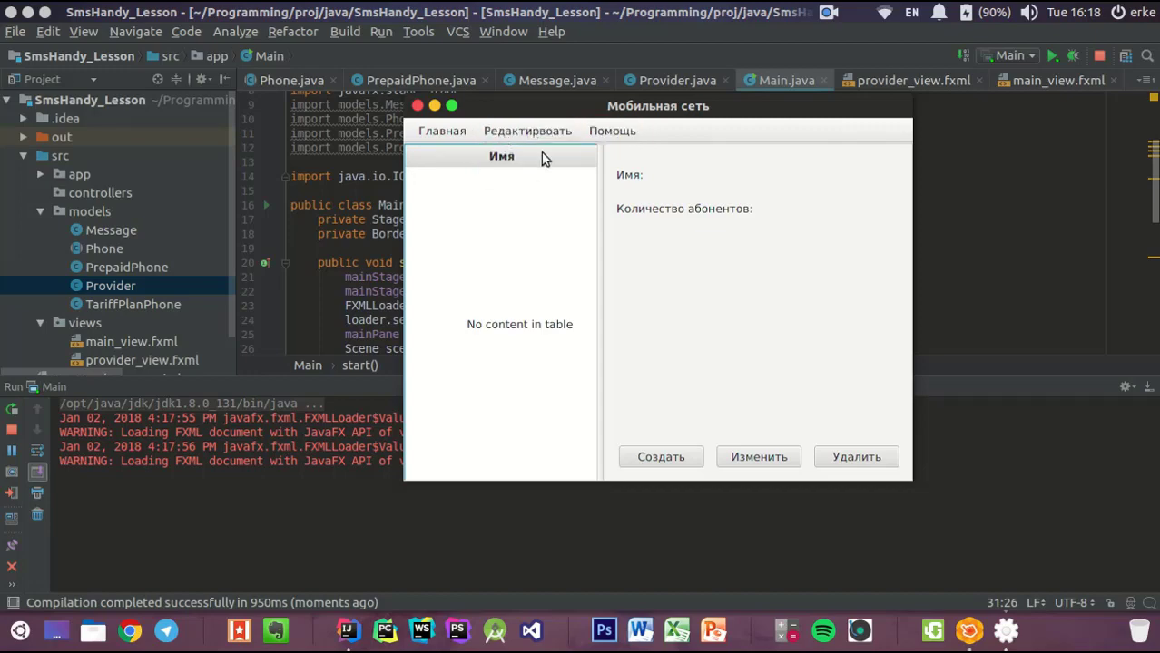
Switch to Scene Builder and examine the Главная menu, its Close item, and the Delete item of the Редактирвоать menu
{"action": "key", "text": "alt+Tab"}
{"action": "key", "text": "alt+Tab"}
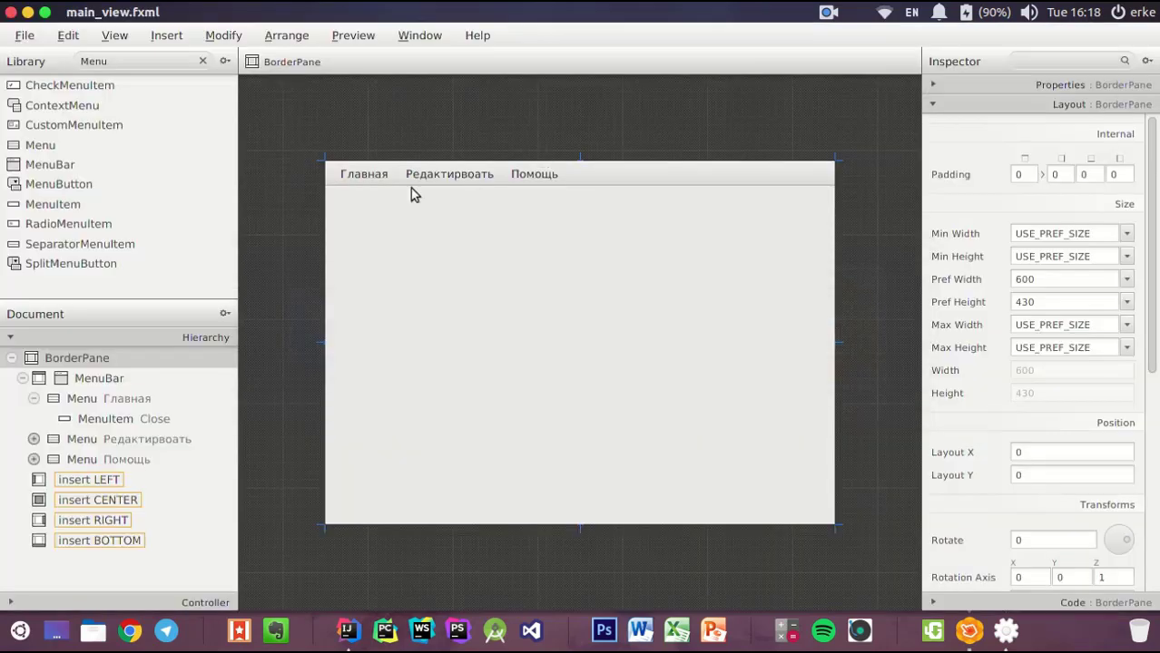
{"action": "left_click", "coordinate": [87, 400]}
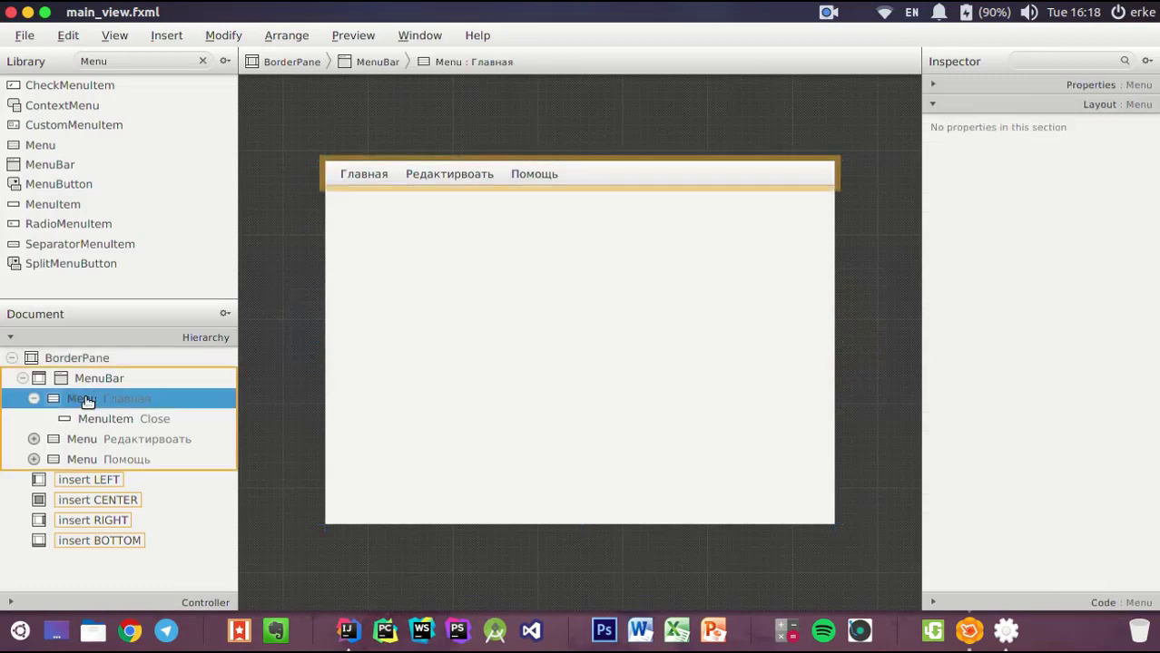
{"action": "left_click", "coordinate": [955, 87]}
{"action": "left_click", "coordinate": [952, 86]}
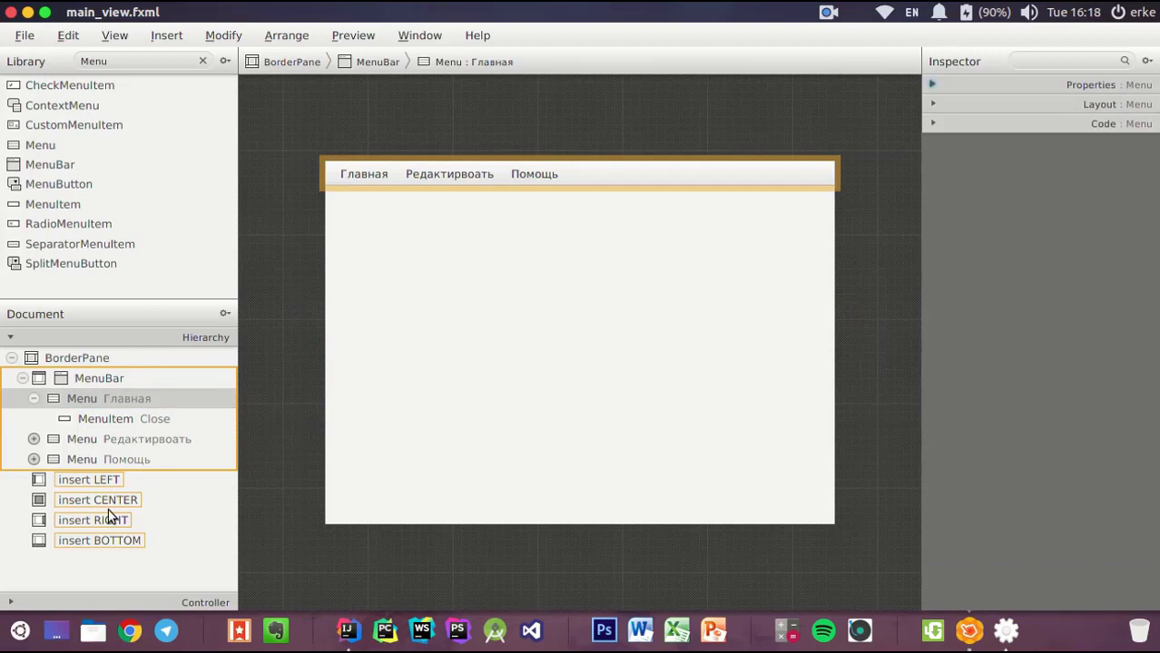
{"action": "left_click", "coordinate": [111, 421]}
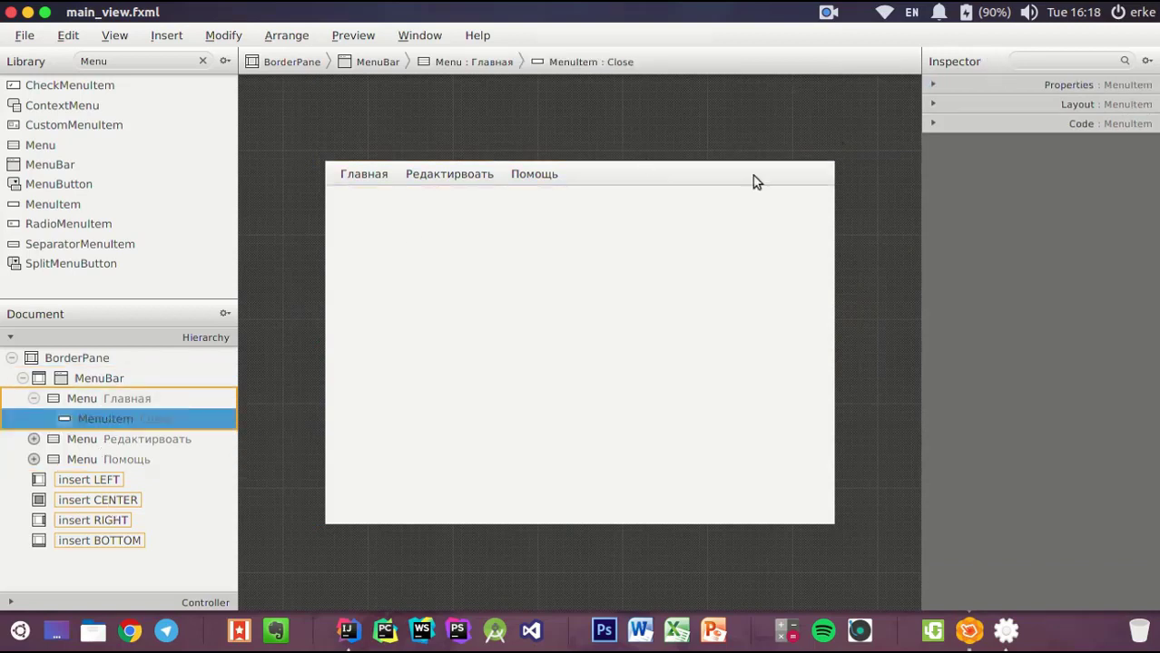
{"action": "left_click", "coordinate": [74, 441]}
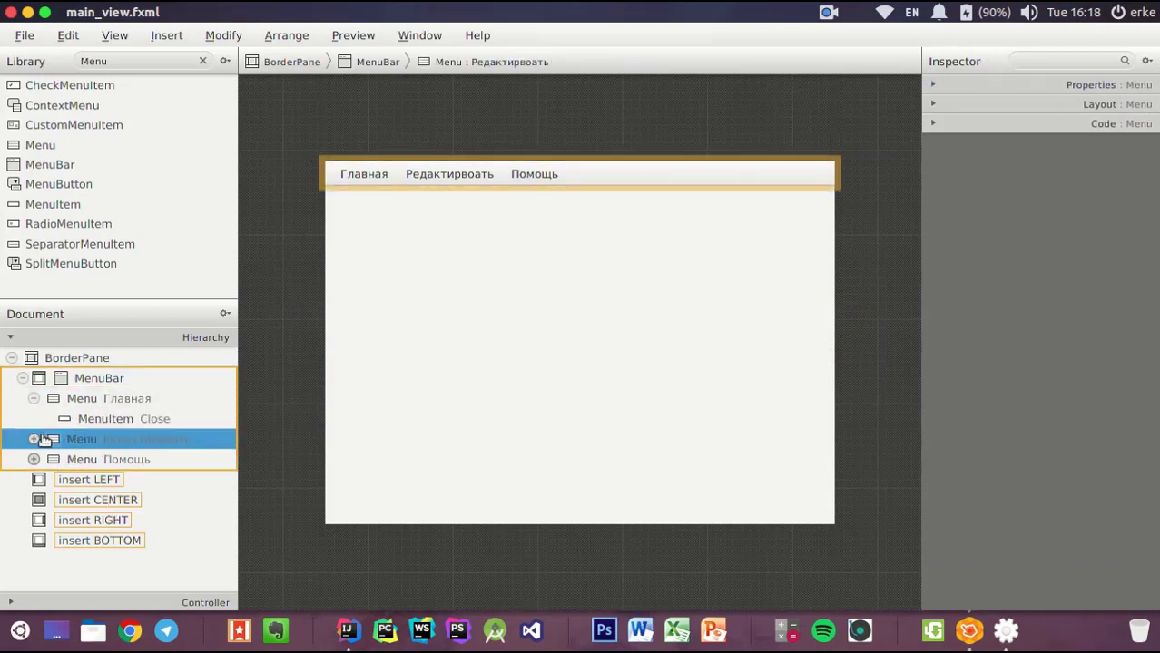
{"action": "left_click", "coordinate": [35, 439]}
{"action": "left_click", "coordinate": [105, 462]}
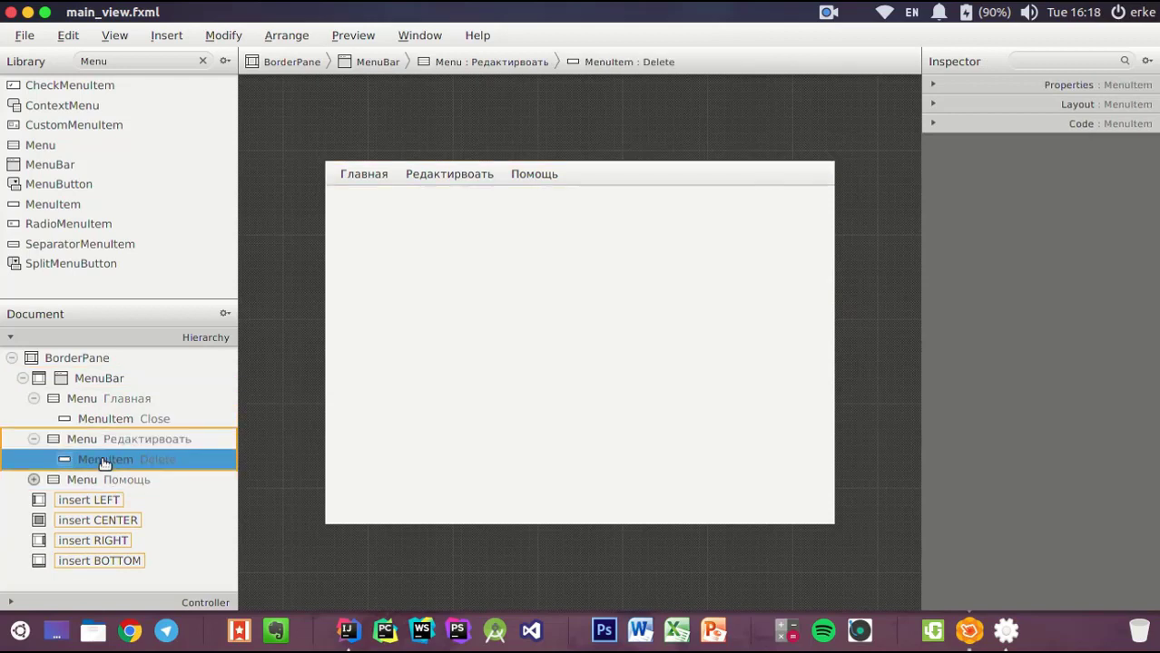
Switch to the running Мобильная сеть window, try the Редактирвоать, Помощь and Главная menus, and close the window
{"action": "key", "text": "alt+Tab"}
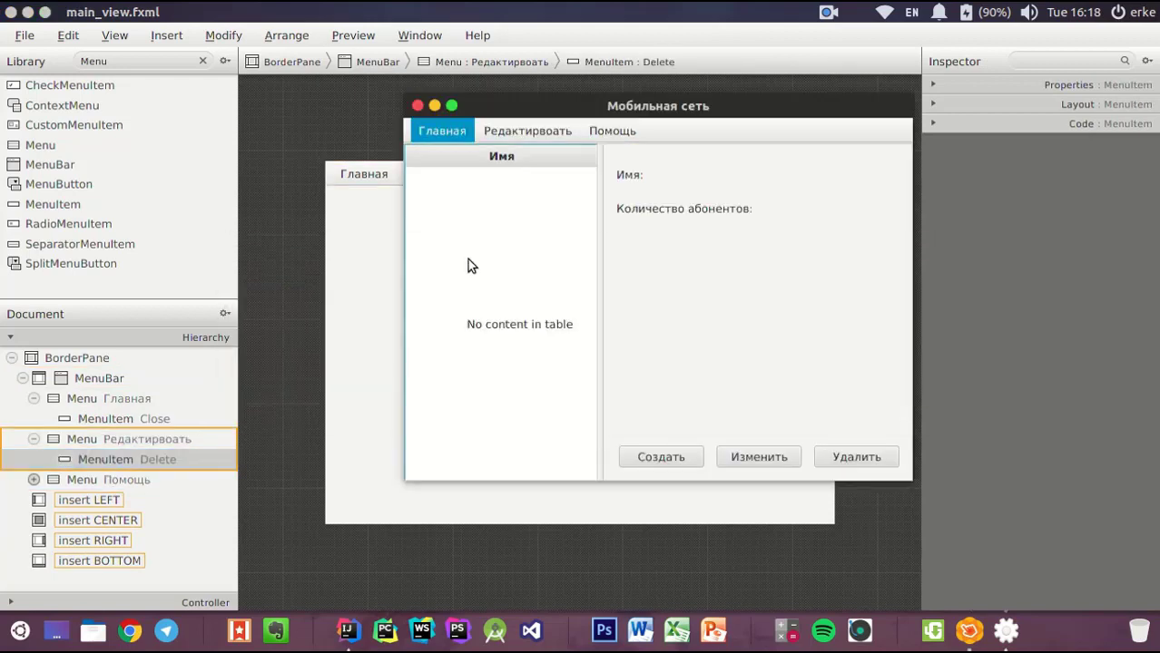
{"action": "left_click", "coordinate": [535, 131]}
{"action": "left_click", "coordinate": [508, 154]}
{"action": "left_click", "coordinate": [509, 136]}
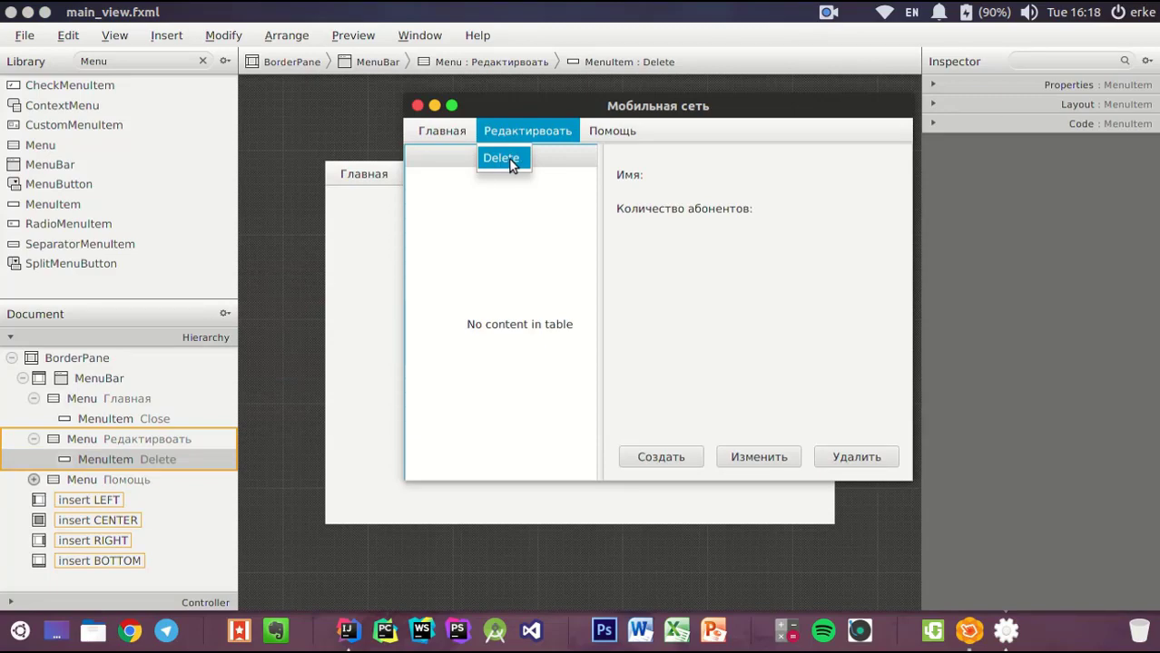
{"action": "mouse_move", "coordinate": [612, 133]}
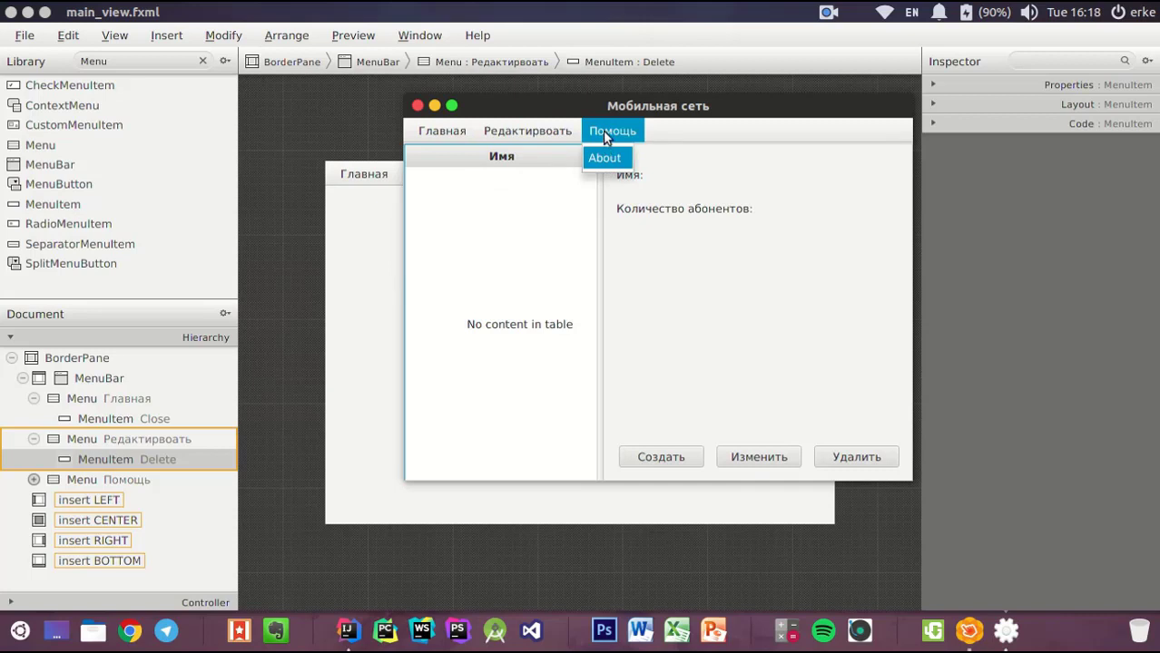
{"action": "mouse_move", "coordinate": [444, 134]}
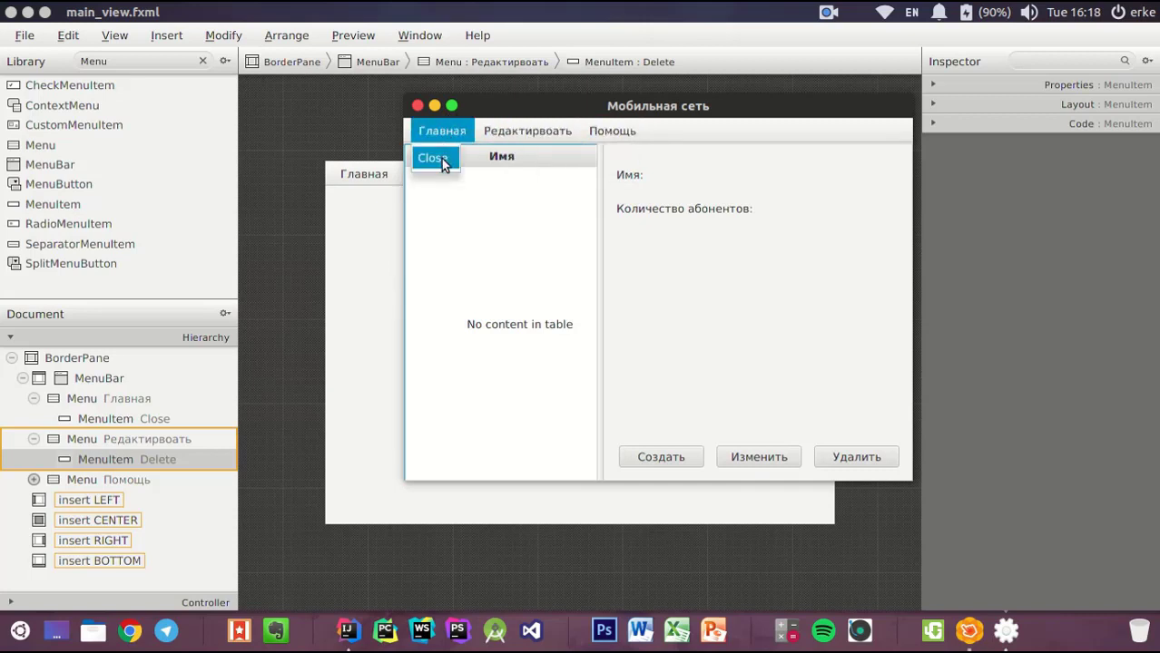
{"action": "left_click", "coordinate": [442, 161]}
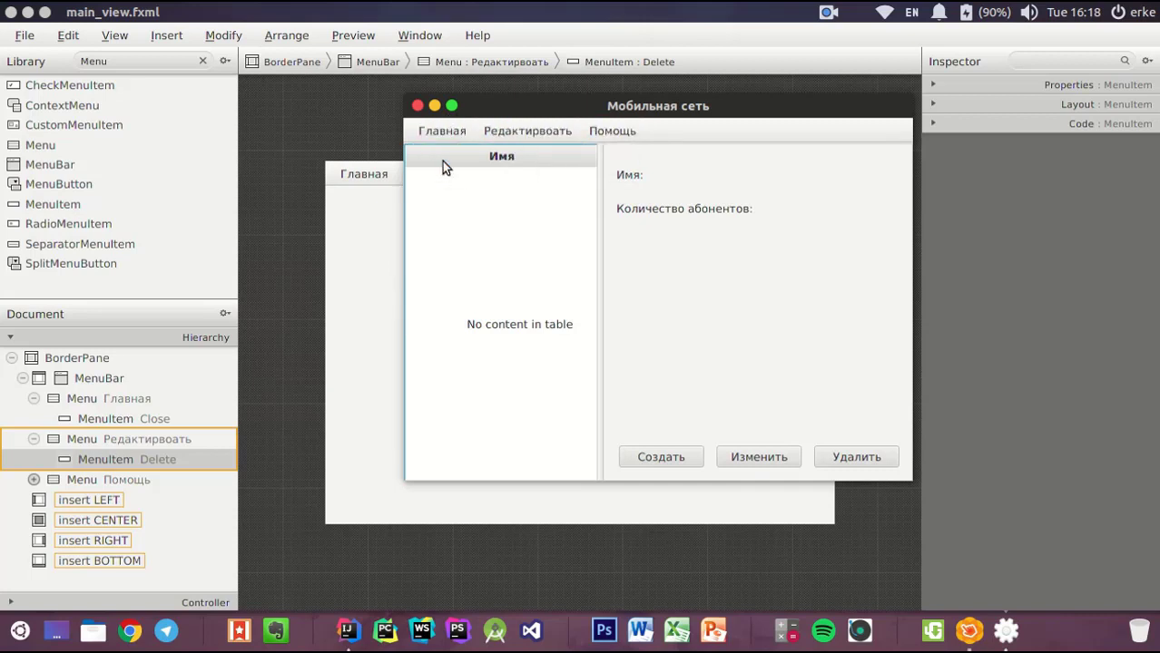
{"action": "left_click", "coordinate": [442, 160]}
{"action": "left_click", "coordinate": [441, 135]}
{"action": "left_click", "coordinate": [417, 105]}
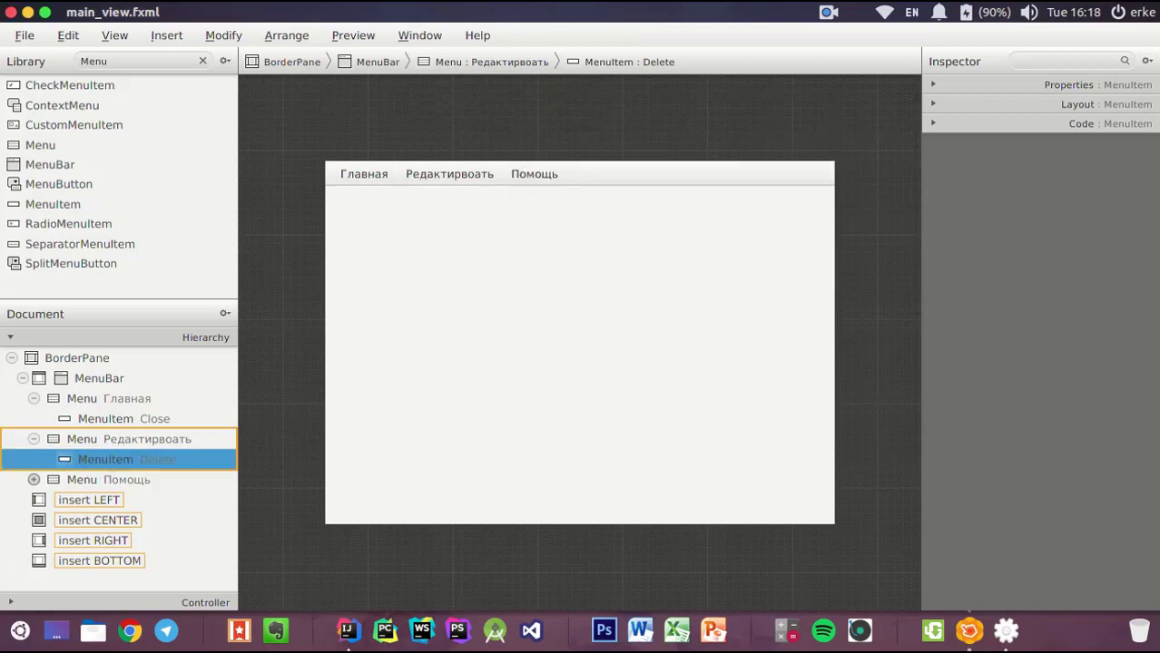
Change the text of the Редактирвоать menu to Вид
{"action": "left_click", "coordinate": [968, 89]}
{"action": "left_click", "coordinate": [1049, 144]}
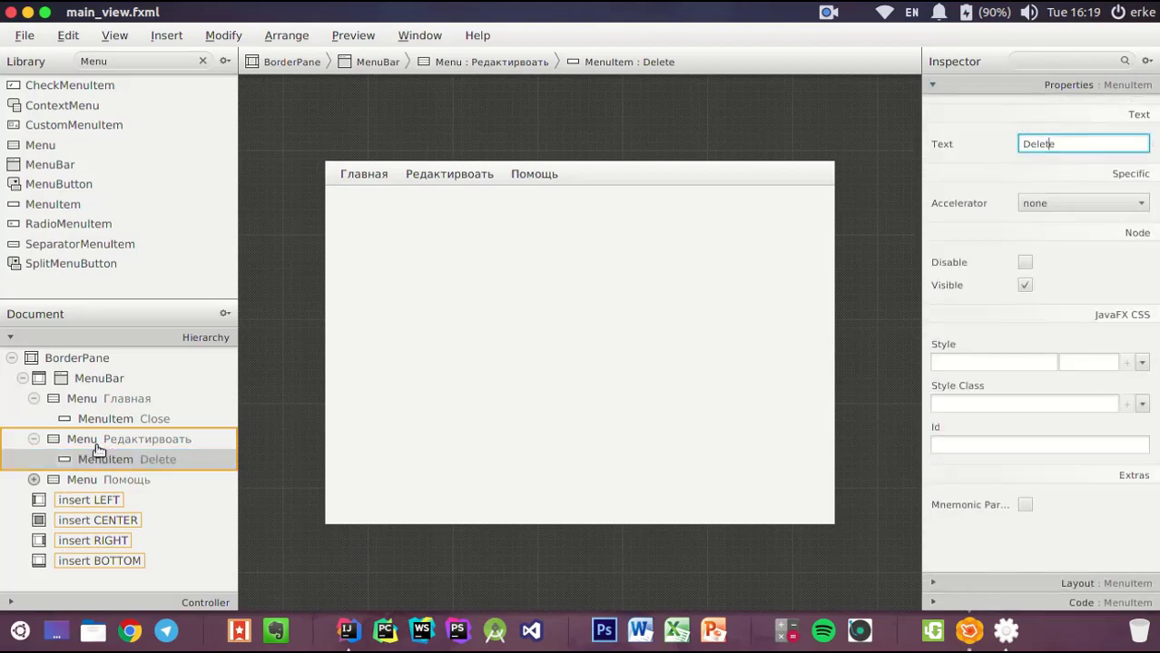
{"action": "key", "text": "Escape"}
{"action": "left_click", "coordinate": [1080, 141]}
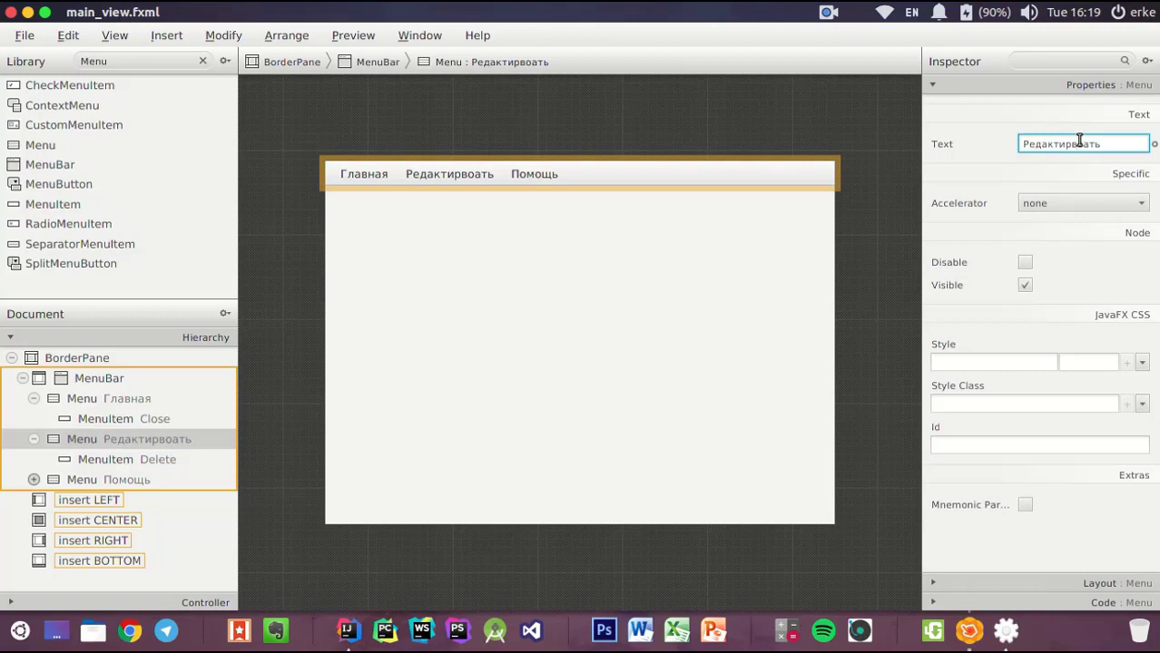
{"action": "double_click", "coordinate": [1080, 142]}
{"action": "key", "text": "super+space"}
{"action": "type", "text": "Ви"}
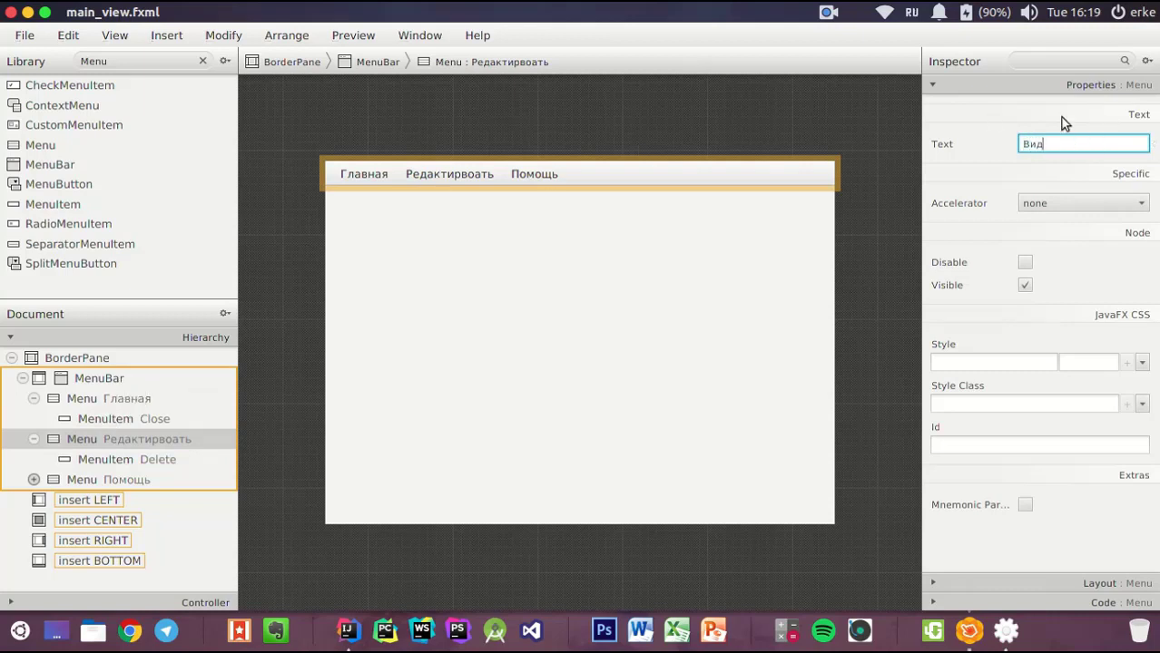
{"action": "key", "text": "Return"}
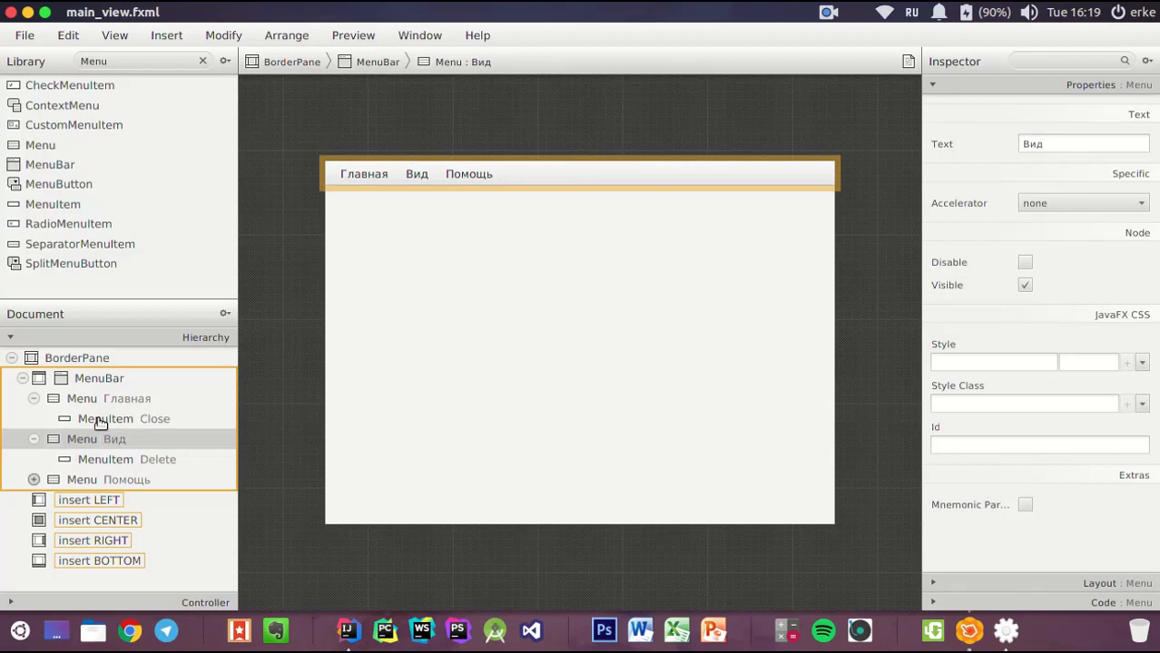
Change the text of the Delete item in the Вид menu to Провайдеры
{"action": "left_click", "coordinate": [115, 460]}
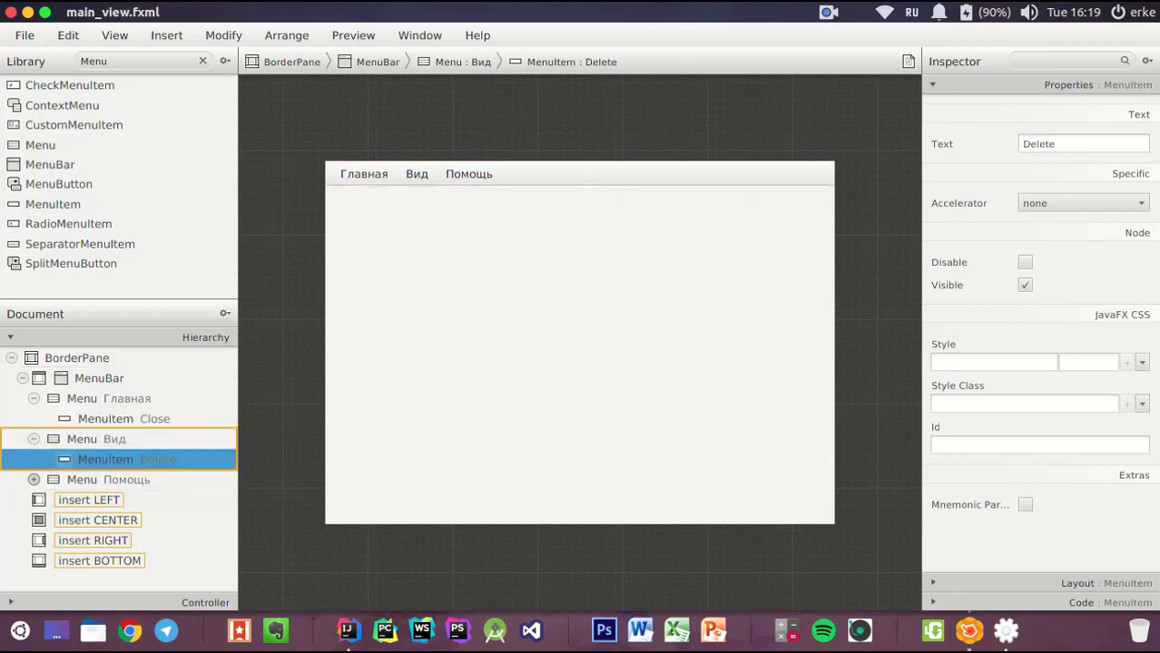
{"action": "left_click", "coordinate": [1041, 146]}
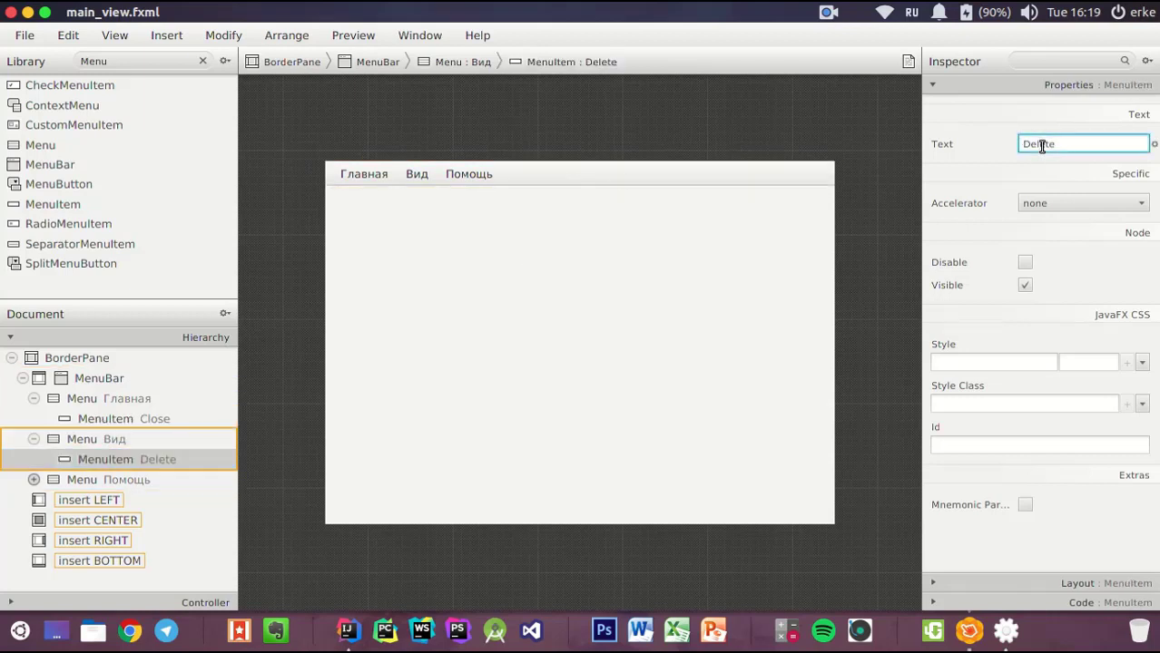
{"action": "key", "text": "BackSpace"}
{"action": "key", "text": "BackSpace"}
{"action": "key", "text": "BackSpace"}
{"action": "type", "text": "Провайдеры"}
{"action": "key", "text": "Return"}
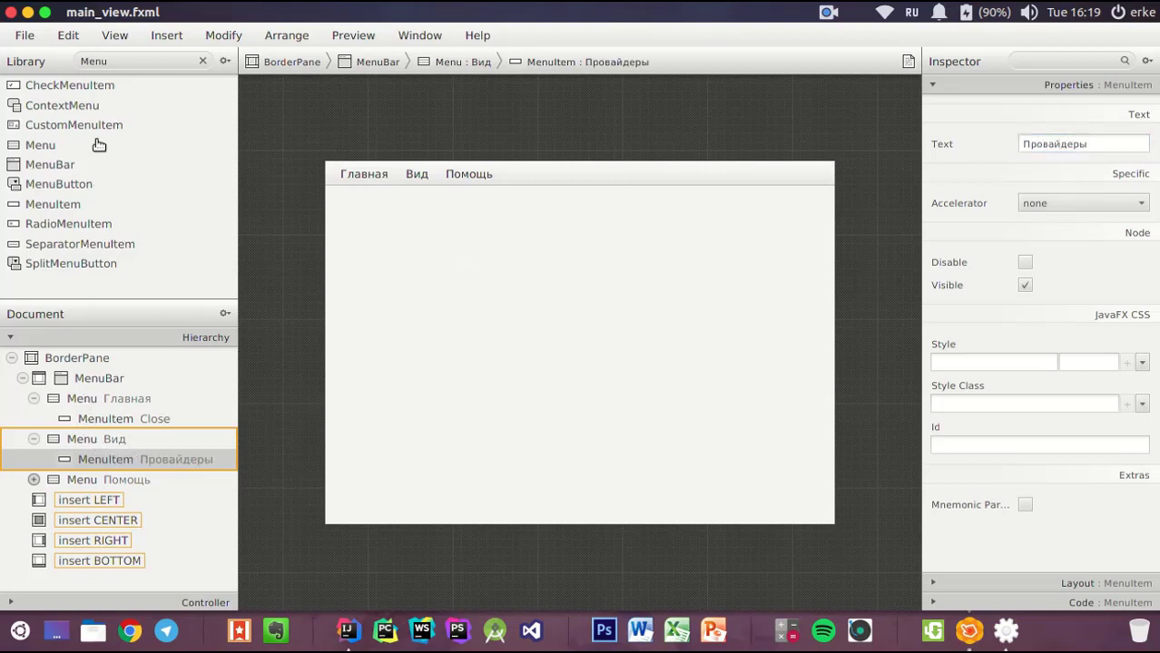
Filter the component library by "Menuite" and add a second MenuItem to the Вид menu below Провайдеры
{"action": "left_click", "coordinate": [47, 207]}
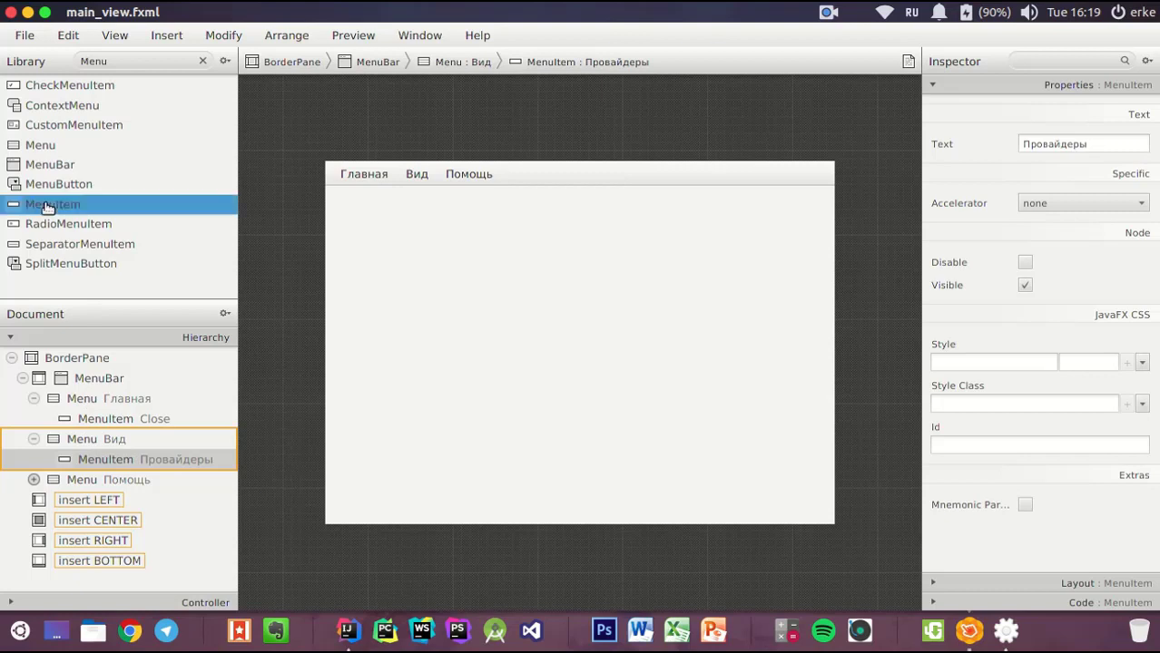
{"action": "left_click", "coordinate": [127, 62]}
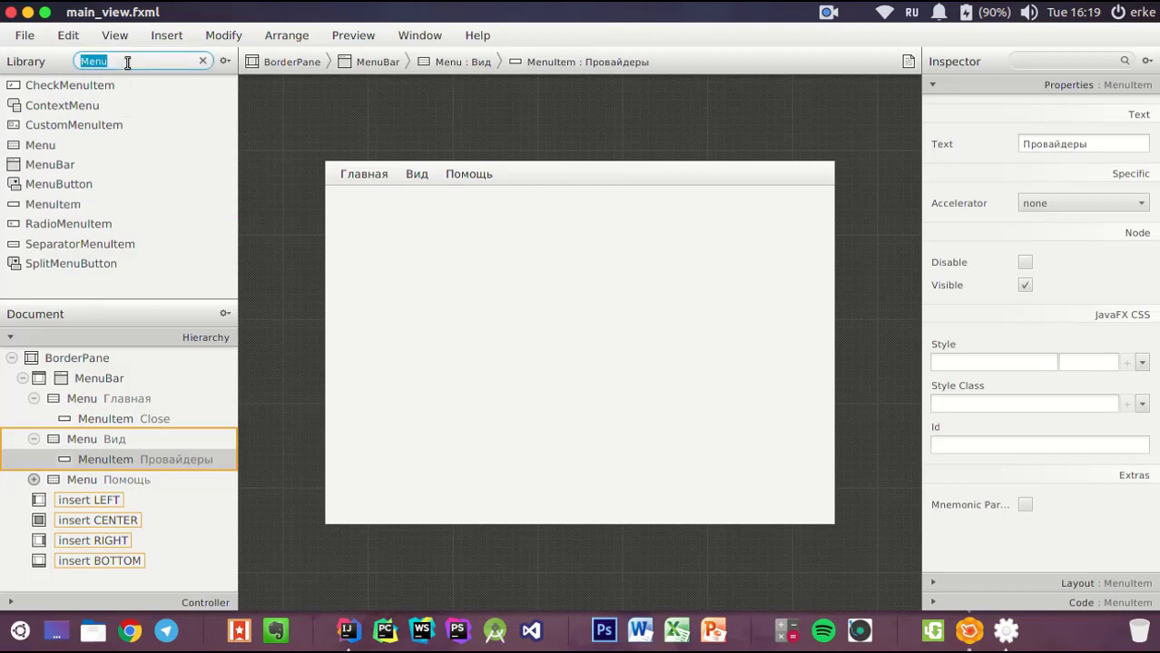
{"action": "key", "text": "super+space"}
{"action": "type", "text": "MenuIt"}
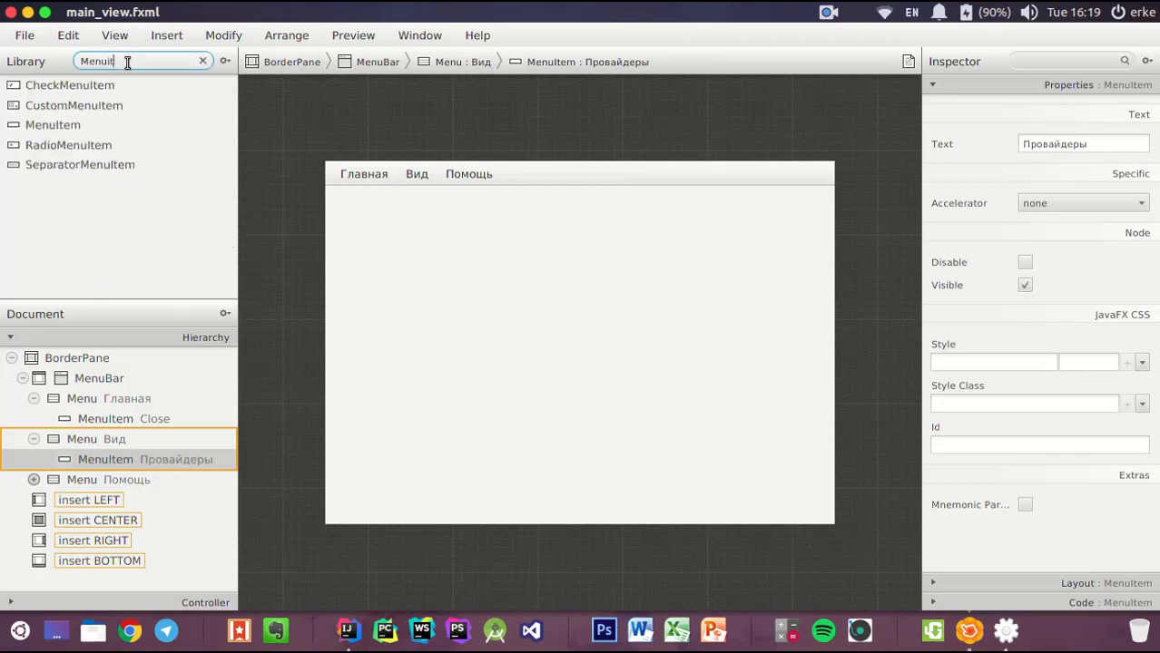
{"action": "double_click", "coordinate": [54, 125]}
{"action": "left_click", "coordinate": [95, 445]}
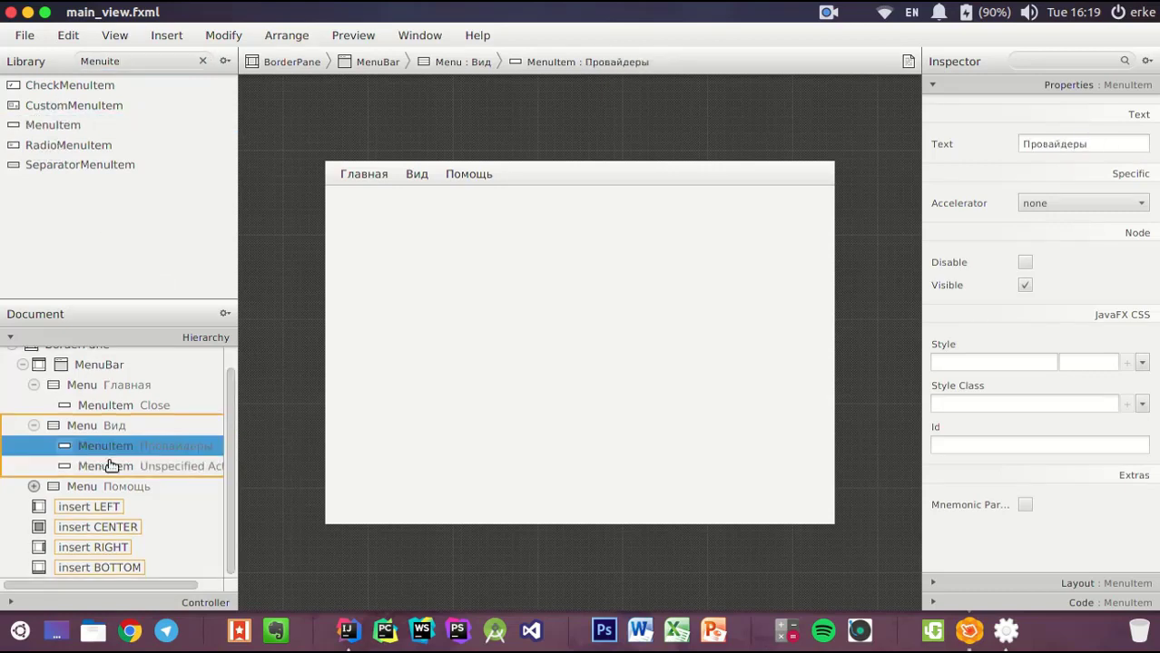
Change the text of the second item in the Вид menu to Абоненты
{"action": "left_click", "coordinate": [113, 466]}
{"action": "left_click", "coordinate": [1095, 143]}
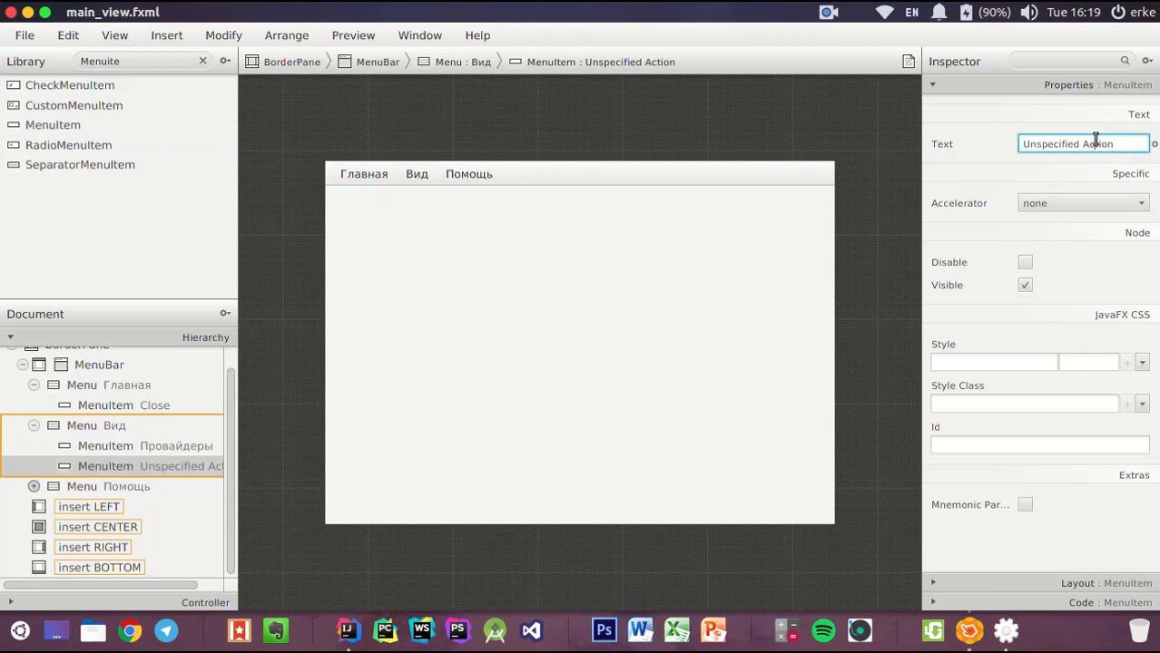
{"action": "key", "text": "super+a"}
{"action": "type", "text": "A"}
{"action": "type", "text": "бонен"}
{"action": "left_click", "coordinate": [983, 114]}
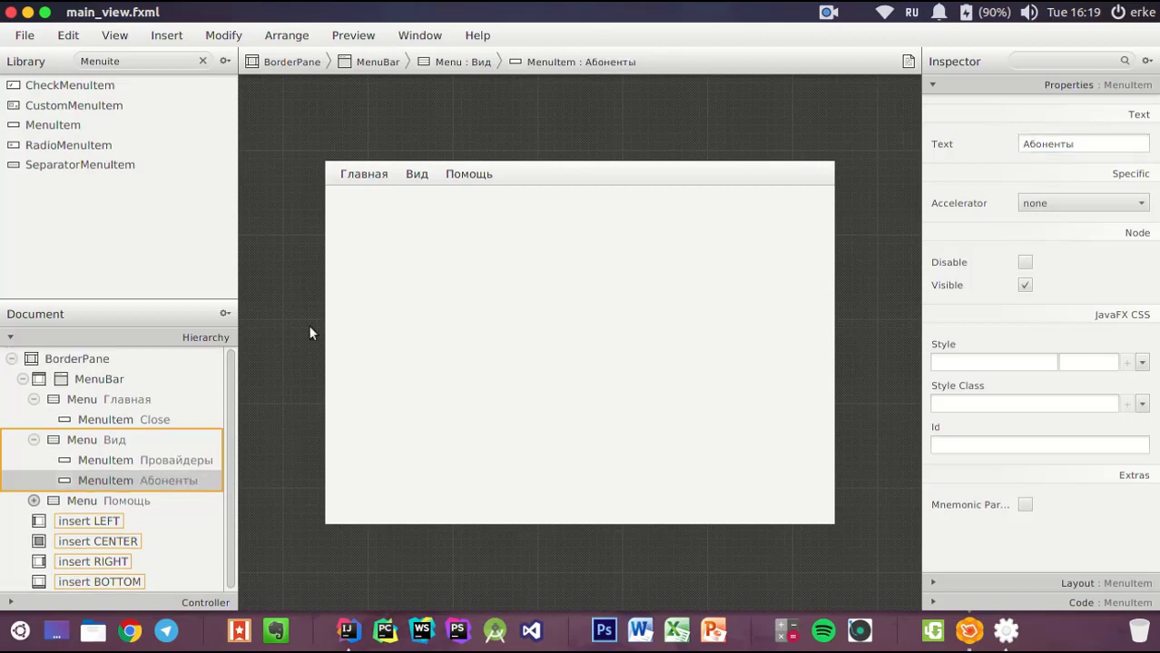
Change the text of the Close item in the Главная menu to Закрыть
{"action": "left_click", "coordinate": [107, 403]}
{"action": "left_click", "coordinate": [104, 419]}
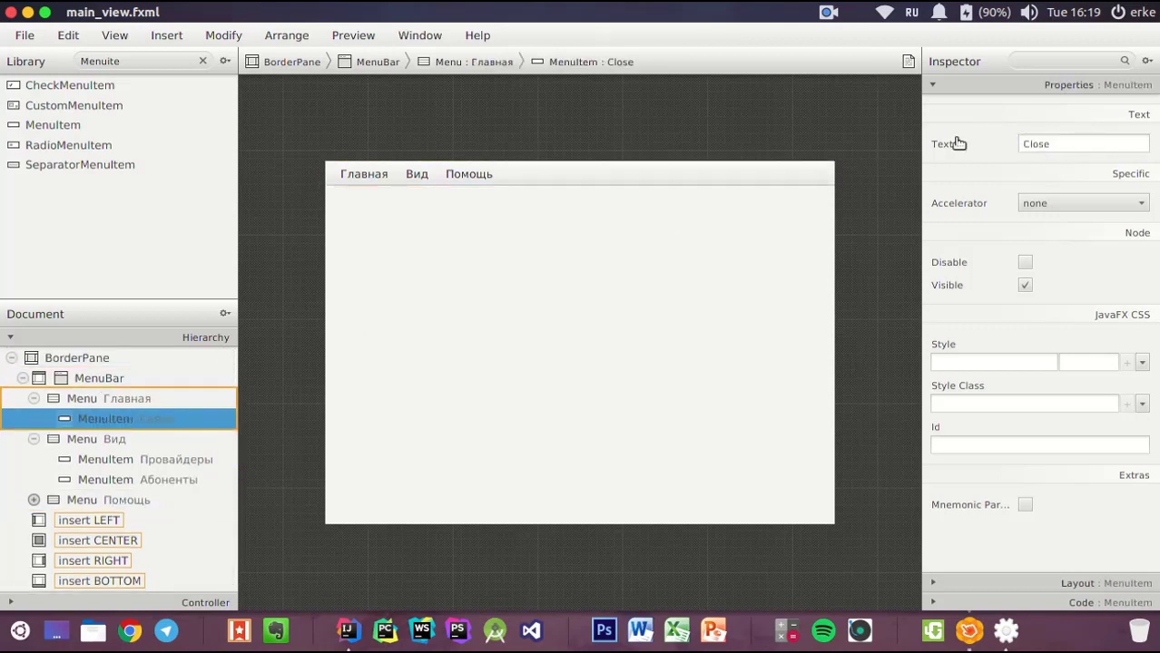
{"action": "left_click", "coordinate": [1058, 144]}
{"action": "type", "text": "За"}
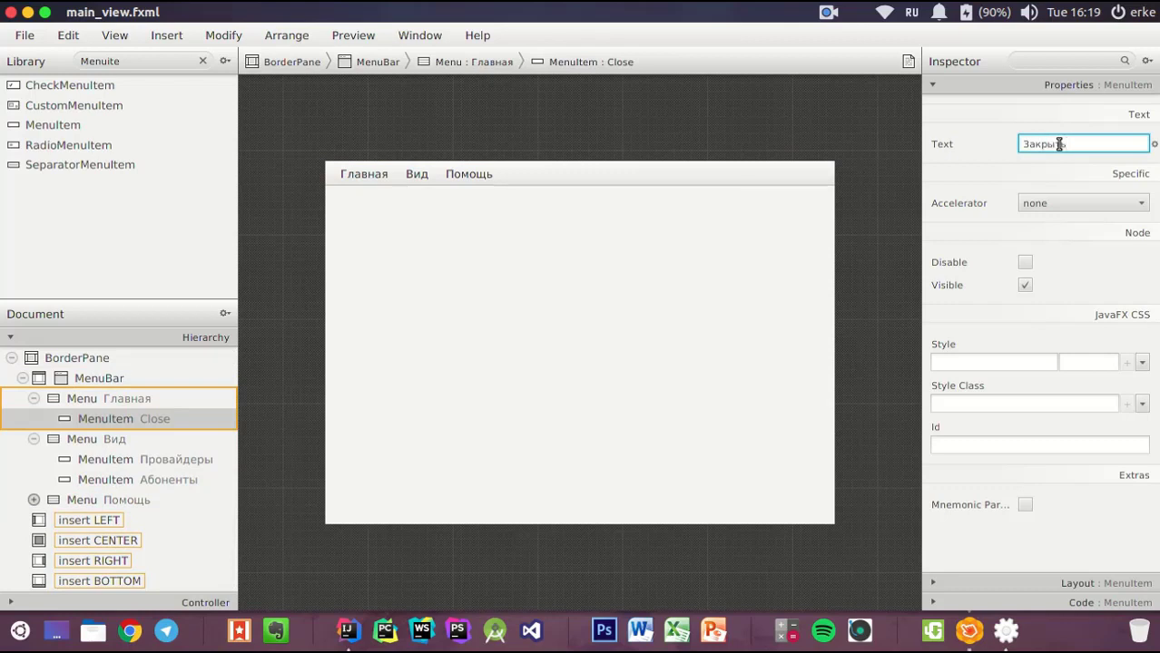
{"action": "type", "text": "крыть"}
{"action": "key", "text": "Return"}
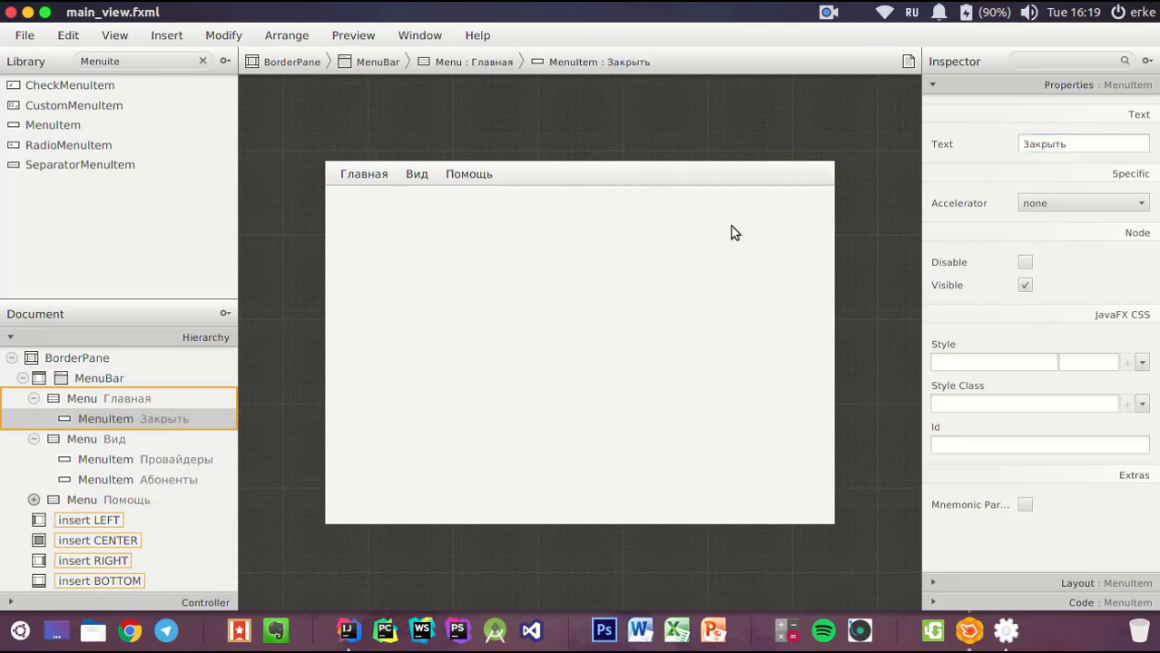
Expand the Помощь menu and change the text of its About item to О программе
{"action": "left_click", "coordinate": [33, 500]}
{"action": "left_click", "coordinate": [98, 520]}
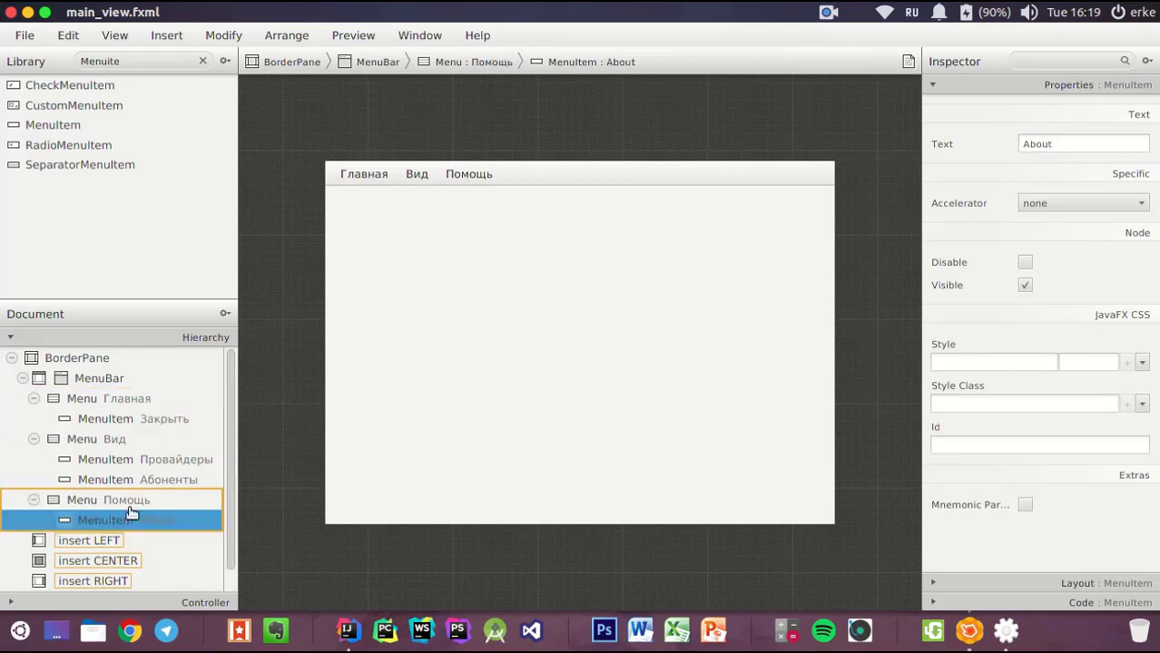
{"action": "left_click", "coordinate": [1066, 144]}
{"action": "type", "text": "О программе"}
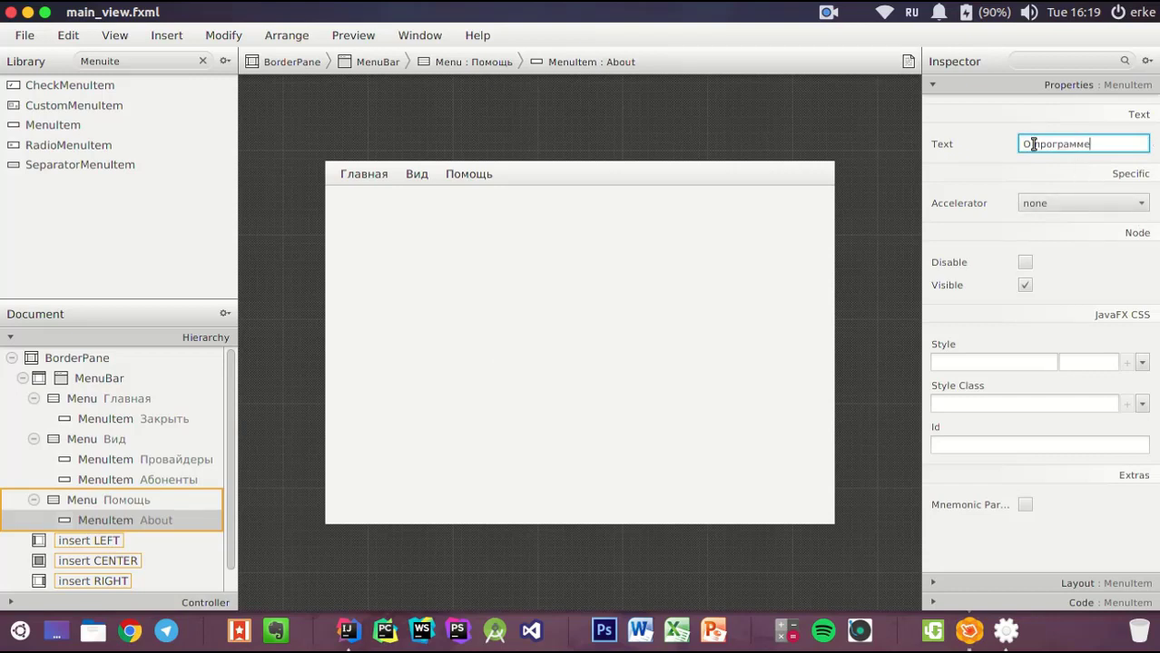
{"action": "left_click", "coordinate": [1006, 120]}
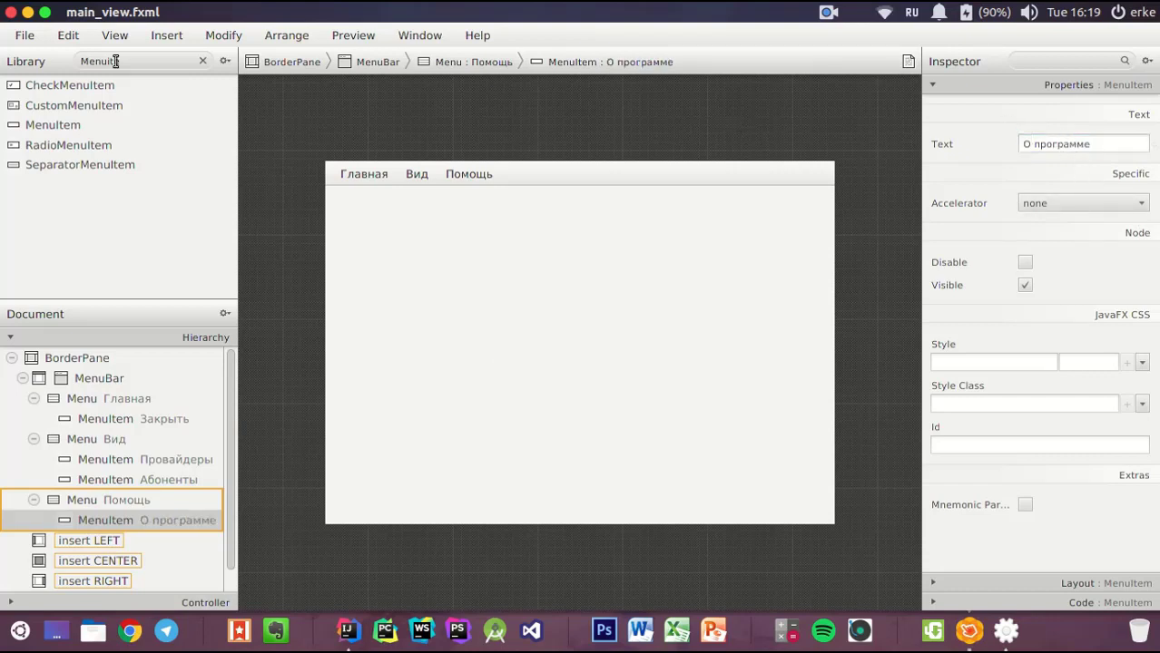
Save the changes to main_view.fxml
{"action": "left_click", "coordinate": [24, 35]}
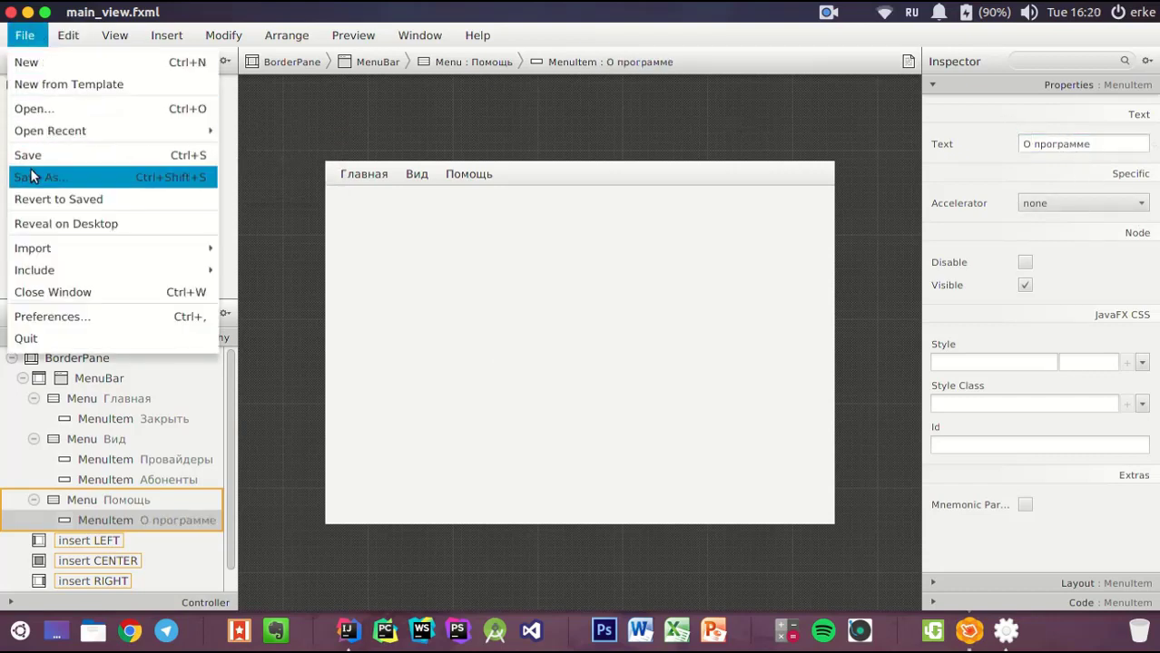
{"action": "left_click", "coordinate": [32, 175]}
{"action": "left_click", "coordinate": [13, 46]}
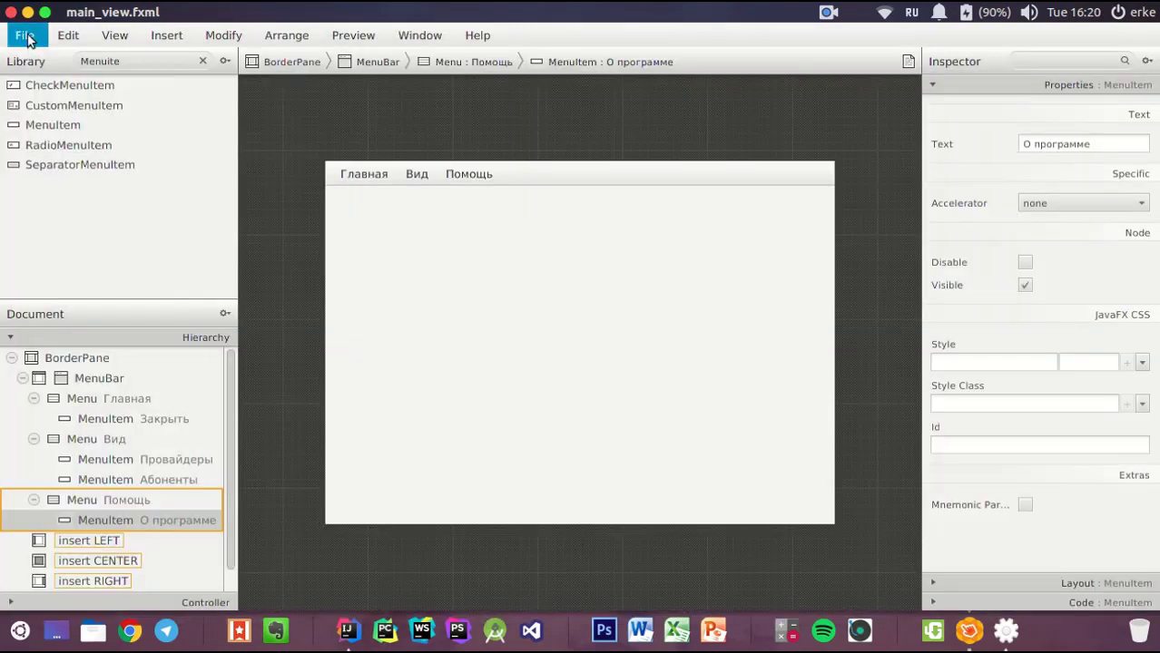
{"action": "left_click", "coordinate": [25, 34]}
{"action": "left_click", "coordinate": [45, 155]}
Close the old Мобильная сеть window and run Main again from IntelliJ IDEA
{"action": "key", "text": "alt+Tab"}
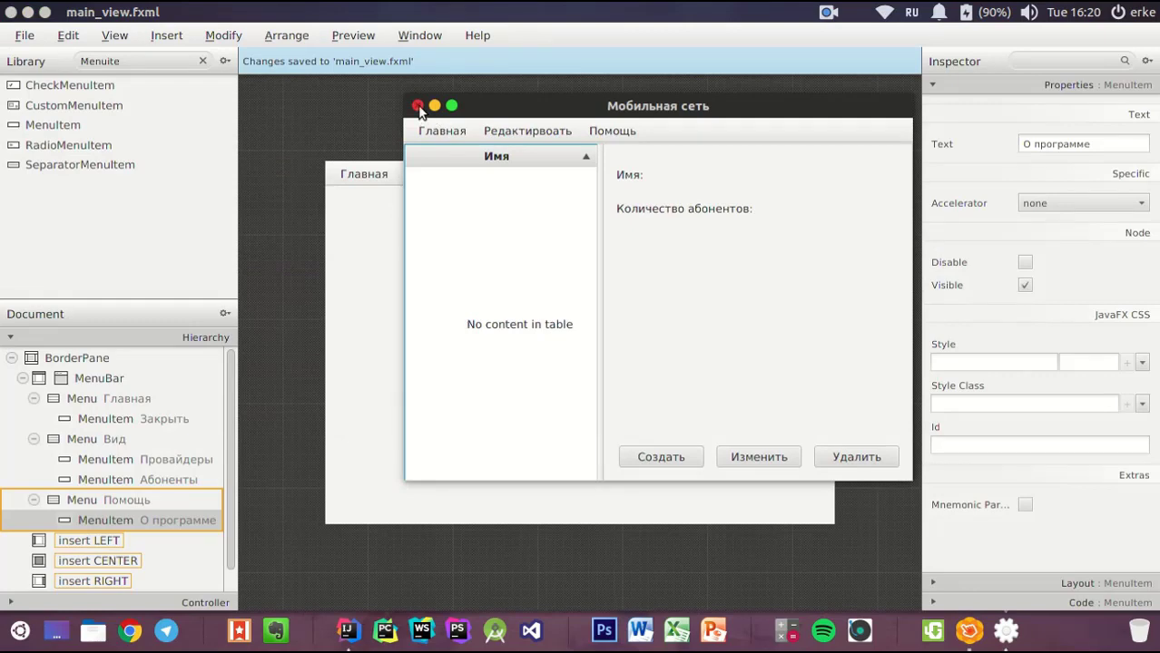
{"action": "left_click", "coordinate": [422, 105]}
{"action": "key", "text": "alt+Tab"}
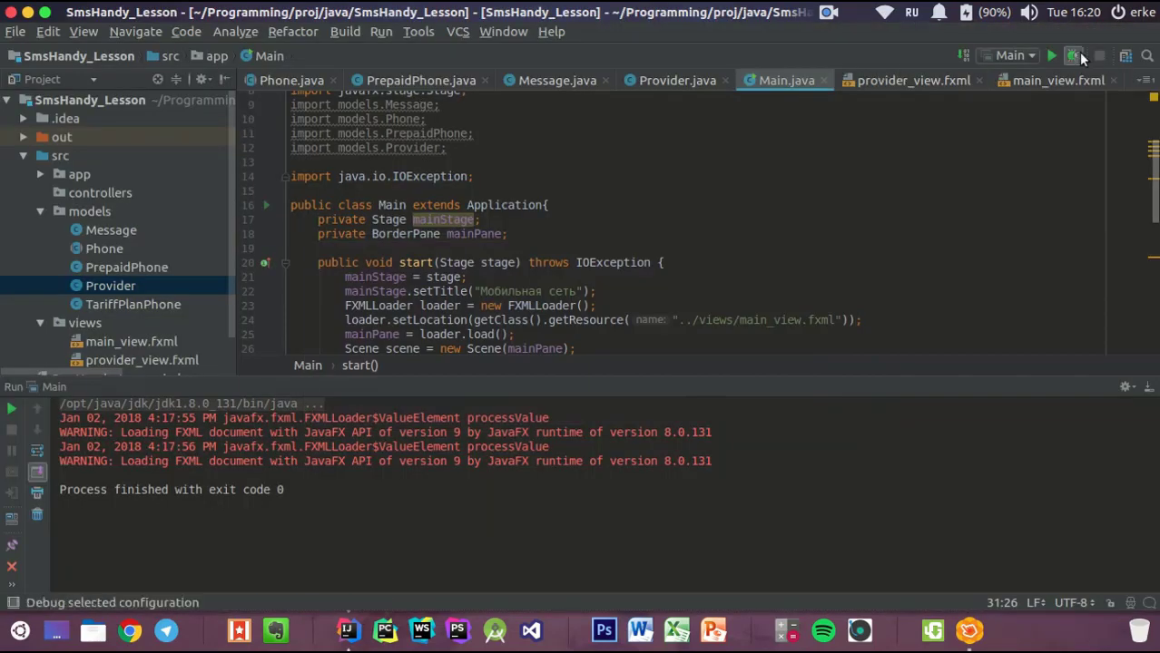
{"action": "left_click", "coordinate": [1053, 55]}
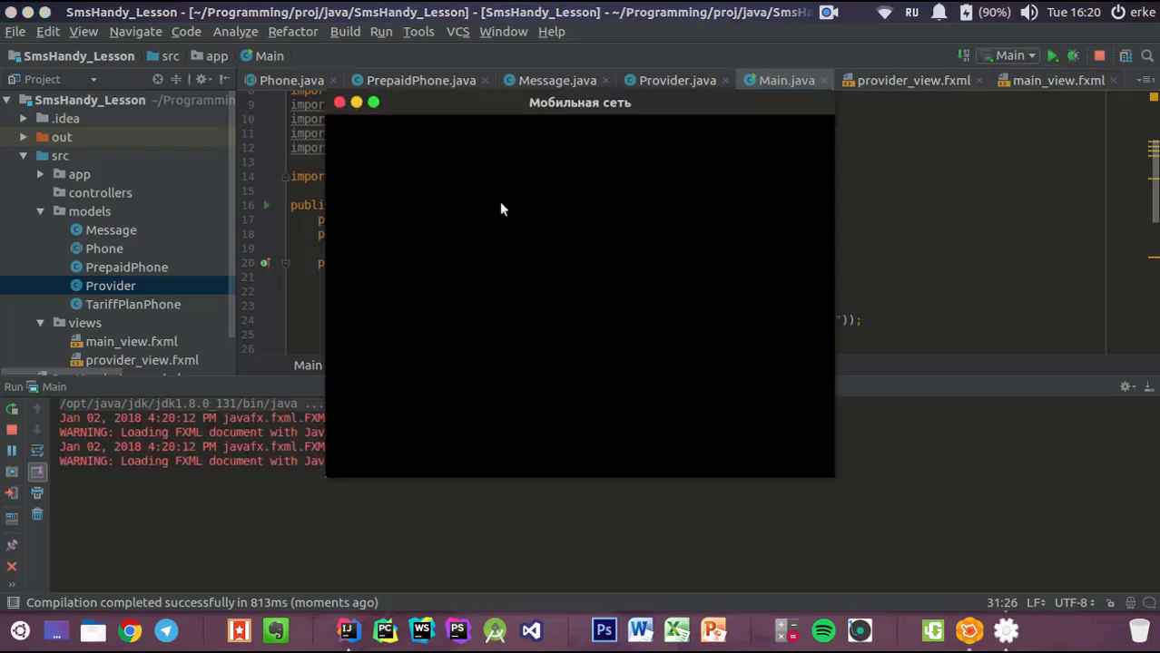
Try the items of the Помощь, Вид and Главная menus in the running Мобильная сеть window, and close the window
{"action": "left_click", "coordinate": [451, 130]}
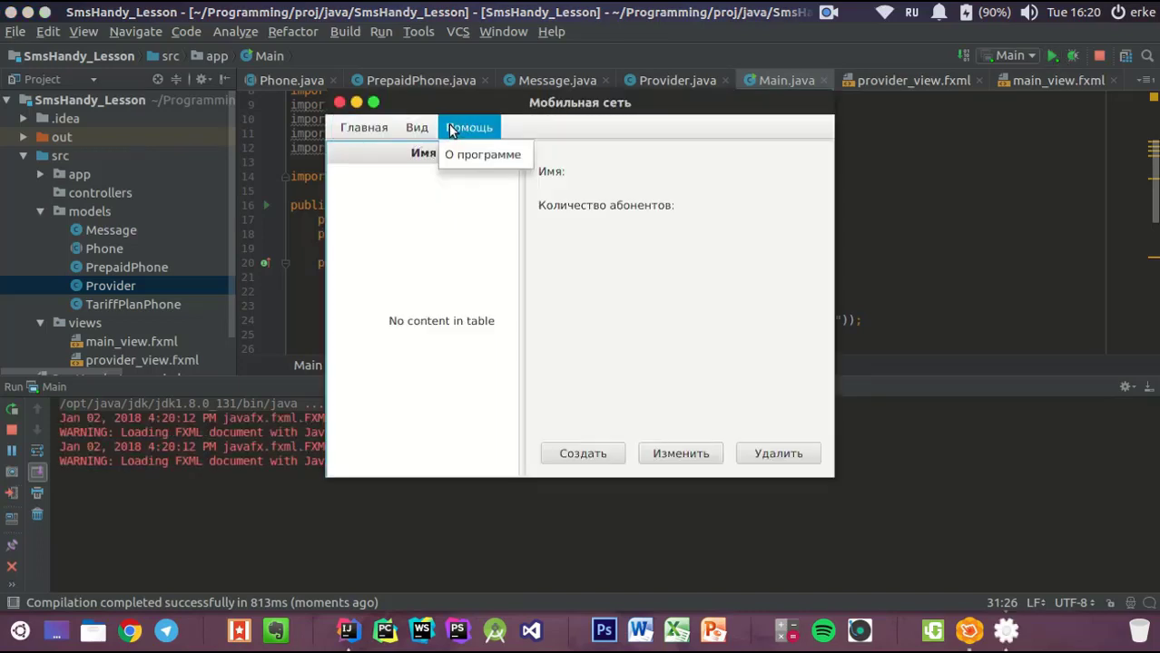
{"action": "left_click", "coordinate": [478, 153]}
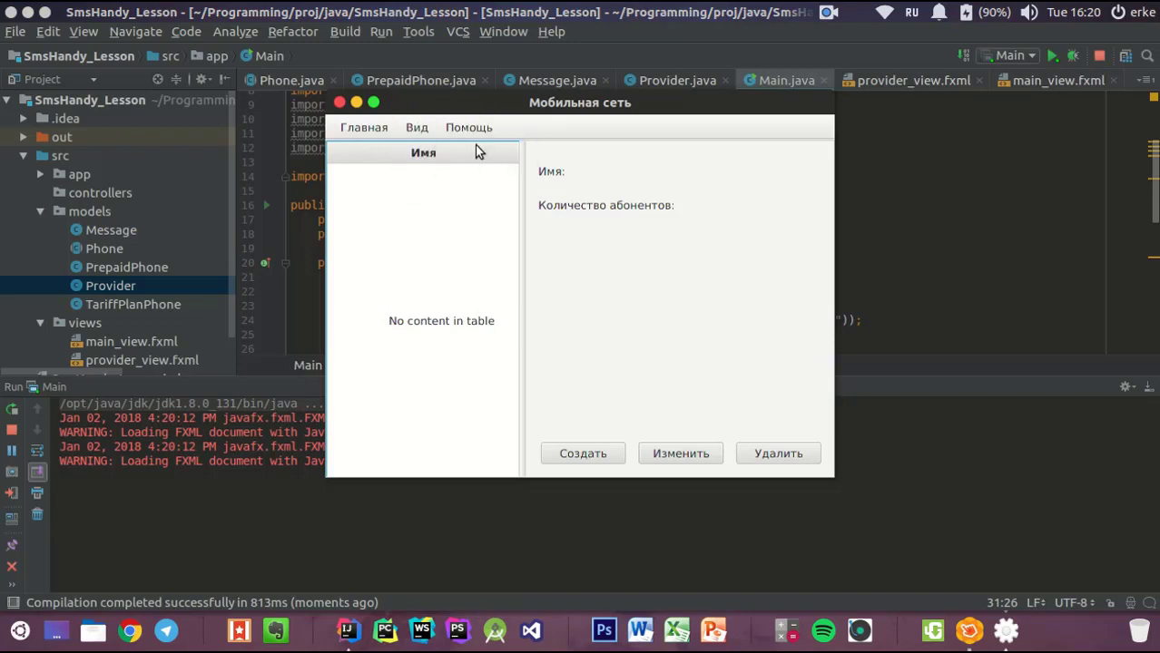
{"action": "left_click", "coordinate": [416, 127]}
{"action": "left_click", "coordinate": [423, 155]}
{"action": "left_click", "coordinate": [417, 127]}
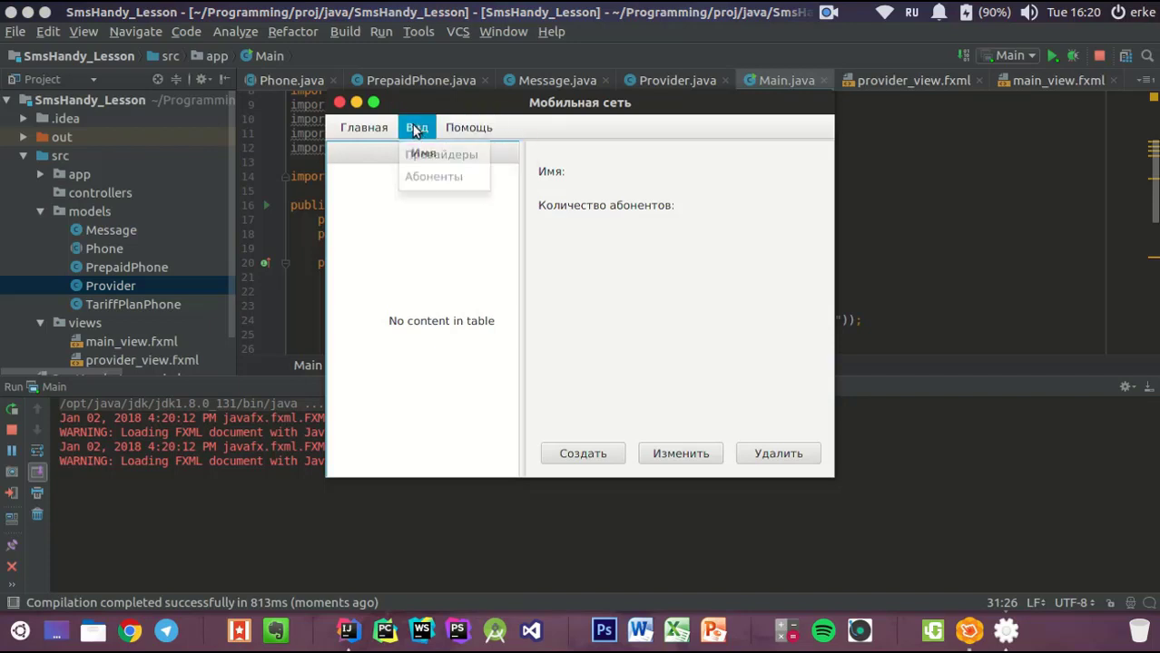
{"action": "left_click", "coordinate": [425, 173]}
{"action": "left_click", "coordinate": [377, 127]}
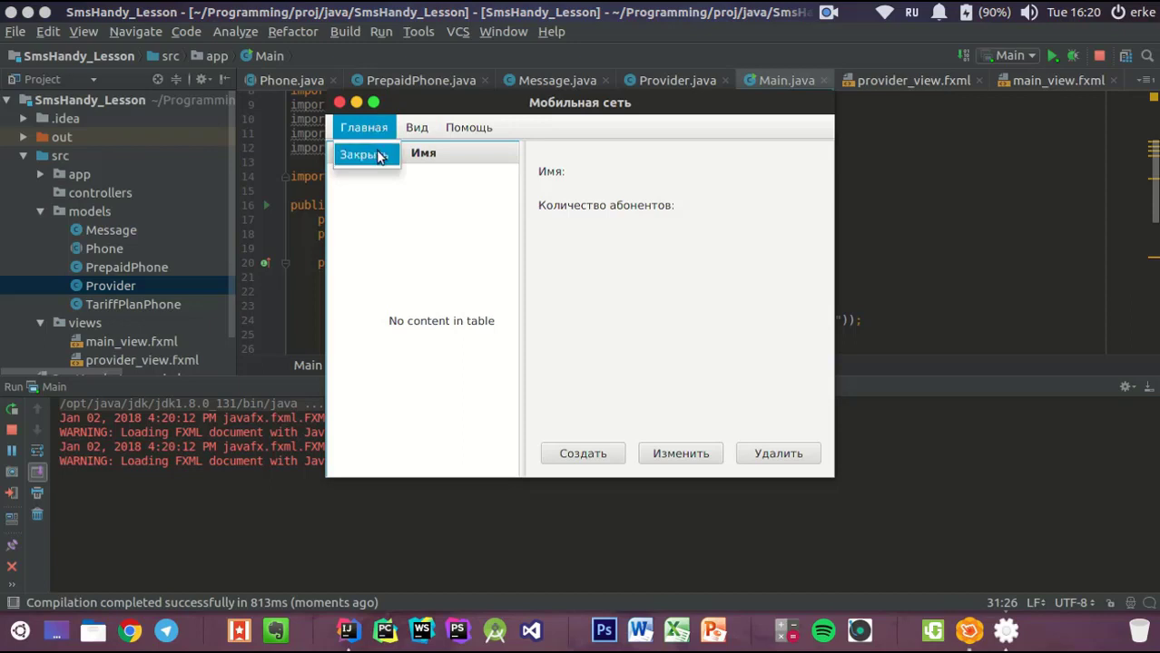
{"action": "left_click", "coordinate": [376, 155]}
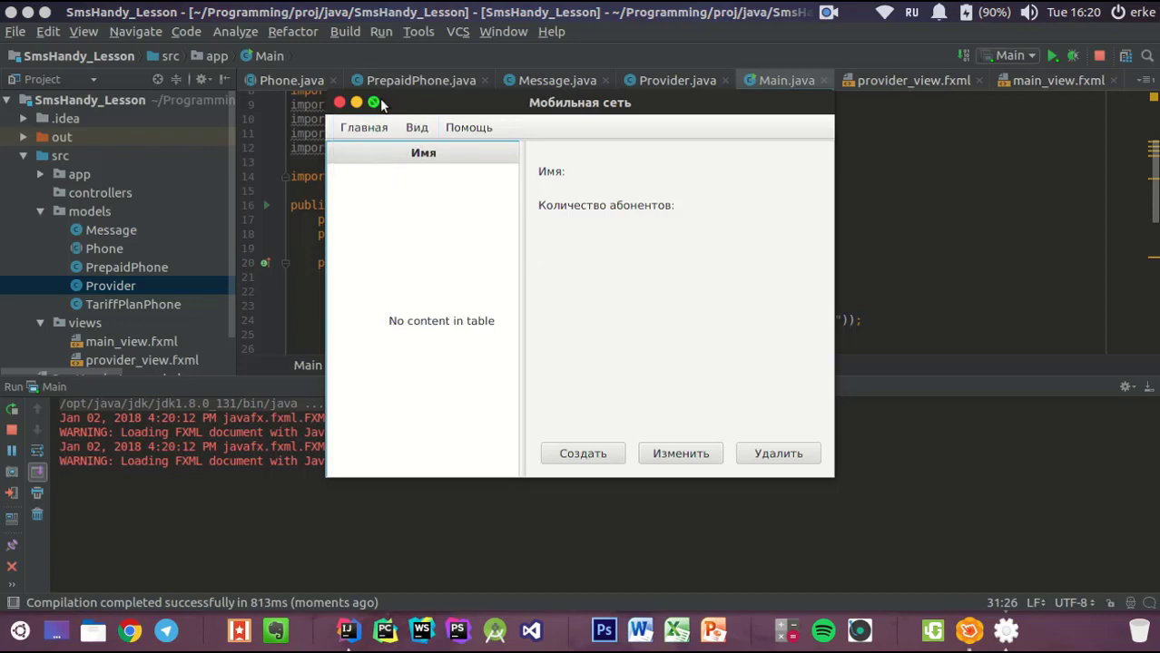
{"action": "left_click", "coordinate": [340, 102]}
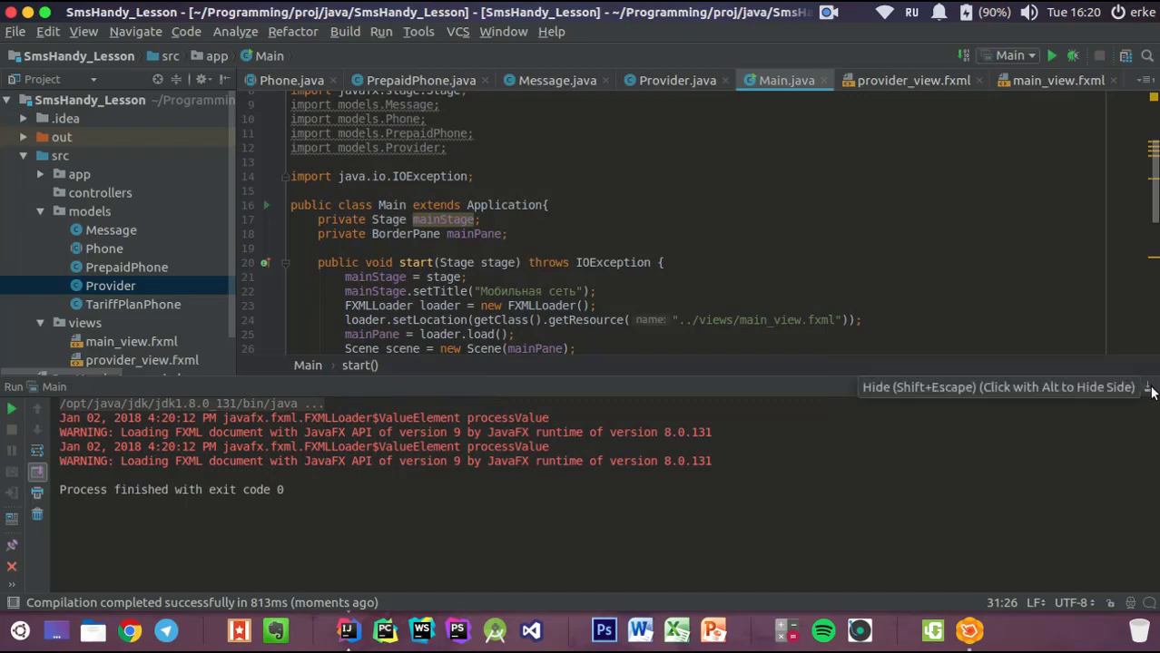
Hide the run output and look over Main.java and the files in the views package
{"action": "left_click", "coordinate": [1148, 387]}
{"action": "scroll", "coordinate": [688, 362], "scroll_direction": "down", "scroll_amount": 5}
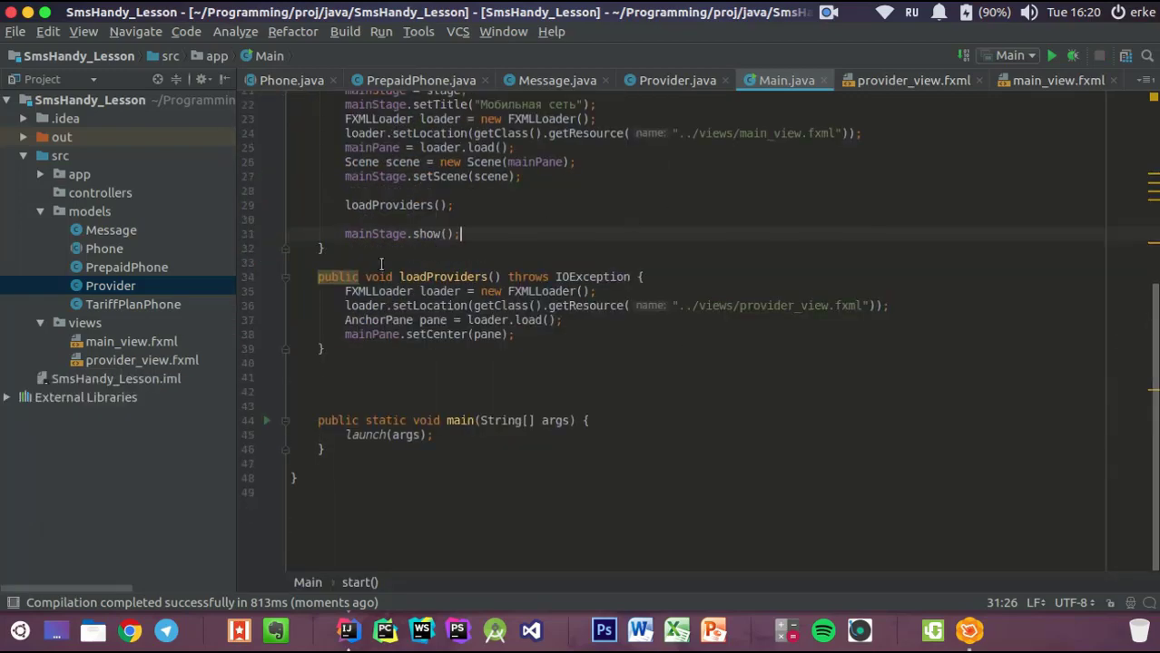
{"action": "scroll", "coordinate": [629, 275], "scroll_direction": "up", "scroll_amount": 5}
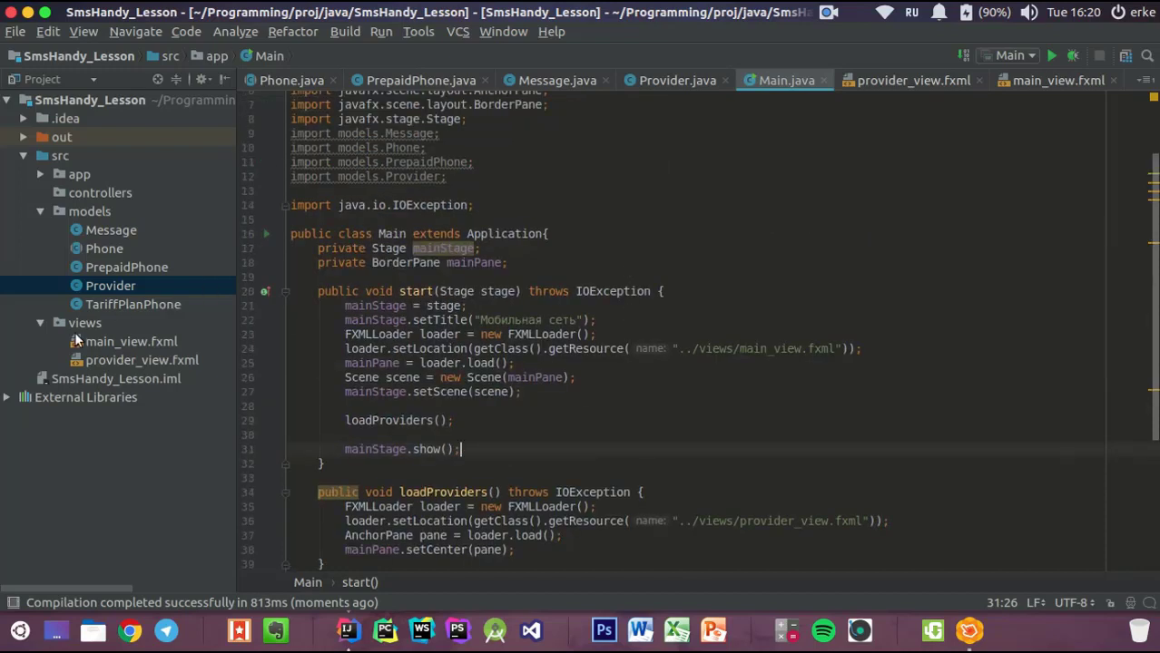
{"action": "left_click", "coordinate": [98, 327]}
{"action": "left_click", "coordinate": [127, 346]}
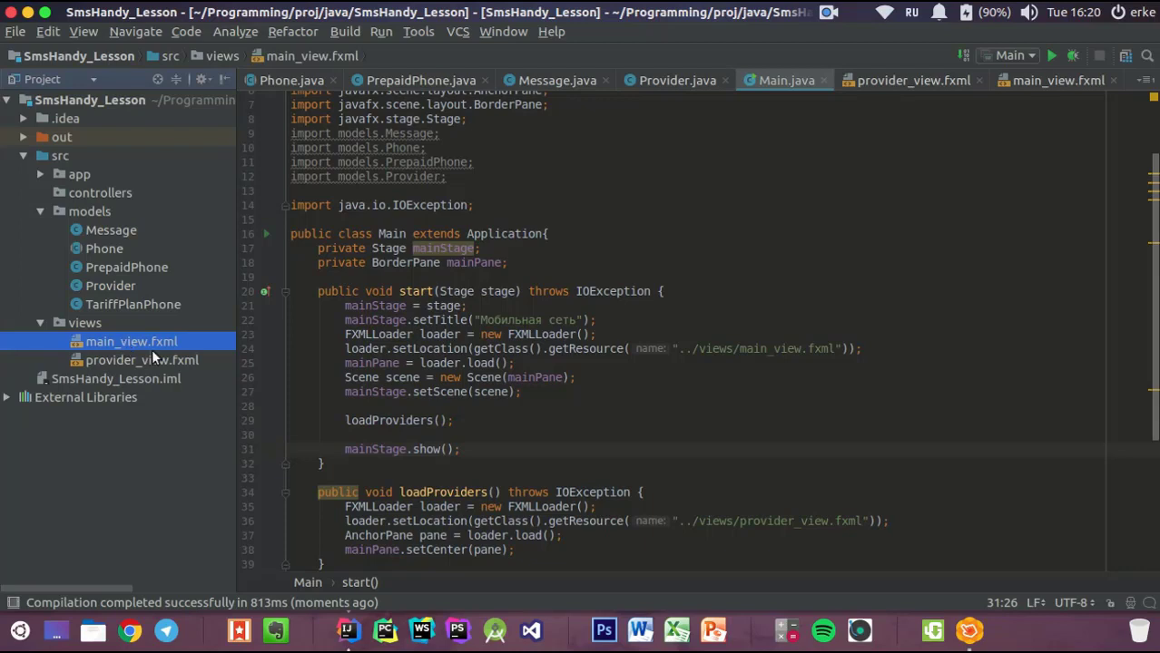
Create a Java class named MainViewController in the controllers package
{"action": "left_click", "coordinate": [98, 192]}
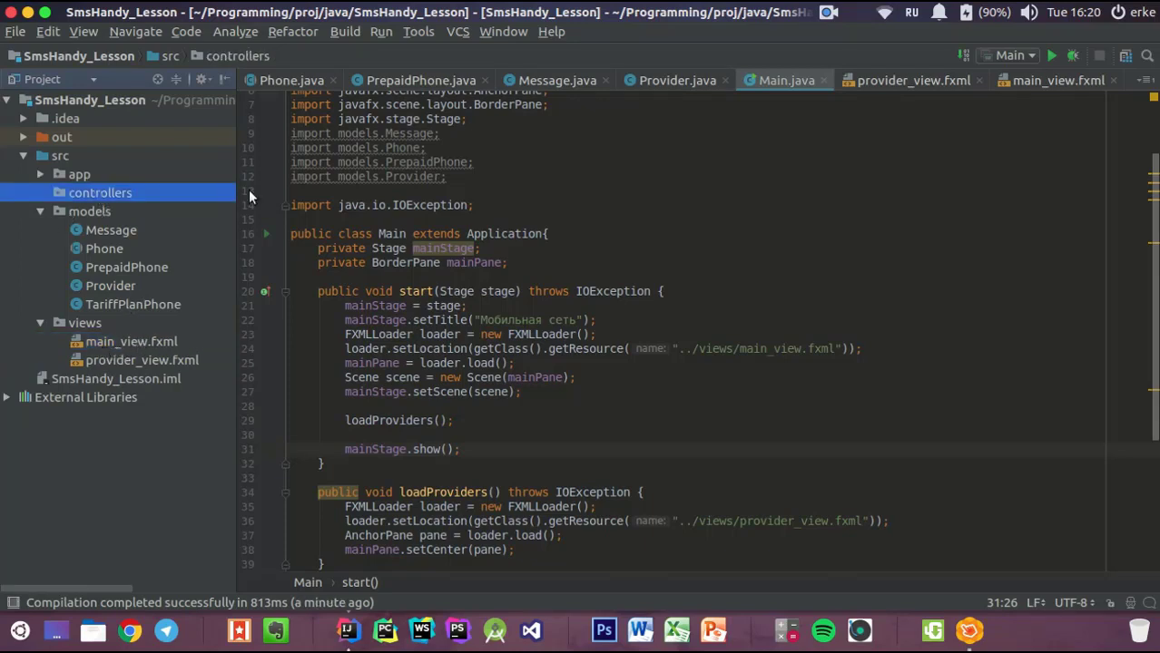
{"action": "key", "text": "alt+Insert"}
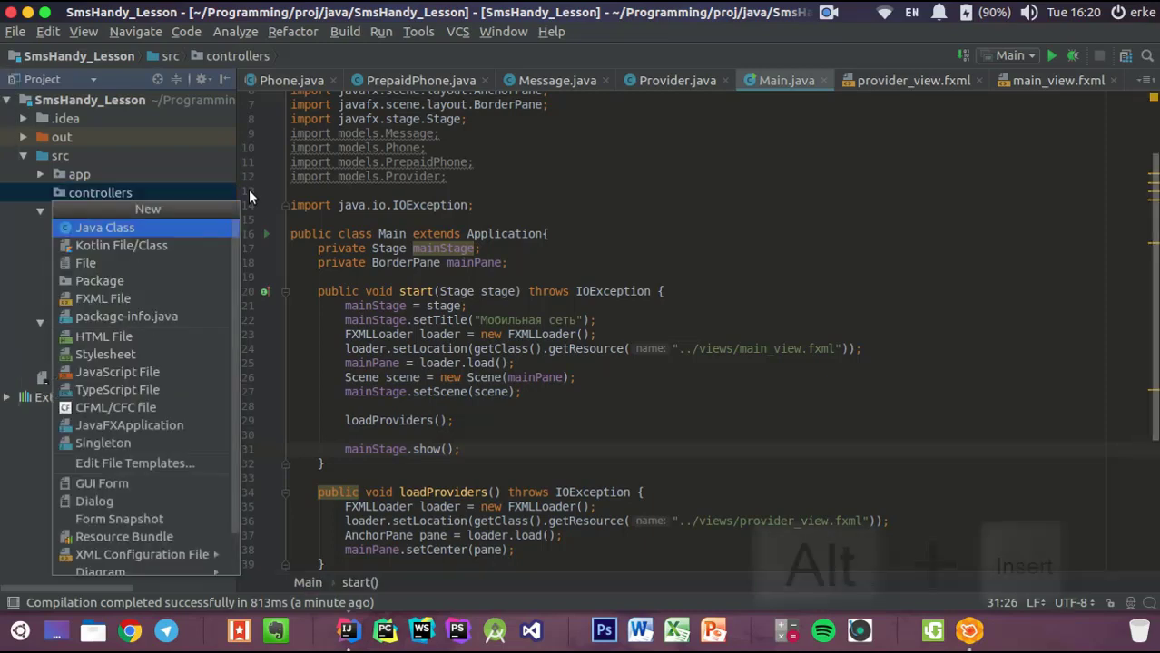
{"action": "key", "text": "Return"}
{"action": "type", "text": "M"}
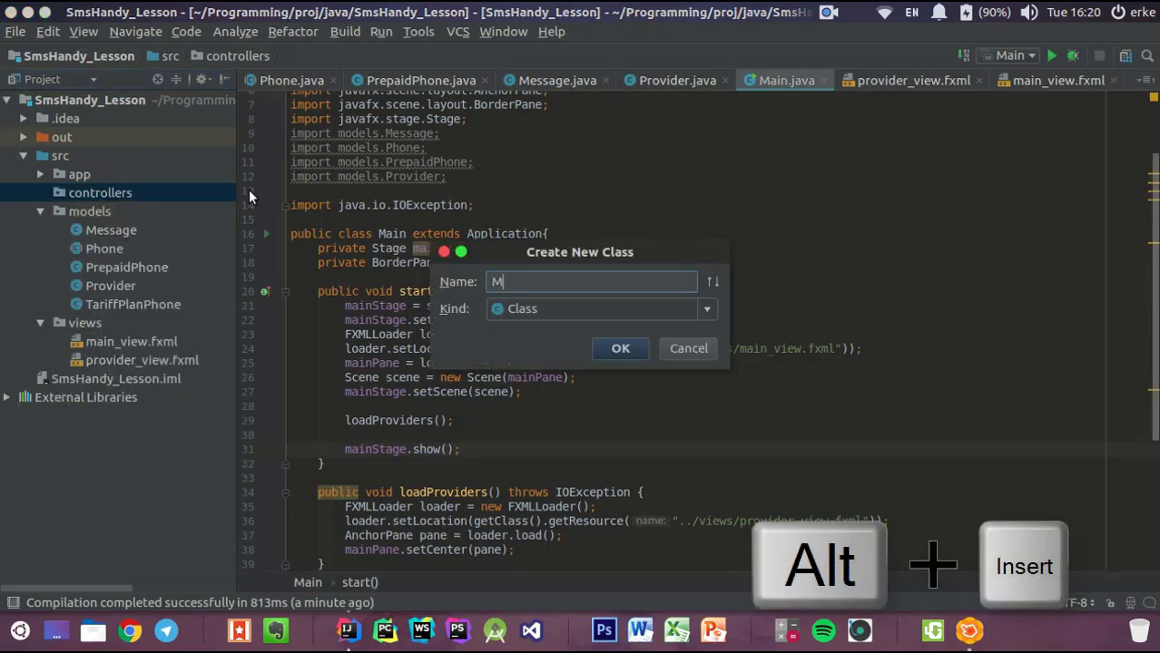
{"action": "type", "text": "ain"}
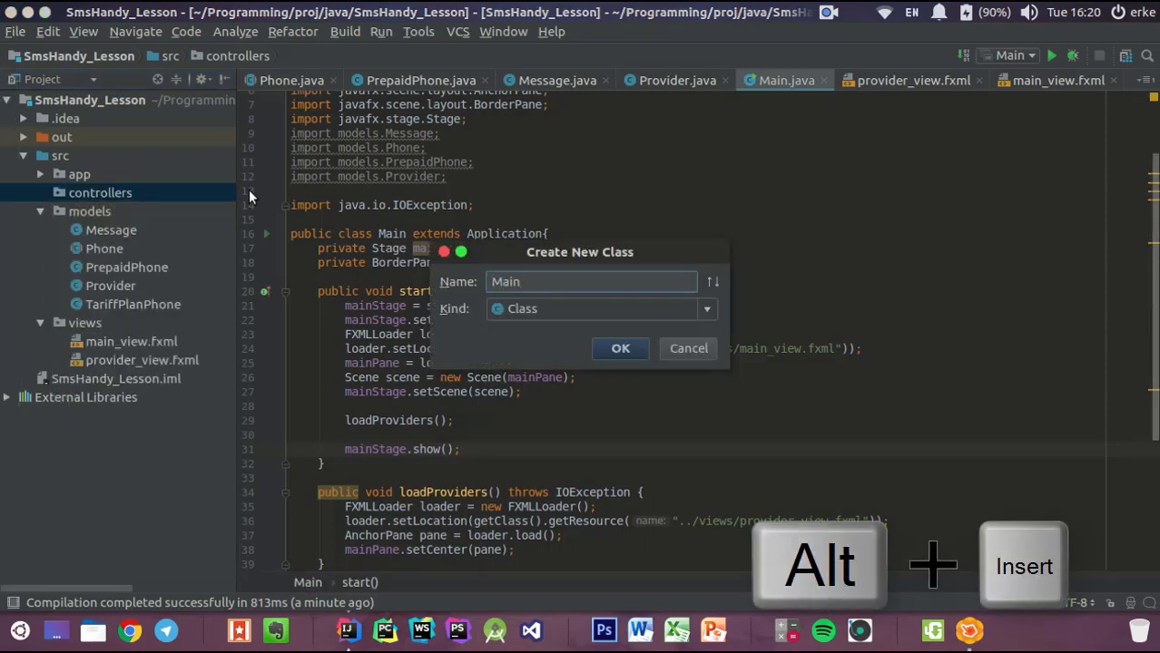
{"action": "type", "text": "ViewCo"}
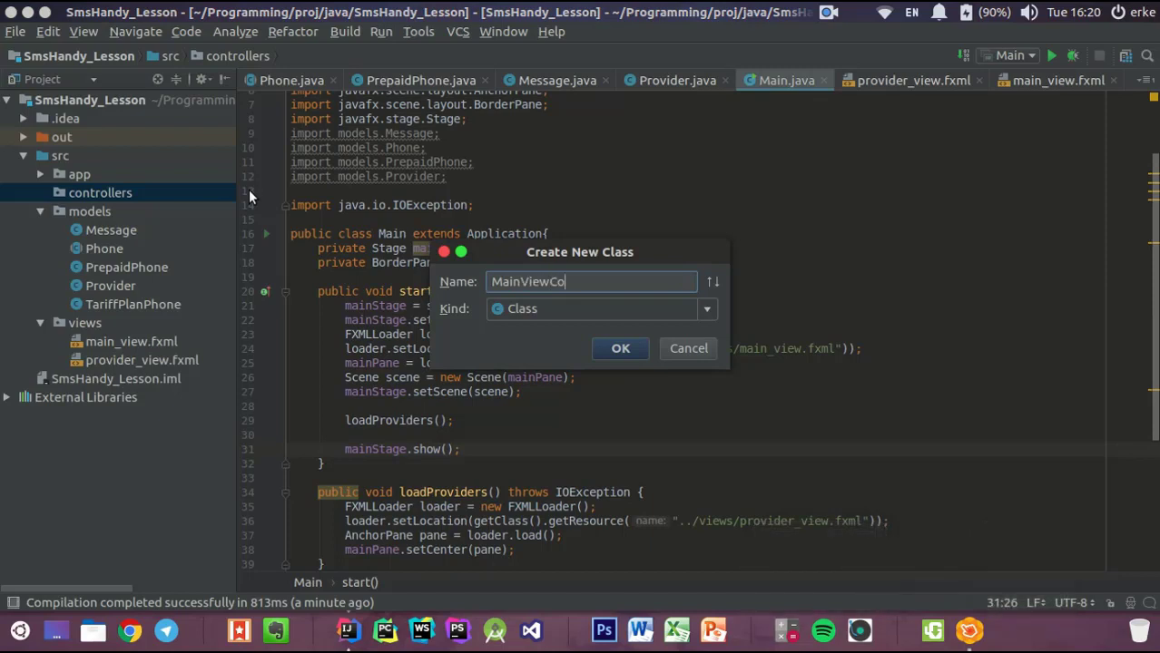
{"action": "type", "text": "ntroller"}
{"action": "key", "text": "Return"}
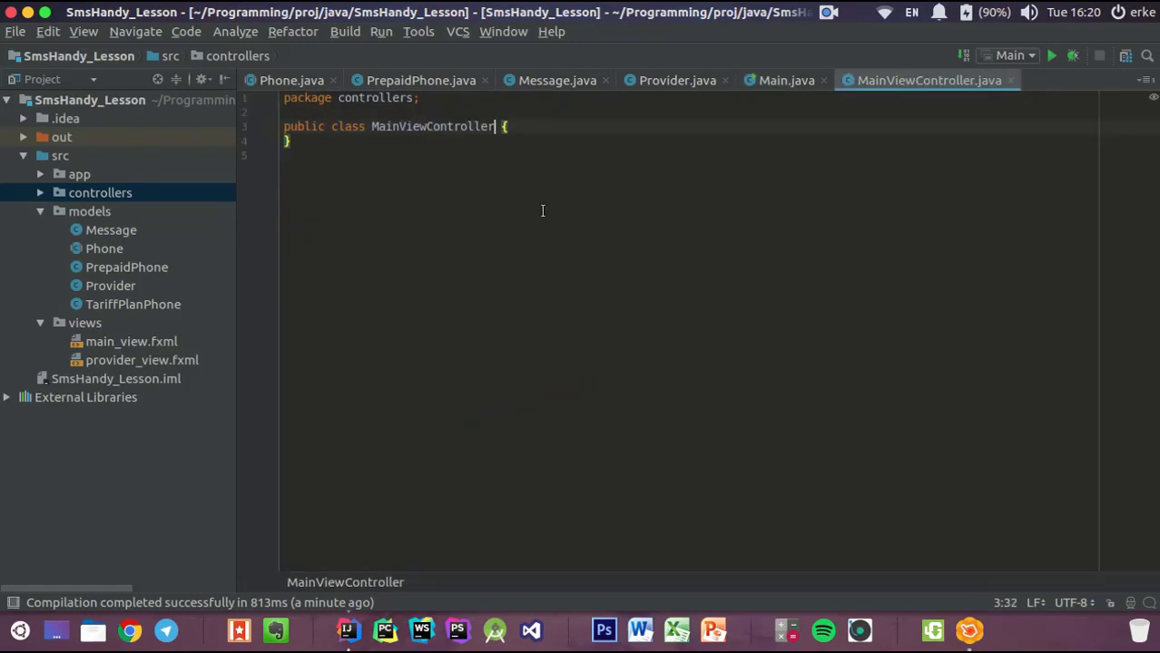
Open main_view.fxml and add an fx:controller attribute with the value controllers.MainViewController to the BorderPane tag
{"action": "double_click", "coordinate": [101, 340]}
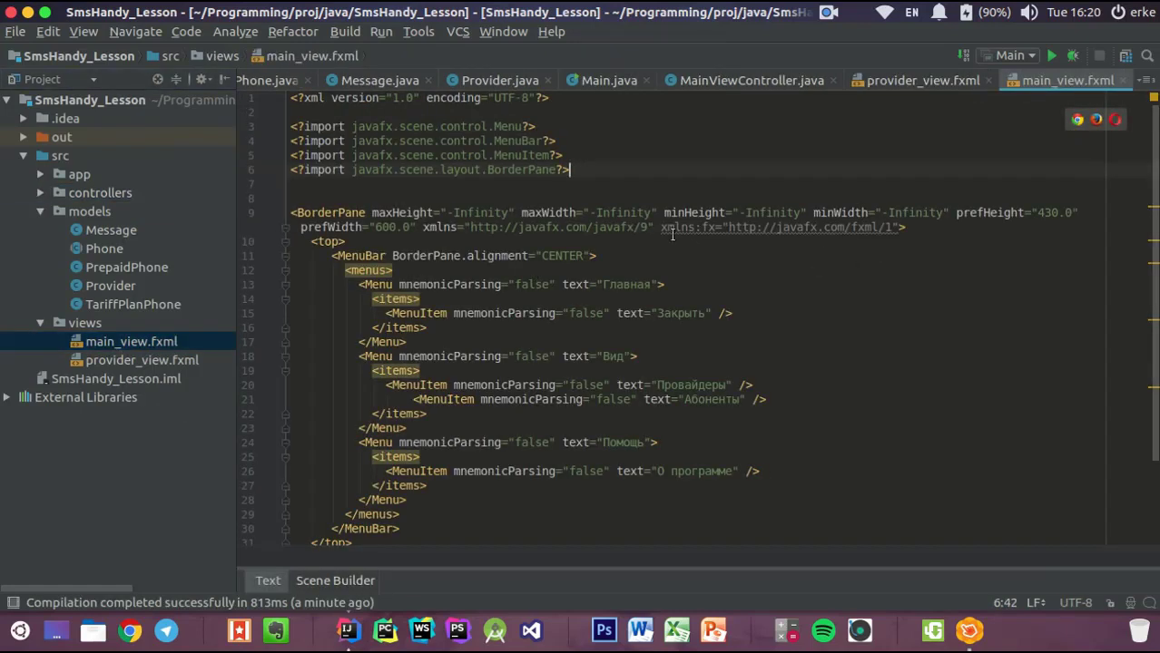
{"action": "left_click", "coordinate": [38, 195]}
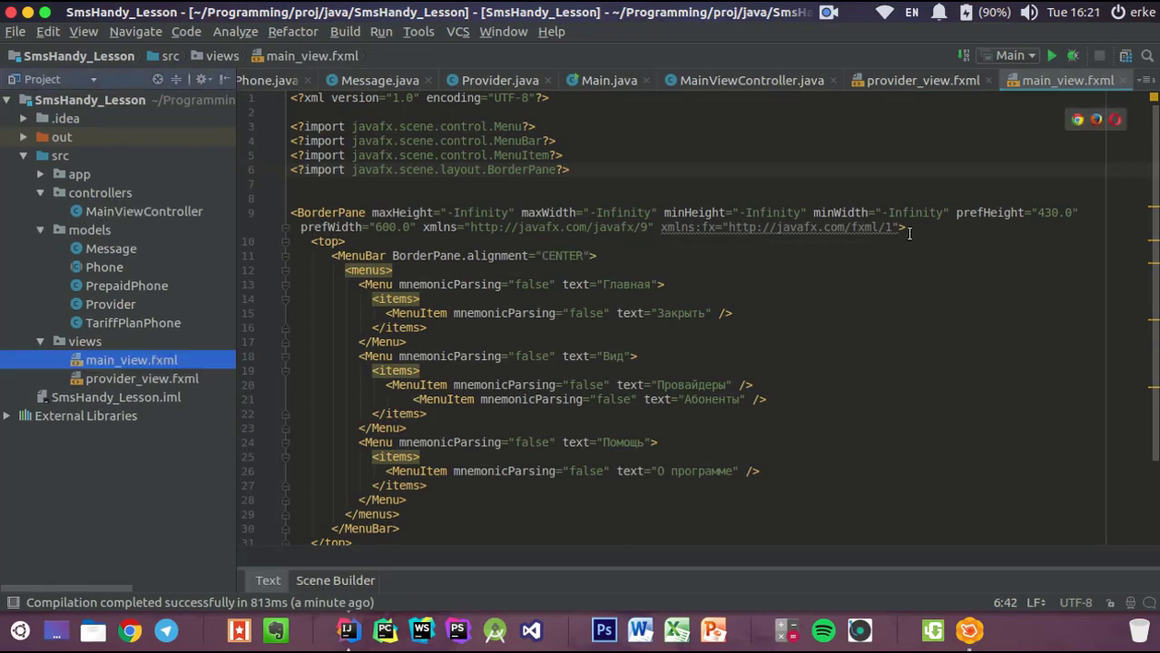
{"action": "left_click", "coordinate": [367, 213]}
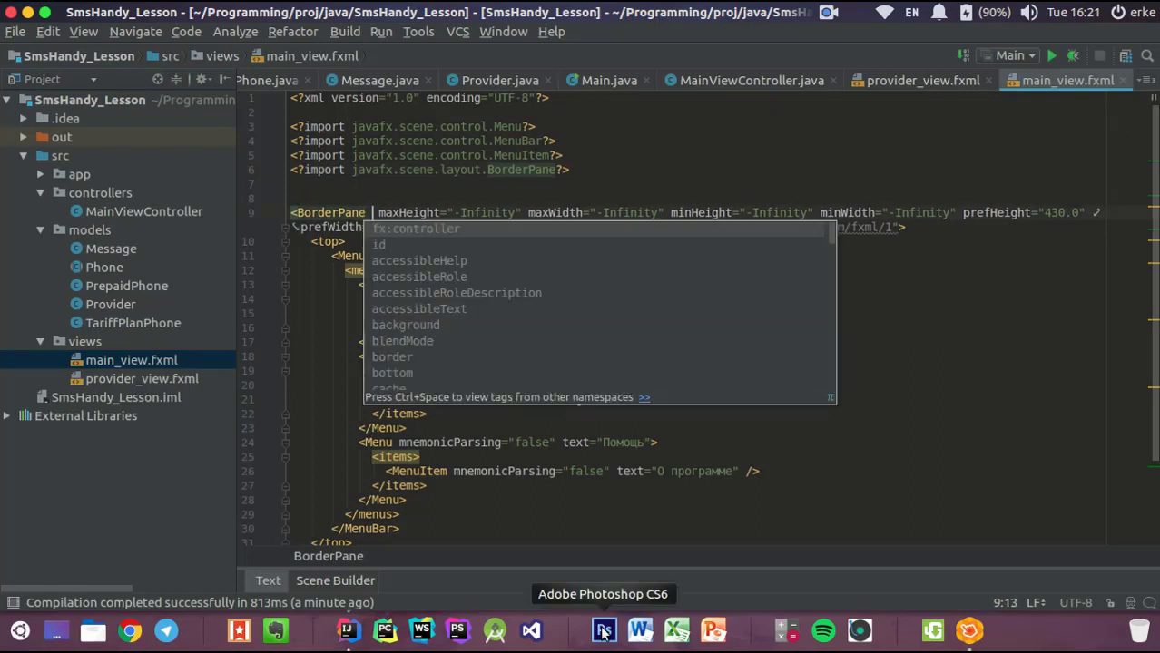
{"action": "key", "text": "Down"}
{"action": "key", "text": "Return"}
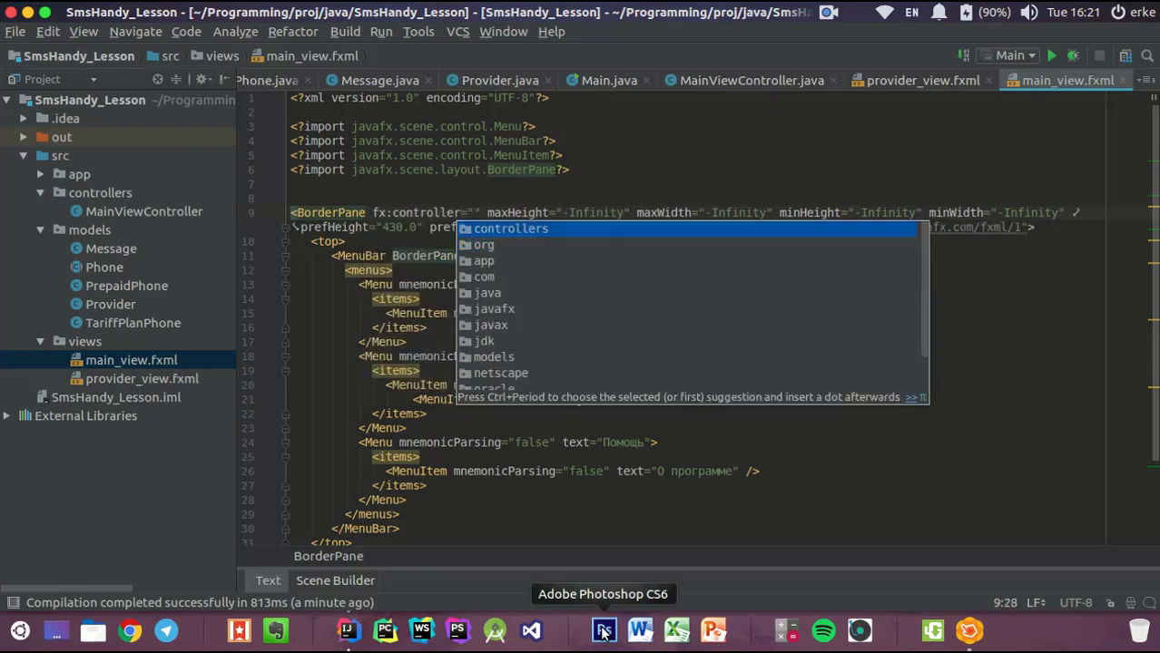
{"action": "key", "text": "ctrl+period"}
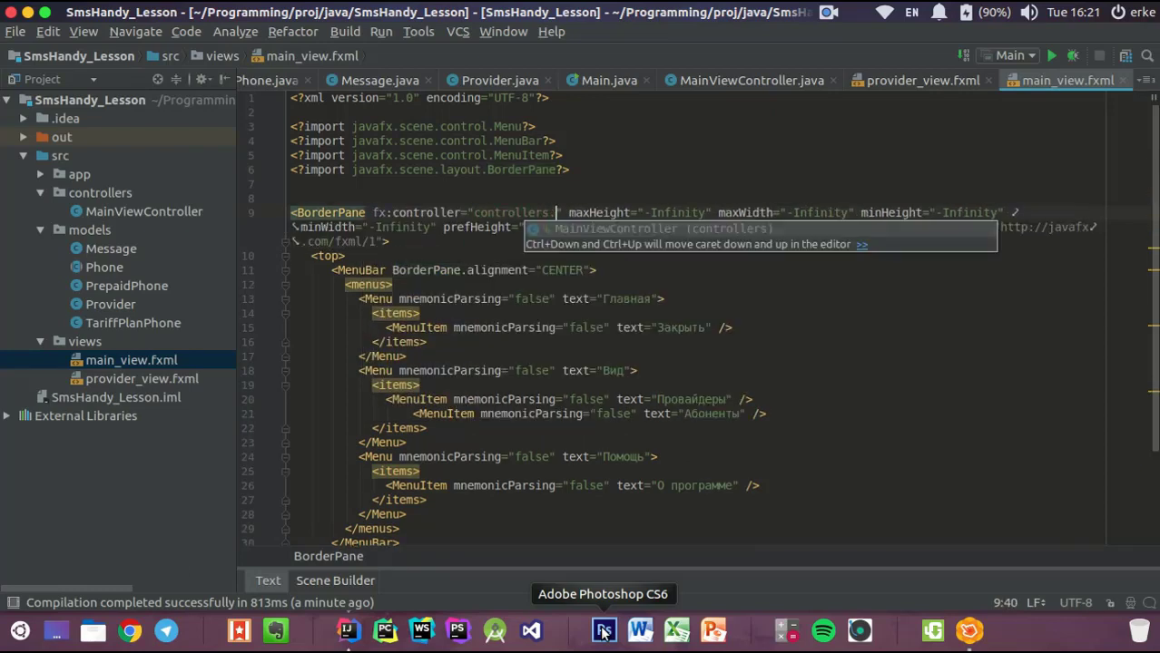
{"action": "key", "text": "Return"}
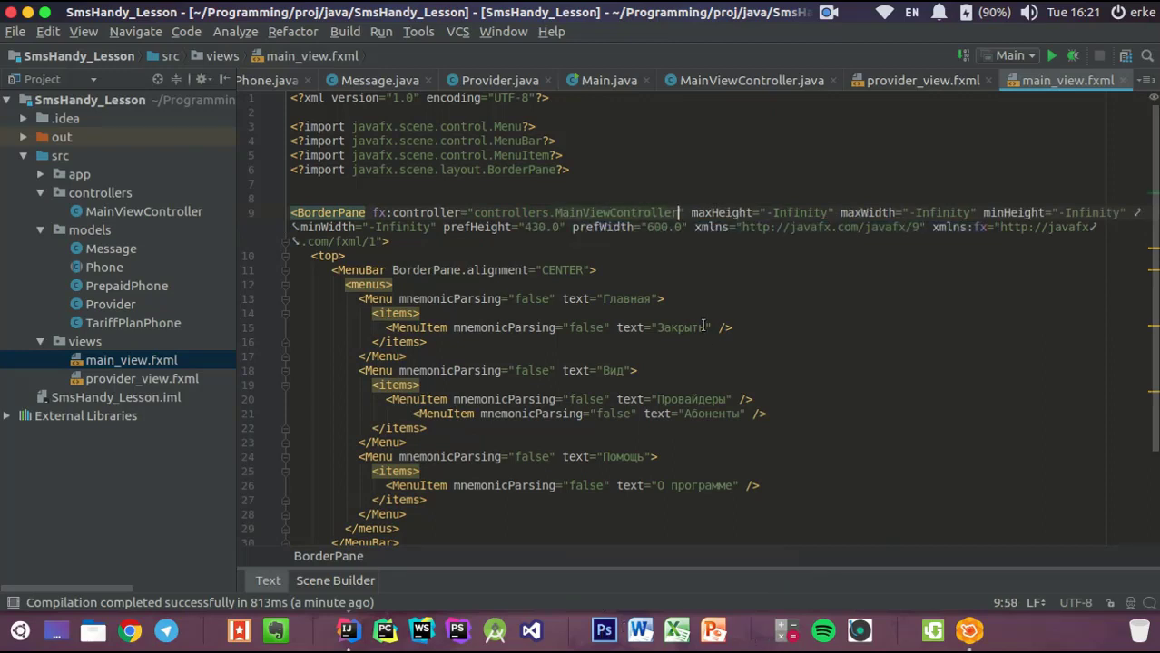
{"action": "scroll", "coordinate": [788, 290], "scroll_direction": "down", "scroll_amount": 3}
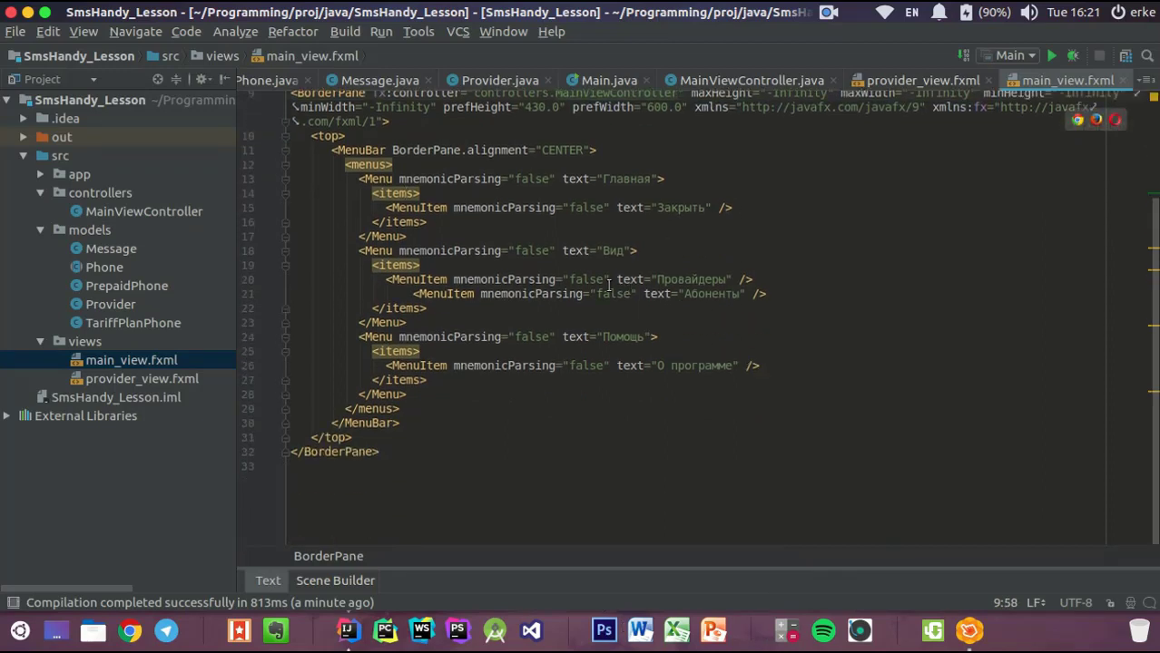
Add an onAction attribute with the value #handleClose to the Закрыть MenuItem in main_view.fxml
{"action": "scroll", "coordinate": [660, 350], "scroll_direction": "up", "scroll_amount": 3}
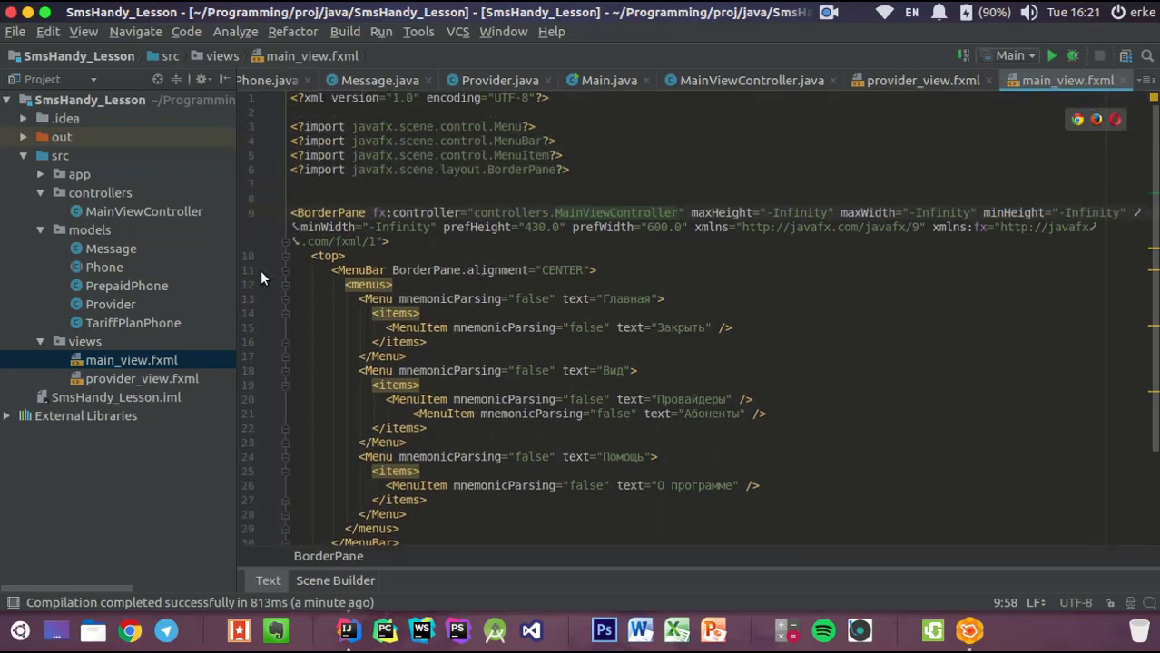
{"action": "scroll", "coordinate": [761, 348], "scroll_direction": "down", "scroll_amount": 2}
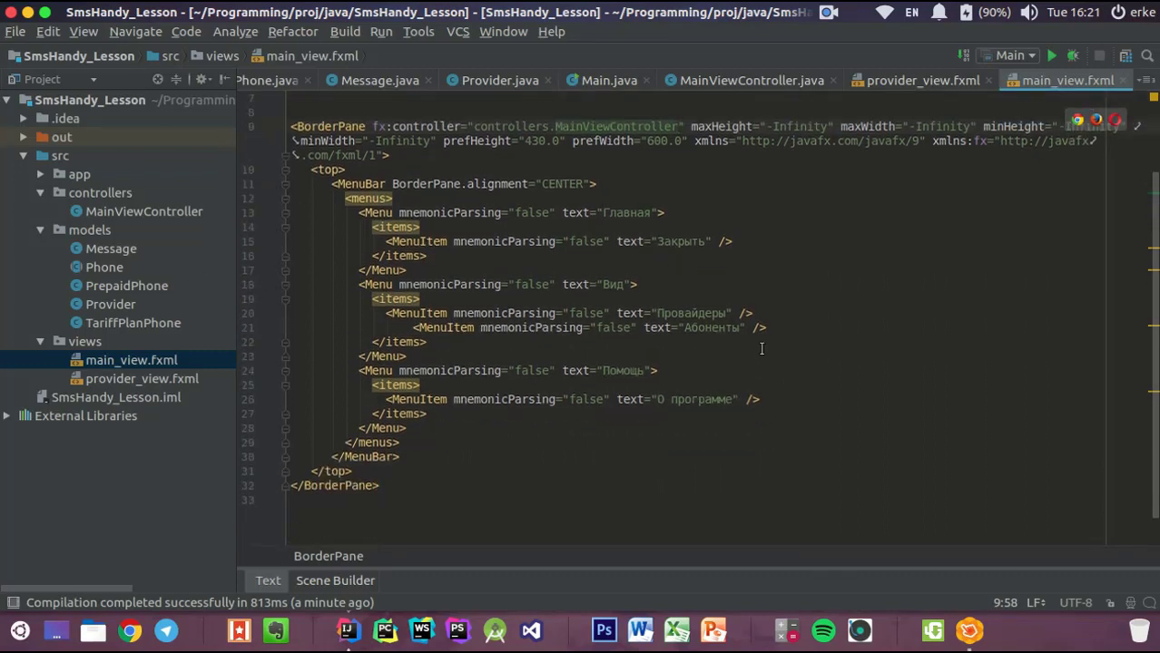
{"action": "left_click", "coordinate": [405, 241]}
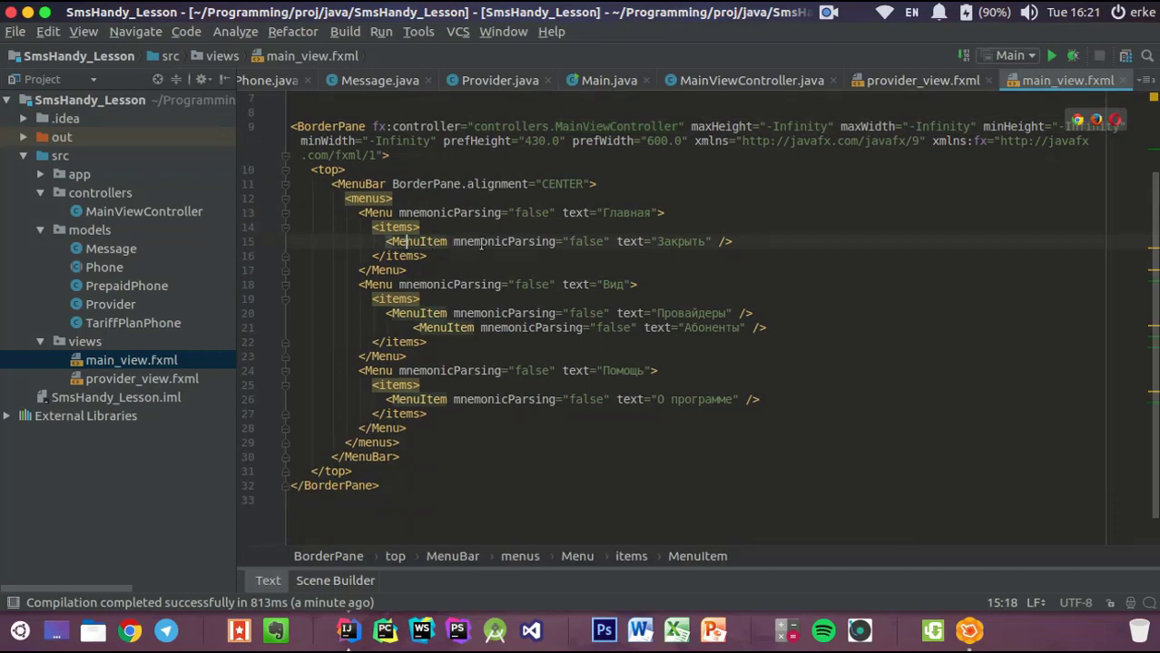
{"action": "left_click", "coordinate": [685, 242]}
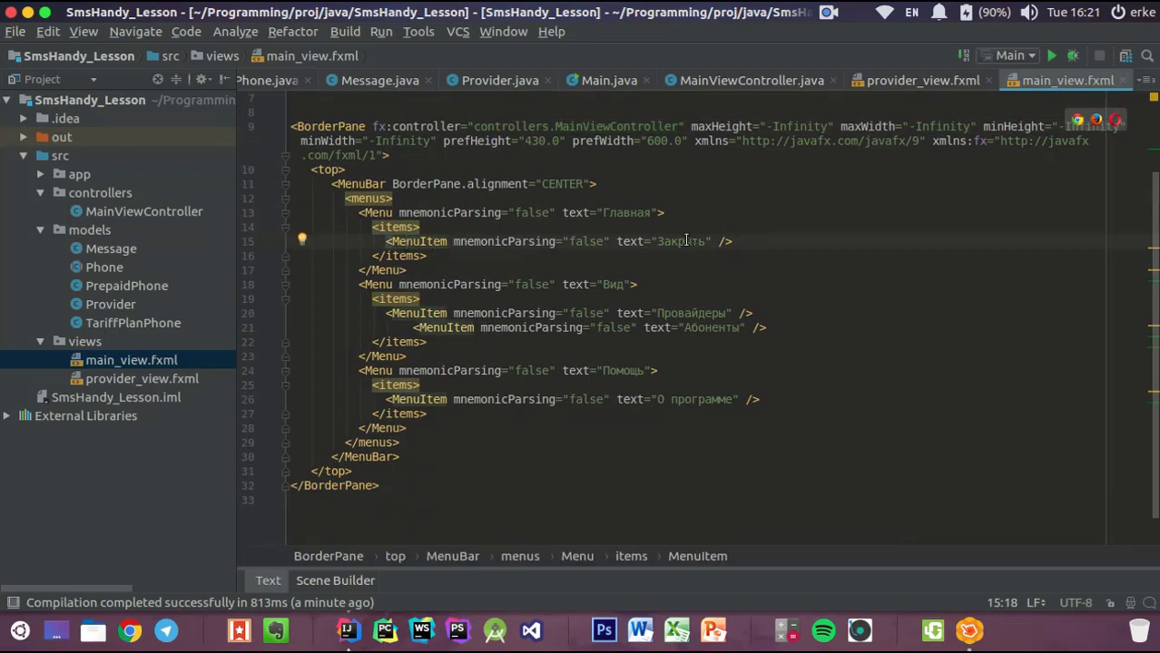
{"action": "left_click", "coordinate": [709, 242]}
{"action": "key", "text": "Right"}
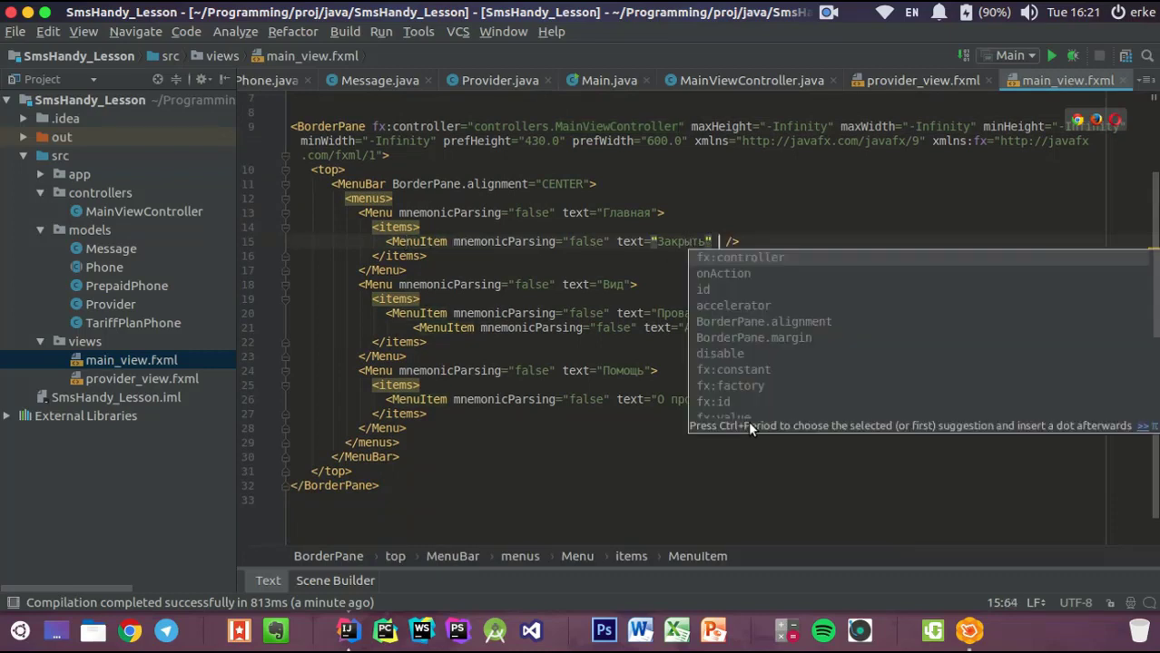
{"action": "key", "text": "Down"}
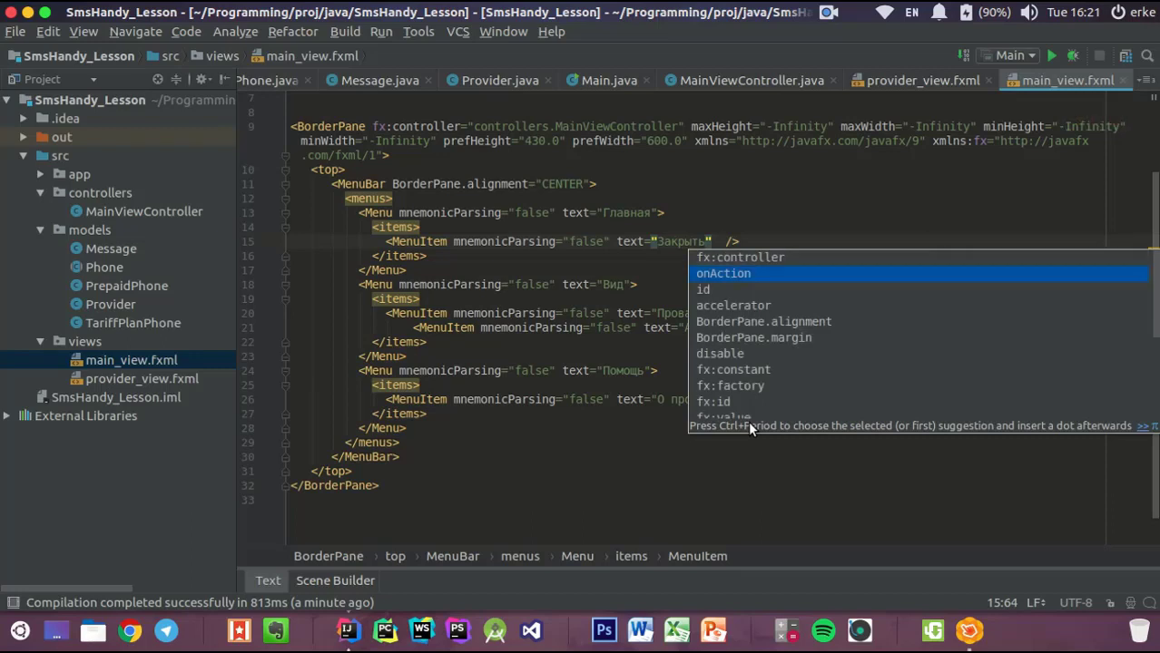
{"action": "key", "text": "Return"}
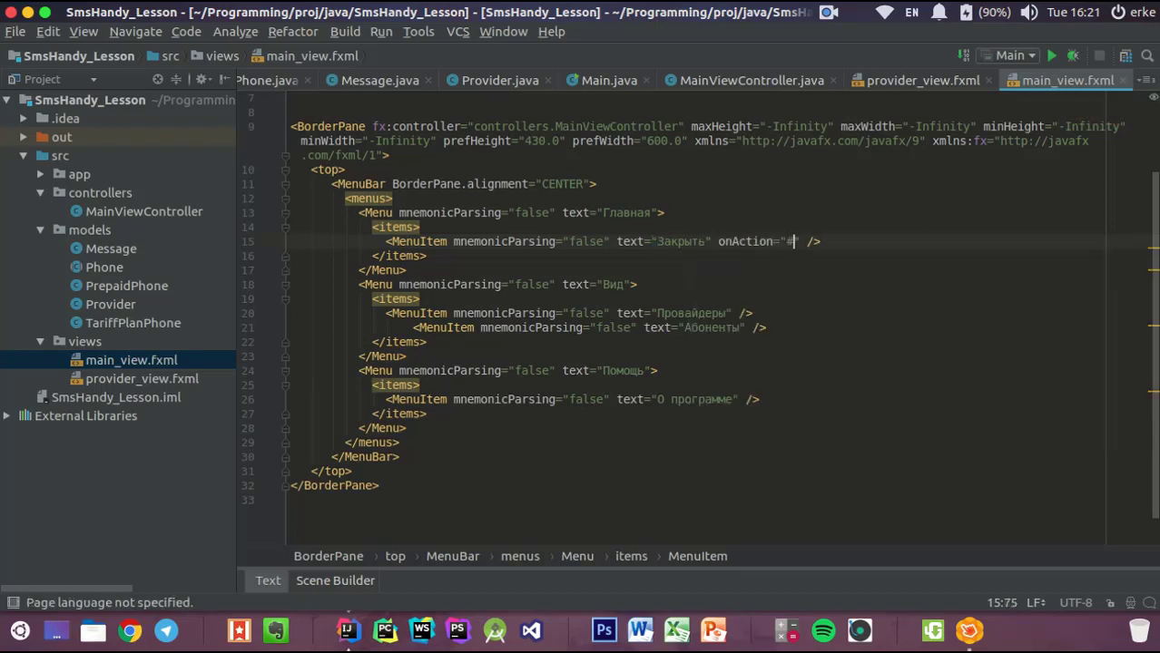
{"action": "type", "text": "#o"}
{"action": "key", "text": "BackSpace"}
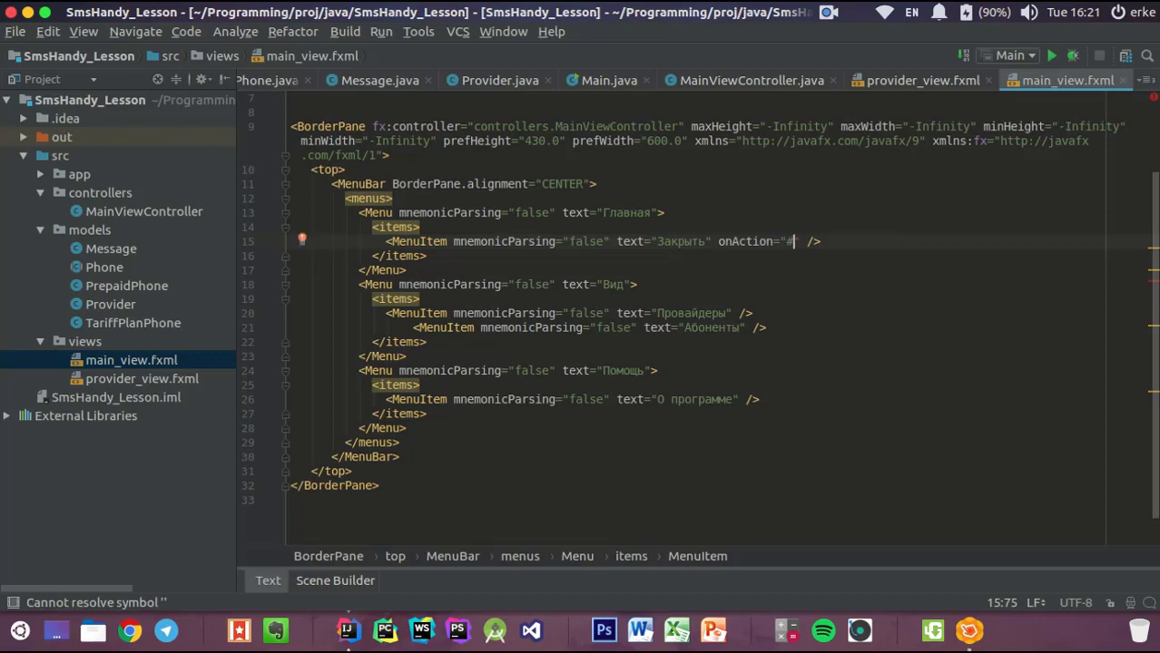
{"action": "type", "text": "handleClose"}
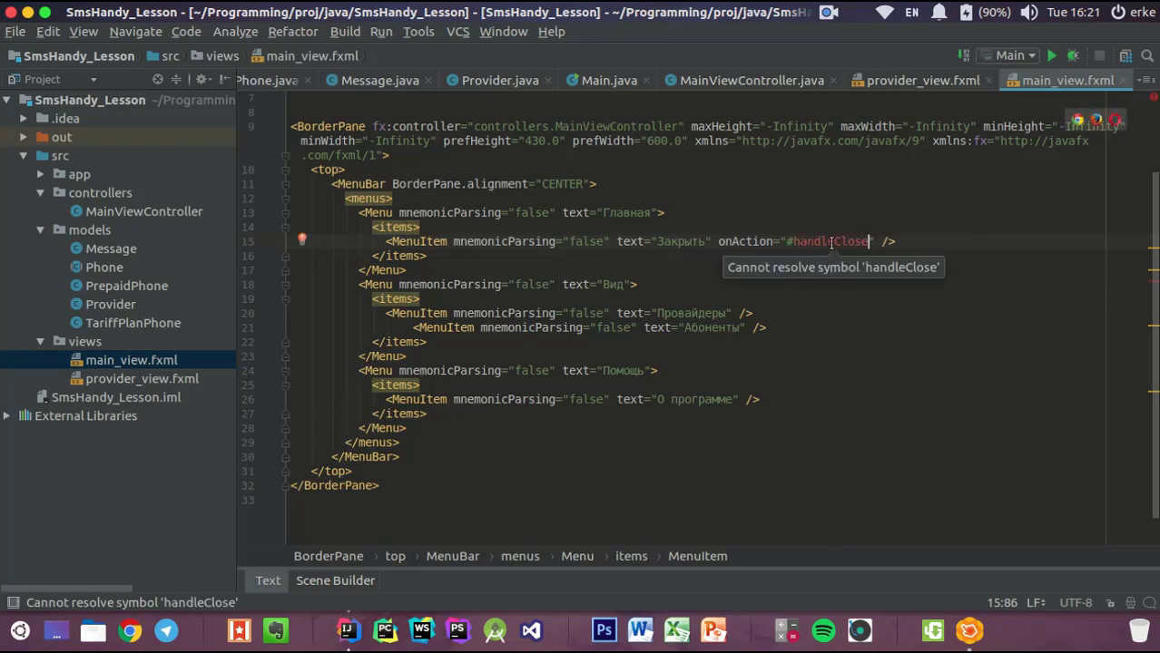
{"action": "double_click", "coordinate": [118, 210]}
{"action": "key", "text": "End"}
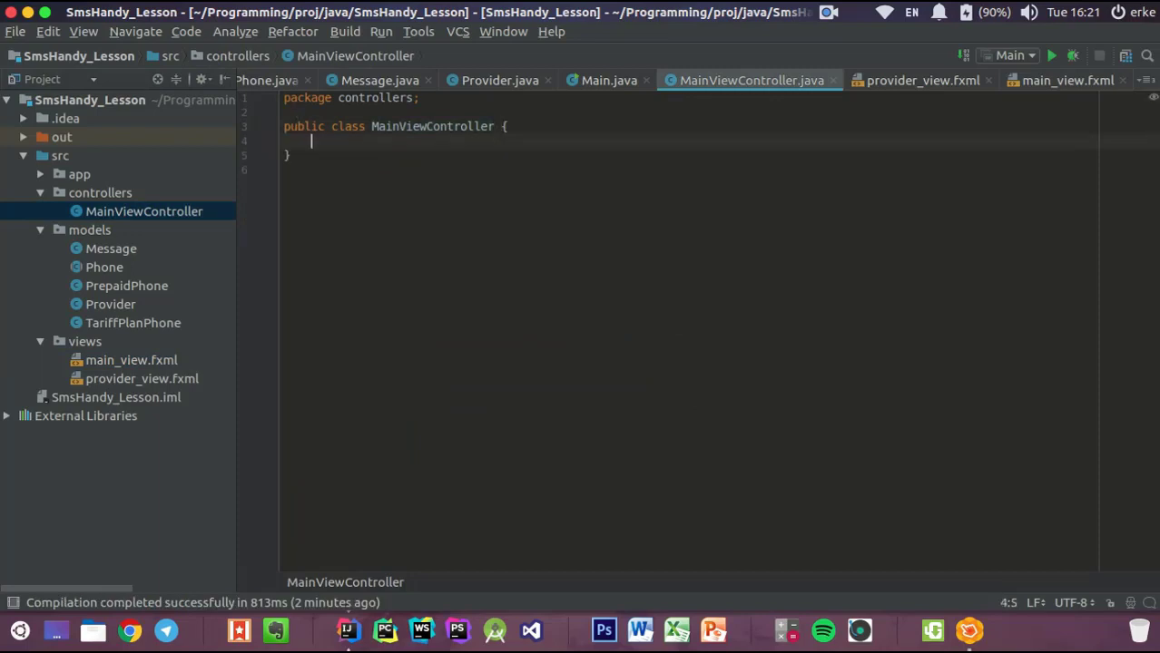
{"action": "key", "text": "Return"}
{"action": "key", "text": "Return"}
{"action": "key", "text": "Return"}
{"action": "type", "text": "@"}
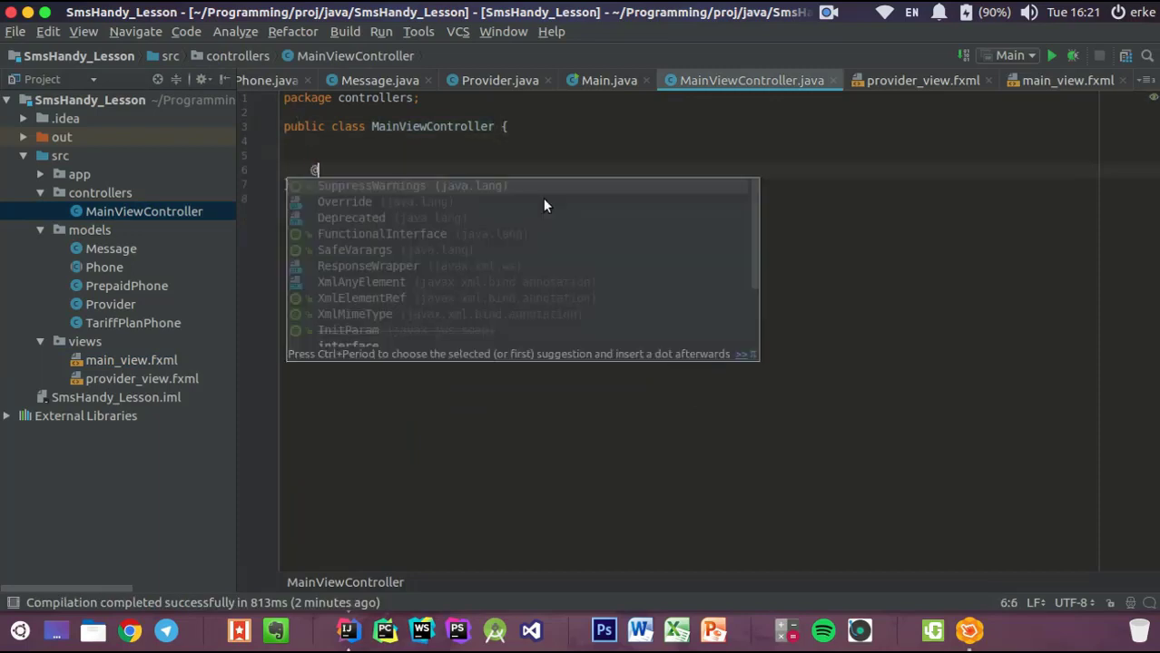
{"action": "type", "text": "FX"}
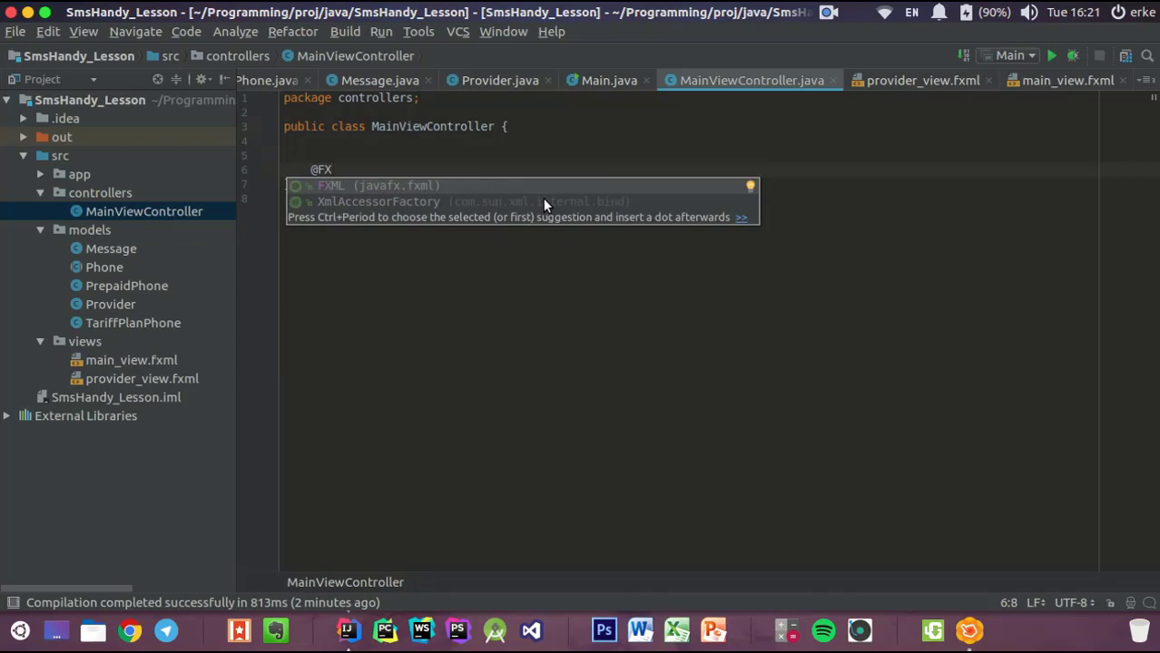
{"action": "key", "text": "Return"}
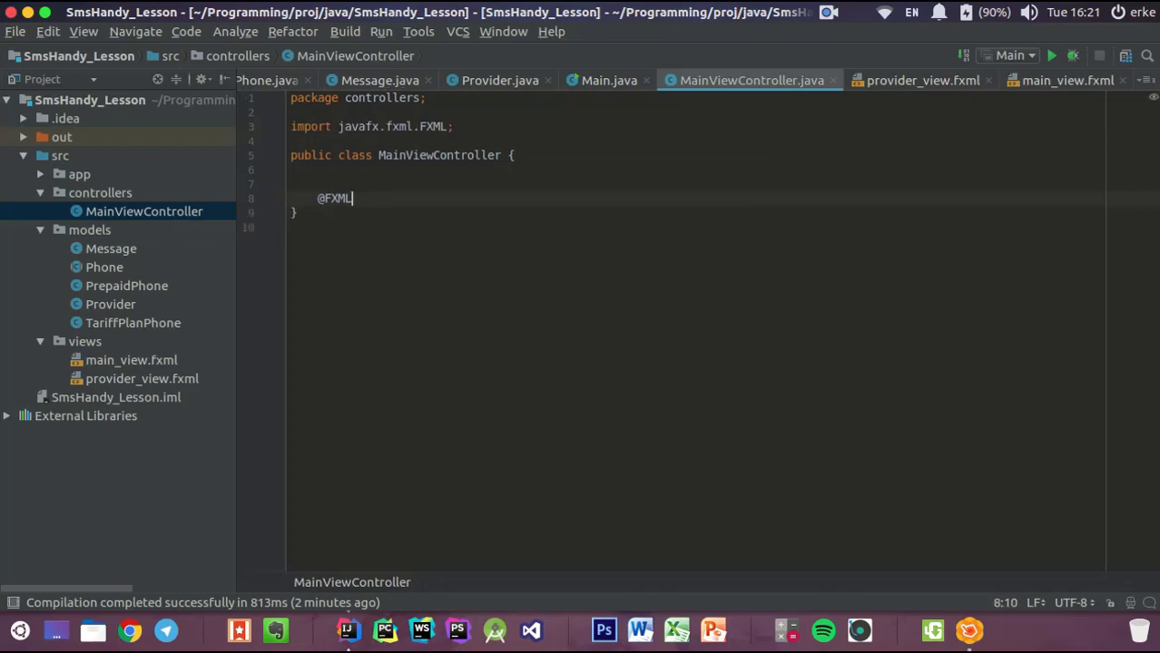
{"action": "key", "text": "Return"}
{"action": "type", "text": ";ub"}
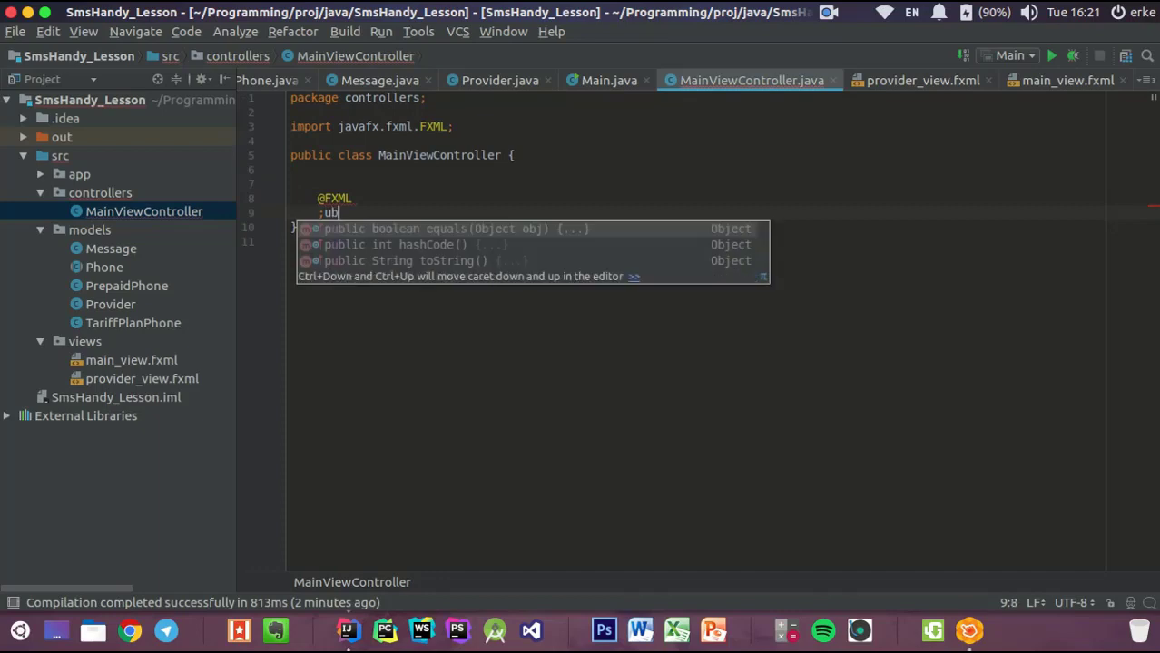
{"action": "key", "text": "BackSpace"}
{"action": "key", "text": "BackSpace"}
{"action": "type", "text": "public "}
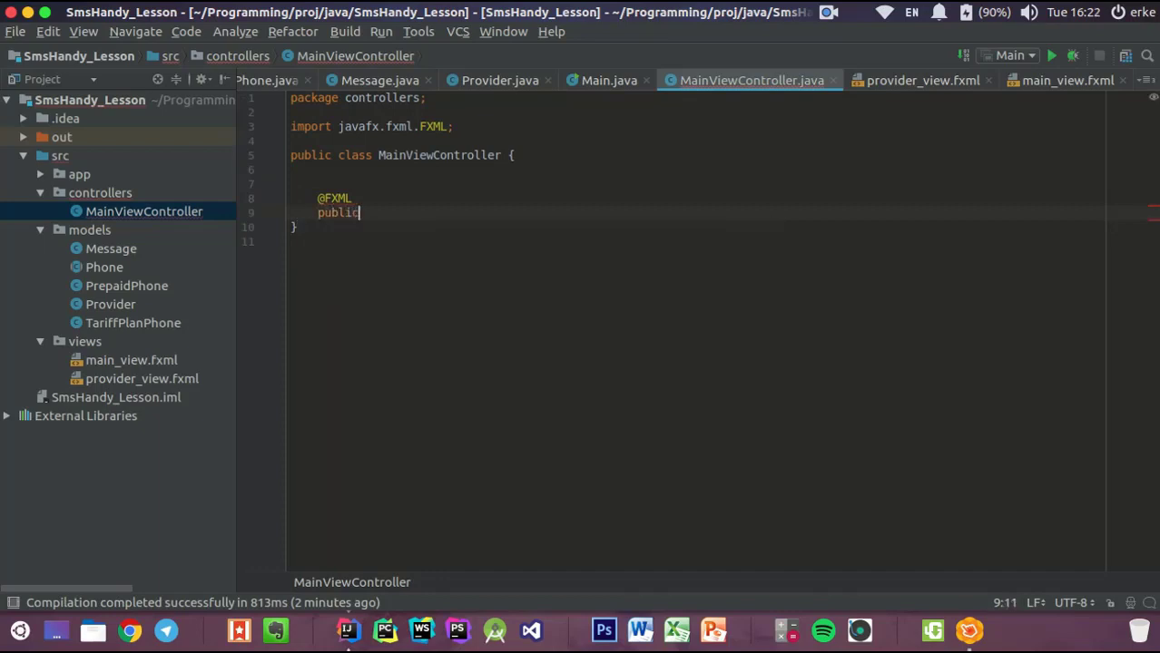
{"action": "type", "text": "v"}
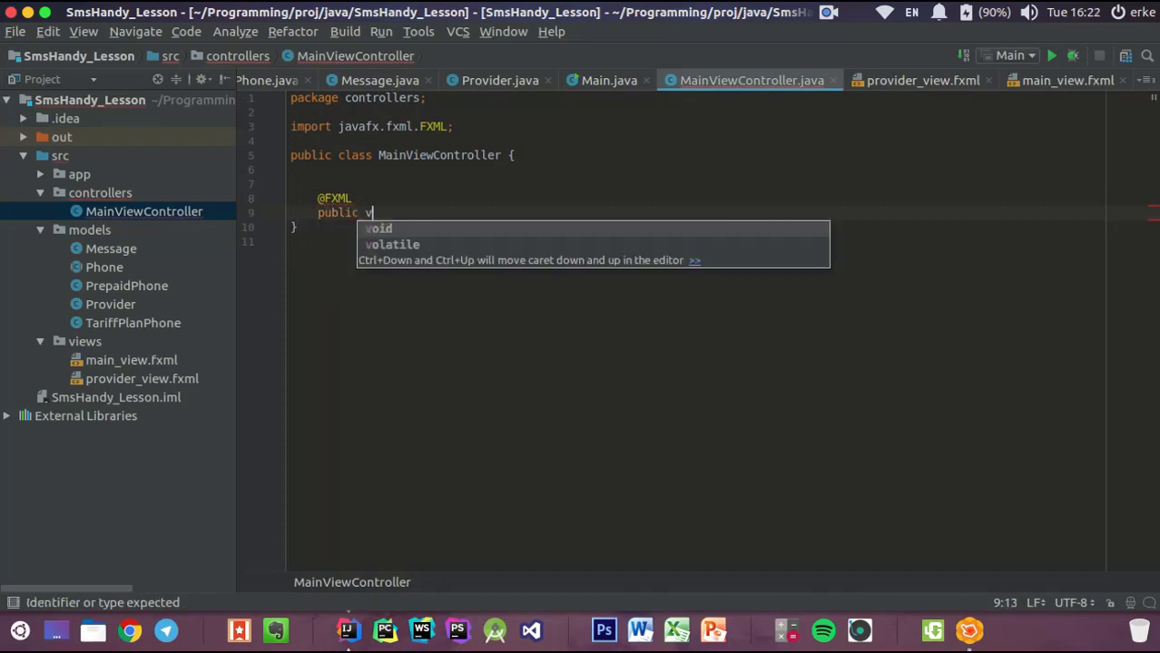
{"action": "type", "text": "oid h"}
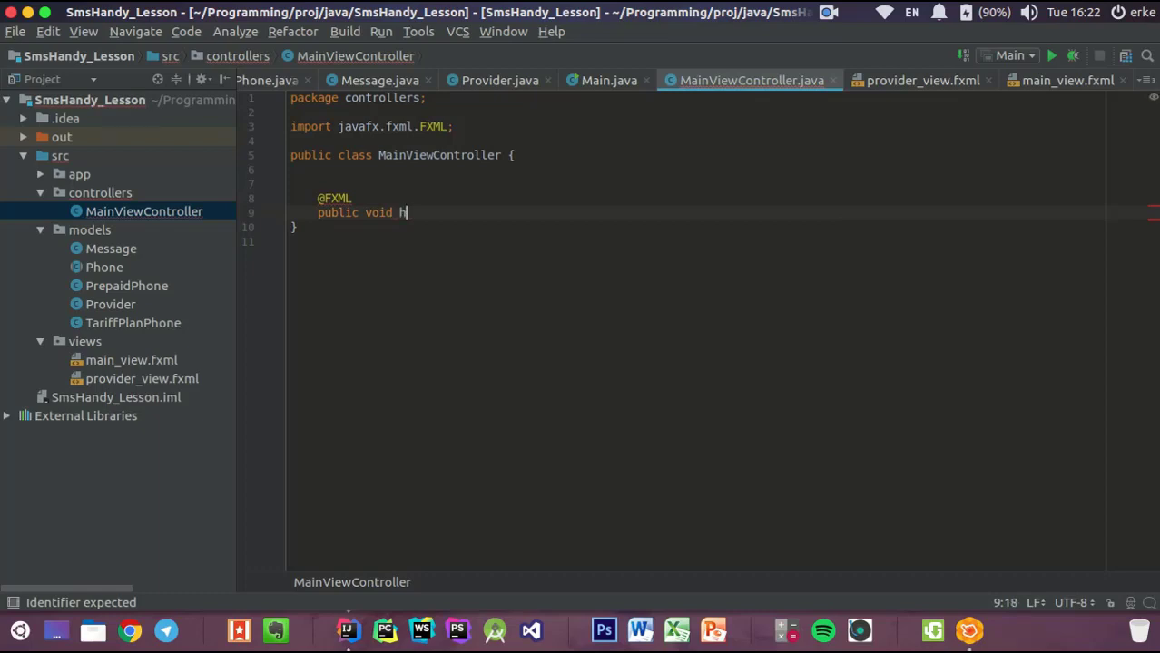
{"action": "type", "text": "andleClose() {"}
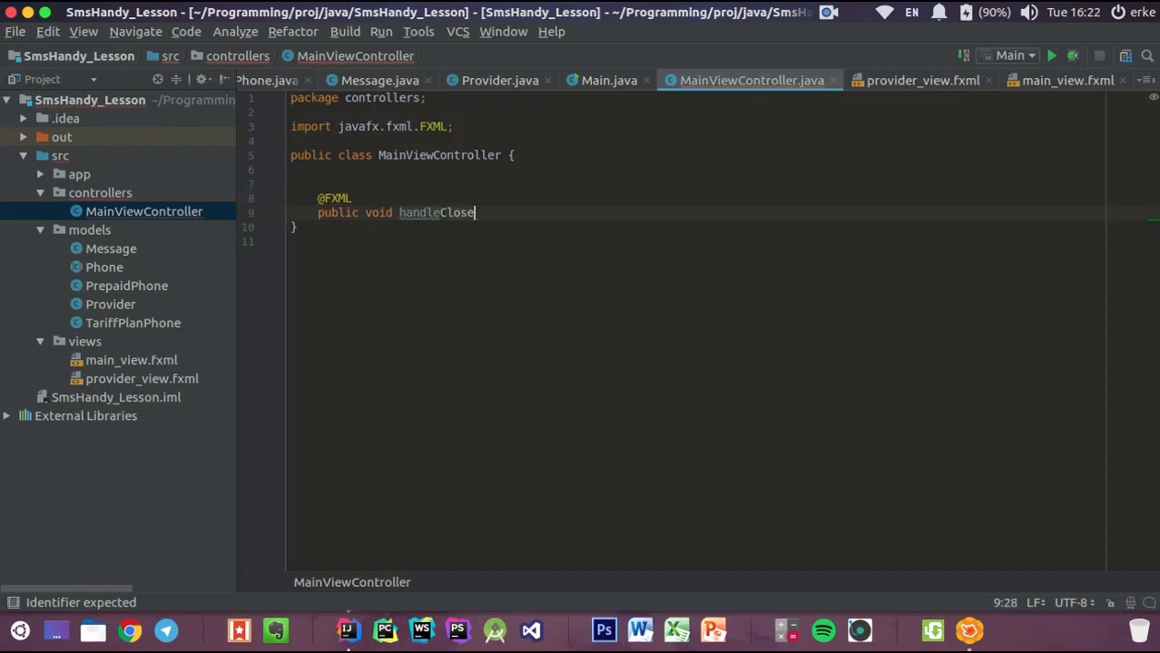
{"action": "key", "text": "Return"}
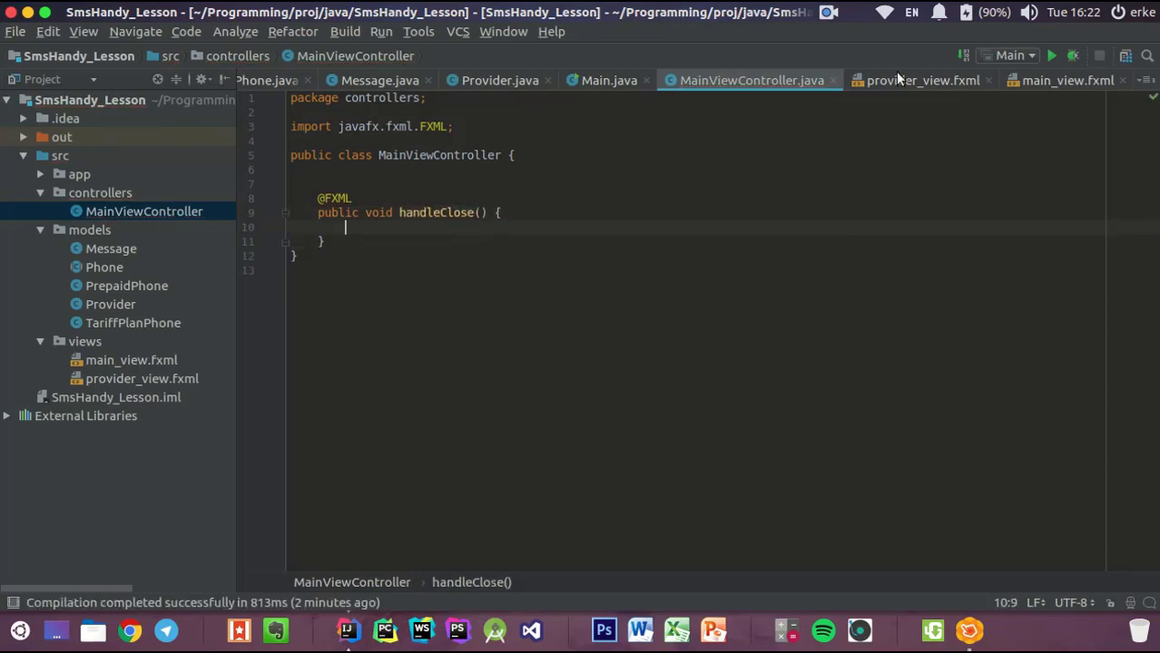
Check the handleClose reference in main_view.fxml, and look over the mainStage field and its use in Main.java
{"action": "left_click", "coordinate": [1062, 81]}
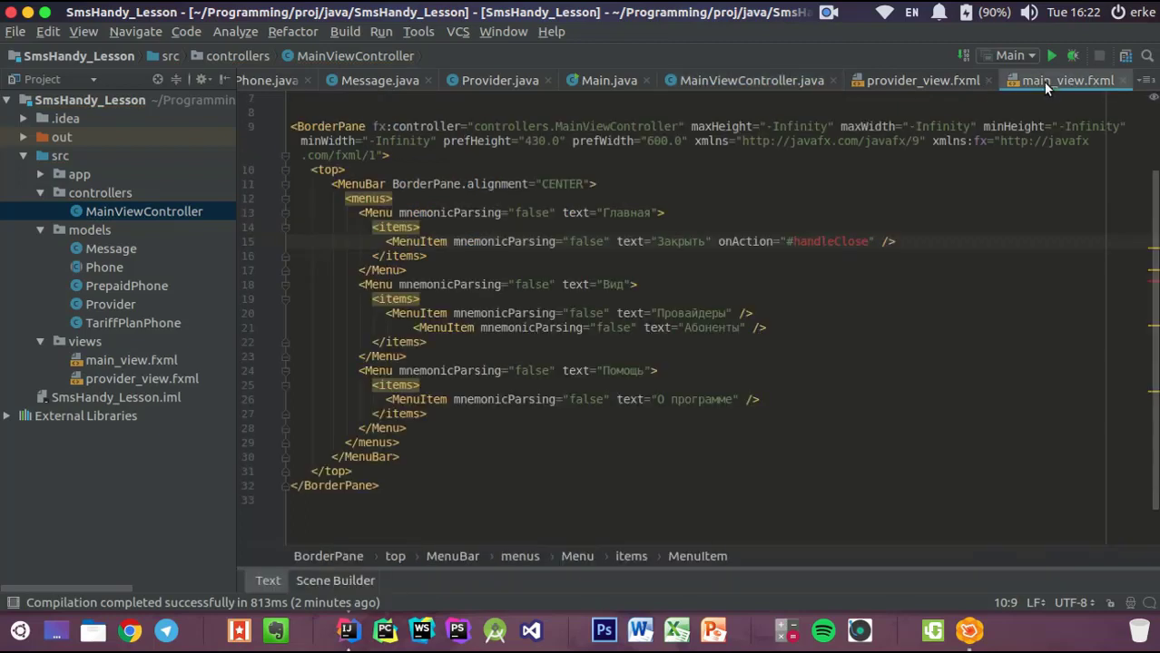
{"action": "left_click", "coordinate": [764, 261]}
{"action": "left_click", "coordinate": [826, 241]}
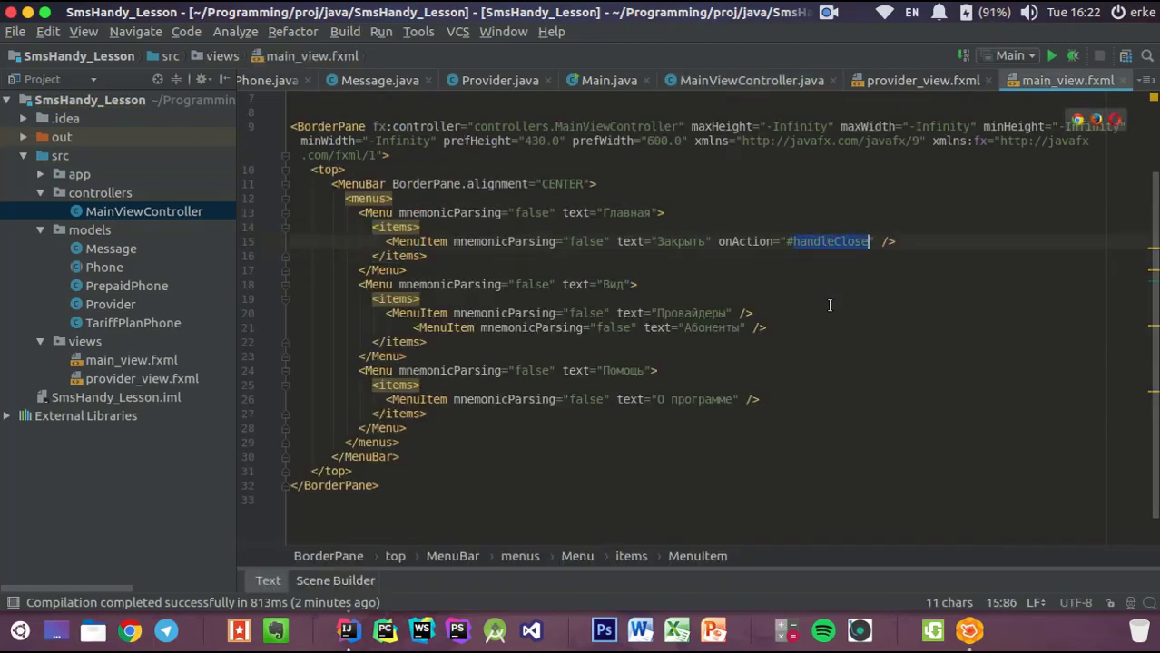
{"action": "key", "text": "Down"}
{"action": "key", "text": "Down"}
{"action": "key", "text": "Down"}
{"action": "key", "text": "Down"}
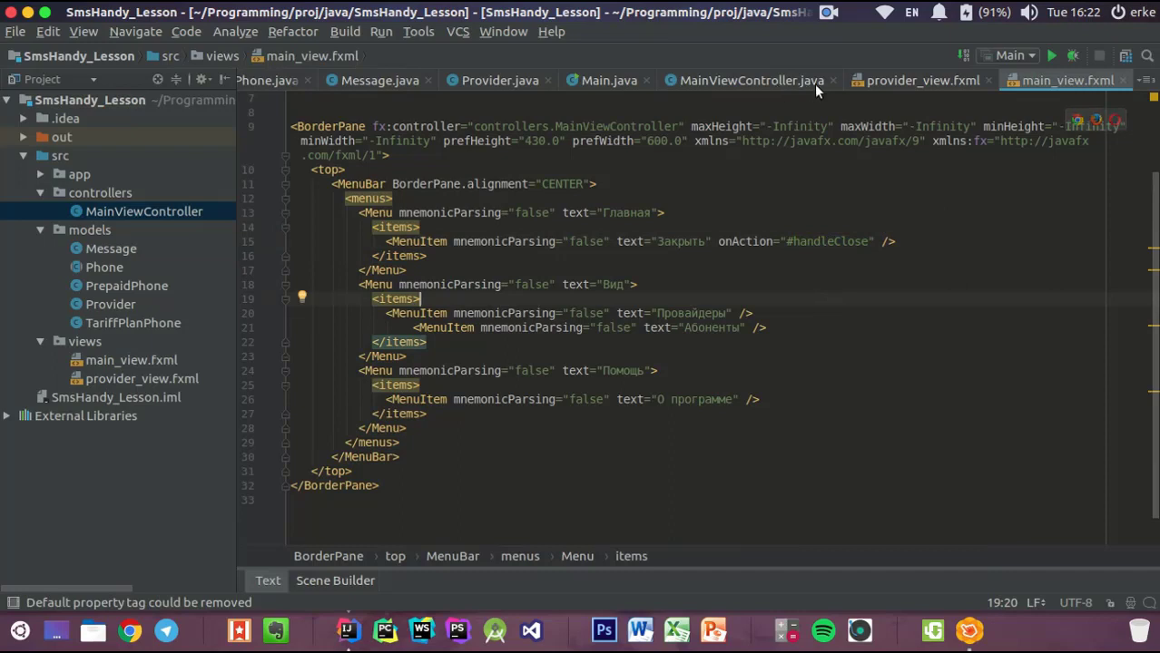
{"action": "left_click", "coordinate": [764, 80]}
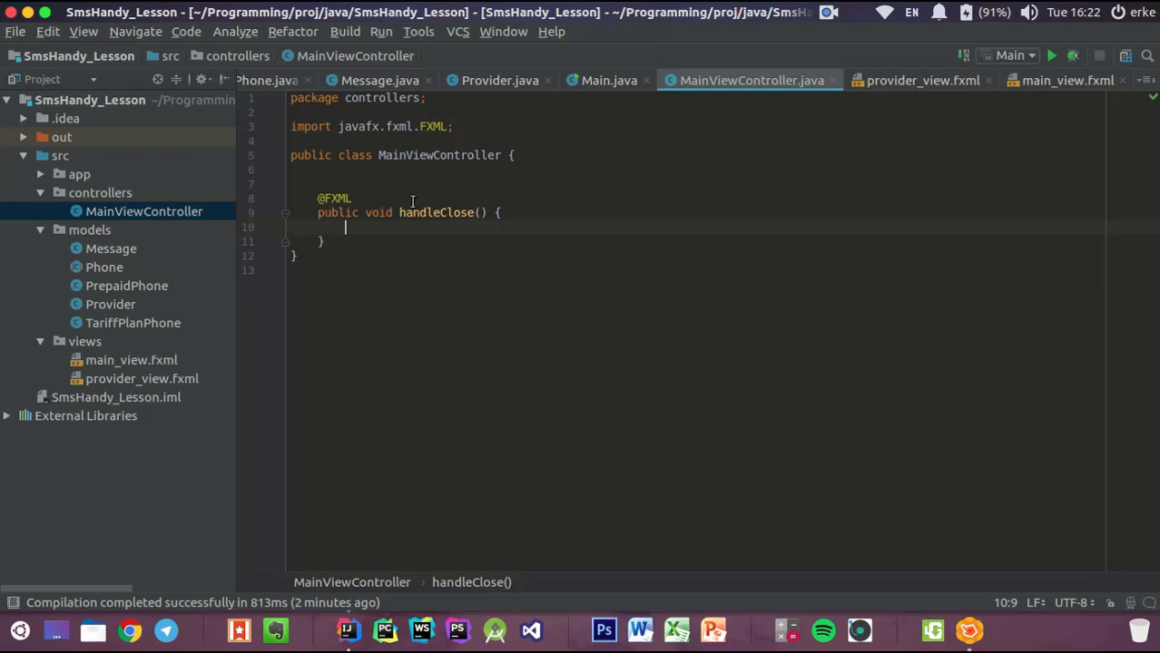
{"action": "left_click", "coordinate": [601, 80]}
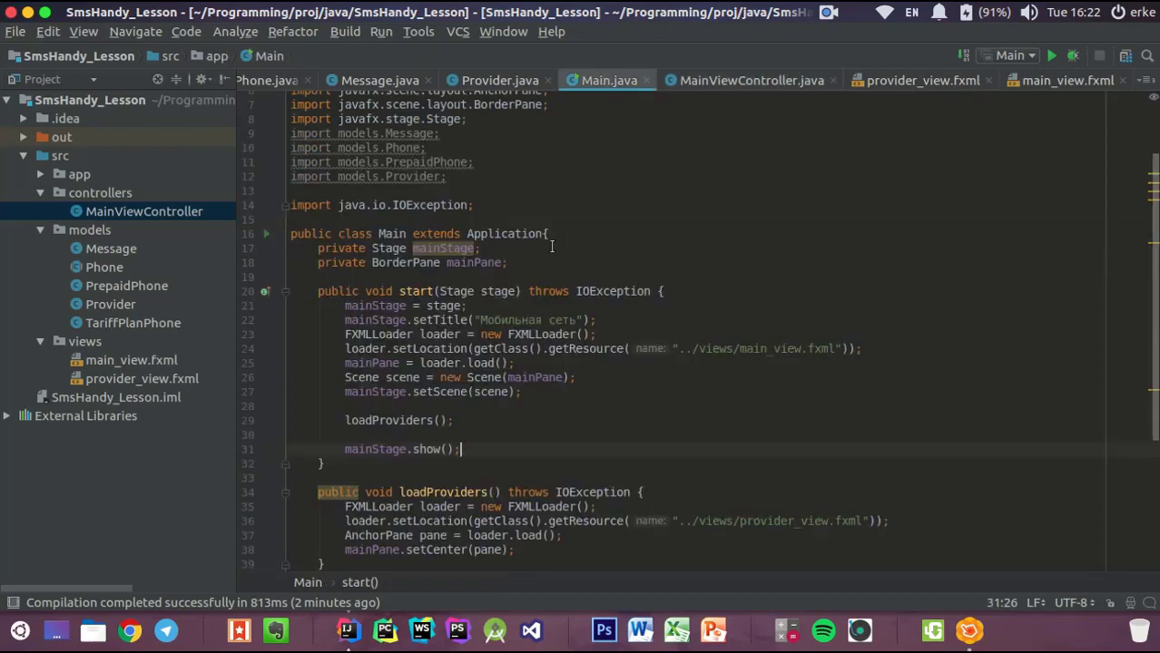
{"action": "double_click", "coordinate": [465, 247]}
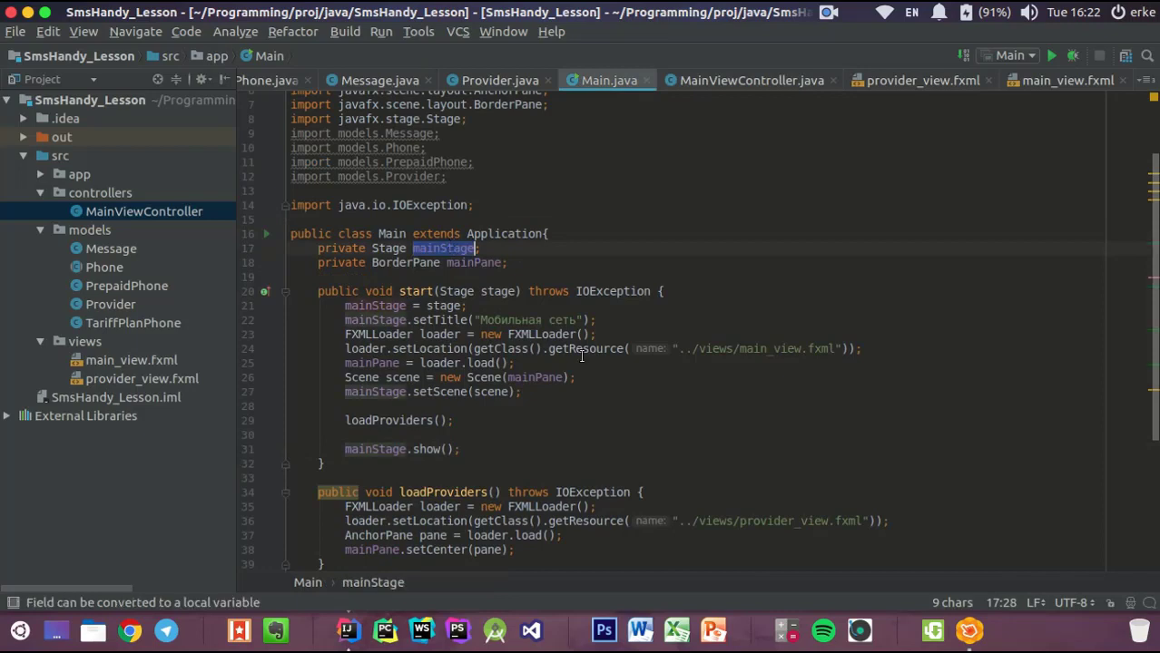
{"action": "scroll", "coordinate": [581, 355], "scroll_direction": "down", "scroll_amount": 5}
{"action": "scroll", "coordinate": [581, 225], "scroll_direction": "up", "scroll_amount": 4}
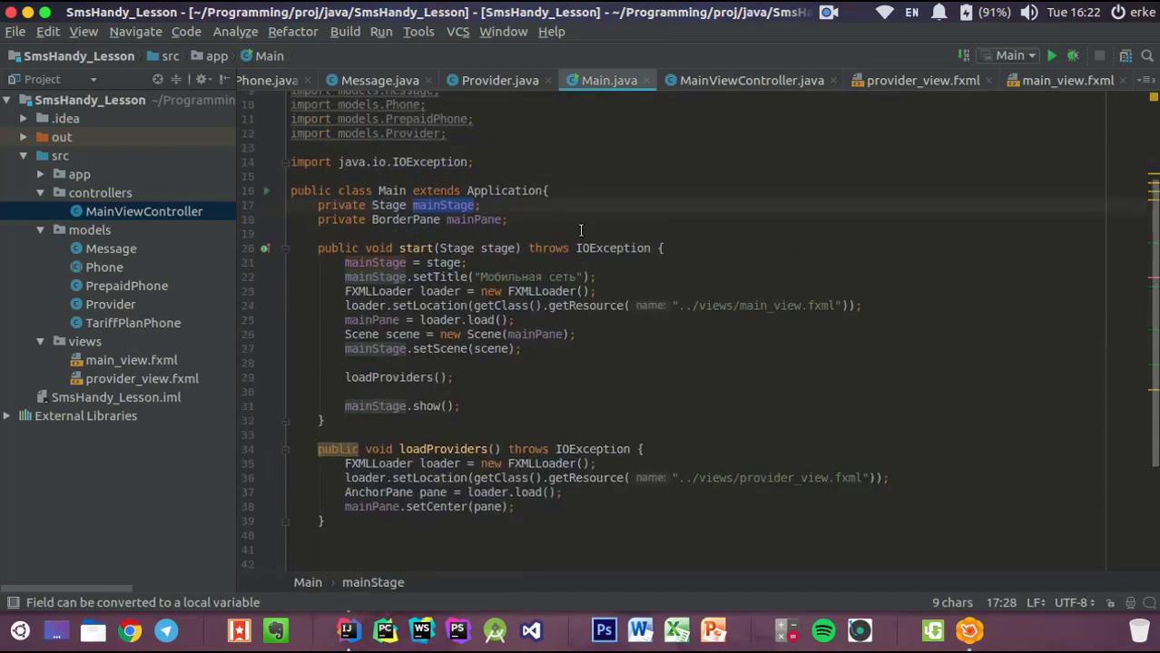
{"action": "left_click", "coordinate": [525, 320]}
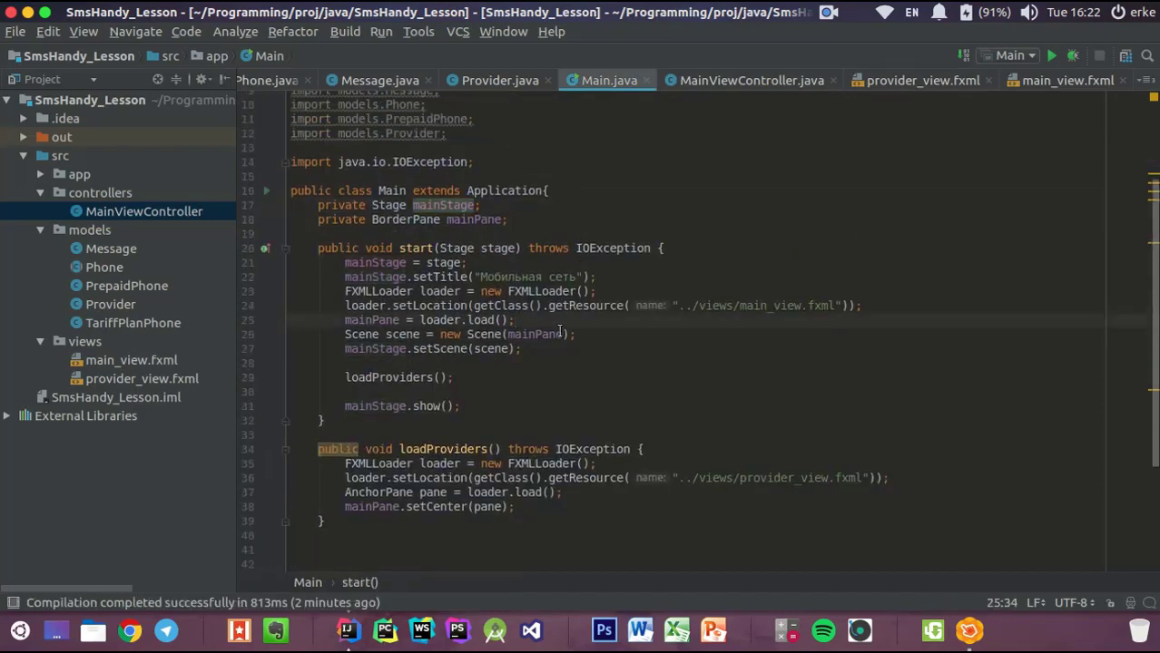
Below the setScene call in Main's start() method, begin a declaration with the imported type MainViewController
{"action": "left_click", "coordinate": [538, 353]}
{"action": "key", "text": "Return"}
{"action": "key", "text": "Return"}
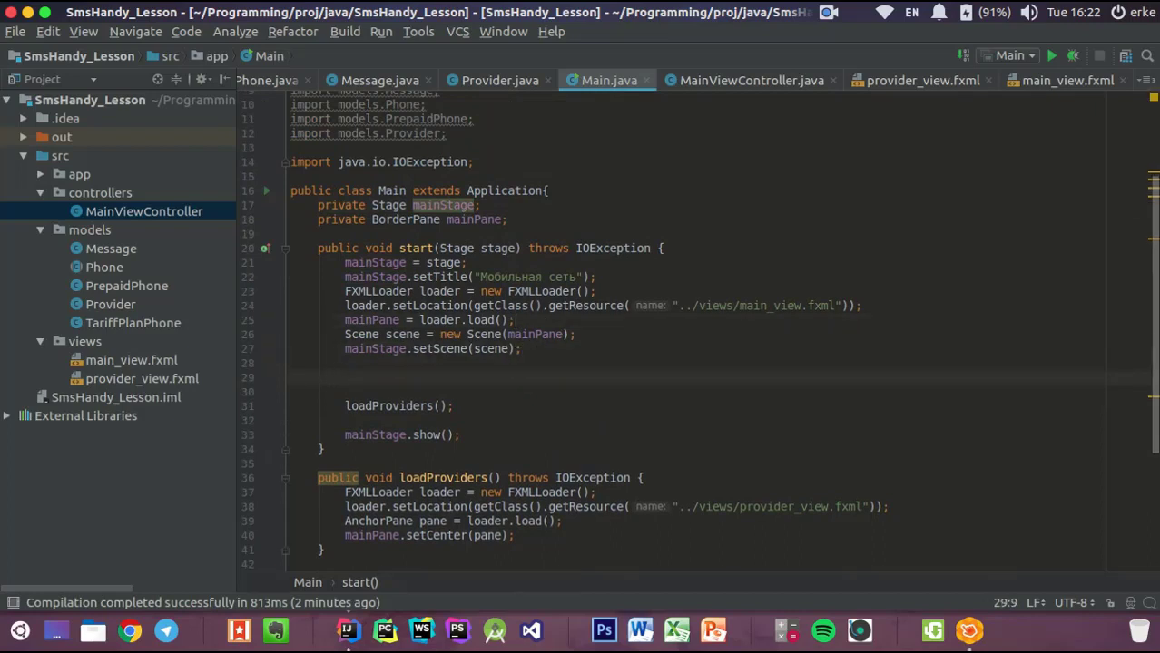
{"action": "type", "text": "M"}
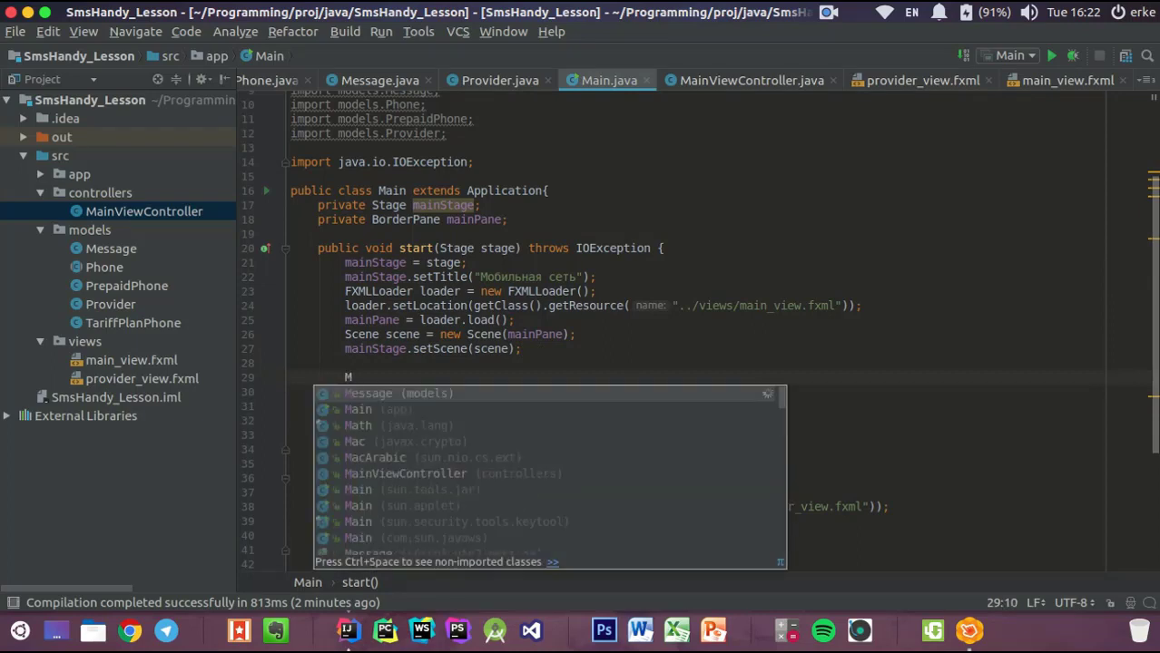
{"action": "key", "text": "Down"}
{"action": "key", "text": "Down"}
{"action": "key", "text": "Down"}
{"action": "key", "text": "Down"}
{"action": "key", "text": "Down"}
{"action": "key", "text": "Return"}
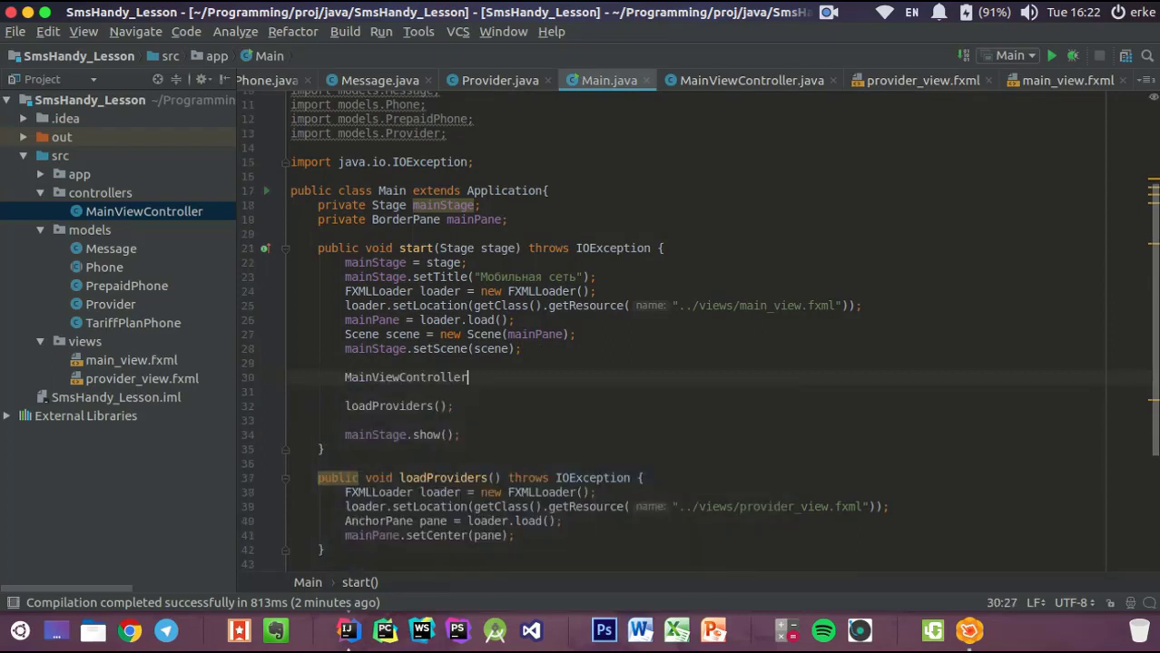
Name the variable controller and assign it loader.getController(), add a blank line below, and return to MainViewController.java
{"action": "type", "text": "co"}
{"action": "key", "text": "Return"}
{"action": "type", "text": "= "}
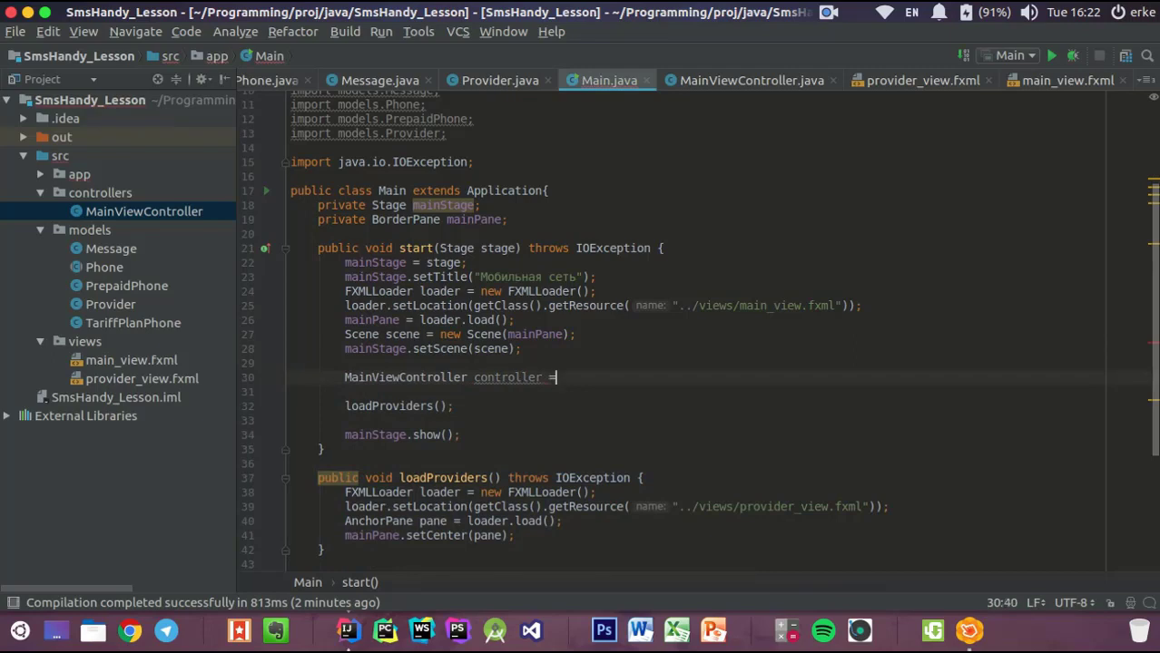
{"action": "type", "text": "l"}
{"action": "key", "text": "Return"}
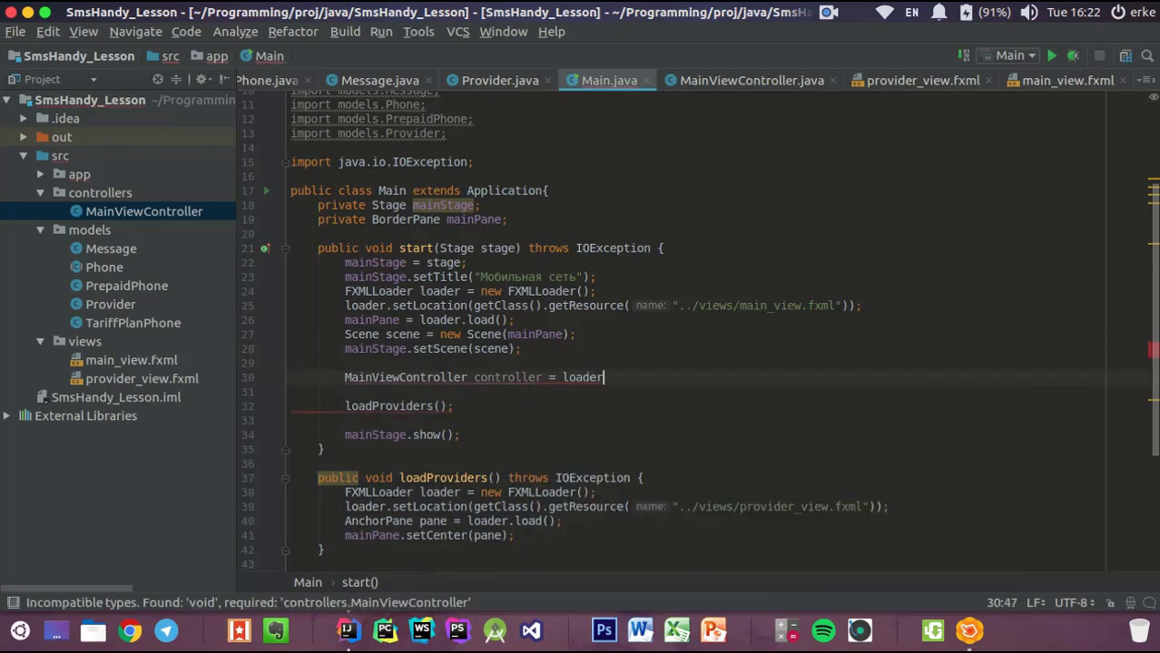
{"action": "type", "text": "."}
{"action": "key", "text": "Return"}
{"action": "type", "text": ";"}
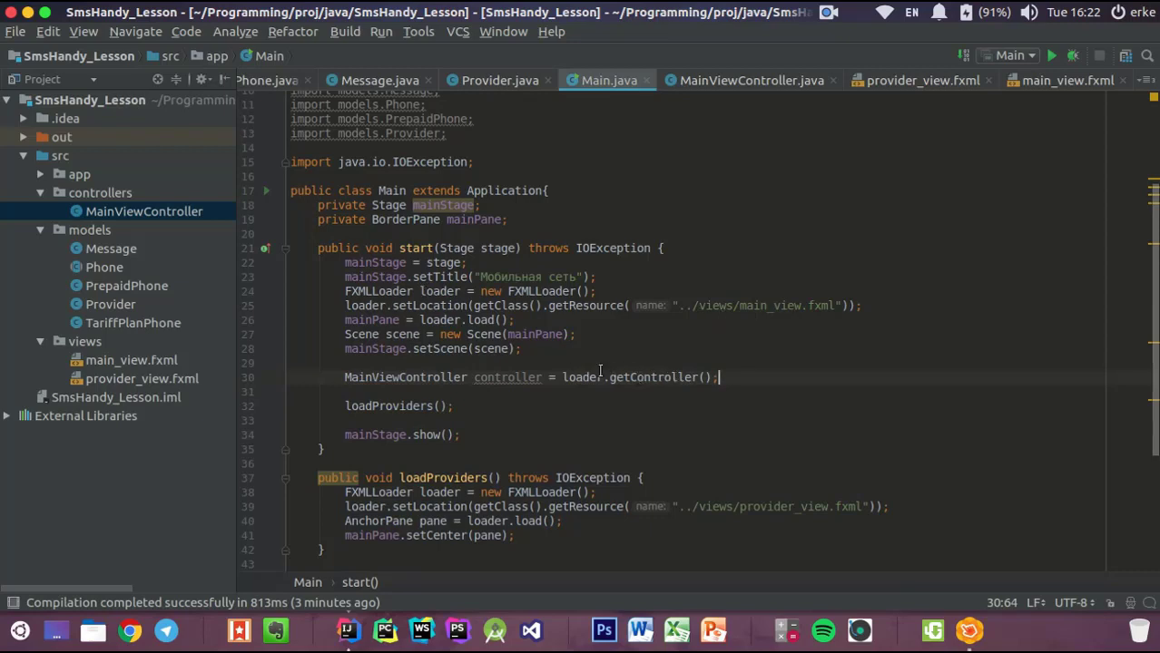
{"action": "key", "text": "Return"}
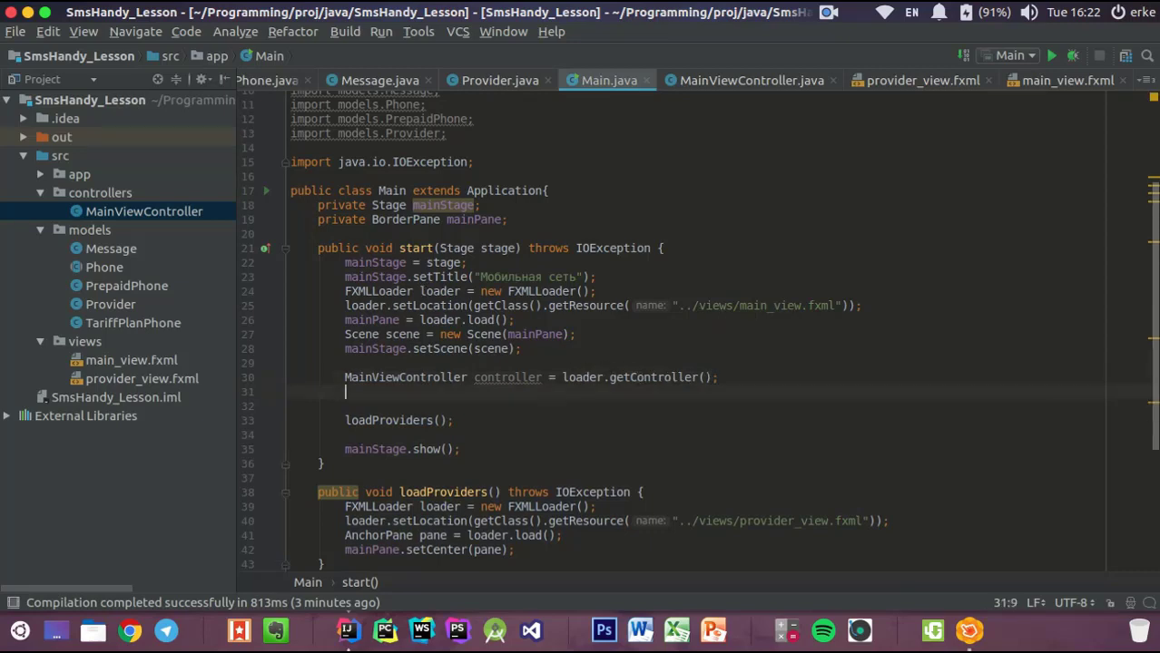
{"action": "key", "text": "alt+Right"}
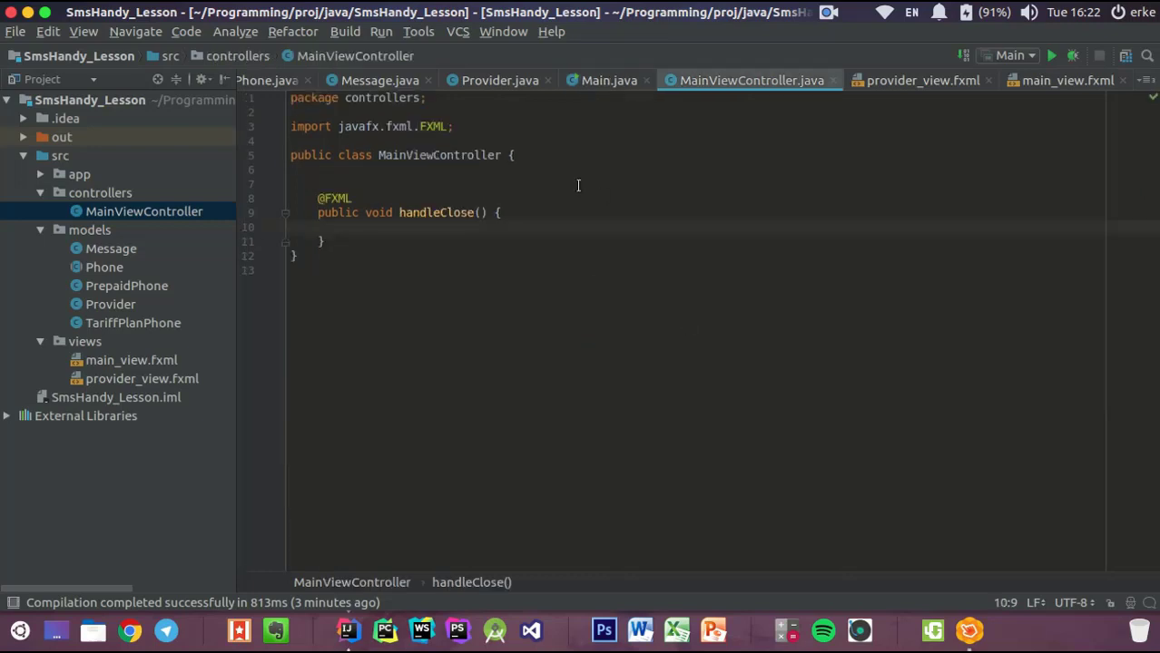
Declare a private Stage field named mainStage at the start of the MainViewController class, importing javafx.stage.Stage
{"action": "left_click", "coordinate": [483, 163]}
{"action": "type", "text": "pr"}
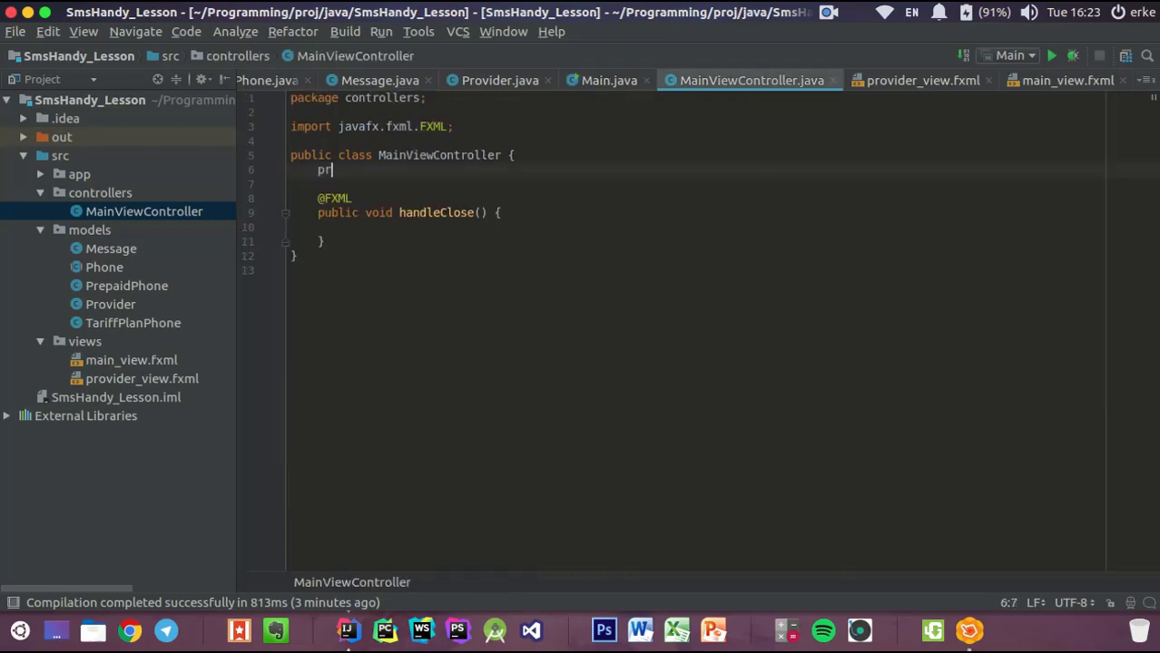
{"action": "type", "text": "ivate Sta"}
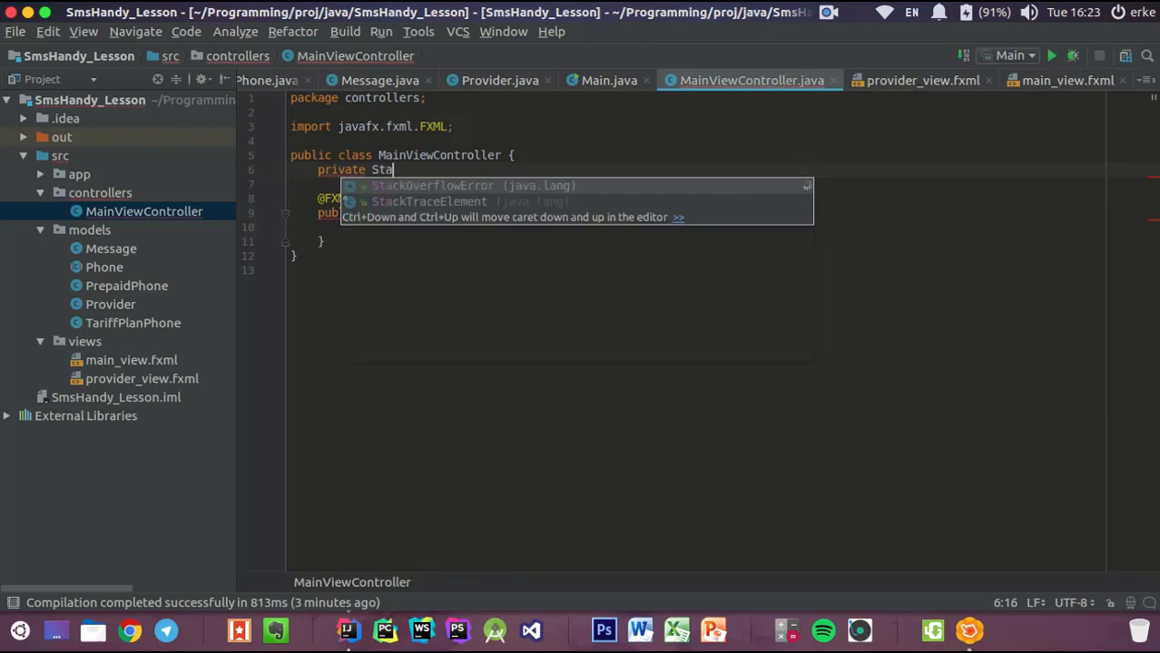
{"action": "type", "text": "ge"}
{"action": "key", "text": "Return"}
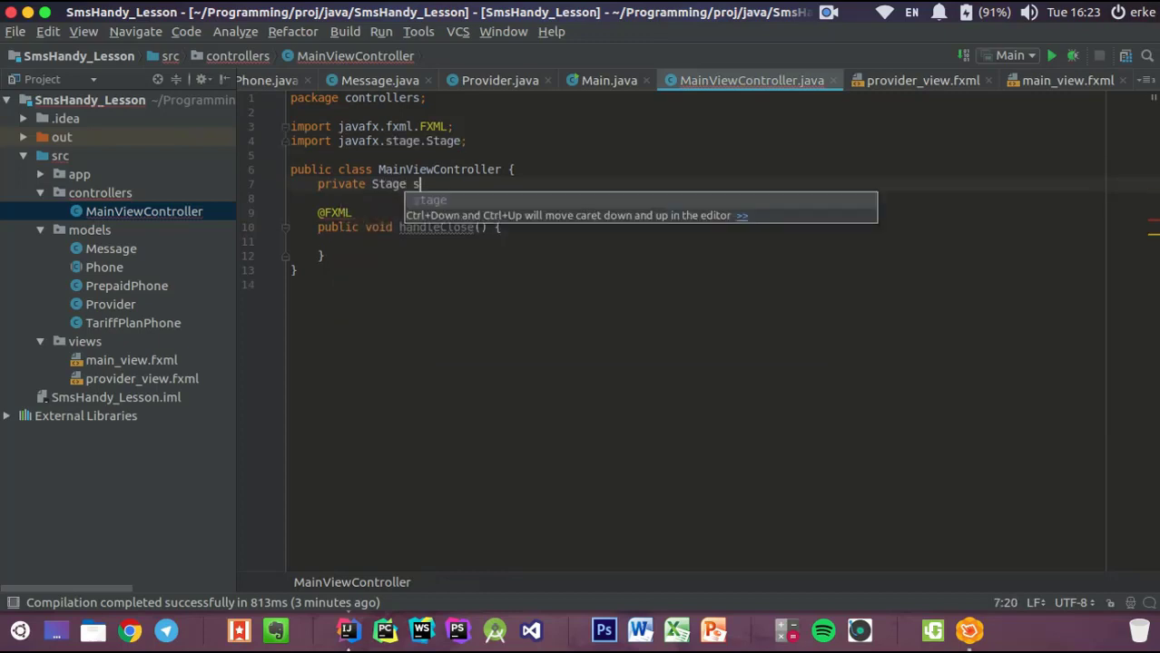
{"action": "key", "text": "Escape"}
{"action": "type", "text": "mainStag"}
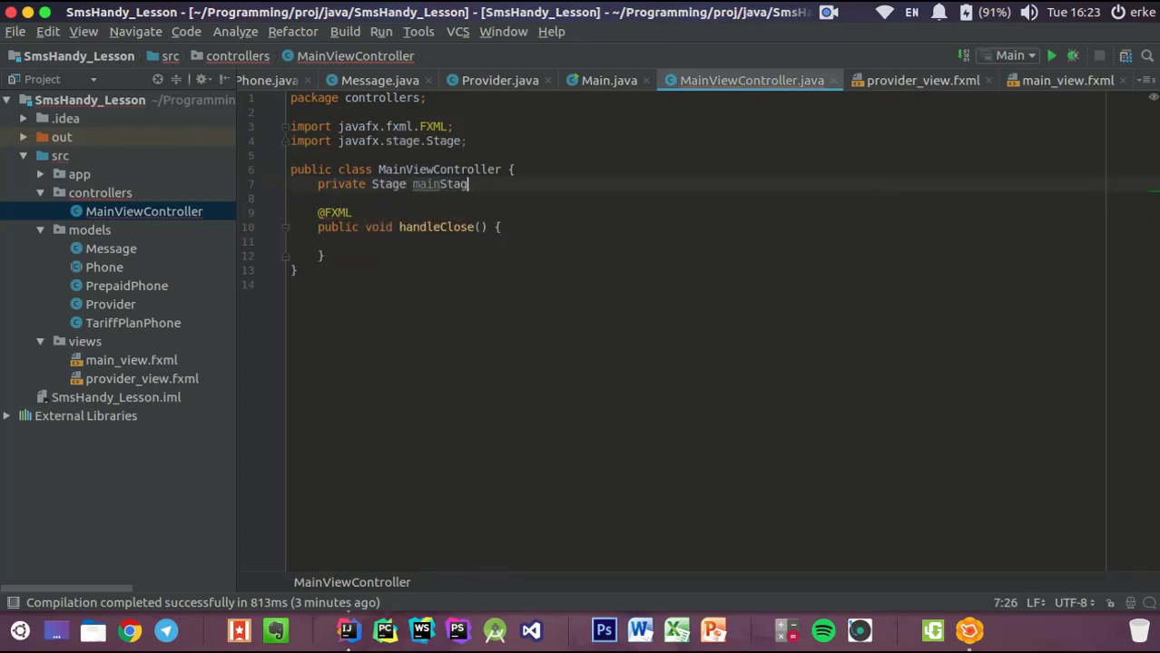
{"action": "key", "text": "BackSpace"}
{"action": "key", "text": "BackSpace"}
{"action": "key", "text": "BackSpace"}
{"action": "key", "text": "BackSpace"}
{"action": "key", "text": "BackSpace"}
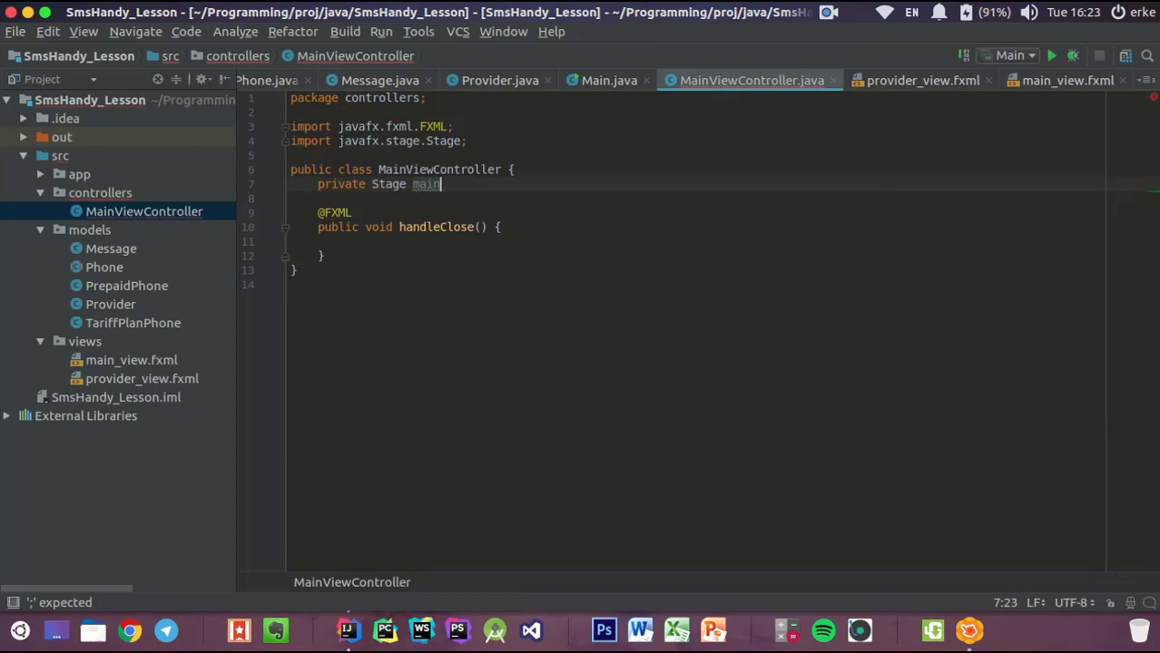
{"action": "type", "text": "Stage;"}
Generate a setter for mainStage below the handleClose() method, separated by a blank line
{"action": "key", "text": "Down"}
{"action": "key", "text": "Down"}
{"action": "key", "text": "Down"}
{"action": "key", "text": "Down"}
{"action": "key", "text": "Down"}
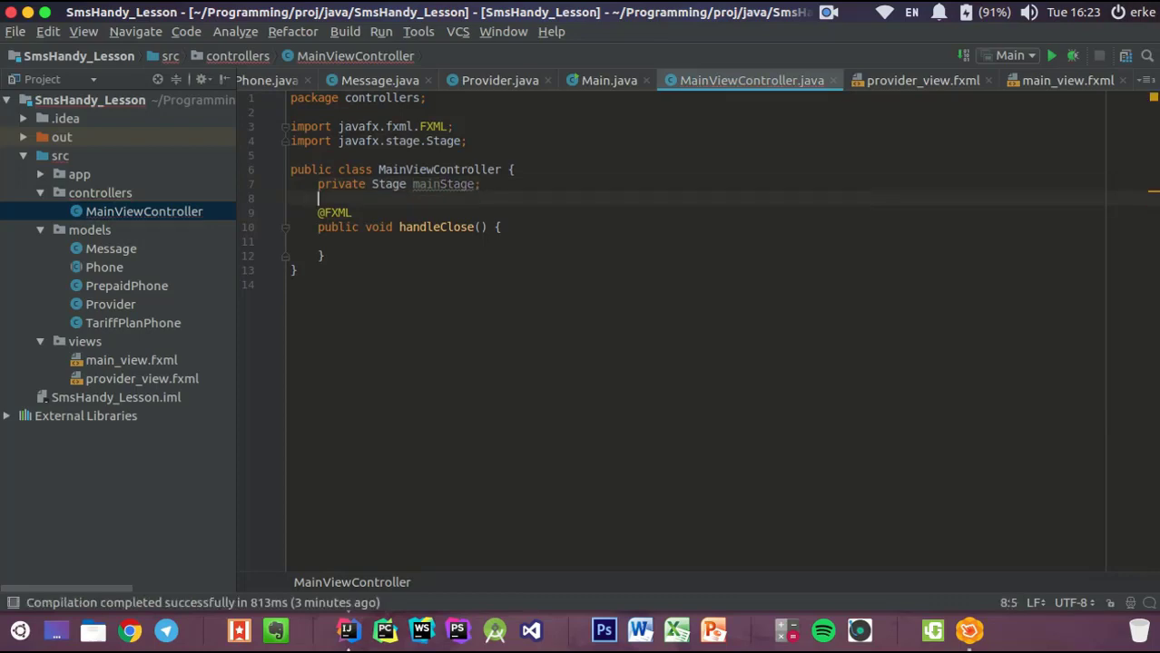
{"action": "key", "text": "Return"}
{"action": "key", "text": "Return"}
{"action": "key", "text": "alt+Insert"}
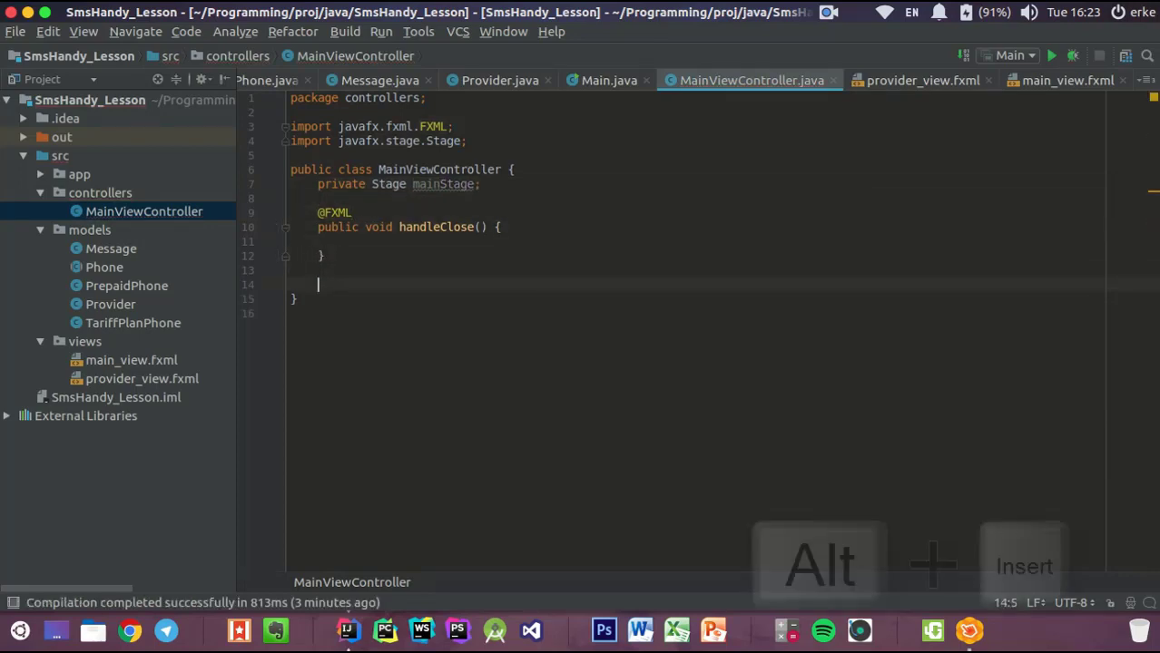
{"action": "key", "text": "Down"}
{"action": "key", "text": "Down"}
{"action": "key", "text": "Up"}
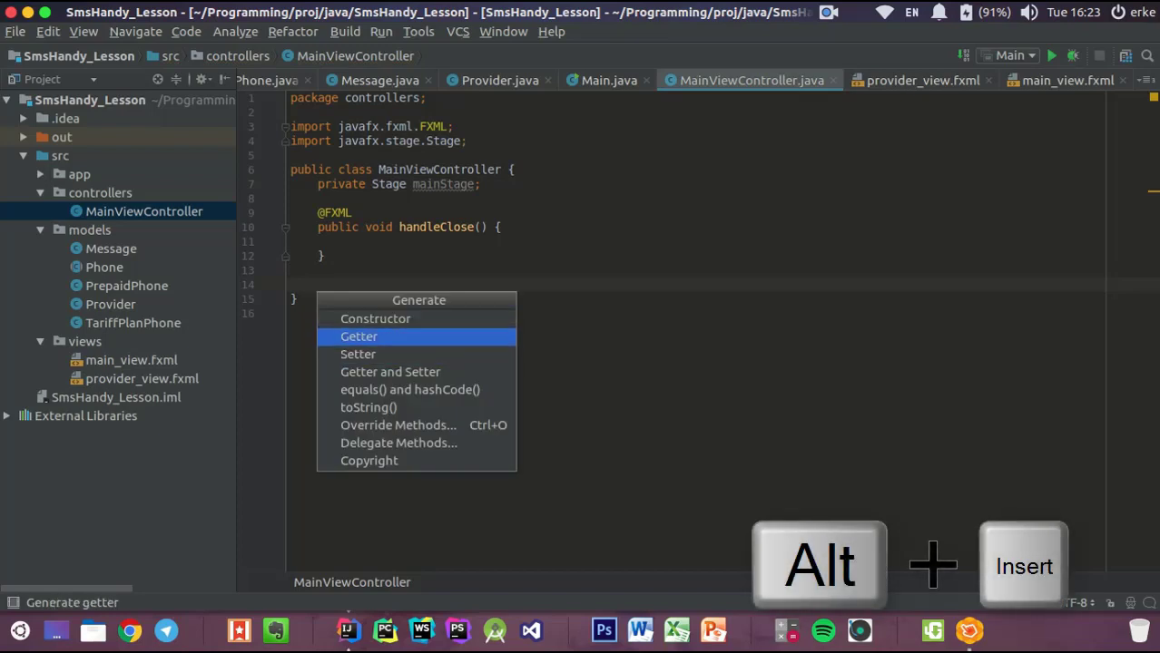
{"action": "key", "text": "Down"}
{"action": "key", "text": "Return"}
{"action": "key", "text": "Return"}
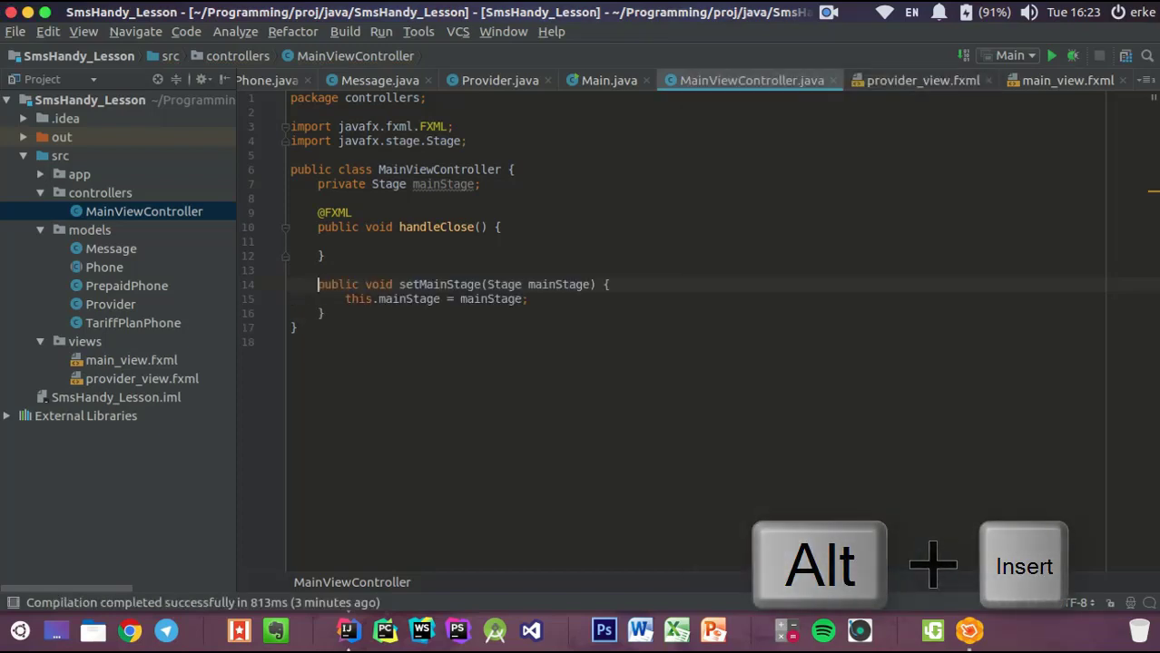
Fill the body of handleClose() with the call mainStage.close();
{"action": "left_click", "coordinate": [385, 242]}
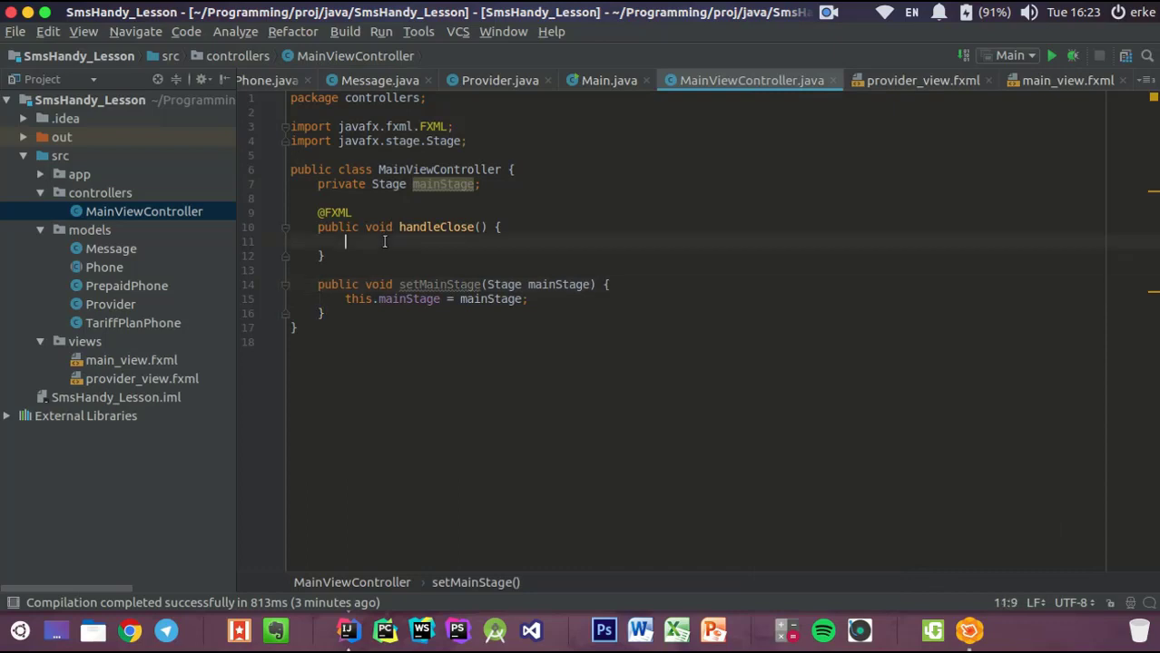
{"action": "type", "text": "m"}
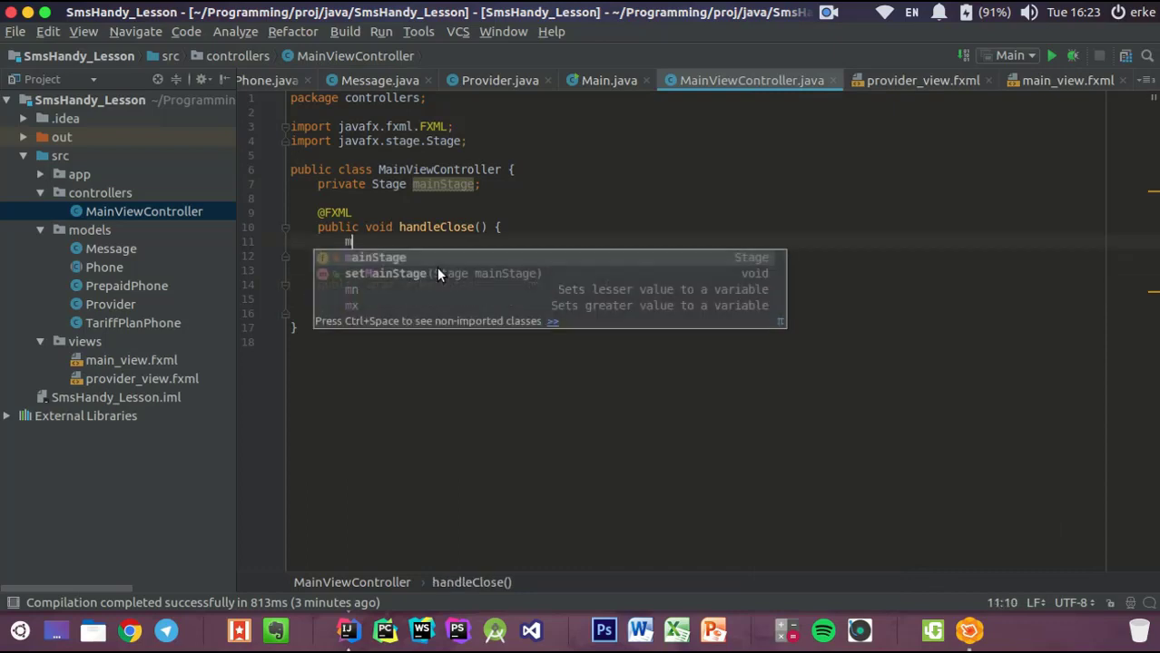
{"action": "key", "text": "Return"}
{"action": "type", "text": ".cl"}
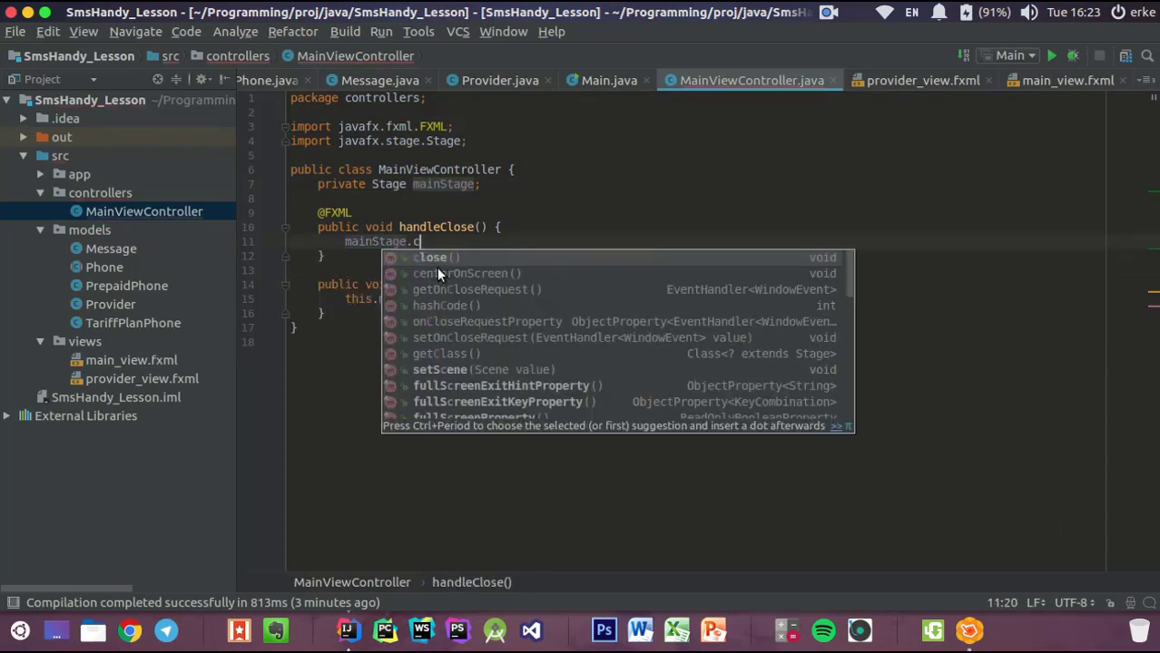
{"action": "key", "text": "Return"}
{"action": "type", "text": ";"}
In Main.java, call controller.setMainStage(mainStage) on the line below the controller declaration
{"action": "left_click", "coordinate": [599, 81]}
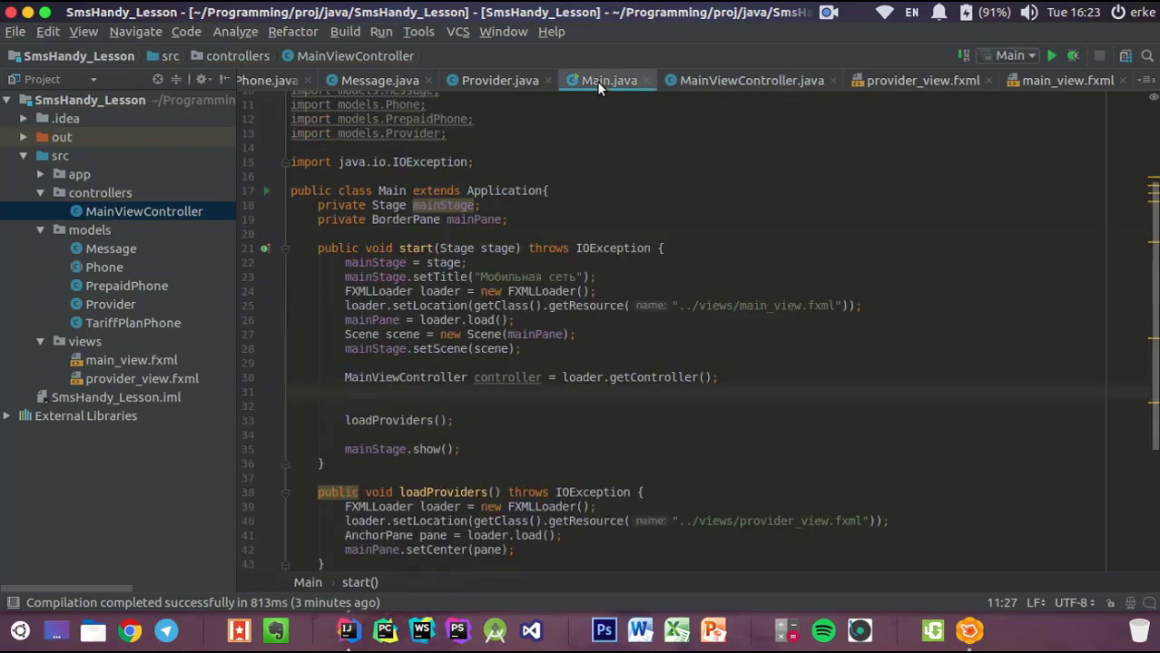
{"action": "left_click", "coordinate": [497, 391]}
{"action": "type", "text": "co"}
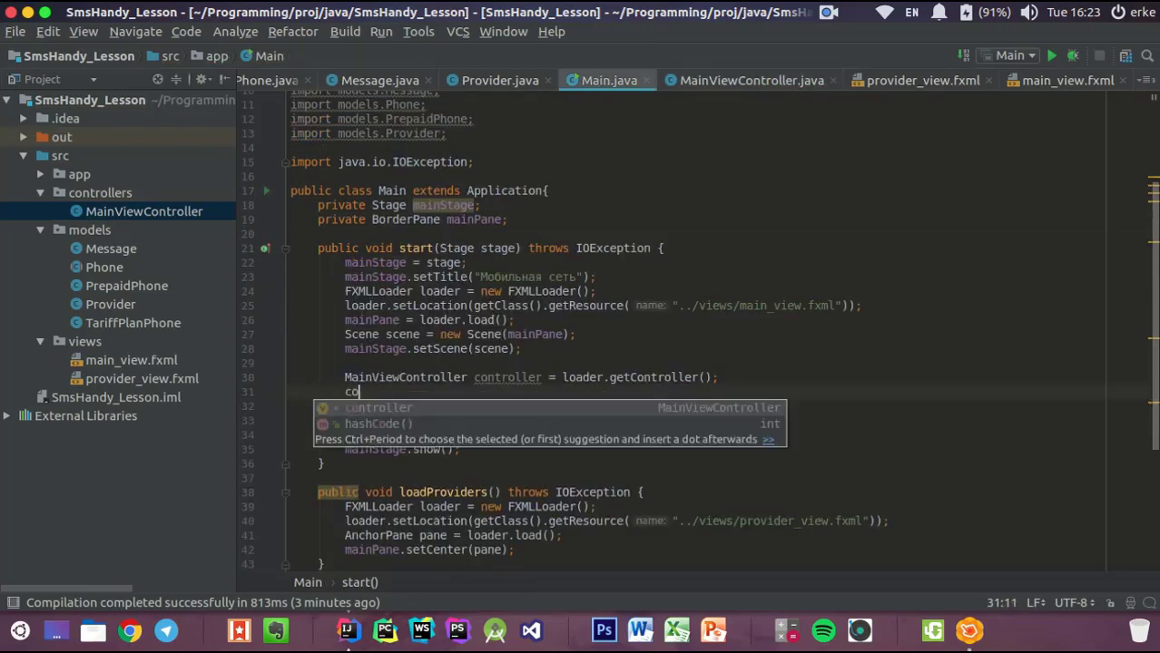
{"action": "type", "text": "ntroller."}
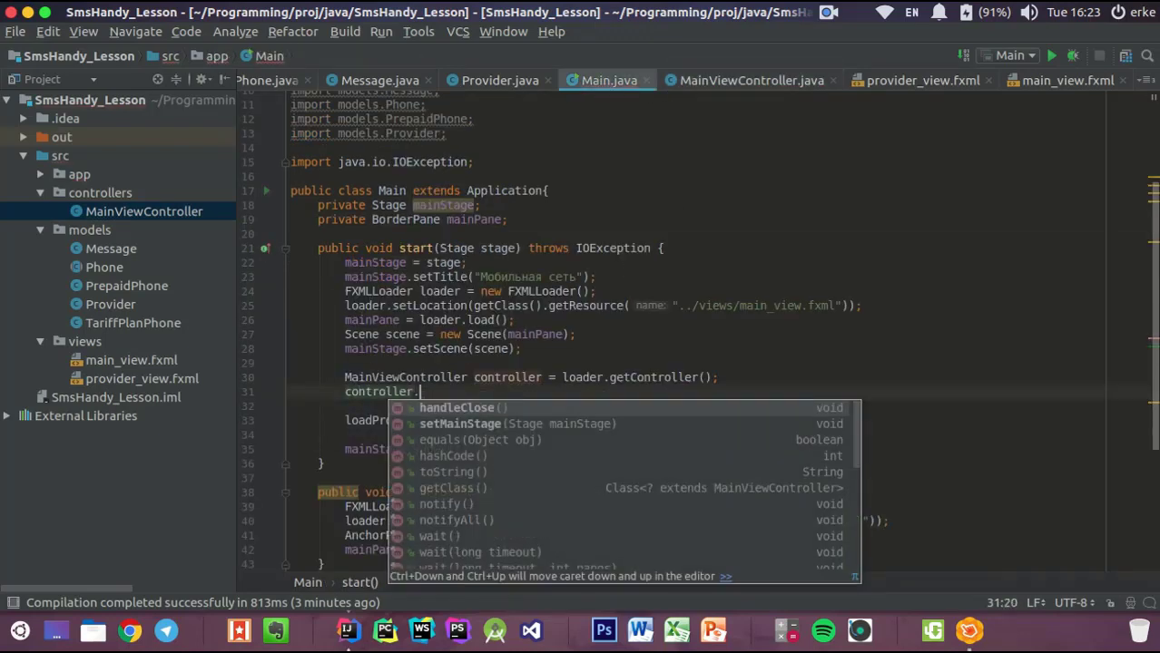
{"action": "key", "text": "Down"}
{"action": "key", "text": "Return"}
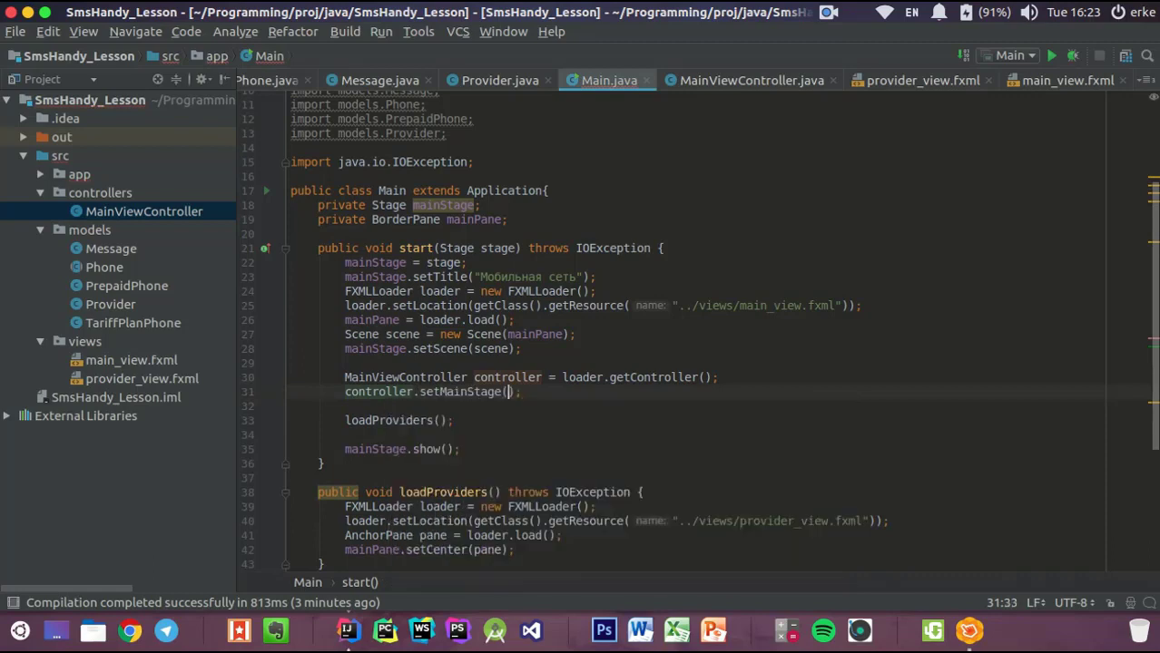
{"action": "type", "text": "m"}
{"action": "key", "text": "Return"}
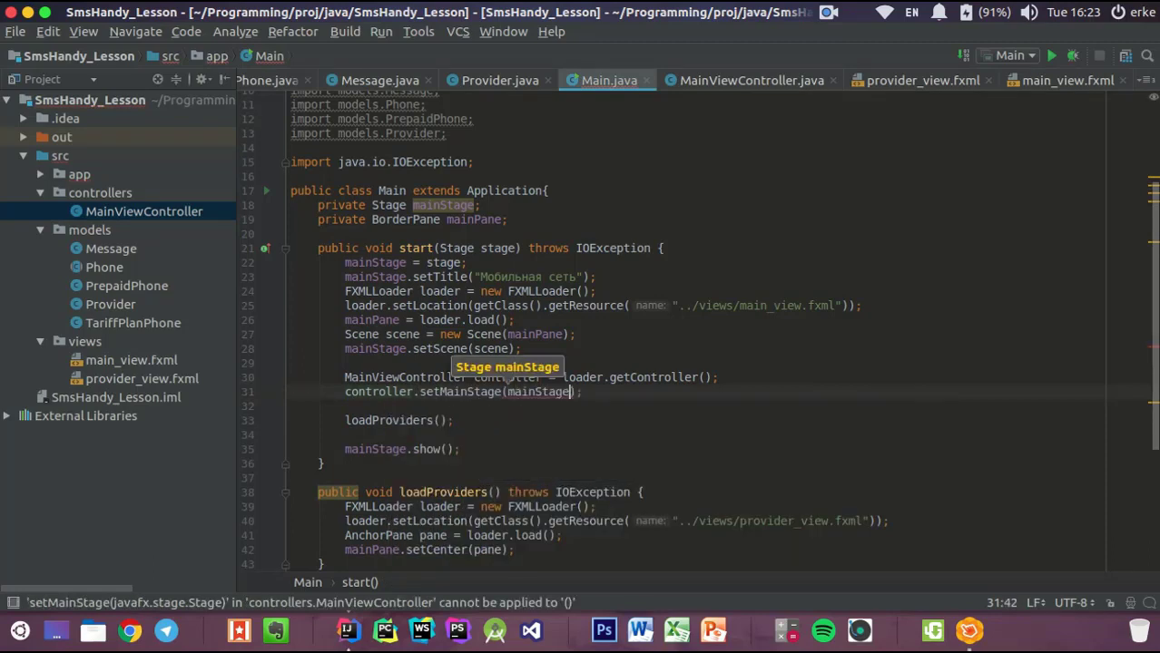
Run Main, test the Закрыть command under Главная in the launched window, and hide the run output
{"action": "left_click", "coordinate": [1051, 55]}
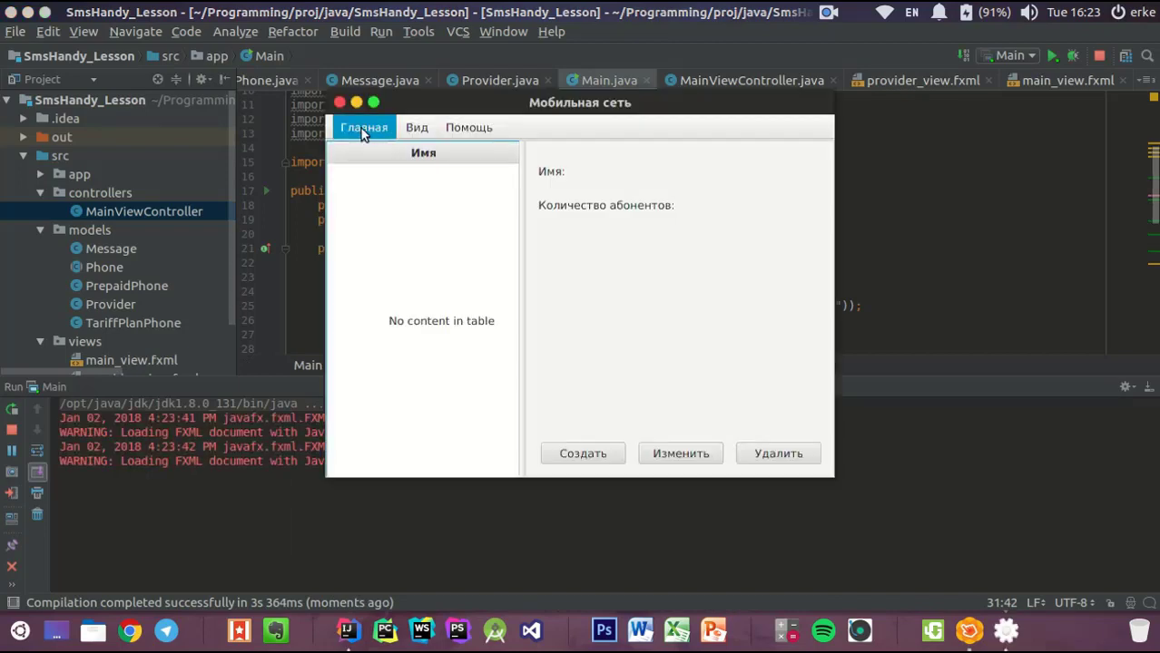
{"action": "left_click", "coordinate": [360, 128]}
{"action": "left_click", "coordinate": [363, 150]}
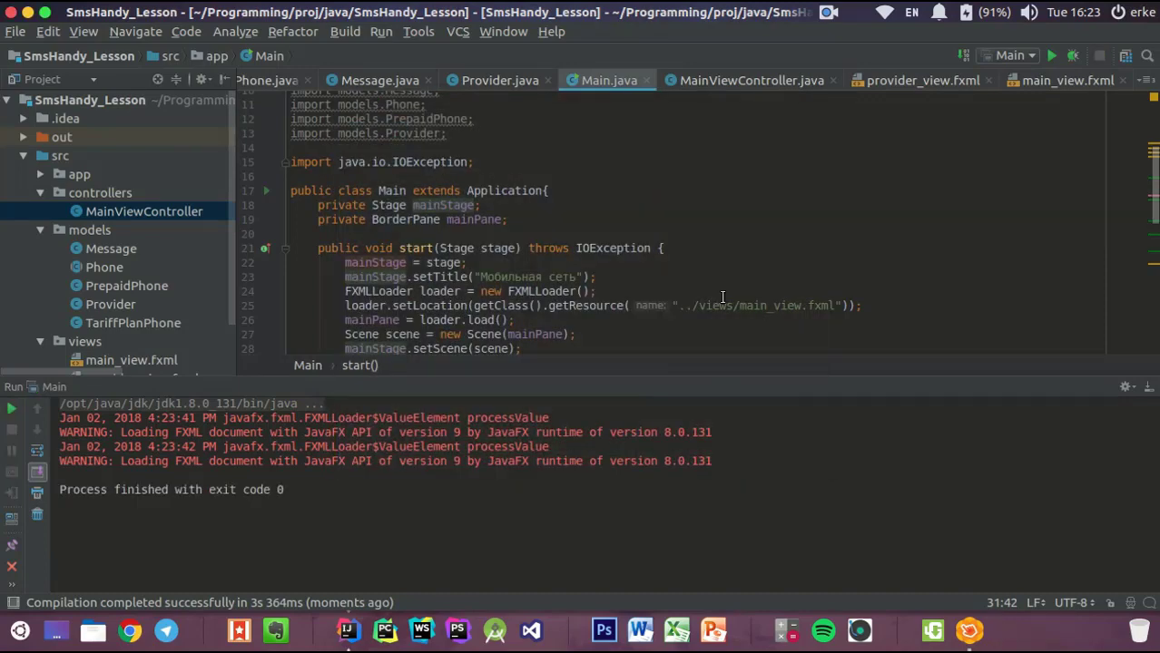
{"action": "left_click", "coordinate": [1148, 387]}
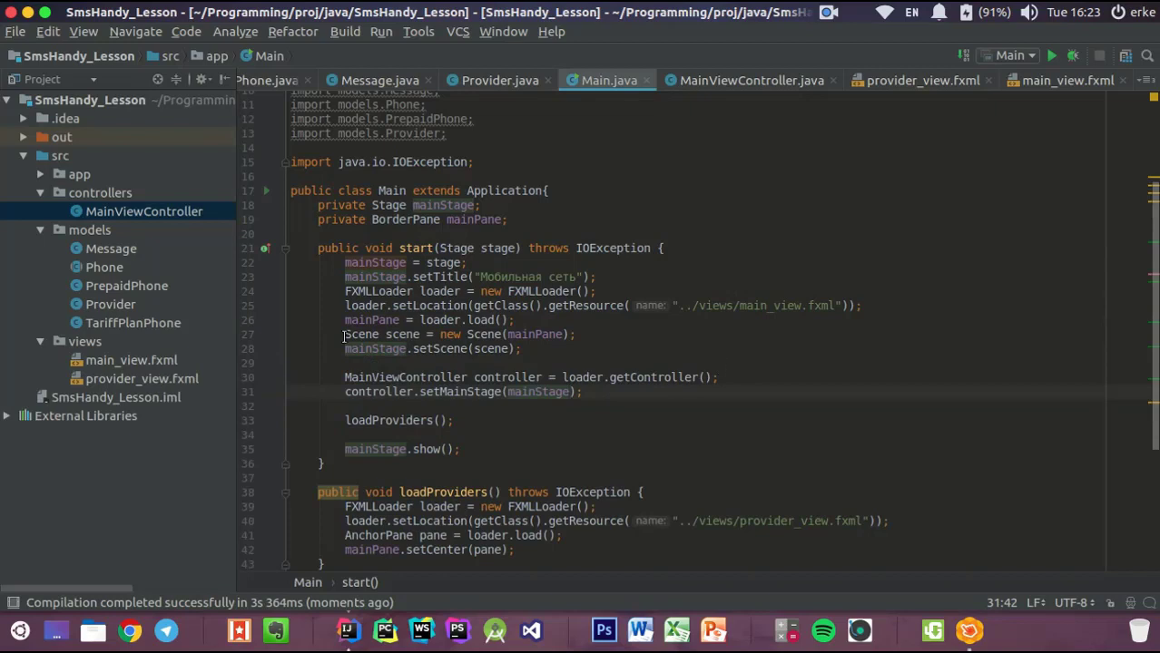
Create a new file named abonents_view.fxml in the views package
{"action": "left_click", "coordinate": [81, 342]}
{"action": "key", "text": "alt+Insert"}
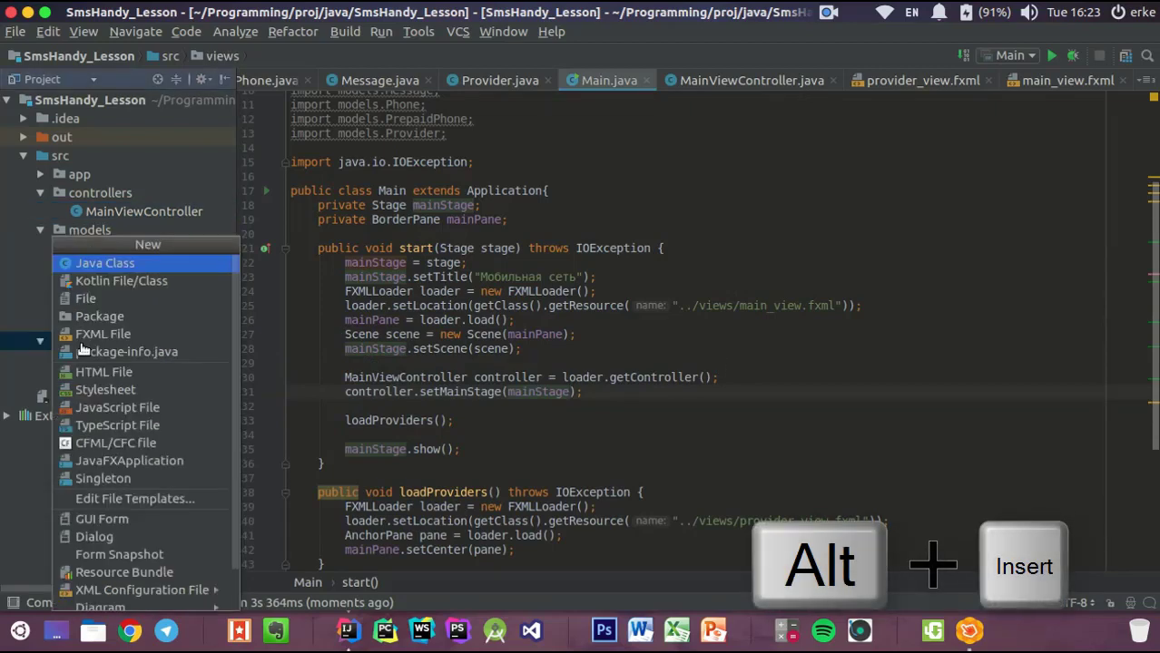
{"action": "key", "text": "Down"}
{"action": "key", "text": "Return"}
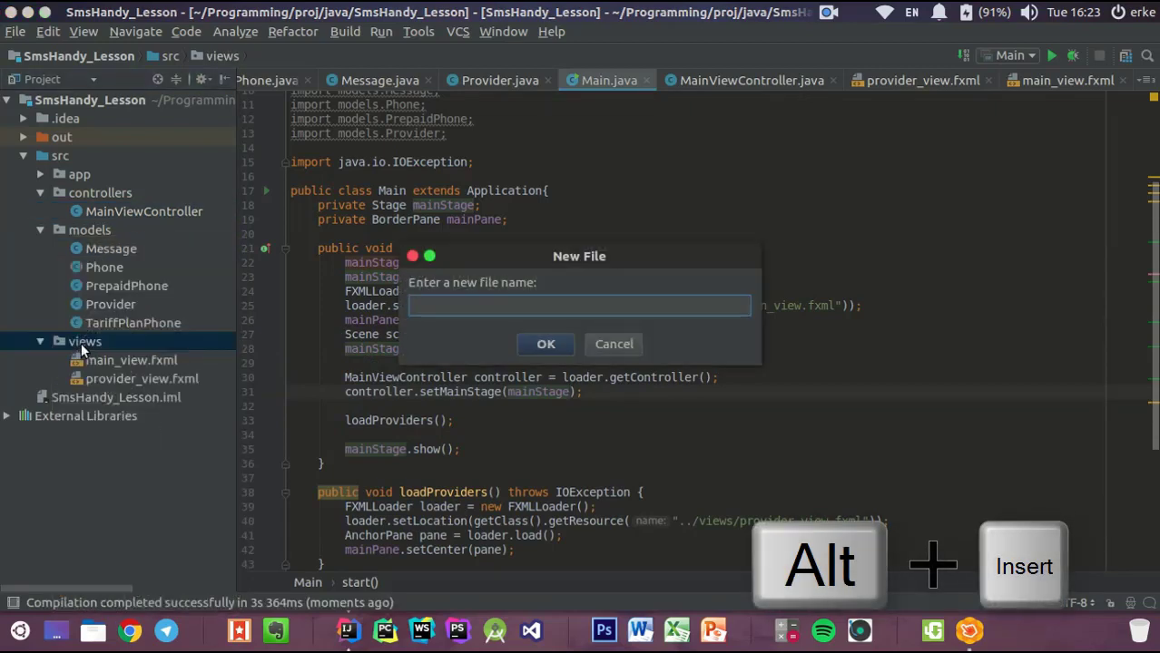
{"action": "type", "text": "p"}
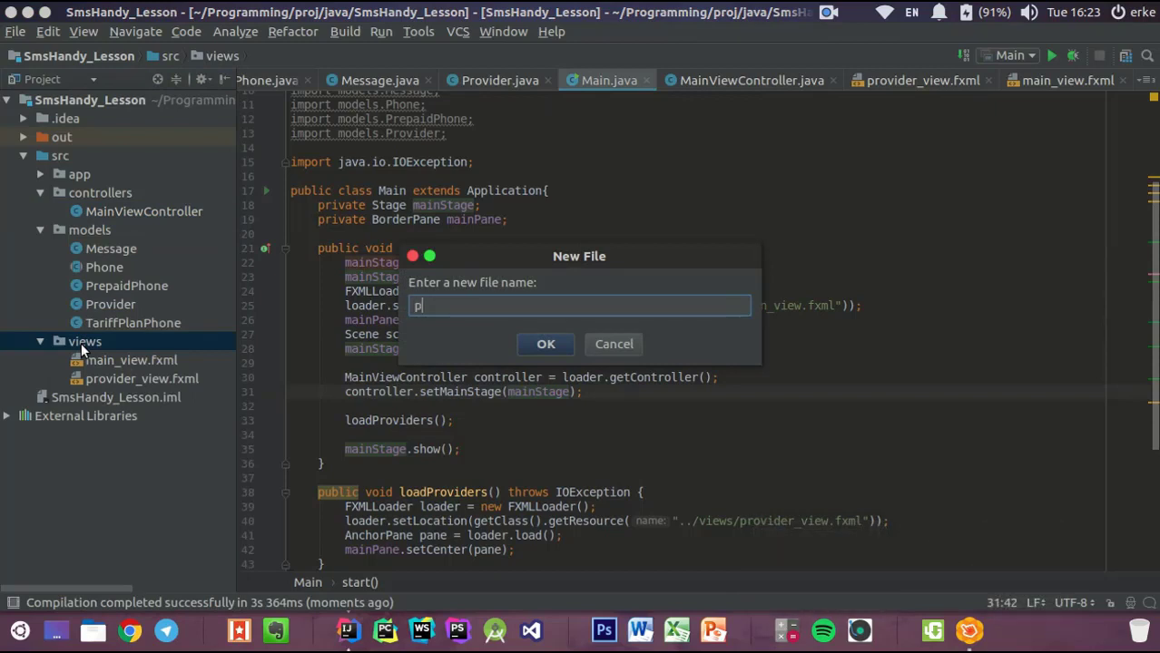
{"action": "key", "text": "BackSpace"}
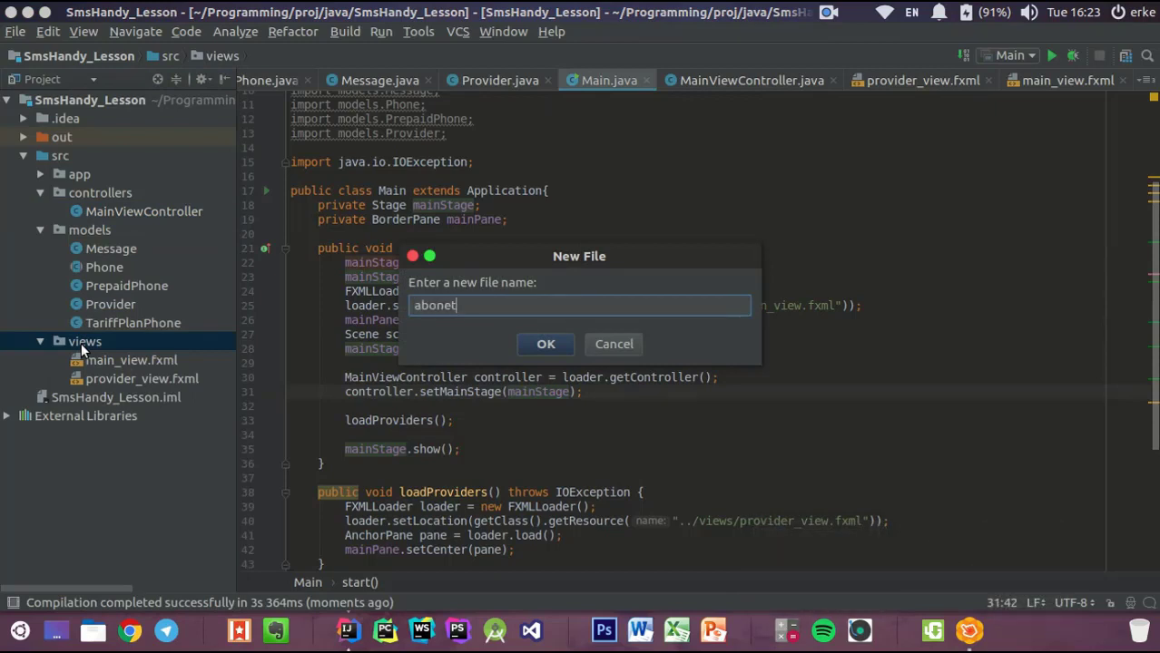
{"action": "type", "text": "abonents_view.fxml"}
{"action": "key", "text": "Return"}
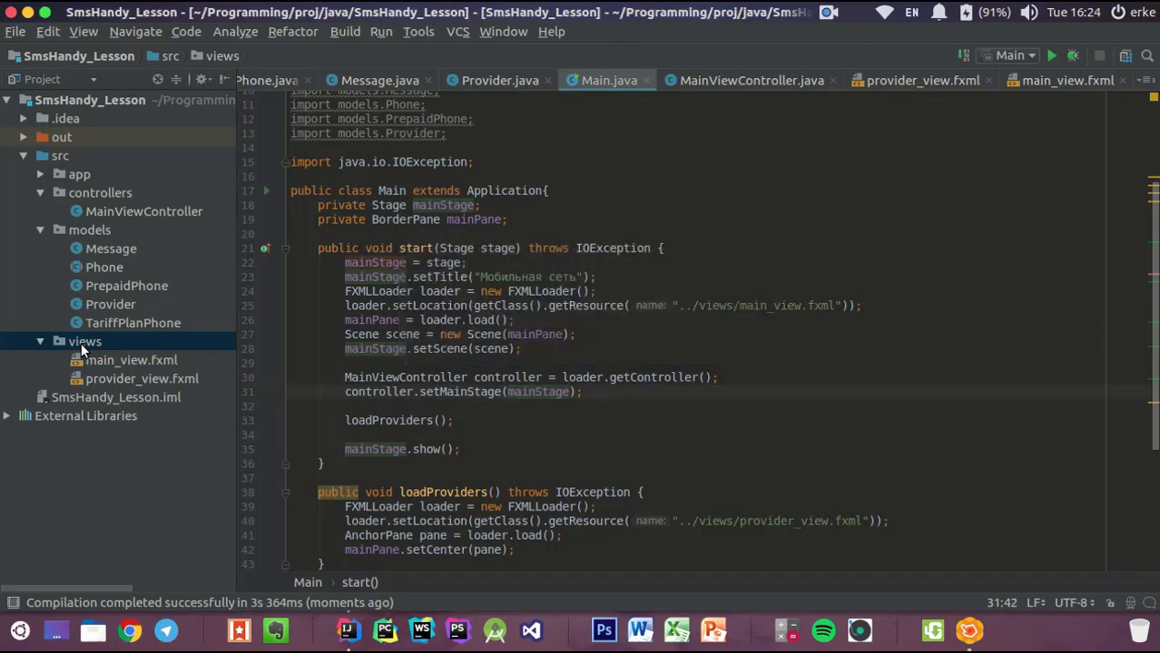
Copy the entire contents of provider_view.fxml into the empty abonents_view.fxml
{"action": "key", "text": "alt+Tab"}
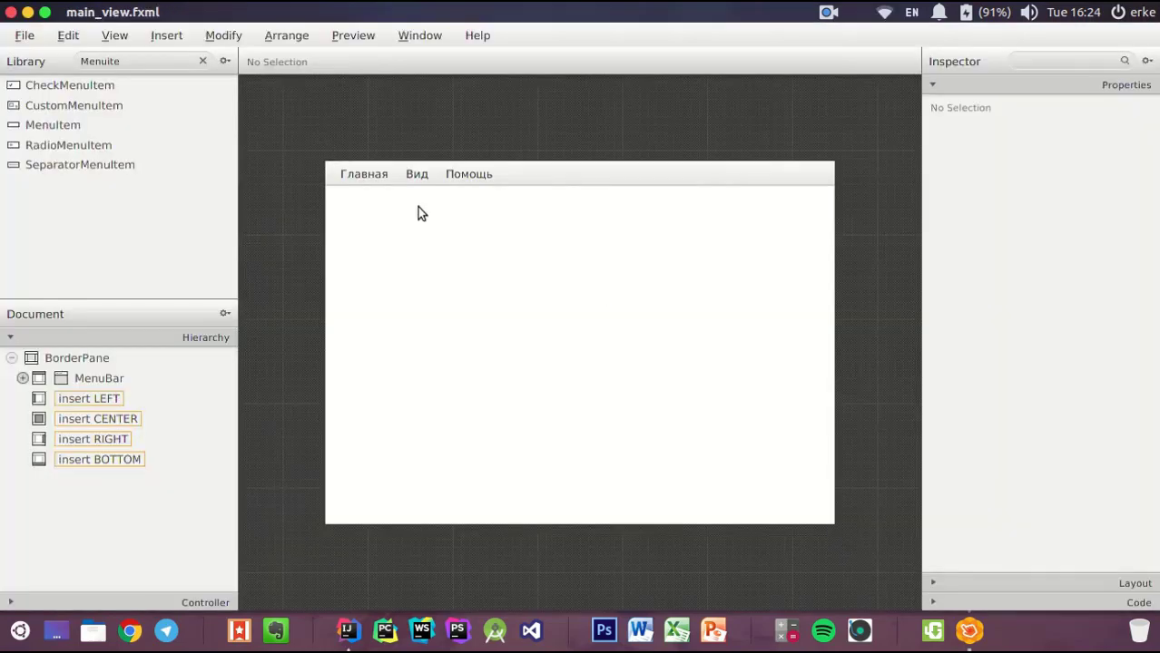
{"action": "key", "text": "alt+Tab"}
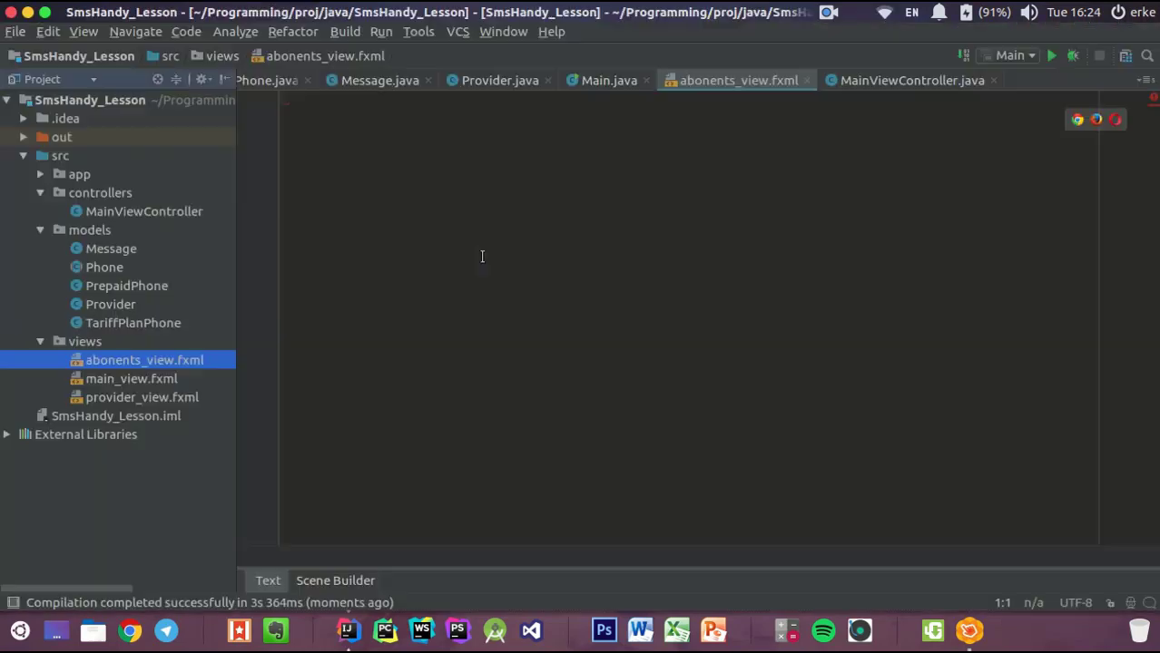
{"action": "double_click", "coordinate": [125, 402]}
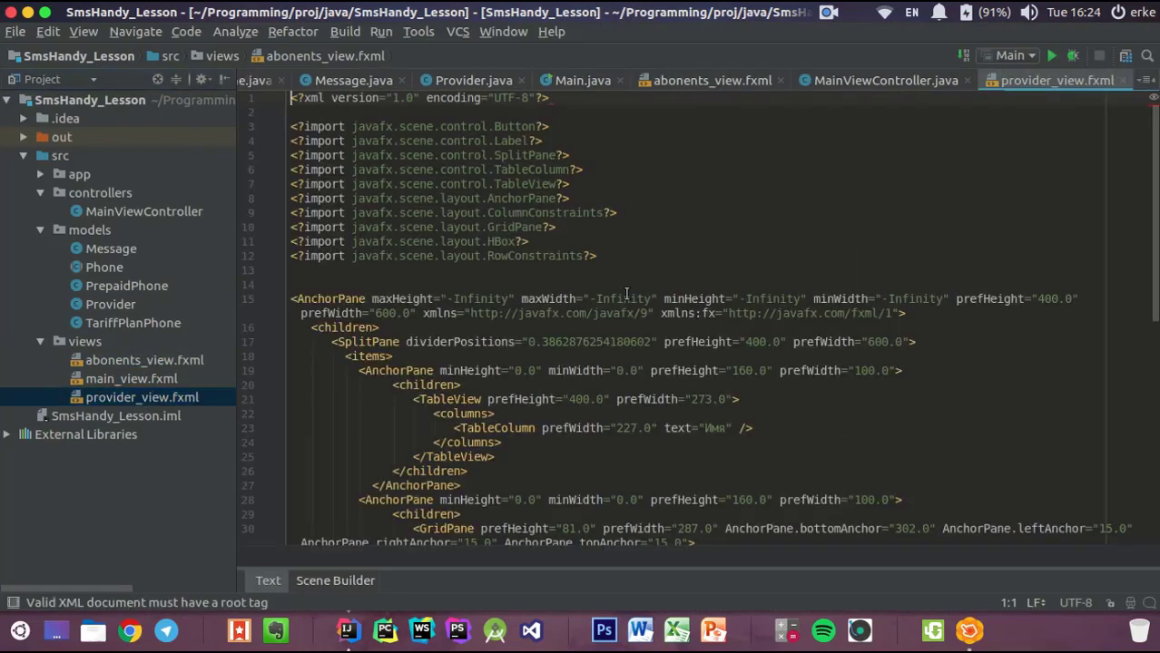
{"action": "key", "text": "ctrl+a"}
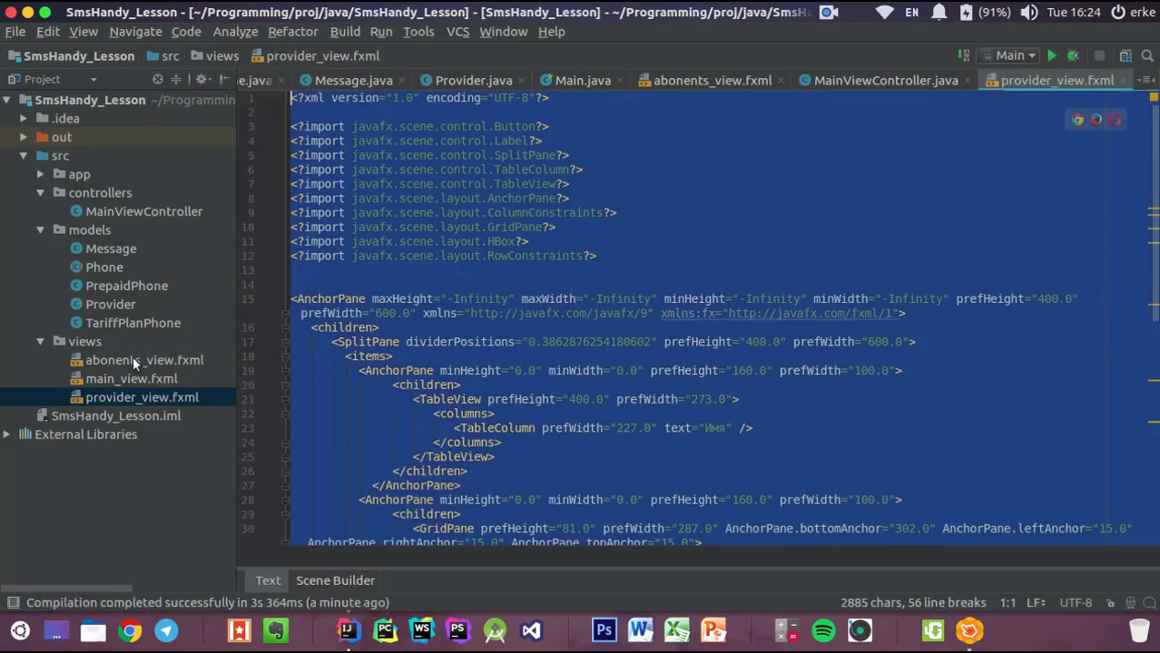
{"action": "double_click", "coordinate": [126, 359]}
{"action": "key", "text": "ctrl+v"}
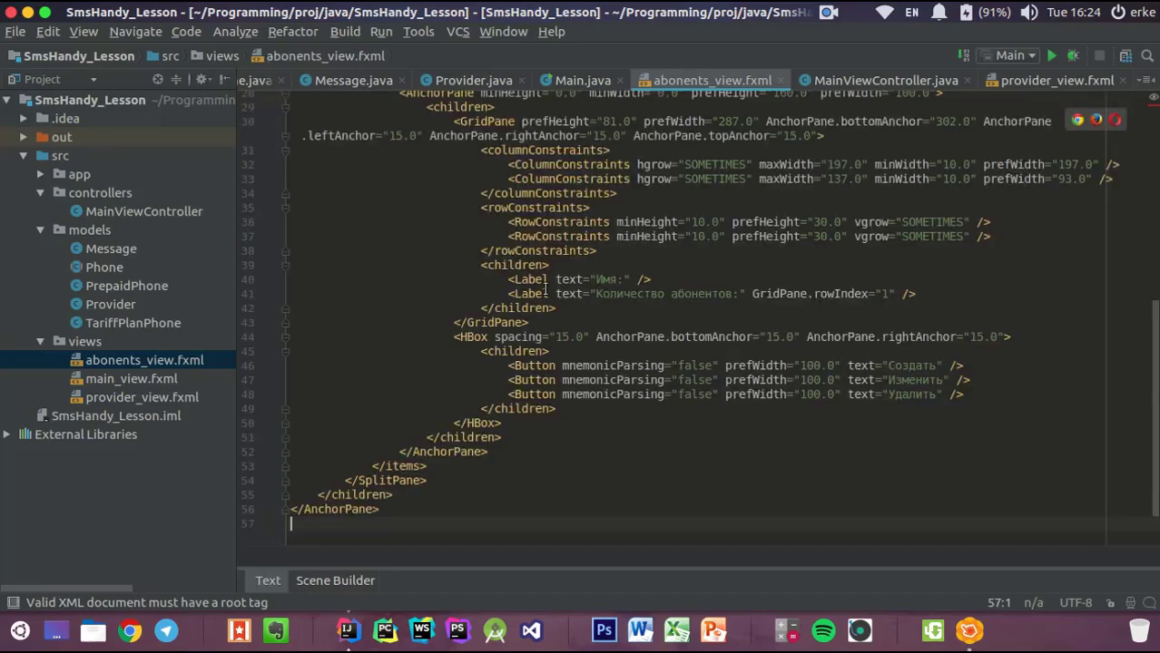
Switch to Scene Builder, open abonents_view.fxml from the views folder, and select the Имя table column
{"action": "key", "text": "alt+Tab"}
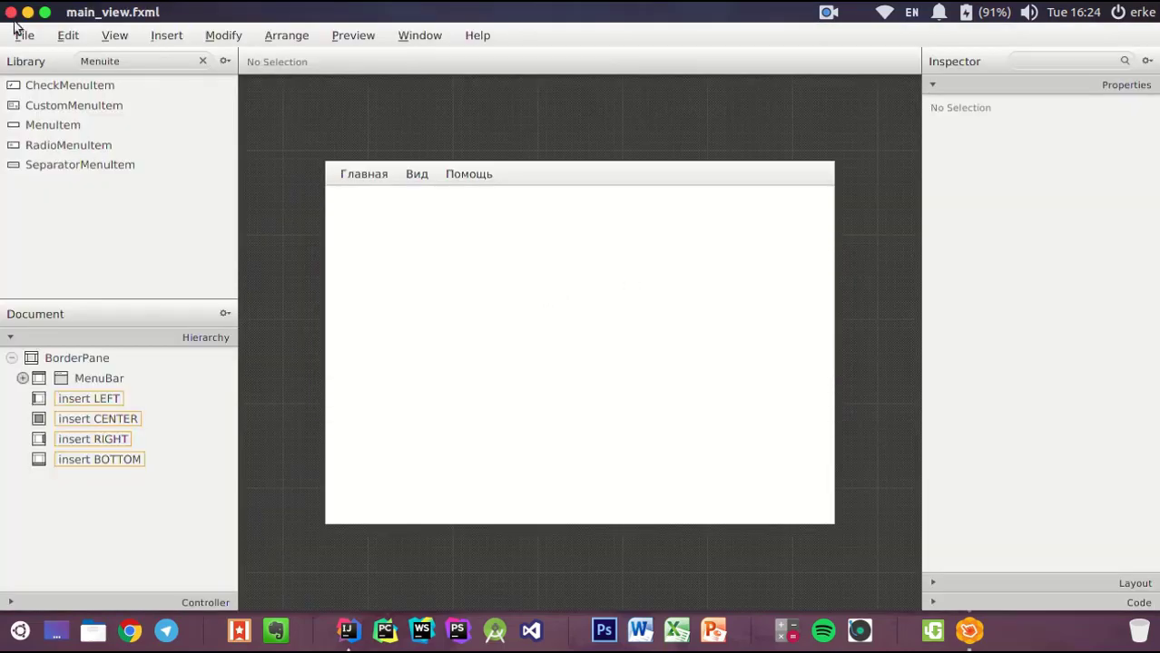
{"action": "left_click", "coordinate": [24, 34]}
{"action": "left_click", "coordinate": [40, 110]}
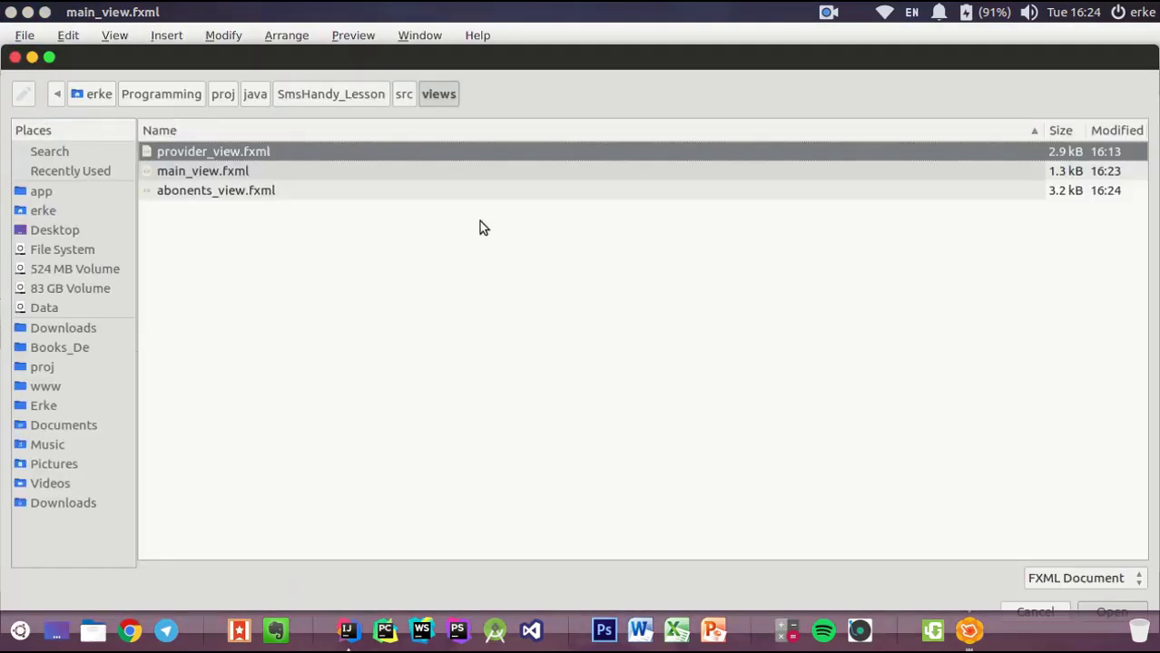
{"action": "left_click", "coordinate": [208, 191]}
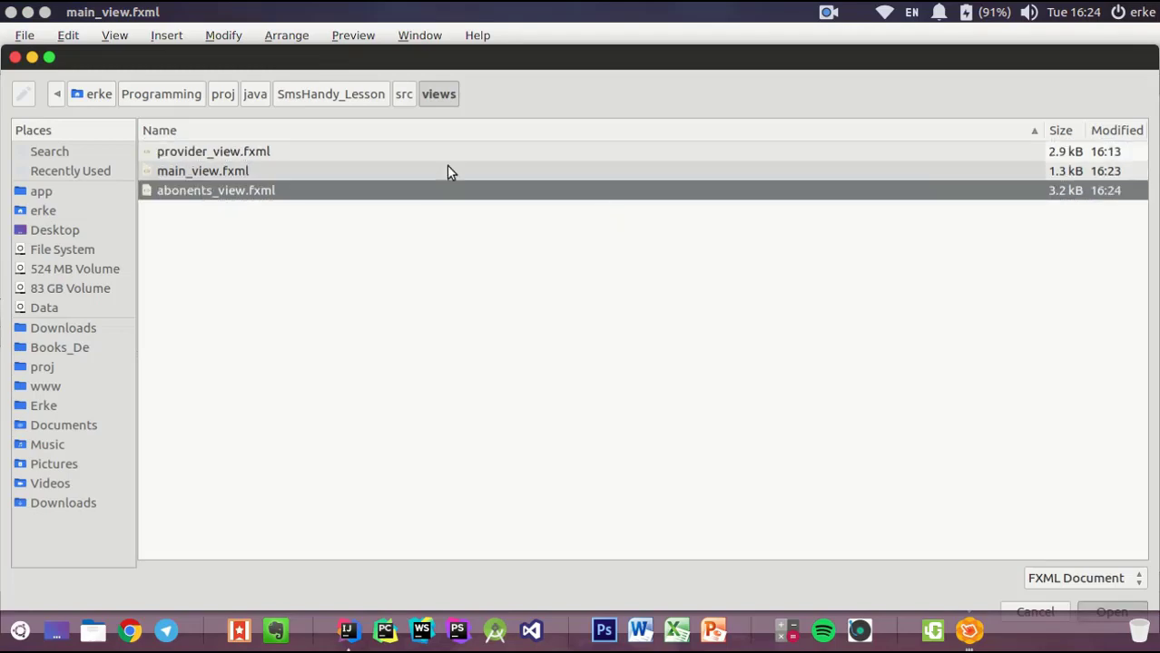
{"action": "key", "text": "Return"}
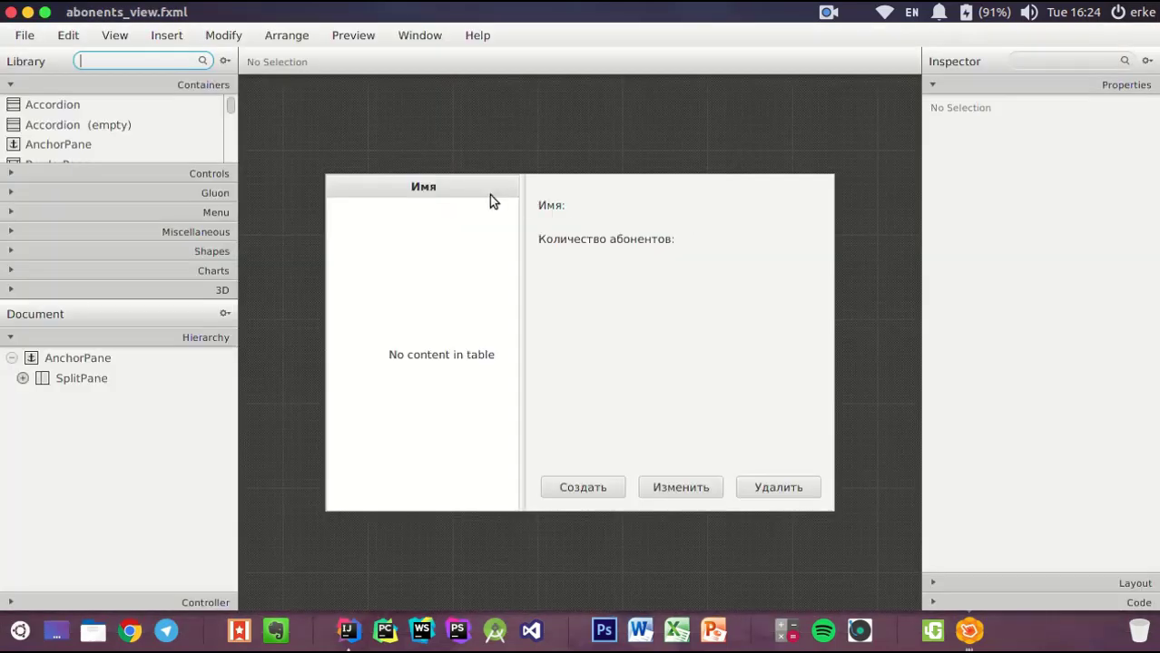
{"action": "left_click", "coordinate": [463, 190]}
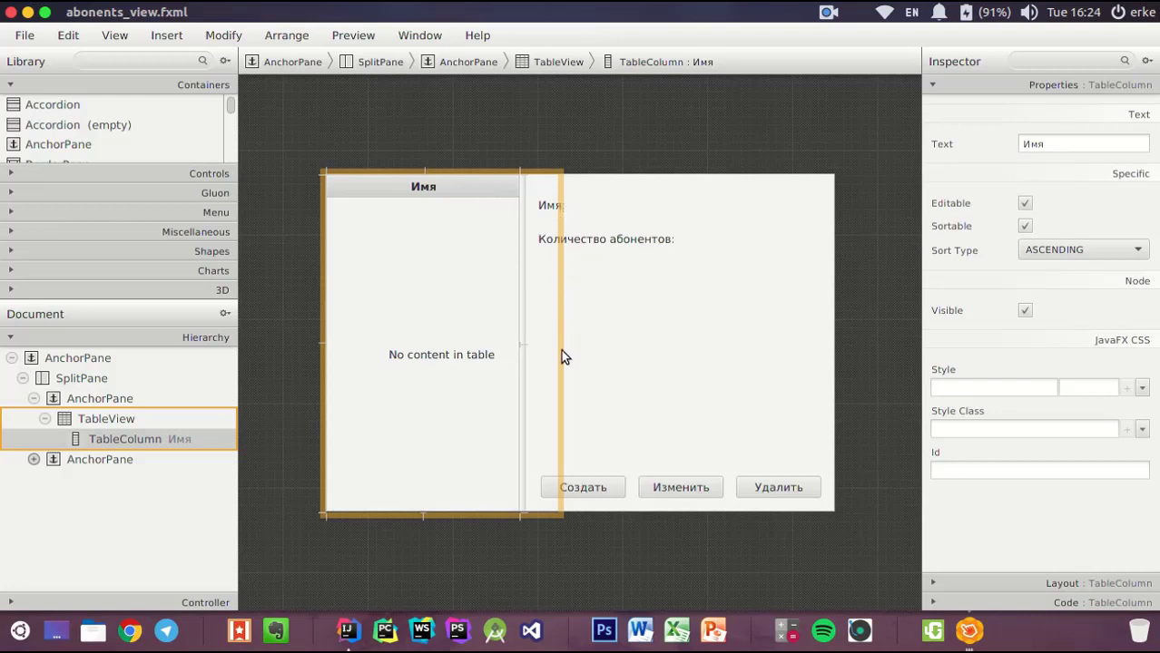
{"action": "left_click", "coordinate": [118, 439]}
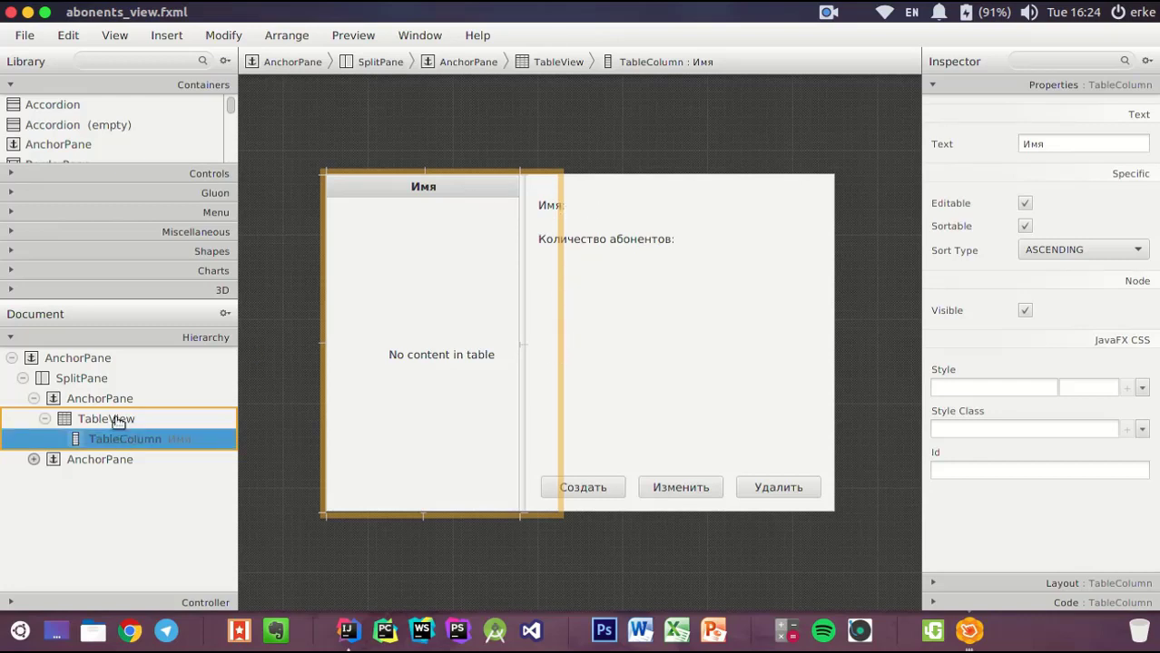
{"action": "left_click", "coordinate": [479, 342]}
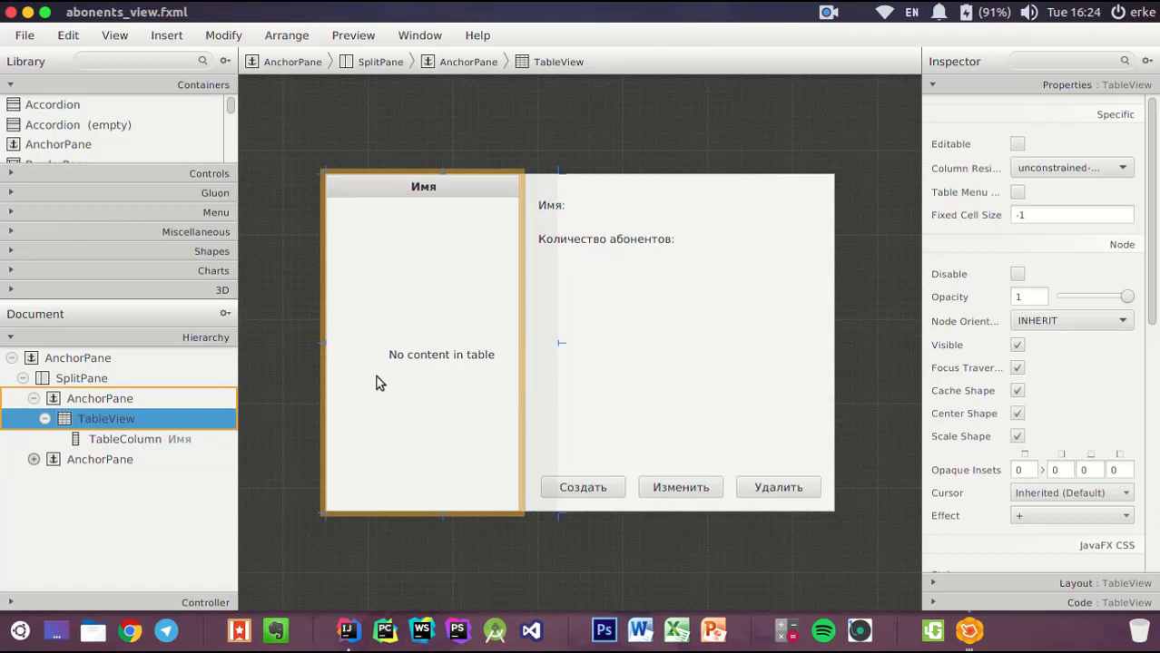
{"action": "left_click", "coordinate": [140, 441]}
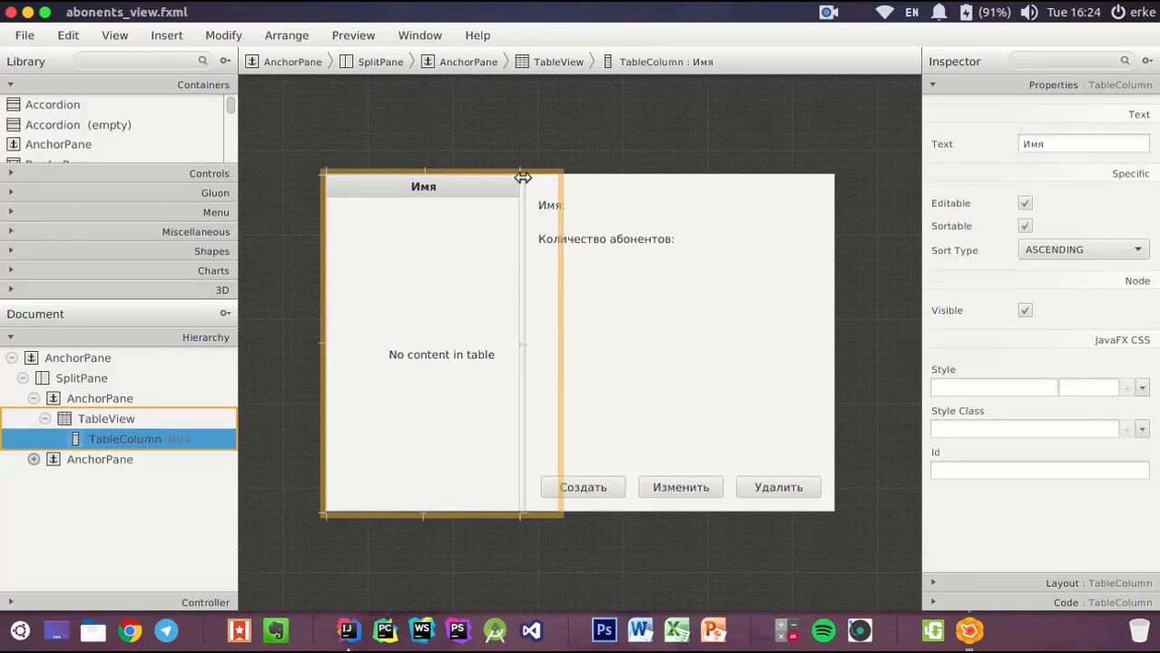
{"action": "mouse_move", "coordinate": [518, 176]}
{"action": "left_mouse_down"}
{"action": "mouse_move", "coordinate": [504, 176]}
{"action": "mouse_move", "coordinate": [522, 177]}
{"action": "left_mouse_up"}
{"action": "left_click", "coordinate": [114, 422]}
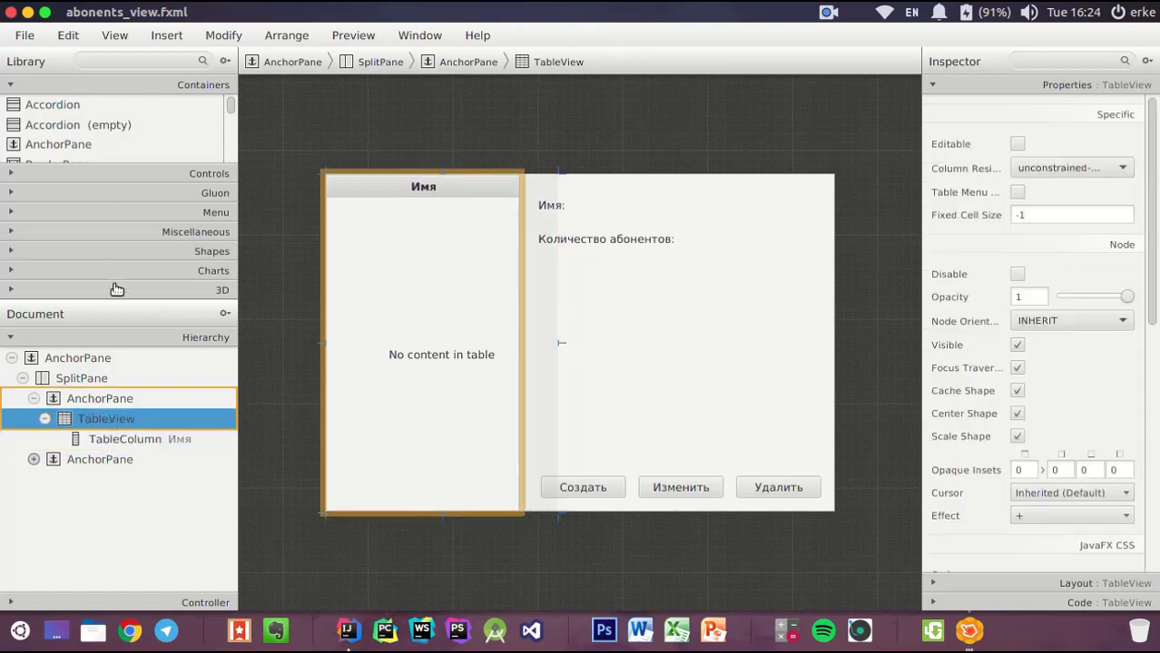
Search the library for "table" and try to add a TableColumn to the table view beside the Имя column
{"action": "left_click", "coordinate": [100, 61]}
{"action": "key", "text": "super+space"}
{"action": "type", "text": "ta"}
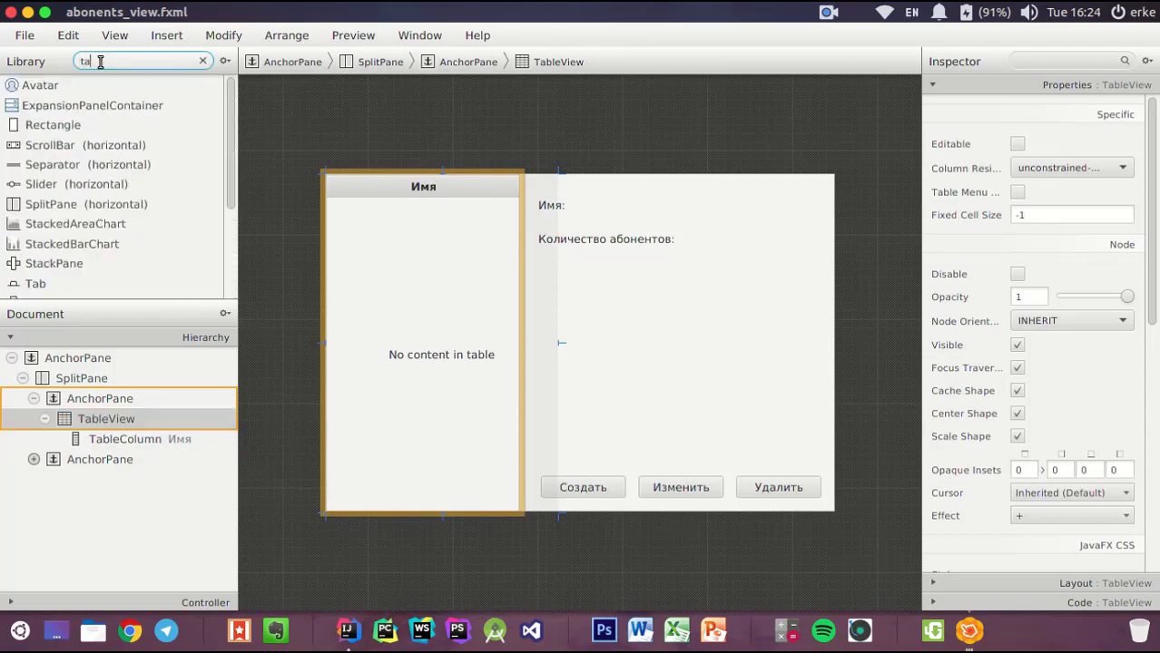
{"action": "type", "text": "ble"}
{"action": "left_click", "coordinate": [54, 85]}
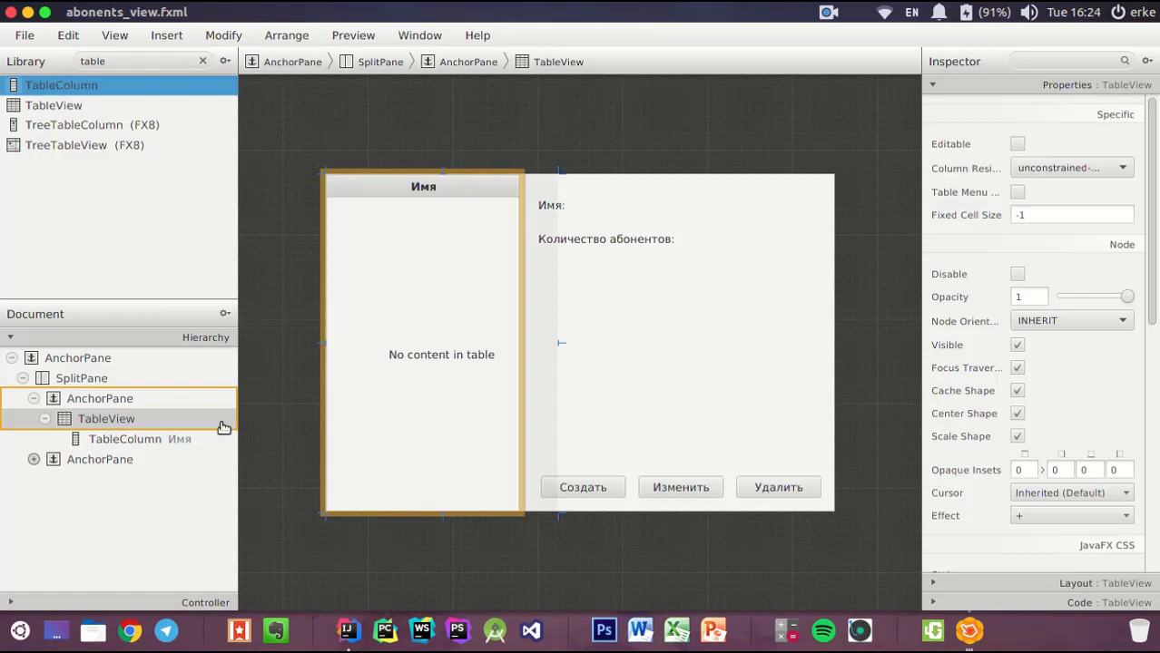
{"action": "left_click", "coordinate": [107, 446]}
{"action": "left_click", "coordinate": [104, 419]}
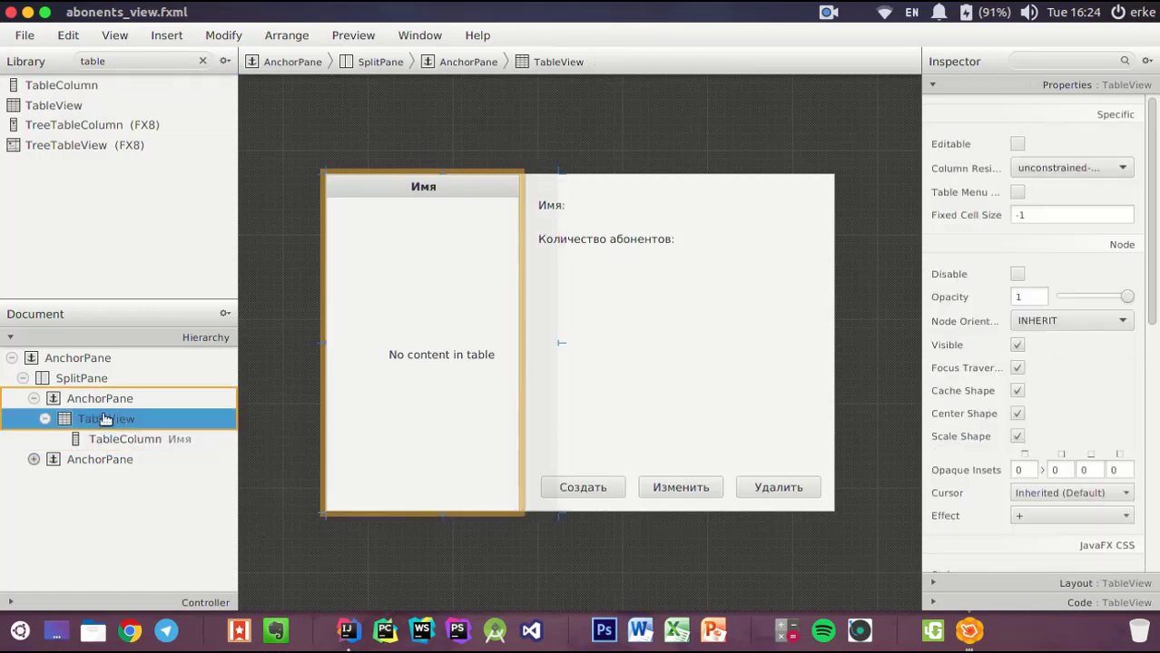
{"action": "left_click", "coordinate": [76, 92]}
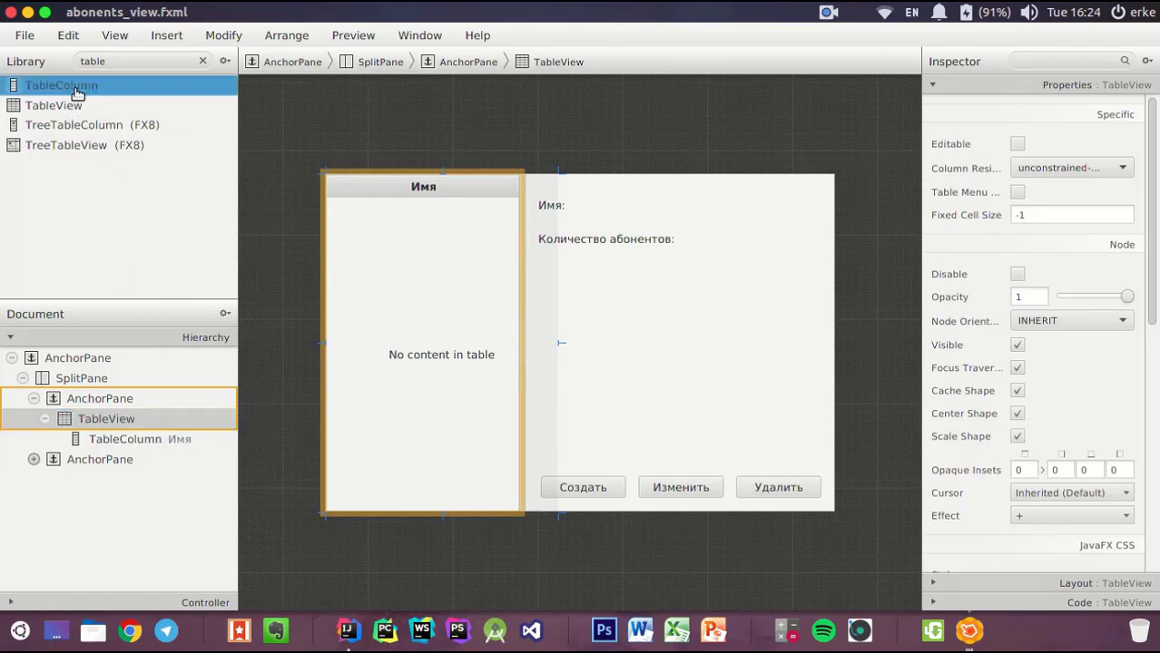
{"action": "left_click_drag", "start_coordinate": [76, 91], "coordinate": [403, 199]}
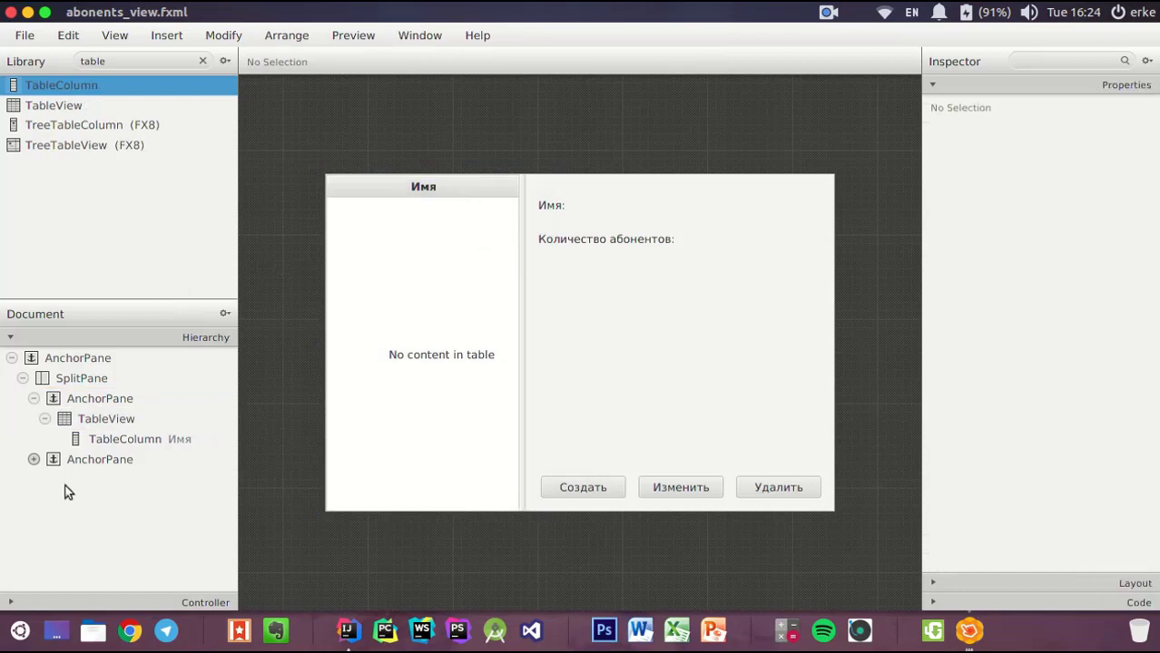
Duplicate the Имя table column and set the copy's text to Номер
{"action": "left_click", "coordinate": [120, 444]}
{"action": "right_click", "coordinate": [118, 445]}
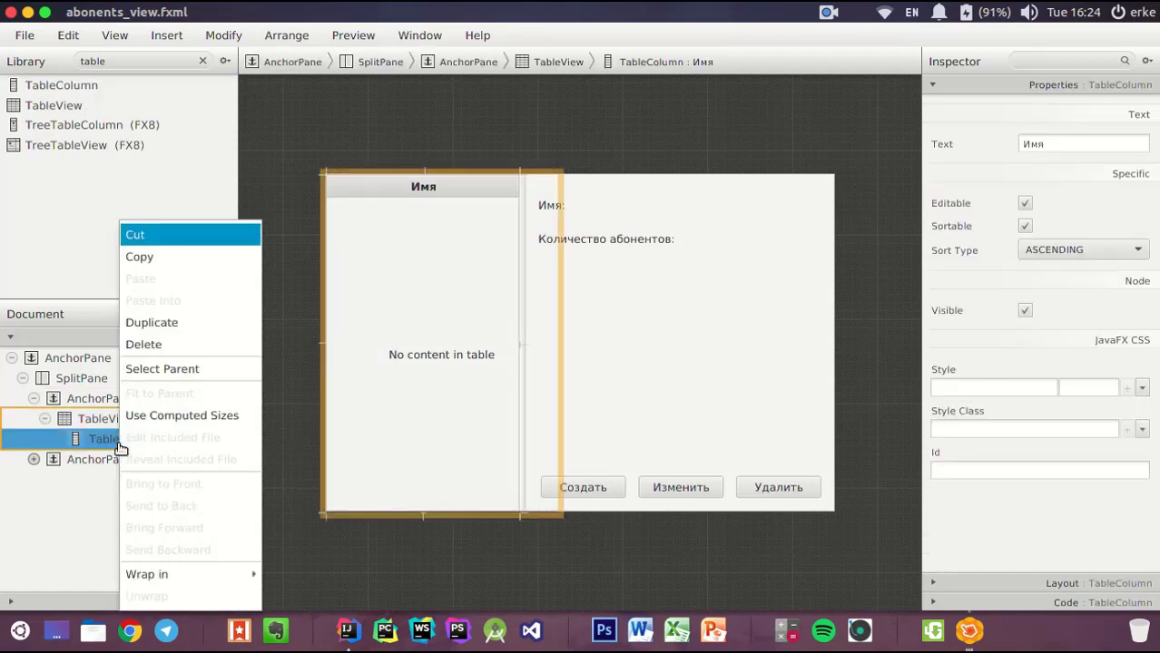
{"action": "left_click", "coordinate": [190, 323]}
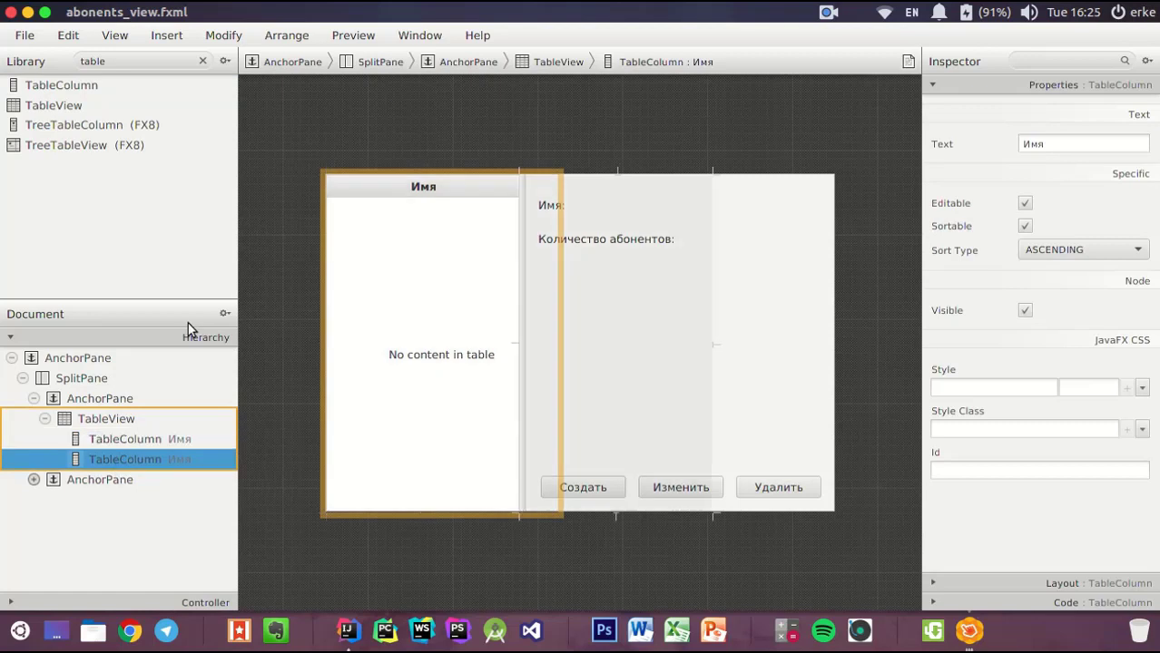
{"action": "left_click", "coordinate": [141, 439]}
{"action": "left_click", "coordinate": [152, 461]}
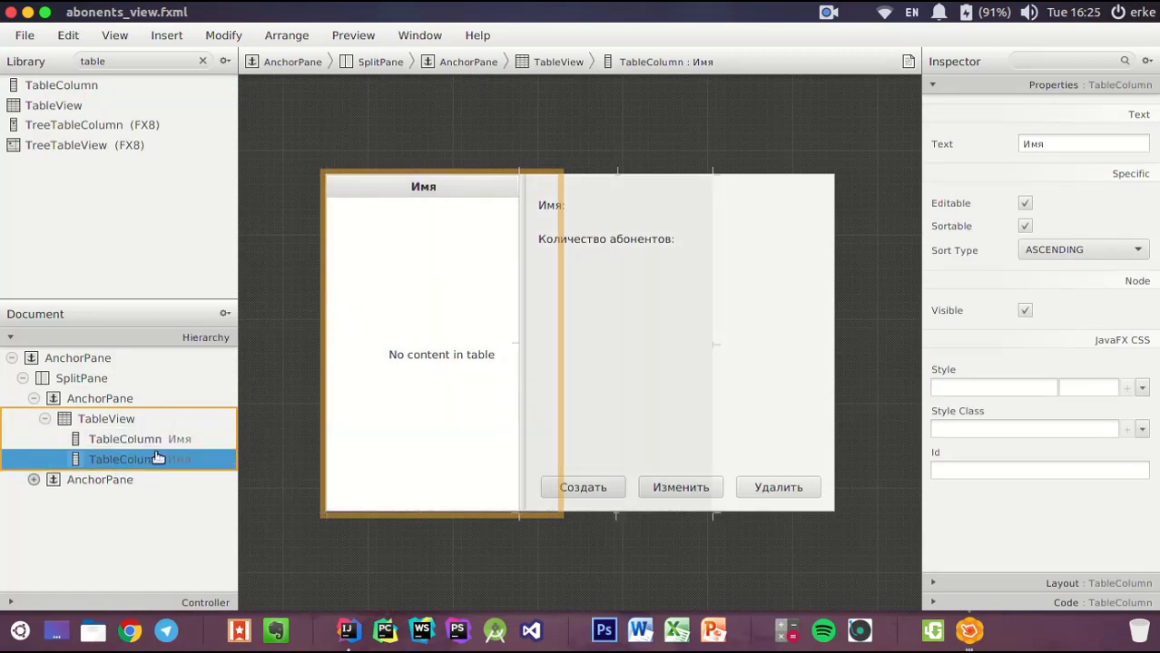
{"action": "double_click", "coordinate": [1052, 144]}
{"action": "type", "text": "Номер"}
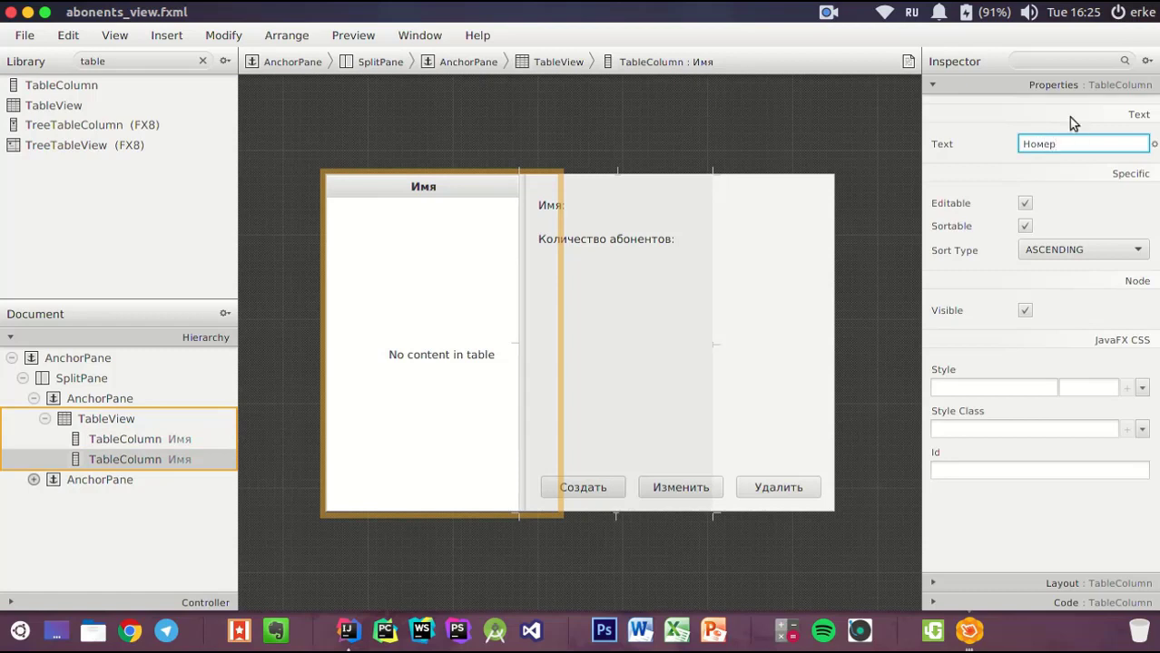
{"action": "key", "text": "Return"}
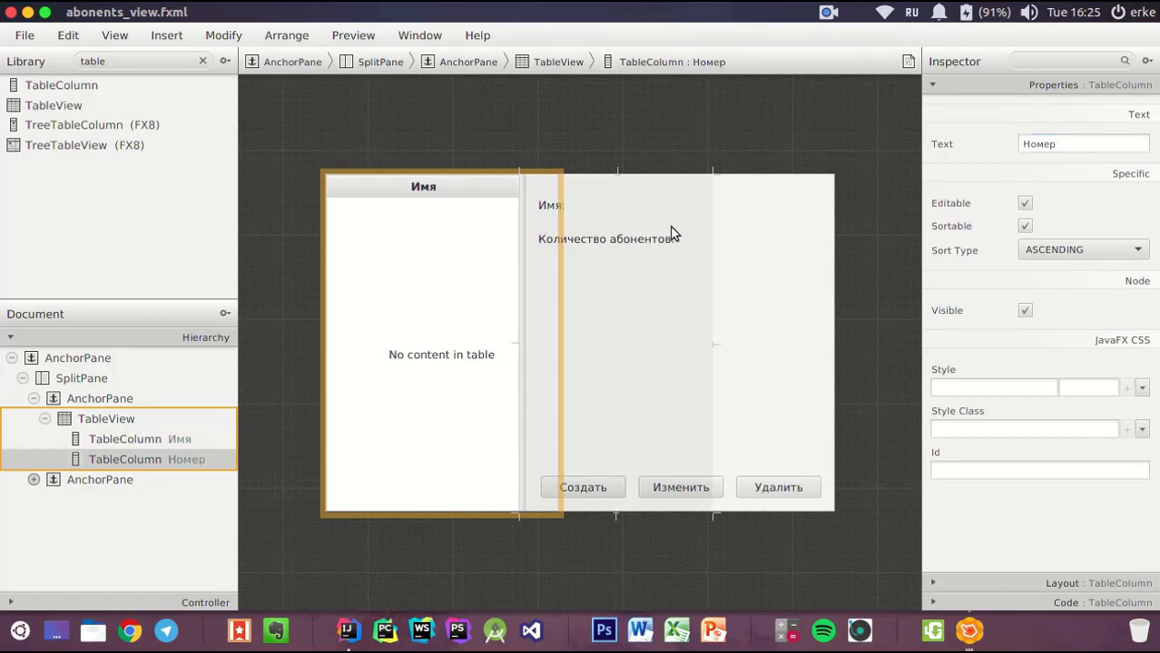
Narrow the Имя and Номер columns so both fit side by side within the visible table area
{"action": "left_click", "coordinate": [126, 442]}
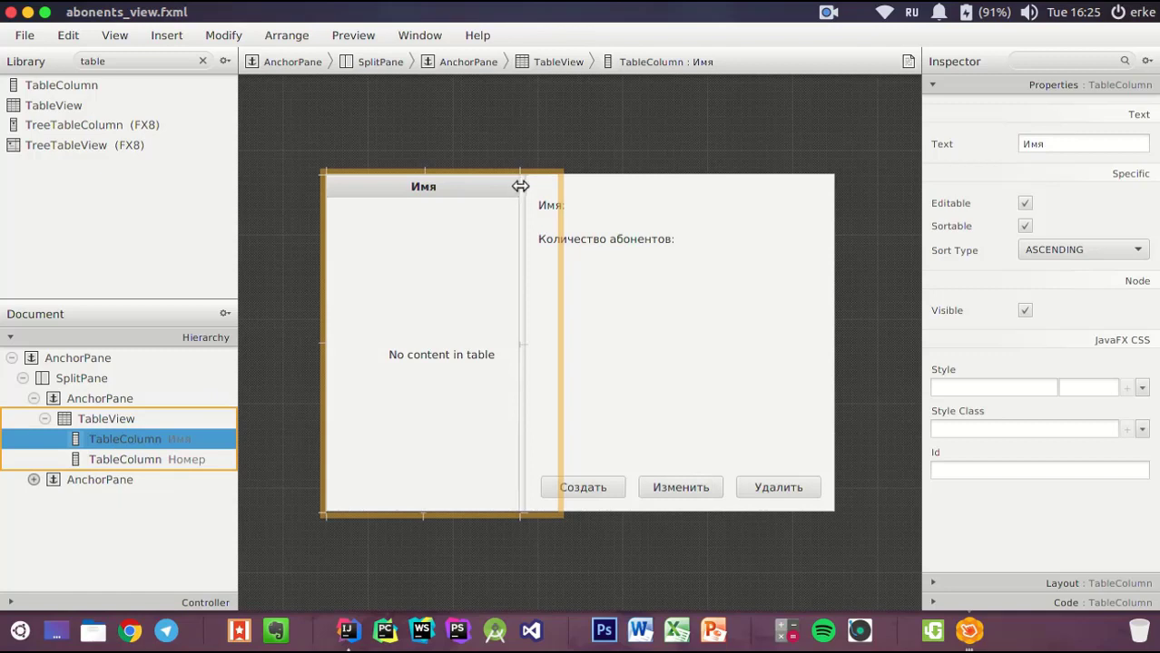
{"action": "left_click_drag", "start_coordinate": [517, 185], "coordinate": [435, 191]}
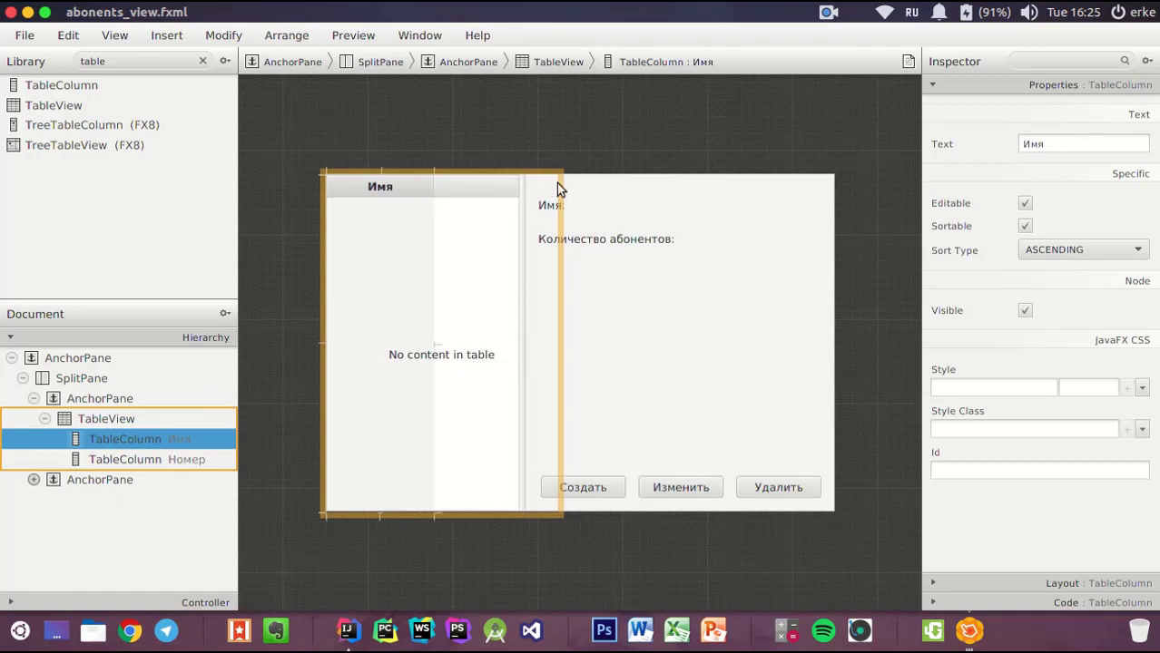
{"action": "left_click", "coordinate": [147, 466]}
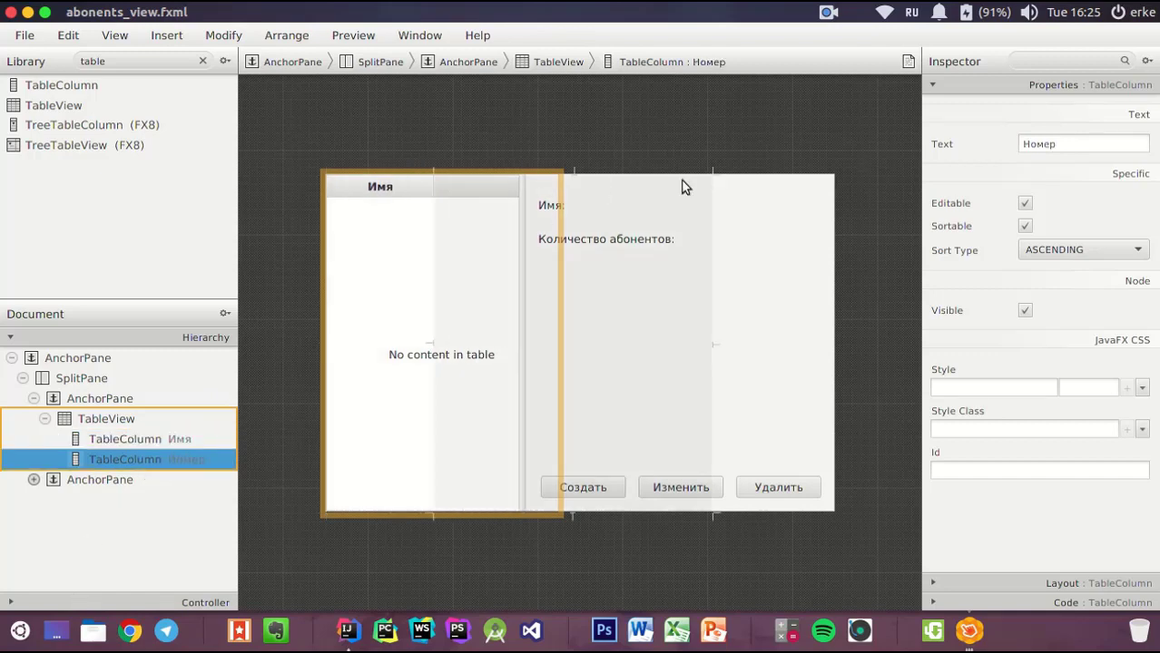
{"action": "left_click_drag", "start_coordinate": [715, 175], "coordinate": [522, 188]}
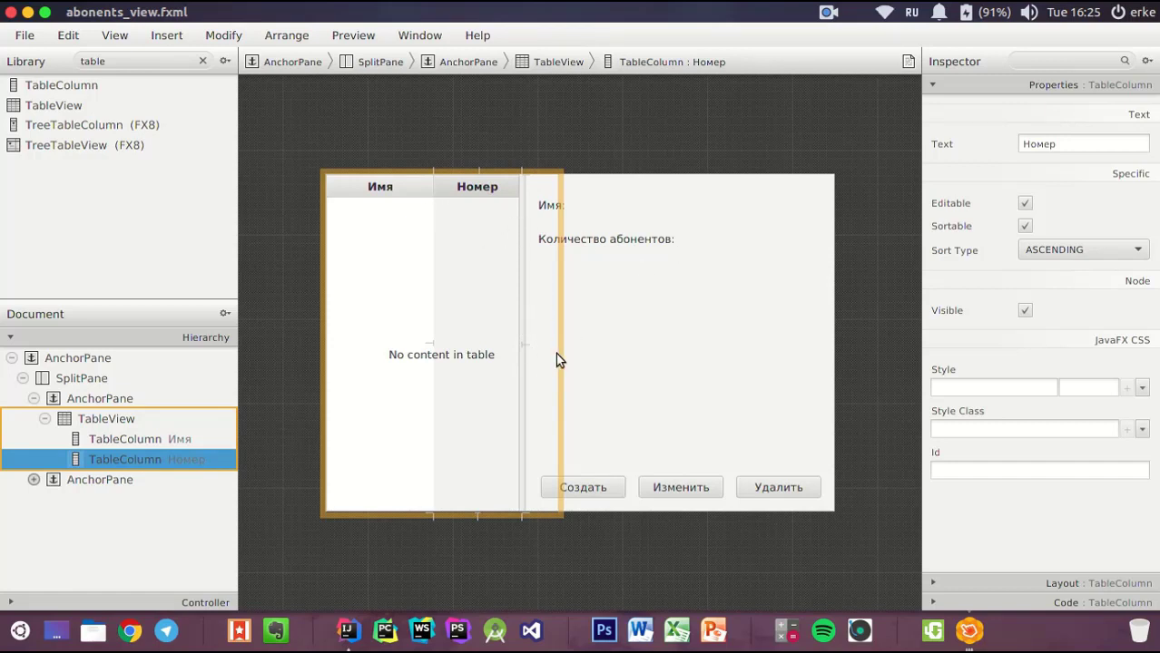
Set the TableView's right anchor pane constraint to 0
{"action": "left_click", "coordinate": [96, 420]}
{"action": "left_click", "coordinate": [116, 400]}
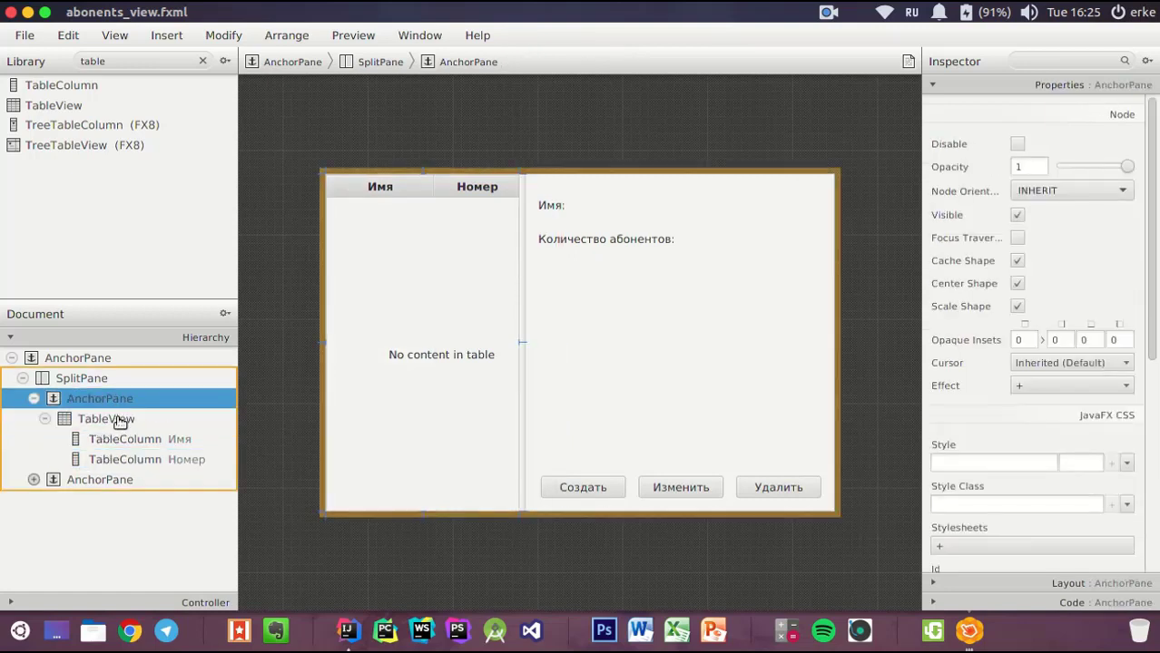
{"action": "left_click", "coordinate": [117, 419]}
{"action": "left_click", "coordinate": [100, 400]}
{"action": "left_click", "coordinate": [118, 422]}
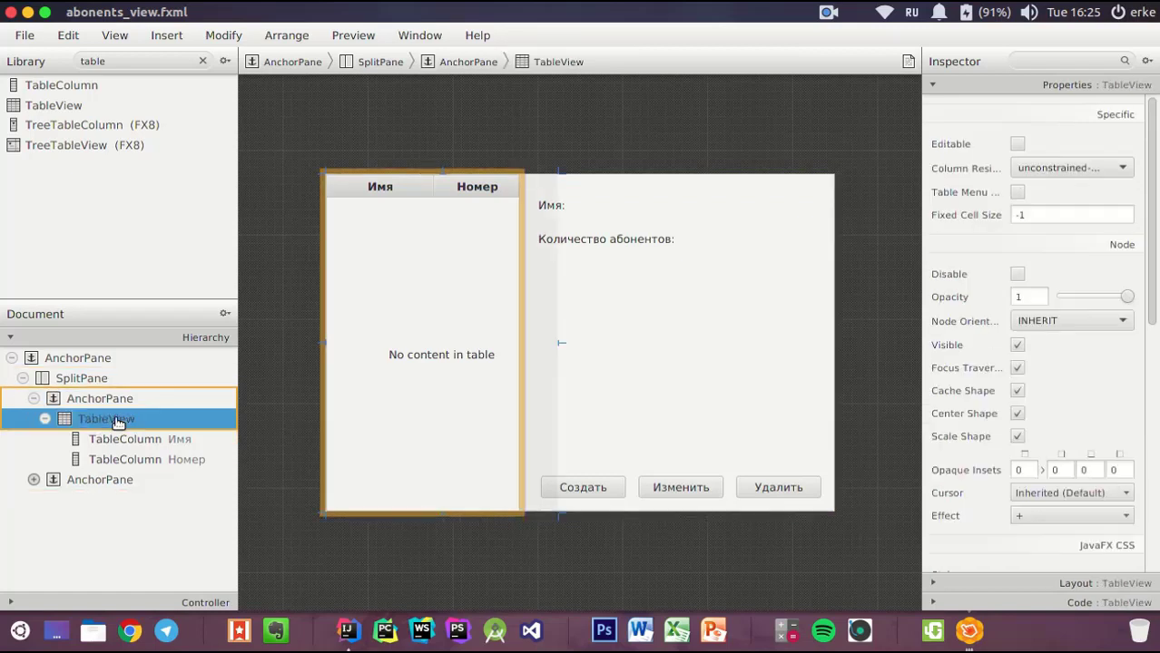
{"action": "left_click", "coordinate": [953, 83]}
{"action": "left_click", "coordinate": [957, 104]}
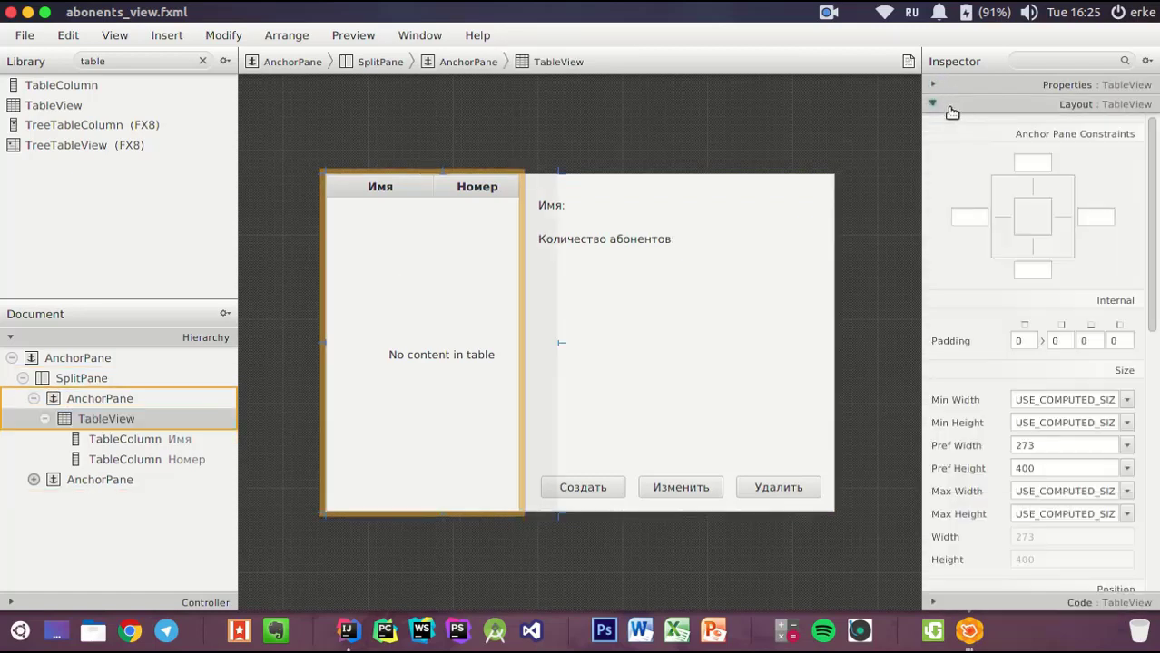
{"action": "left_click", "coordinate": [1107, 221]}
{"action": "double_click", "coordinate": [1108, 225]}
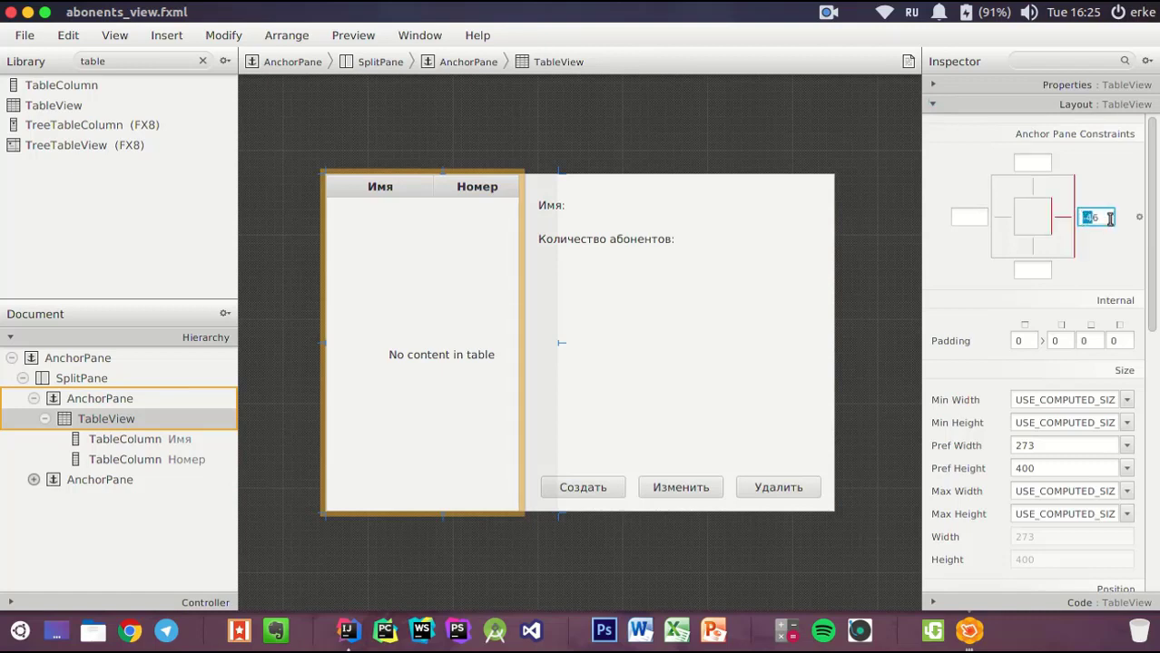
{"action": "type", "text": "0"}
{"action": "left_click", "coordinate": [1108, 194]}
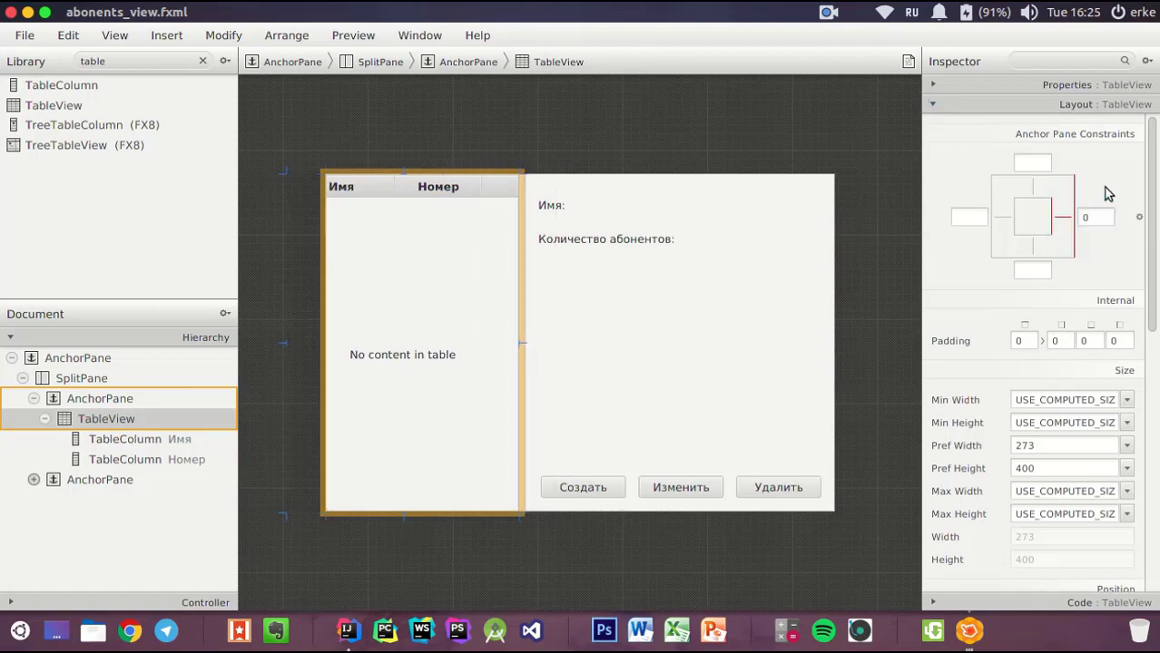
Set the TableView's bottom, top and left anchor pane constraints to 0
{"action": "left_click", "coordinate": [1035, 273]}
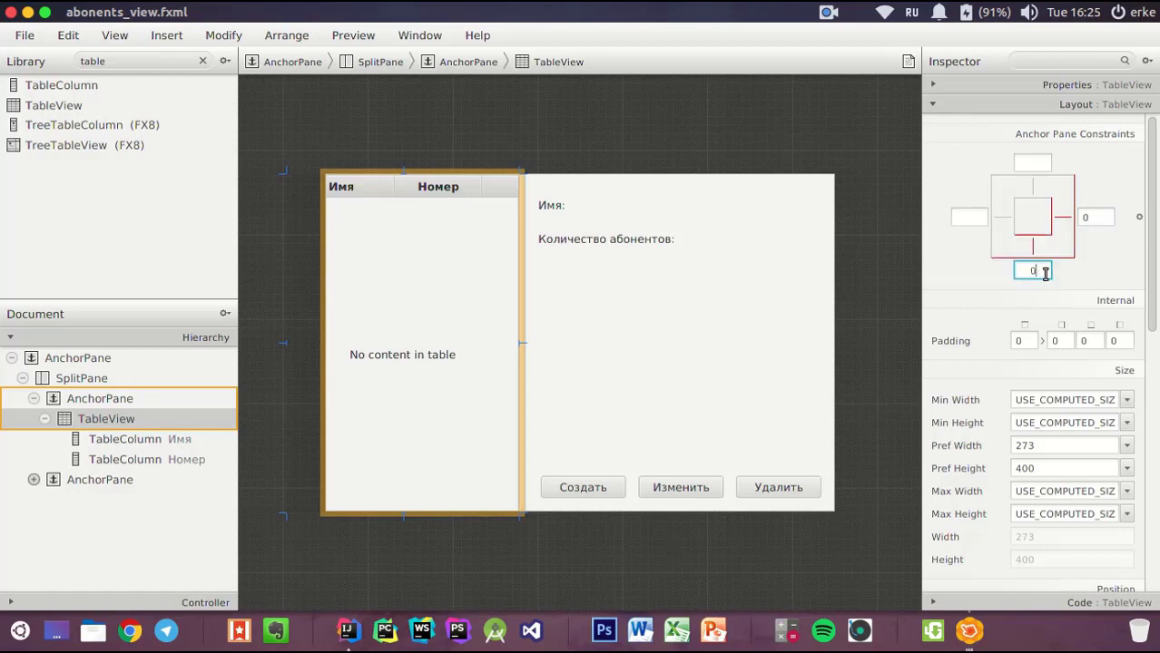
{"action": "left_click", "coordinate": [1030, 163]}
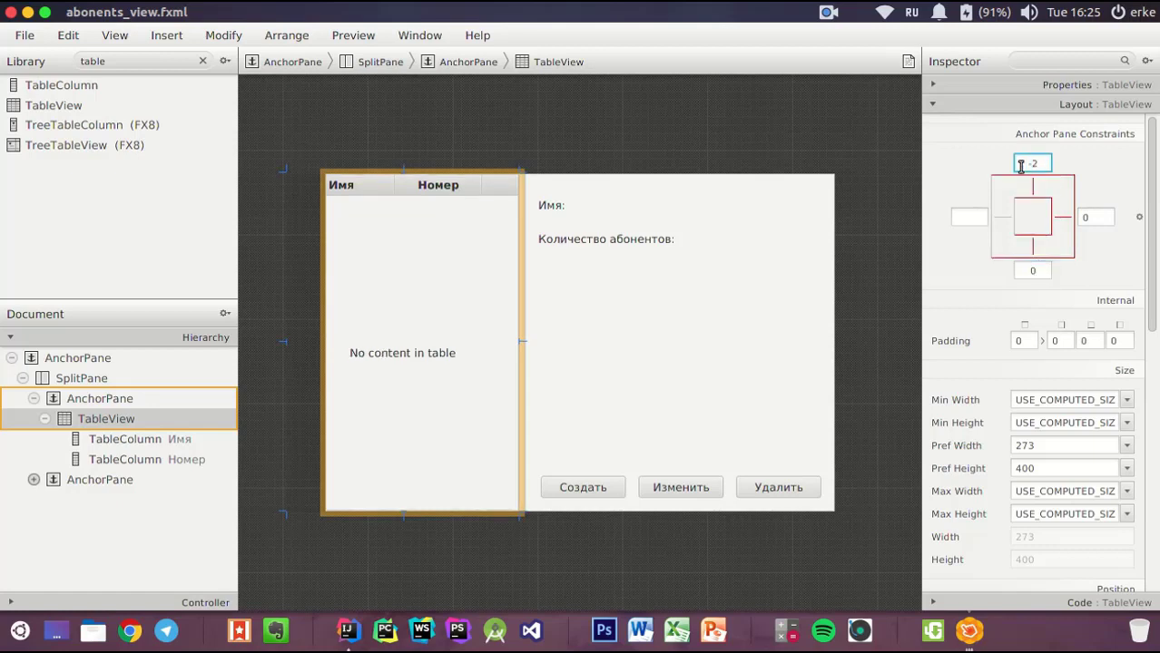
{"action": "type", "text": "0"}
{"action": "key", "text": "Return"}
{"action": "left_click", "coordinate": [971, 216]}
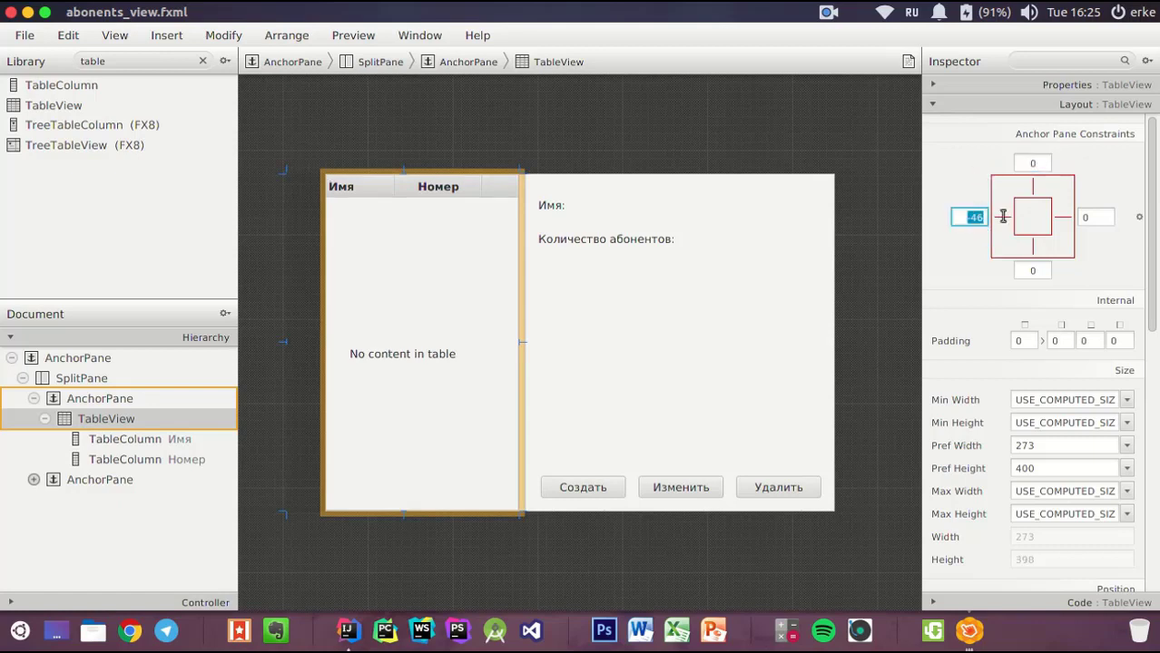
{"action": "key", "text": "Return"}
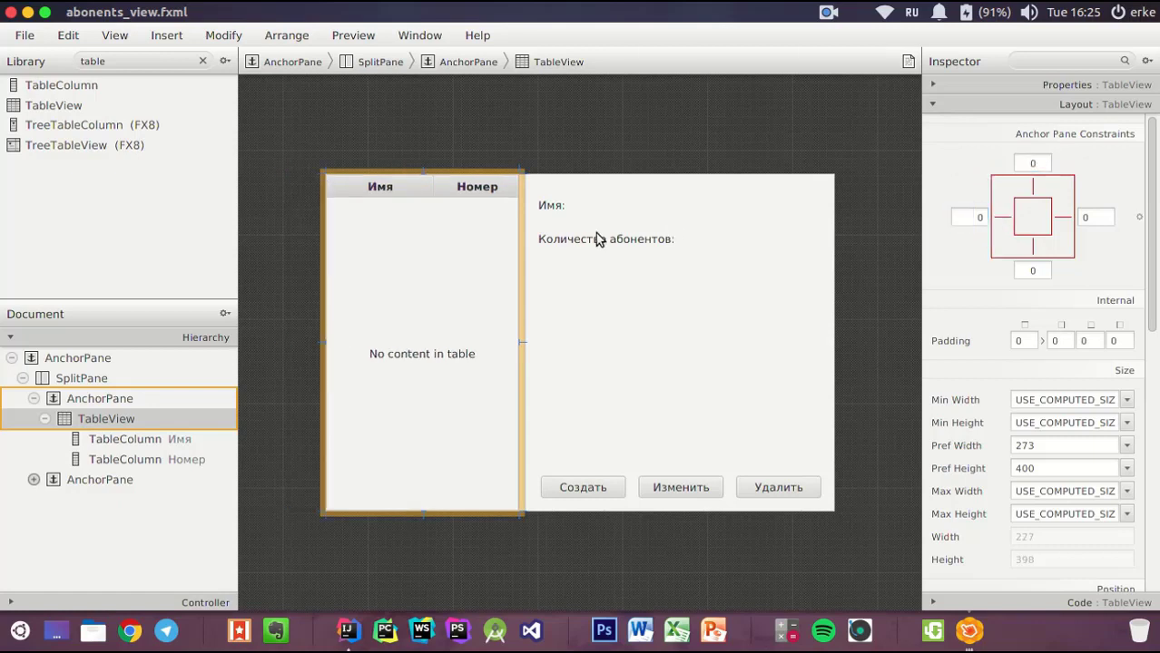
Move the split pane divider to widen the table side, leaving the details pane about 326 wide
{"action": "left_click", "coordinate": [102, 401]}
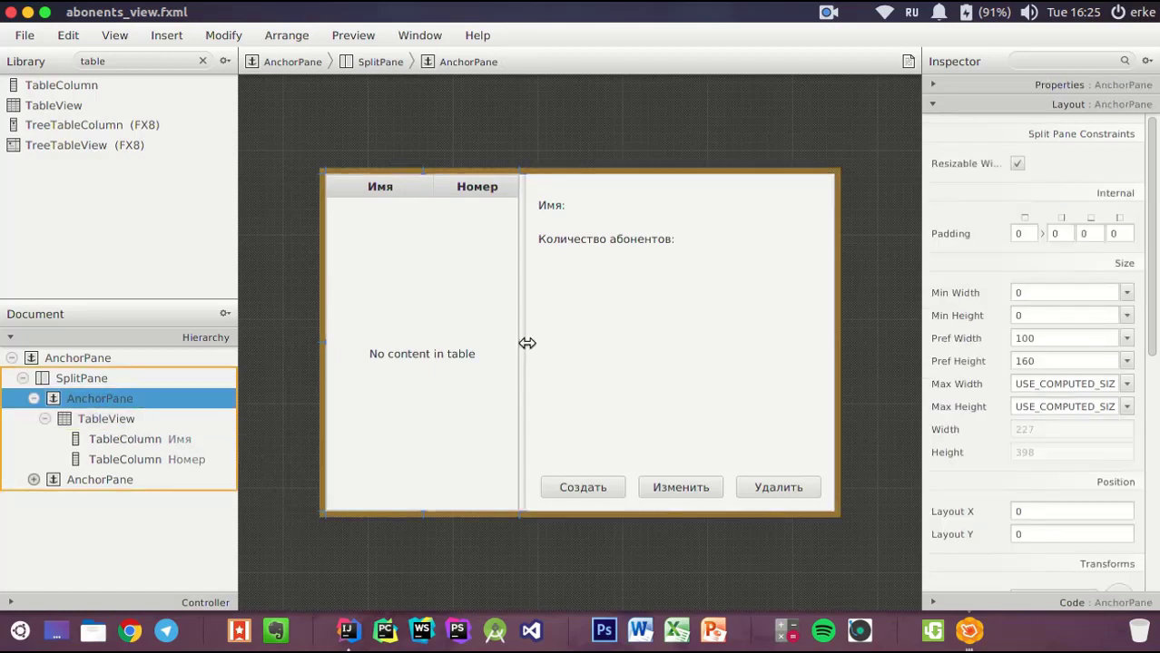
{"action": "left_click_drag", "start_coordinate": [527, 343], "coordinate": [554, 329]}
{"action": "left_click", "coordinate": [96, 377]}
Set the right anchor constraint of the HBox holding the Создать, Изменить and Удалить buttons to 10
{"action": "left_click", "coordinate": [76, 488]}
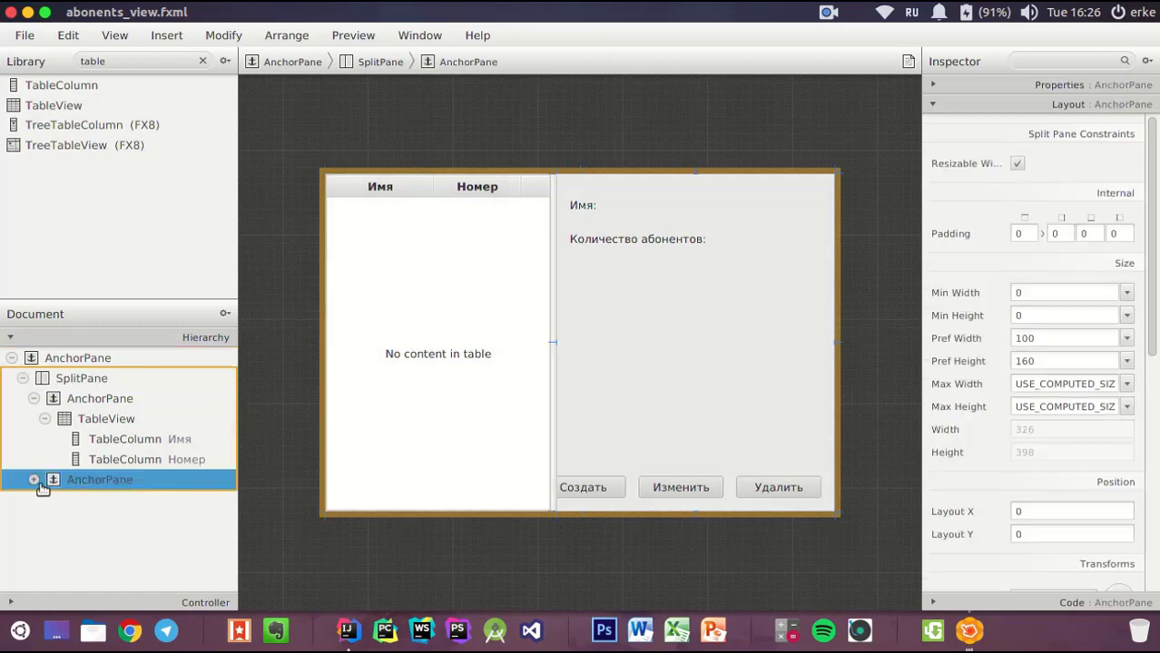
{"action": "left_click", "coordinate": [35, 480]}
{"action": "left_click", "coordinate": [109, 501]}
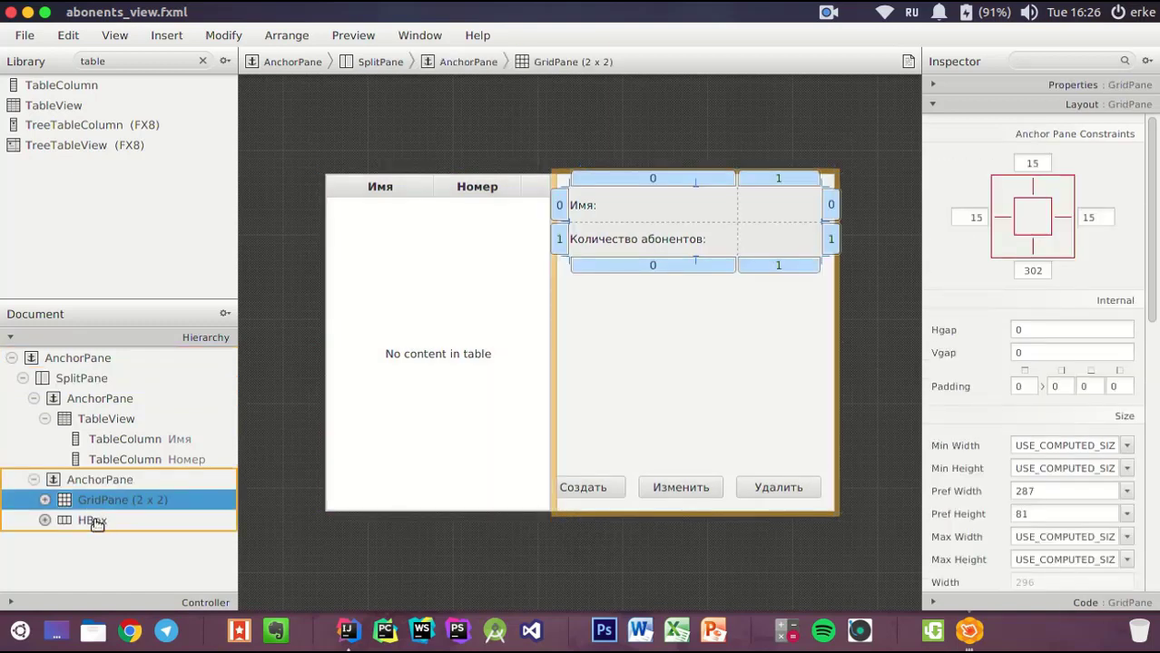
{"action": "left_click", "coordinate": [98, 522]}
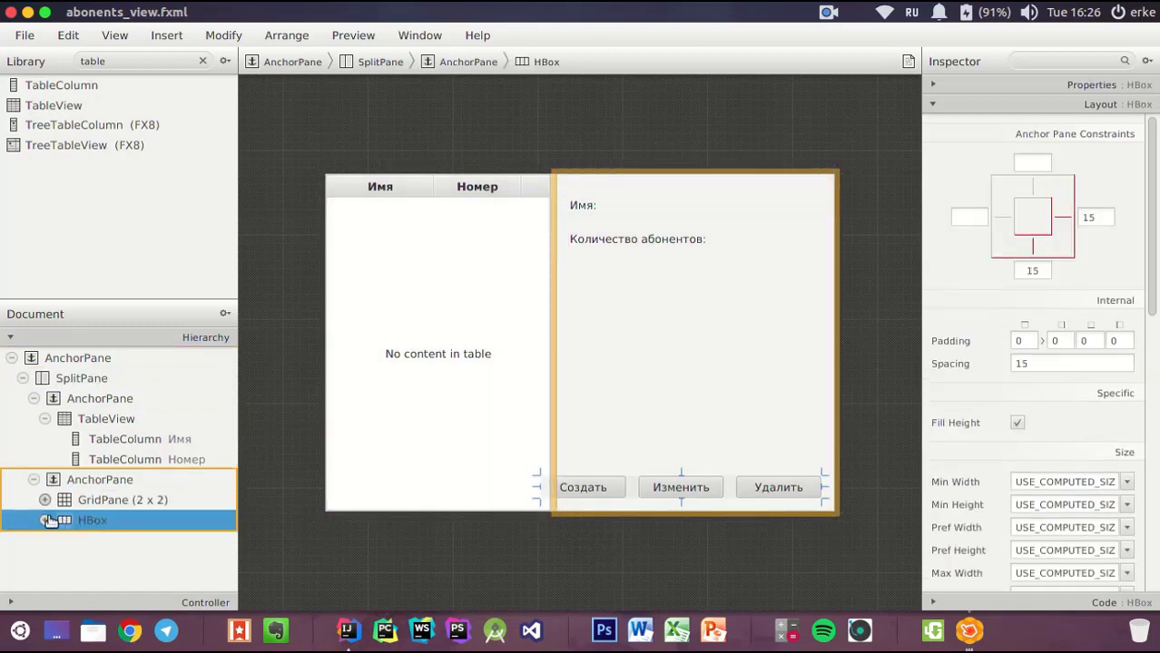
{"action": "left_click", "coordinate": [1105, 218]}
{"action": "type", "text": "10"}
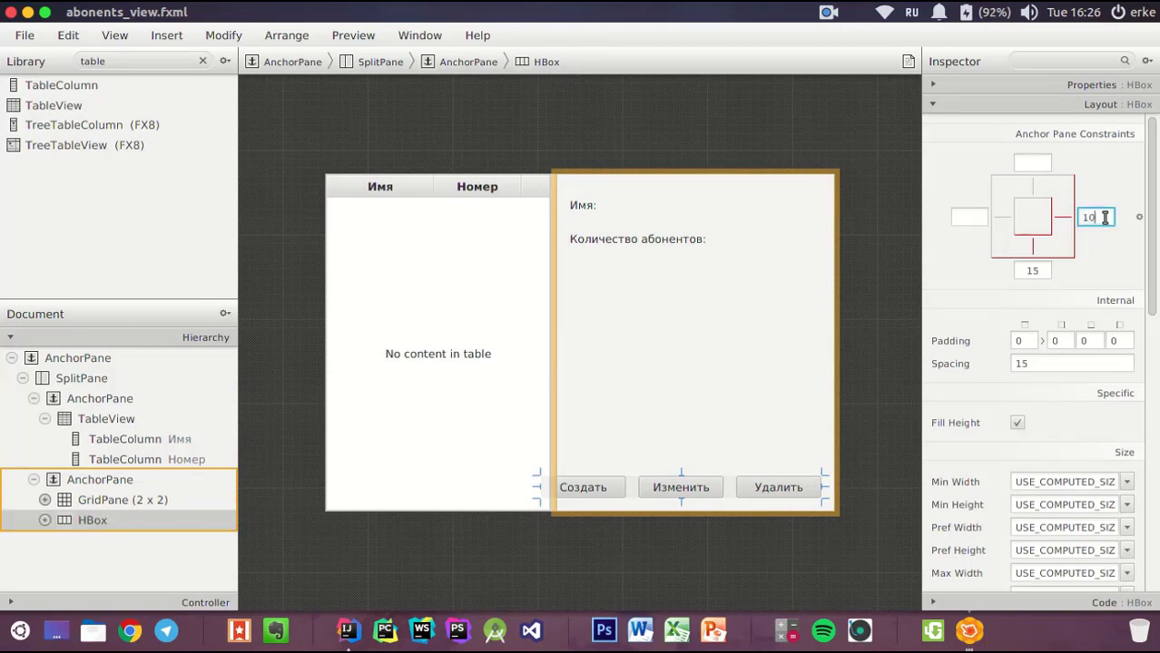
{"action": "key", "text": "Return"}
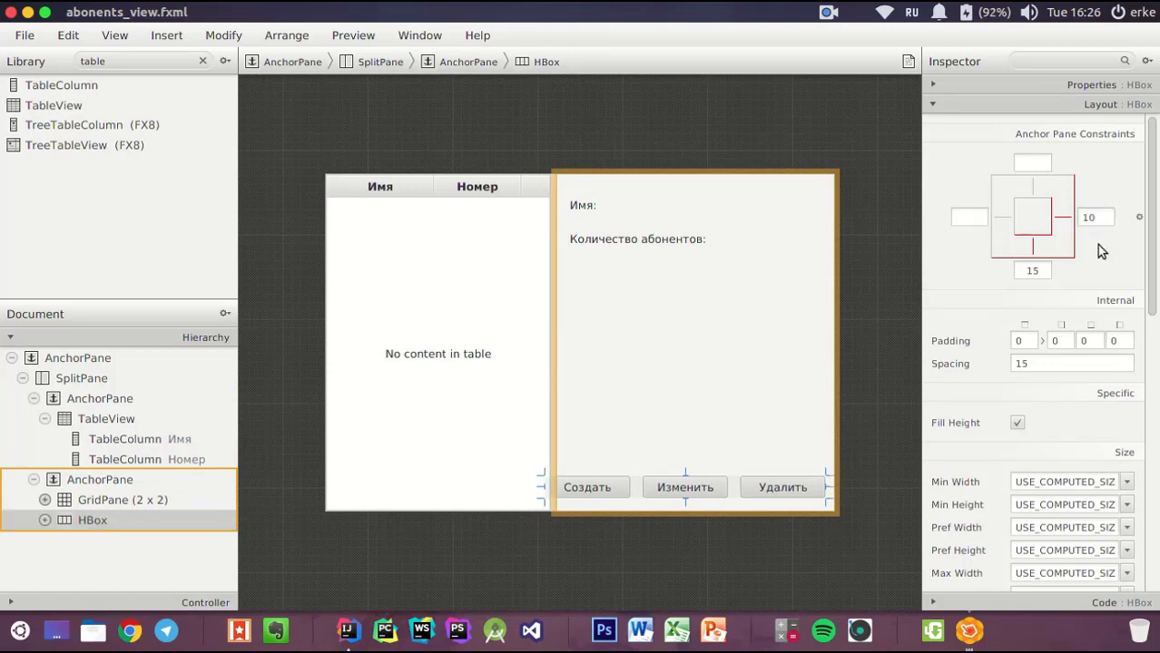
Set the button HBox's spacing and bottom anchor constraint to 10
{"action": "double_click", "coordinate": [1033, 366]}
{"action": "type", "text": "10"}
{"action": "key", "text": "Return"}
{"action": "left_click", "coordinate": [1045, 276]}
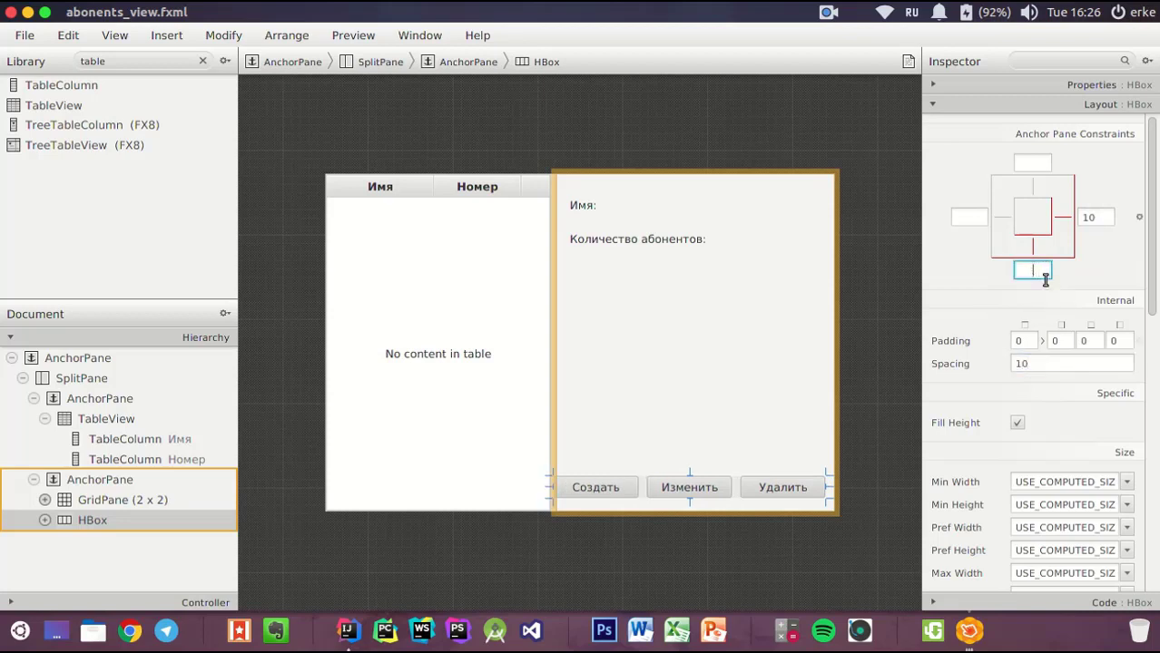
{"action": "type", "text": "10"}
{"action": "key", "text": "Return"}
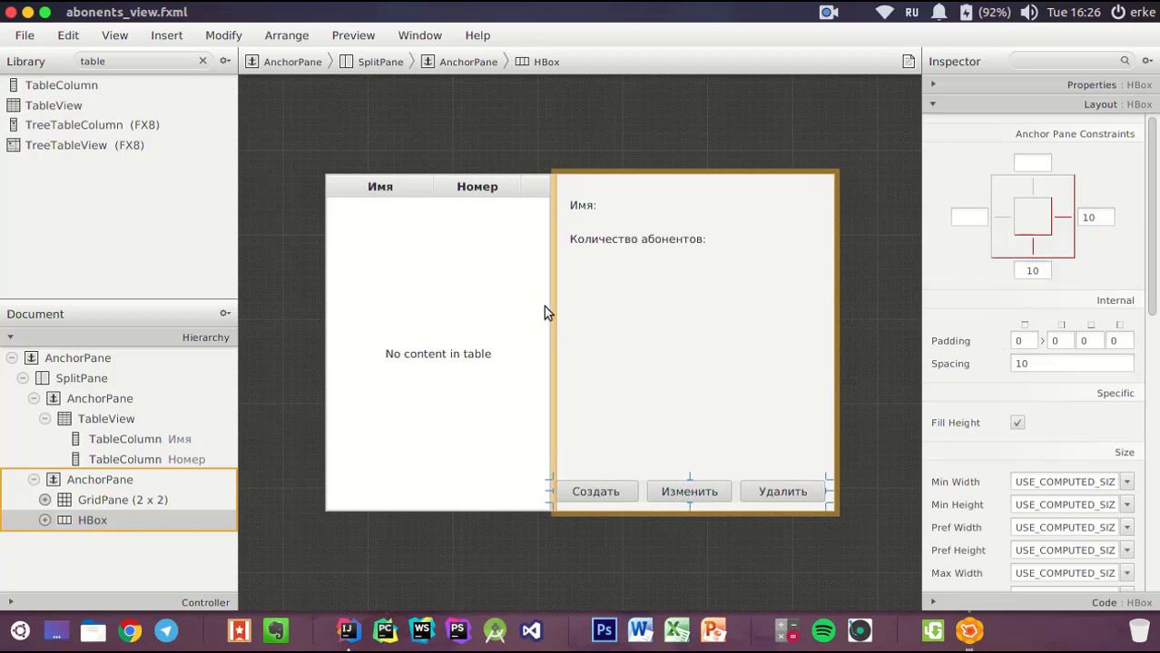
Move the split pane divider to narrow the table side until the three buttons fit inside the details pane
{"action": "left_click", "coordinate": [78, 380]}
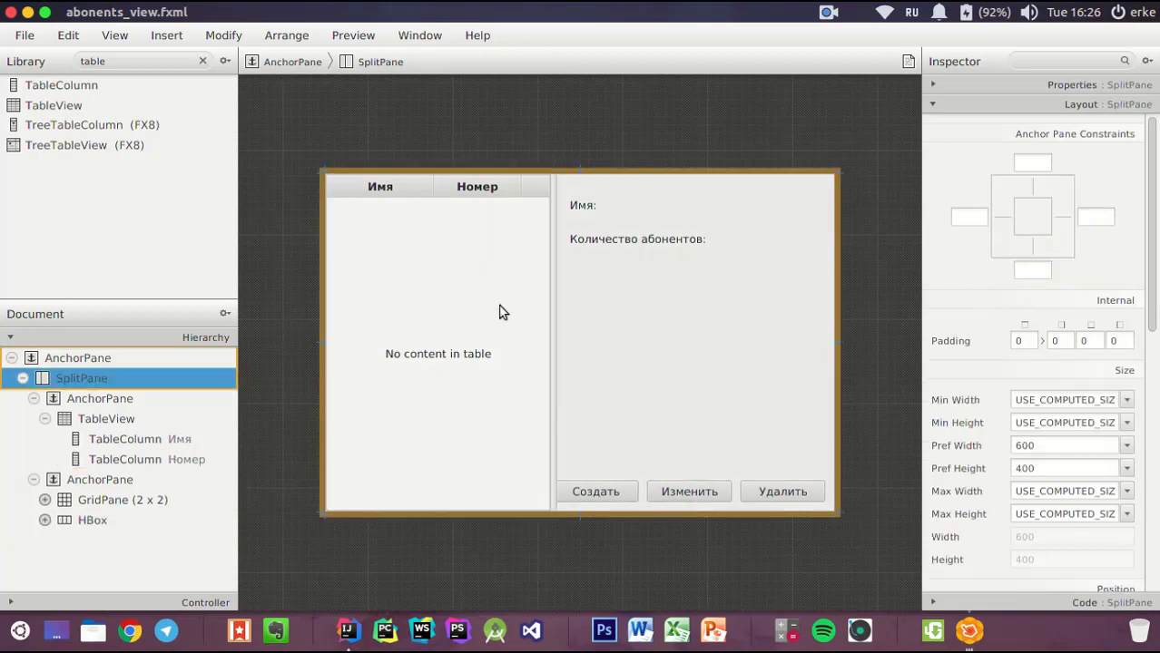
{"action": "left_click_drag", "start_coordinate": [550, 306], "coordinate": [541, 308]}
{"action": "left_click", "coordinate": [950, 296]}
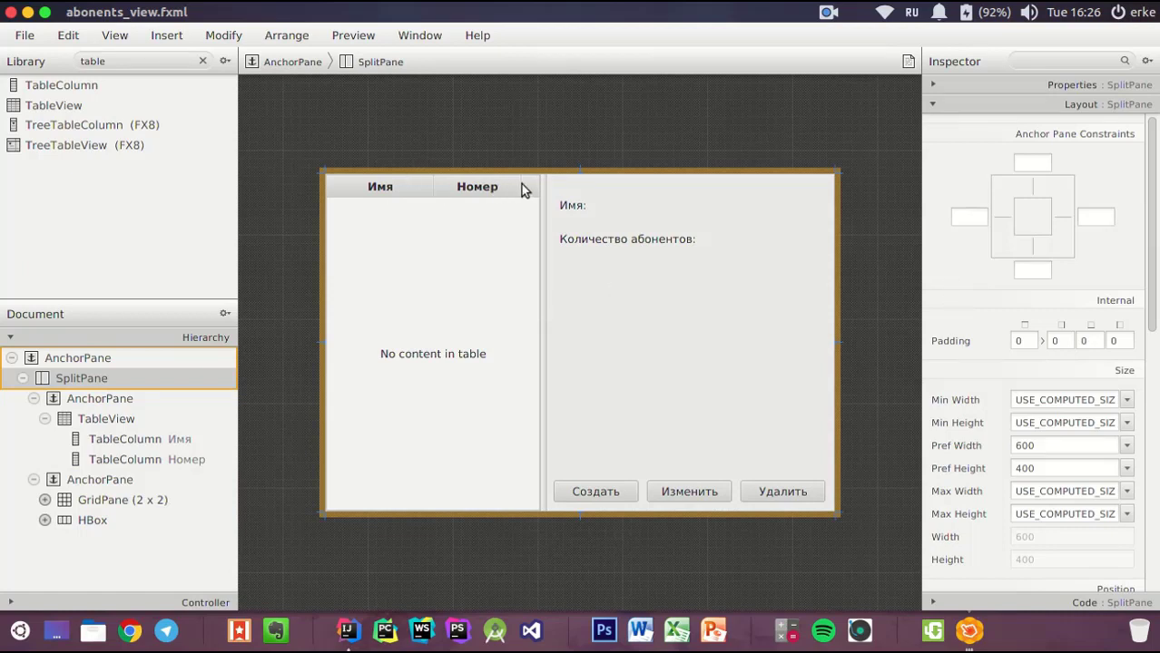
Set the root AnchorPane's preferred width to 650
{"action": "left_click", "coordinate": [89, 379]}
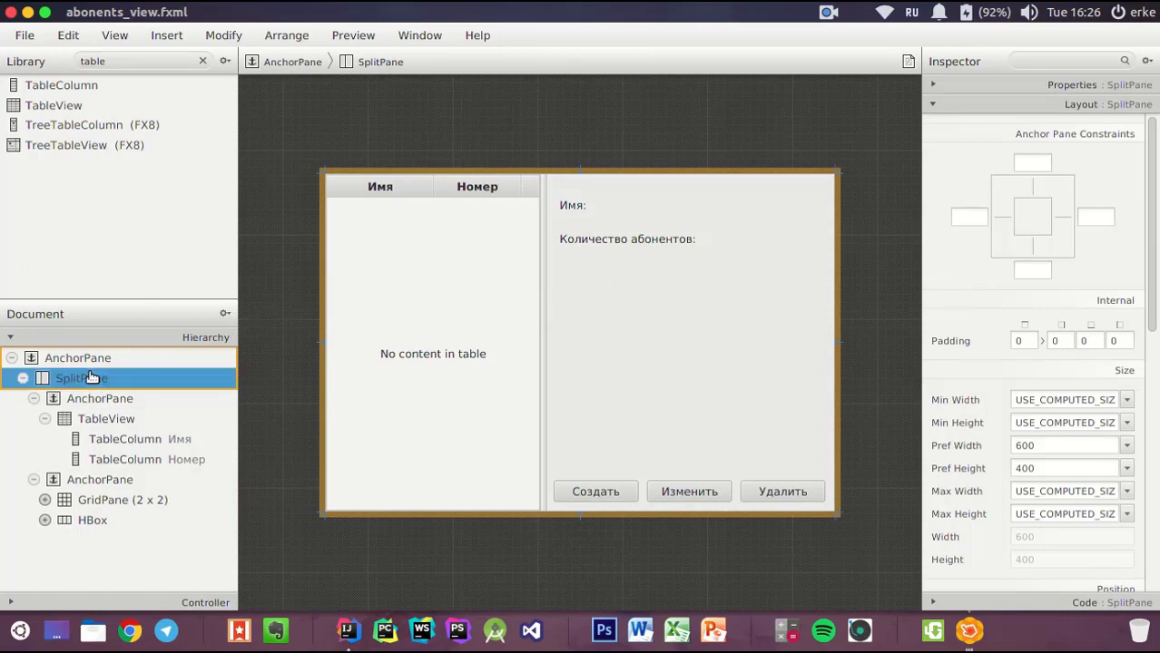
{"action": "left_click", "coordinate": [77, 361]}
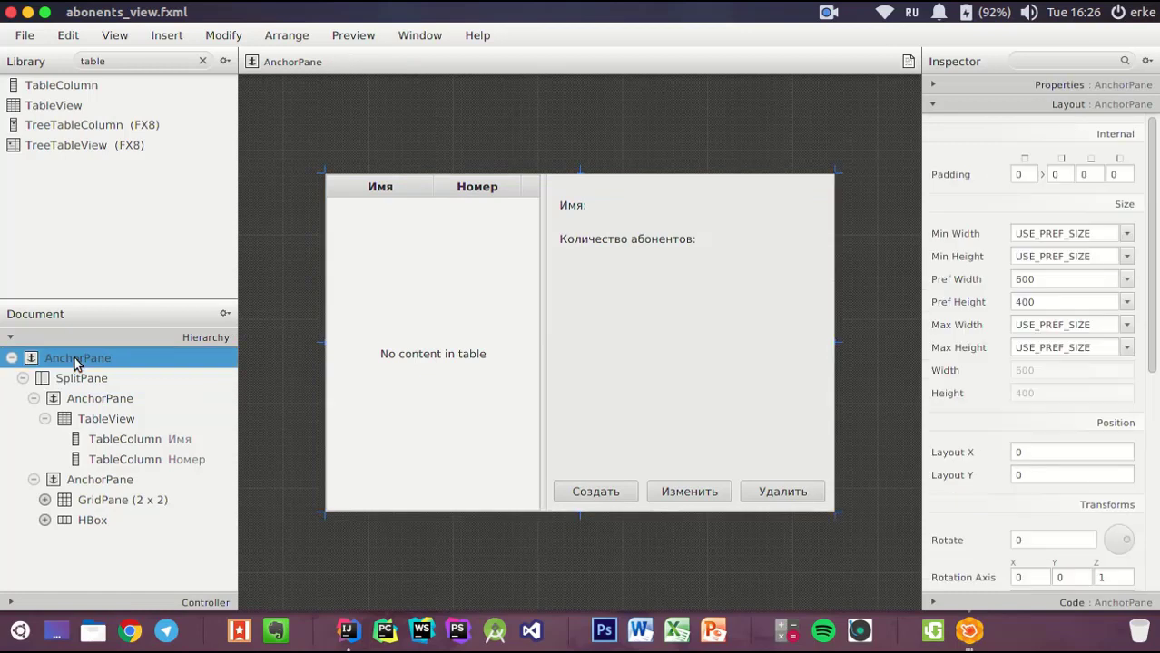
{"action": "left_click", "coordinate": [1072, 282]}
{"action": "type", "text": "650"}
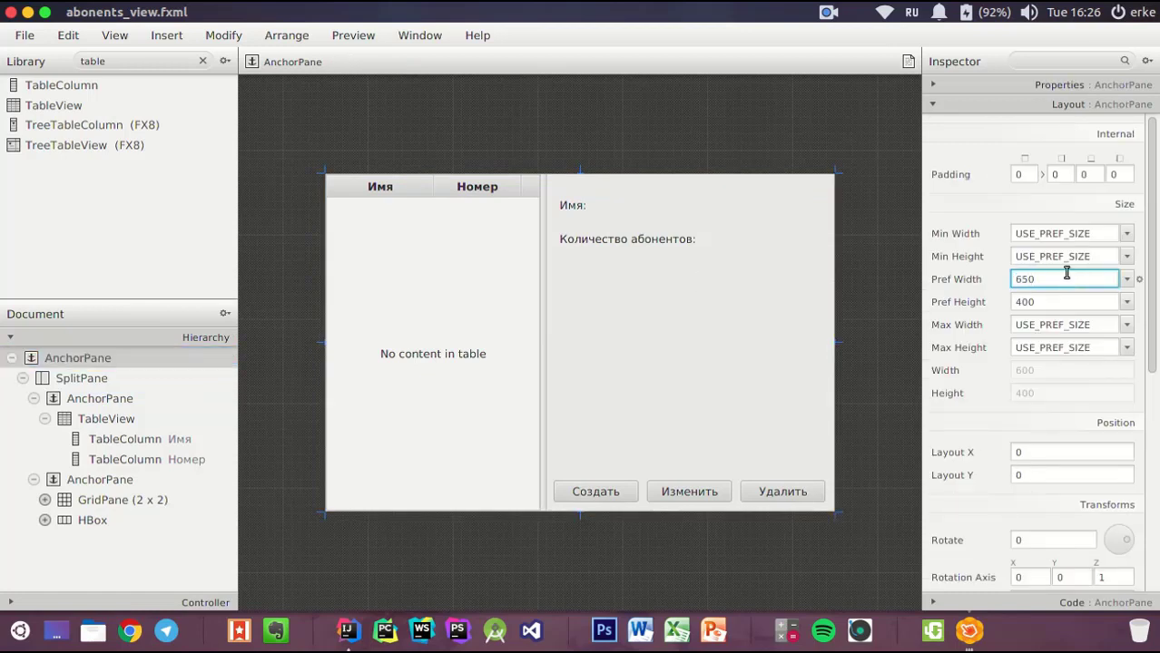
{"action": "left_click", "coordinate": [993, 205]}
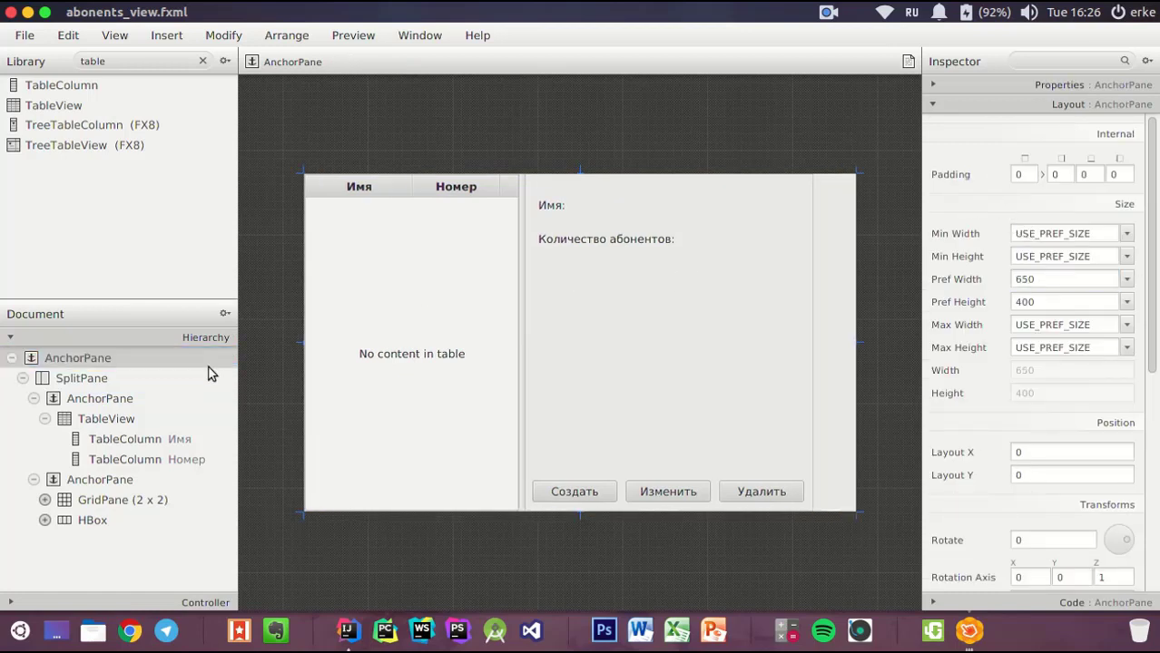
Set the SplitPane's right, bottom, left and top anchor pane constraints to 0 so it fills the root pane
{"action": "left_click", "coordinate": [88, 361]}
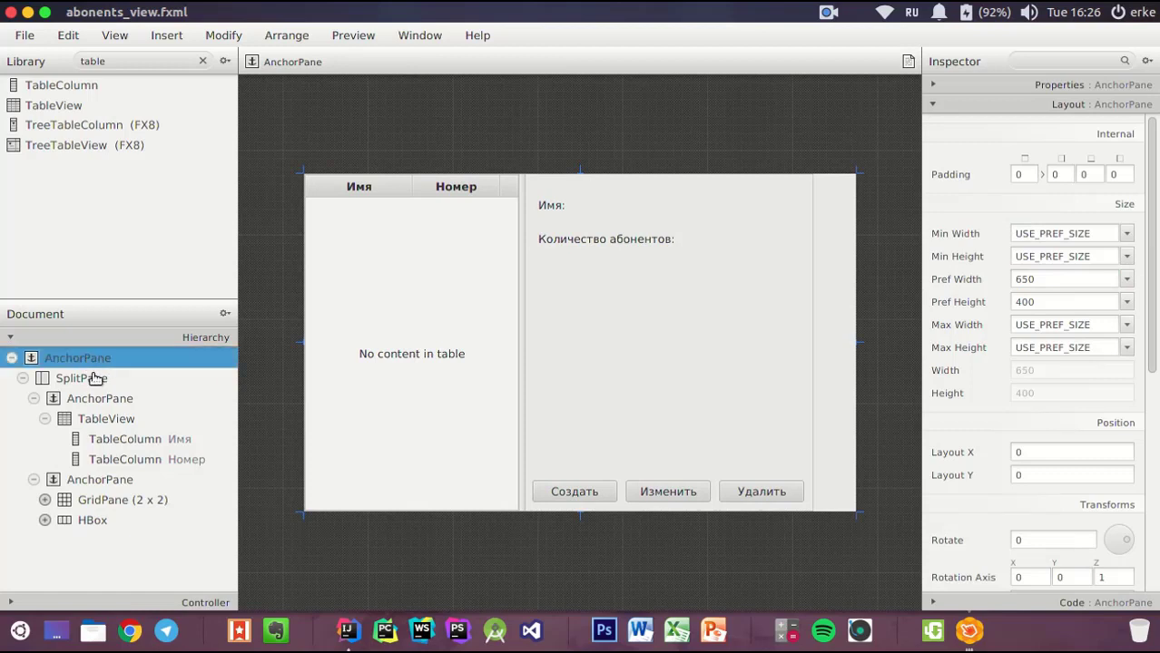
{"action": "left_click", "coordinate": [95, 379]}
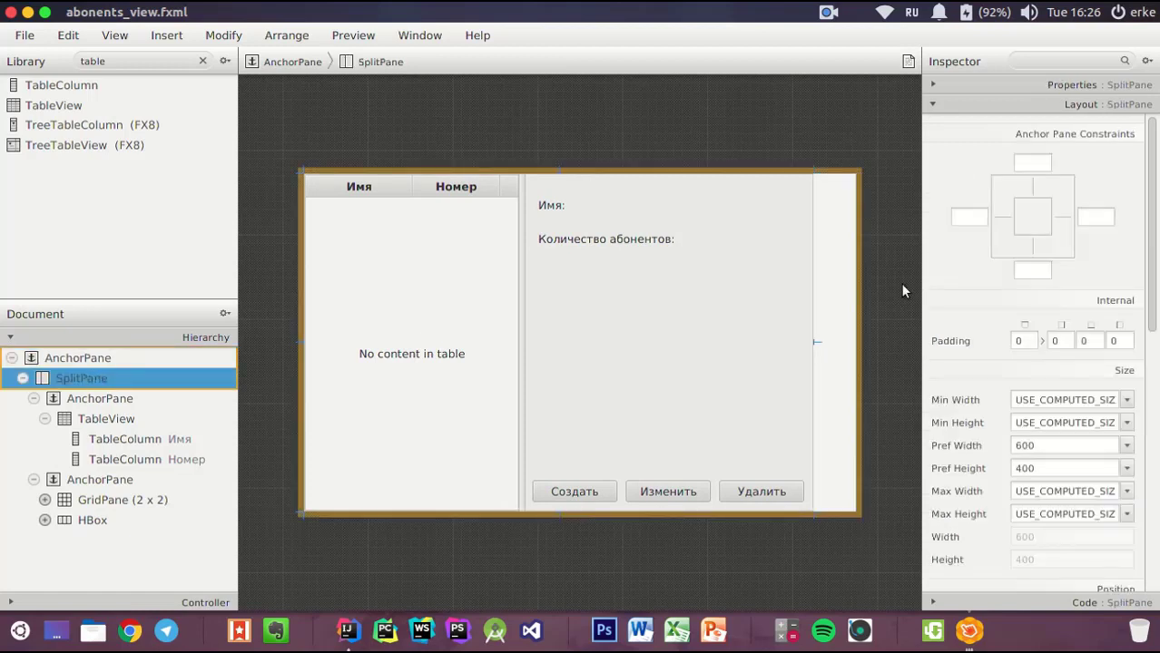
{"action": "left_click", "coordinate": [1111, 217]}
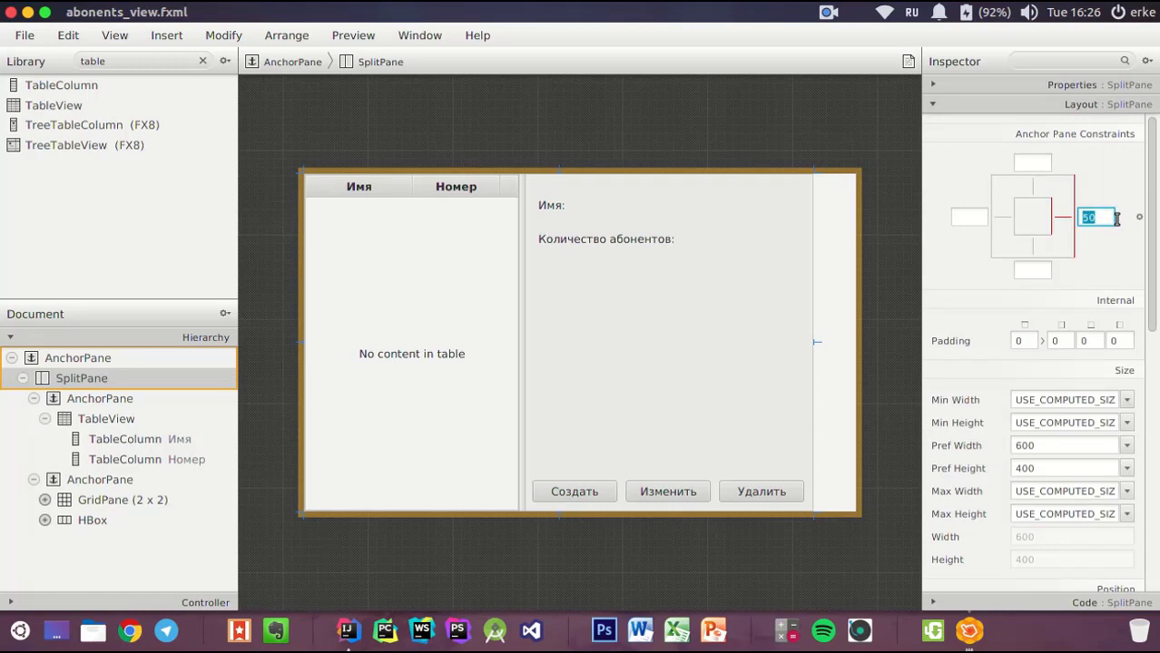
{"action": "type", "text": "0"}
{"action": "left_click", "coordinate": [1103, 156]}
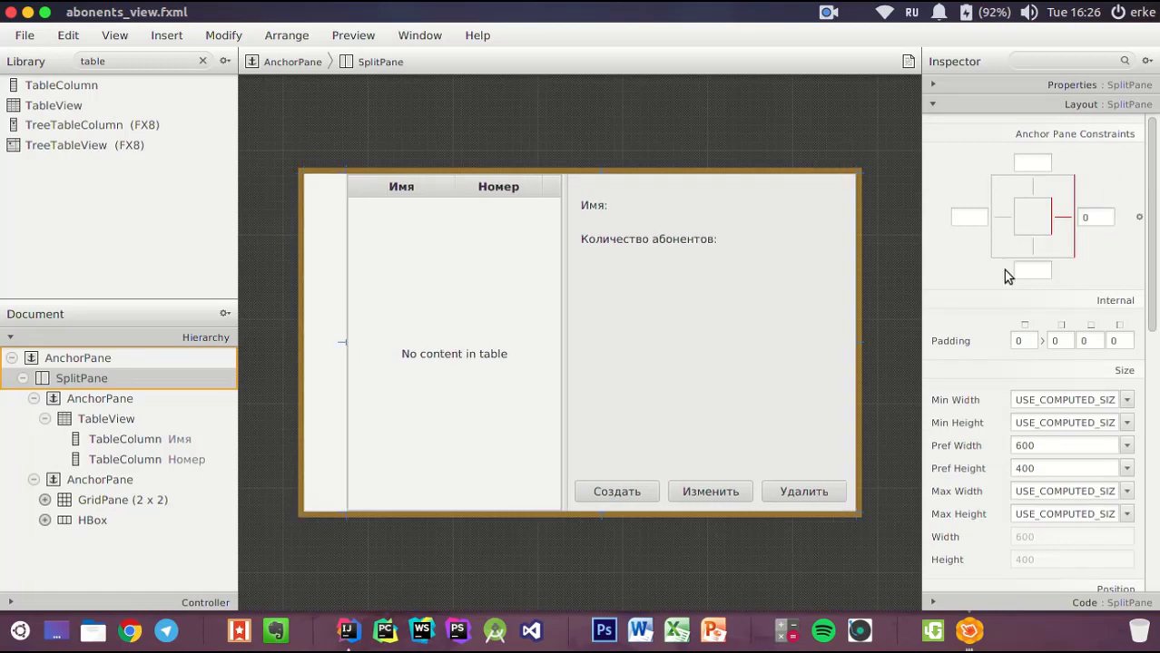
{"action": "left_click", "coordinate": [1040, 277]}
{"action": "left_click", "coordinate": [978, 218]}
{"action": "left_click_drag", "start_coordinate": [966, 220], "coordinate": [1015, 225]}
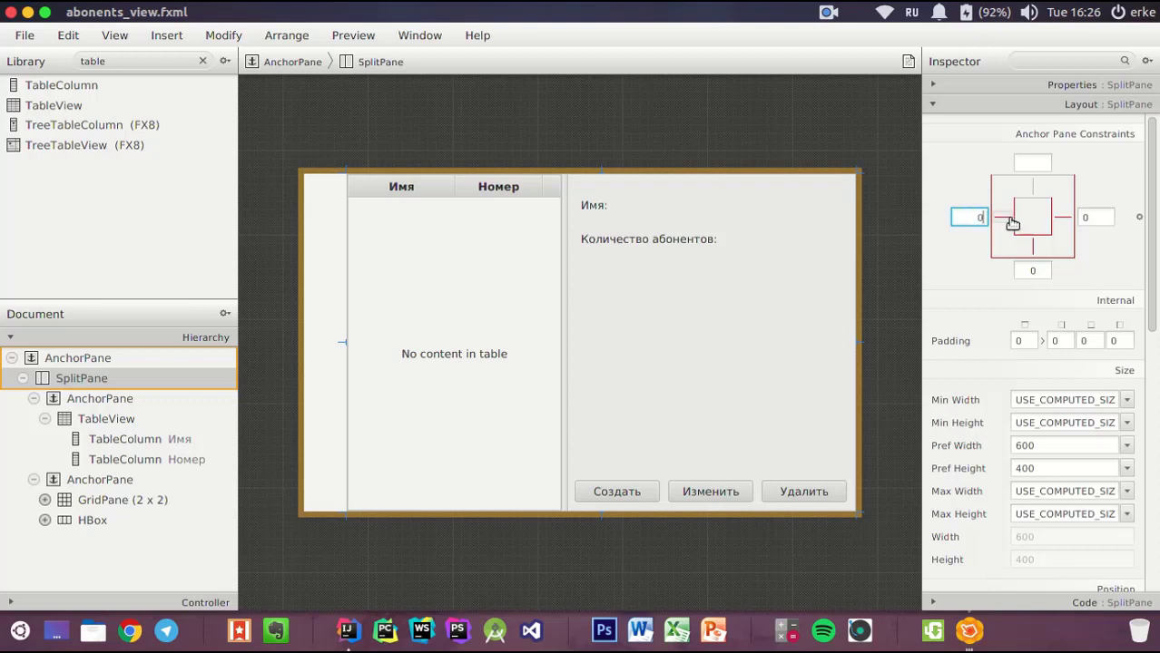
{"action": "left_click", "coordinate": [1043, 163]}
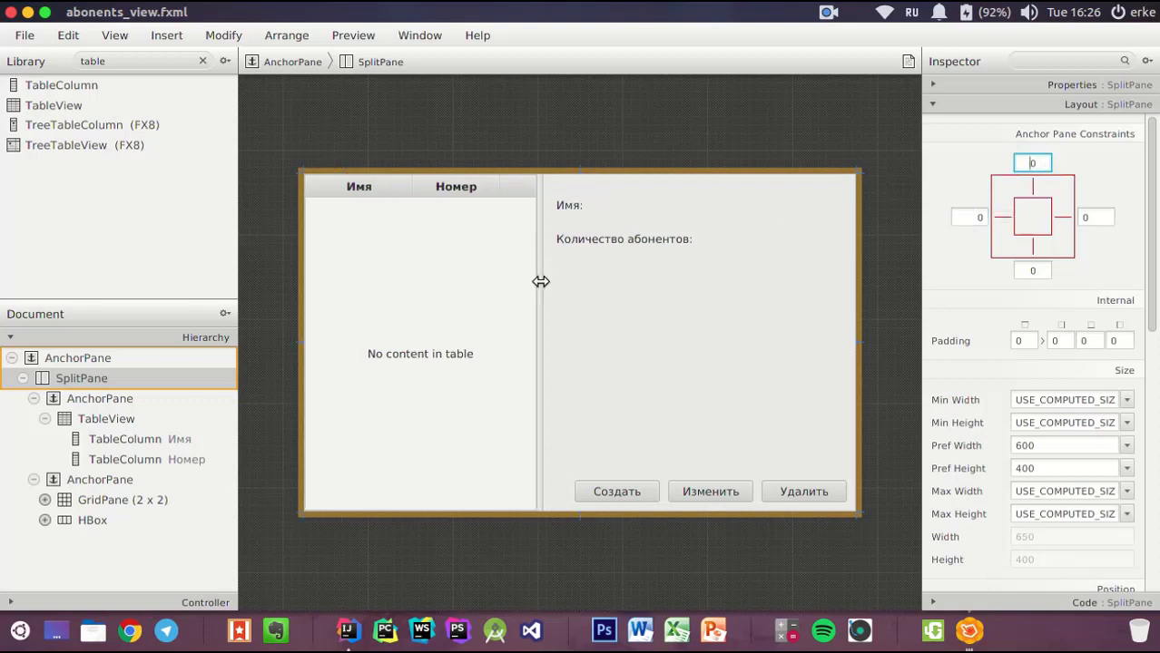
Move the split pane divider to widen the table side to about 299
{"action": "left_click_drag", "start_coordinate": [541, 281], "coordinate": [563, 282]}
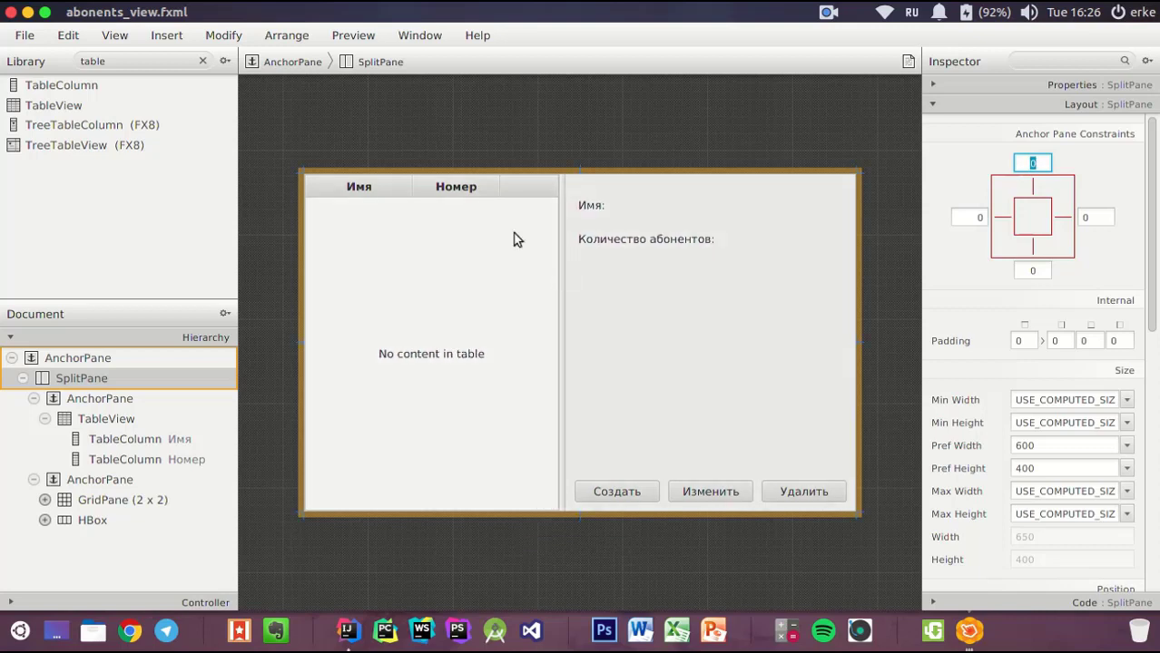
{"action": "left_click", "coordinate": [102, 400]}
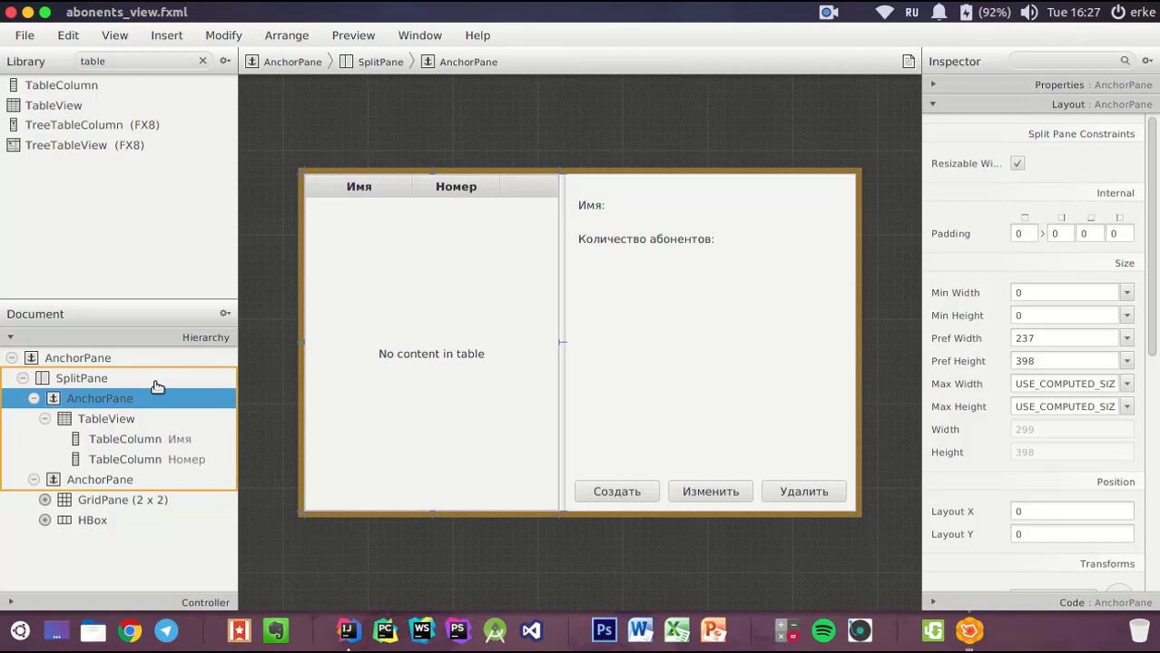
{"action": "left_click", "coordinate": [98, 423]}
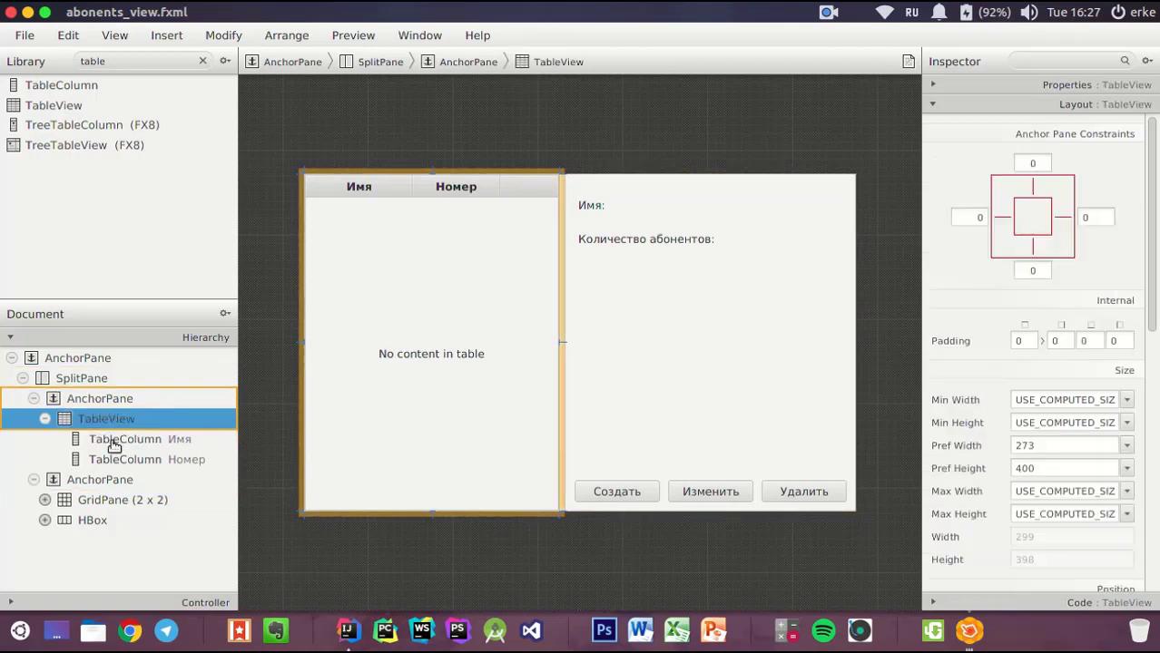
Widen the Номер column to about 172 and the Имя column slightly so both together fill the table's width
{"action": "left_click", "coordinate": [114, 445]}
{"action": "left_click", "coordinate": [141, 460]}
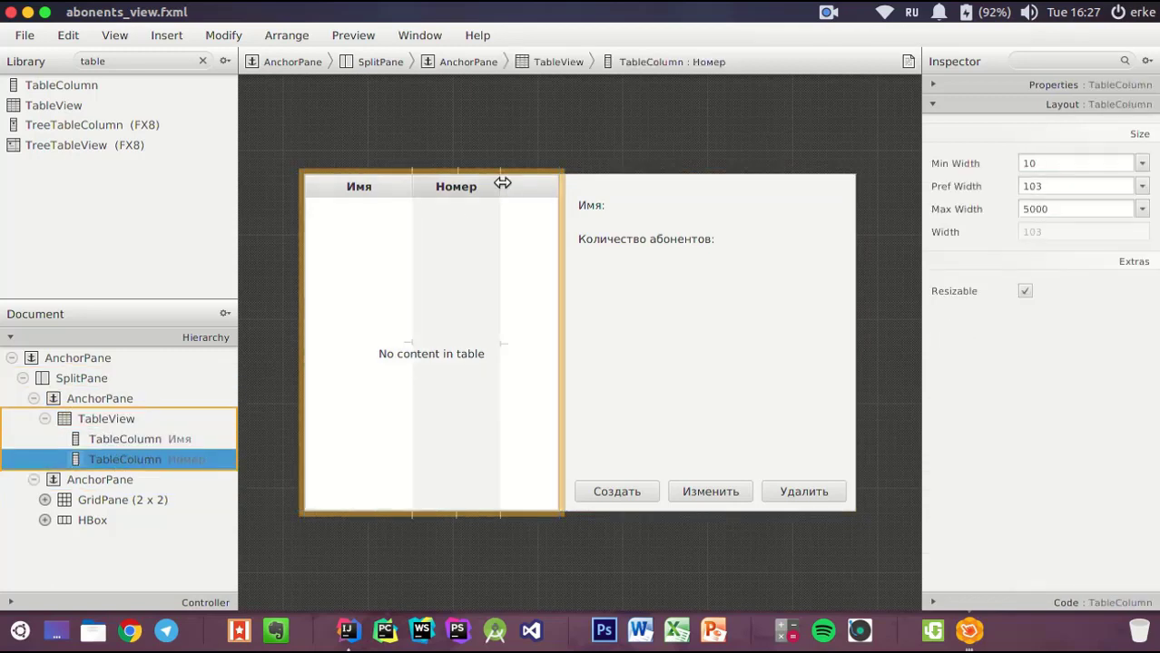
{"action": "left_click_drag", "start_coordinate": [502, 183], "coordinate": [561, 183]}
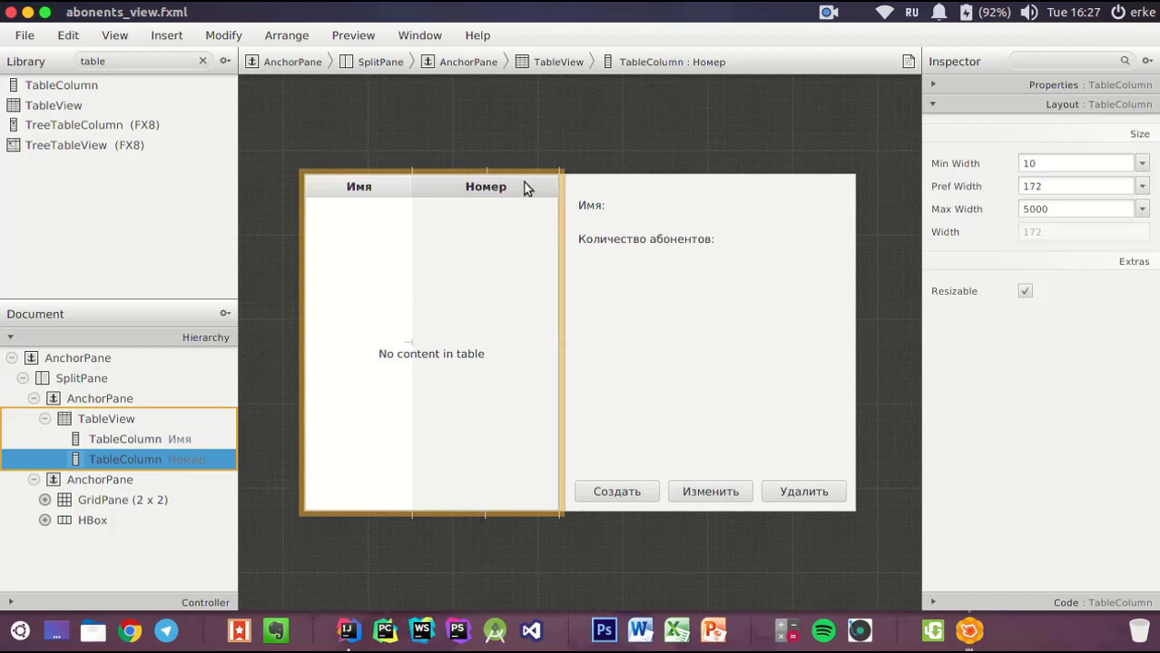
{"action": "mouse_move", "coordinate": [417, 185]}
{"action": "left_mouse_down"}
{"action": "mouse_move", "coordinate": [432, 185]}
{"action": "mouse_move", "coordinate": [421, 184]}
{"action": "left_mouse_up"}
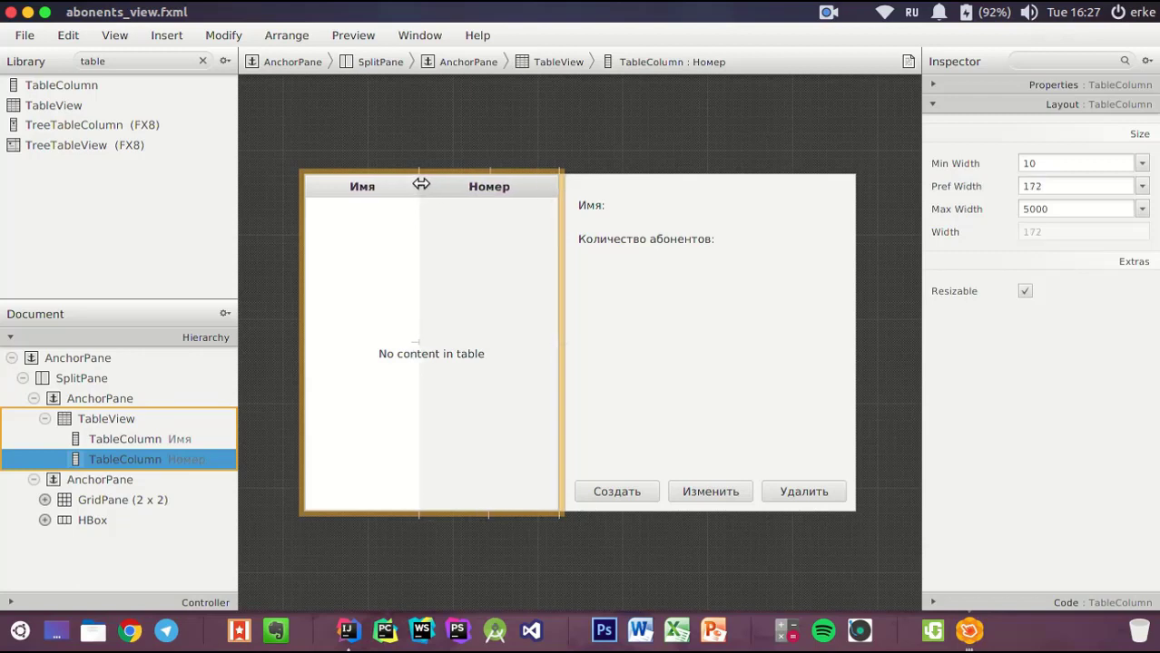
{"action": "left_click", "coordinate": [661, 127]}
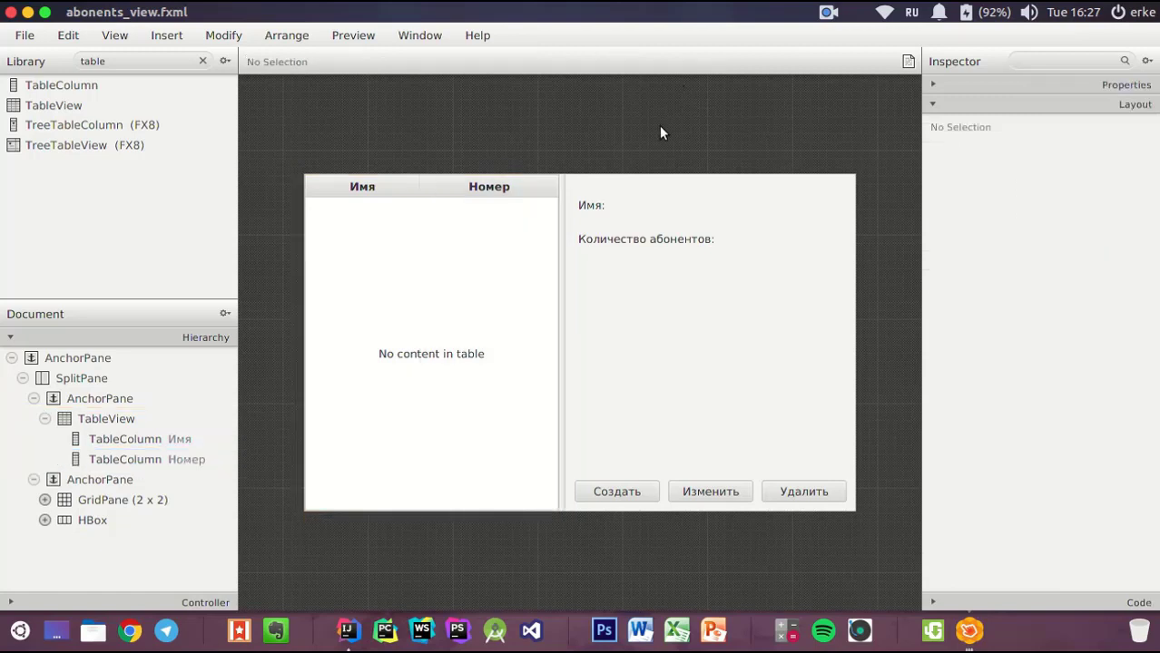
Save abonents_view.fxml and bring the main_view.fxml window to the front
{"action": "left_click", "coordinate": [25, 35]}
{"action": "left_click", "coordinate": [51, 154]}
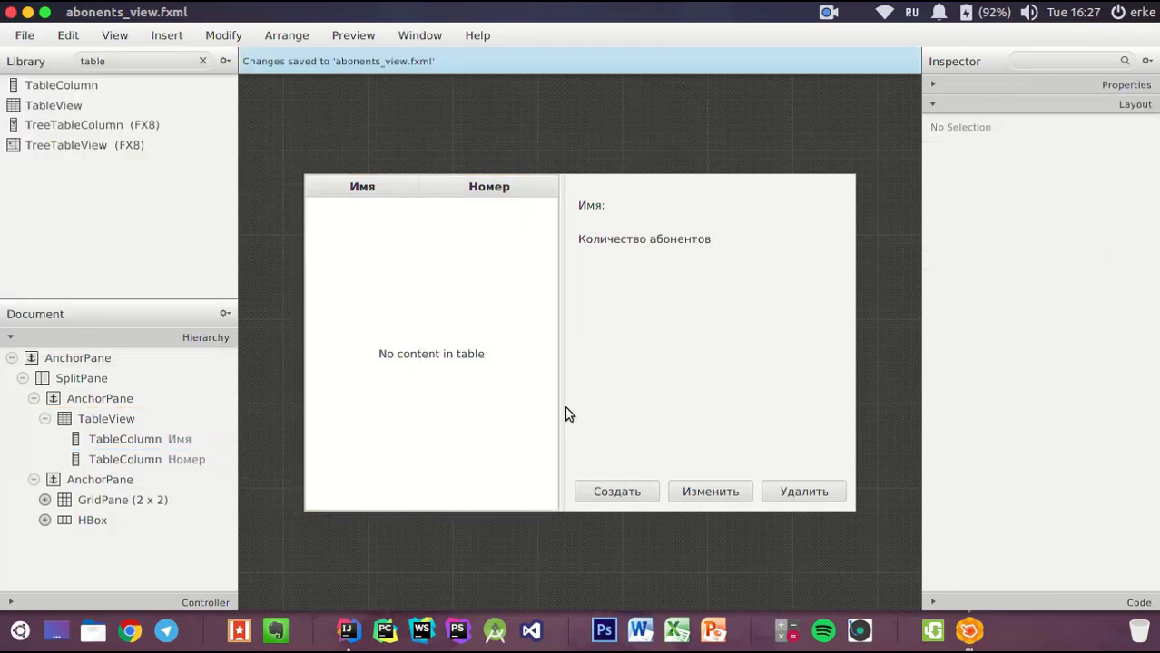
{"action": "left_click", "coordinate": [968, 633]}
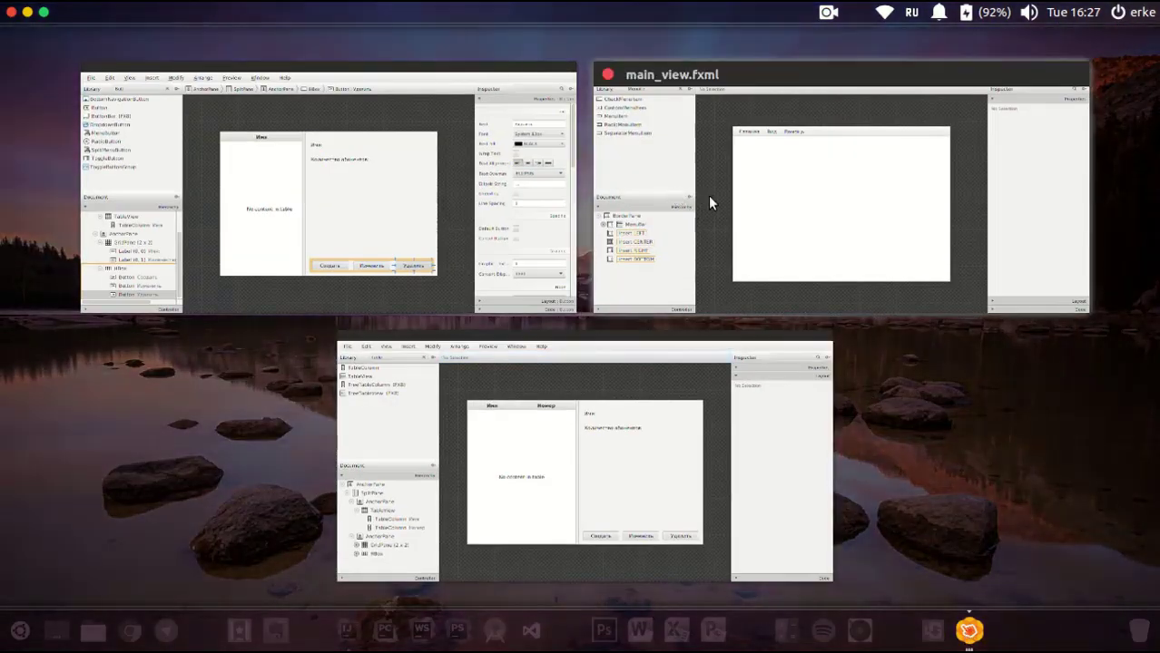
{"action": "left_click", "coordinate": [708, 202]}
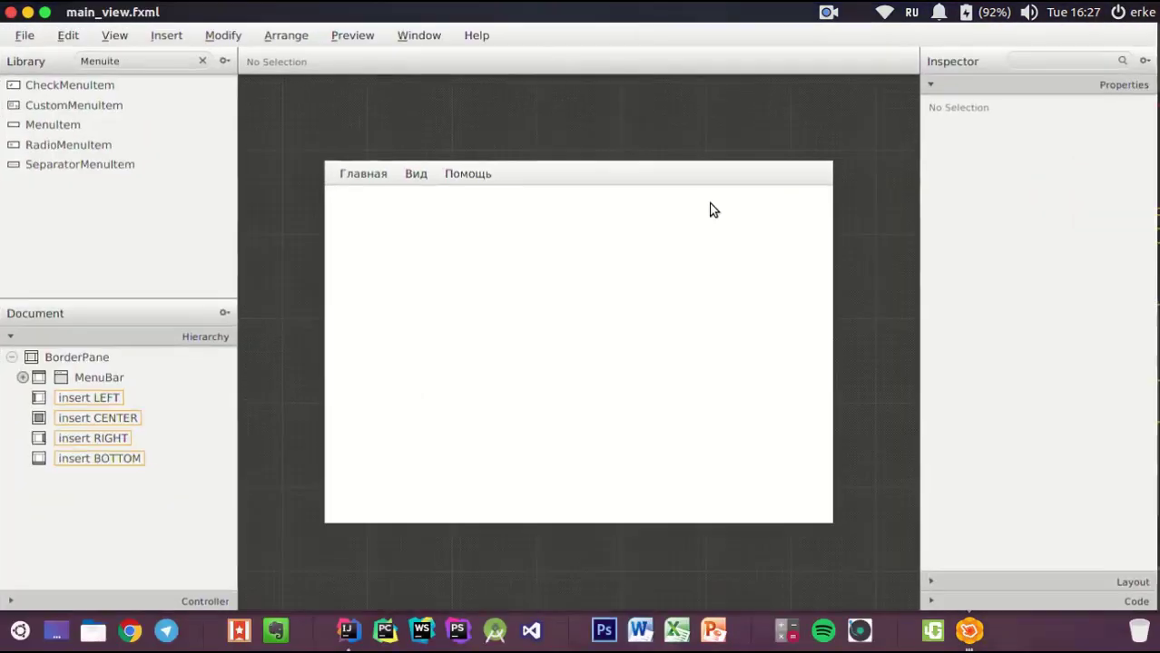
Set the root BorderPane's preferred width to 650 in main_view.fxml and save the file
{"action": "left_click", "coordinate": [78, 363]}
{"action": "left_click", "coordinate": [944, 86]}
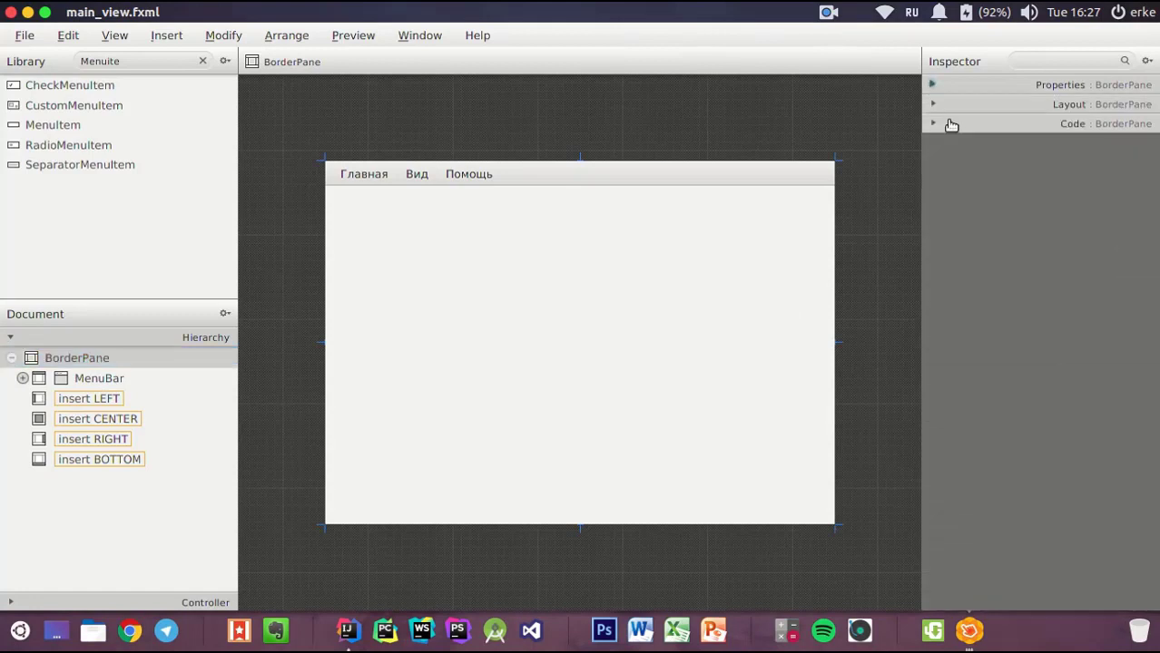
{"action": "left_click", "coordinate": [953, 105]}
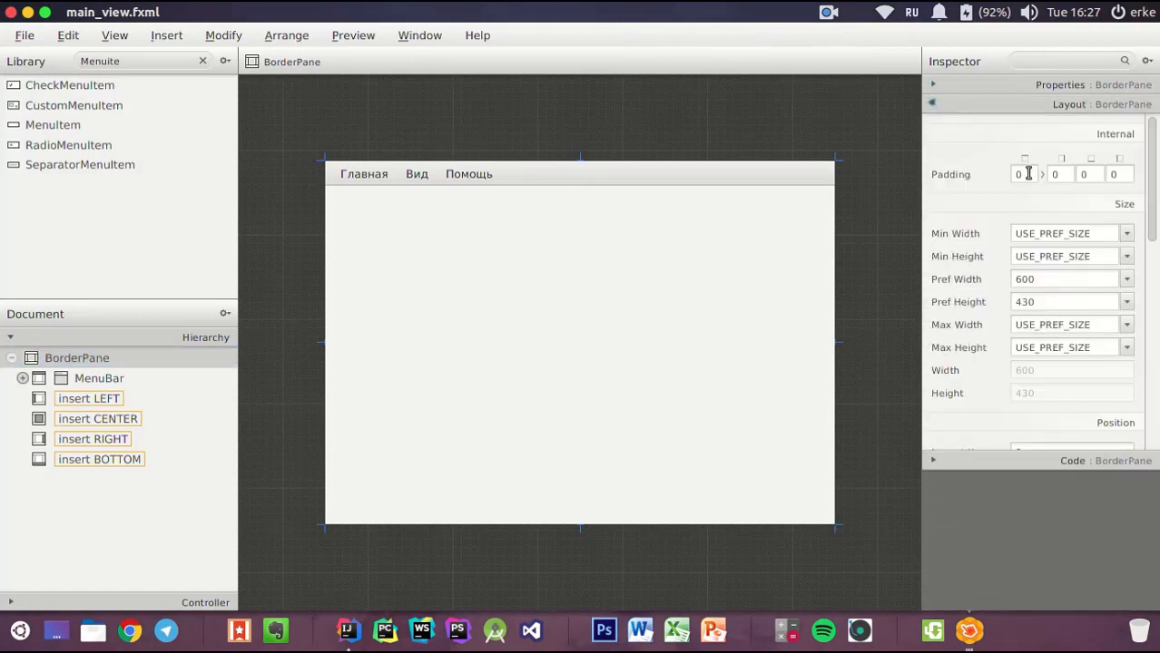
{"action": "double_click", "coordinate": [1043, 278]}
{"action": "type", "text": "650"}
{"action": "key", "text": "Return"}
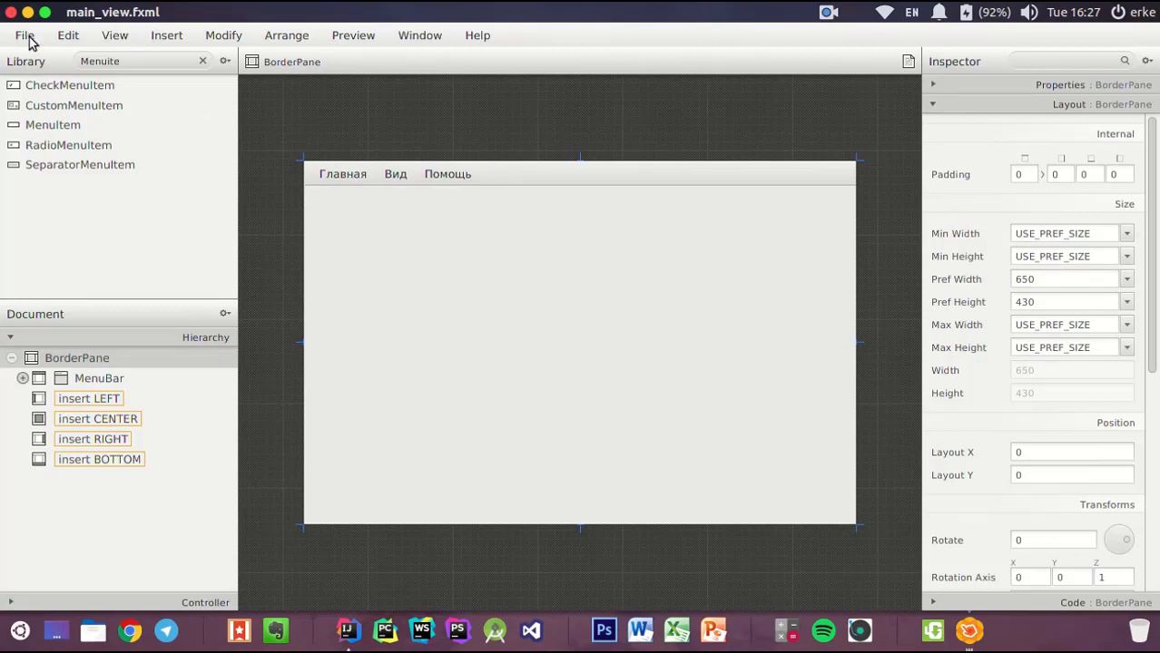
{"action": "key", "text": "ctrl+s"}
Bring up the provider_view.fxml window and select its root AnchorPane
{"action": "key", "text": "alt+Tab"}
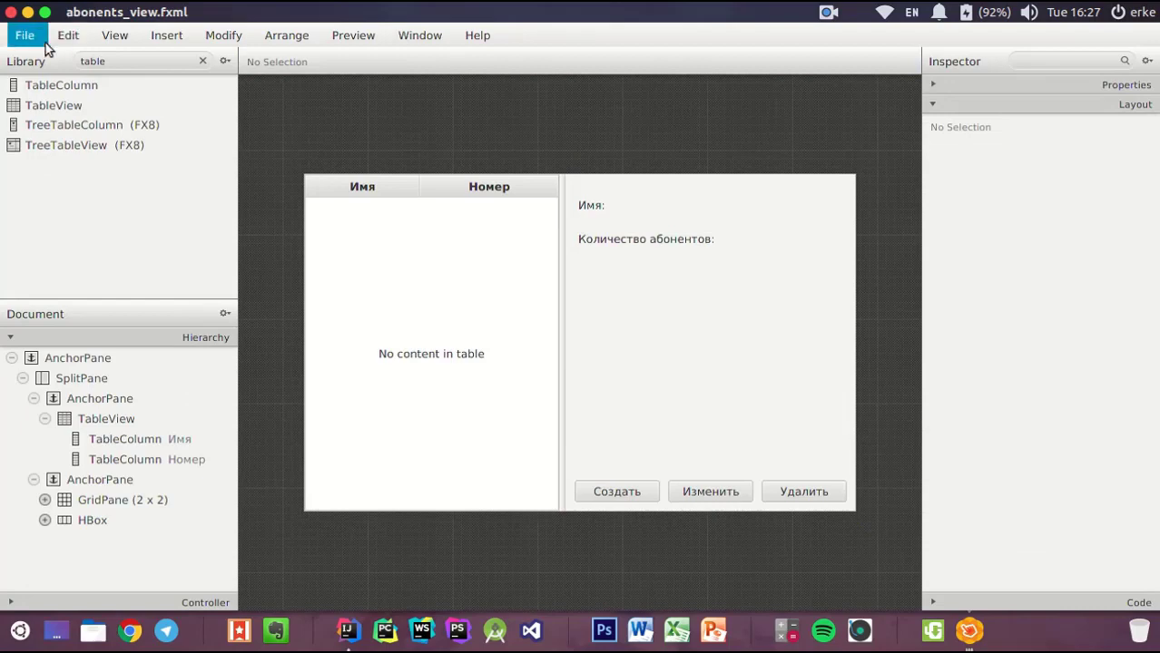
{"action": "left_click", "coordinate": [968, 631]}
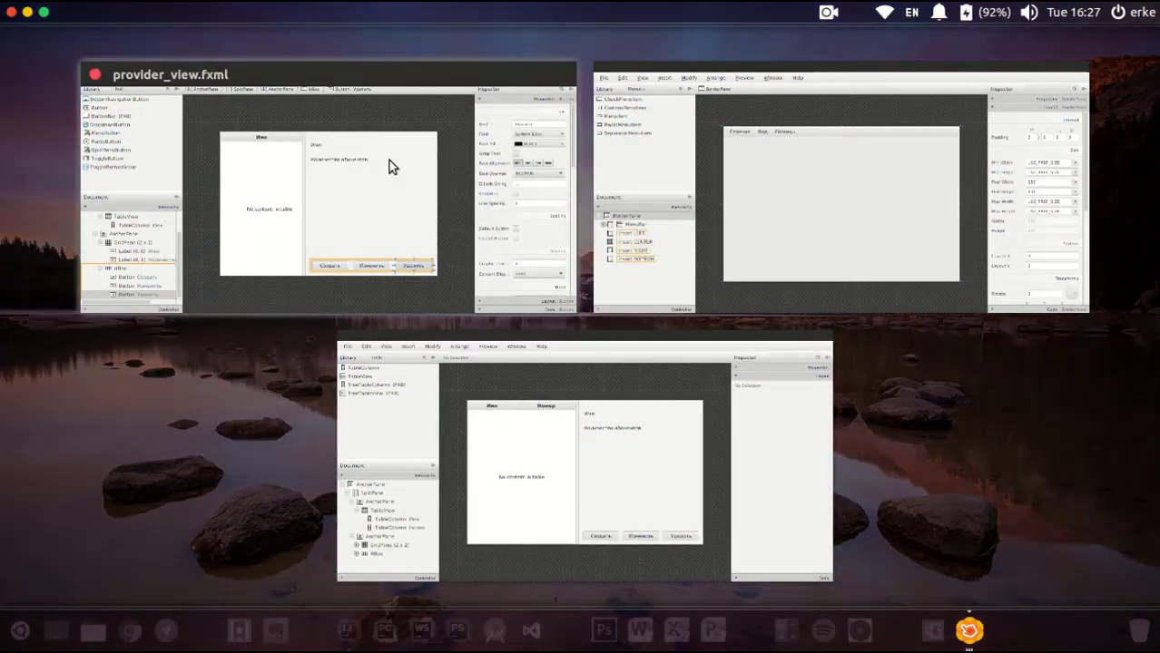
{"action": "left_click", "coordinate": [390, 166]}
{"action": "scroll", "coordinate": [80, 381], "scroll_direction": "up", "scroll_amount": 2}
{"action": "scroll", "coordinate": [79, 381], "scroll_direction": "right", "scroll_amount": 2}
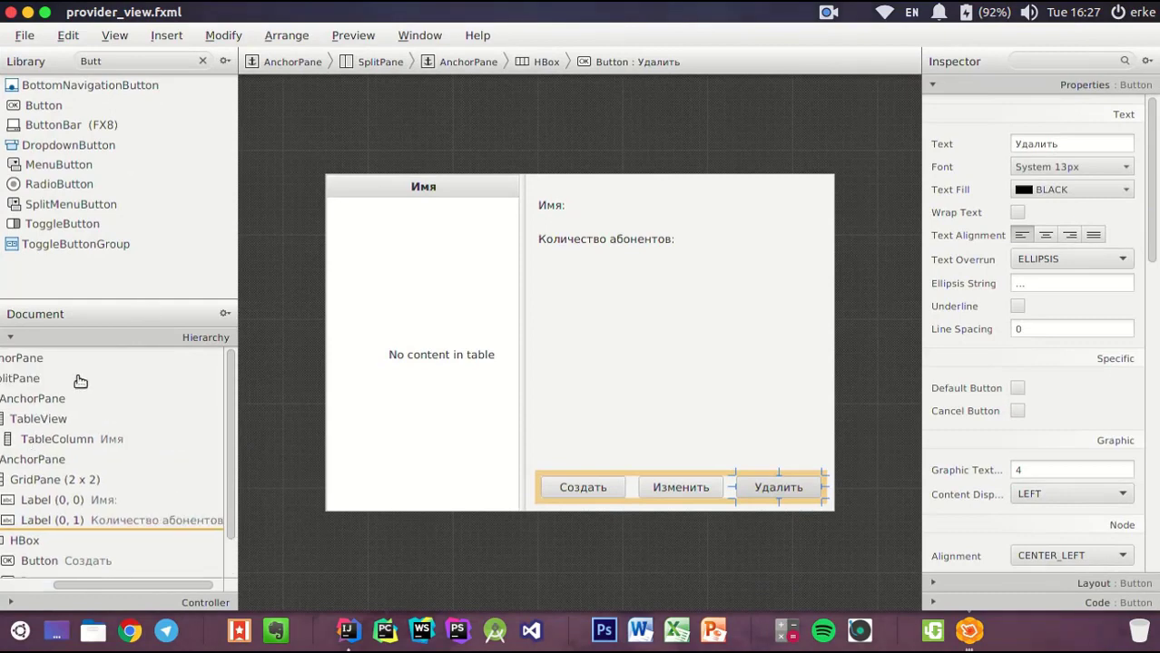
{"action": "scroll", "coordinate": [60, 366], "scroll_direction": "left", "scroll_amount": 2}
{"action": "left_click", "coordinate": [60, 361]}
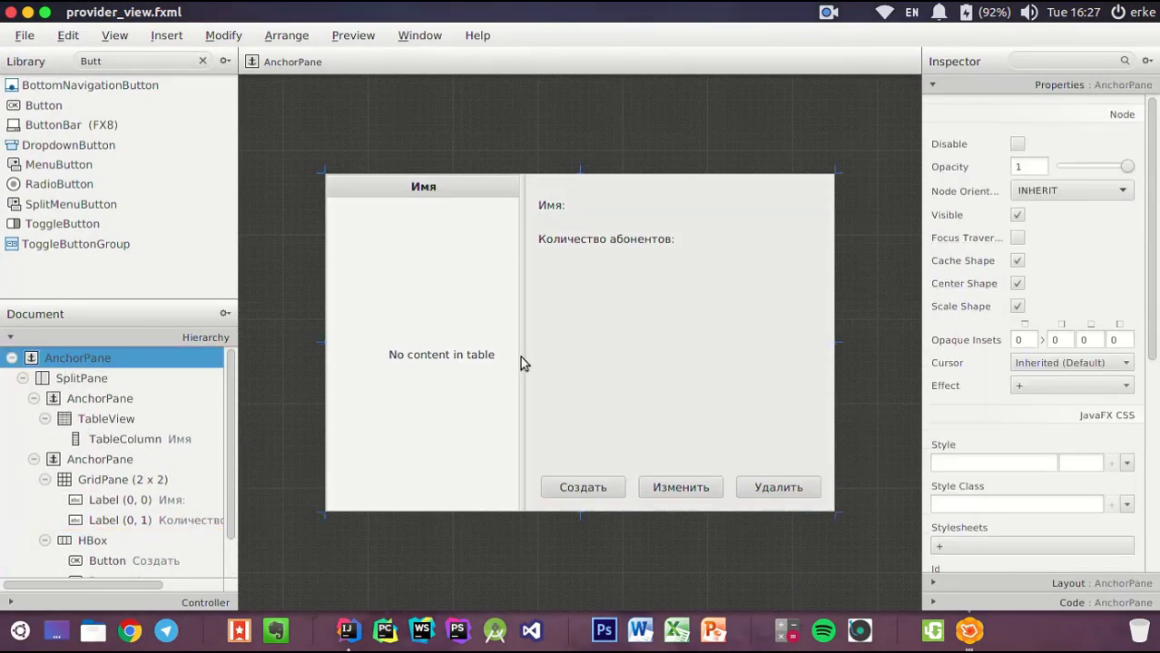
Switch to IntelliJ IDEA and copy the entire markup of abonents_view.fxml
{"action": "key", "text": "alt+Tab"}
{"action": "key", "text": "alt+Tab"}
{"action": "key", "text": "alt+Tab"}
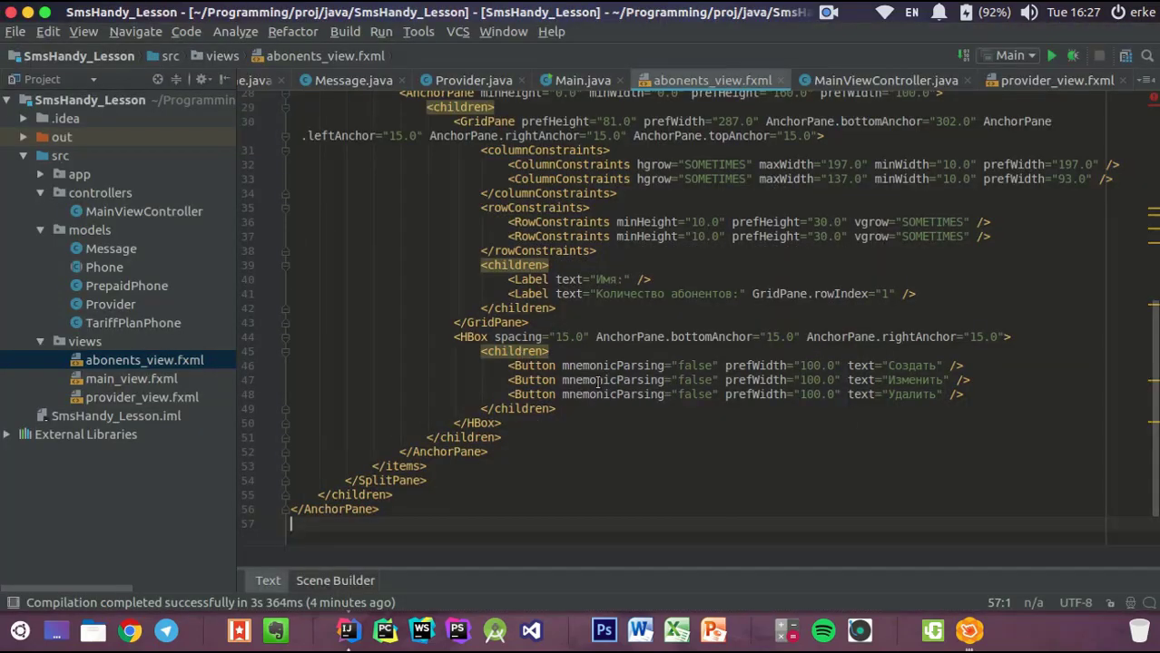
{"action": "left_click", "coordinate": [741, 327]}
{"action": "key", "text": "ctrl+a"}
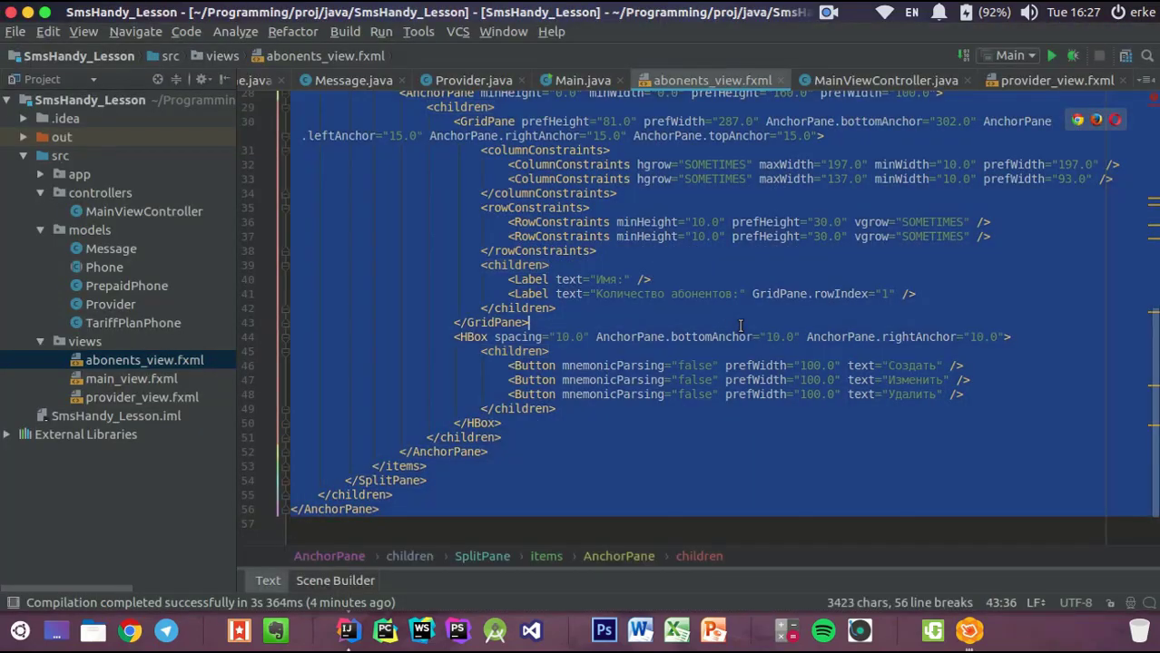
Replace the entire content of provider_view.fxml with the markup copied from abonents_view.fxml
{"action": "double_click", "coordinate": [142, 399]}
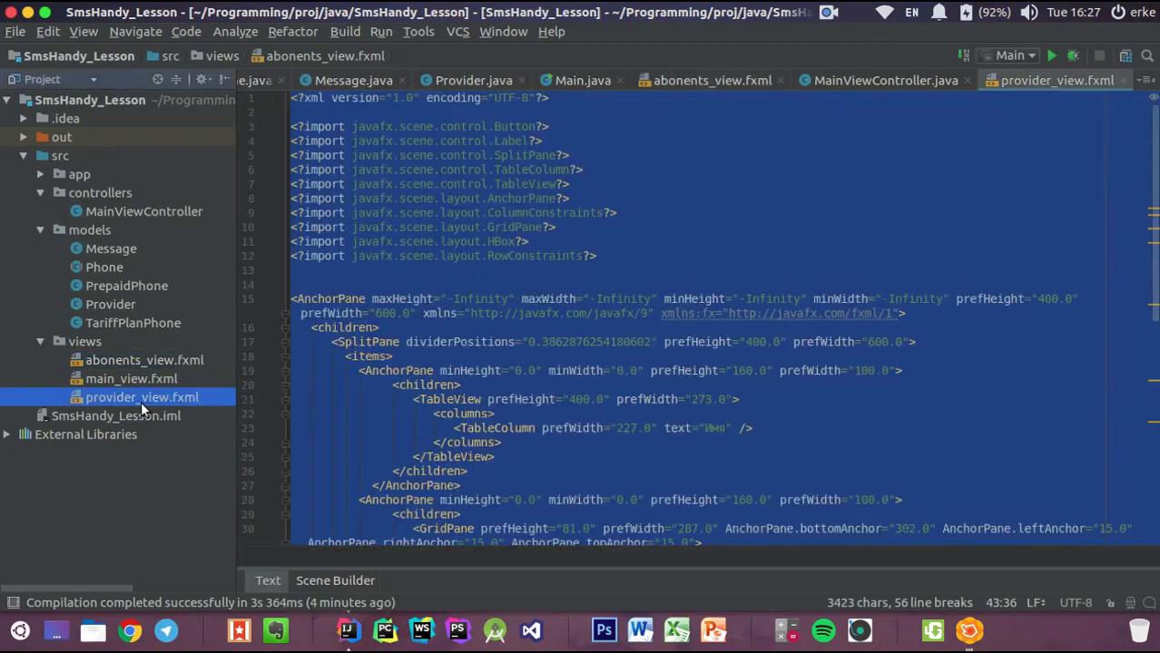
{"action": "key", "text": "ctrl+a"}
{"action": "key", "text": "Delete"}
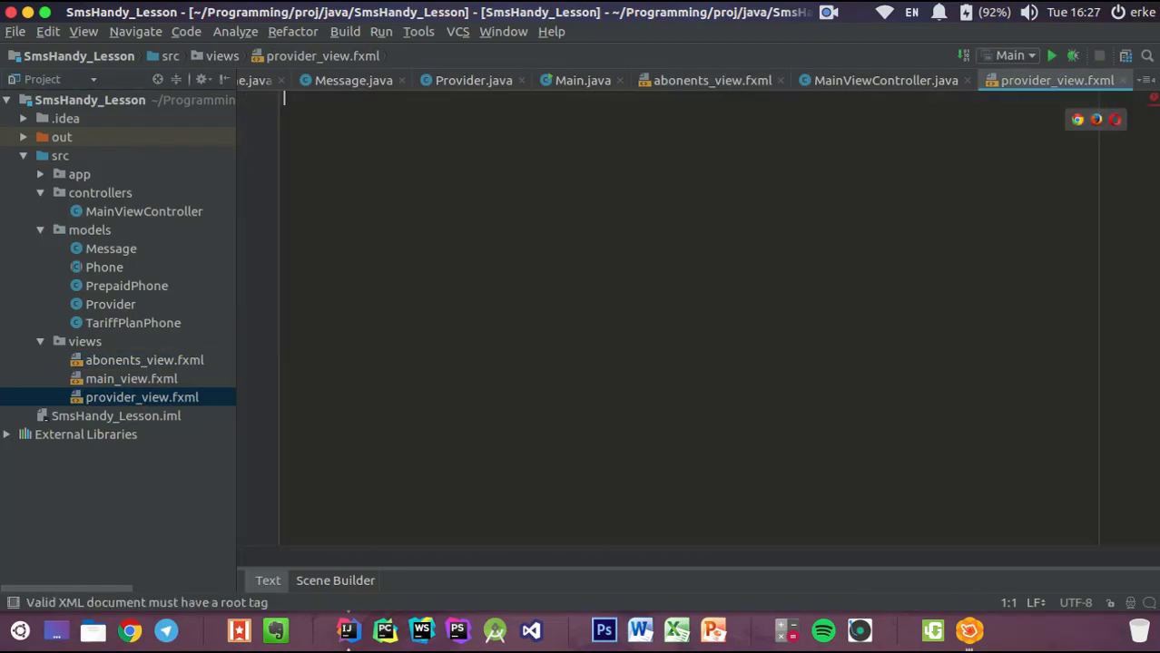
{"action": "key", "text": "ctrl+v"}
{"action": "scroll", "coordinate": [908, 224], "scroll_direction": "up", "scroll_amount": 6}
{"action": "scroll", "coordinate": [909, 224], "scroll_direction": "up", "scroll_amount": 3}
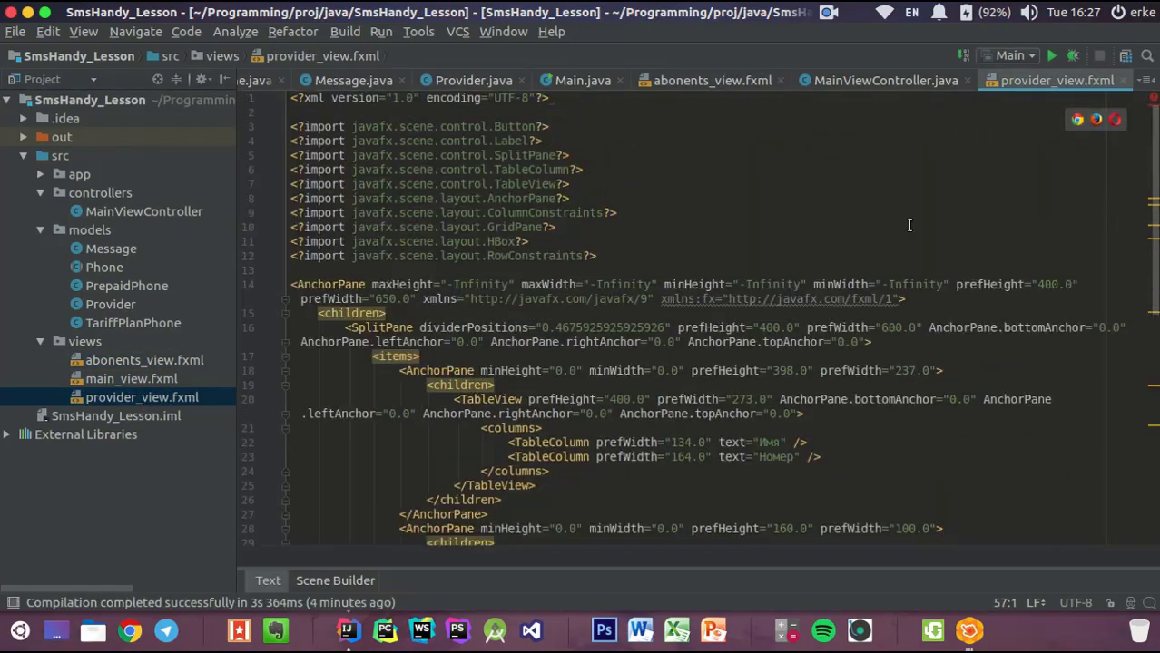
{"action": "scroll", "coordinate": [908, 225], "scroll_direction": "down", "scroll_amount": 5}
Switch back to Scene Builder's provider_view.fxml window and delete the Номер column from the table
{"action": "key", "text": "alt+Tab"}
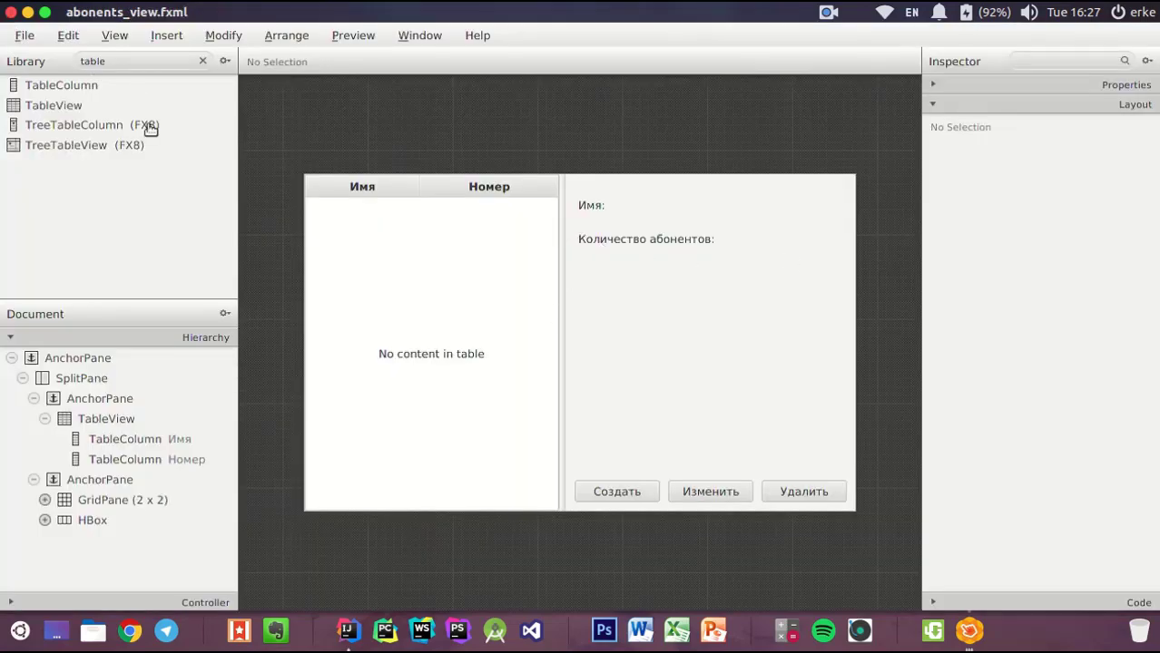
{"action": "key", "text": "alt+Tab"}
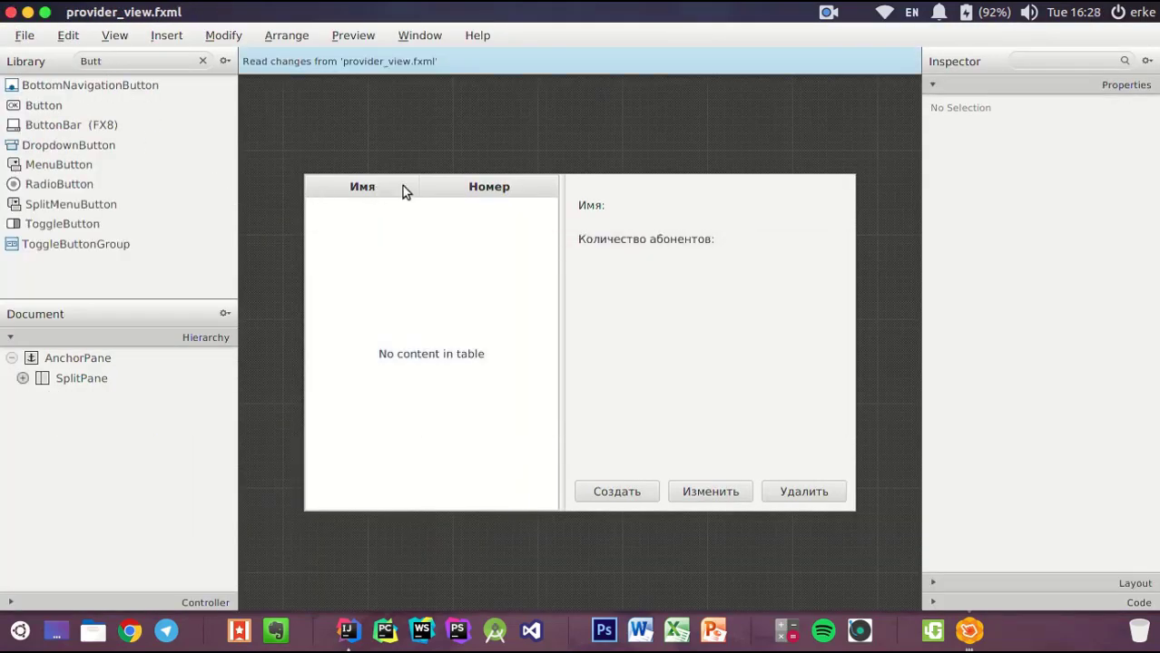
{"action": "left_click", "coordinate": [499, 196]}
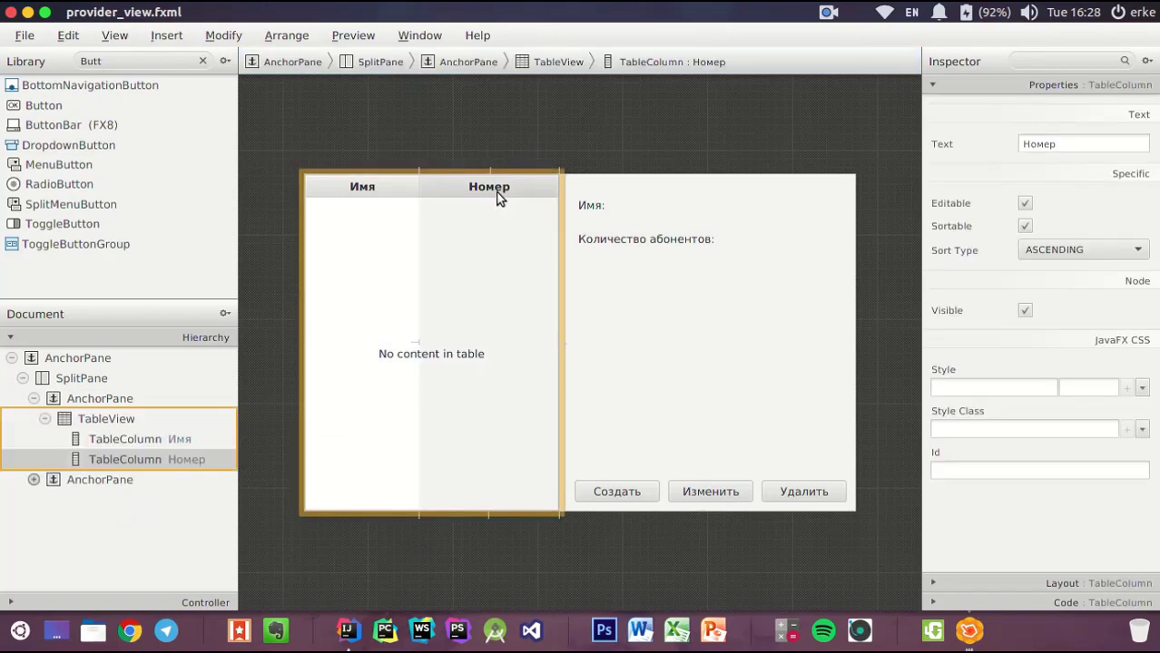
{"action": "key", "text": "Delete"}
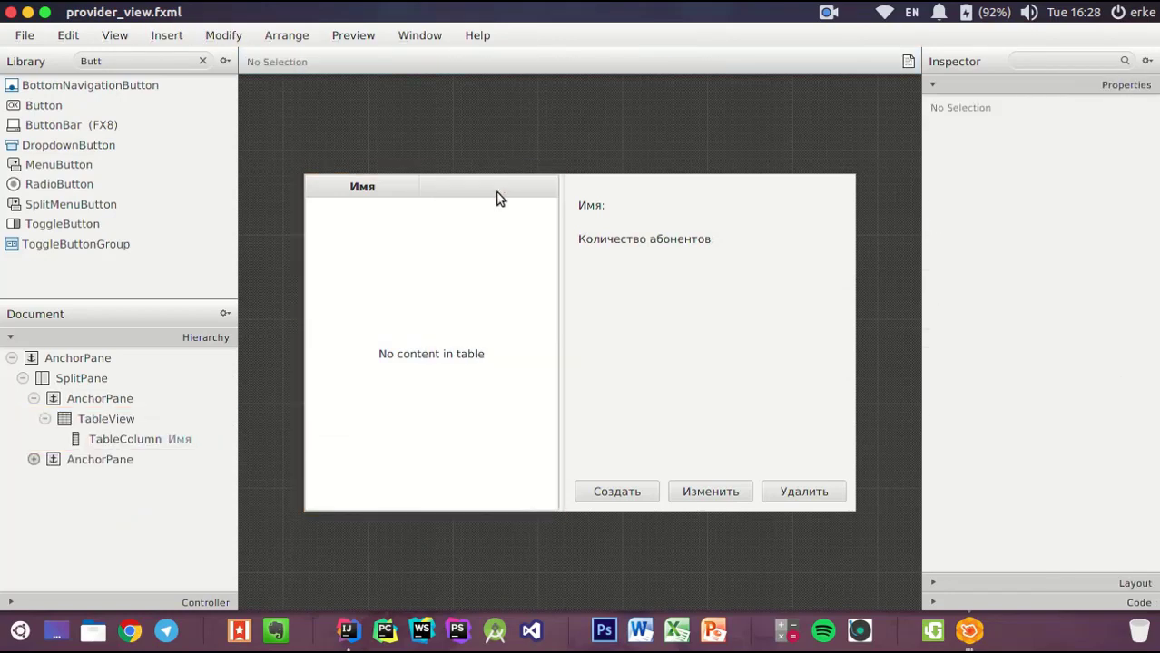
Widen the Имя column to fill the full table width and save provider_view.fxml
{"action": "left_click", "coordinate": [390, 193]}
{"action": "left_click_drag", "start_coordinate": [421, 187], "coordinate": [564, 189]}
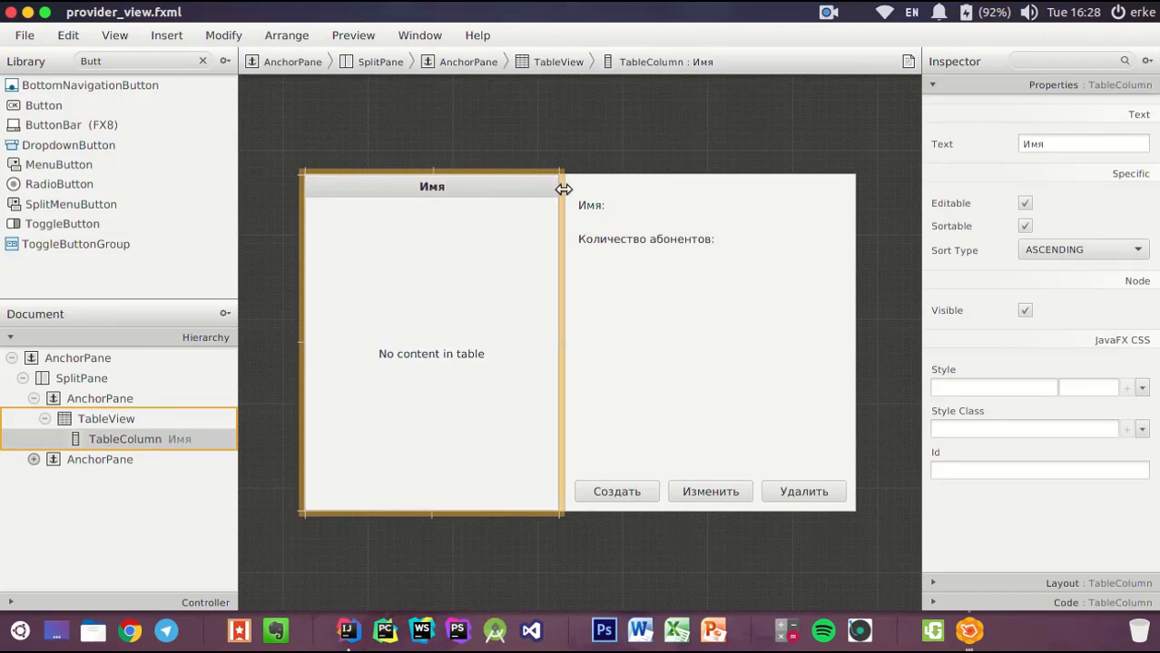
{"action": "left_click", "coordinate": [634, 149]}
{"action": "key", "text": "ctrl+s"}
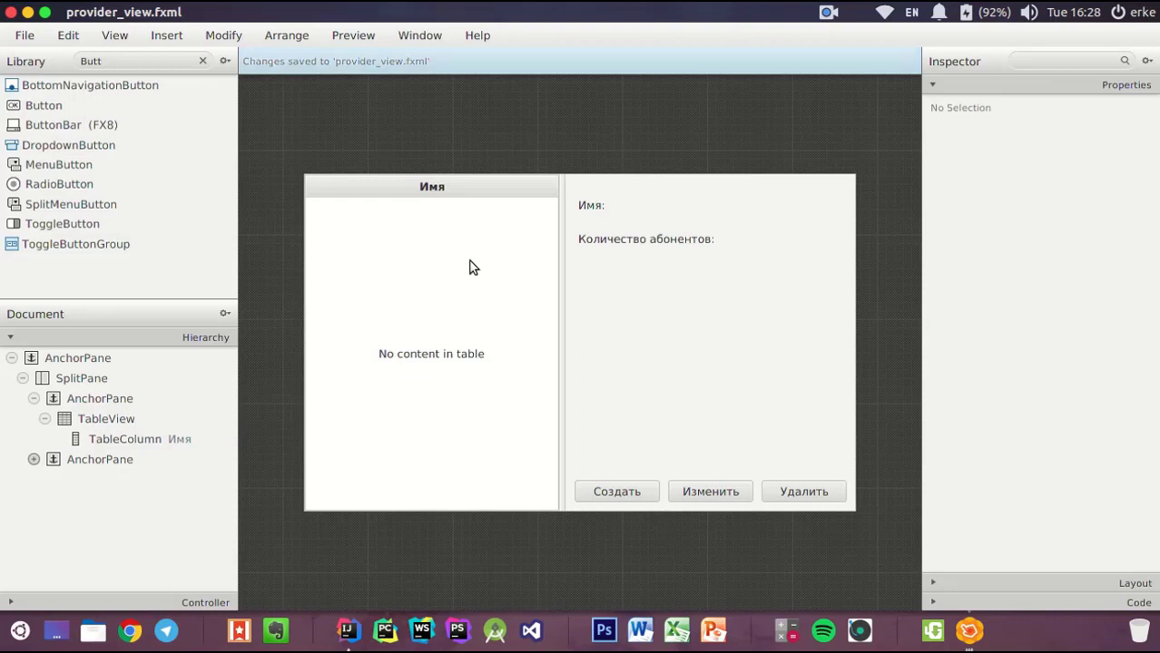
In abonents_view.fxml, add two rows to the GridPane below the Количество абонентов row
{"action": "key", "text": "alt+Tab"}
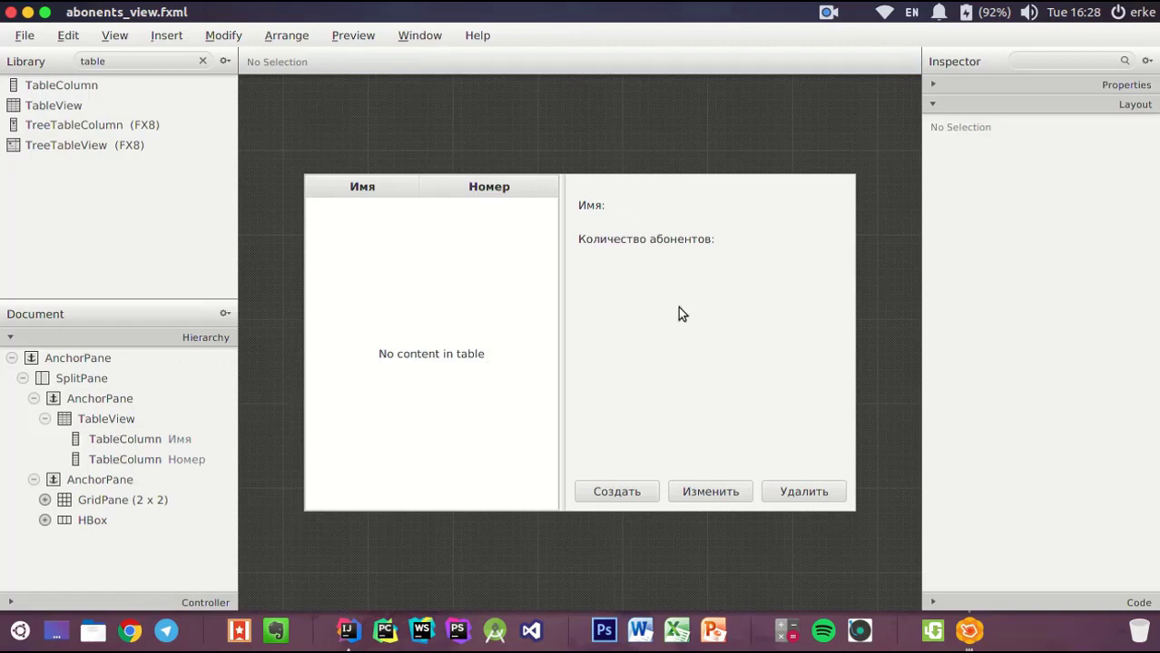
{"action": "left_click", "coordinate": [634, 243]}
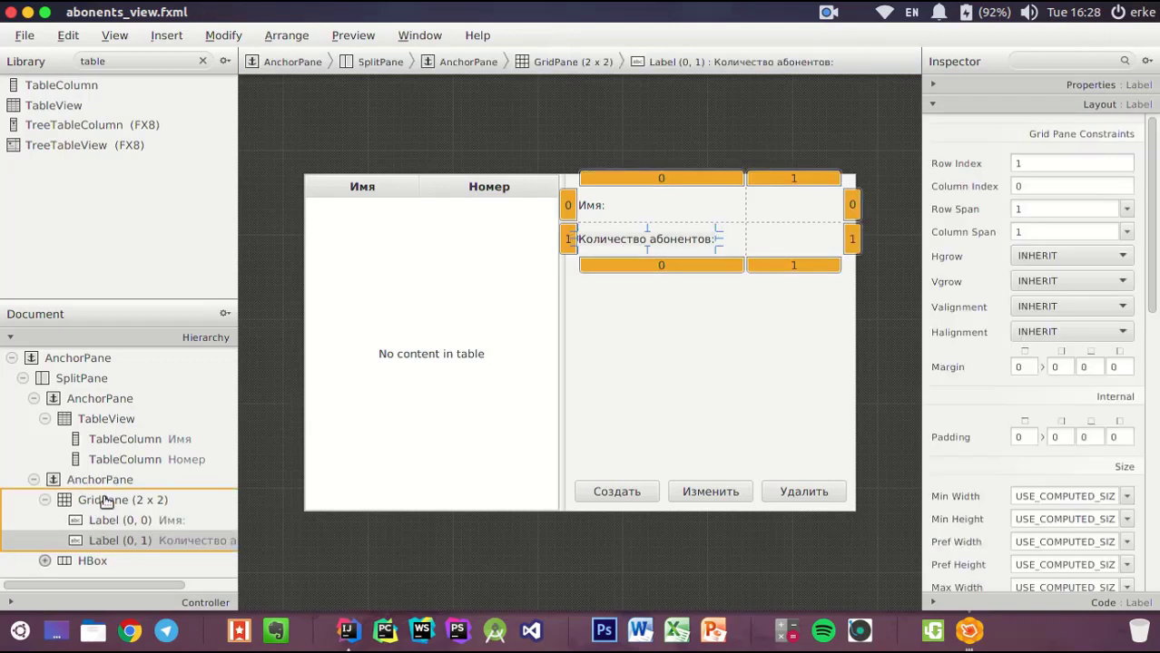
{"action": "left_click", "coordinate": [569, 241]}
{"action": "right_click", "coordinate": [569, 241]}
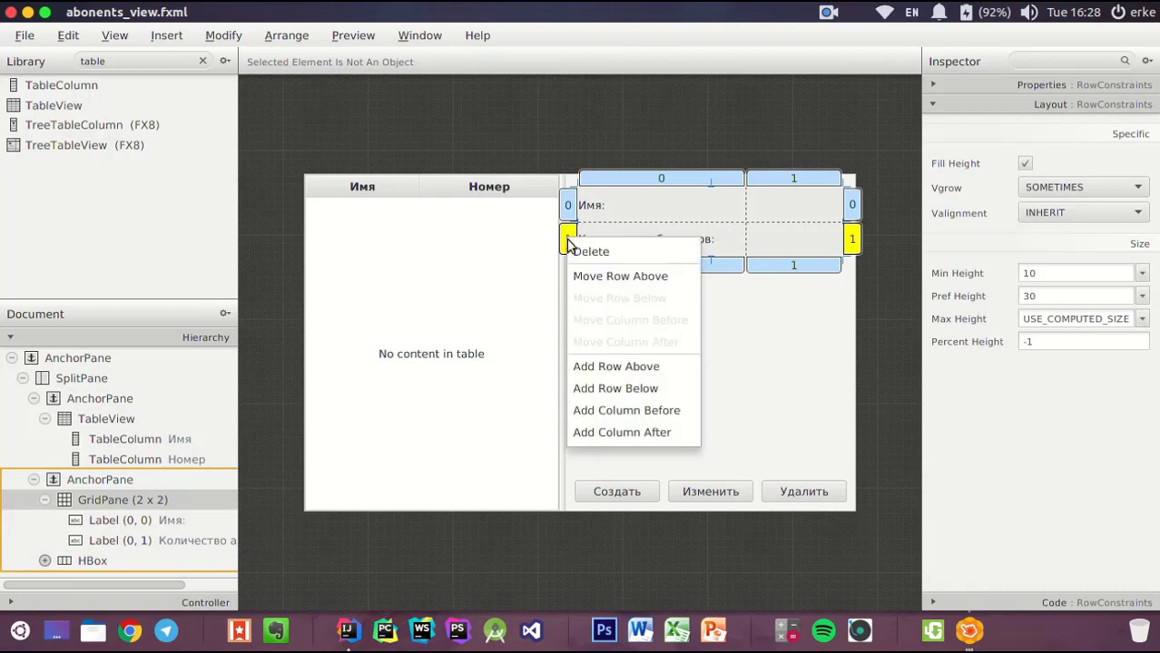
{"action": "left_click", "coordinate": [643, 388]}
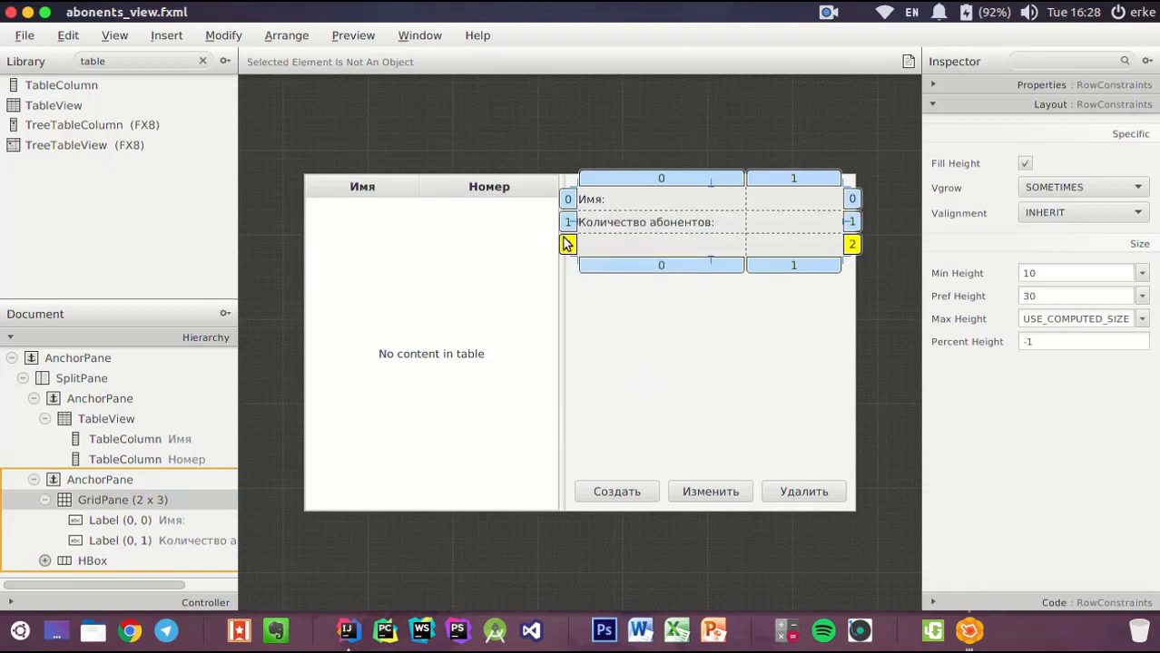
{"action": "right_click", "coordinate": [567, 245]}
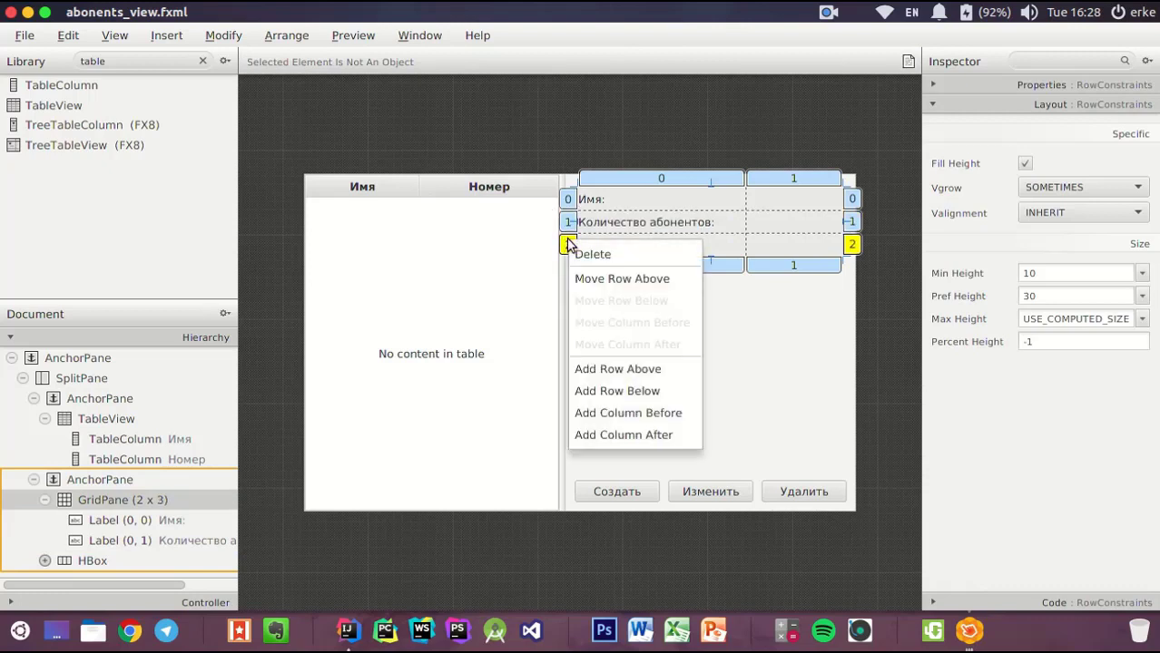
{"action": "left_click", "coordinate": [626, 392]}
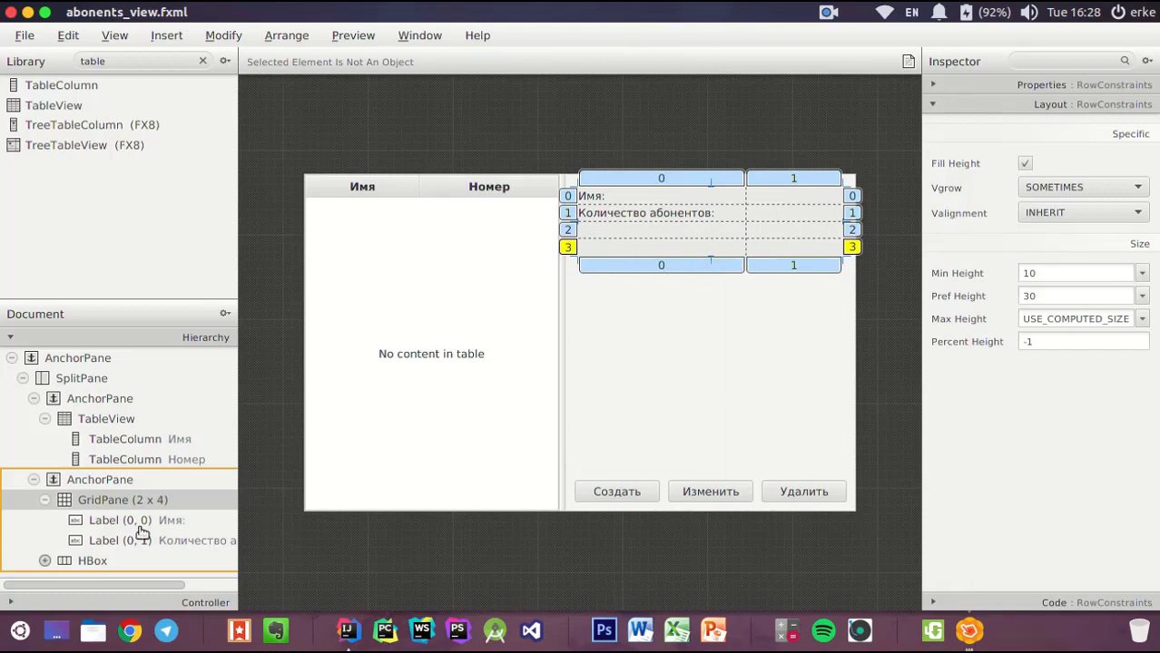
Stretch the GridPane's lower edge down to just above the buttons, giving it a preferred height of about 293
{"action": "left_click", "coordinate": [105, 501]}
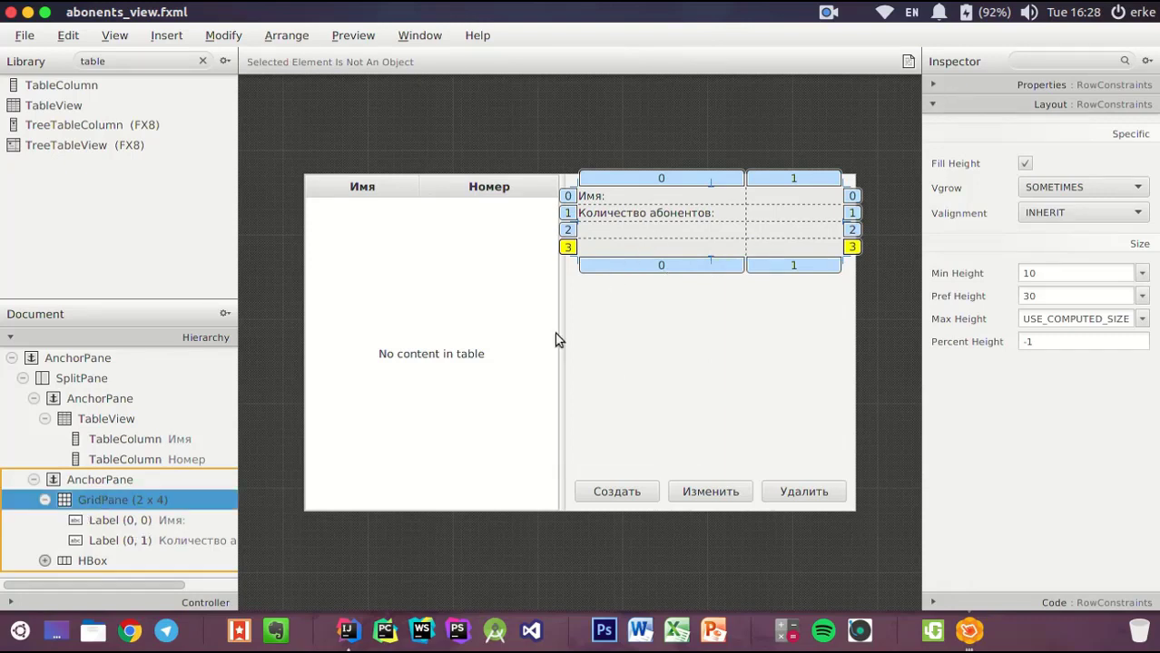
{"action": "left_click", "coordinate": [949, 91]}
{"action": "left_click", "coordinate": [965, 91]}
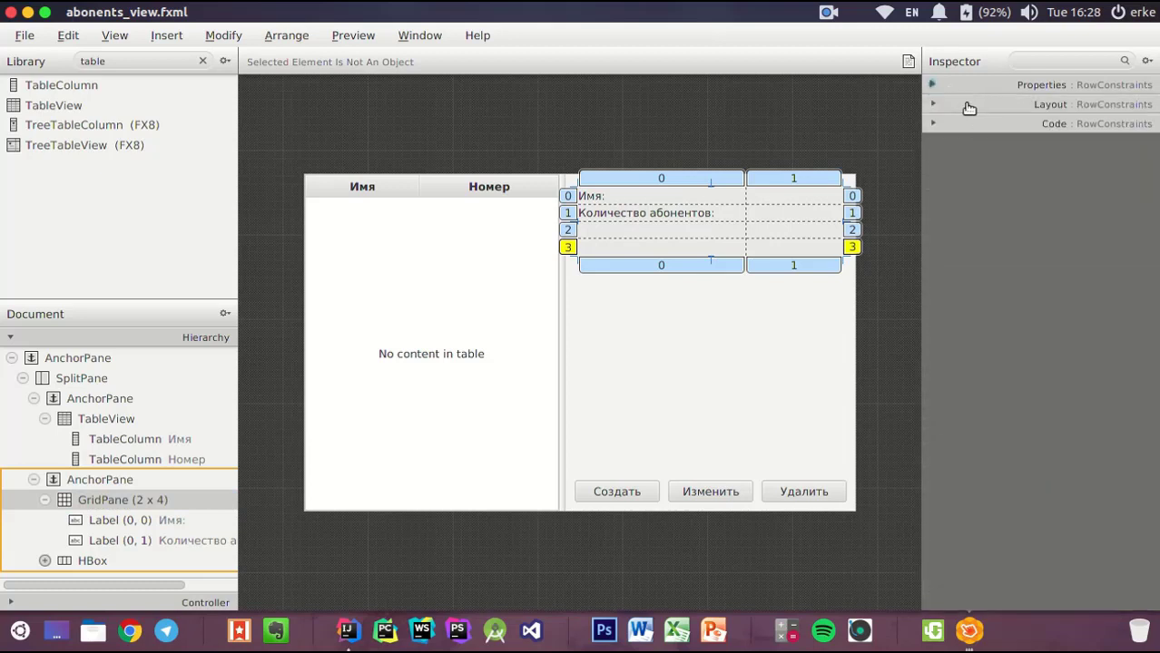
{"action": "left_click", "coordinate": [968, 106]}
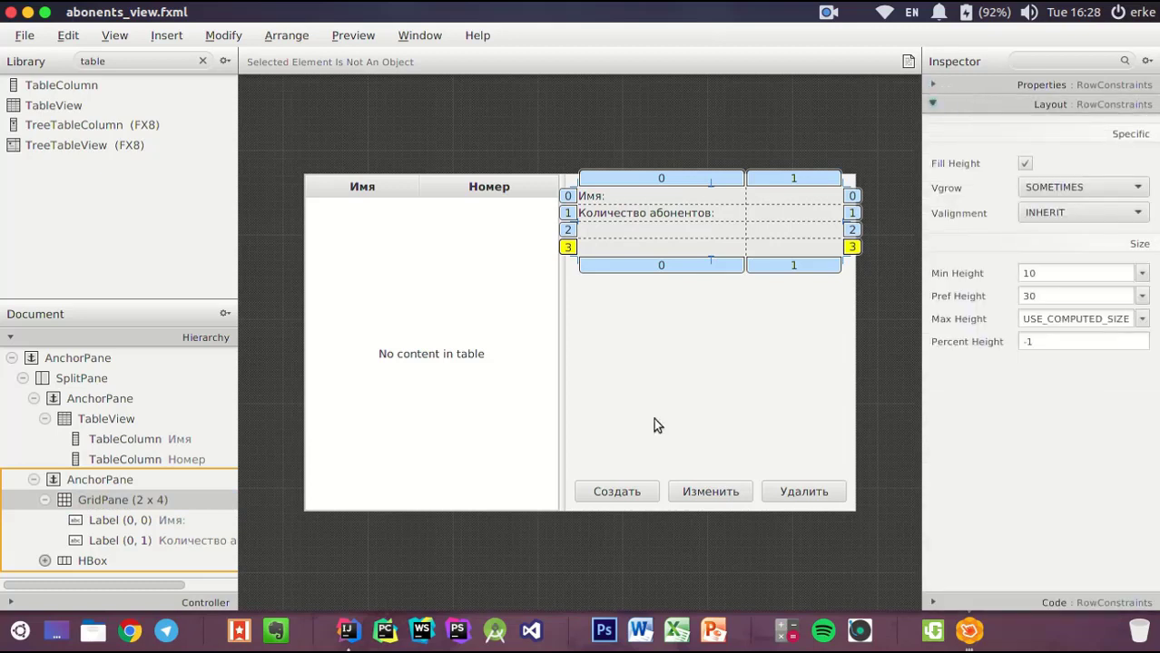
{"action": "left_click", "coordinate": [96, 481]}
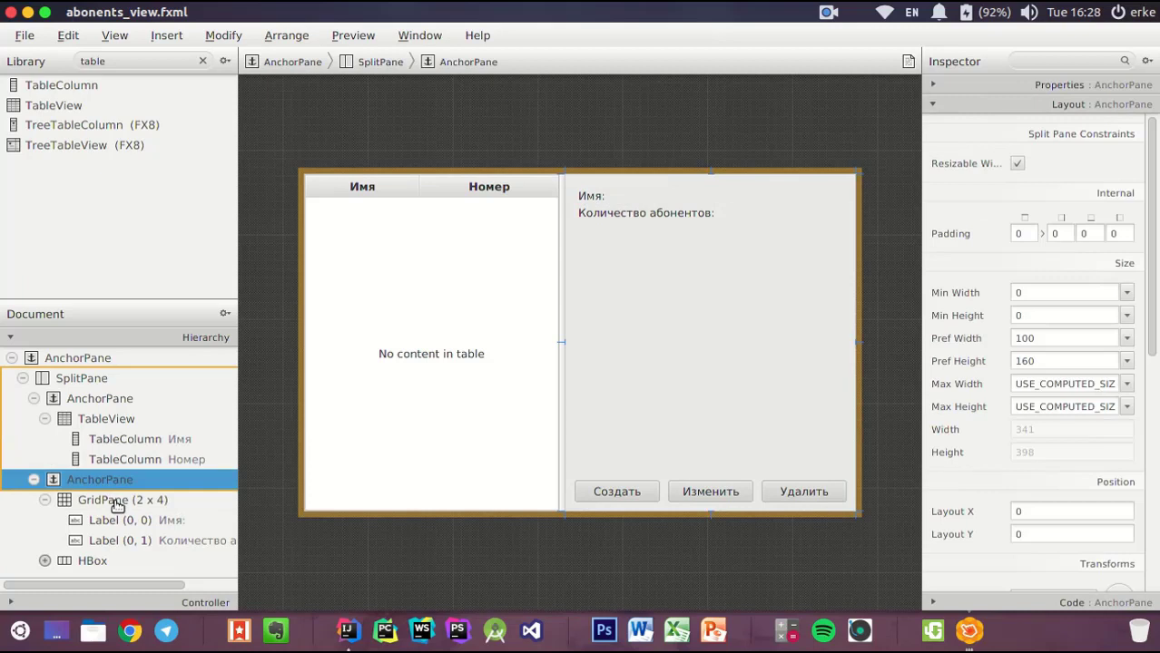
{"action": "left_click", "coordinate": [118, 501]}
{"action": "left_click", "coordinate": [1043, 271]}
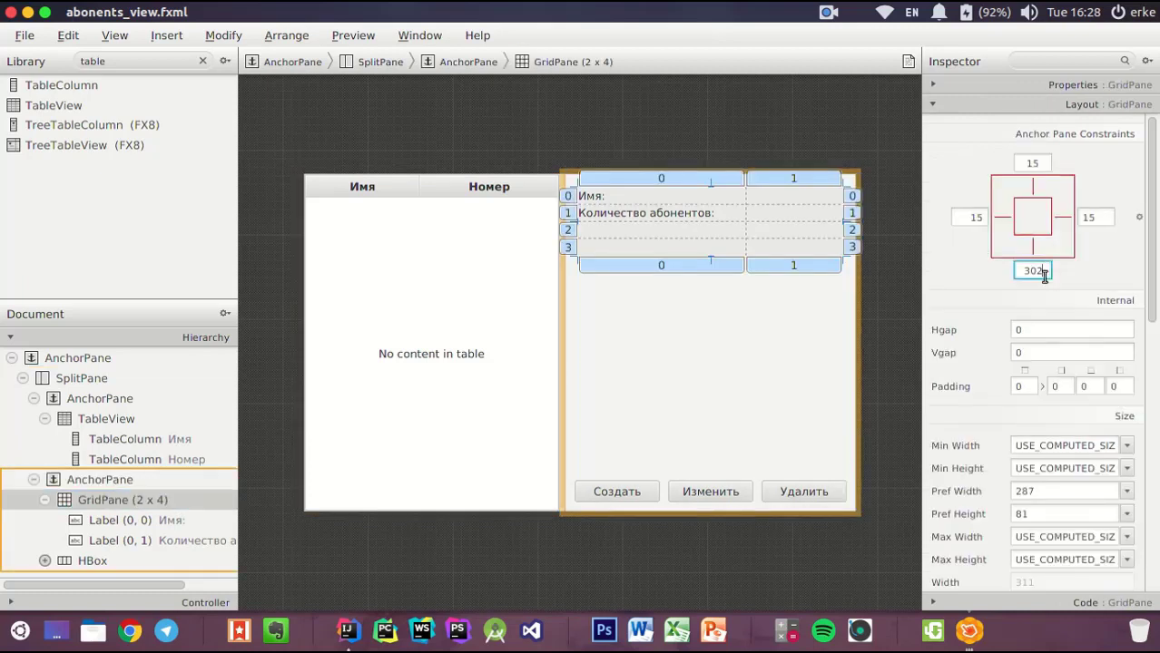
{"action": "left_click_drag", "start_coordinate": [709, 264], "coordinate": [714, 440]}
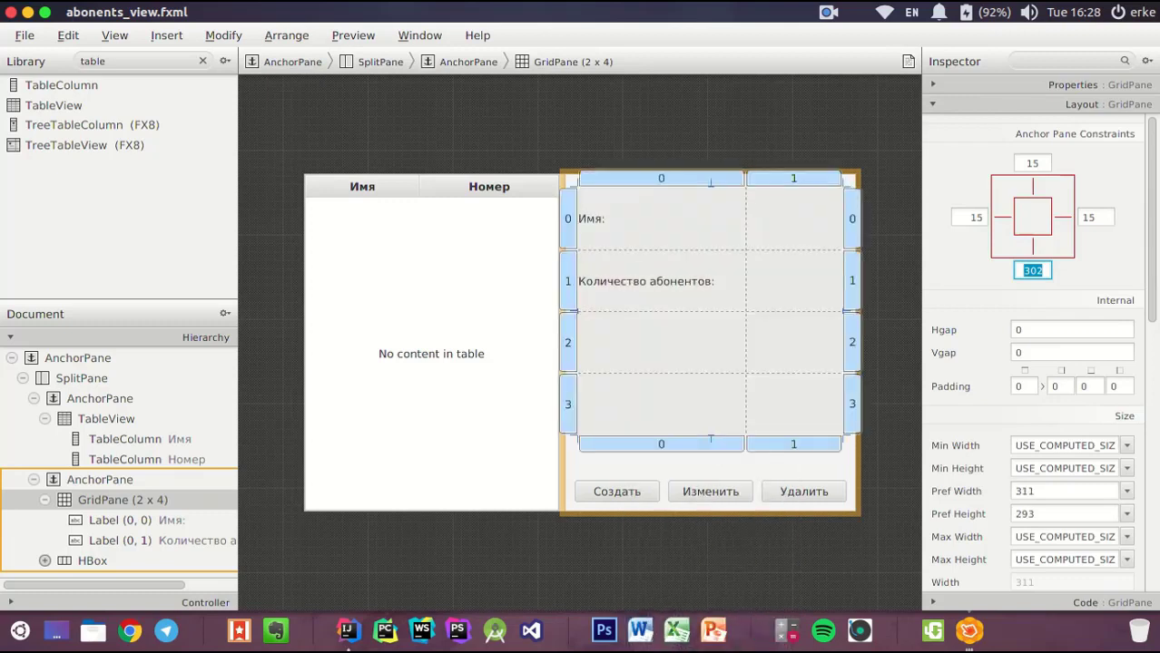
{"action": "type", "text": "3"}
{"action": "left_click", "coordinate": [1095, 275]}
Add two more rows to the GridPane, one below row 2 and one below row 3
{"action": "left_click", "coordinate": [567, 342]}
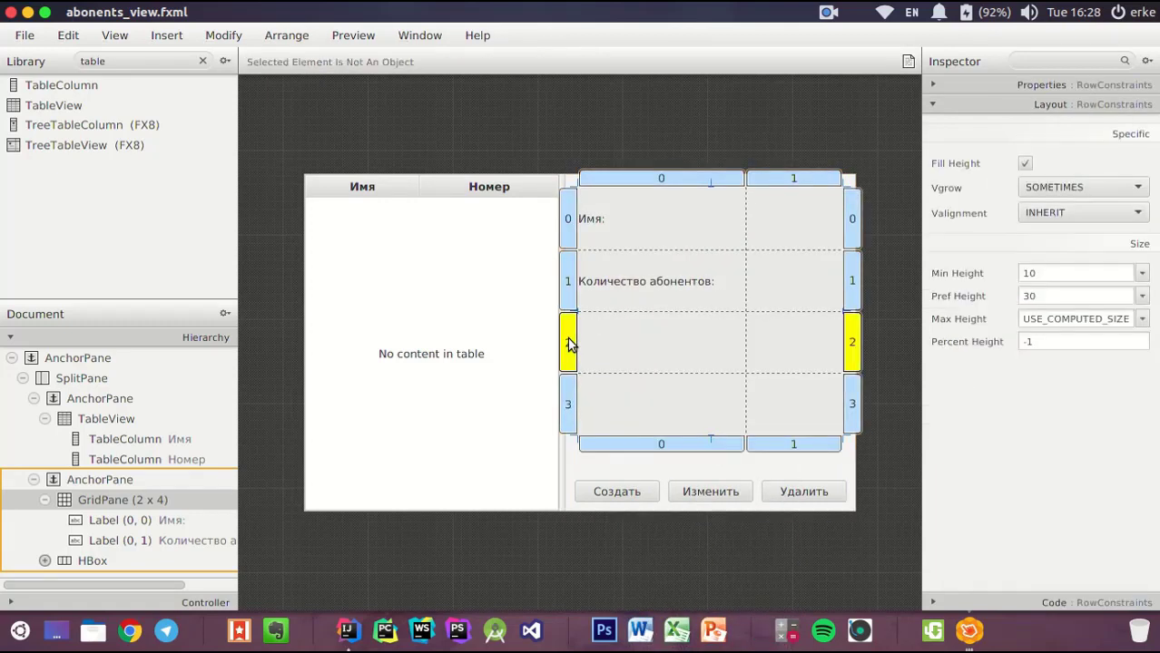
{"action": "right_click", "coordinate": [568, 341]}
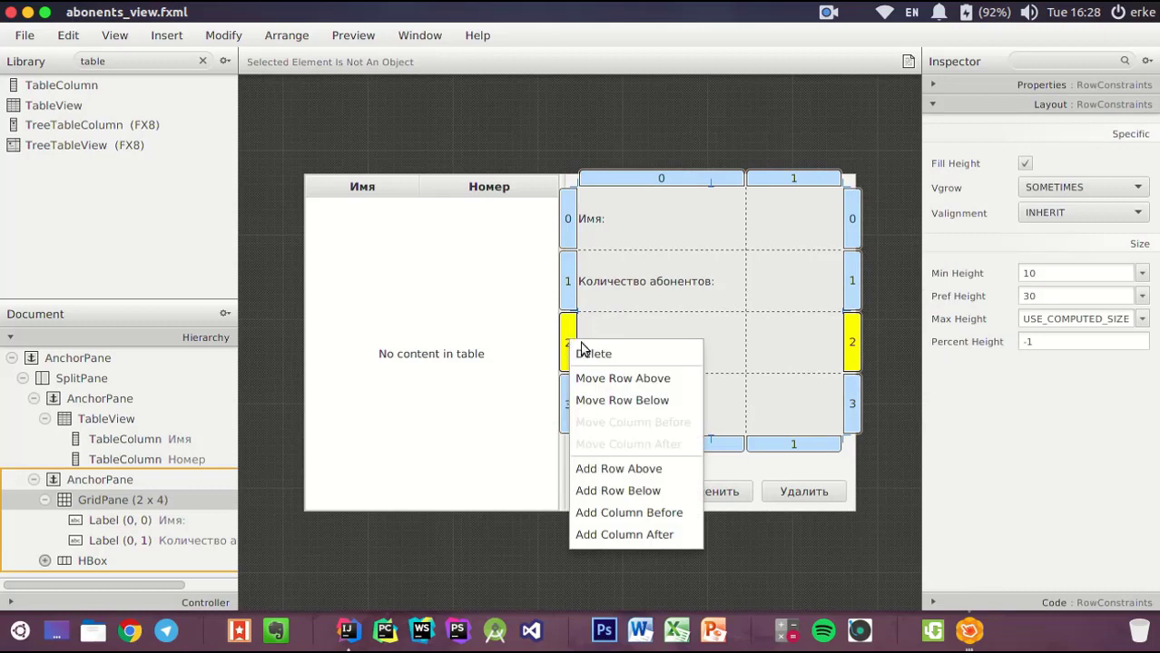
{"action": "left_click", "coordinate": [633, 499]}
{"action": "right_click", "coordinate": [571, 361]}
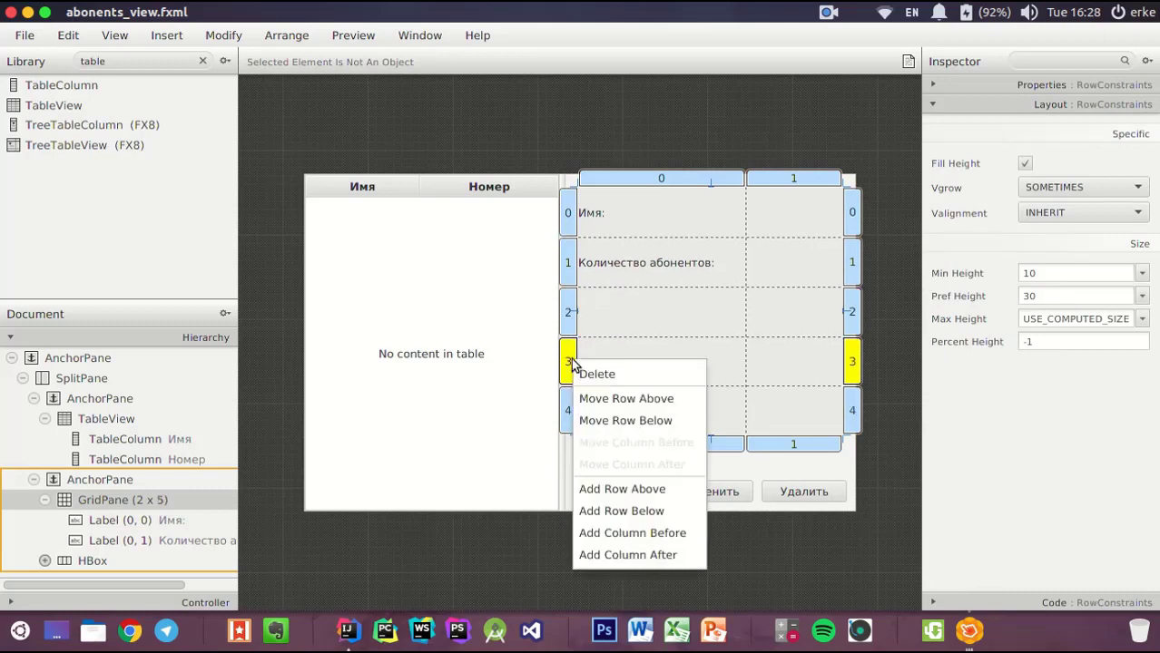
{"action": "left_click", "coordinate": [672, 509]}
{"action": "left_click", "coordinate": [634, 280]}
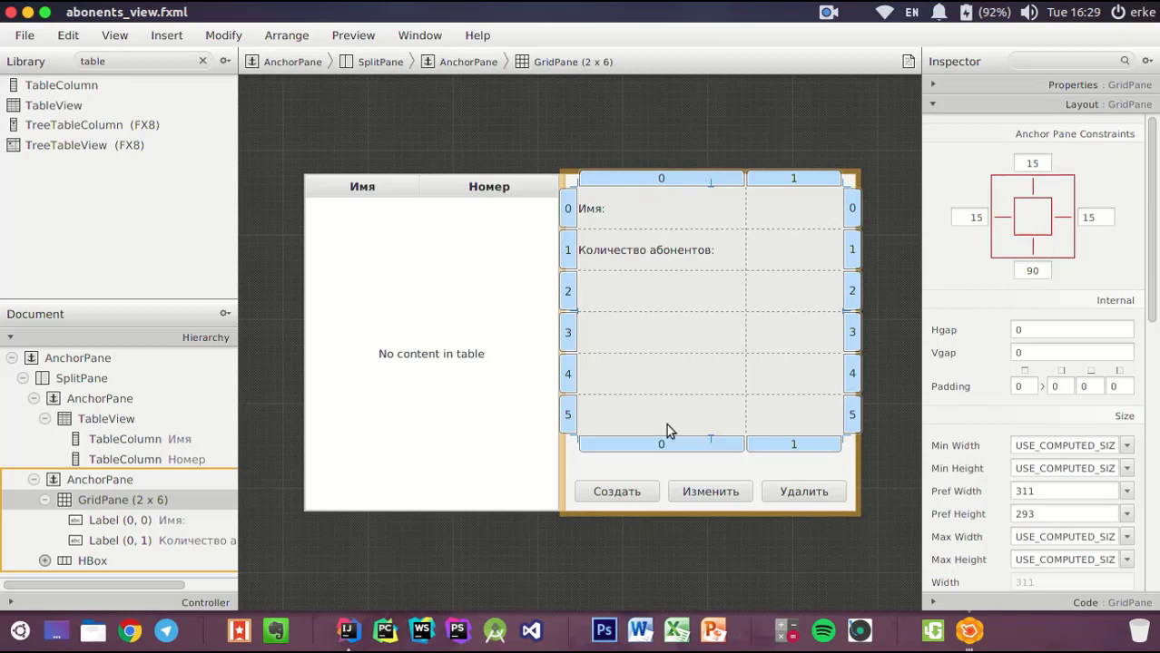
Switch to IntelliJ IDEA and examine the fields declared at the start of the Phone class
{"action": "key", "text": "alt+Tab"}
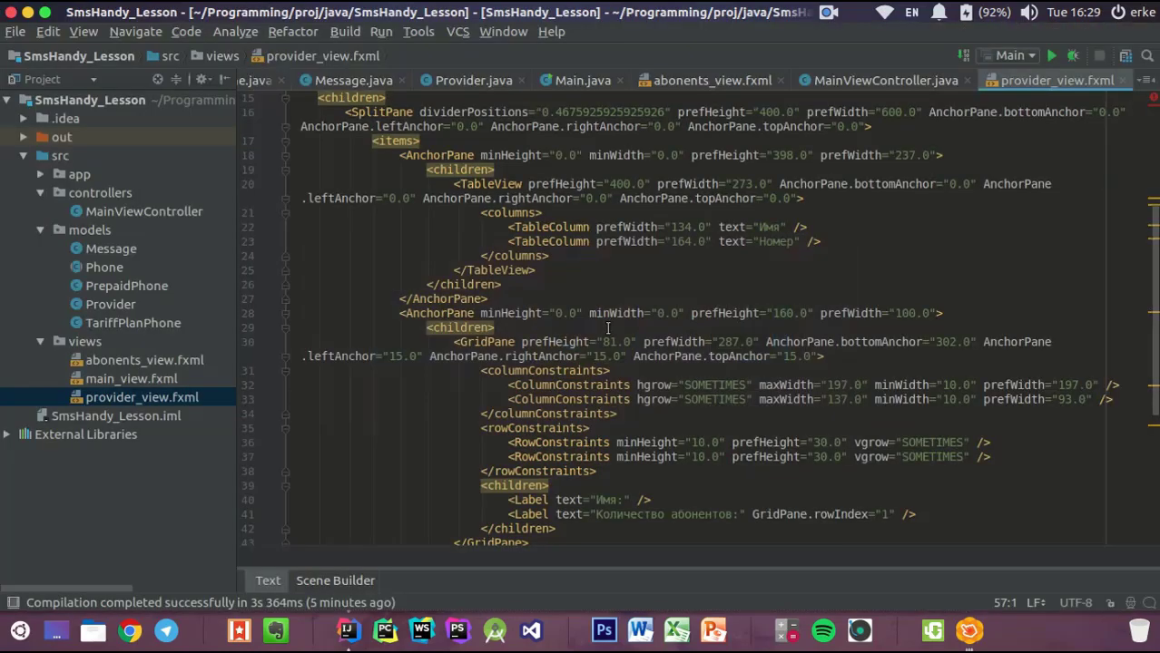
{"action": "double_click", "coordinate": [110, 268]}
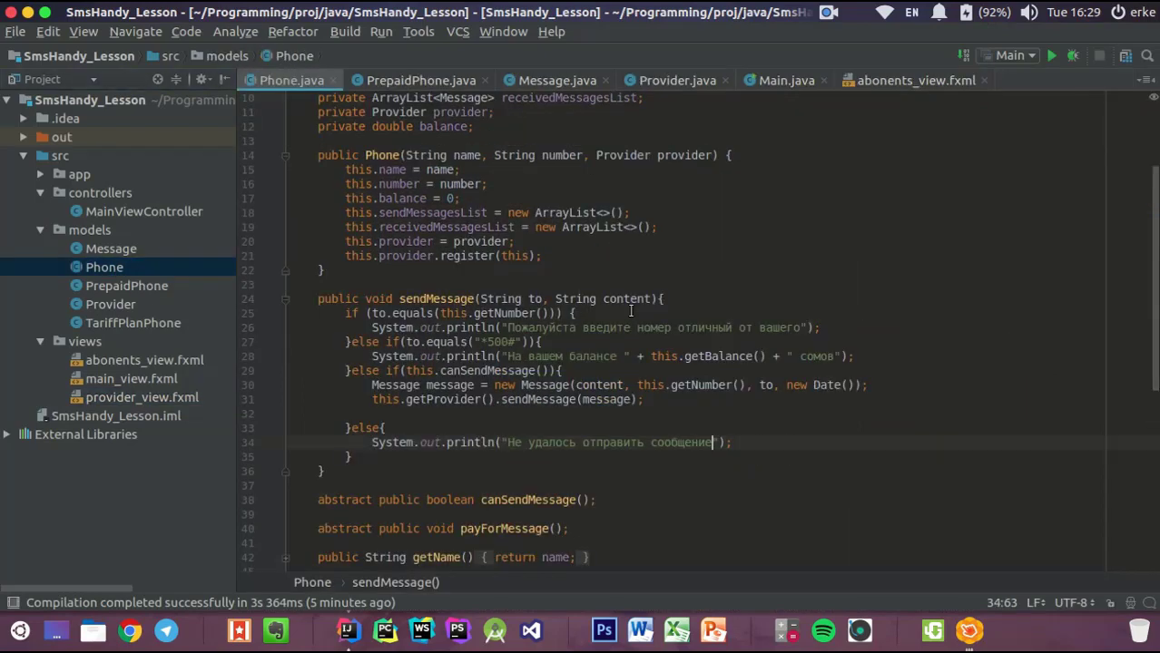
{"action": "scroll", "coordinate": [439, 184], "scroll_direction": "up", "scroll_amount": 3}
{"action": "left_click", "coordinate": [435, 184]}
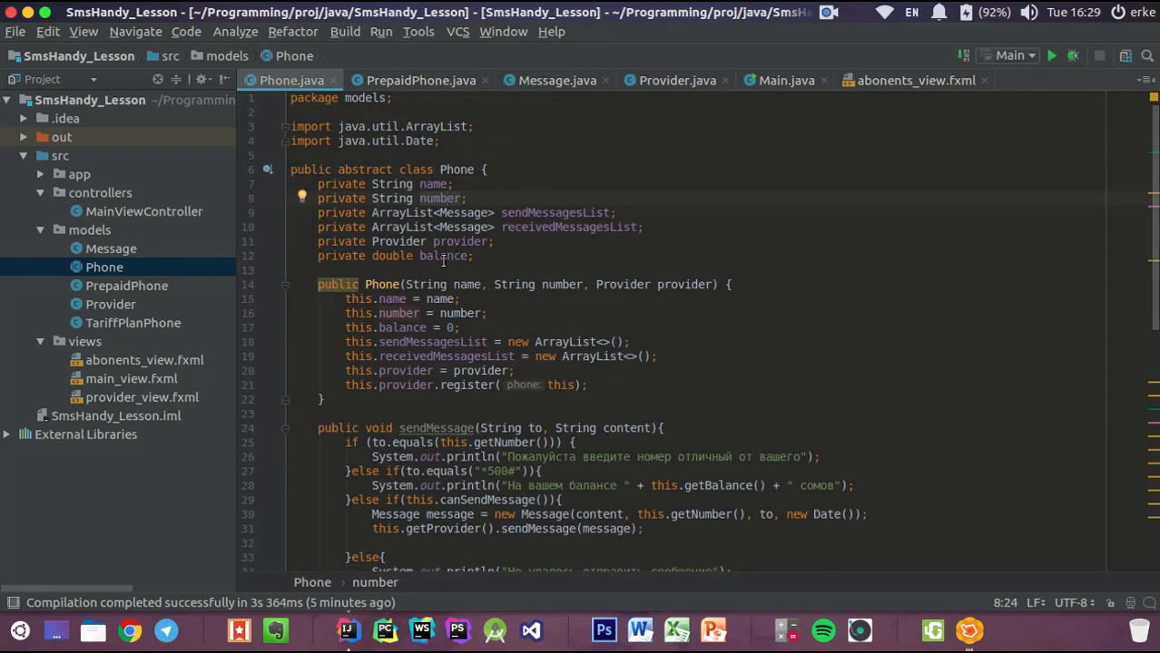
Switch back to Scene Builder's abonents_view.fxml and duplicate the Количество абонентов: label four times within the GridPane
{"action": "key", "text": "alt+Tab"}
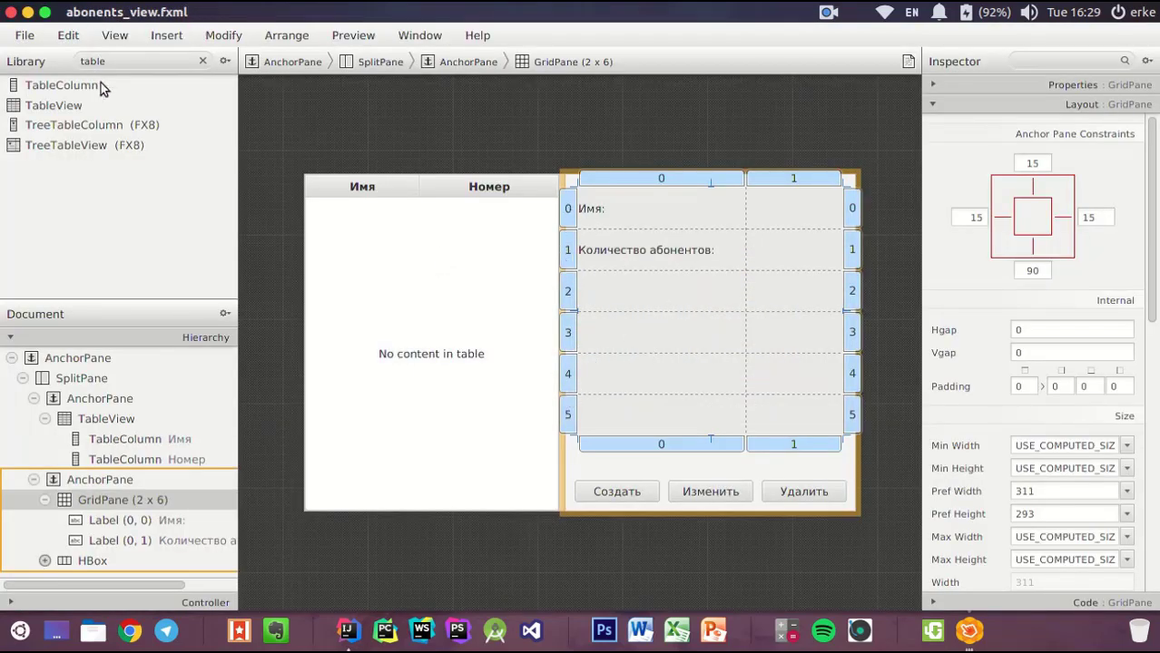
{"action": "left_click", "coordinate": [99, 521]}
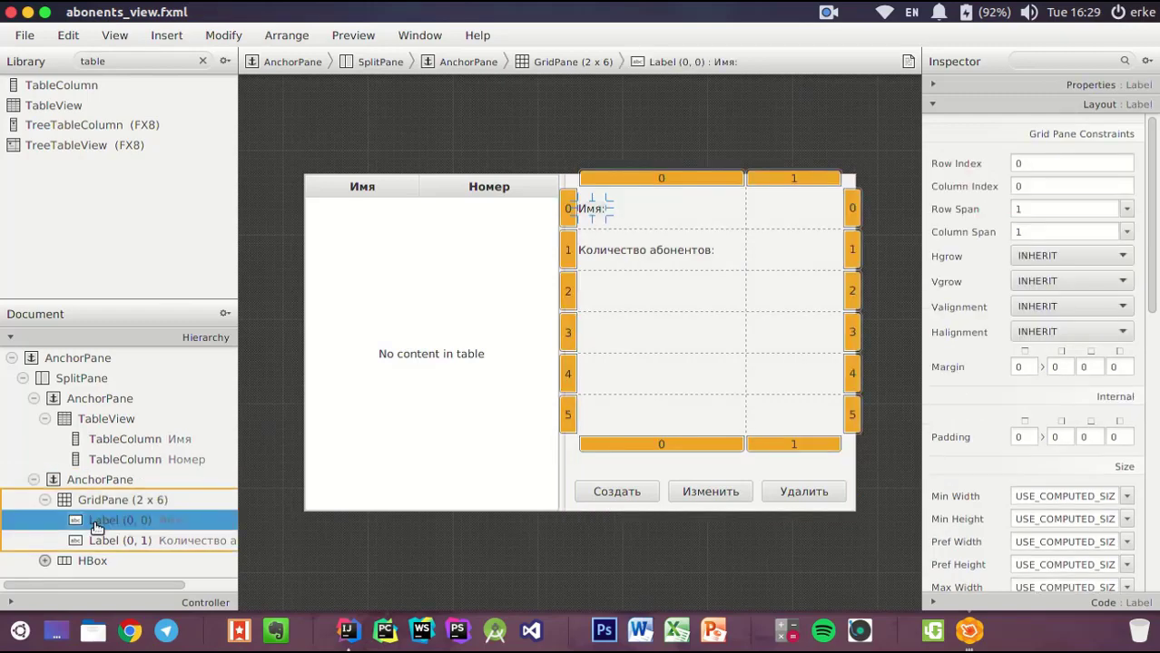
{"action": "right_click", "coordinate": [106, 543]}
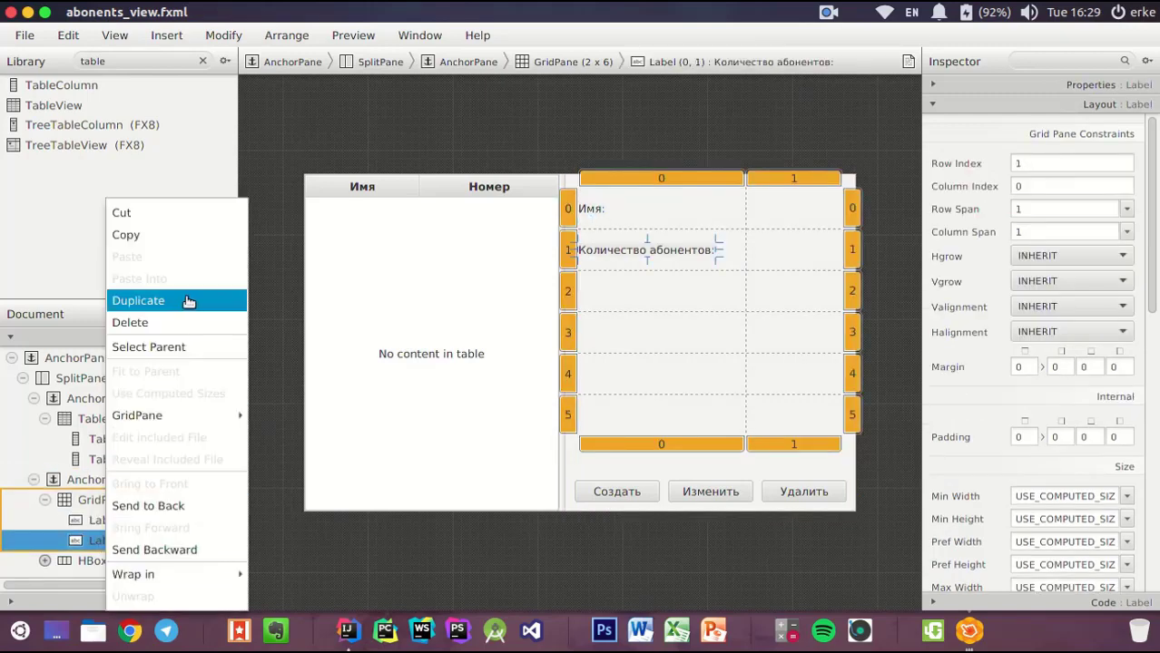
{"action": "left_click", "coordinate": [164, 309]}
{"action": "right_click", "coordinate": [110, 547]}
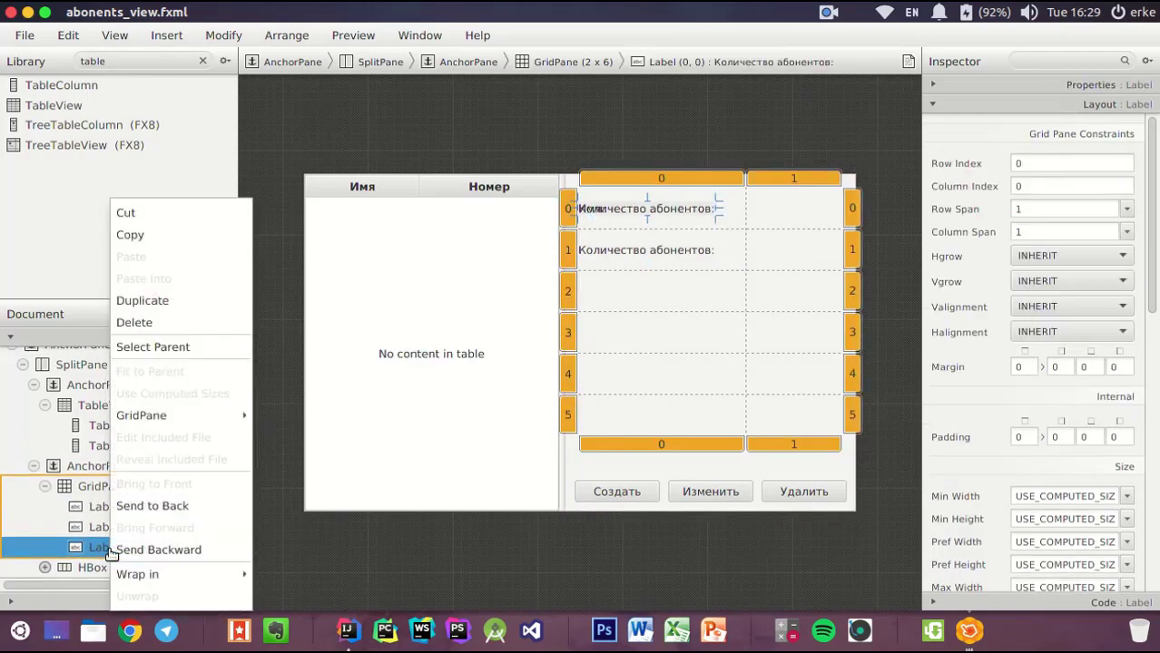
{"action": "left_click", "coordinate": [146, 301]}
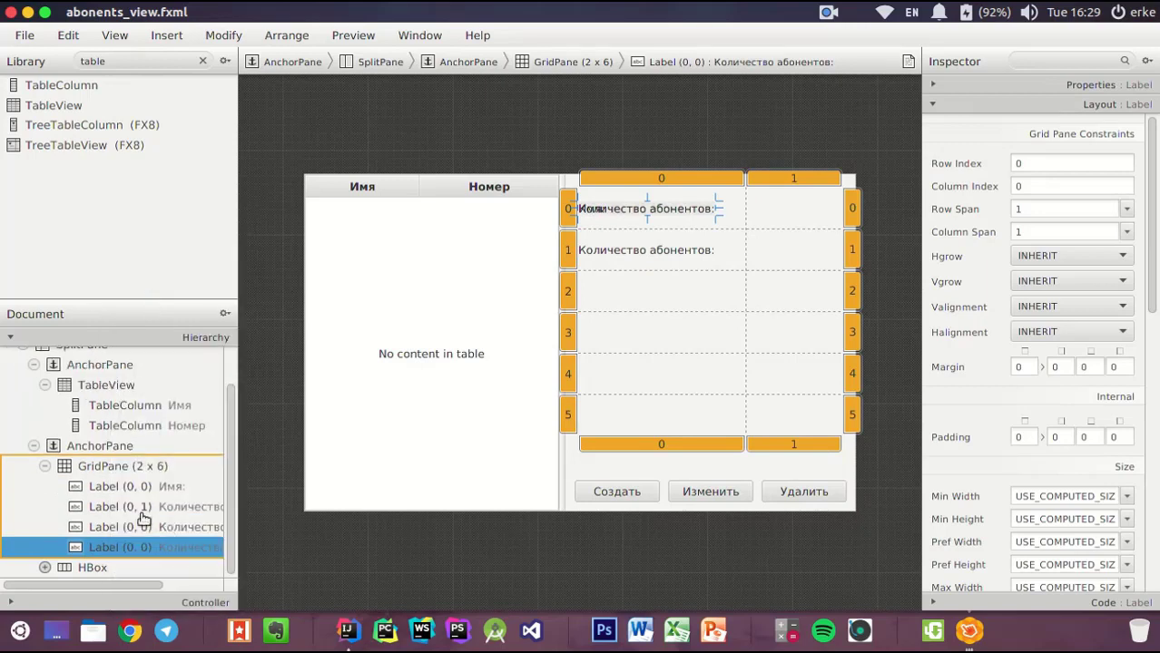
{"action": "right_click", "coordinate": [110, 548]}
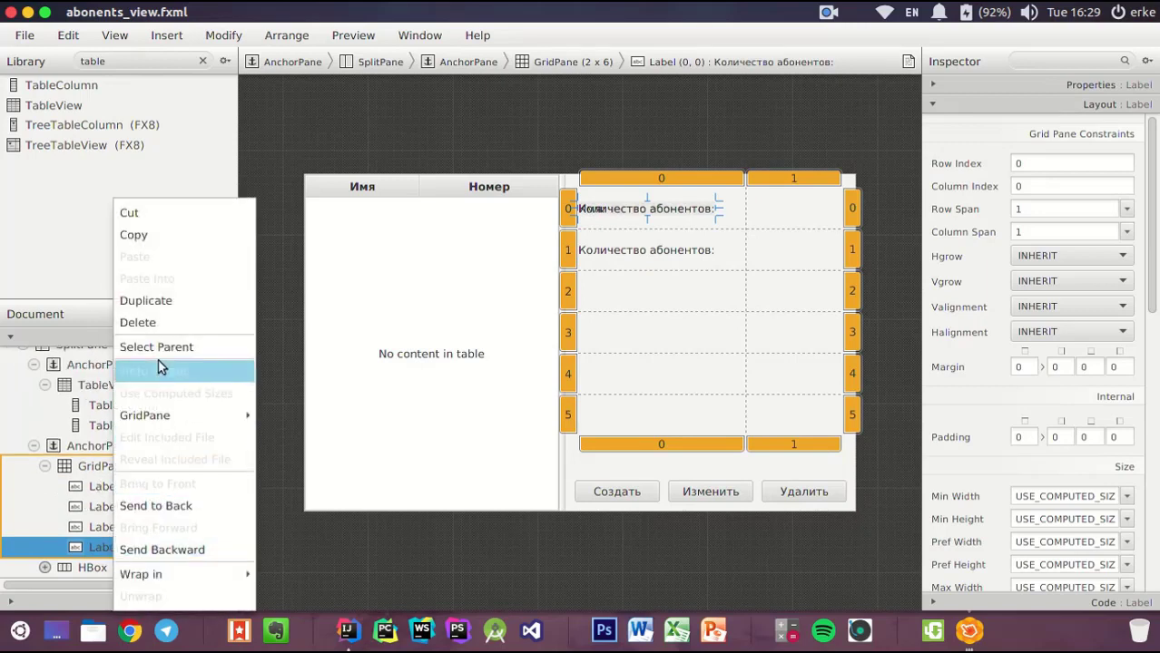
{"action": "left_click", "coordinate": [150, 303]}
{"action": "right_click", "coordinate": [102, 550]}
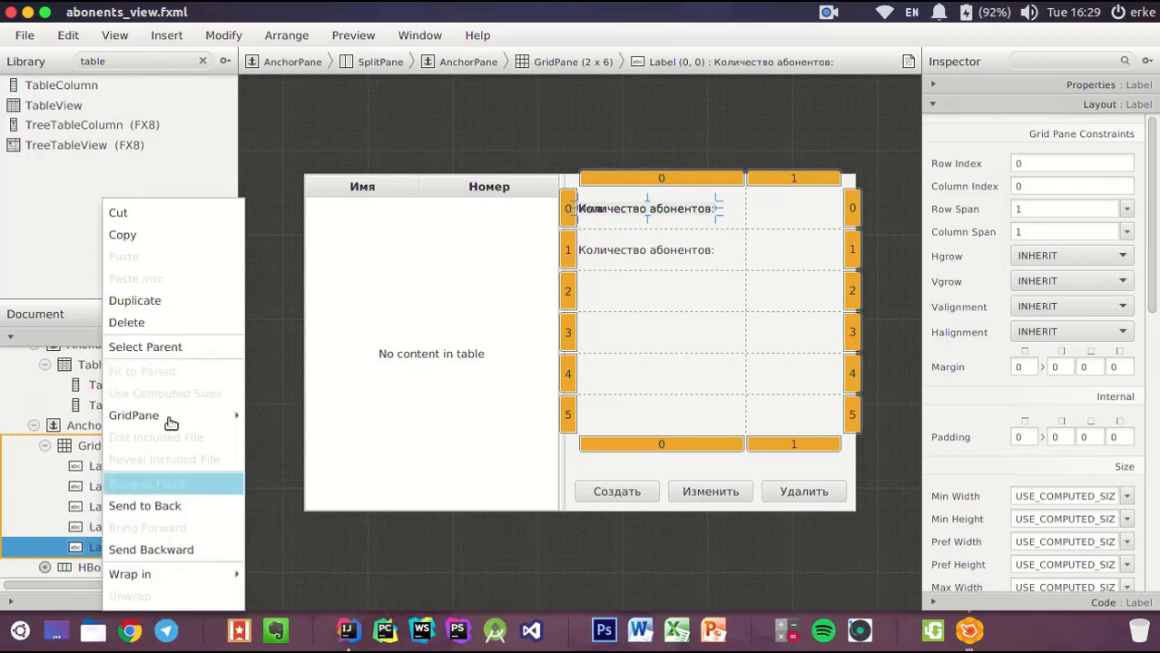
{"action": "left_click", "coordinate": [136, 303]}
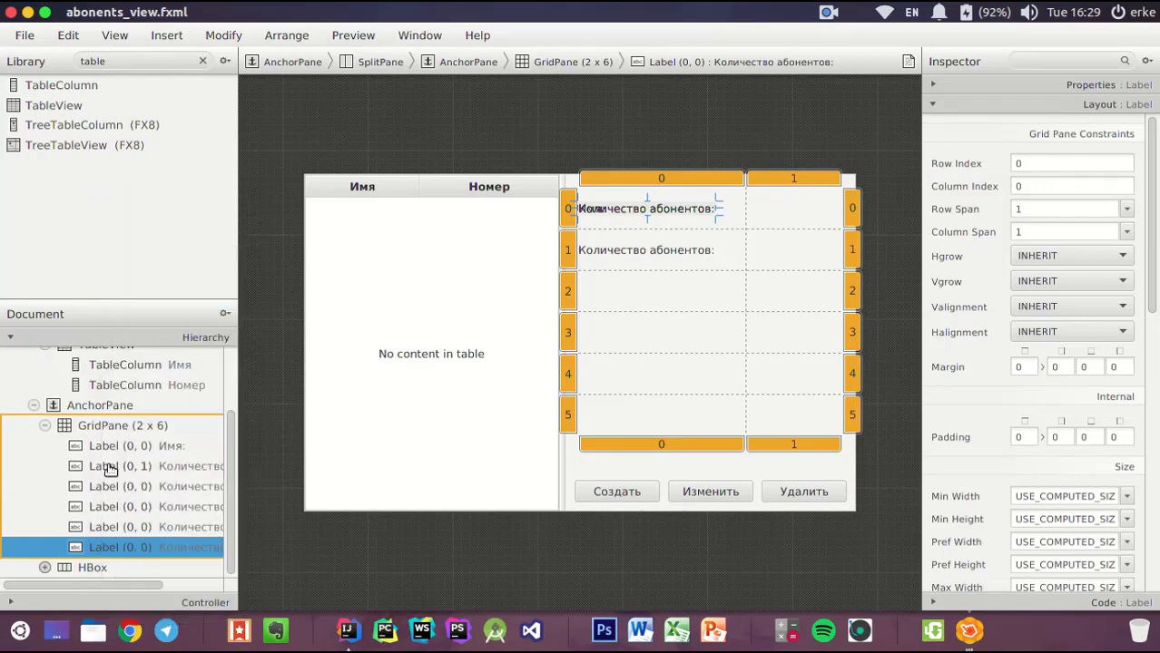
Place the first two duplicated labels in GridPane rows 2 and 3 by setting their row index
{"action": "left_click", "coordinate": [114, 466]}
{"action": "left_click", "coordinate": [110, 490]}
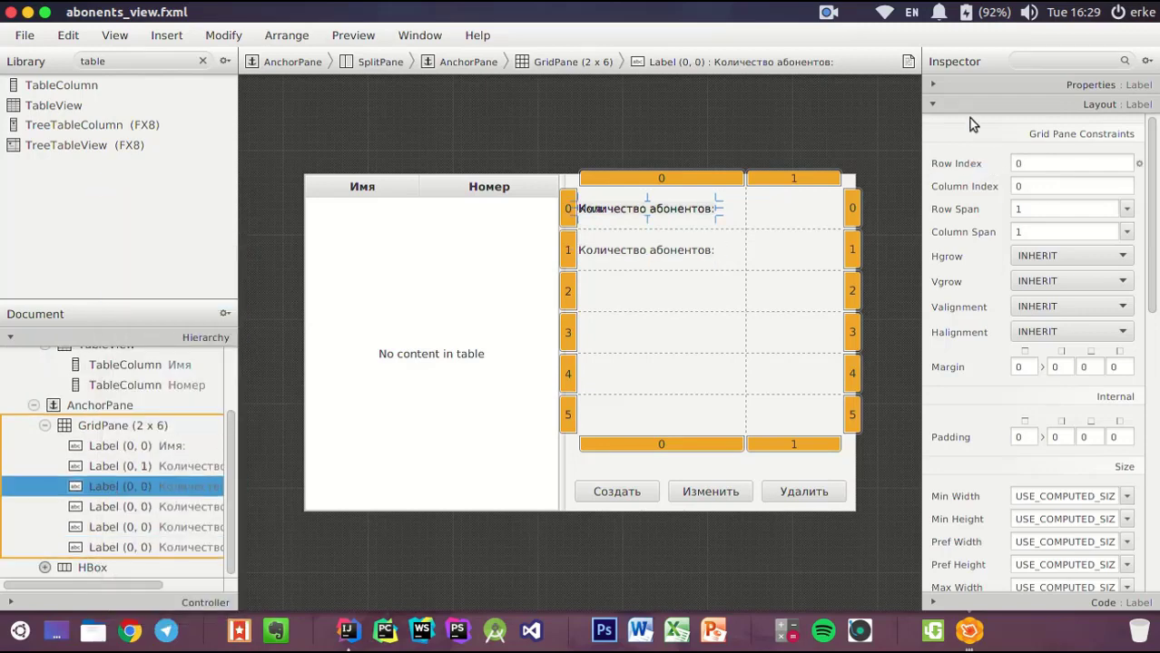
{"action": "left_click", "coordinate": [1051, 181]}
{"action": "left_click", "coordinate": [1033, 163]}
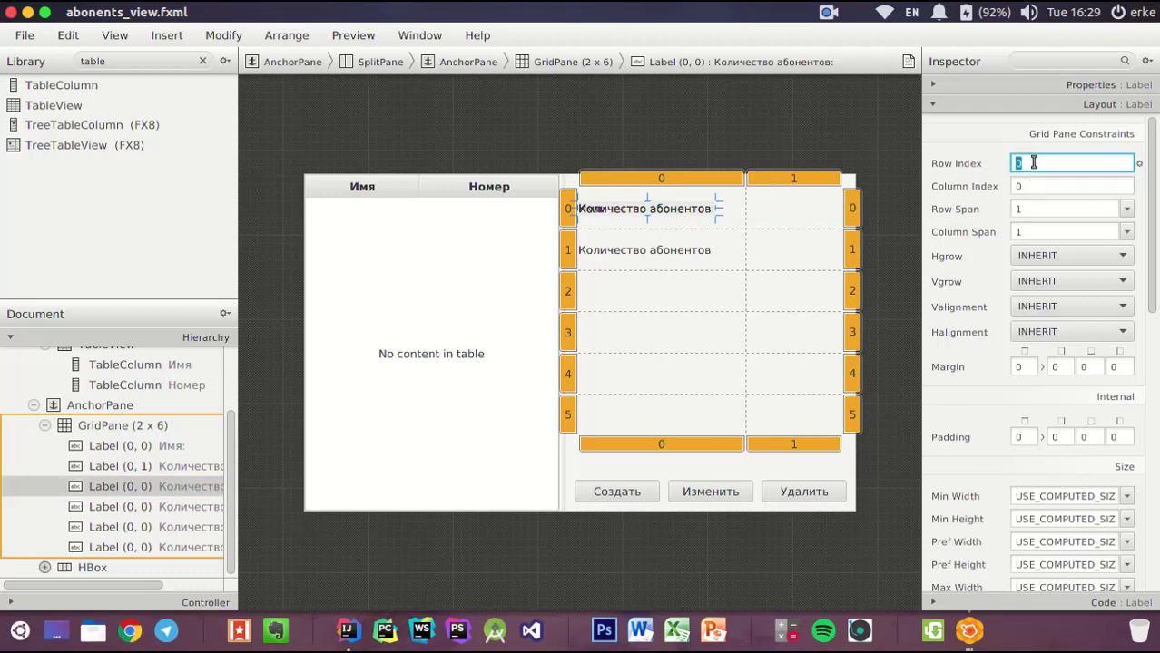
{"action": "type", "text": "2"}
{"action": "left_click", "coordinate": [991, 136]}
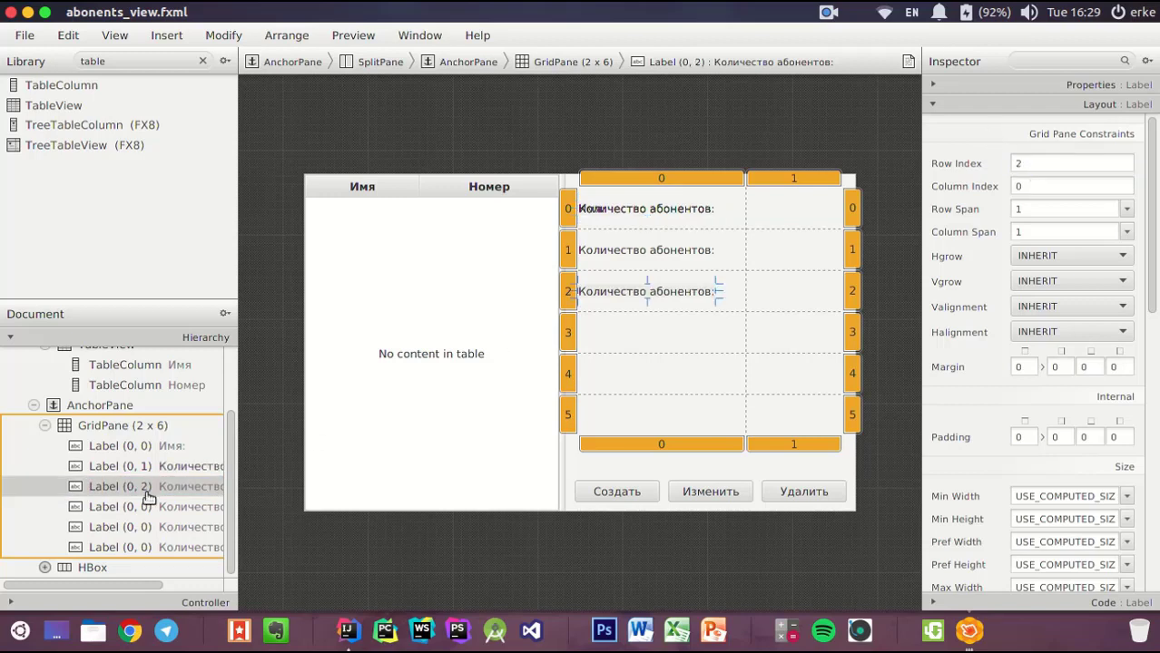
{"action": "left_click", "coordinate": [120, 506]}
{"action": "left_click", "coordinate": [1073, 158]}
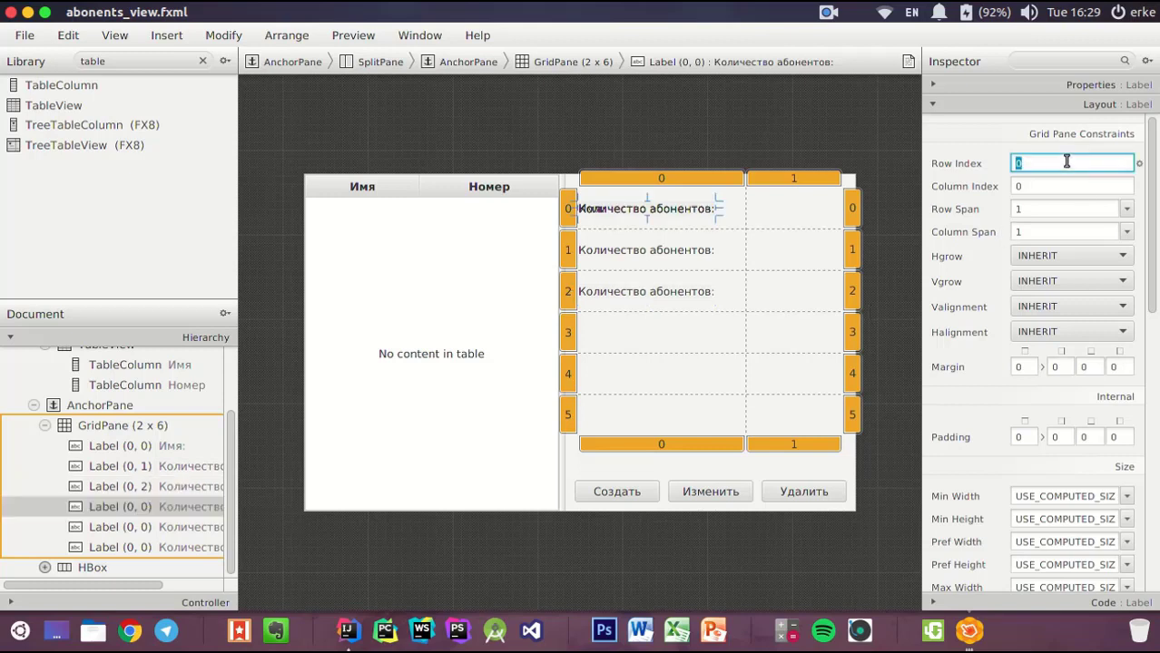
{"action": "type", "text": "3"}
{"action": "left_click", "coordinate": [982, 139]}
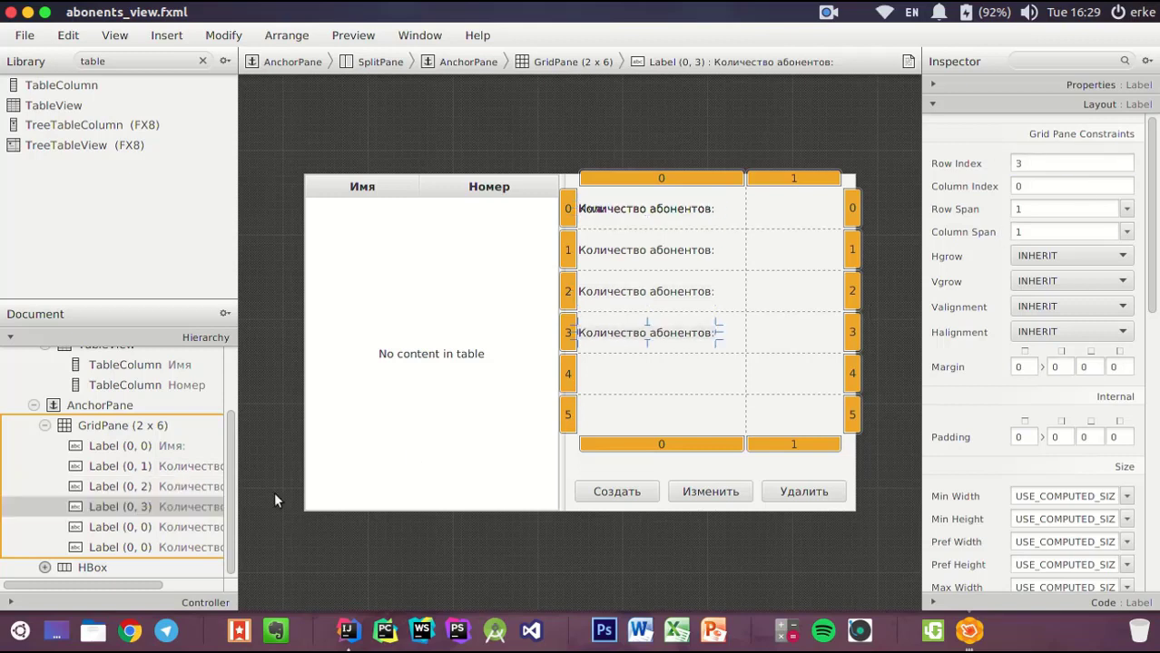
Set the row index of the remaining two duplicated labels to 4 and 5
{"action": "left_click", "coordinate": [154, 527]}
{"action": "left_click", "coordinate": [1039, 164]}
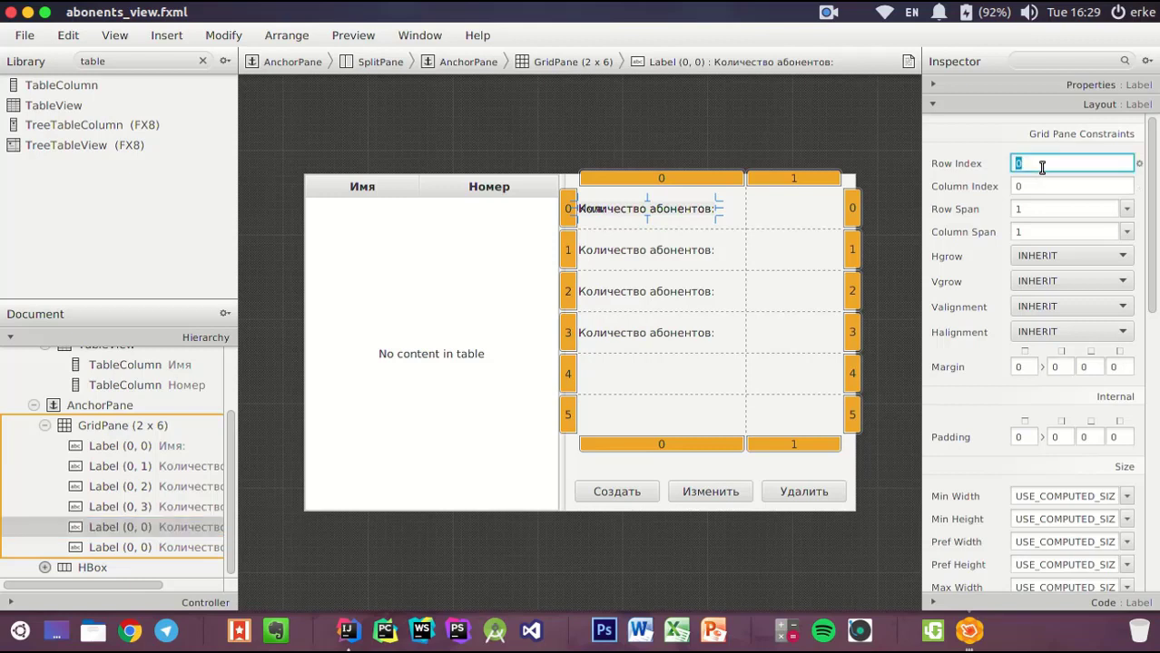
{"action": "type", "text": "4"}
{"action": "left_click", "coordinate": [989, 145]}
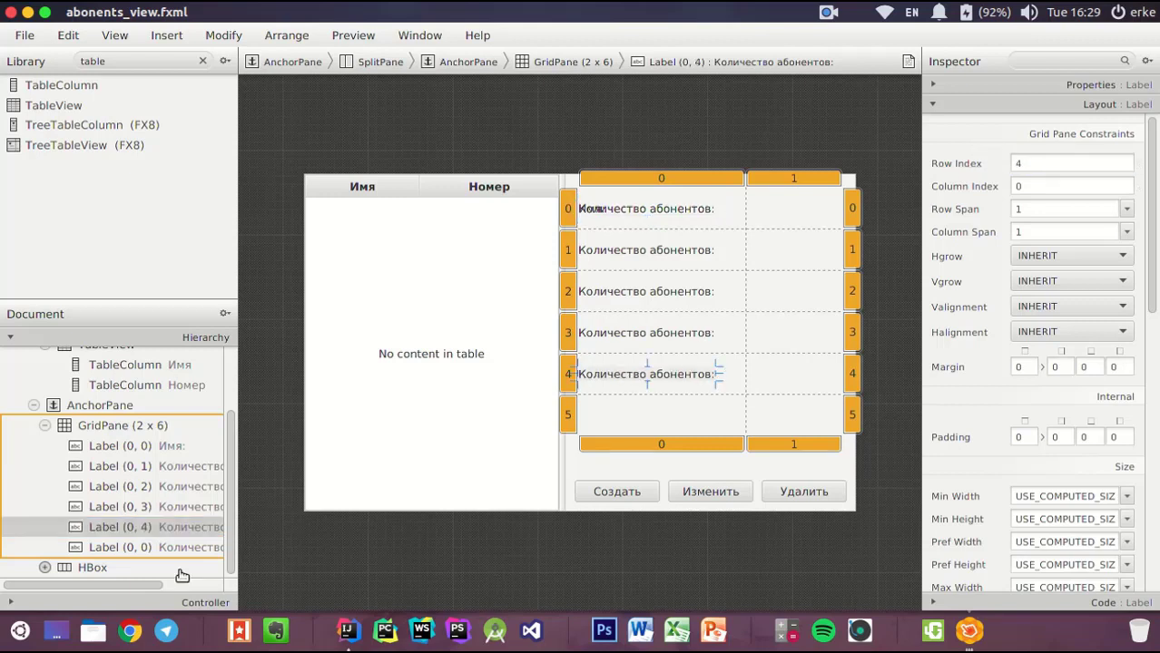
{"action": "left_click", "coordinate": [135, 548]}
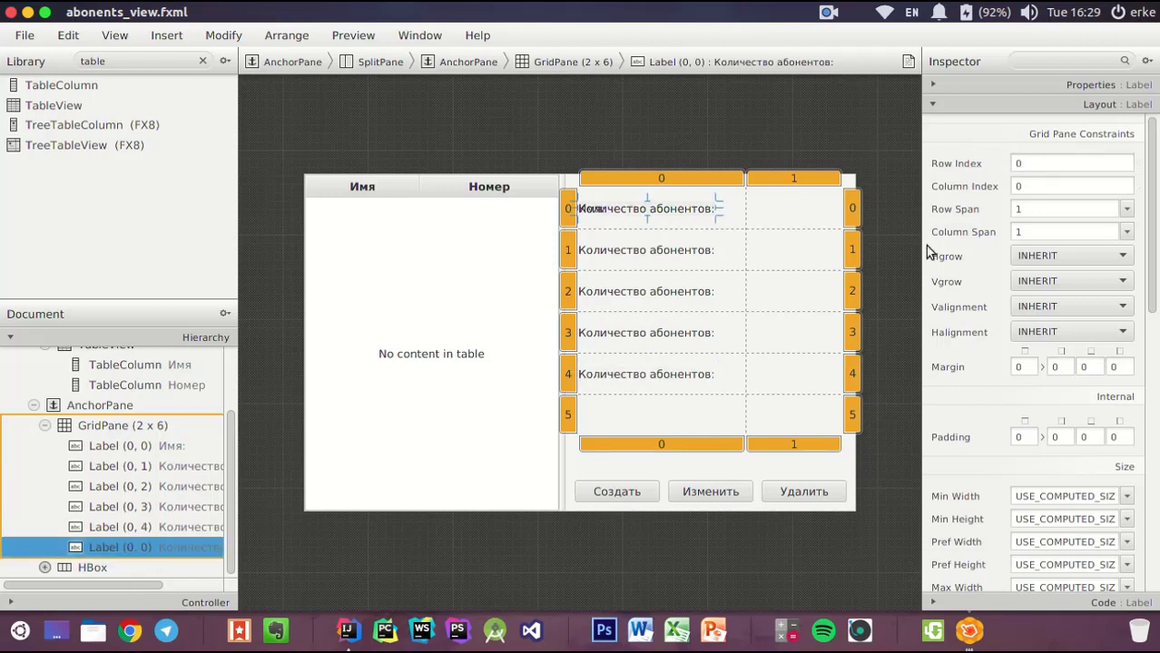
{"action": "left_click", "coordinate": [1067, 163]}
{"action": "key", "text": "BackSpace"}
{"action": "type", "text": "5"}
{"action": "left_click", "coordinate": [980, 145]}
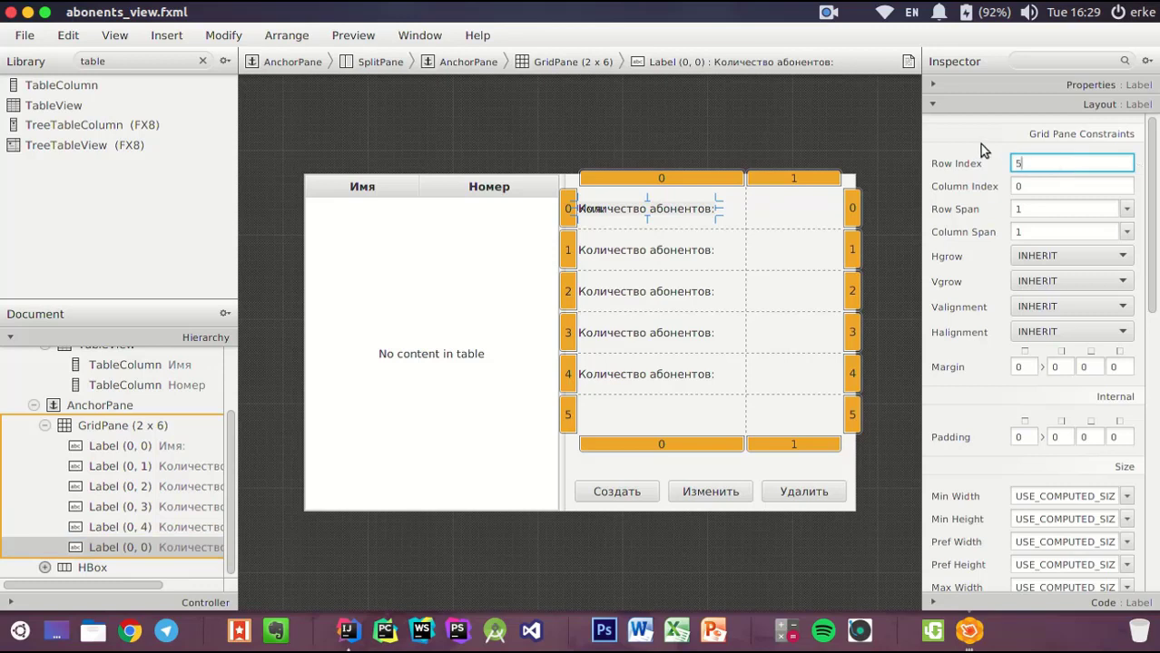
Change the text of the label in GridPane row 1 to "Номер:"
{"action": "left_click", "coordinate": [623, 261]}
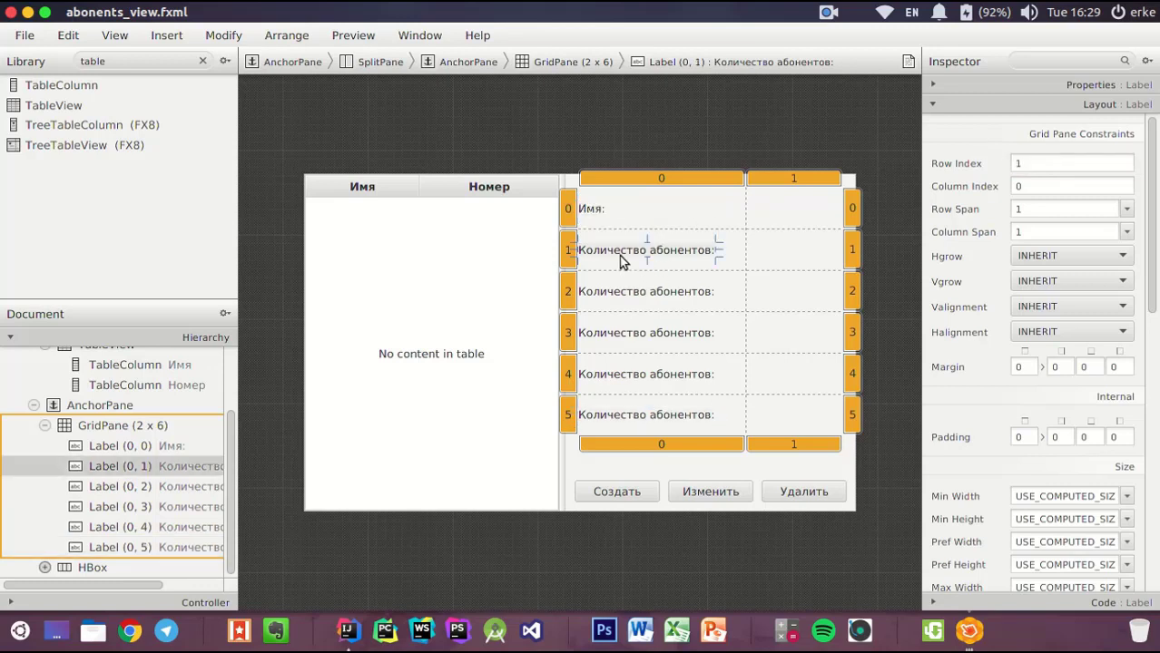
{"action": "left_click", "coordinate": [994, 85]}
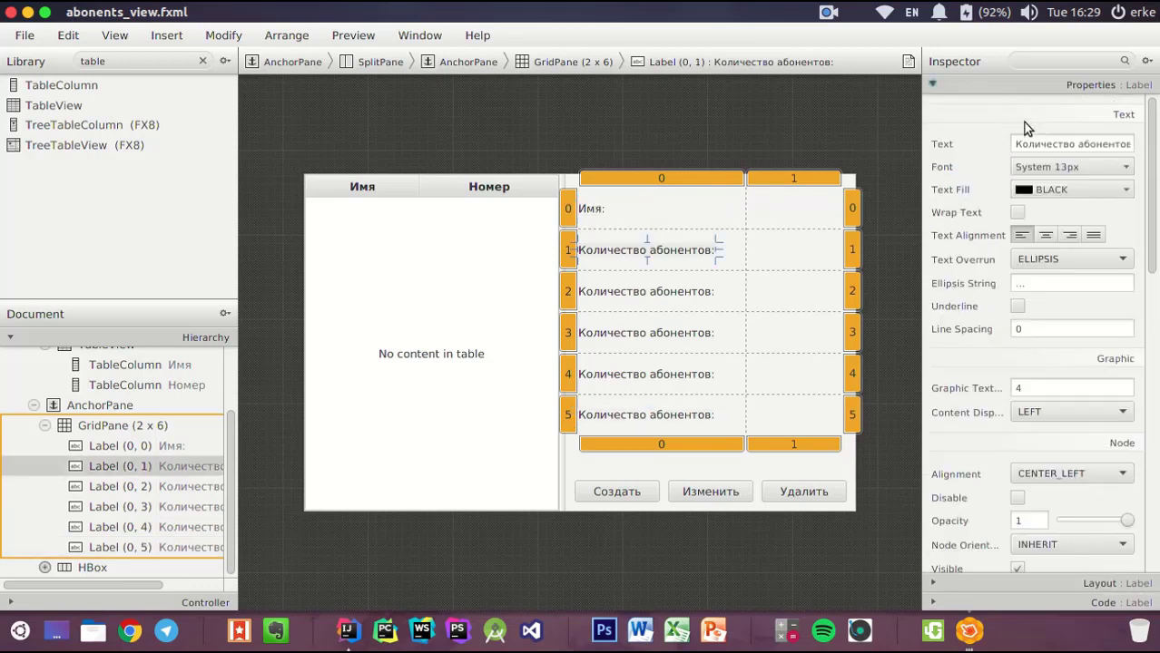
{"action": "triple_click", "coordinate": [1059, 146]}
{"action": "key", "text": "alt+shift"}
{"action": "type", "text": "Ном"}
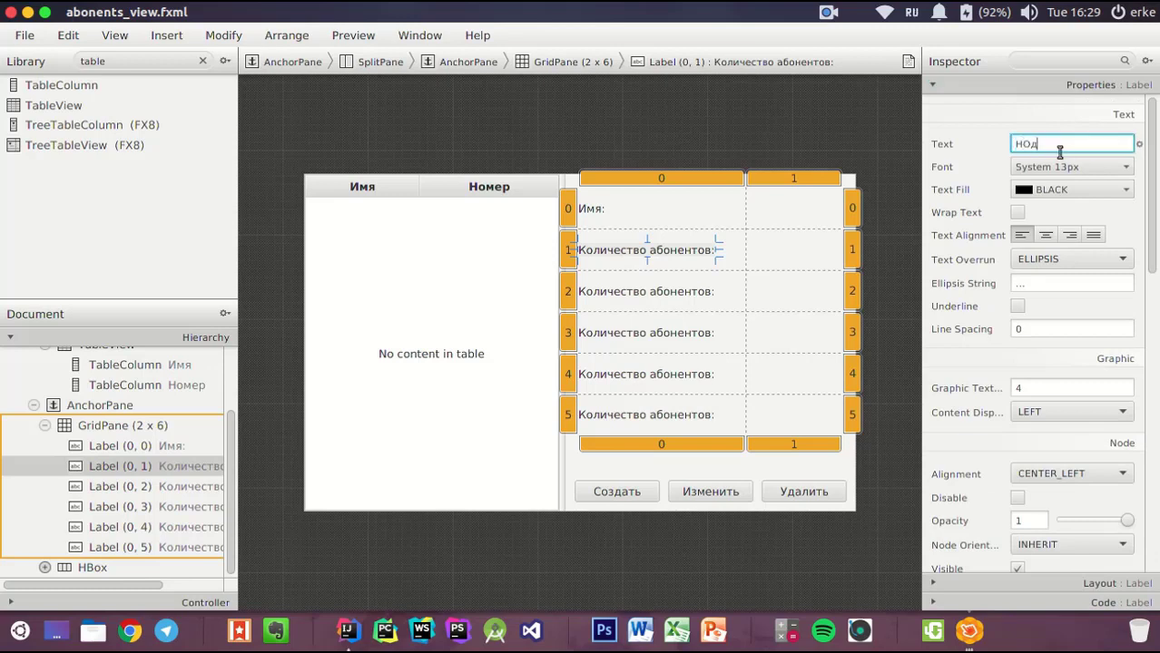
{"action": "type", "text": "ер:"}
{"action": "key", "text": "Return"}
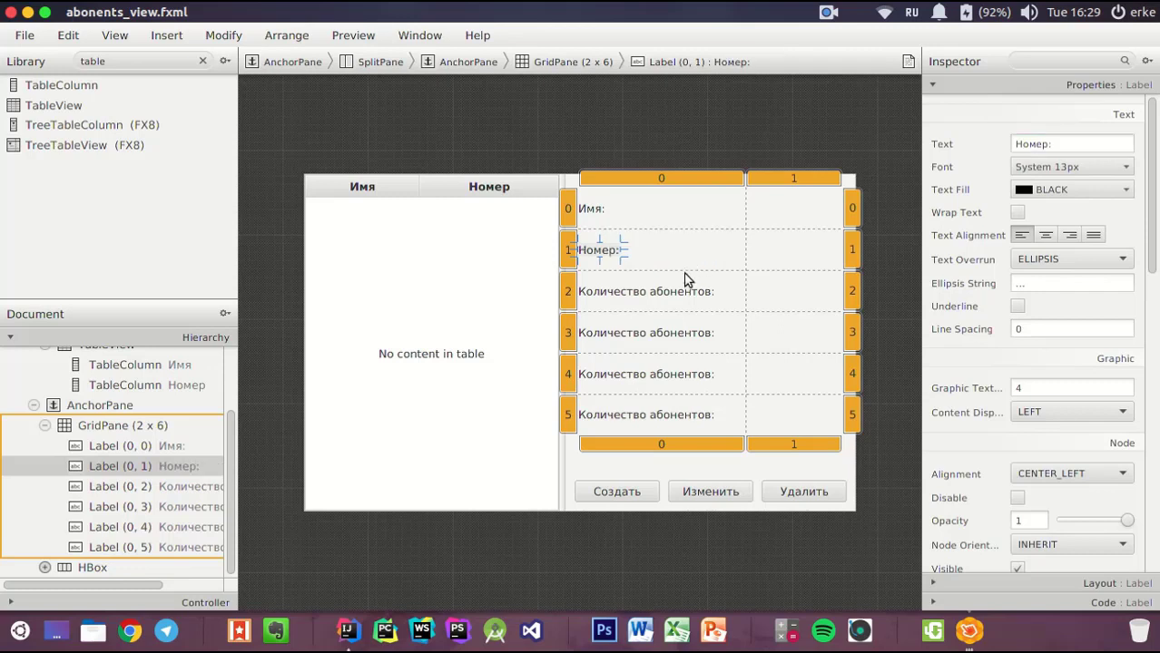
Change the text of the label in GridPane row 2 to "Баланс:"
{"action": "left_click", "coordinate": [660, 302]}
{"action": "left_click", "coordinate": [1038, 145]}
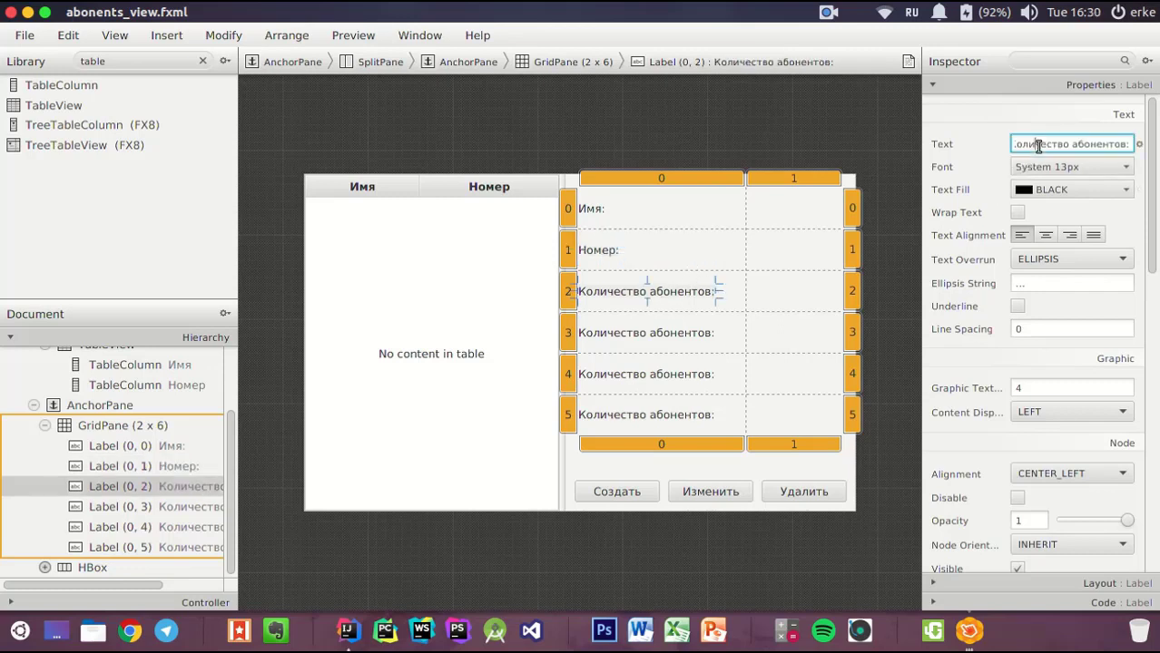
{"action": "key", "text": "ctrl+a"}
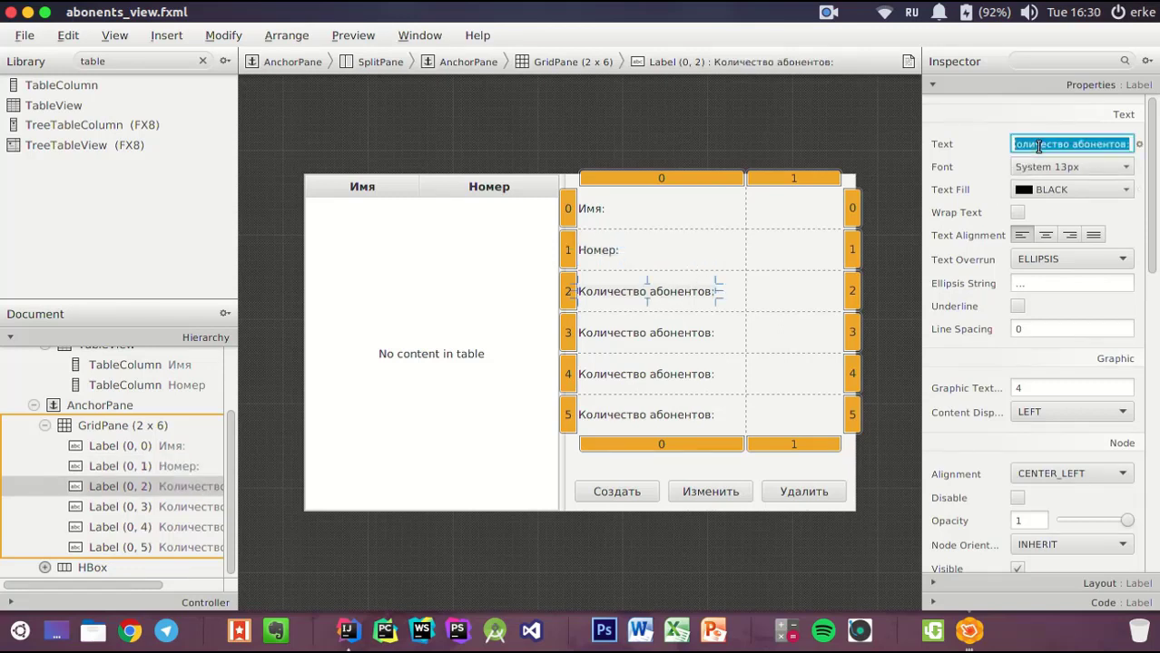
{"action": "key", "text": "BackSpace"}
{"action": "type", "text": "Бал"}
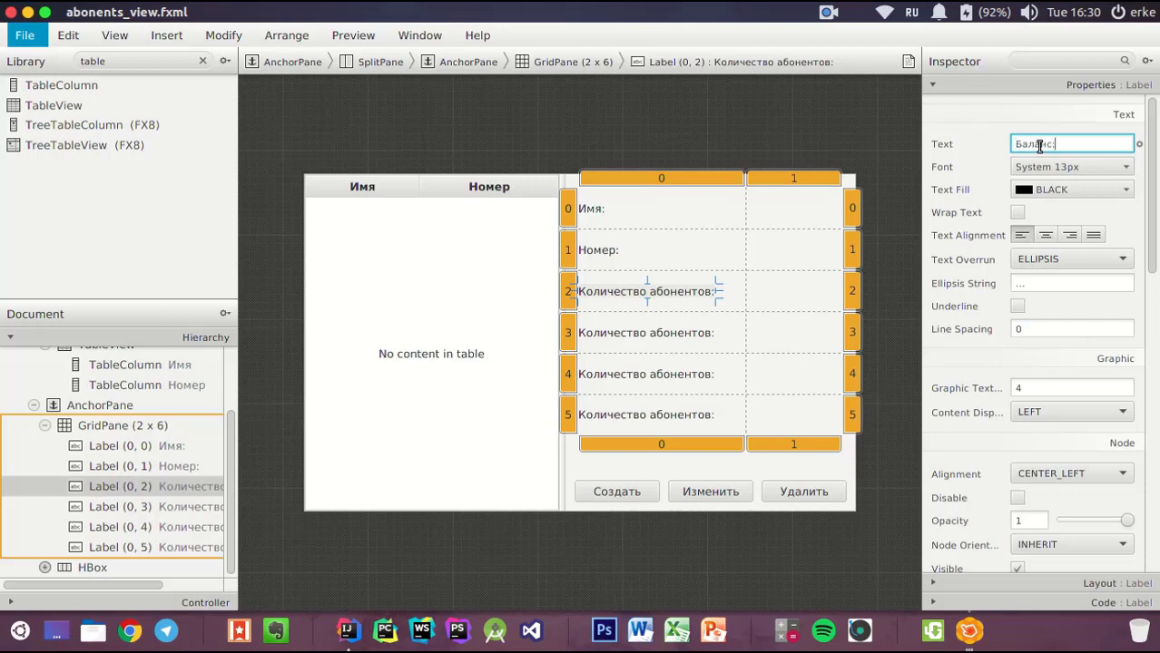
{"action": "type", "text": "анс:"}
{"action": "key", "text": "Return"}
Change the text of the label in GridPane row 3 to "Провайдер:"
{"action": "left_click", "coordinate": [660, 334]}
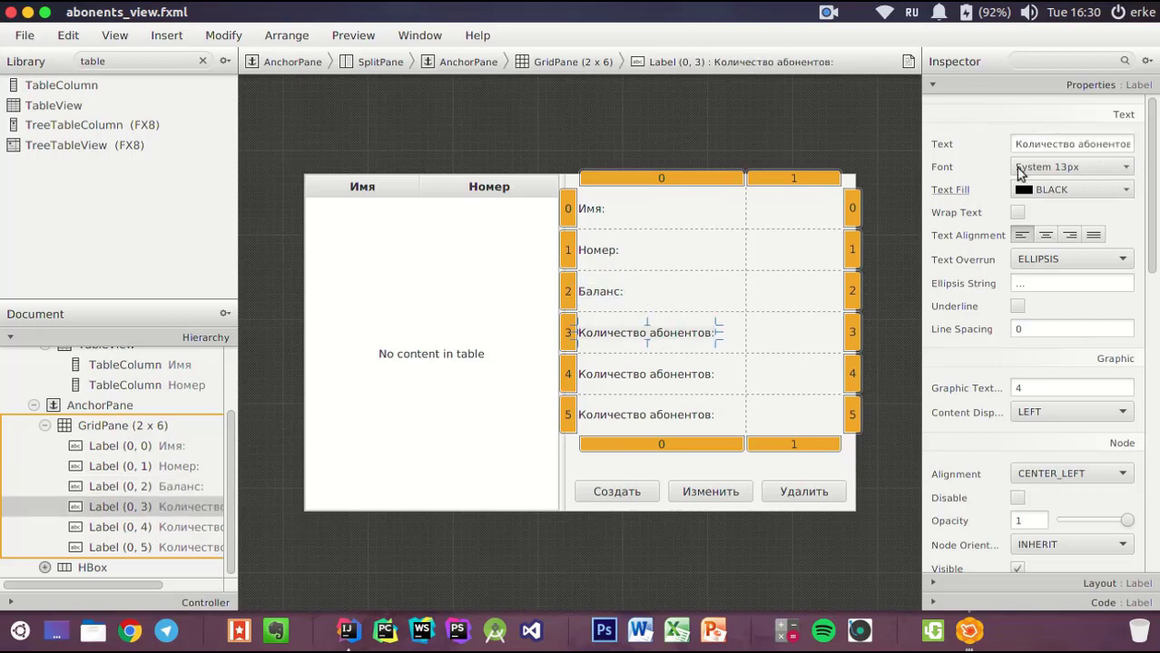
{"action": "left_click", "coordinate": [1048, 145]}
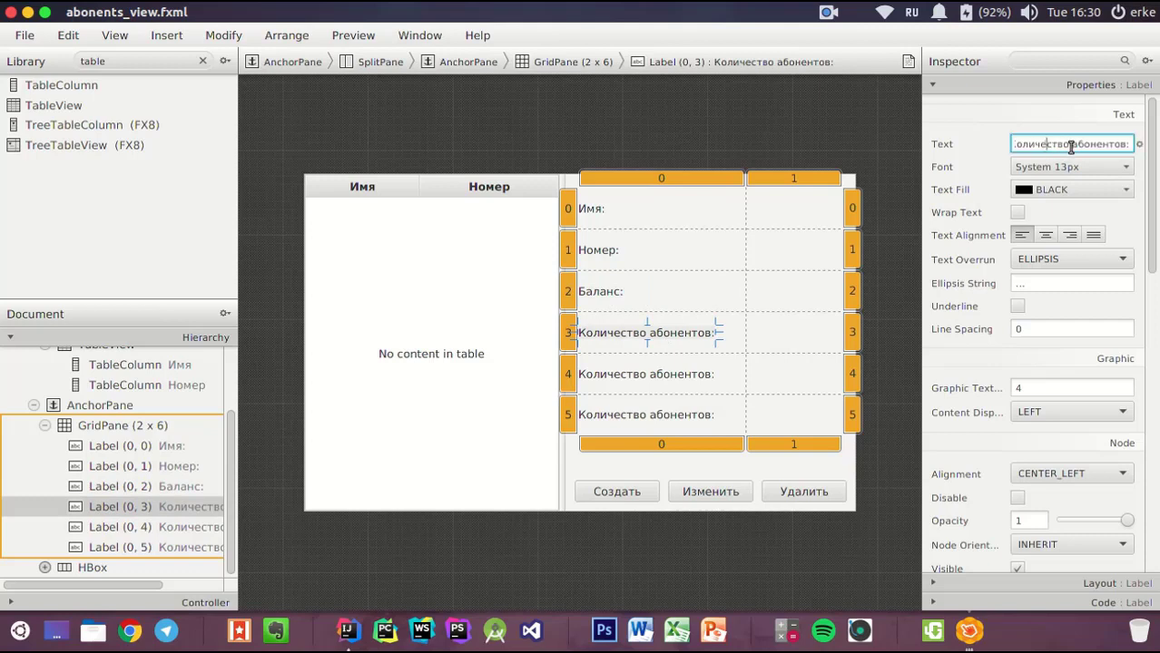
{"action": "triple_click", "coordinate": [1074, 145]}
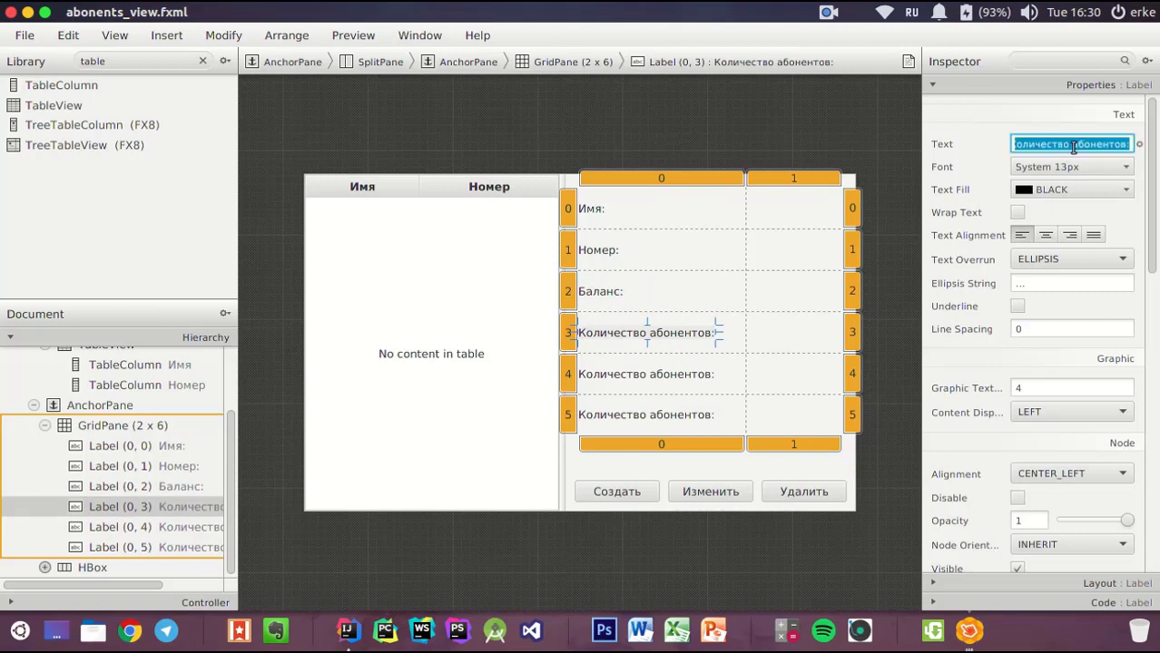
{"action": "key", "text": "BackSpace"}
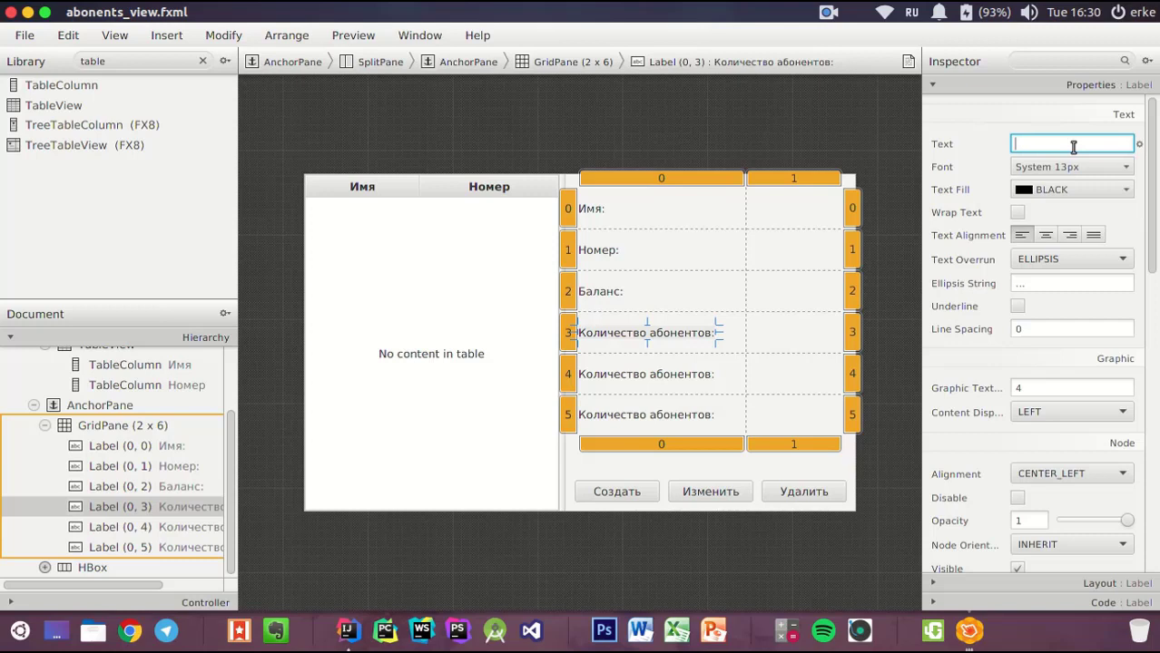
{"action": "type", "text": "Провайдер:"}
{"action": "key", "text": "Return"}
Change the text of the label in GridPane row 4 to "Количество принятых:"
{"action": "left_click", "coordinate": [648, 385]}
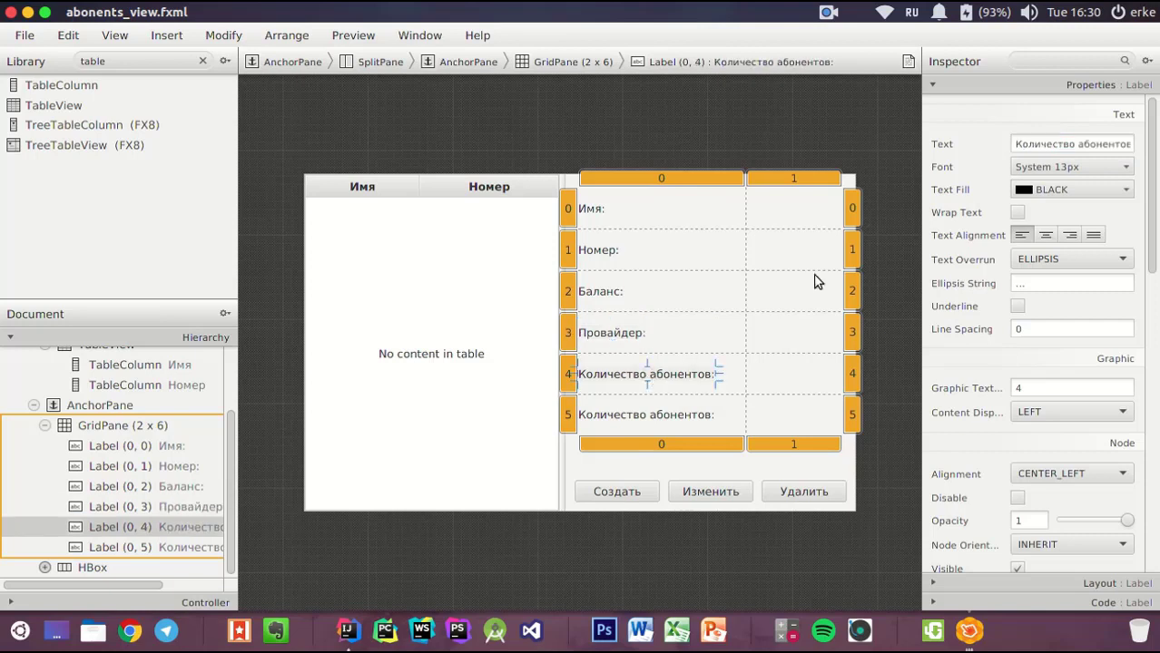
{"action": "left_click", "coordinate": [1081, 144]}
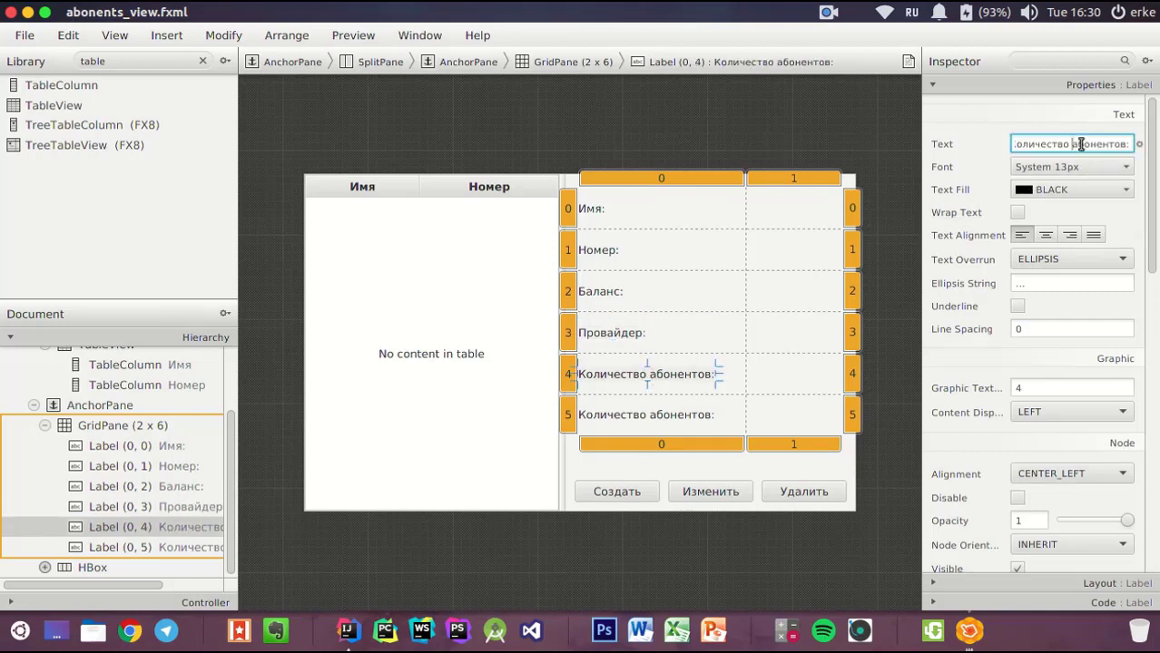
{"action": "key", "text": "ctrl+a"}
{"action": "key", "text": "End"}
{"action": "key", "text": "BackSpace"}
{"action": "key", "text": "BackSpace"}
{"action": "key", "text": "BackSpace"}
{"action": "key", "text": "BackSpace"}
{"action": "key", "text": "BackSpace"}
{"action": "key", "text": "BackSpace"}
{"action": "key", "text": "BackSpace"}
{"action": "key", "text": "BackSpace"}
{"action": "key", "text": "BackSpace"}
{"action": "key", "text": "BackSpace"}
{"action": "key", "text": "BackSpace"}
{"action": "key", "text": "BackSpace"}
{"action": "key", "text": "BackSpace"}
{"action": "key", "text": "BackSpace"}
{"action": "key", "text": "BackSpace"}
{"action": "key", "text": "BackSpace"}
{"action": "key", "text": "BackSpace"}
{"action": "key", "text": "BackSpace"}
{"action": "key", "text": "BackSpace"}
{"action": "key", "text": "BackSpace"}
{"action": "key", "text": "BackSpace"}
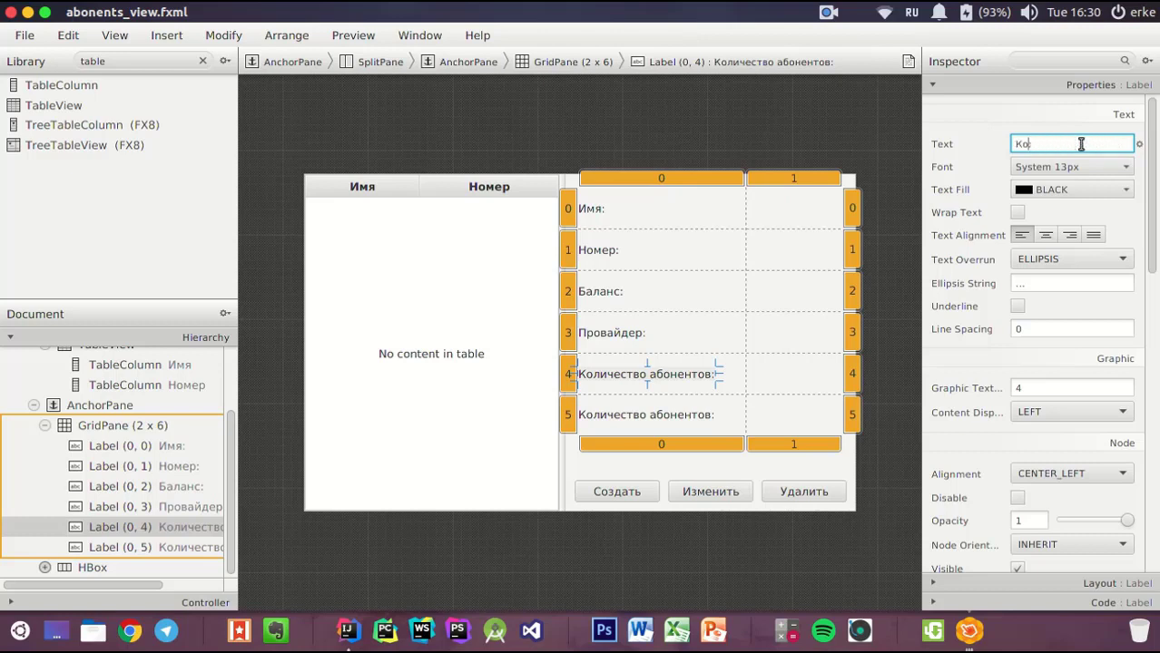
{"action": "type", "text": "Приня"}
{"action": "key", "text": "BackSpace"}
{"action": "key", "text": "BackSpace"}
{"action": "key", "text": "BackSpace"}
{"action": "key", "text": "BackSpace"}
{"action": "type", "text": "Количество принятых:"}
{"action": "key", "text": "Return"}
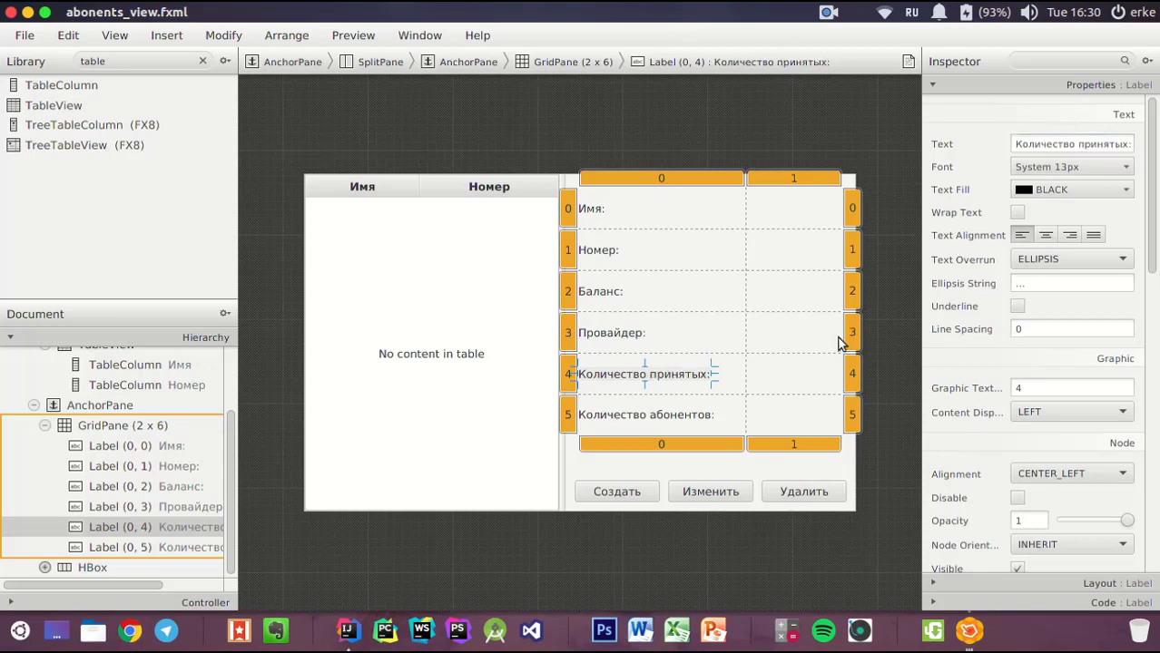
Change the text of the label in GridPane row 5 to "Количество отправленных:" with a single colon at the end
{"action": "left_click", "coordinate": [701, 414]}
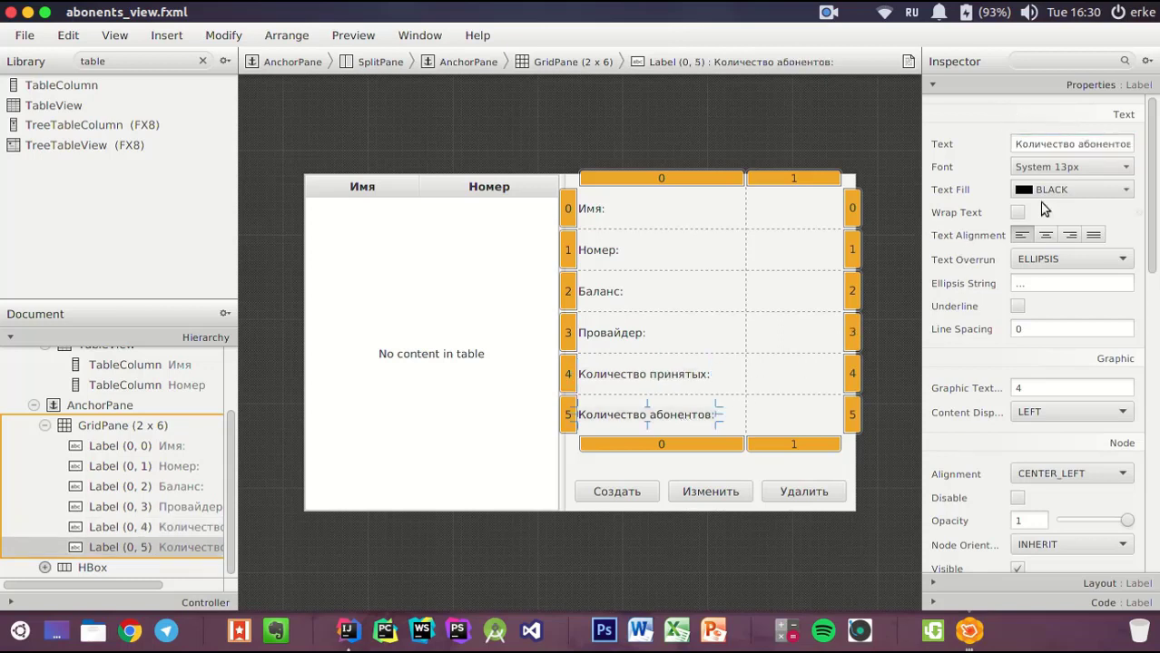
{"action": "triple_click", "coordinate": [1089, 152]}
{"action": "left_click", "coordinate": [1129, 143]}
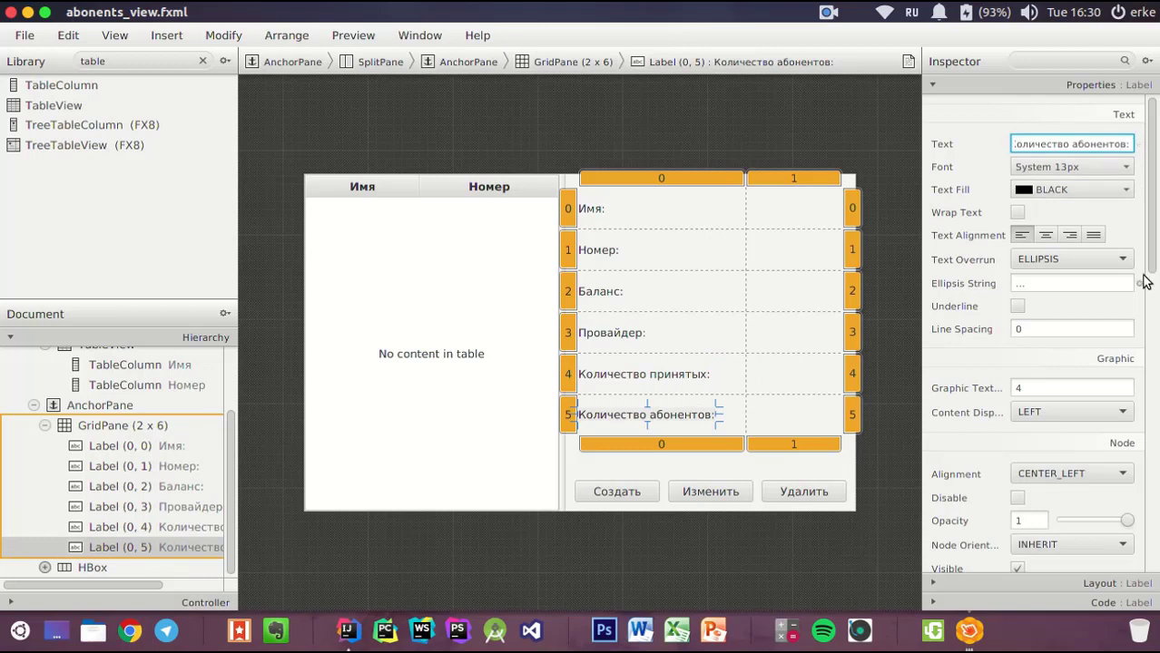
{"action": "key", "text": "BackSpace"}
{"action": "key", "text": "BackSpace"}
{"action": "key", "text": "BackSpace"}
{"action": "key", "text": "BackSpace"}
{"action": "key", "text": "BackSpace"}
{"action": "key", "text": "BackSpace"}
{"action": "key", "text": "BackSpace"}
{"action": "key", "text": "BackSpace"}
{"action": "key", "text": "BackSpace"}
{"action": "key", "text": "BackSpace"}
{"action": "type", "text": "отправленных:"}
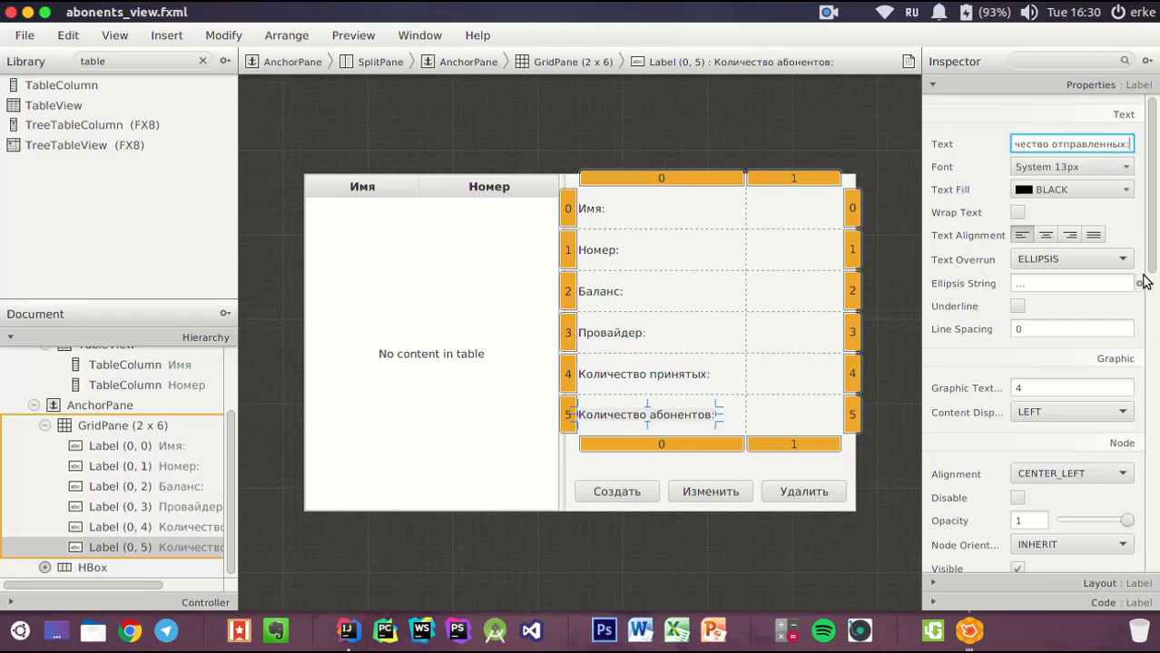
{"action": "left_click", "coordinate": [995, 109]}
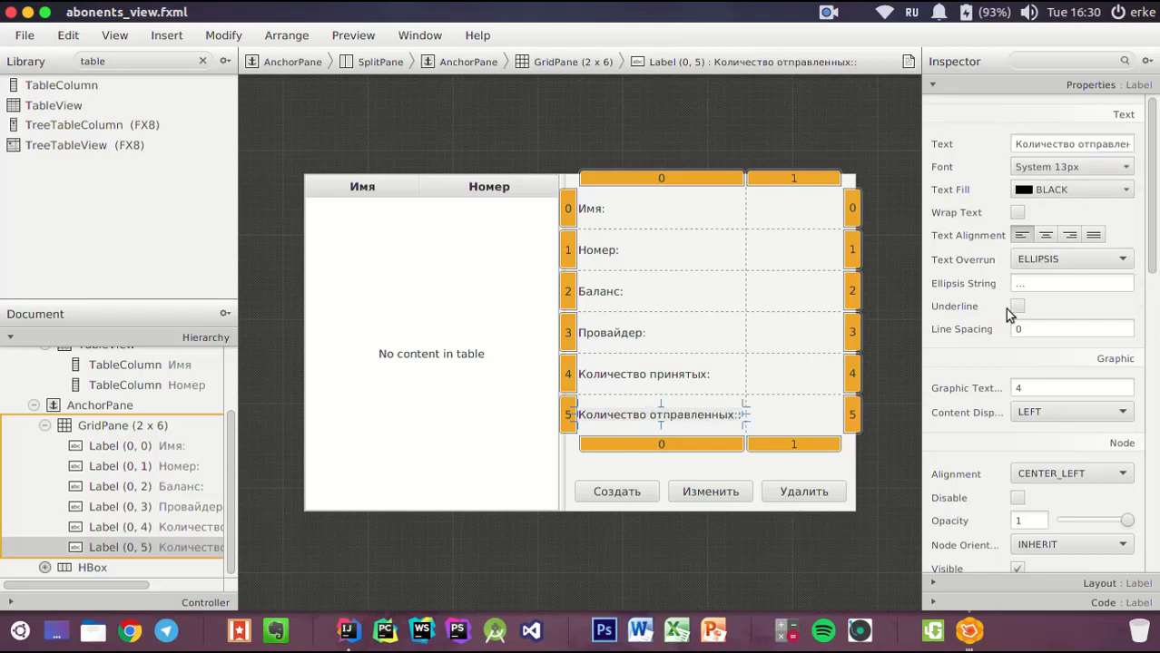
{"action": "left_click", "coordinate": [1103, 145]}
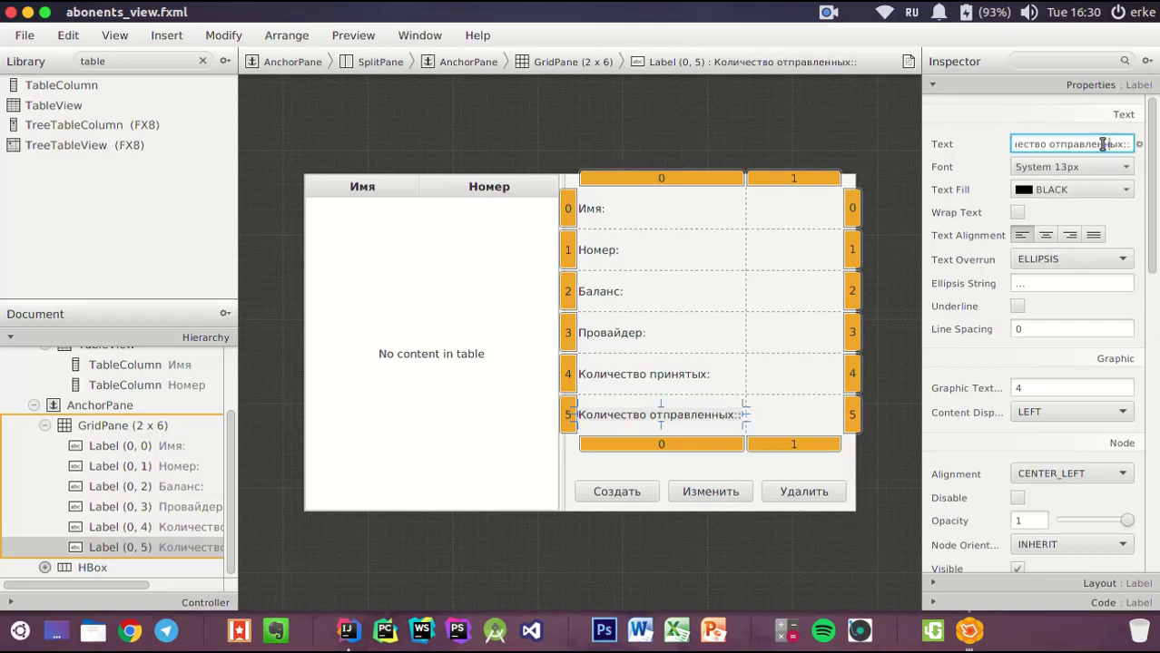
{"action": "key", "text": "BackSpace"}
{"action": "left_click", "coordinate": [1022, 110]}
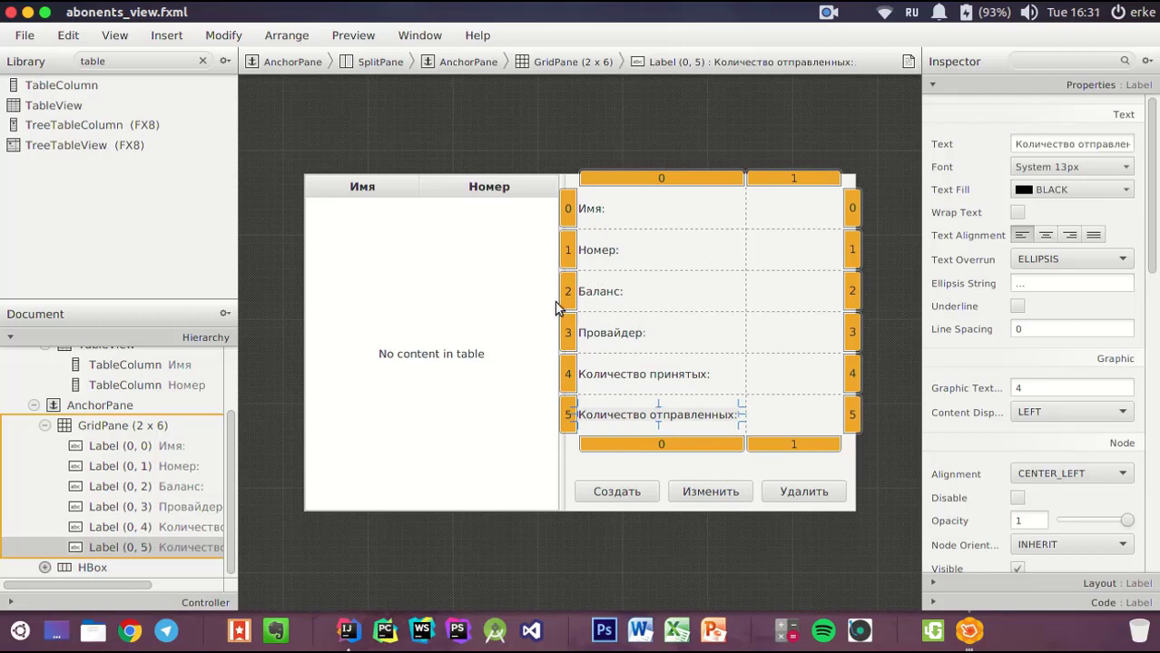
Duplicate the HBox that holds the "Создать", "Изменить" and "Удалить" buttons
{"action": "left_click", "coordinate": [635, 493]}
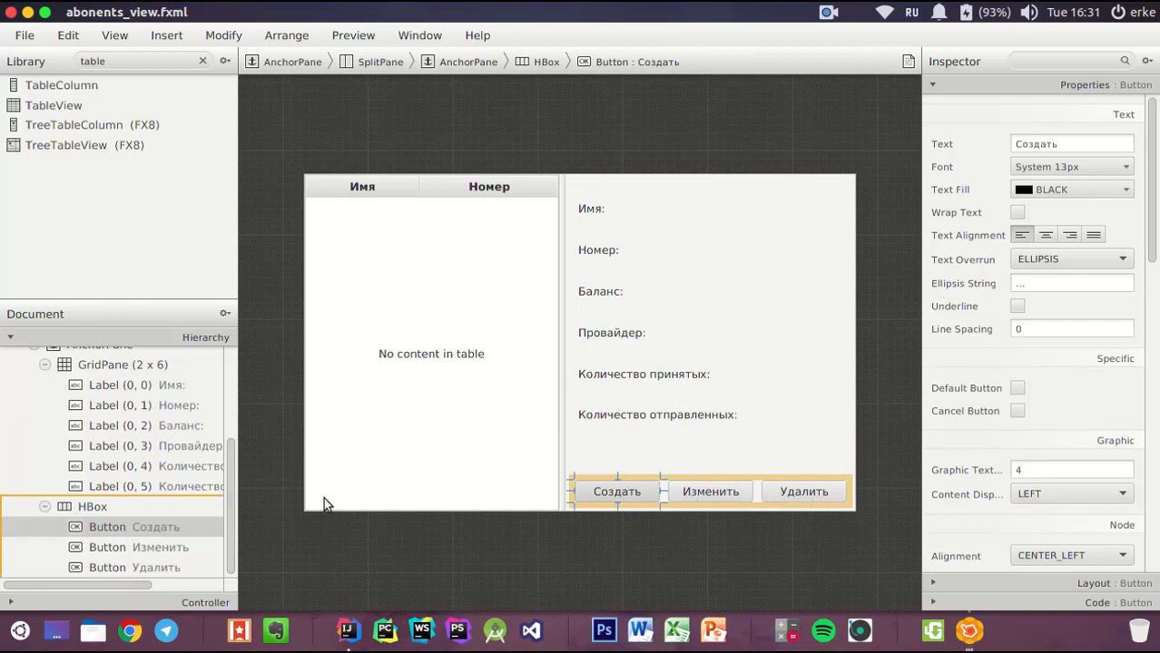
{"action": "left_click", "coordinate": [108, 510]}
{"action": "right_click", "coordinate": [109, 511]}
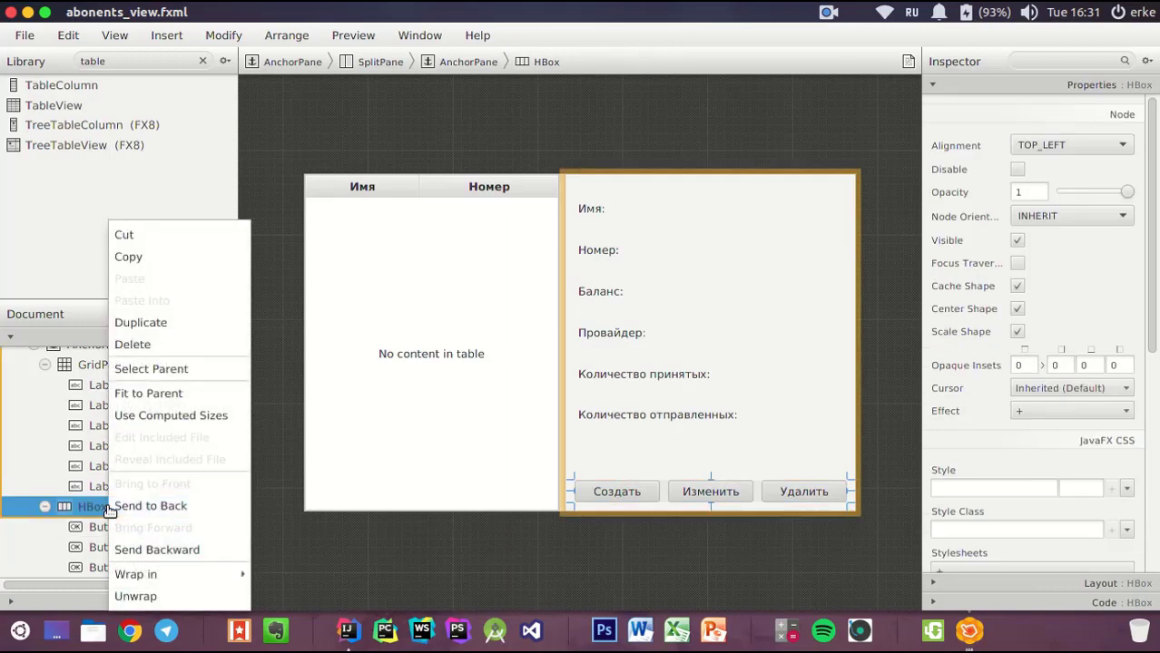
{"action": "left_click", "coordinate": [168, 324]}
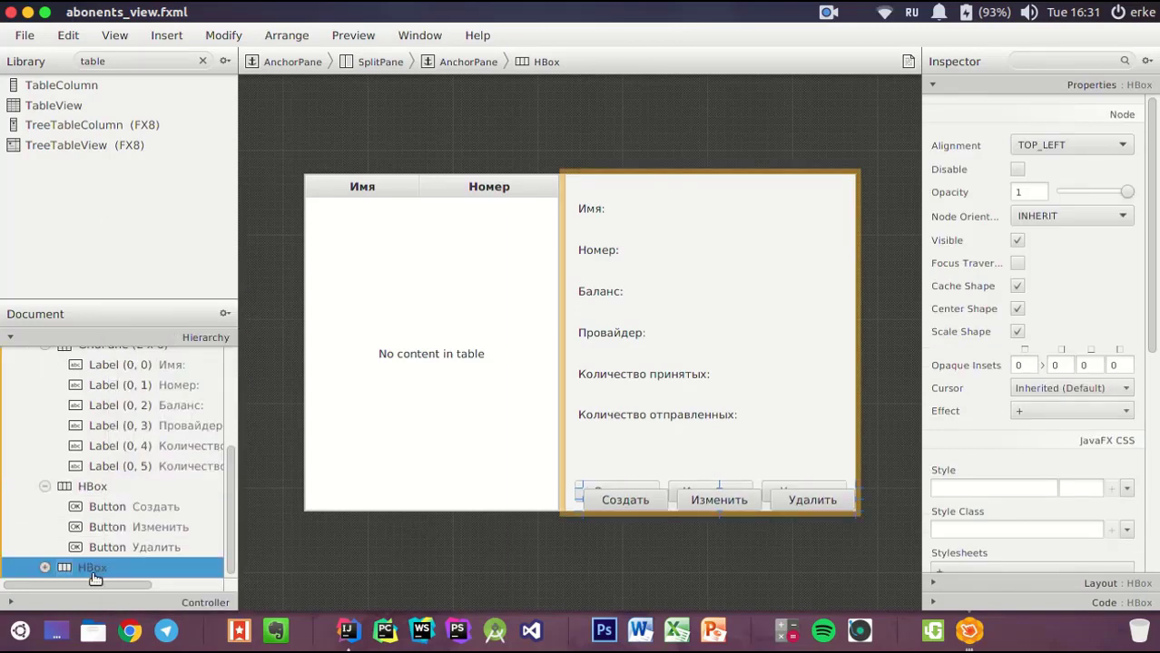
Anchor the duplicated HBox to its AnchorPane with left and right constraints of 10 and a bottom constraint of 0
{"action": "left_click", "coordinate": [934, 85]}
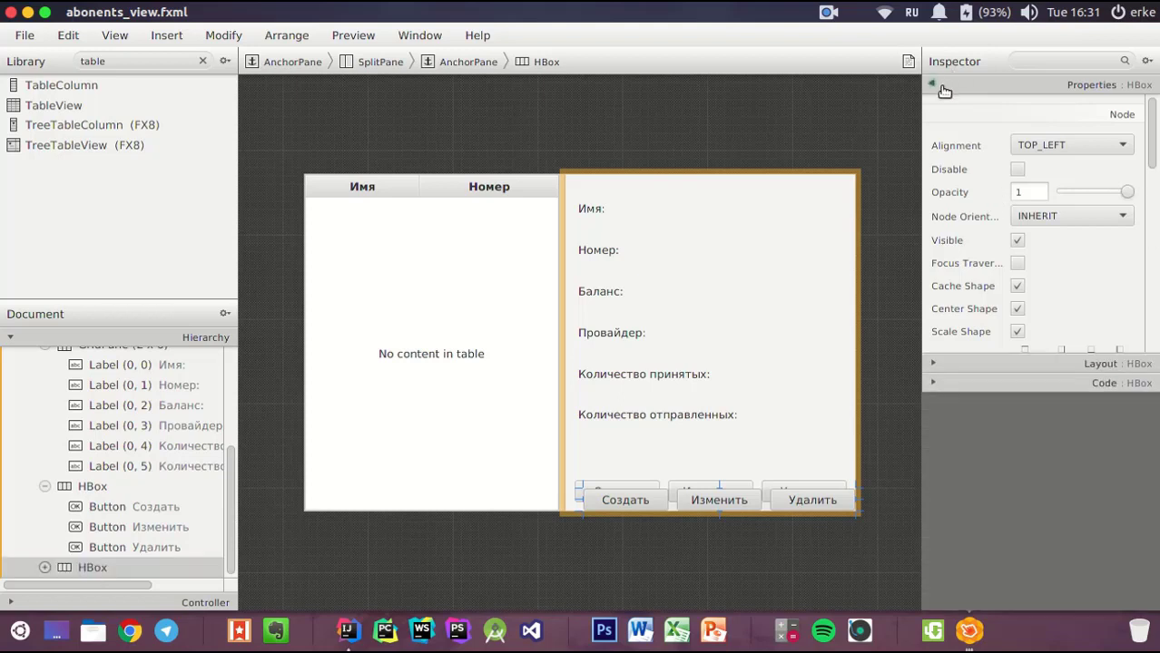
{"action": "left_click", "coordinate": [946, 102]}
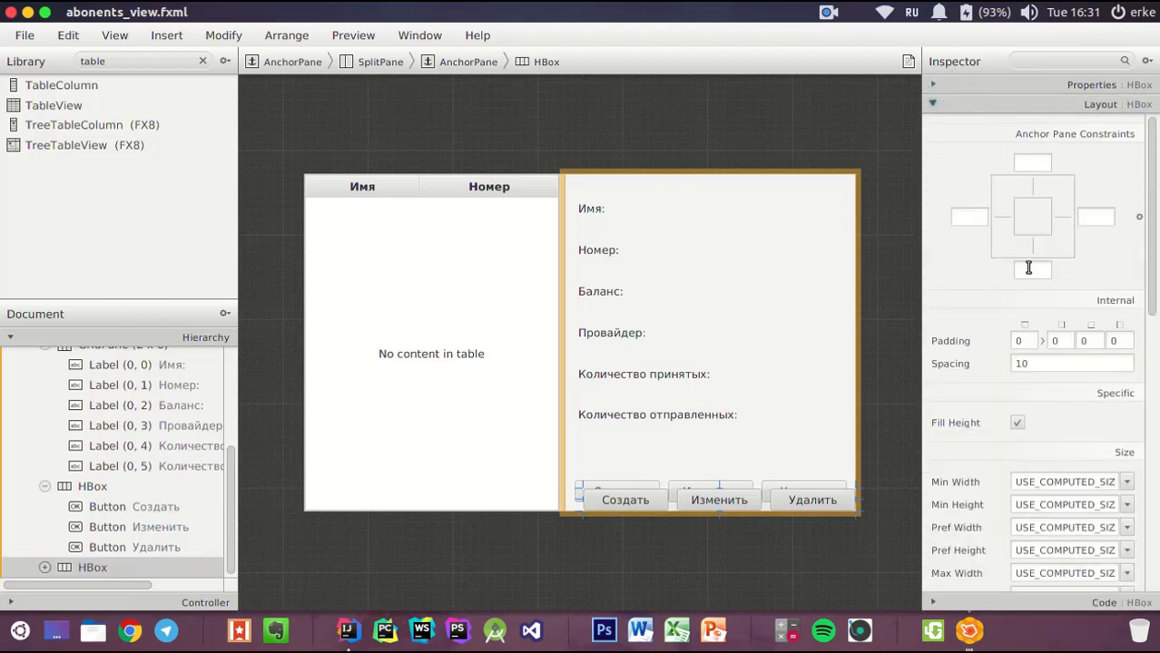
{"action": "left_click", "coordinate": [1033, 272]}
{"action": "type", "text": "0"}
{"action": "left_click", "coordinate": [1097, 218]}
{"action": "type", "text": "0"}
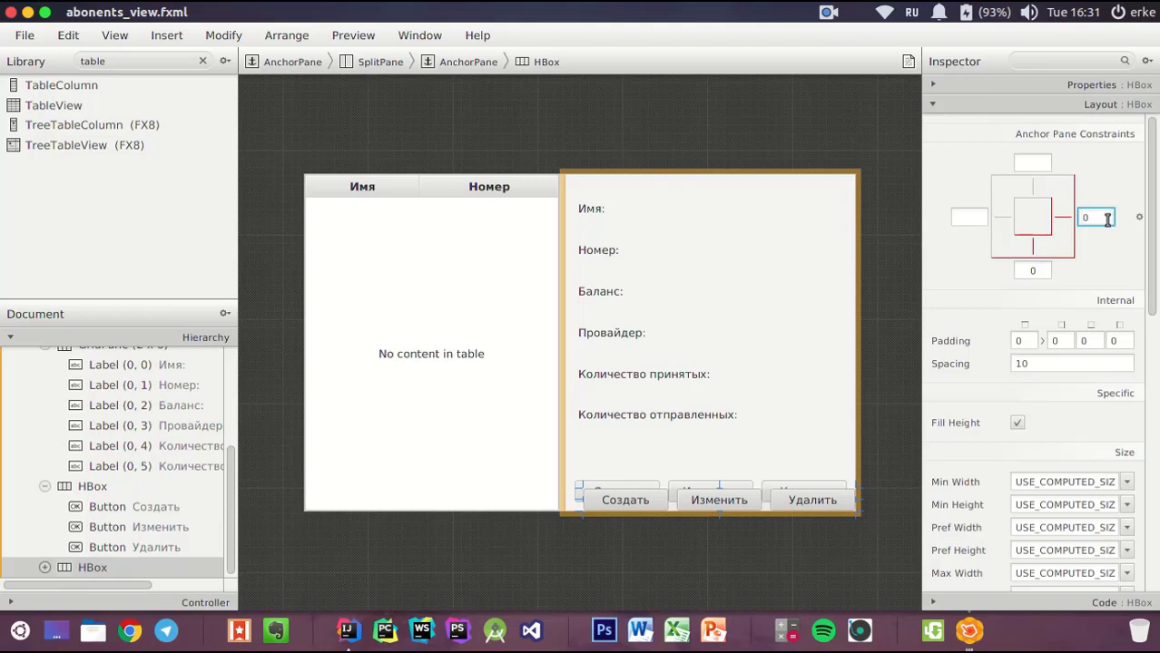
{"action": "type", "text": "1"}
{"action": "left_click", "coordinate": [968, 217]}
{"action": "type", "text": "11"}
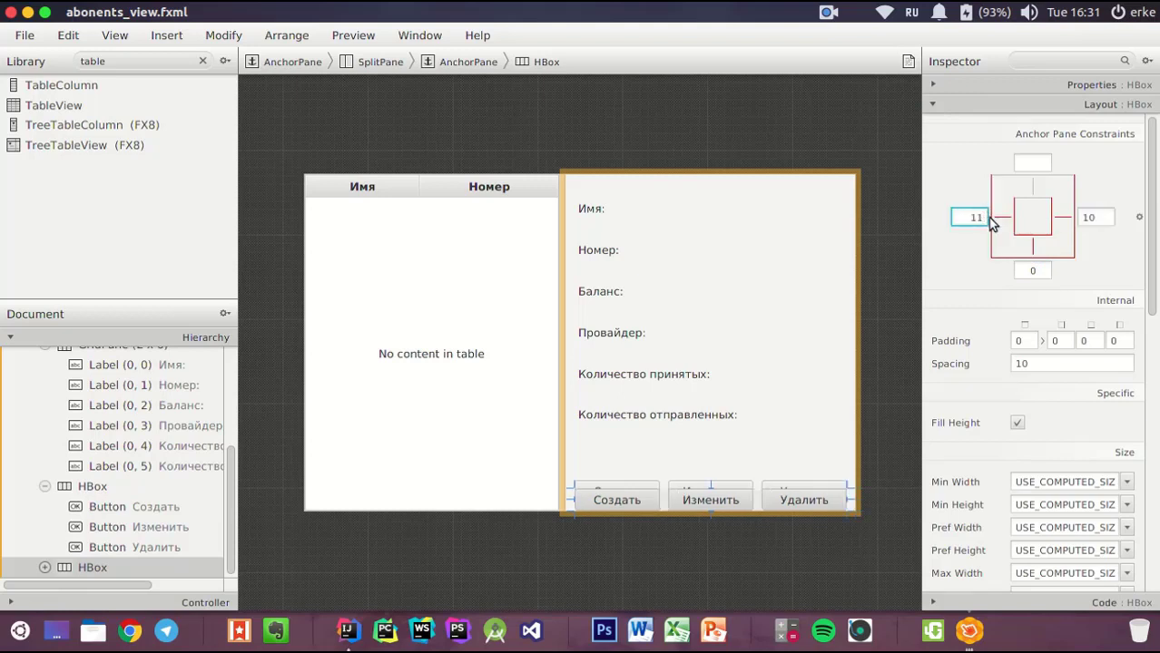
Raise the duplicated HBox above the original button row by setting its bottom anchor constraint to 45
{"action": "left_click", "coordinate": [1042, 271]}
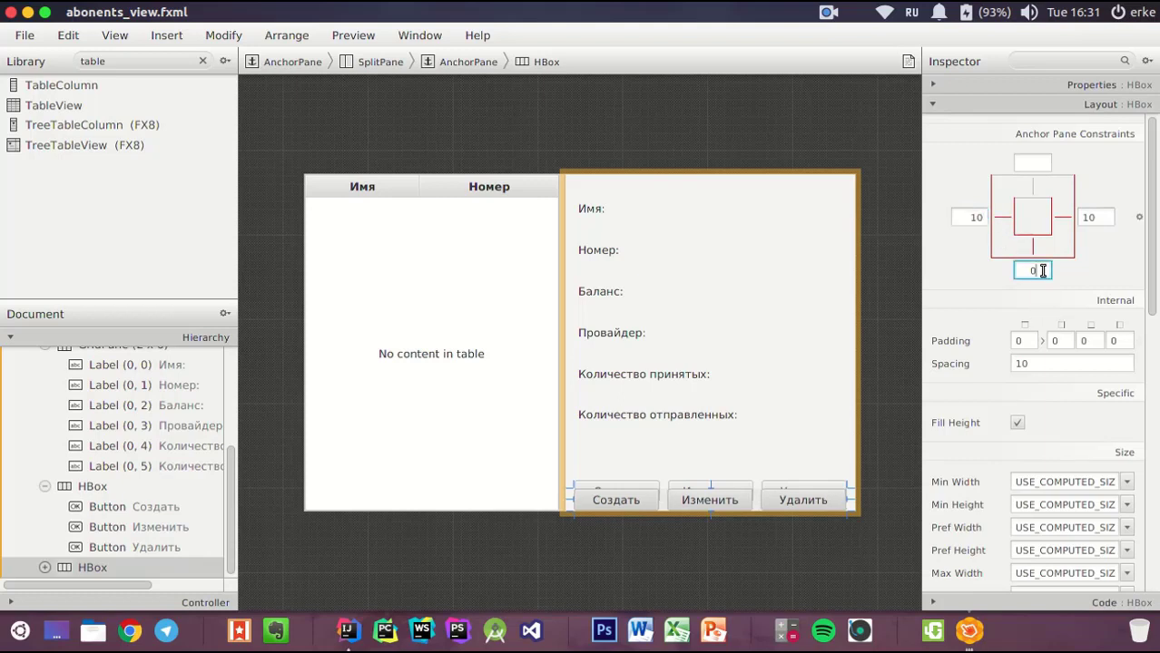
{"action": "type", "text": "40"}
{"action": "key", "text": "Return"}
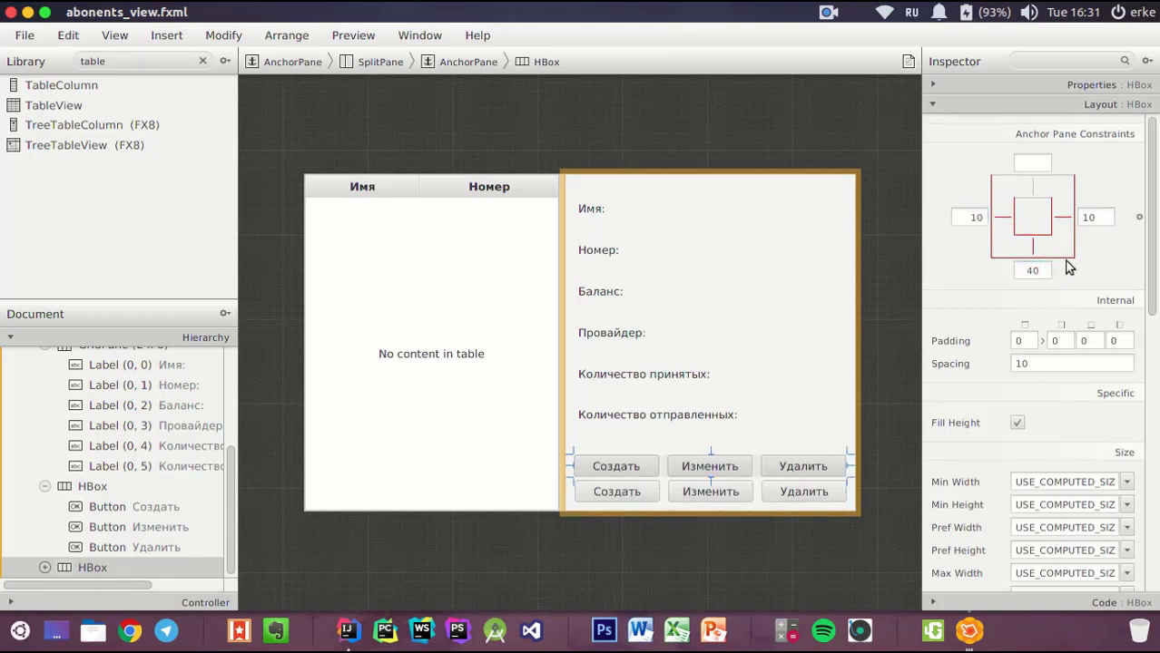
{"action": "left_click", "coordinate": [1039, 263]}
{"action": "key", "text": "BackSpace"}
{"action": "type", "text": "5"}
{"action": "key", "text": "Return"}
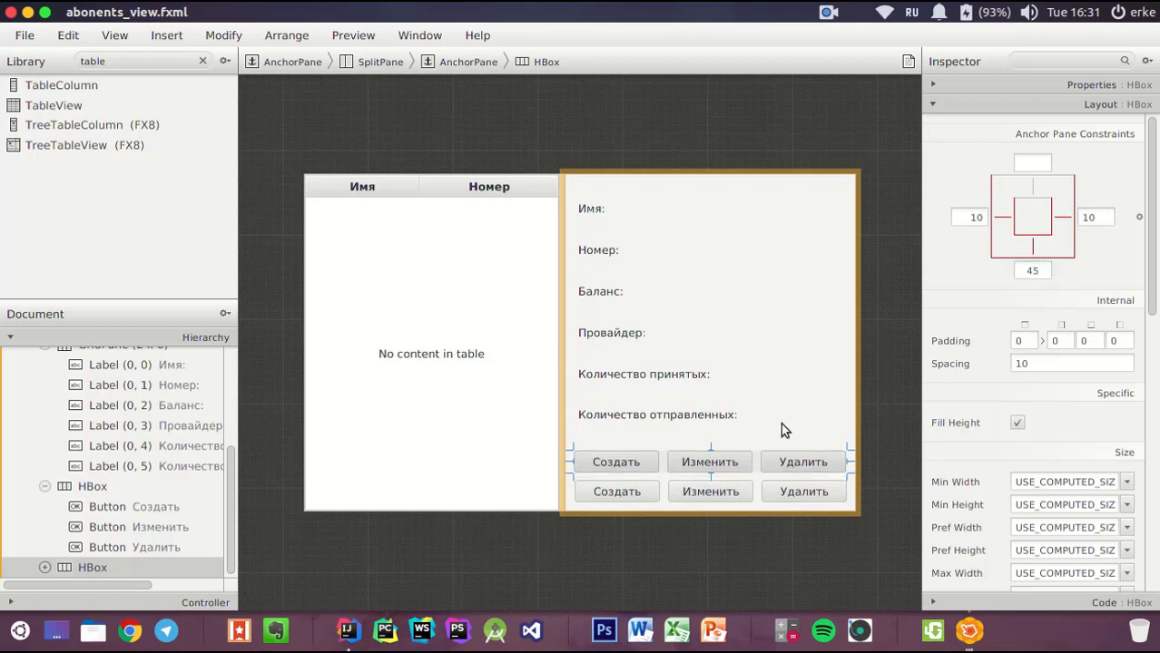
Change the text of the "Создать" button in the duplicated HBox to "Новое сообщение"
{"action": "left_click", "coordinate": [626, 470]}
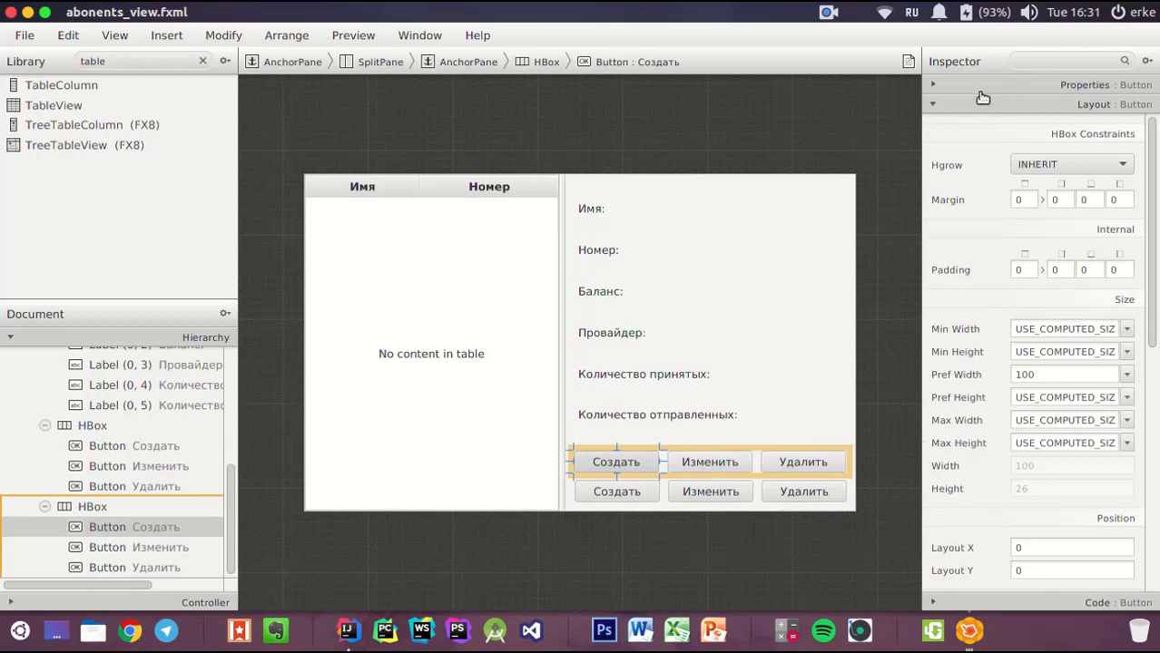
{"action": "left_click", "coordinate": [1034, 84]}
{"action": "left_click", "coordinate": [1054, 145]}
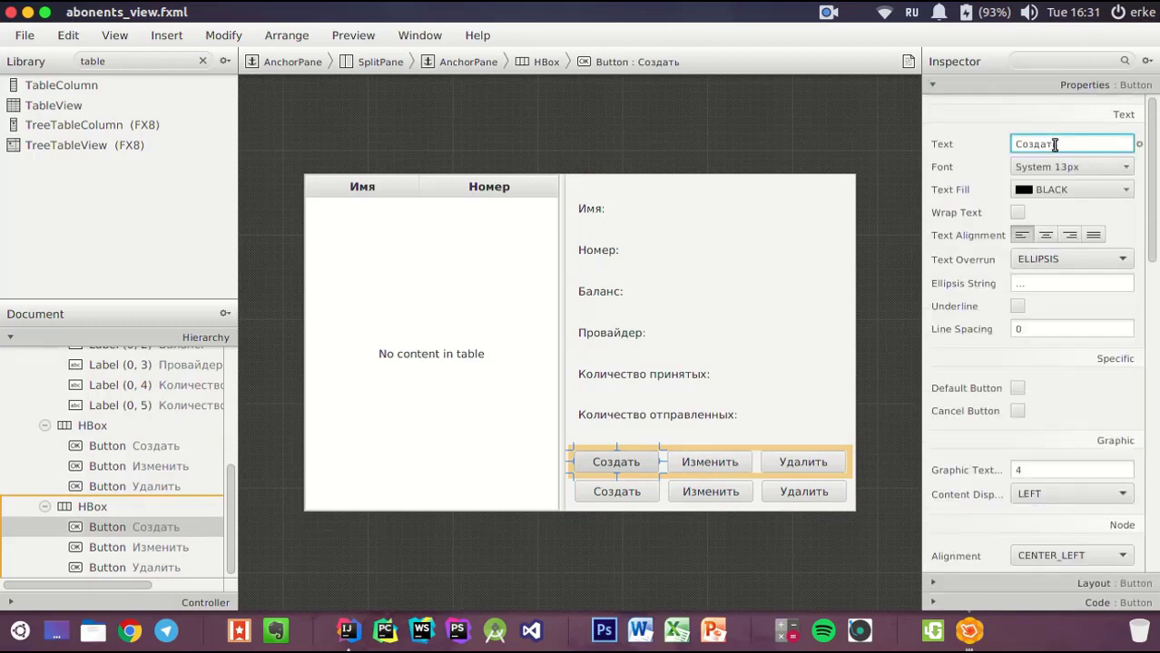
{"action": "key", "text": "BackSpace"}
{"action": "key", "text": "BackSpace"}
{"action": "key", "text": "BackSpace"}
{"action": "key", "text": "BackSpace"}
{"action": "key", "text": "BackSpace"}
{"action": "key", "text": "BackSpace"}
{"action": "type", "text": "Новое сообщение"}
{"action": "left_click", "coordinate": [1015, 121]}
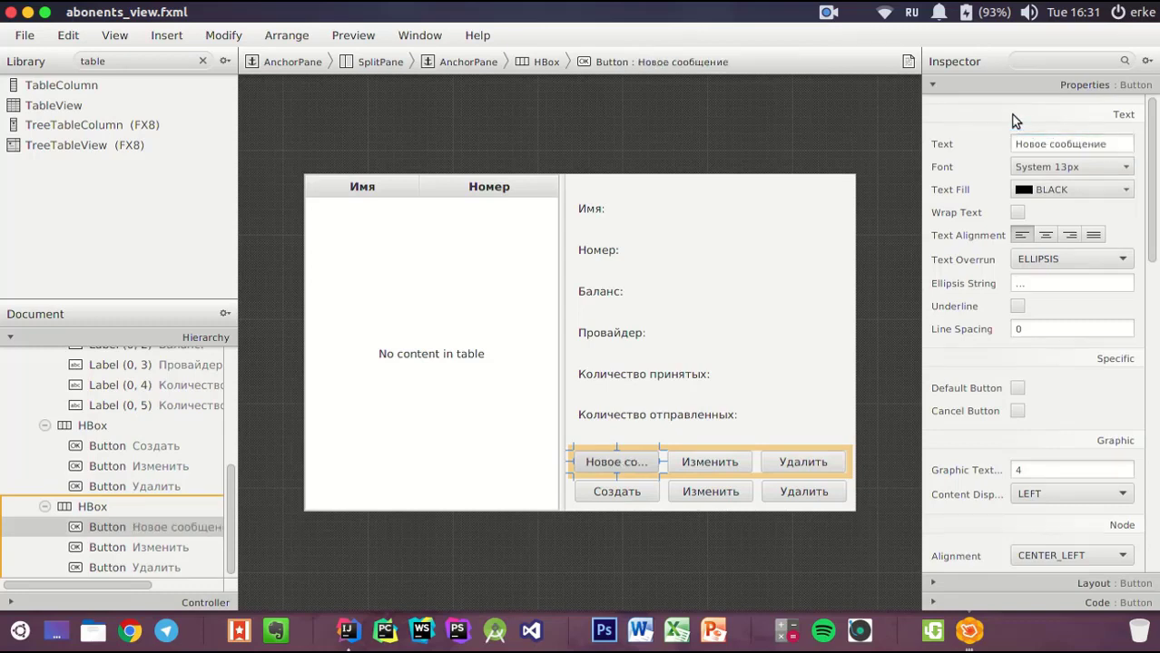
Shorten the text of the first button in the duplicated HBox to "Новое СМС"
{"action": "triple_click", "coordinate": [1114, 147]}
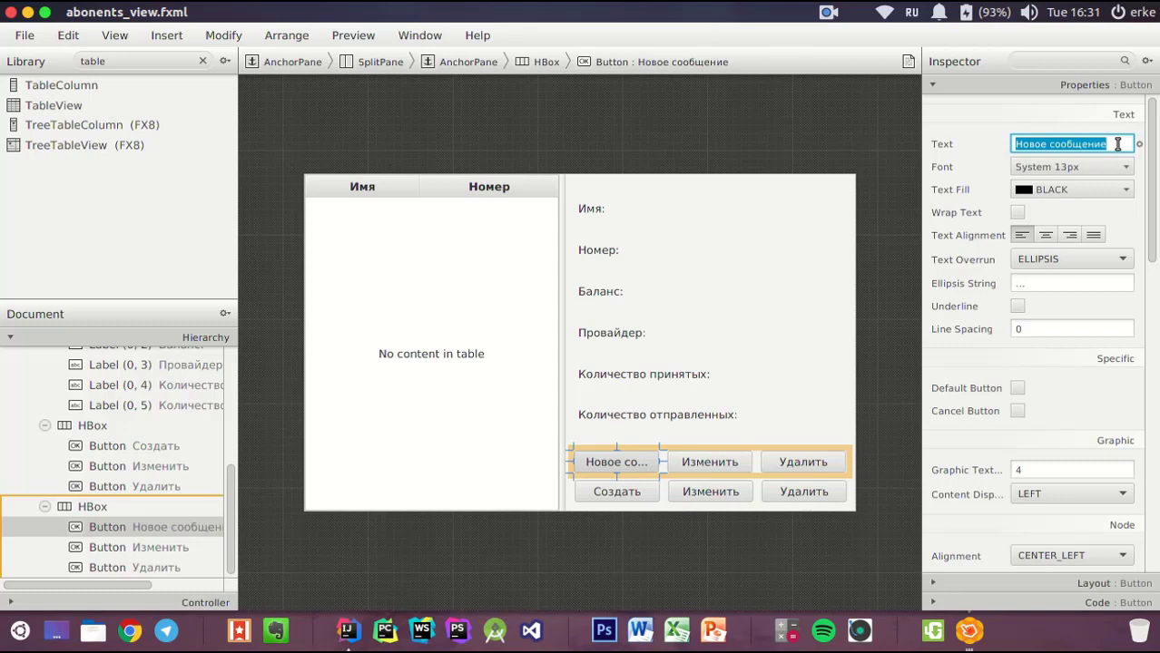
{"action": "key", "text": "BackSpace"}
{"action": "type", "text": "Нов"}
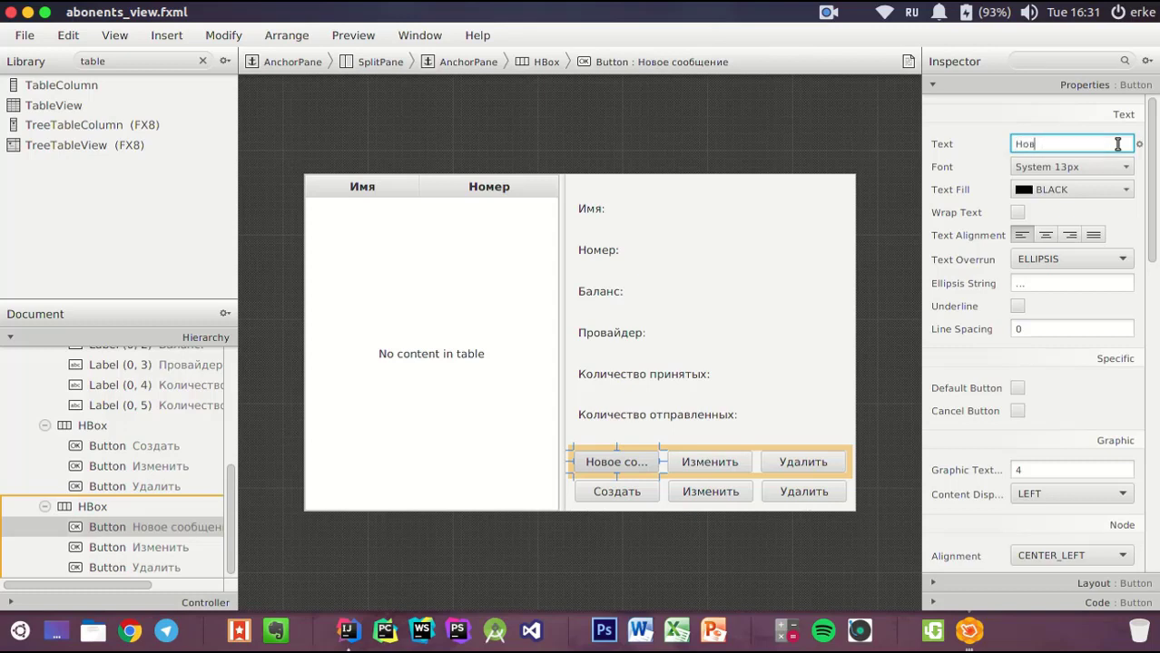
{"action": "type", "text": "ое СМС"}
{"action": "key", "text": "Return"}
Change the text of the "Изменить" button in the duplicated HBox to "Пополнить"
{"action": "left_click", "coordinate": [710, 462]}
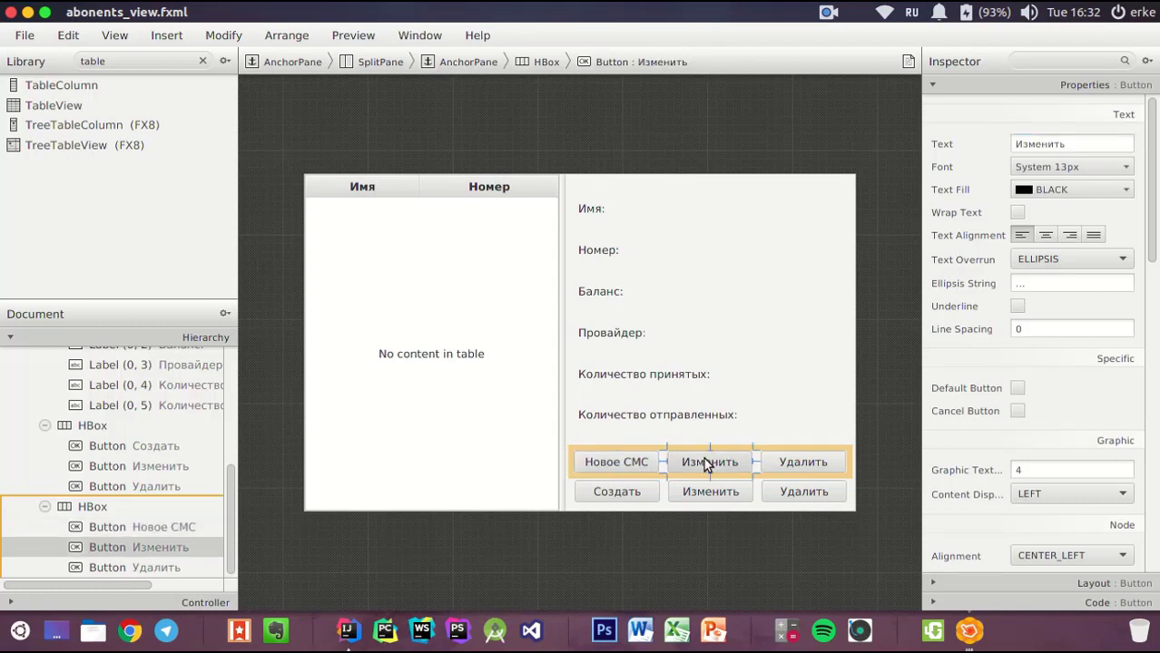
{"action": "double_click", "coordinate": [1087, 143]}
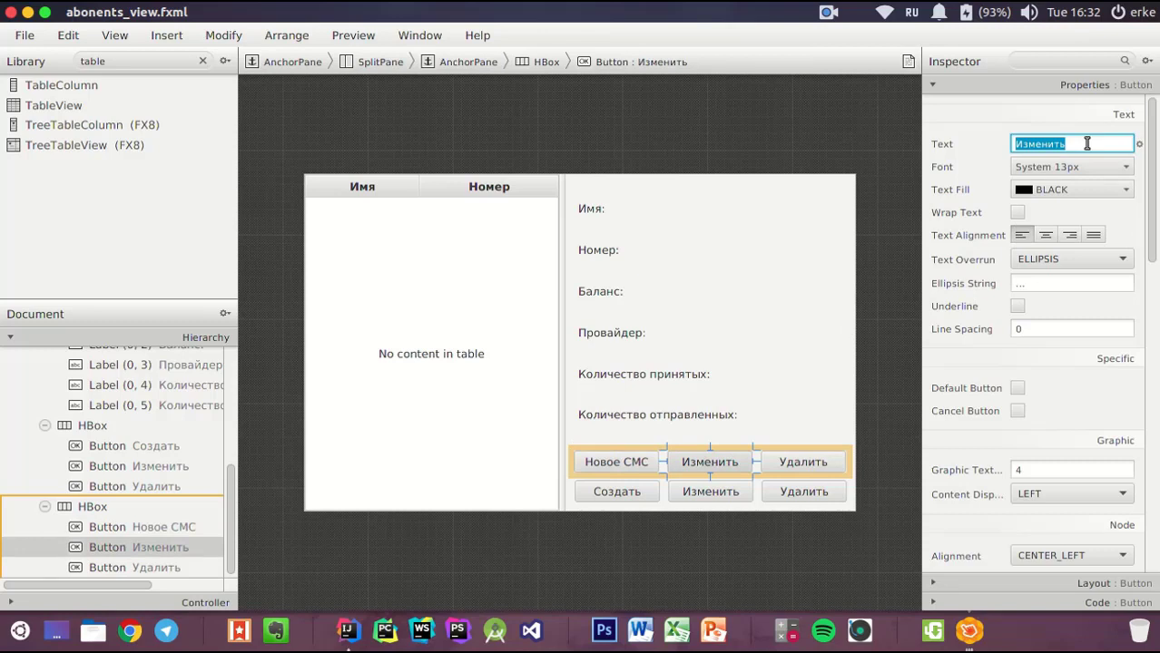
{"action": "type", "text": "Попл"}
{"action": "type", "text": "олнить"}
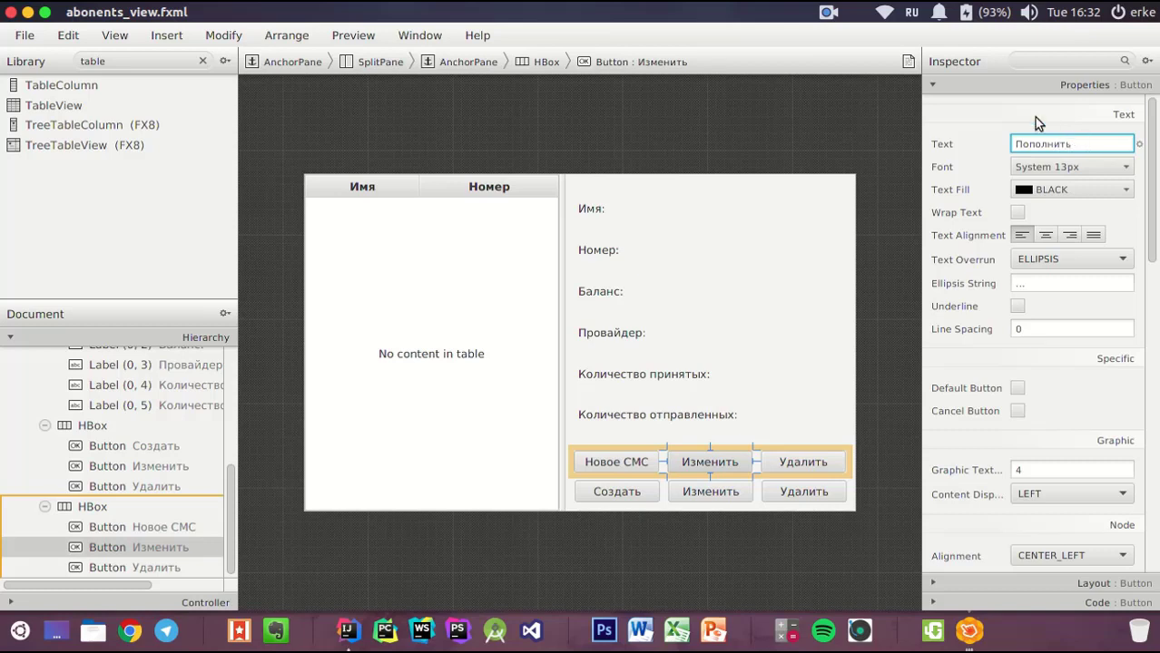
{"action": "key", "text": "Return"}
Change the text of the "Удалить" button in the duplicated HBox to "Сообщения"
{"action": "left_click", "coordinate": [816, 461]}
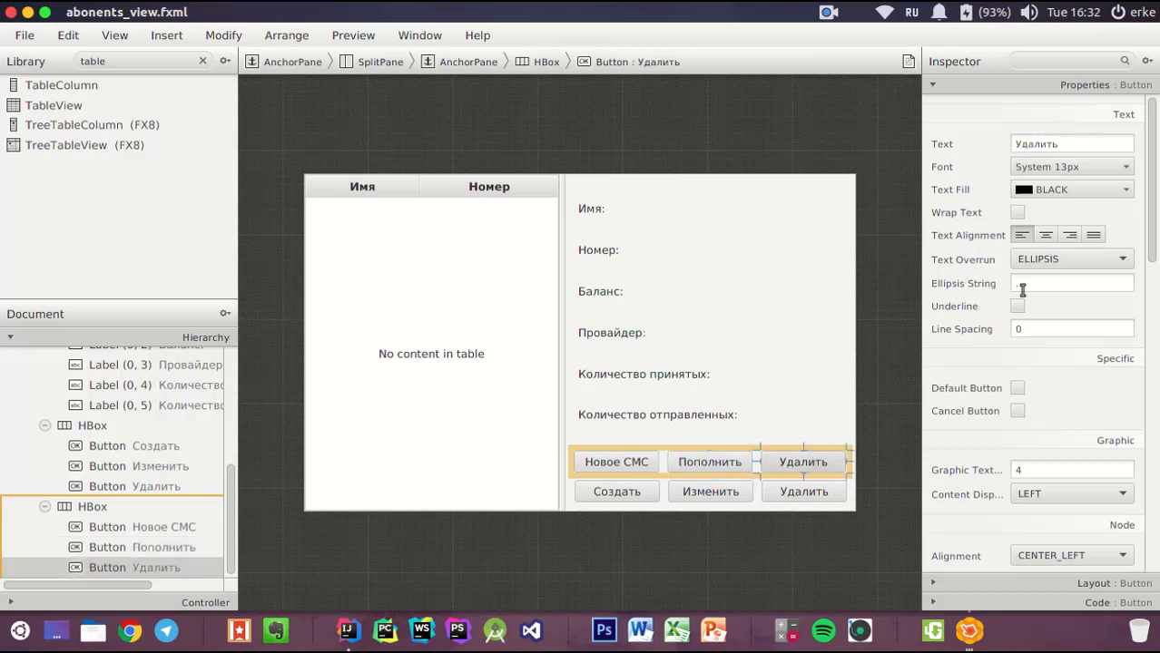
{"action": "double_click", "coordinate": [1064, 143]}
{"action": "type", "text": "Сообщения"}
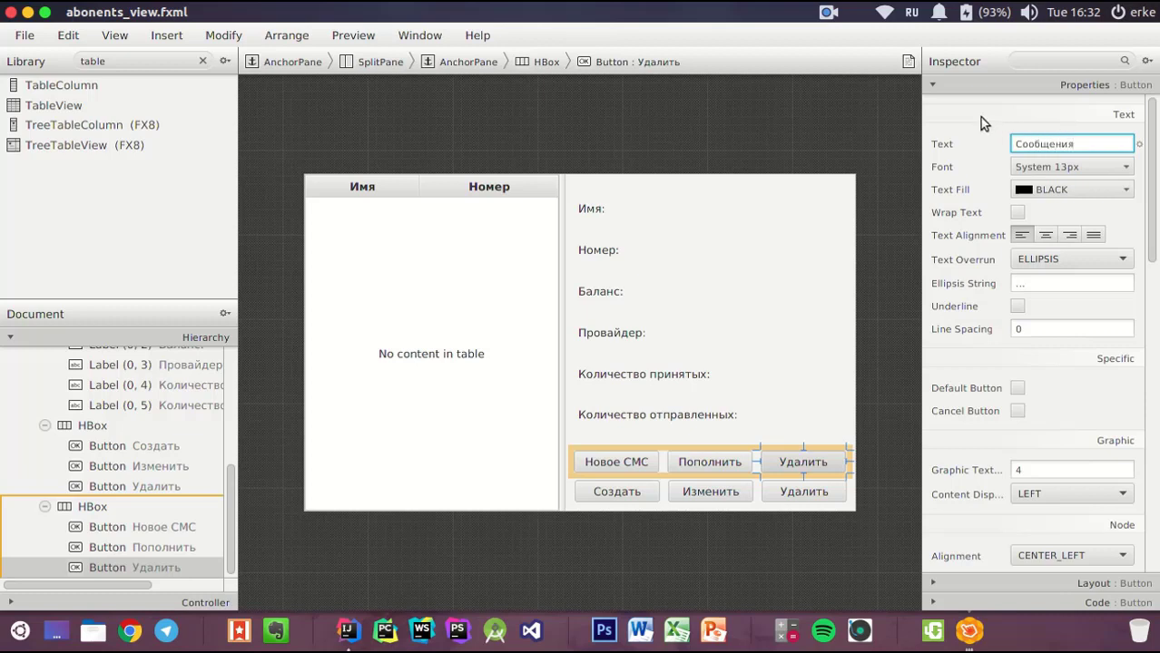
{"action": "key", "text": "Return"}
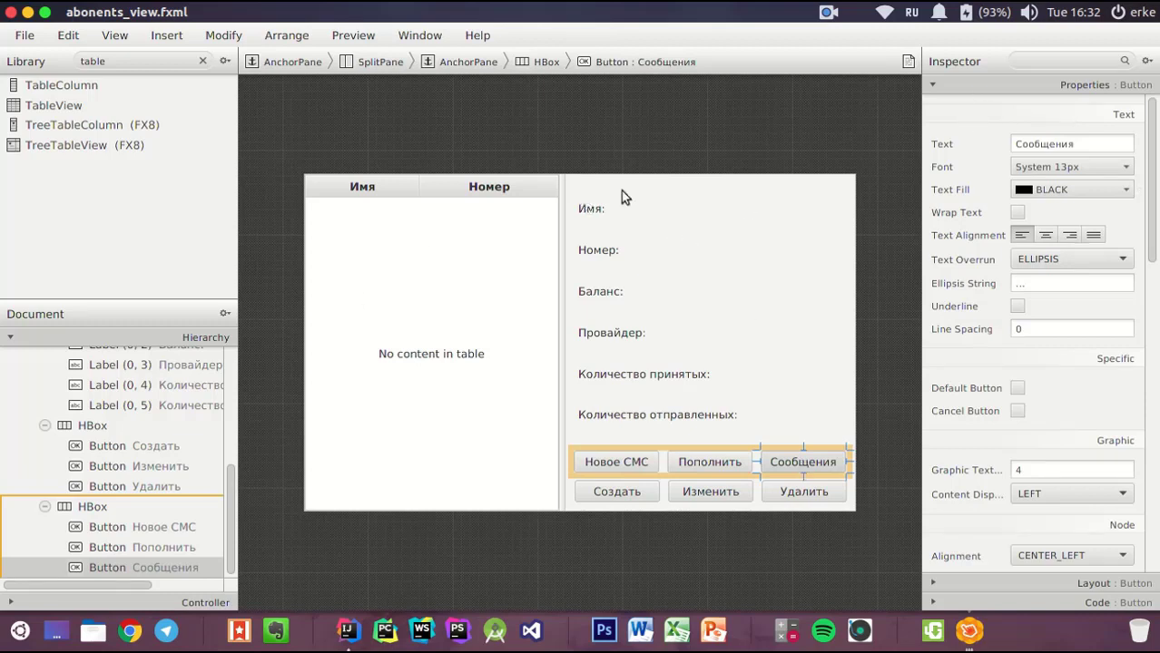
Save the changes made to abonents_view.fxml
{"action": "left_click", "coordinate": [522, 131]}
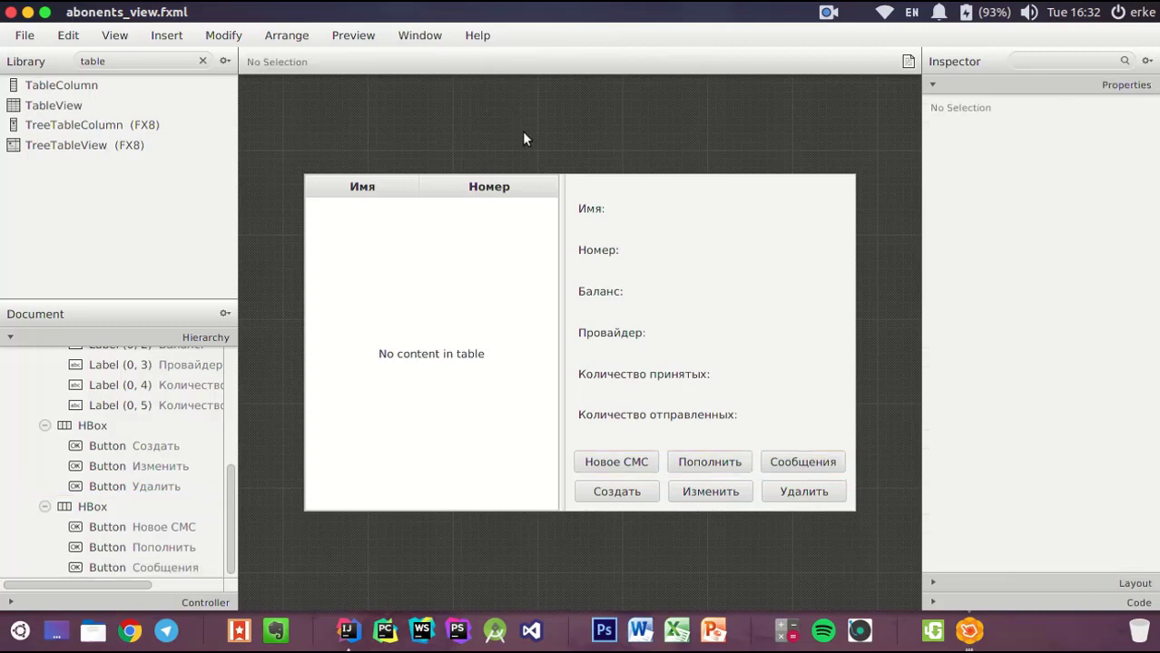
{"action": "key", "text": "ctrl+s"}
{"action": "key", "text": "alt+Tab"}
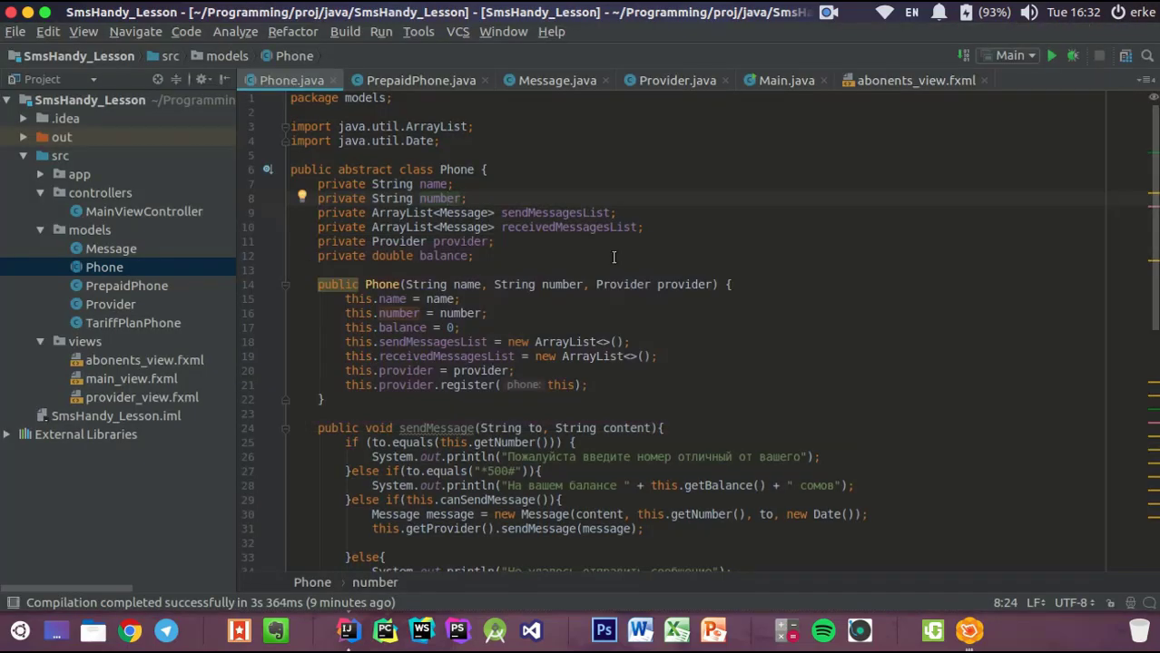
{"action": "key", "text": "alt+Tab"}
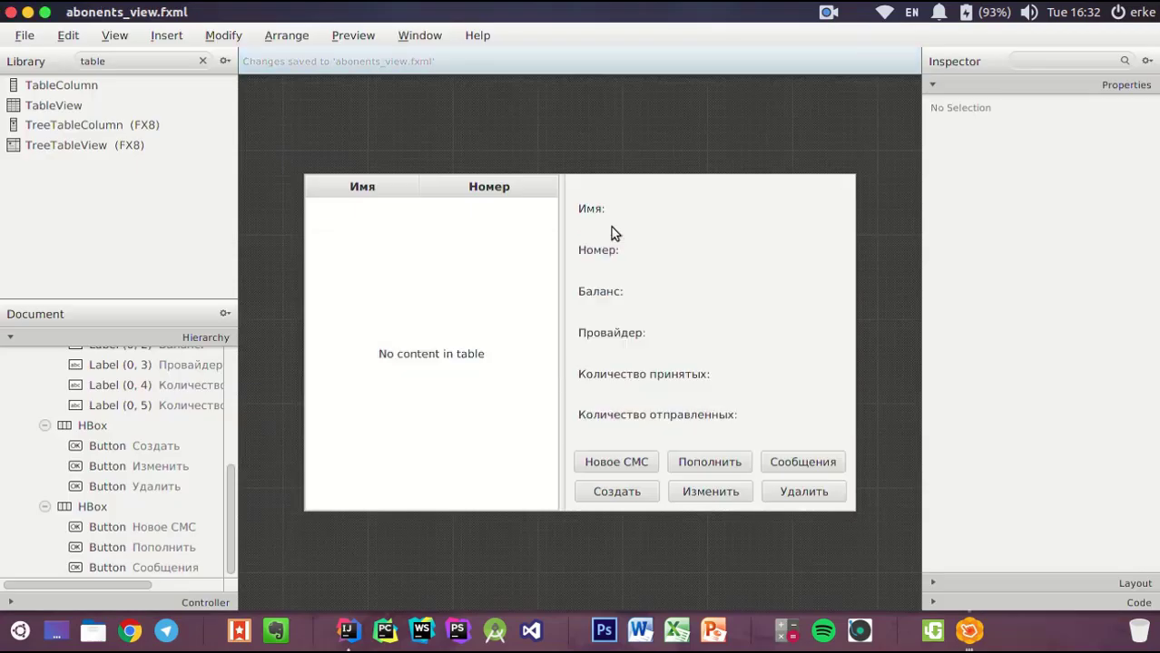
{"action": "key", "text": "alt+Tab"}
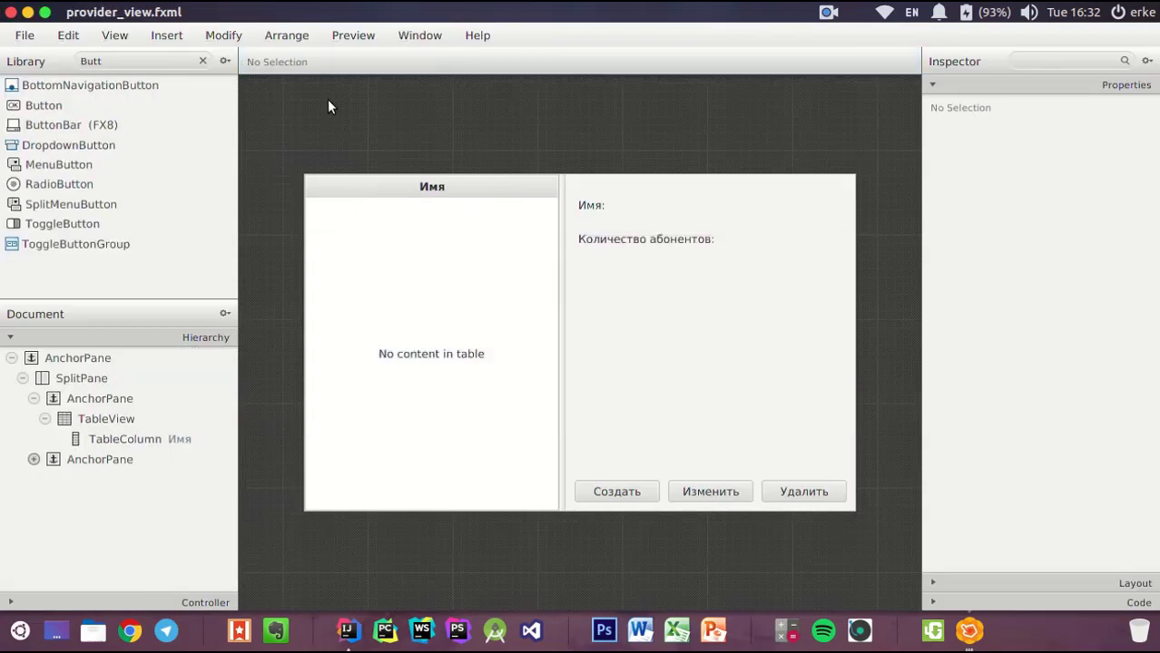
{"action": "key", "text": "alt+Tab"}
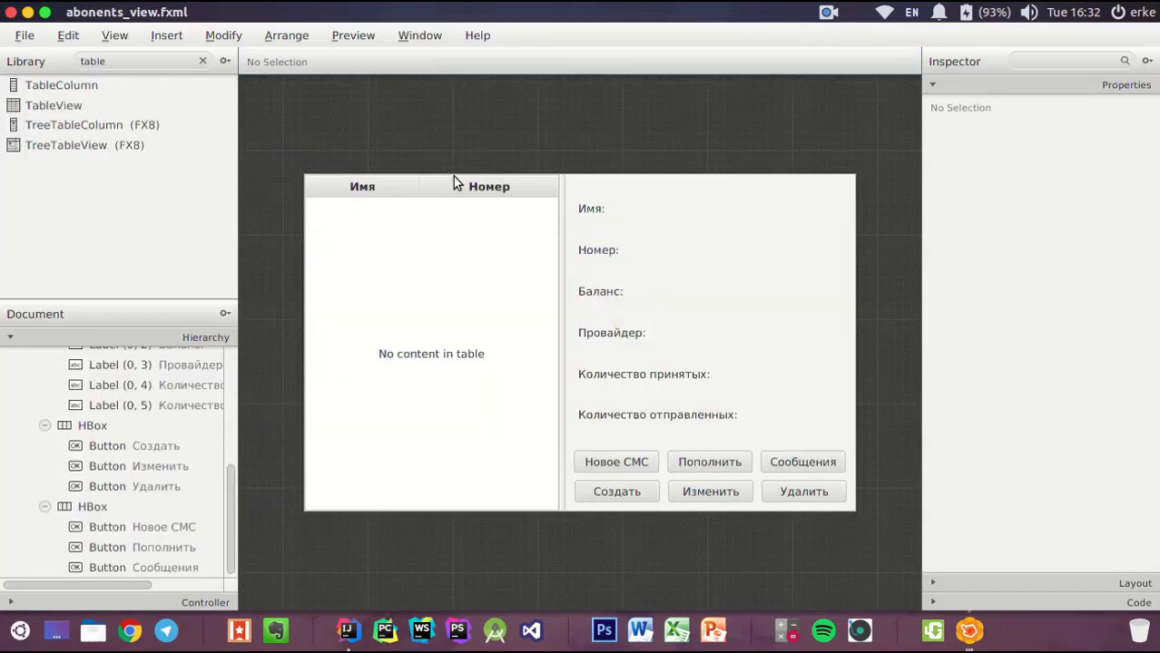
Preview main_view.fxml in its own window and examine the items of its "Вид" menu
{"action": "left_click", "coordinate": [969, 634]}
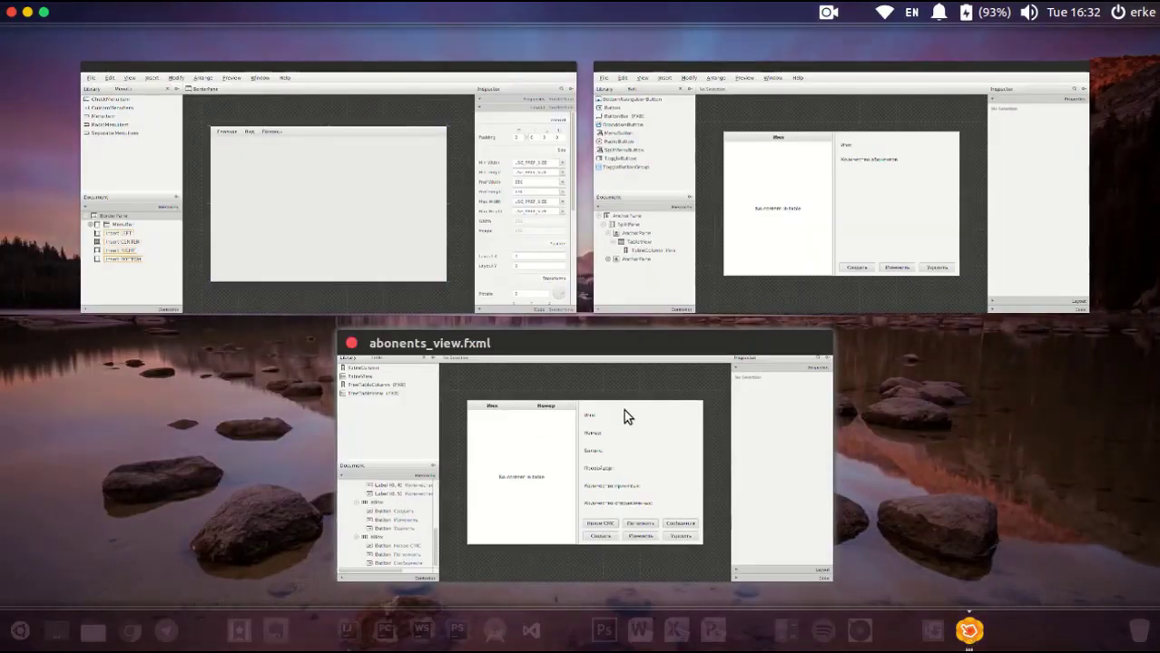
{"action": "left_click", "coordinate": [422, 199]}
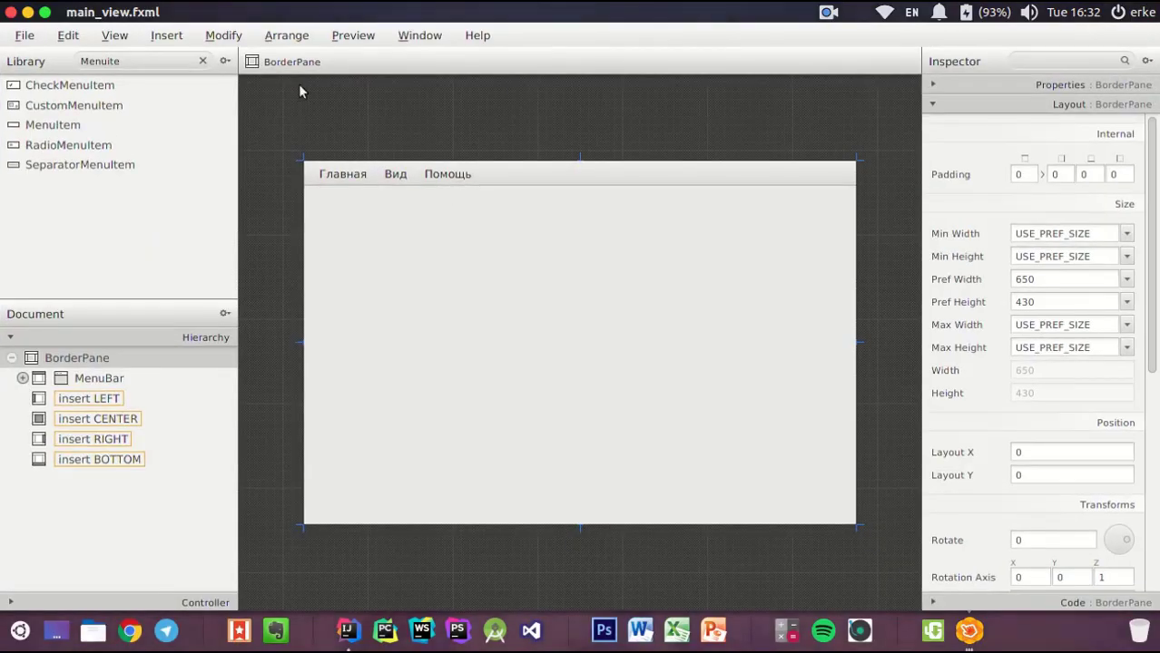
{"action": "left_click", "coordinate": [378, 35]}
{"action": "left_click", "coordinate": [369, 70]}
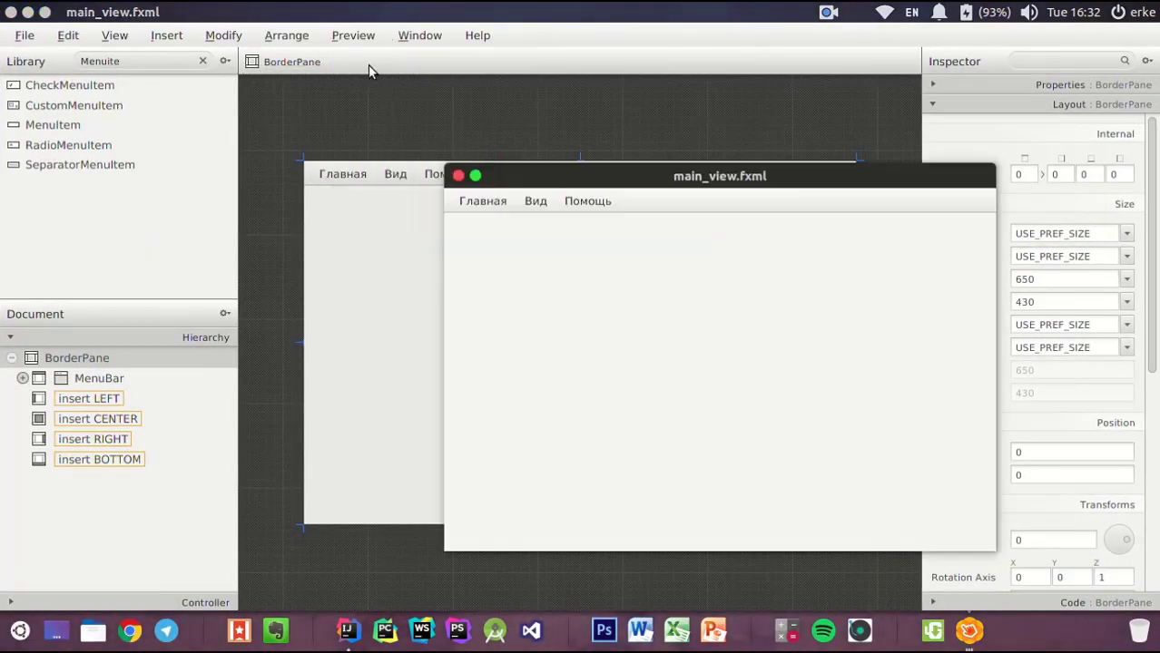
{"action": "left_click", "coordinate": [536, 202]}
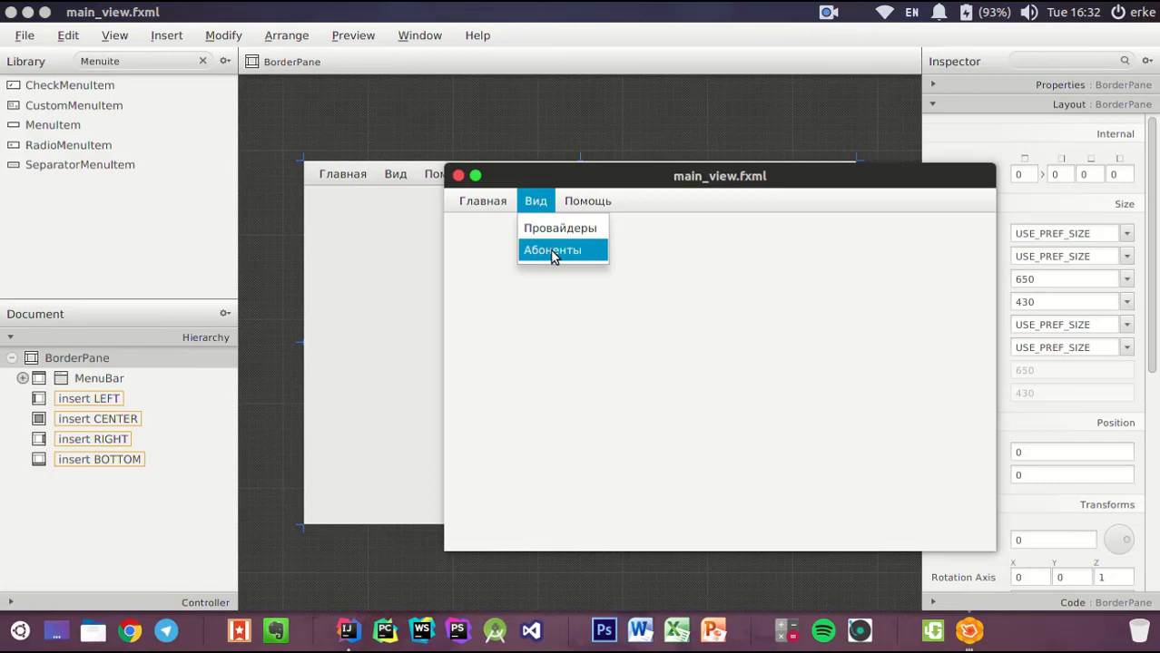
{"action": "left_click", "coordinate": [542, 199]}
{"action": "left_click", "coordinate": [458, 175]}
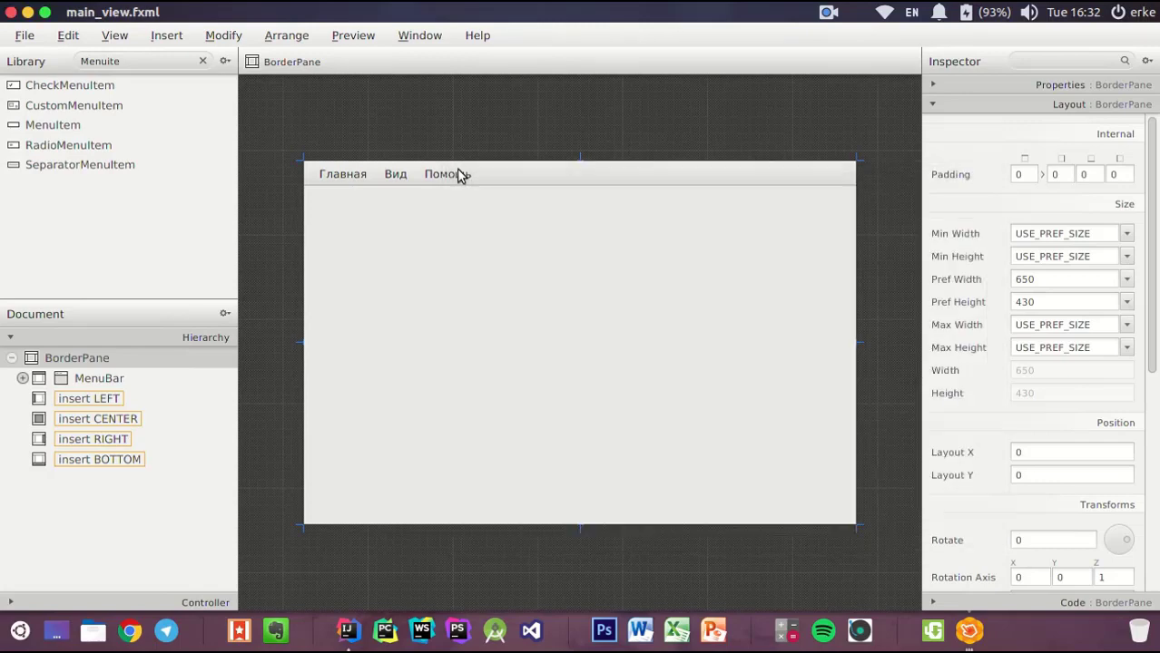
Switch to IntelliJ IDEA, open the MainViewController class and add an empty line below the mainStage field
{"action": "key", "text": "alt+Tab"}
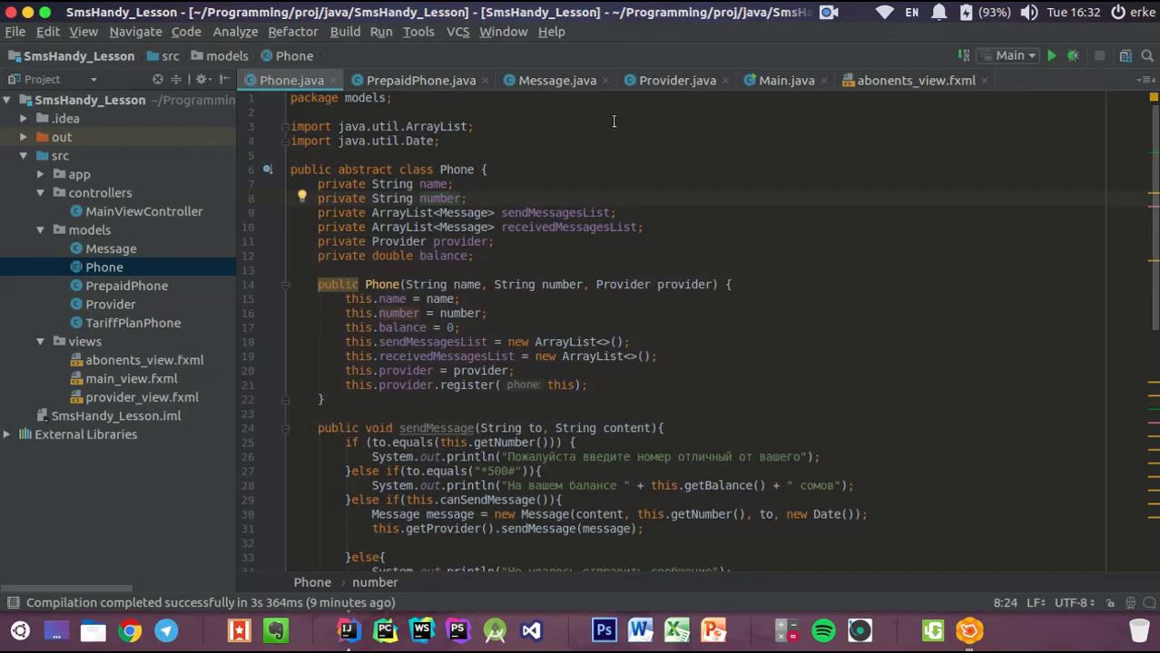
{"action": "double_click", "coordinate": [129, 214]}
{"action": "left_click", "coordinate": [484, 185]}
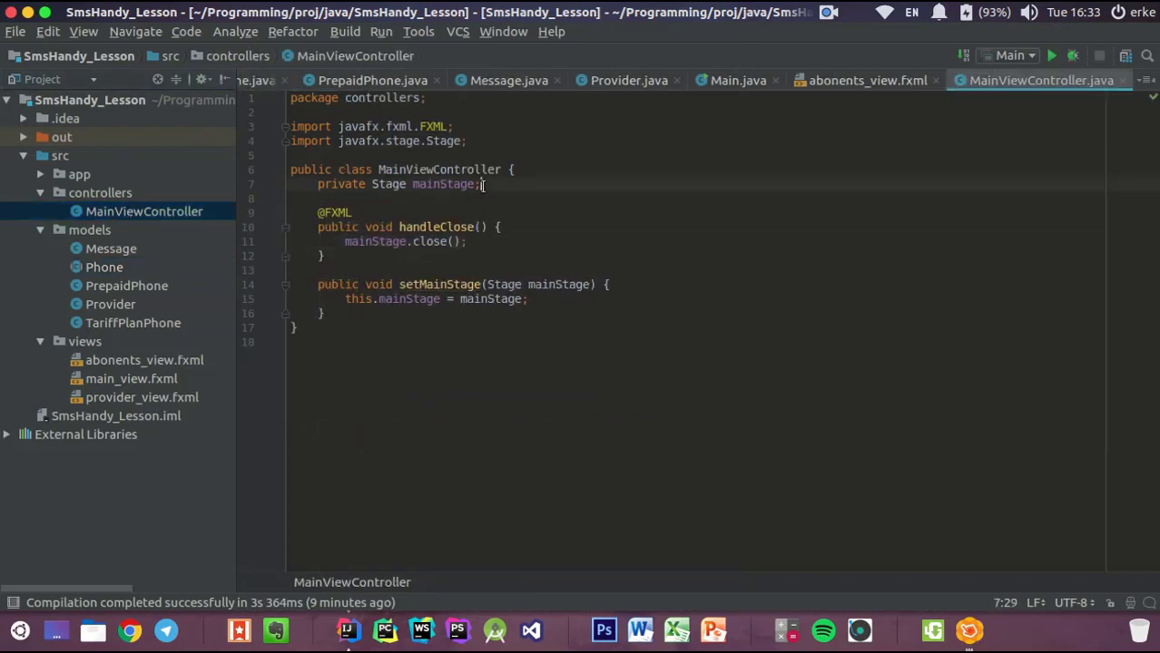
{"action": "key", "text": "Return"}
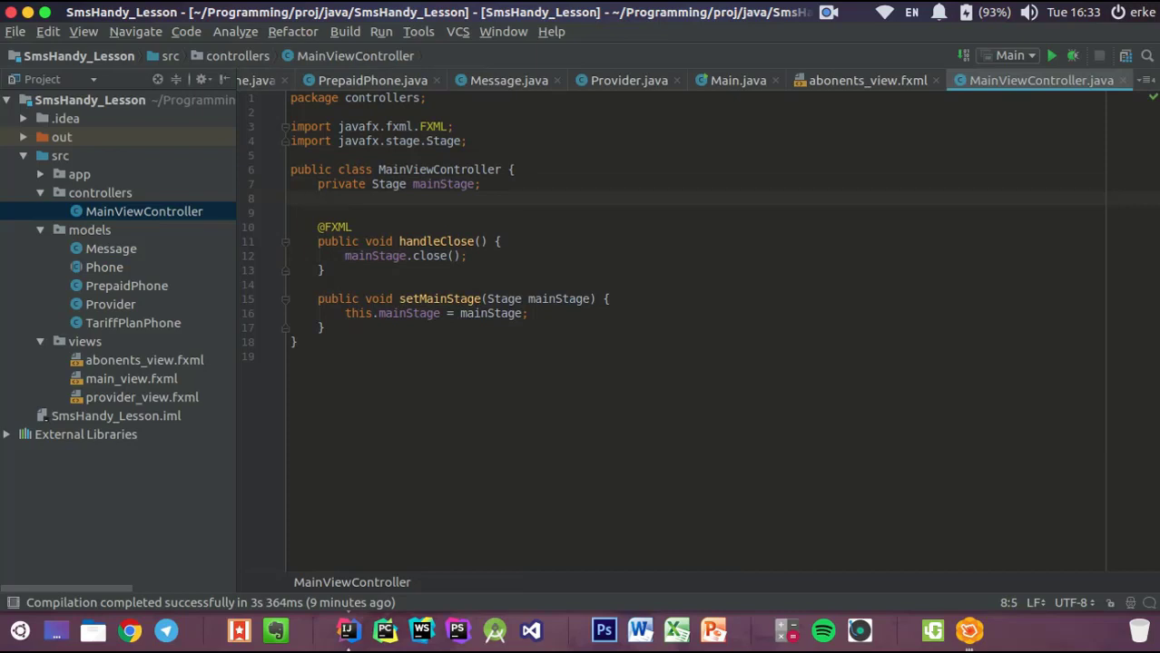
{"action": "key", "text": "alt+Tab"}
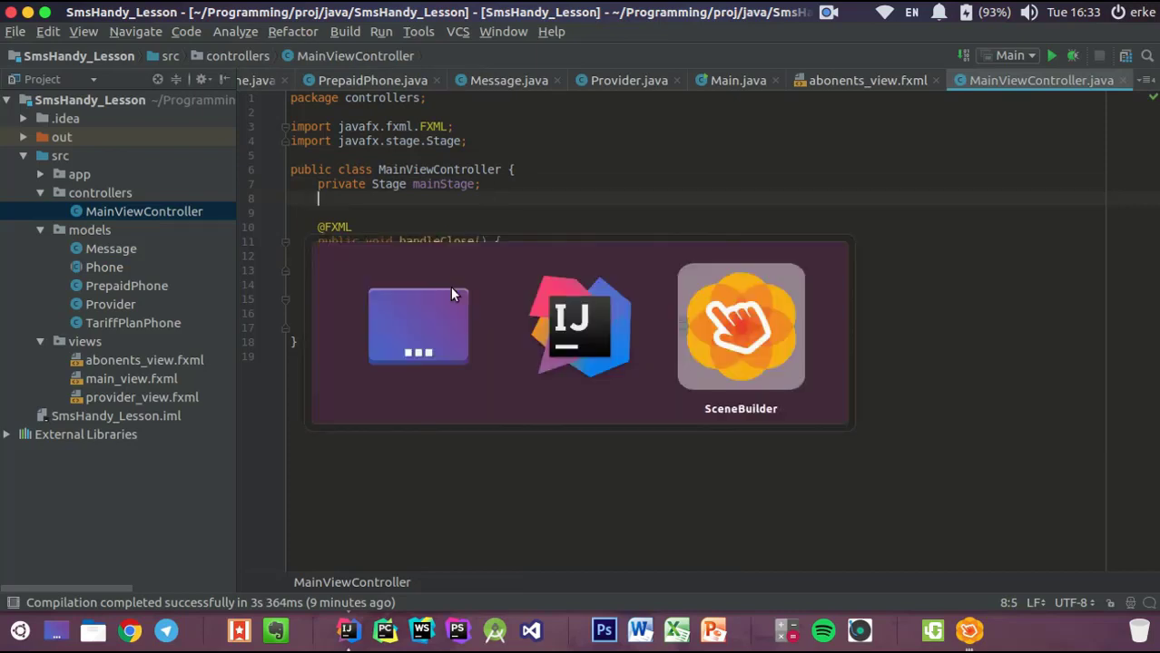
{"action": "key", "text": "alt+Tab"}
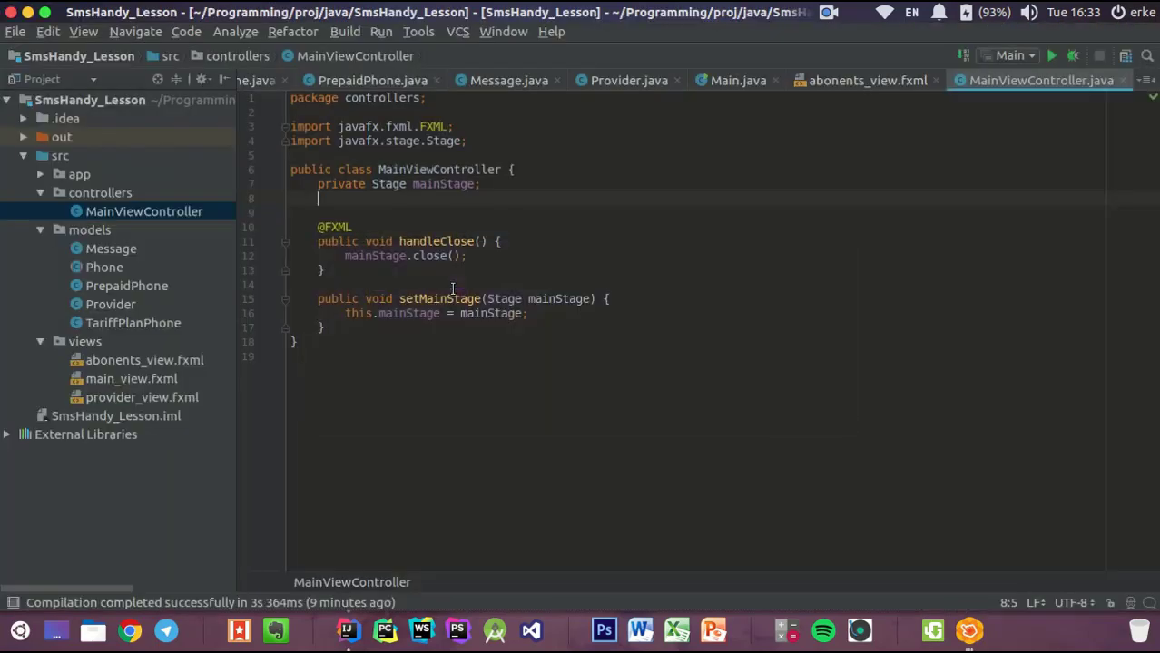
Open main_view.fxml and add an onAction attribute starting with "#" to the "Провайдеры" MenuItem
{"action": "double_click", "coordinate": [121, 378]}
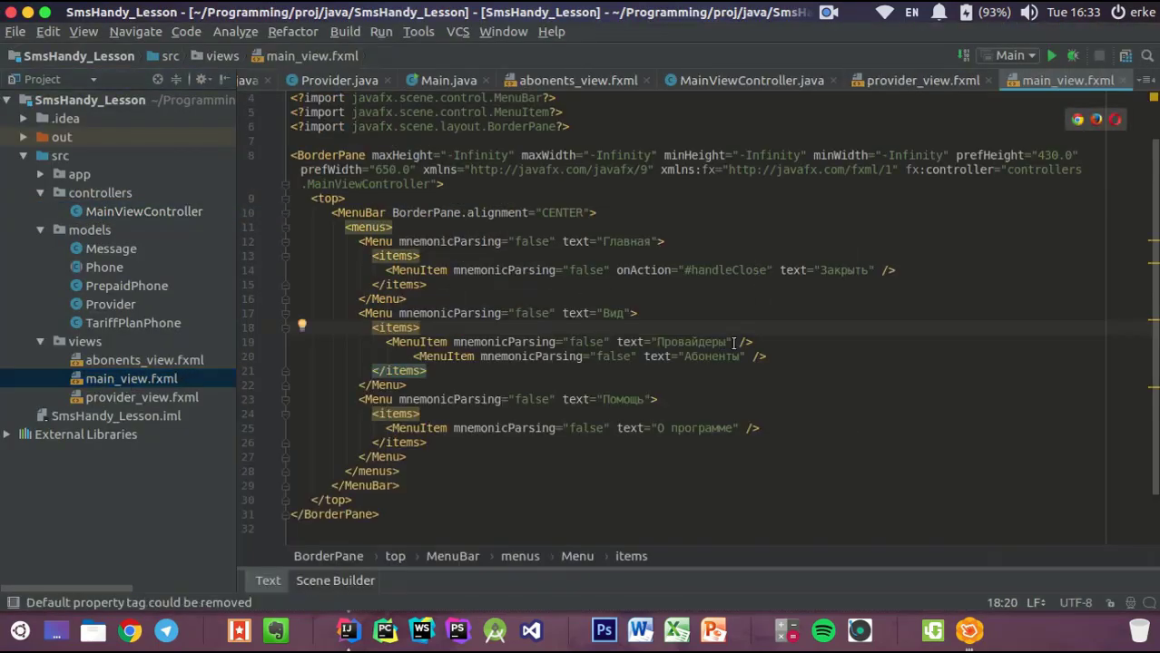
{"action": "left_click", "coordinate": [447, 343]}
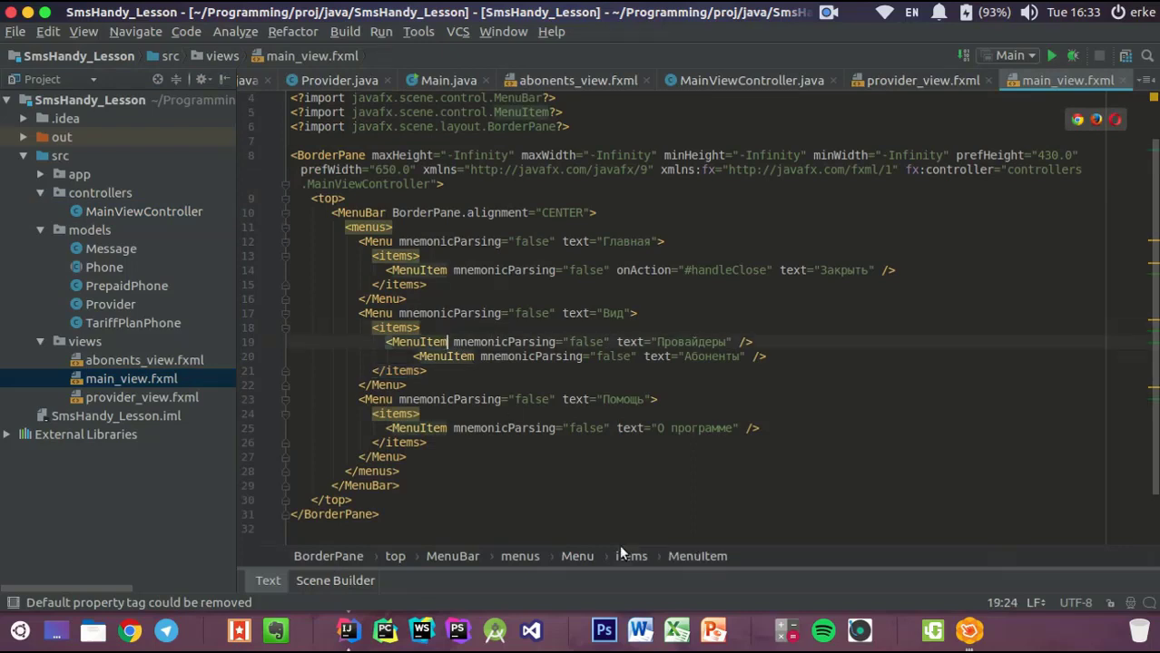
{"action": "type", "text": "o"}
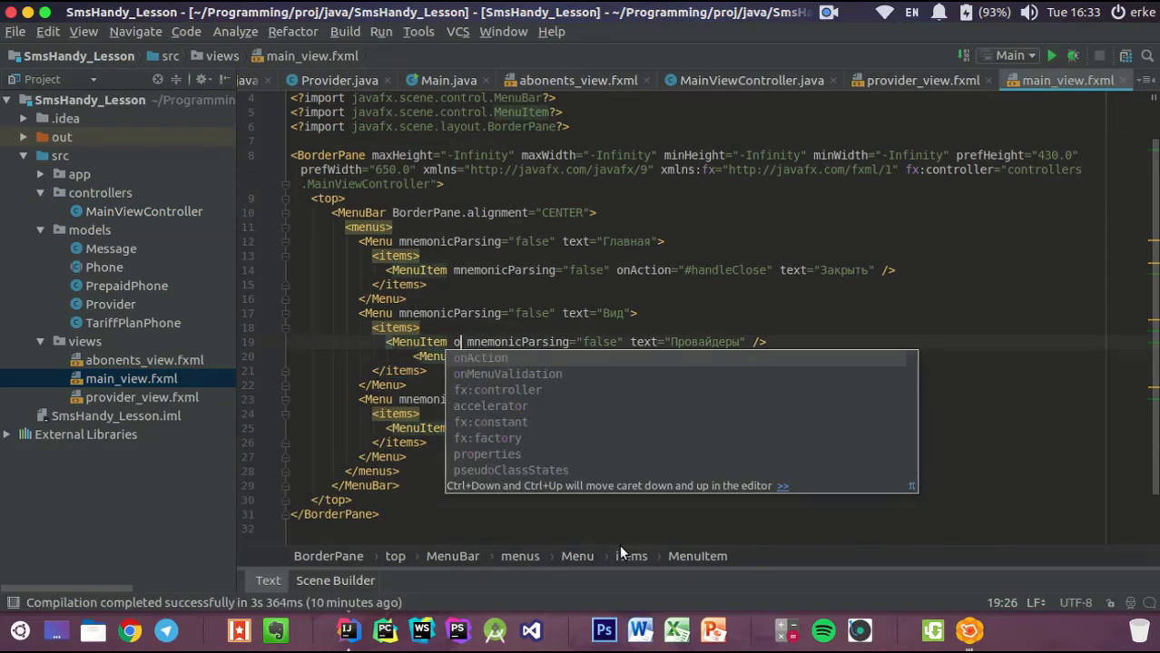
{"action": "key", "text": "Return"}
{"action": "type", "text": "#"}
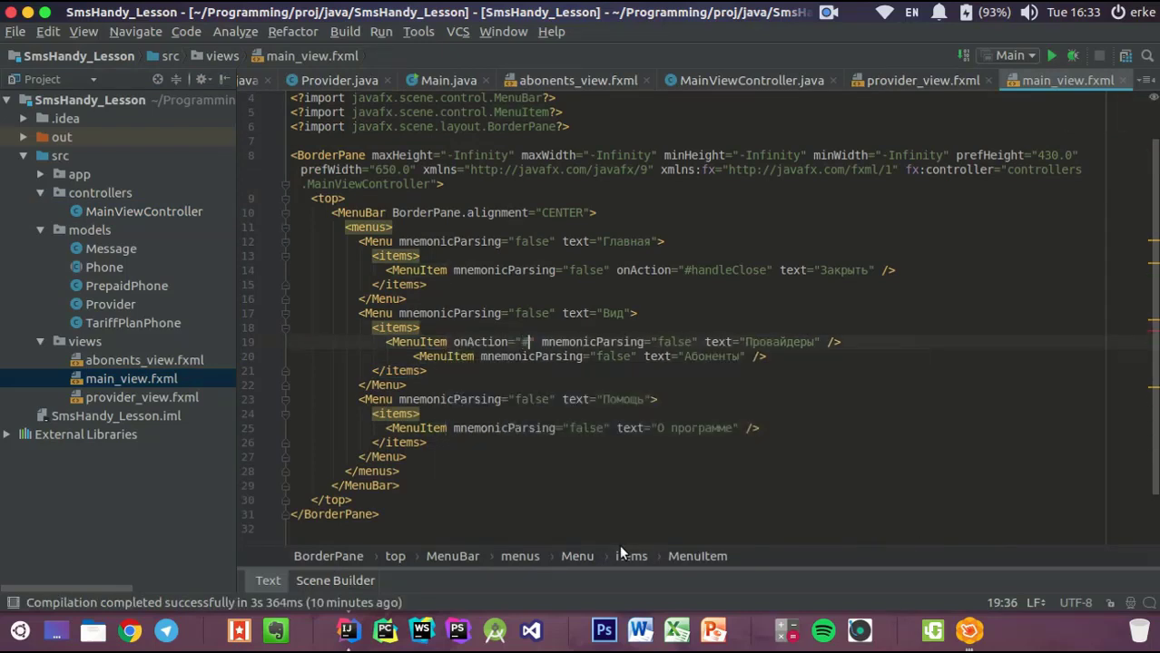
{"action": "type", "text": "switchP"}
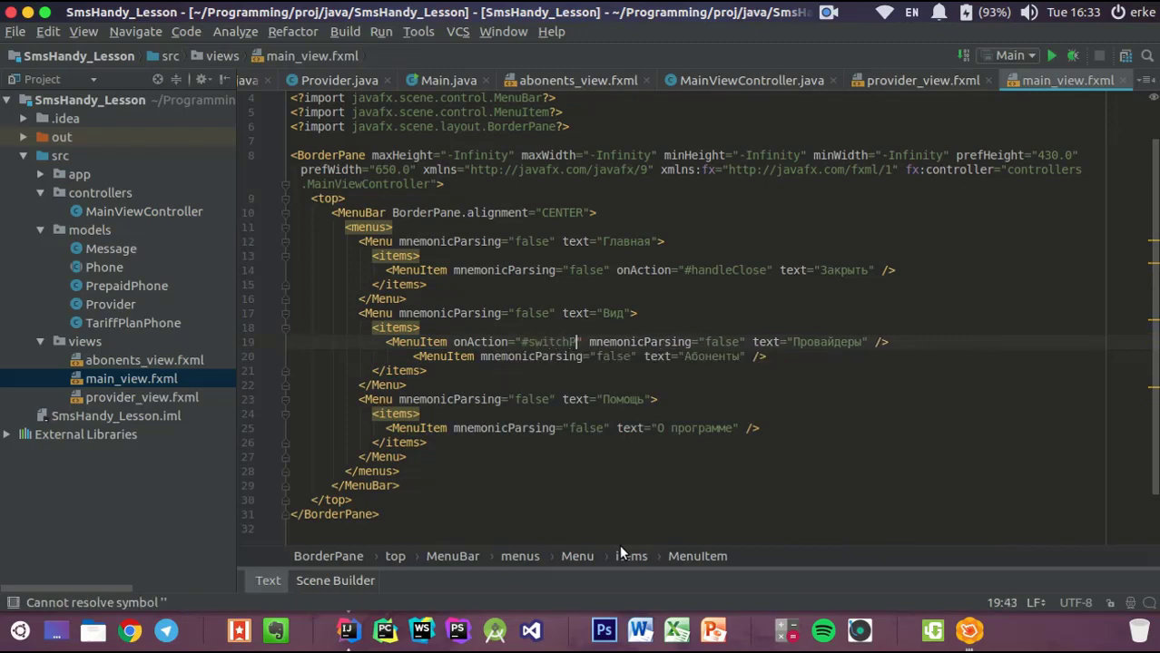
{"action": "key", "text": "BackSpace"}
{"action": "type", "text": "ToPr"}
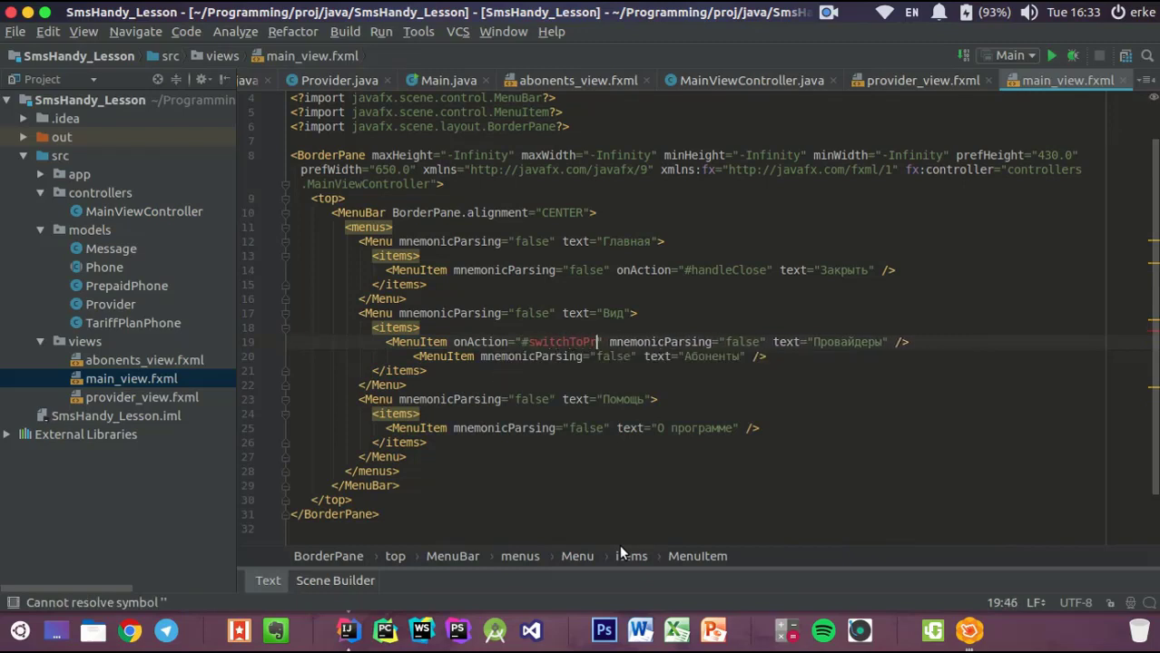
{"action": "type", "text": "vo"}
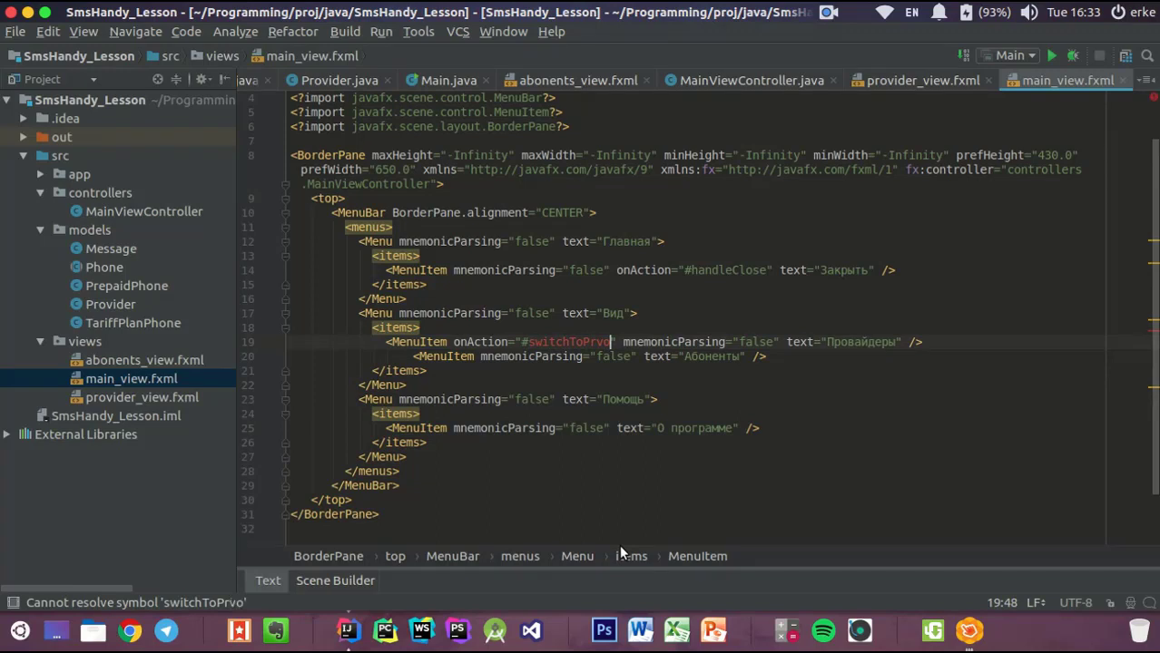
{"action": "key", "text": "BackSpace"}
{"action": "key", "text": "BackSpace"}
{"action": "key", "text": "BackSpace"}
{"action": "key", "text": "BackSpace"}
{"action": "key", "text": "BackSpace"}
{"action": "key", "text": "BackSpace"}
{"action": "key", "text": "BackSpace"}
{"action": "key", "text": "BackSpace"}
{"action": "key", "text": "BackSpace"}
{"action": "key", "text": "BackSpace"}
{"action": "key", "text": "BackSpace"}
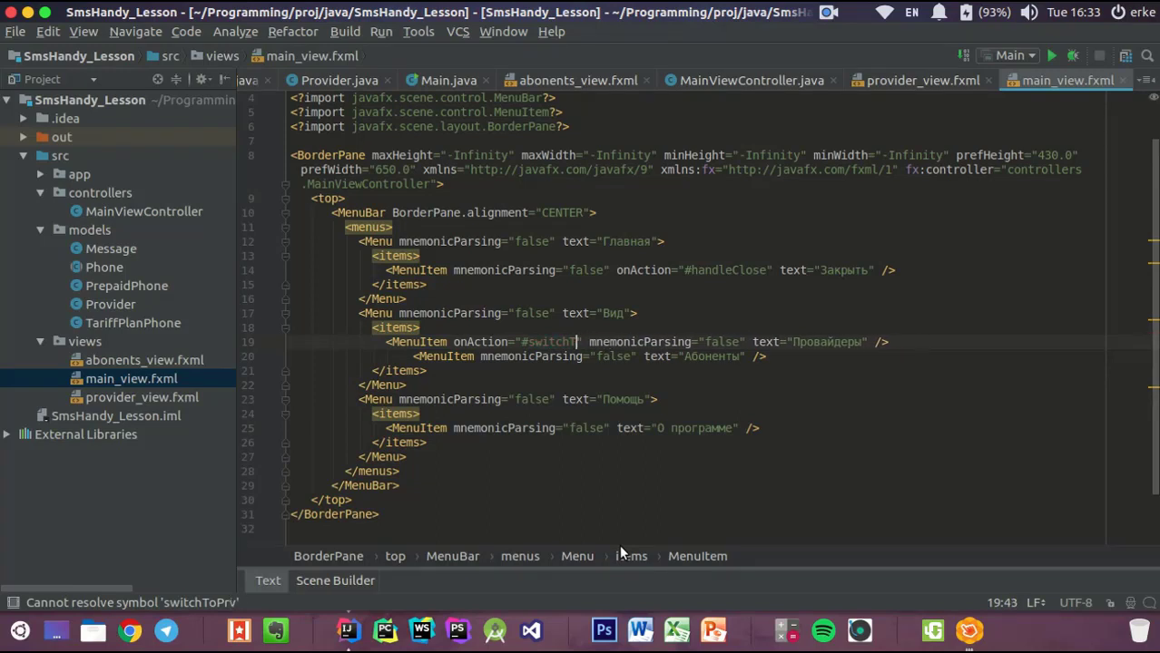
Complete the onAction handler of the "Провайдеры" MenuItem as #showProviders
{"action": "type", "text": "ho"}
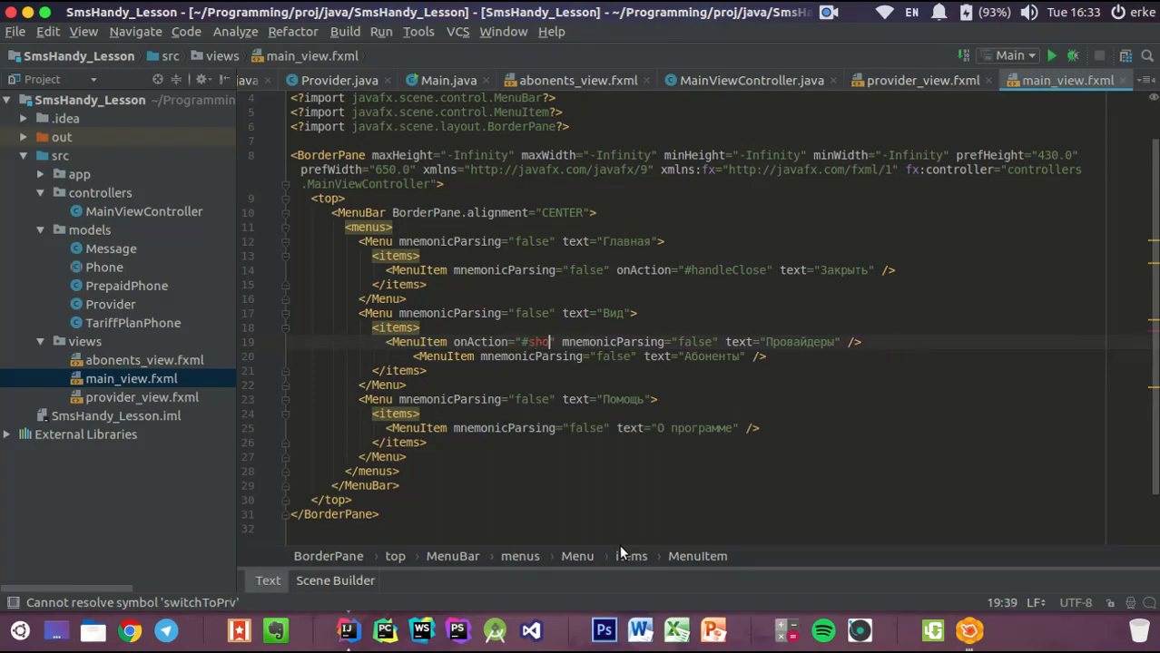
{"action": "type", "text": "wProvidr"}
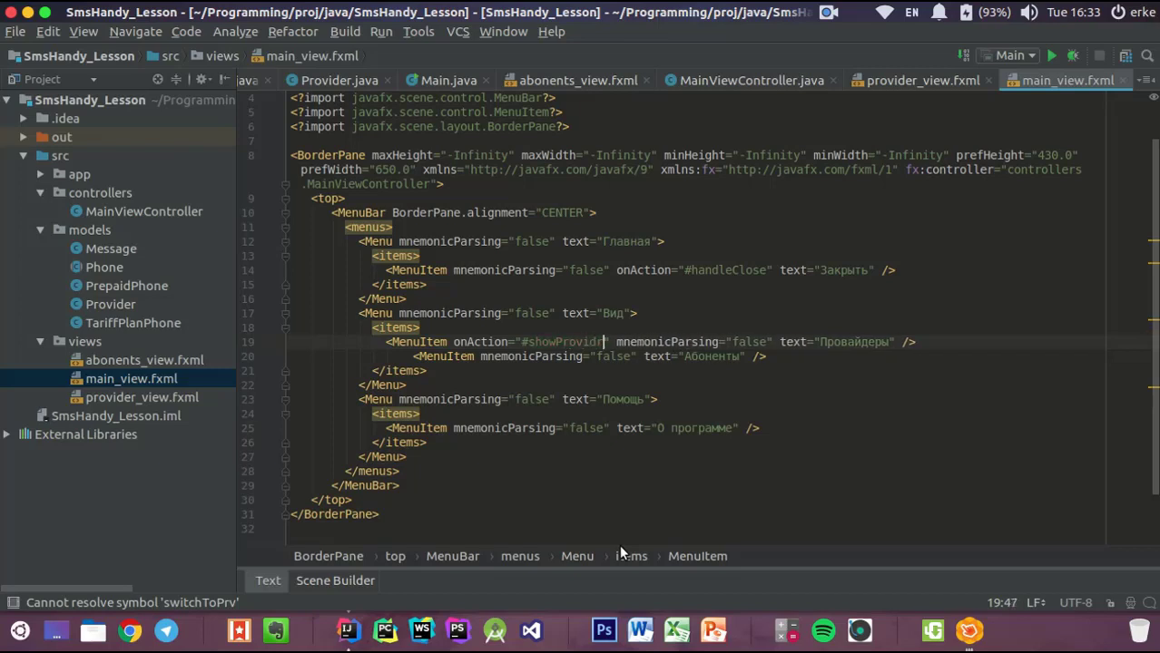
{"action": "key", "text": "BackSpace"}
{"action": "type", "text": "ers"}
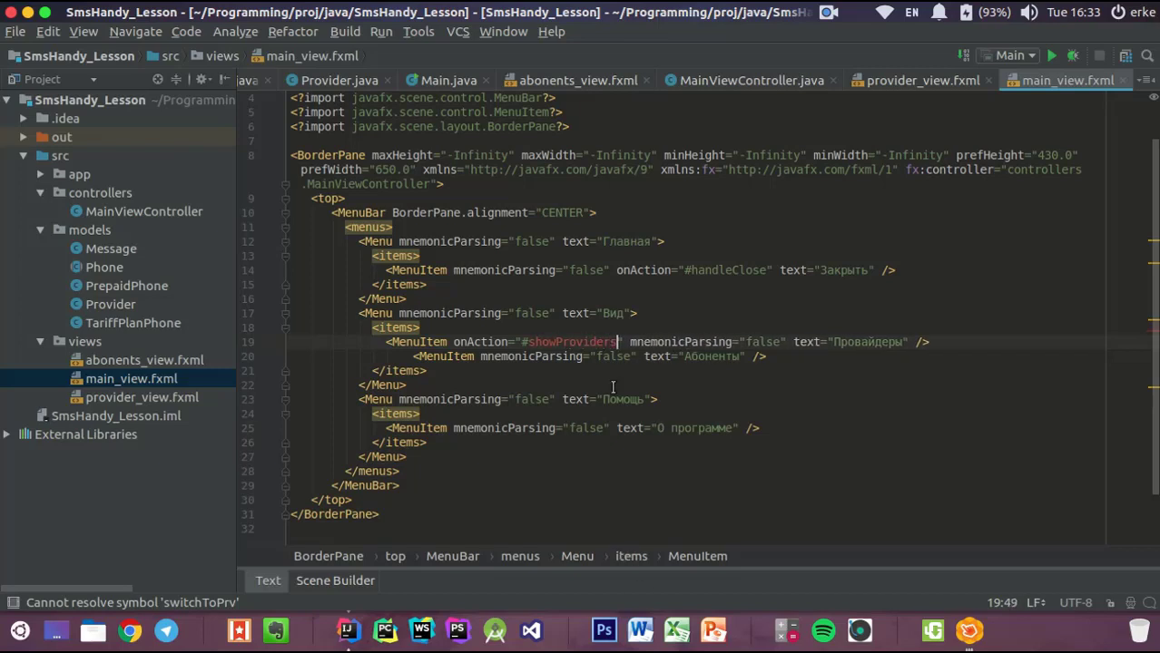
Add the attribute onAction="#showAbonents" to the "Абоненты" MenuItem
{"action": "left_click", "coordinate": [475, 356]}
{"action": "type", "text": "o"}
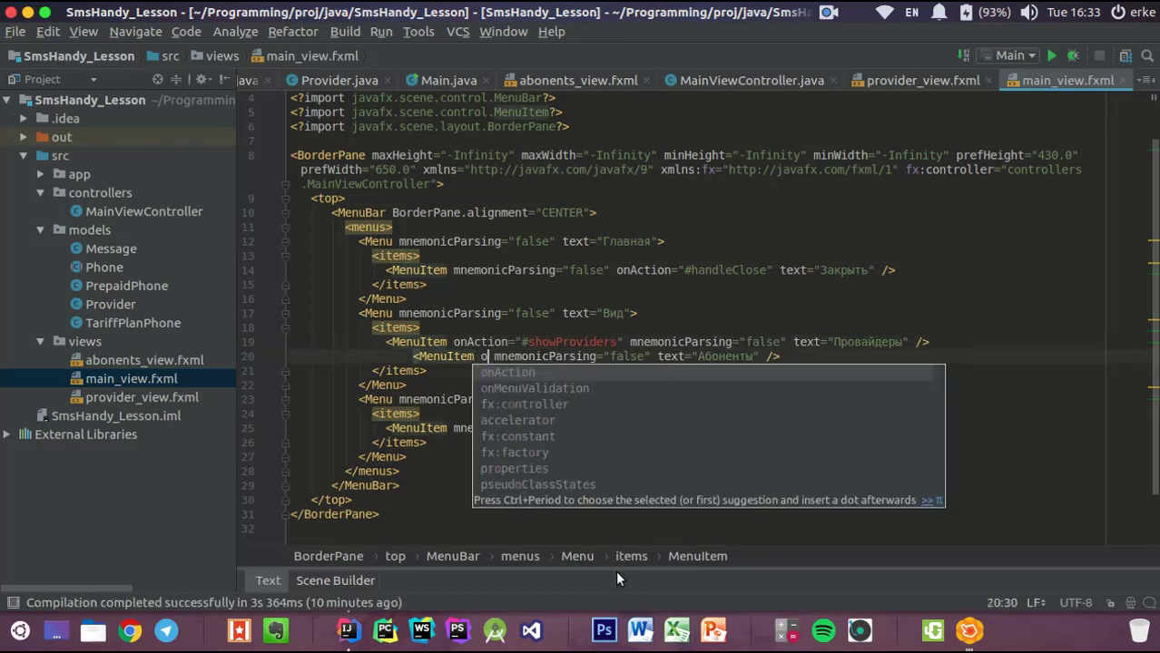
{"action": "key", "text": "Return"}
{"action": "type", "text": "#sho"}
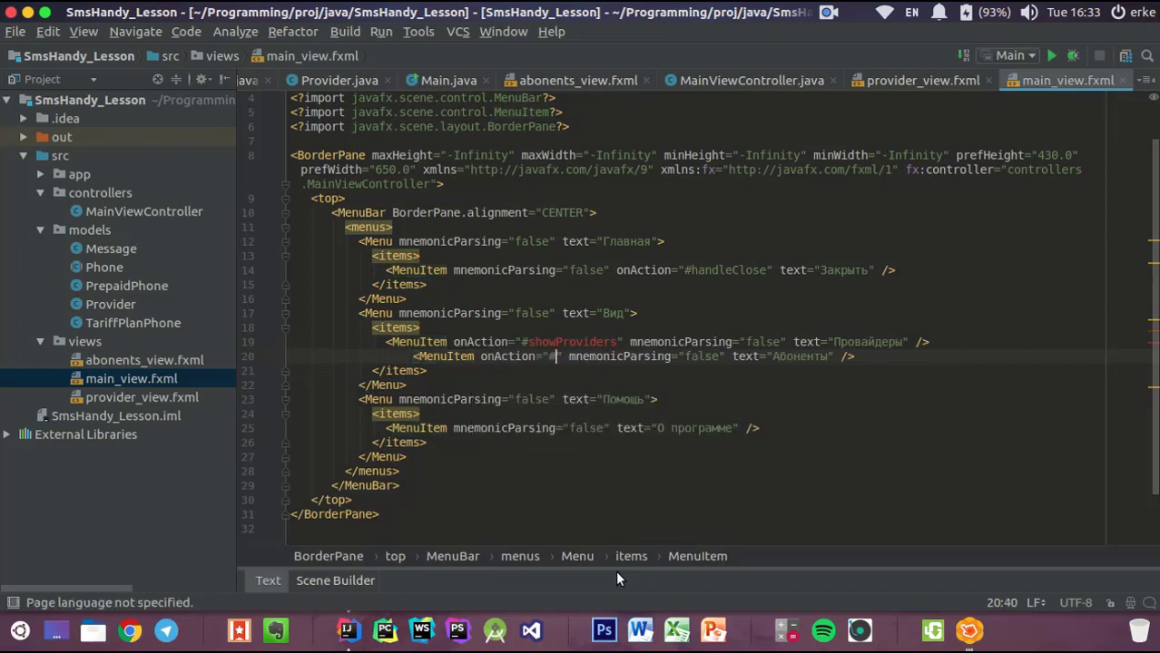
{"action": "type", "text": "wAbon"}
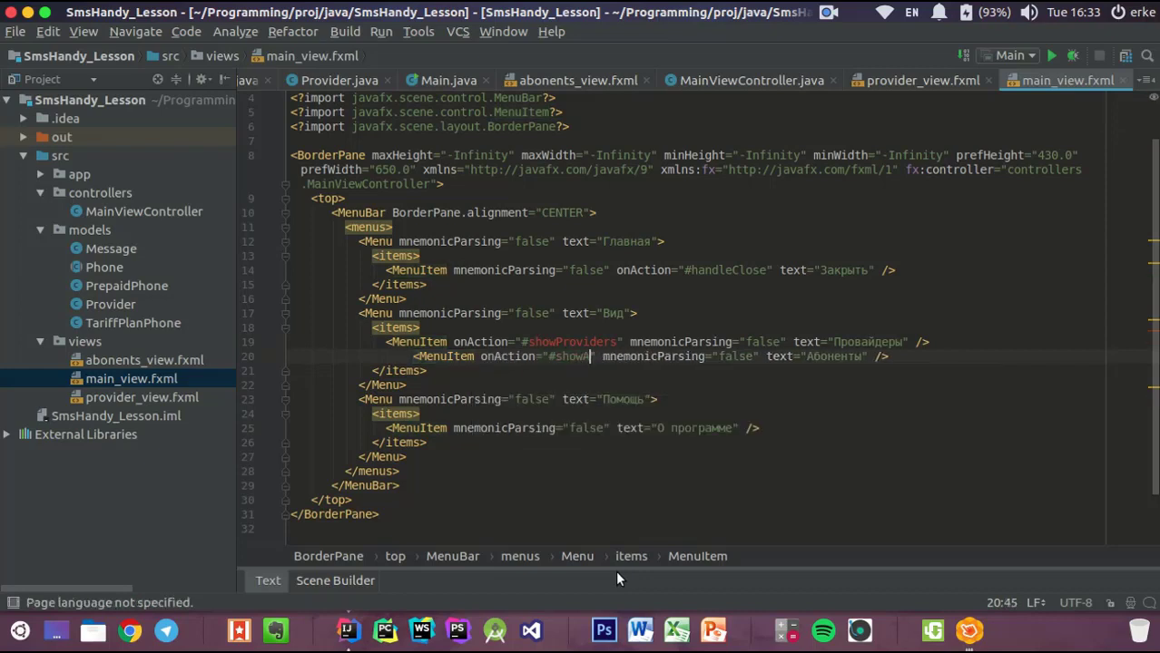
{"action": "type", "text": "ents"}
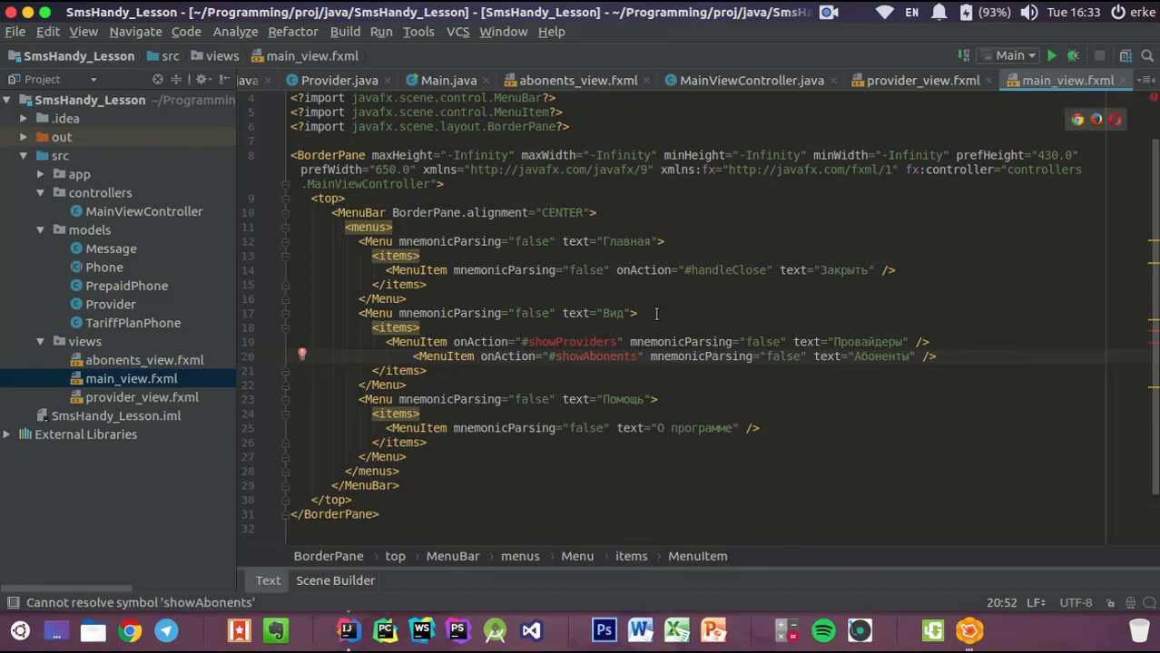
{"action": "left_click", "coordinate": [737, 81]}
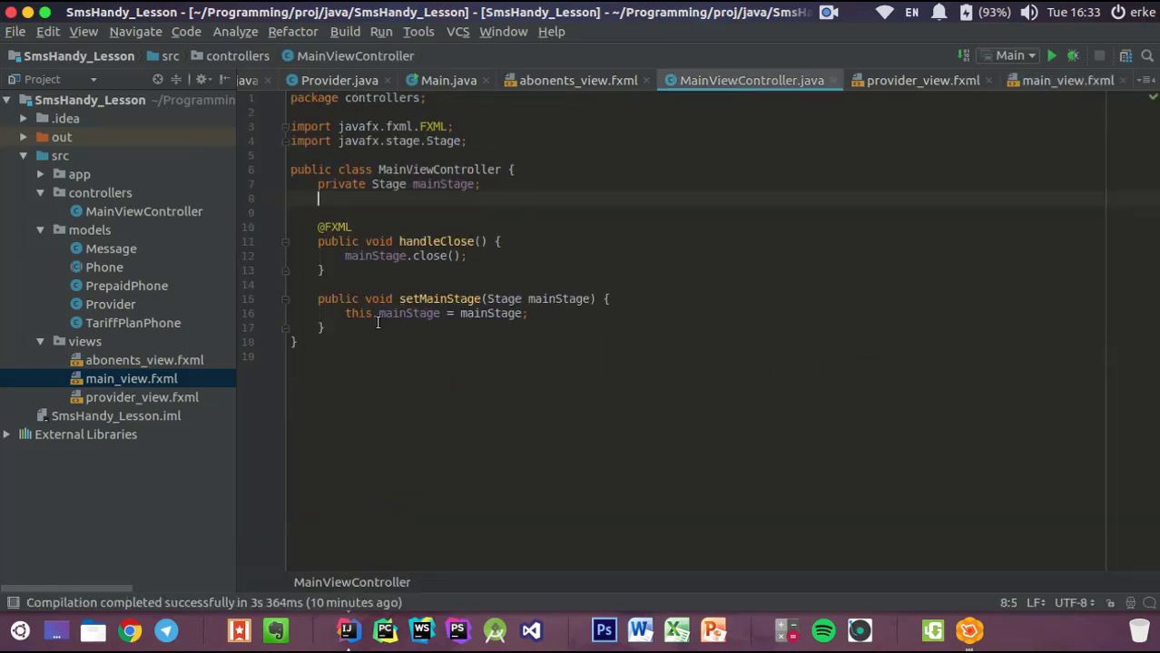
{"action": "left_click", "coordinate": [345, 271]}
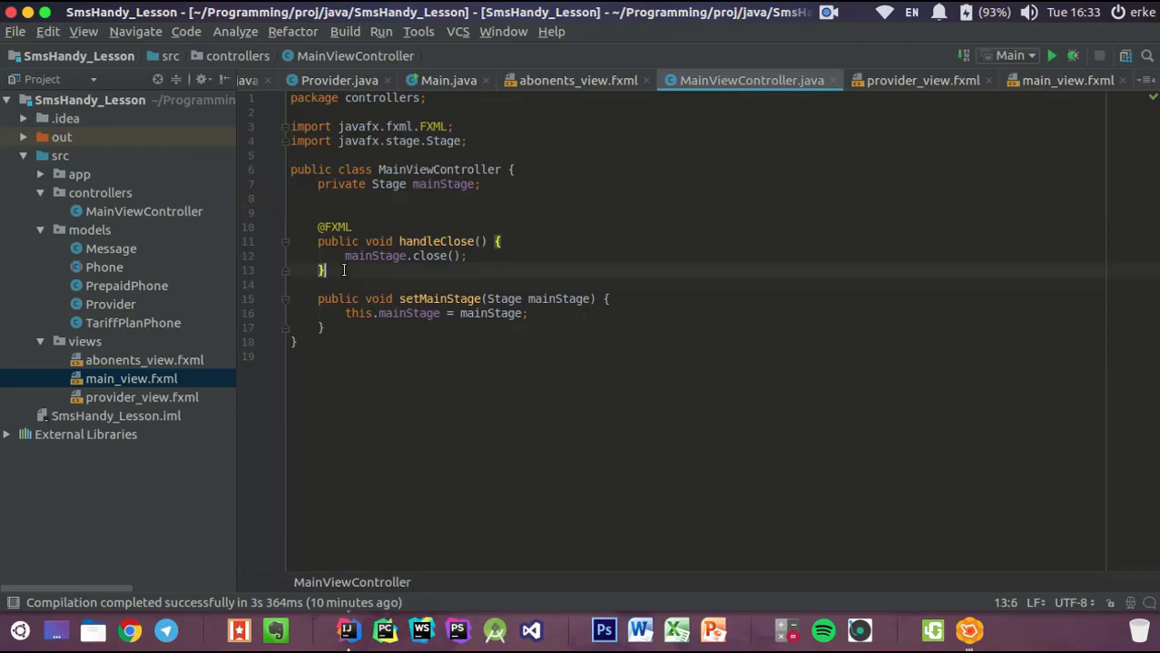
{"action": "key", "text": "Return"}
{"action": "key", "text": "Return"}
{"action": "type", "text": "@FXML"}
{"action": "key", "text": "Return"}
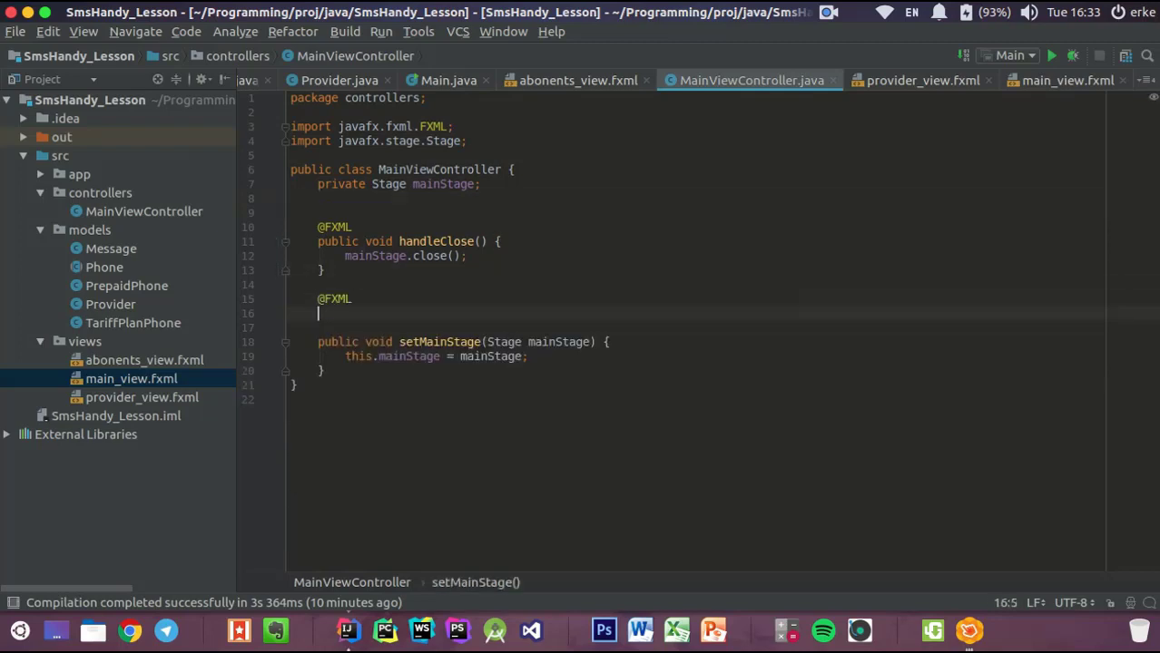
{"action": "type", "text": "public void "}
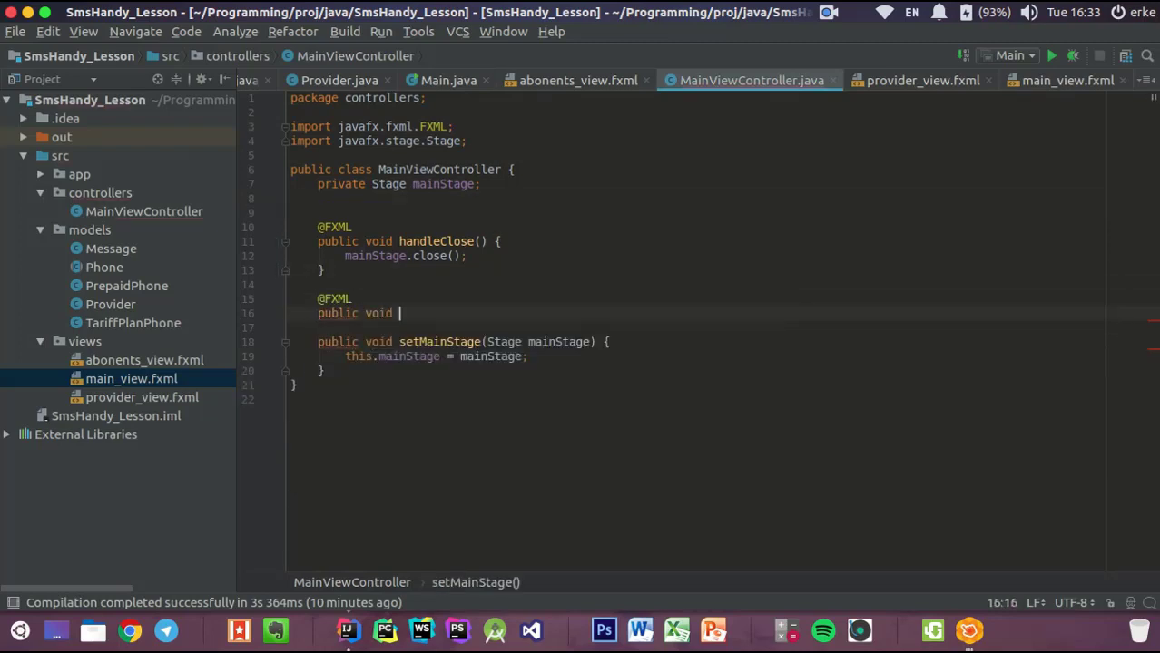
{"action": "type", "text": "showProvide"}
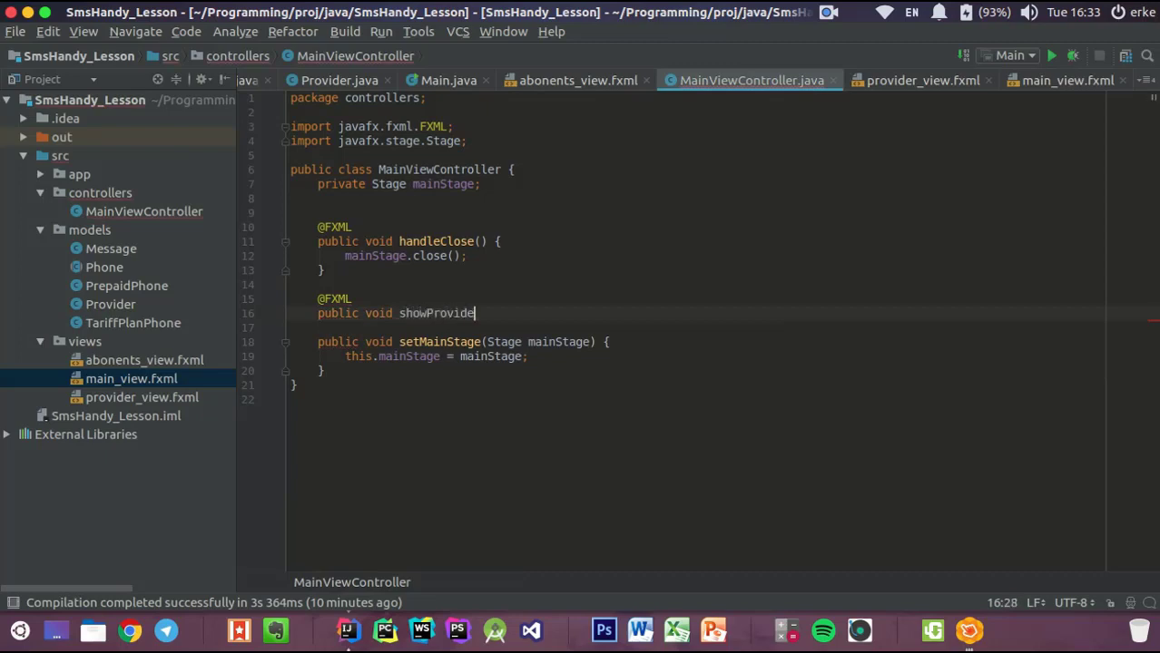
{"action": "type", "text": "rs() {"}
{"action": "key", "text": "Return"}
{"action": "key", "text": "Down"}
{"action": "key", "text": "Down"}
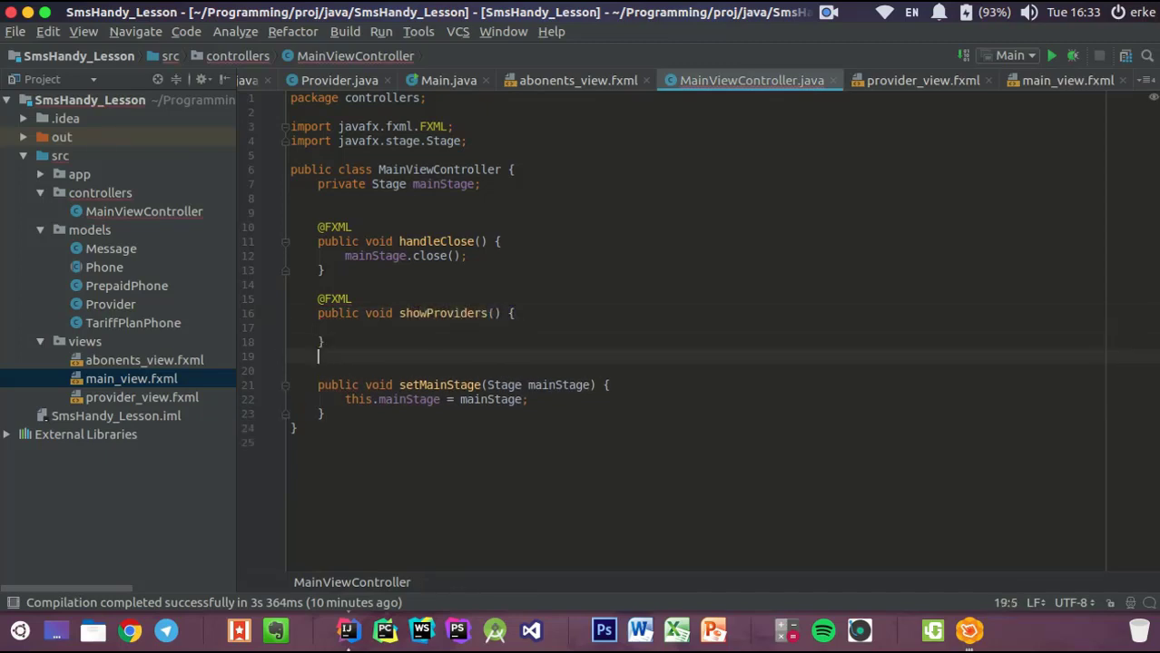
{"action": "key", "text": "Return"}
{"action": "type", "text": "@FXML"}
{"action": "key", "text": "Return"}
{"action": "key", "text": "Return"}
{"action": "type", "text": "pu"}
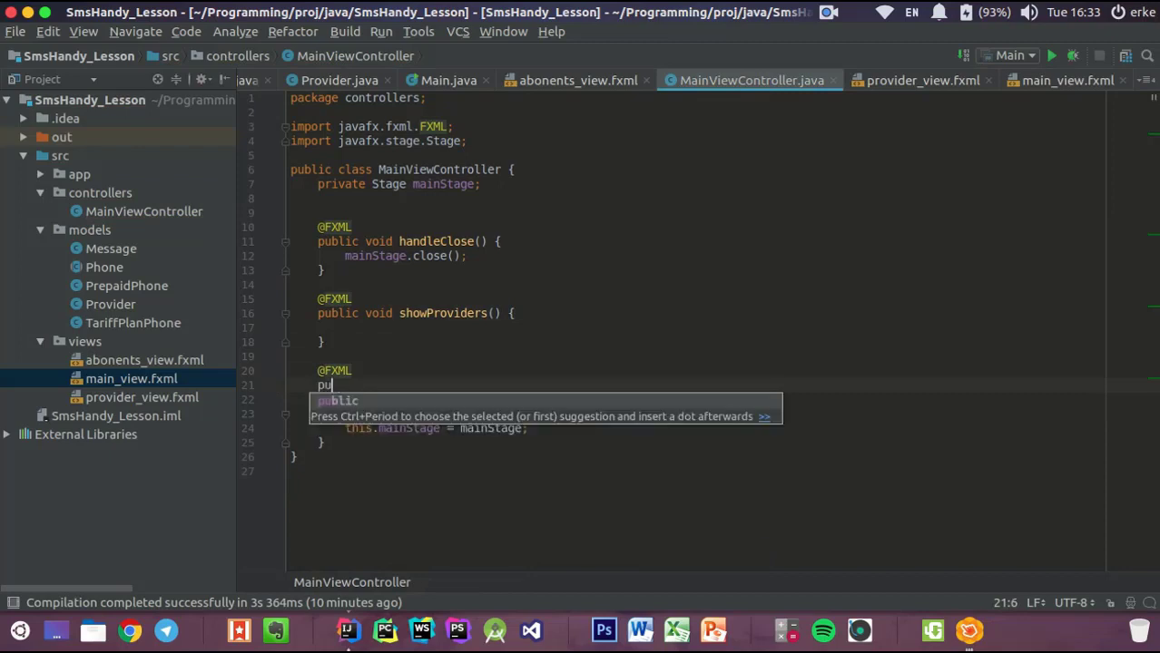
{"action": "type", "text": "blic void show"}
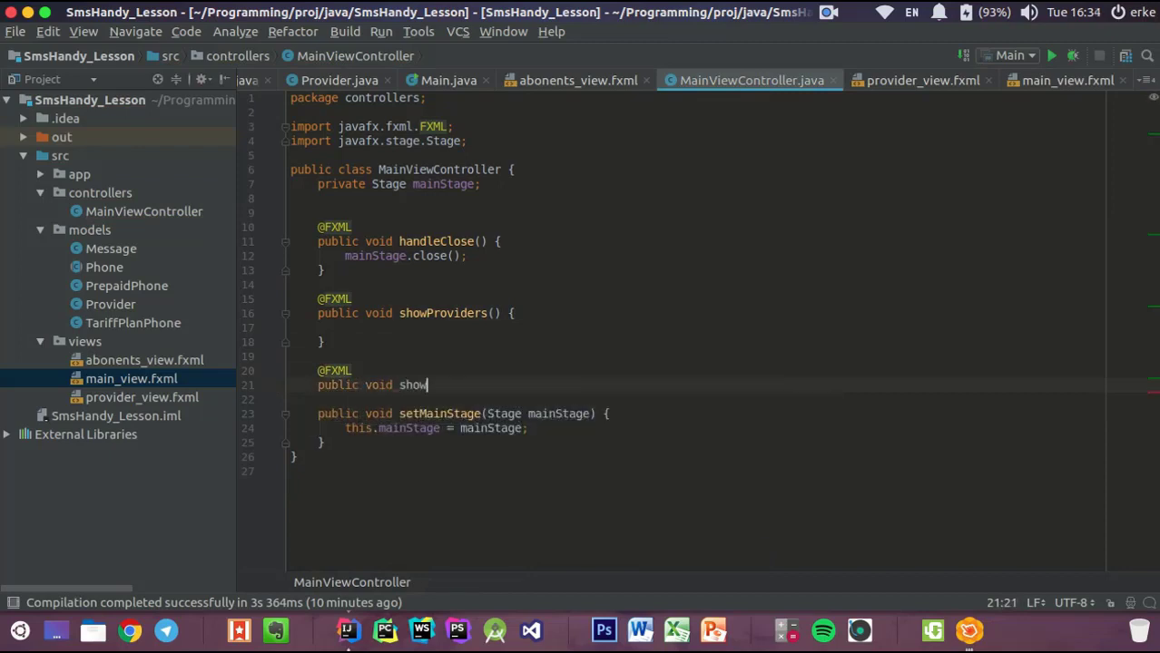
{"action": "type", "text": "Abonets"}
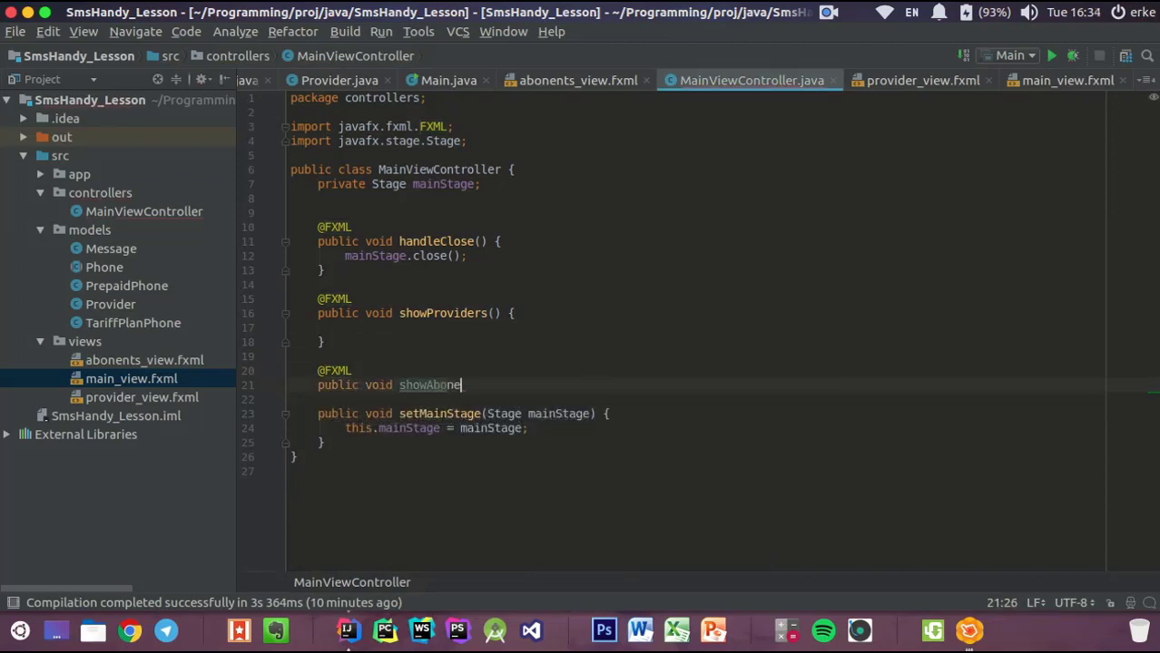
{"action": "key", "text": "Left"}
{"action": "key", "text": "Left"}
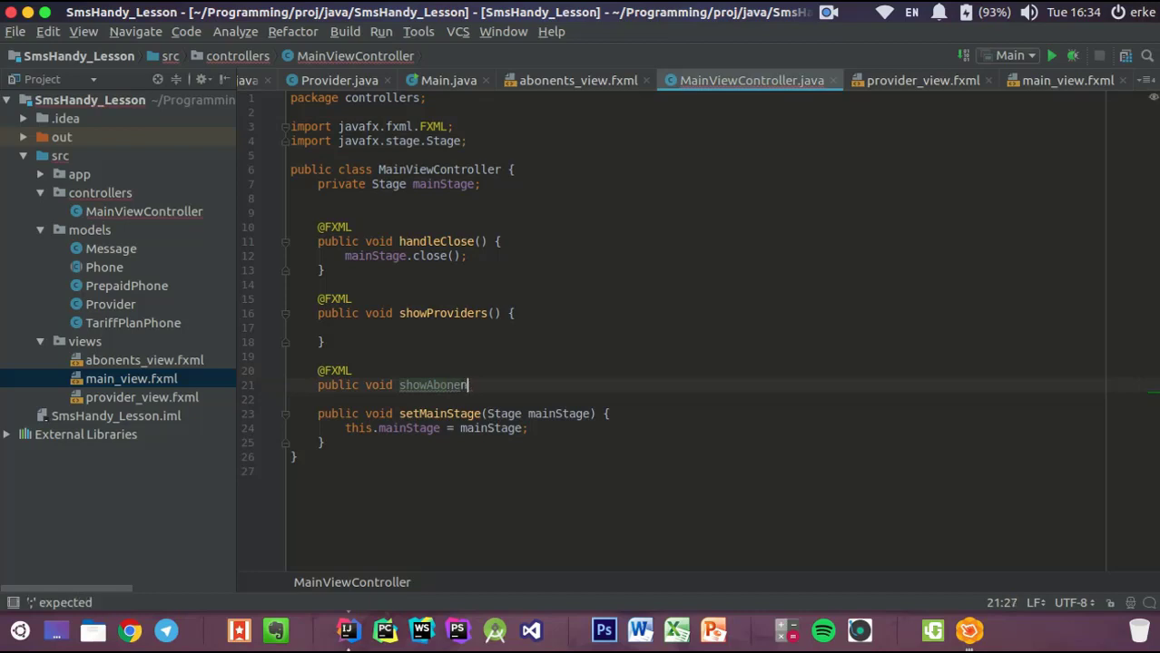
{"action": "type", "text": "n"}
{"action": "key", "text": "End"}
{"action": "type", "text": "() {"}
{"action": "key", "text": "Return"}
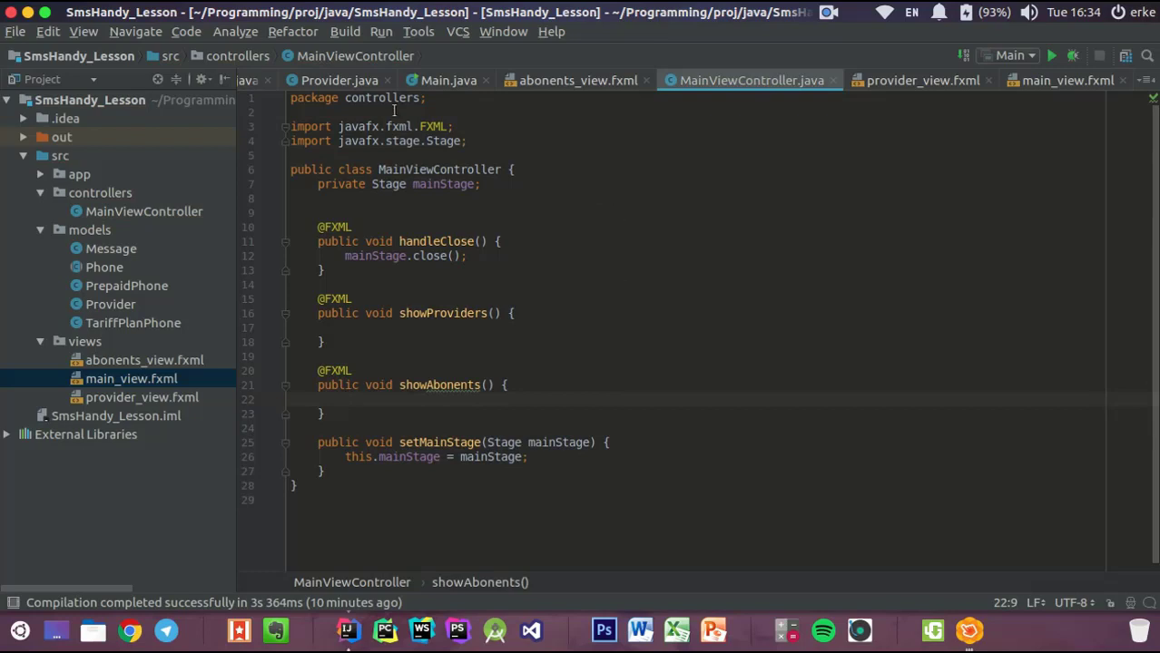
Declare the field private Main main below mainStage in MainViewController, using the Main class from the app package
{"action": "left_click", "coordinate": [445, 80]}
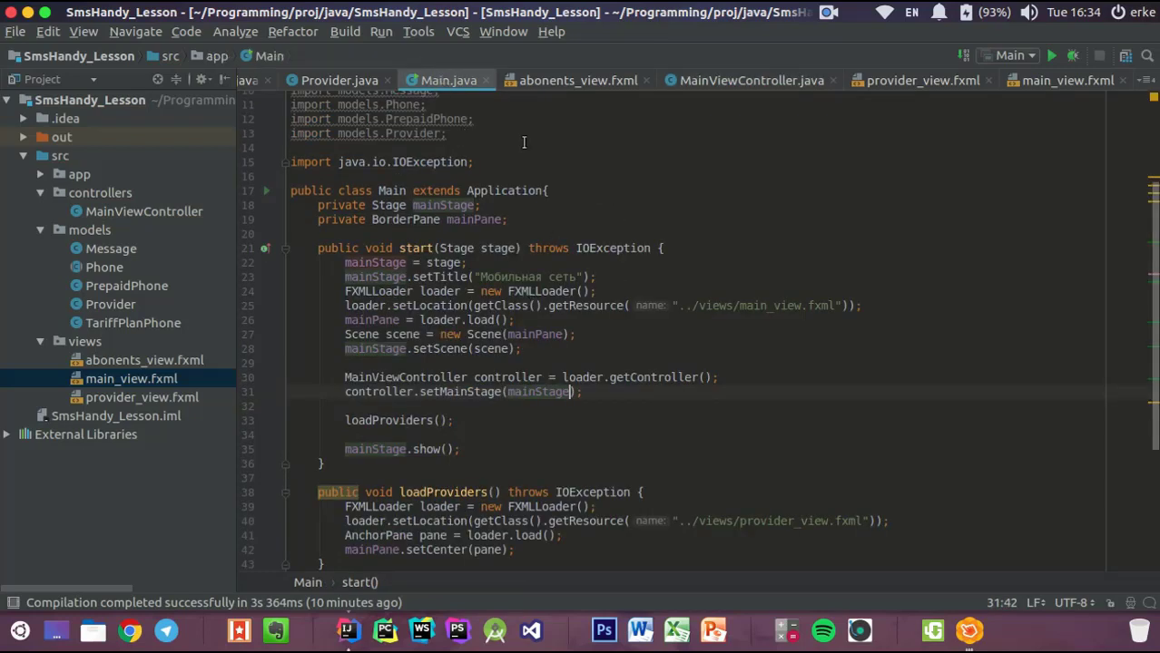
{"action": "left_click", "coordinate": [690, 84]}
{"action": "left_click", "coordinate": [490, 184]}
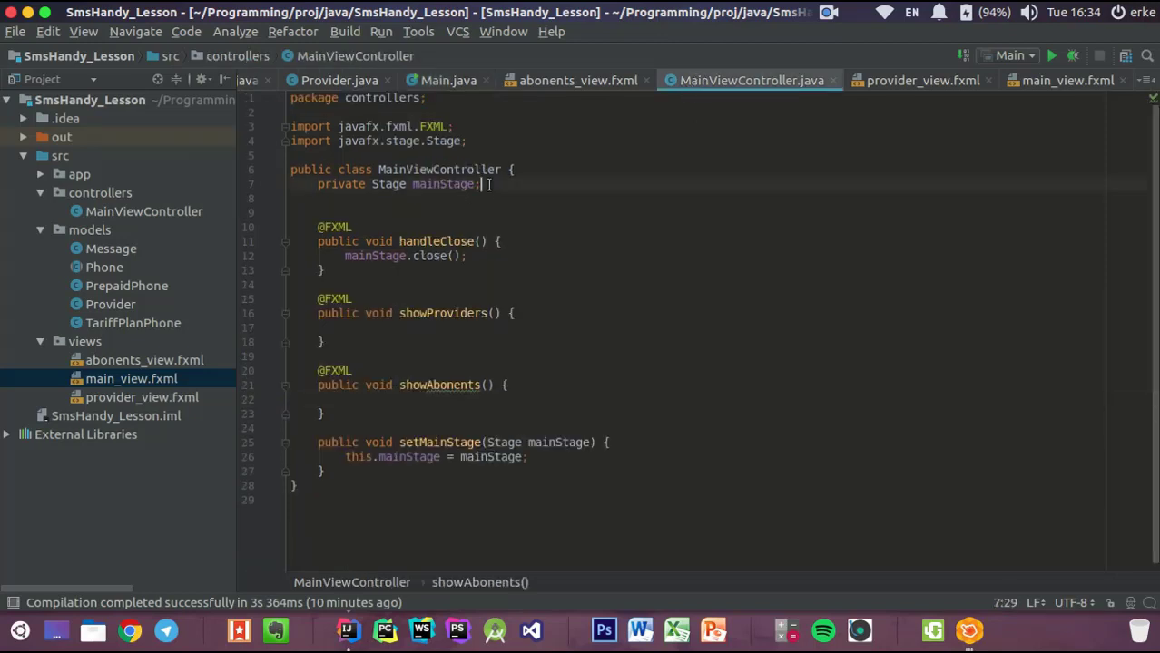
{"action": "key", "text": "Return"}
{"action": "type", "text": "pr"}
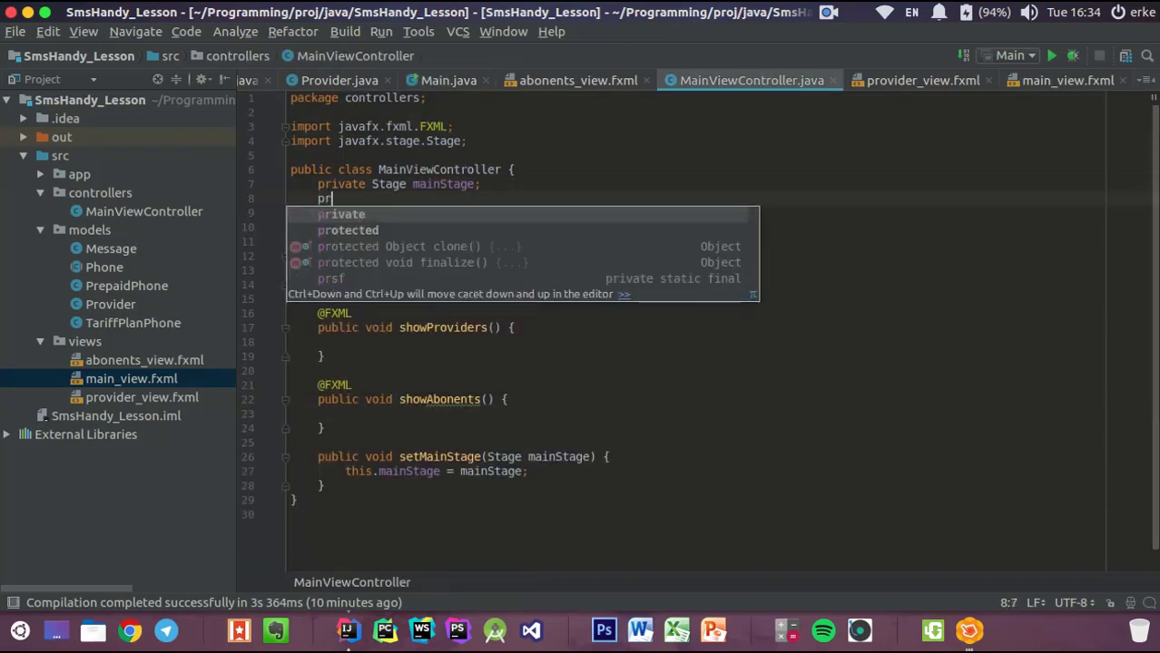
{"action": "key", "text": "Return"}
{"action": "type", "text": "Ma"}
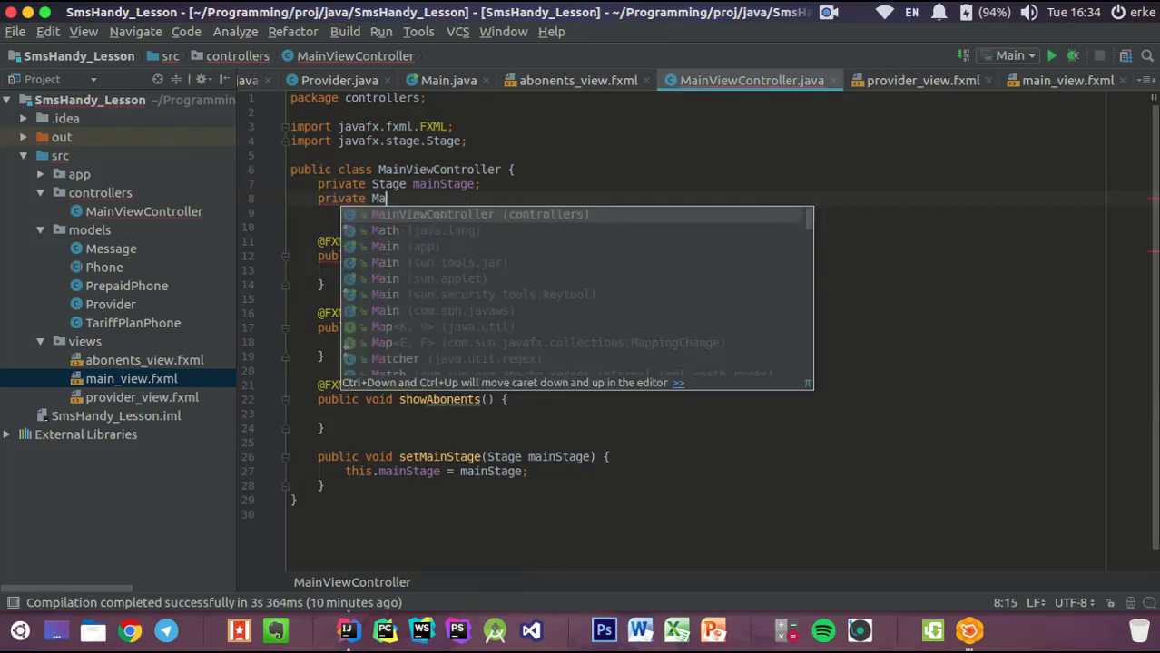
{"action": "type", "text": "in"}
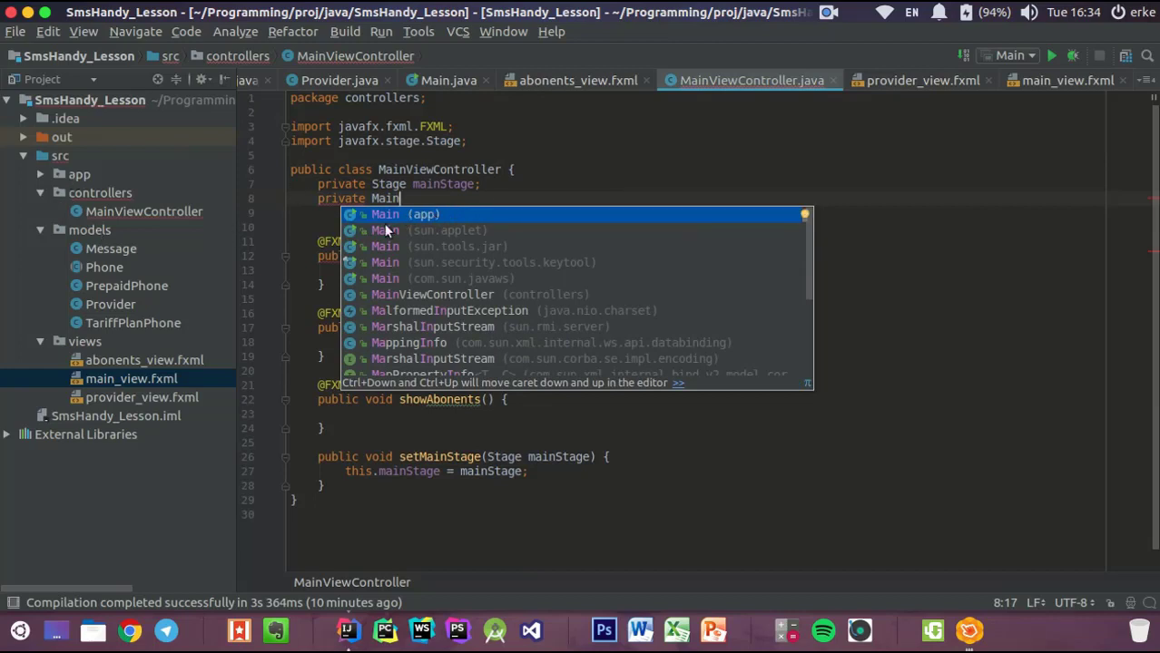
{"action": "left_click", "coordinate": [412, 215]}
{"action": "type", "text": "a"}
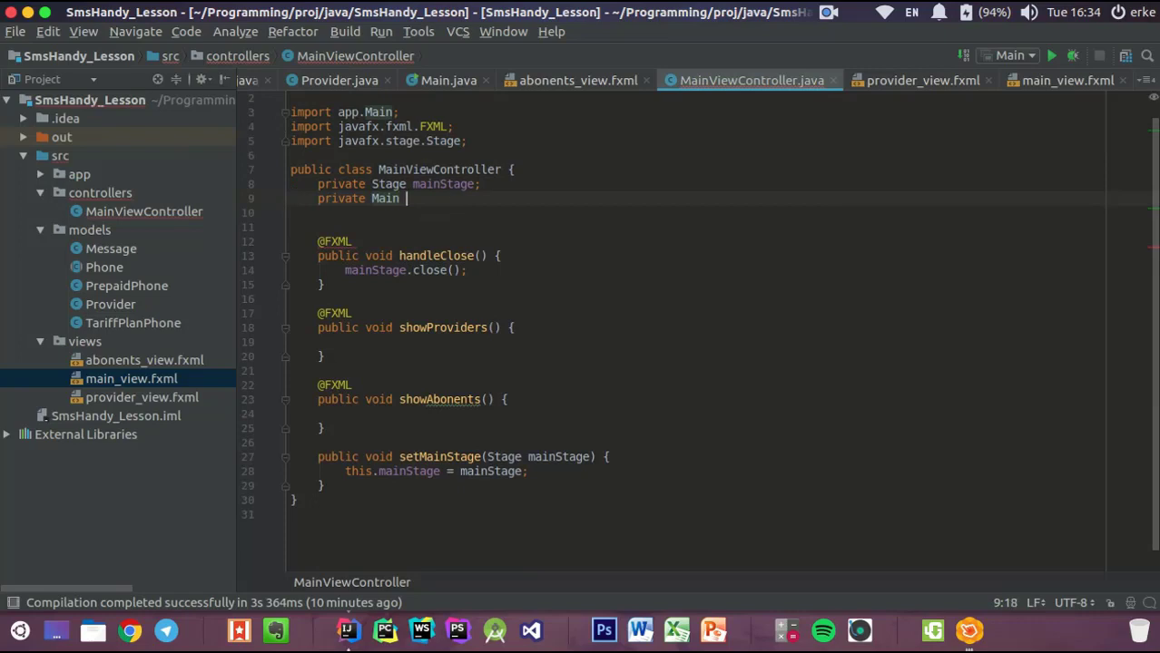
{"action": "key", "text": "BackSpace"}
{"action": "type", "text": "main;"}
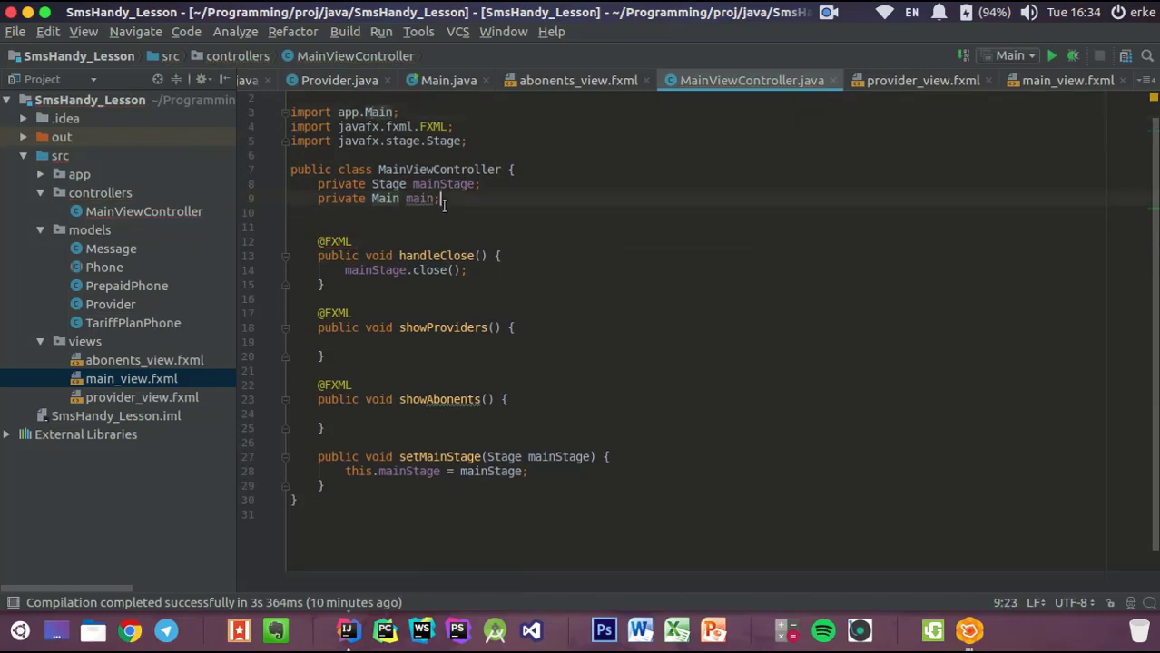
Generate a setter for the main field below setMainStage
{"action": "left_click", "coordinate": [333, 488]}
{"action": "key", "text": "Return"}
{"action": "key", "text": "Return"}
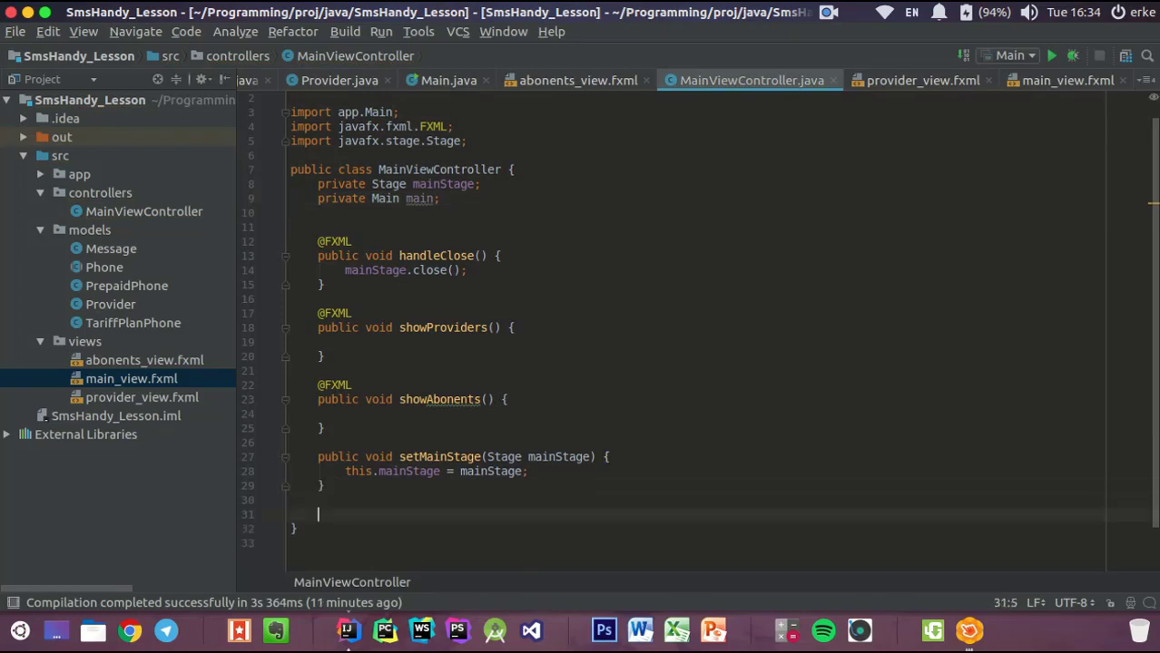
{"action": "key", "text": "alt+Insert"}
{"action": "left_click", "coordinate": [337, 493]}
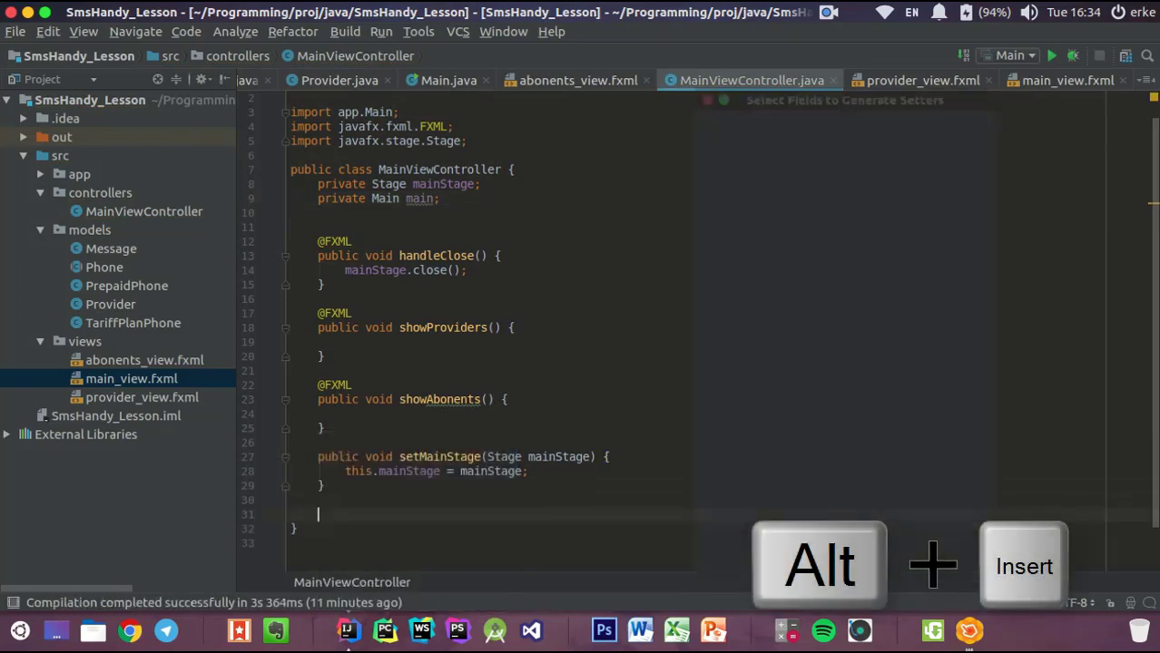
{"action": "key", "text": "Return"}
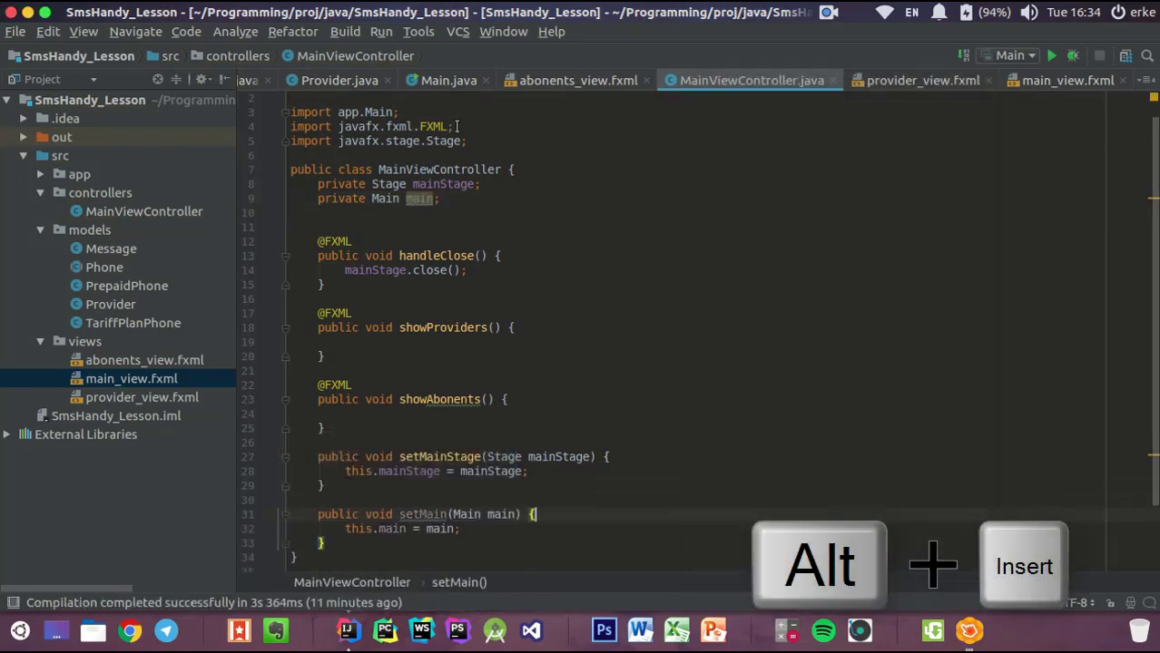
In Main.java, refactor-rename the loadProviders method to switchToProviderView
{"action": "left_click", "coordinate": [427, 84]}
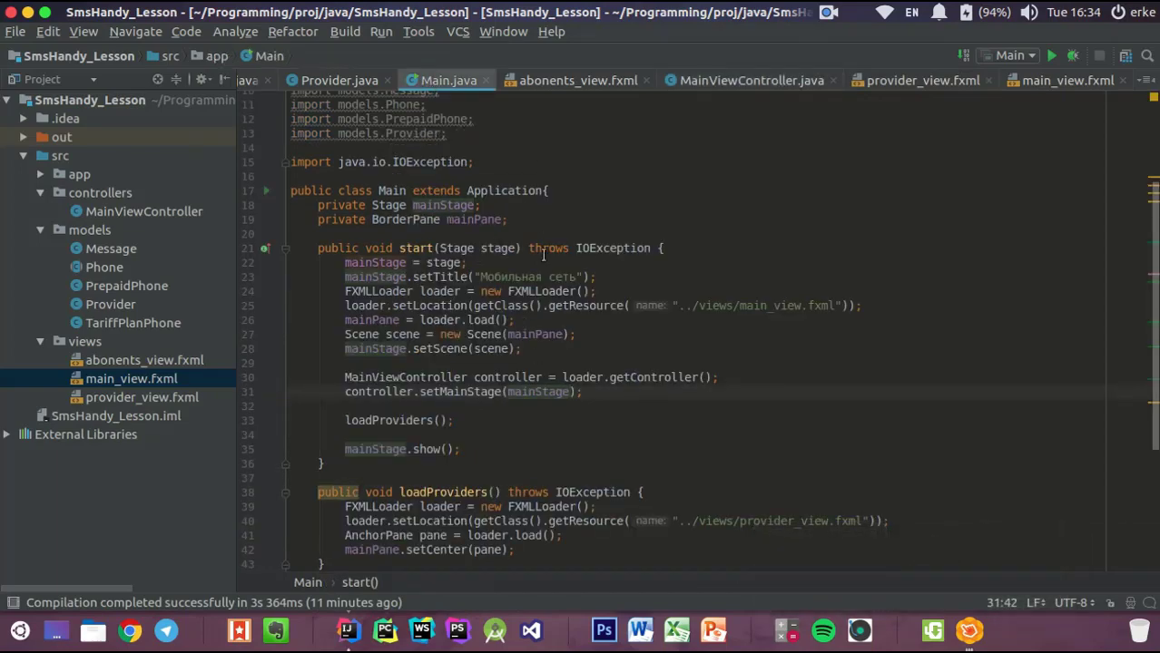
{"action": "scroll", "coordinate": [566, 457], "scroll_direction": "down", "scroll_amount": 4}
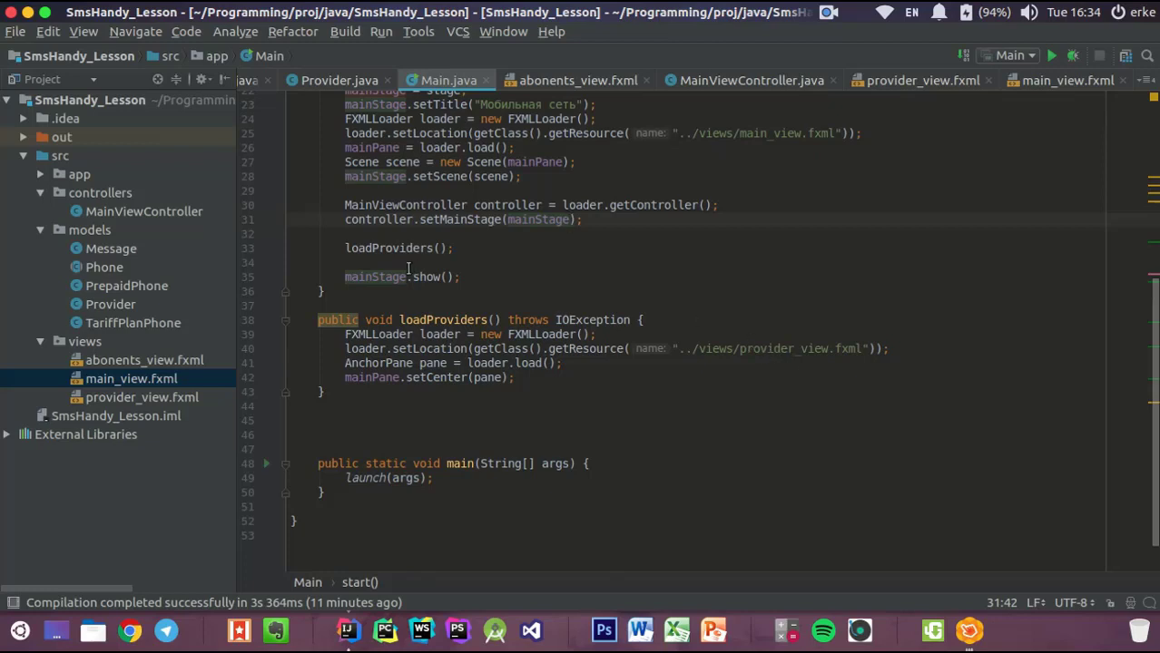
{"action": "double_click", "coordinate": [444, 320]}
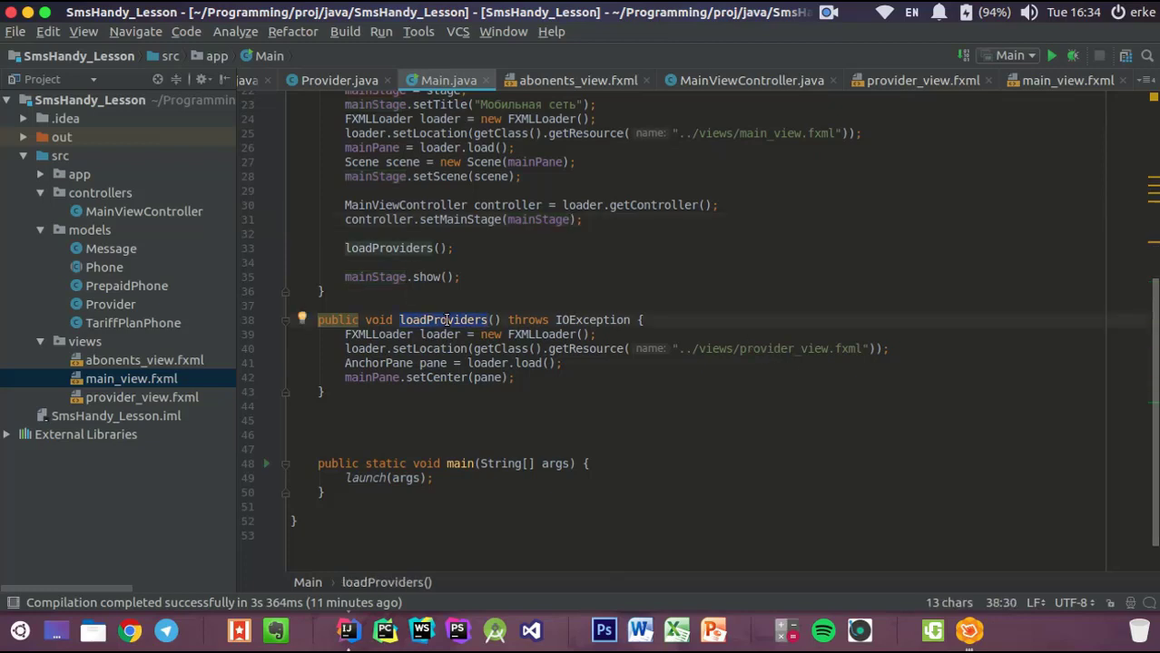
{"action": "key", "text": "shift+F6"}
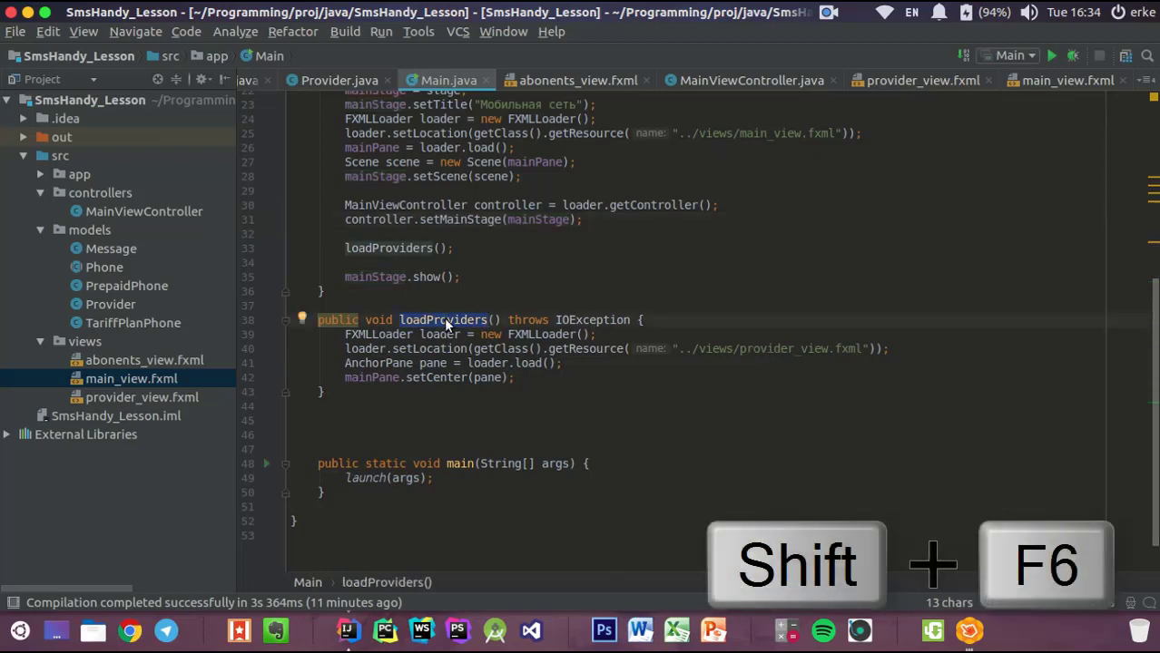
{"action": "type", "text": "sho"}
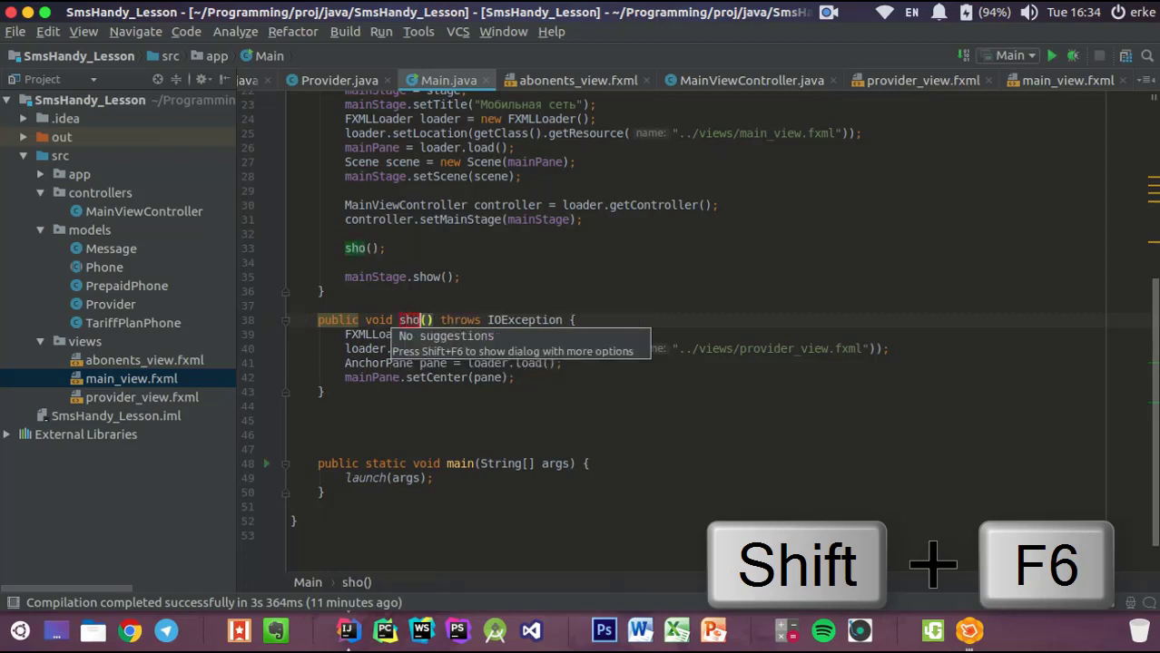
{"action": "key", "text": "BackSpace"}
{"action": "key", "text": "BackSpace"}
{"action": "key", "text": "BackSpace"}
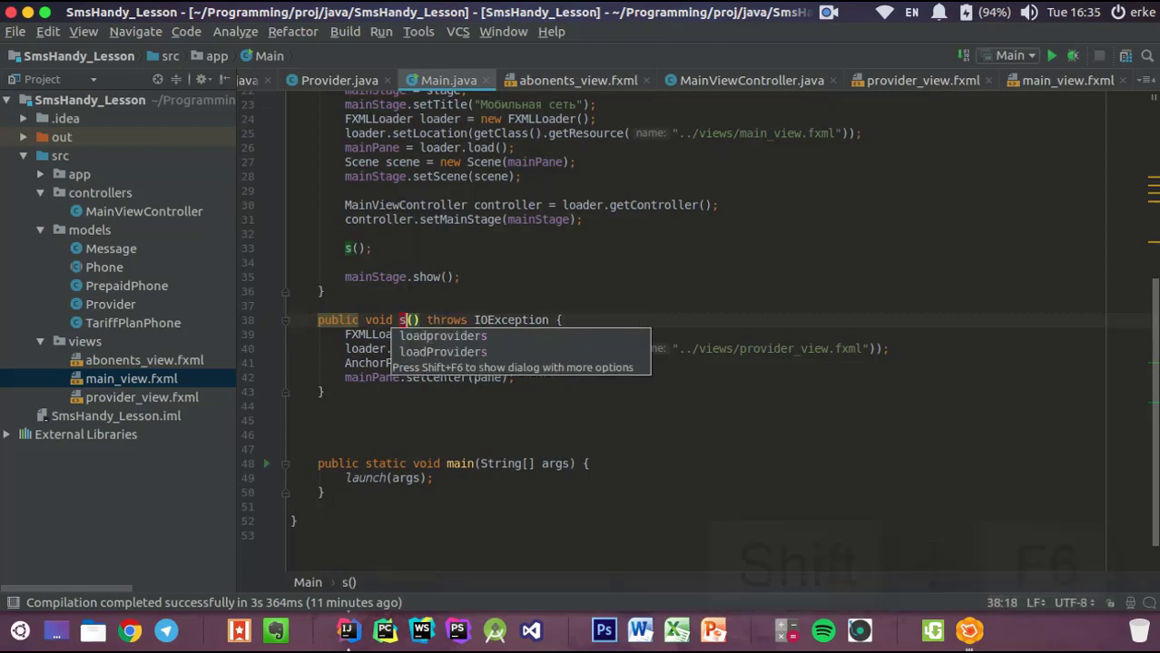
{"action": "type", "text": "switch"}
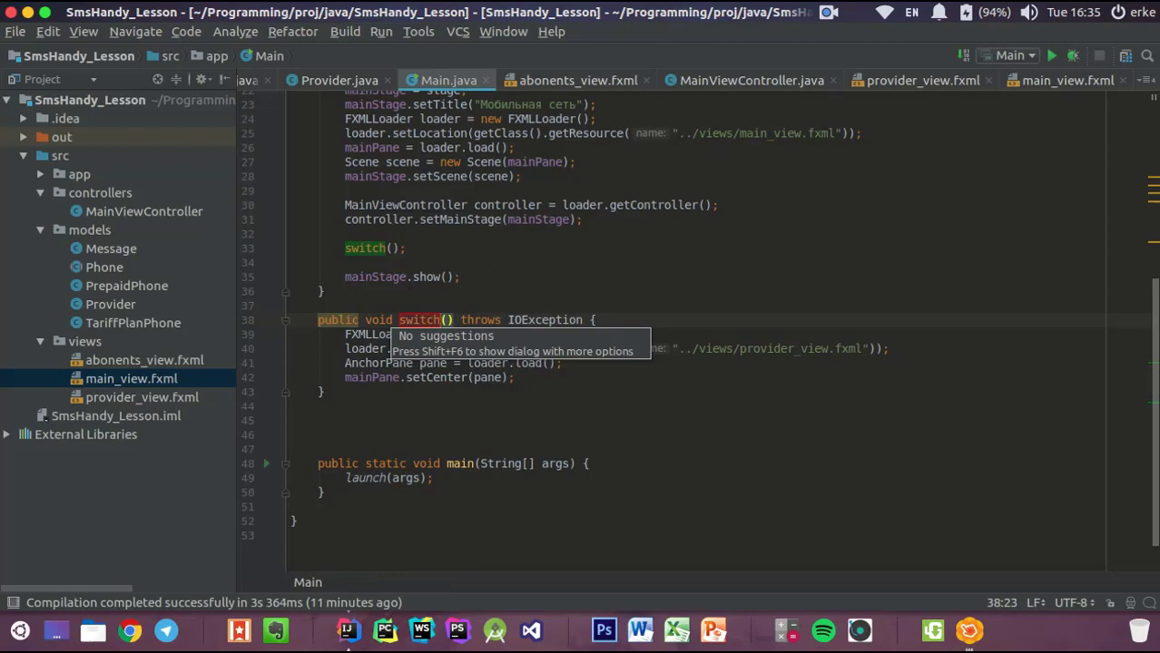
{"action": "type", "text": "ToPr"}
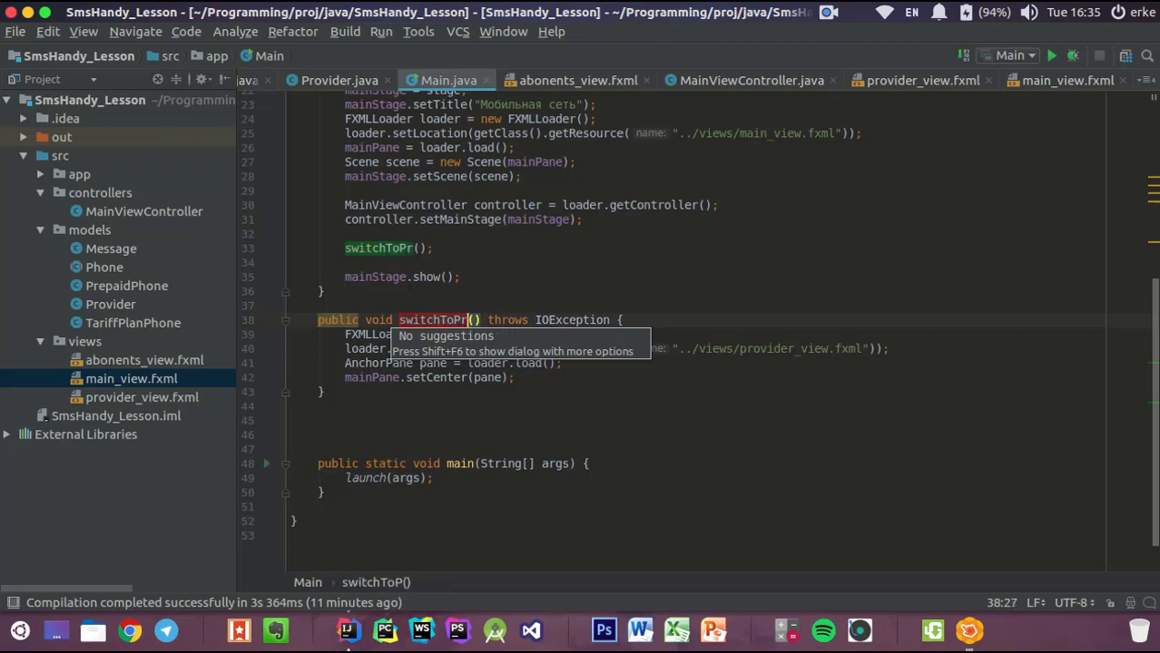
{"action": "type", "text": "iv"}
{"action": "key", "text": "BackSpace"}
{"action": "key", "text": "BackSpace"}
{"action": "type", "text": "ovide"}
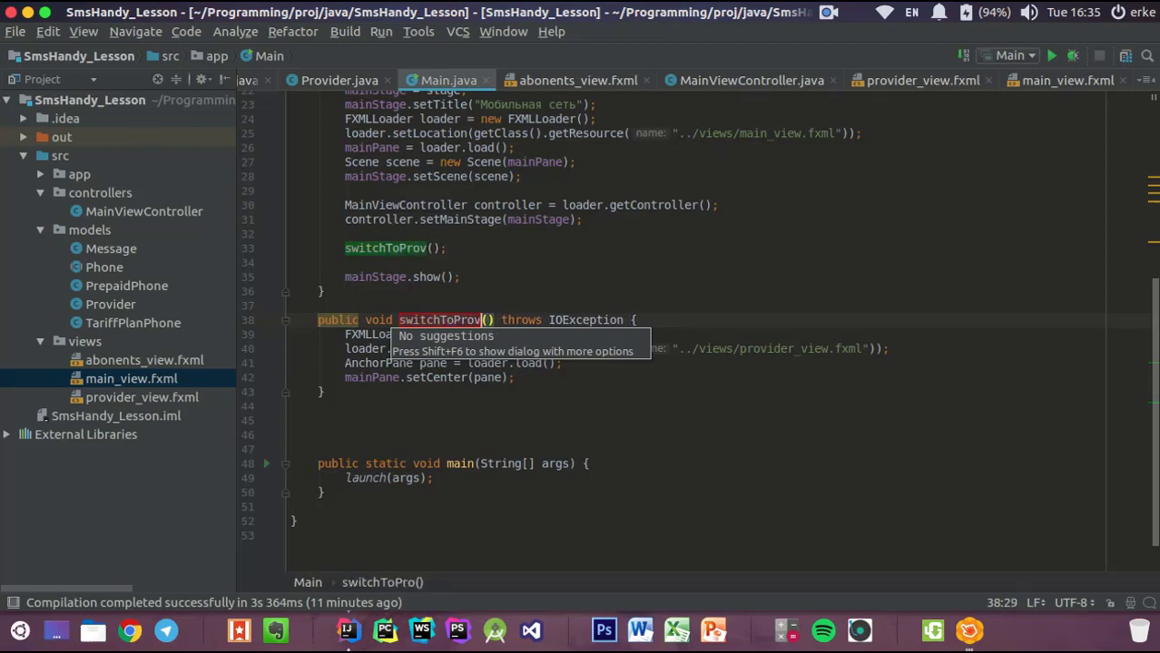
{"action": "type", "text": "rView"}
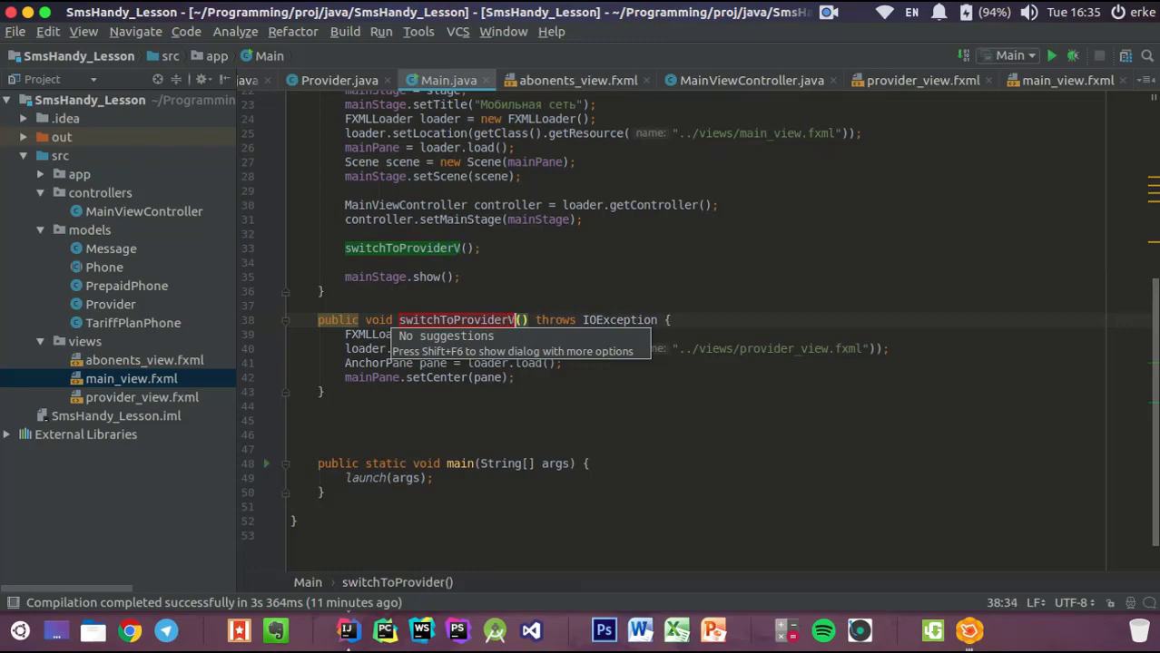
{"action": "key", "text": "Return"}
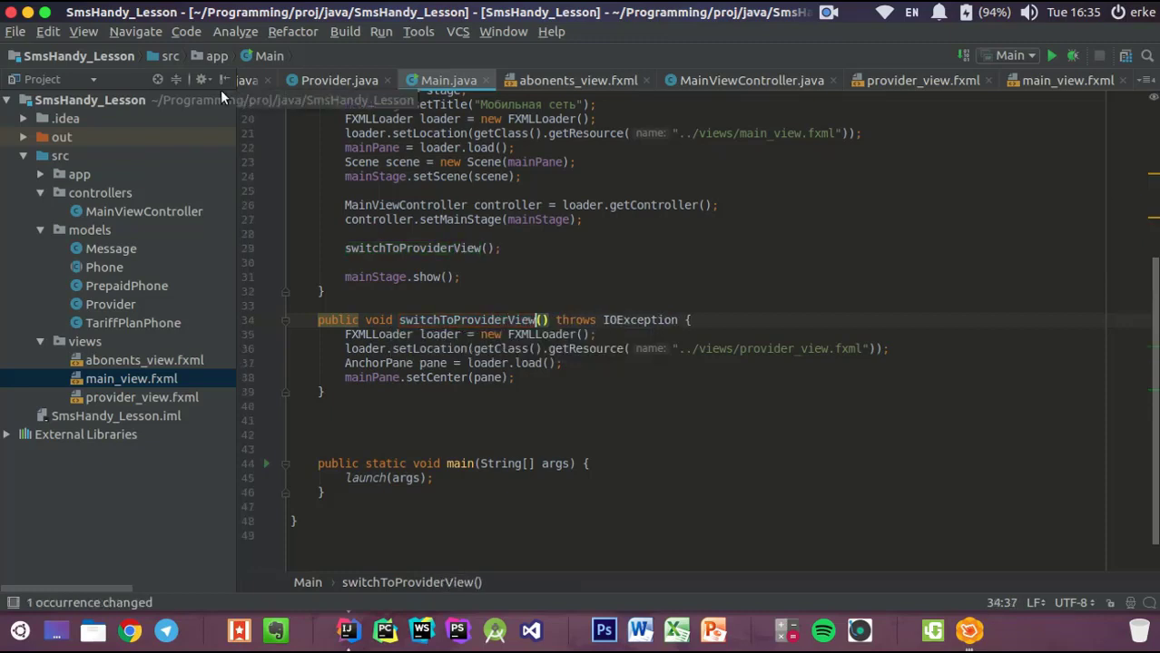
Add an empty method public void switchToAbonentsView() below switchToProviderView in Main.java
{"action": "left_click", "coordinate": [331, 393]}
{"action": "key", "text": "Return"}
{"action": "key", "text": "Return"}
{"action": "type", "text": "pu"}
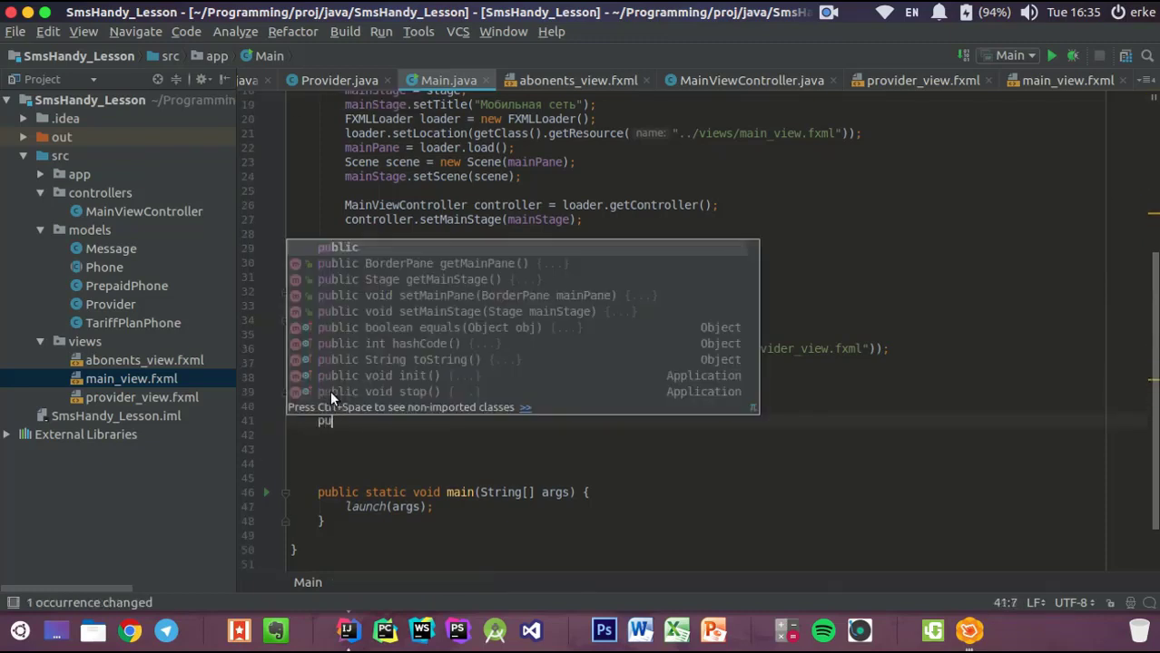
{"action": "type", "text": "blic void "}
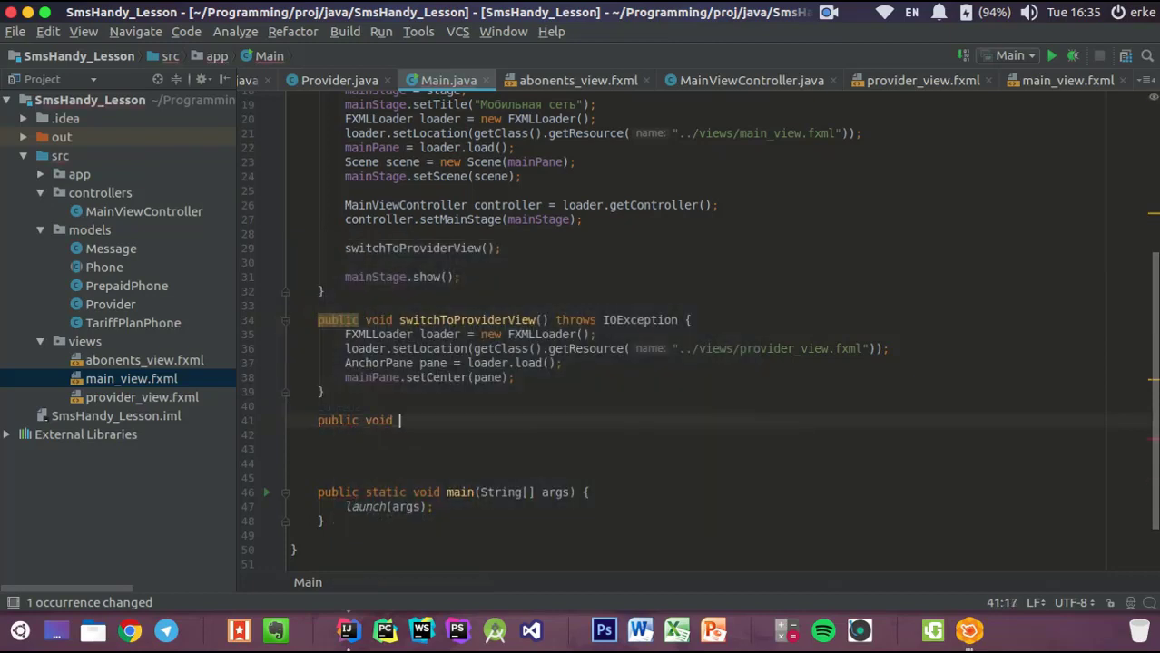
{"action": "type", "text": "swit"}
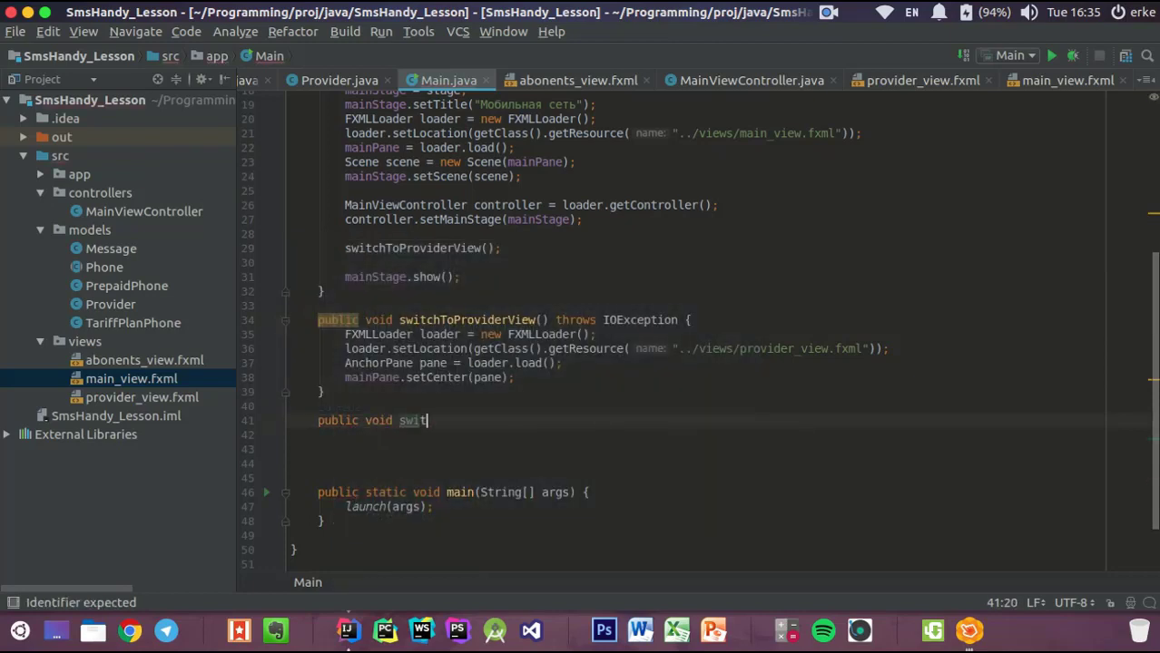
{"action": "type", "text": "chTo"}
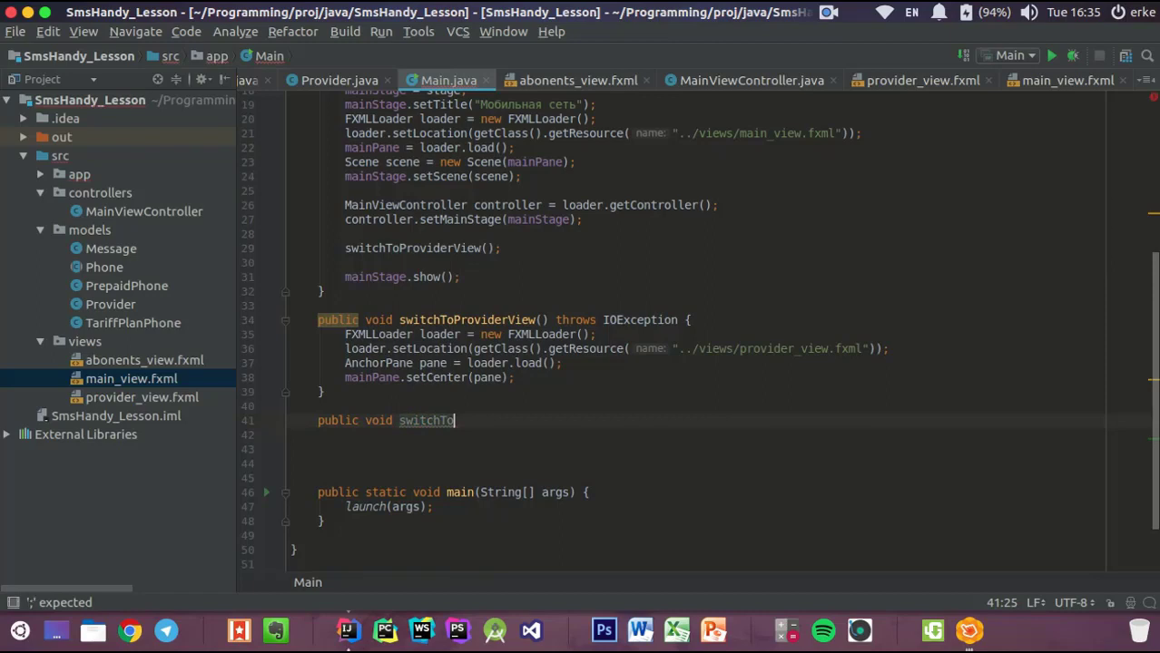
{"action": "type", "text": "Abonet"}
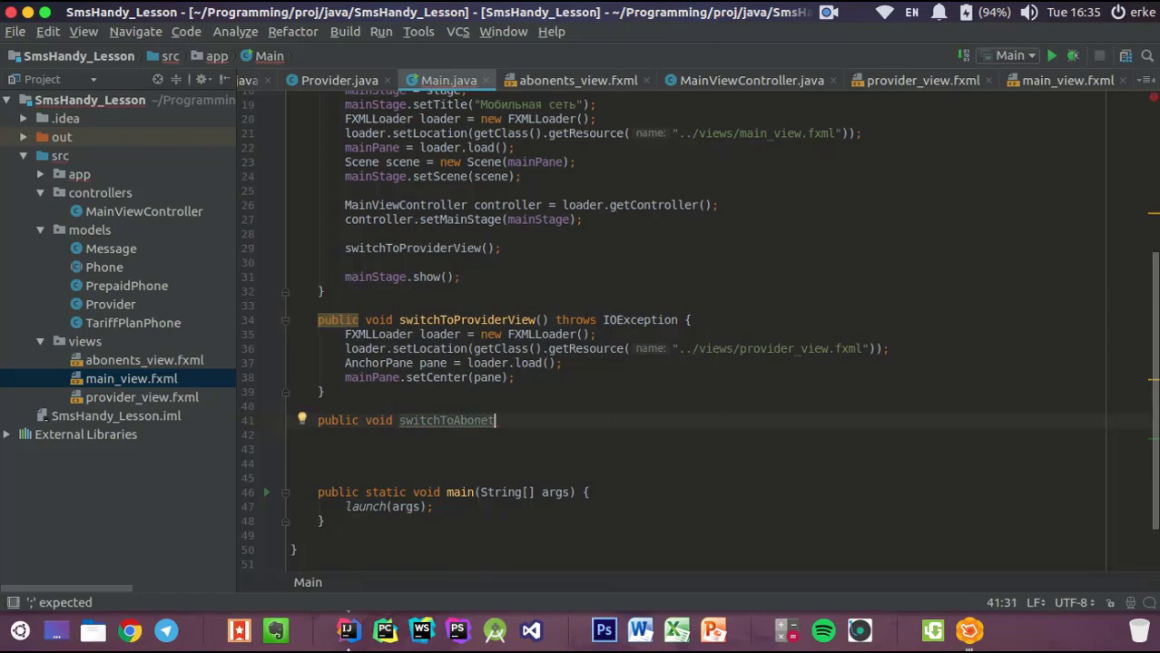
{"action": "key", "text": "BackSpace"}
{"action": "type", "text": "ntsView() {"}
{"action": "key", "text": "Return"}
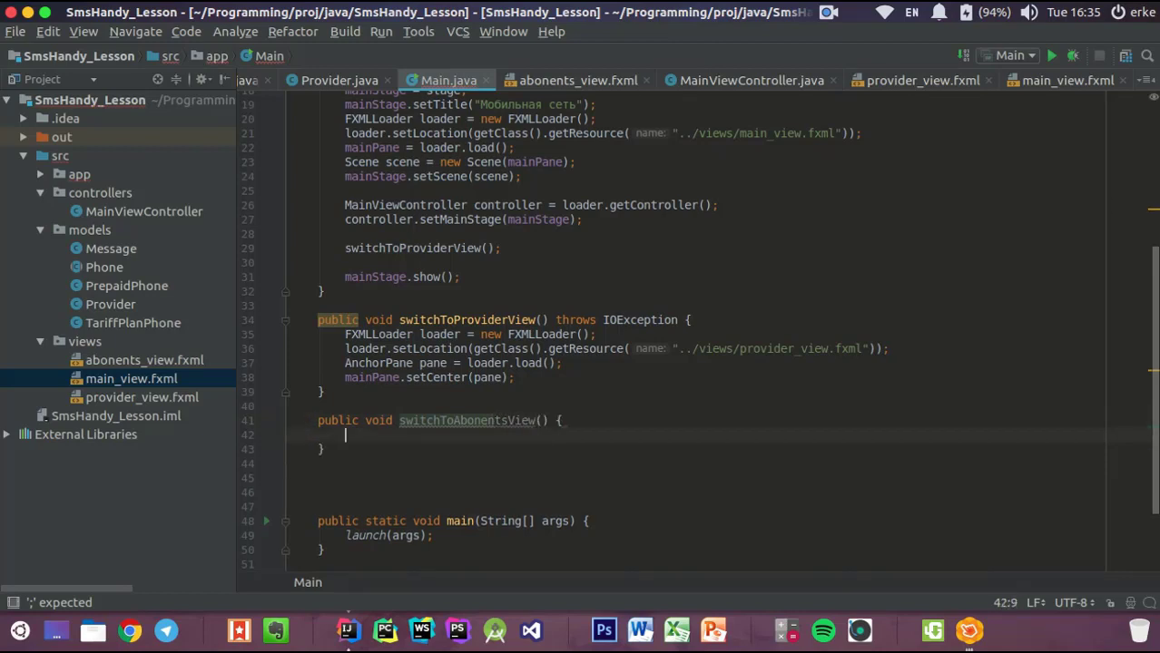
Create a new FXMLLoader named loader as the first statement in switchToAbonentsView
{"action": "type", "text": "FX"}
{"action": "key", "text": "Return"}
{"action": "type", "text": "loader "}
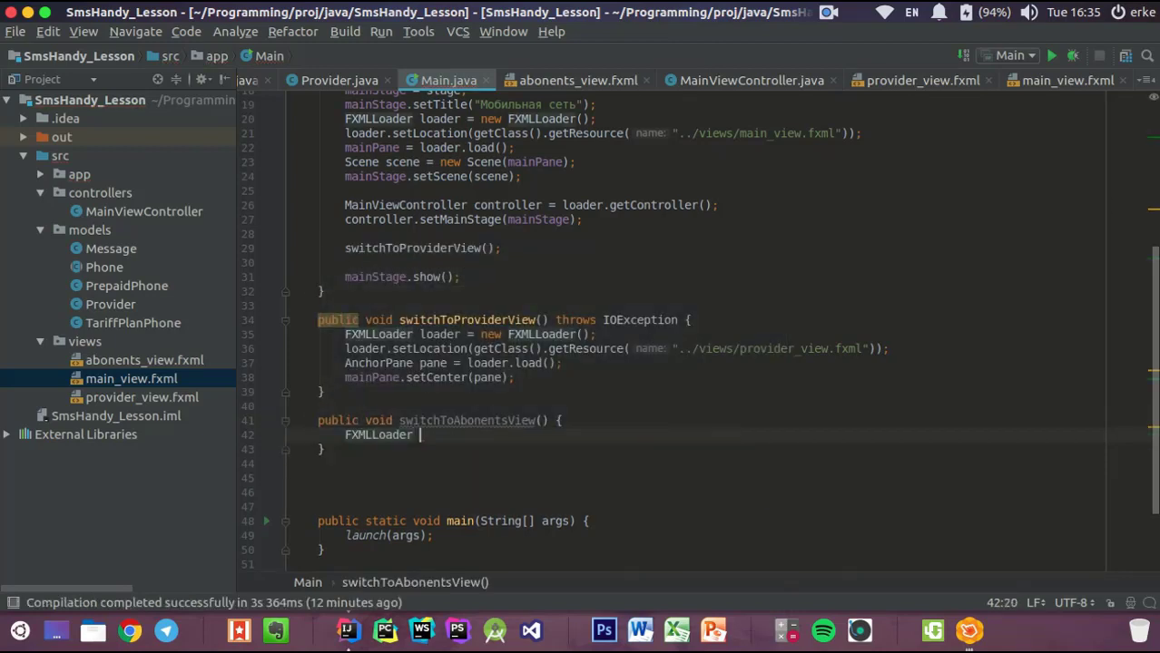
{"action": "type", "text": "= new F"}
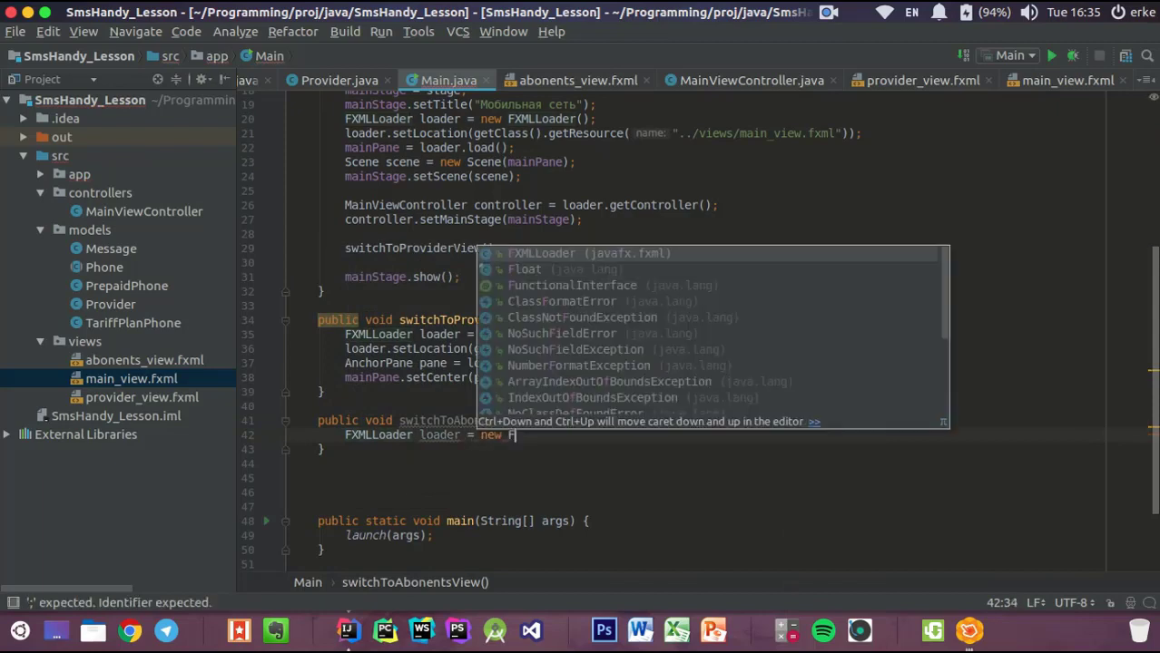
{"action": "key", "text": "Return"}
{"action": "type", "text": ";"}
{"action": "key", "text": "Return"}
Set the loader's location in switchToAbonentsView to the resource "../views/abonents_view.fxml" obtained through getClass().getResource
{"action": "type", "text": "l"}
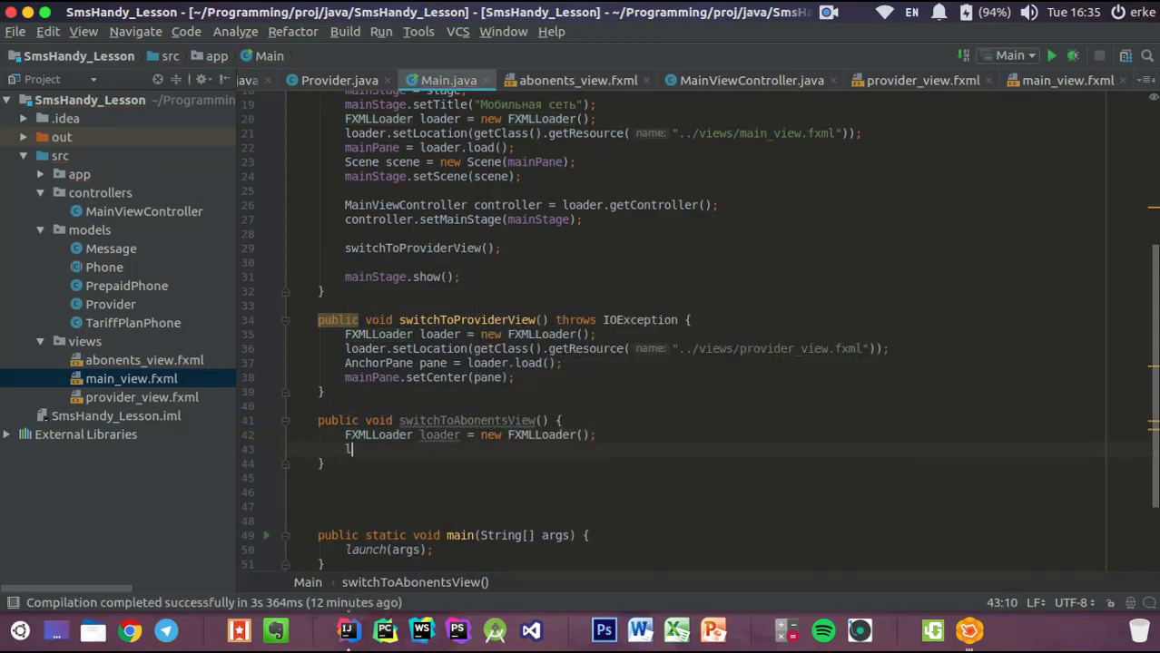
{"action": "type", "text": "oader.setL"}
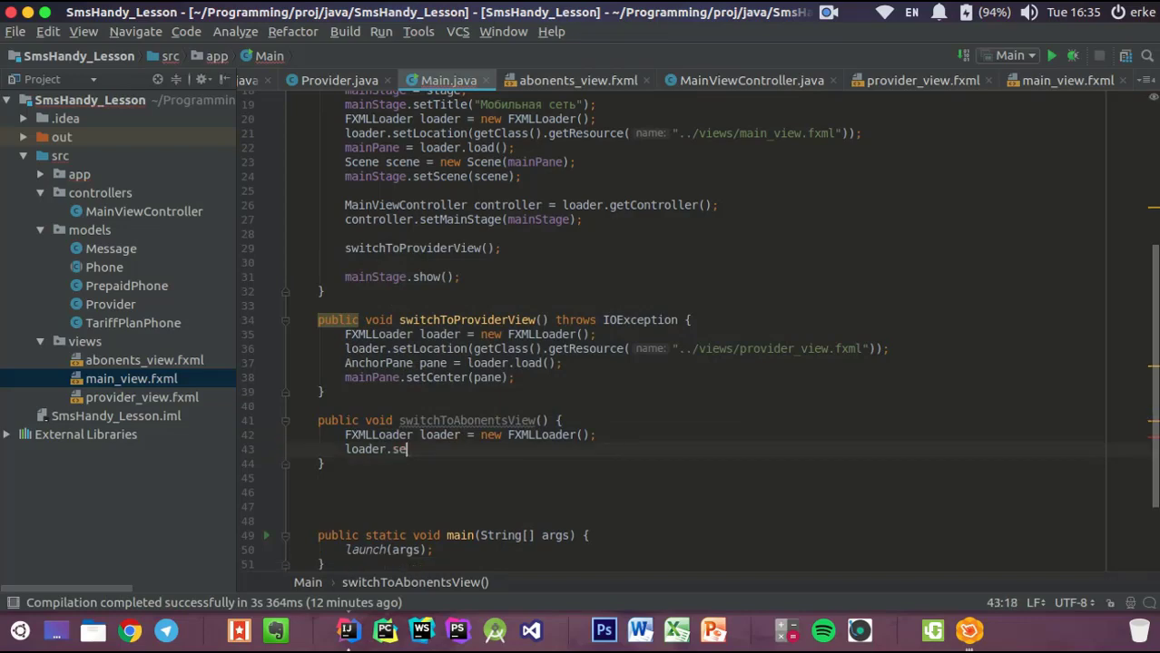
{"action": "key", "text": "Return"}
{"action": "type", "text": "getC"}
{"action": "key", "text": "Return"}
{"action": "type", "text": ".get"}
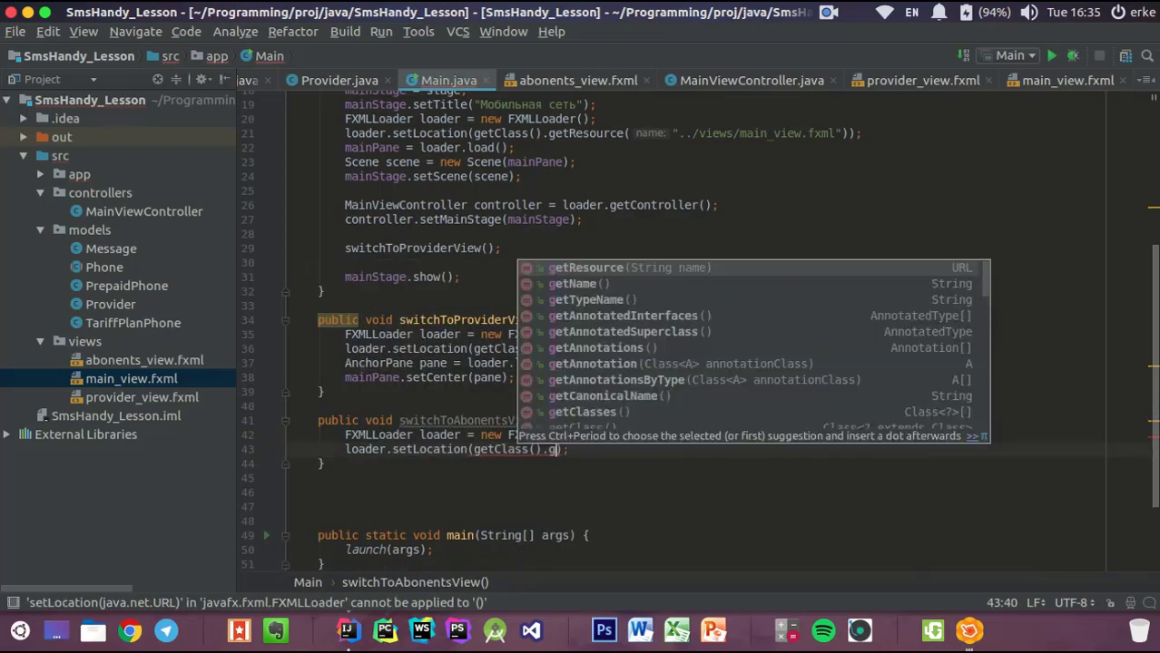
{"action": "key", "text": "Return"}
{"action": "type", "text": "\".."}
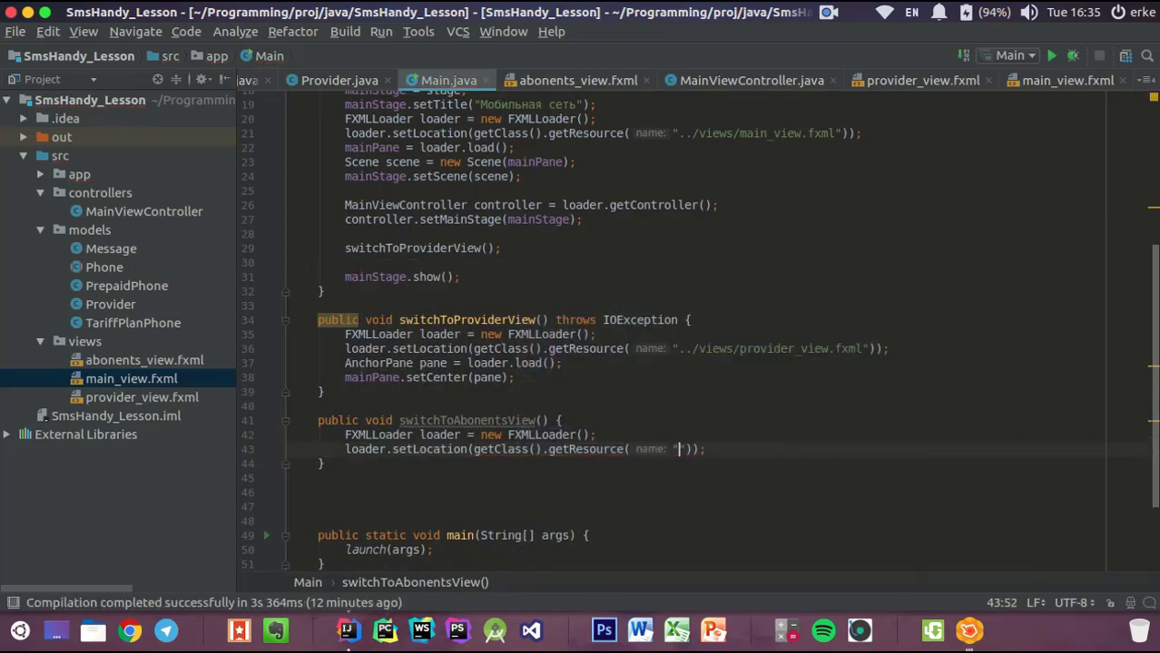
{"action": "type", "text": "/views"}
{"action": "type", "text": "/abonent"}
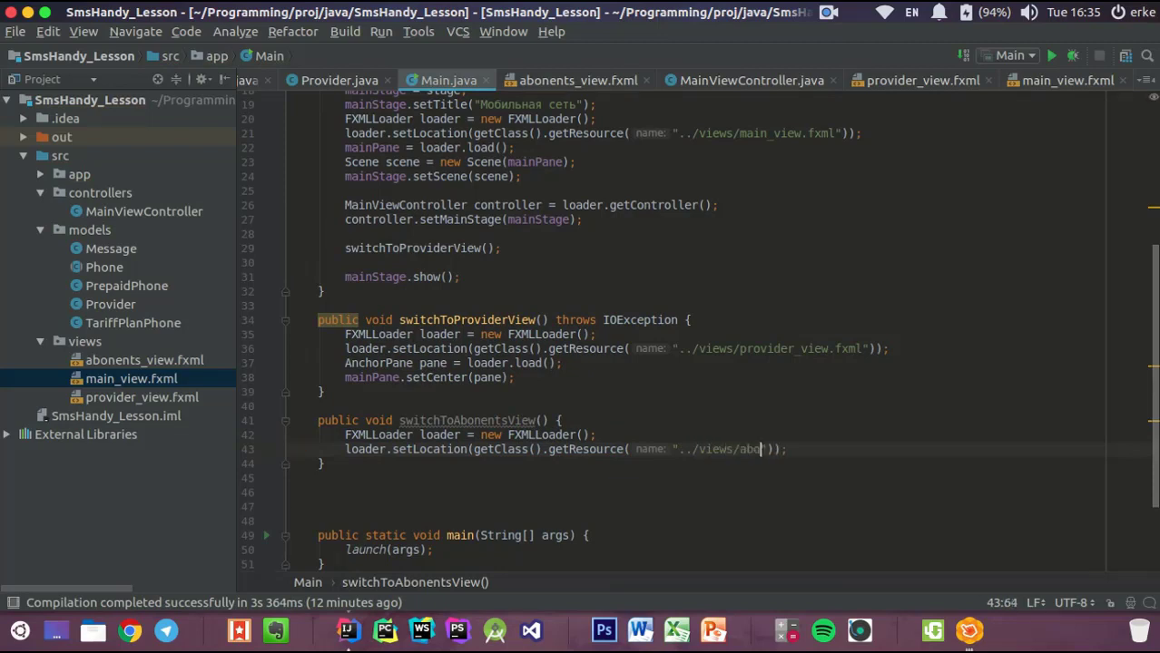
{"action": "type", "text": "s"}
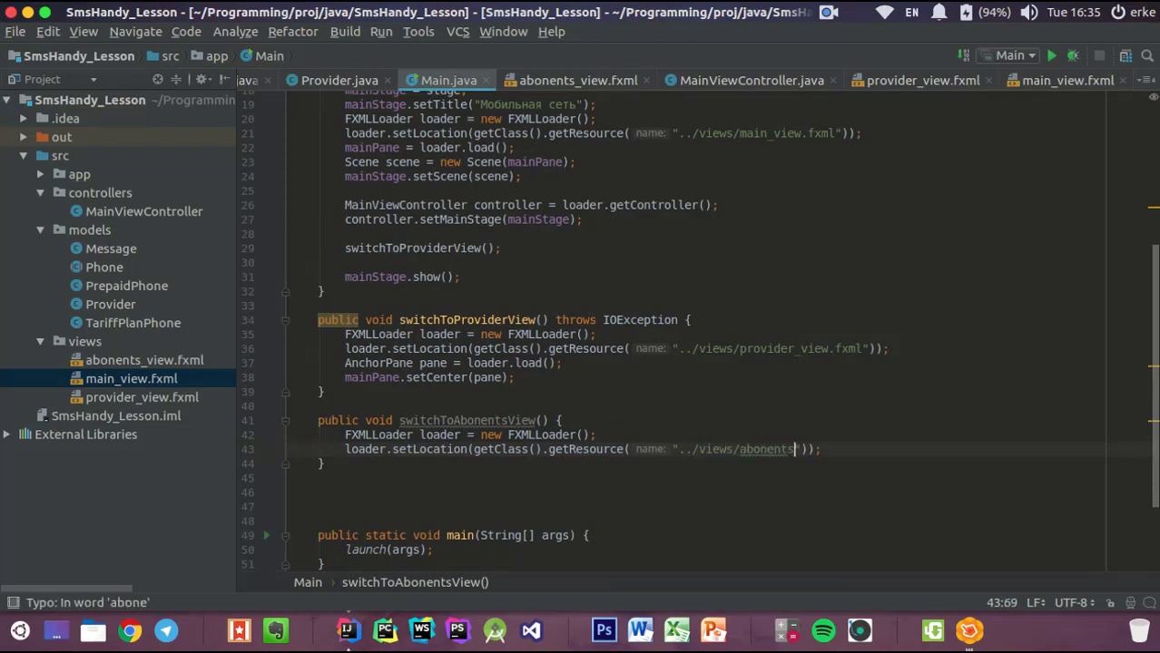
{"action": "type", "text": "_view.fxml"}
{"action": "key", "text": "End"}
{"action": "key", "text": "Return"}
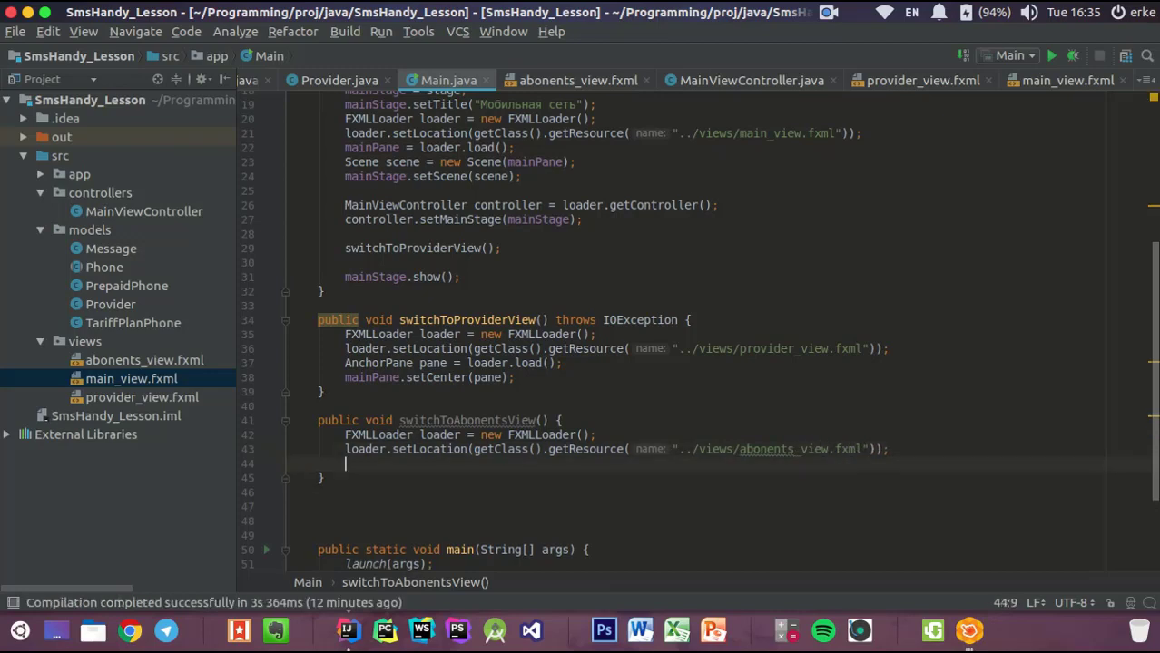
Load the view with AnchorPane pane = loader.load(); and add throws IOException to the switchToAbonentsView signature
{"action": "type", "text": "AnchorPane"}
{"action": "key", "text": "Return"}
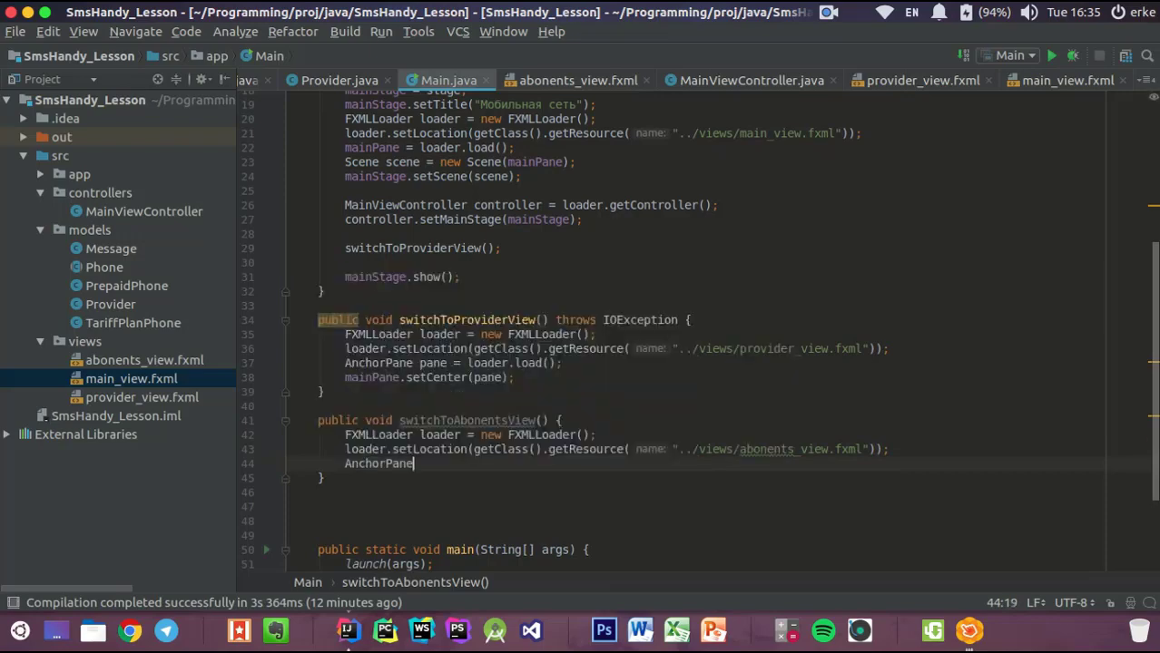
{"action": "type", "text": "pane = l"}
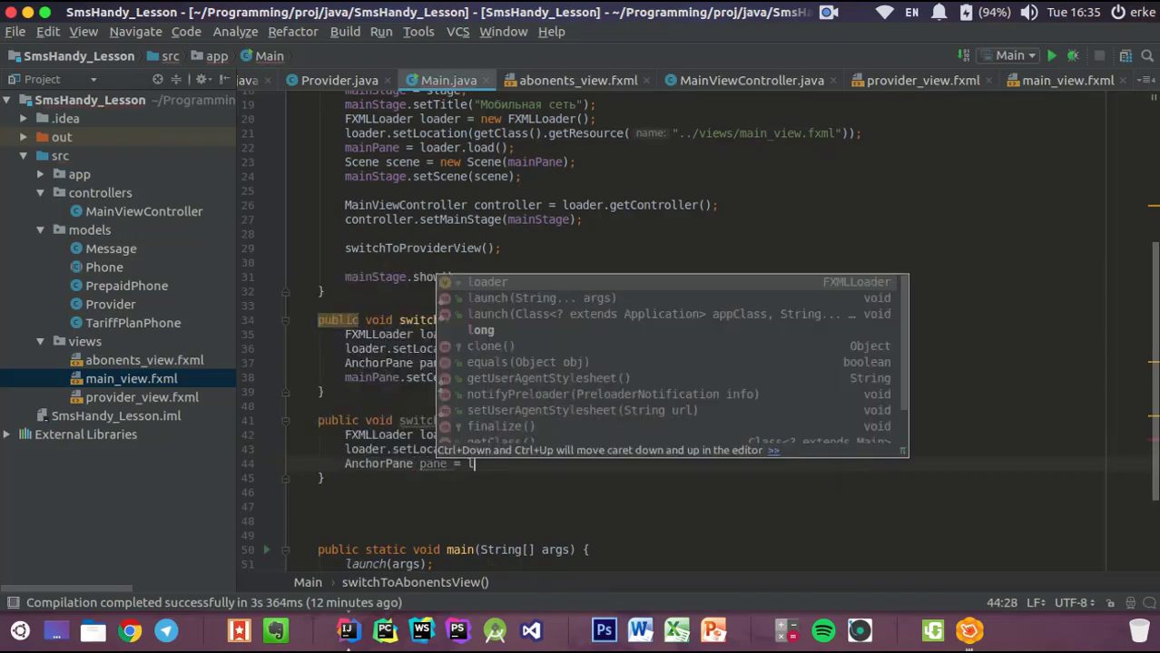
{"action": "key", "text": "Return"}
{"action": "type", "text": "."}
{"action": "key", "text": "Return"}
{"action": "type", "text": ";"}
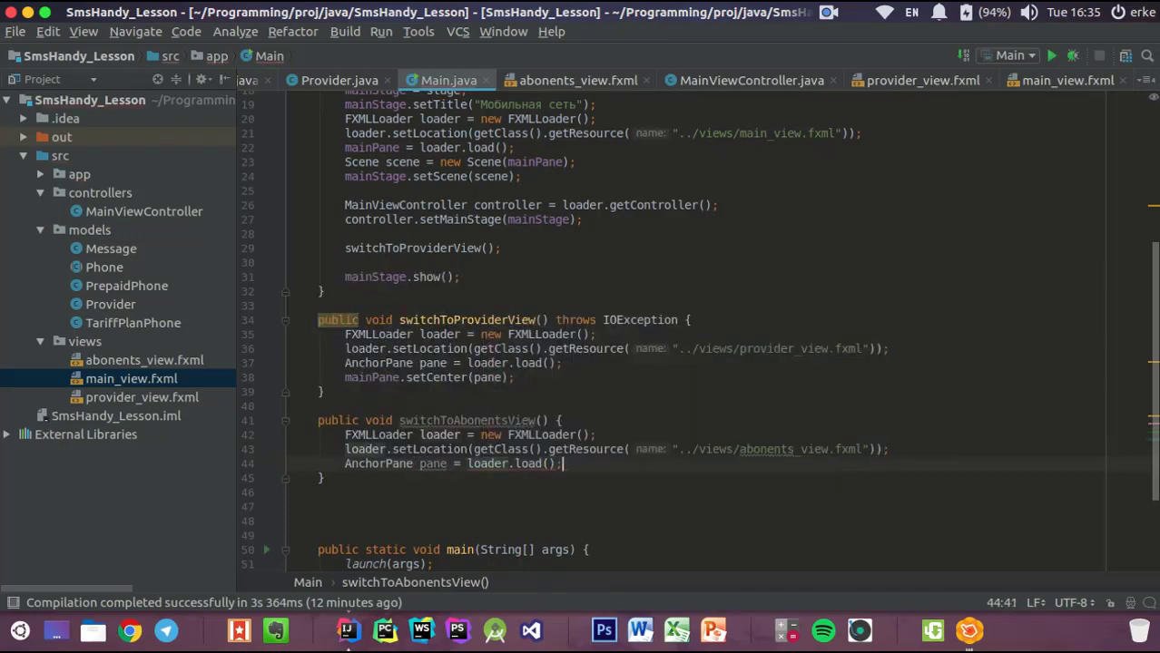
{"action": "key", "text": "alt+Return"}
{"action": "key", "text": "Return"}
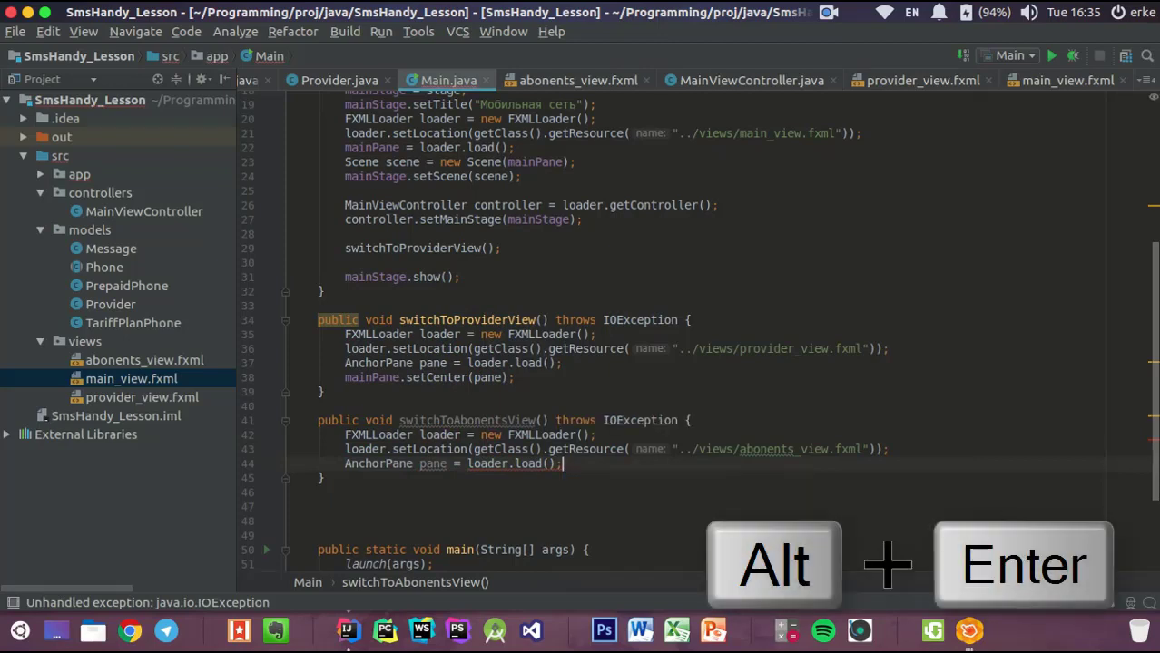
Place the loaded pane in the center of mainPane with mainPane.setCenter(pane); at the end of switchToAbonentsView
{"action": "key", "text": "Return"}
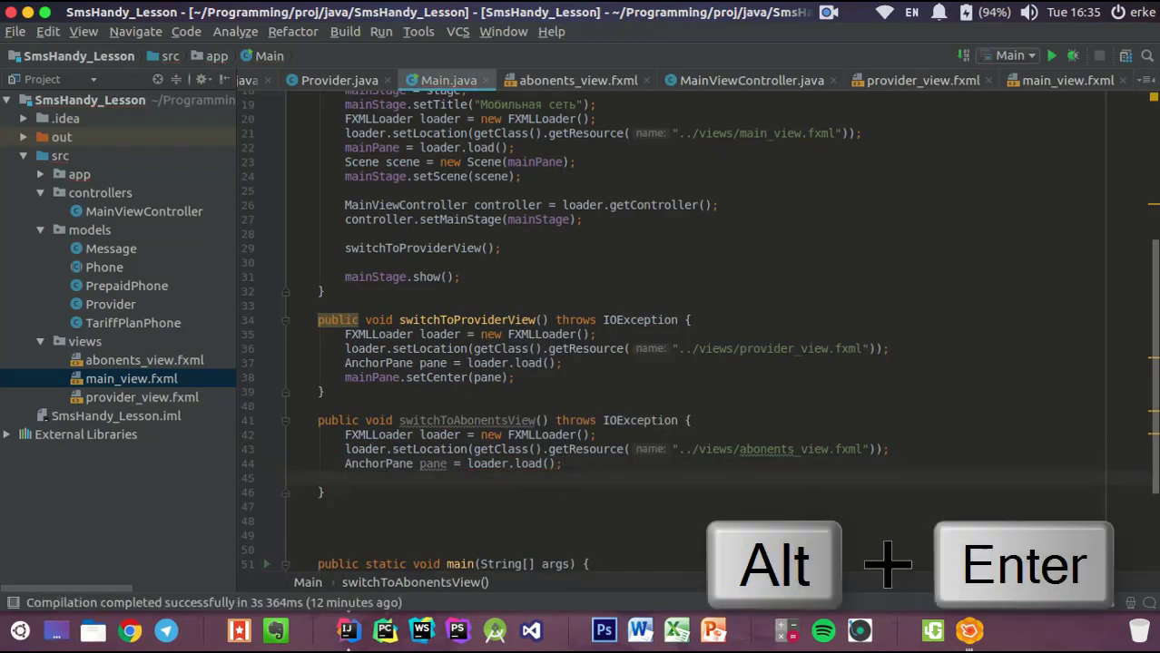
{"action": "type", "text": "ma"}
{"action": "key", "text": "Return"}
{"action": "type", "text": ".s"}
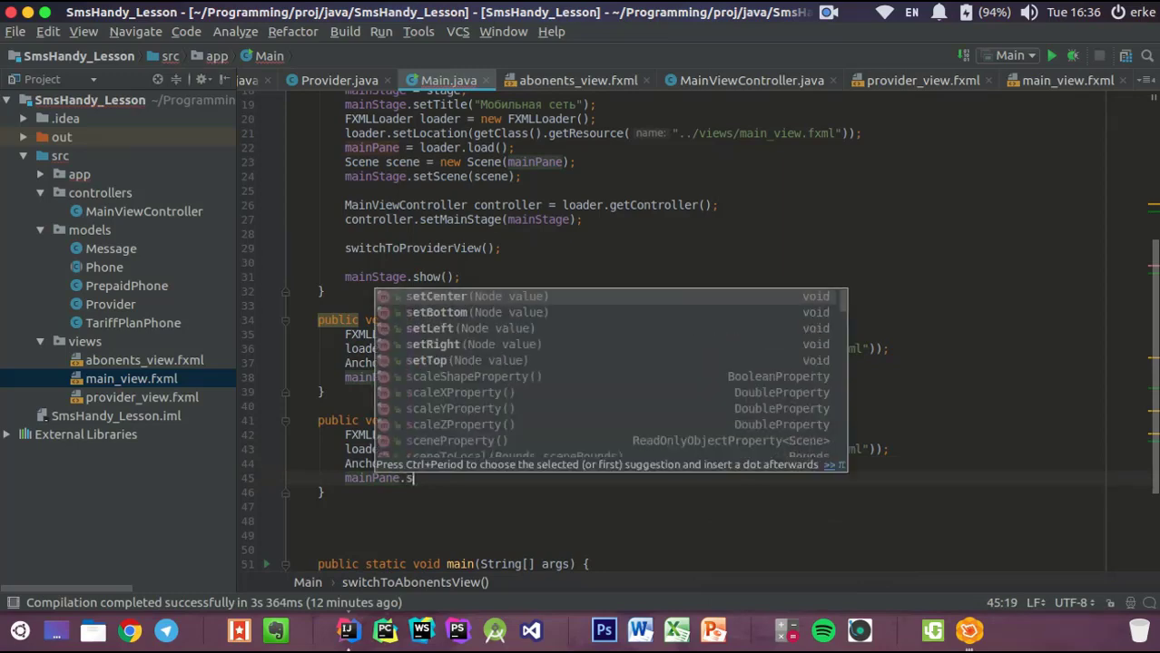
{"action": "key", "text": "Return"}
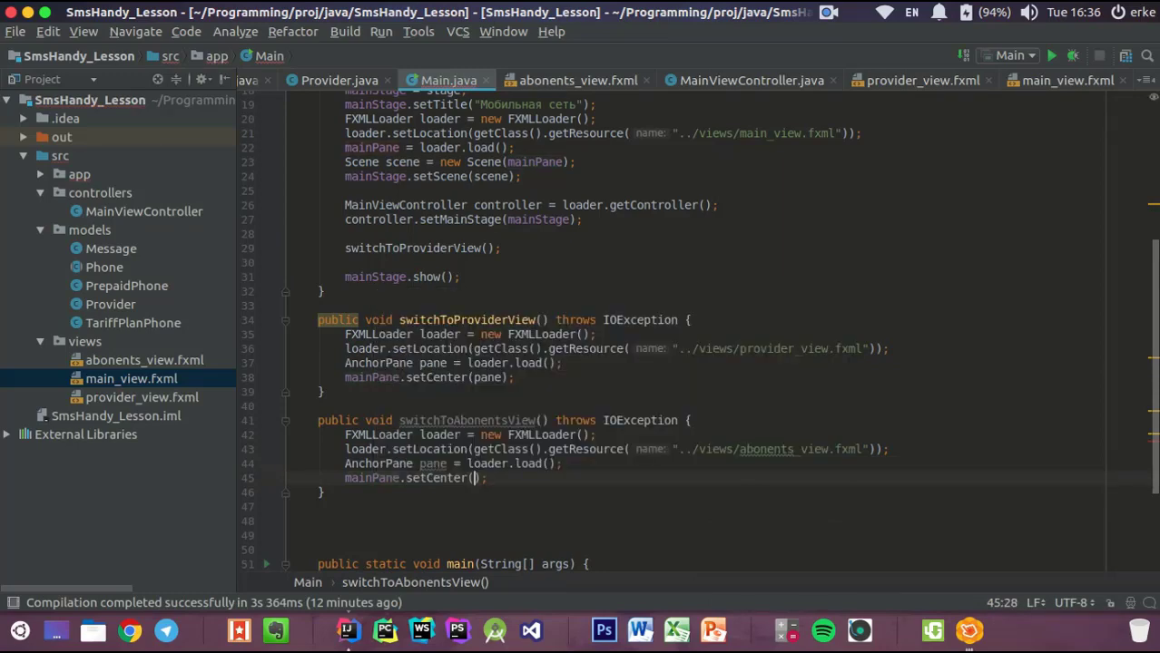
{"action": "type", "text": "p"}
{"action": "key", "text": "Return"}
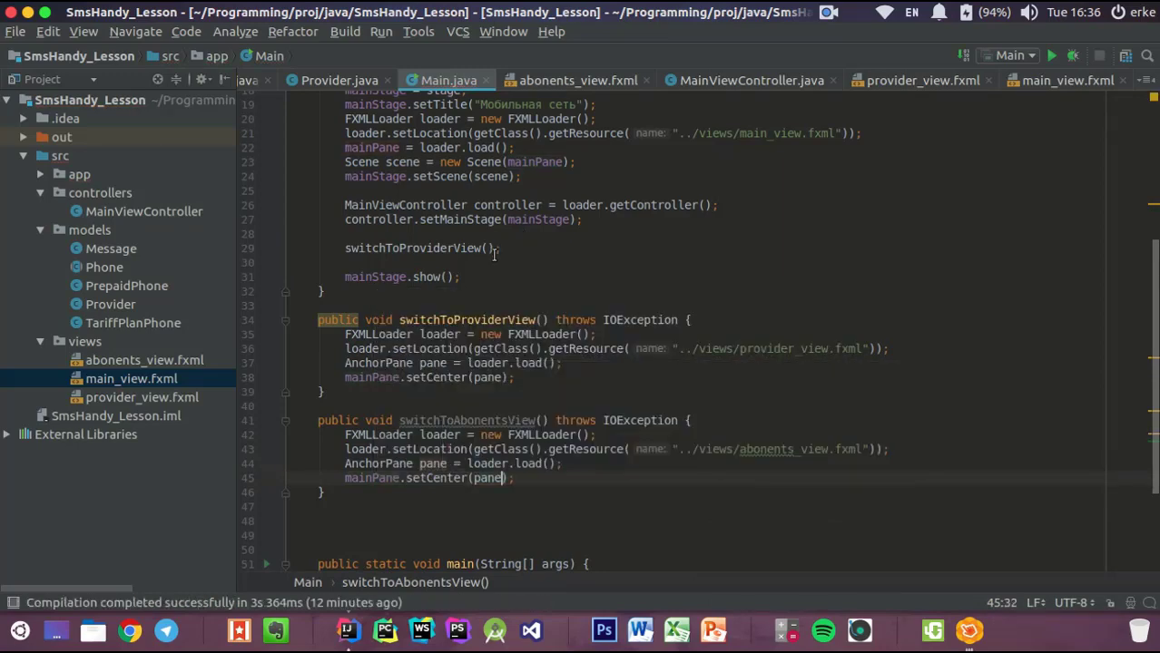
Review the start method and both view-switching methods in Main.java, and return to the showProviders body in MainViewController
{"action": "left_click", "coordinate": [508, 254]}
{"action": "scroll", "coordinate": [508, 254], "scroll_direction": "up", "scroll_amount": 2}
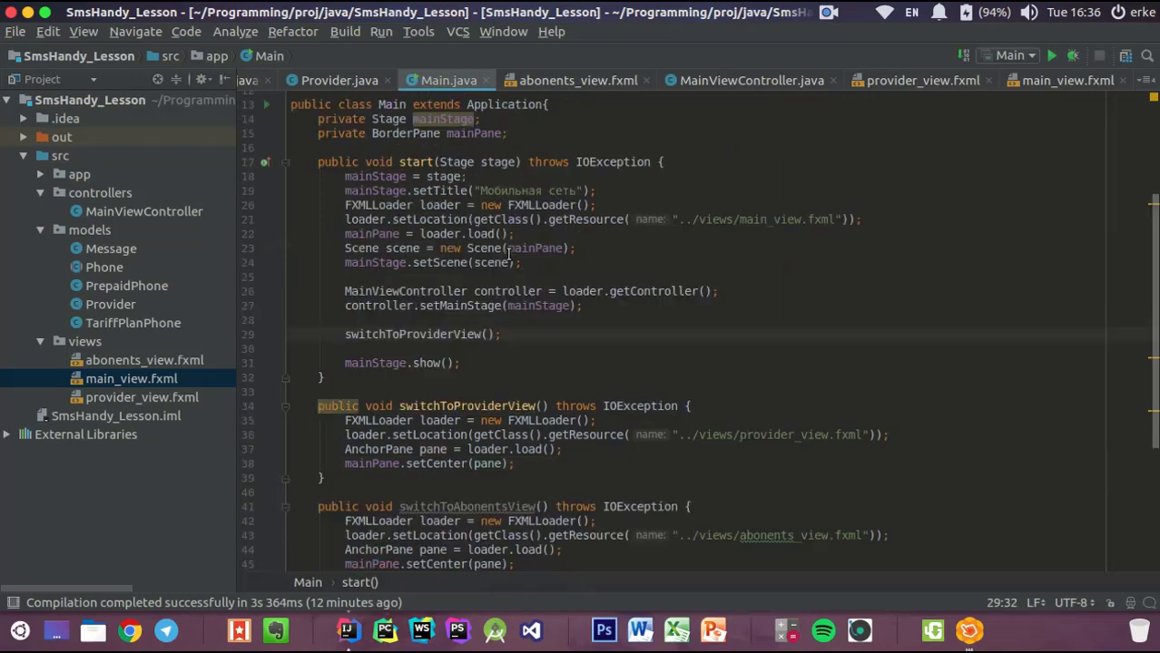
{"action": "scroll", "coordinate": [607, 354], "scroll_direction": "down", "scroll_amount": 2}
{"action": "scroll", "coordinate": [607, 354], "scroll_direction": "down", "scroll_amount": 2}
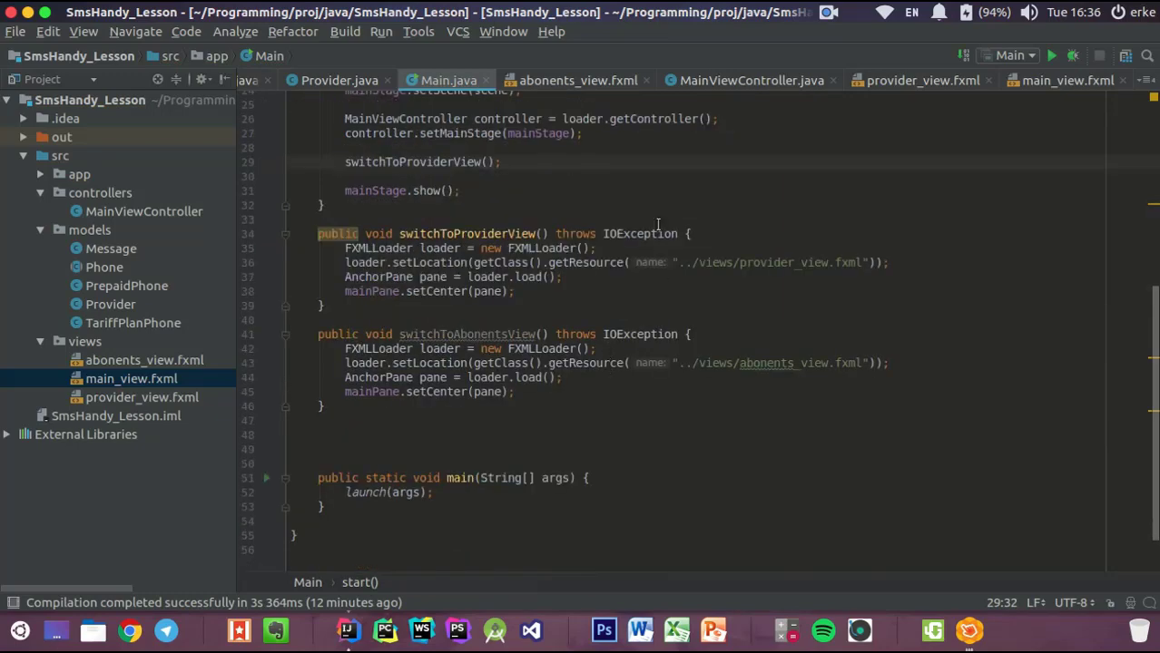
{"action": "scroll", "coordinate": [730, 107], "scroll_direction": "up", "scroll_amount": 5}
{"action": "left_click", "coordinate": [700, 80]}
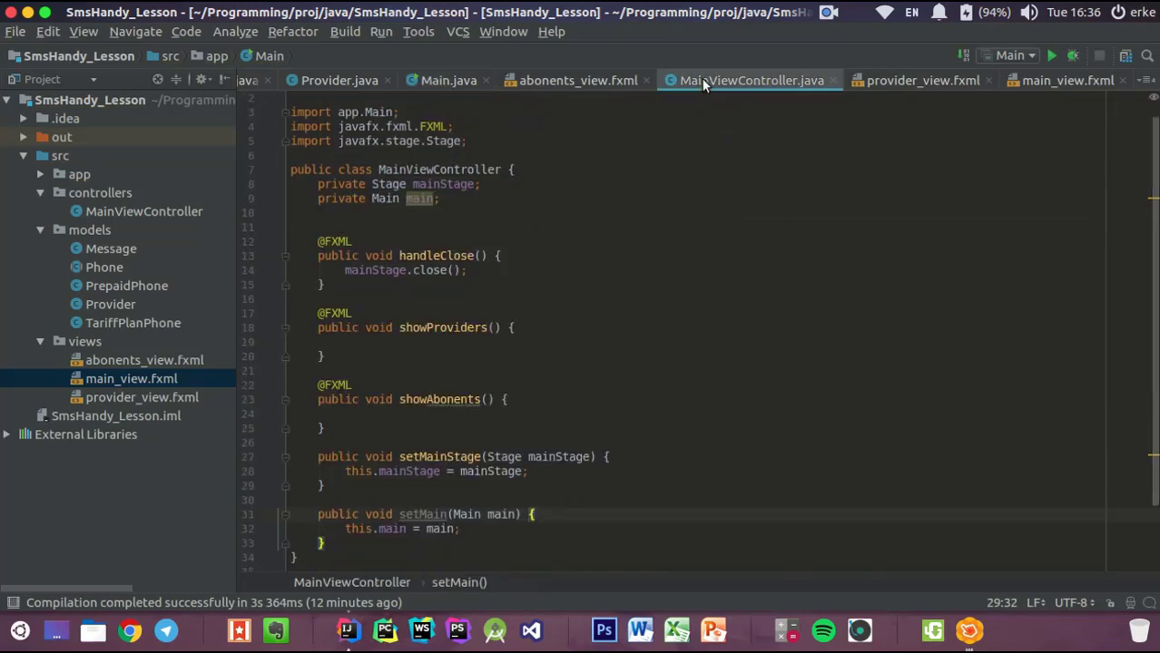
{"action": "left_click", "coordinate": [408, 342]}
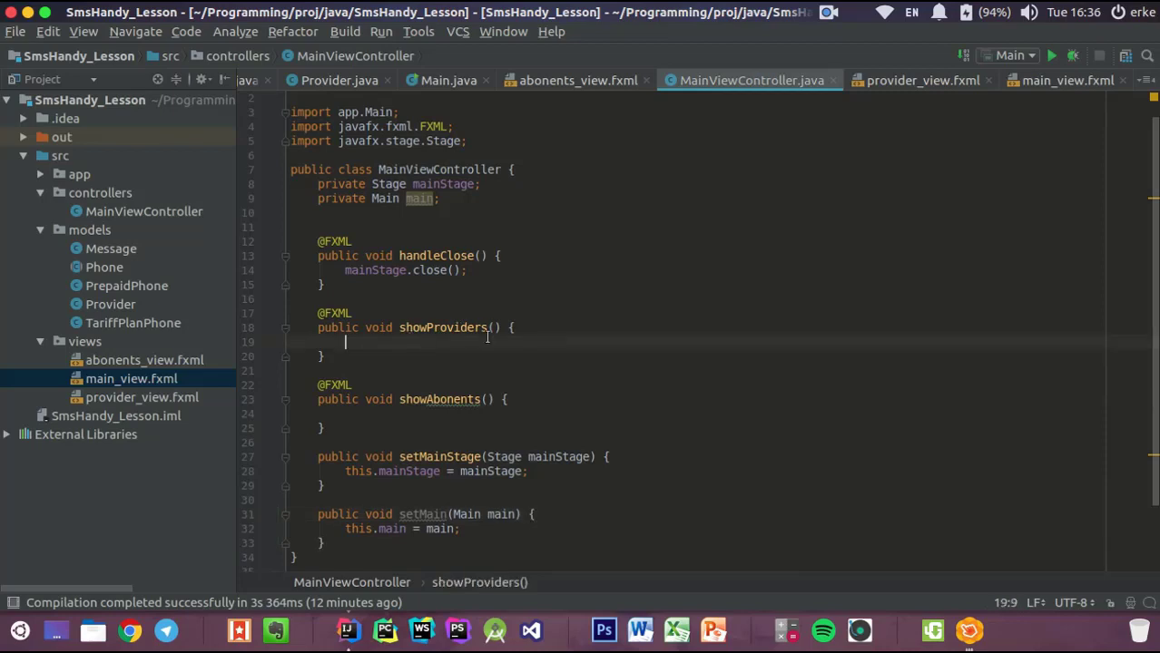
Switch to Scene Builder, preview main_view.fxml, examine the items of its "Вид" menu, close the preview and return to IntelliJ IDEA
{"action": "left_click", "coordinate": [1030, 80]}
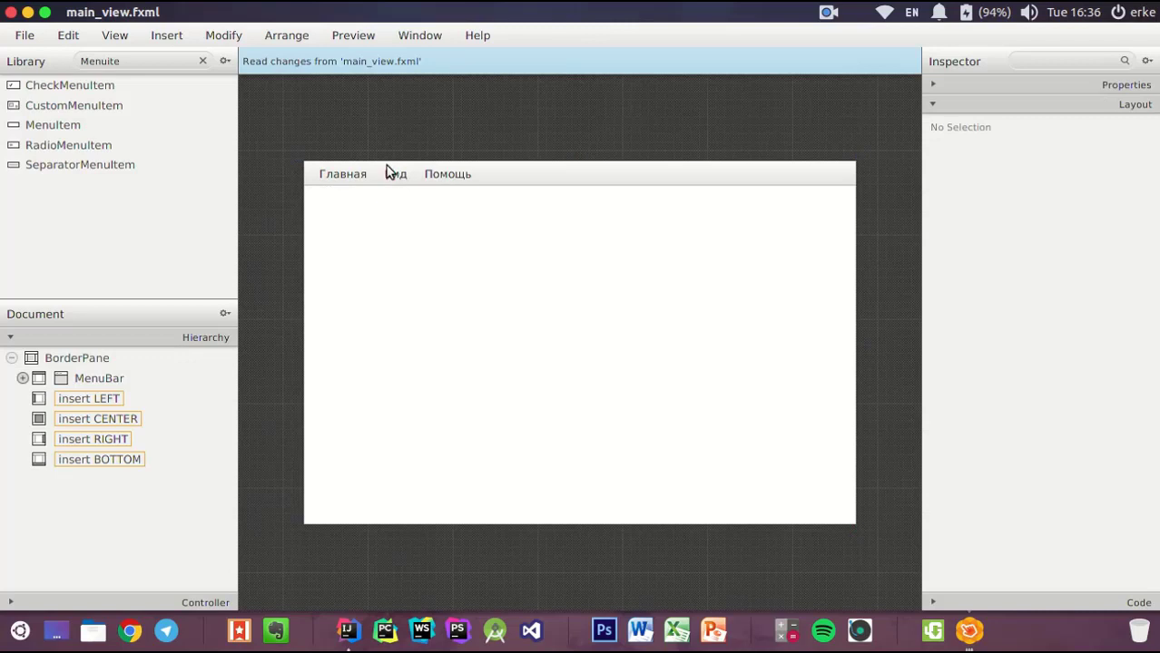
{"action": "left_click", "coordinate": [434, 32]}
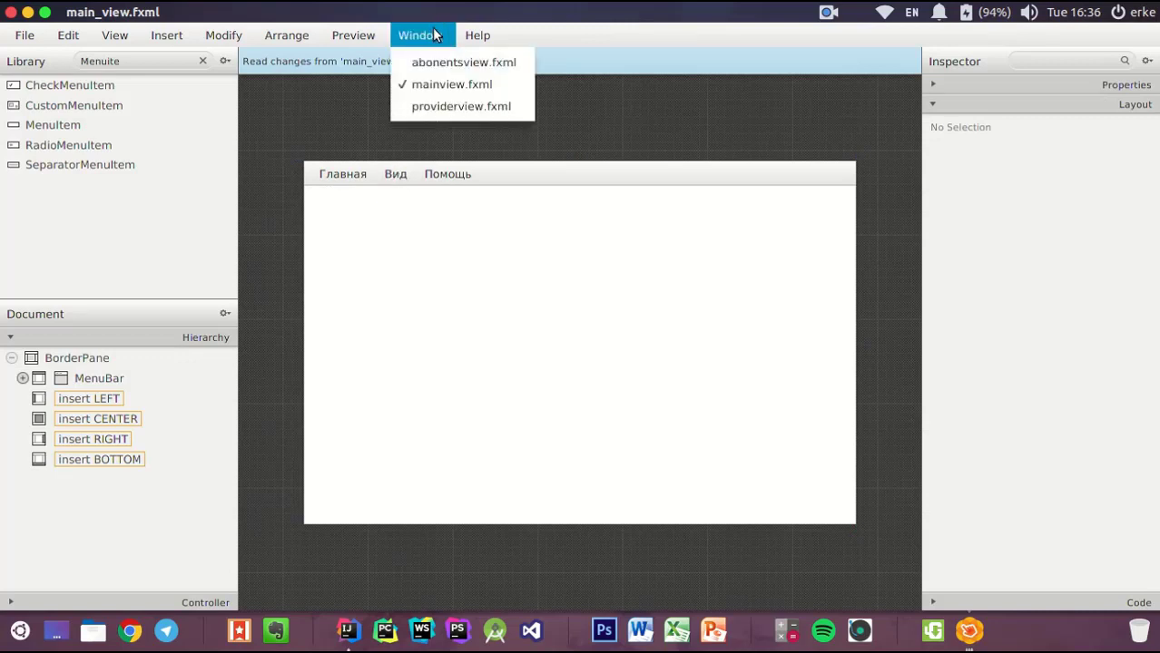
{"action": "mouse_move", "coordinate": [358, 36]}
{"action": "left_click", "coordinate": [369, 59]}
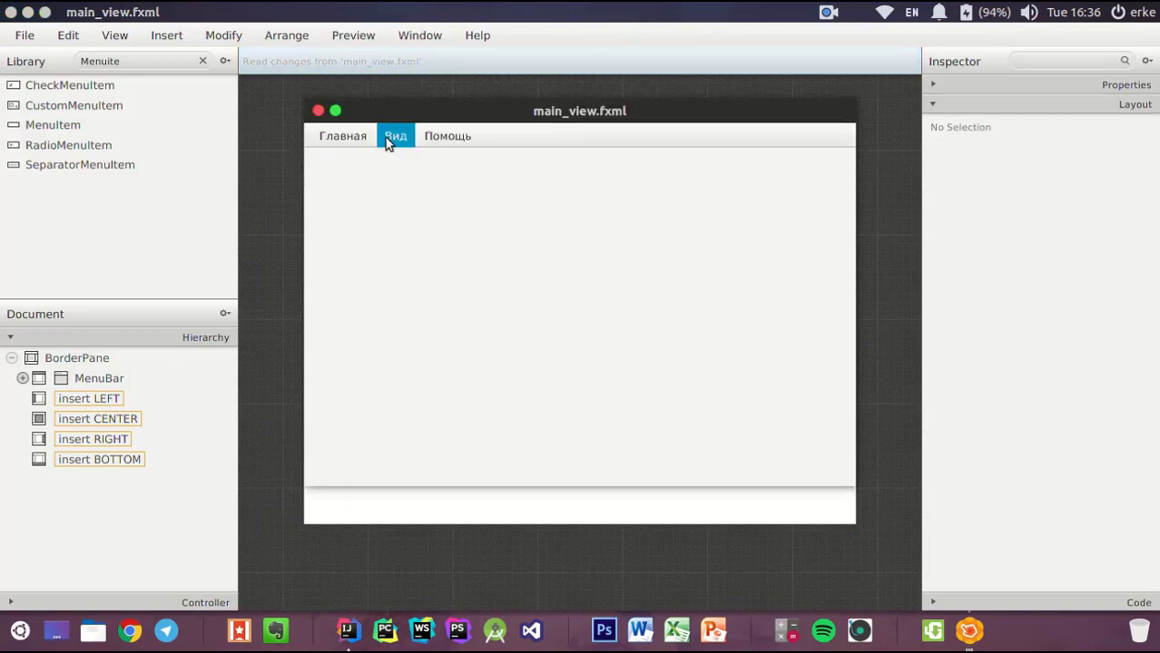
{"action": "left_click", "coordinate": [393, 136]}
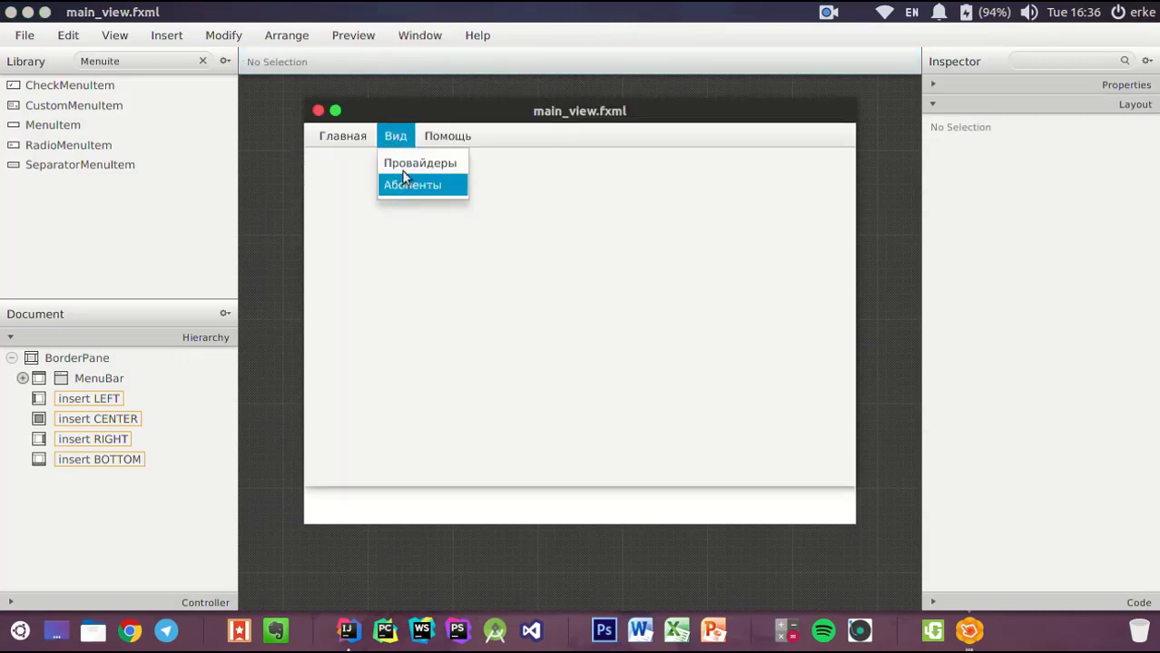
{"action": "left_click", "coordinate": [317, 110]}
{"action": "left_click", "coordinate": [317, 109]}
{"action": "key", "text": "alt+Tab"}
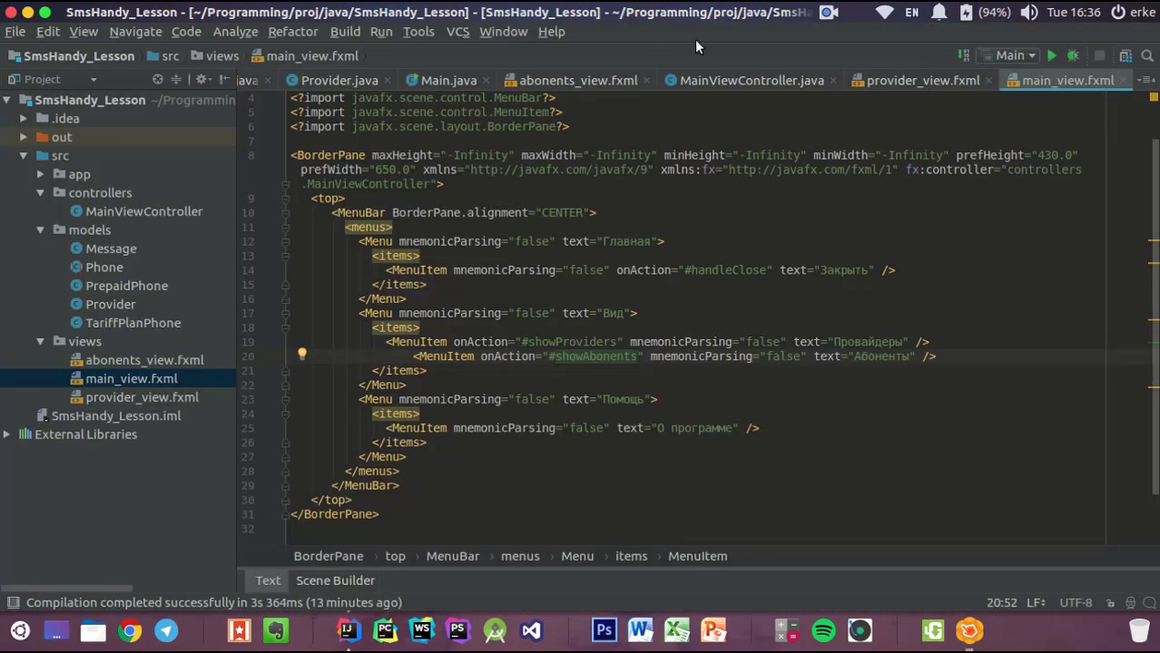
Call main.switchToProviderView(); in the showProviders method of MainViewController and add throws IOException to its signature
{"action": "left_click", "coordinate": [739, 84]}
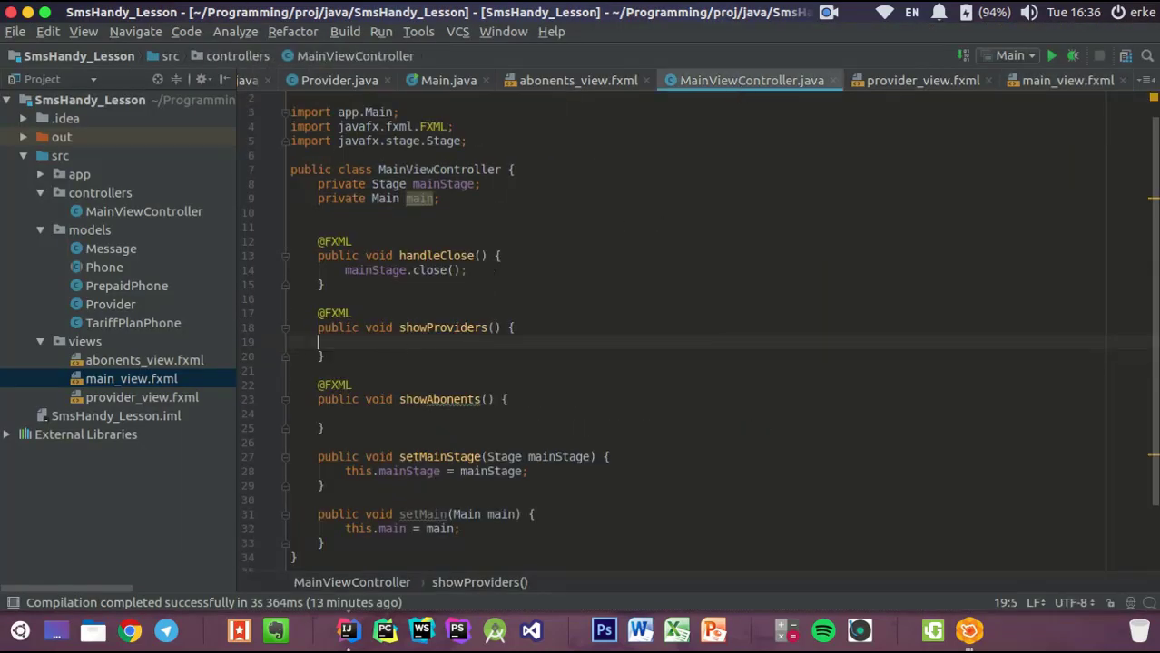
{"action": "type", "text": "m"}
{"action": "key", "text": "Return"}
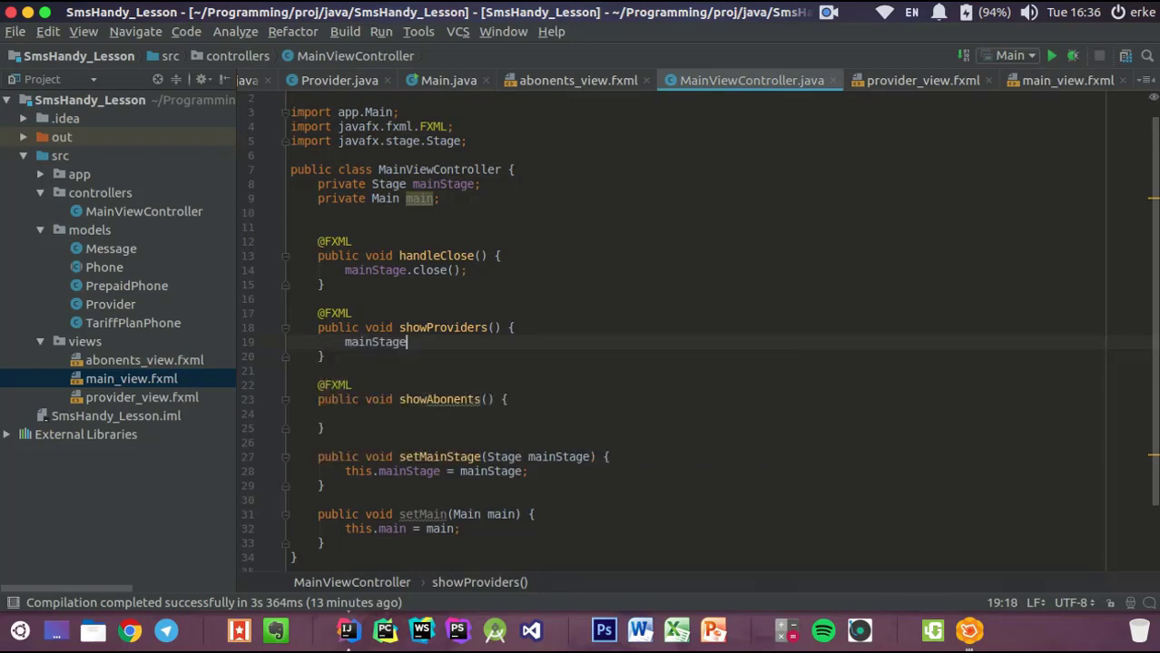
{"action": "key", "text": "BackSpace"}
{"action": "key", "text": "BackSpace"}
{"action": "key", "text": "BackSpace"}
{"action": "key", "text": "BackSpace"}
{"action": "key", "text": "BackSpace"}
{"action": "type", "text": "."}
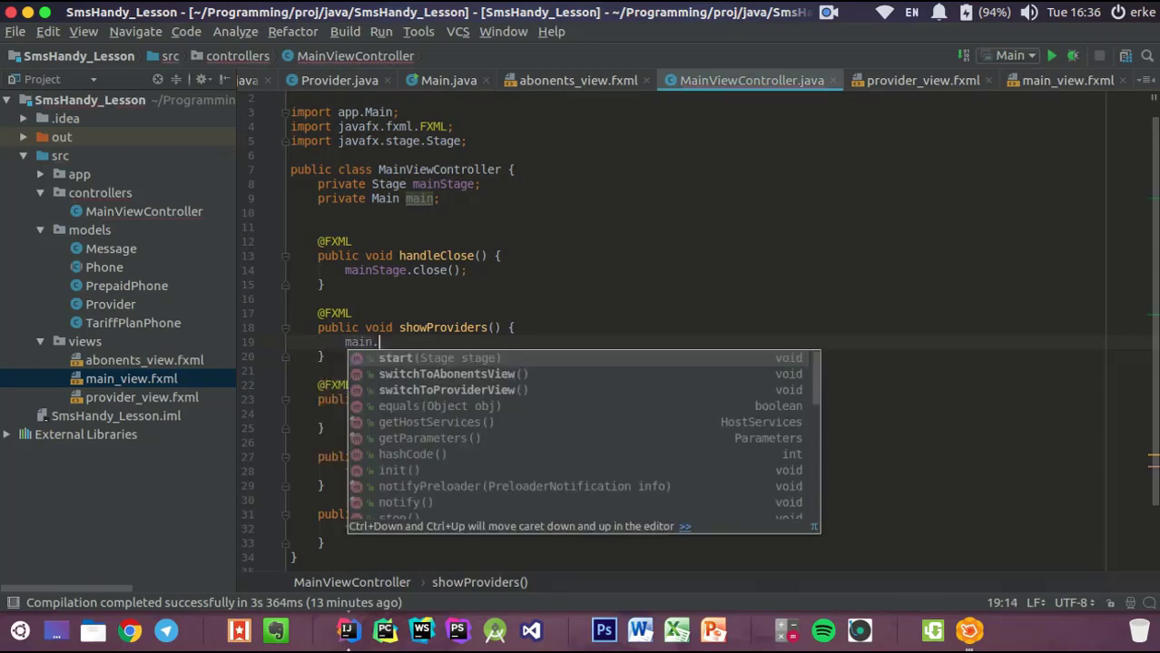
{"action": "key", "text": "Return"}
{"action": "type", "text": ";"}
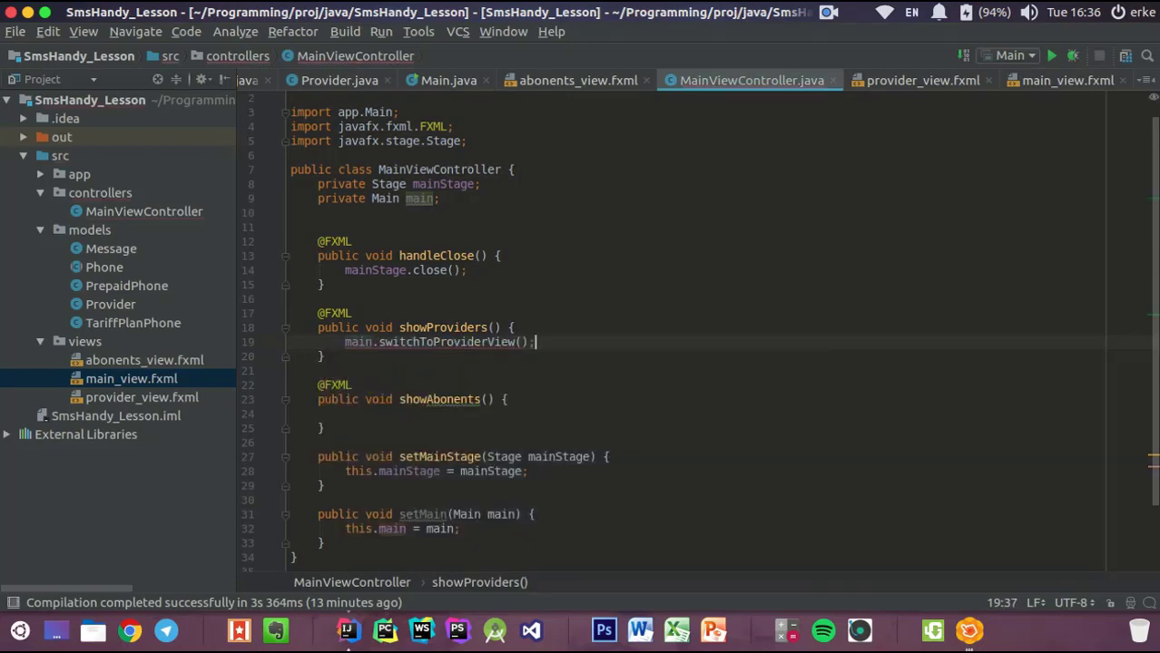
{"action": "key", "text": "alt+Return"}
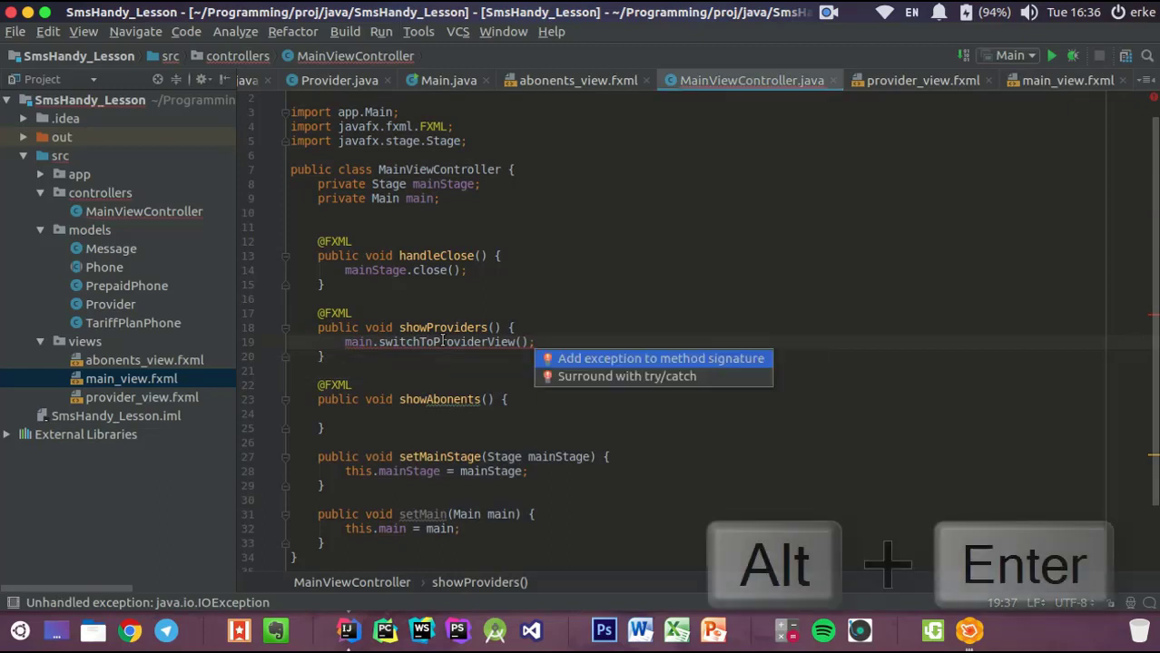
{"action": "key", "text": "alt+Return"}
Call main.switchToAbonentsView(); in the showAbonents method and add throws IOException to its signature
{"action": "key", "text": "Down"}
{"action": "key", "text": "Down"}
{"action": "key", "text": "Down"}
{"action": "key", "text": "Down"}
{"action": "key", "text": "Down"}
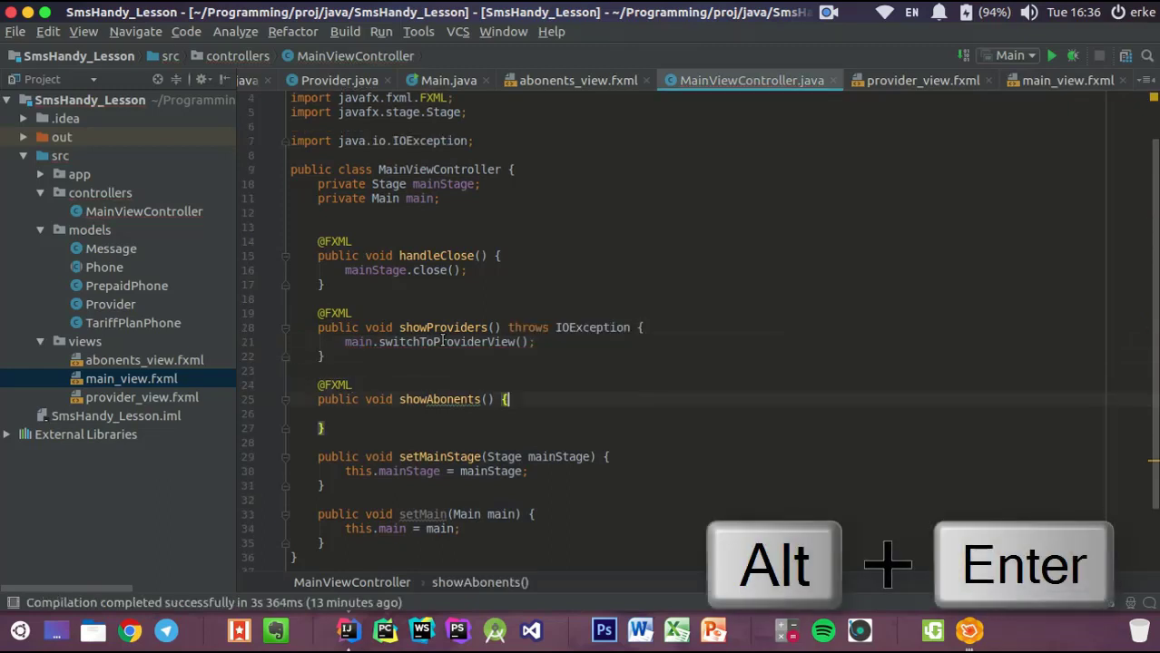
{"action": "type", "text": "main."}
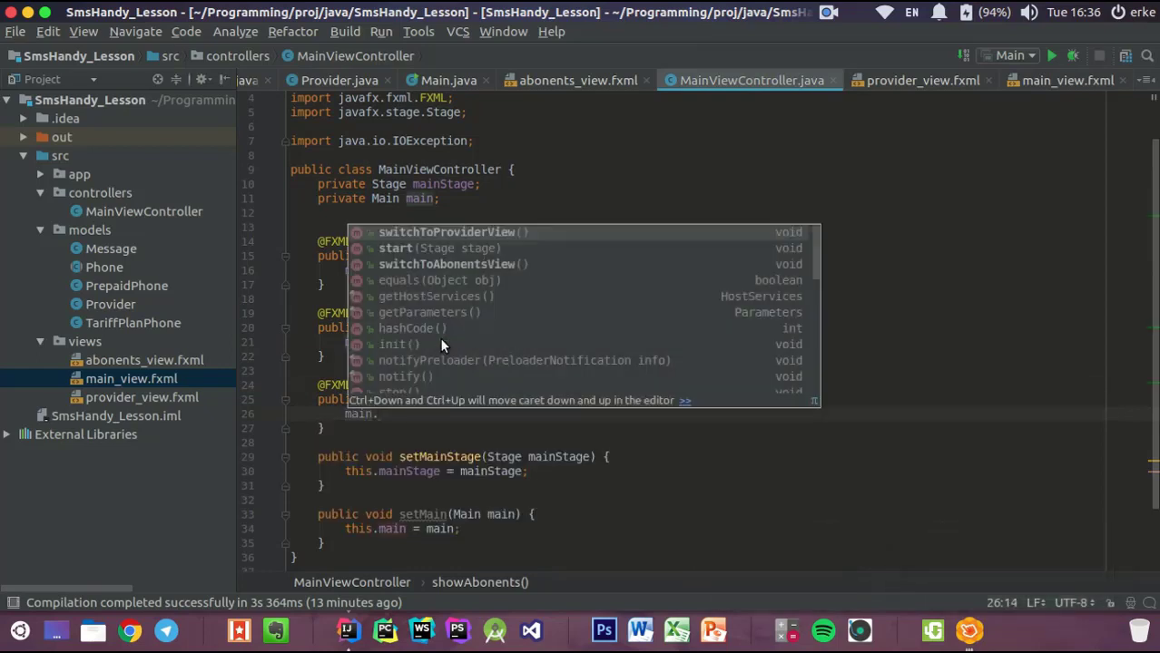
{"action": "key", "text": "Down"}
{"action": "key", "text": "Down"}
{"action": "key", "text": "Return"}
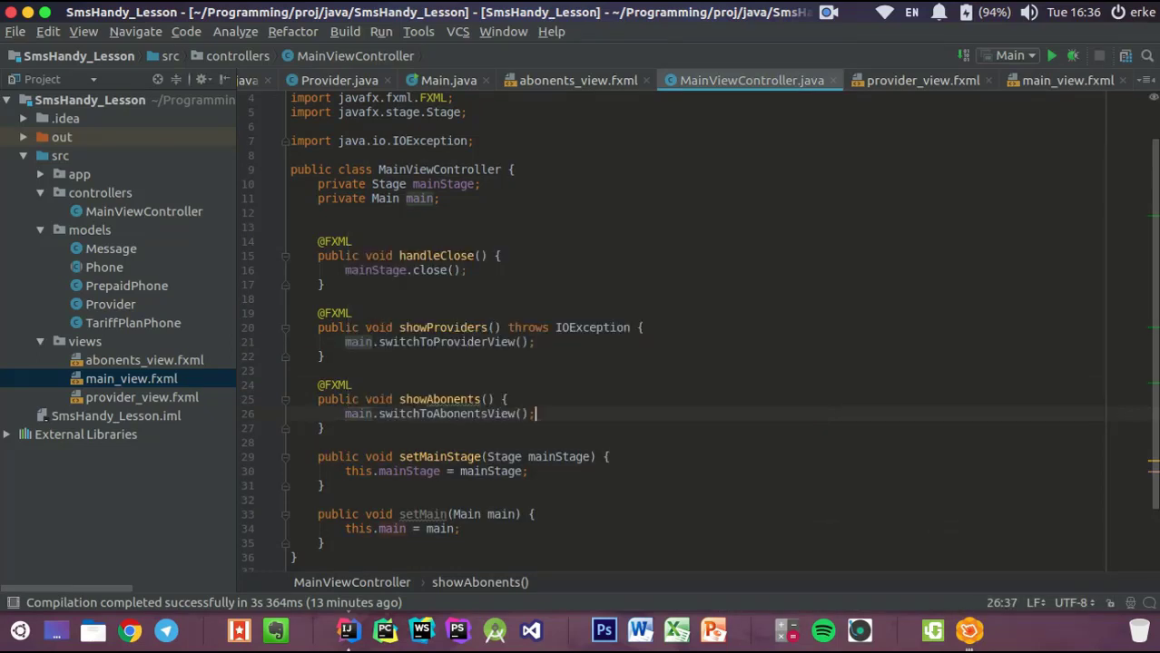
{"action": "type", "text": ";"}
{"action": "key", "text": "alt+Return"}
{"action": "key", "text": "Return"}
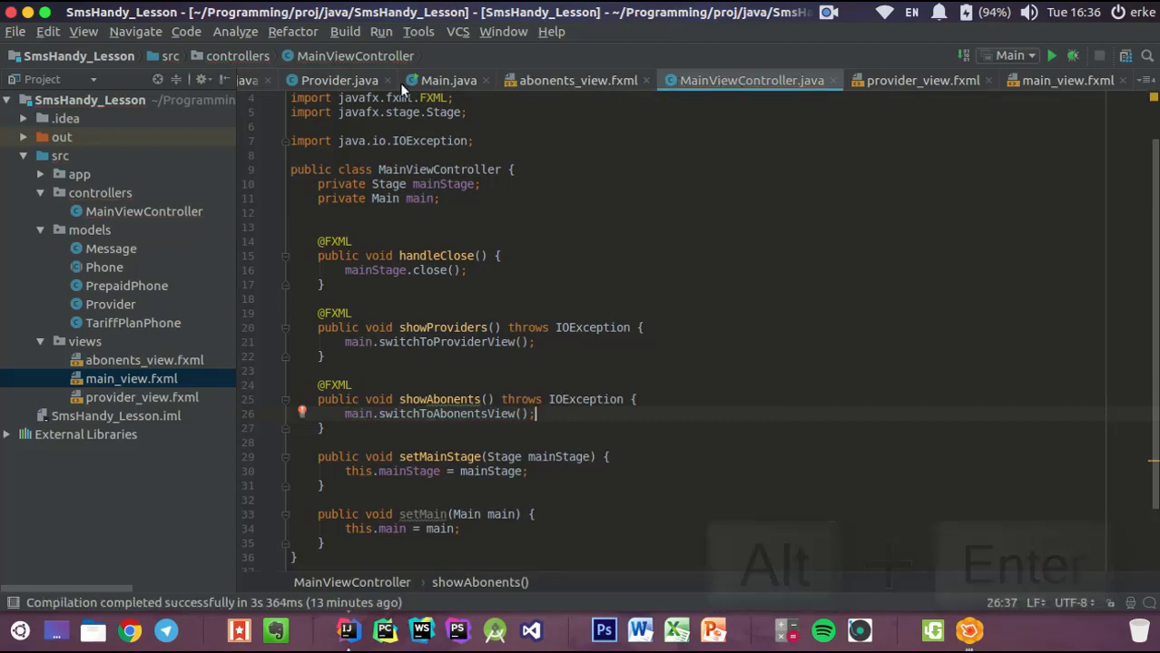
In the start method of Main.java, add controller.setMain(this); below the setMainStage call
{"action": "left_click", "coordinate": [440, 80]}
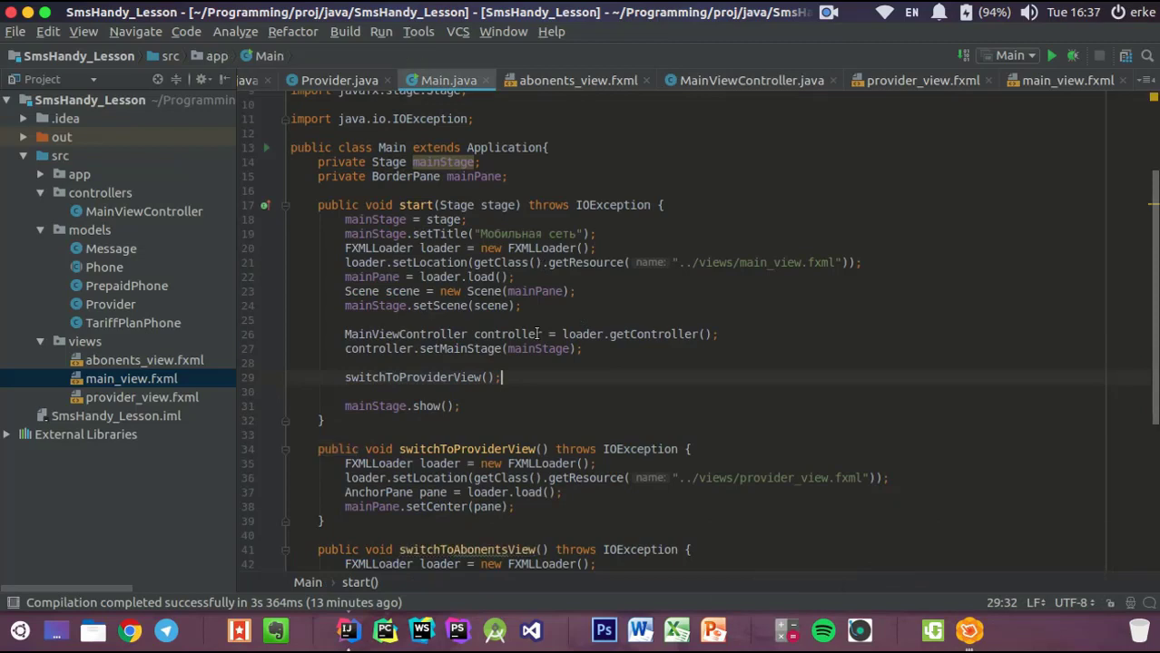
{"action": "left_click", "coordinate": [598, 347]}
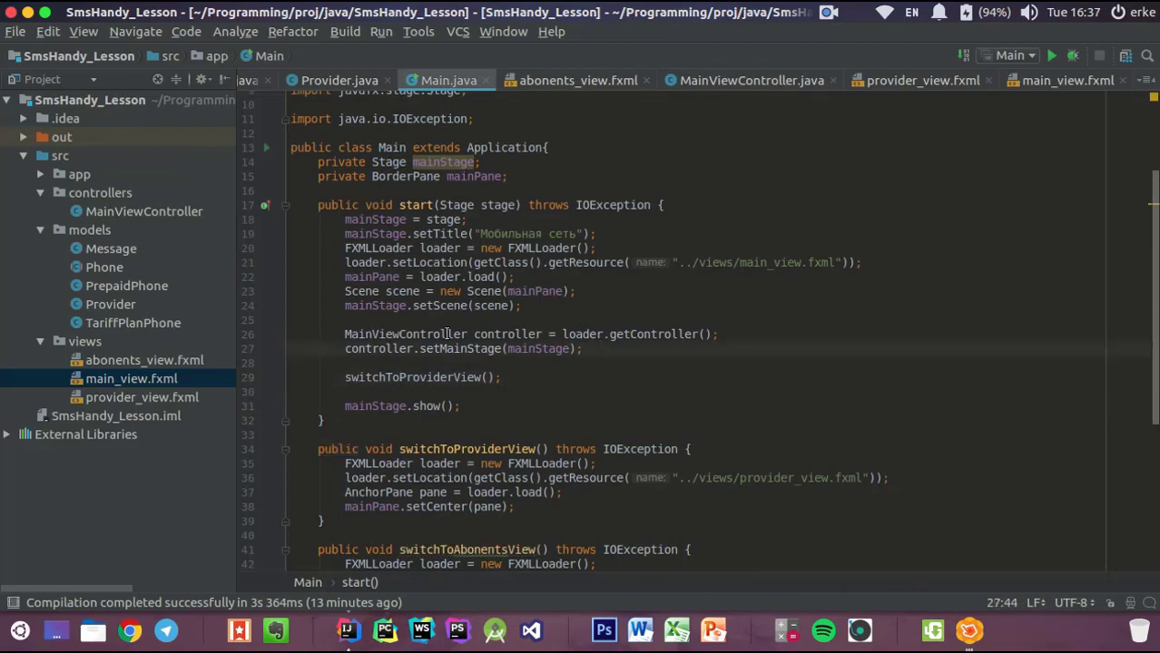
{"action": "key", "text": "Return"}
{"action": "type", "text": "controller."}
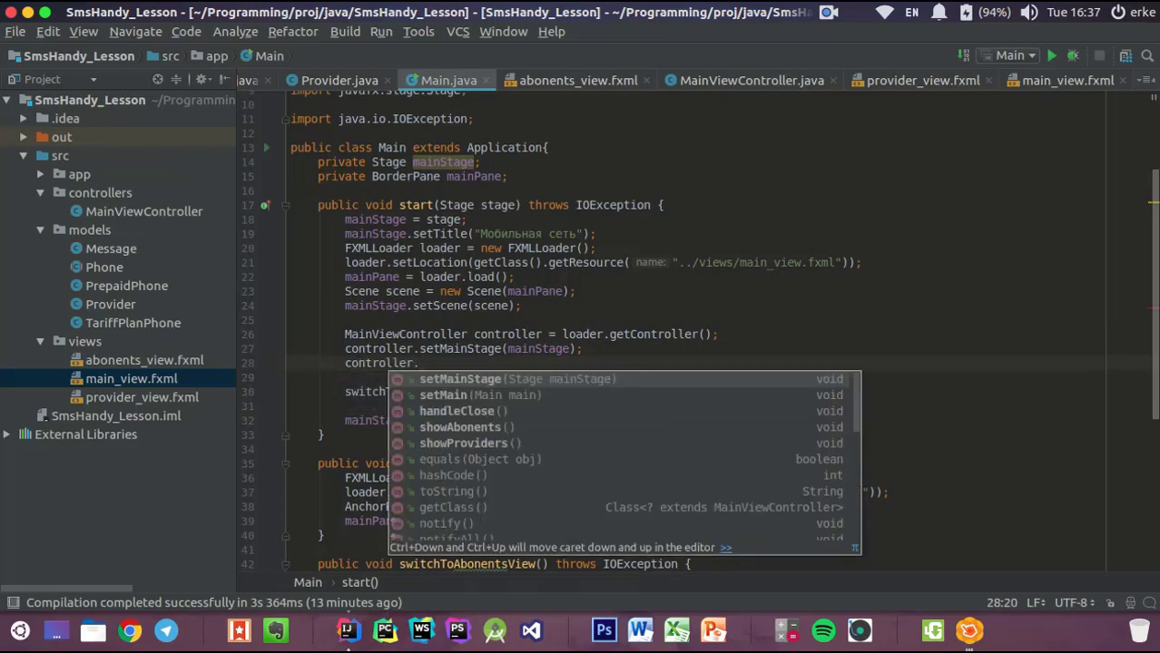
{"action": "key", "text": "Down"}
{"action": "key", "text": "Return"}
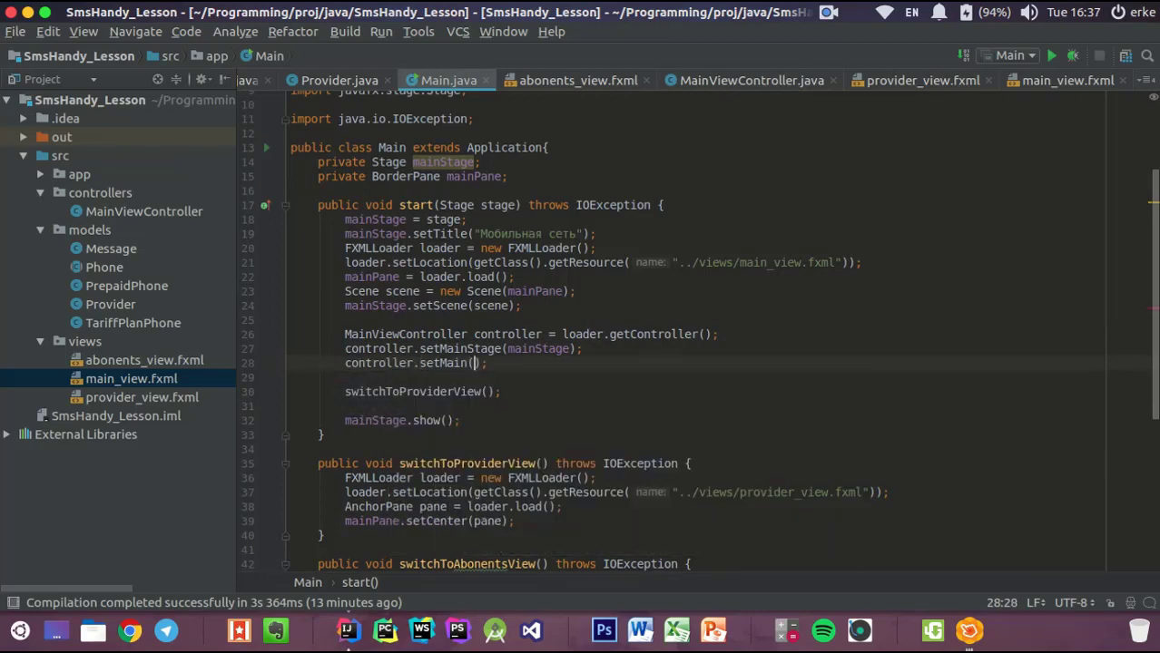
{"action": "type", "text": "this"}
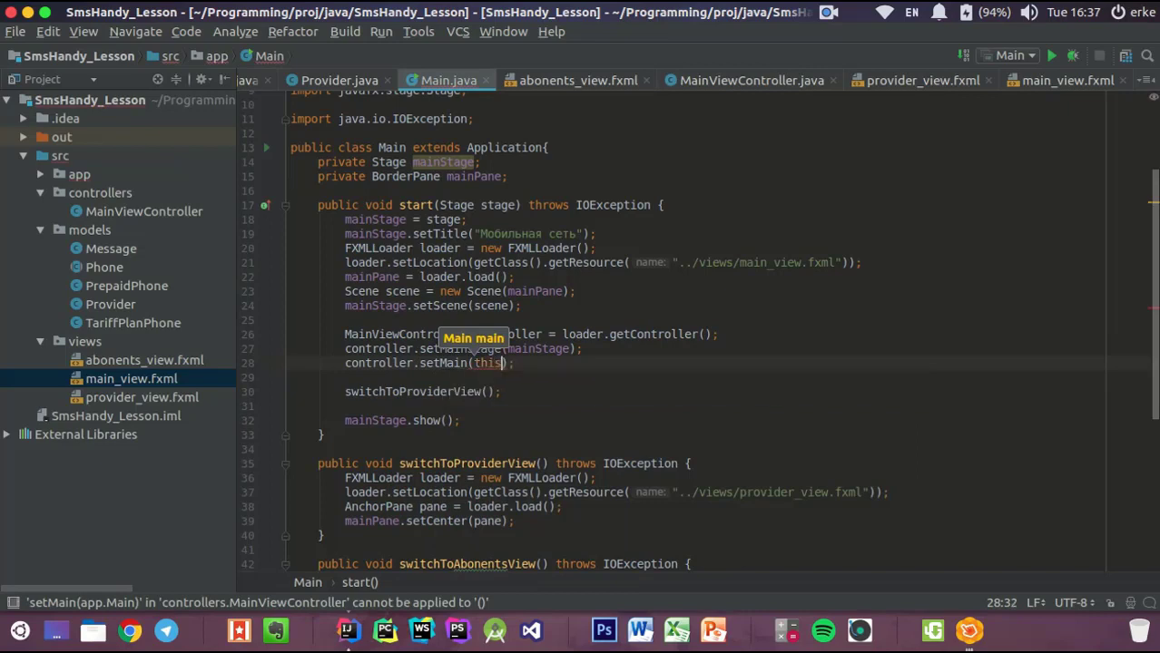
{"action": "left_click", "coordinate": [527, 369]}
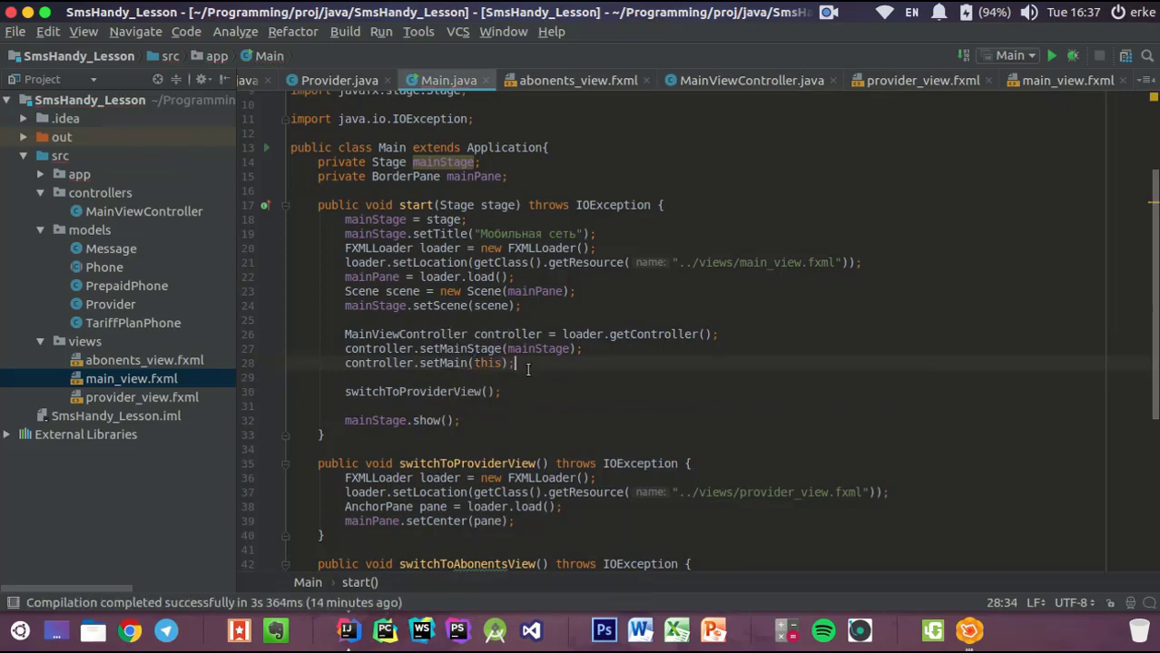
Run the application and test switching between the "Абоненты" and "Провайдеры" views, ending on "Абоненты"
{"action": "left_click", "coordinate": [1051, 56]}
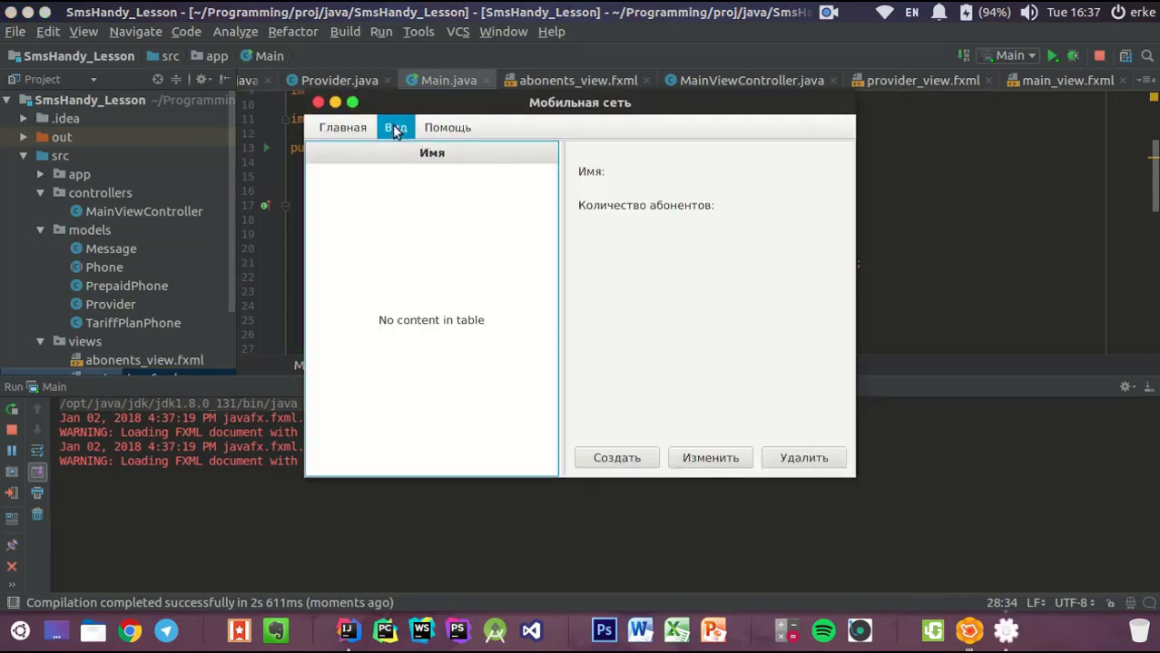
{"action": "left_click", "coordinate": [396, 128]}
{"action": "left_click_drag", "start_coordinate": [529, 108], "coordinate": [524, 127]}
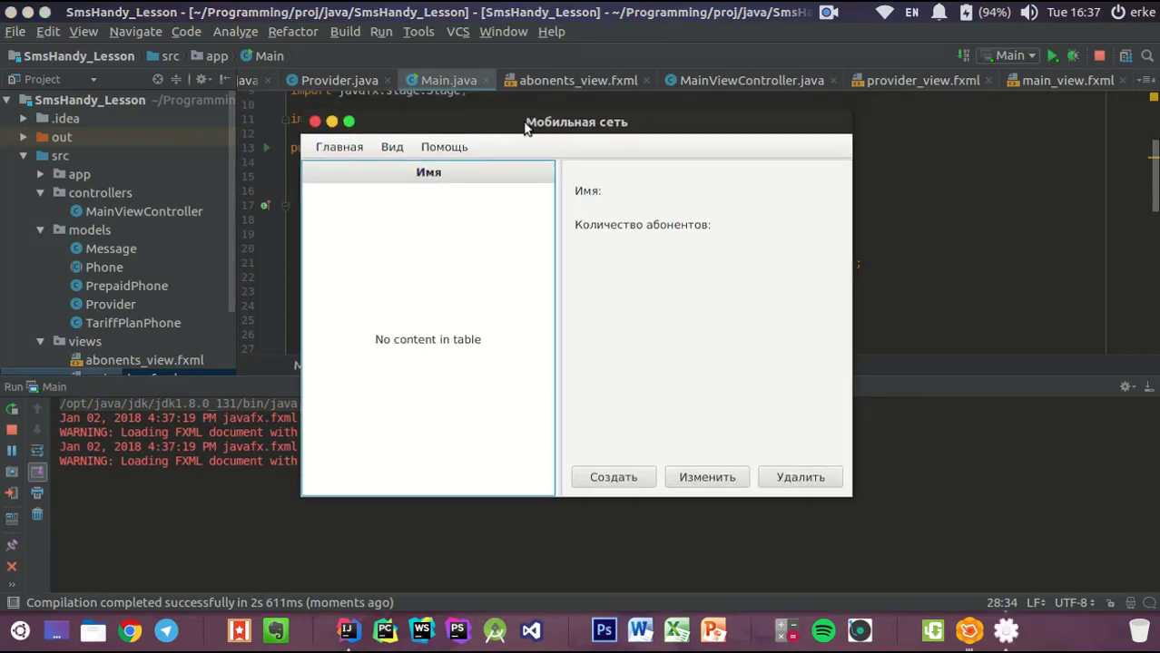
{"action": "left_click", "coordinate": [390, 151]}
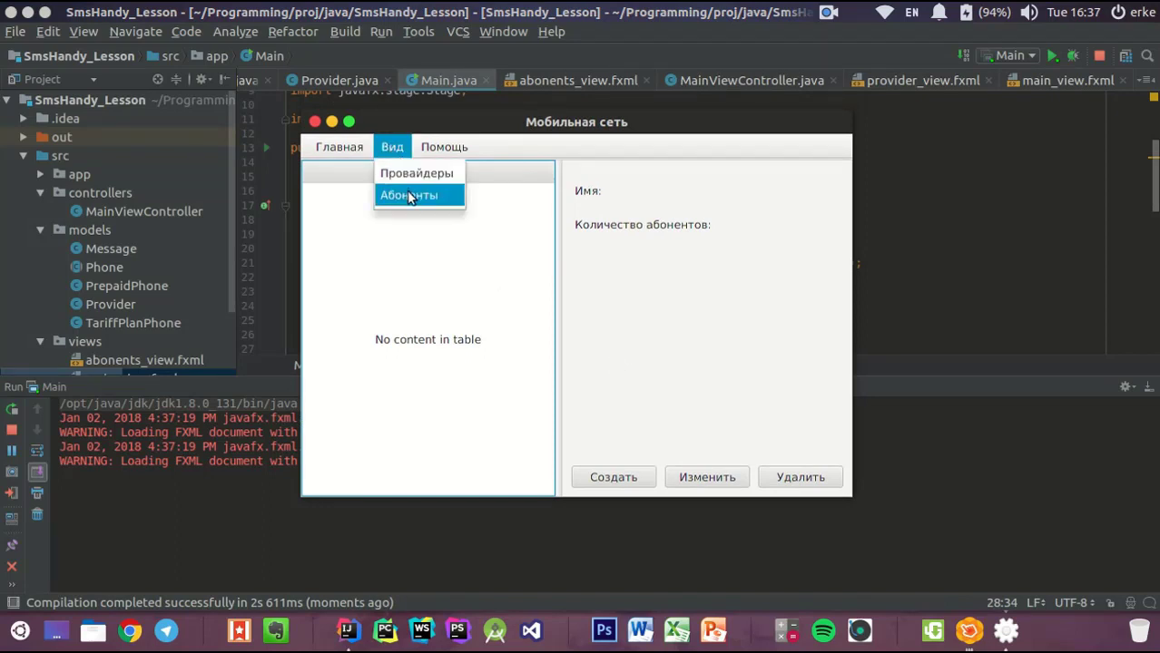
{"action": "left_click", "coordinate": [406, 194]}
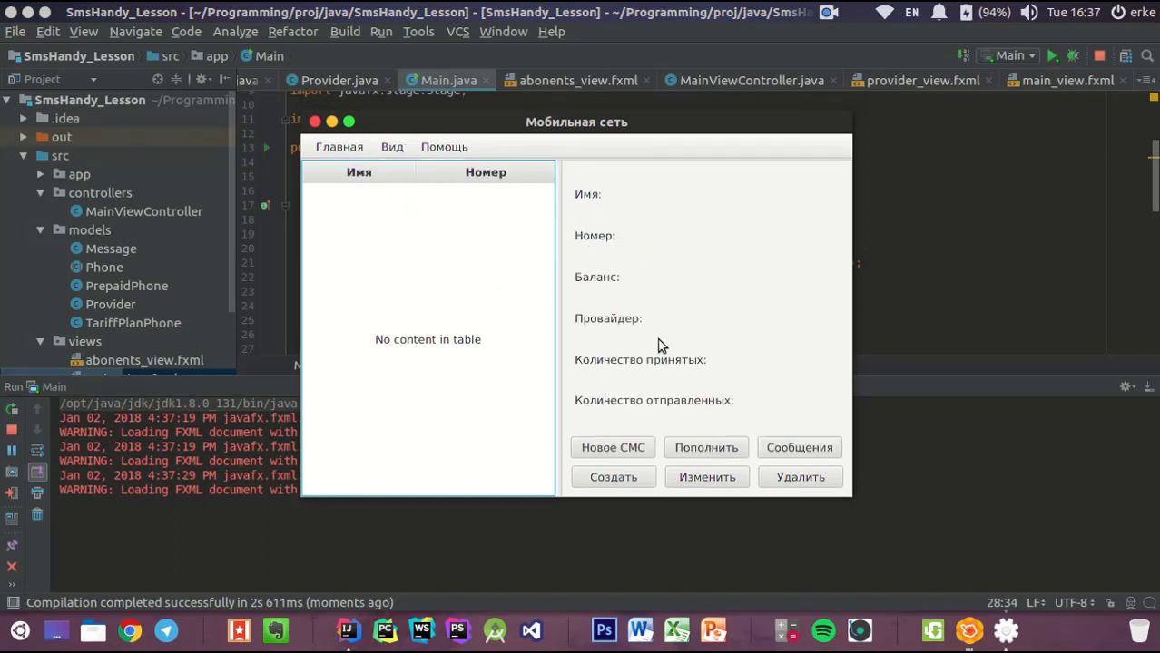
{"action": "left_click", "coordinate": [392, 151]}
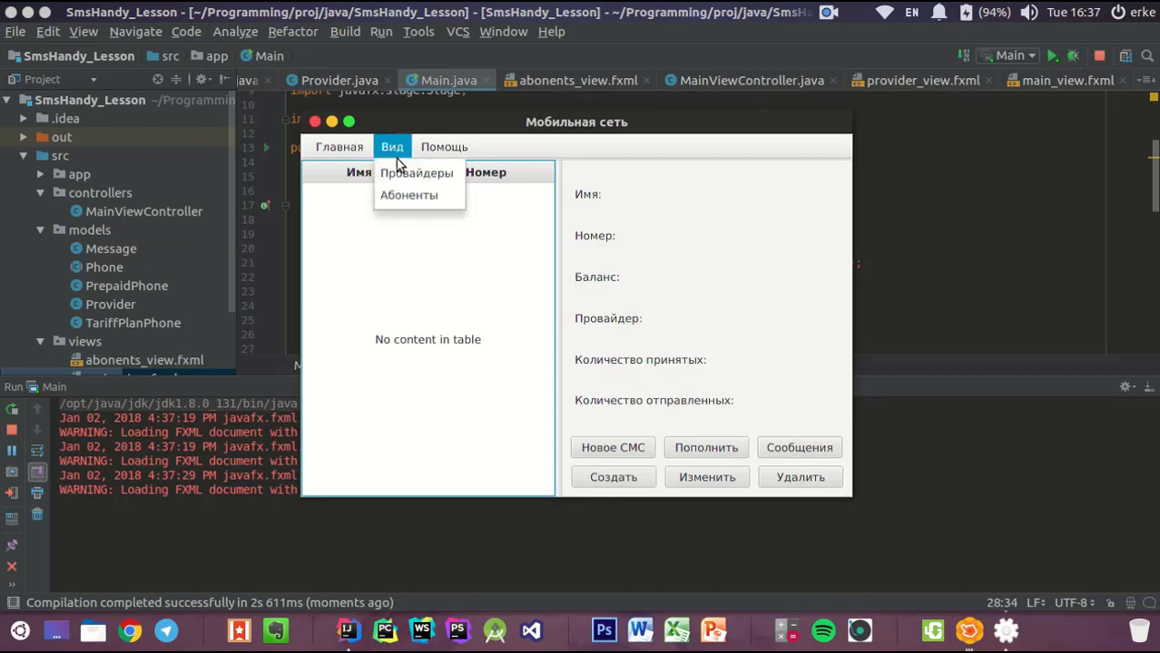
{"action": "left_click", "coordinate": [406, 174]}
{"action": "left_click", "coordinate": [392, 147]}
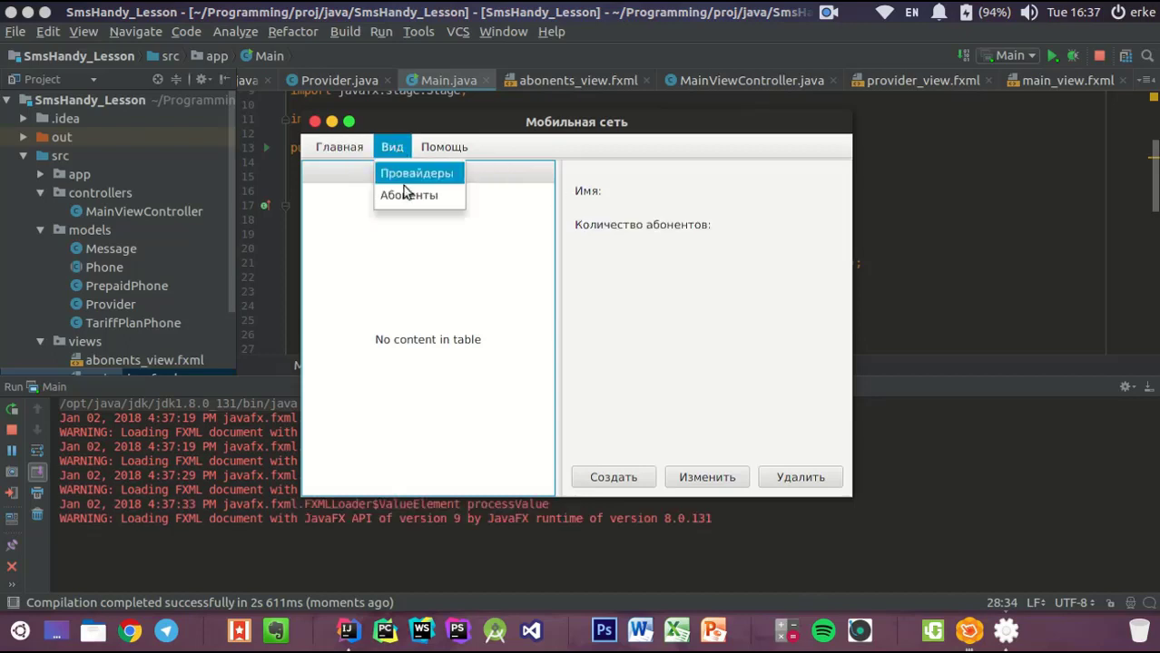
{"action": "left_click", "coordinate": [406, 196]}
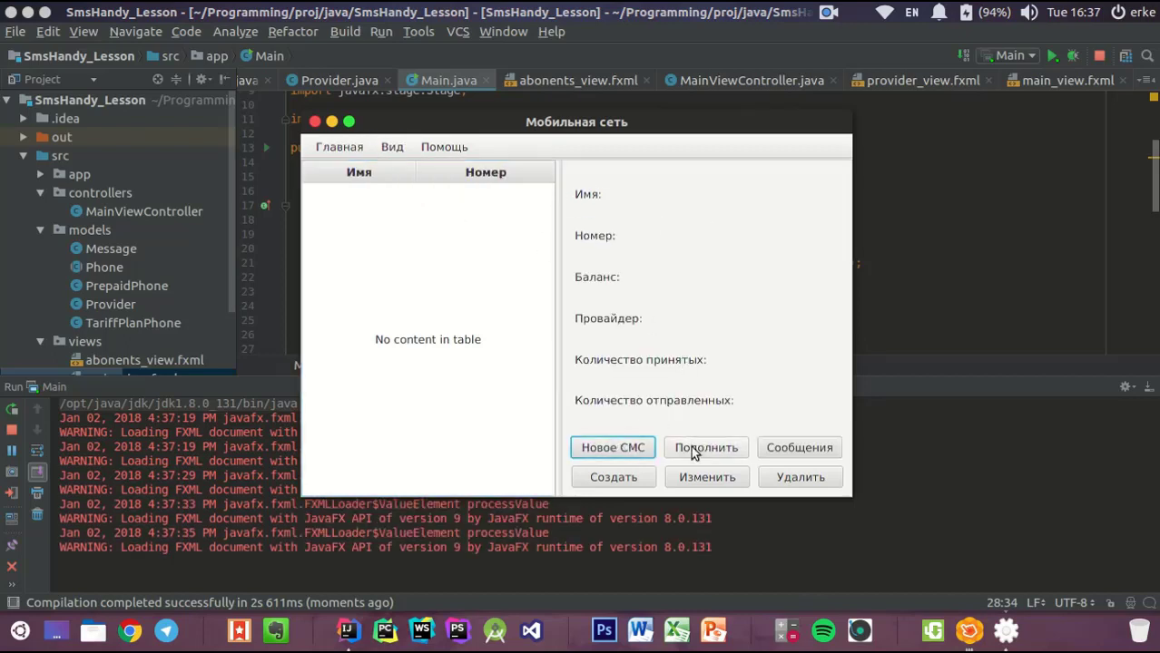
Try the subscriber view's action buttons, switch back to "Провайдеры", close the running application and hide its run output
{"action": "left_click", "coordinate": [777, 453]}
{"action": "left_click", "coordinate": [786, 478]}
{"action": "left_click", "coordinate": [708, 479]}
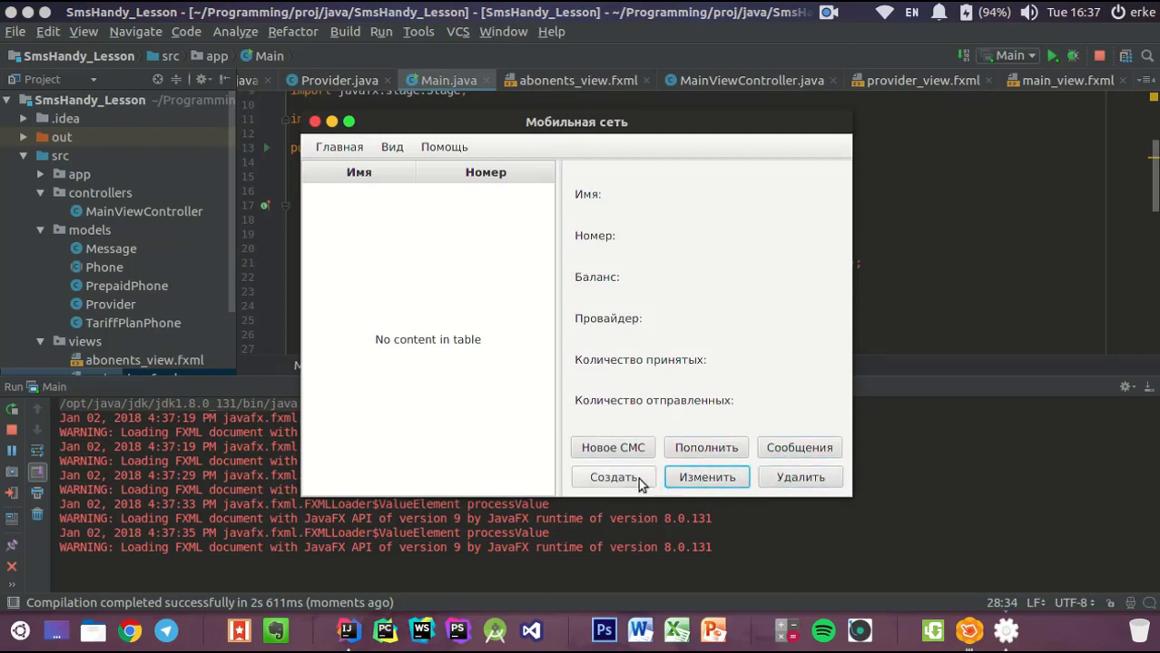
{"action": "left_click", "coordinate": [617, 478]}
{"action": "left_click", "coordinate": [393, 147]}
{"action": "left_click", "coordinate": [401, 172]}
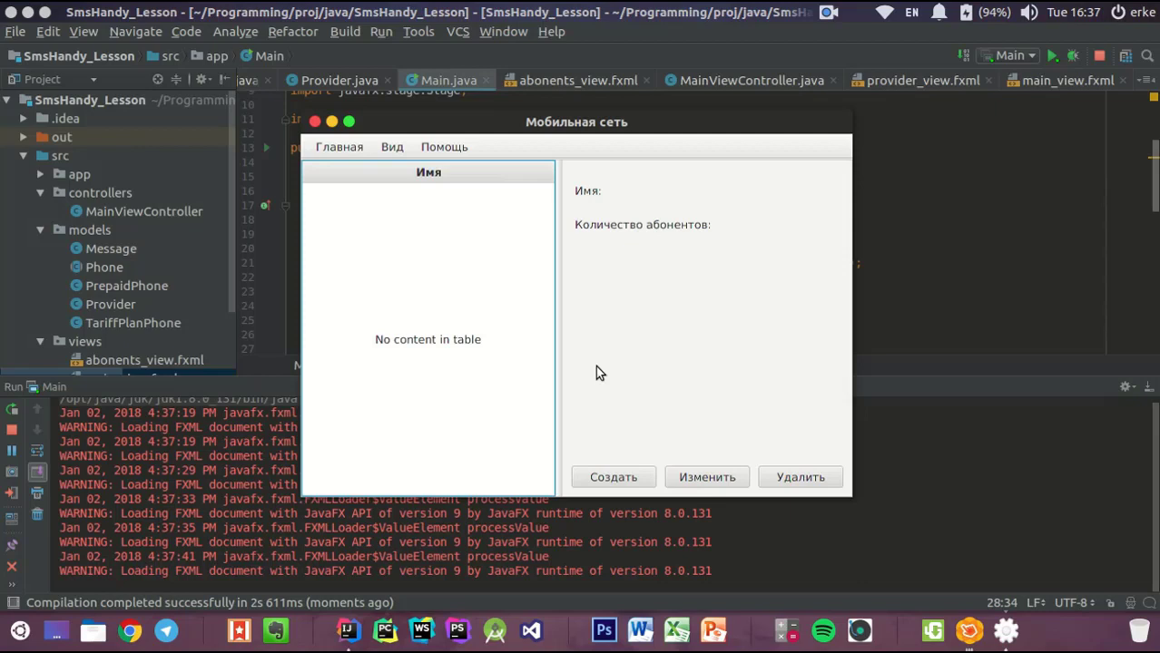
{"action": "left_click", "coordinate": [313, 121]}
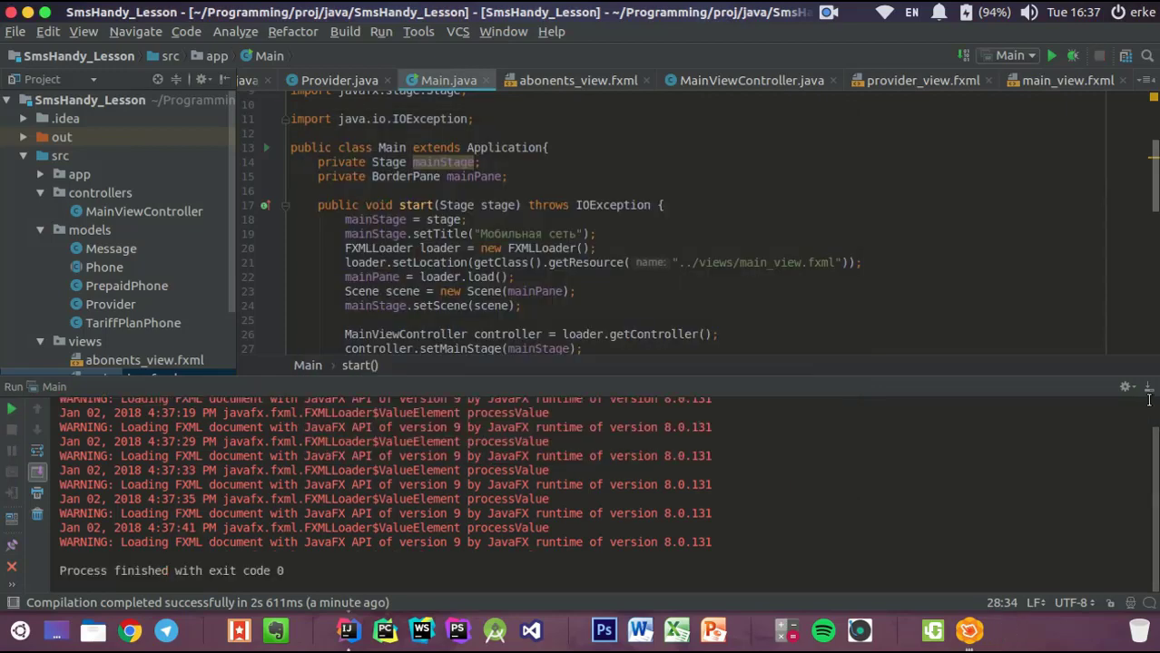
{"action": "left_click", "coordinate": [1148, 391]}
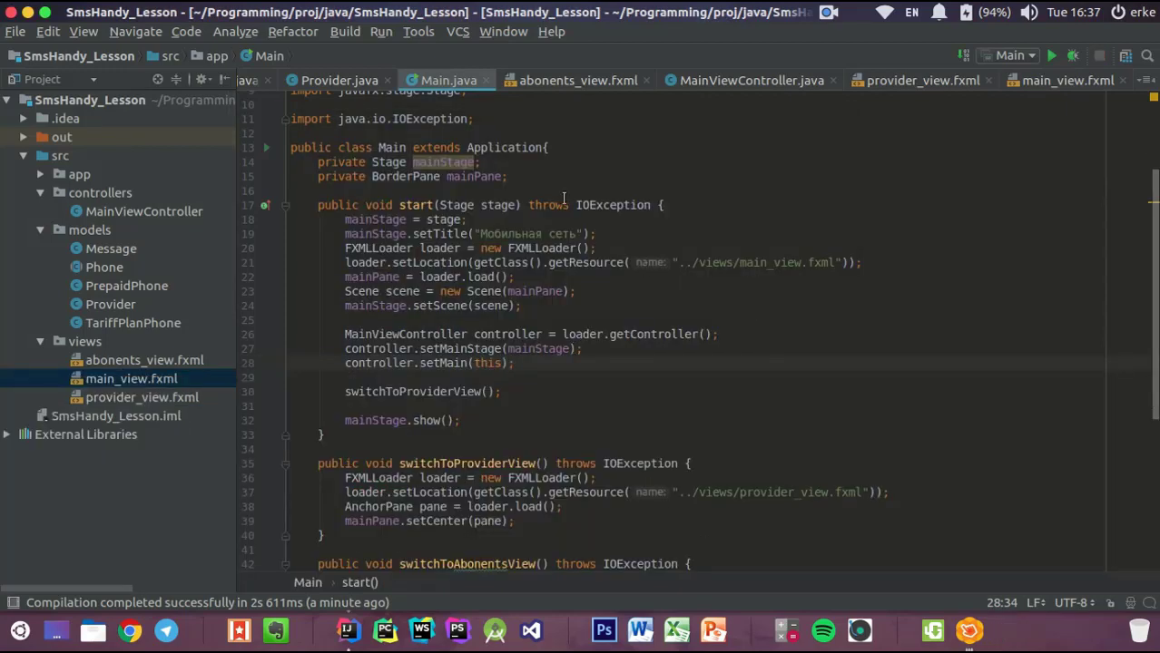
Below the mainPane field in Main.java, begin a new field declaration with private ObservableList<Provider>, importing both classes
{"action": "left_click", "coordinate": [534, 178]}
{"action": "key", "text": "Return"}
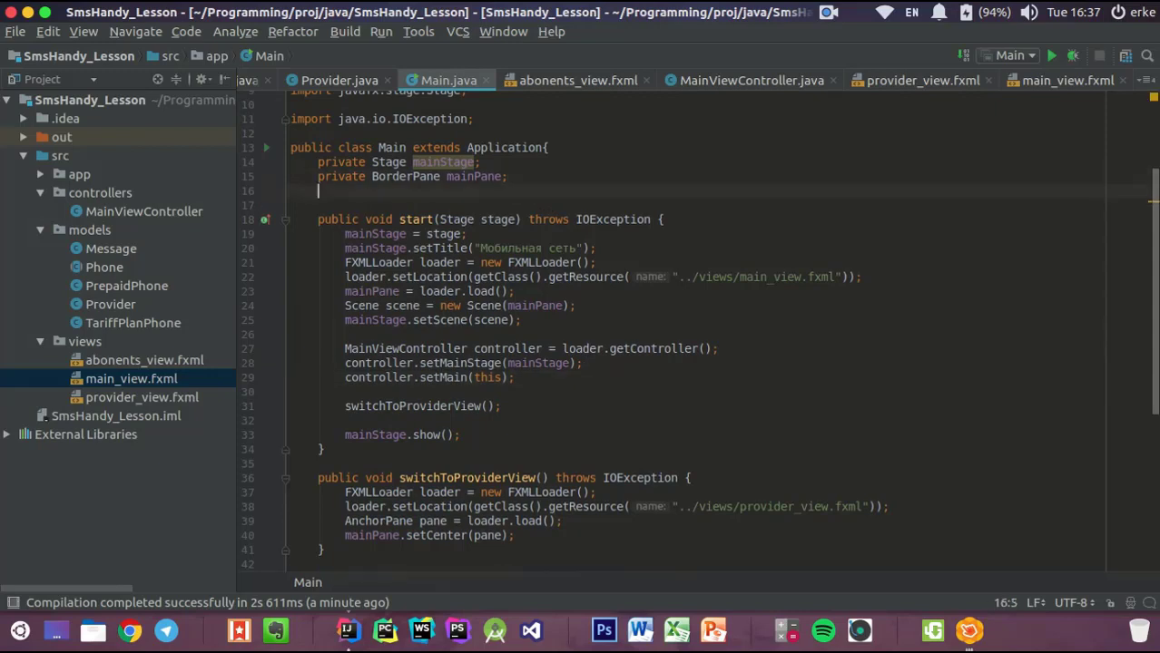
{"action": "type", "text": "private "}
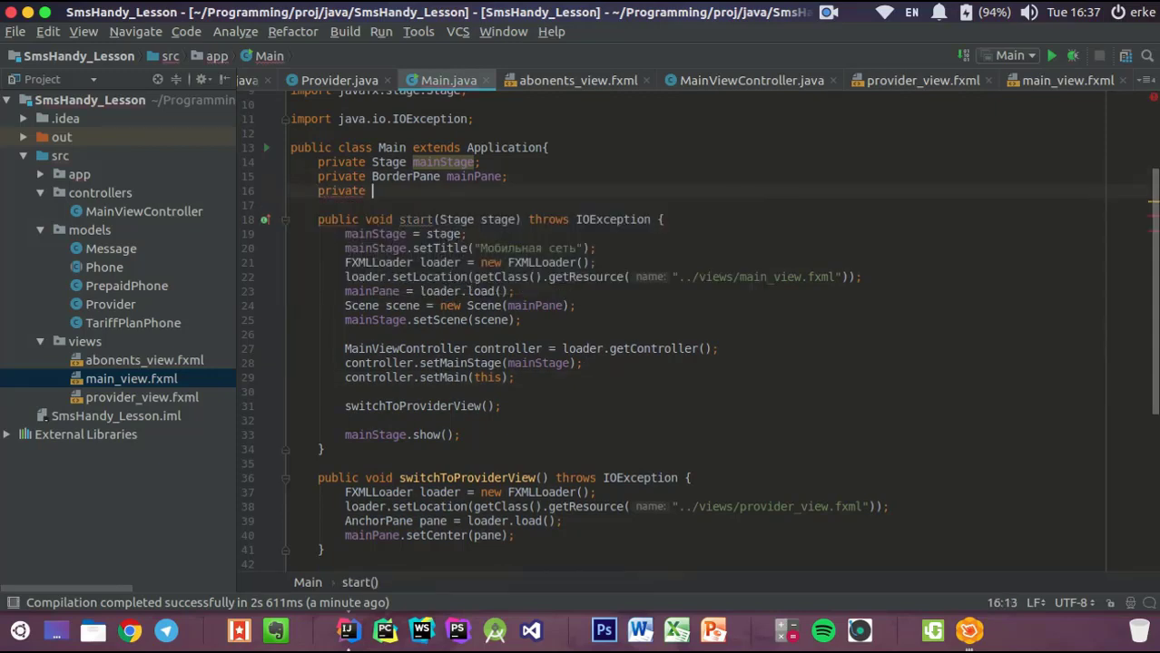
{"action": "type", "text": "Ob"}
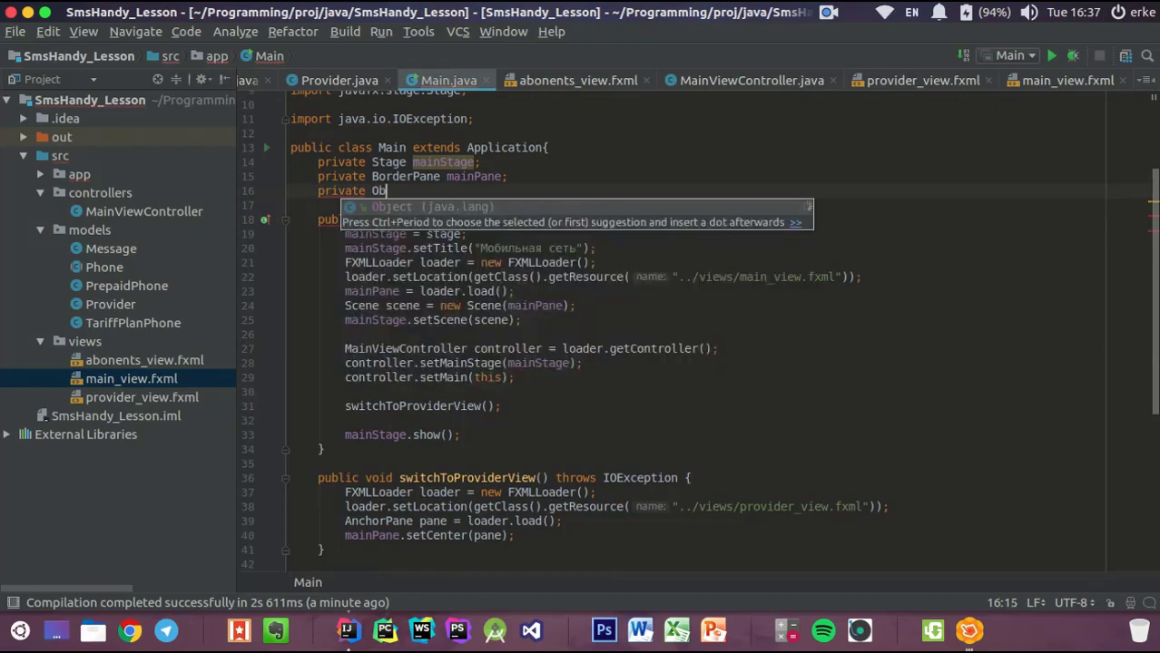
{"action": "key", "text": "Down"}
{"action": "key", "text": "Return"}
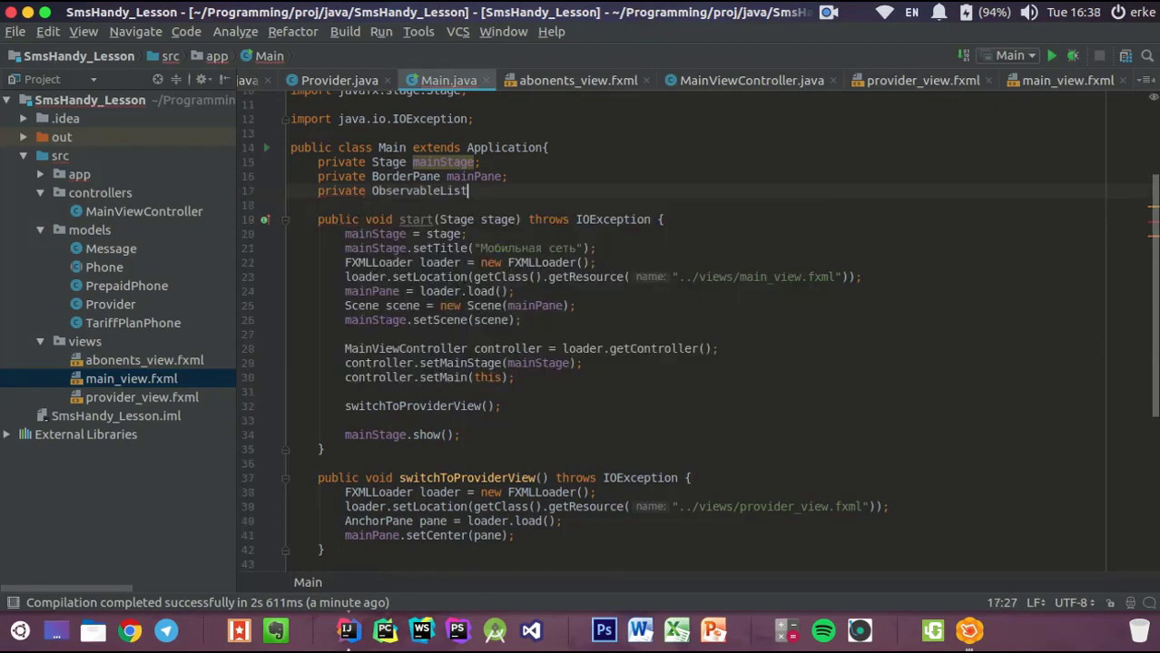
{"action": "type", "text": "<"}
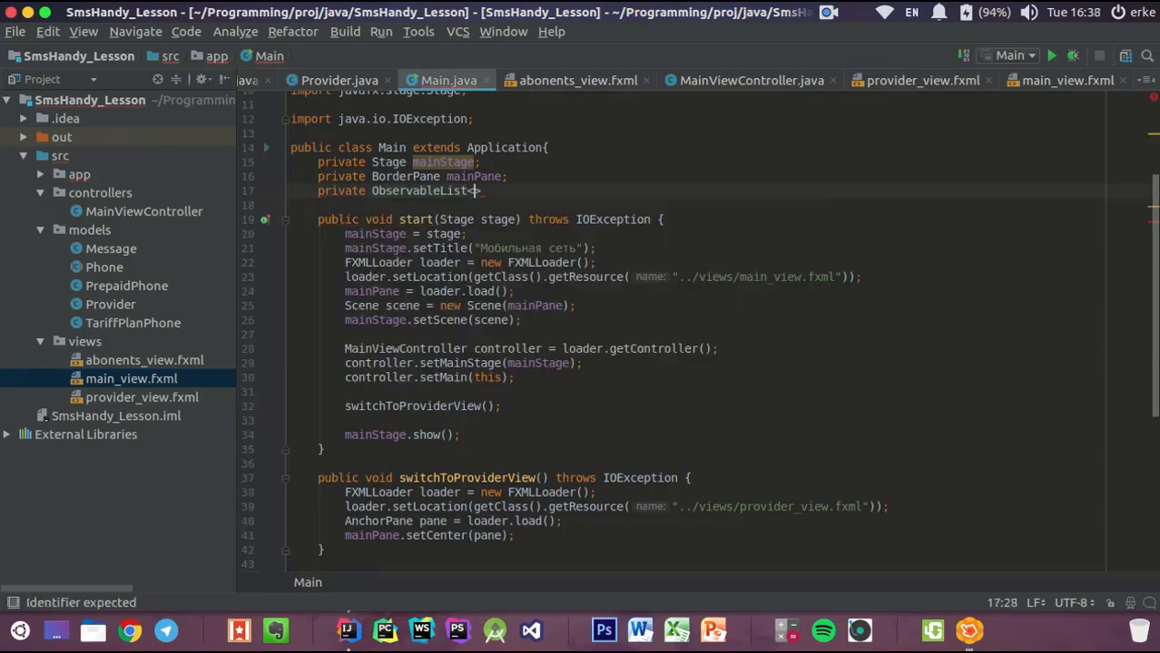
{"action": "type", "text": "Ar"}
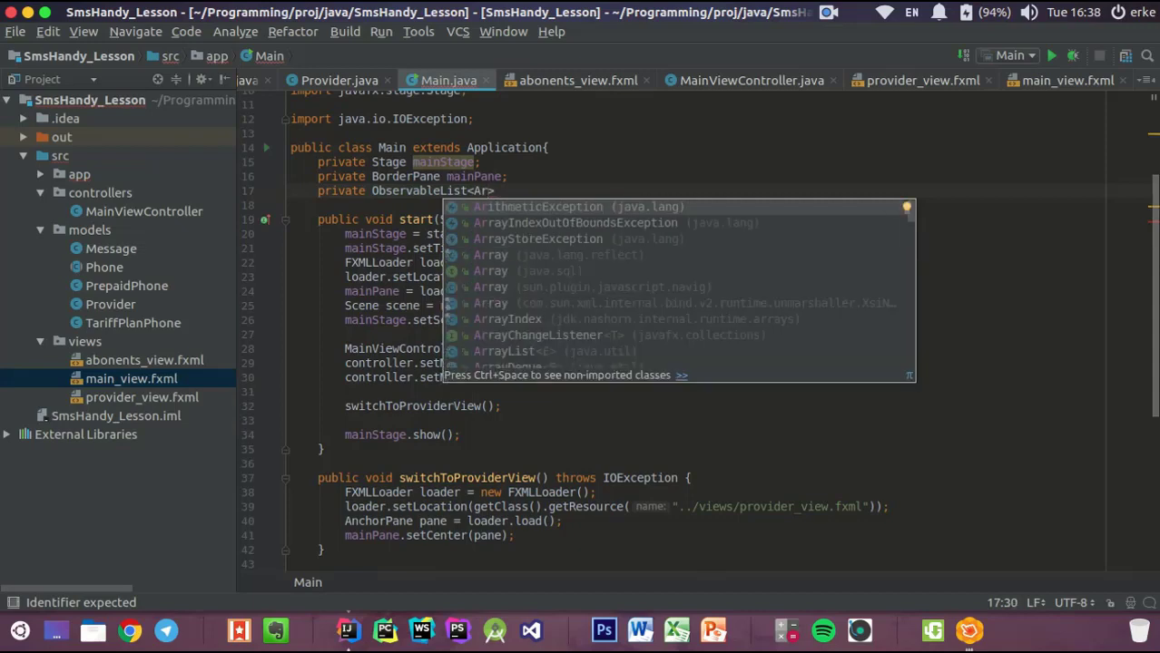
{"action": "key", "text": "BackSpace"}
{"action": "key", "text": "BackSpace"}
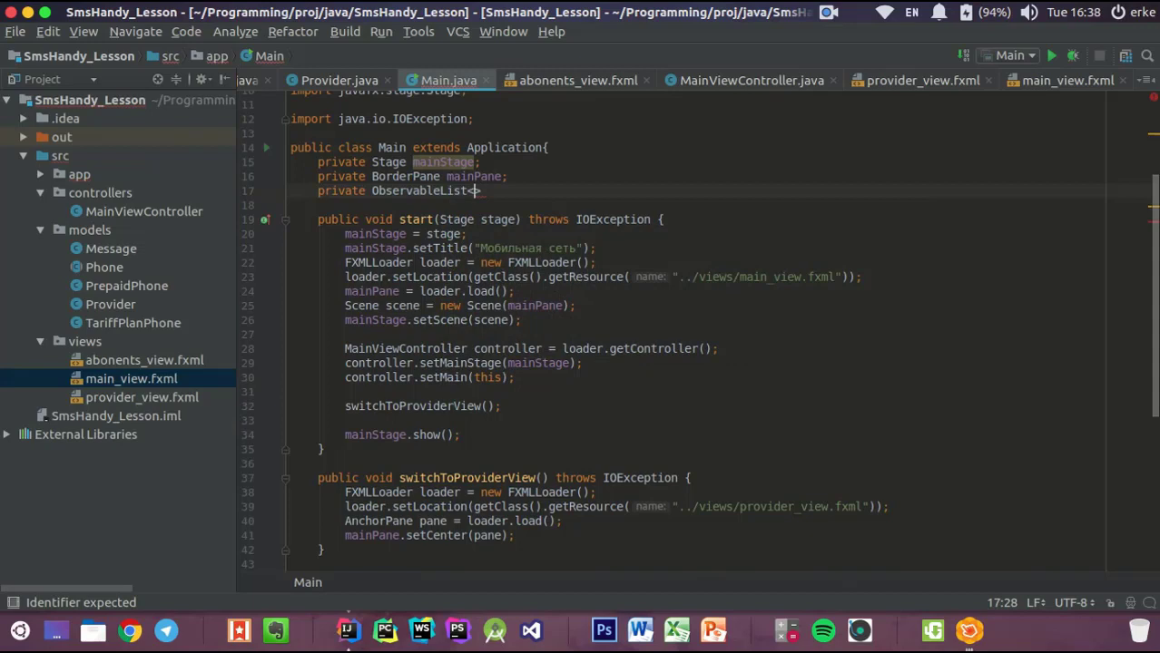
{"action": "type", "text": "Pr"}
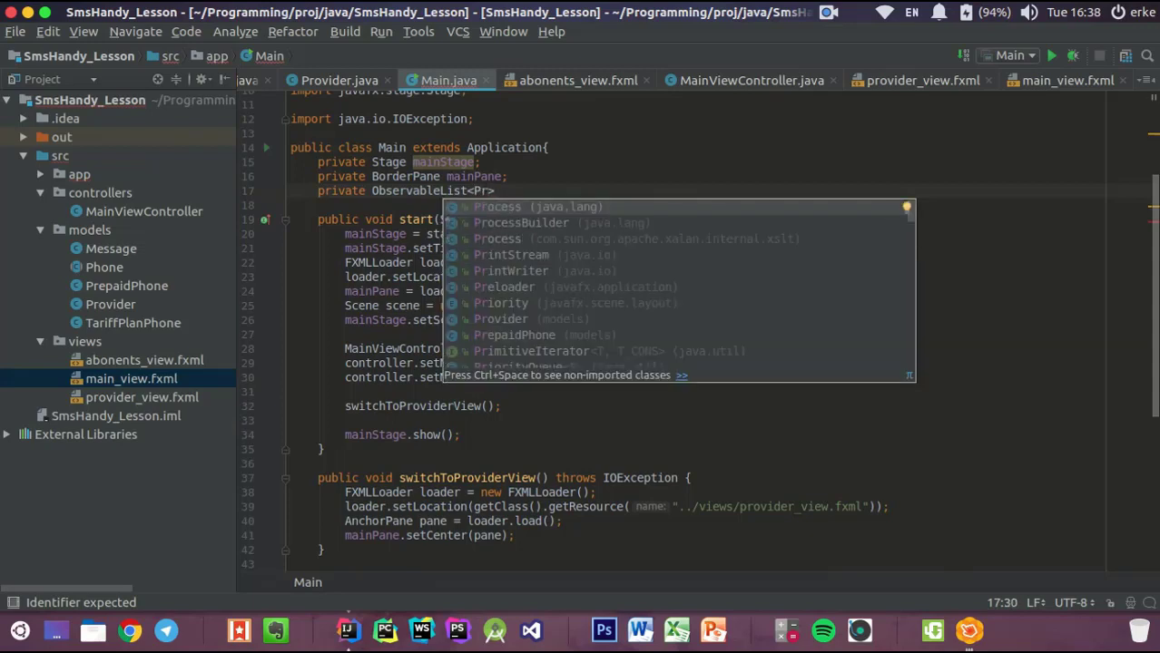
{"action": "type", "text": "ovi"}
{"action": "key", "text": "Return"}
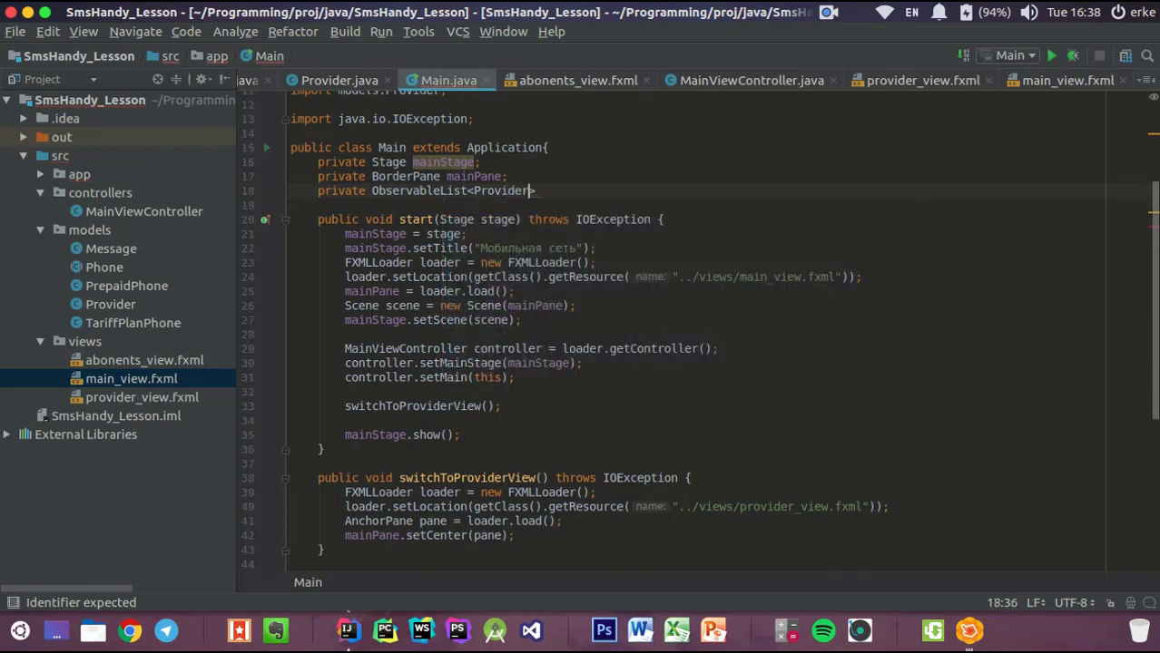
{"action": "type", "text": "="}
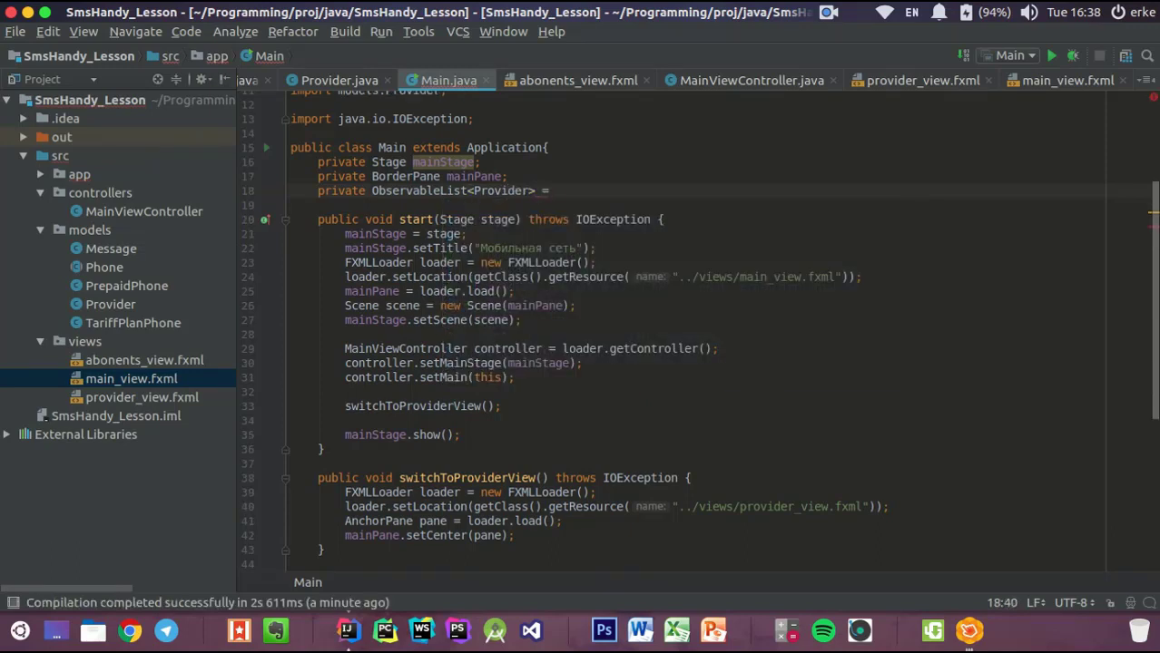
{"action": "type", "text": " FX"}
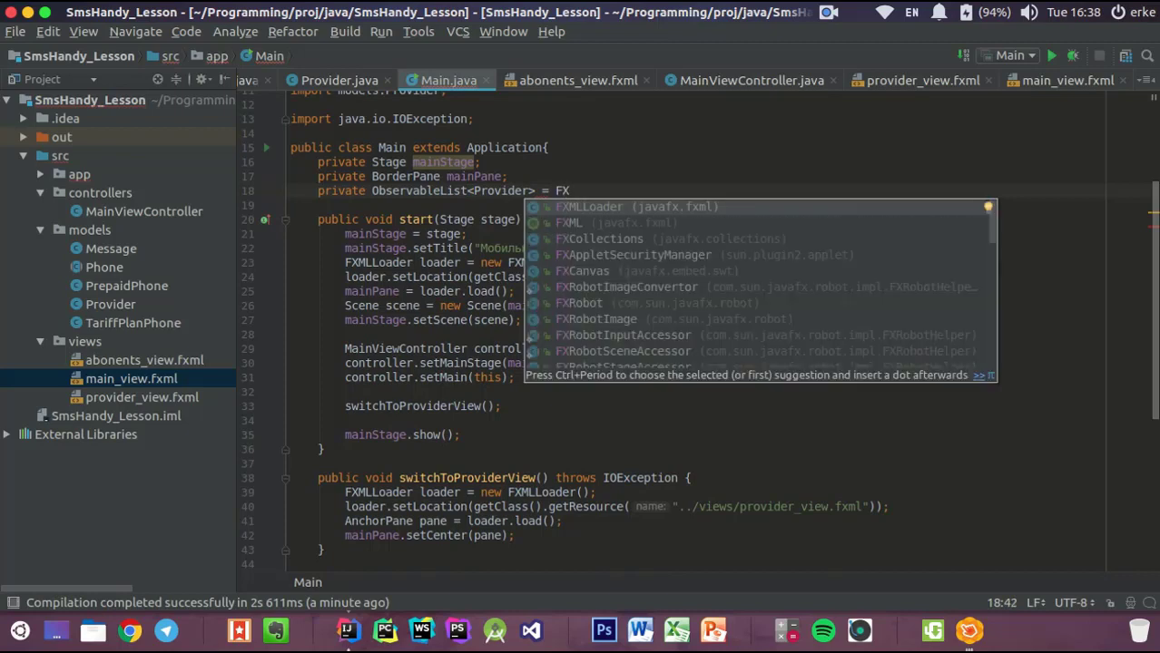
{"action": "key", "text": "Down"}
{"action": "key", "text": "Down"}
{"action": "key", "text": "Return"}
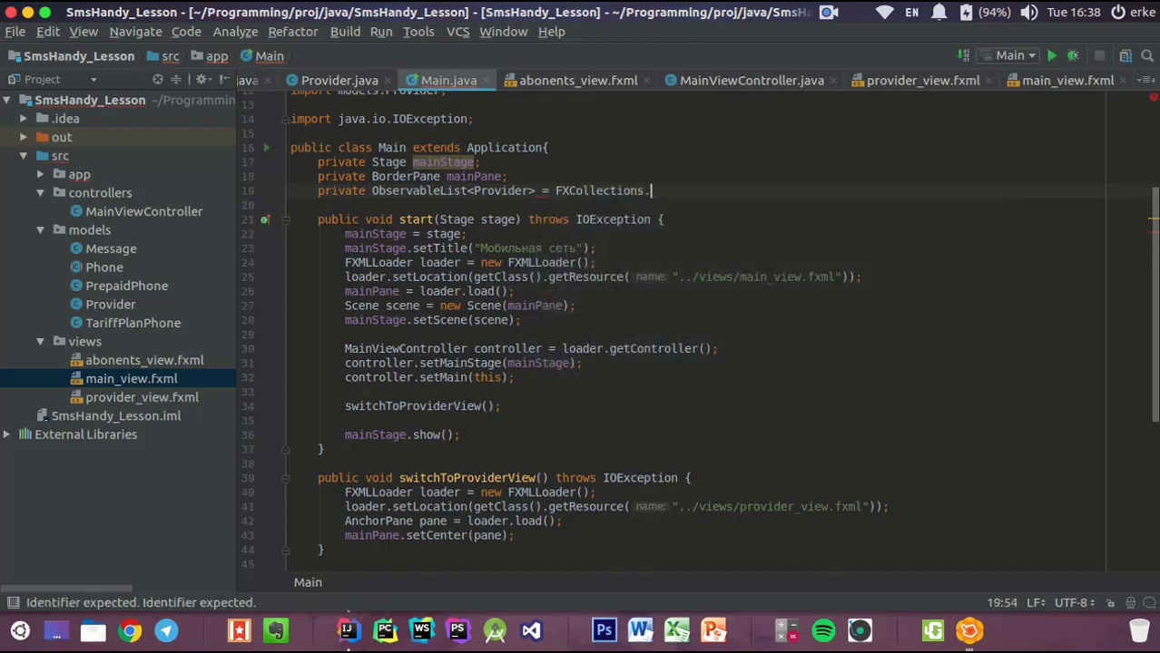
{"action": "key", "text": "BackSpace"}
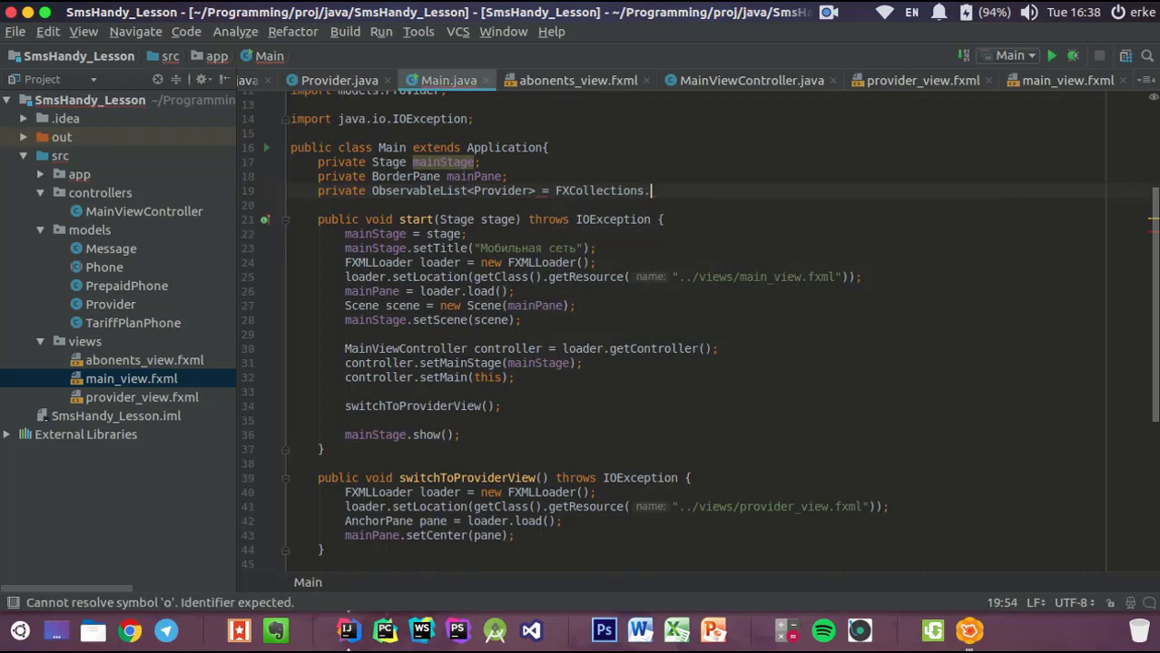
{"action": "key", "text": "BackSpace"}
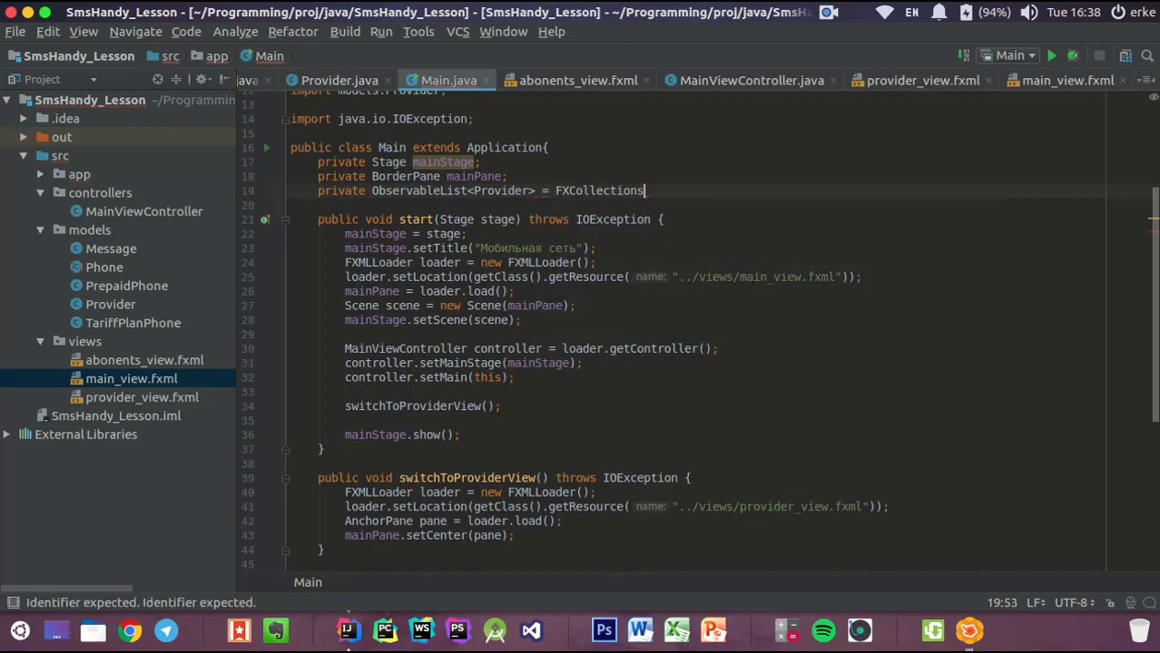
{"action": "type", "text": "."}
{"action": "key", "text": "BackSpace"}
{"action": "key", "text": "BackSpace"}
{"action": "key", "text": "BackSpace"}
{"action": "key", "text": "BackSpace"}
{"action": "key", "text": "BackSpace"}
{"action": "key", "text": "BackSpace"}
{"action": "key", "text": "BackSpace"}
{"action": "key", "text": "BackSpace"}
{"action": "key", "text": "BackSpace"}
{"action": "key", "text": "BackSpace"}
{"action": "key", "text": "BackSpace"}
{"action": "key", "text": "BackSpace"}
{"action": "key", "text": "BackSpace"}
{"action": "key", "text": "BackSpace"}
{"action": "key", "text": "BackSpace"}
{"action": "key", "text": "BackSpace"}
{"action": "key", "text": "BackSpace"}
Name the ObservableList<Provider> field providers and initialize it with FXCollections.observableArrayList();
{"action": "type", "text": "providers "}
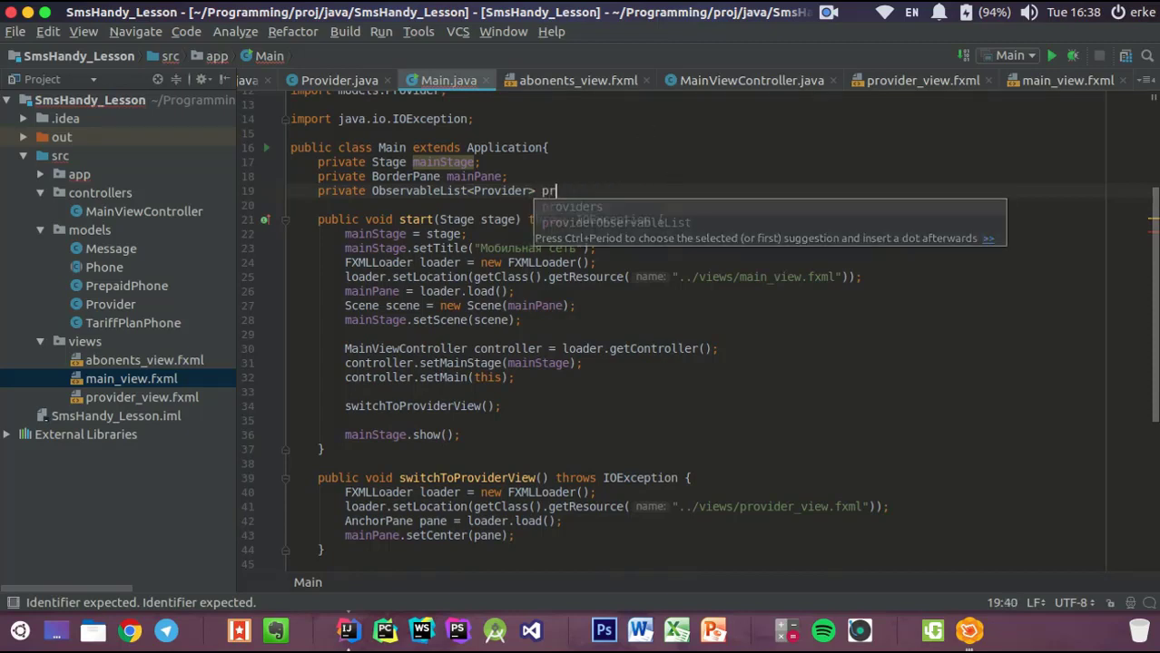
{"action": "type", "text": "= F"}
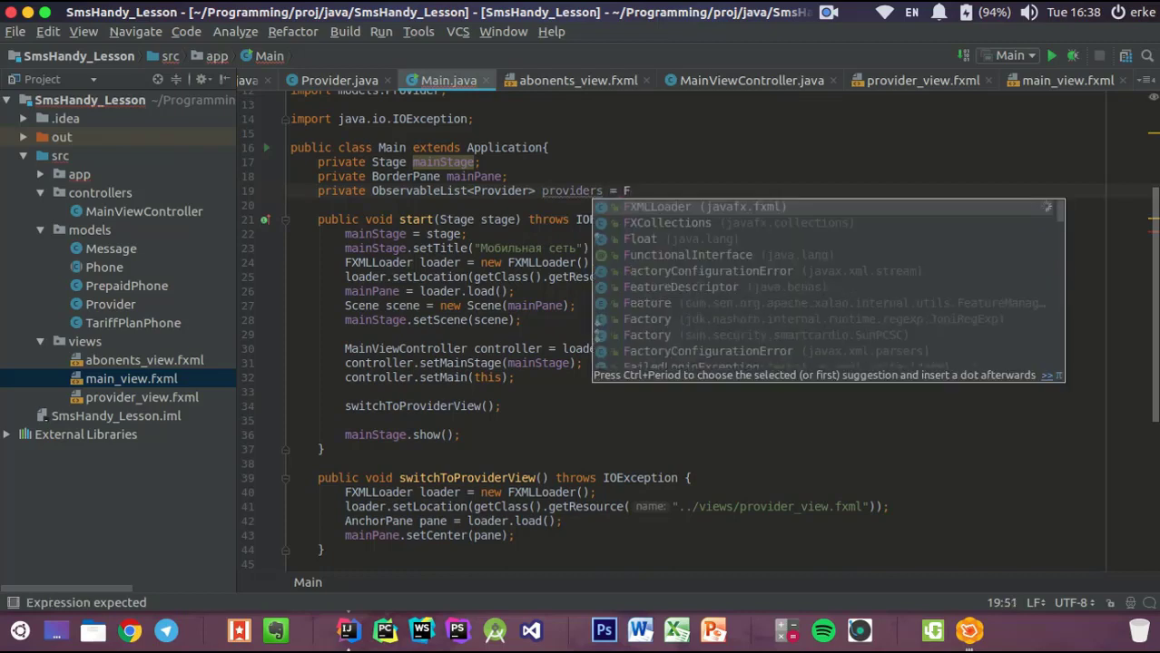
{"action": "key", "text": "Down"}
{"action": "key", "text": "Return"}
{"action": "type", "text": "."}
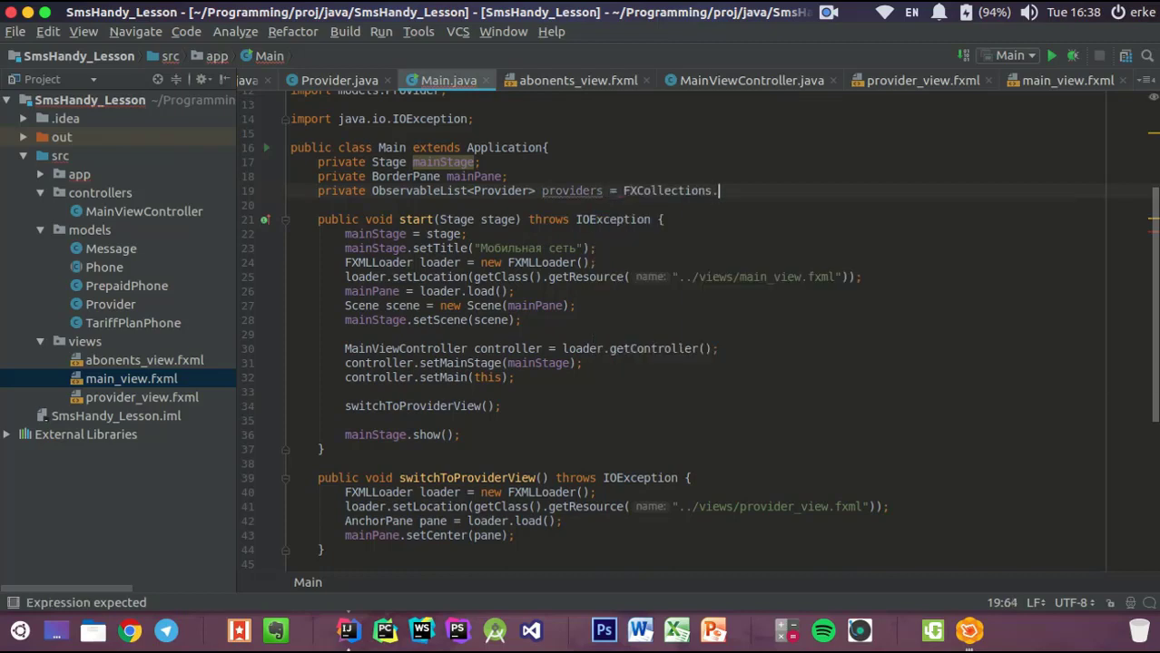
{"action": "key", "text": "Return"}
{"action": "type", "text": ";"}
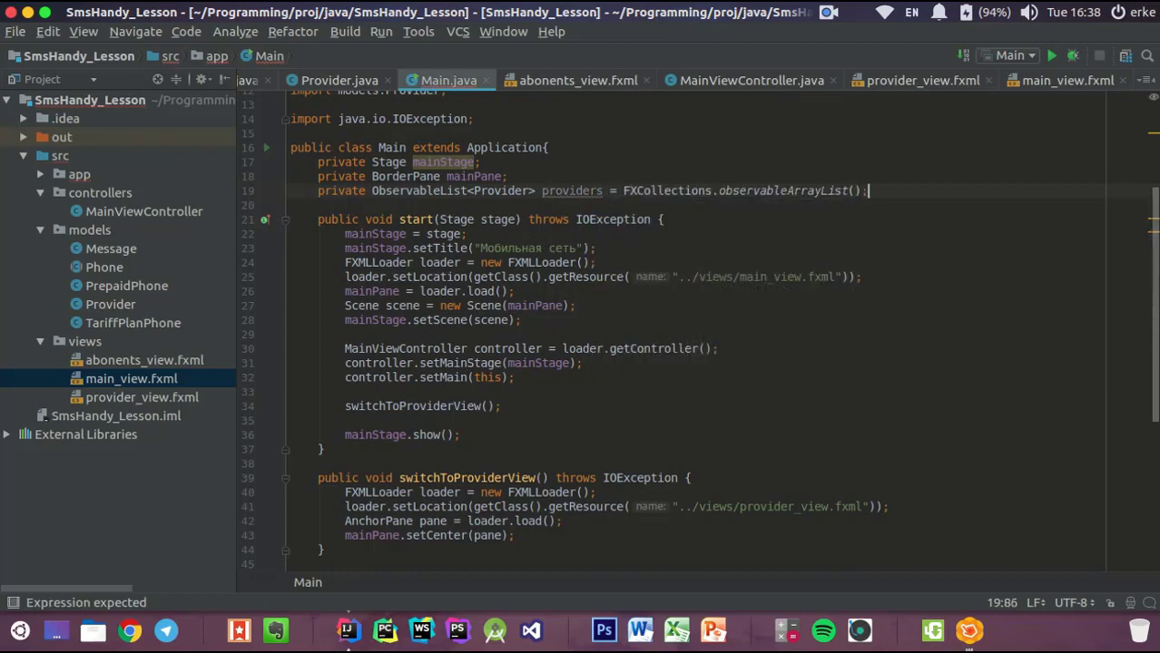
Generate an empty Main() constructor below the fields, without initializing any of them
{"action": "key", "text": "Return"}
{"action": "key", "text": "Return"}
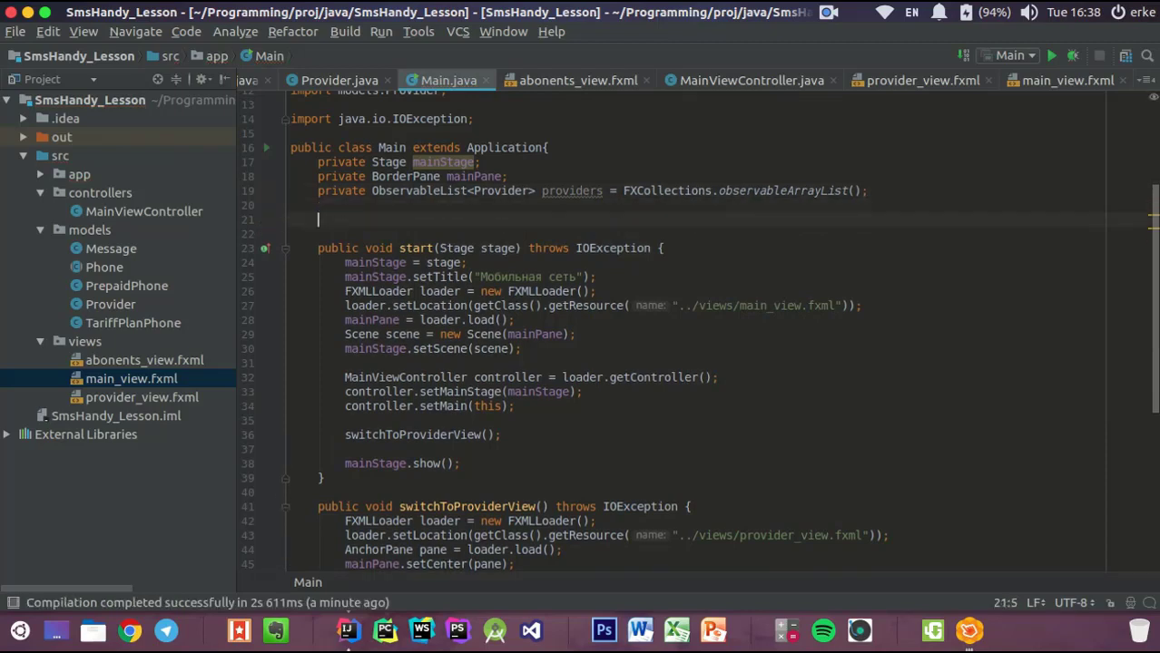
{"action": "key", "text": "alt+Insert"}
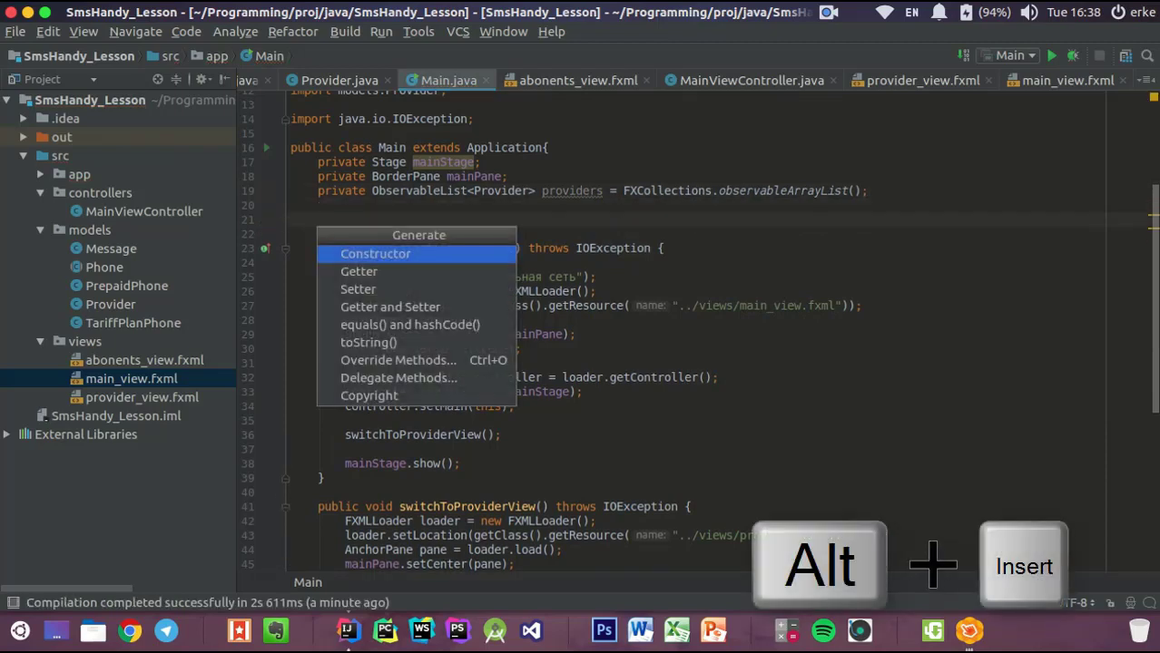
{"action": "key", "text": "Return"}
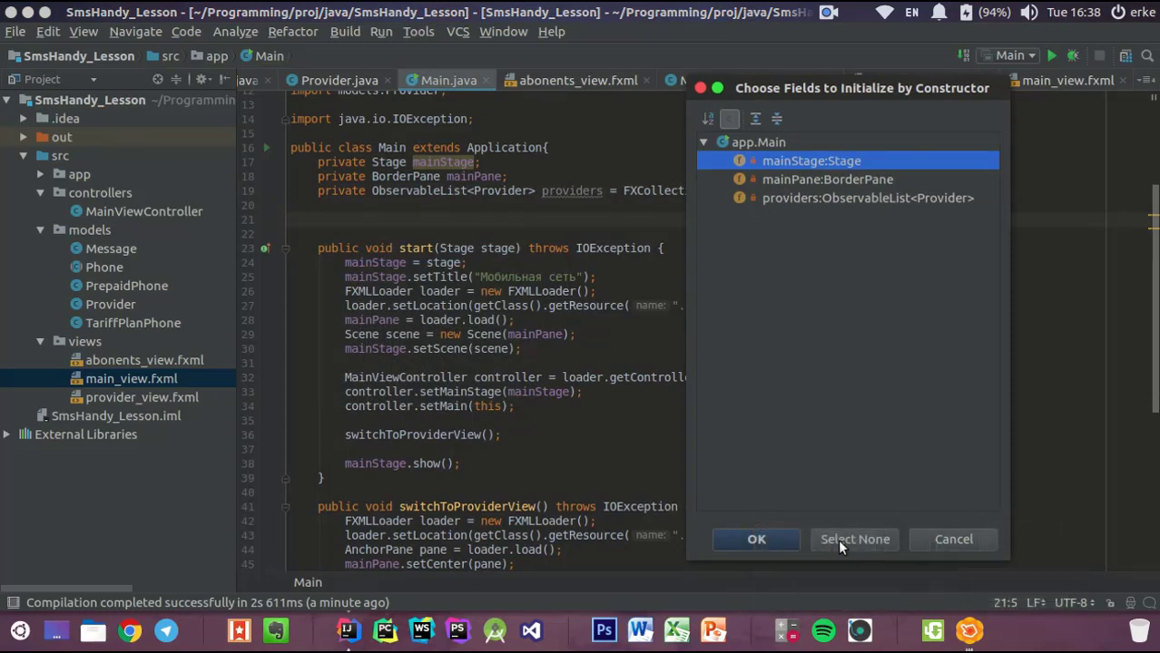
{"action": "left_click", "coordinate": [840, 546]}
In the Main() constructor, add the statement providers.add(new Provider("O!"));
{"action": "type", "text": "p"}
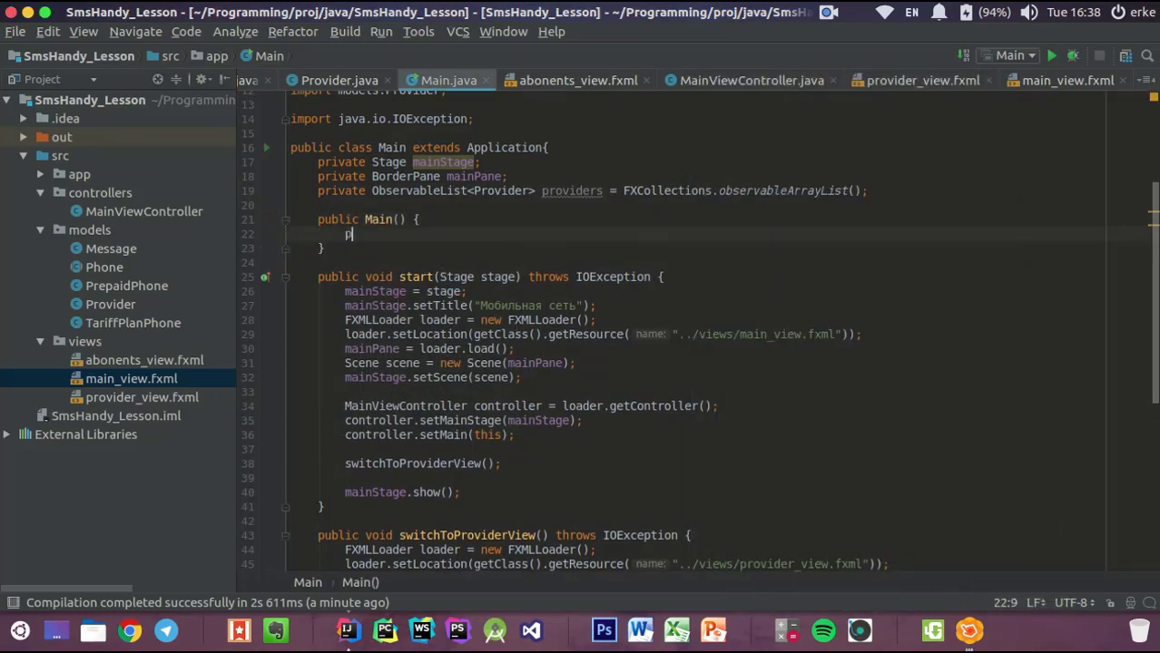
{"action": "key", "text": "Return"}
{"action": "type", "text": "."}
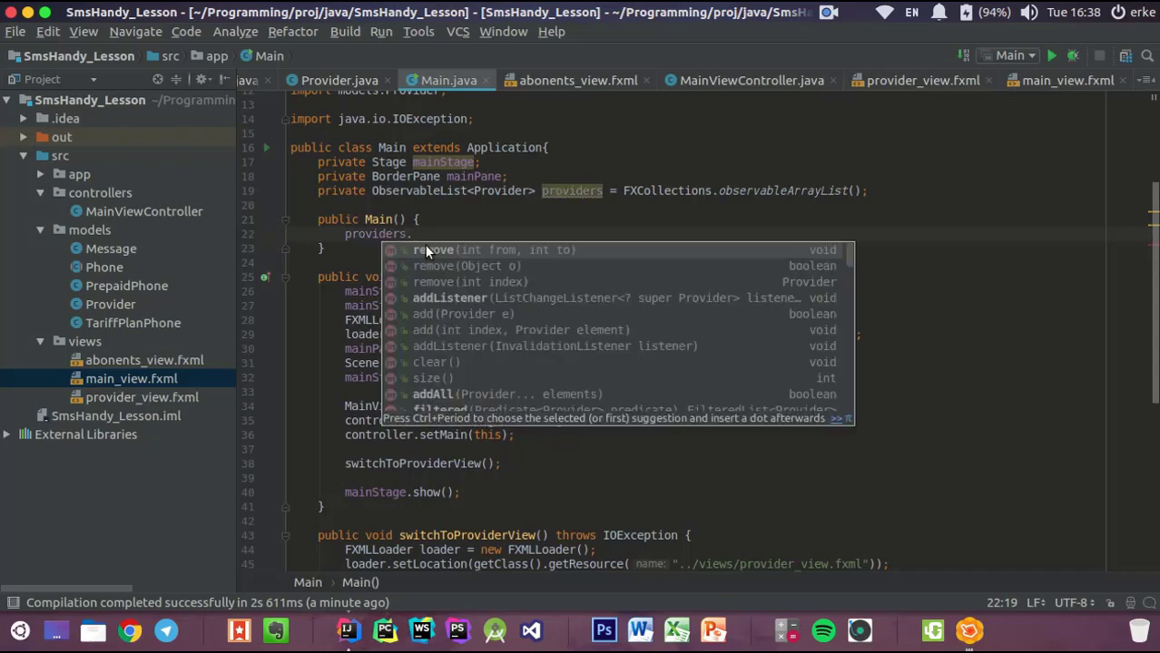
{"action": "type", "text": "add"}
{"action": "key", "text": "Return"}
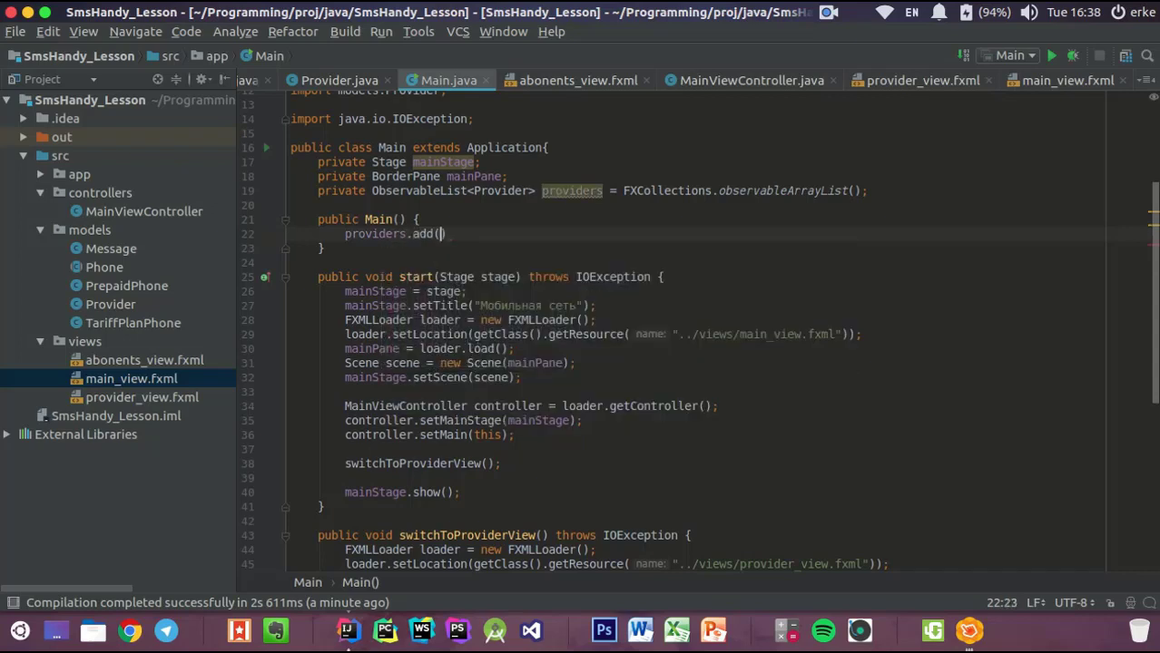
{"action": "type", "text": "new P"}
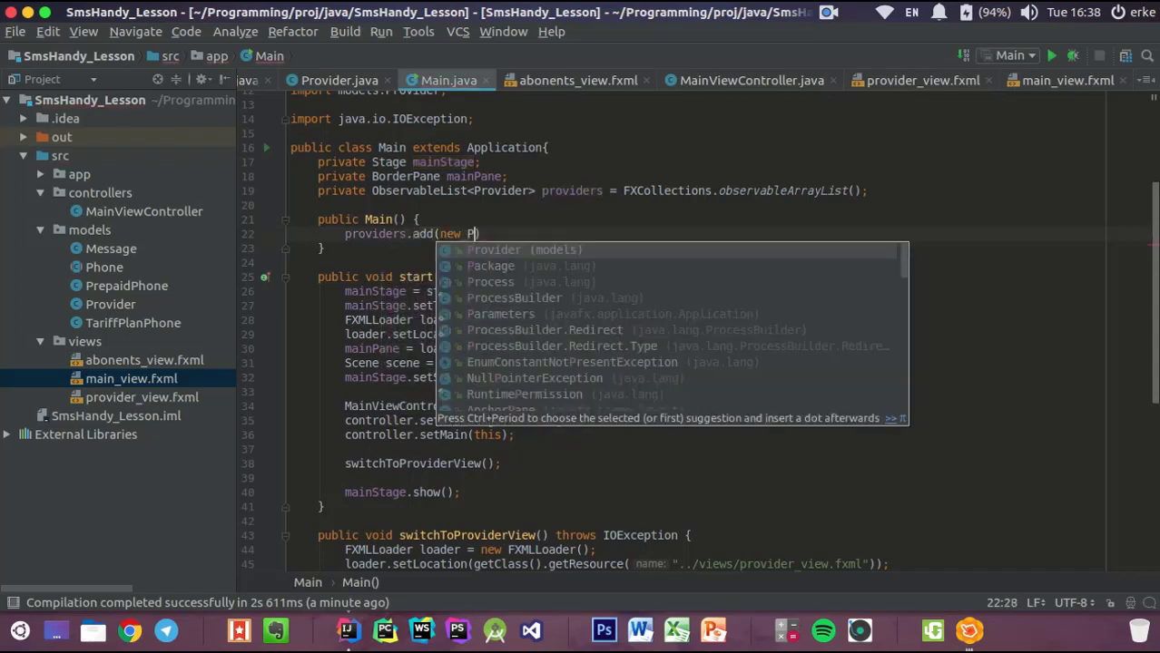
{"action": "key", "text": "Return"}
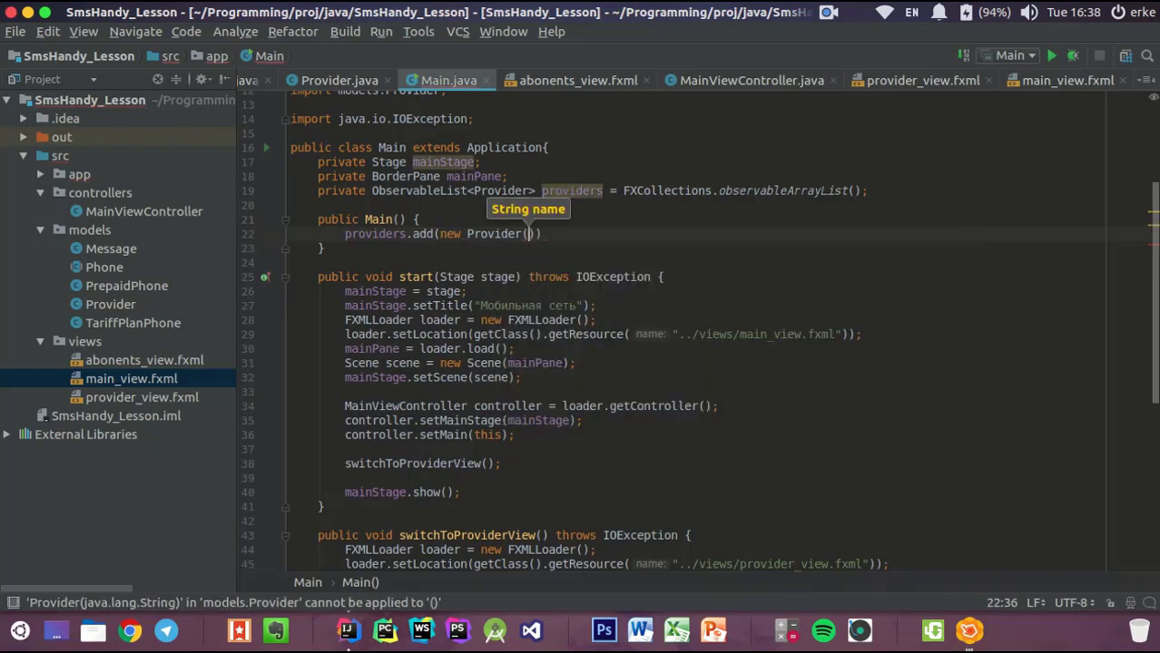
{"action": "type", "text": "\"Meg"}
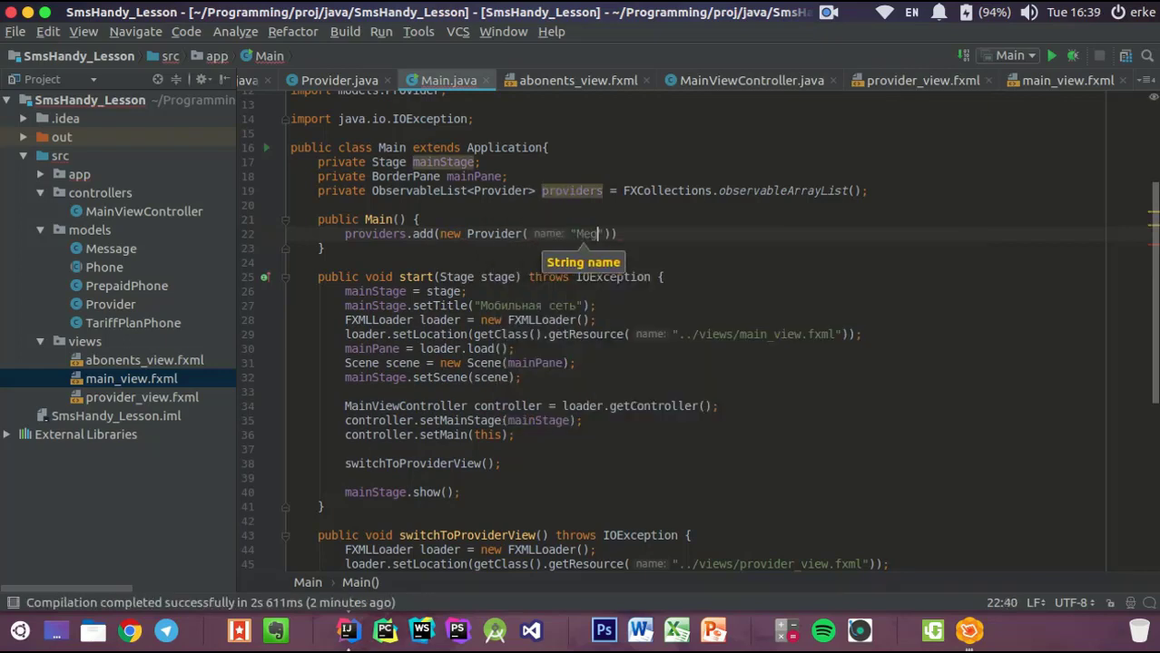
{"action": "key", "text": "BackSpace"}
{"action": "key", "text": "BackSpace"}
{"action": "key", "text": "BackSpace"}
{"action": "type", "text": "O"}
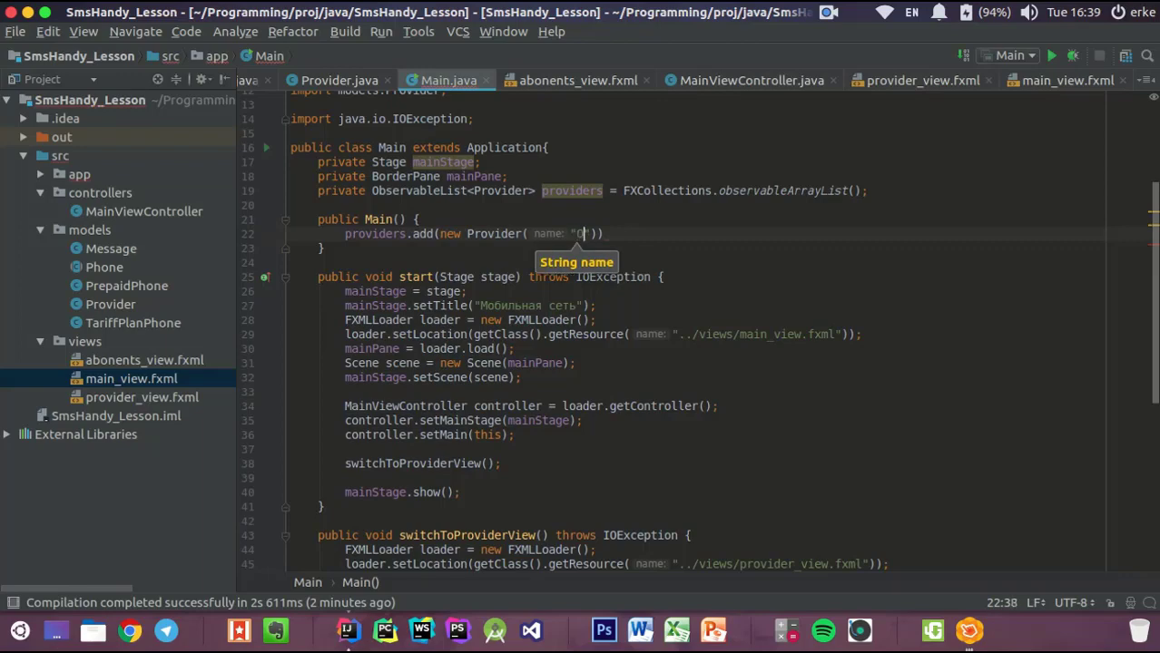
{"action": "type", "text": "!"}
{"action": "key", "text": "End"}
{"action": "type", "text": ";"}
On the next line of the constructor, add providers.add(new Provider("MegaCom"));
{"action": "key", "text": "Return"}
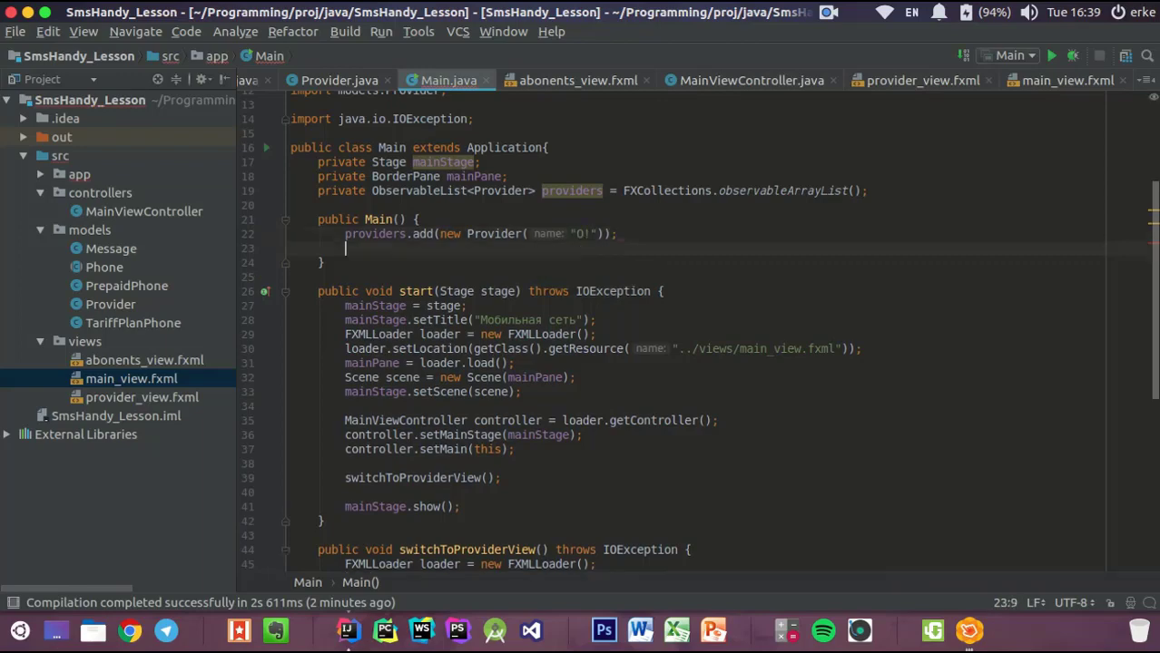
{"action": "type", "text": "p"}
{"action": "key", "text": "Return"}
{"action": "type", "text": ".a"}
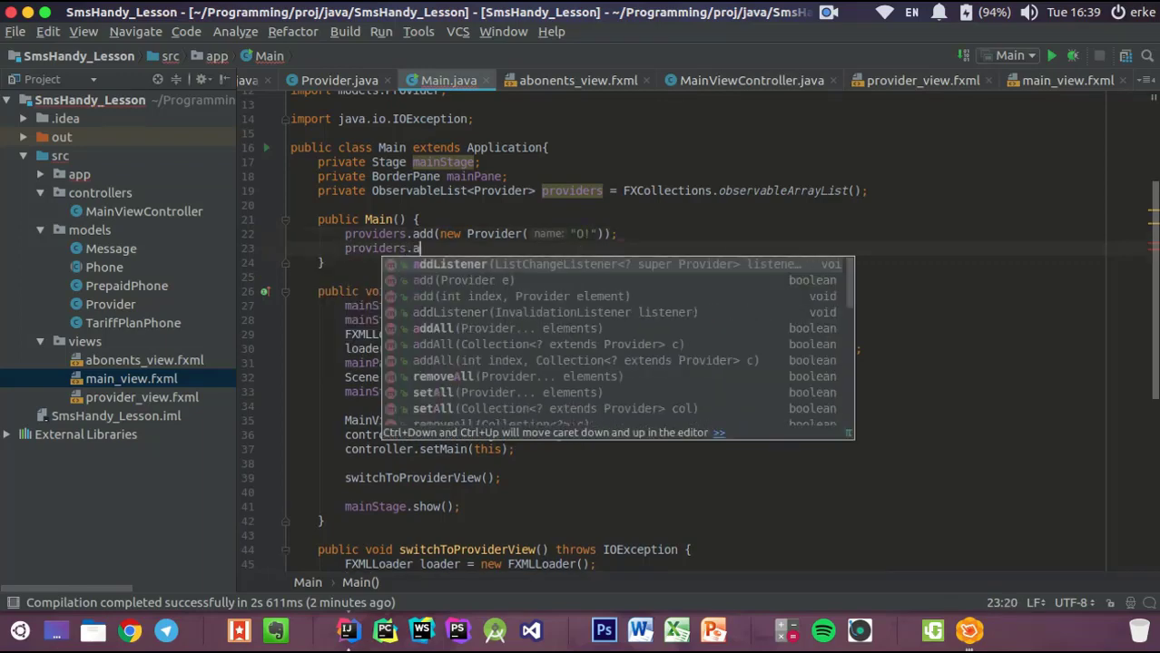
{"action": "type", "text": "dd(new Pr"}
{"action": "key", "text": "Return"}
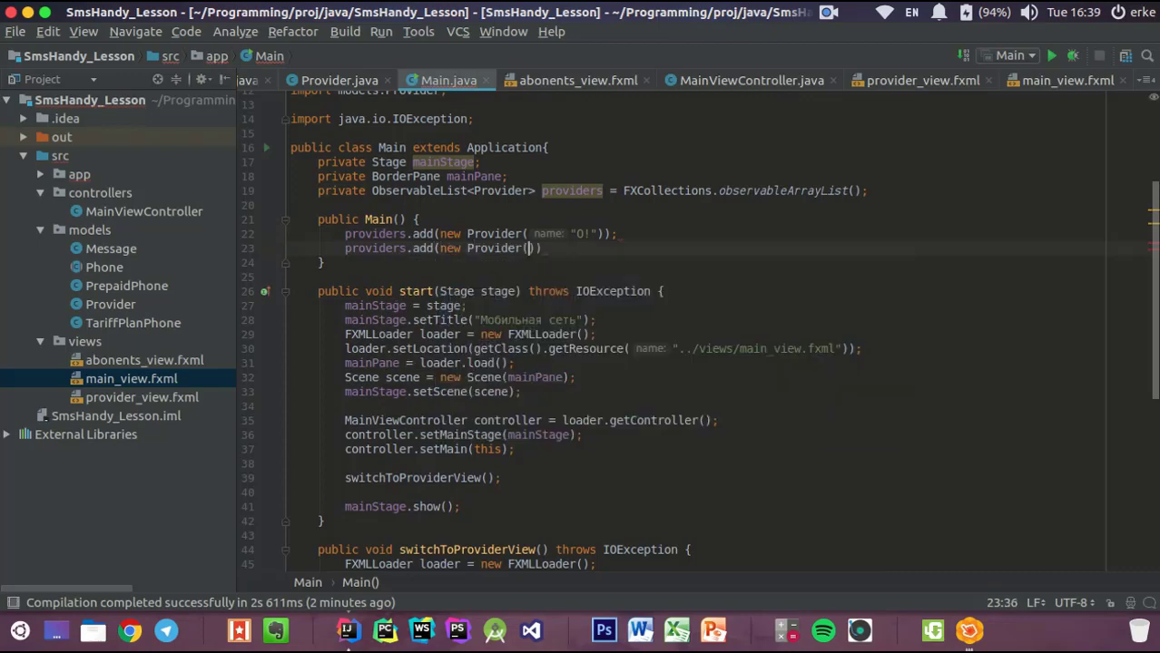
{"action": "type", "text": "\"MegaCom"}
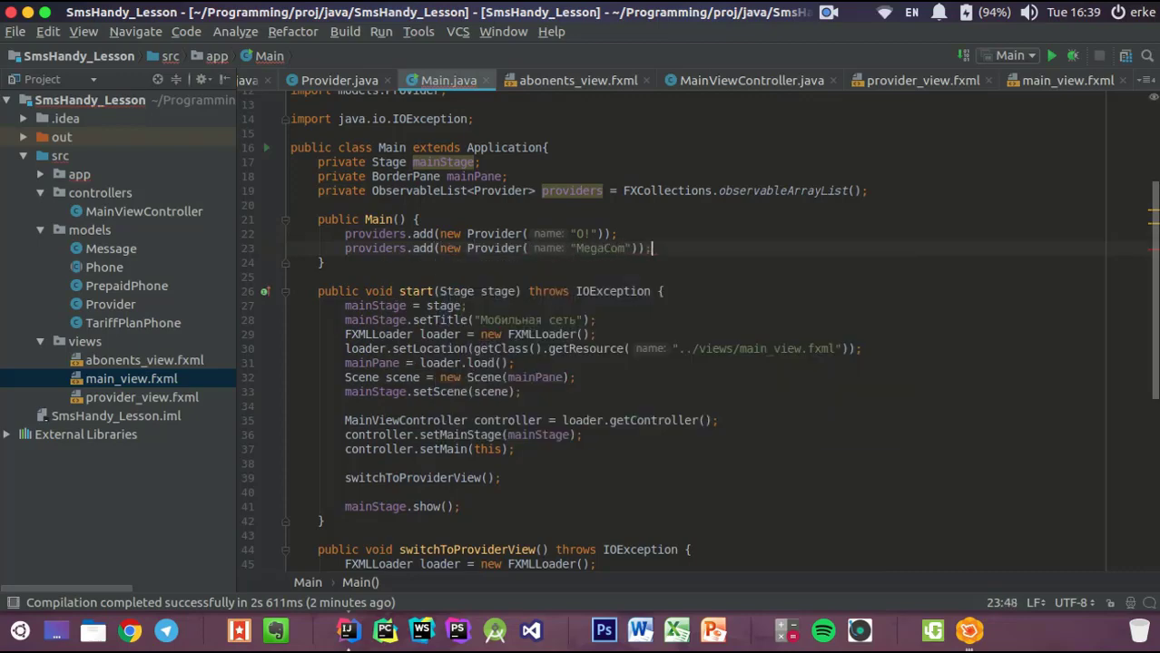
On the next line of the Main() constructor, add providers.add(new Provider("BeelineKG"));
{"action": "key", "text": "Return"}
{"action": "type", "text": "providers."}
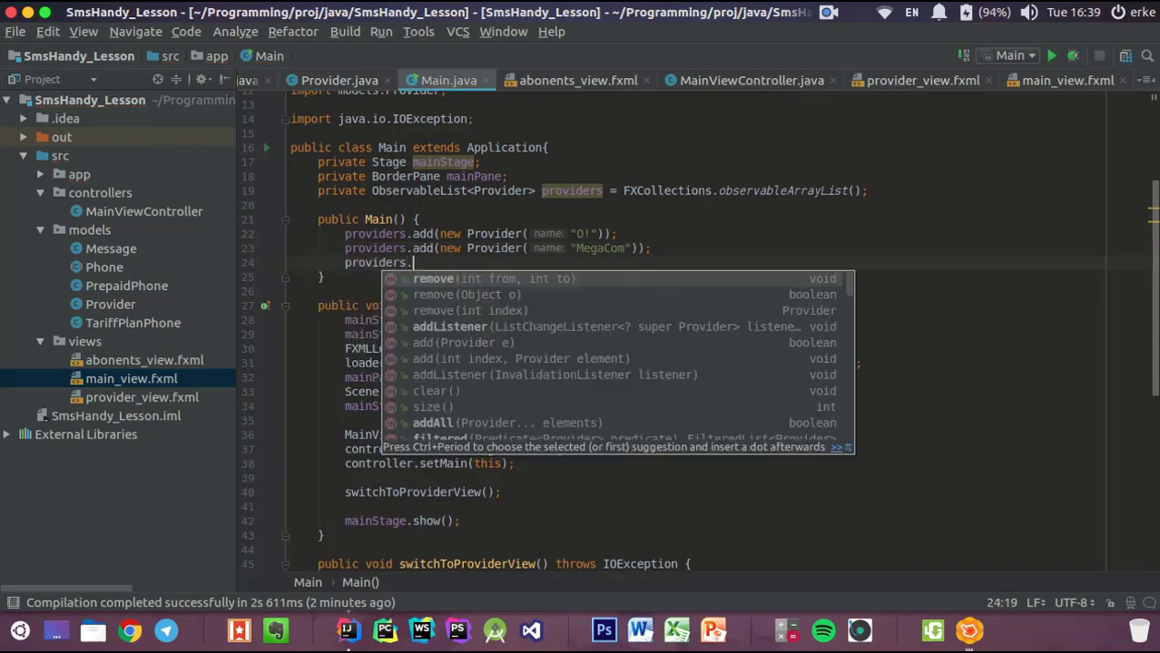
{"action": "type", "text": "add(new "}
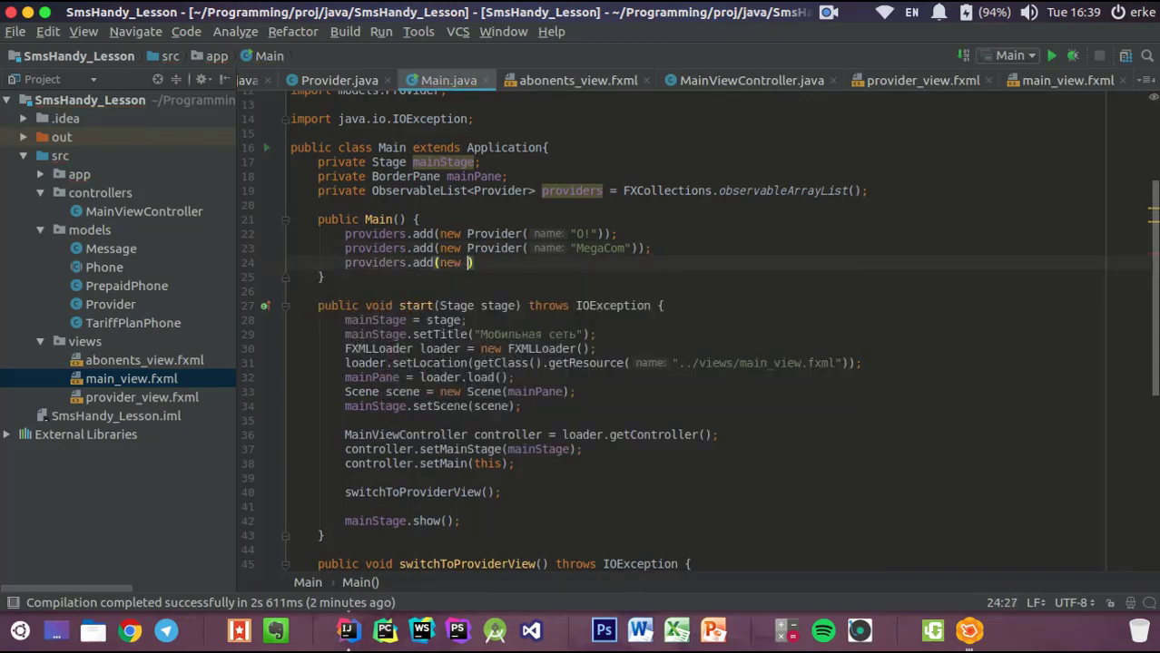
{"action": "type", "text": "Provider(\""}
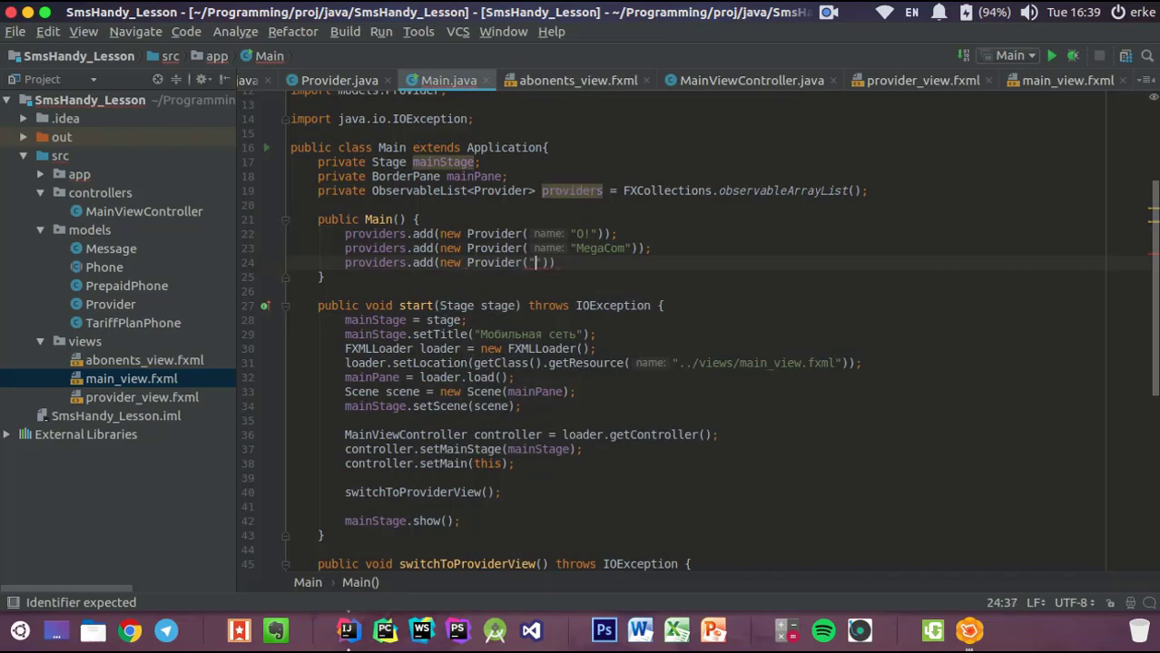
{"action": "type", "text": "BeelineK"}
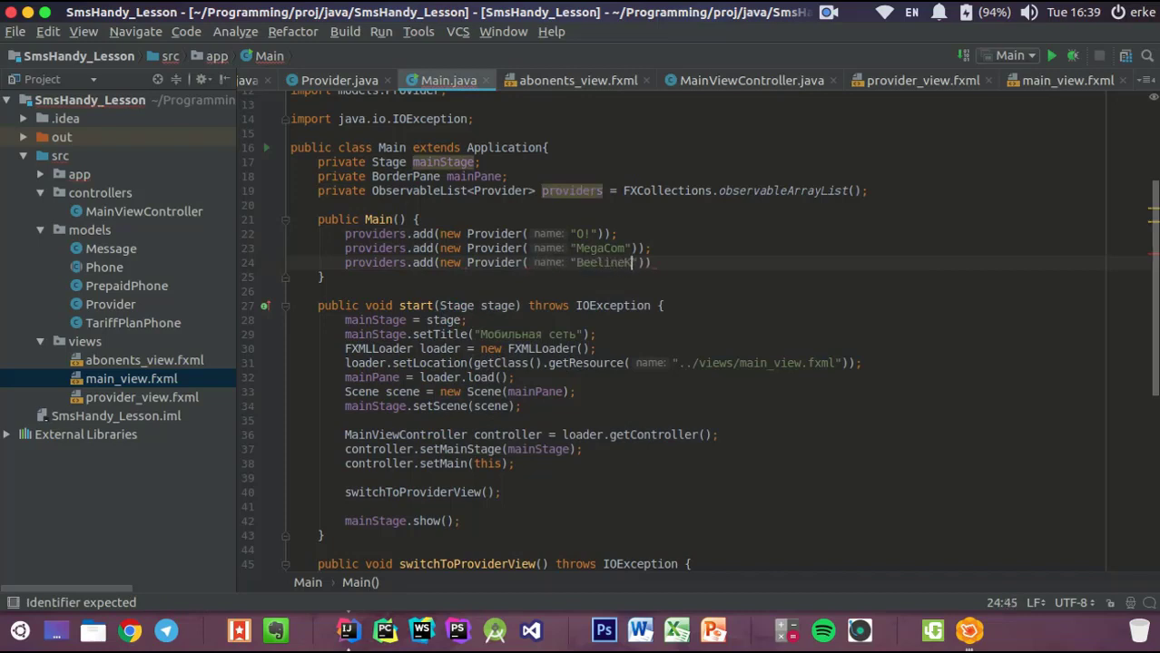
{"action": "type", "text": "G\"));"}
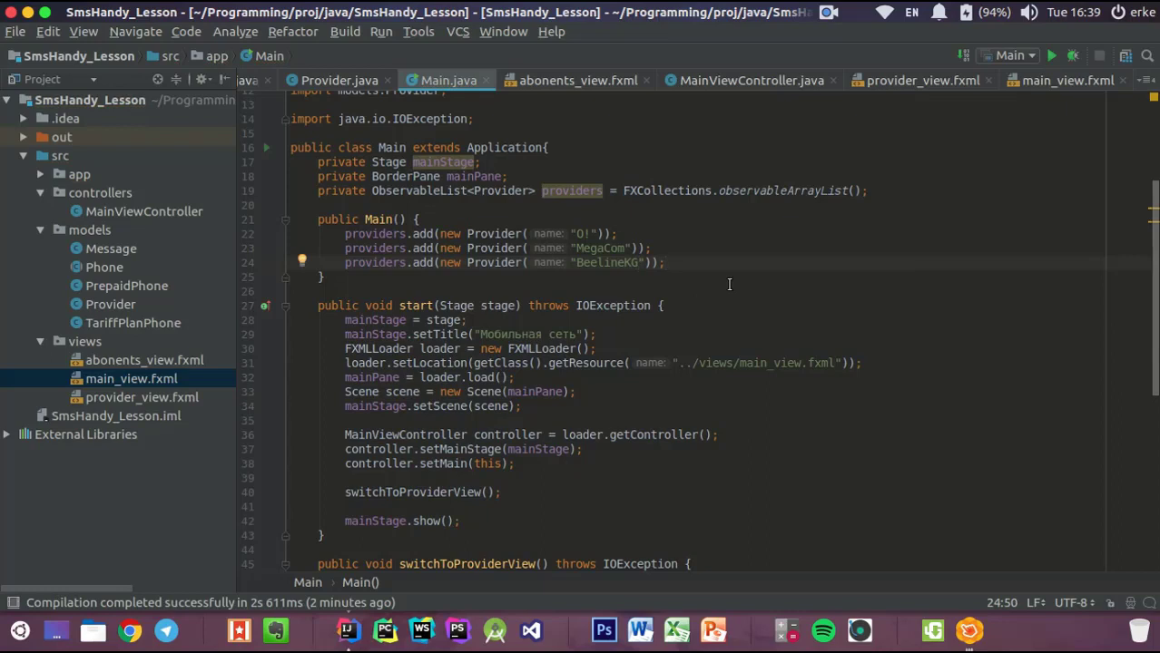
{"action": "mouse_move", "coordinate": [572, 187]}
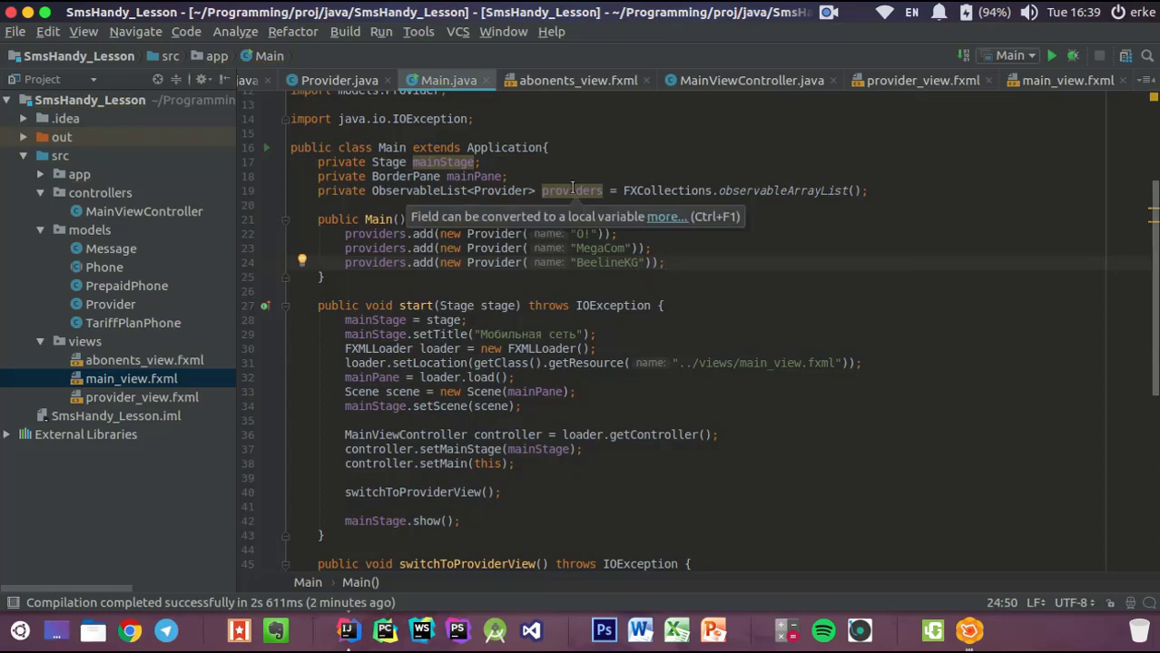
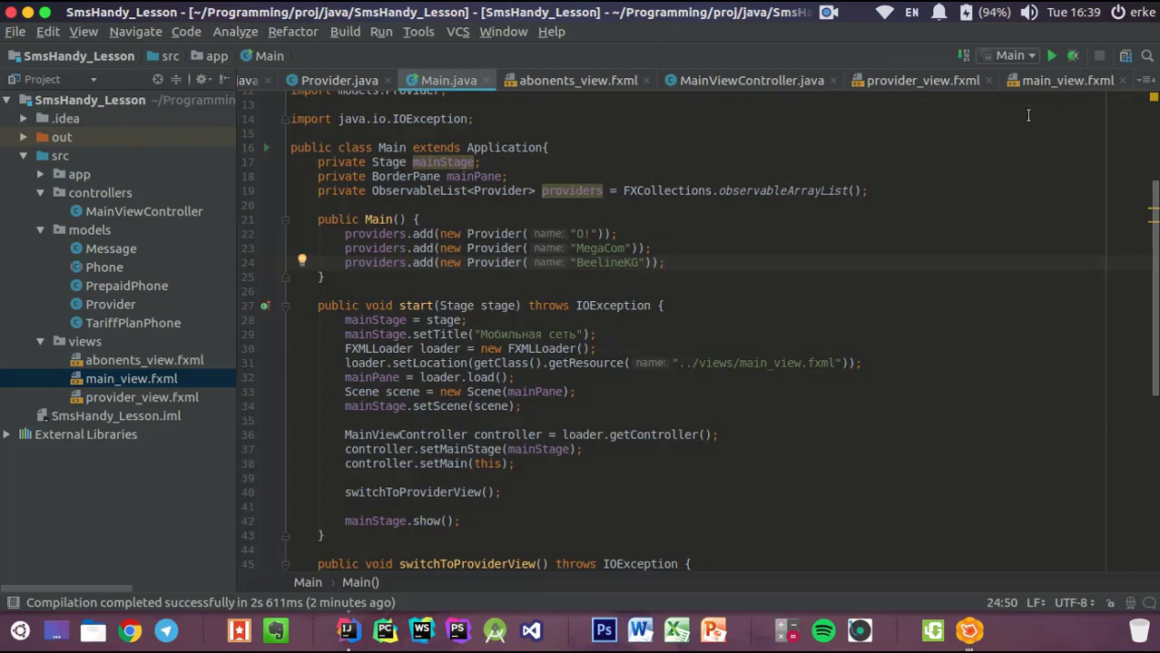
Create a new class named ProviderViewController in the controllers package and open an empty line in its body
{"action": "left_click", "coordinate": [127, 390]}
{"action": "left_click", "coordinate": [95, 197]}
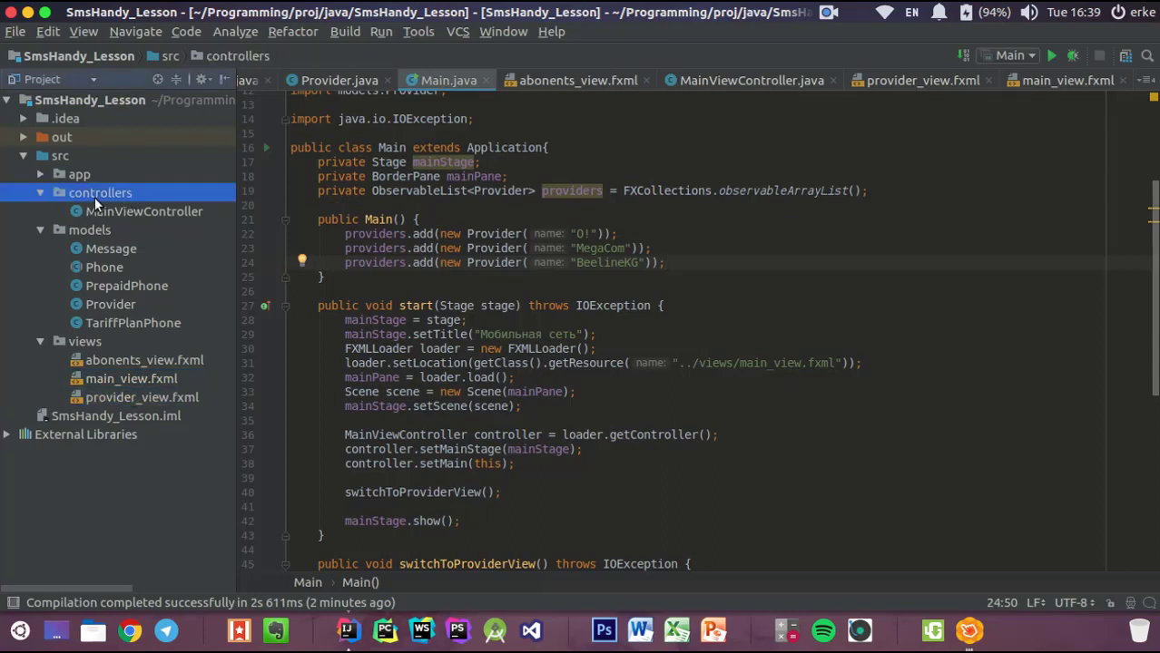
{"action": "key", "text": "alt+Insert"}
{"action": "key", "text": "Return"}
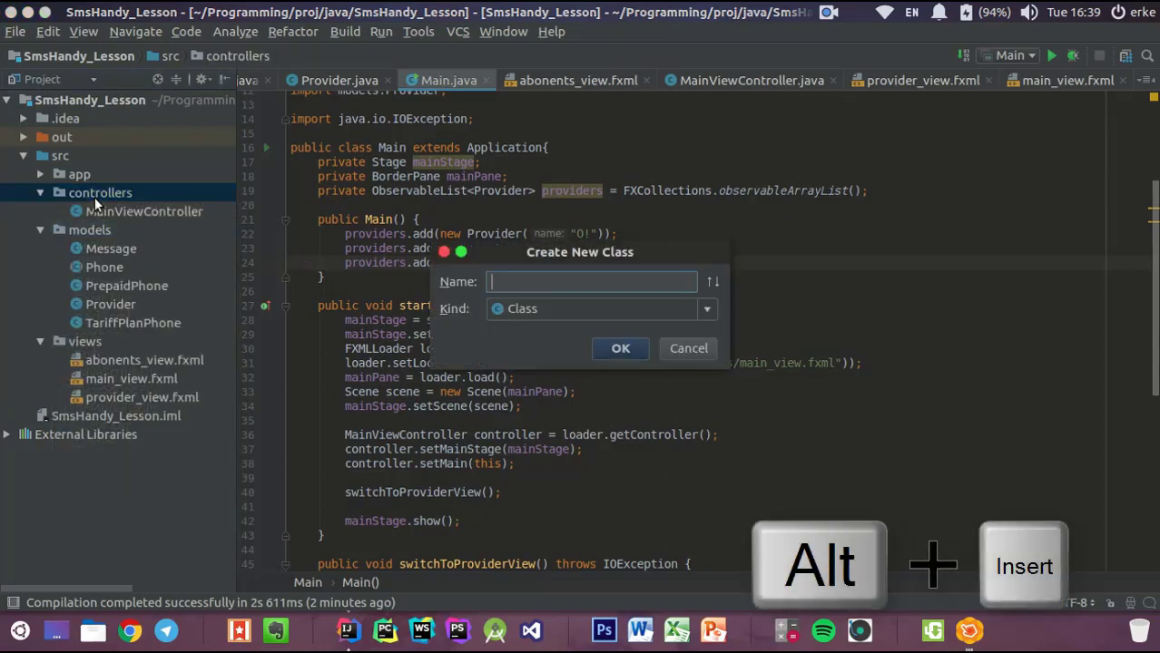
{"action": "type", "text": "ProviderViewController"}
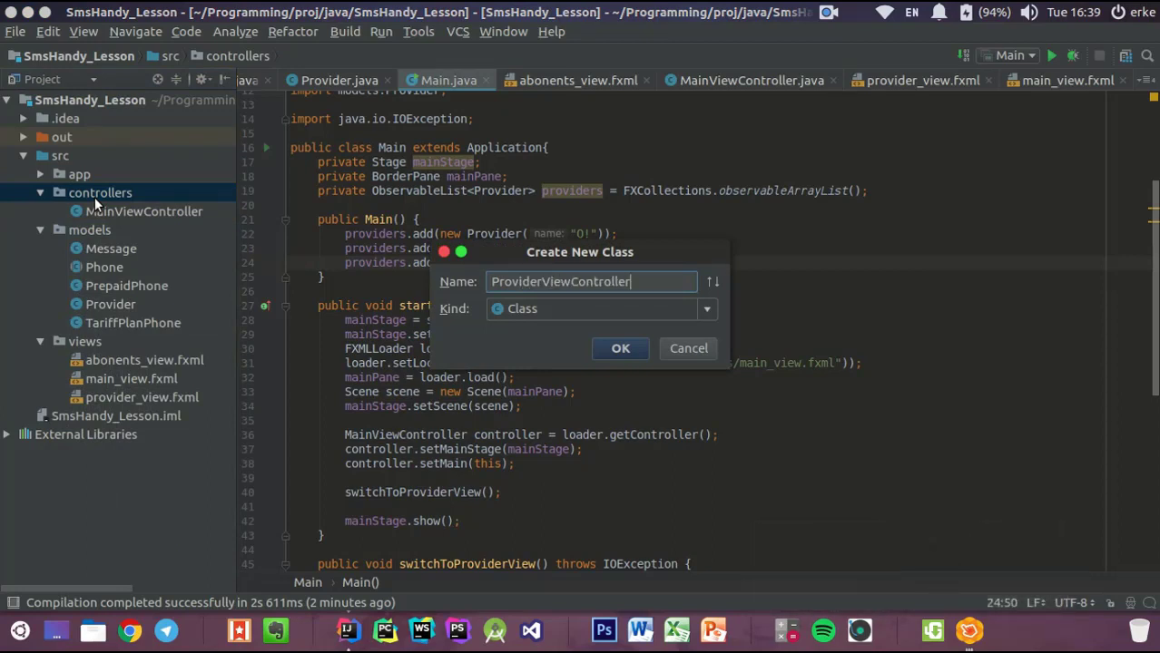
{"action": "key", "text": "Return"}
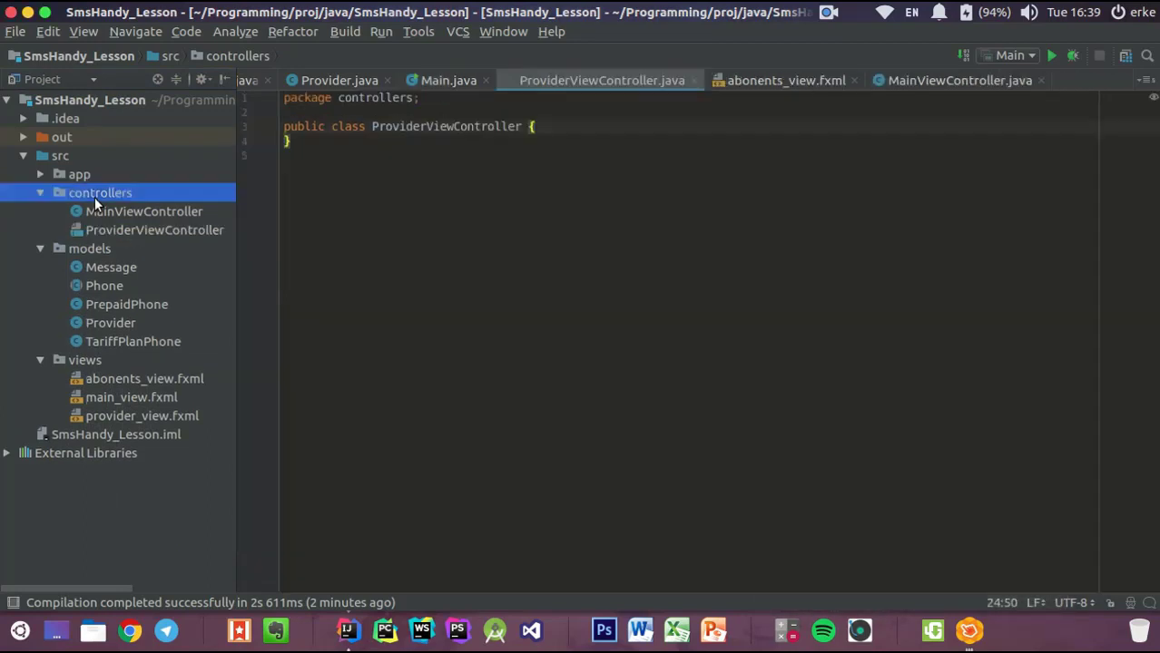
{"action": "key", "text": "Return"}
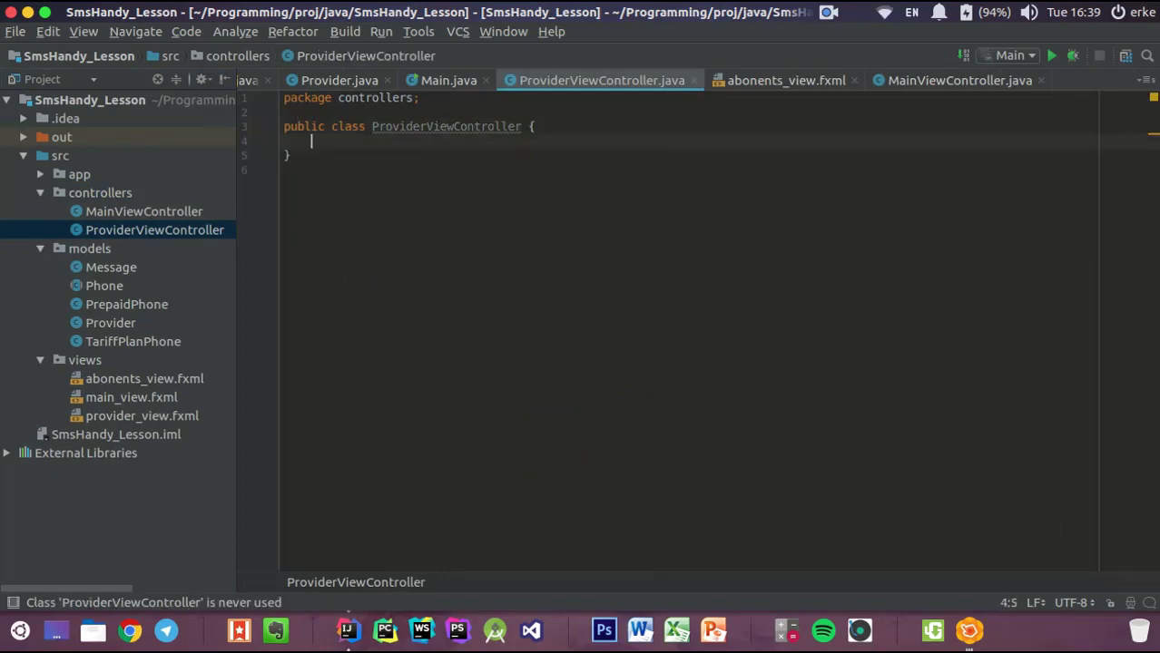
In provider_view.fxml, add the attribute fx:controller="controllers.ProviderViewController" to the root AnchorPane
{"action": "double_click", "coordinate": [140, 414]}
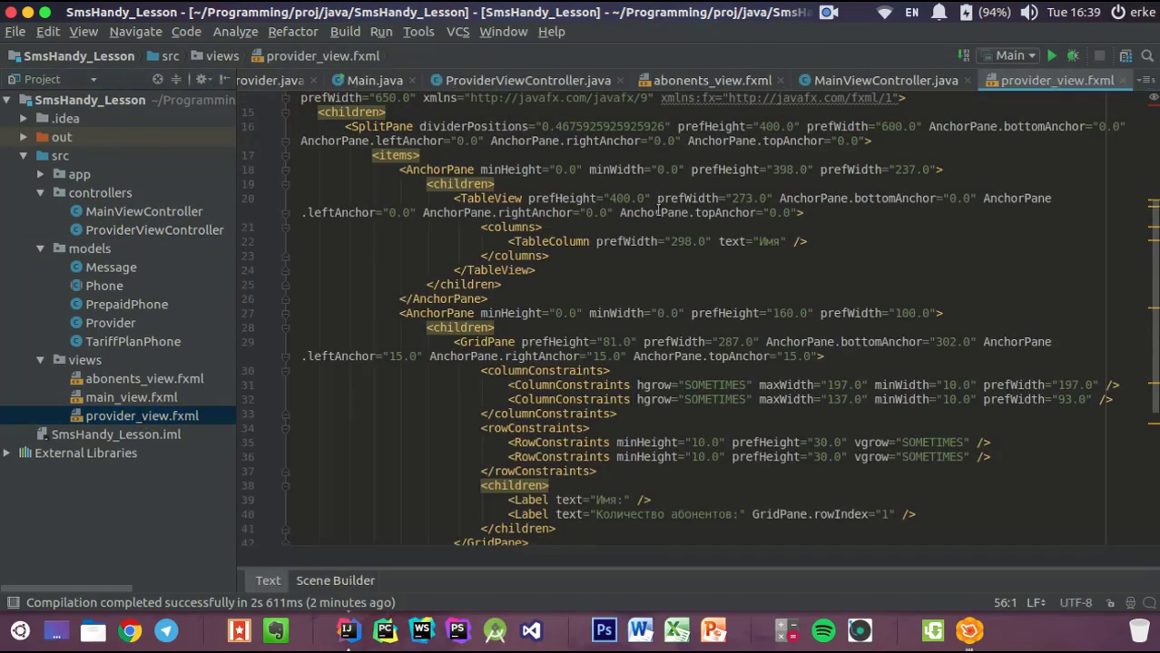
{"action": "scroll", "coordinate": [413, 260], "scroll_direction": "up", "scroll_amount": 5}
{"action": "left_click", "coordinate": [370, 284]}
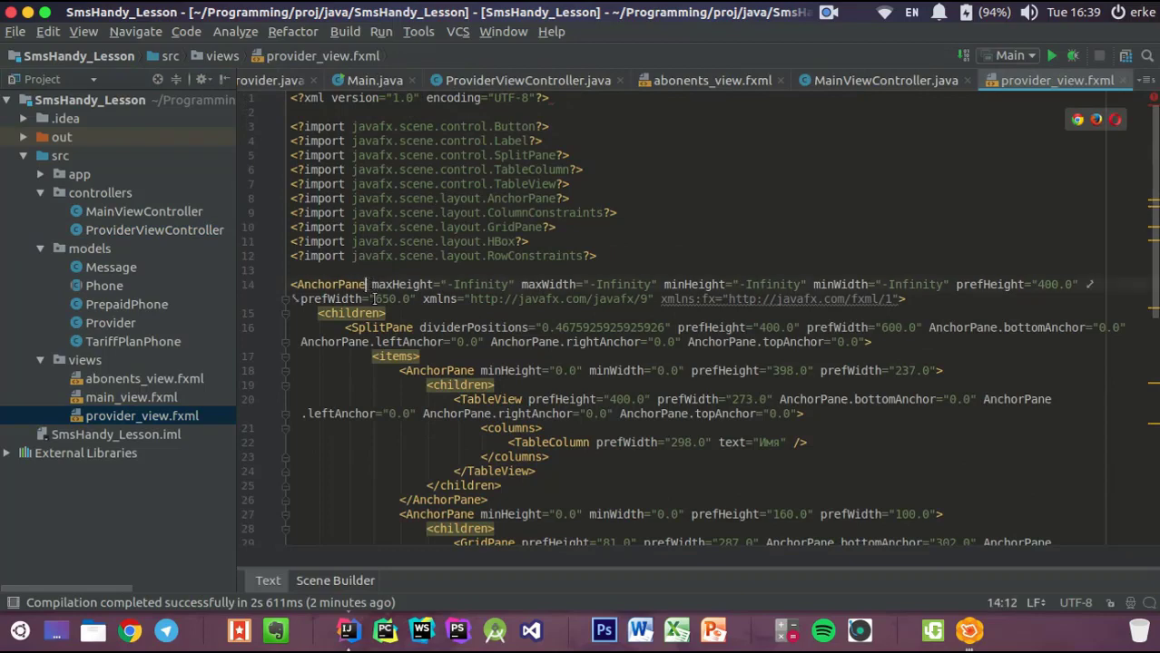
{"action": "key", "text": "ctrl+space"}
{"action": "key", "text": "Return"}
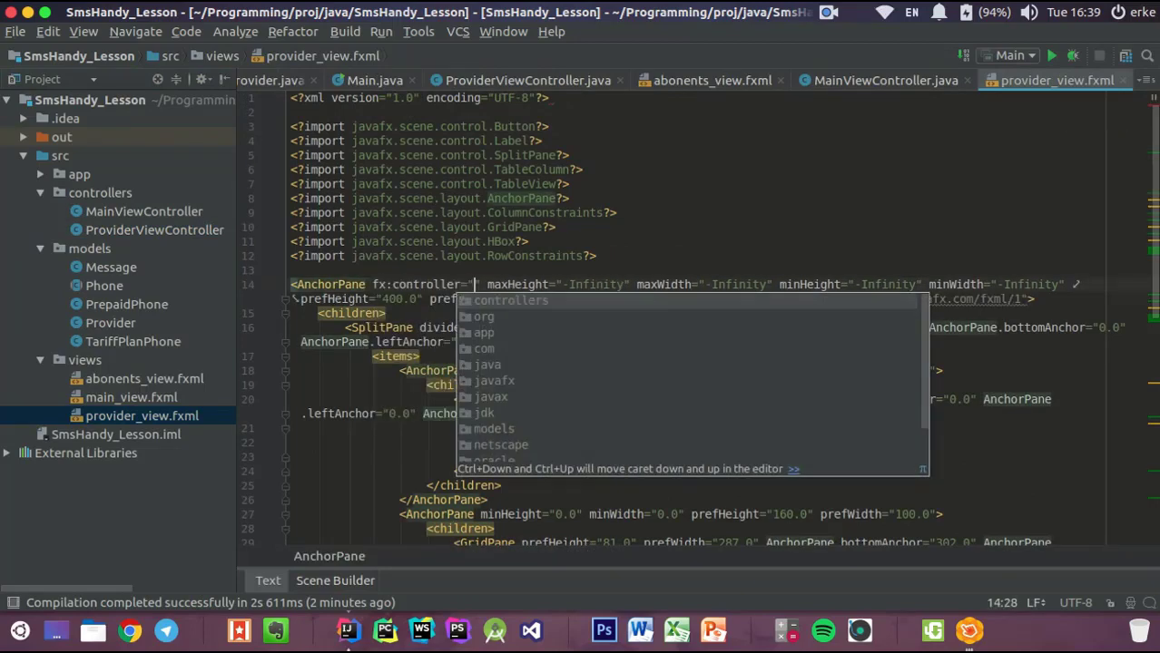
{"action": "key", "text": "Return"}
{"action": "key", "text": "Down"}
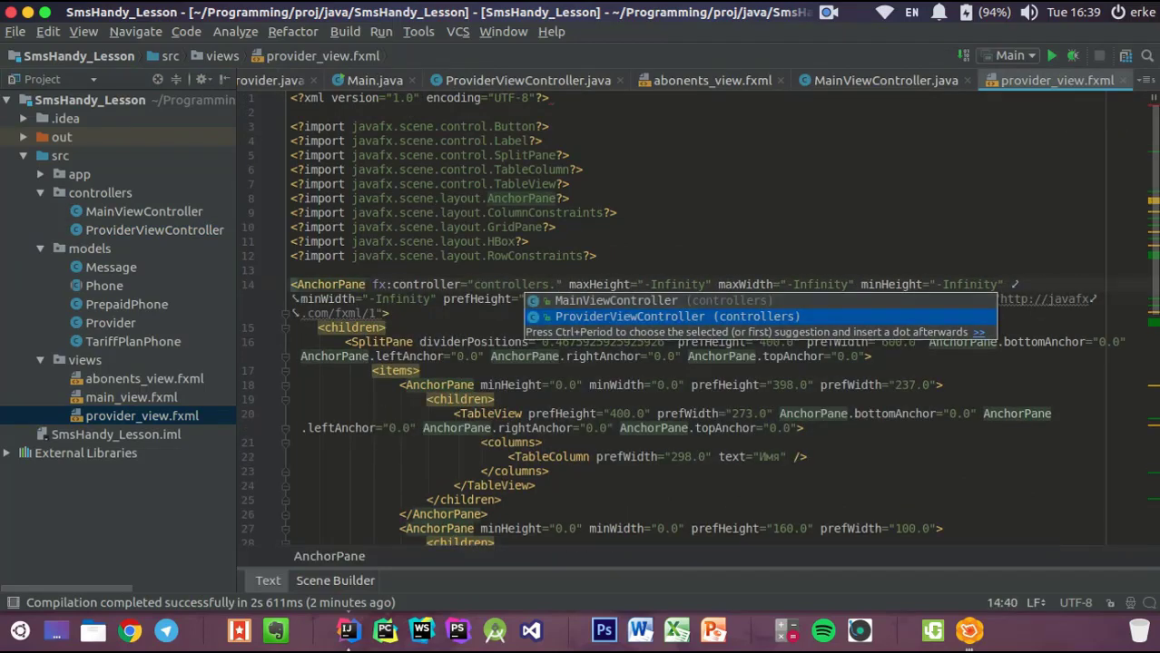
{"action": "key", "text": "Return"}
{"action": "scroll", "coordinate": [665, 439], "scroll_direction": "down", "scroll_amount": 5}
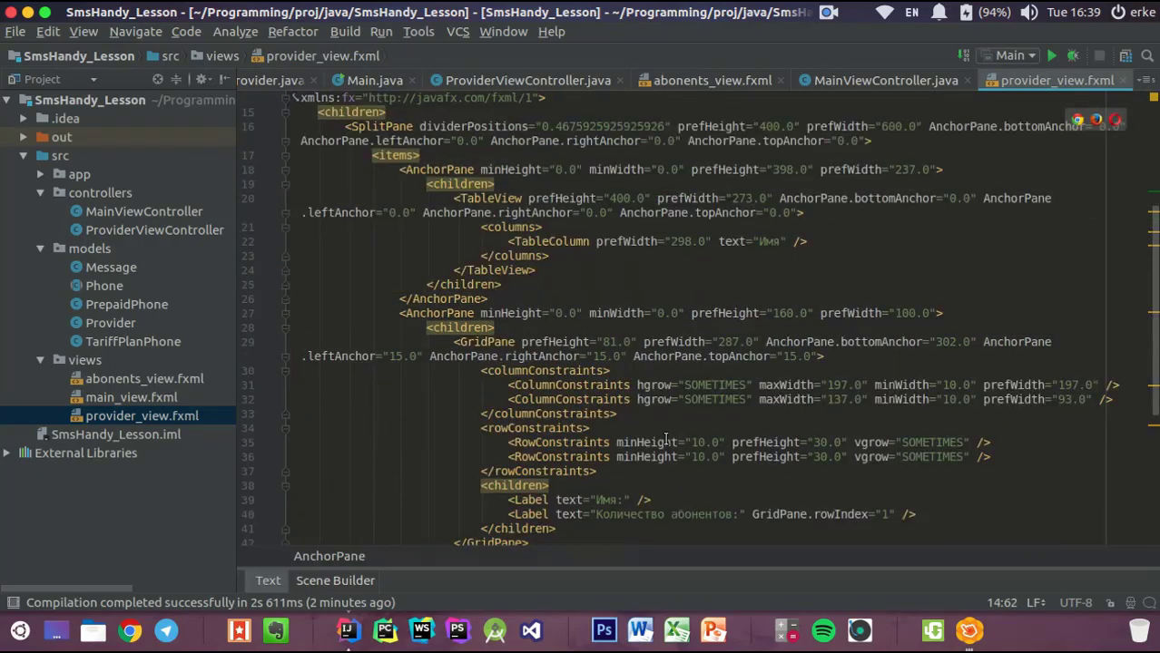
{"action": "scroll", "coordinate": [804, 350], "scroll_direction": "down", "scroll_amount": 4}
{"action": "scroll", "coordinate": [804, 350], "scroll_direction": "up", "scroll_amount": 9}
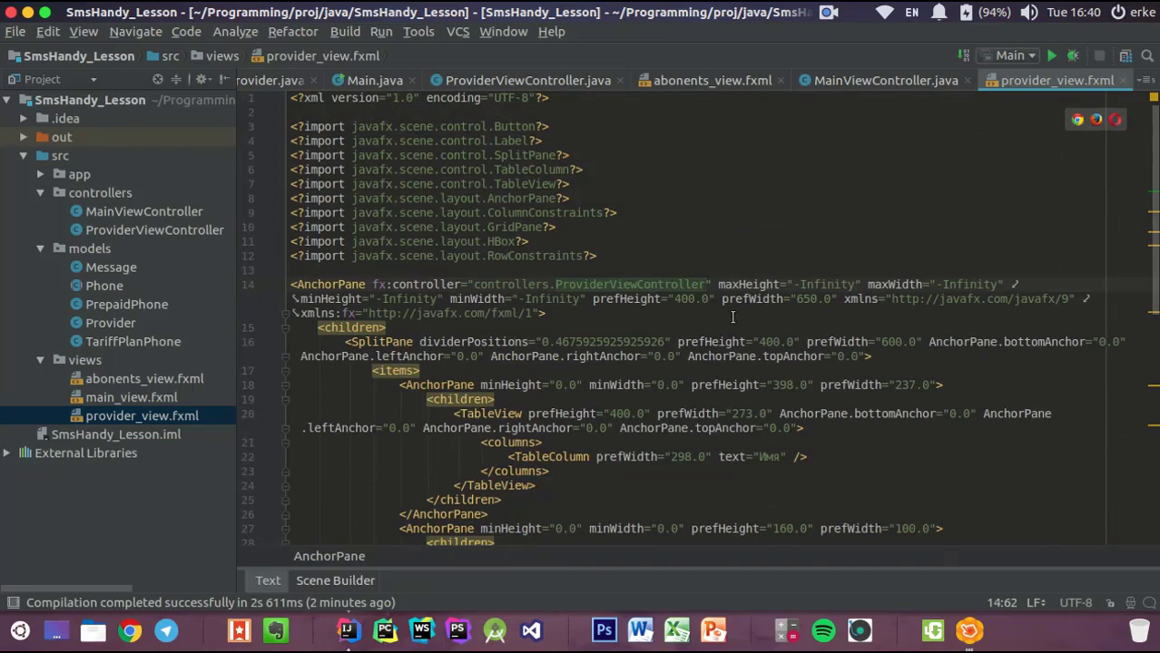
{"action": "scroll", "coordinate": [642, 274], "scroll_direction": "down", "scroll_amount": 5}
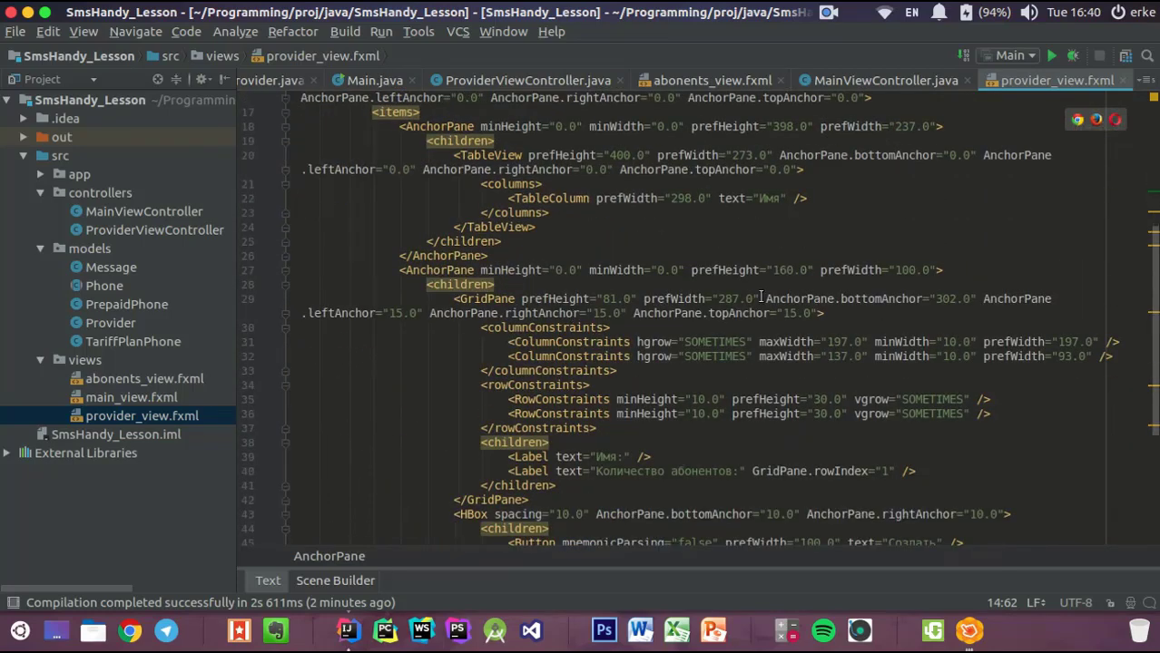
{"action": "scroll", "coordinate": [749, 160], "scroll_direction": "up", "scroll_amount": 5}
Switch to Scene Builder and close main_view.fxml, saving its changes
{"action": "key", "text": "alt+Tab"}
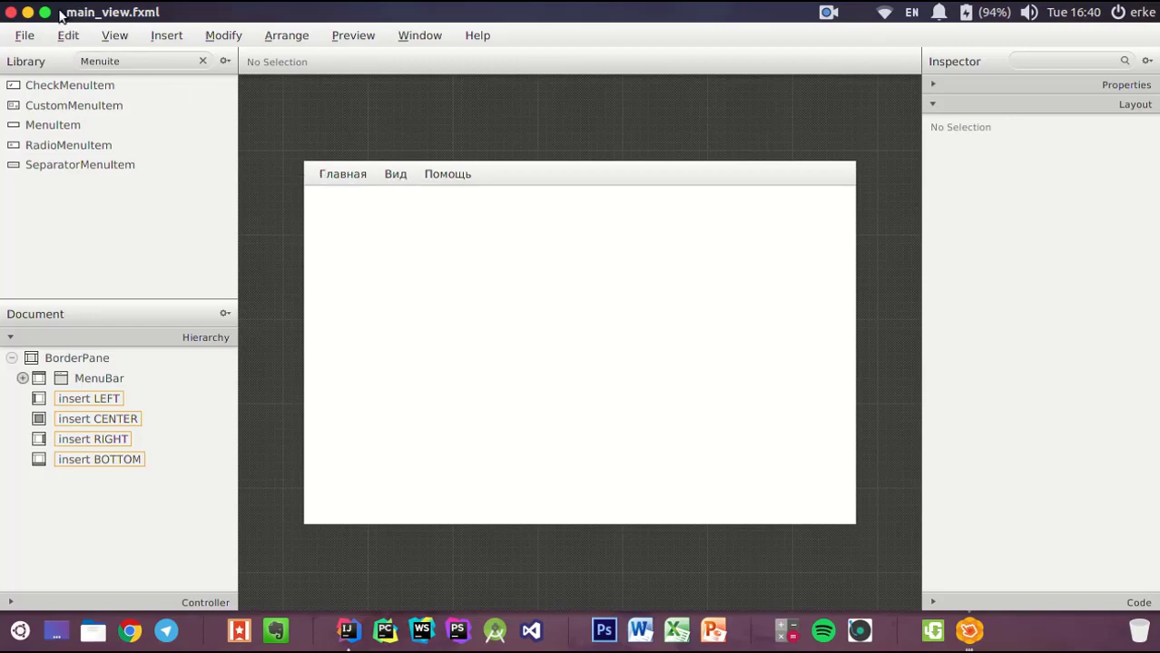
{"action": "left_click", "coordinate": [11, 12]}
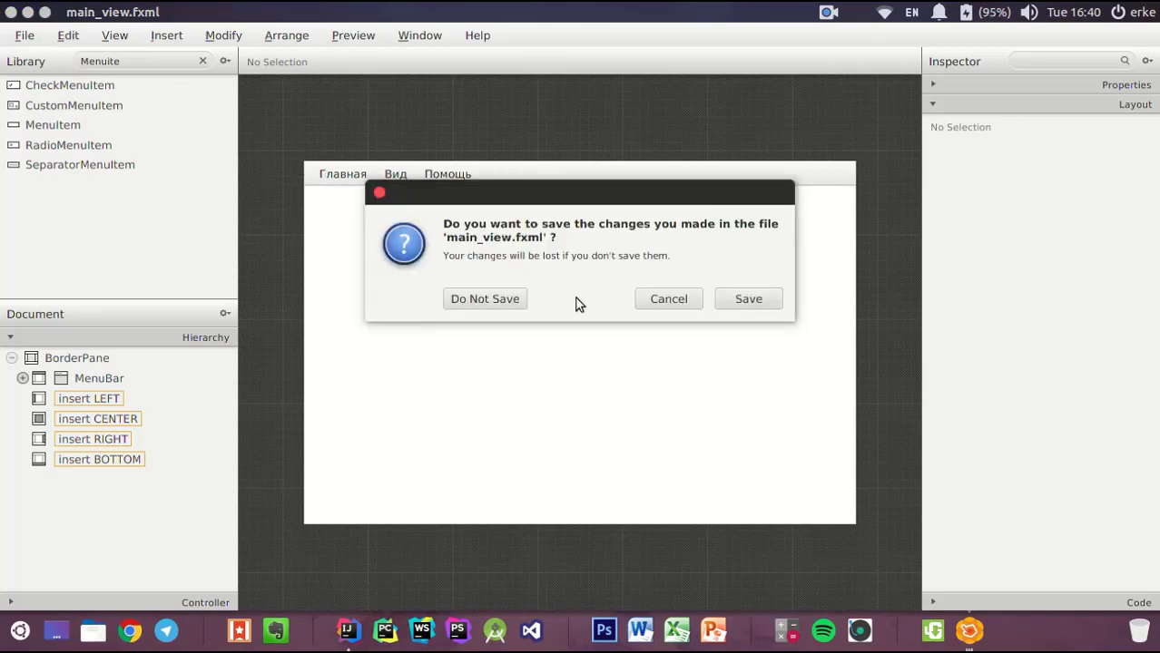
{"action": "left_click", "coordinate": [750, 299]}
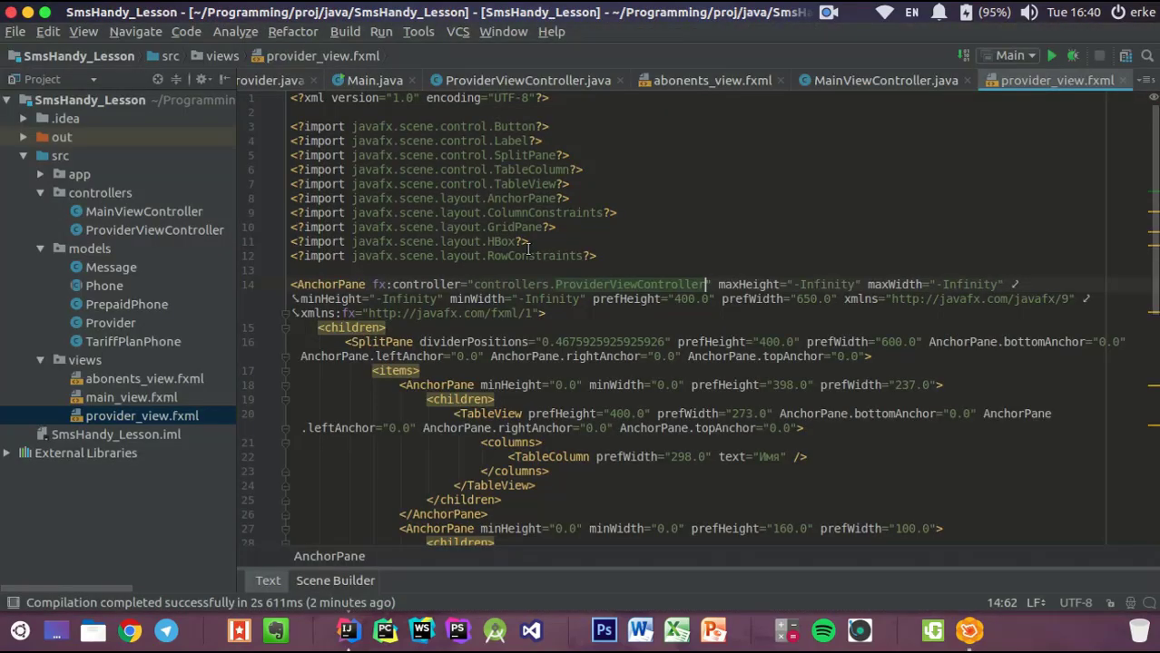
Switch to provider_view.fxml in Scene Builder and set the TableView's fx:id to providersTable
{"action": "key", "text": "alt+Tab"}
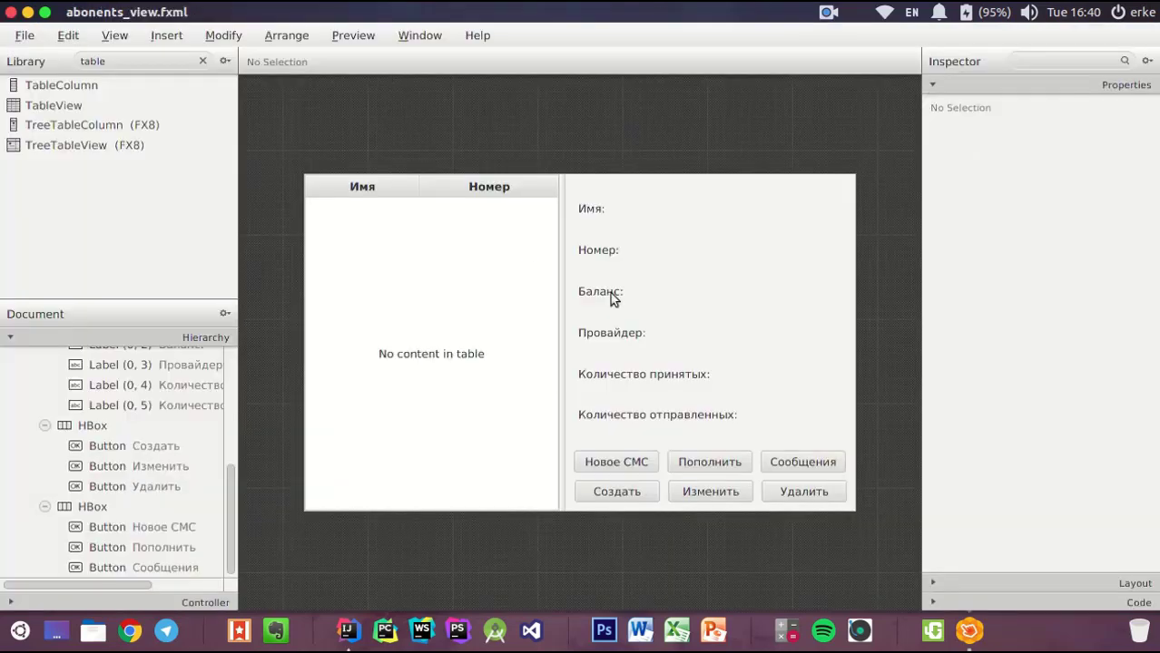
{"action": "key", "text": "alt+Tab"}
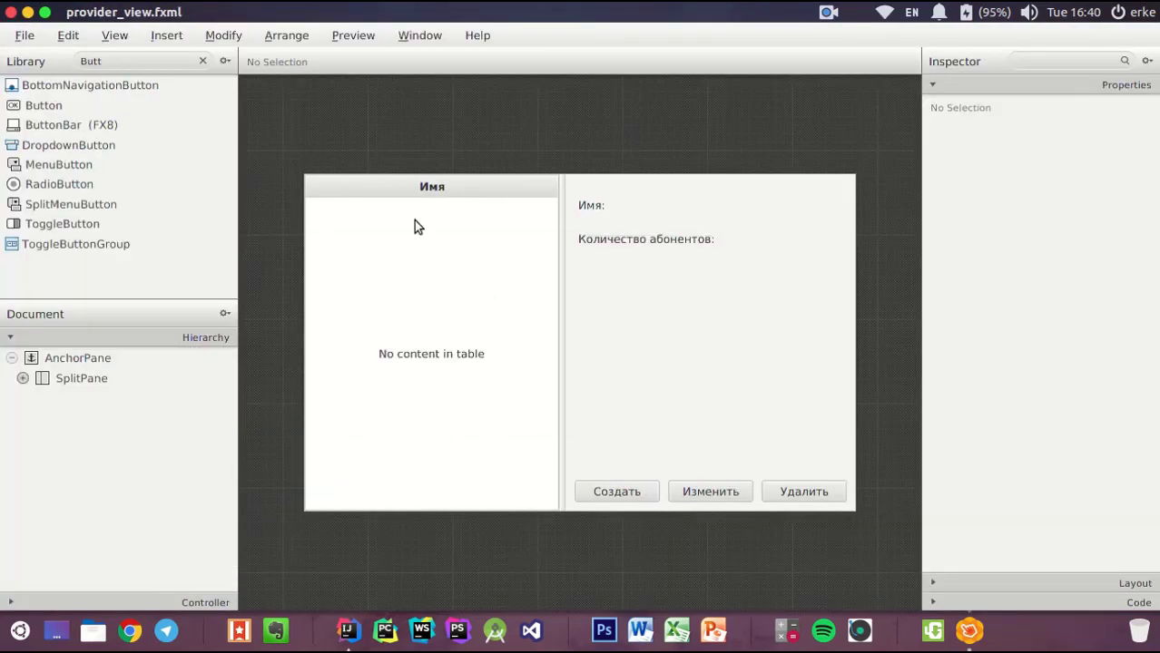
{"action": "left_click", "coordinate": [23, 379]}
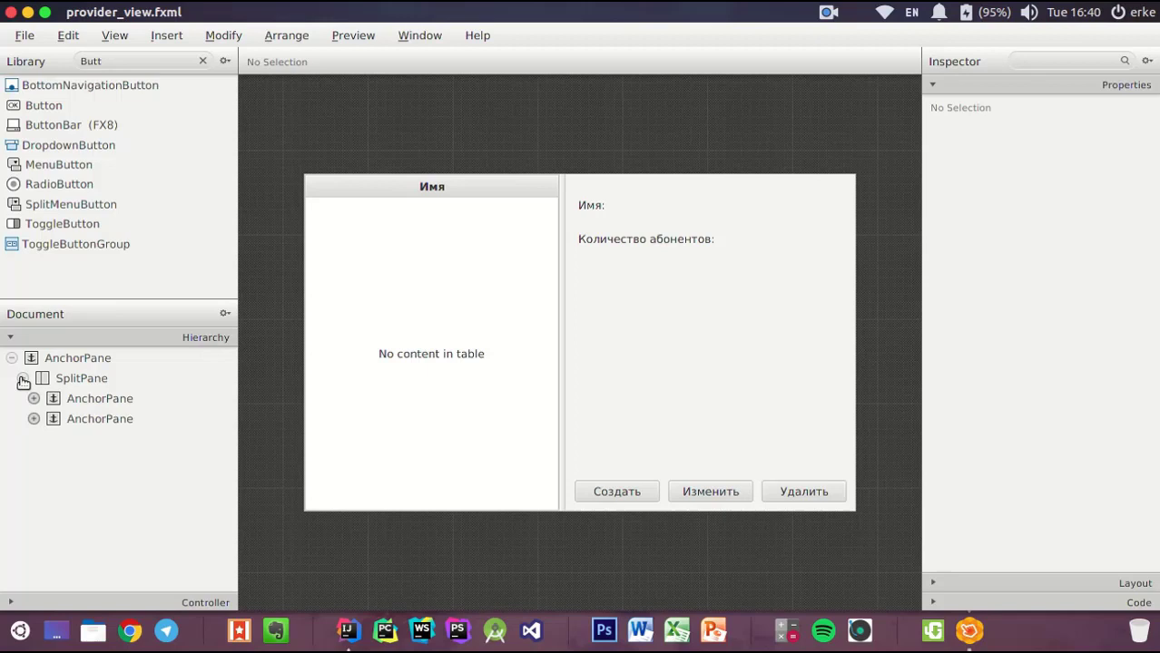
{"action": "left_click", "coordinate": [400, 188]}
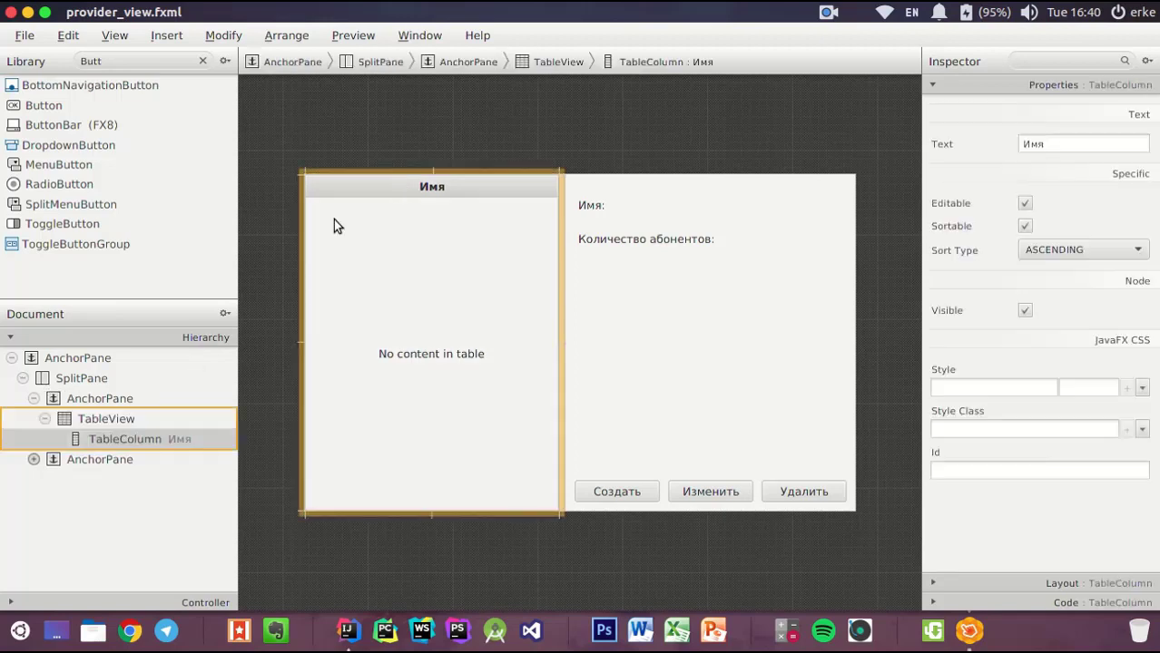
{"action": "left_click", "coordinate": [98, 419]}
{"action": "left_click", "coordinate": [944, 90]}
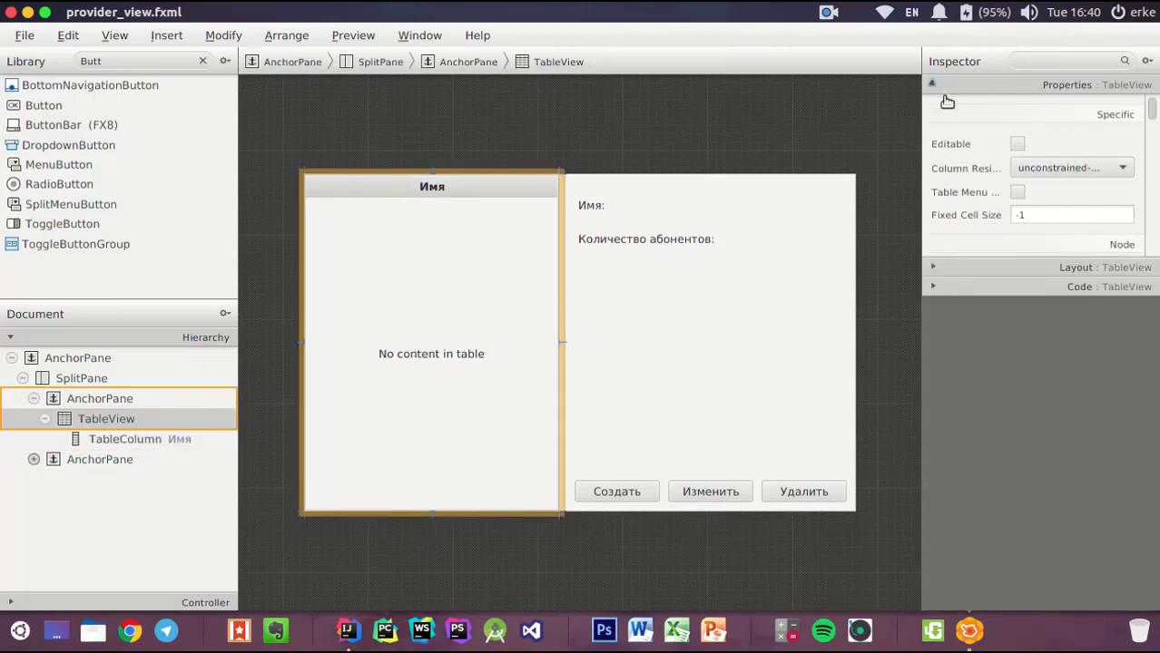
{"action": "left_click", "coordinate": [940, 123]}
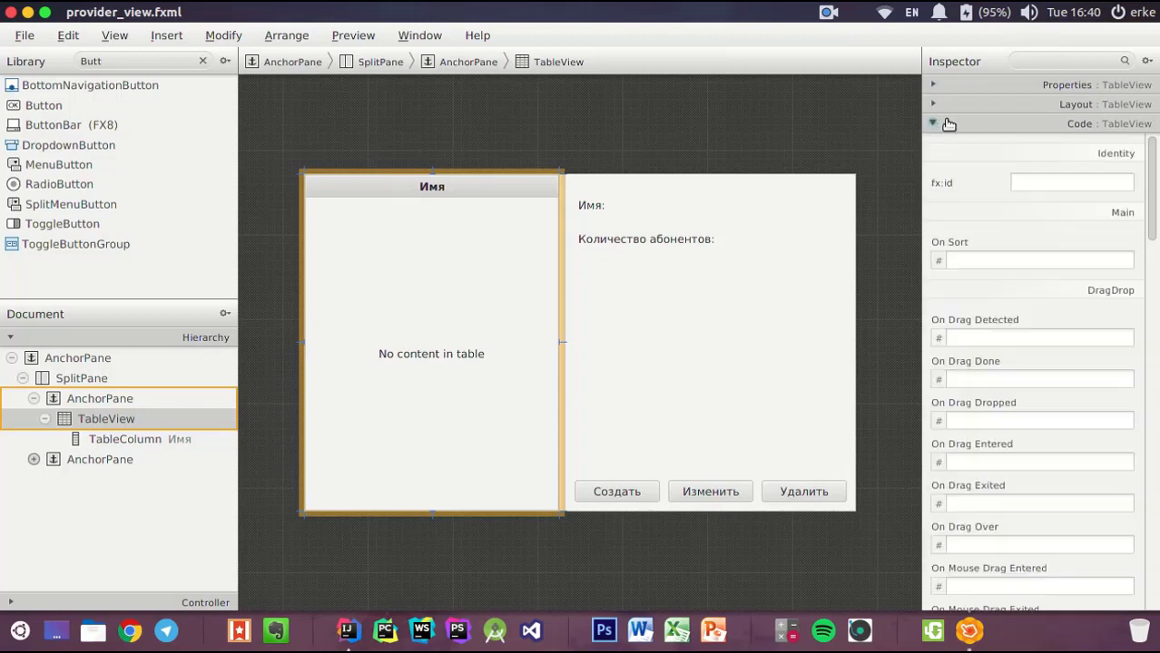
{"action": "left_click", "coordinate": [1045, 183]}
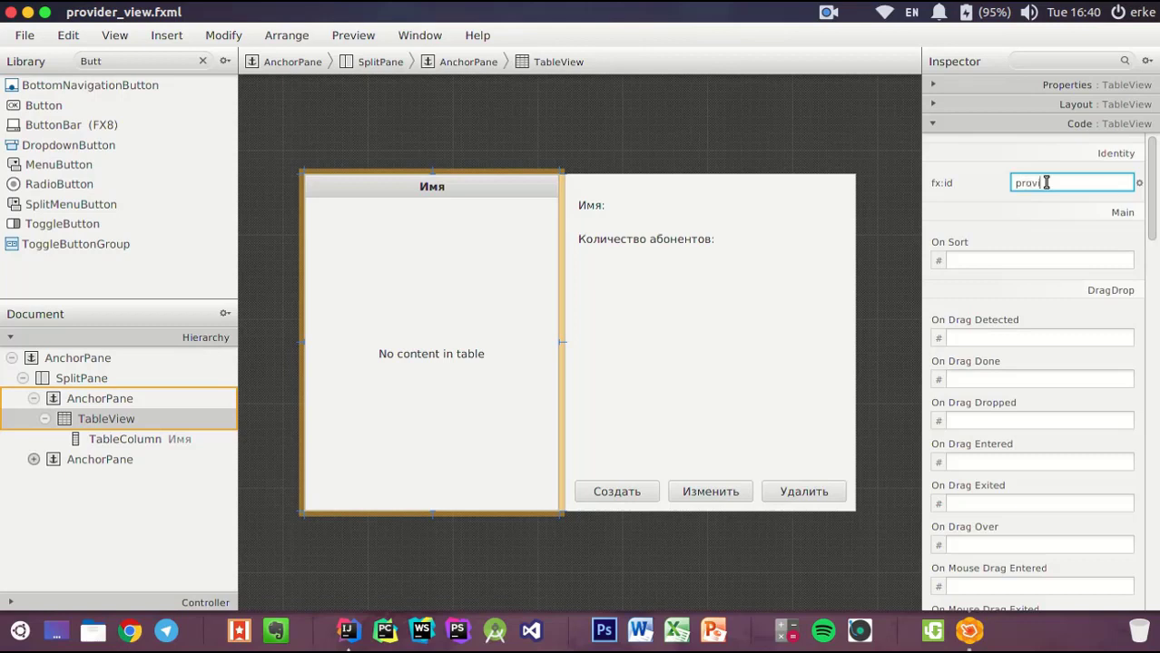
{"action": "type", "text": "providersTable"}
{"action": "left_click", "coordinate": [978, 159]}
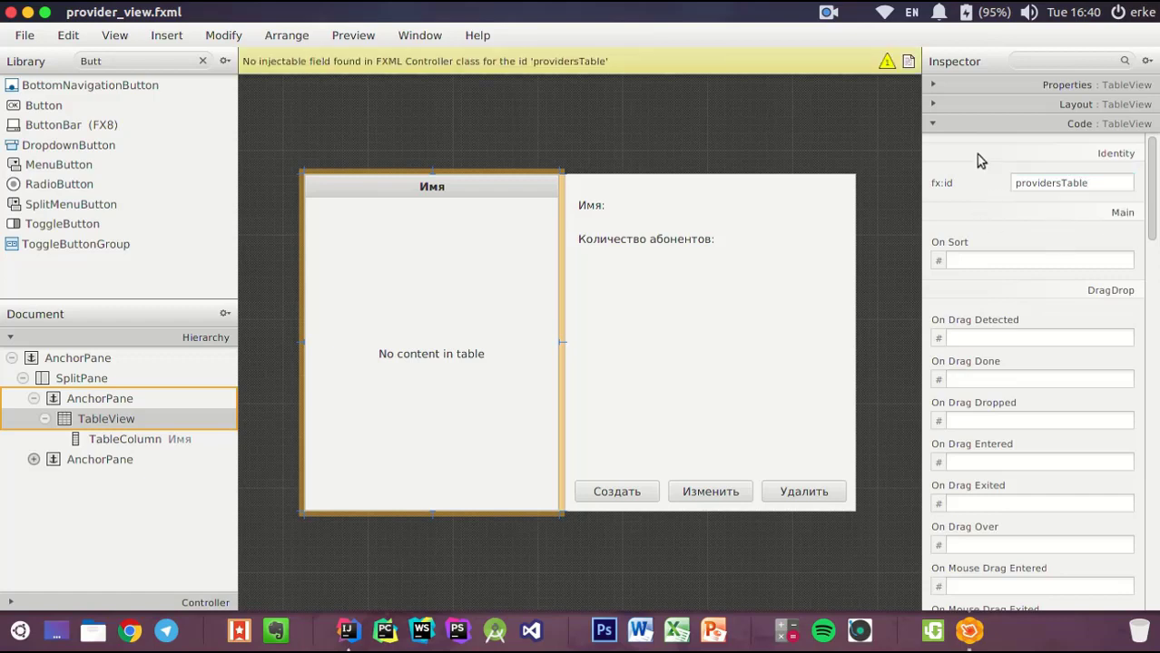
Set the fx:id of the Имя table column to providerNameColumn and save provider_view.fxml
{"action": "left_click", "coordinate": [133, 439]}
{"action": "left_click", "coordinate": [1073, 178]}
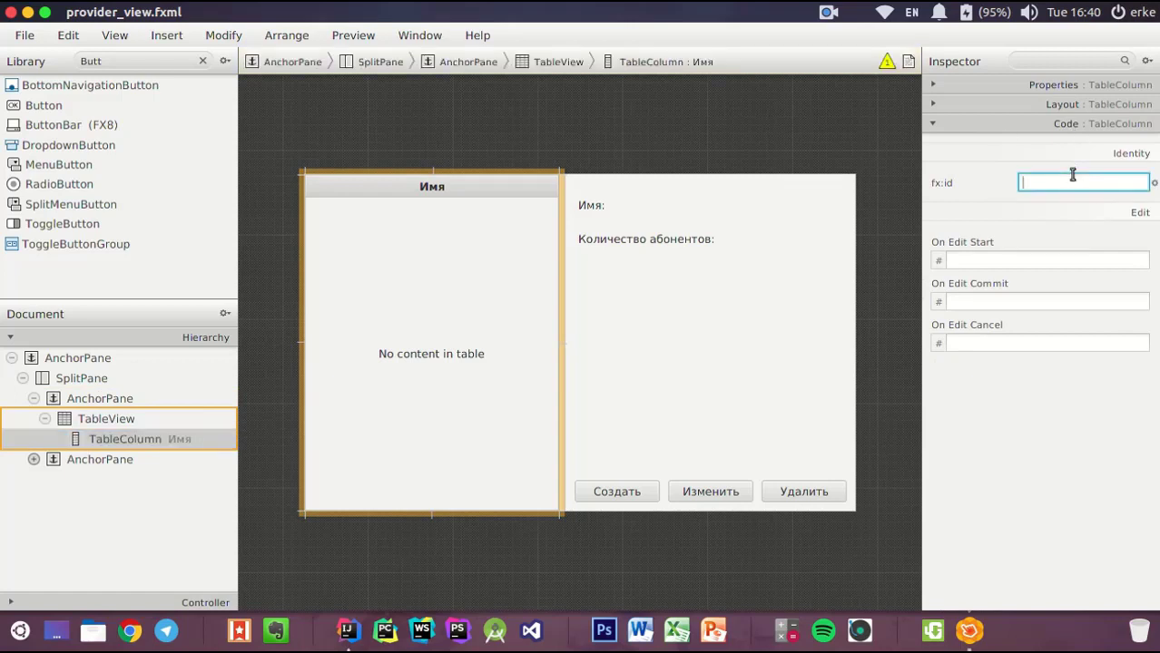
{"action": "type", "text": "providerNameColumn"}
{"action": "left_click", "coordinate": [937, 159]}
{"action": "key", "text": "ctrl+s"}
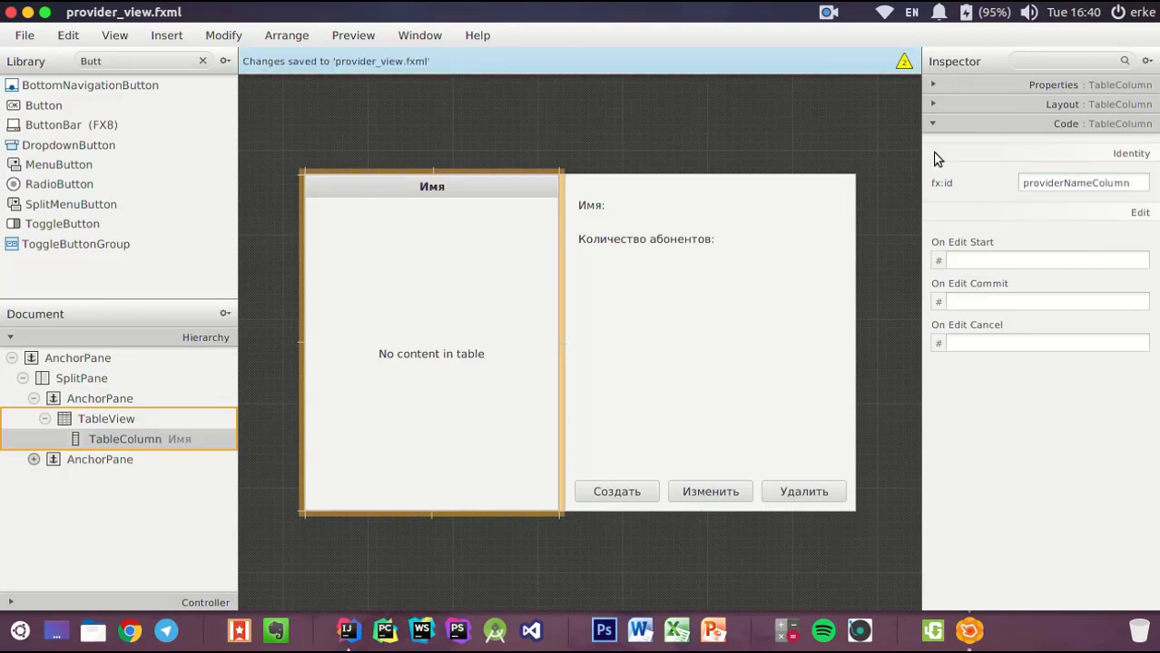
Switch to IntelliJ IDEA and inspect the fx:id references of the TableView and TableColumn in provider_view.fxml
{"action": "key", "text": "alt+Tab"}
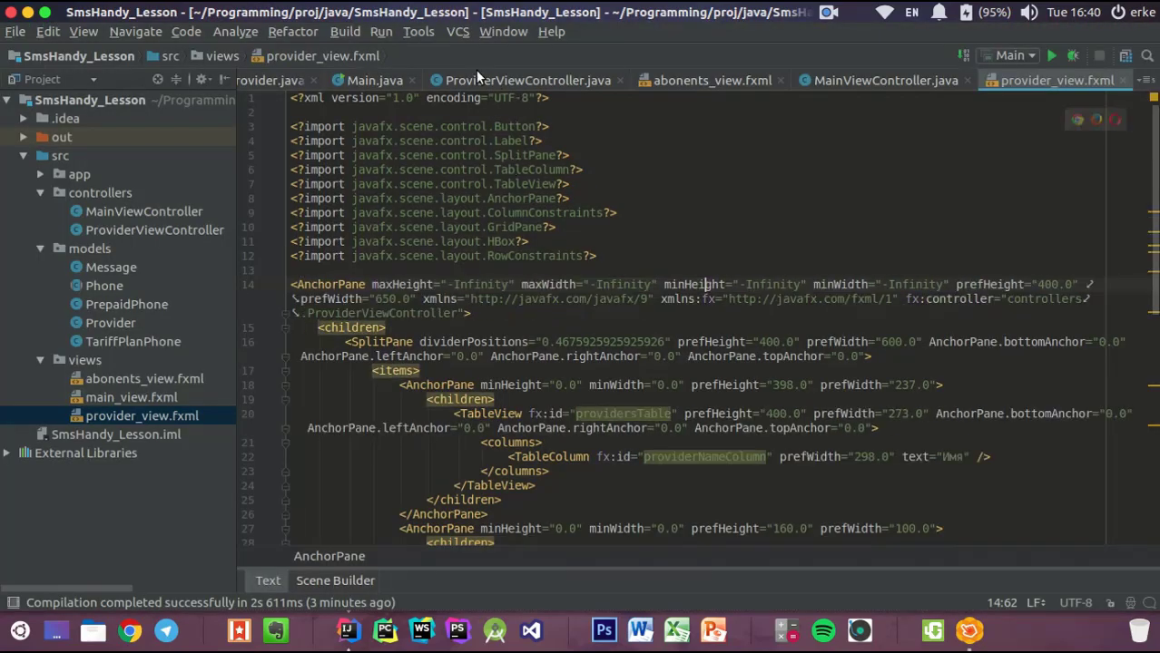
{"action": "left_click", "coordinate": [485, 80]}
{"action": "key", "text": "ctrl+Tab"}
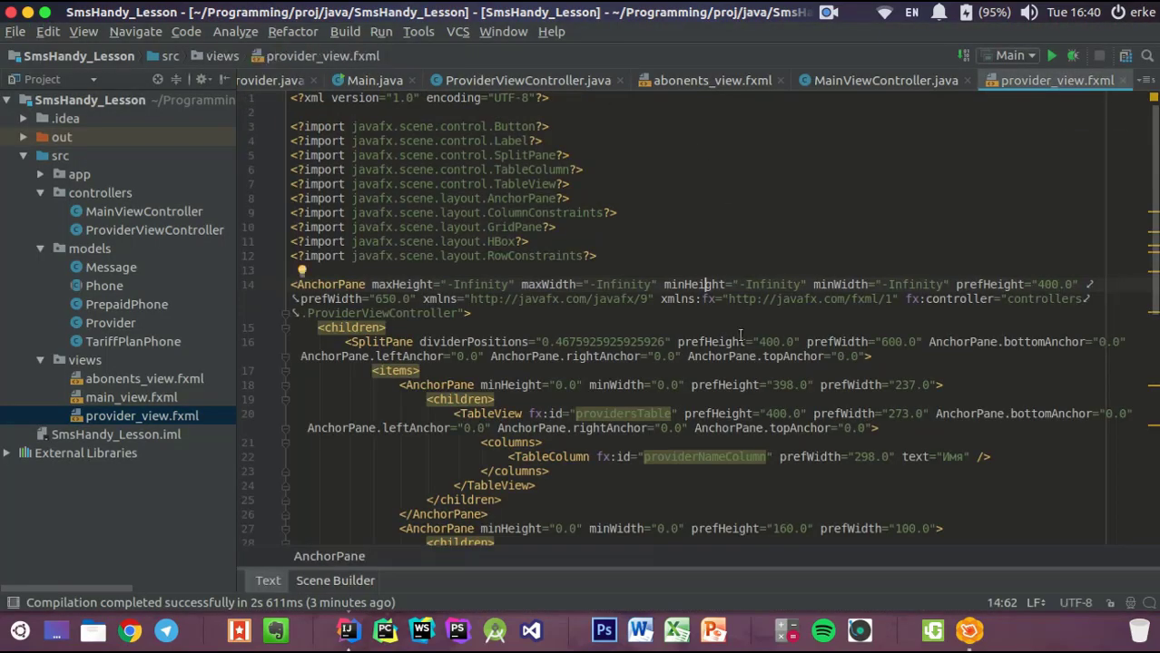
{"action": "left_click", "coordinate": [624, 414]}
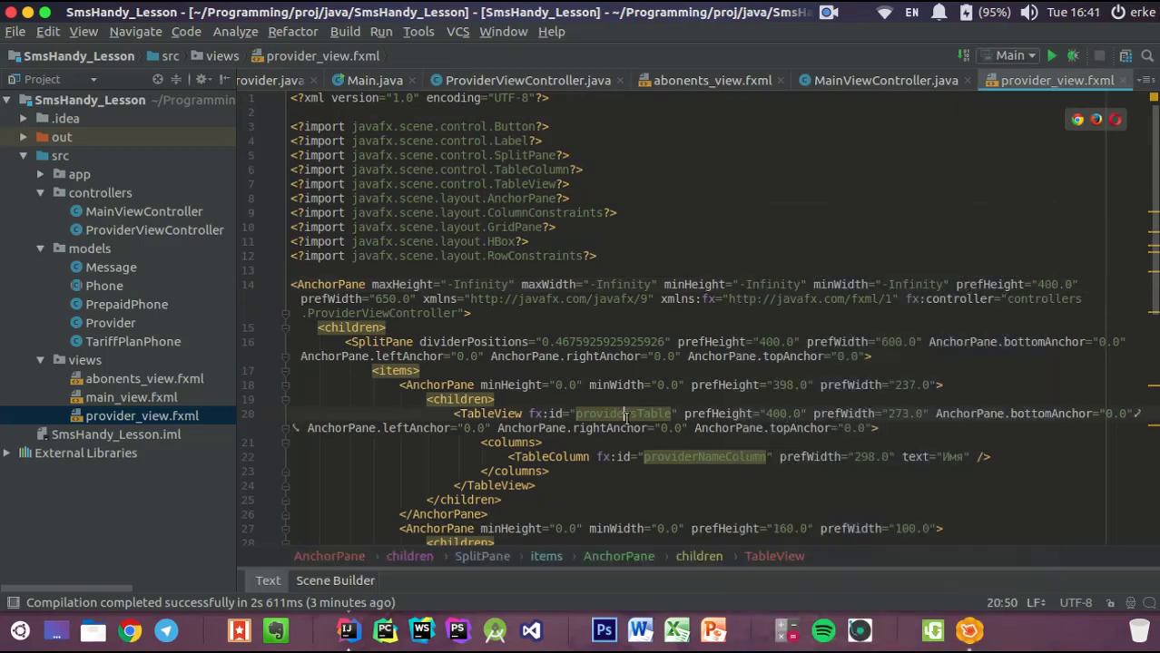
{"action": "left_click", "coordinate": [678, 456]}
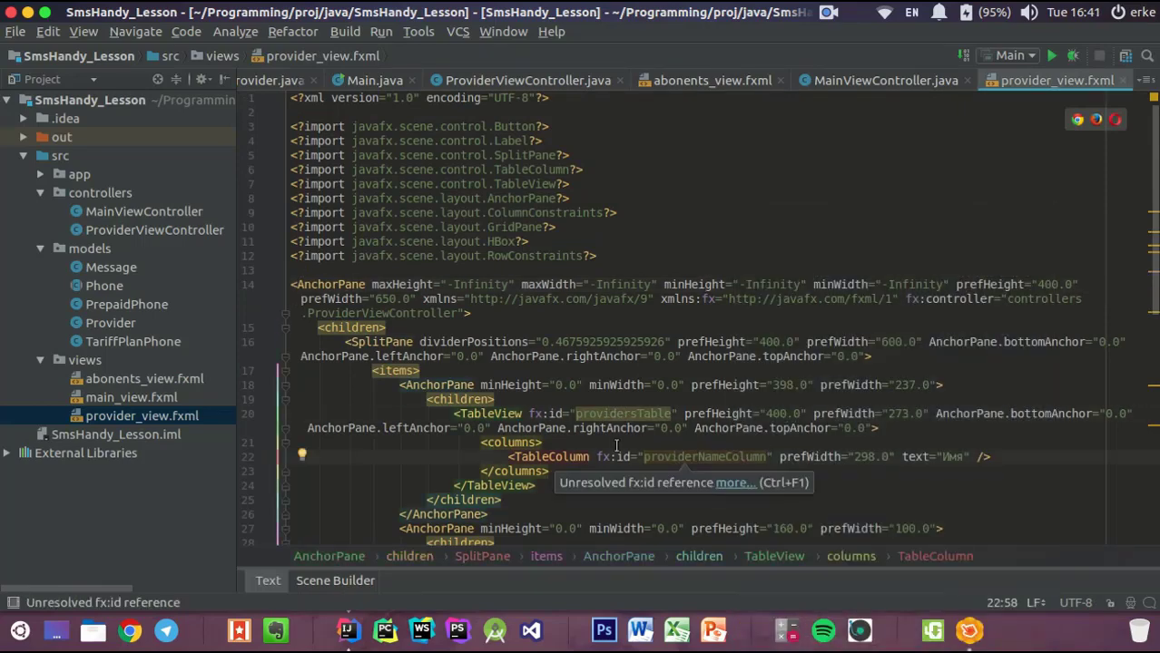
{"action": "key", "text": "ctrl+Tab"}
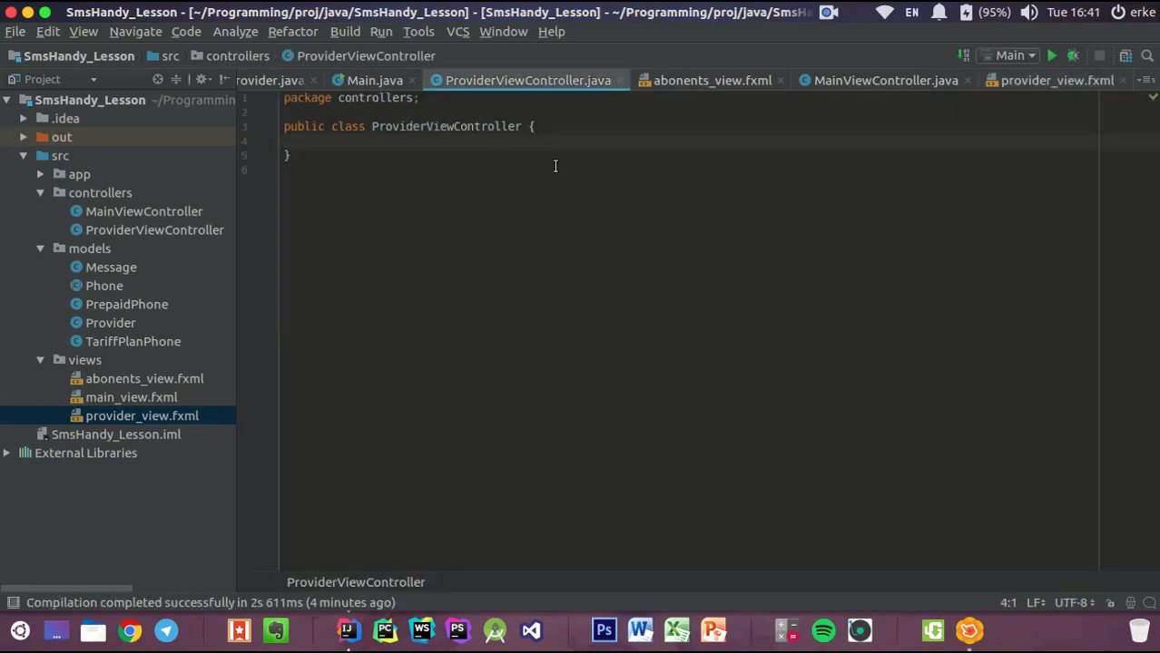
{"action": "key", "text": "Tab"}
{"action": "key", "text": "Tab"}
{"action": "key", "text": "BackSpace"}
{"action": "type", "text": "@"}
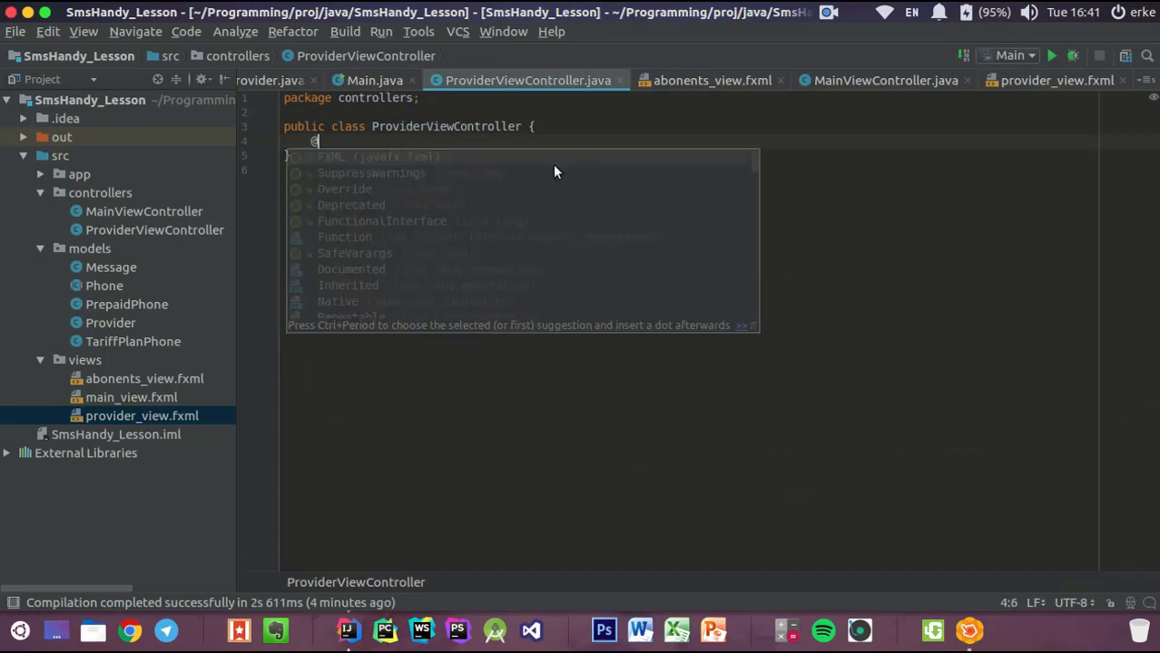
{"action": "key", "text": "Return"}
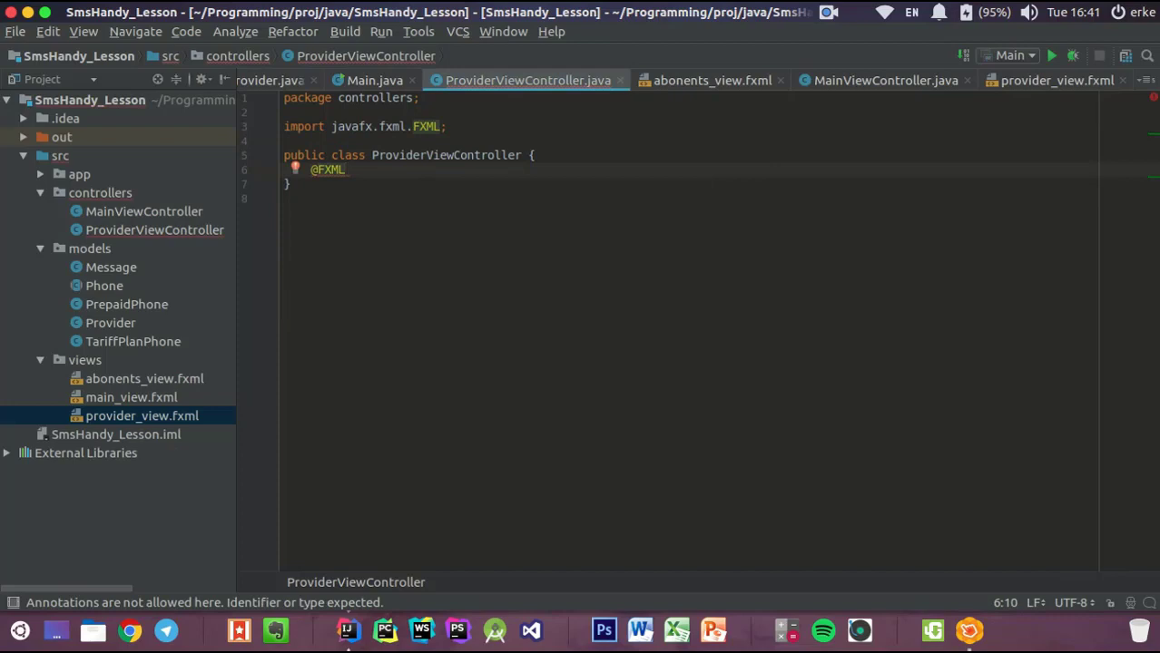
{"action": "key", "text": "Return"}
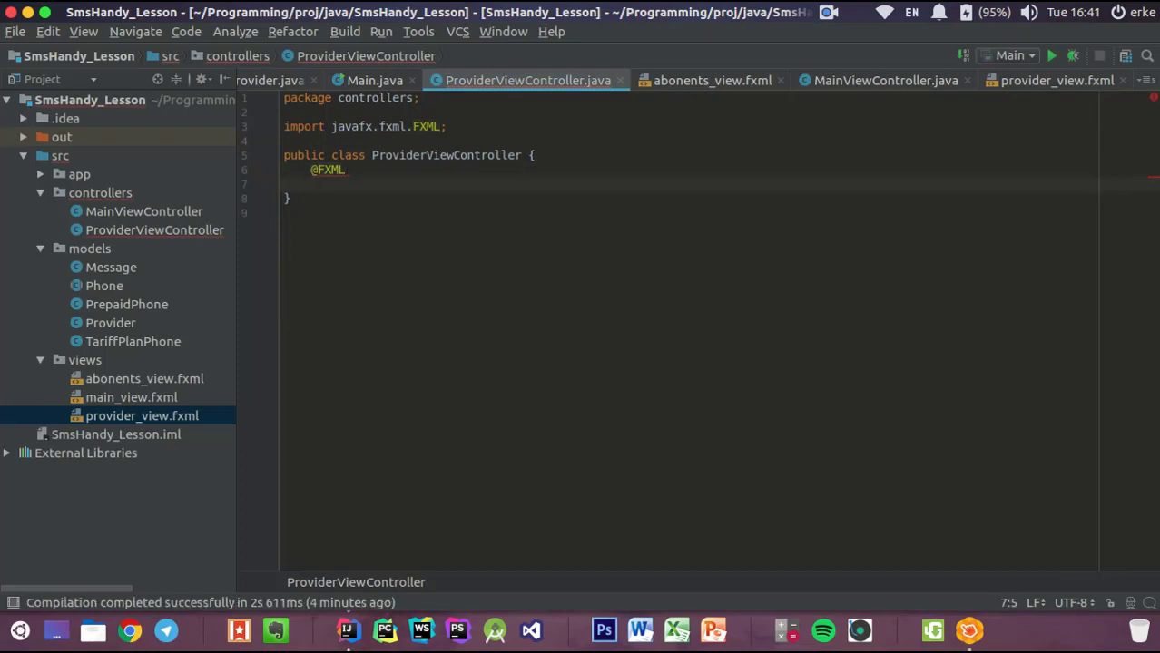
Declare the annotated field as private TableView<Provider> providerTable, using the TableView class from javafx.scene.control
{"action": "type", "text": "private "}
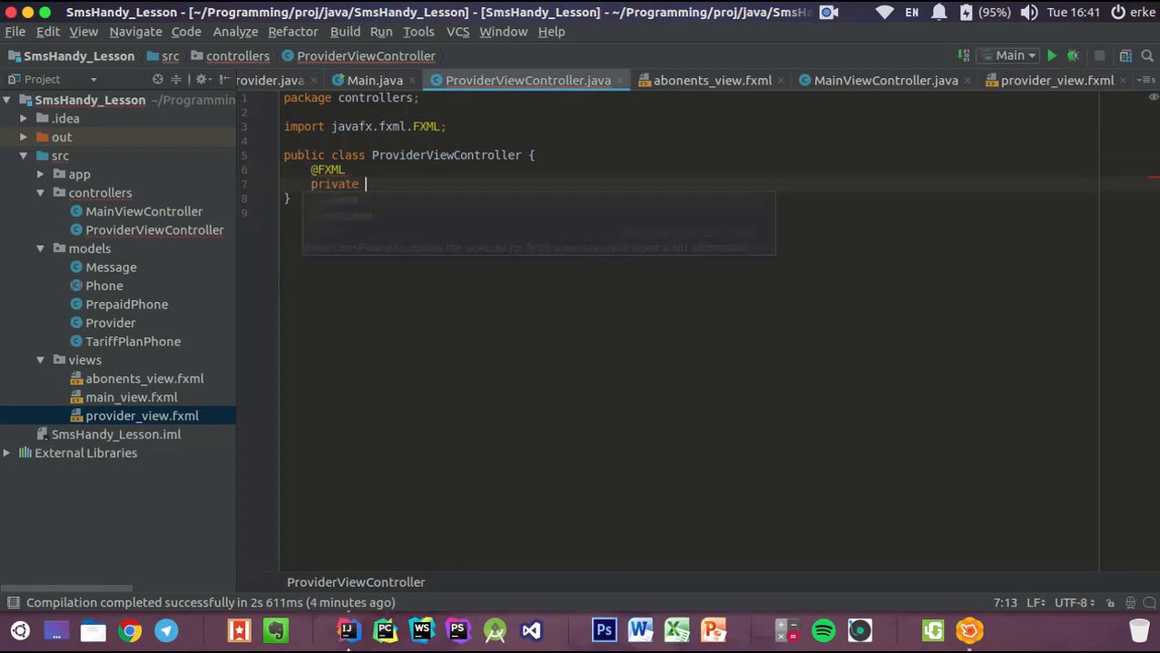
{"action": "type", "text": "TableV"}
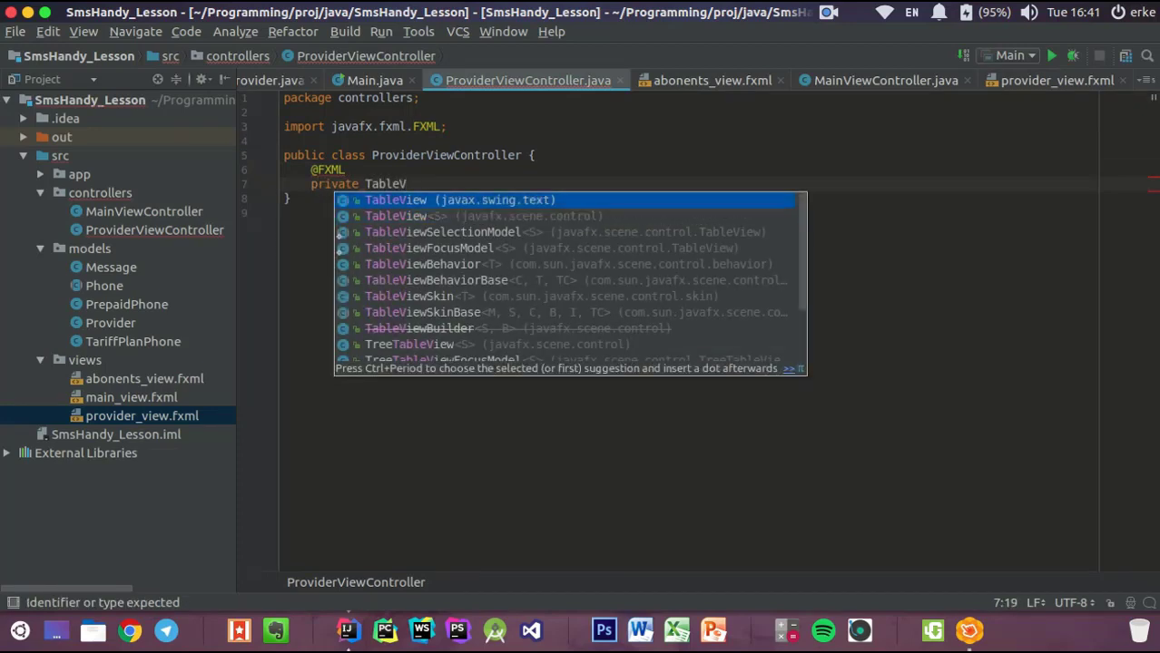
{"action": "key", "text": "Down"}
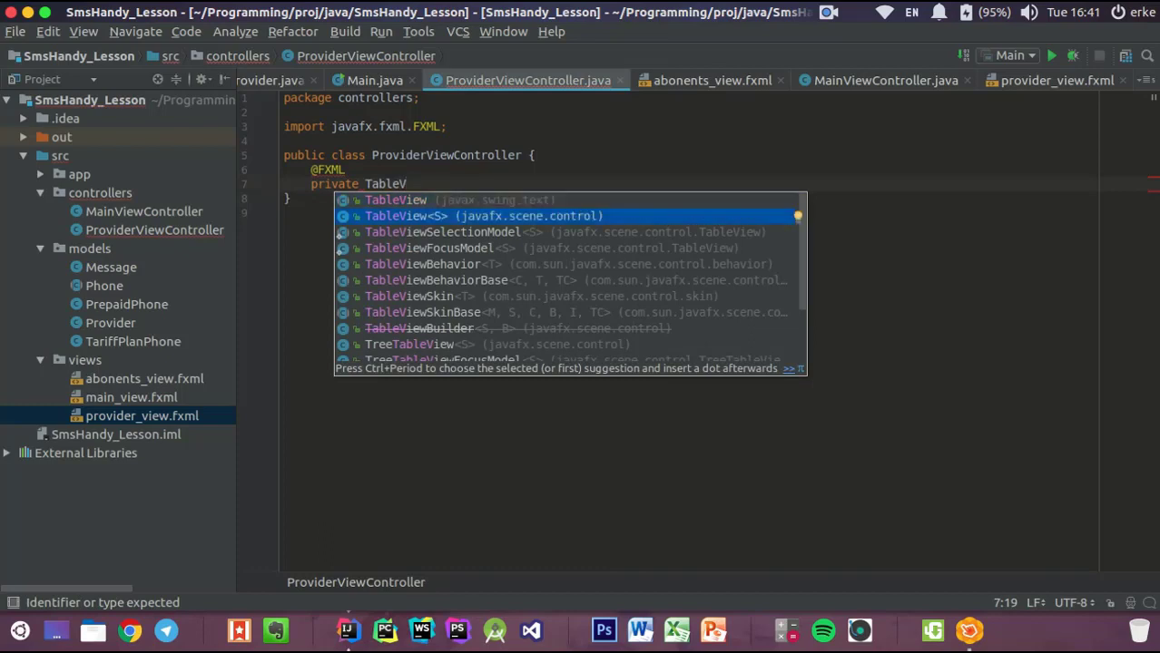
{"action": "key", "text": "Return"}
{"action": "type", "text": "<P"}
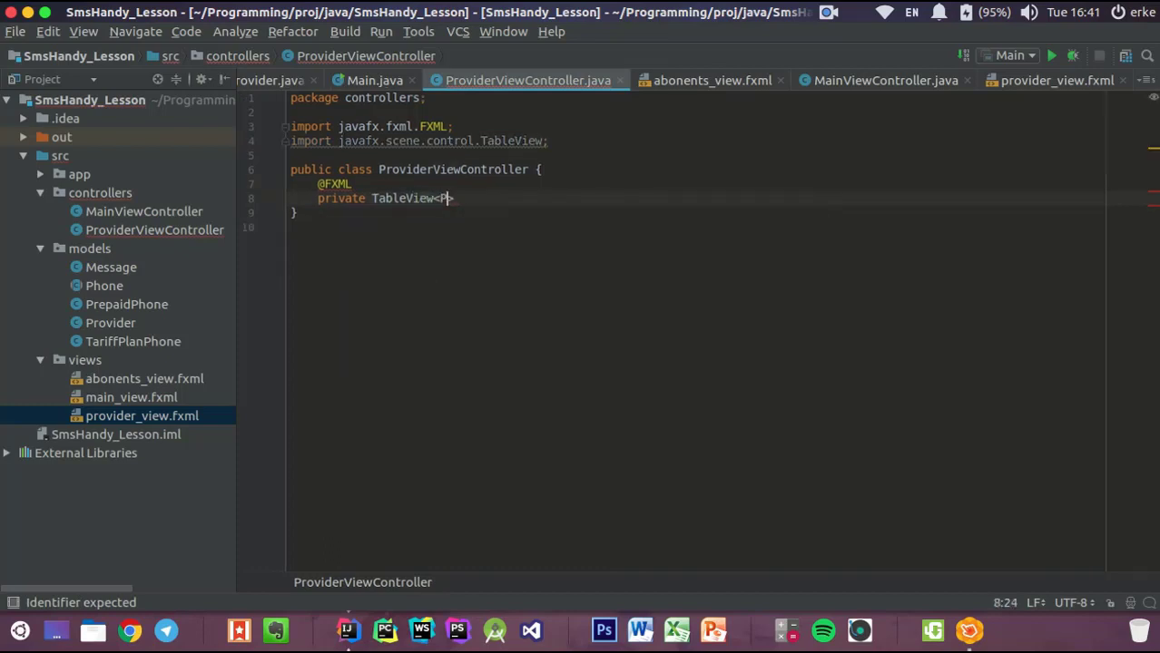
{"action": "type", "text": "rov"}
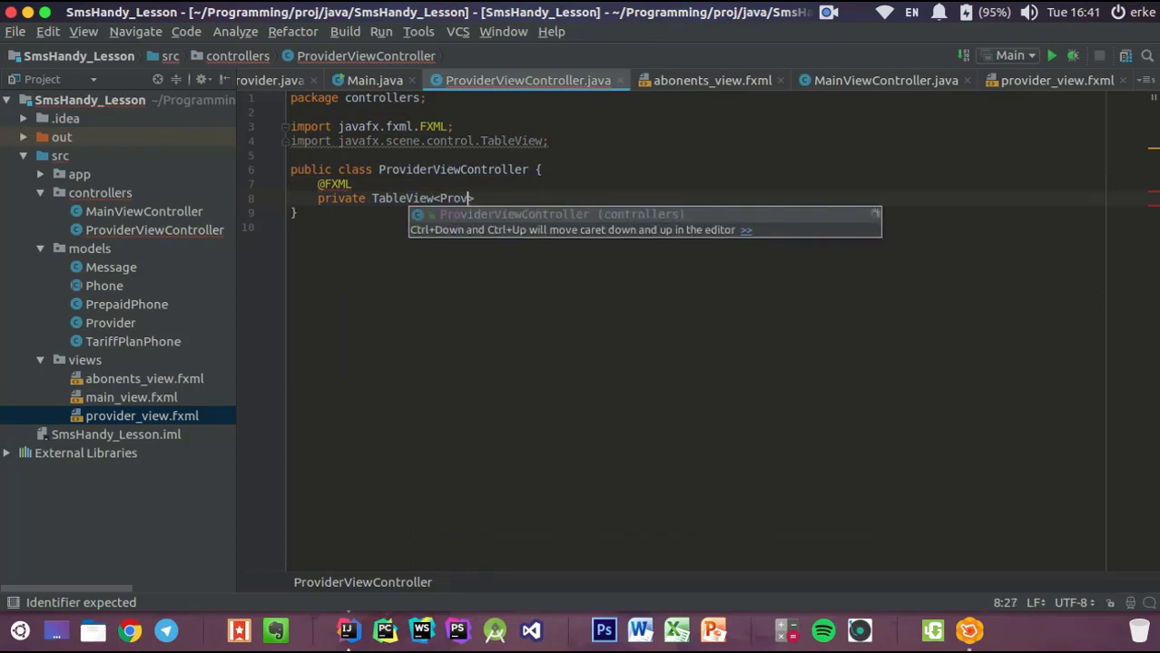
{"action": "key", "text": "Return"}
{"action": "key", "text": "Right"}
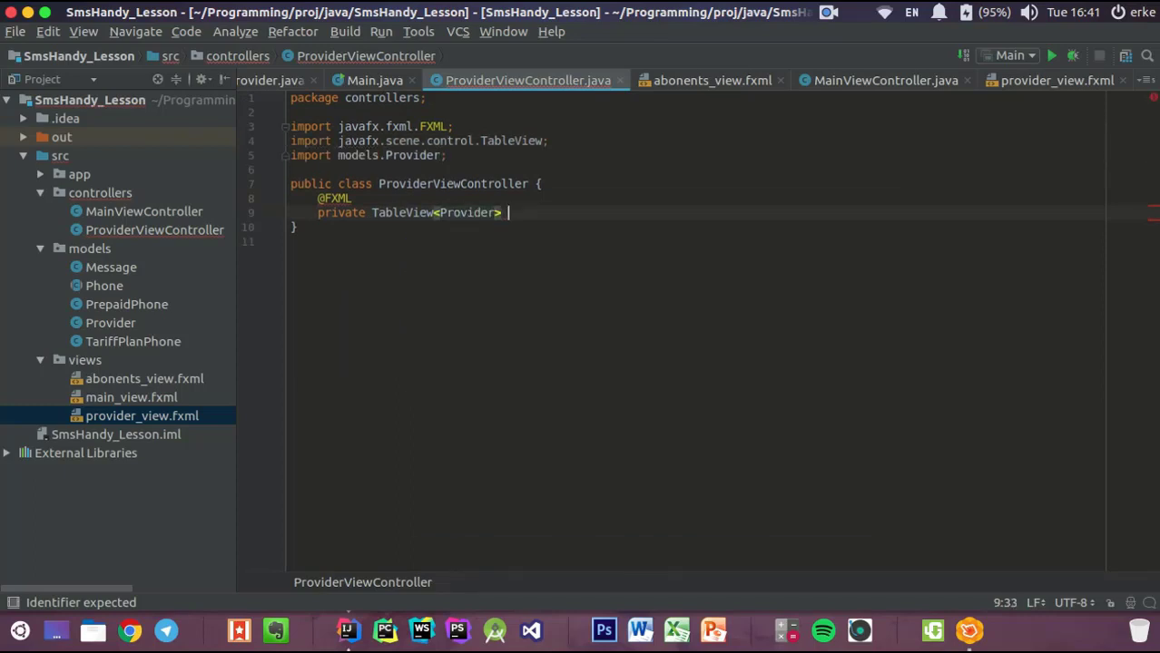
{"action": "type", "text": "provi"}
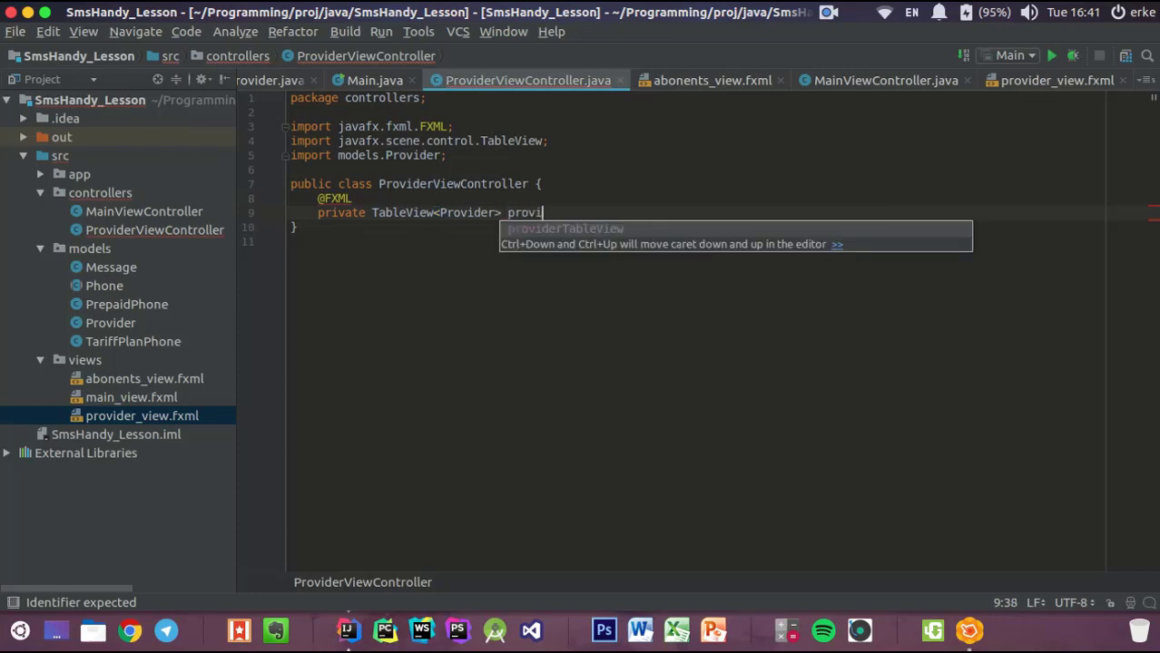
{"action": "type", "text": "derTable;"}
{"action": "key", "text": "Return"}
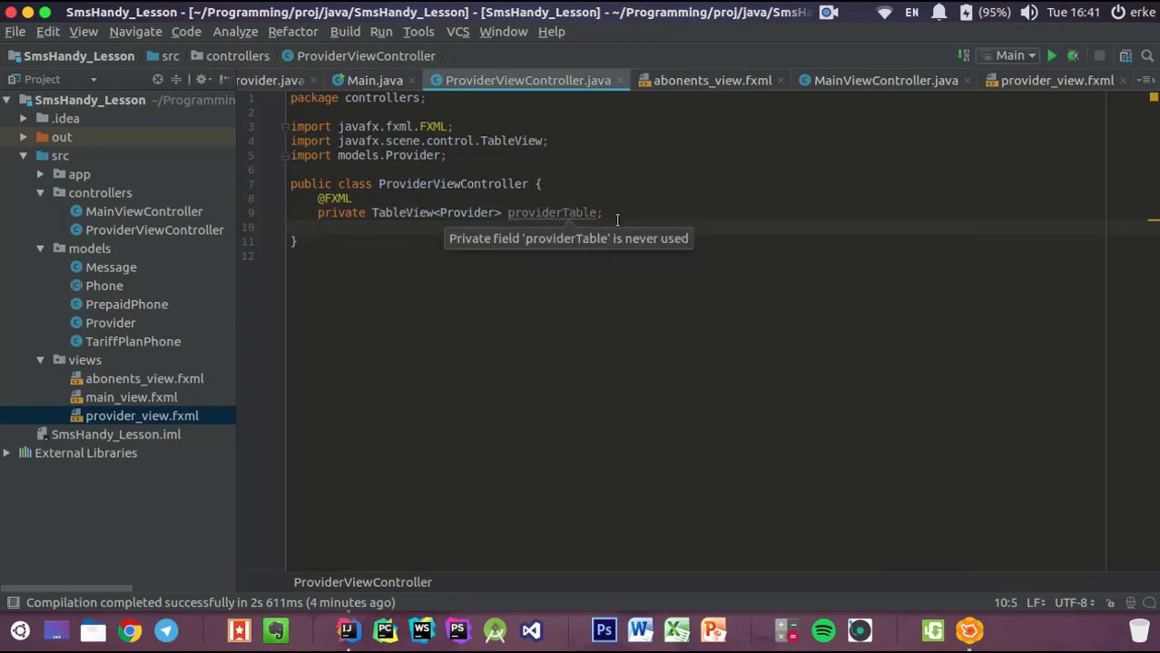
Switch to Scene Builder and check the fx:id of the TableView in provider_view.fxml
{"action": "key", "text": "alt+Tab"}
{"action": "key", "text": "alt+Tab"}
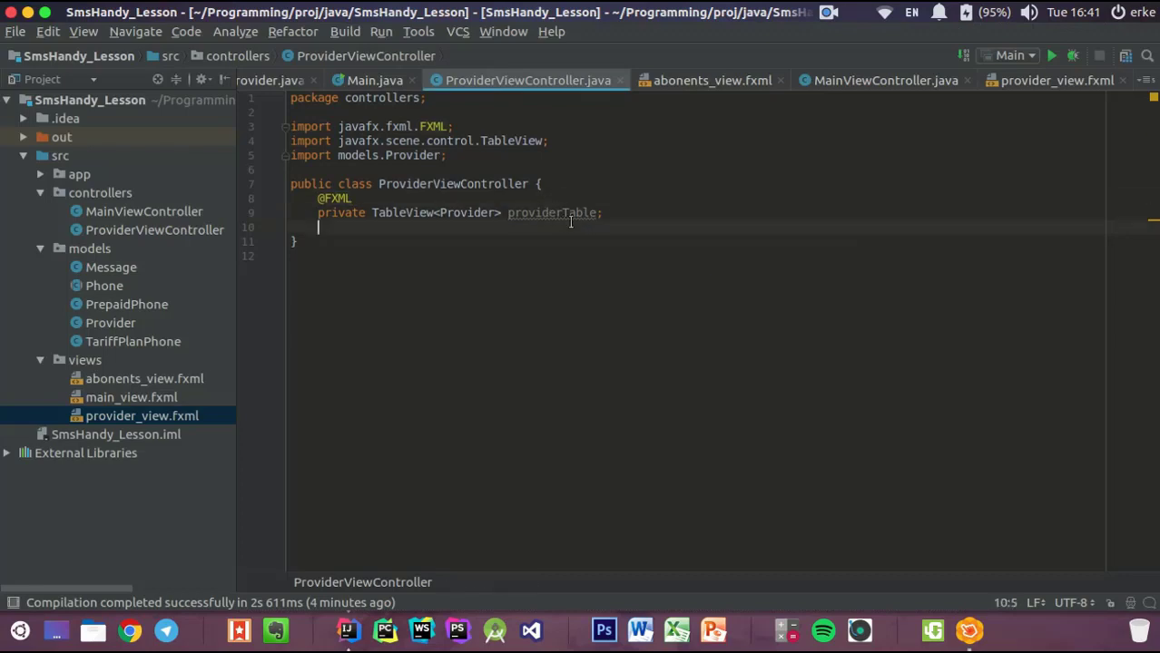
{"action": "key", "text": "alt+Tab"}
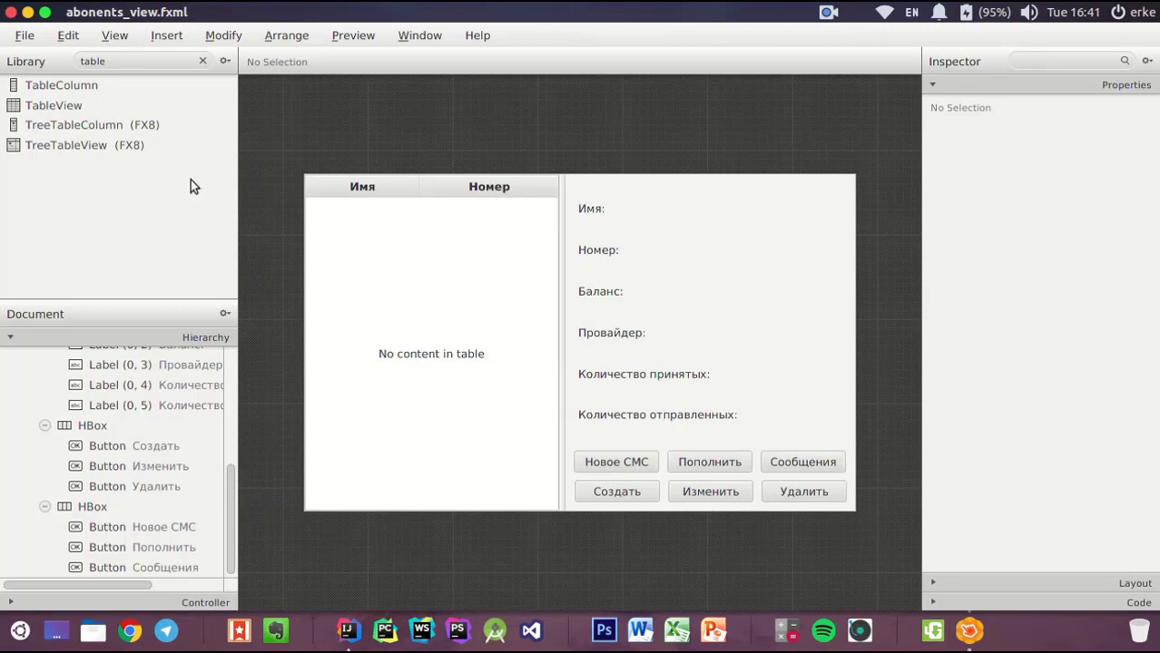
{"action": "key", "text": "alt+Tab"}
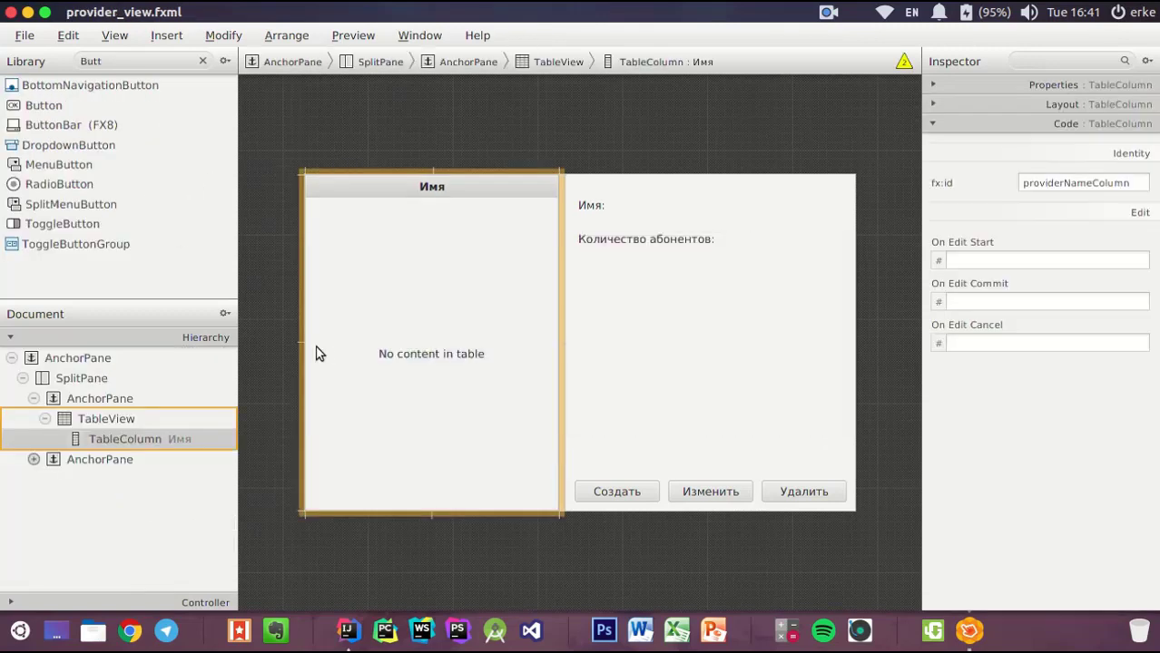
{"action": "left_click", "coordinate": [116, 418]}
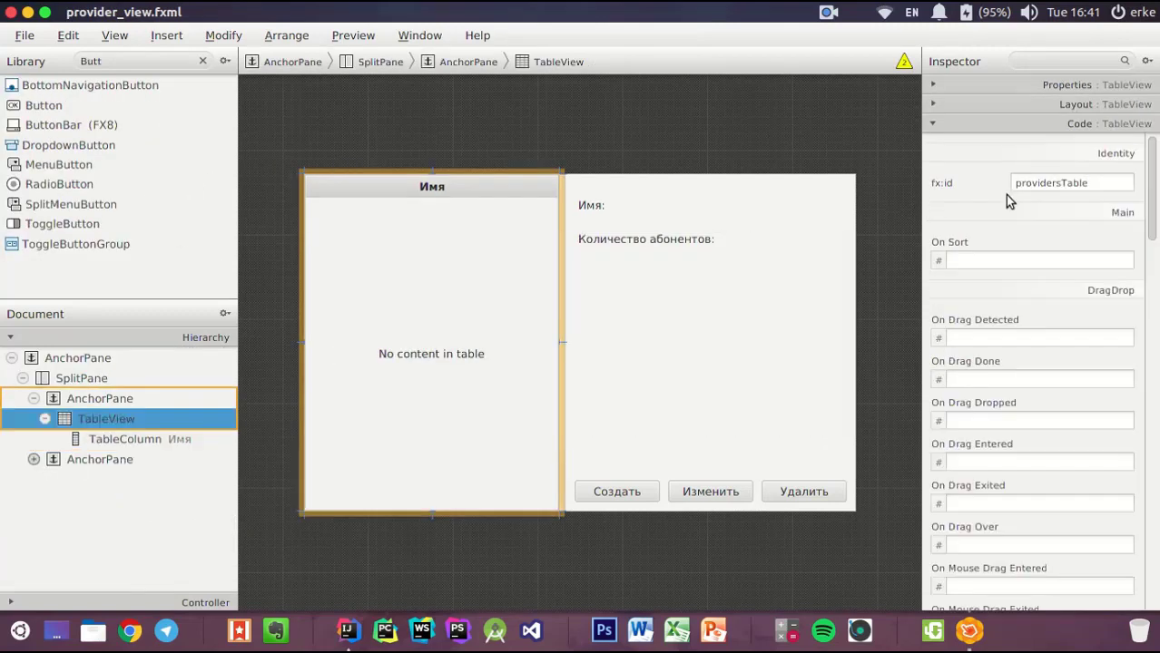
{"action": "double_click", "coordinate": [1062, 183]}
Return to IntelliJ IDEA and rename the TableView field in ProviderViewController to providersTable
{"action": "key", "text": "alt+Tab"}
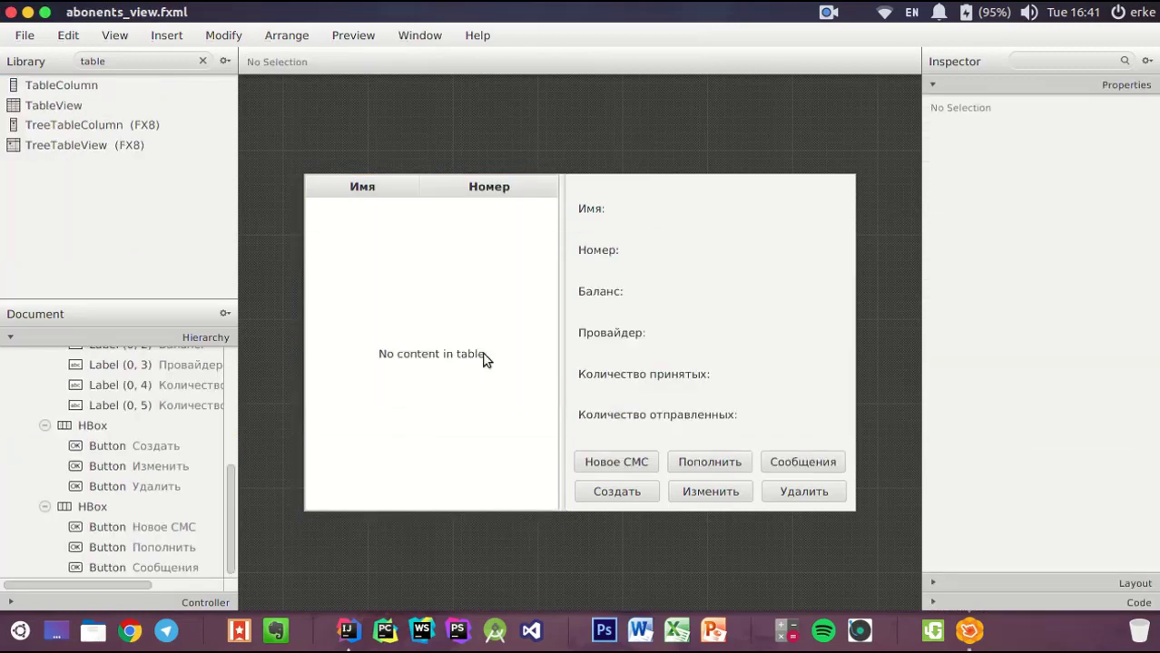
{"action": "key", "text": "alt+Tab"}
{"action": "key", "text": "alt+Tab"}
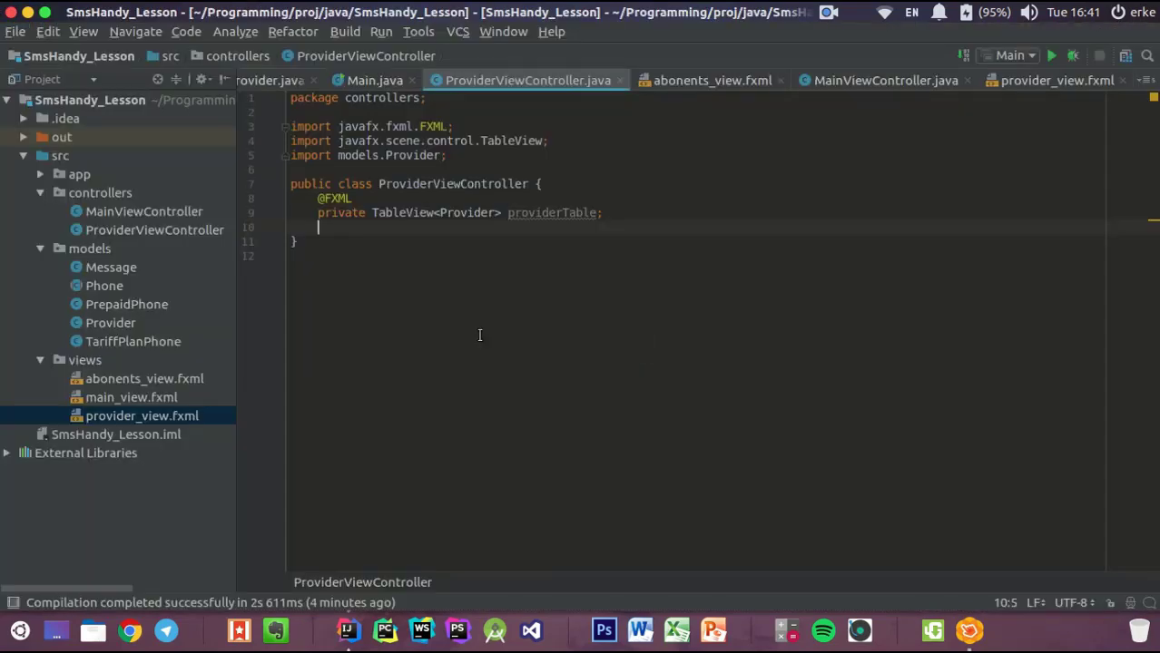
{"action": "left_click", "coordinate": [553, 218]}
{"action": "type", "text": "s"}
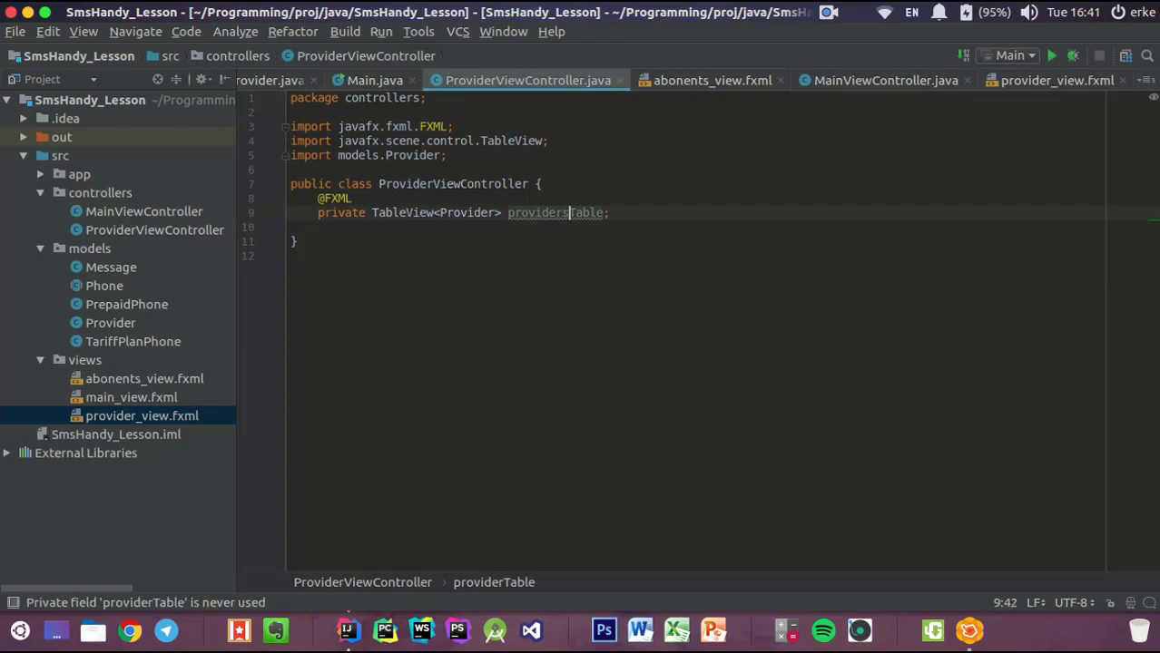
{"action": "left_click", "coordinate": [376, 252]}
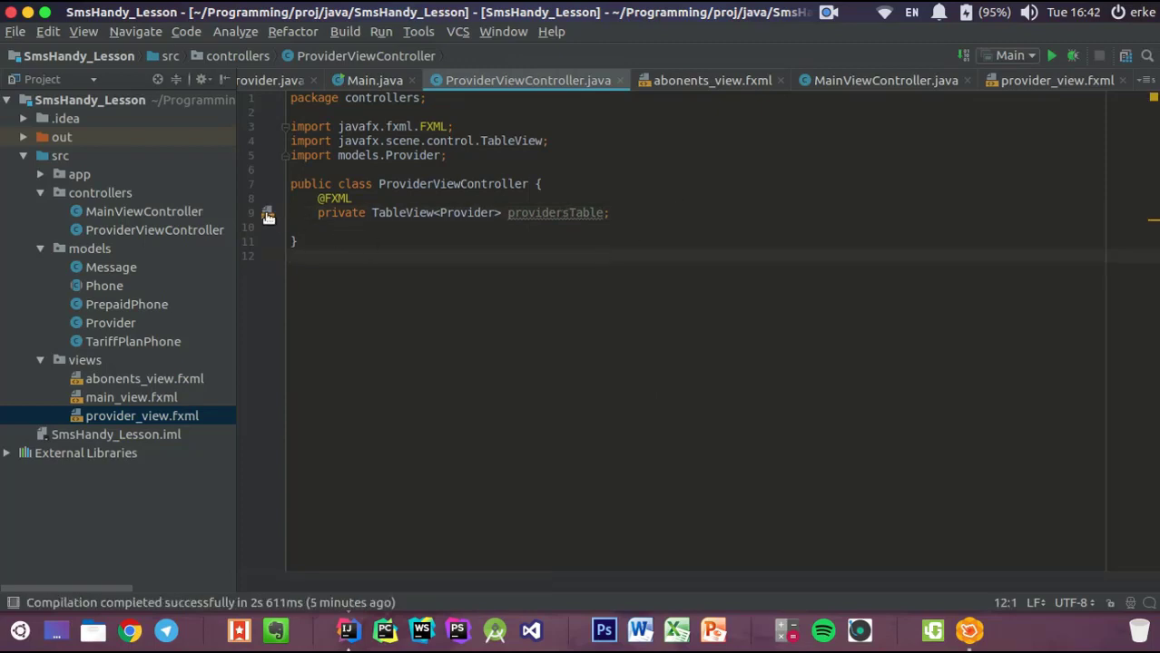
{"action": "left_click", "coordinate": [624, 214]}
{"action": "key", "text": "Return"}
{"action": "type", "text": "@FXML"}
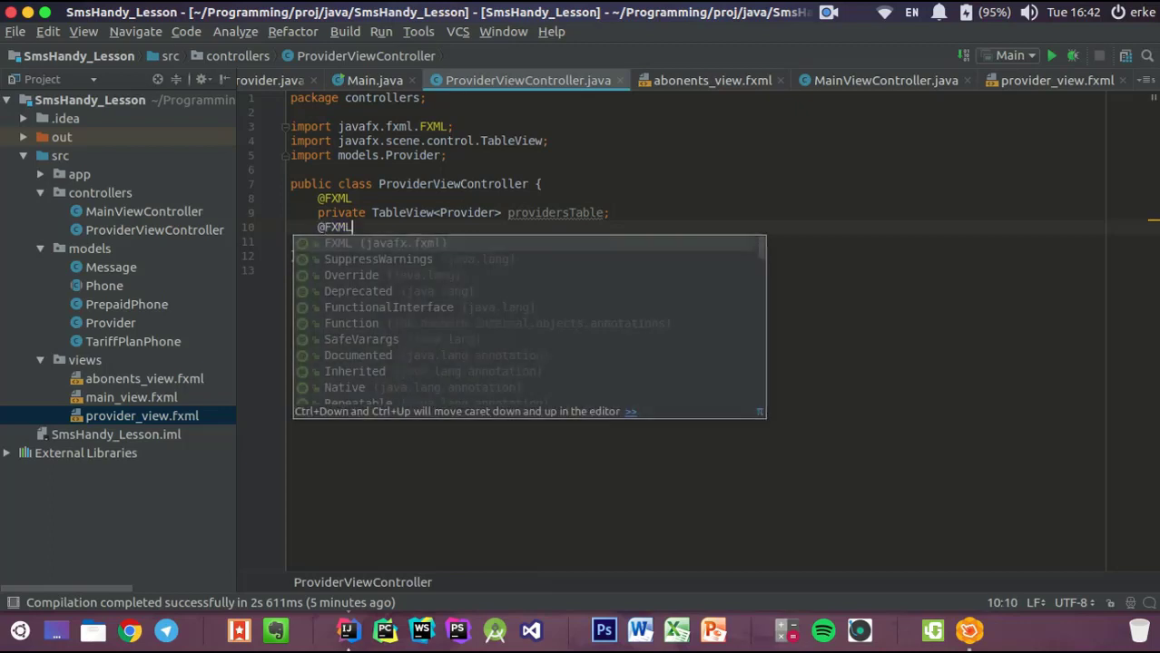
{"action": "key", "text": "Return"}
{"action": "type", "text": "private Ta"}
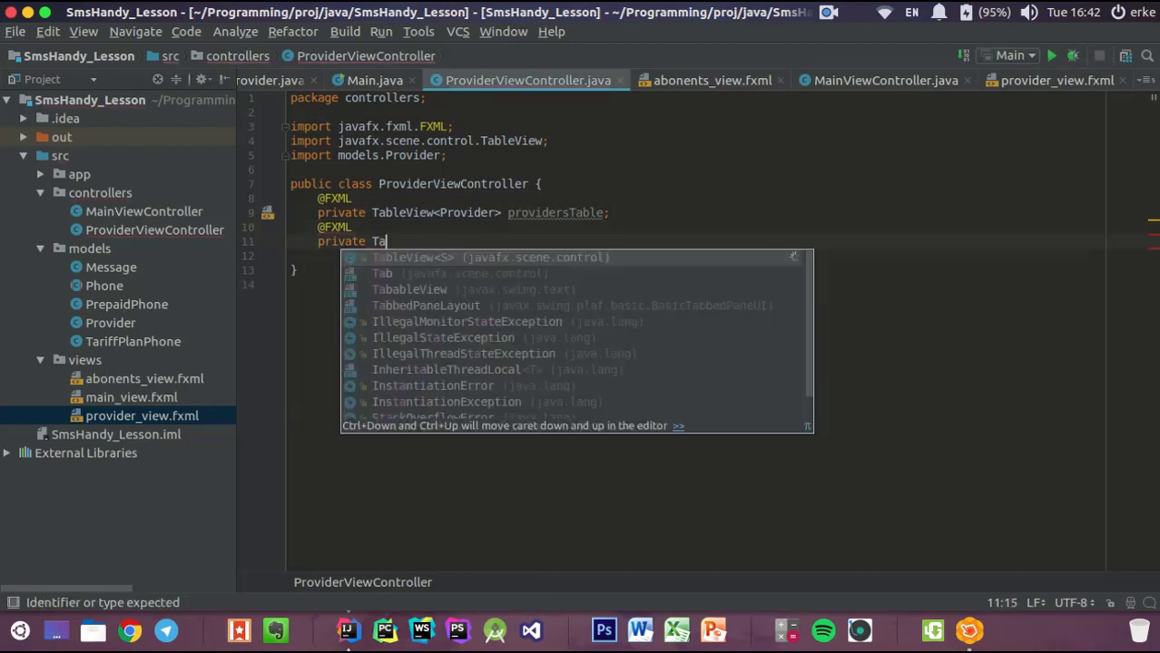
{"action": "type", "text": "bleC"}
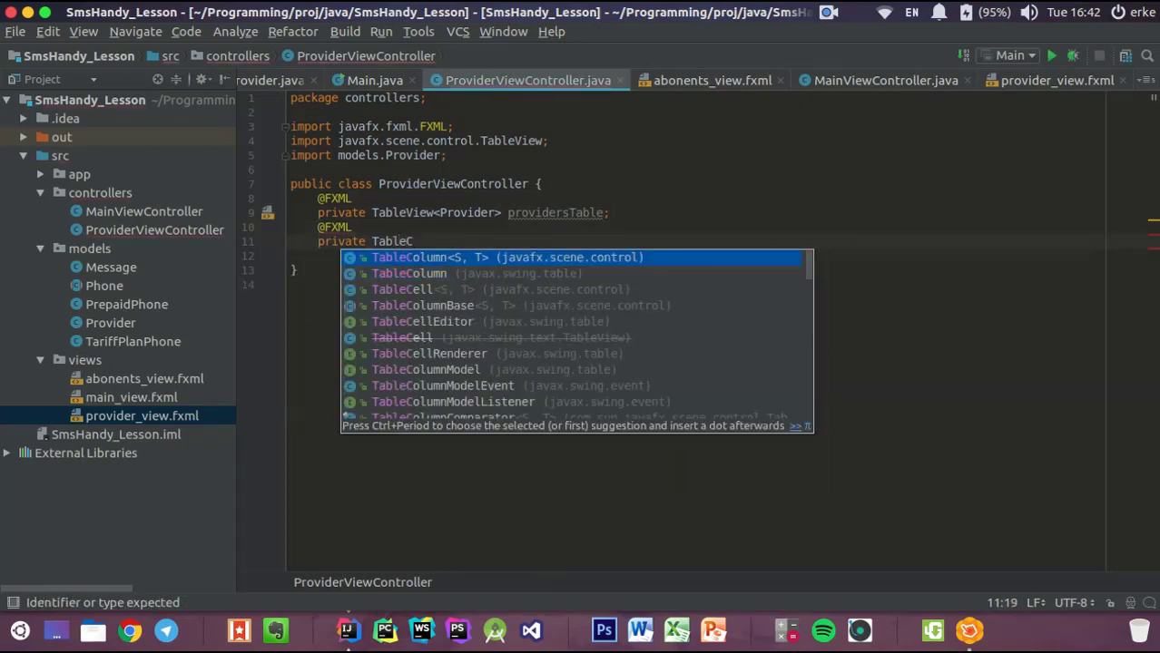
{"action": "key", "text": "Down"}
{"action": "key", "text": "Up"}
{"action": "key", "text": "Return"}
Give the new TableColumn field the type parameters Provider and String
{"action": "type", "text": "<"}
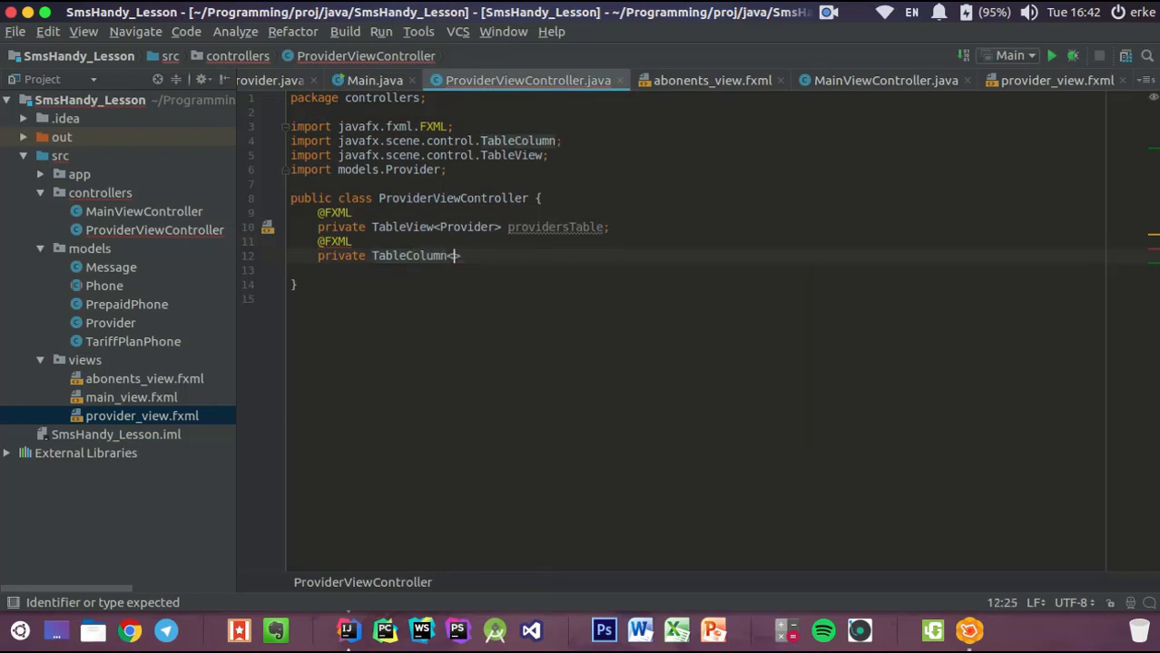
{"action": "type", "text": "Provider"}
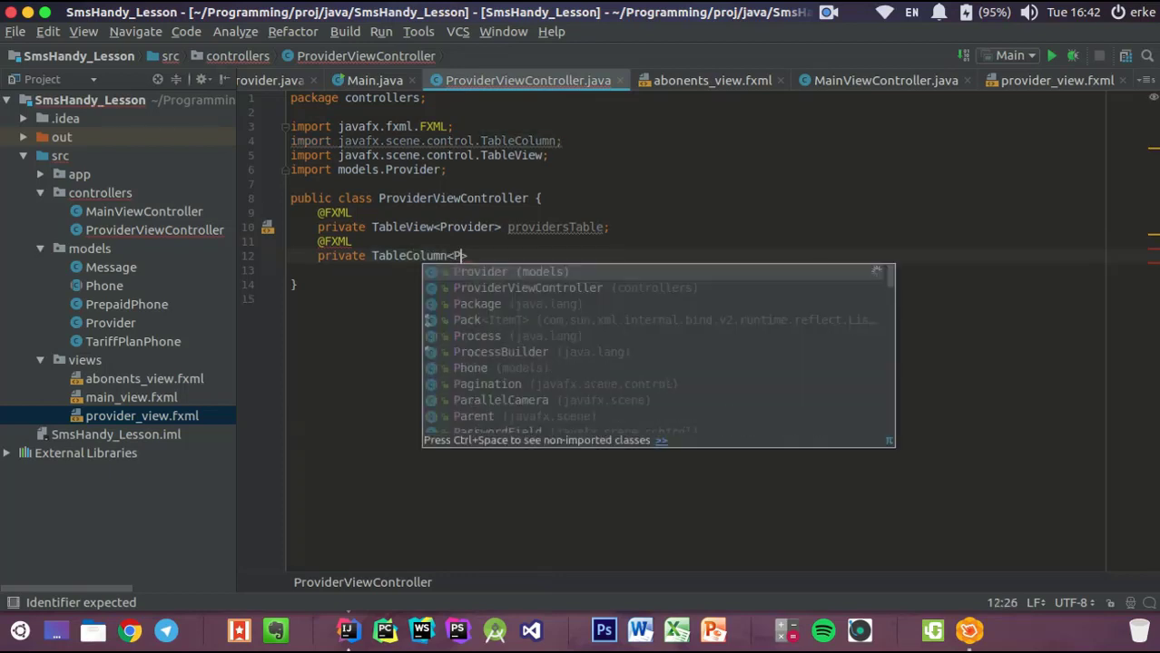
{"action": "key", "text": "Return"}
{"action": "type", "text": ", St"}
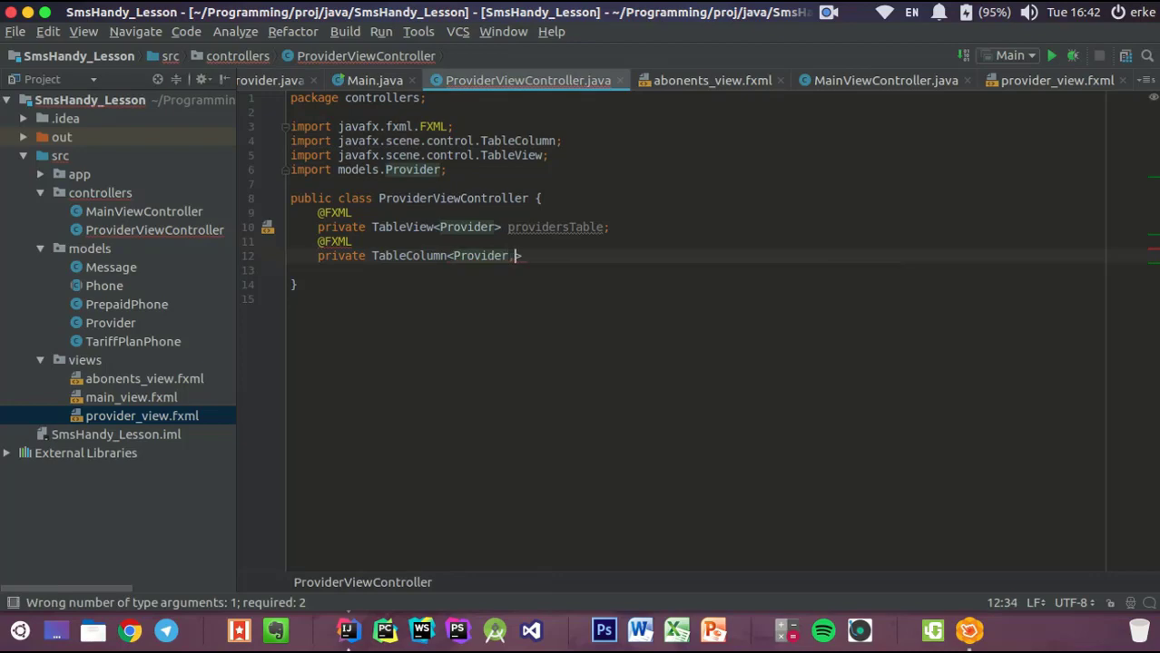
{"action": "type", "text": "ring"}
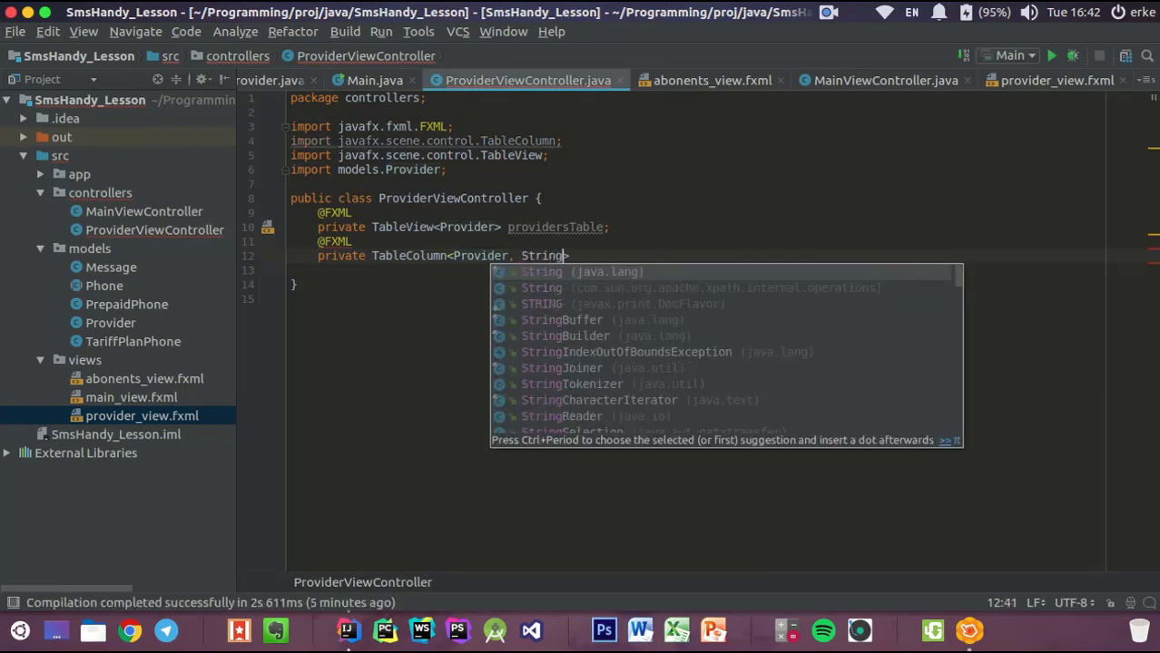
Glance at the table in Scene Builder, return to IntelliJ IDEA and name the TableColumn field providerNameColumn
{"action": "key", "text": "alt+Tab"}
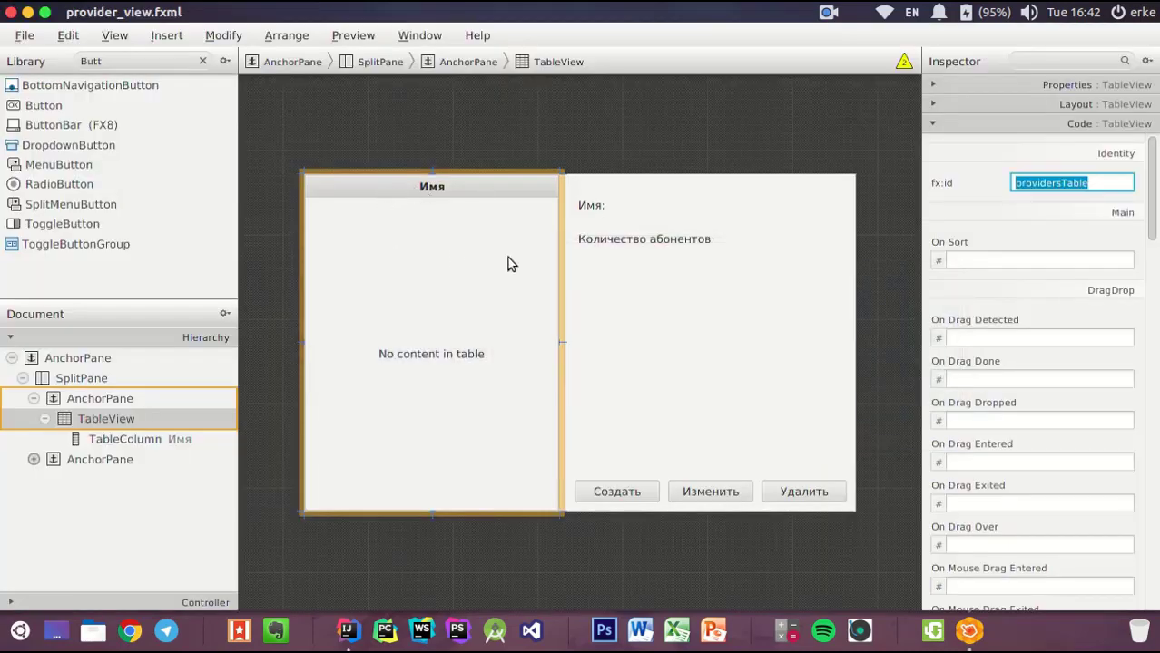
{"action": "key", "text": "alt+Tab"}
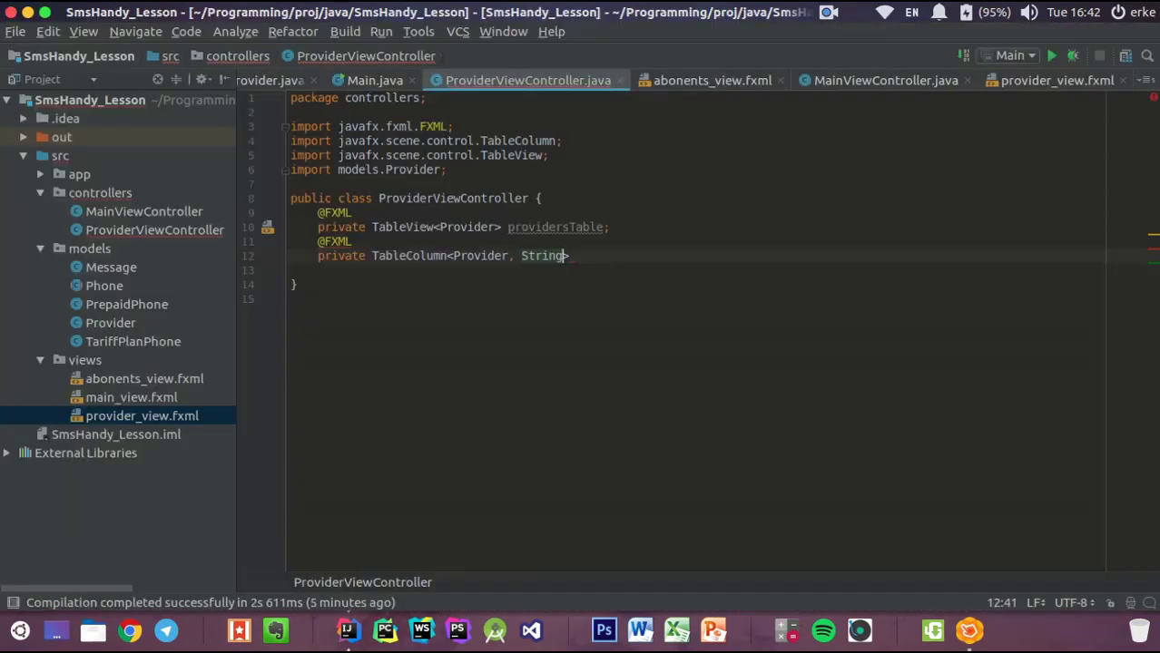
{"action": "type", "text": "> "}
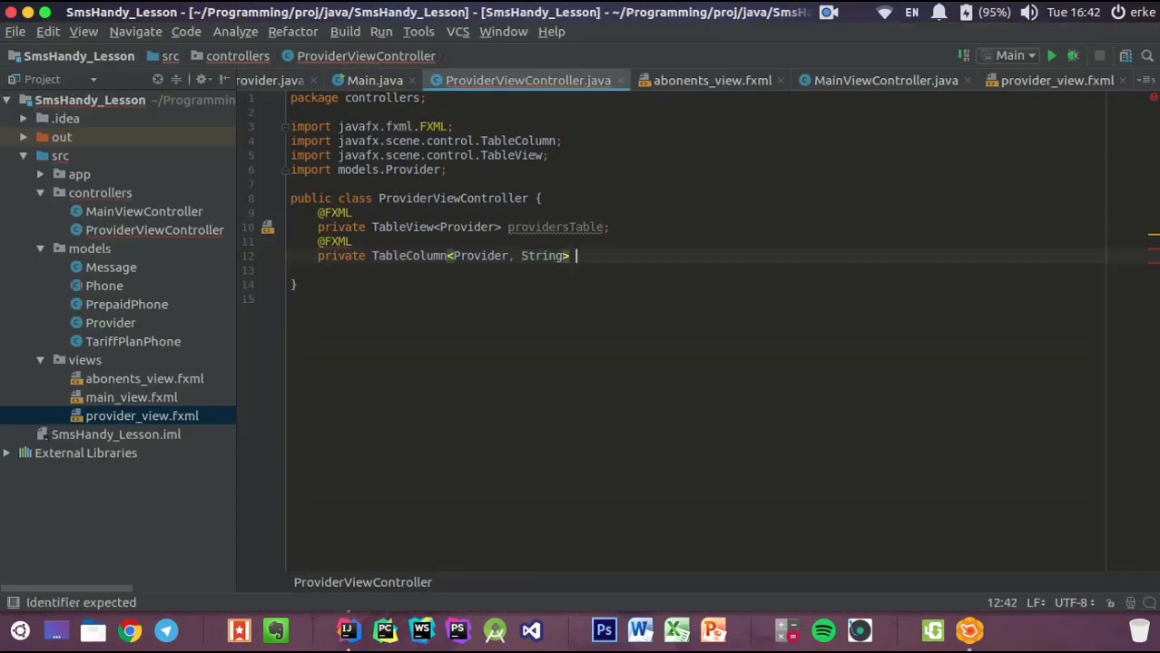
{"action": "type", "text": "pro"}
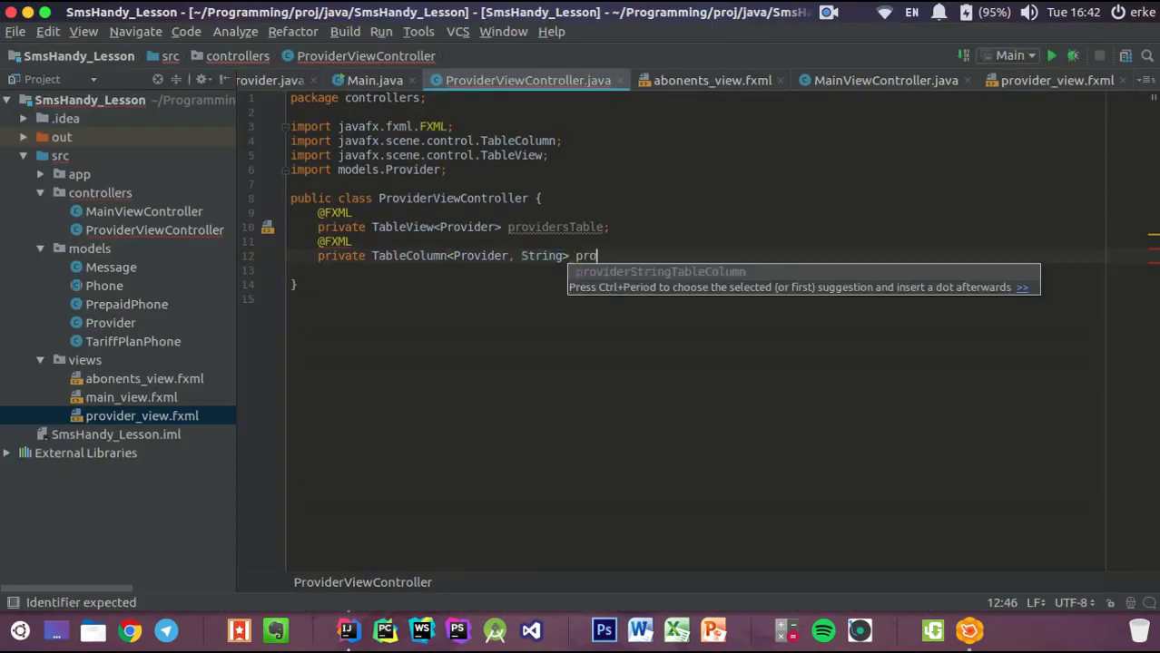
{"action": "type", "text": "viderName"}
{"action": "type", "text": "C"}
{"action": "key", "text": "BackSpace"}
{"action": "type", "text": "NameC"}
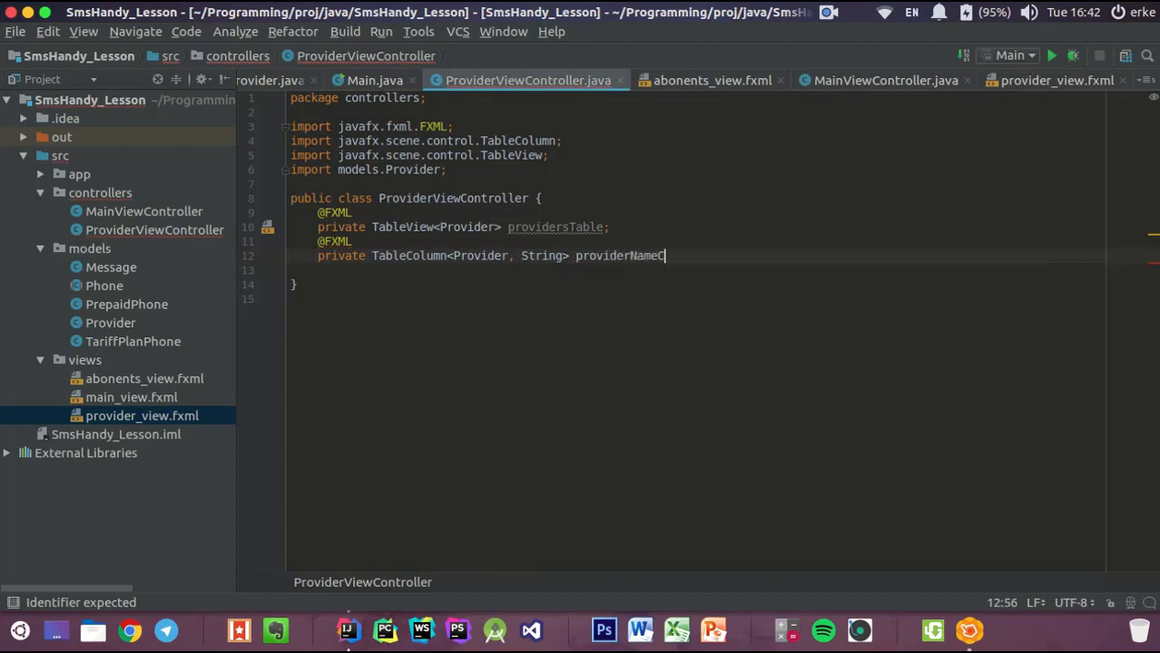
{"action": "type", "text": "olumn;"}
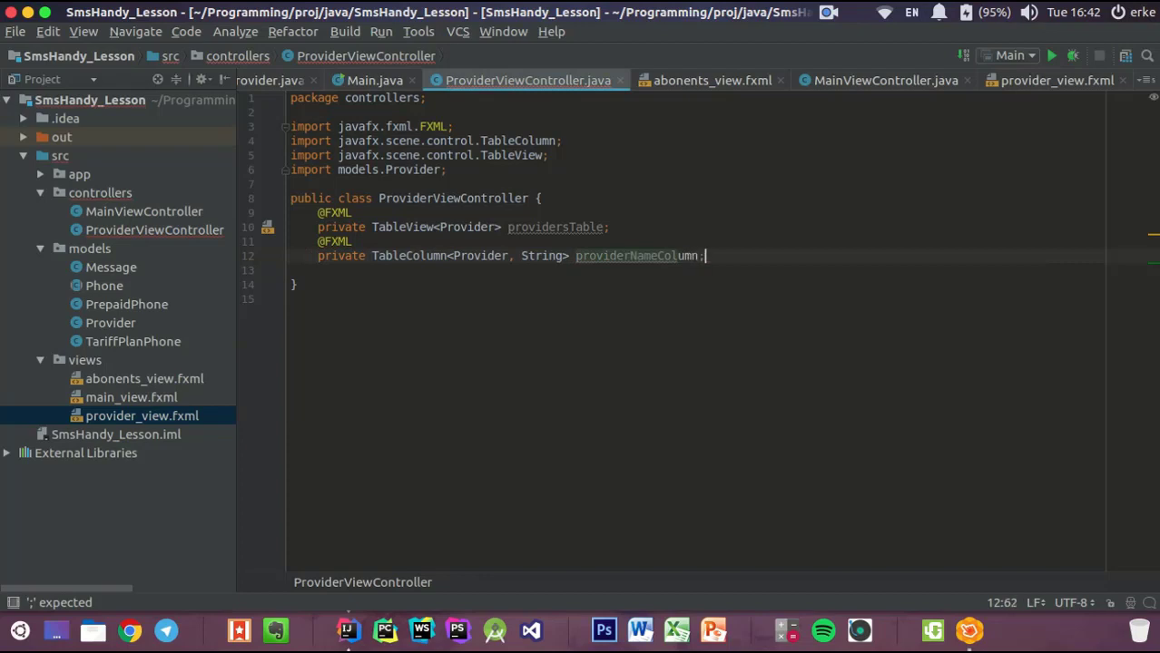
{"action": "key", "text": "Return"}
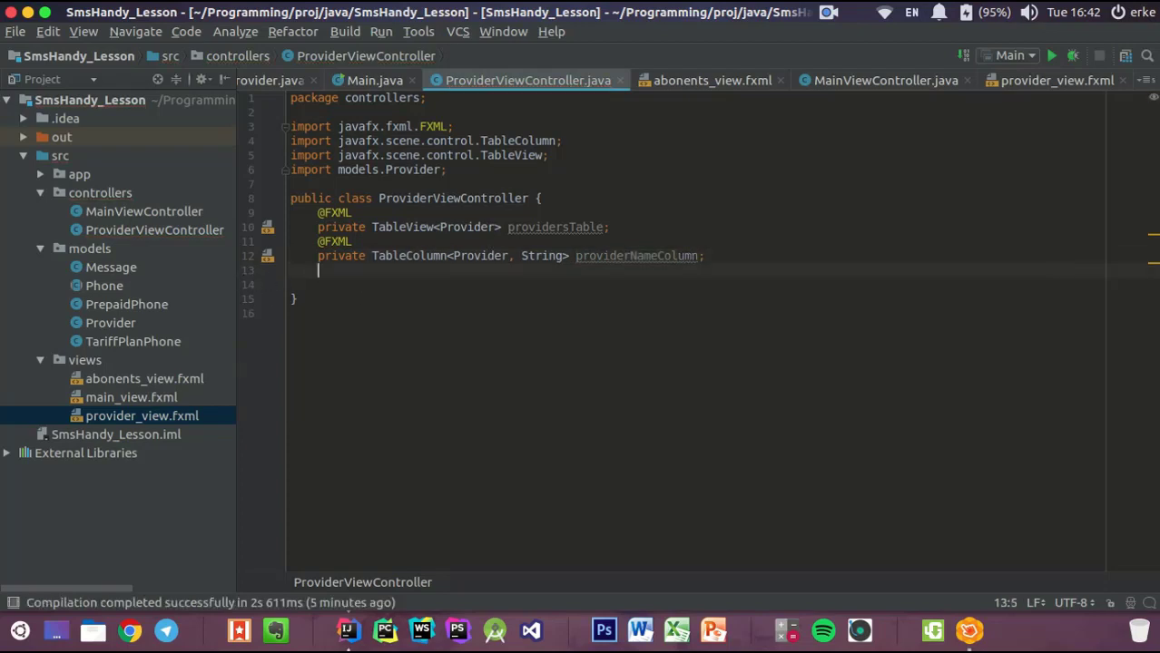
{"action": "key", "text": "Return"}
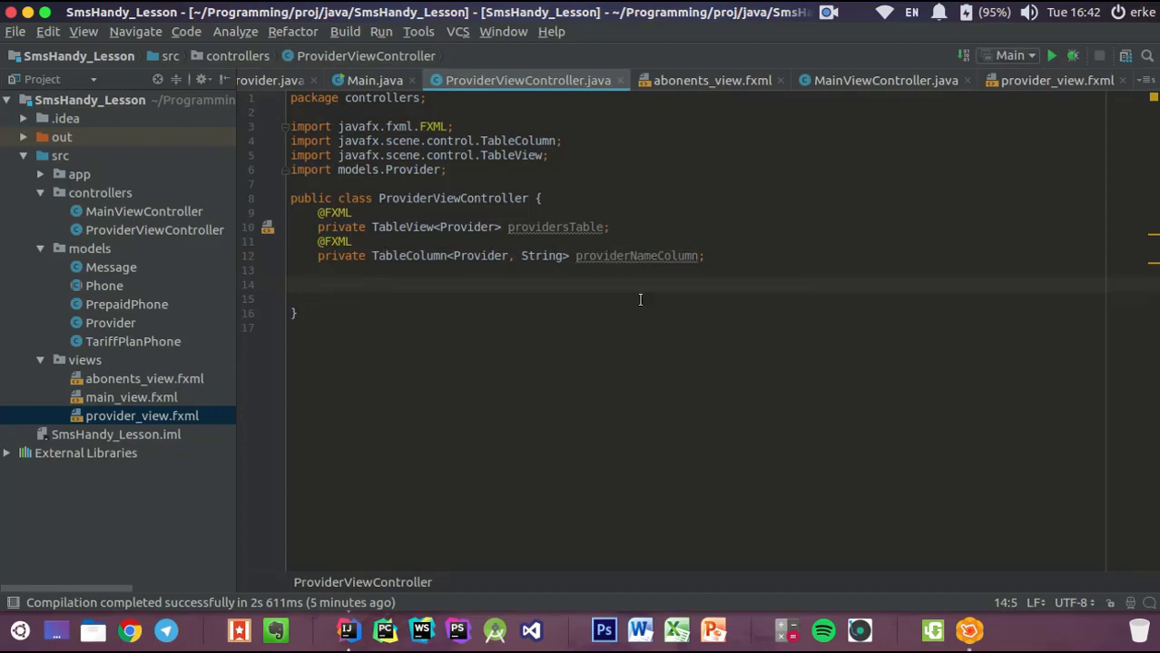
{"action": "type", "text": "@FXML"}
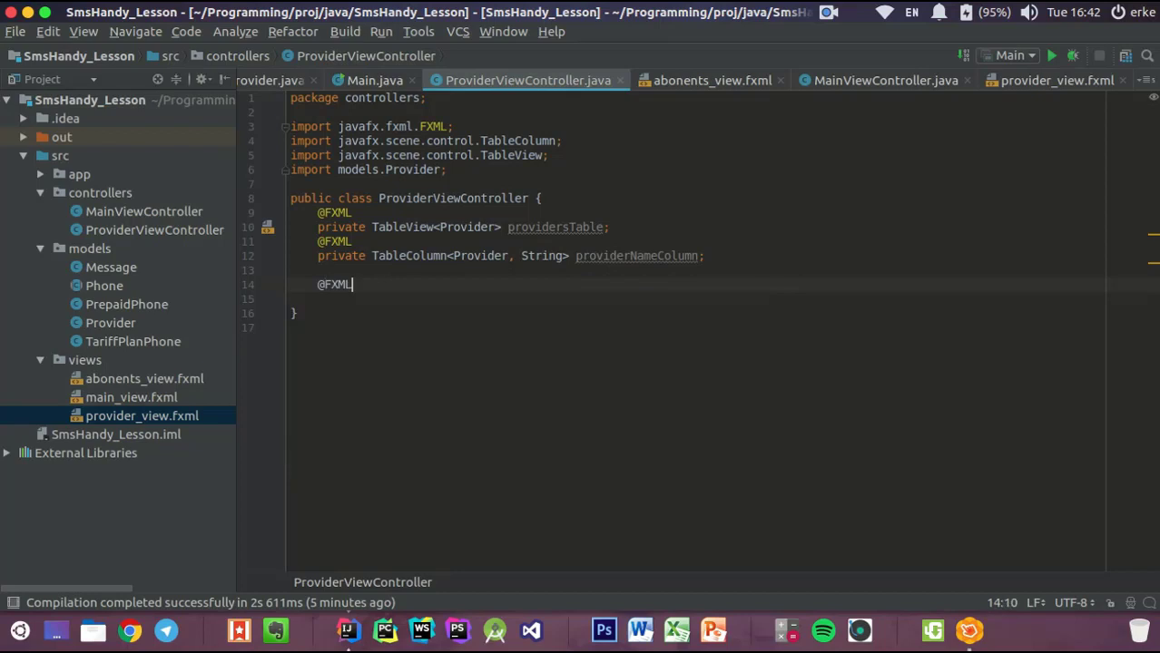
{"action": "key", "text": "Return"}
{"action": "type", "text": "p;"}
{"action": "key", "text": "BackSpace"}
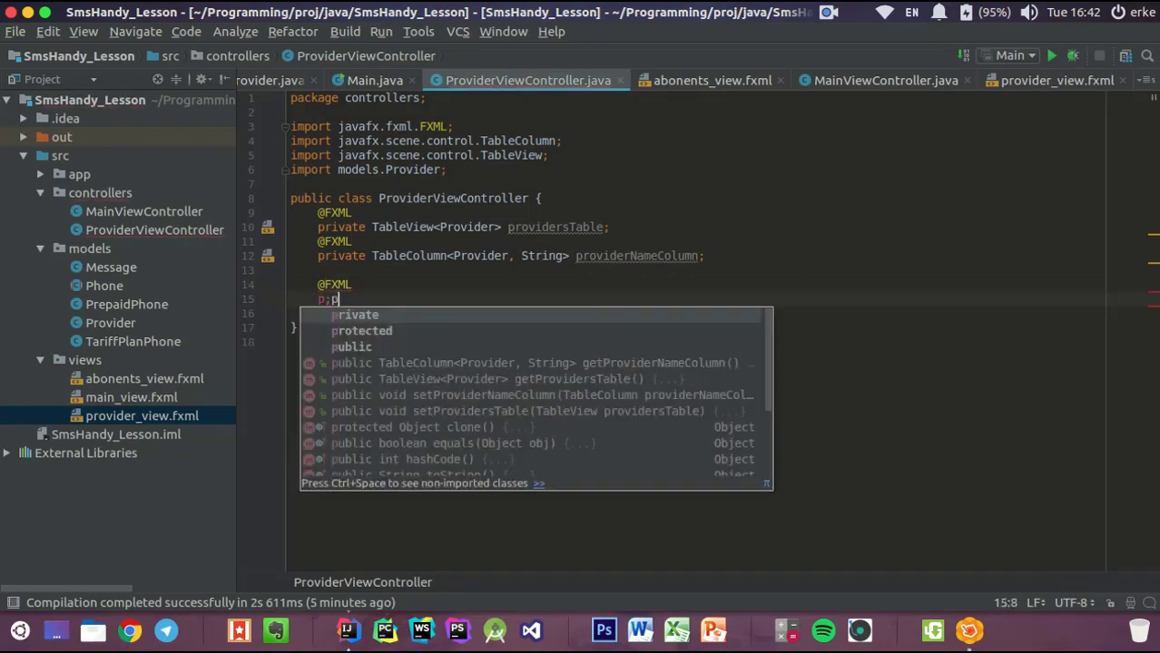
{"action": "key", "text": "Escape"}
{"action": "key", "text": "BackSpace"}
{"action": "type", "text": "private "}
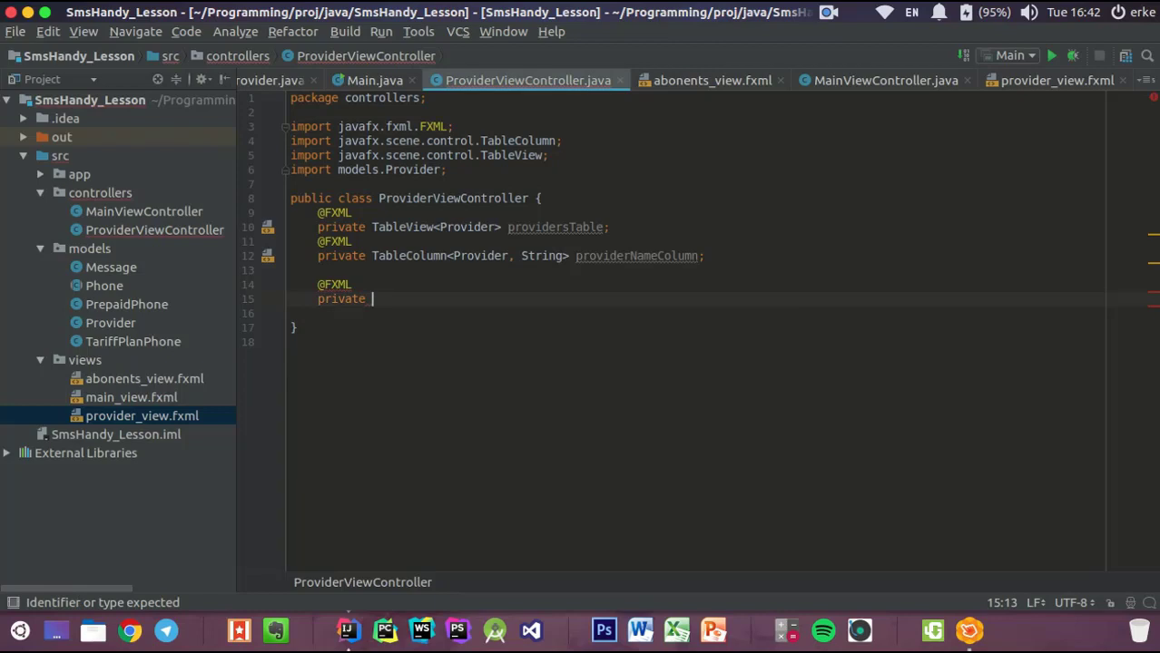
{"action": "type", "text": "void"}
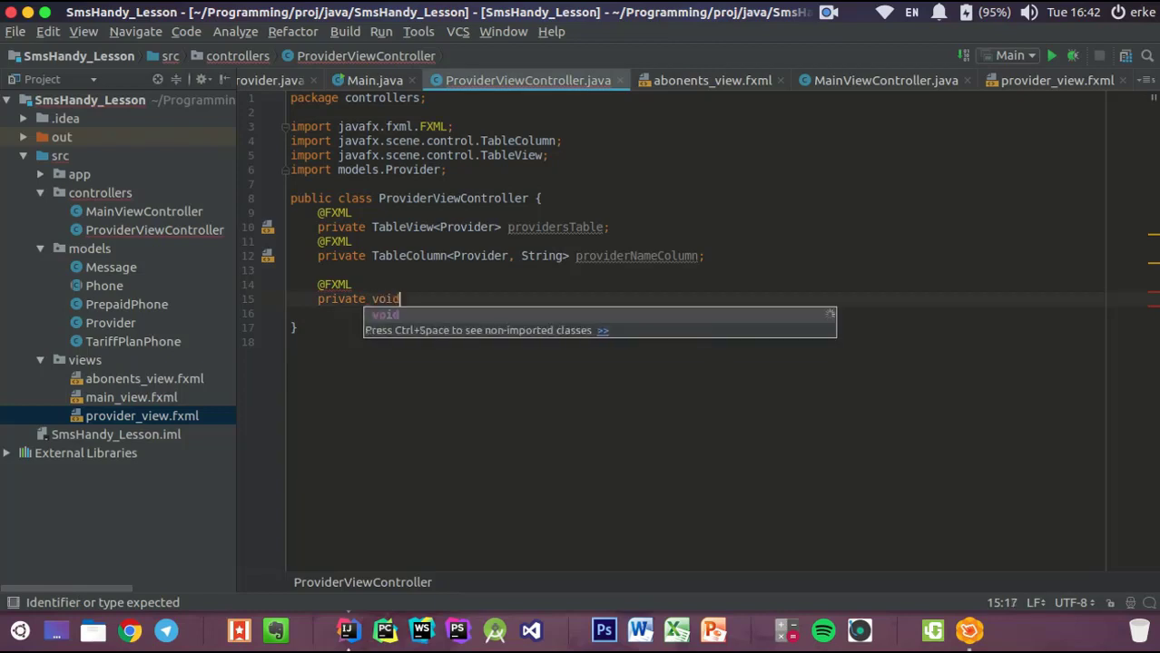
{"action": "type", "text": " initia"}
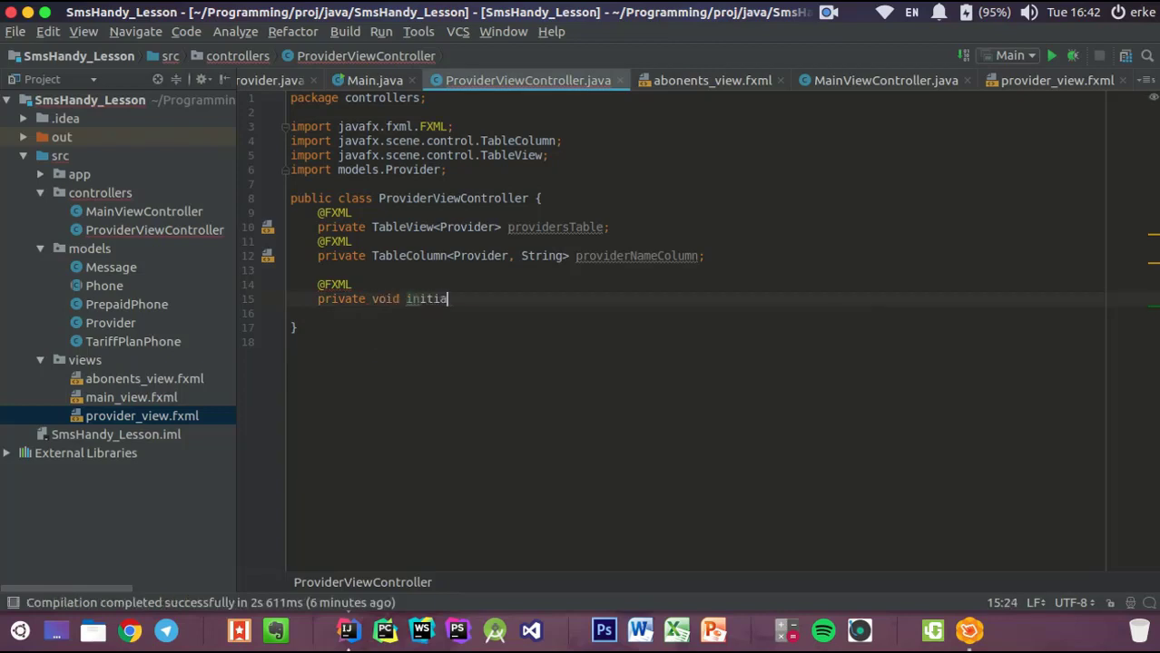
{"action": "type", "text": "liz"}
{"action": "key", "text": "BackSpace"}
{"action": "type", "text": "lize() {"}
{"action": "key", "text": "Return"}
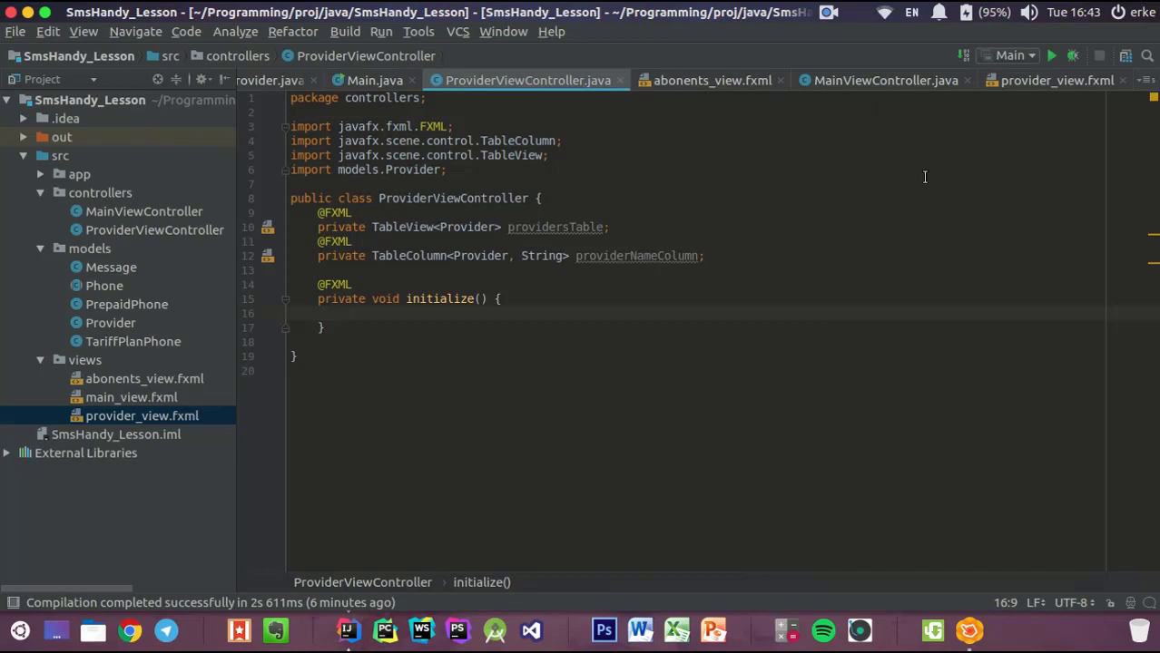
Declare a private Main field named main at the top of the ProviderViewController class, importing app.Main and leaving a blank line below it
{"action": "left_click", "coordinate": [548, 198]}
{"action": "key", "text": "Return"}
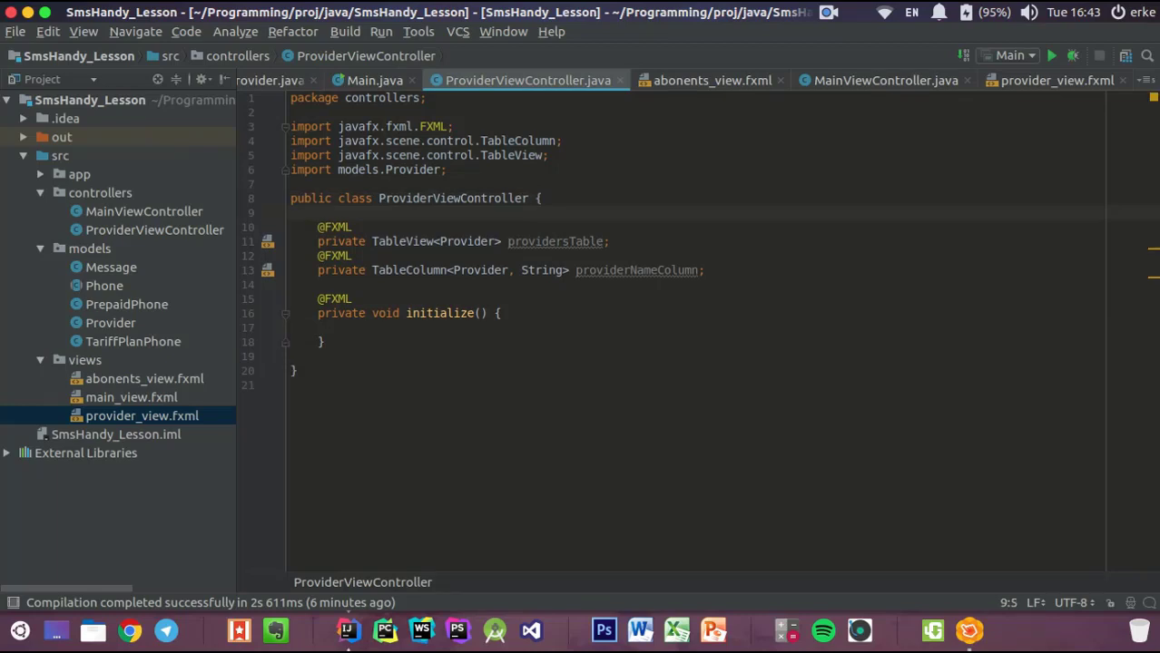
{"action": "type", "text": "Ma"}
{"action": "key", "text": "Down"}
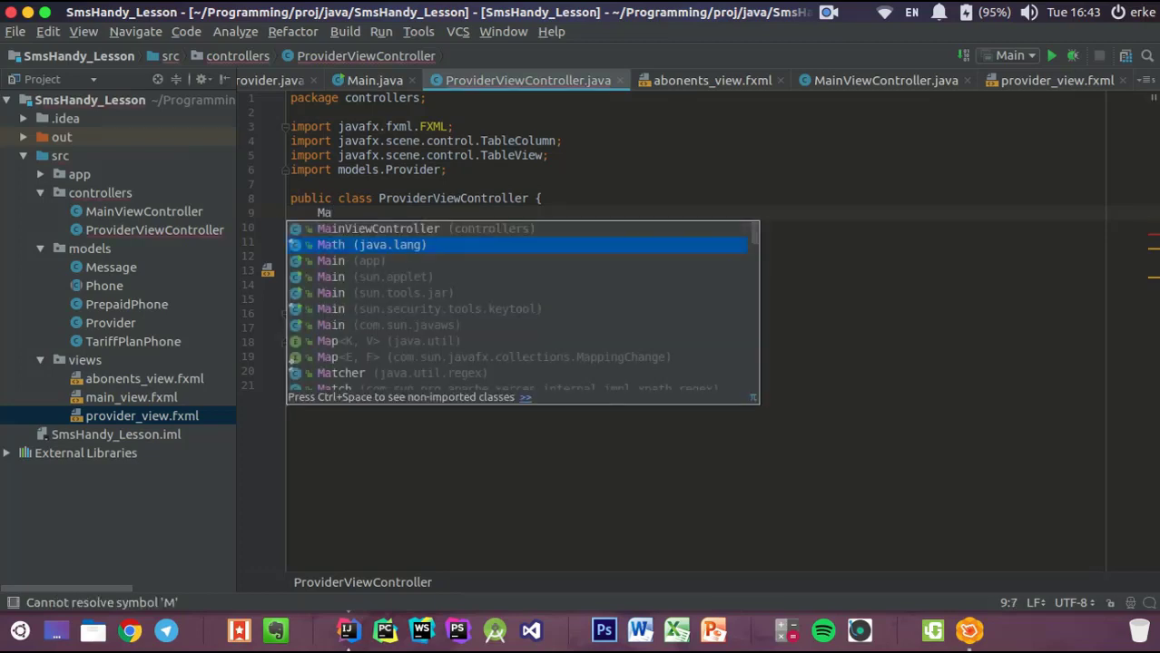
{"action": "key", "text": "Down"}
{"action": "key", "text": "Return"}
{"action": "type", "text": "main"}
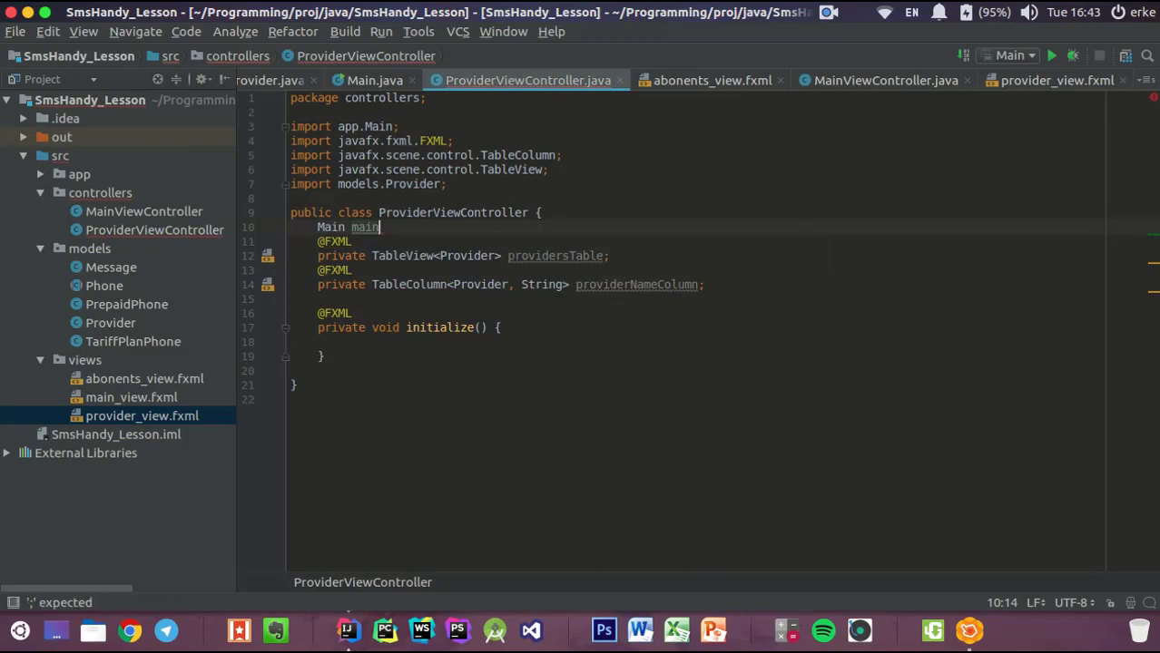
{"action": "key", "text": "Home"}
{"action": "type", "text": "p"}
{"action": "key", "text": "Return"}
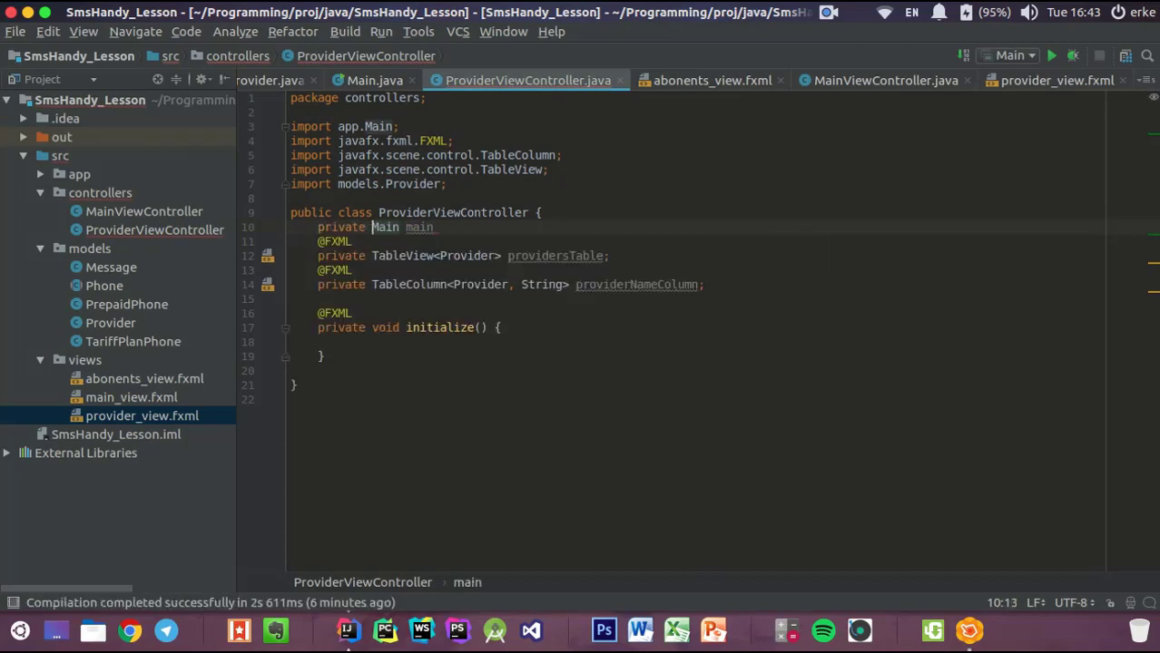
{"action": "key", "text": "End"}
{"action": "key", "text": "Return"}
{"action": "key", "text": "Up"}
{"action": "key", "text": "Right"}
{"action": "key", "text": "Right"}
{"action": "key", "text": "Right"}
{"action": "key", "text": "Right"}
{"action": "key", "text": "Right"}
{"action": "key", "text": "Right"}
{"action": "key", "text": "Right"}
{"action": "key", "text": "Right"}
{"action": "key", "text": "Right"}
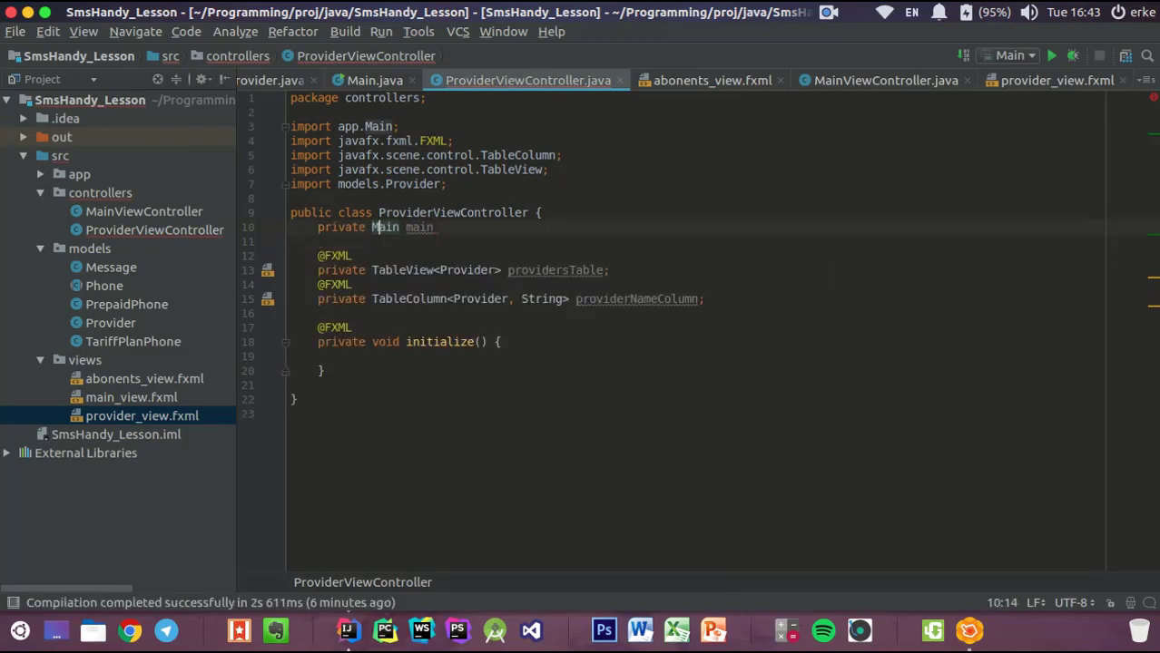
{"action": "type", "text": ";"}
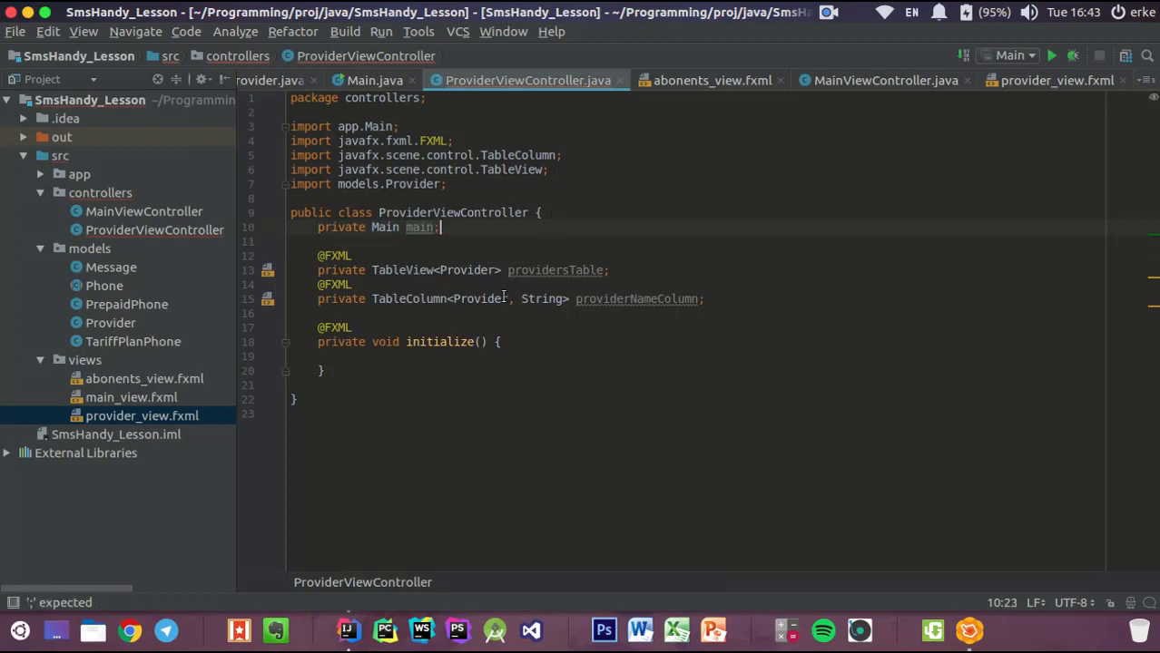
Generate a setter for the main field below the initialize() method in ProviderViewController
{"action": "left_click", "coordinate": [343, 369]}
{"action": "key", "text": "Return"}
{"action": "key", "text": "Return"}
{"action": "key", "text": "alt+Insert"}
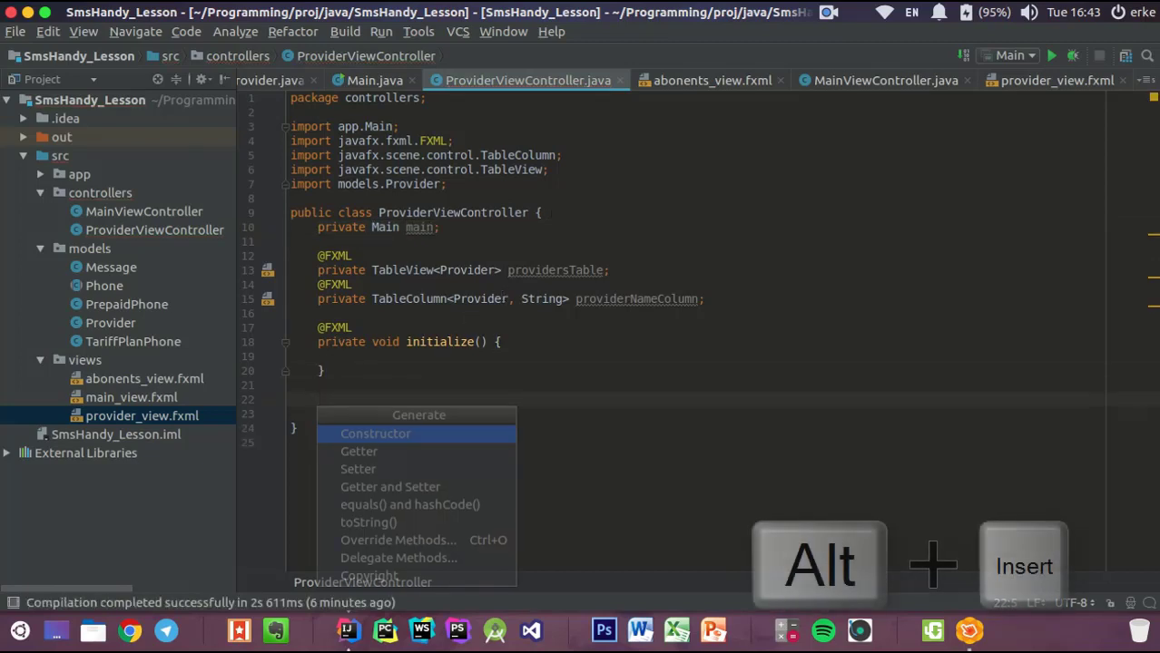
{"action": "key", "text": "Down"}
{"action": "key", "text": "Down"}
{"action": "key", "text": "Return"}
{"action": "key", "text": "Return"}
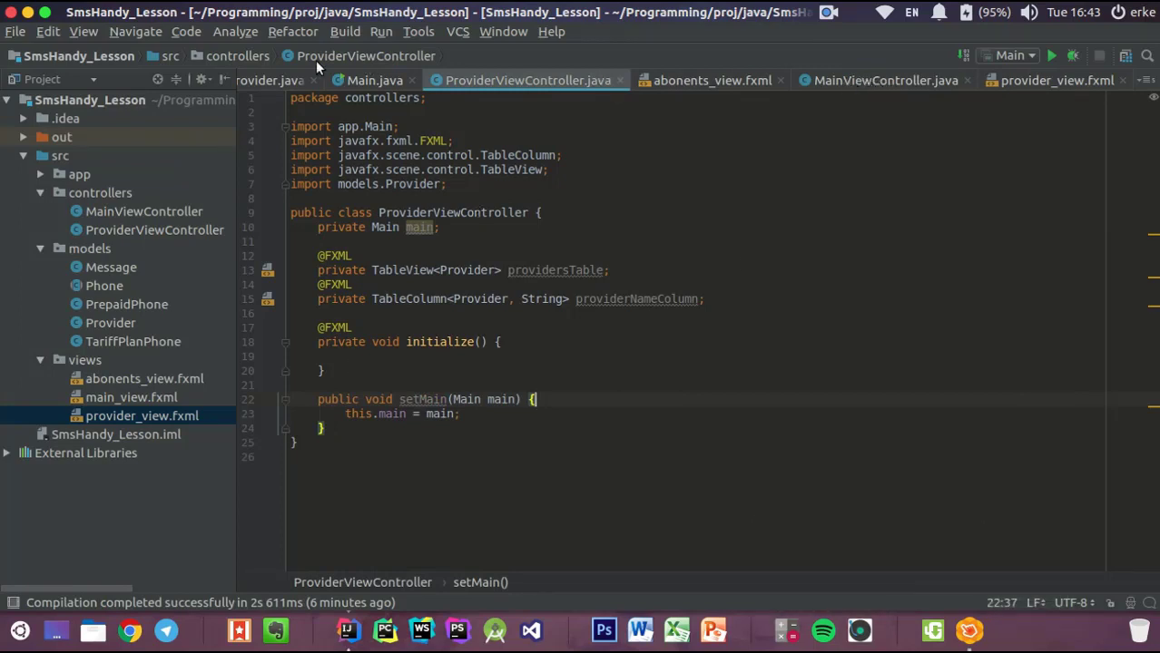
In Main.java, end switchToProviderView() with the statement ProviderViewController controller = loader.getController();
{"action": "left_click", "coordinate": [368, 80]}
{"action": "scroll", "coordinate": [674, 456], "scroll_direction": "down", "scroll_amount": 5}
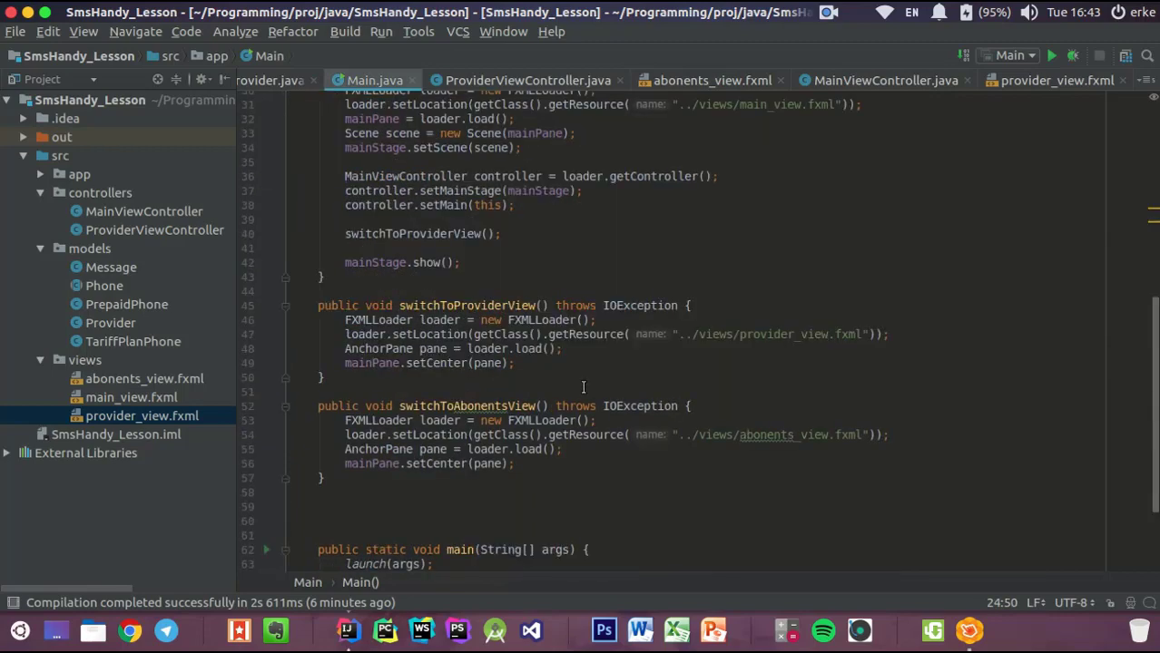
{"action": "scroll", "coordinate": [675, 457], "scroll_direction": "down", "scroll_amount": 3}
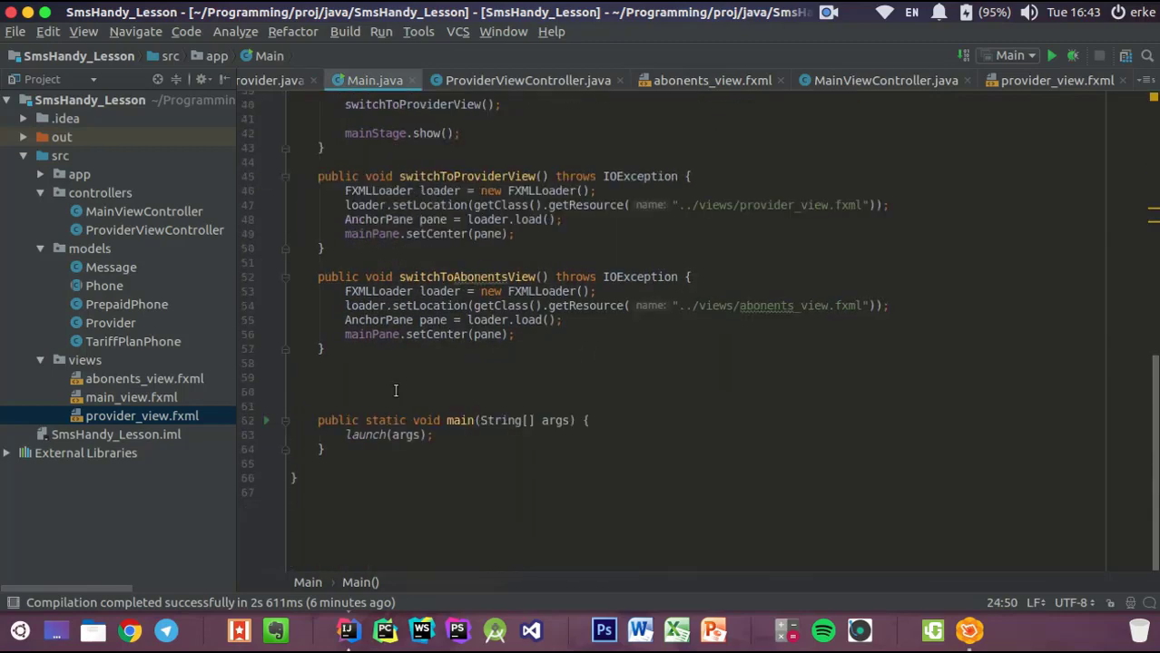
{"action": "scroll", "coordinate": [591, 373], "scroll_direction": "up", "scroll_amount": 8}
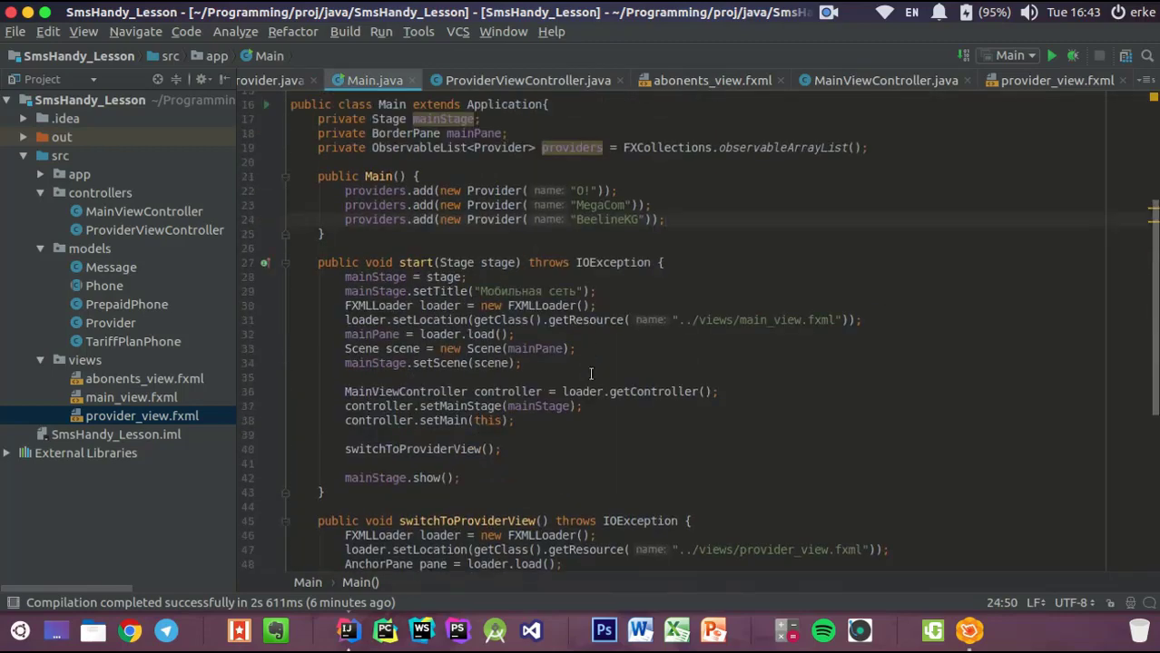
{"action": "scroll", "coordinate": [591, 373], "scroll_direction": "down", "scroll_amount": 4}
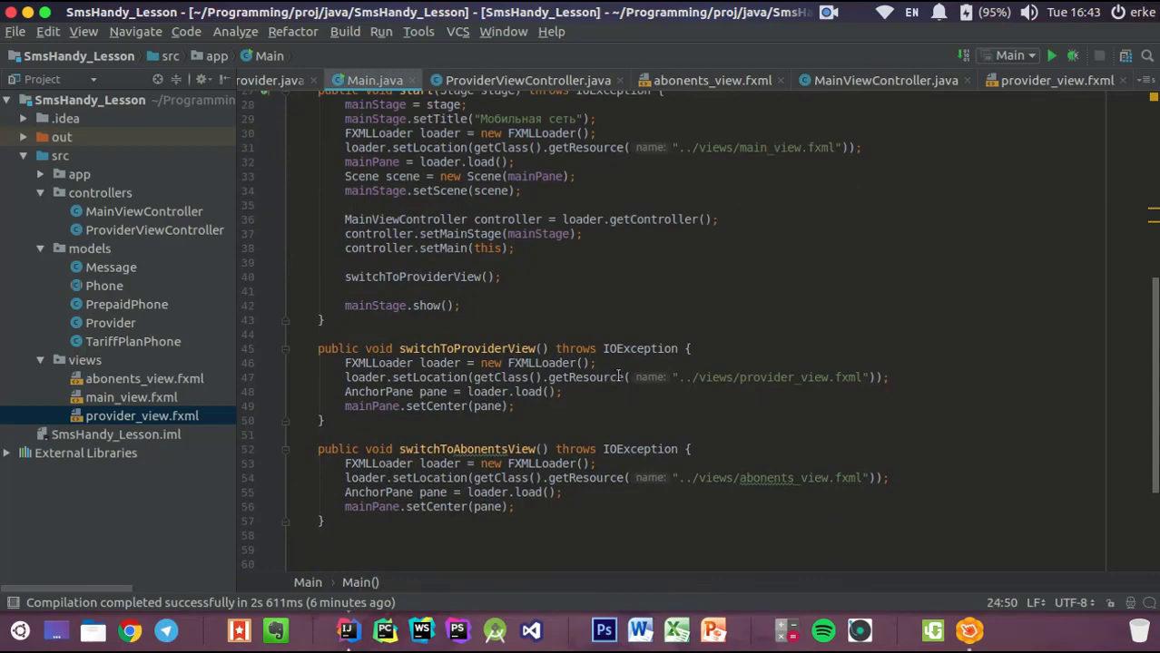
{"action": "scroll", "coordinate": [644, 395], "scroll_direction": "down", "scroll_amount": 4}
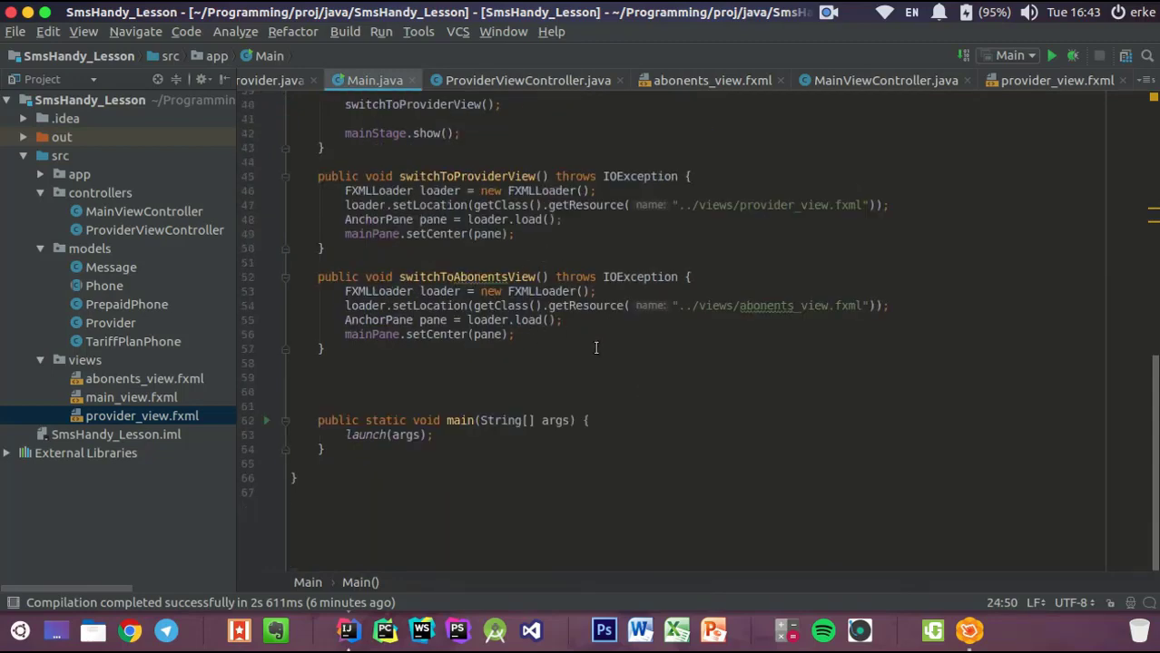
{"action": "left_click", "coordinate": [534, 232]}
{"action": "key", "text": "Return"}
{"action": "key", "text": "Return"}
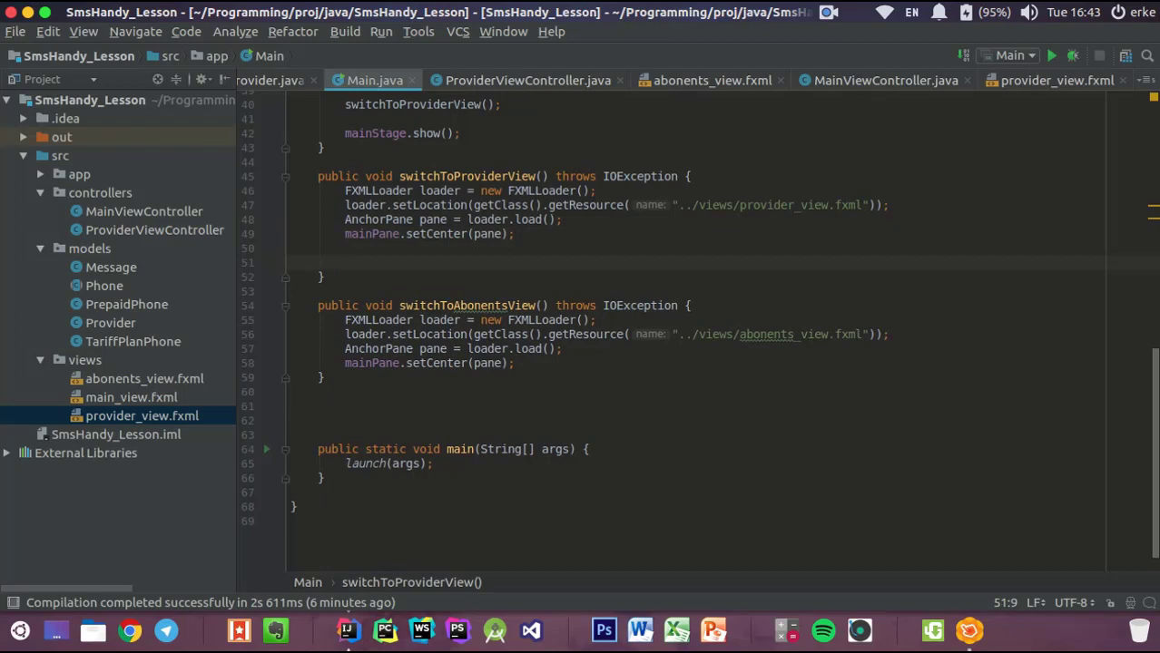
{"action": "type", "text": "Prov"}
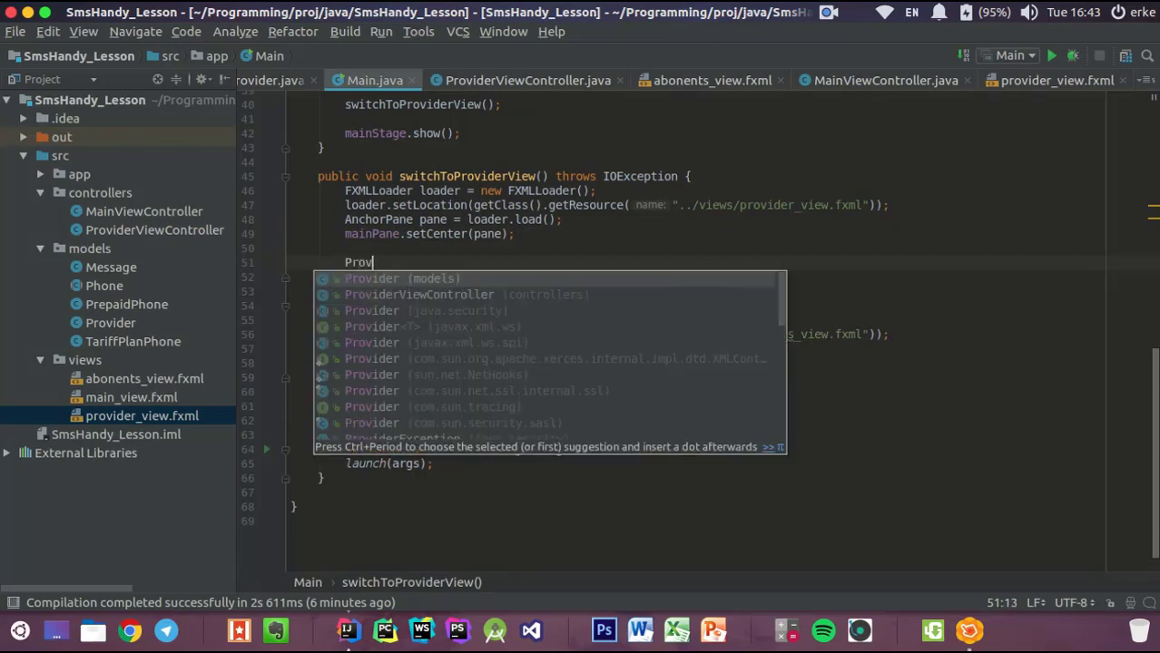
{"action": "key", "text": "Down"}
{"action": "key", "text": "Return"}
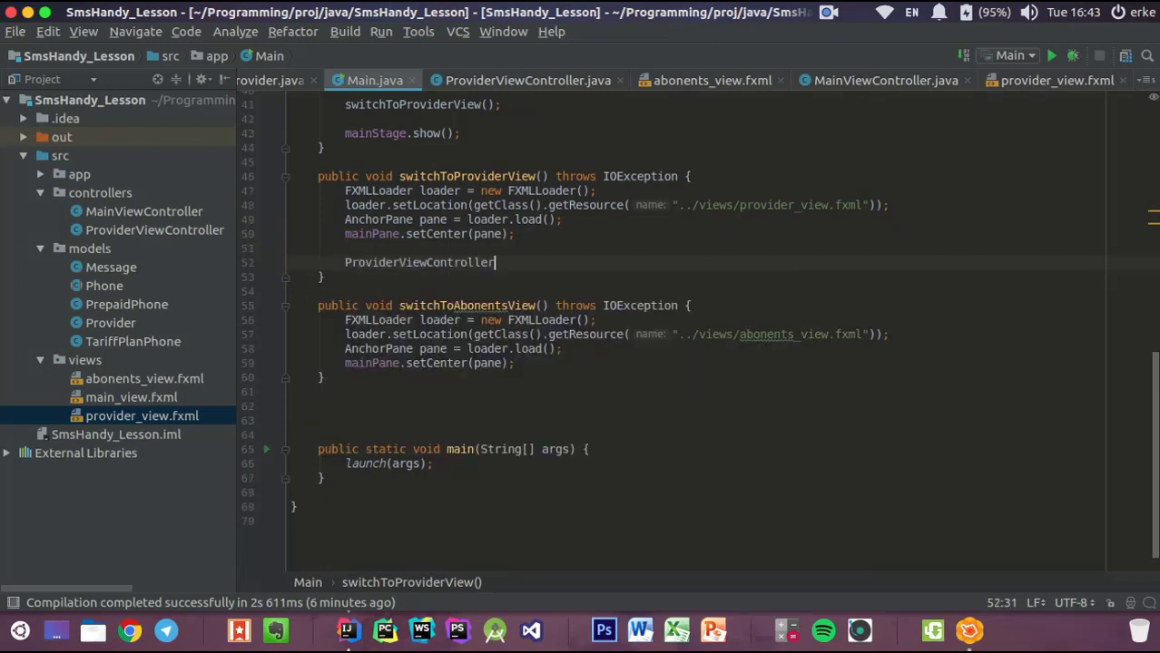
{"action": "type", "text": "controller = loader."}
{"action": "key", "text": "Return"}
{"action": "type", "text": ";"}
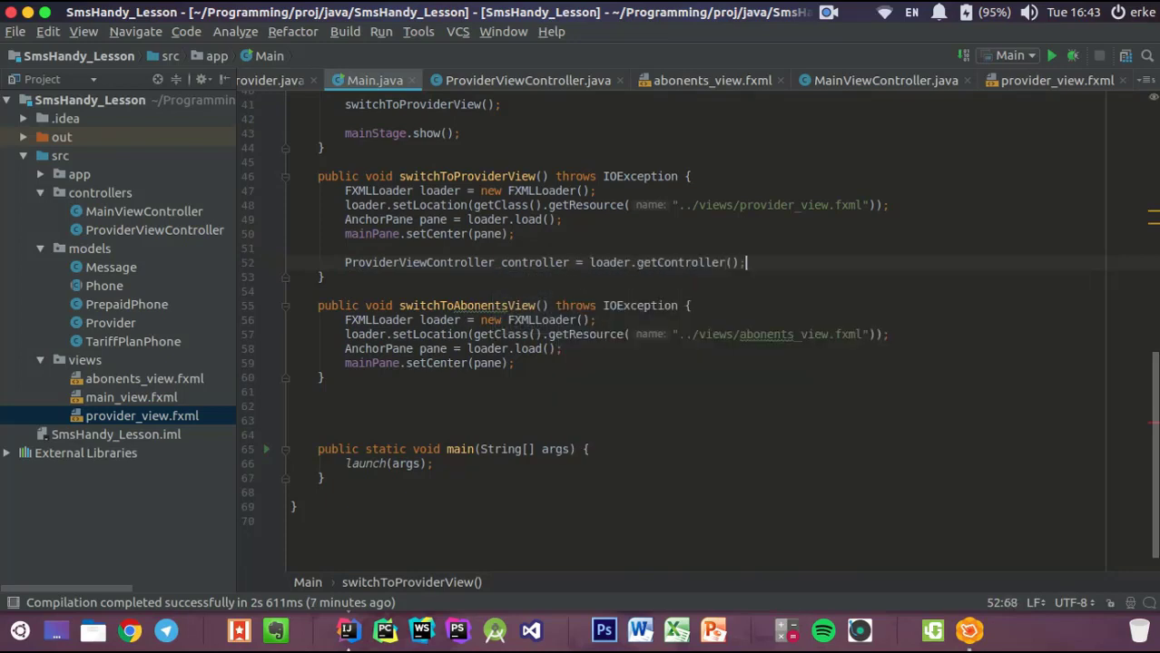
Pass the Main instance to the provider controller by adding controller.setMain(this); below the getController() line
{"action": "key", "text": "Return"}
{"action": "type", "text": "controller.set"}
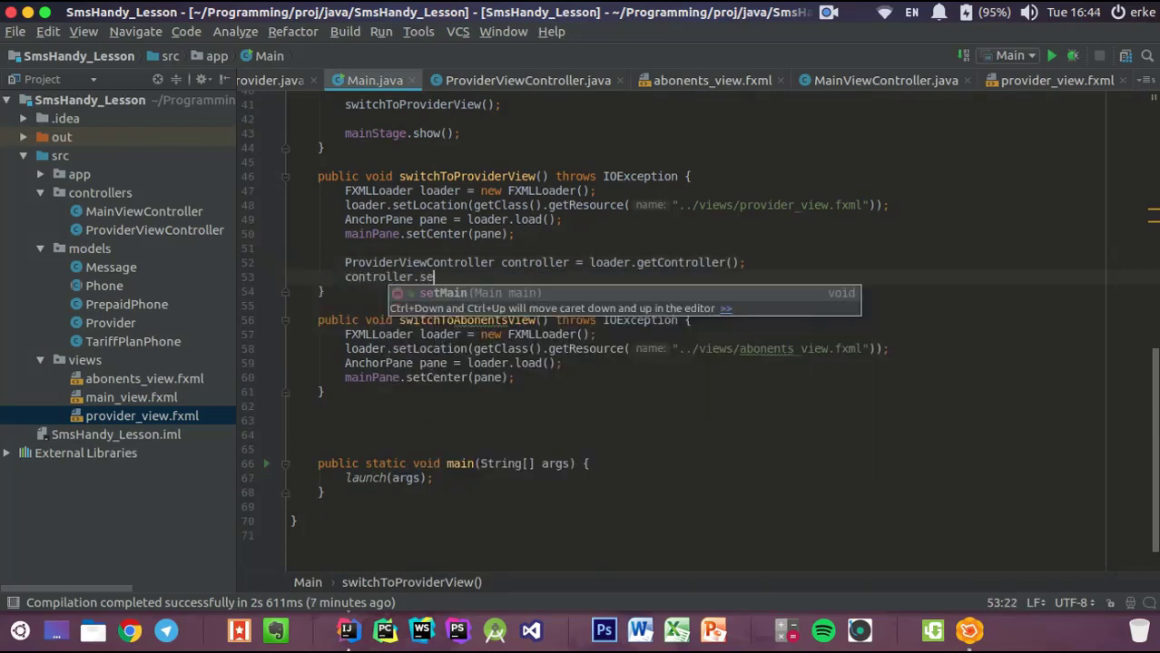
{"action": "key", "text": "Return"}
{"action": "type", "text": "this);"}
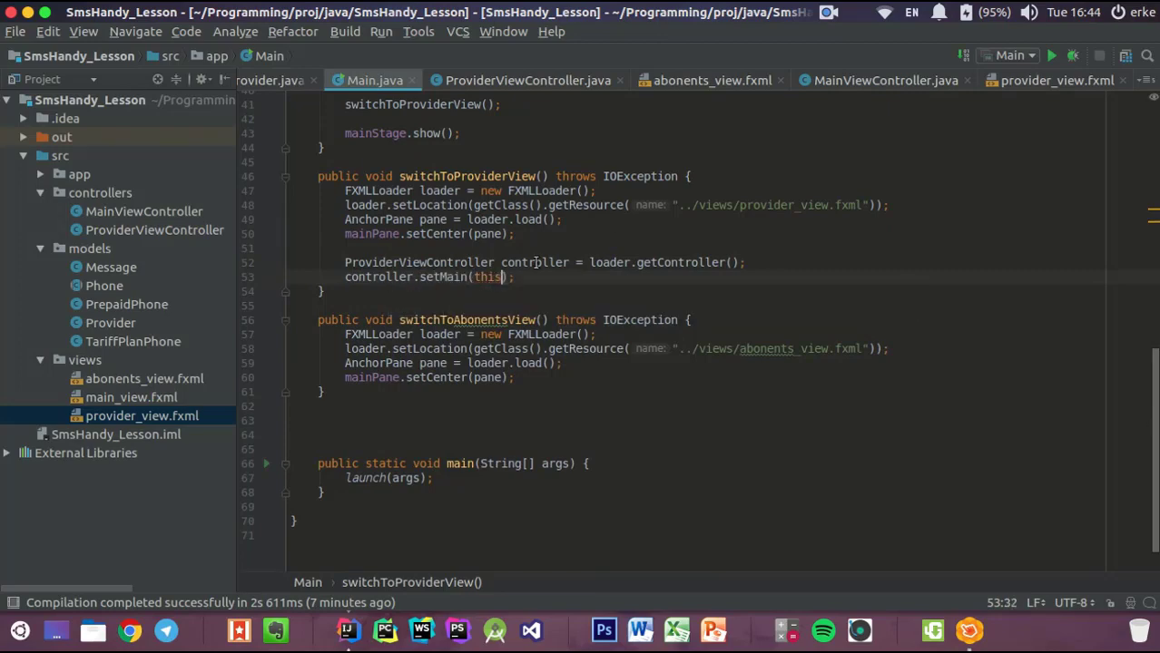
Generate a getter for the providers list in Main.java, placed between switchToAbonentsView() and main()
{"action": "scroll", "coordinate": [536, 262], "scroll_direction": "up", "scroll_amount": 11}
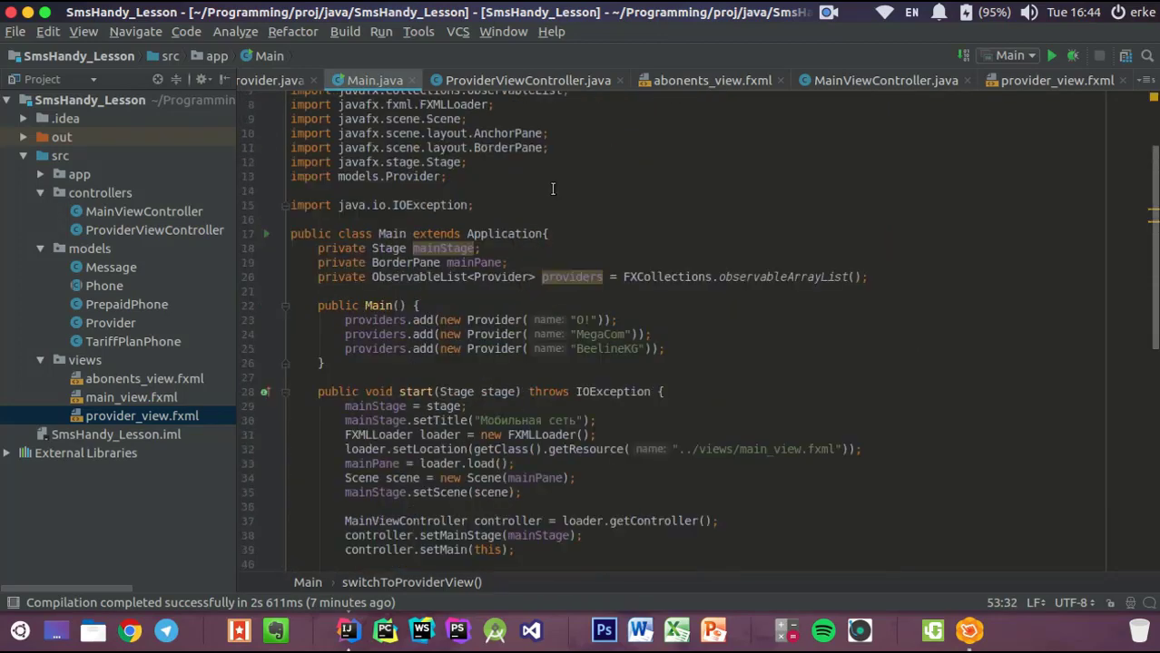
{"action": "double_click", "coordinate": [580, 277]}
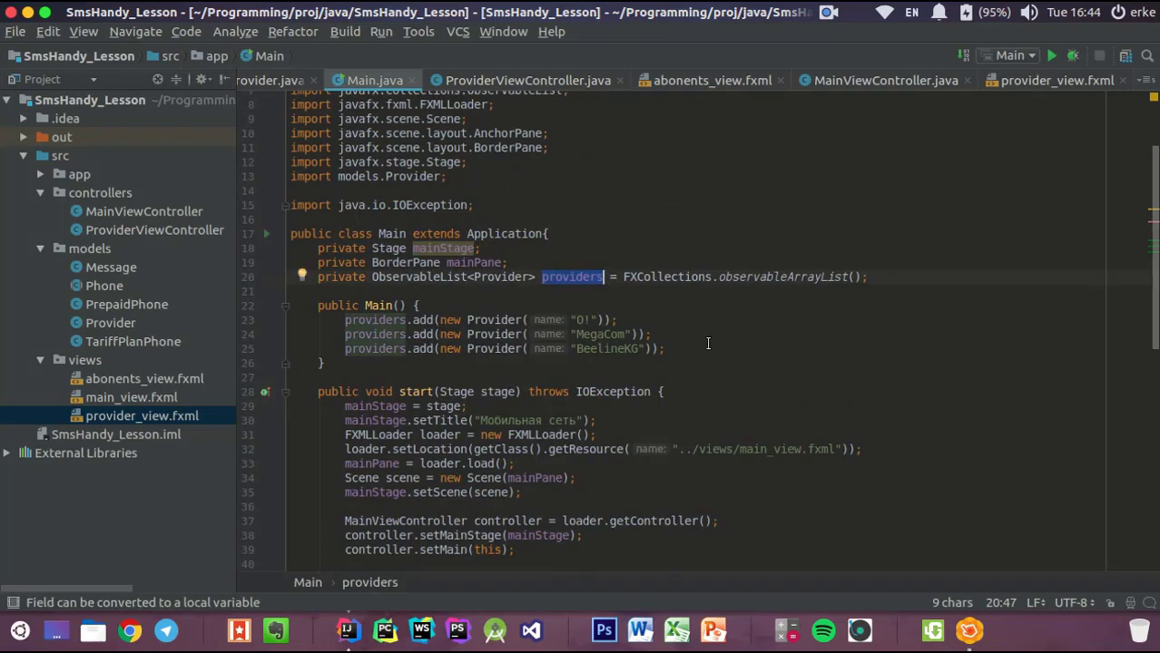
{"action": "scroll", "coordinate": [708, 343], "scroll_direction": "down", "scroll_amount": 12}
{"action": "left_click", "coordinate": [344, 365]}
{"action": "key", "text": "Return"}
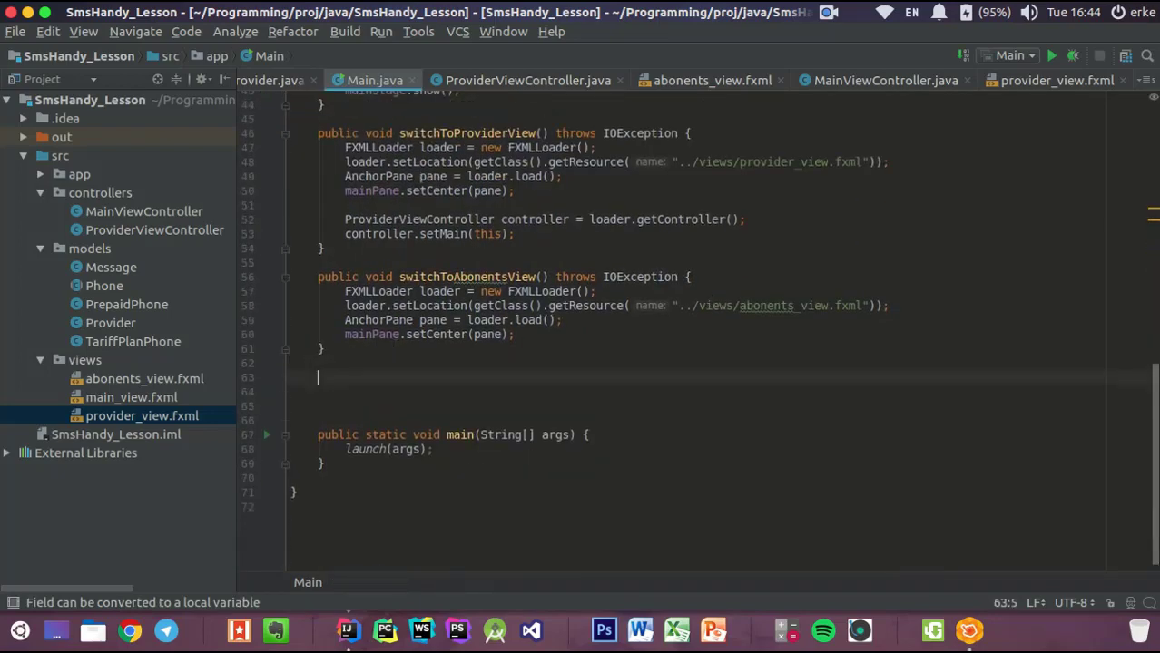
{"action": "key", "text": "alt+Insert"}
{"action": "key", "text": "Escape"}
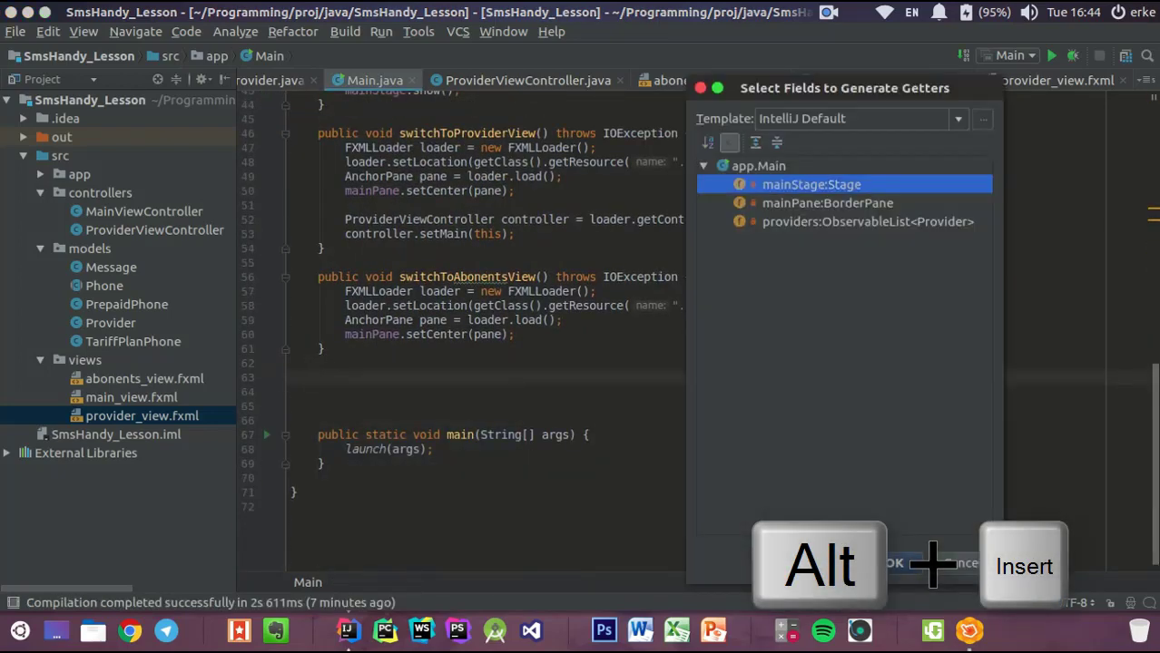
{"action": "key", "text": "Down"}
{"action": "key", "text": "Down"}
{"action": "key", "text": "Return"}
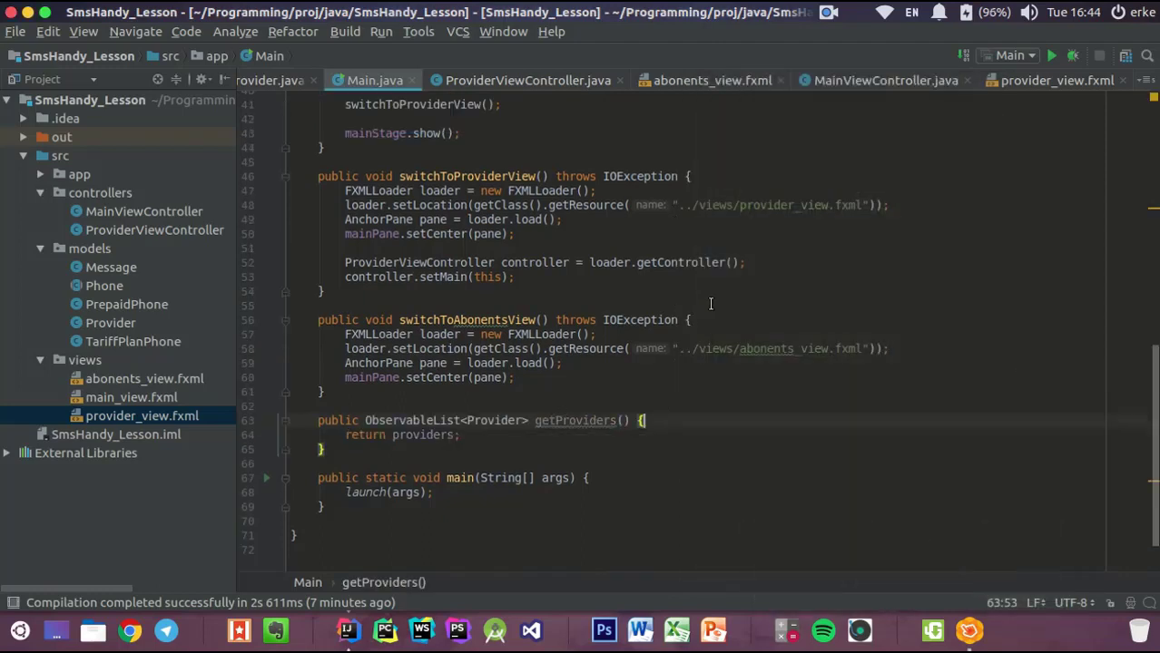
In ProviderViewController's setMain method, add a providersTable.setItems() call below the assignment, with main as the start of its argument
{"action": "scroll", "coordinate": [665, 404], "scroll_direction": "up", "scroll_amount": 3}
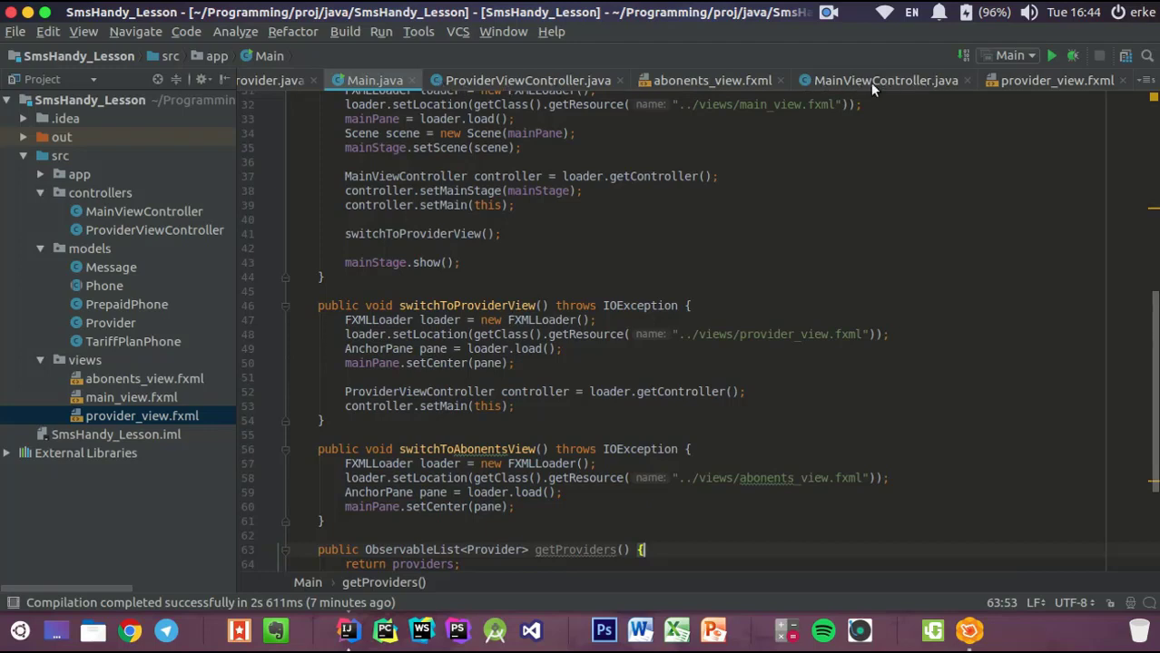
{"action": "left_click", "coordinate": [544, 80]}
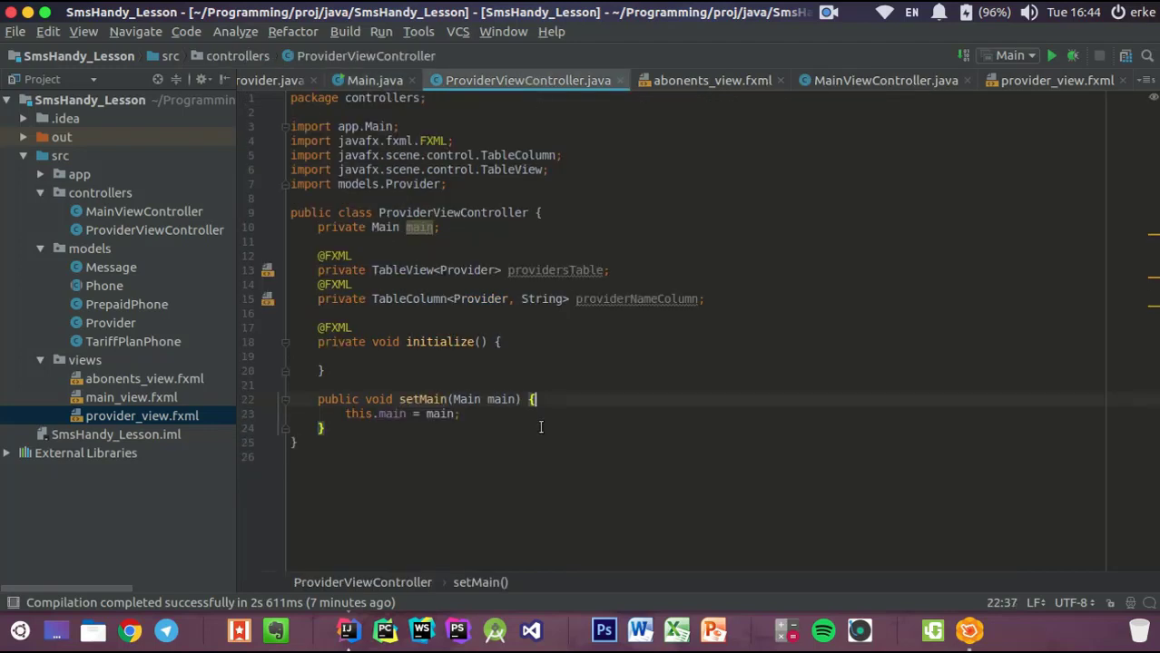
{"action": "left_click", "coordinate": [441, 356]}
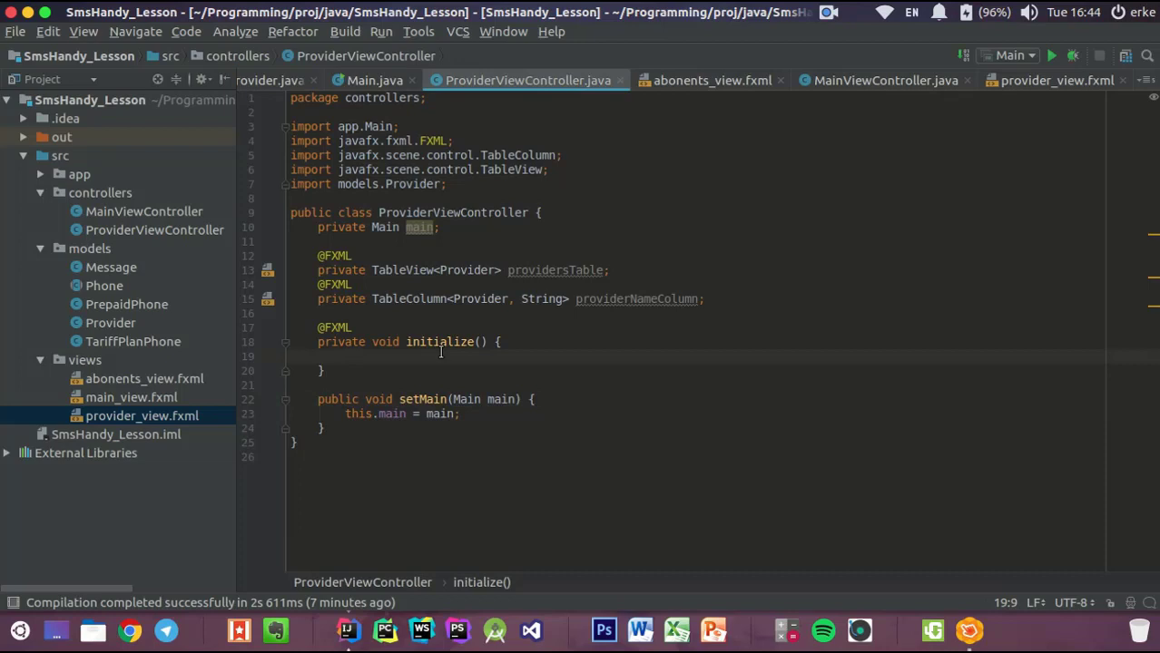
{"action": "key", "text": "Down"}
{"action": "key", "text": "Down"}
{"action": "key", "text": "Down"}
{"action": "key", "text": "Down"}
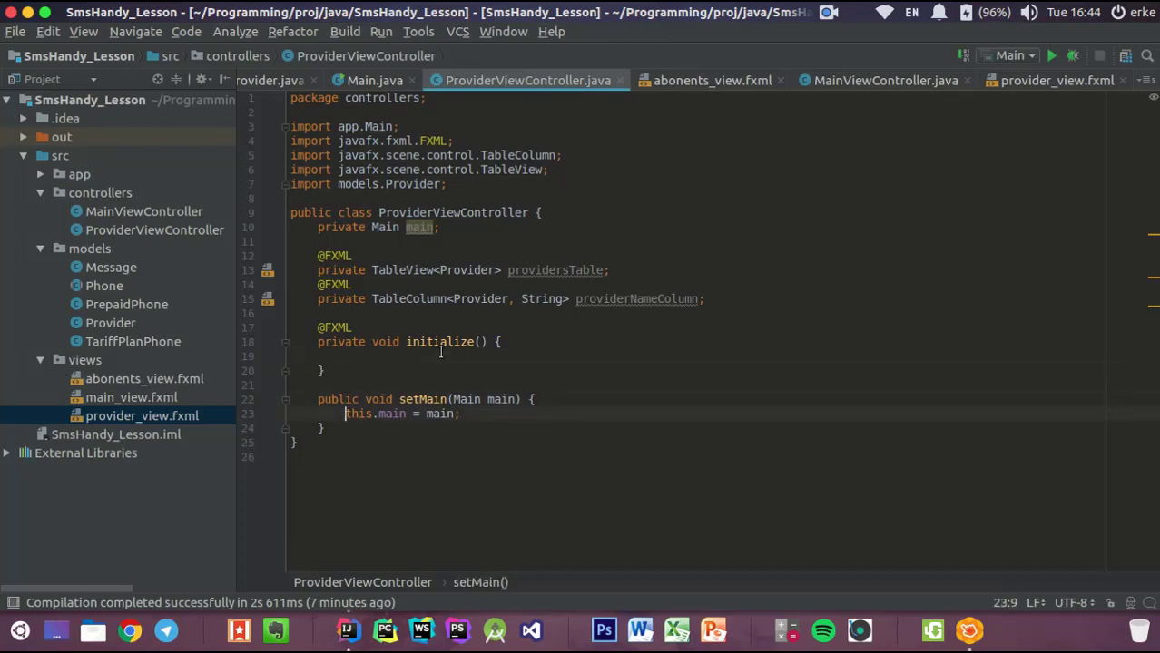
{"action": "key", "text": "End"}
{"action": "key", "text": "Return"}
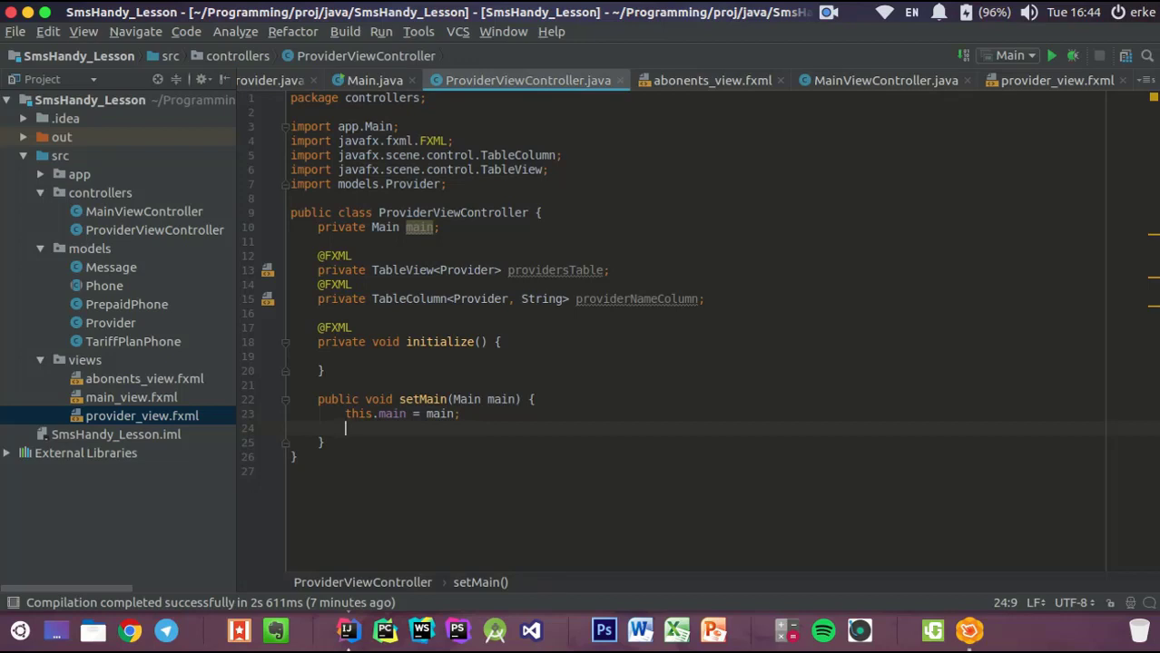
{"action": "type", "text": "p"}
{"action": "key", "text": "Down"}
{"action": "key", "text": "Return"}
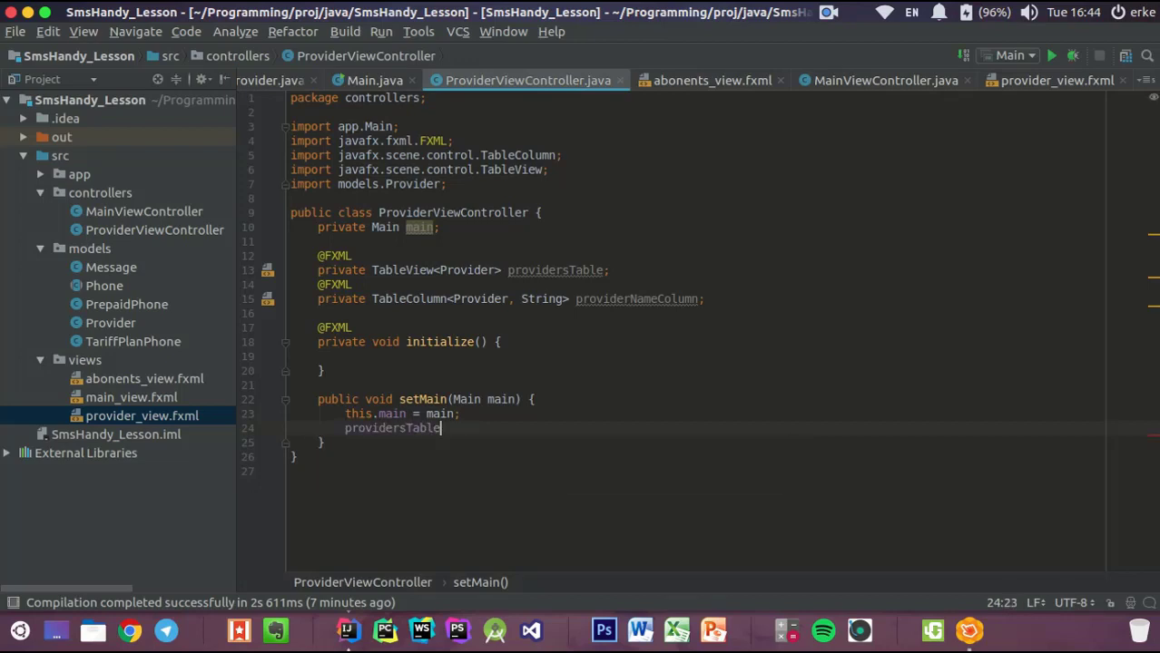
{"action": "type", "text": ".set"}
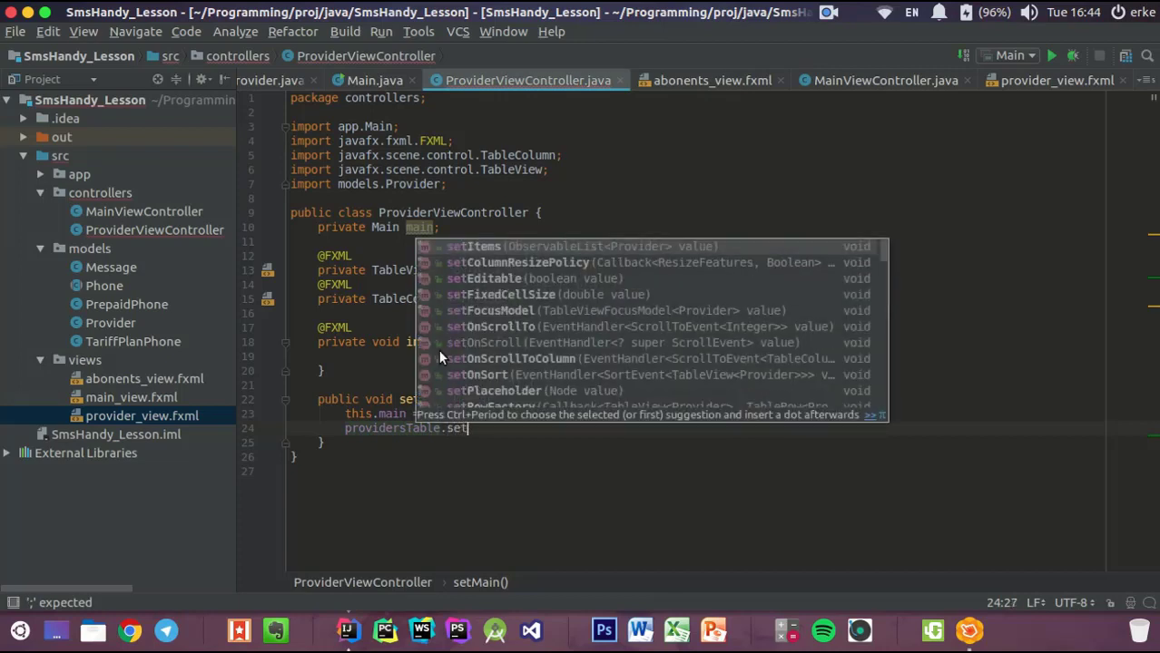
{"action": "key", "text": "Return"}
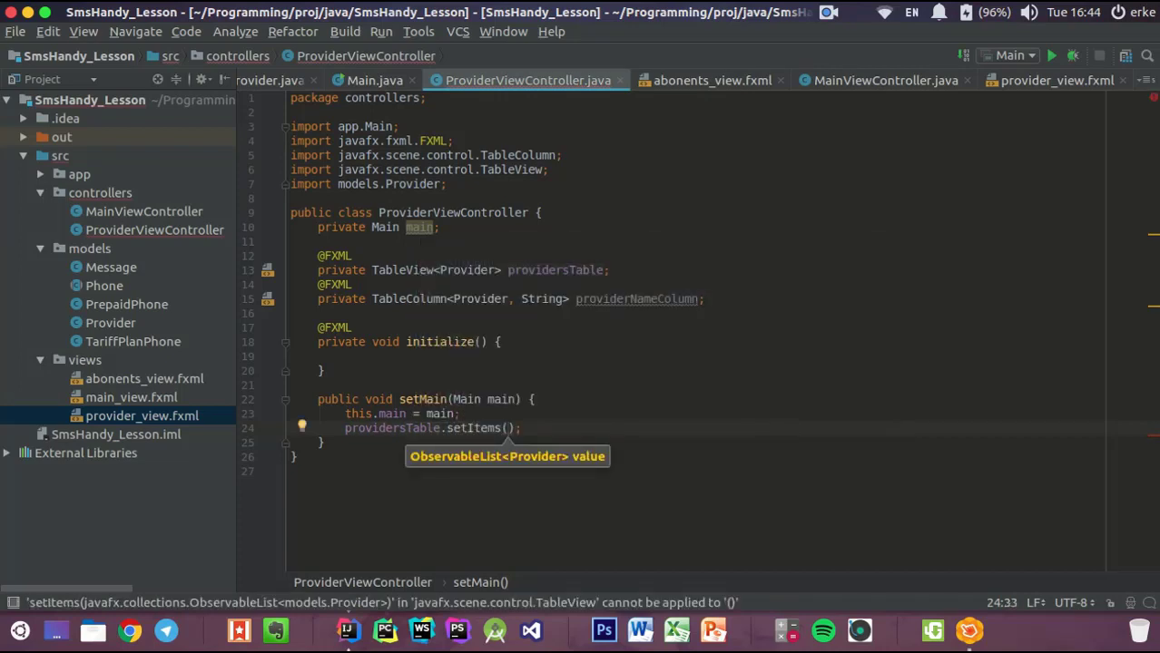
{"action": "type", "text": "main."}
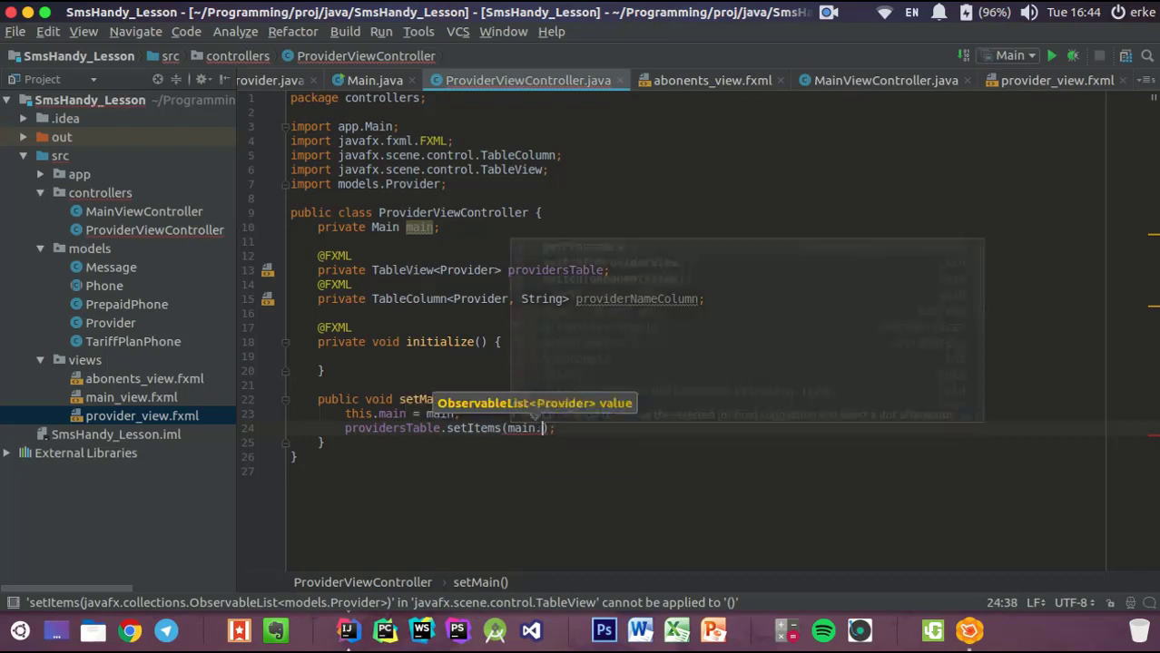
{"action": "key", "text": "Down"}
{"action": "key", "text": "Return"}
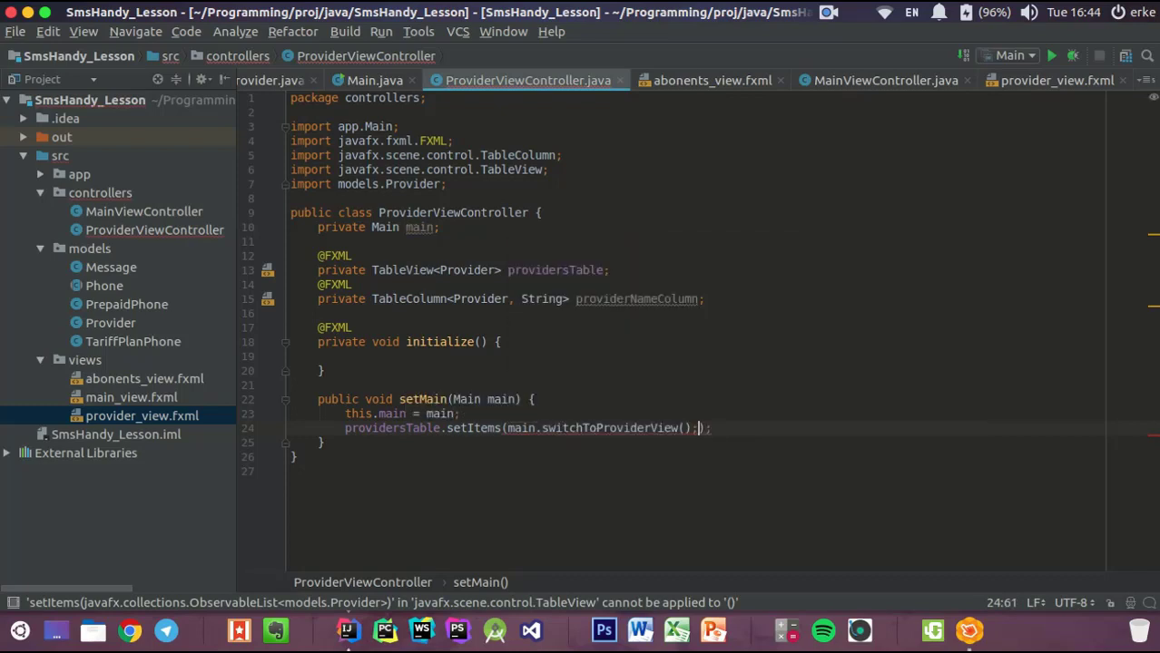
{"action": "key", "text": "BackSpace"}
{"action": "key", "text": "BackSpace"}
{"action": "key", "text": "BackSpace"}
{"action": "key", "text": "BackSpace"}
{"action": "key", "text": "BackSpace"}
{"action": "key", "text": "BackSpace"}
{"action": "key", "text": "BackSpace"}
{"action": "key", "text": "BackSpace"}
{"action": "key", "text": "BackSpace"}
{"action": "key", "text": "BackSpace"}
{"action": "key", "text": "BackSpace"}
{"action": "key", "text": "BackSpace"}
{"action": "key", "text": "BackSpace"}
{"action": "key", "text": "BackSpace"}
{"action": "key", "text": "BackSpace"}
{"action": "key", "text": "BackSpace"}
{"action": "key", "text": "BackSpace"}
{"action": "key", "text": "BackSpace"}
{"action": "key", "text": "BackSpace"}
{"action": "key", "text": "BackSpace"}
{"action": "key", "text": "BackSpace"}
{"action": "key", "text": "BackSpace"}
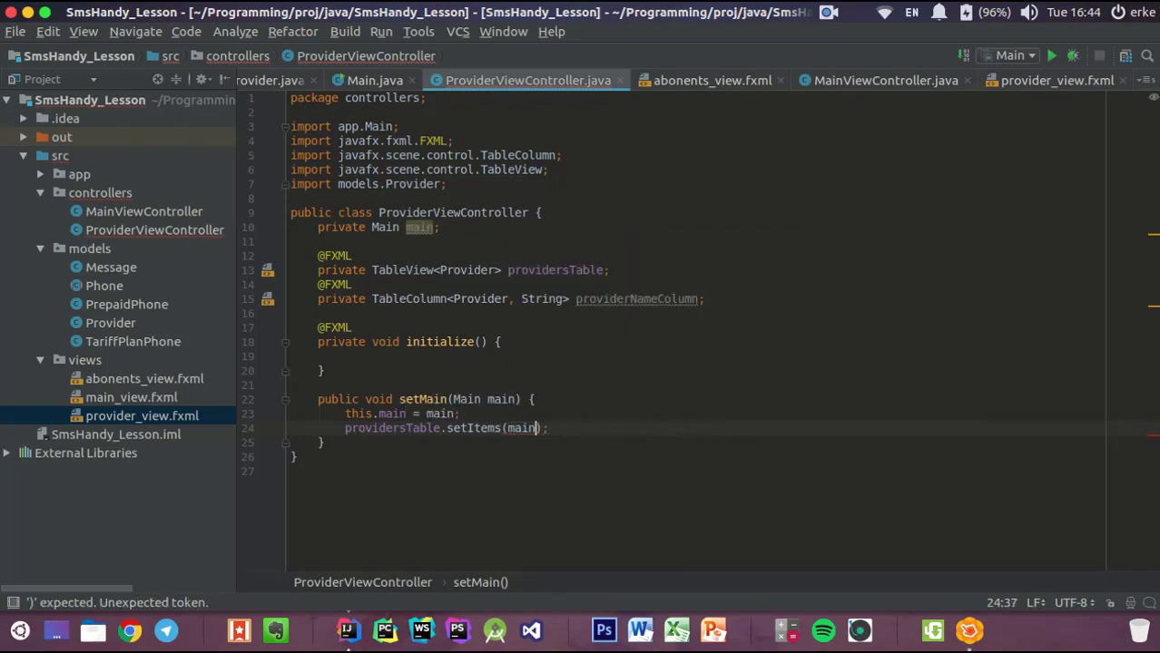
Complete the setItems() argument in setMain as main.getProviders() and place the caret inside the empty initialize() method
{"action": "type", "text": ".g"}
{"action": "key", "text": "Return"}
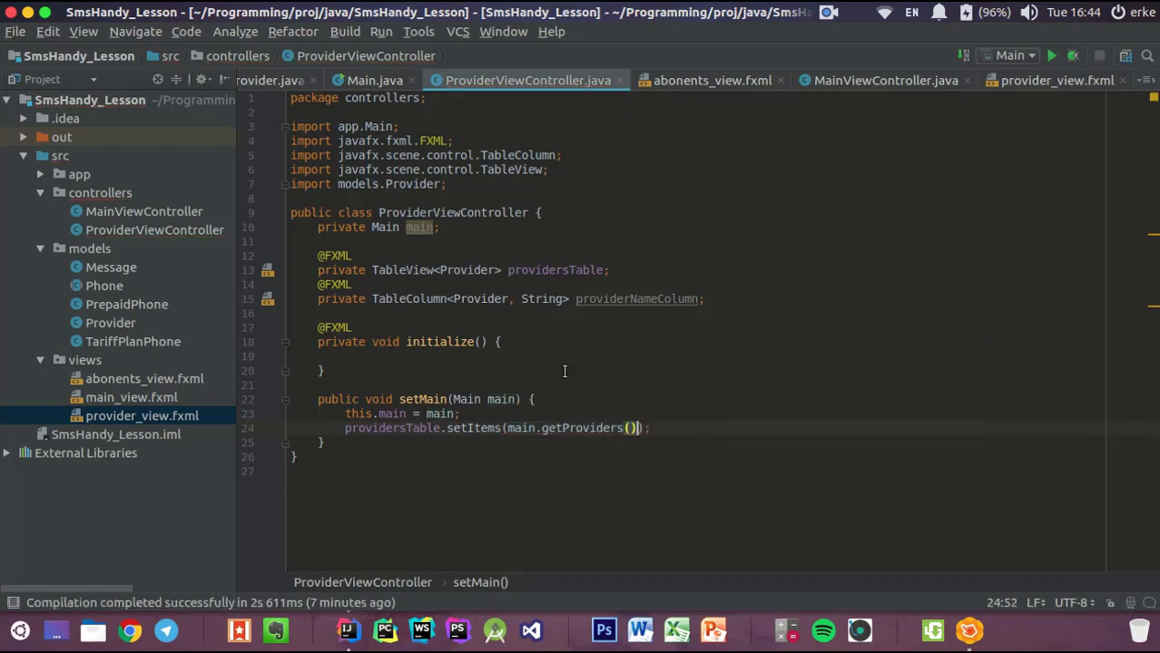
{"action": "type", "text": ";"}
{"action": "left_click", "coordinate": [422, 359]}
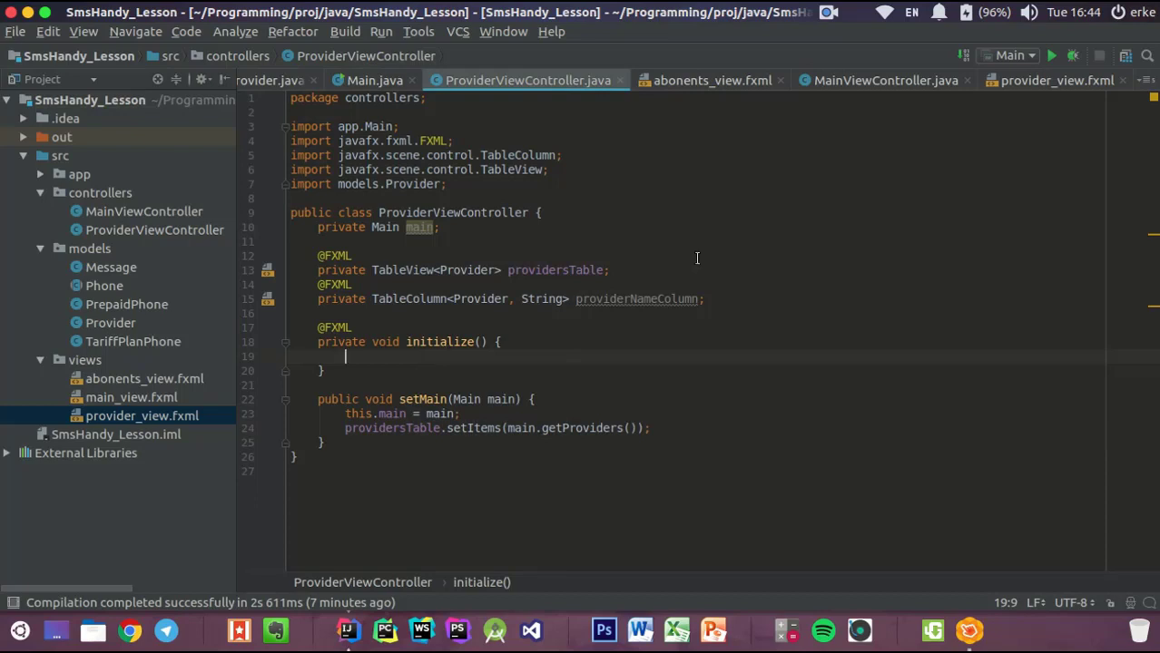
Run Main, check the rows of the providers table by selecting the first three, and close the app and its run output
{"action": "left_click", "coordinate": [1051, 56]}
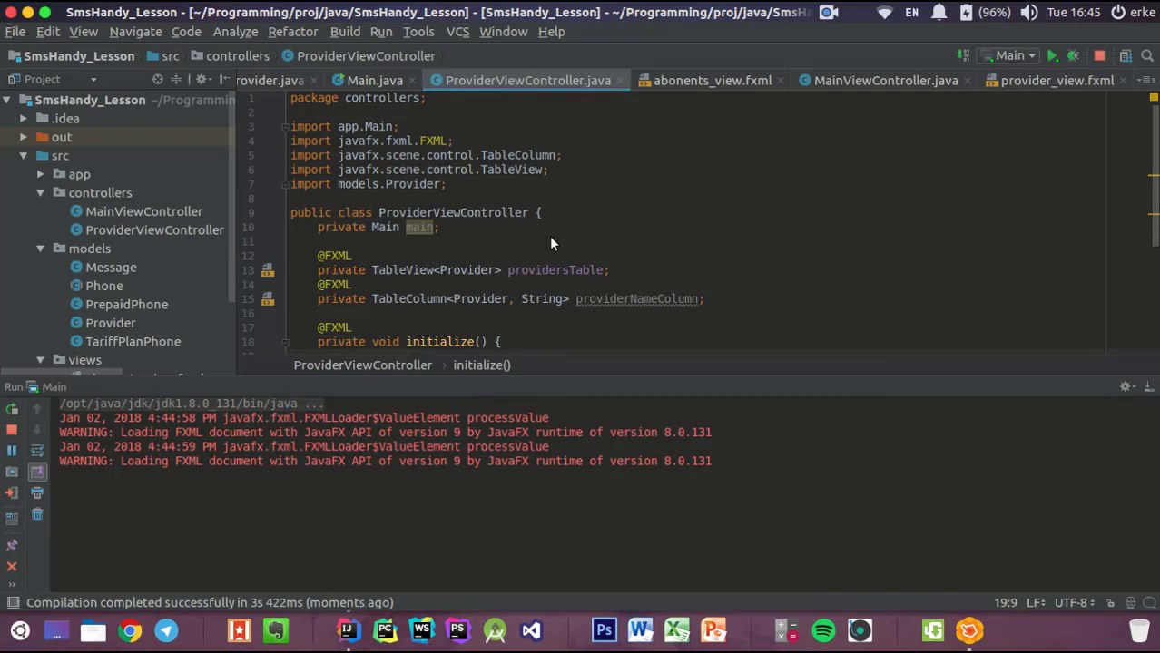
{"action": "left_click", "coordinate": [389, 122]}
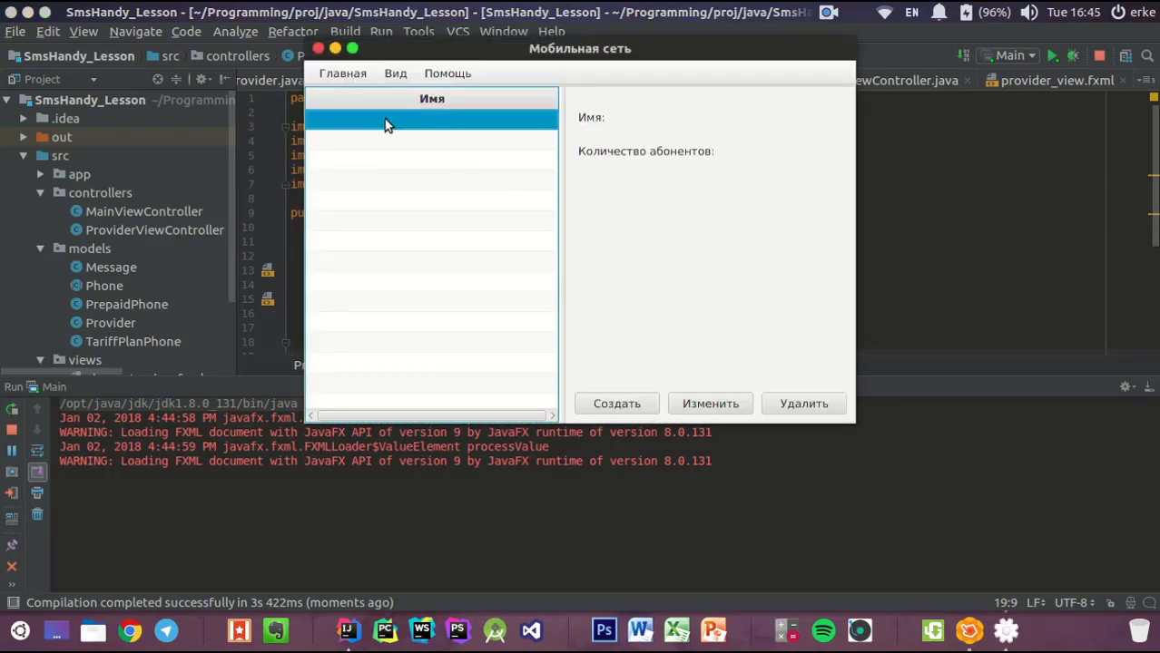
{"action": "left_click", "coordinate": [363, 142]}
{"action": "left_click", "coordinate": [371, 162]}
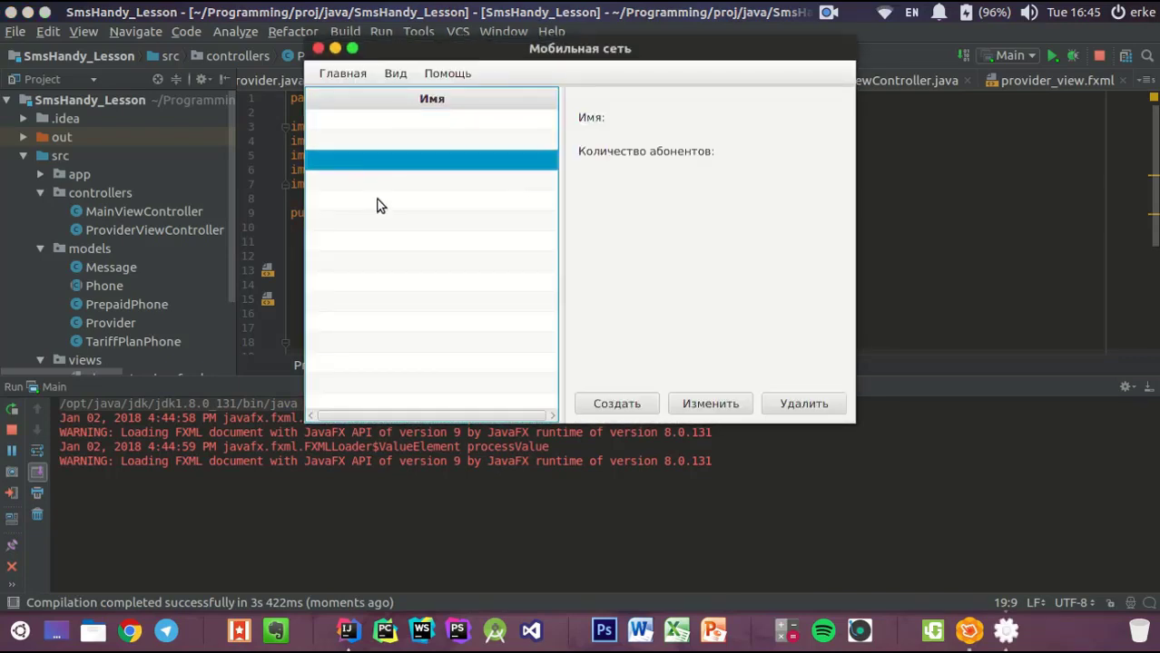
{"action": "left_click", "coordinate": [360, 140]}
{"action": "left_click", "coordinate": [342, 121]}
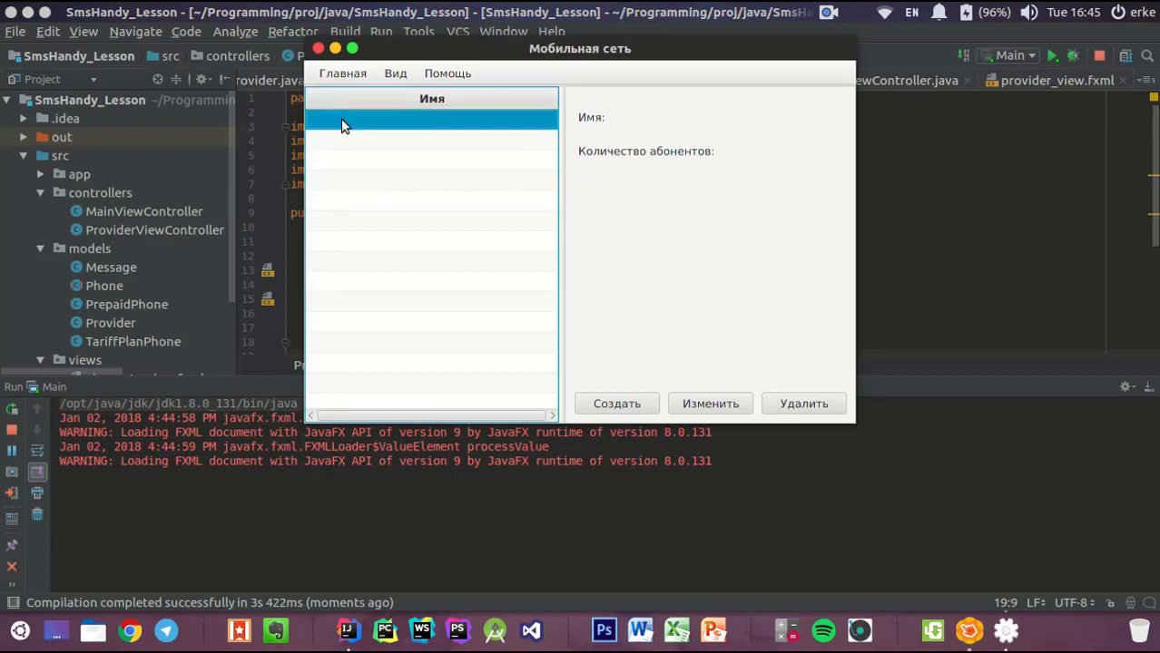
{"action": "left_click", "coordinate": [353, 140]}
{"action": "left_click", "coordinate": [356, 161]}
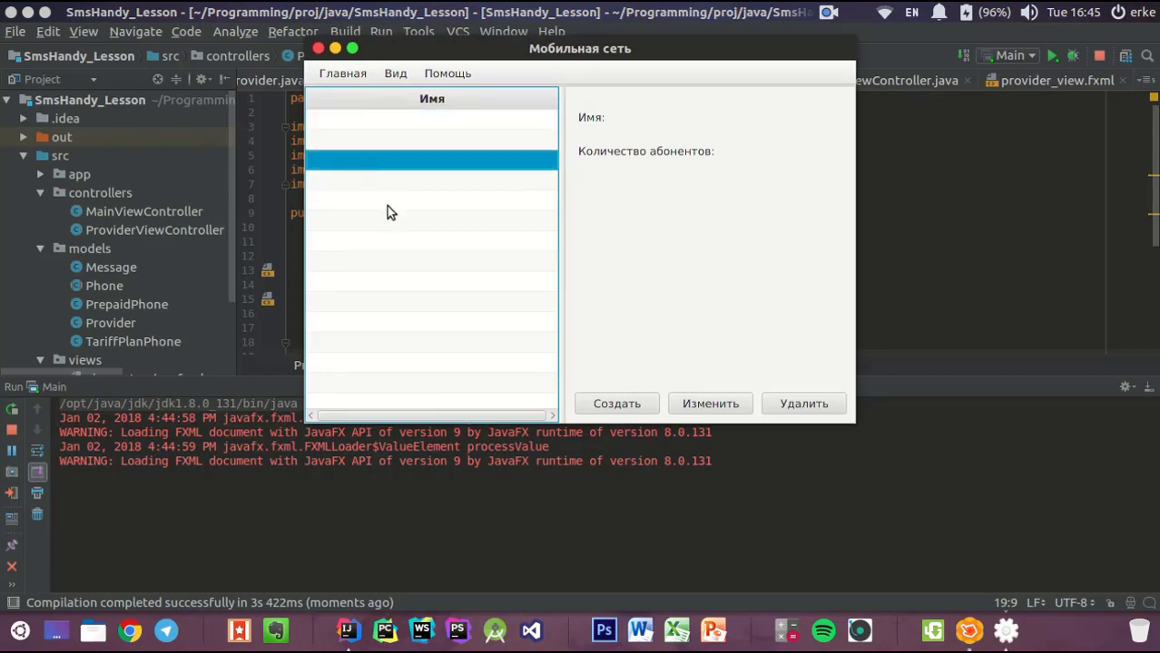
{"action": "left_click", "coordinate": [346, 138]}
{"action": "left_click", "coordinate": [339, 118]}
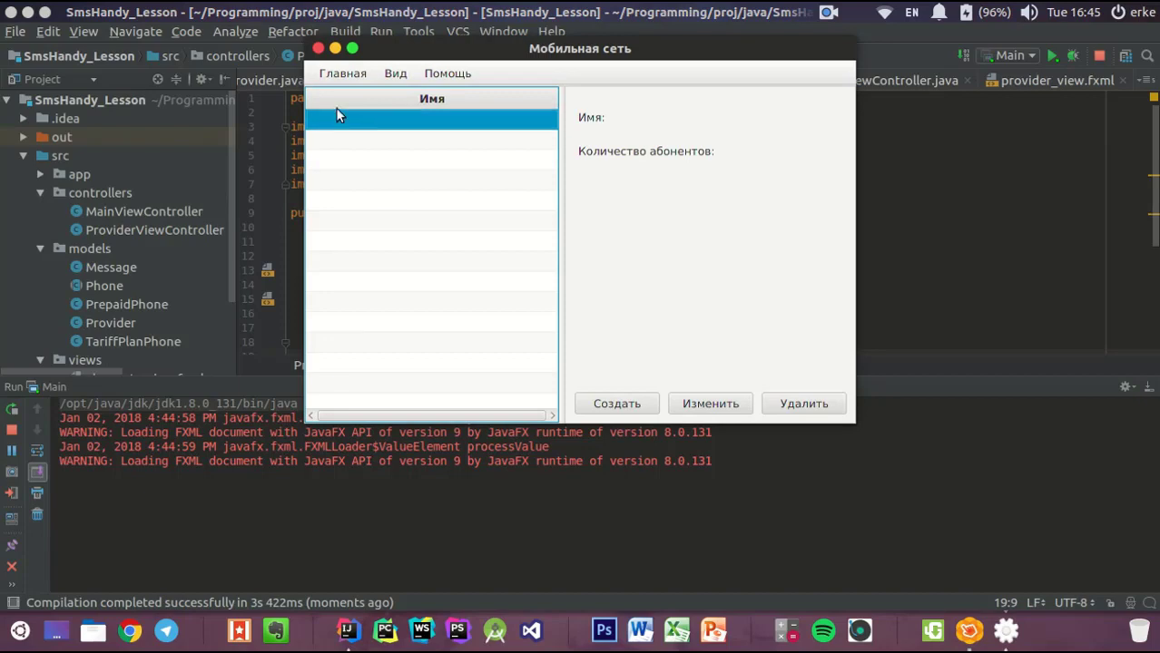
{"action": "left_click", "coordinate": [318, 48]}
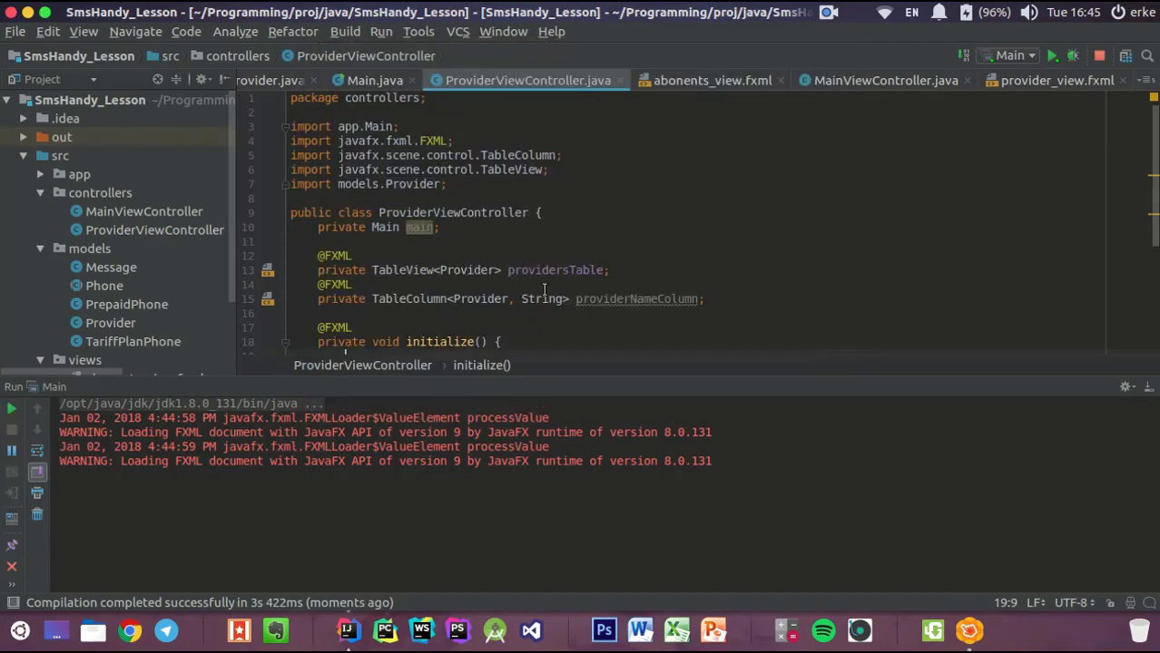
{"action": "left_click", "coordinate": [1148, 388]}
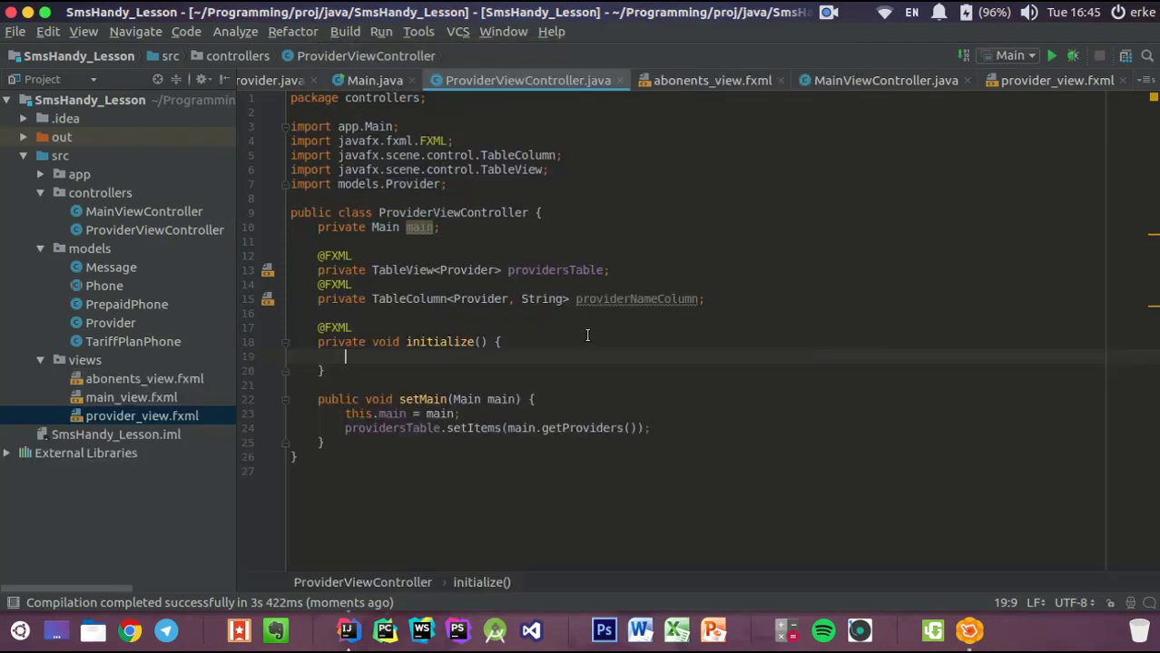
In initialize(), add a providerNameColumn.setCellValueFactory() call
{"action": "type", "text": "p"}
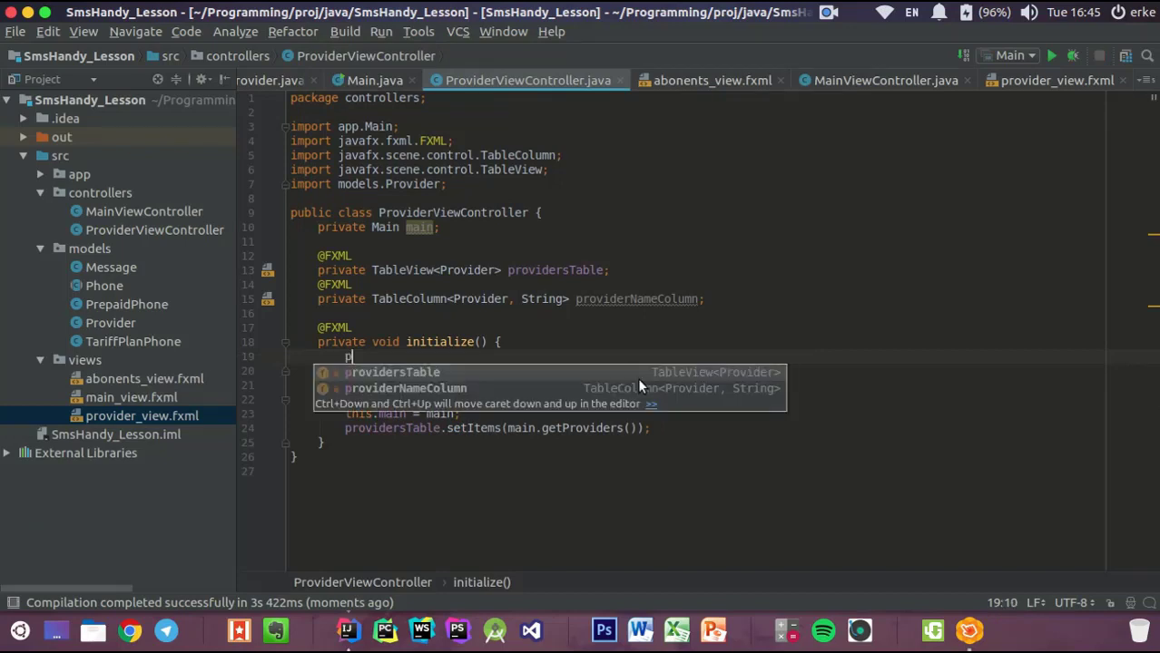
{"action": "key", "text": "Down"}
{"action": "key", "text": "Return"}
{"action": "type", "text": ".set"}
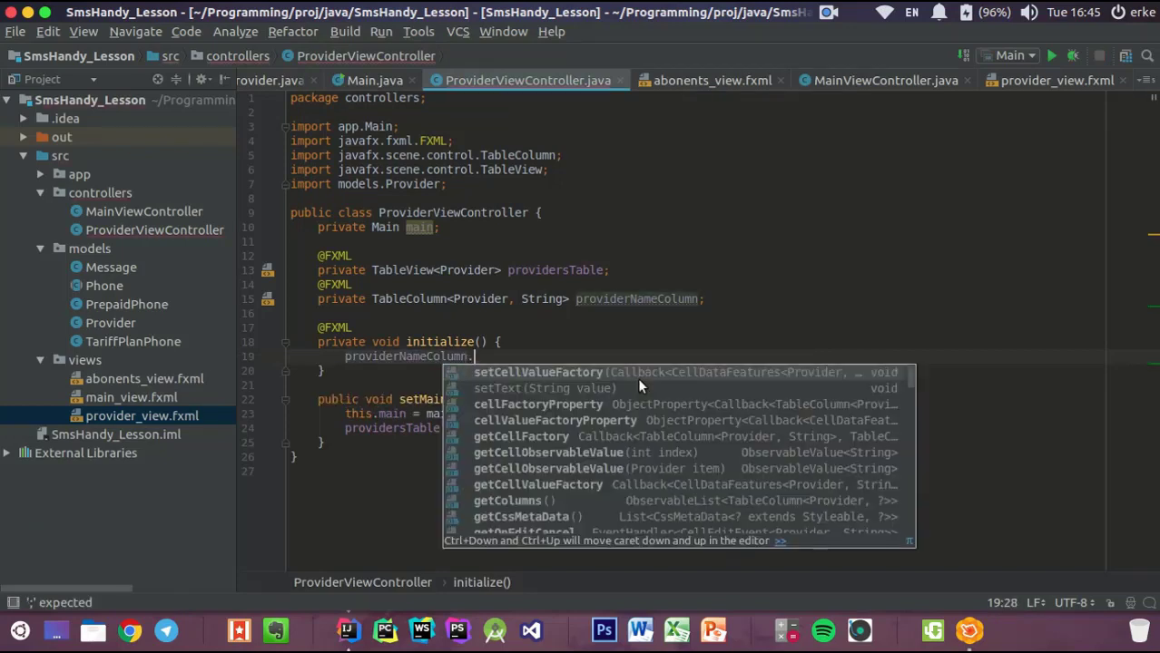
{"action": "key", "text": "Down"}
{"action": "key", "text": "Return"}
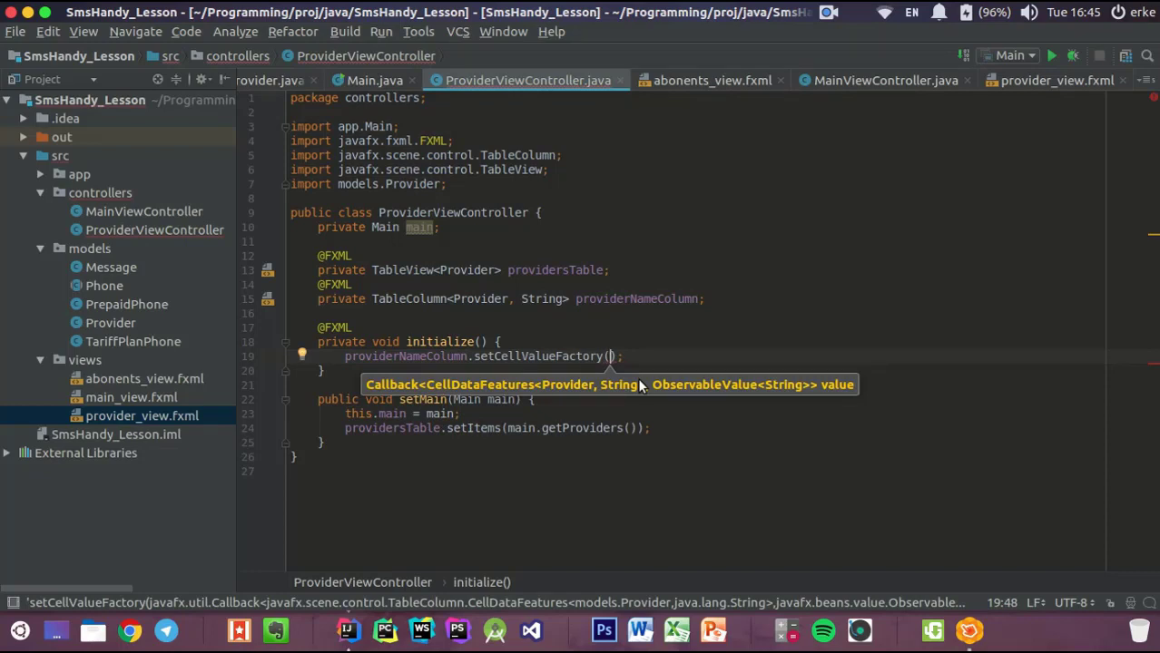
On a new line inside the setCellValueFactory() parentheses, write the lambda cellValue -> new SimpleStringProperty(), importing the class
{"action": "key", "text": "Return"}
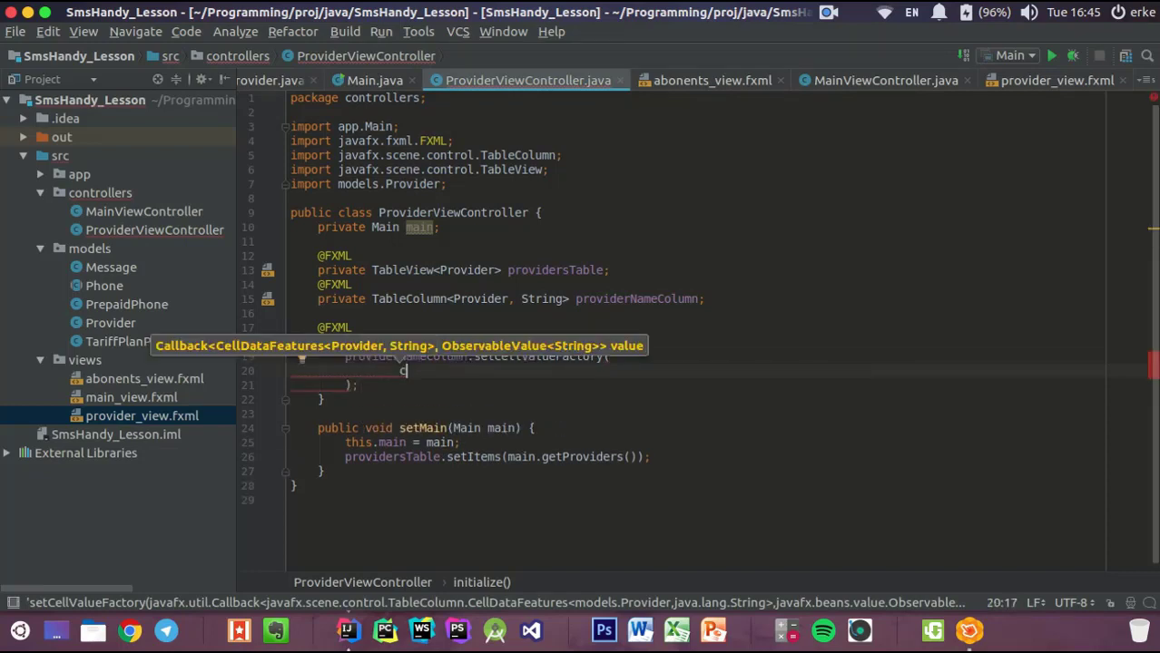
{"action": "type", "text": "cell"}
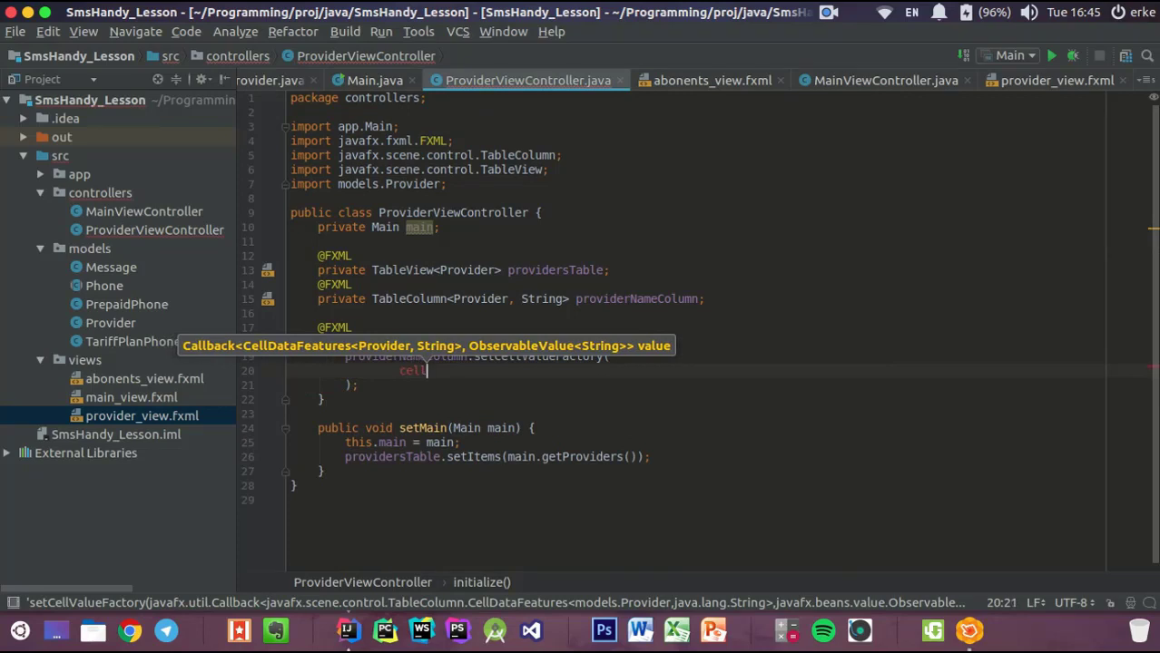
{"action": "type", "text": "Value"}
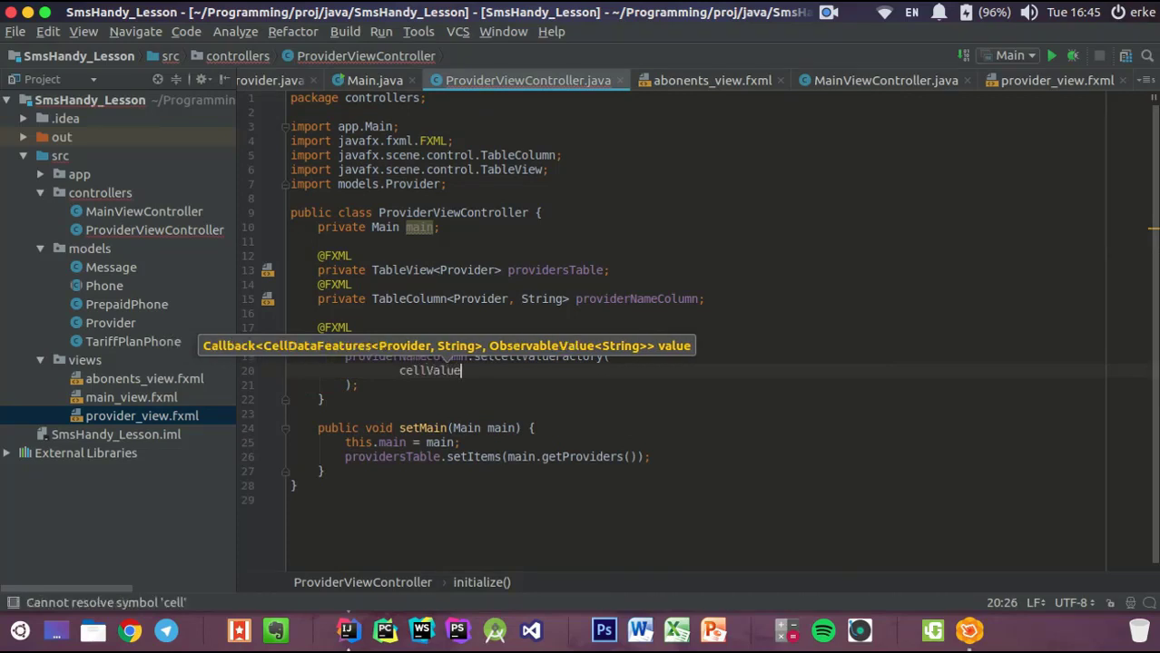
{"action": "type", "text": " ->"}
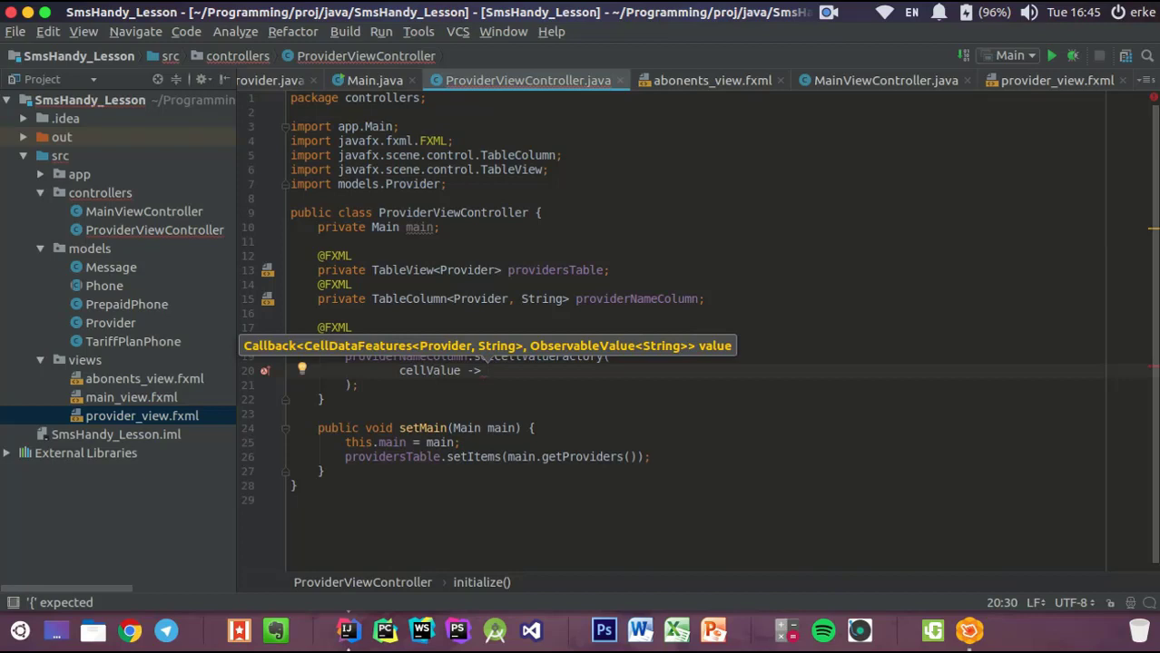
{"action": "type", "text": "new S"}
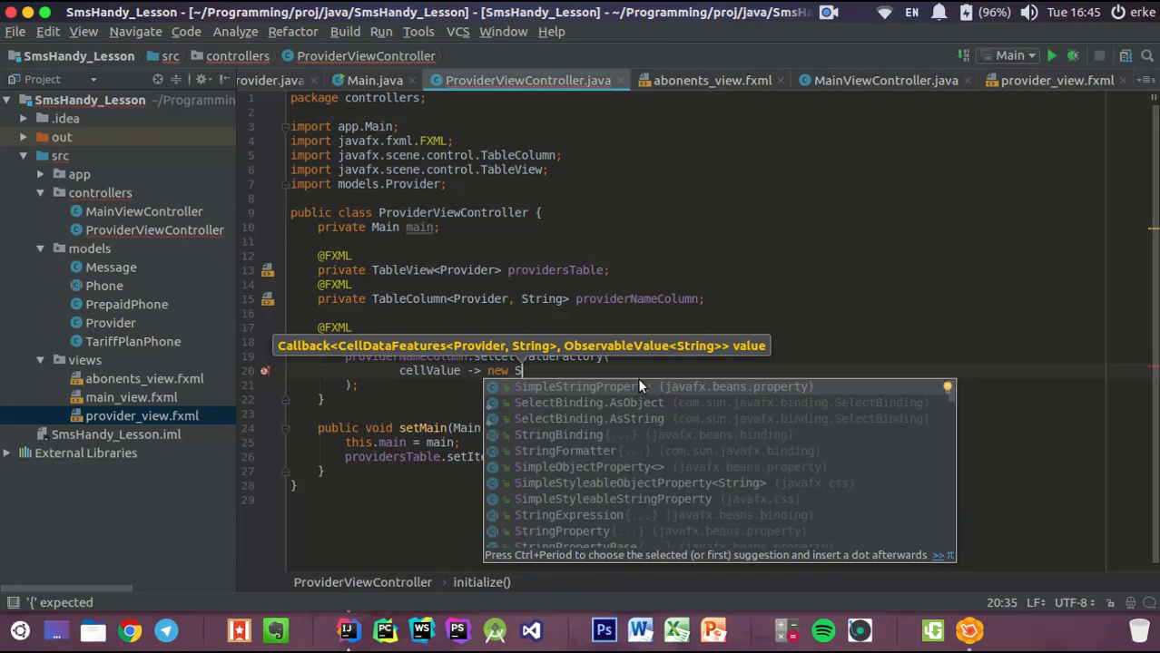
{"action": "key", "text": "Return"}
{"action": "key", "text": "Escape"}
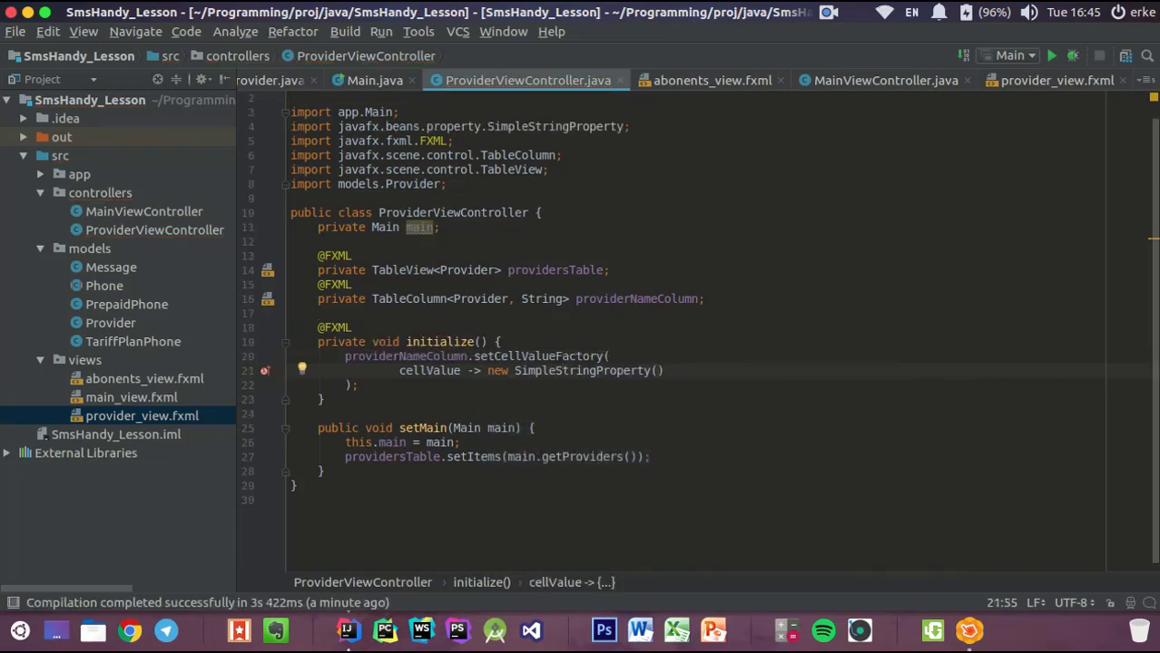
Pass cellValue.getValue().getName() to the SimpleStringProperty constructor and add an empty line below the finished statement
{"action": "type", "text": "c"}
{"action": "key", "text": "Return"}
{"action": "type", "text": "."}
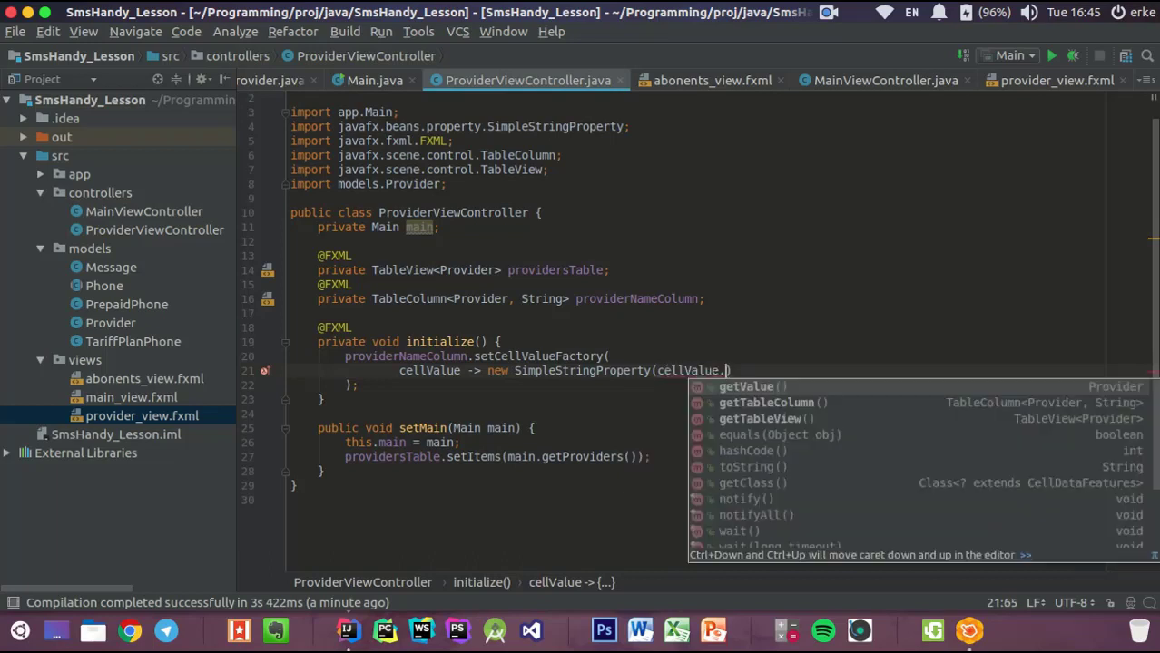
{"action": "key", "text": "Return"}
{"action": "type", "text": "."}
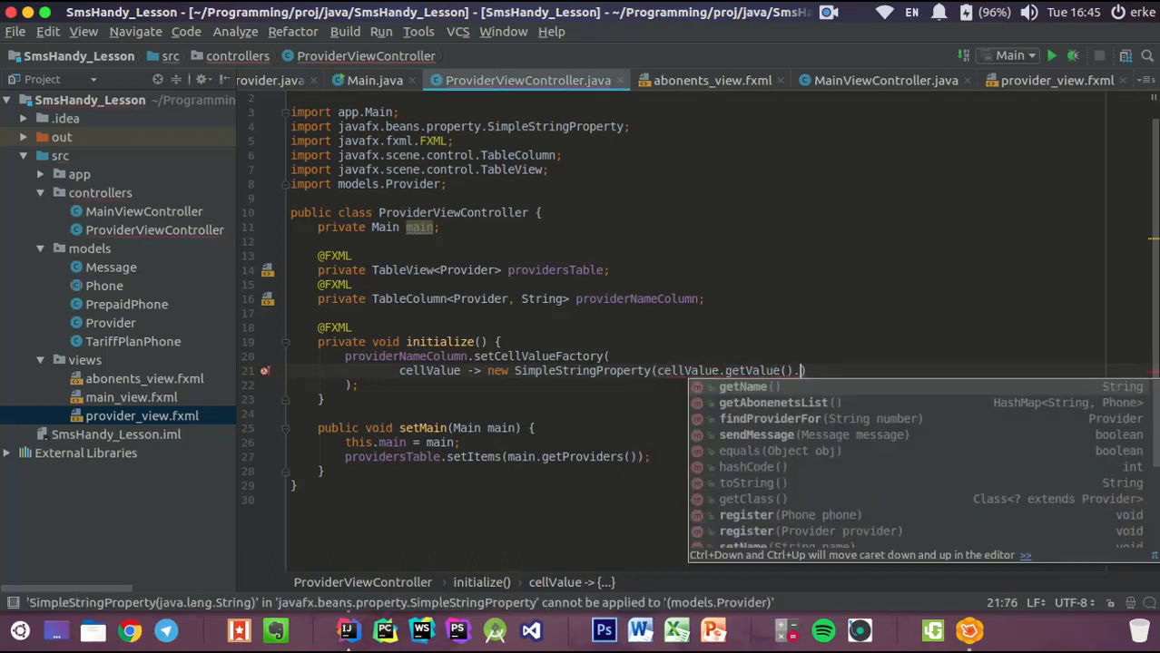
{"action": "key", "text": "Down"}
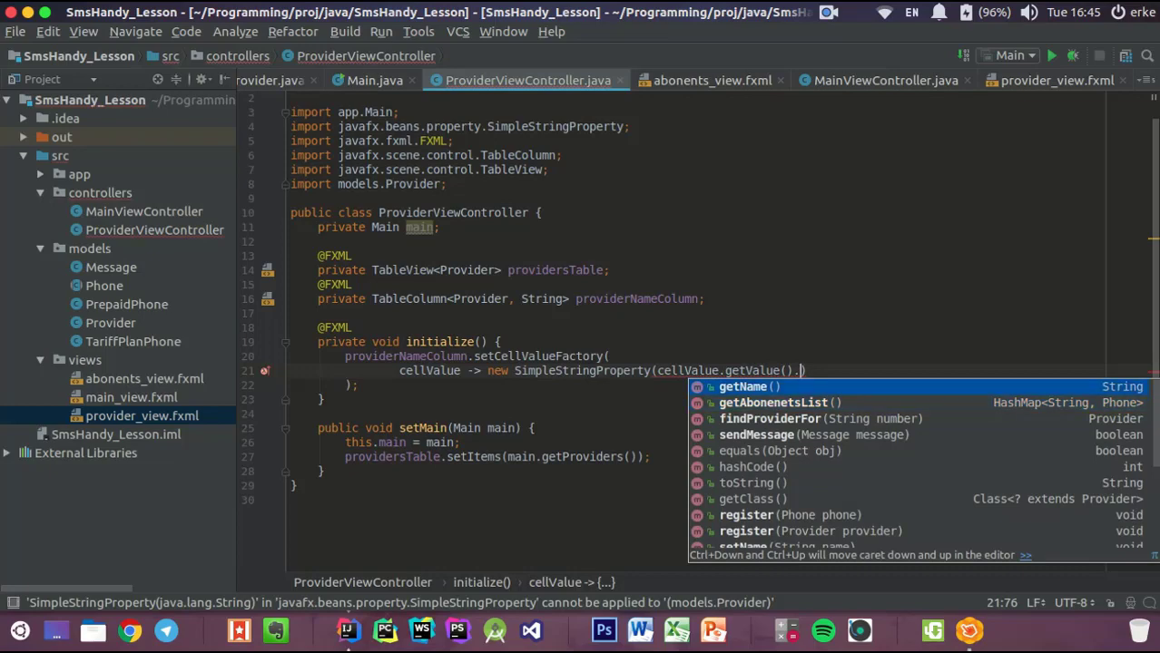
{"action": "key", "text": "Return"}
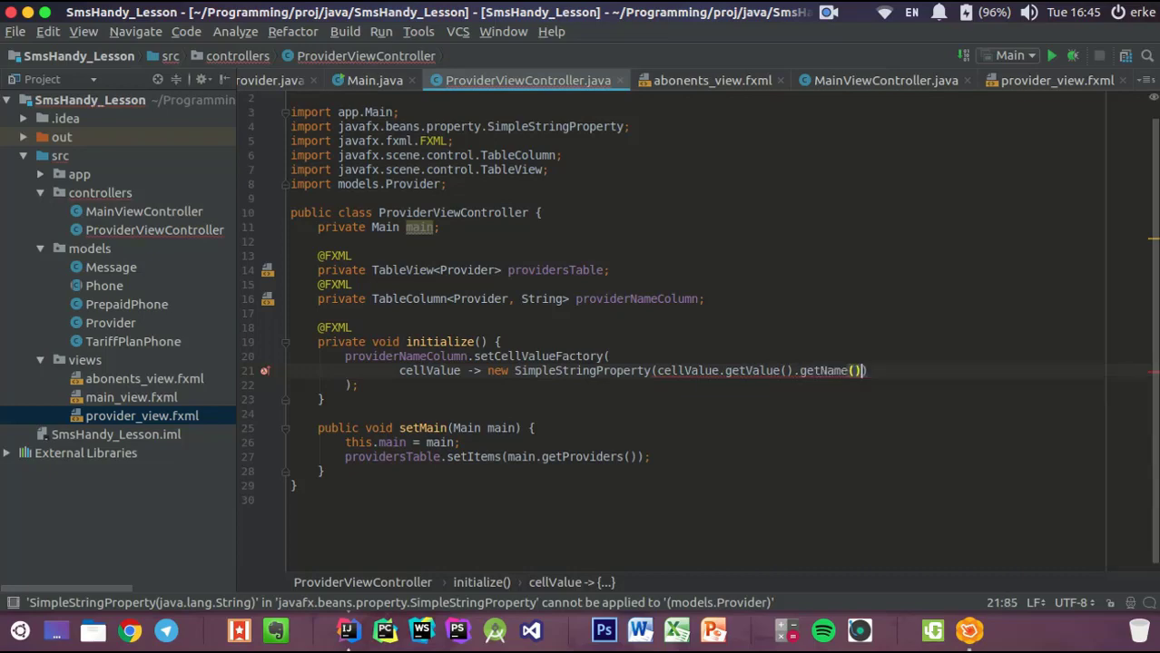
{"action": "key", "text": "Down"}
{"action": "key", "text": "End"}
{"action": "key", "text": "Return"}
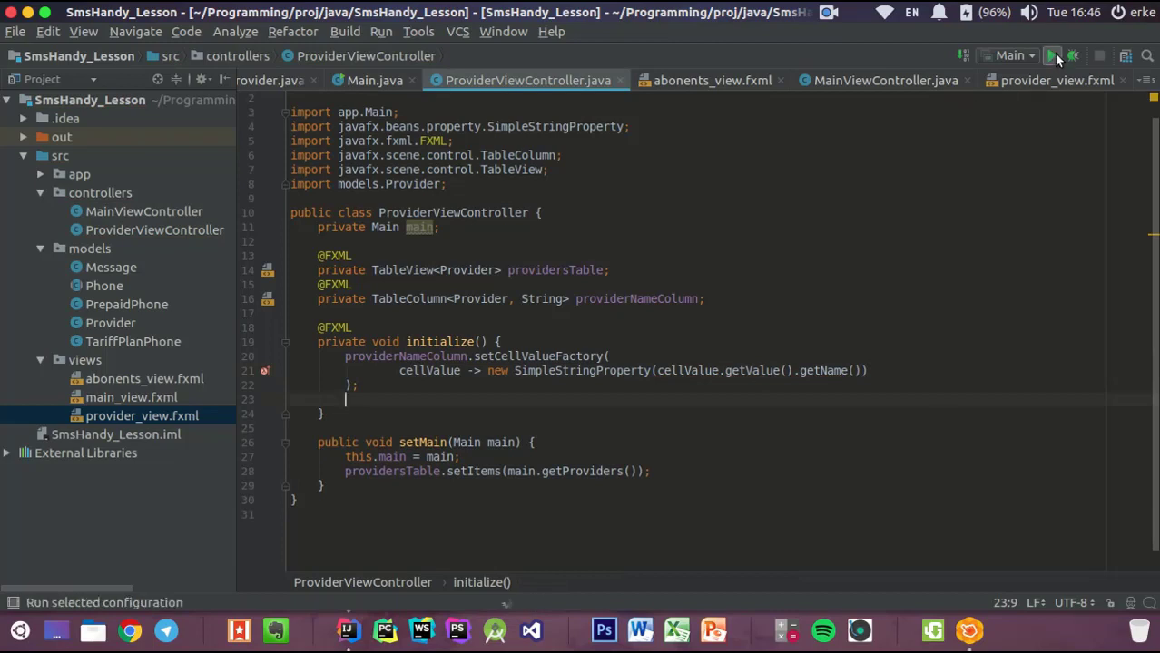
Run Main again, test selecting the providers and sorting by the Имя column in the table, and close the app window
{"action": "left_click", "coordinate": [1053, 56]}
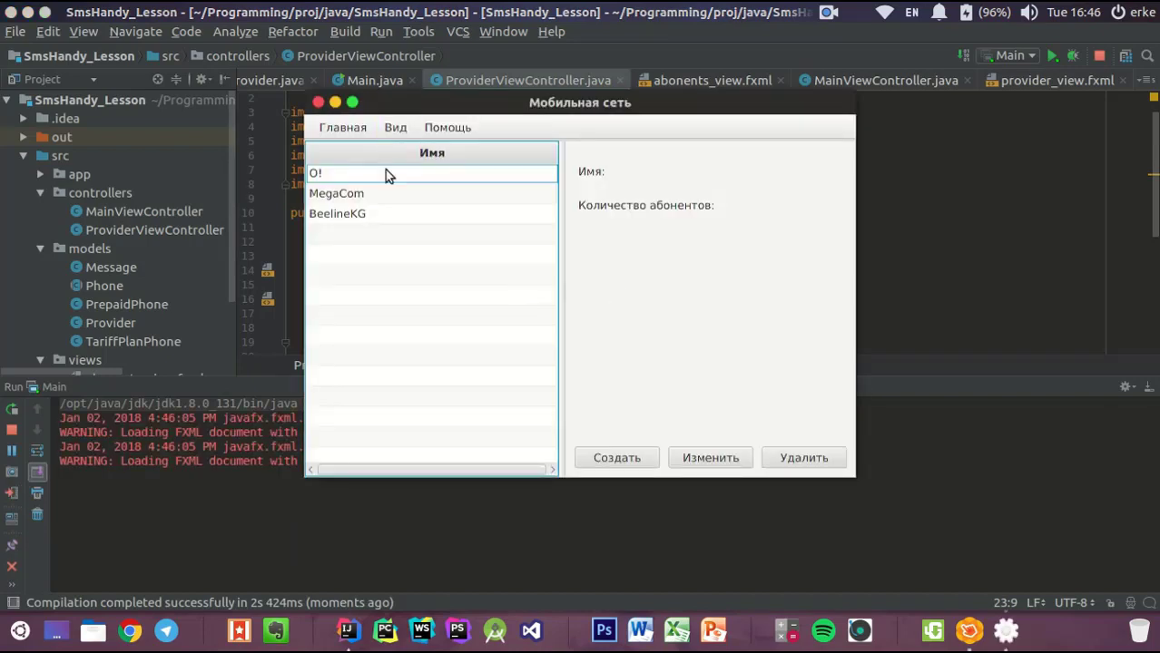
{"action": "left_click", "coordinate": [346, 173]}
{"action": "left_click", "coordinate": [370, 192]}
{"action": "left_click", "coordinate": [399, 216]}
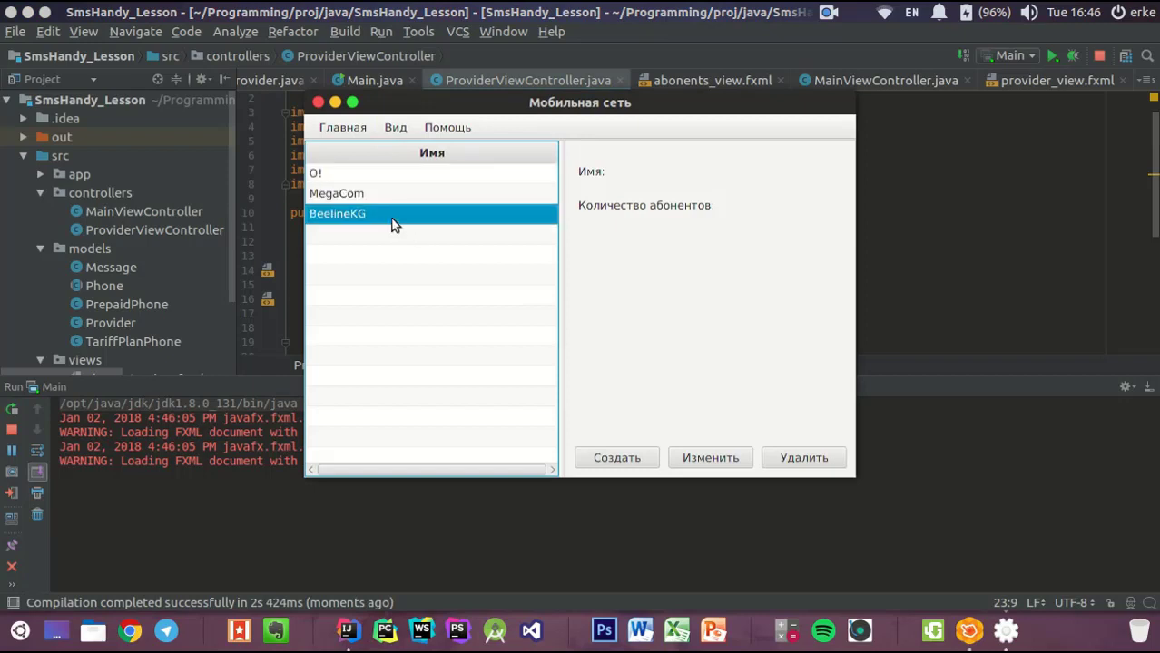
{"action": "left_click", "coordinate": [343, 193]}
{"action": "left_click", "coordinate": [324, 160]}
{"action": "left_click", "coordinate": [326, 160]}
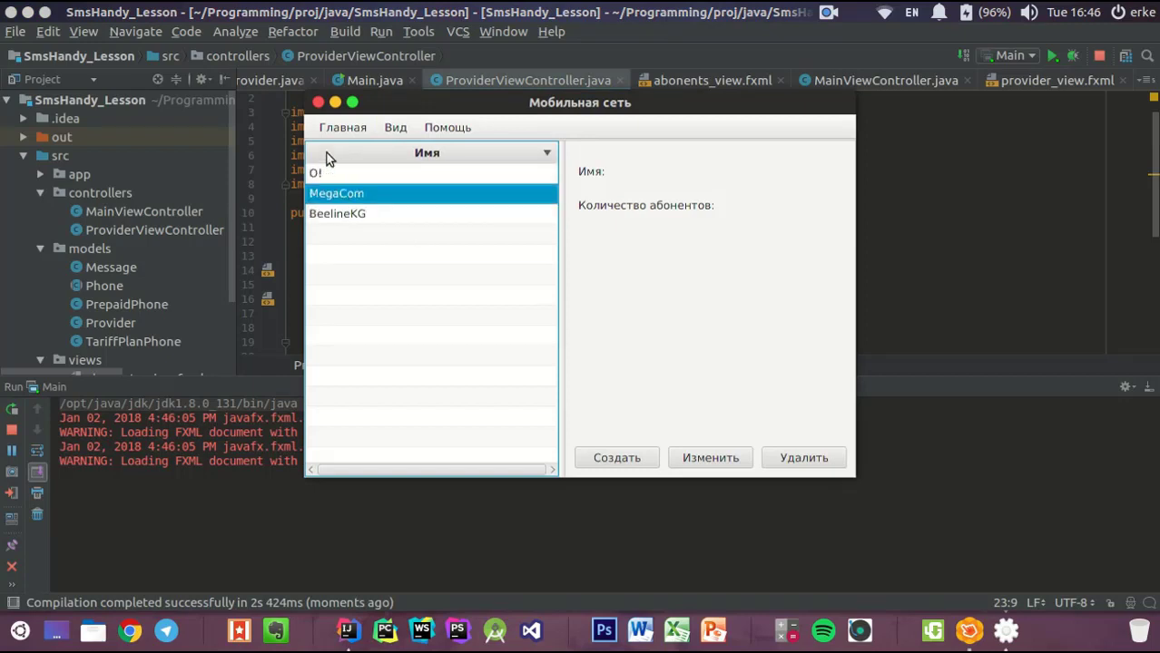
{"action": "left_click", "coordinate": [344, 181]}
{"action": "left_click", "coordinate": [370, 194]}
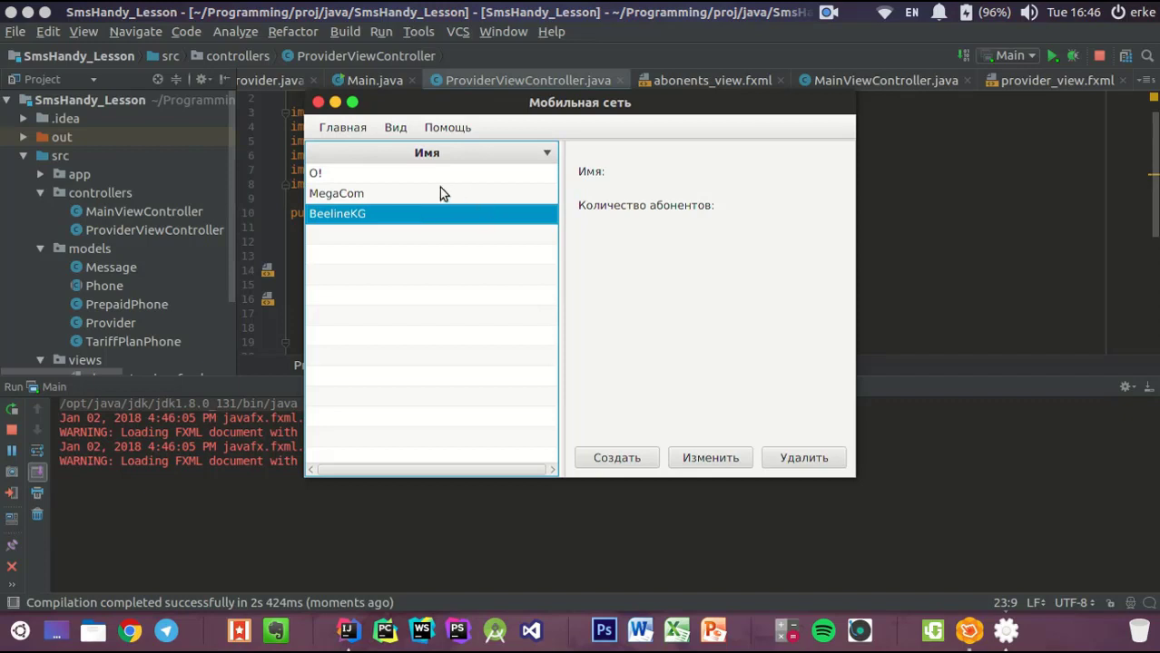
{"action": "left_click", "coordinate": [439, 189]}
{"action": "left_click", "coordinate": [394, 176]}
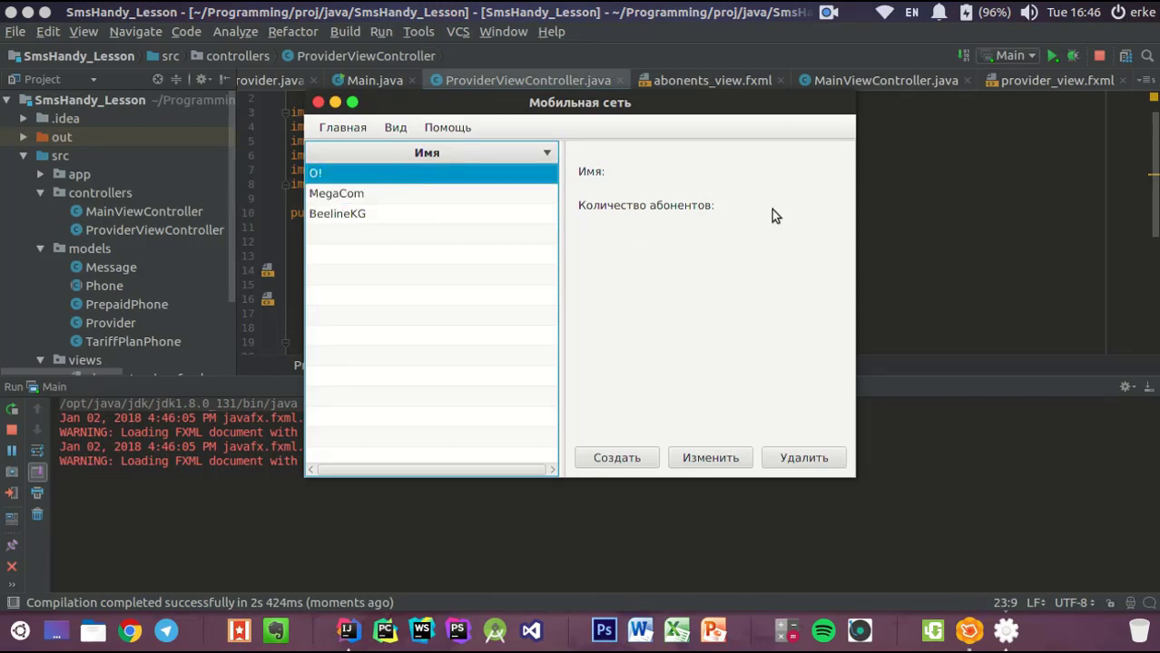
{"action": "left_click", "coordinate": [318, 102]}
Switch to provider_view.fxml in Scene Builder and duplicate the "Имя:" and "Количество абонентов:" labels in the 2 x 2 GridPane
{"action": "key", "text": "alt+Tab"}
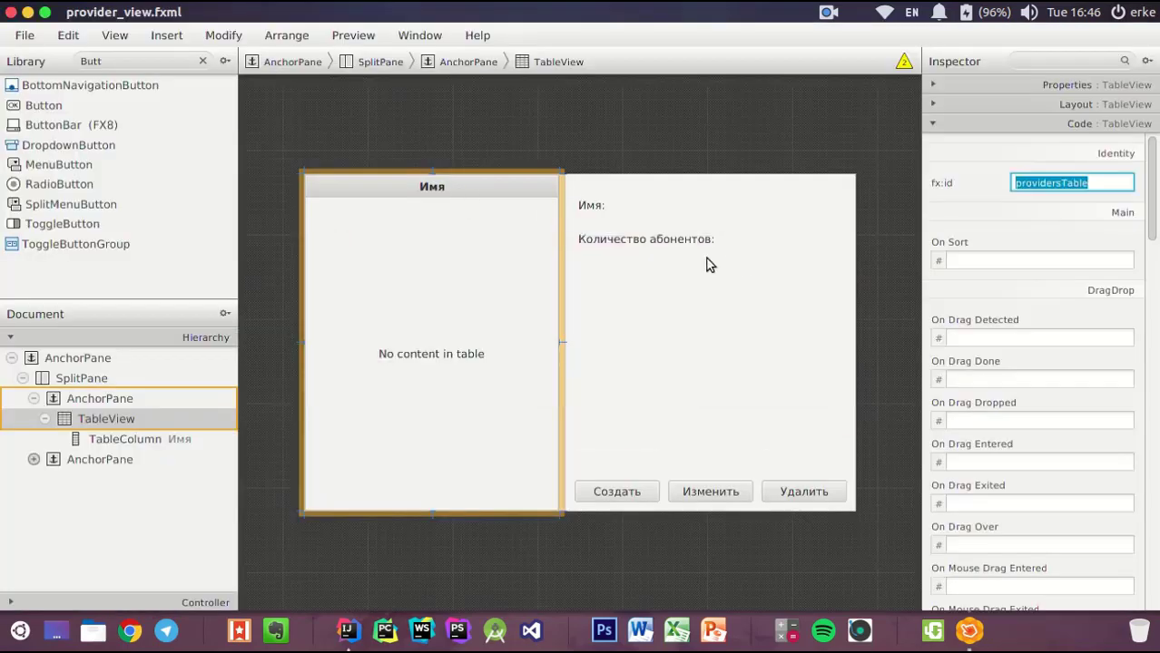
{"action": "left_click", "coordinate": [607, 209]}
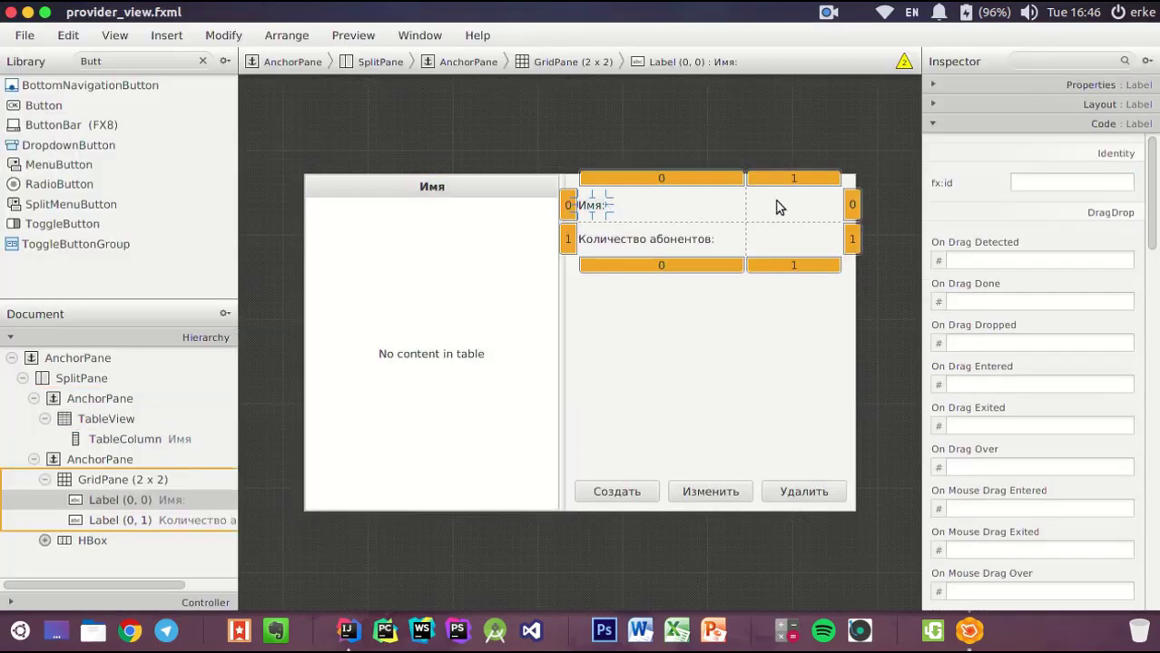
{"action": "left_click", "coordinate": [109, 501]}
{"action": "key", "text": "shift+Down"}
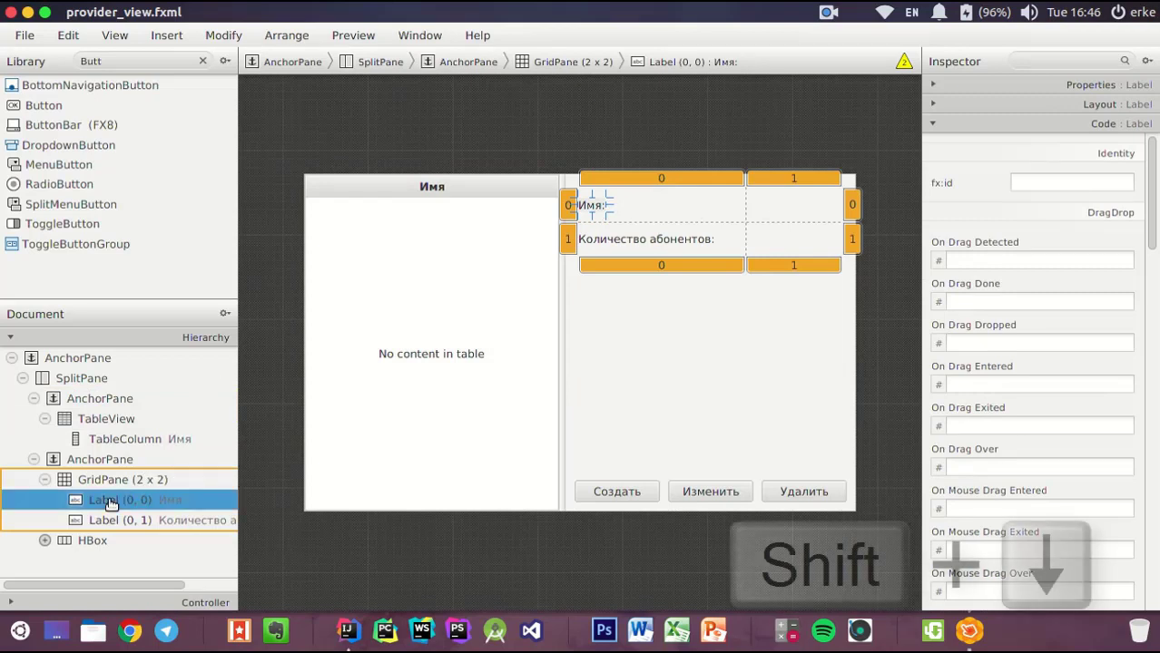
{"action": "key", "text": "shift+Down"}
{"action": "right_click", "coordinate": [109, 501]}
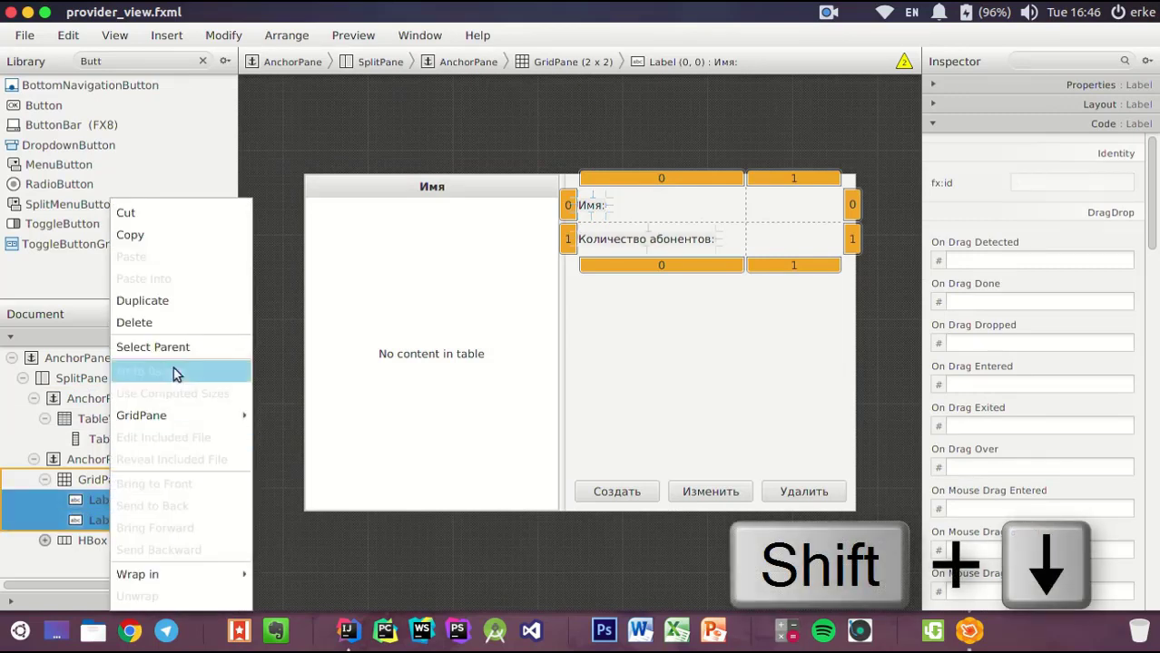
{"action": "left_click", "coordinate": [155, 308]}
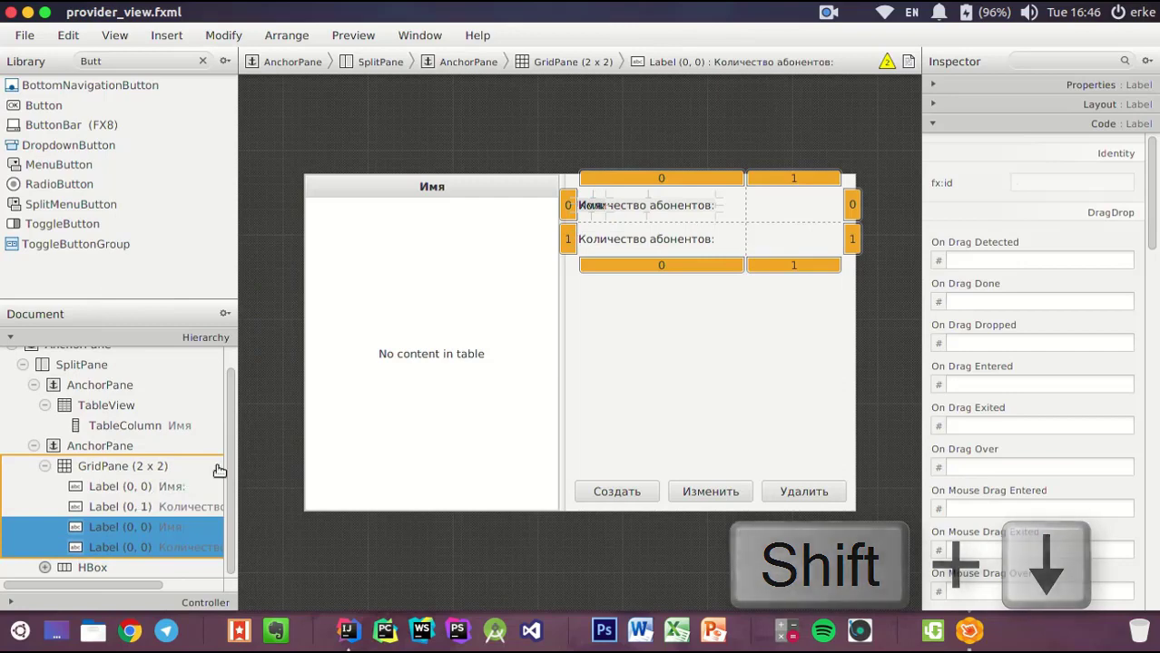
{"action": "left_click", "coordinate": [109, 506]}
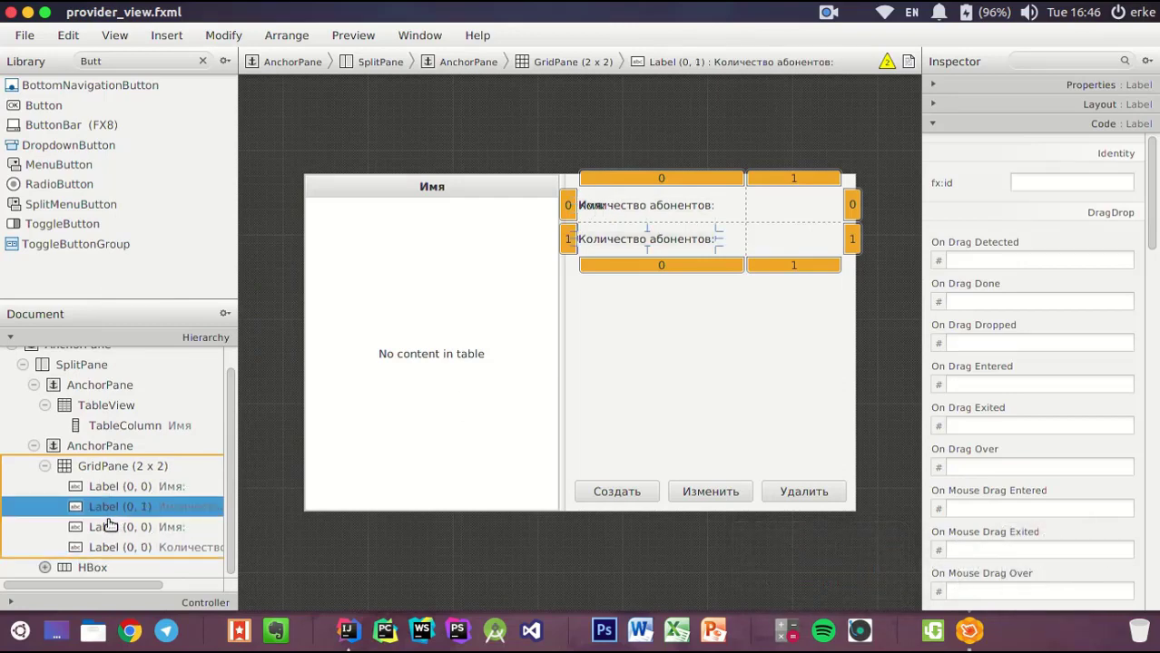
Move the duplicated "Имя:" label to column index 1 of the GridPane, keeping it in row 0
{"action": "left_click", "coordinate": [107, 526]}
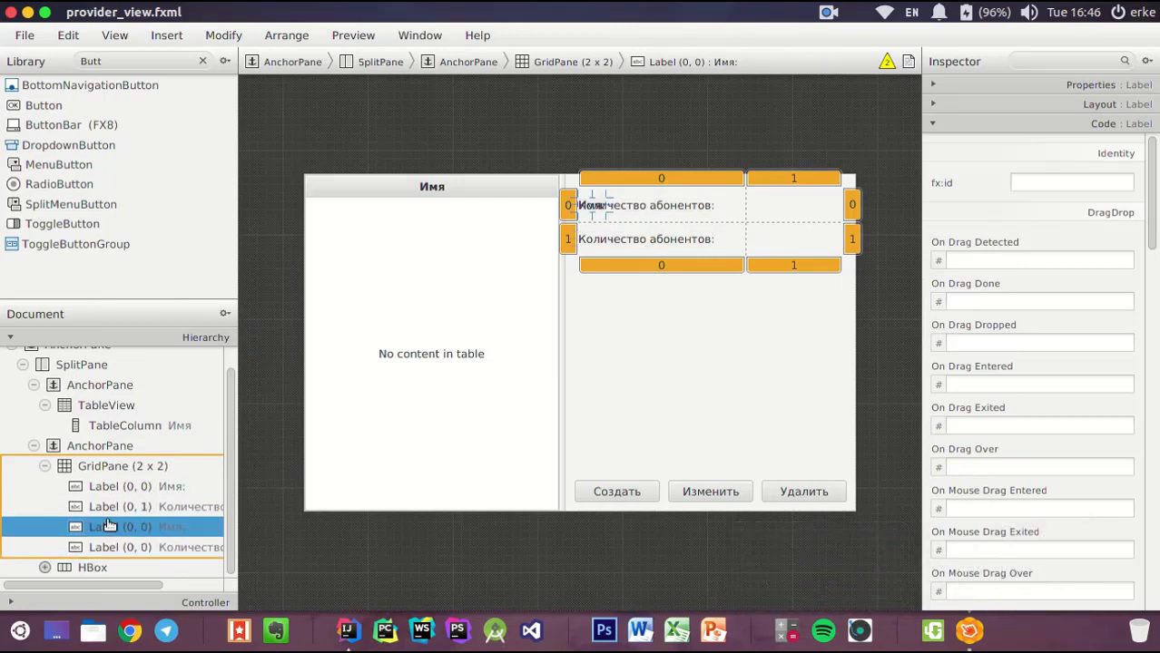
{"action": "left_click", "coordinate": [944, 104]}
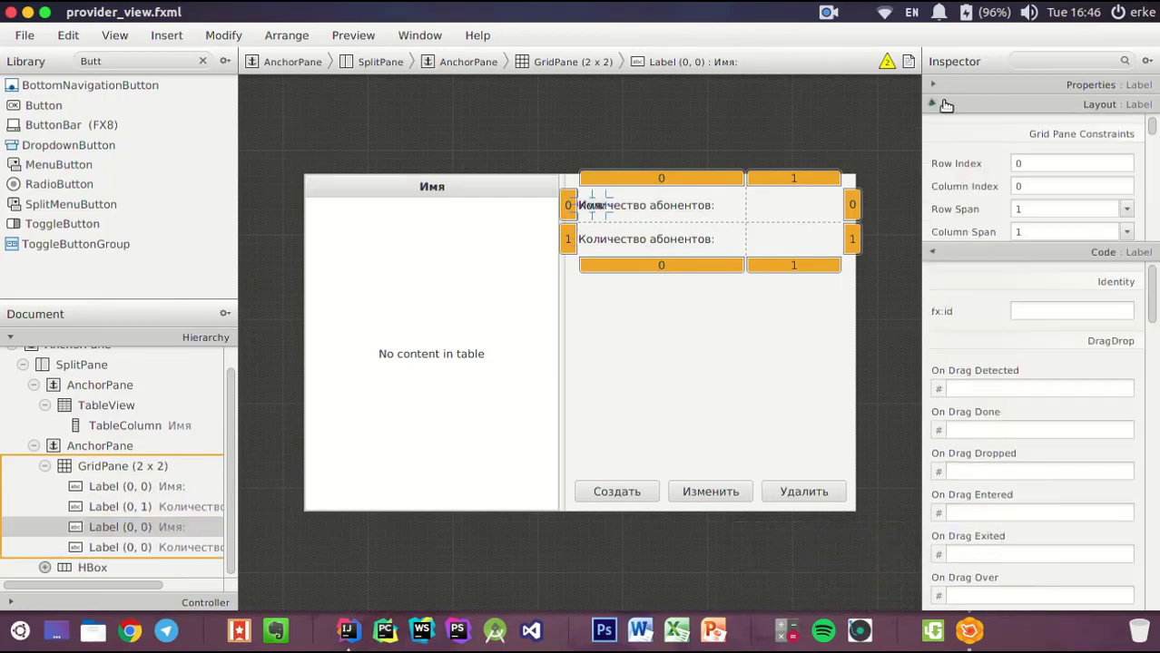
{"action": "left_click", "coordinate": [1039, 184]}
{"action": "type", "text": "1"}
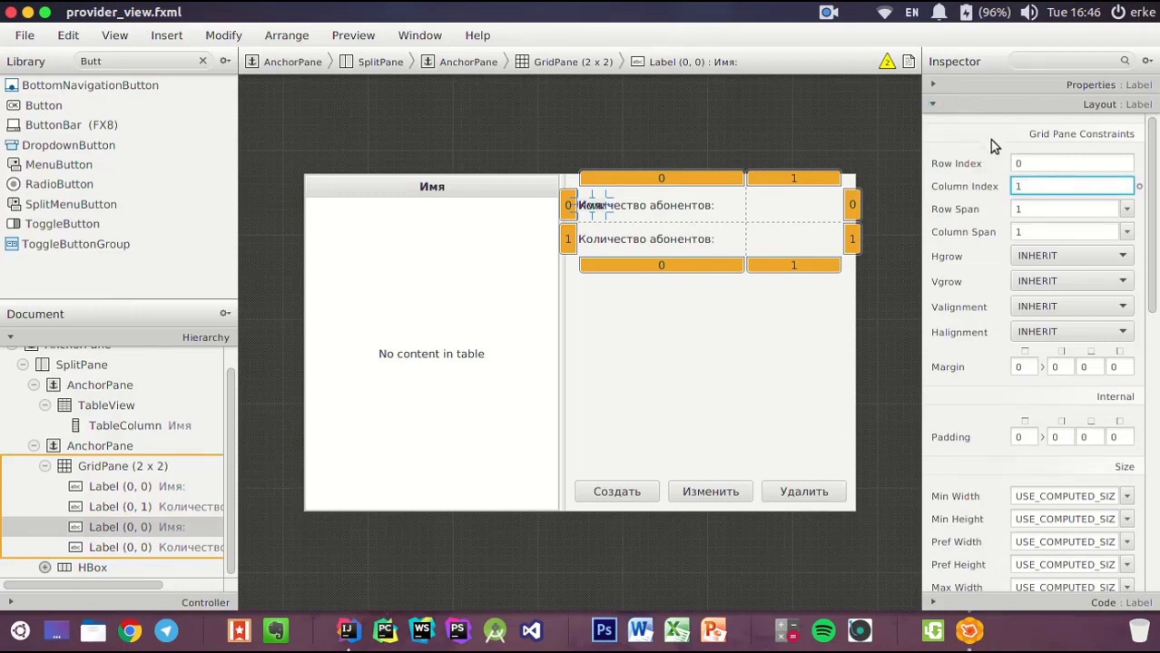
{"action": "left_click", "coordinate": [976, 136]}
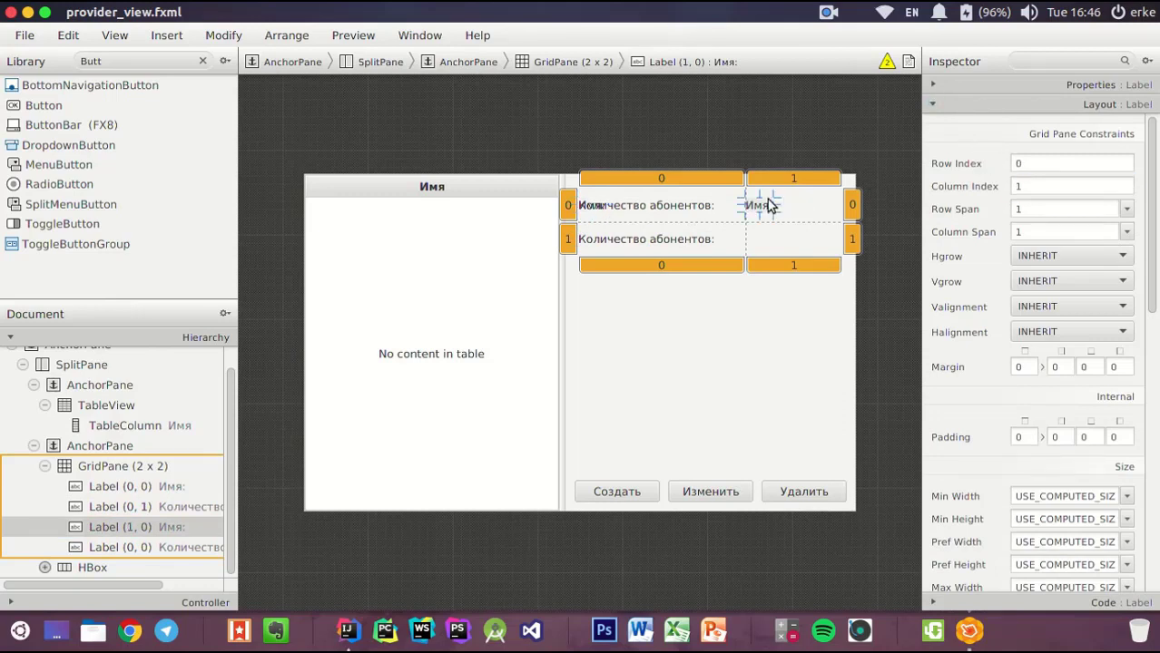
Place the duplicated "Количество абонентов:" label at row index 1 and column index 1 of the GridPane
{"action": "left_click", "coordinate": [118, 547]}
{"action": "left_click", "coordinate": [1039, 187]}
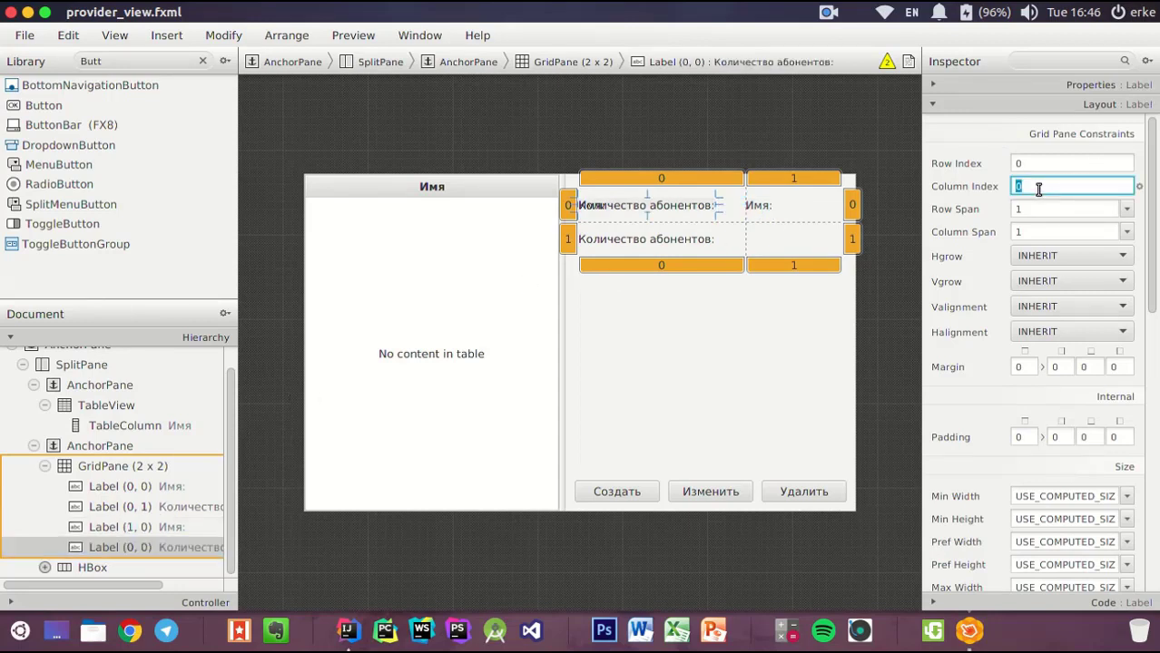
{"action": "left_click", "coordinate": [96, 509]}
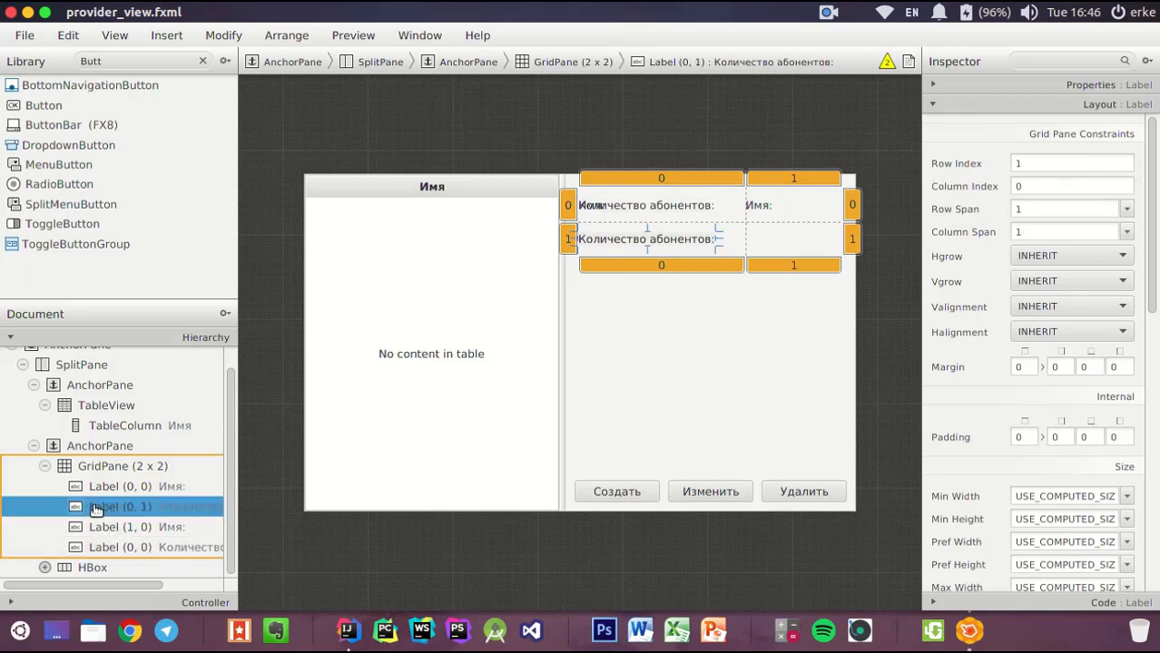
{"action": "left_click", "coordinate": [109, 547]}
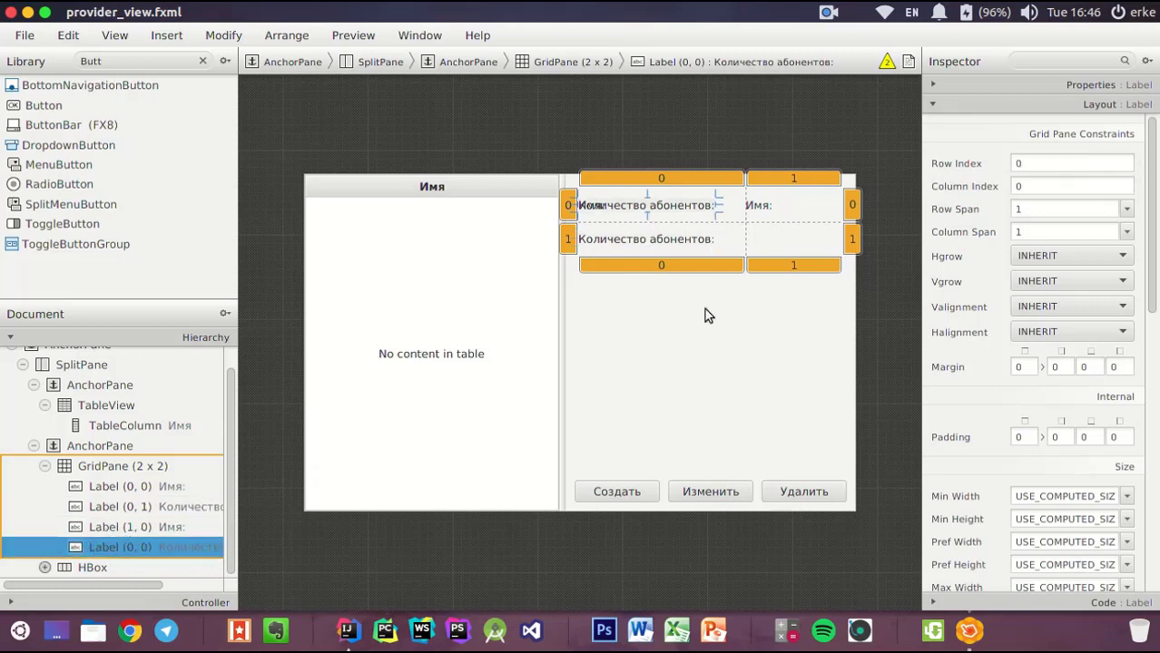
{"action": "left_click", "coordinate": [1038, 163]}
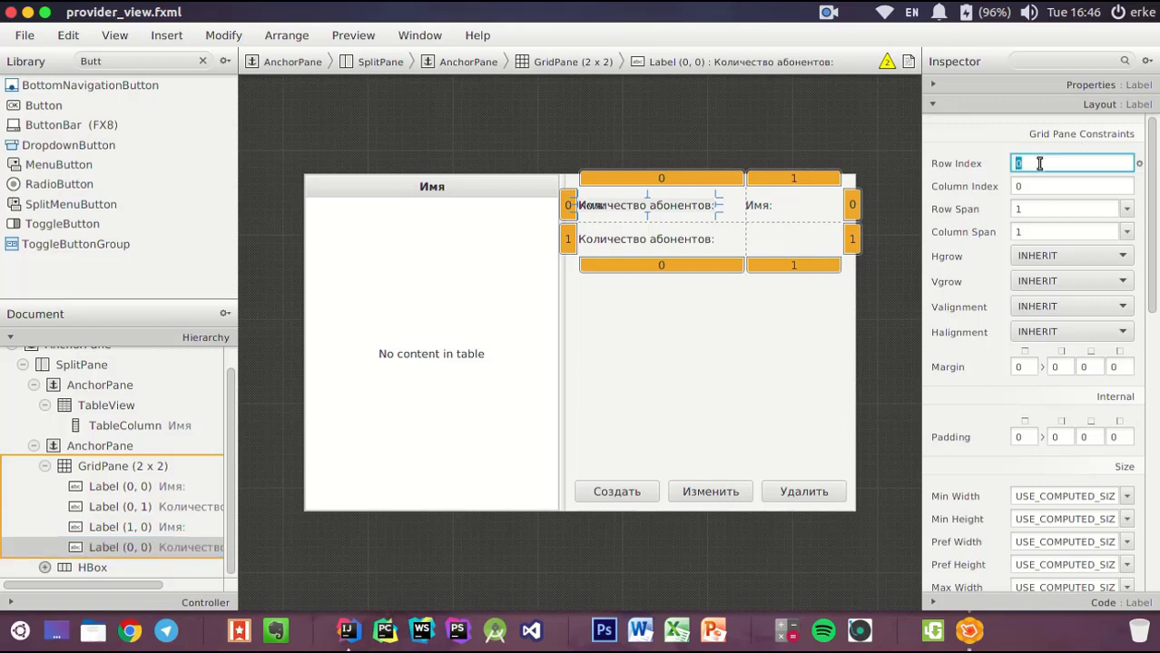
{"action": "left_click", "coordinate": [1046, 188]}
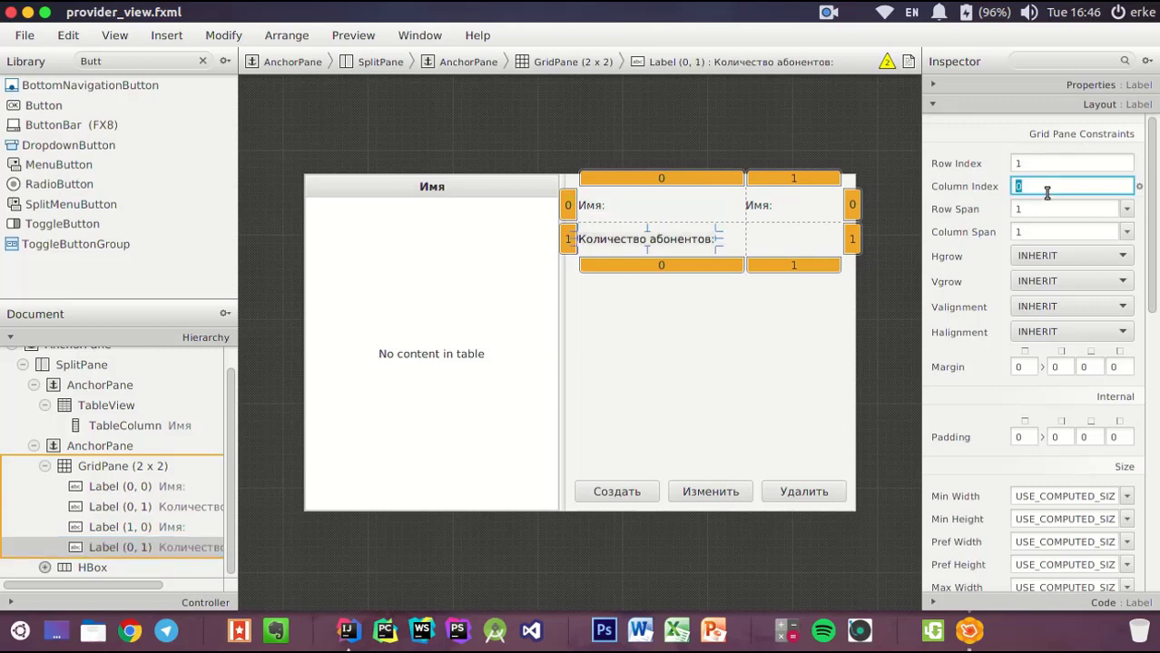
{"action": "key", "text": "Return"}
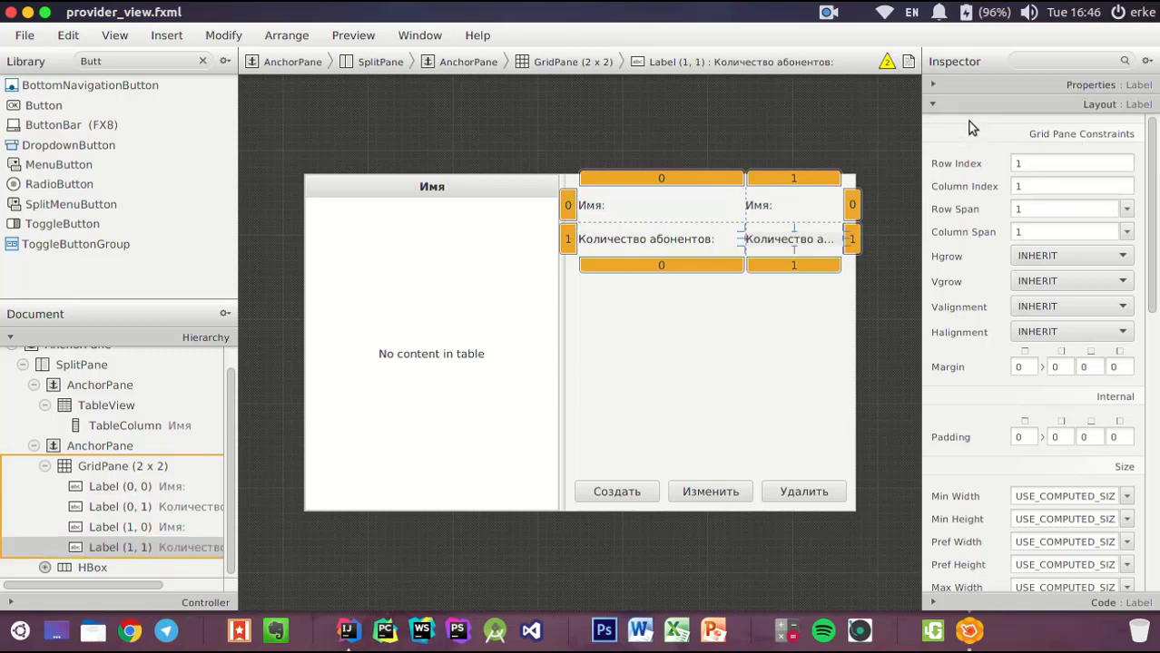
Set the text of the duplicated "Имя:" label in column 1 to "не выбрано"
{"action": "left_click", "coordinate": [758, 209]}
{"action": "left_click", "coordinate": [1002, 83]}
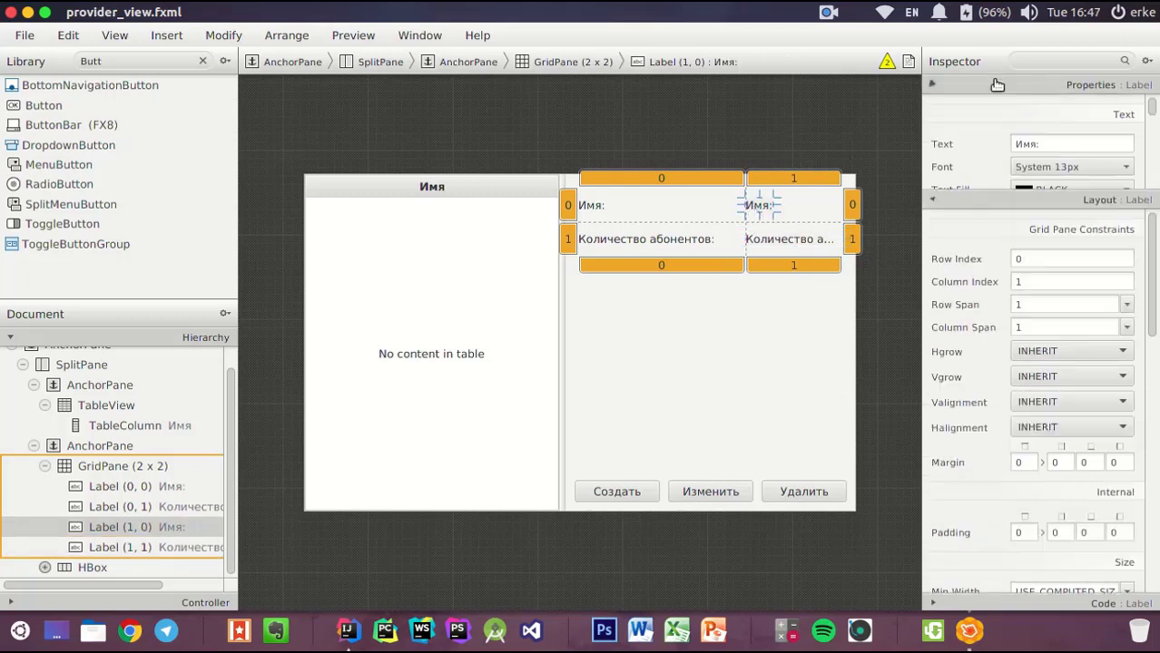
{"action": "left_click", "coordinate": [1048, 145]}
{"action": "type", "text": "y"}
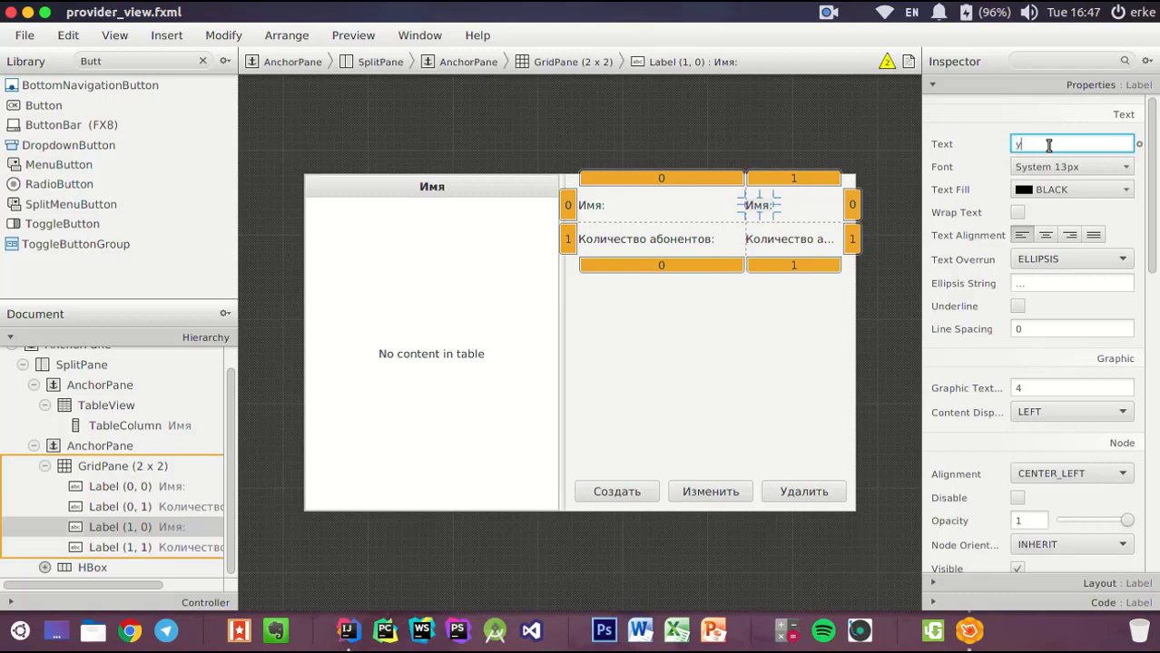
{"action": "key", "text": "ctrl+space"}
{"action": "type", "text": "И"}
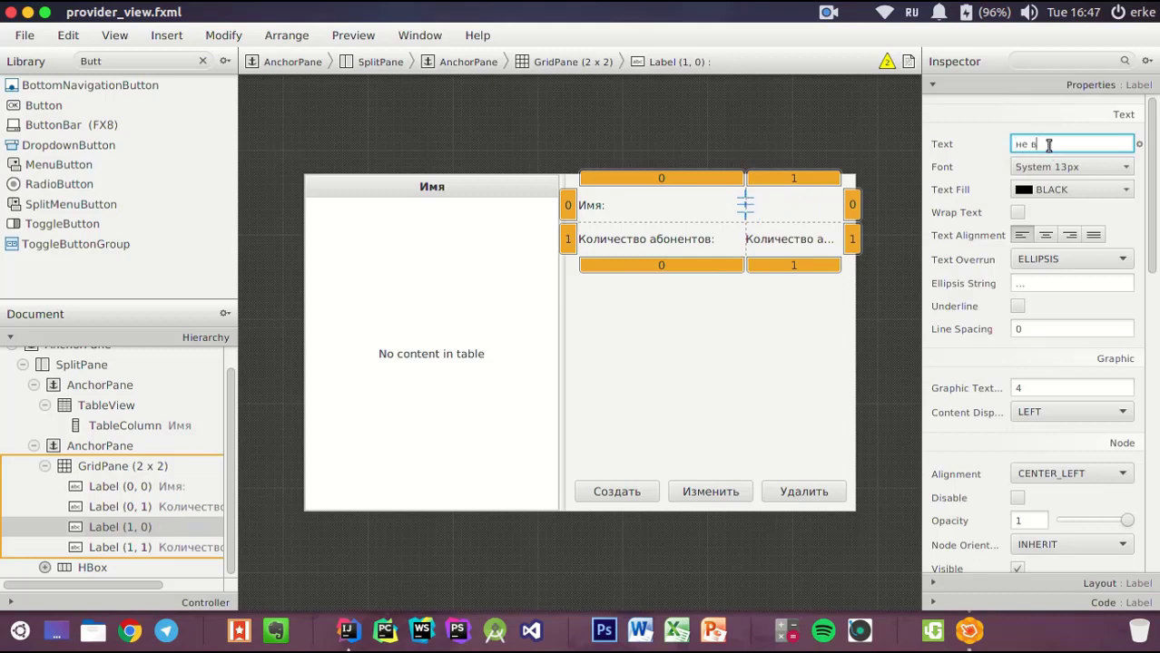
{"action": "type", "text": "е выбрано"}
{"action": "left_click", "coordinate": [980, 111]}
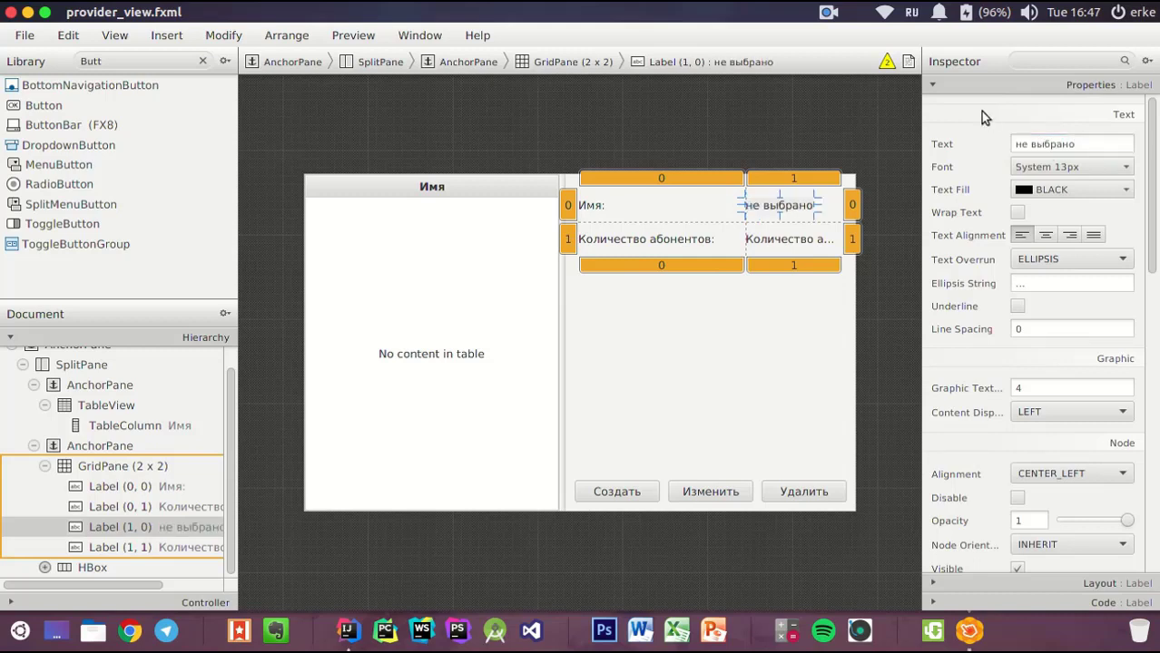
Replace the text of the duplicated "Количество абонентов:" label in column 1 with "не выбран"
{"action": "left_click", "coordinate": [767, 243]}
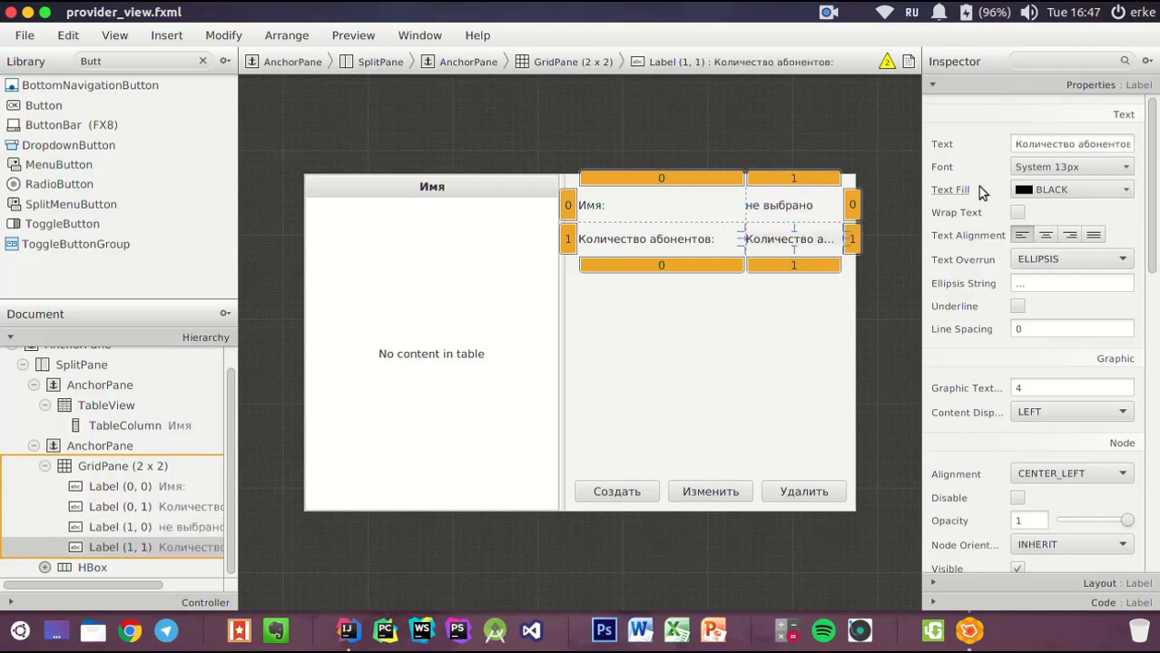
{"action": "left_click", "coordinate": [1073, 144]}
{"action": "type", "text": "е"}
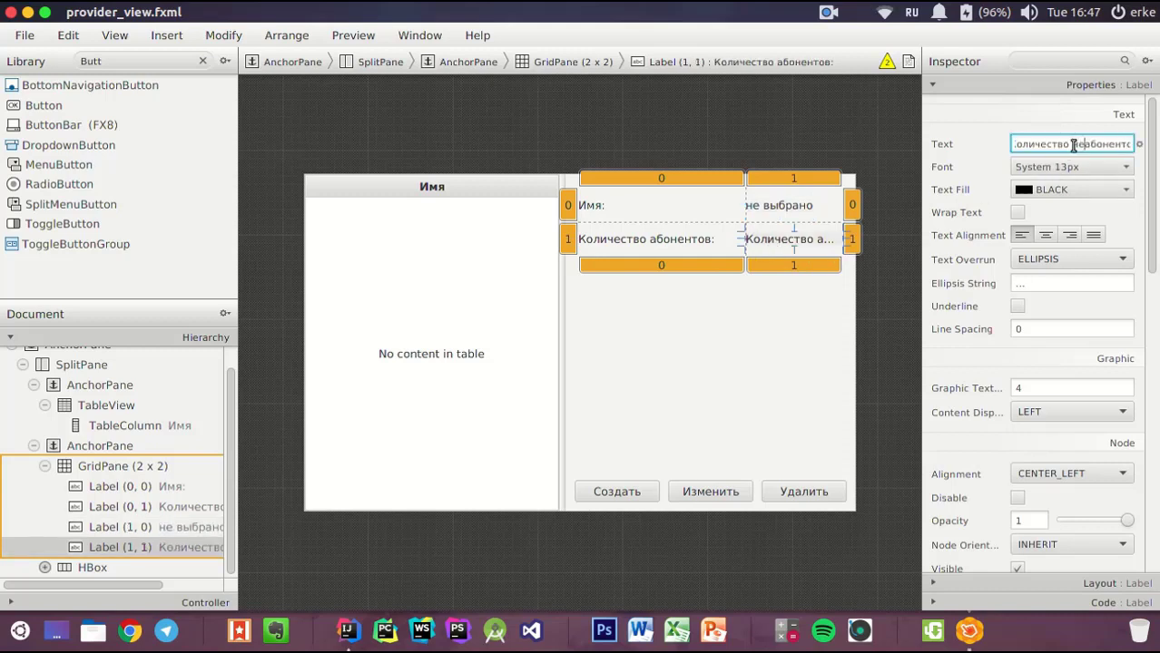
{"action": "key", "text": "BackSpace"}
{"action": "key", "text": "BackSpace"}
{"action": "key", "text": "BackSpace"}
{"action": "key", "text": "BackSpace"}
{"action": "key", "text": "BackSpace"}
{"action": "key", "text": "BackSpace"}
{"action": "key", "text": "BackSpace"}
{"action": "key", "text": "BackSpace"}
{"action": "key", "text": "BackSpace"}
{"action": "key", "text": "BackSpace"}
{"action": "key", "text": "BackSpace"}
{"action": "key", "text": "Delete"}
{"action": "key", "text": "Delete"}
{"action": "key", "text": "Delete"}
{"action": "key", "text": "Delete"}
{"action": "key", "text": "Delete"}
{"action": "key", "text": "Delete"}
{"action": "key", "text": "Delete"}
{"action": "type", "text": "не выбран"}
{"action": "key", "text": "Return"}
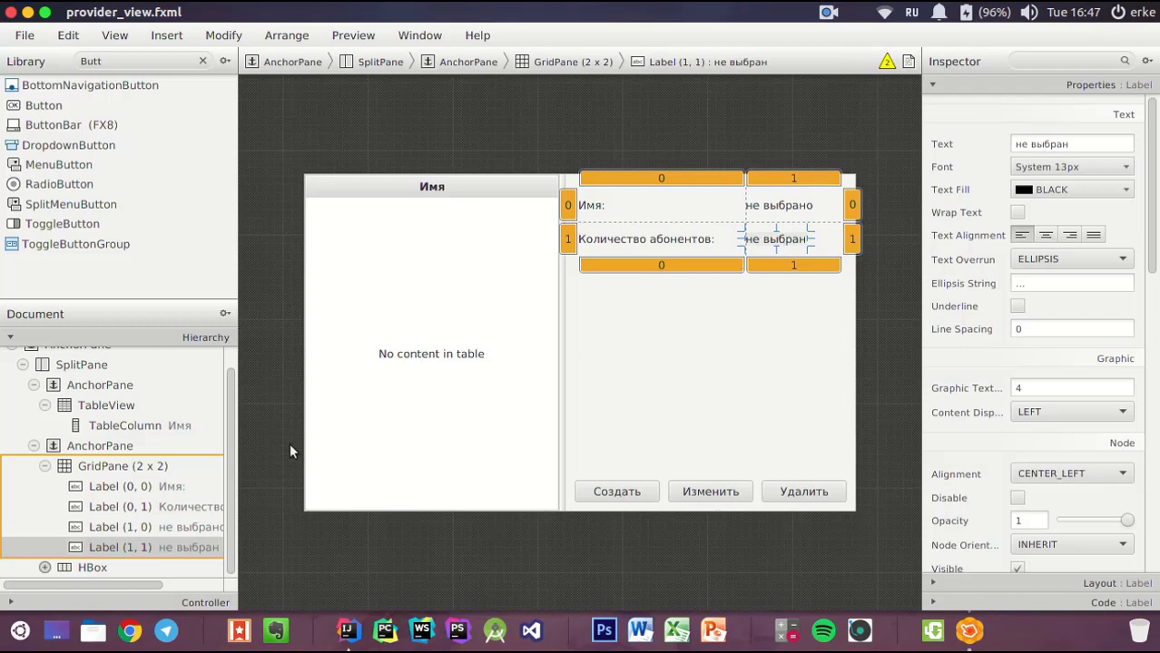
Assign the fx:id nameLabel to the "не выбрано" label
{"action": "left_click", "coordinate": [795, 207]}
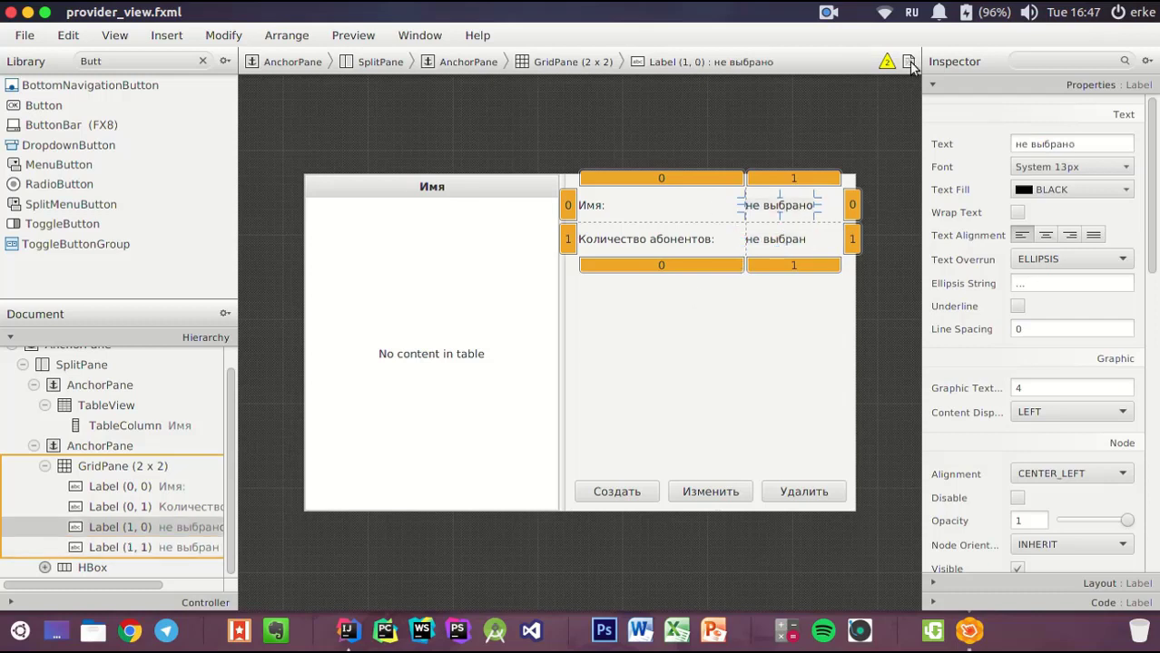
{"action": "left_click", "coordinate": [939, 85]}
{"action": "left_click", "coordinate": [946, 124]}
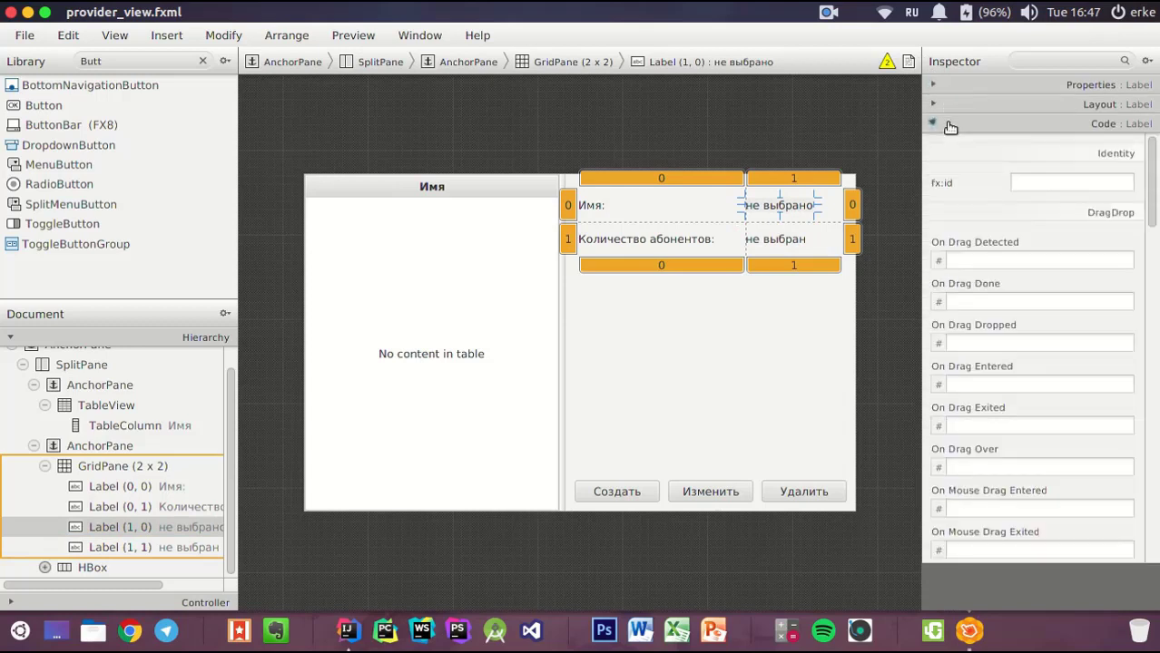
{"action": "left_click", "coordinate": [1042, 182]}
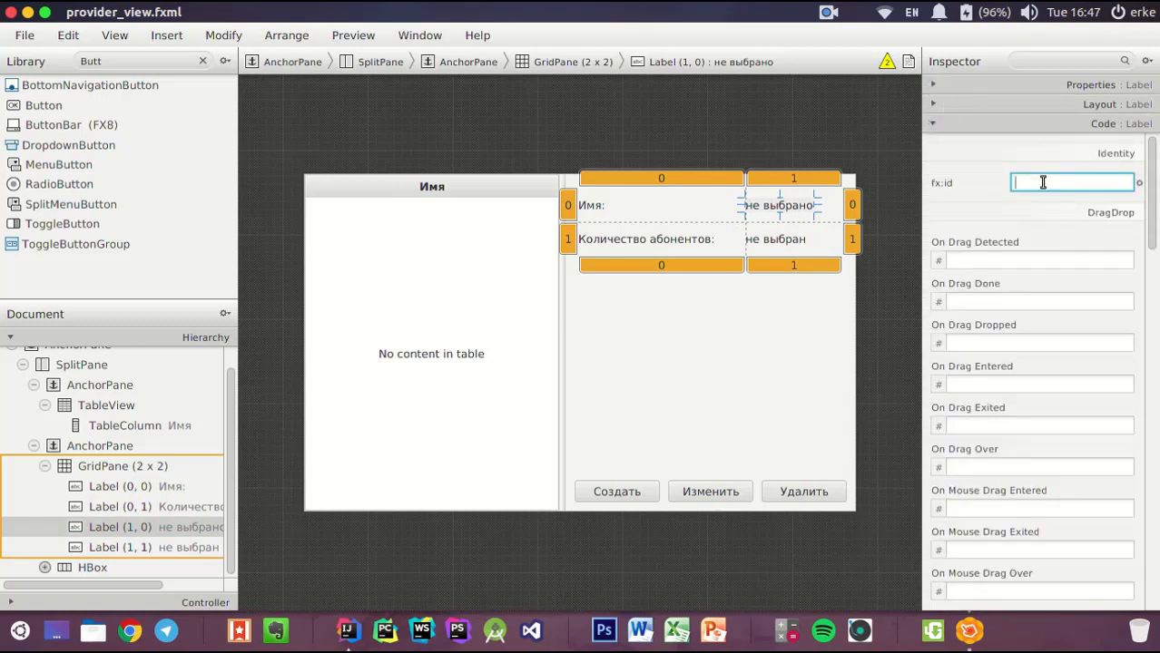
{"action": "type", "text": "nameLabel"}
{"action": "key", "text": "Return"}
Assign the fx:id abonAmountLabel to the "не выбран" label and save provider_view.fxml
{"action": "left_click", "coordinate": [774, 242]}
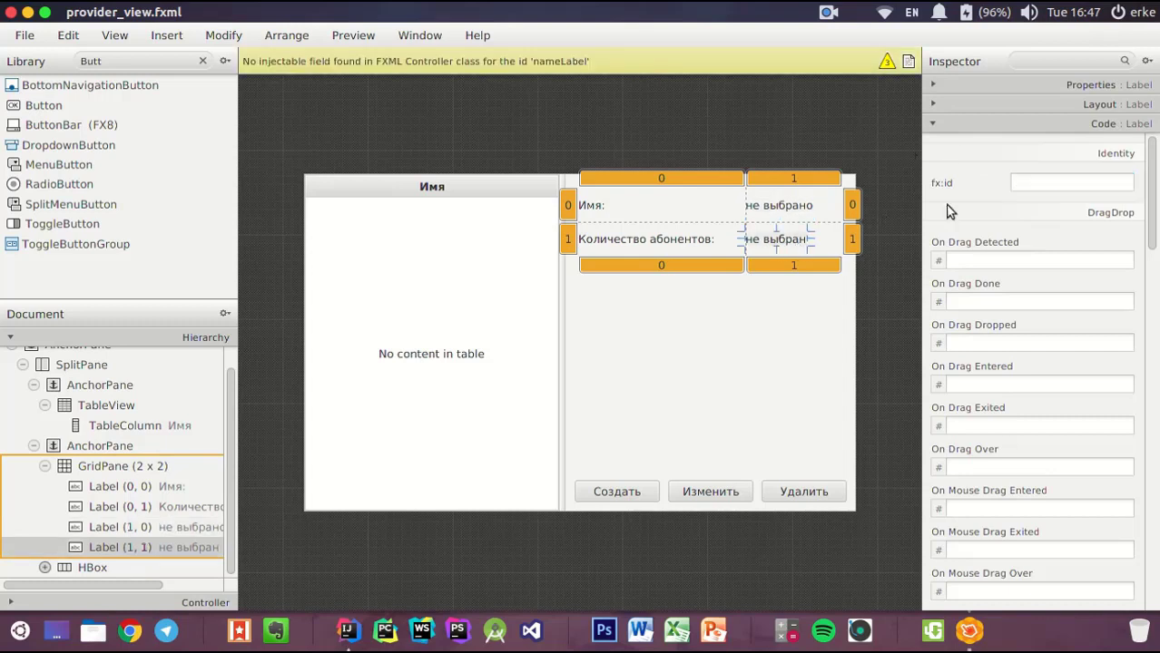
{"action": "left_click", "coordinate": [1036, 184]}
{"action": "type", "text": "abonAmountLabel"}
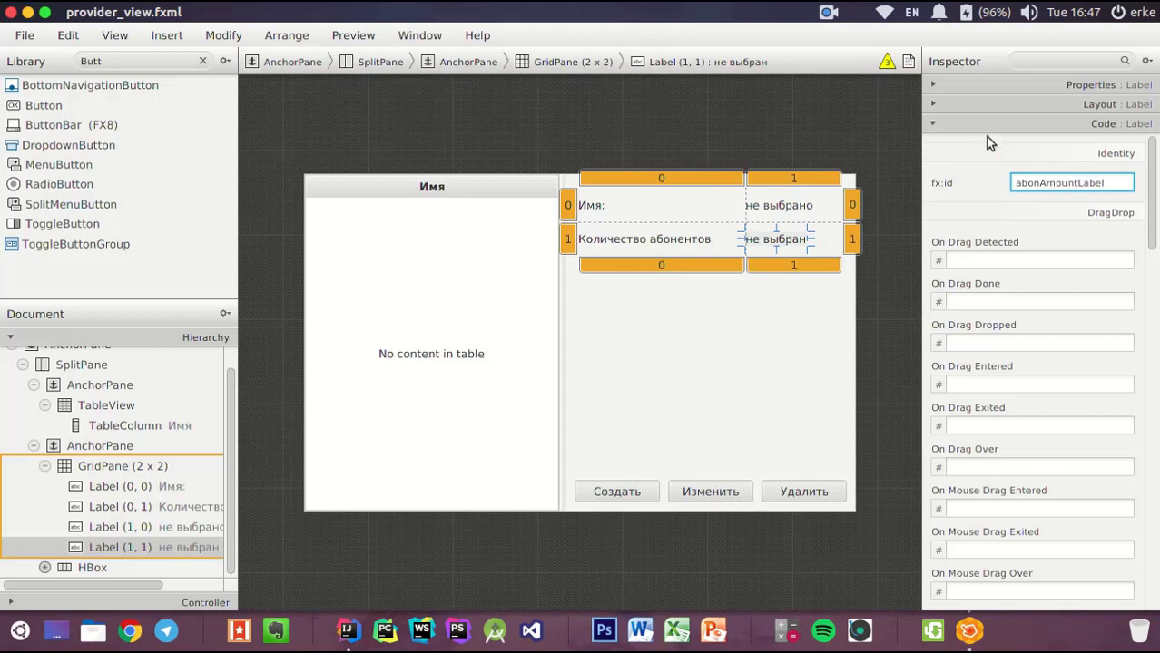
{"action": "key", "text": "Return"}
{"action": "key", "text": "ctrl+s"}
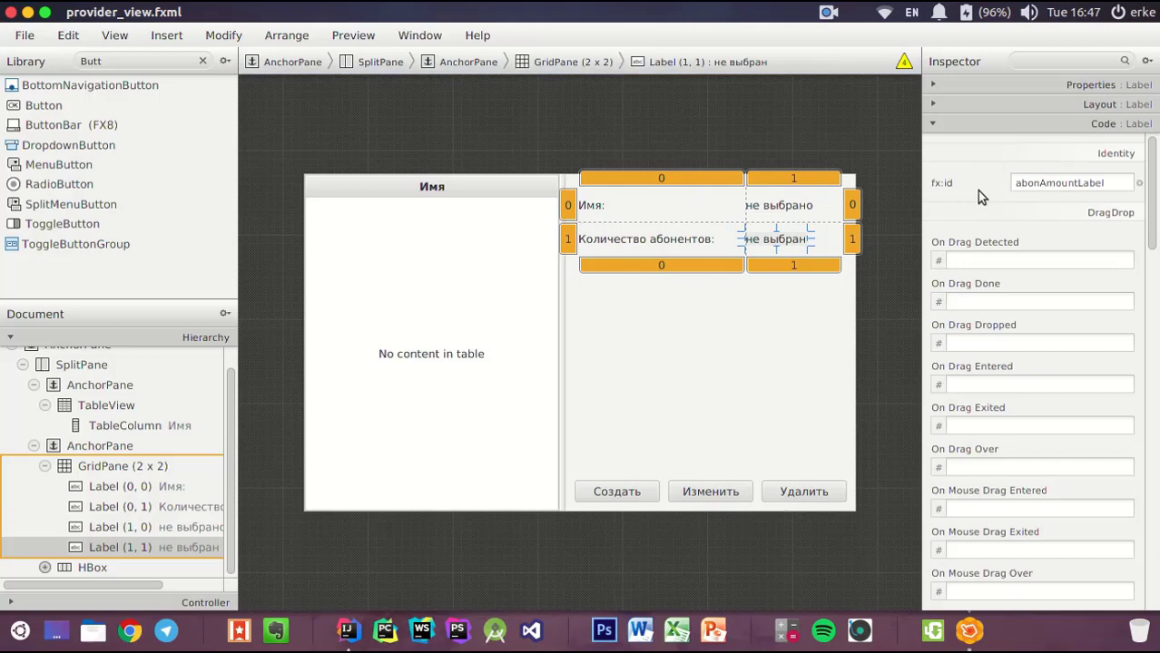
{"action": "key", "text": "alt+Tab"}
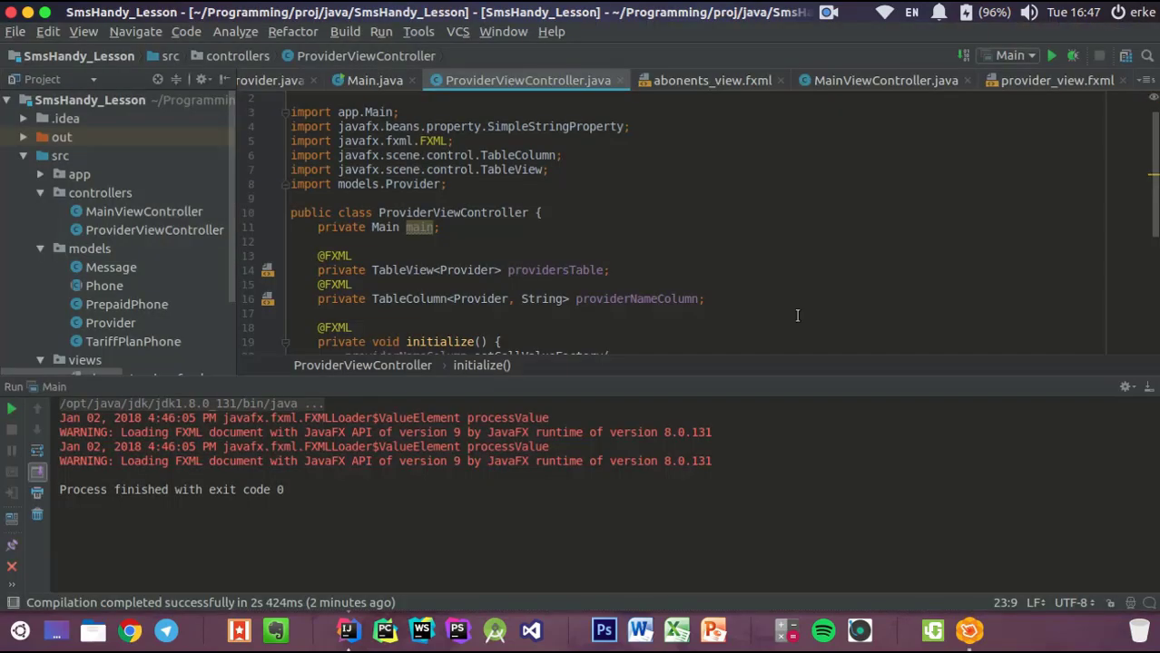
{"action": "left_click", "coordinate": [1136, 387]}
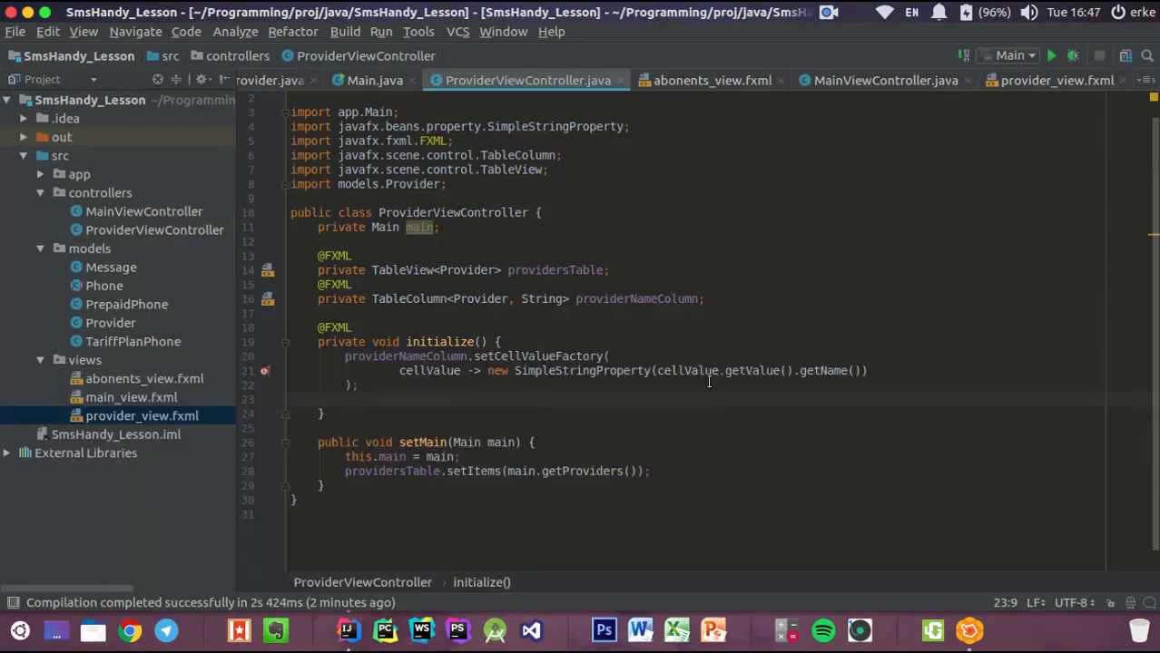
{"action": "scroll", "coordinate": [436, 405], "scroll_direction": "down", "scroll_amount": 1}
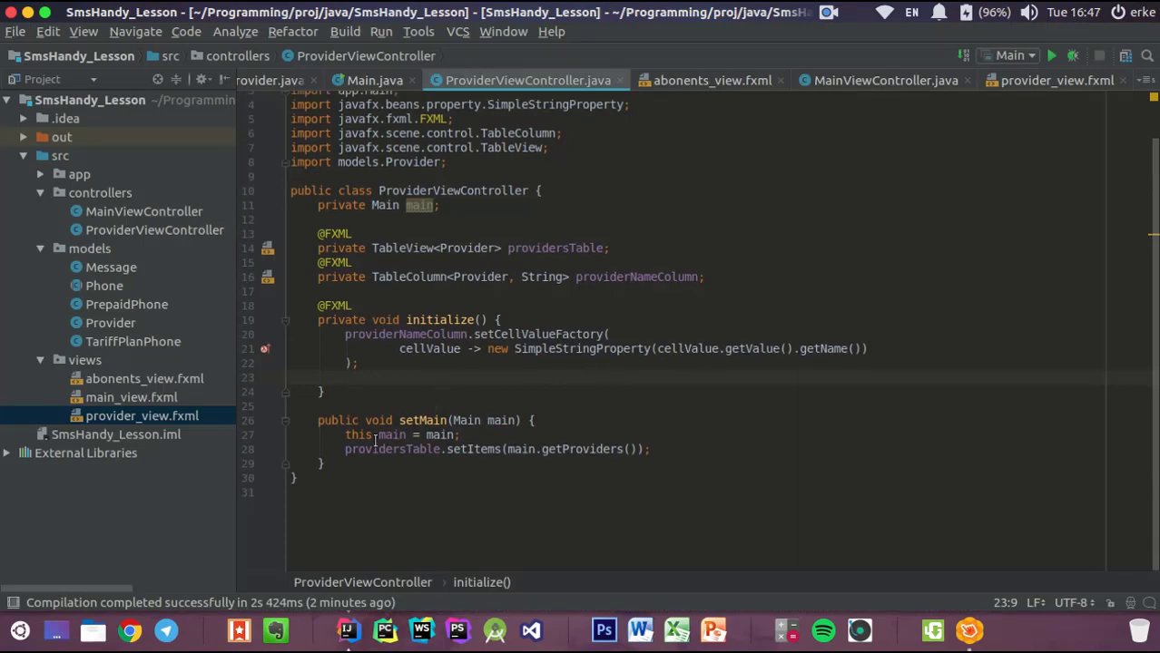
{"action": "left_click", "coordinate": [706, 278]}
{"action": "key", "text": "Return"}
{"action": "type", "text": "@"}
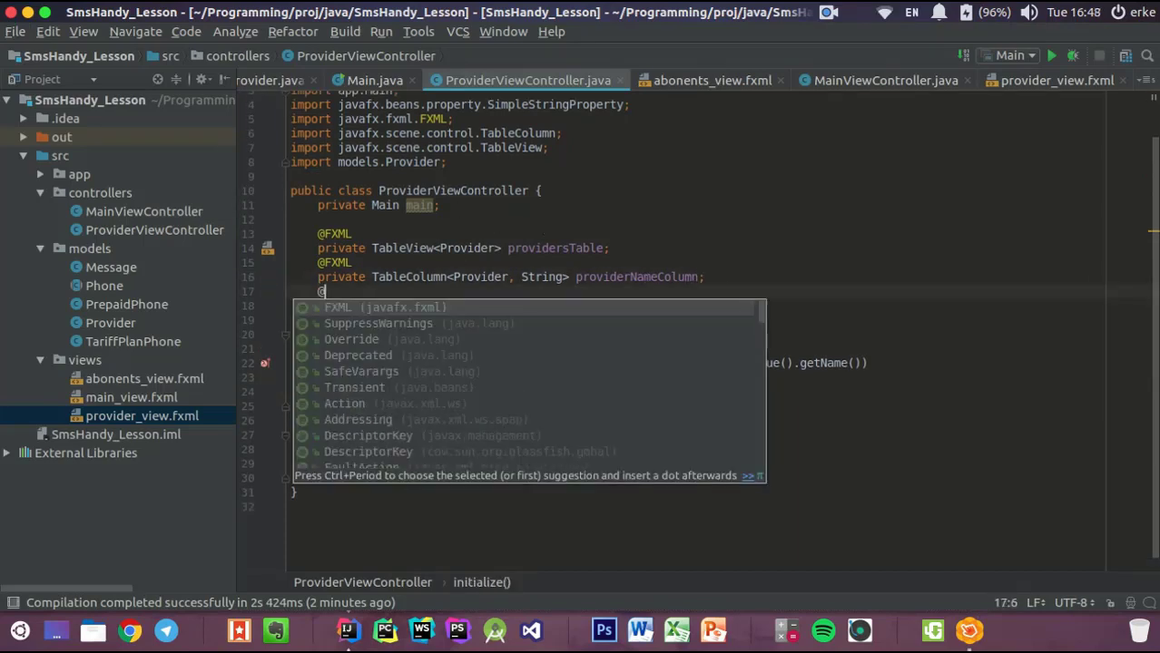
{"action": "key", "text": "Return"}
{"action": "key", "text": "Return"}
{"action": "type", "text": "private Label"}
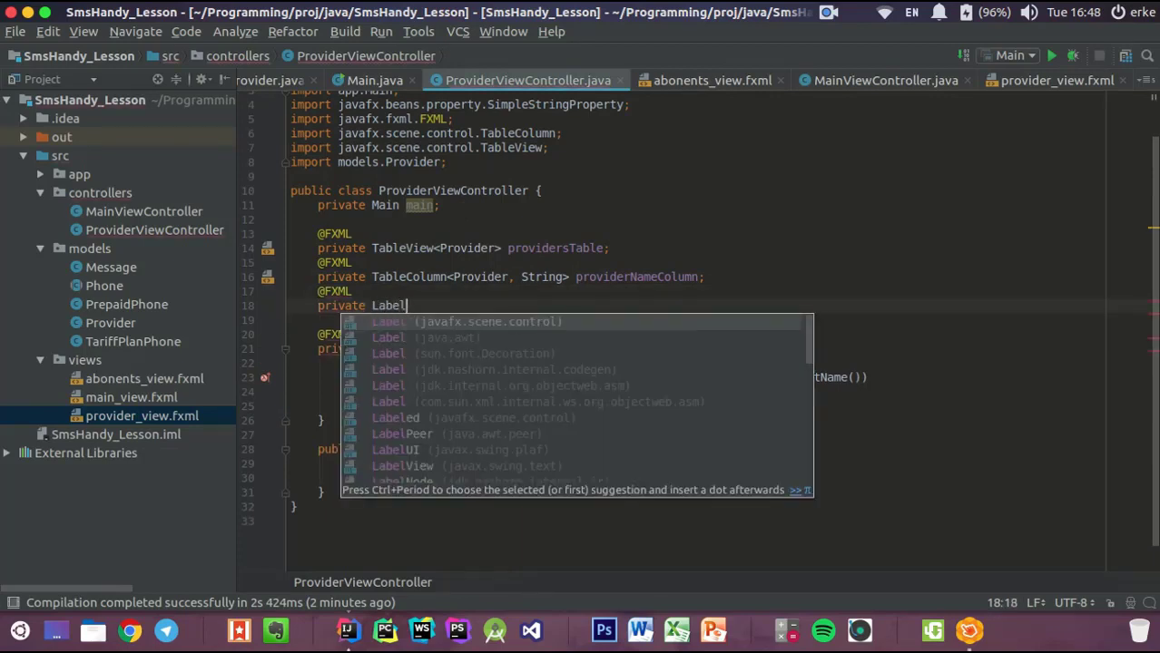
{"action": "key", "text": "Down"}
{"action": "key", "text": "Up"}
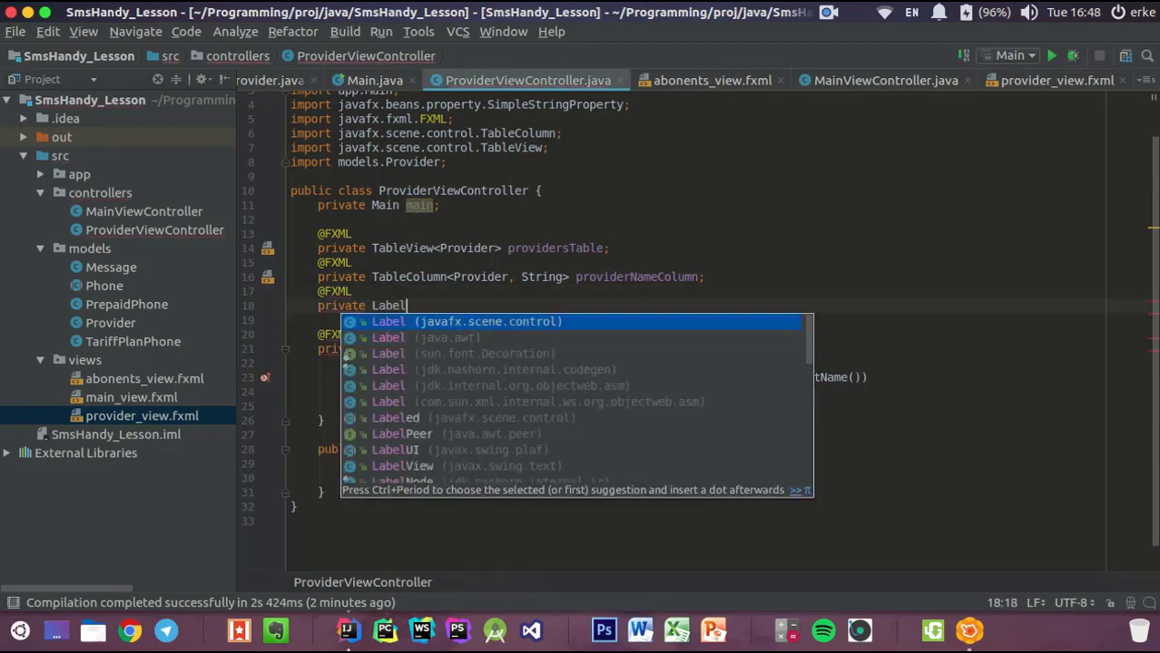
{"action": "key", "text": "Return"}
{"action": "type", "text": "nam"}
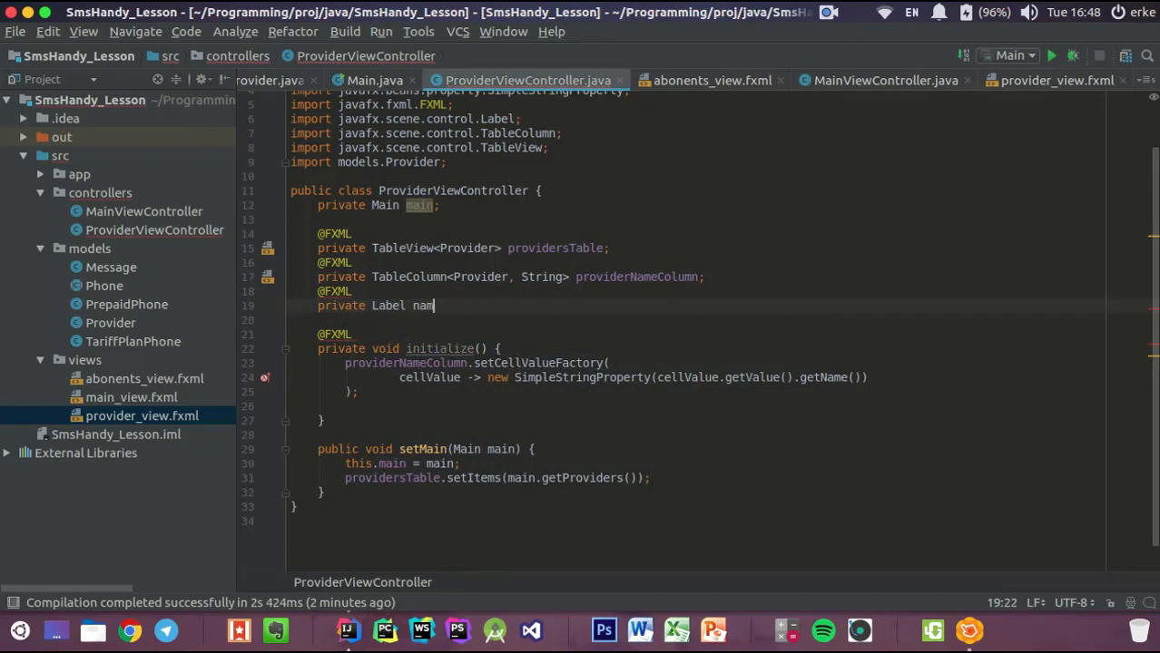
{"action": "type", "text": "eLabel;"}
{"action": "key", "text": "Return"}
{"action": "type", "text": "@FXML"}
{"action": "key", "text": "Return"}
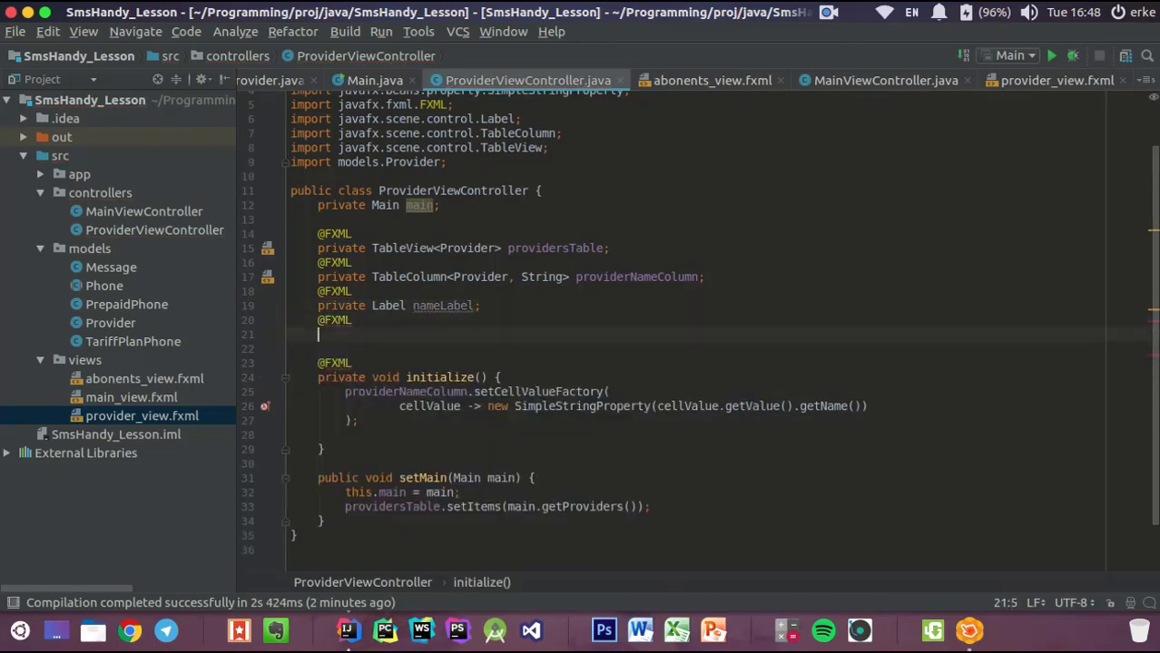
{"action": "type", "text": "private Label "}
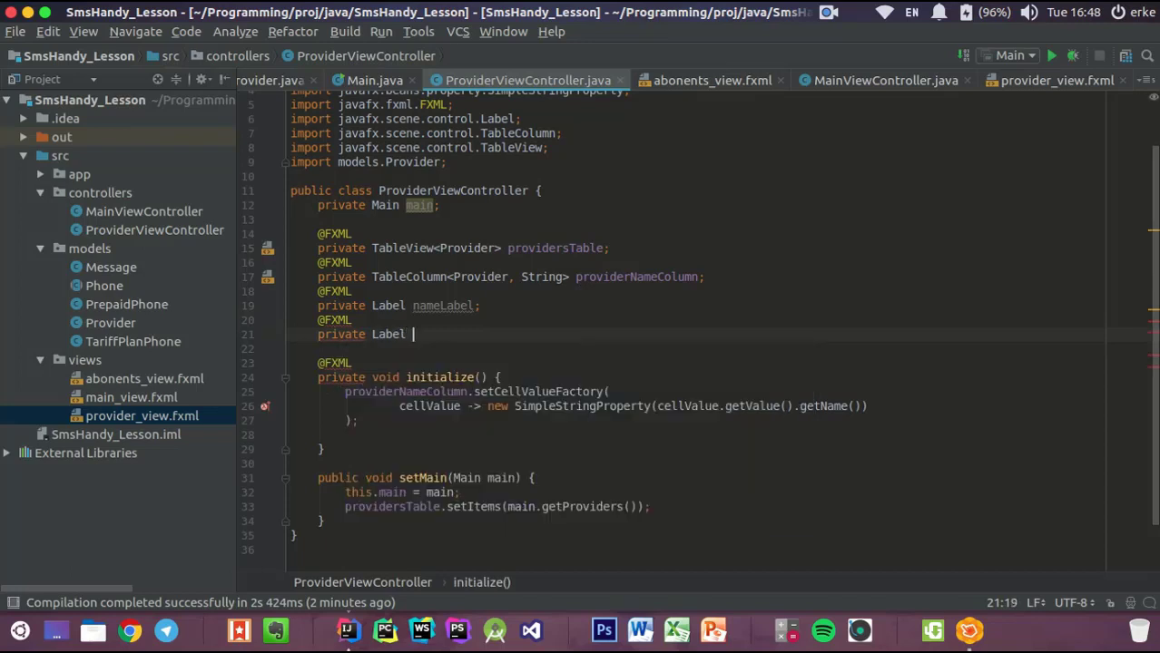
{"action": "type", "text": "abonAb"}
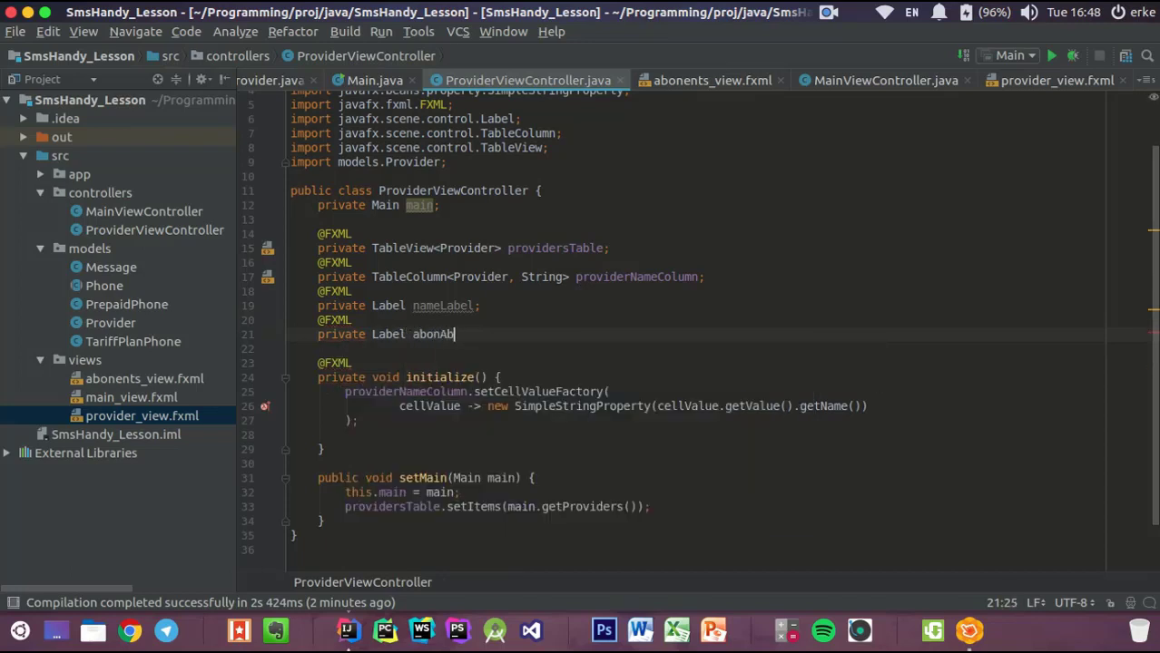
{"action": "key", "text": "BackSpace"}
{"action": "type", "text": "mountLabel;"}
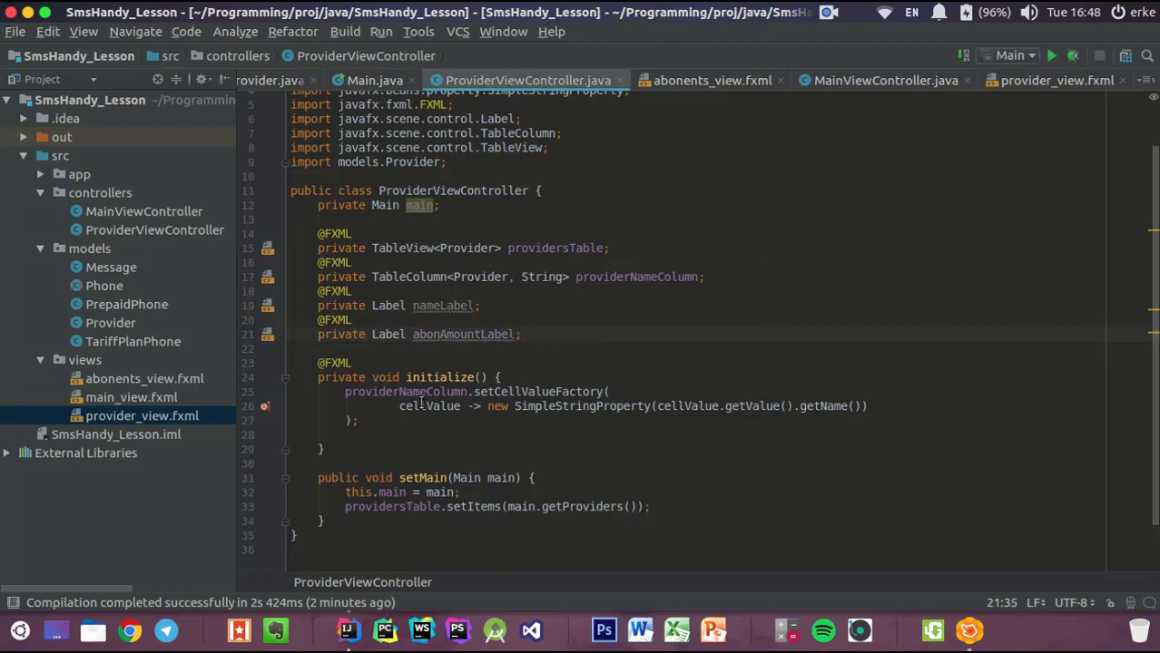
Add blank lines after the setCellValueFactory call inside initialize() in ProviderViewController
{"action": "scroll", "coordinate": [421, 402], "scroll_direction": "down", "scroll_amount": 2}
{"action": "left_click", "coordinate": [390, 366]}
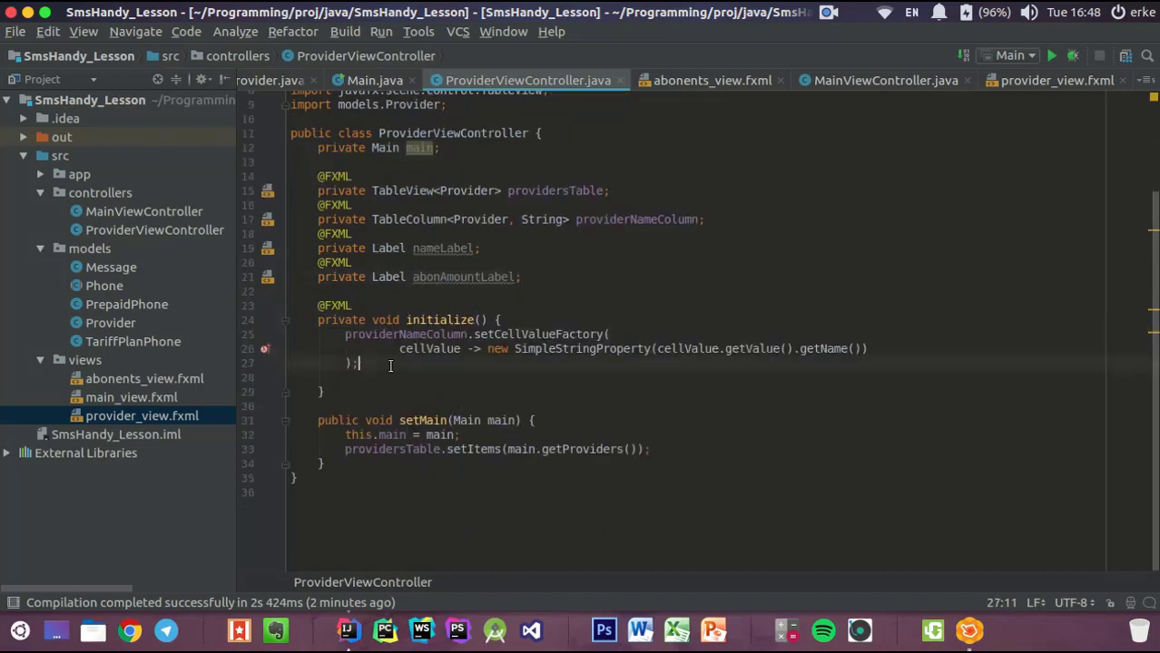
{"action": "key", "text": "Return"}
{"action": "key", "text": "Return"}
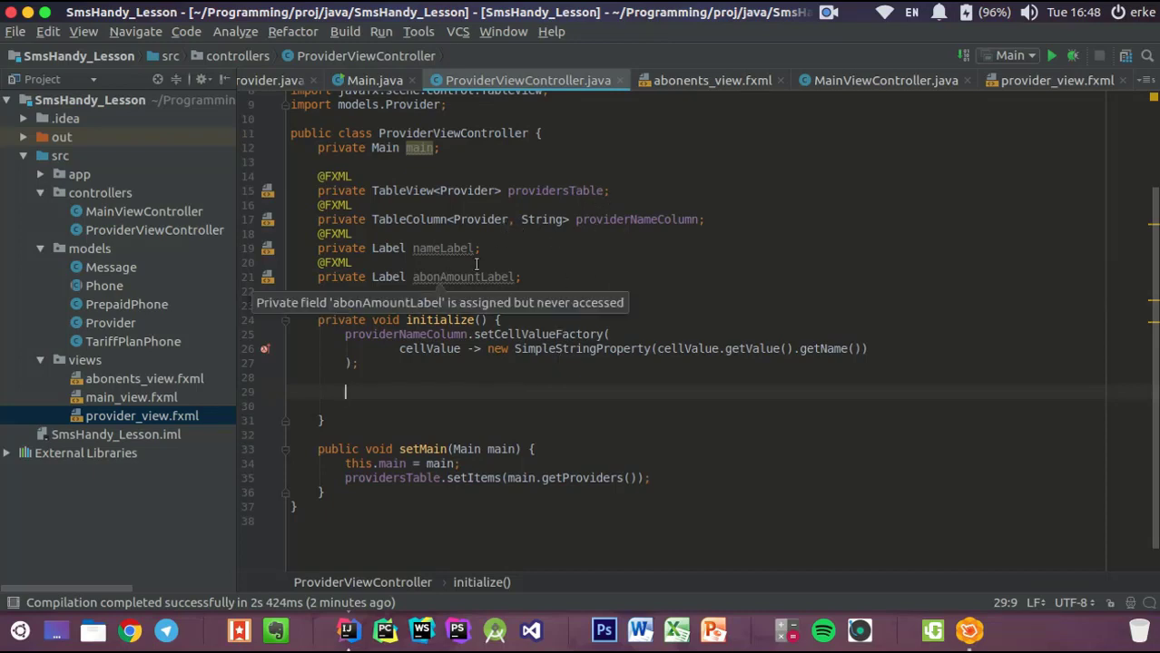
Declare an empty method public void showProviderInfo(Provider provider) between initialize() and setMain()
{"action": "left_click", "coordinate": [330, 420]}
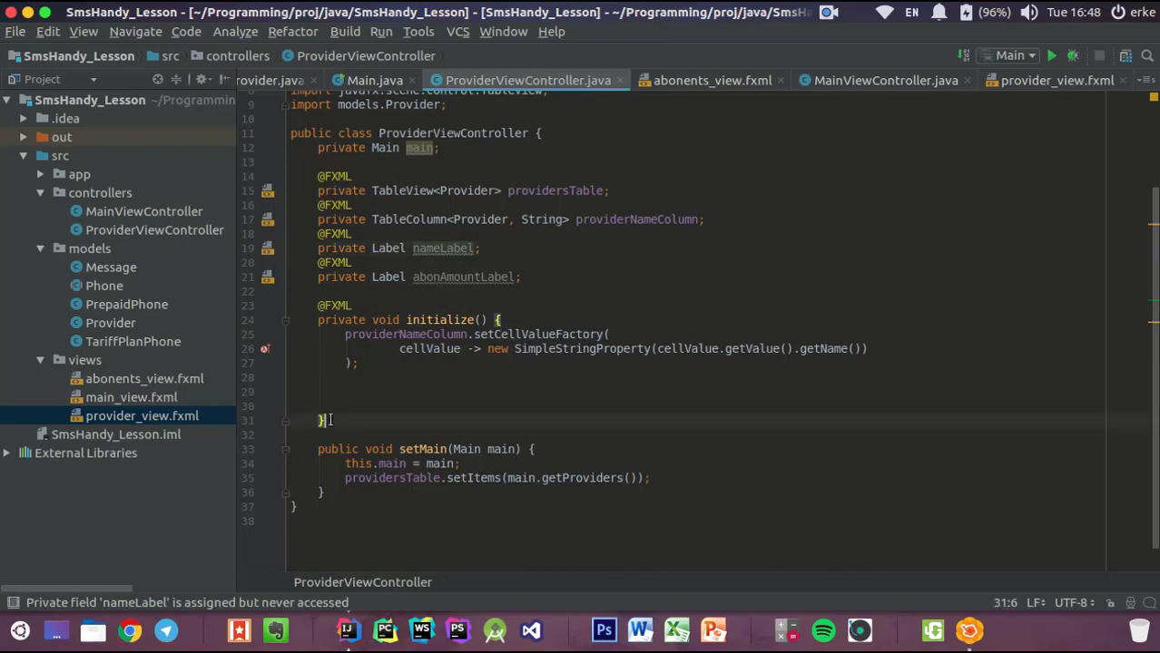
{"action": "key", "text": "Return"}
{"action": "key", "text": "Return"}
{"action": "type", "text": "p"}
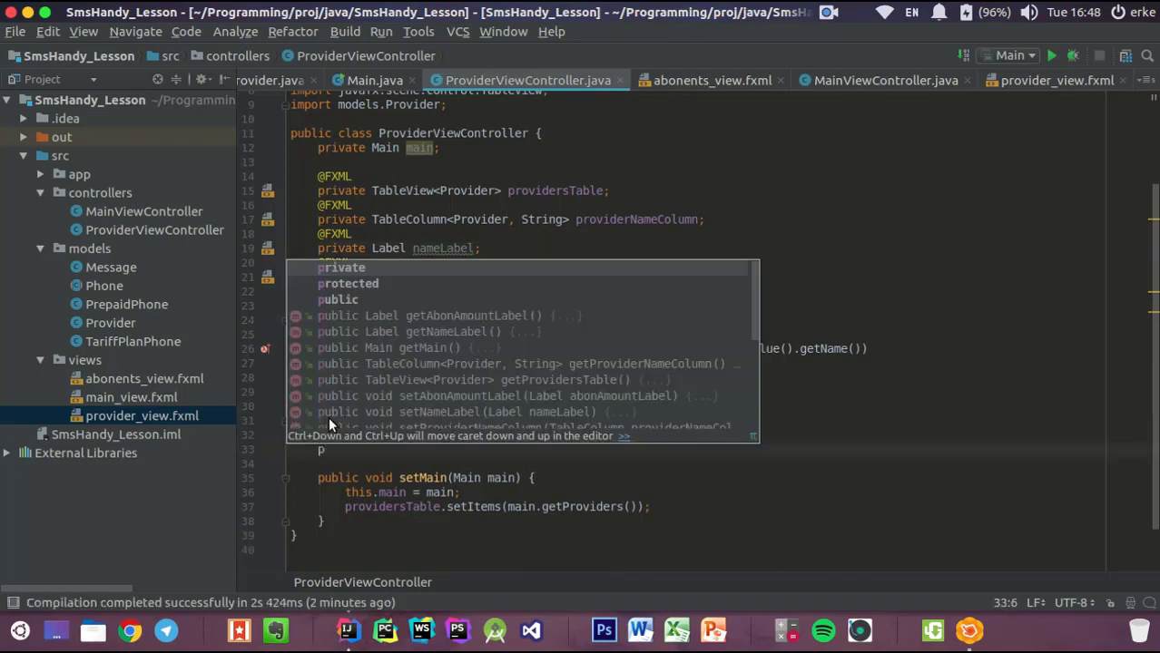
{"action": "type", "text": "ublic voi"}
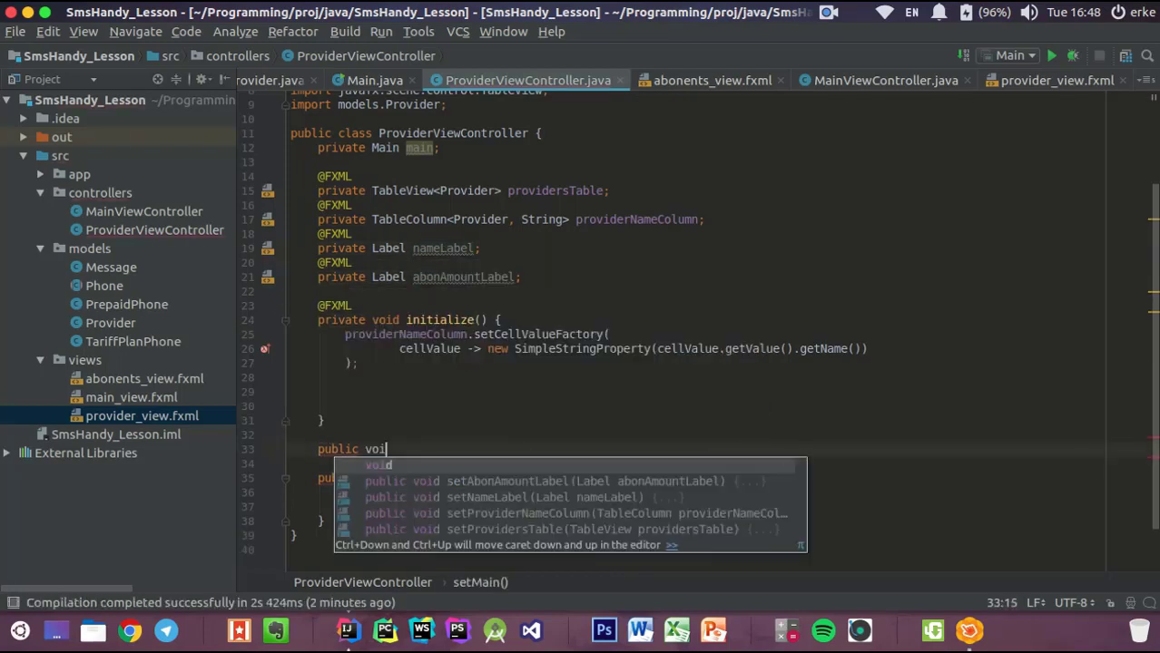
{"action": "type", "text": "d show"}
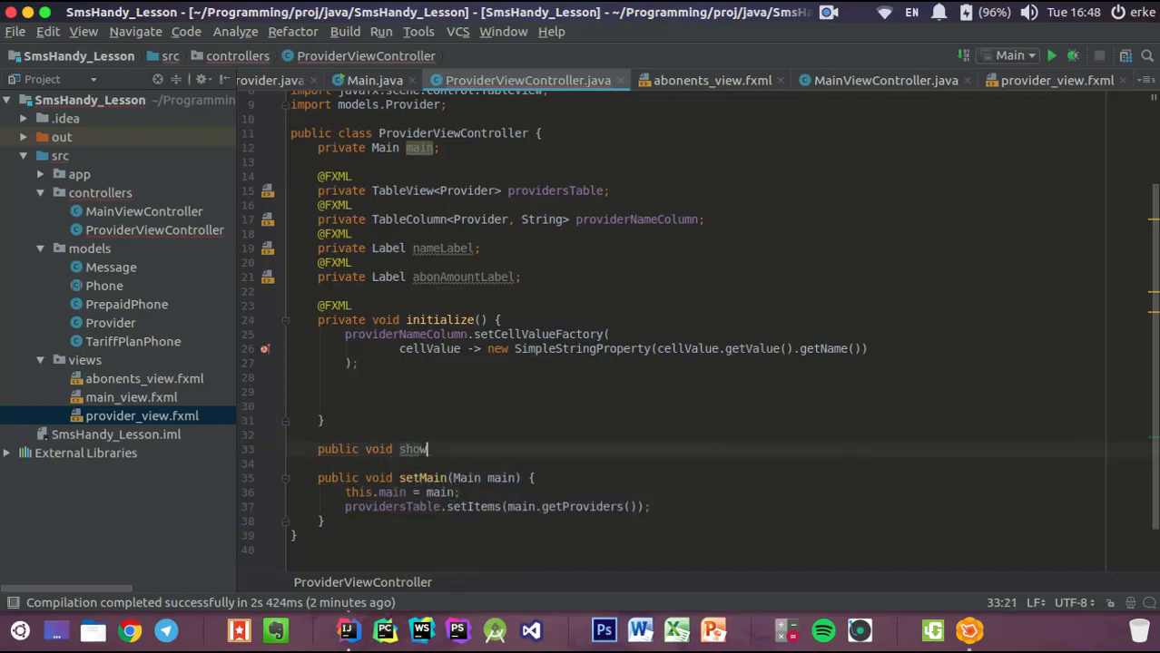
{"action": "type", "text": "ProviderInfo(Provider"}
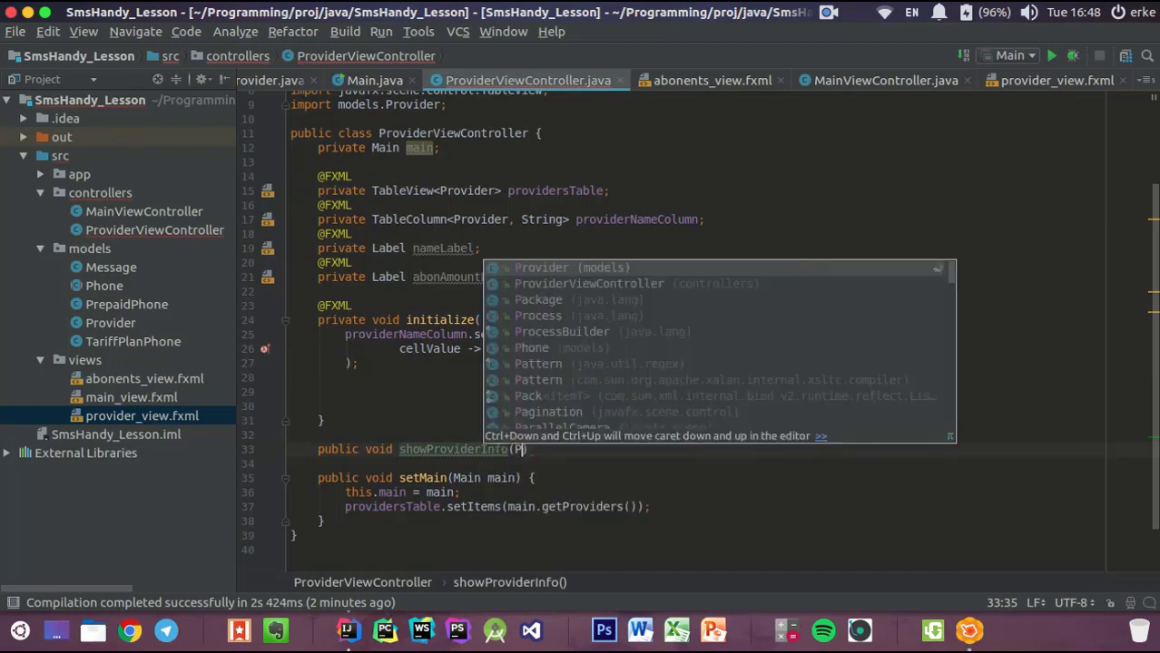
{"action": "key", "text": "Return"}
{"action": "type", "text": "provider) {"}
{"action": "key", "text": "Return"}
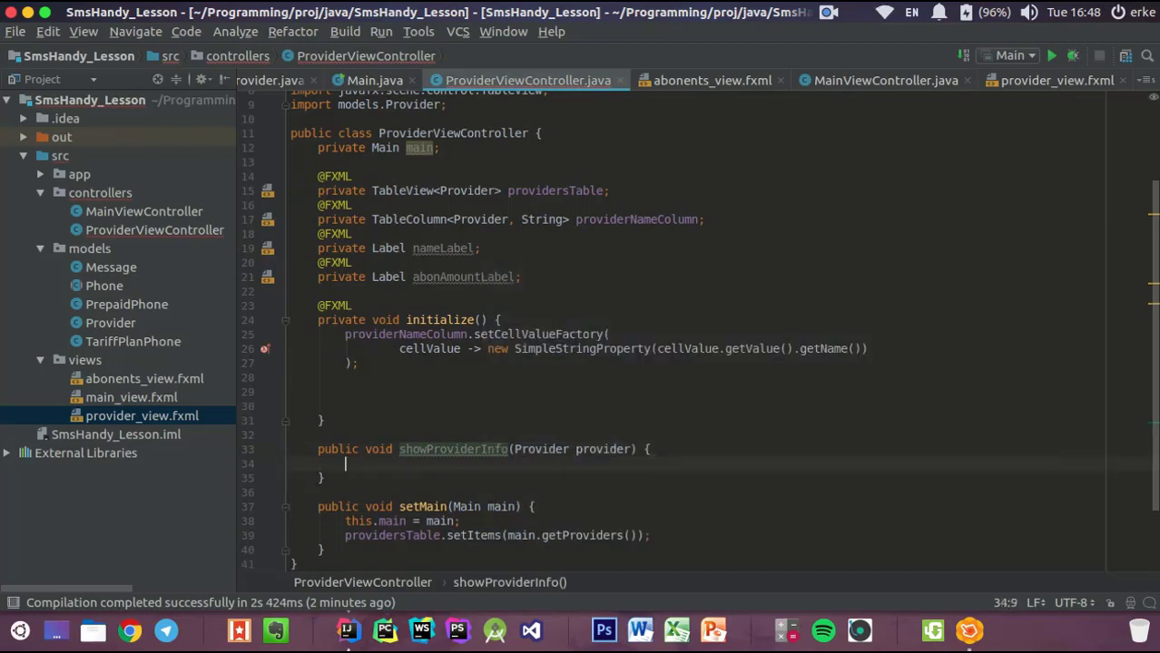
Add an if (provider != null) block inside showProviderInfo
{"action": "type", "text": "if(p"}
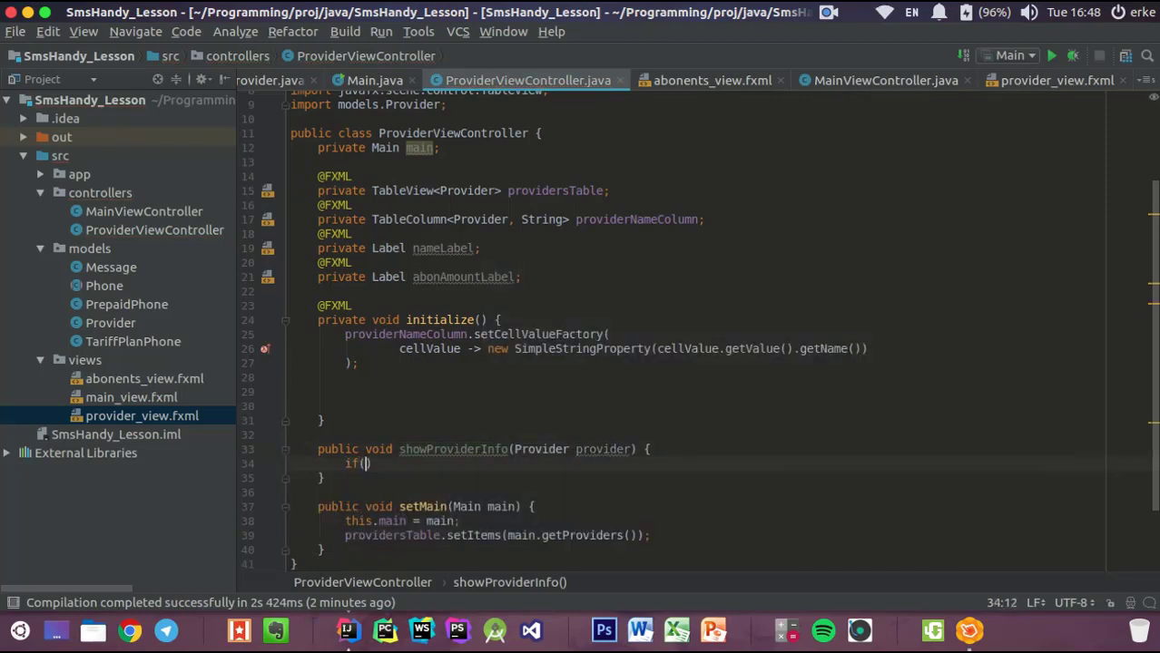
{"action": "key", "text": "Return"}
{"action": "type", "text": "!= n"}
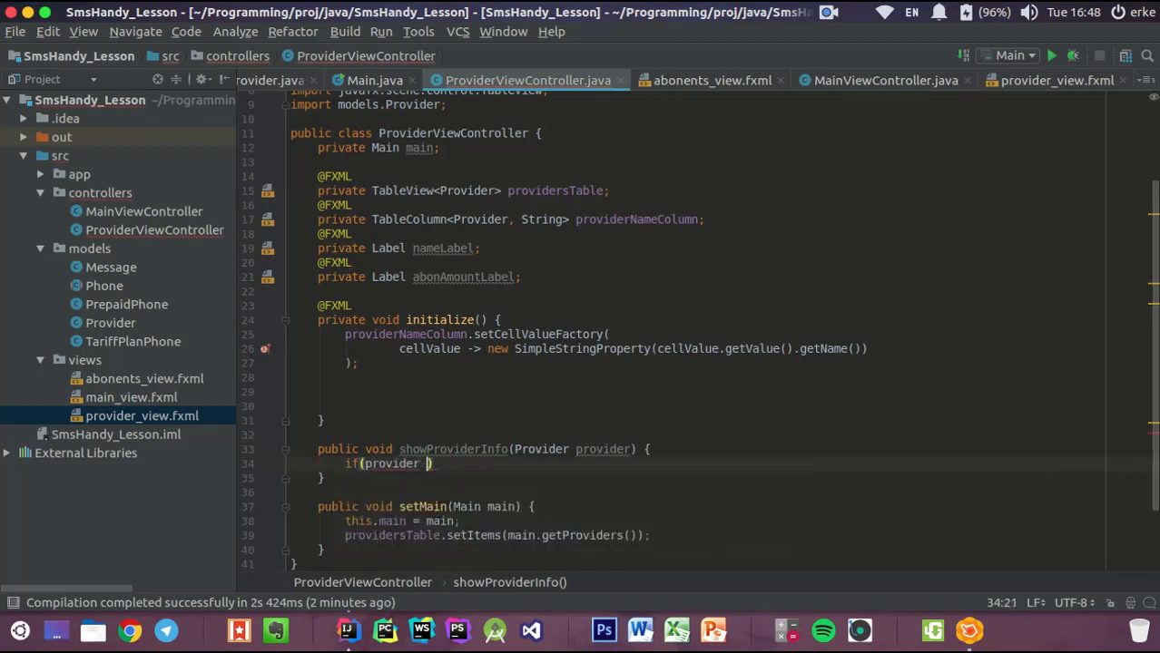
{"action": "key", "text": "Return"}
{"action": "key", "text": "ctrl+shift+Return"}
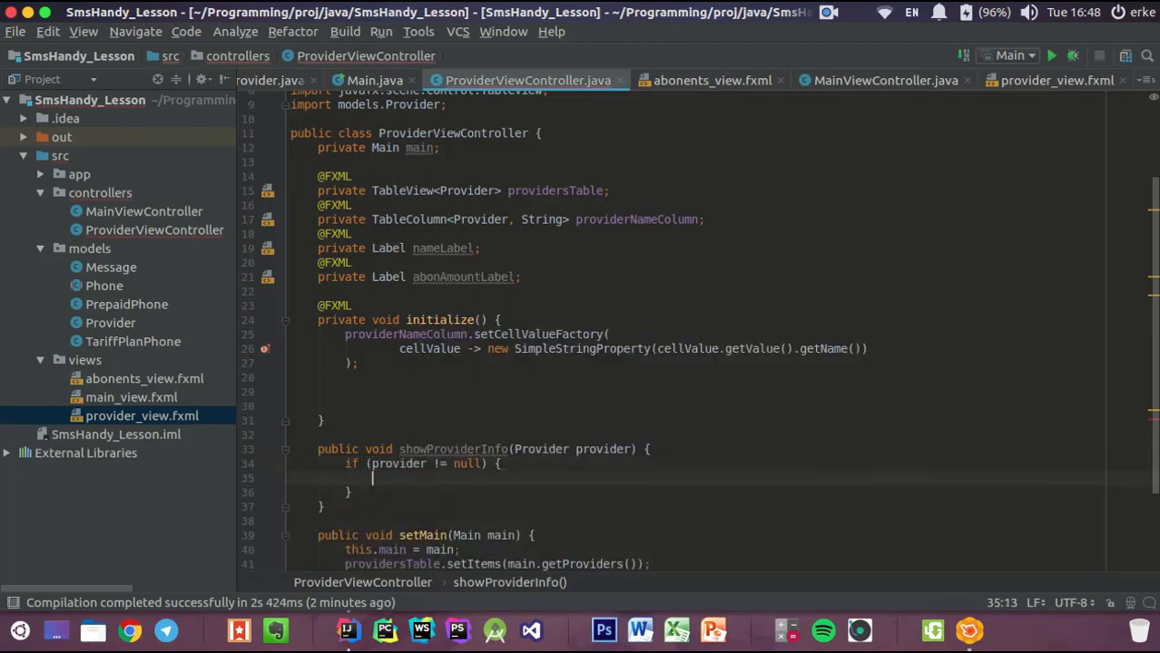
Inside the null check, set the name label's text with nameLabel.setText(provider.getName());
{"action": "type", "text": "n"}
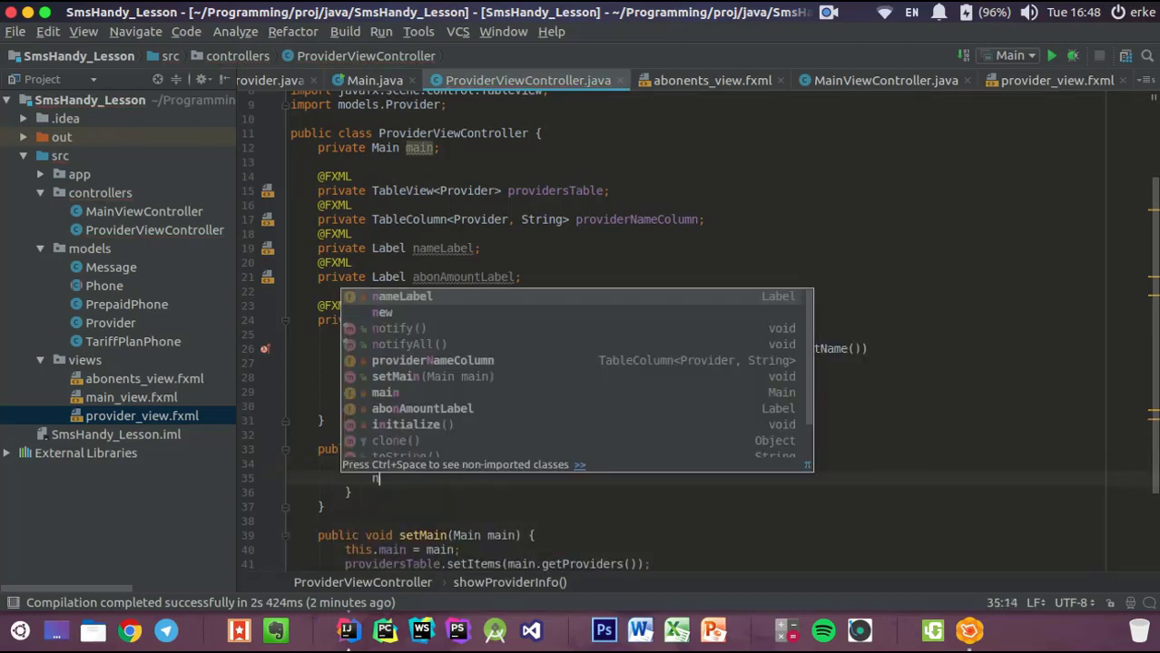
{"action": "key", "text": "Return"}
{"action": "type", "text": ".set"}
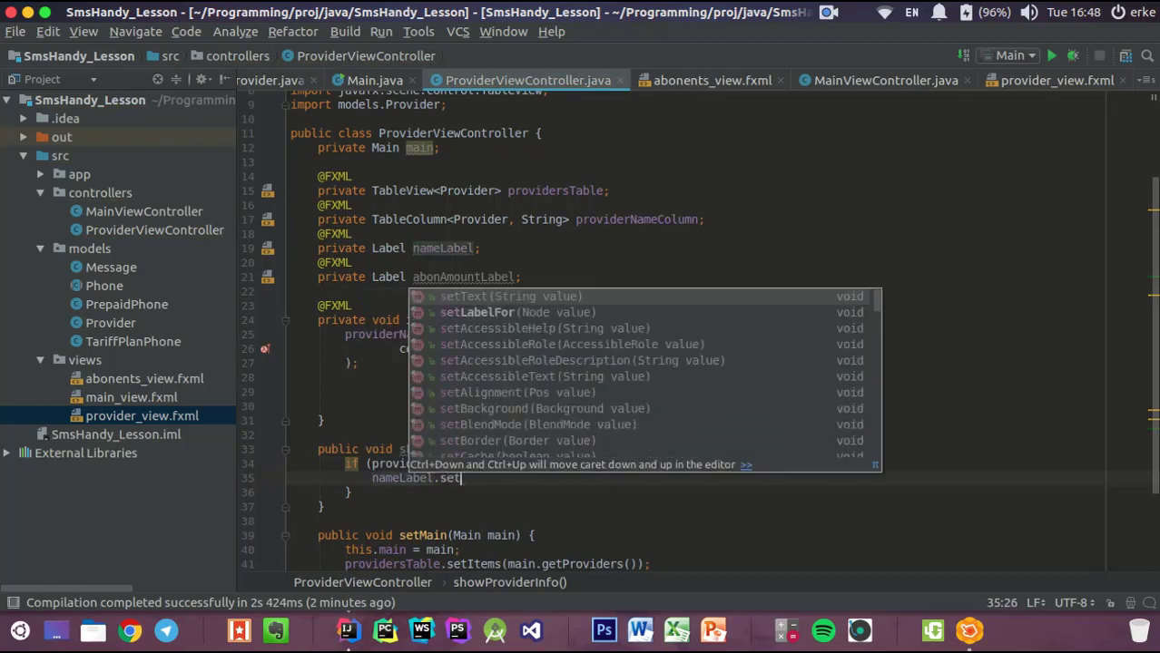
{"action": "key", "text": "Return"}
{"action": "type", "text": "provider"}
{"action": "type", "text": ".g);"}
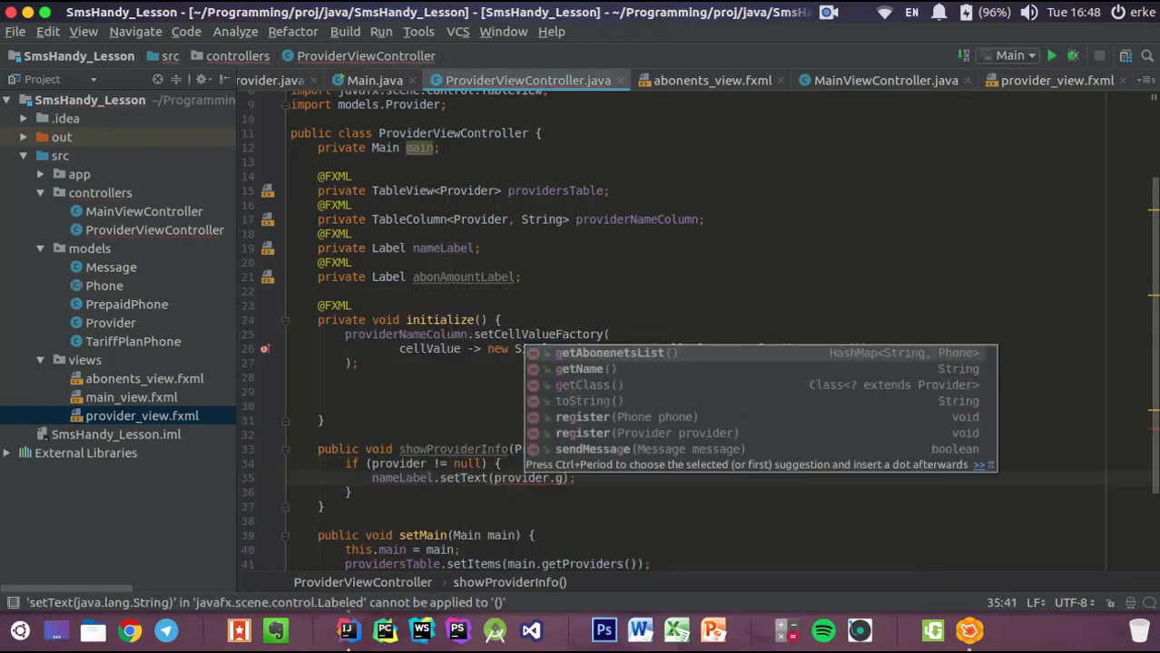
{"action": "key", "text": "Down"}
{"action": "key", "text": "Return"}
{"action": "key", "text": "shift+Return"}
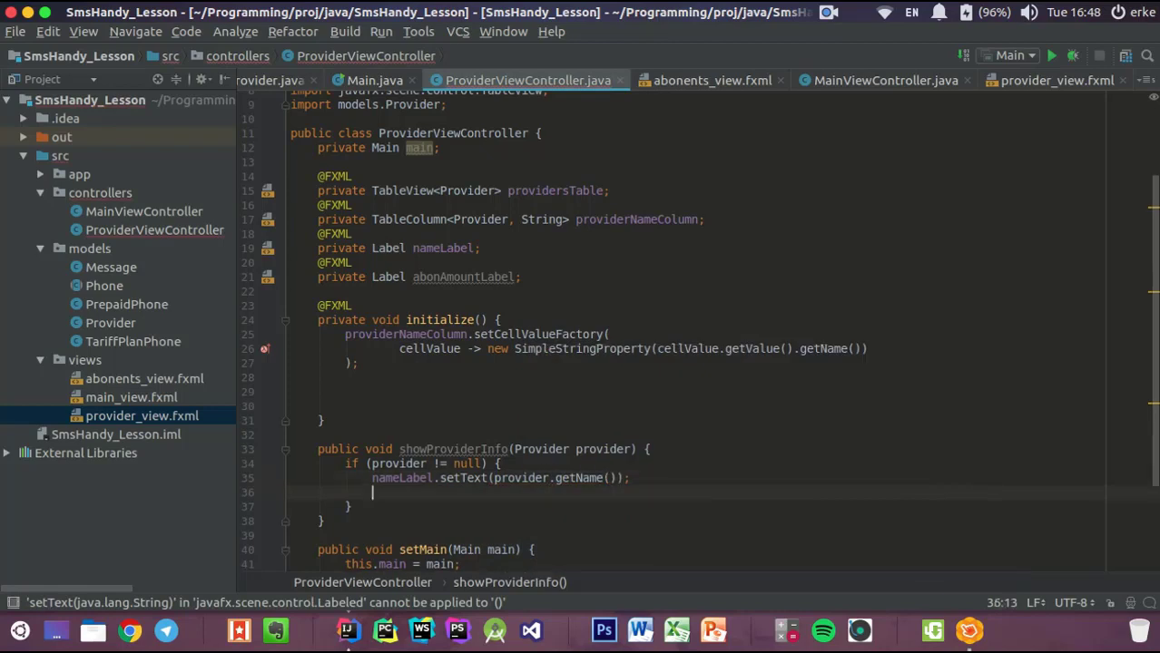
On the line below, add abonAmountLabel.setText(provider.getAbonenetsList().size());
{"action": "key", "text": "ctrl+space"}
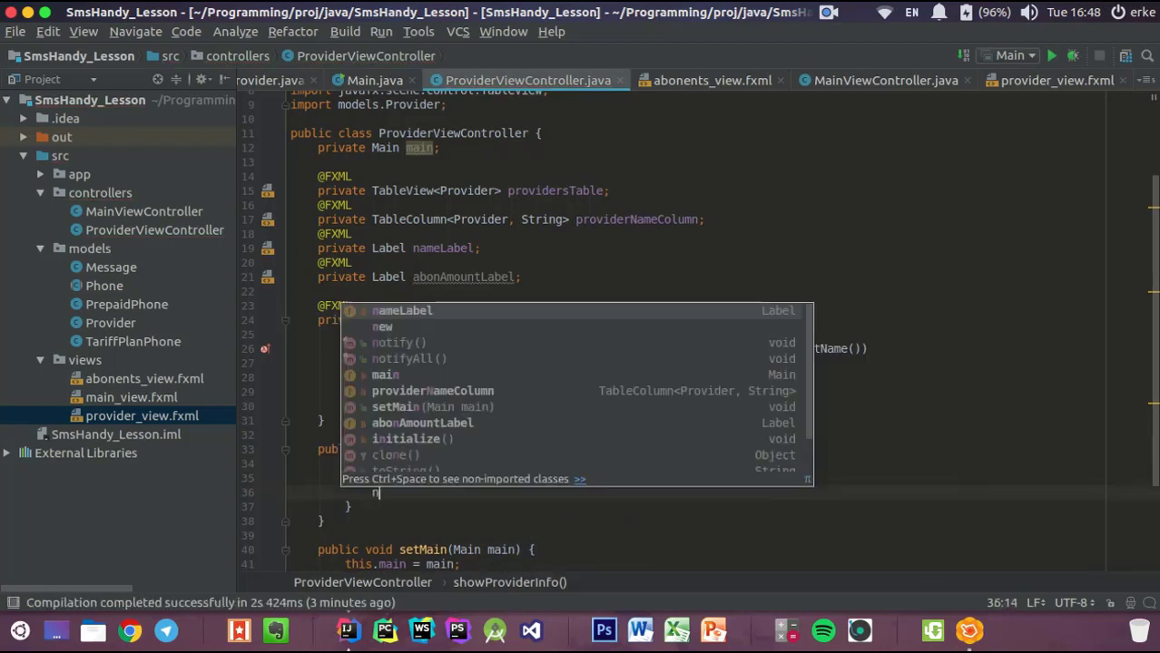
{"action": "key", "text": "Escape"}
{"action": "type", "text": "ab"}
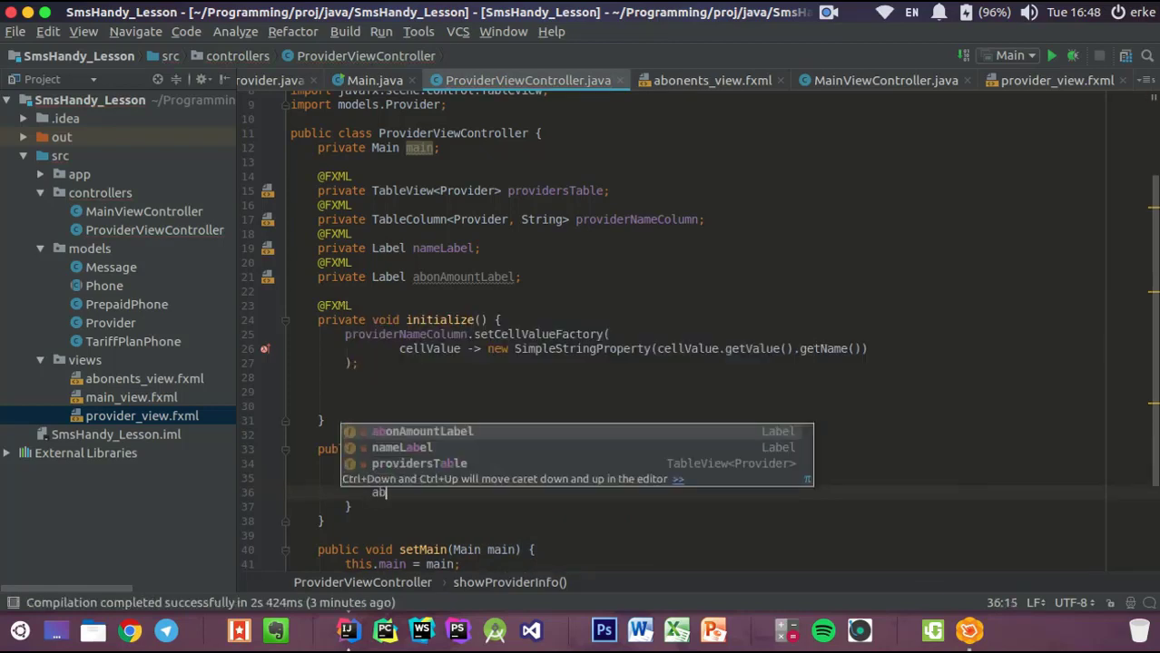
{"action": "key", "text": "Return"}
{"action": "type", "text": ".setT"}
{"action": "key", "text": "Return"}
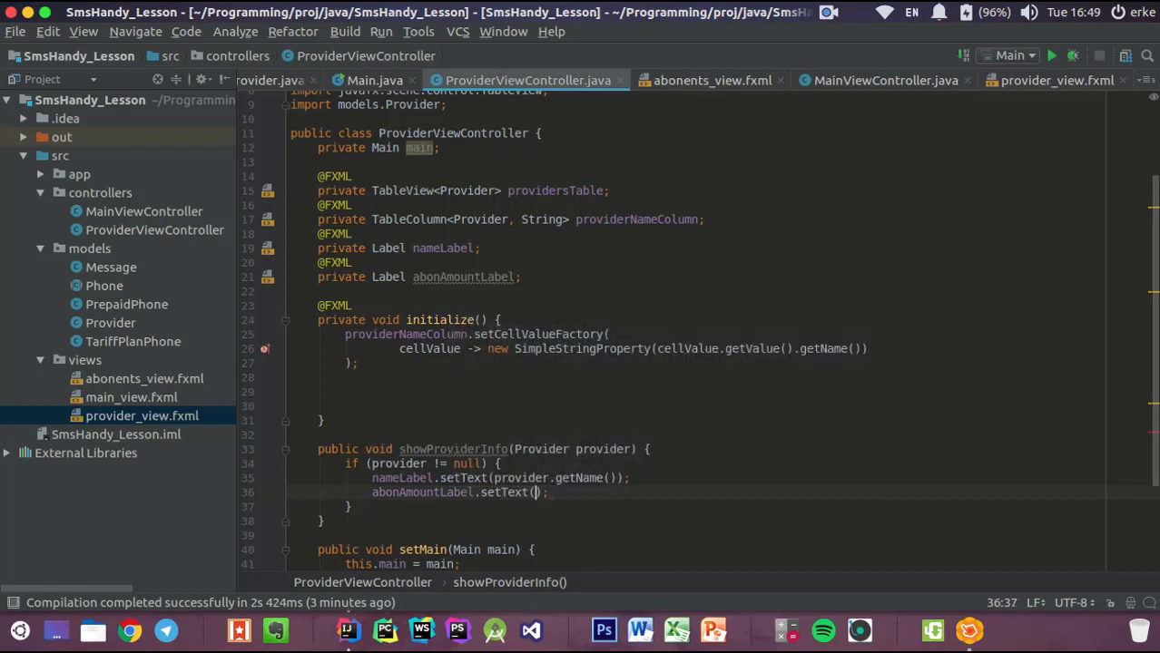
{"action": "type", "text": "provider."}
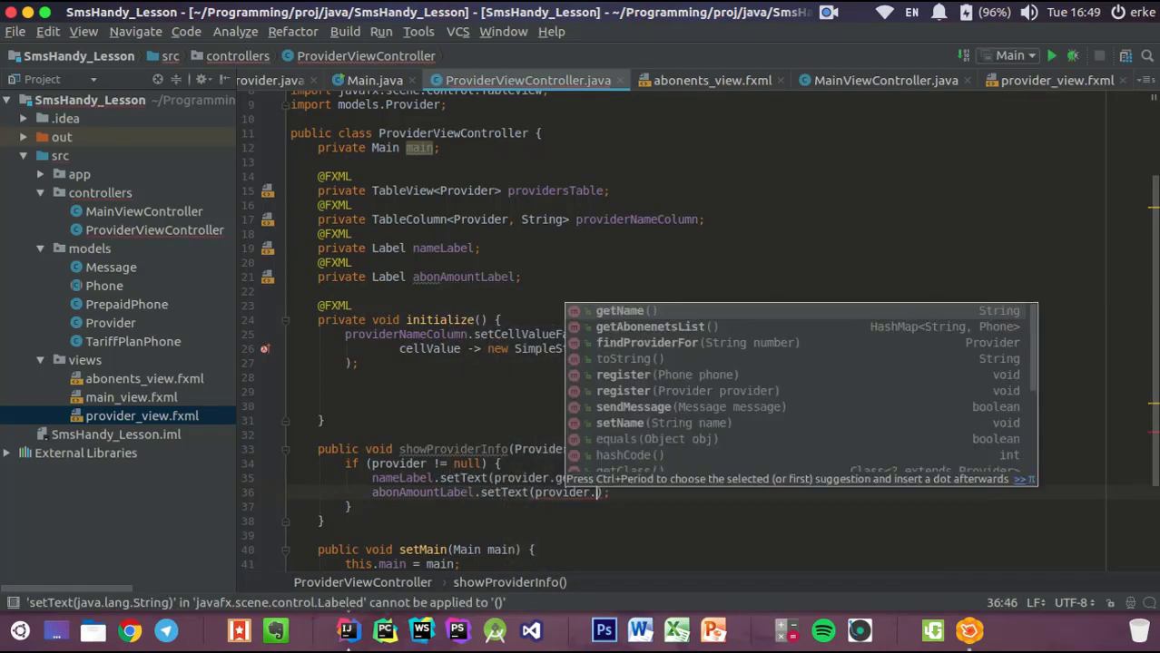
{"action": "key", "text": "Down"}
{"action": "key", "text": "Return"}
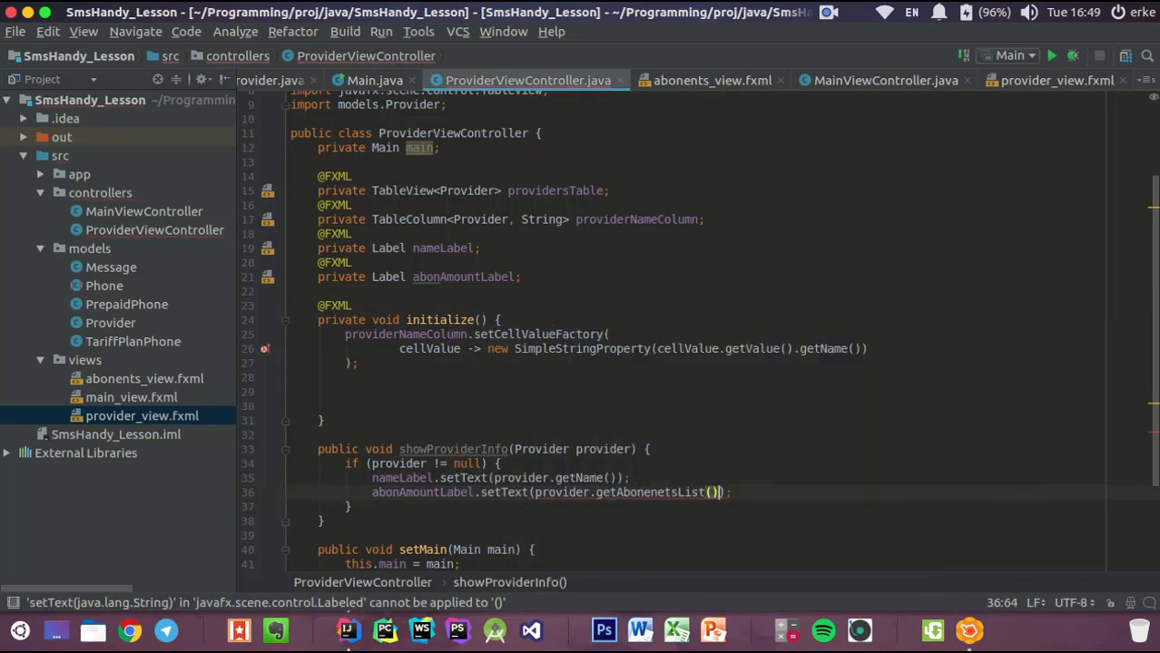
{"action": "type", "text": "."}
{"action": "key", "text": "Down"}
{"action": "key", "text": "Return"}
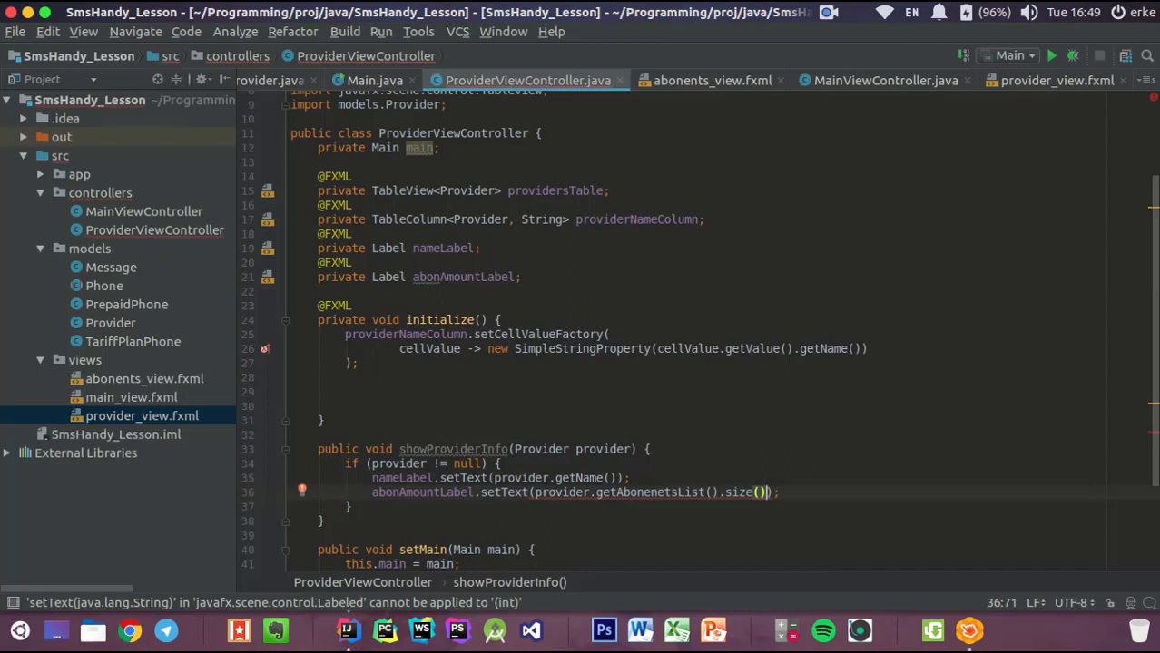
Wrap the provider.getAbonenetsList().size() argument of abonAmountLabel.setText in String.valueOf()
{"action": "key", "text": "shift+Left"}
{"action": "key", "text": "shift+Left"}
{"action": "key", "text": "shift+Left"}
{"action": "key", "text": "shift+Left"}
{"action": "key", "text": "shift+Left"}
{"action": "key", "text": "shift+Left"}
{"action": "key", "text": "shift+Left"}
{"action": "key", "text": "shift+Left"}
{"action": "key", "text": "shift+Left"}
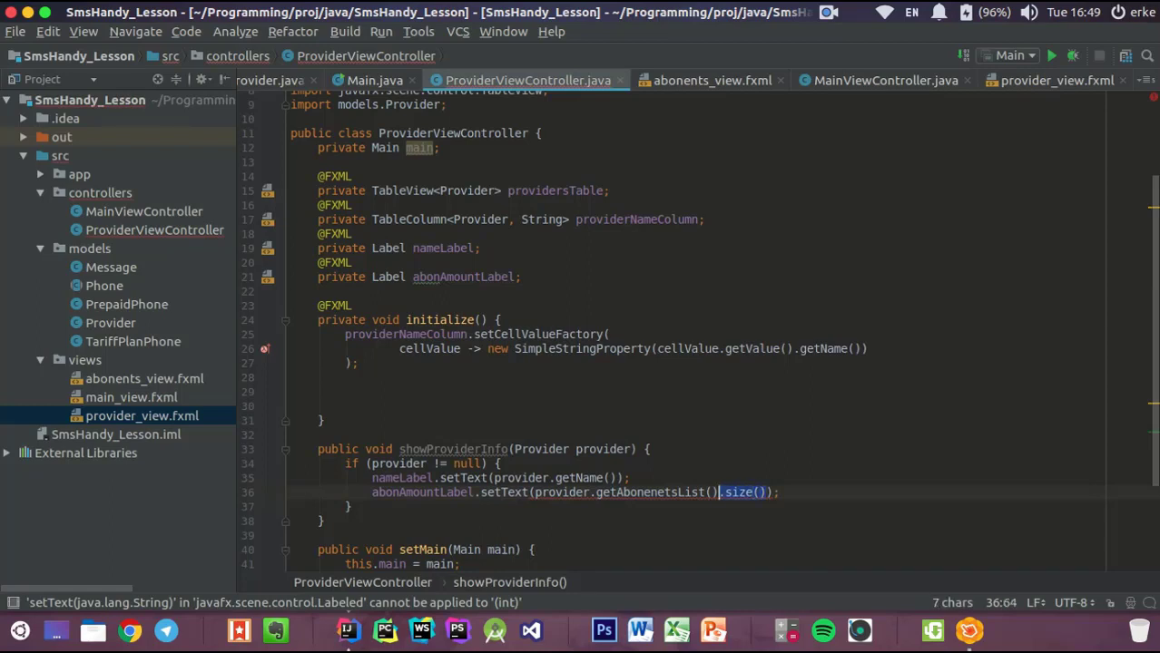
{"action": "key", "text": "ctrl+shift+Left"}
{"action": "key", "text": "ctrl+shift+Left"}
{"action": "key", "text": "ctrl+shift+Left"}
{"action": "key", "text": "ctrl+c"}
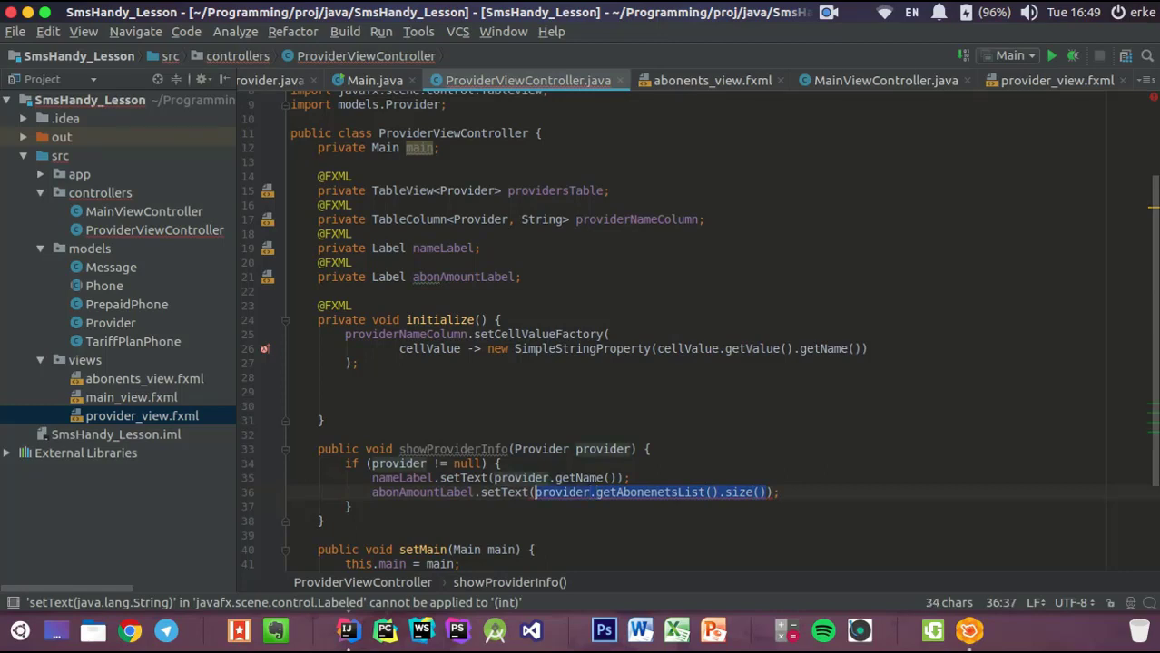
{"action": "key", "text": "BackSpace"}
{"action": "type", "text": "St"}
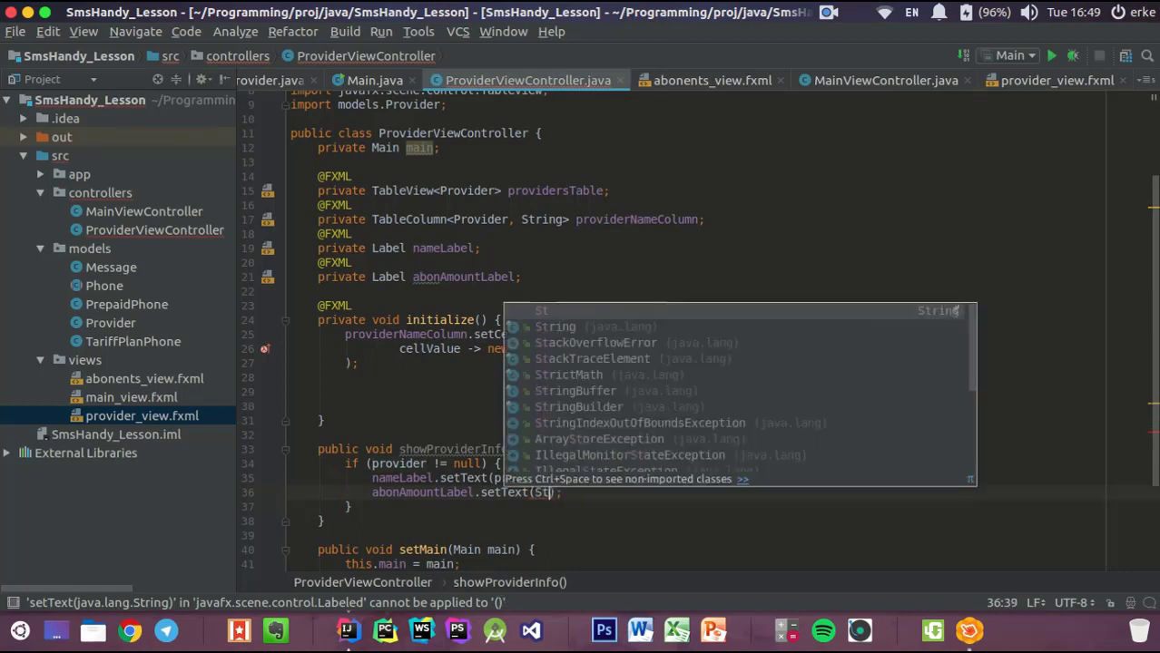
{"action": "type", "text": "ring"}
{"action": "key", "text": "Return"}
{"action": "type", "text": "."}
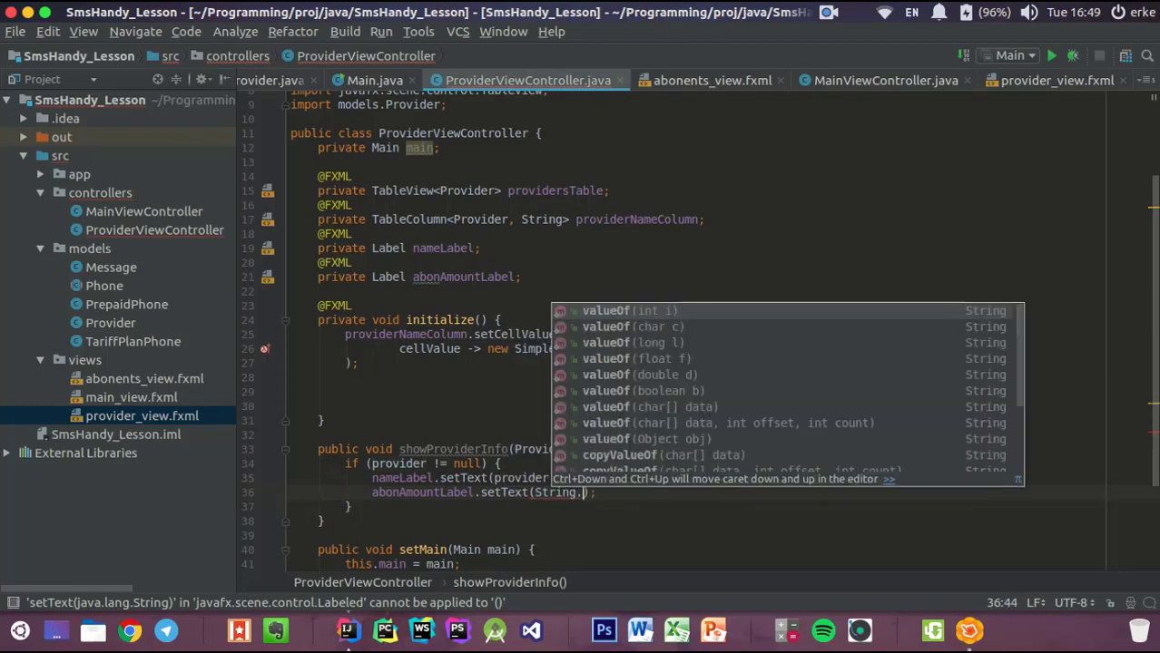
{"action": "key", "text": "Down"}
{"action": "key", "text": "Return"}
{"action": "key", "text": "Escape"}
{"action": "key", "text": "ctrl+v"}
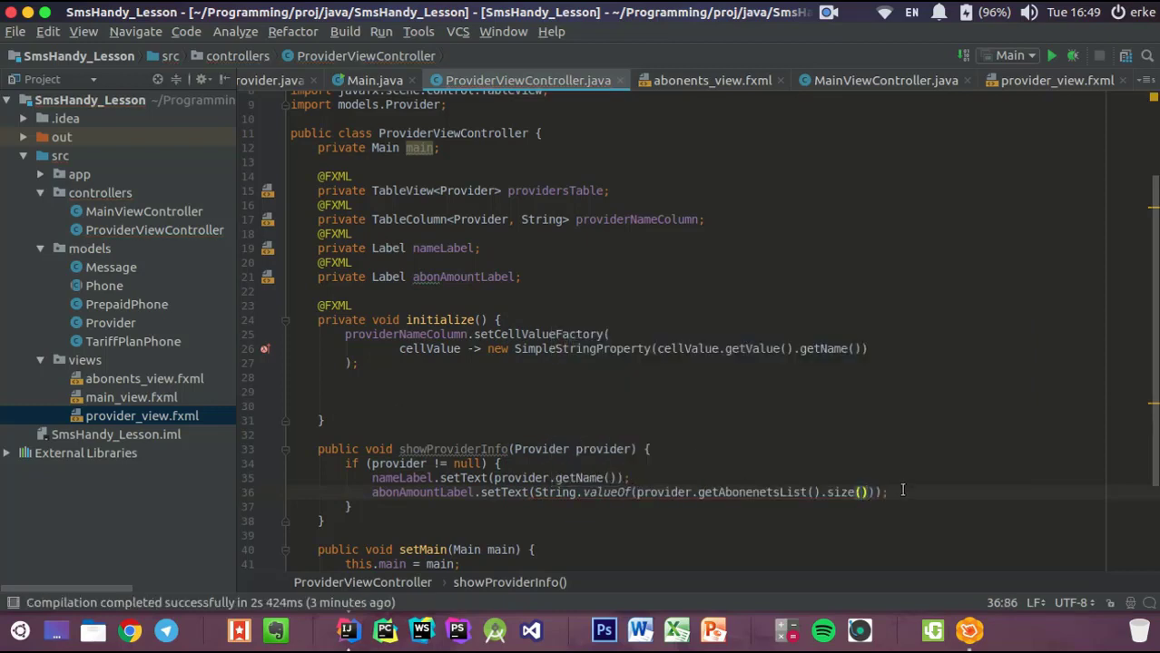
Add an else branch to the null check that calls nameLabel.setText("не выбран");
{"action": "left_click", "coordinate": [380, 513]}
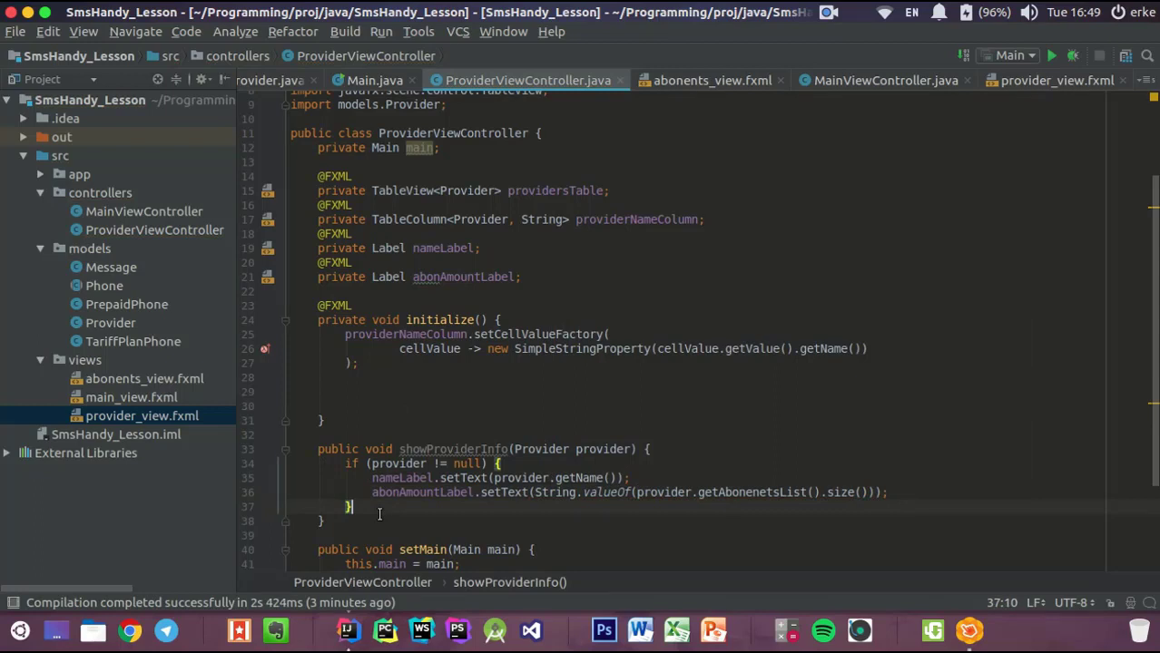
{"action": "type", "text": "else"}
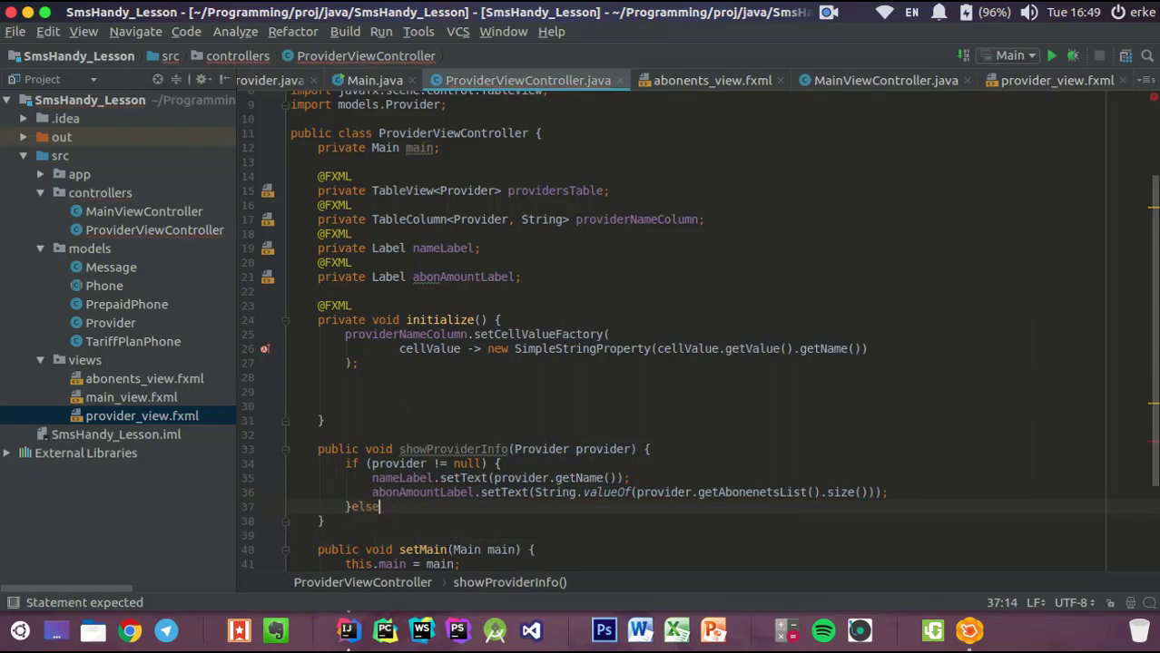
{"action": "type", "text": "{"}
{"action": "key", "text": "Return"}
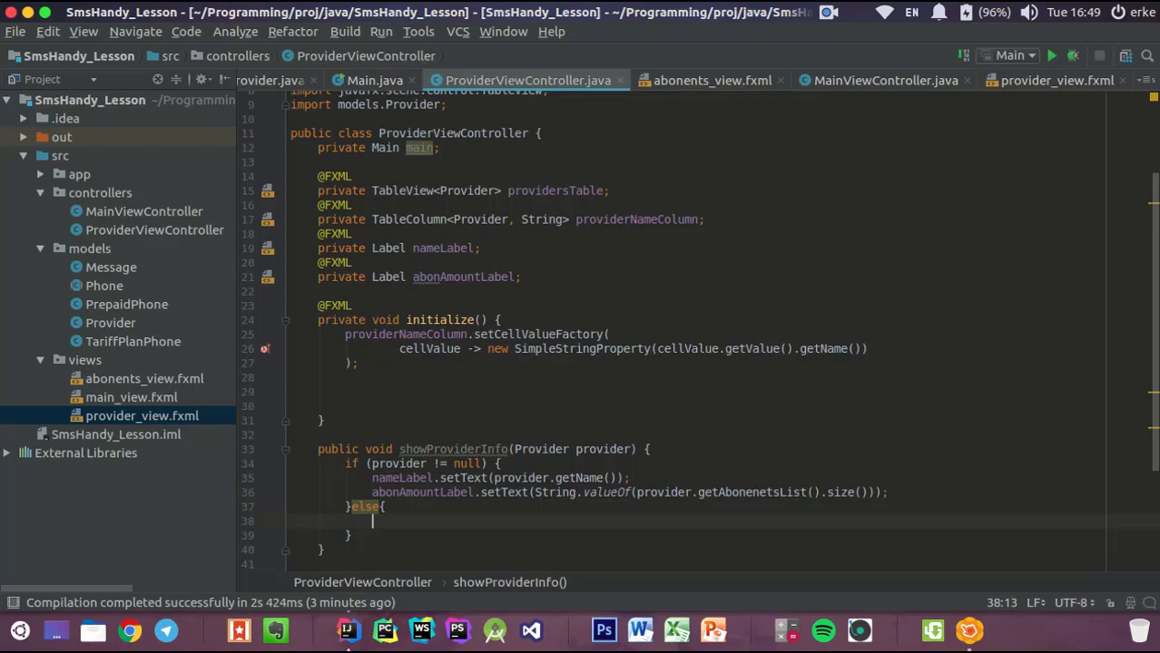
{"action": "type", "text": "nameLabel.set"}
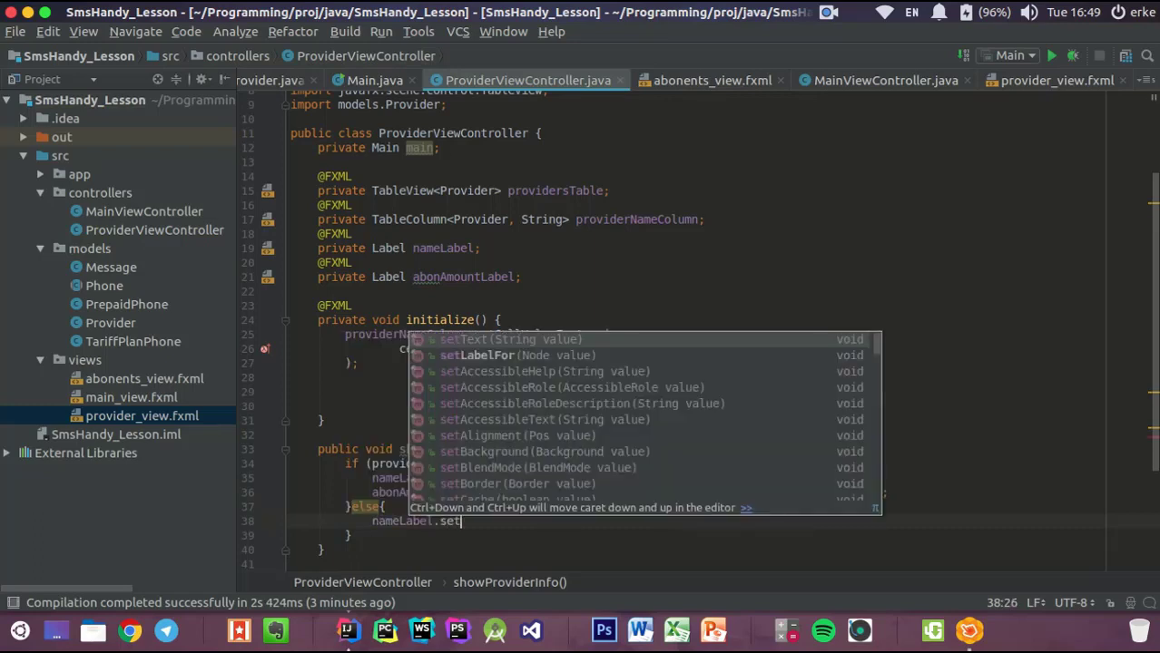
{"action": "key", "text": "Return"}
{"action": "type", "text": "\"\");"}
{"action": "key", "text": "super+space"}
{"action": "type", "text": "не выбран"}
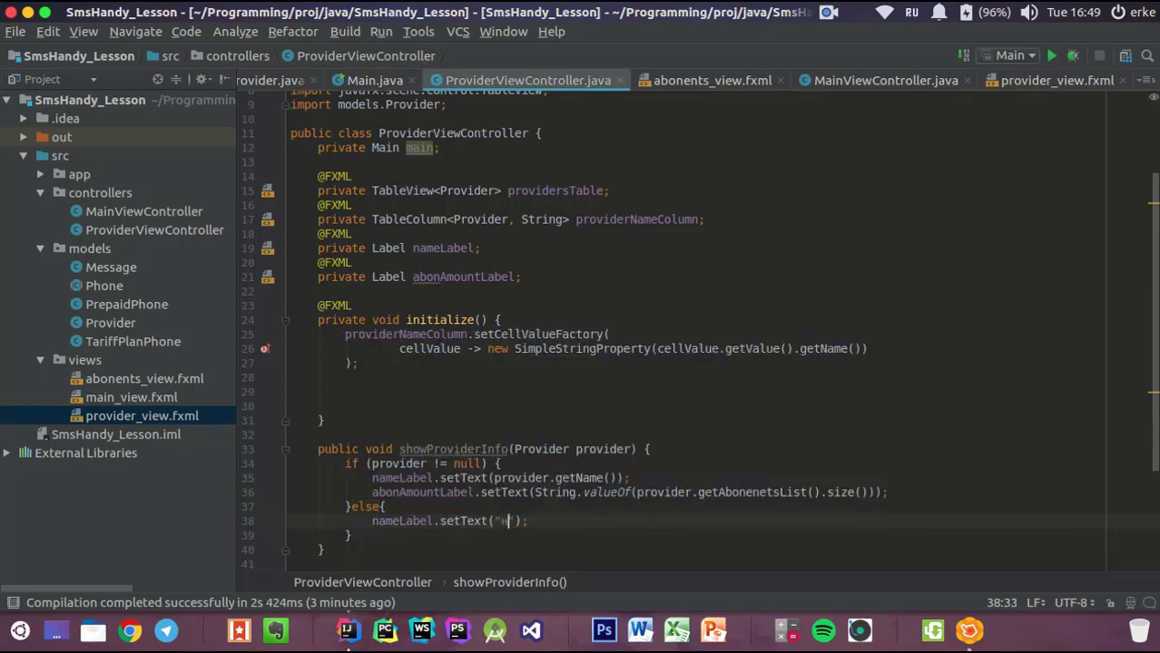
{"action": "key", "text": "super+space"}
{"action": "key", "text": "End"}
{"action": "key", "text": "Return"}
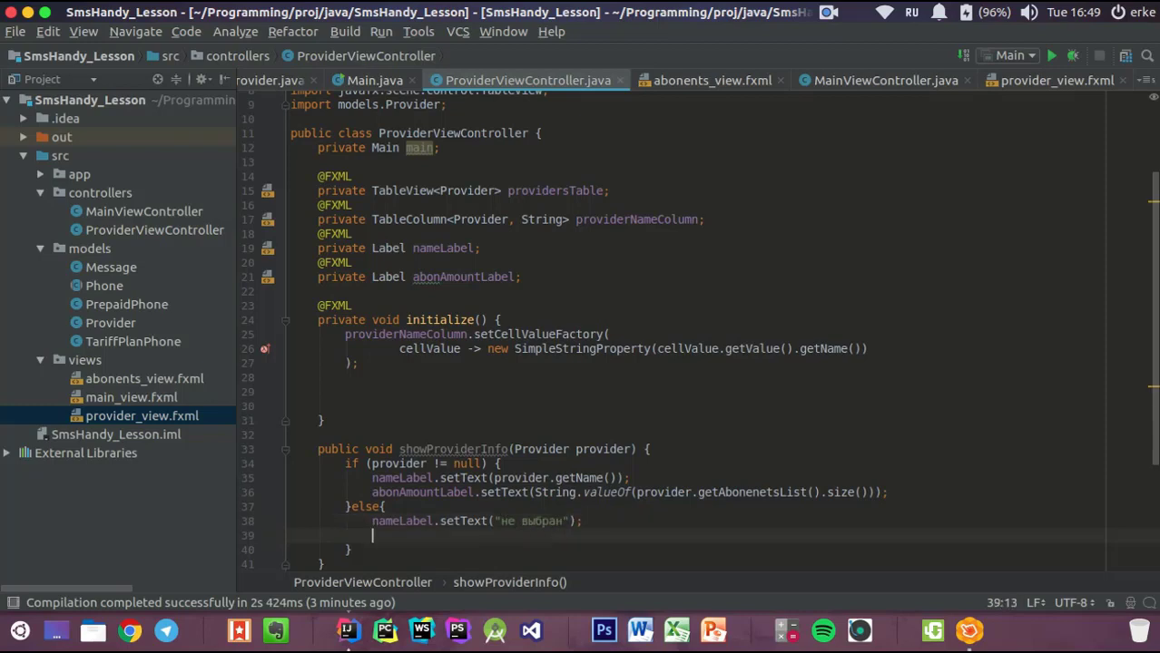
In the else branch, add abonAmountLabel.setText("не выбран"); below the name label's placeholder line
{"action": "type", "text": "nu"}
{"action": "key", "text": "BackSpace"}
{"action": "key", "text": "BackSpace"}
{"action": "type", "text": "ab"}
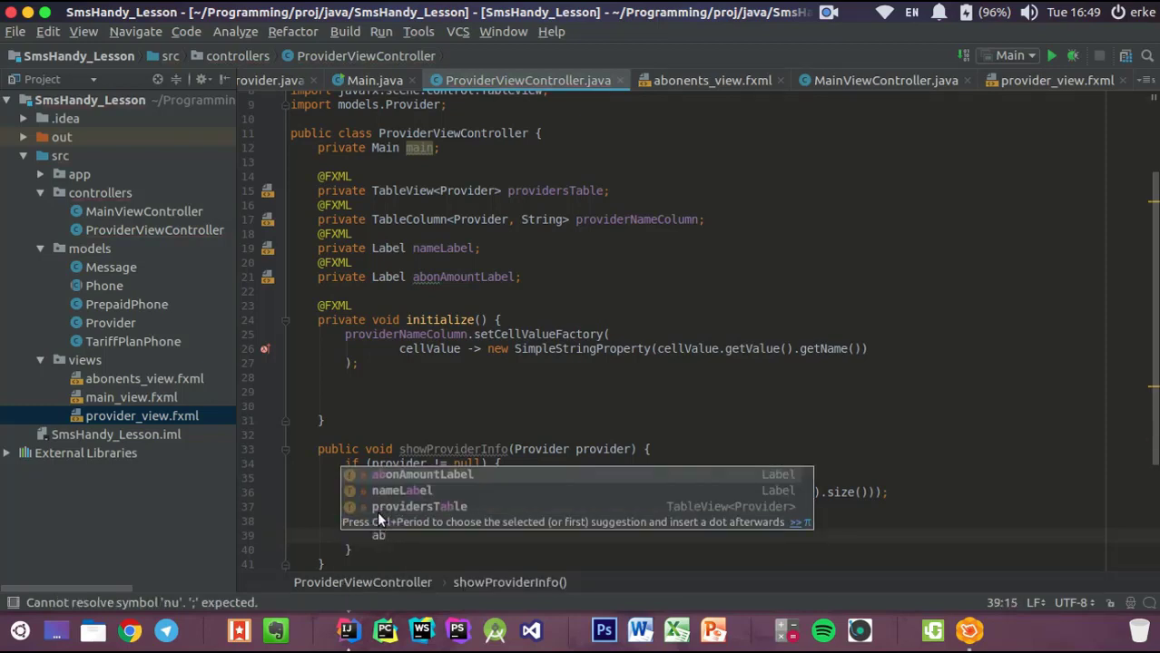
{"action": "key", "text": "Return"}
{"action": "type", "text": ".setT"}
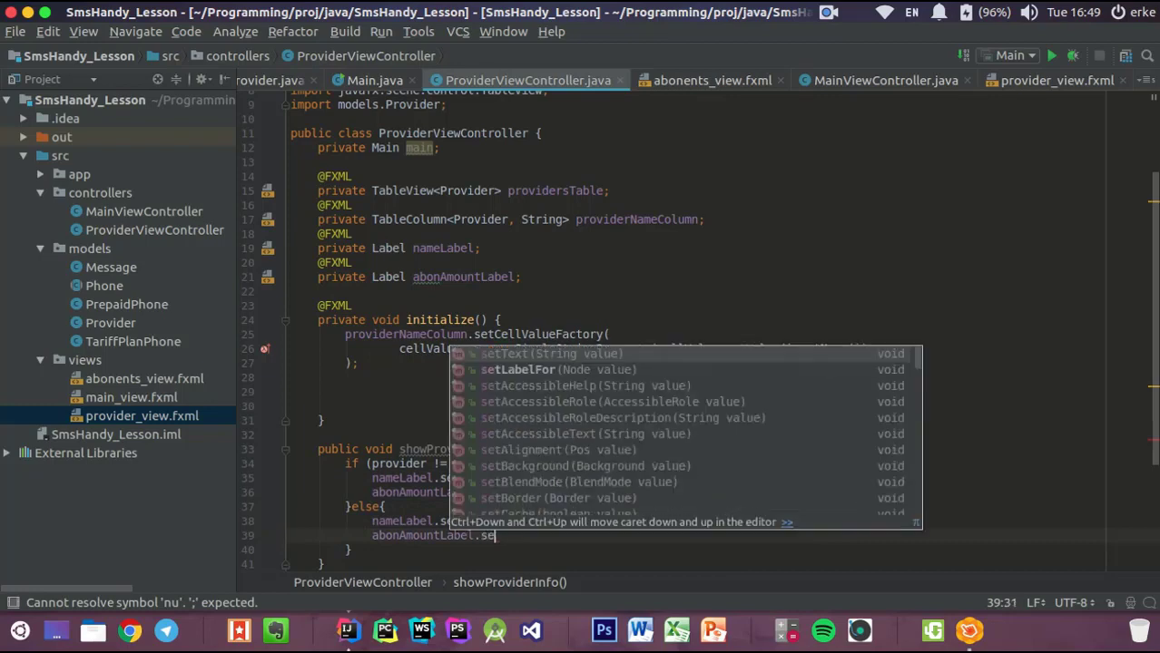
{"action": "key", "text": "Return"}
{"action": "type", "text": "\"\");"}
{"action": "key", "text": "super+space"}
{"action": "type", "text": "не в"}
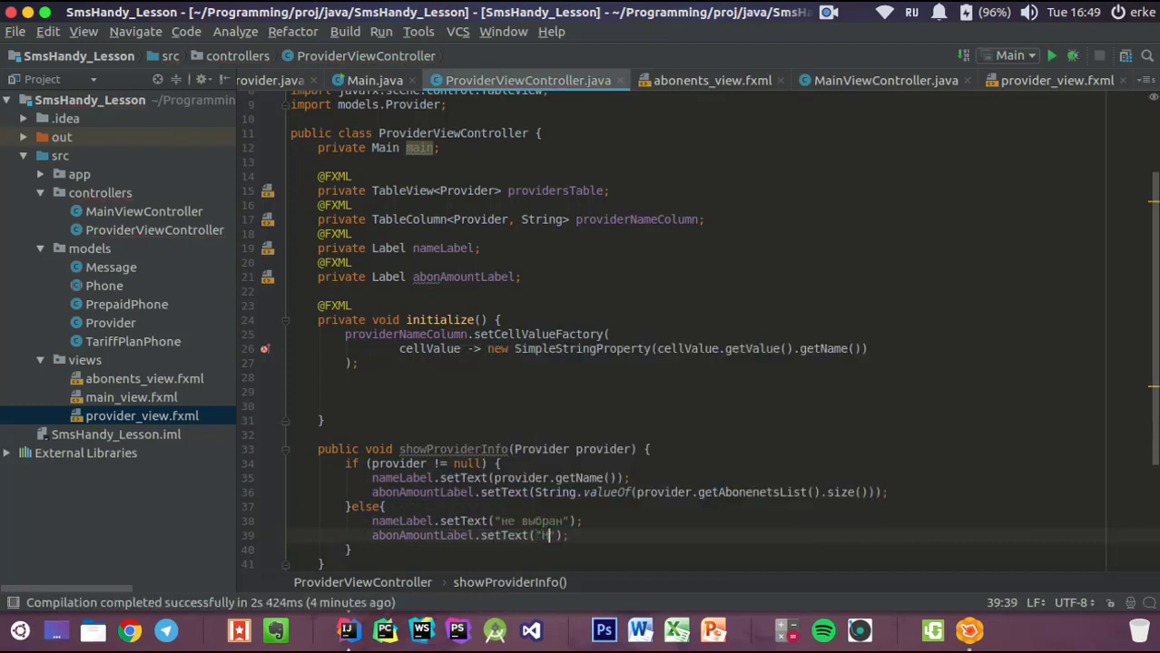
{"action": "type", "text": "ыбран"}
Inside initialize(), below the cell value factory call, begin a statement with providersTable.getSelectionModel()
{"action": "left_click", "coordinate": [407, 380]}
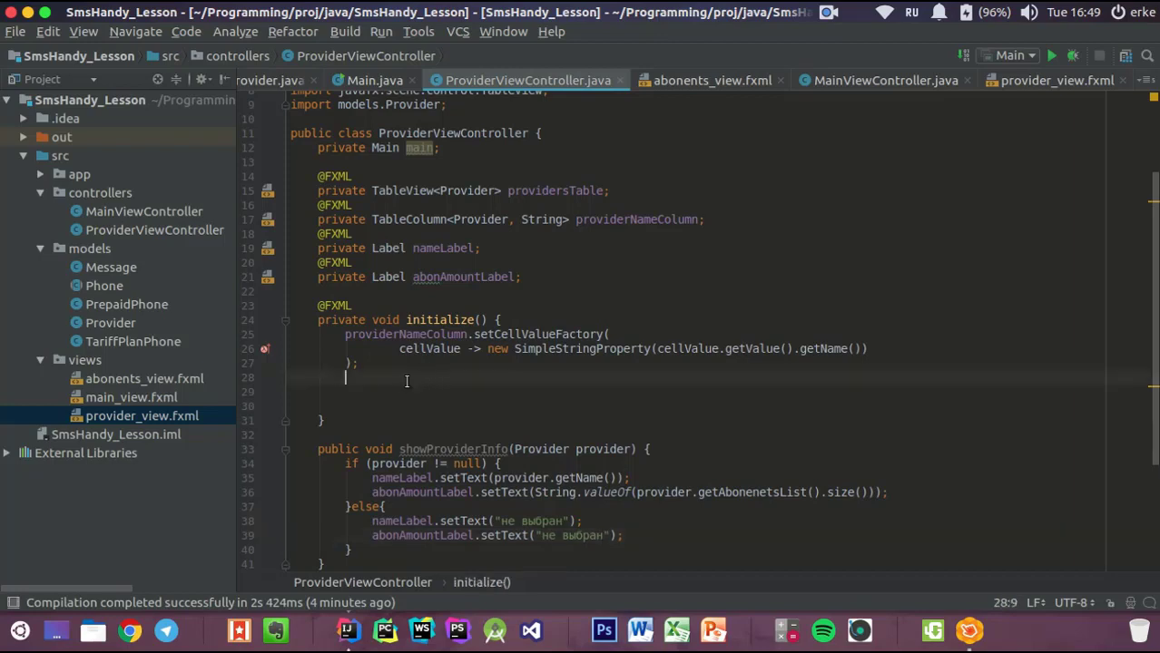
{"action": "key", "text": "Down"}
{"action": "type", "text": "p"}
{"action": "key", "text": "Left"}
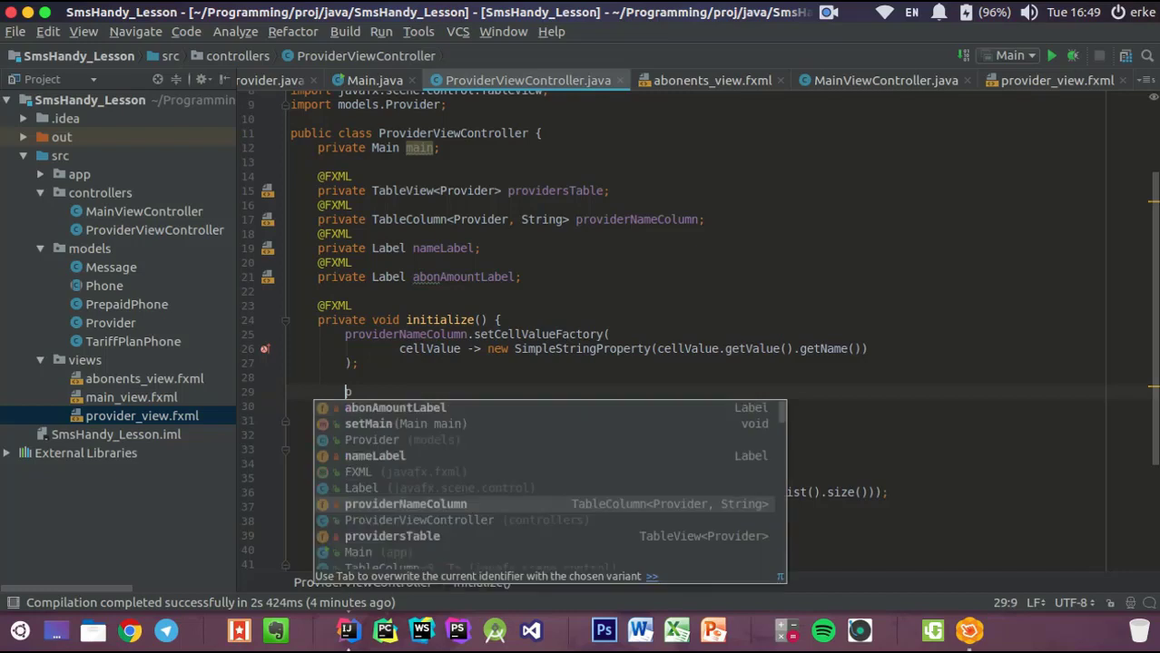
{"action": "key", "text": "Right"}
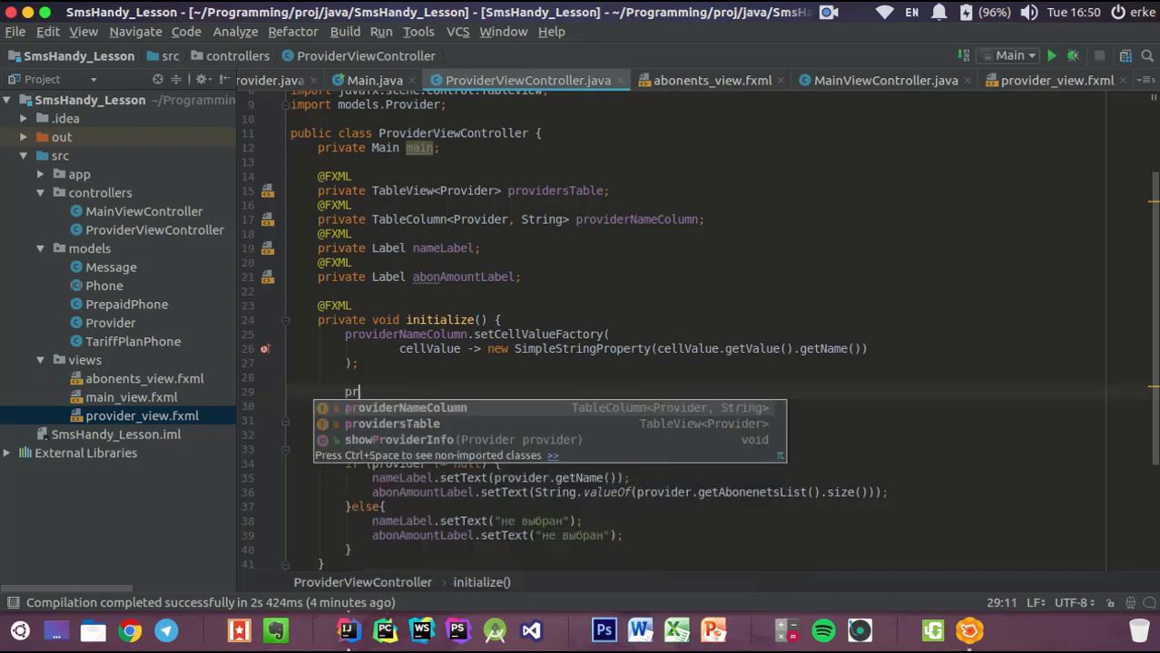
{"action": "key", "text": "Down"}
{"action": "key", "text": "Return"}
{"action": "type", "text": "."}
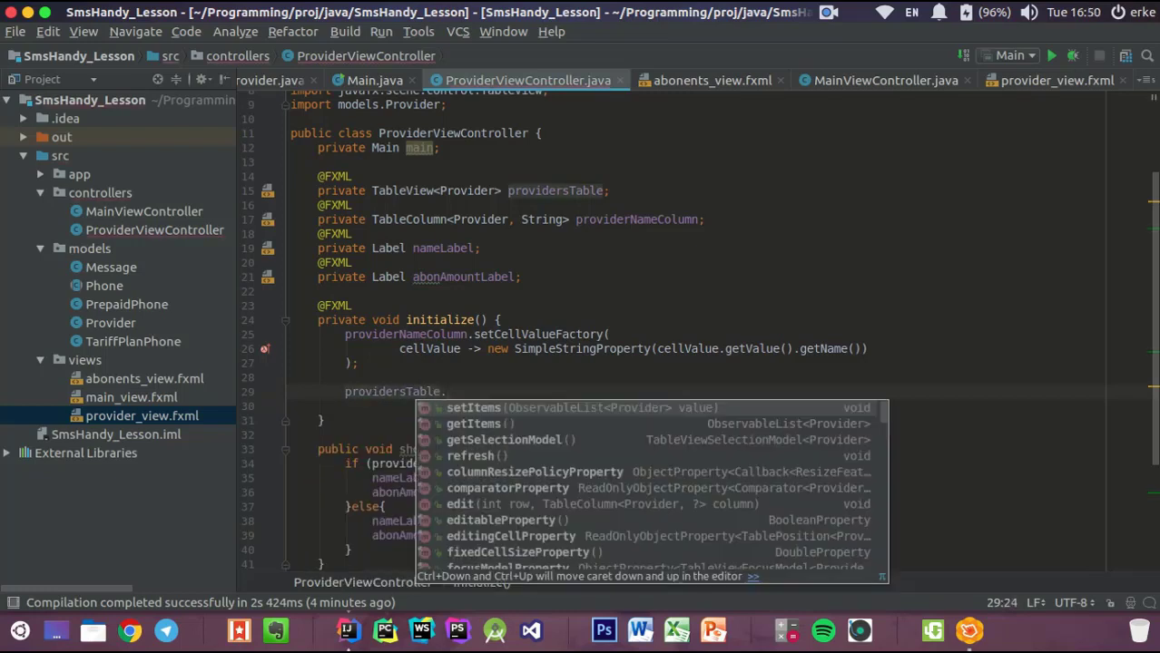
{"action": "key", "text": "Down"}
{"action": "key", "text": "Down"}
{"action": "key", "text": "Return"}
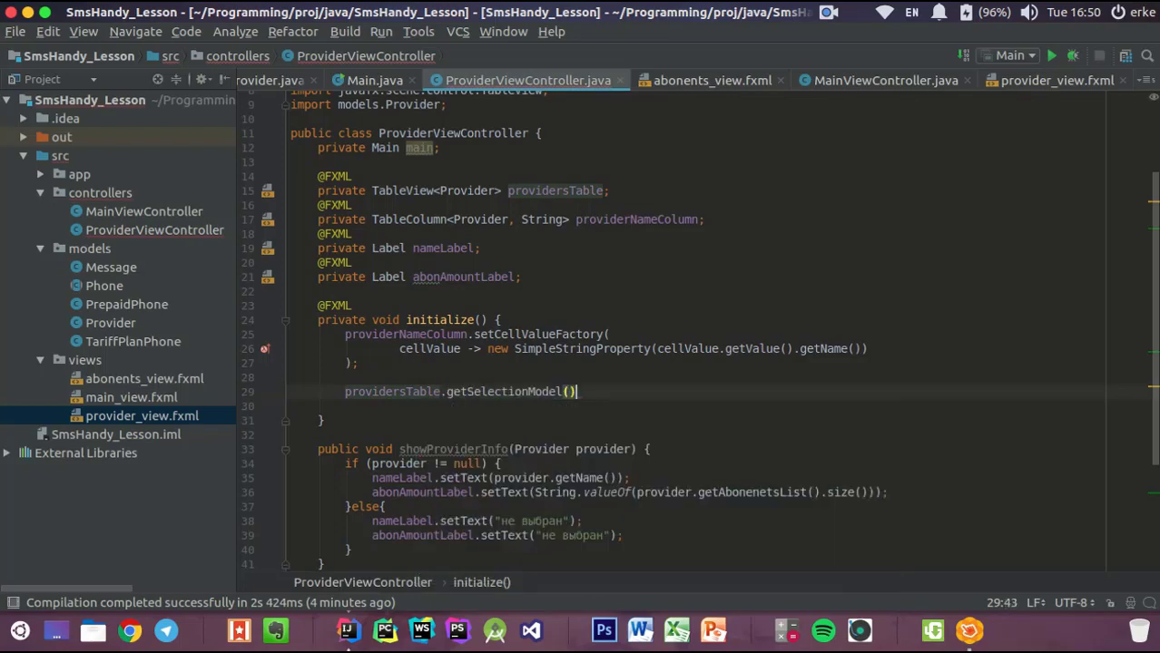
Chain .selectedItemProperty().addListener(); onto the providersTable.getSelectionModel() call
{"action": "type", "text": "."}
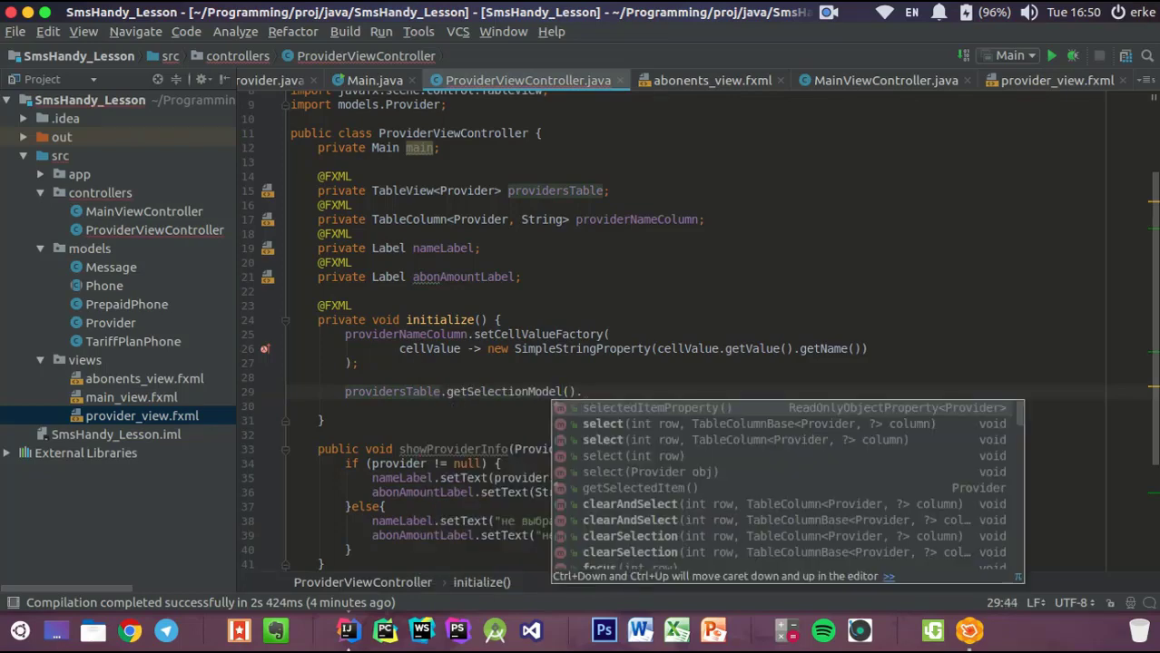
{"action": "type", "text": "a"}
{"action": "key", "text": "BackSpace"}
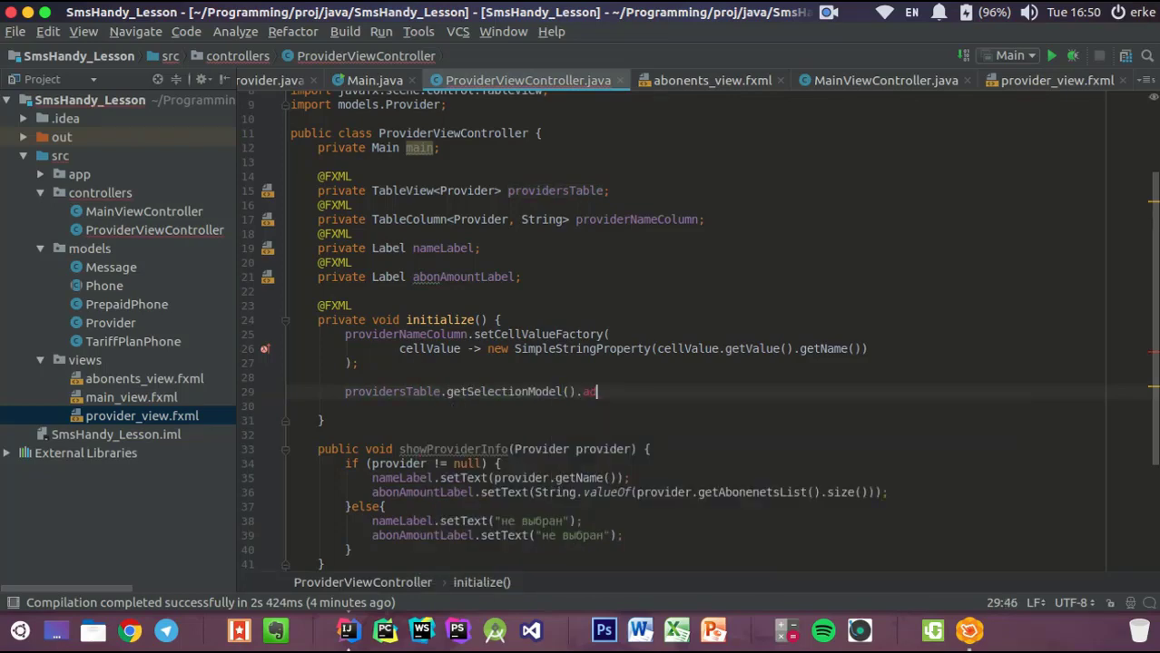
{"action": "type", "text": "s"}
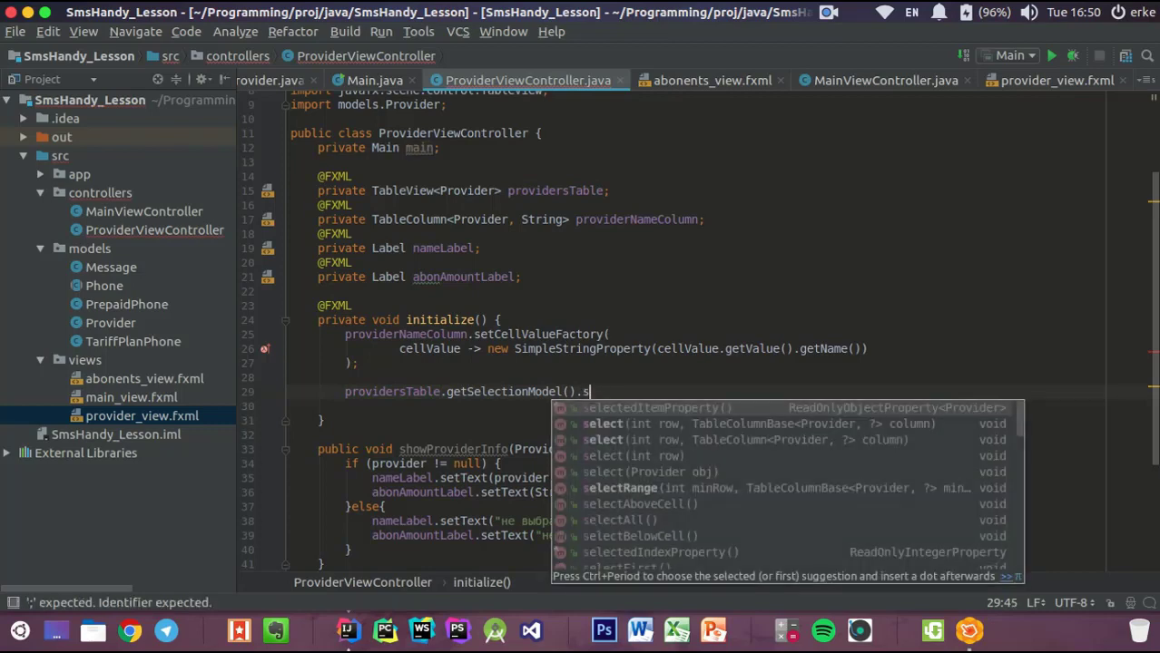
{"action": "key", "text": "ctrl+period"}
{"action": "key", "text": "Return"}
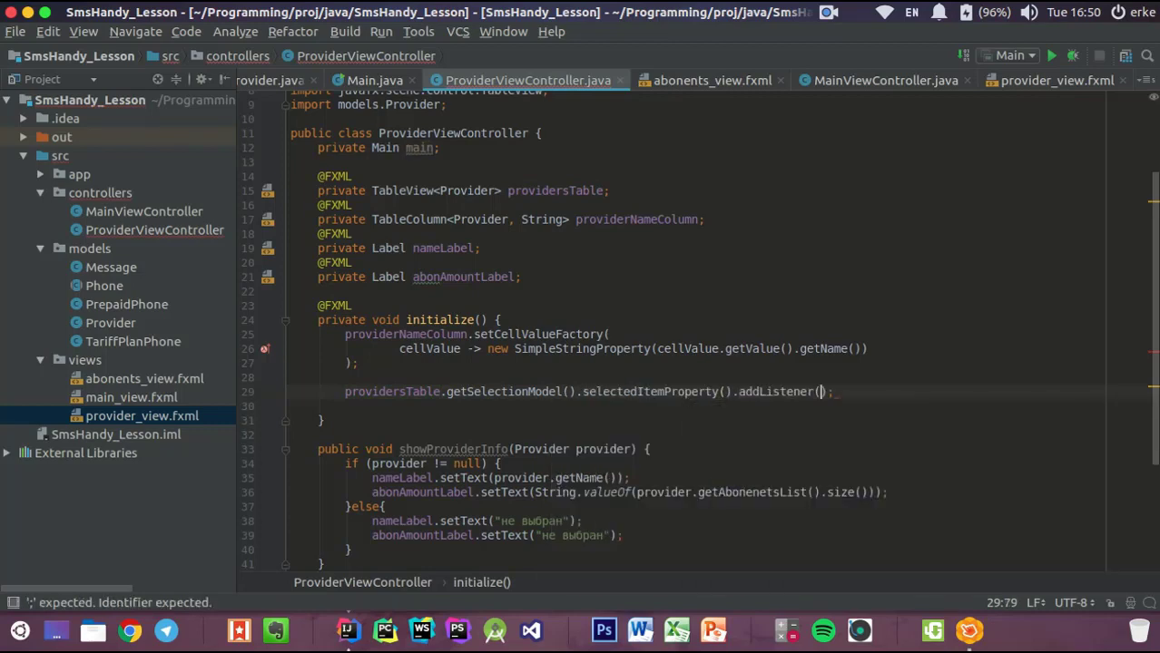
On a new line inside addListener's parentheses, enter the lambda parameters (observable, oldValue, newValue)
{"action": "key", "text": "Return"}
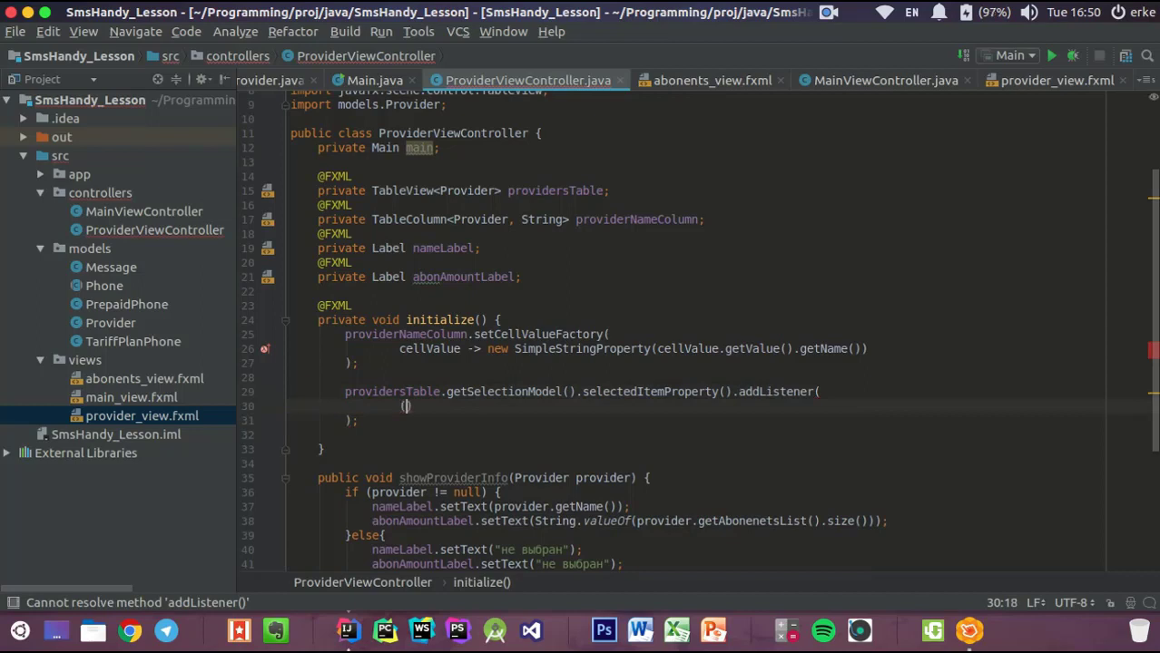
{"action": "type", "text": "(obser"}
{"action": "type", "text": "(obser"}
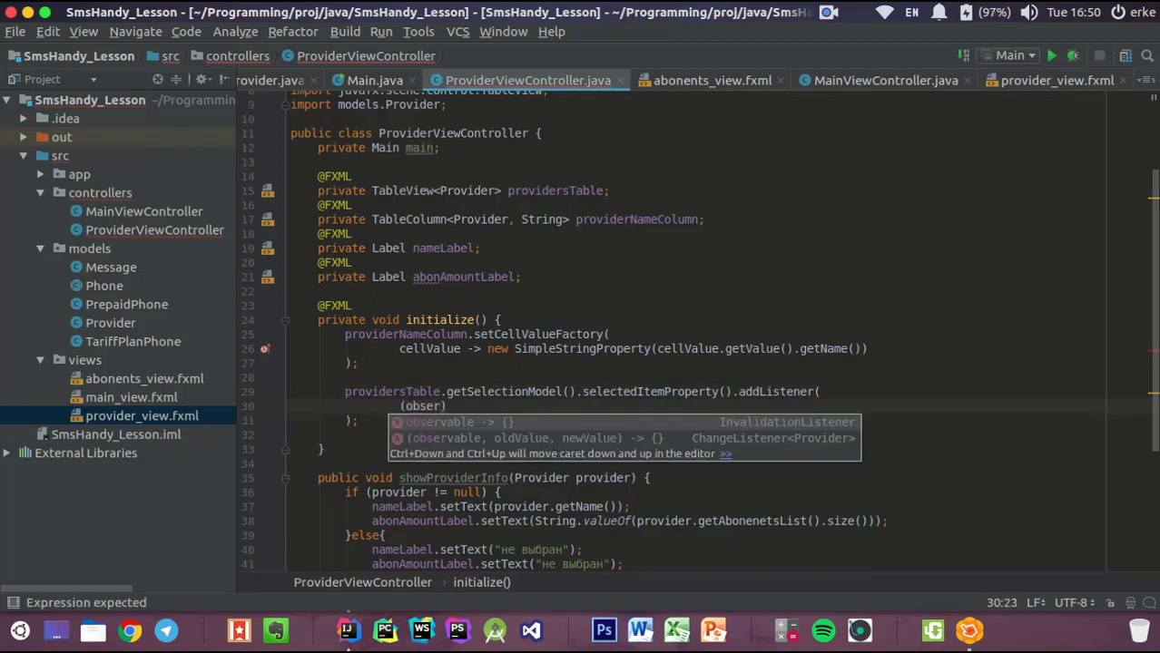
{"action": "type", "text": "vabel,"}
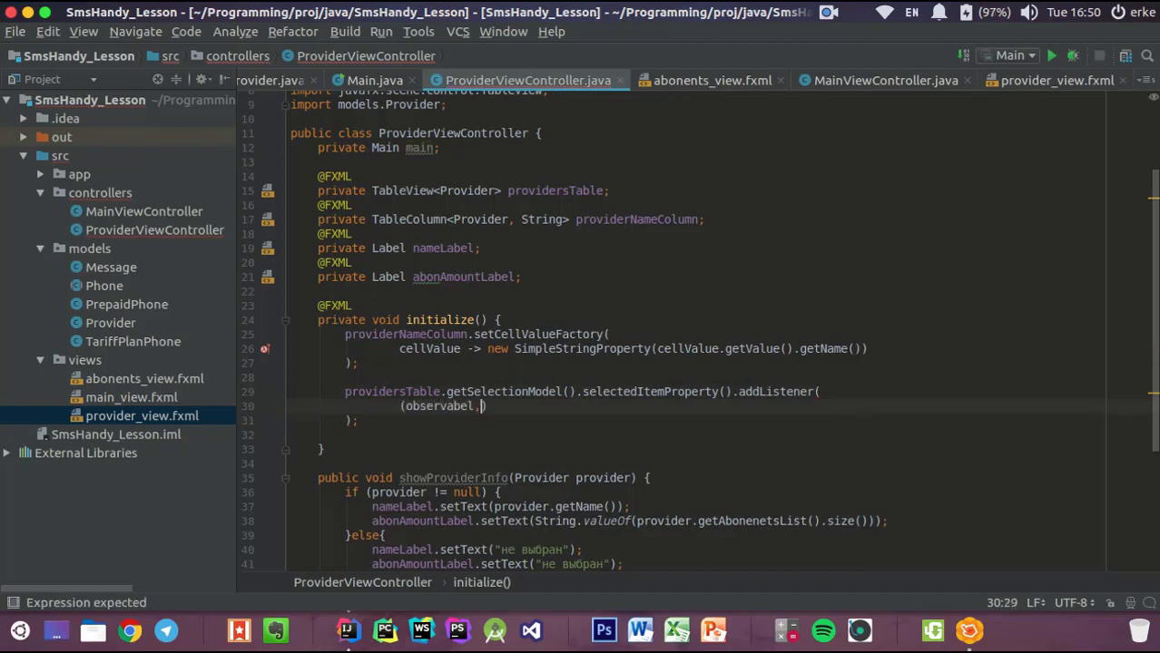
{"action": "key", "text": "BackSpace"}
{"action": "key", "text": "BackSpace"}
{"action": "key", "text": "BackSpace"}
{"action": "type", "text": "le, "}
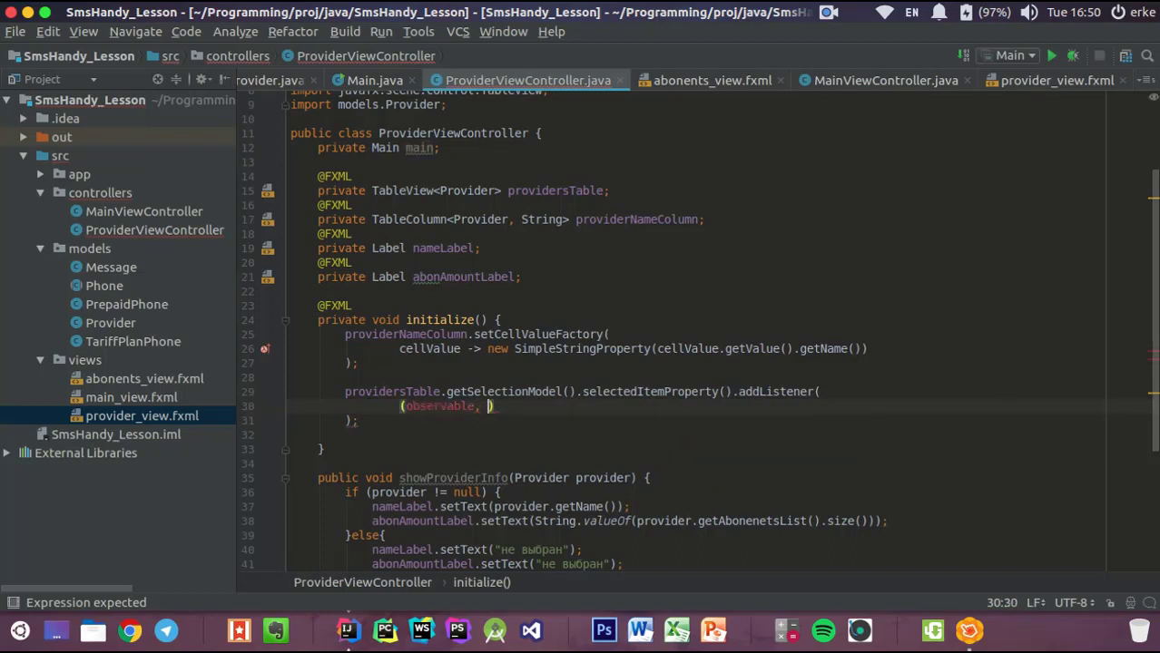
{"action": "type", "text": "oldValue, newV"}
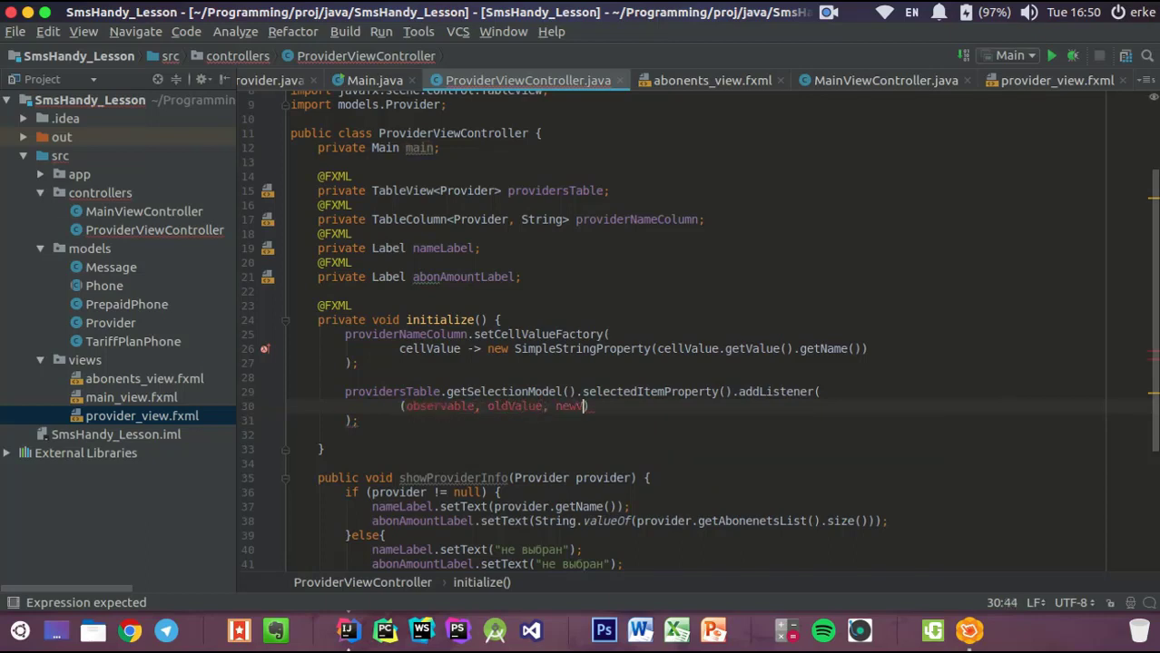
{"action": "type", "text": "alue)"}
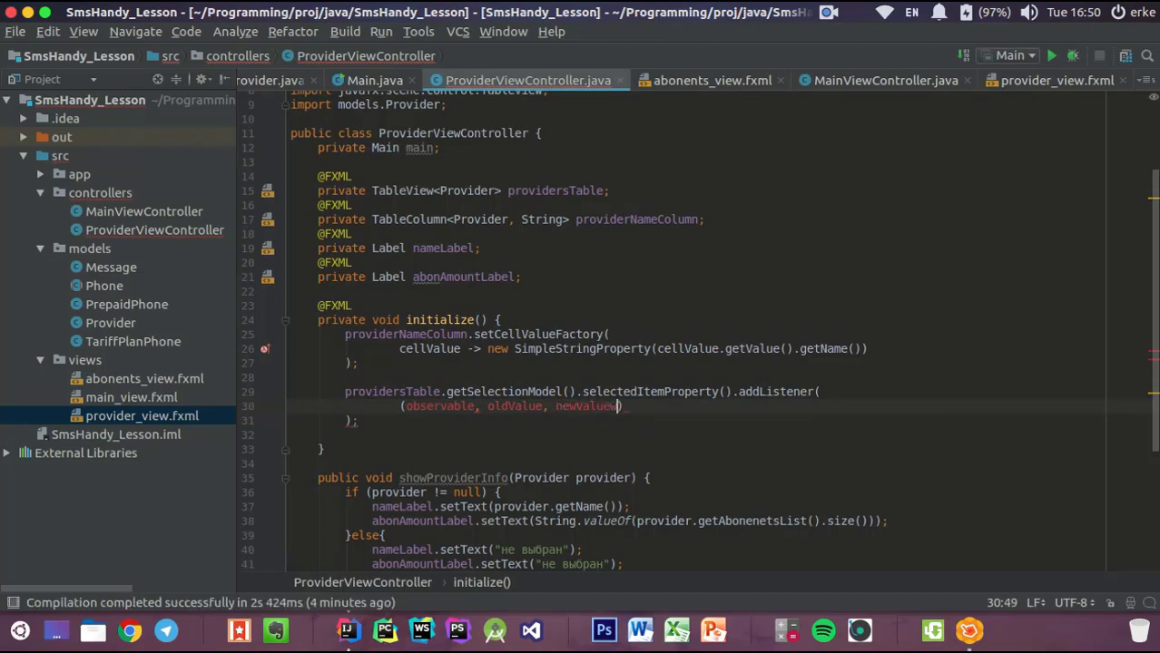
Complete the listener lambda after its parameter list with -> showProviderInfo(newValue)
{"action": "left_click", "coordinate": [420, 420]}
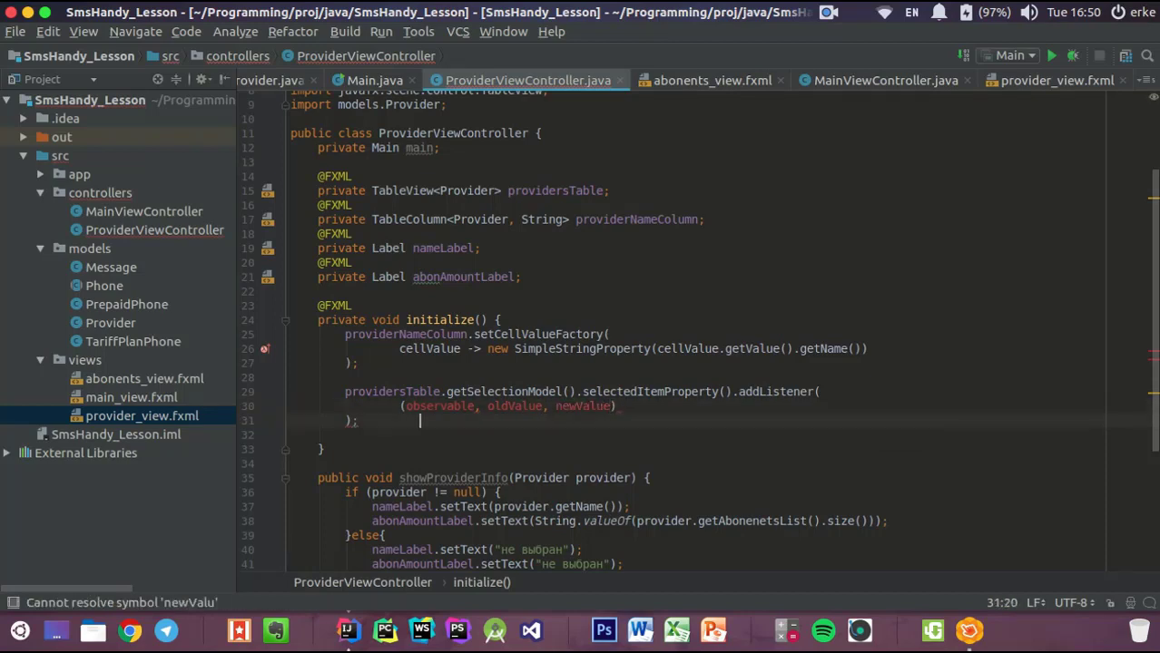
{"action": "key", "text": "Left"}
{"action": "key", "text": "Up"}
{"action": "key", "text": "End"}
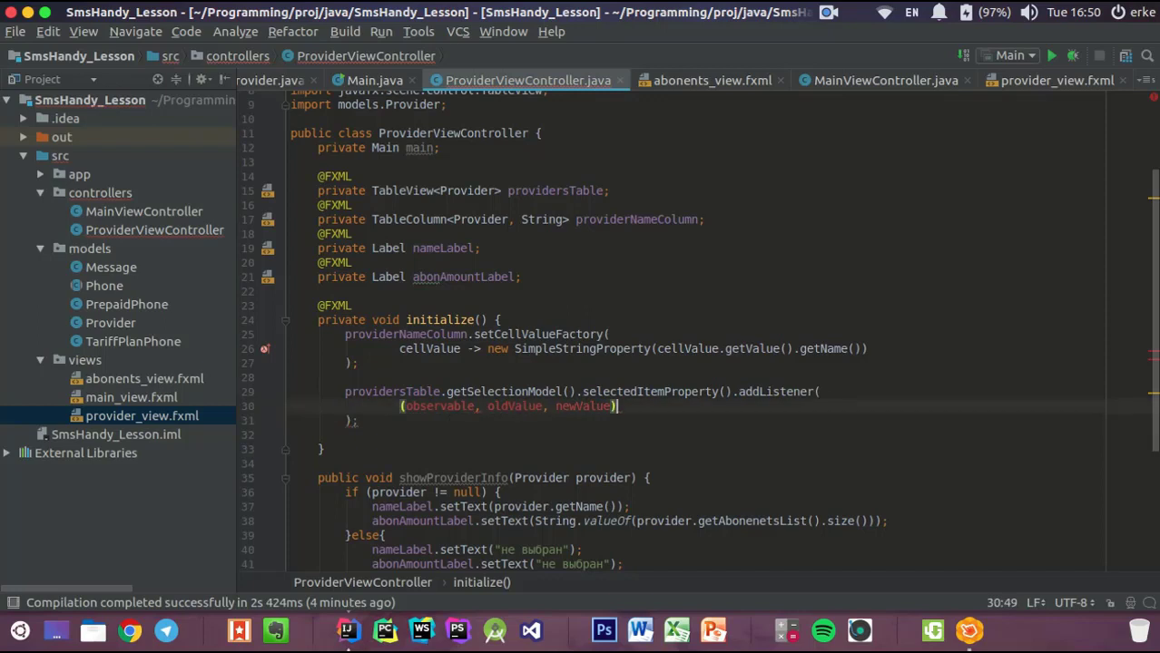
{"action": "type", "text": "-> sh"}
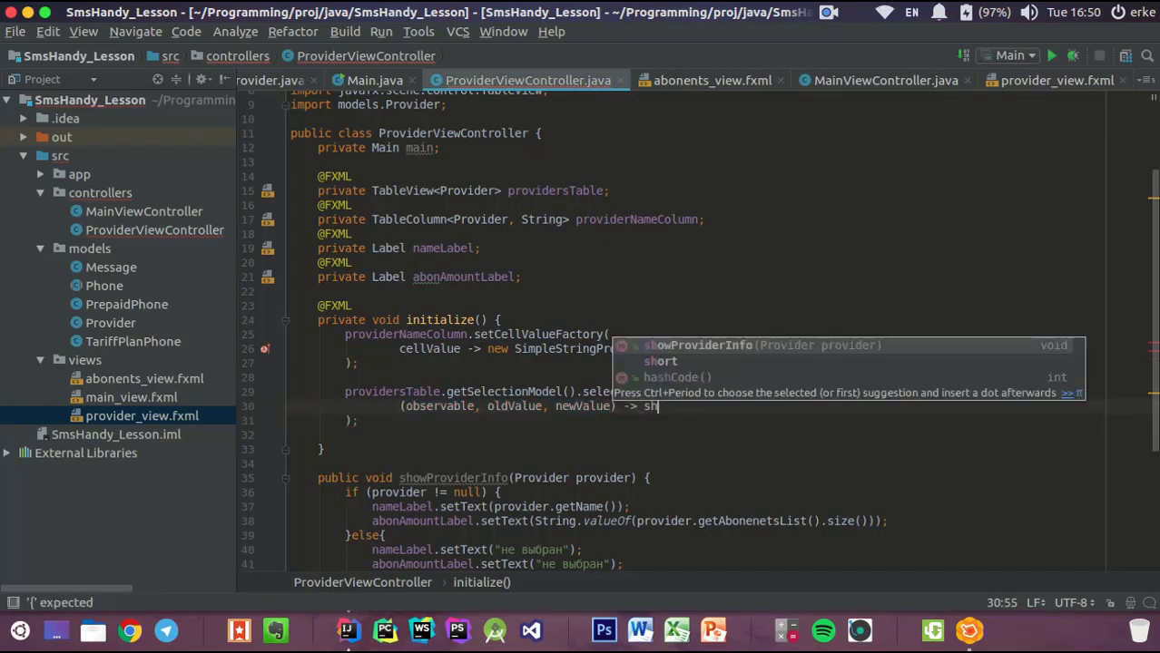
{"action": "type", "text": "ow"}
{"action": "key", "text": "Return"}
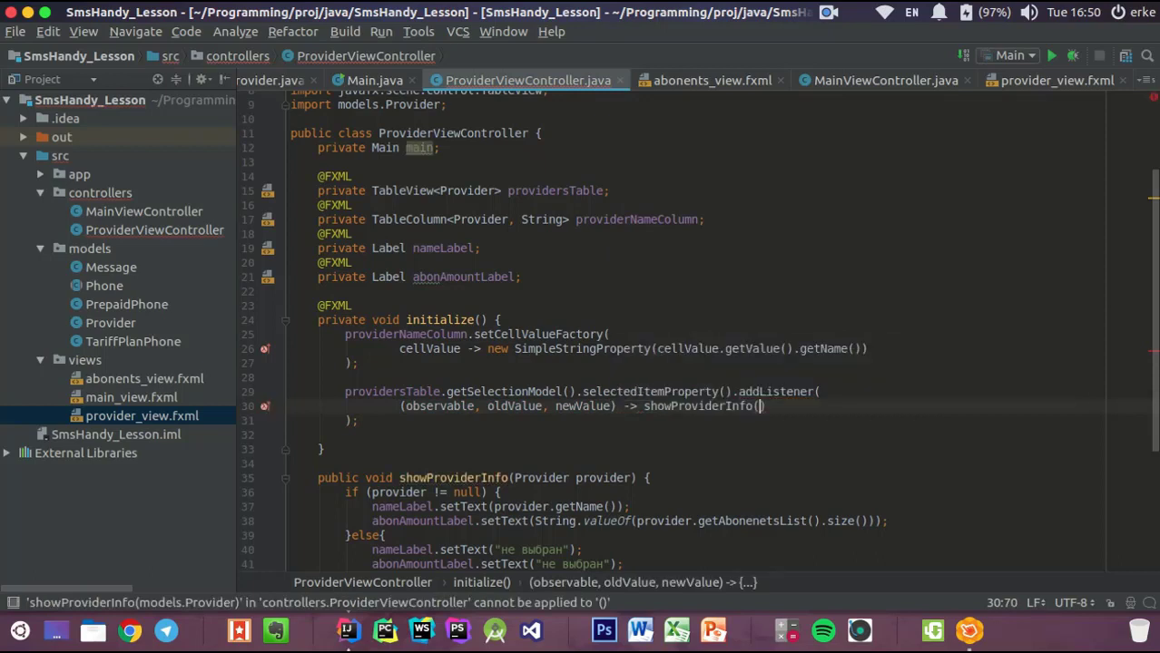
{"action": "type", "text": "n"}
{"action": "key", "text": "Return"}
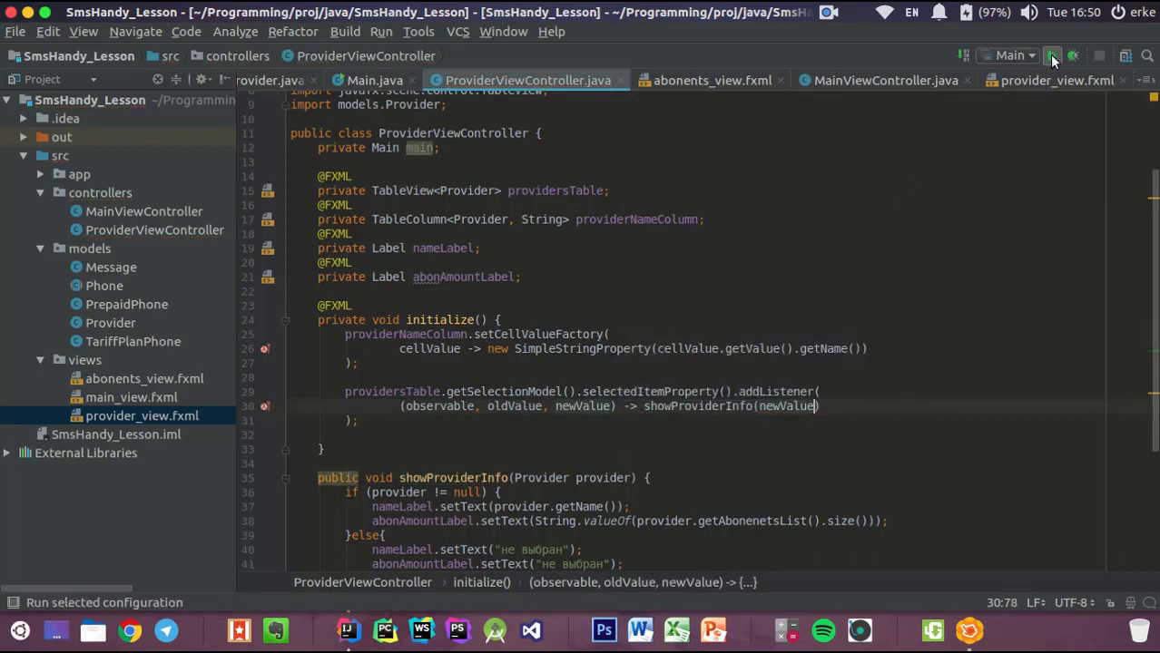
Run the Main configuration and select O!, MegaCom and BeelineKG in the providers table to check the name and subscriber count labels
{"action": "left_click", "coordinate": [1053, 57]}
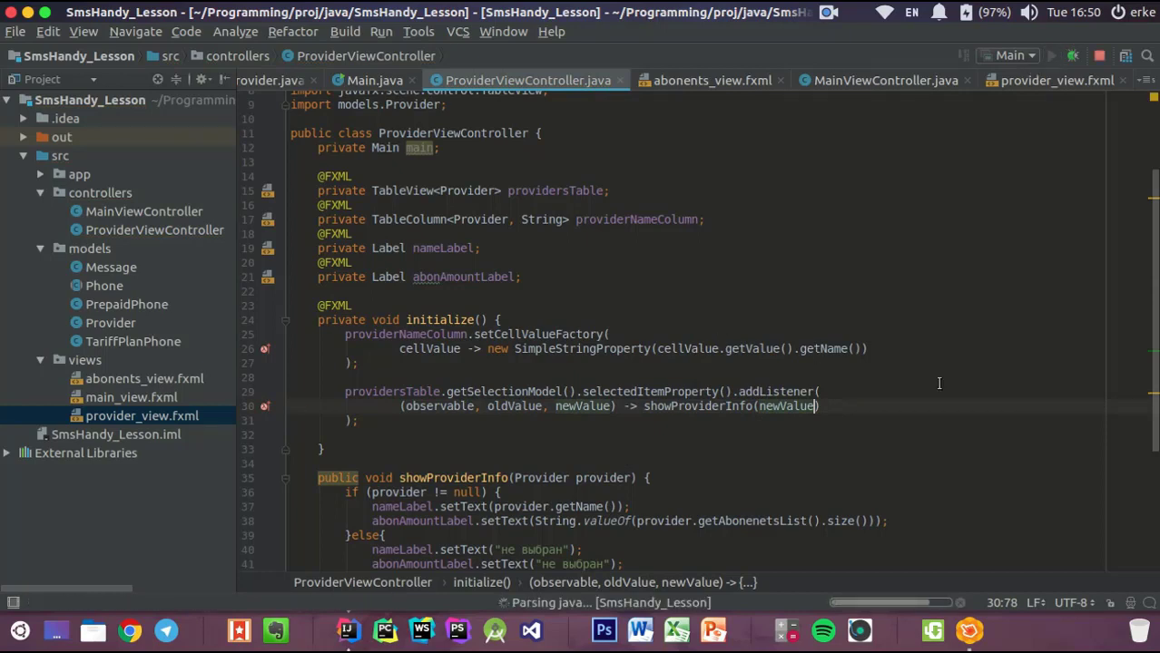
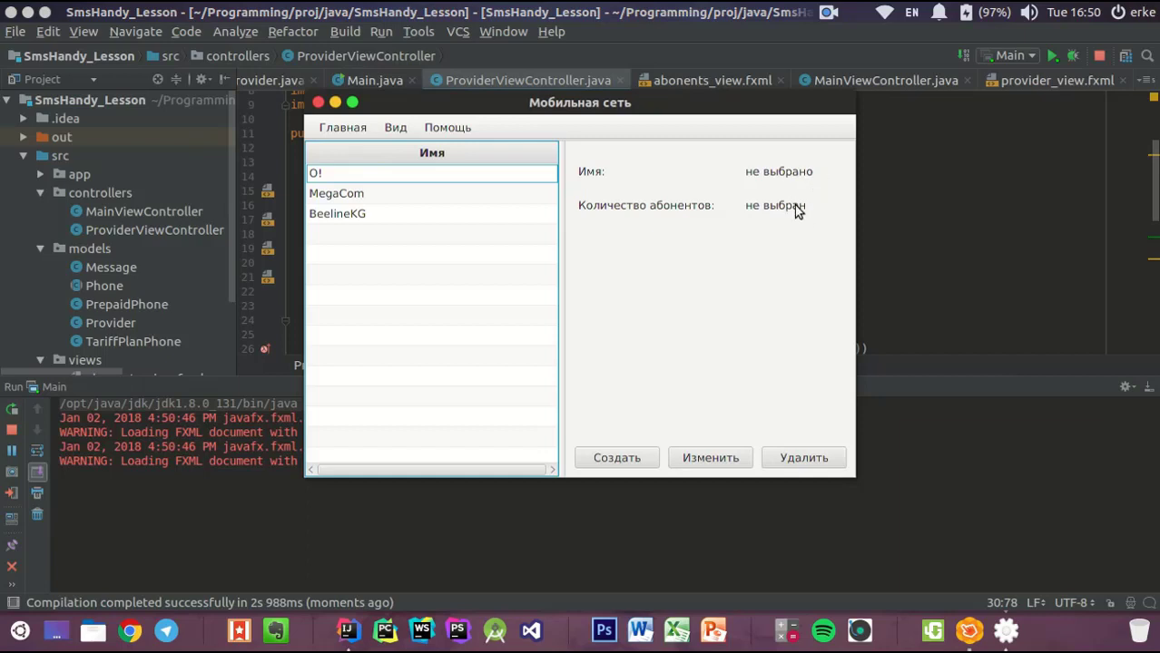
{"action": "left_click", "coordinate": [354, 194]}
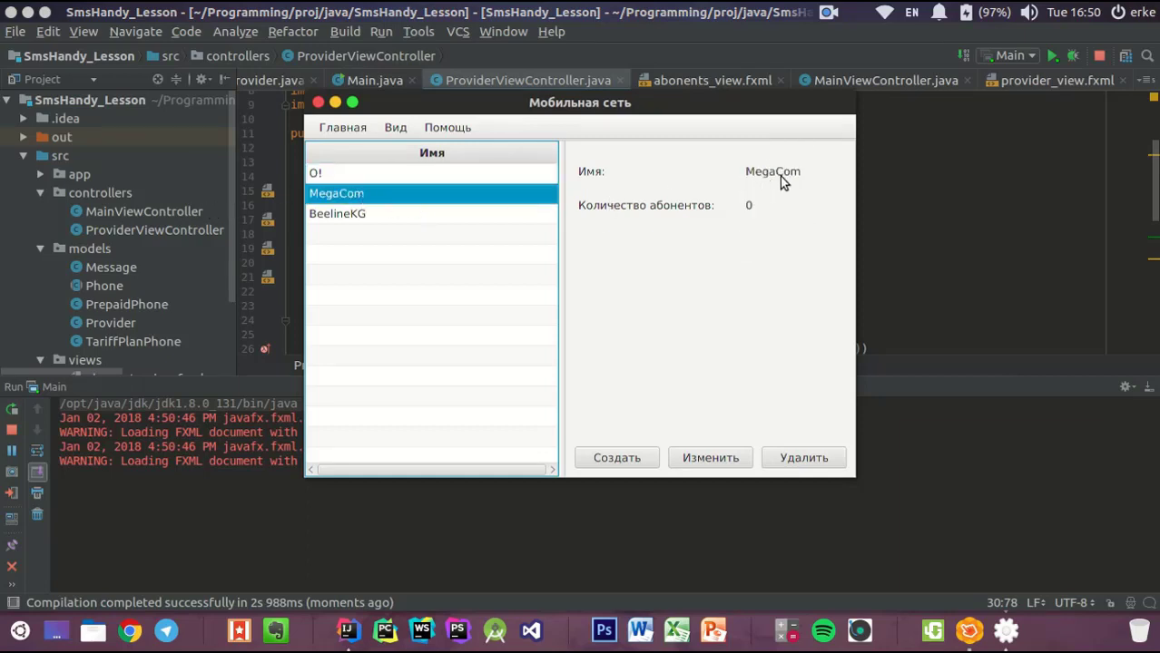
{"action": "left_click", "coordinate": [385, 213]}
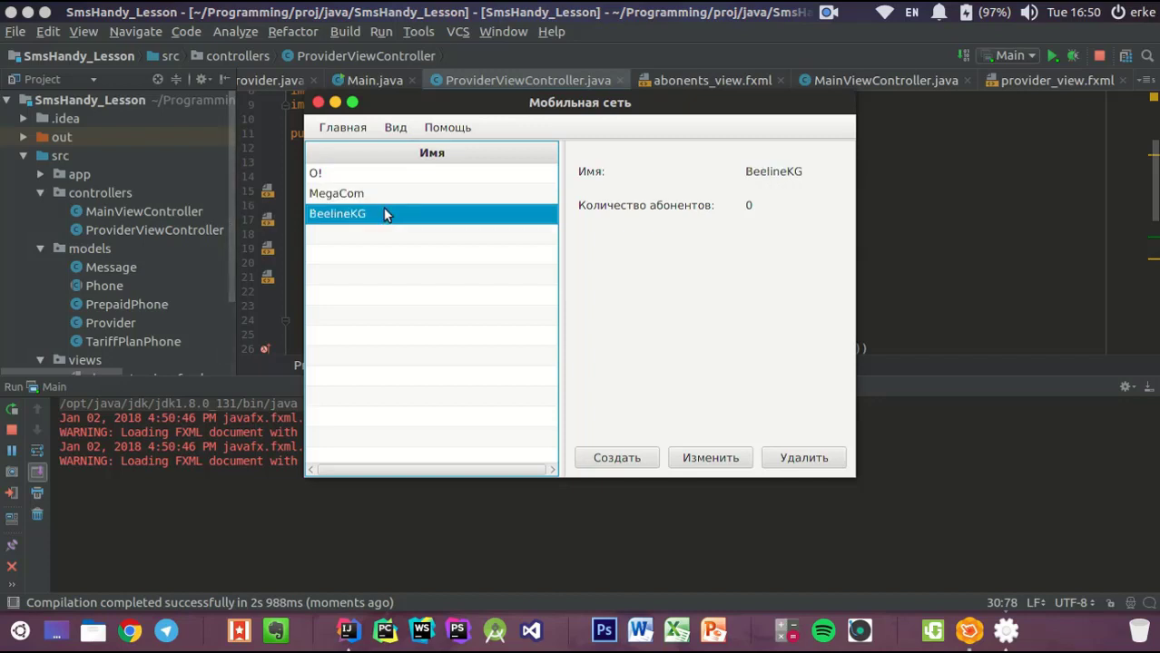
{"action": "left_click", "coordinate": [369, 198]}
{"action": "left_click", "coordinate": [359, 181]}
{"action": "left_click", "coordinate": [380, 196]}
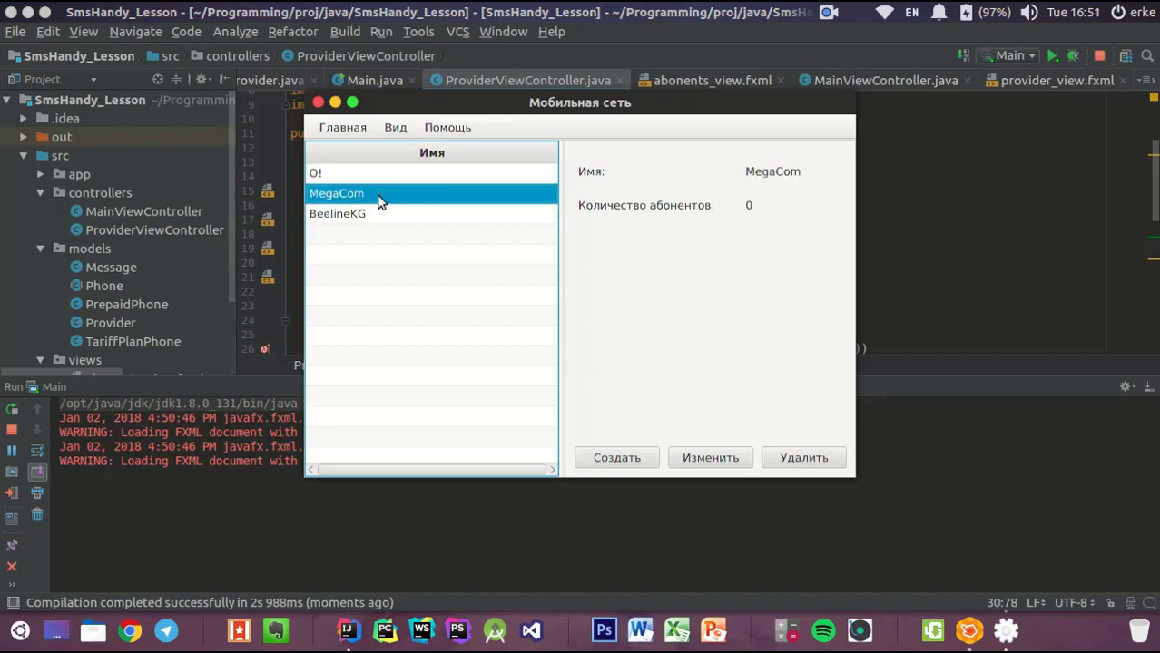
{"action": "left_click", "coordinate": [393, 218]}
Switch to SceneBuilder, change the nameLabel label's text to "не выбран" and save provider_view.fxml
{"action": "key", "text": "alt+Tab"}
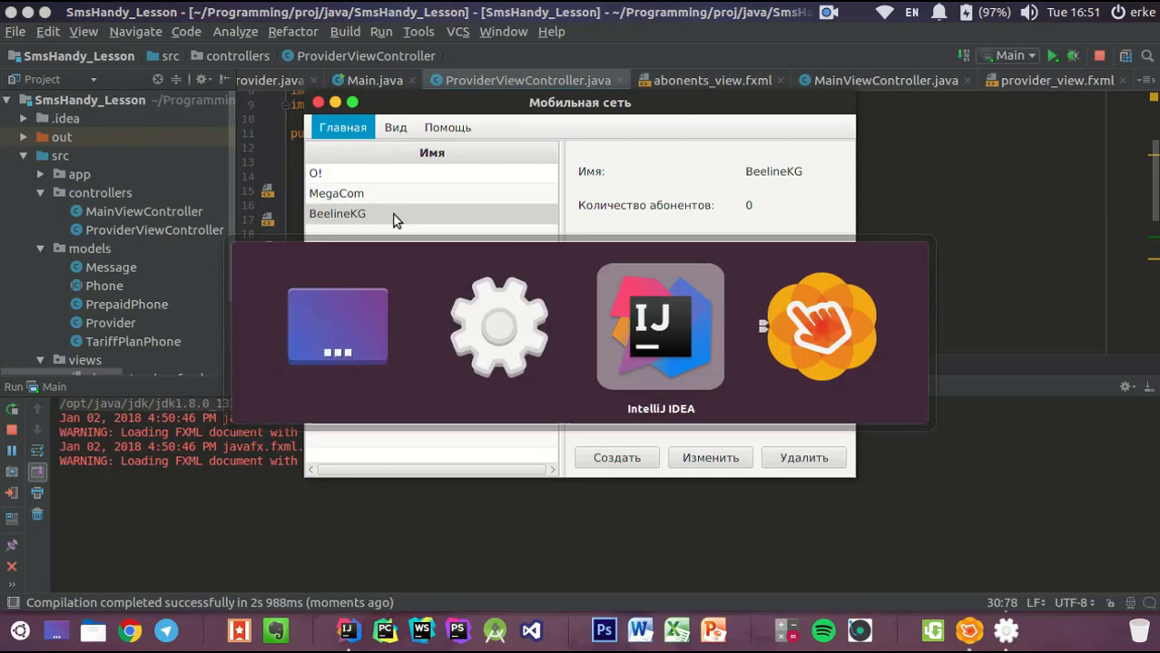
{"action": "key", "text": "alt+Tab"}
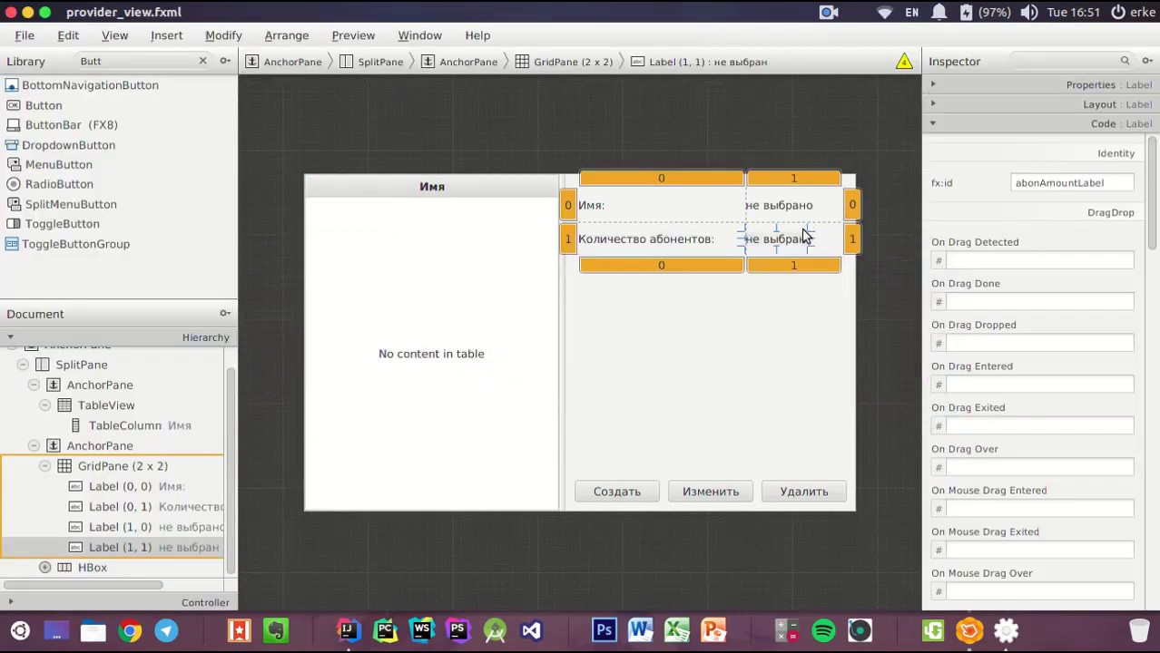
{"action": "left_click", "coordinate": [794, 216]}
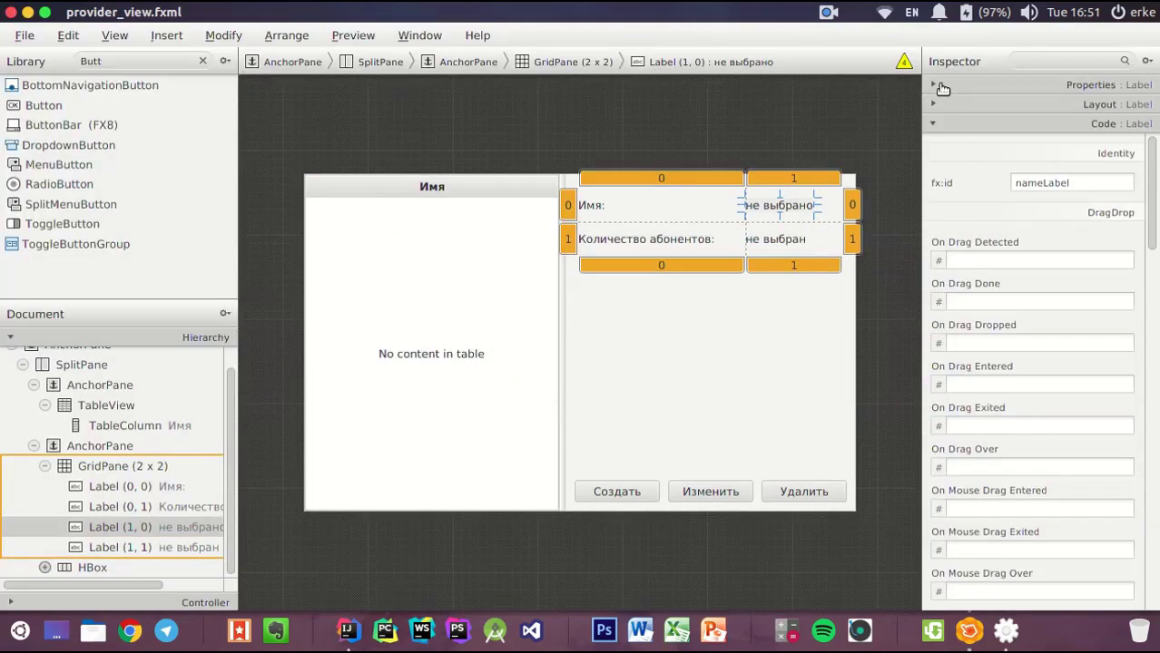
{"action": "left_click", "coordinate": [942, 86]}
{"action": "left_click", "coordinate": [1087, 143]}
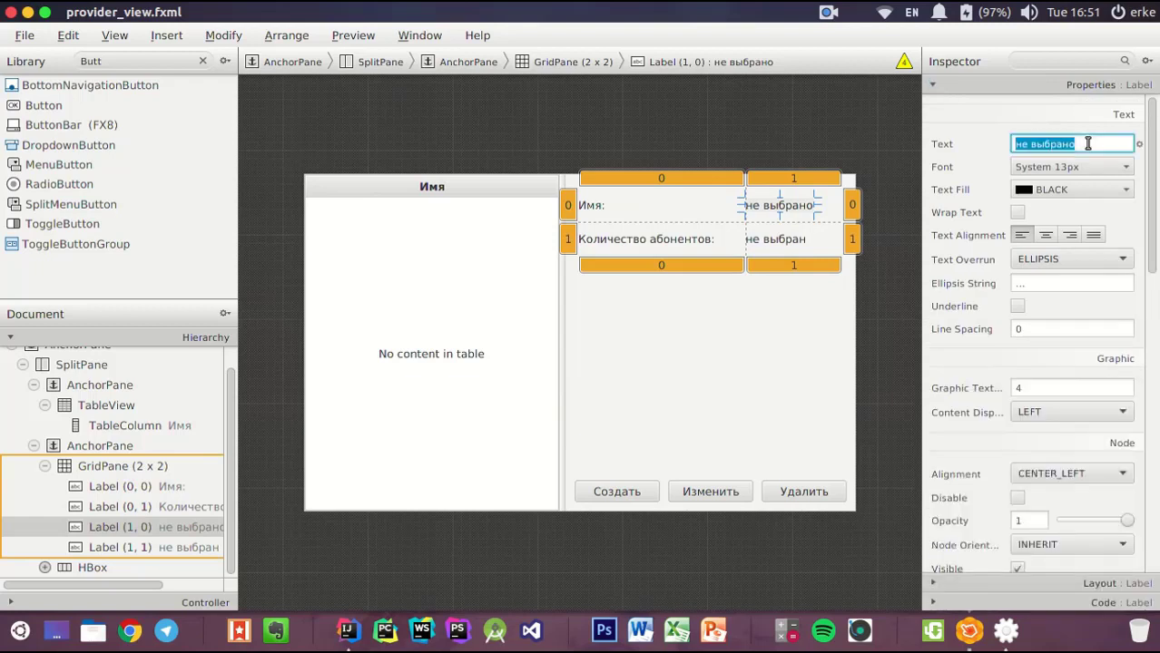
{"action": "left_click", "coordinate": [1088, 144]}
{"action": "key", "text": "BackSpace"}
{"action": "left_click", "coordinate": [997, 115]}
{"action": "key", "text": "ctrl+s"}
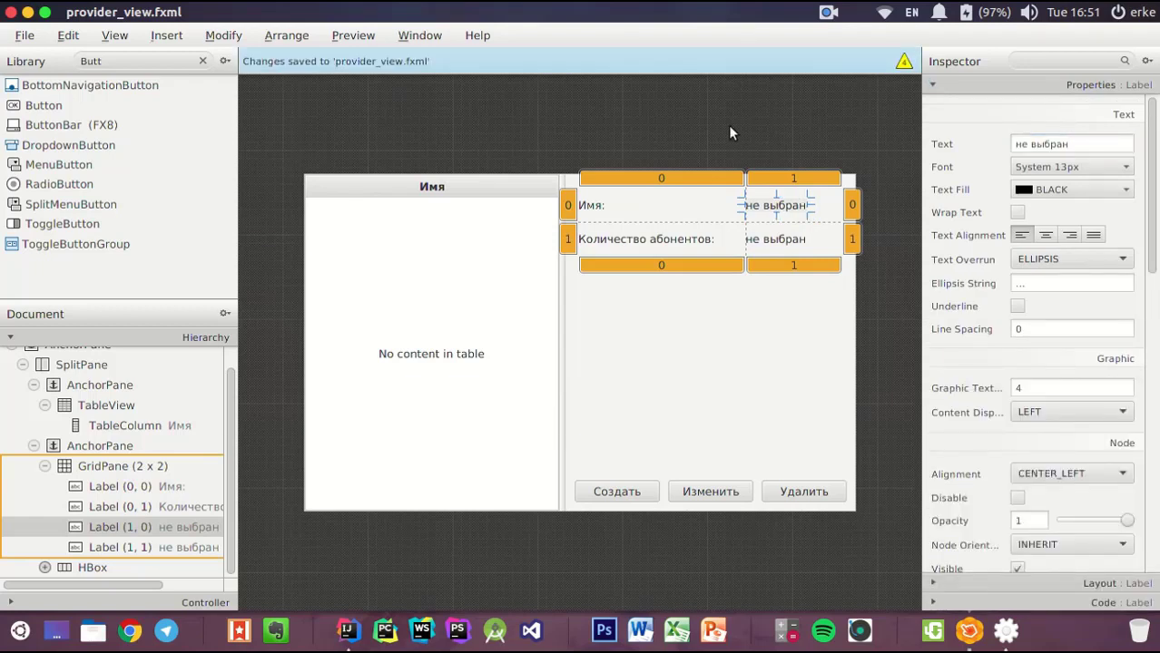
Switch to the running Мобильная сеть app and try its Помощь menu and the Создать and Изменить buttons
{"action": "key", "text": "alt+Tab"}
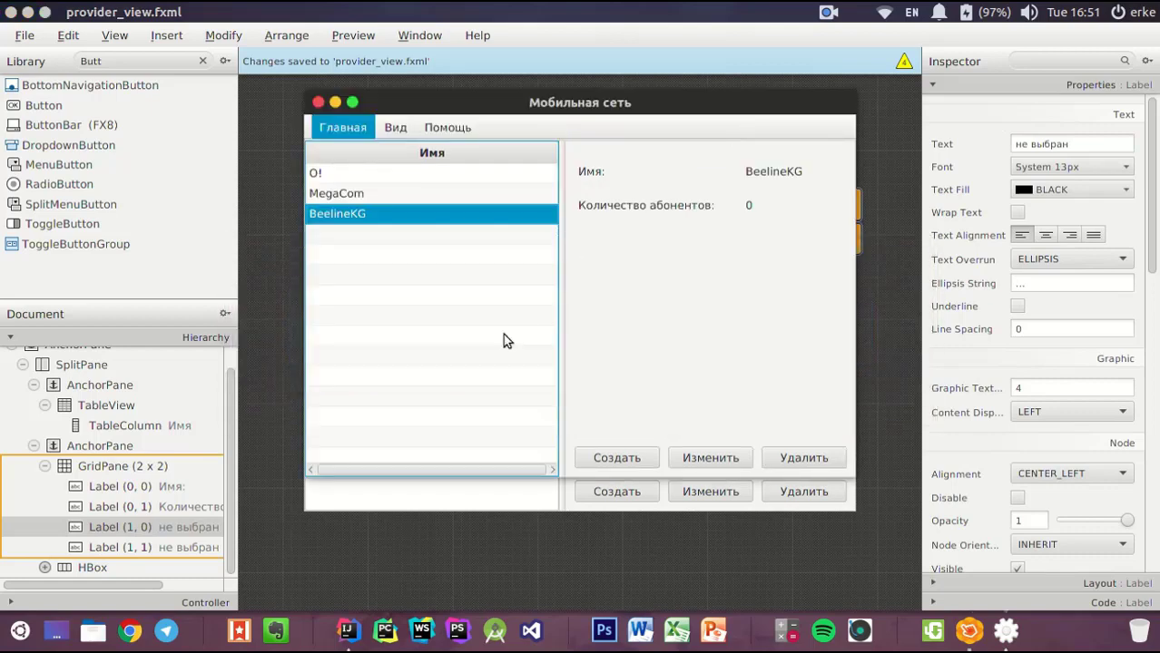
{"action": "key", "text": "alt+Tab"}
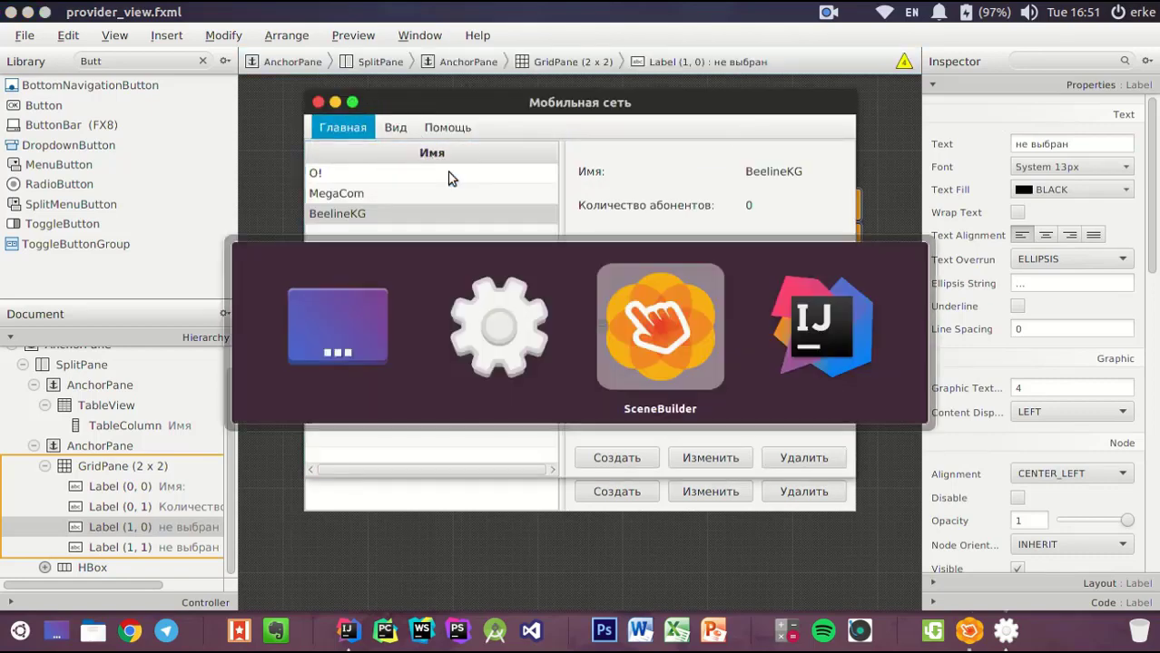
{"action": "key", "text": "alt+shift+Tab"}
{"action": "left_click", "coordinate": [453, 127]}
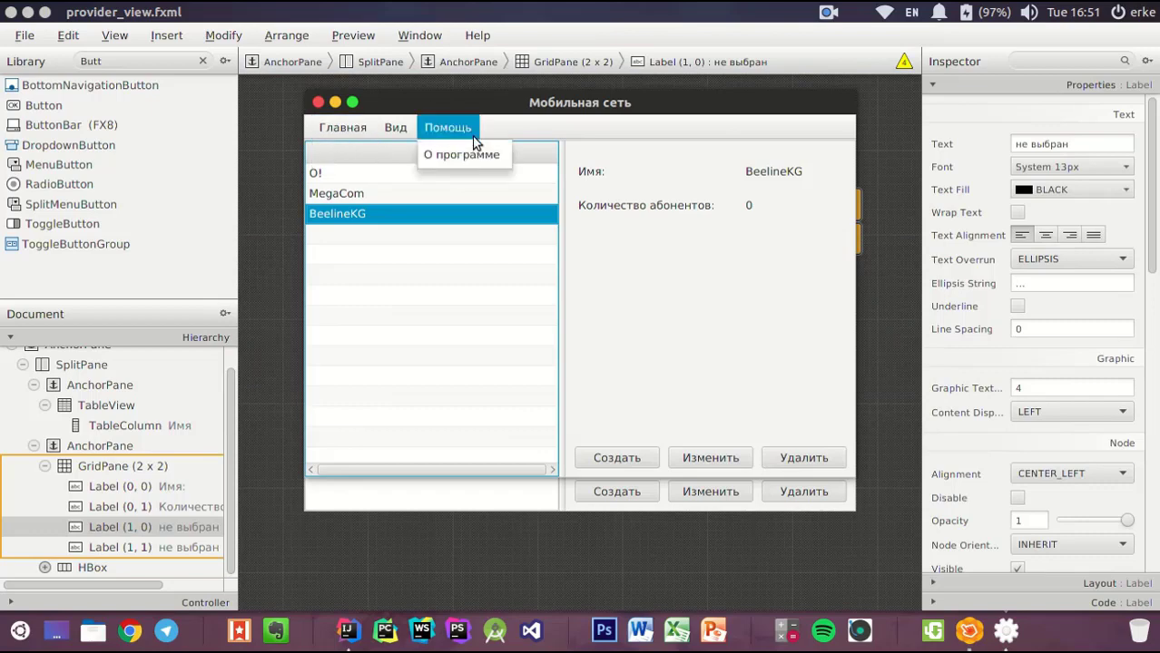
{"action": "left_click", "coordinate": [608, 134]}
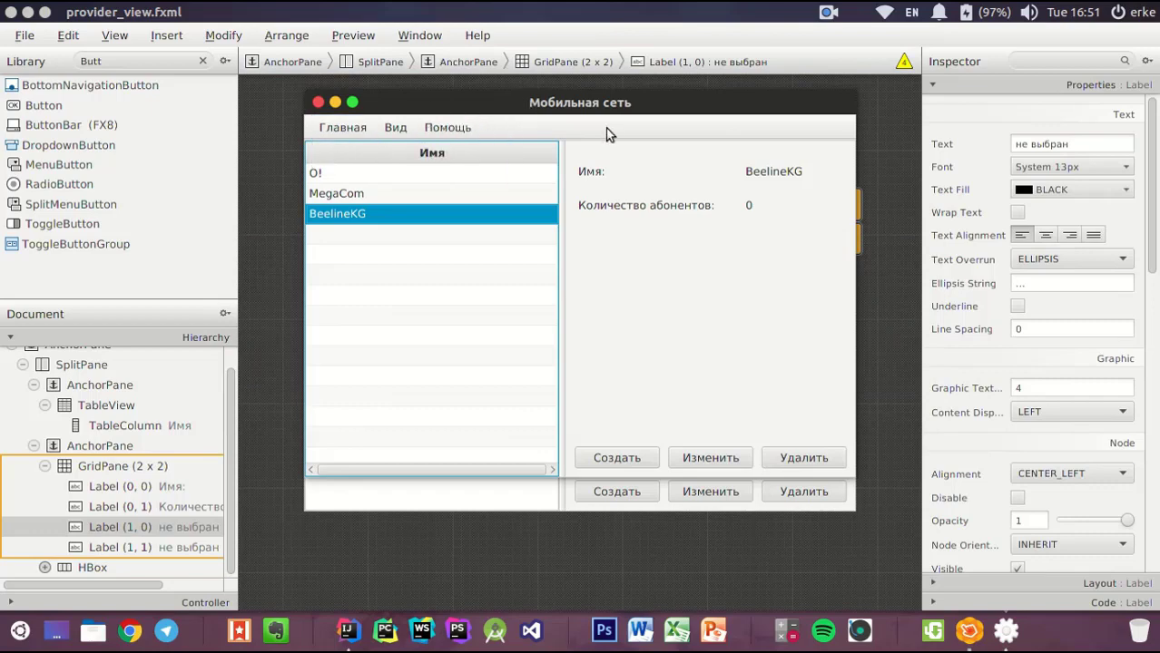
{"action": "left_click", "coordinate": [623, 454]}
{"action": "left_click", "coordinate": [686, 455]}
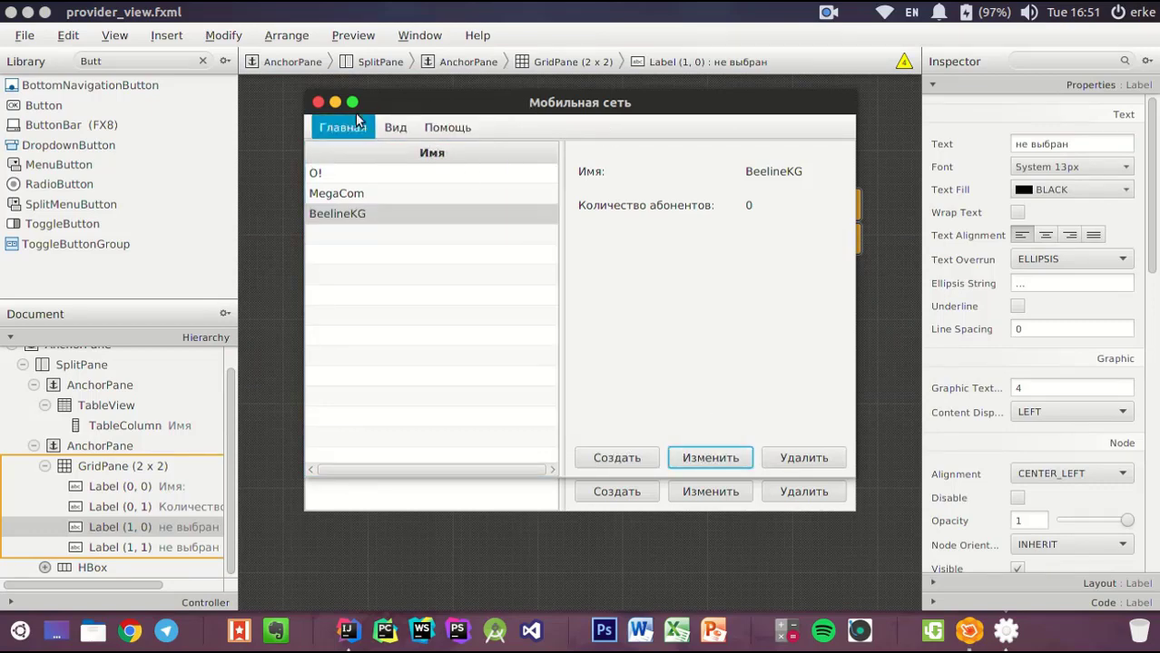
Close the running app, return to IntelliJ IDEA, and hide the run output to show more of ProviderViewController.java
{"action": "key", "text": "alt+F4"}
{"action": "key", "text": "alt+Tab"}
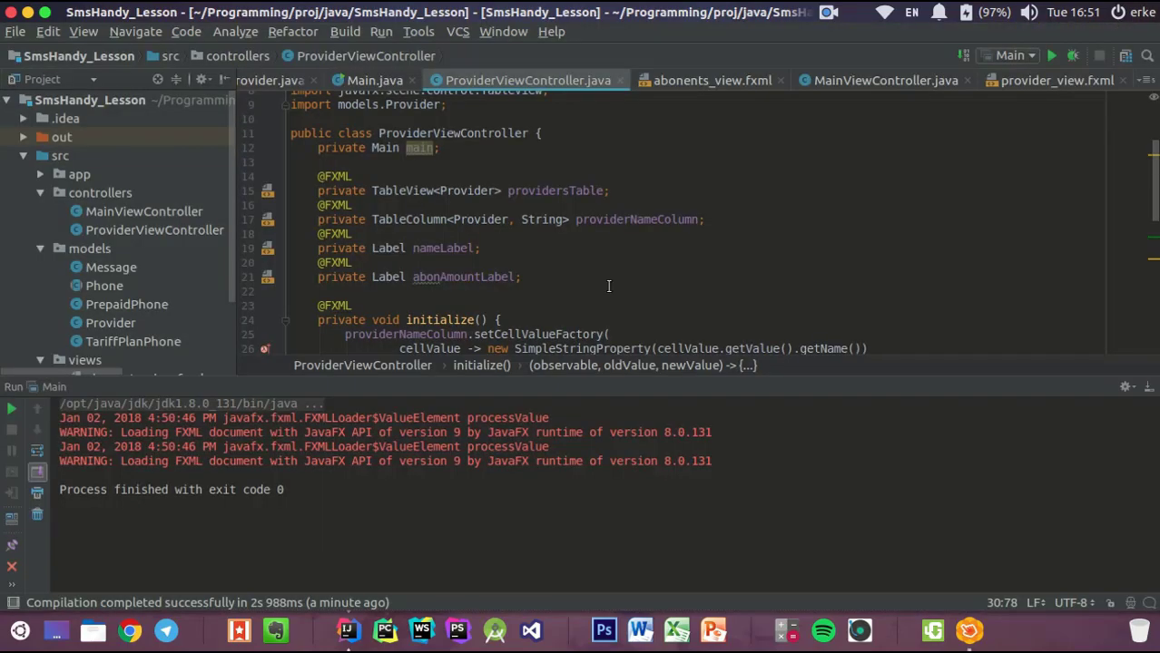
{"action": "left_click", "coordinate": [1148, 388]}
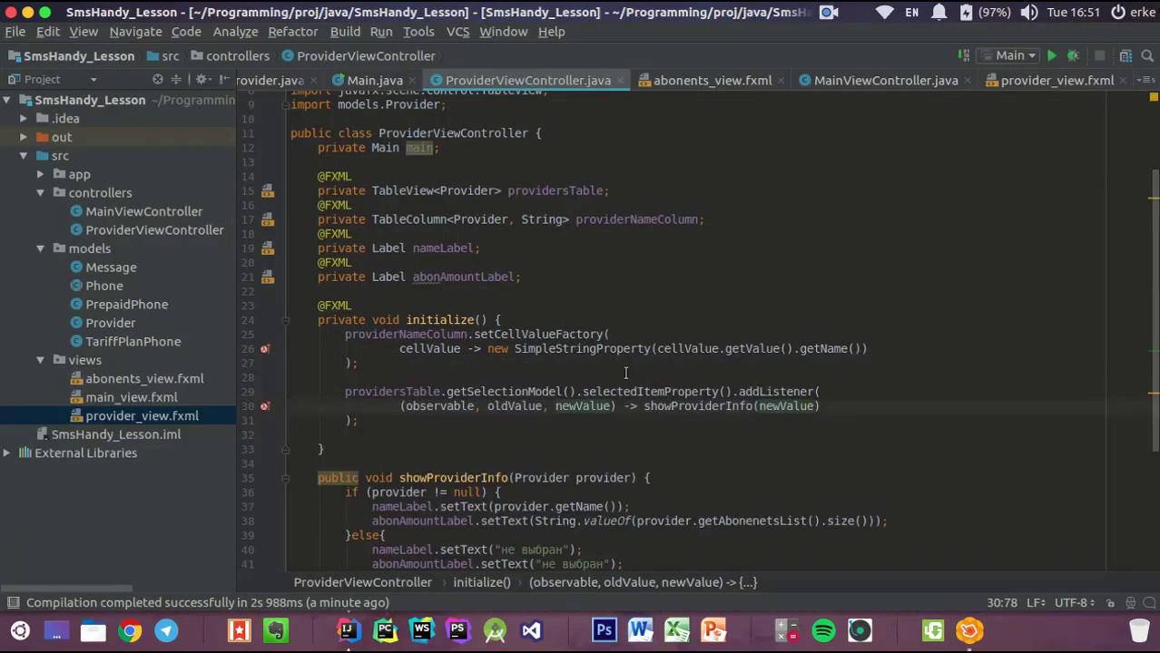
{"action": "scroll", "coordinate": [786, 396], "scroll_direction": "down", "scroll_amount": 5}
{"action": "scroll", "coordinate": [786, 397], "scroll_direction": "up", "scroll_amount": 7}
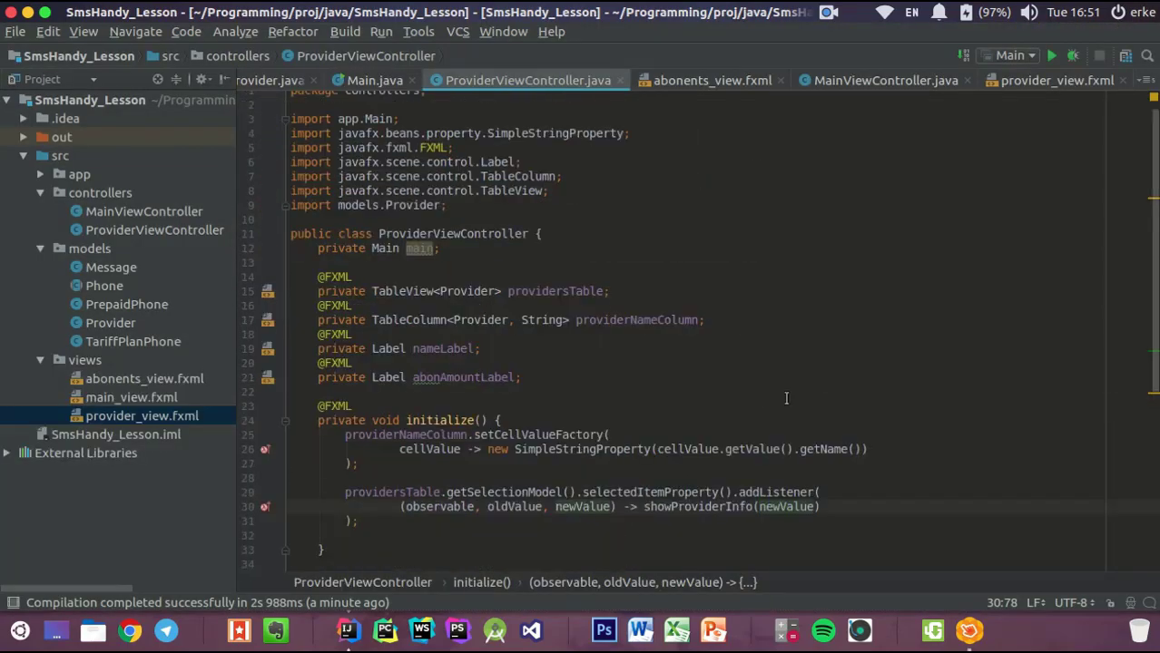
Switch to SceneBuilder and set the Создать button's On Action handler to handleNewProvider
{"action": "key", "text": "alt+Tab"}
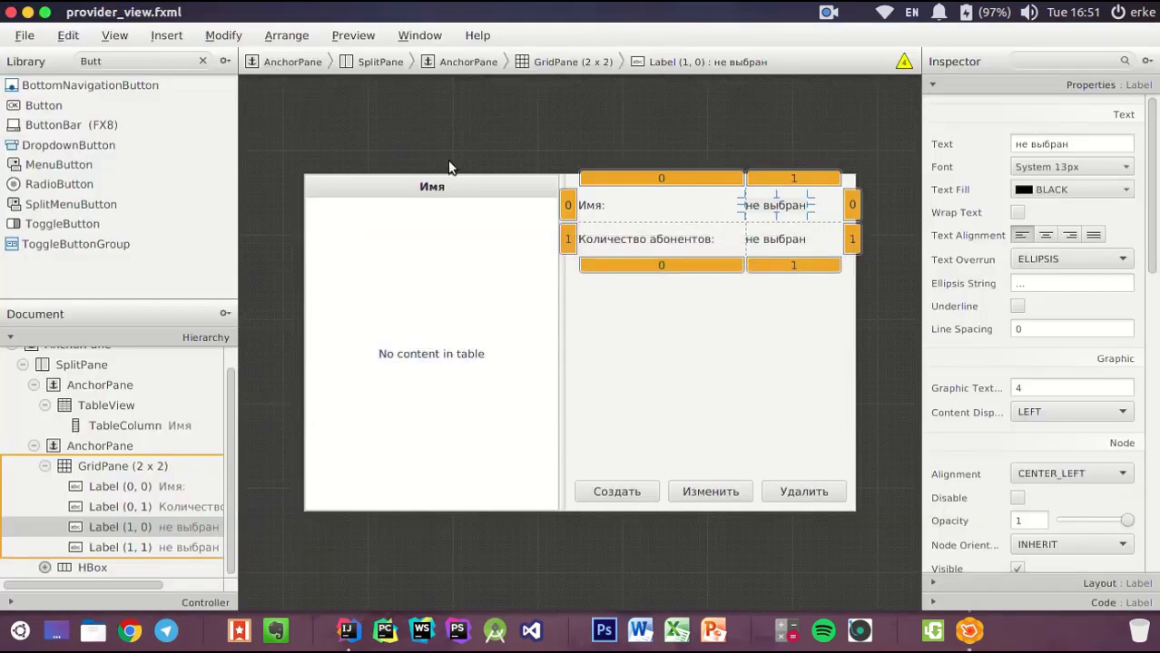
{"action": "left_click", "coordinate": [620, 491]}
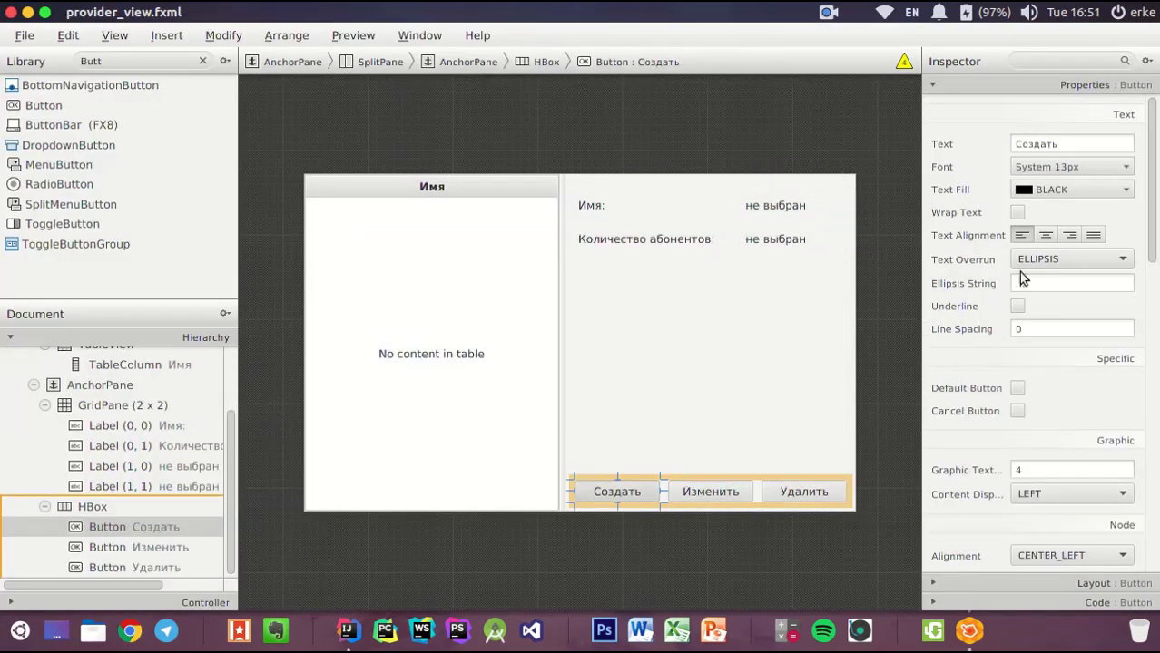
{"action": "left_click", "coordinate": [949, 86]}
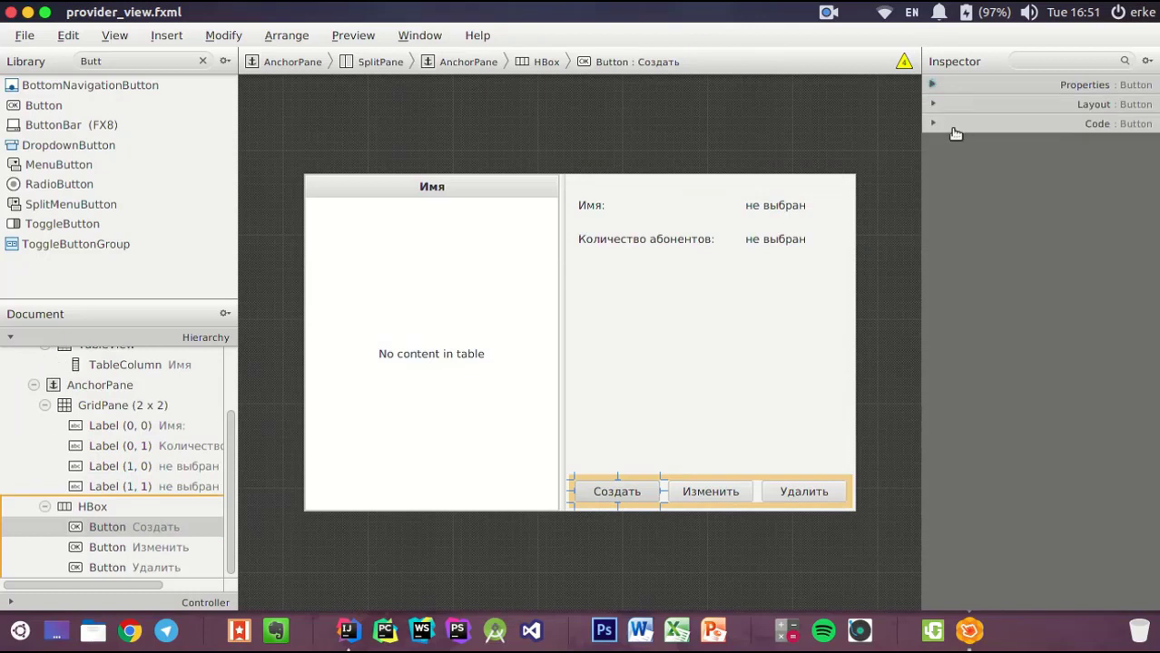
{"action": "left_click", "coordinate": [956, 127]}
{"action": "left_click", "coordinate": [1003, 261]}
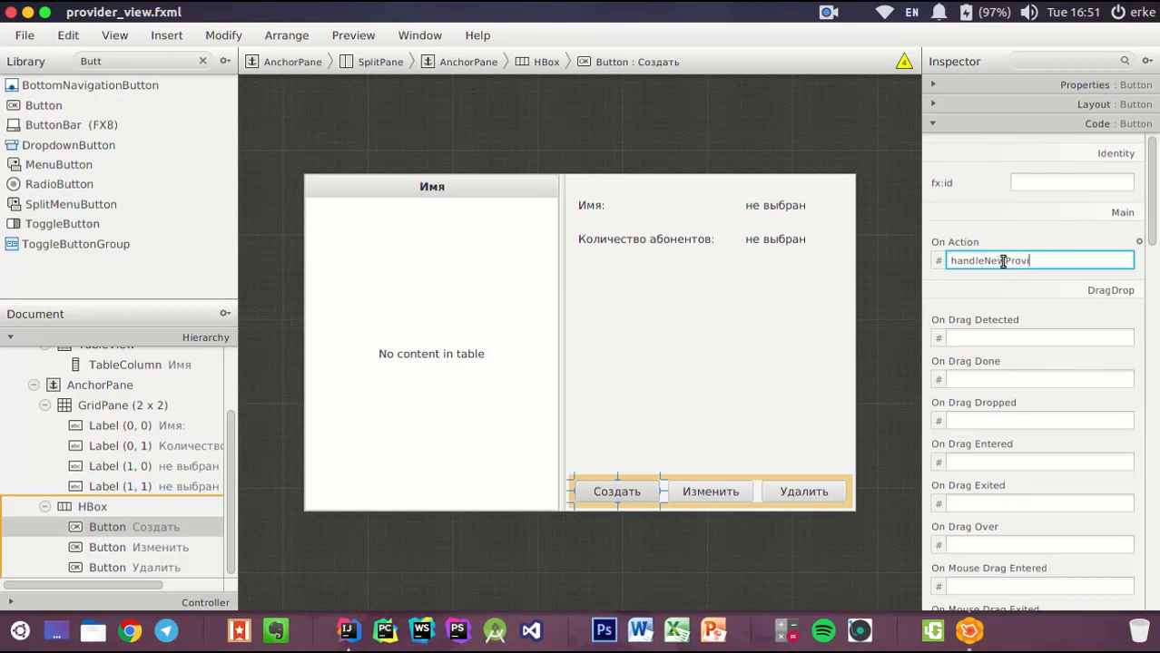
{"action": "type", "text": "handleNewProvider"}
{"action": "key", "text": "Return"}
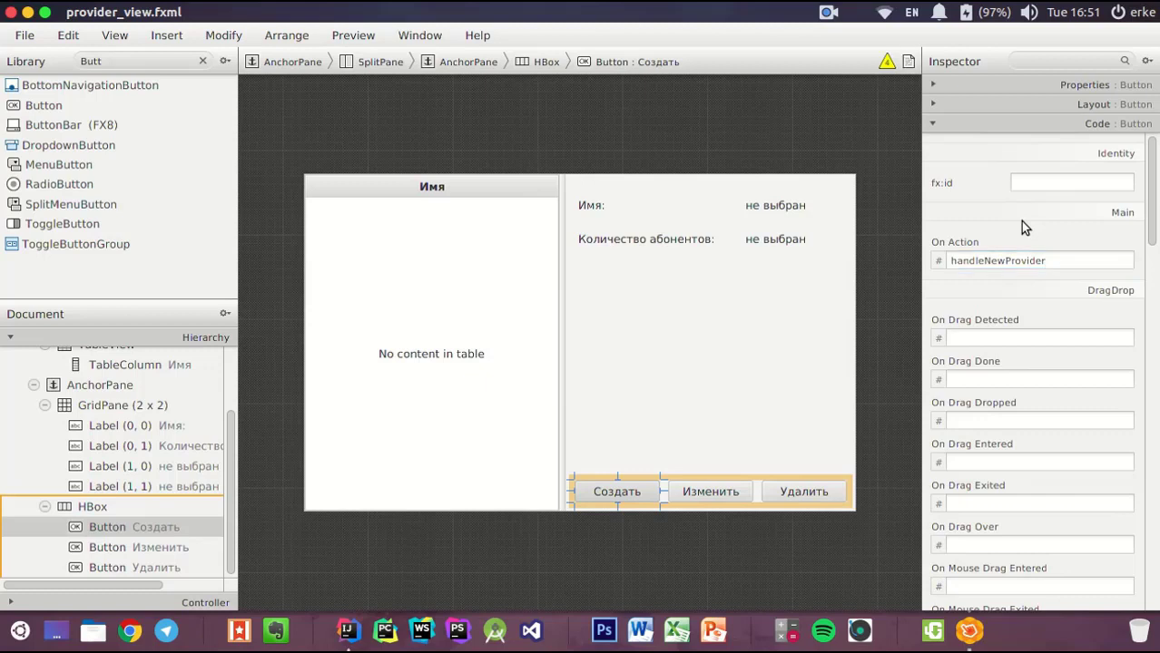
Set the Изменить button's On Action handler to handleEditProvider
{"action": "left_click", "coordinate": [710, 495]}
{"action": "left_click", "coordinate": [980, 261]}
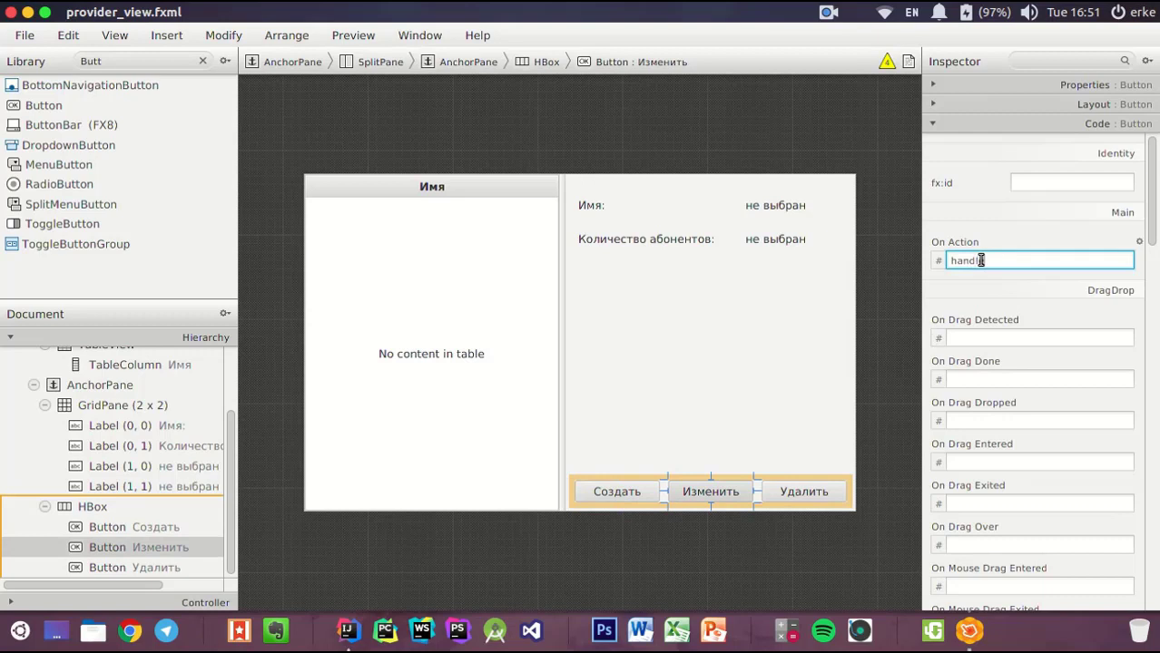
{"action": "type", "text": "handleEditProvider"}
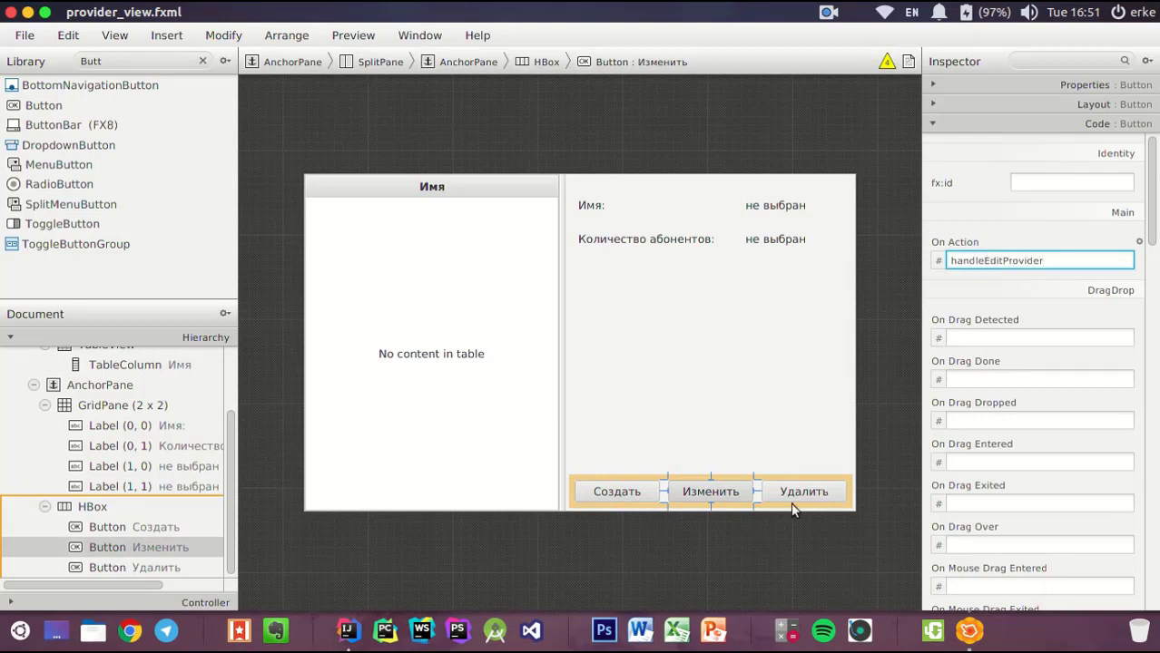
Set the Удалить button's On Action handler to handleDeleteProvider and save provider_view.fxml
{"action": "left_click", "coordinate": [784, 493]}
{"action": "left_click", "coordinate": [960, 263]}
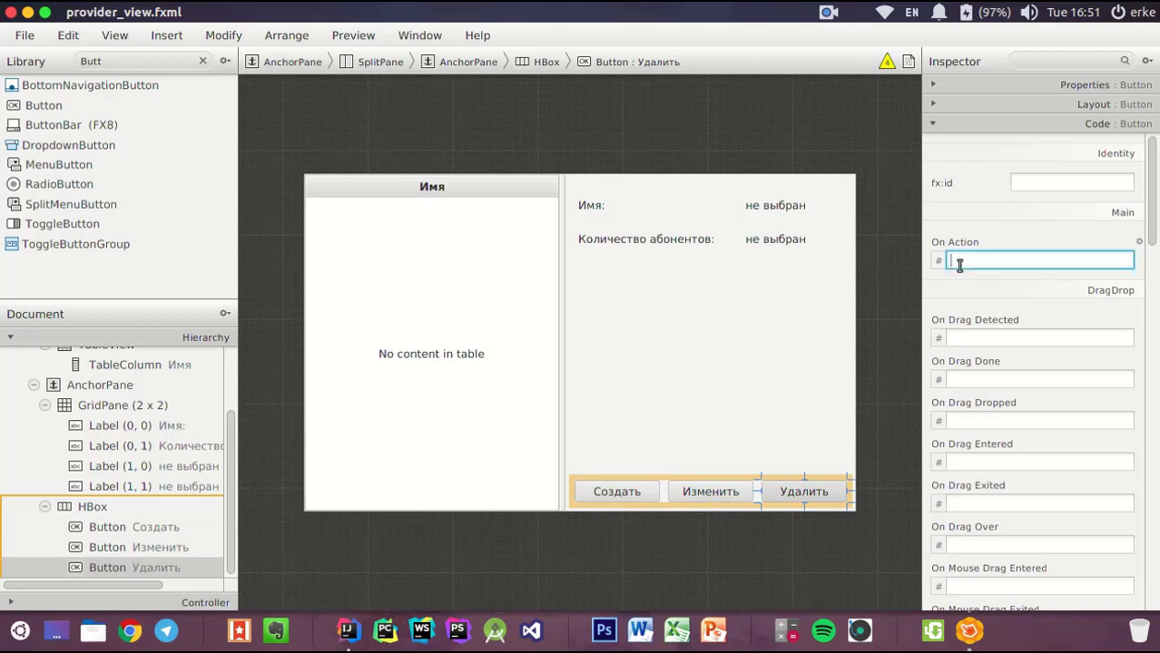
{"action": "type", "text": "handleDeleteProvider"}
{"action": "left_click", "coordinate": [1015, 230]}
{"action": "key", "text": "ctrl+s"}
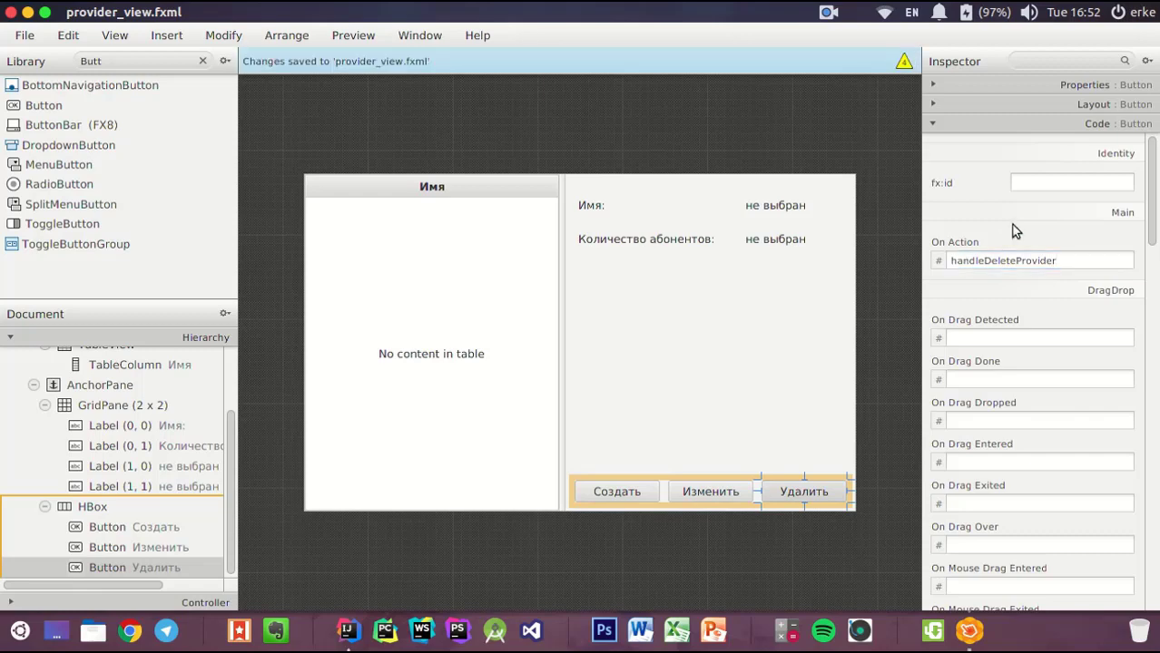
{"action": "key", "text": "alt+Tab"}
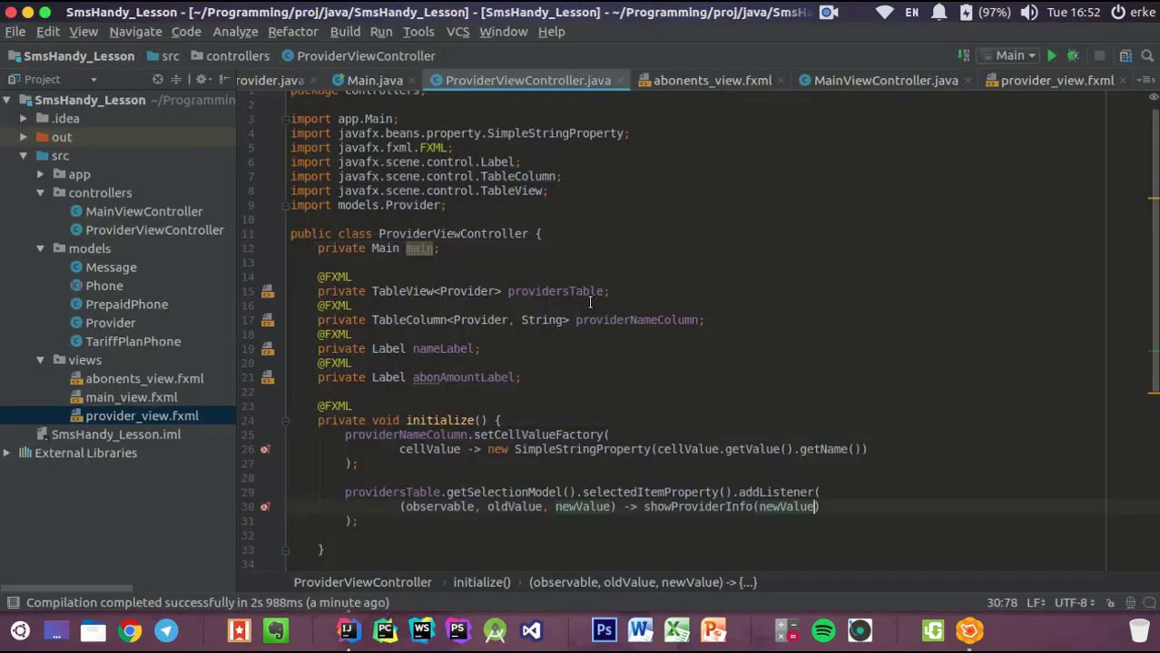
{"action": "scroll", "coordinate": [627, 346], "scroll_direction": "down", "scroll_amount": 7}
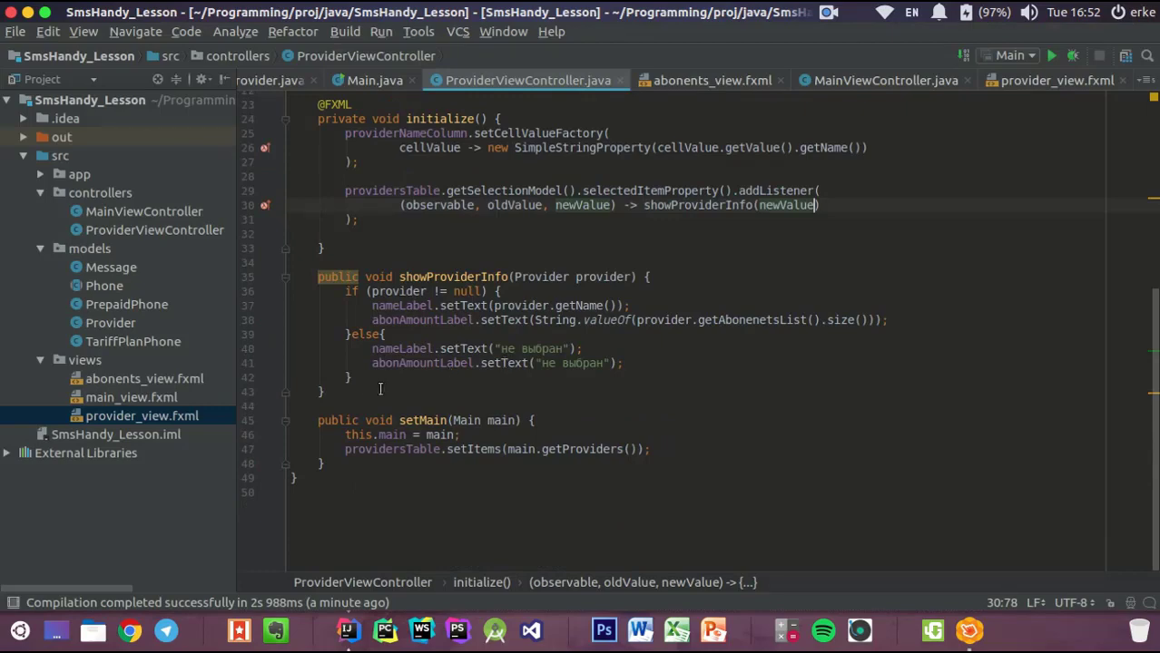
{"action": "scroll", "coordinate": [555, 348], "scroll_direction": "up", "scroll_amount": 5}
{"action": "left_click", "coordinate": [367, 467]}
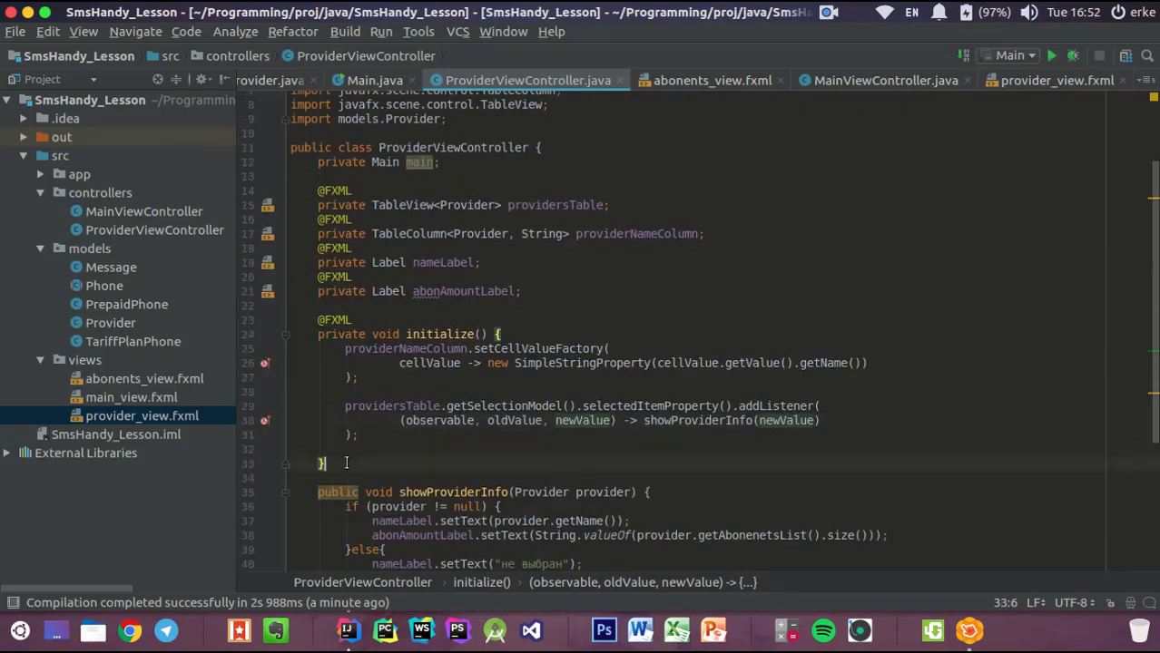
{"action": "key", "text": "Return"}
{"action": "key", "text": "Return"}
{"action": "type", "text": "@FXML"}
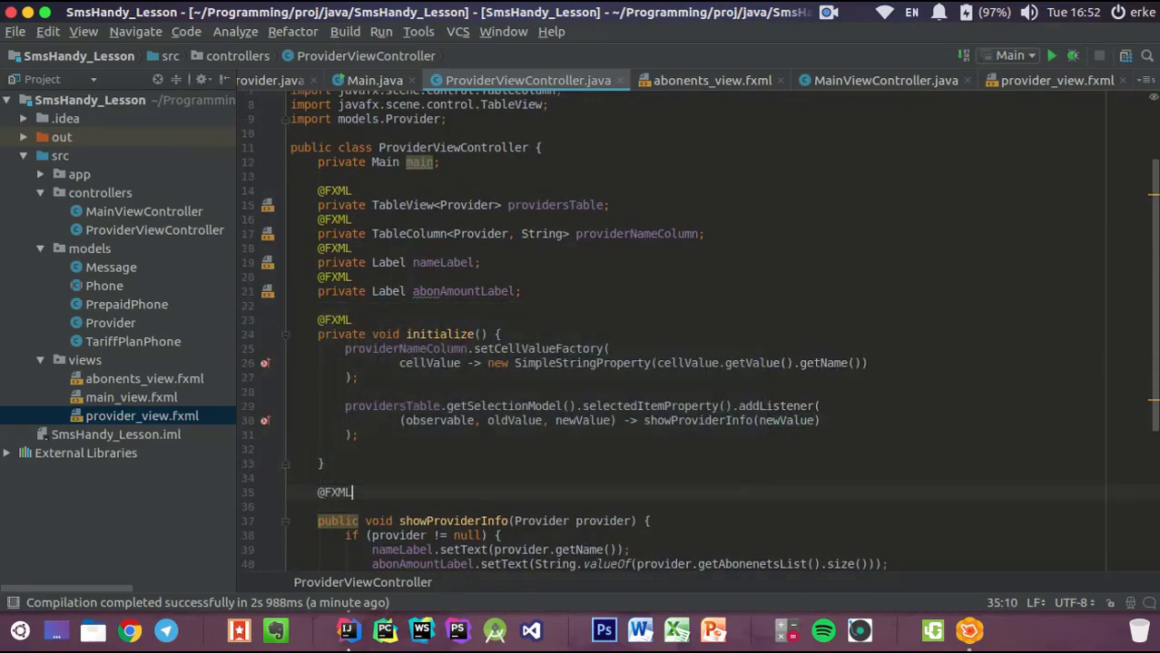
{"action": "key", "text": "Return"}
{"action": "type", "text": "public"}
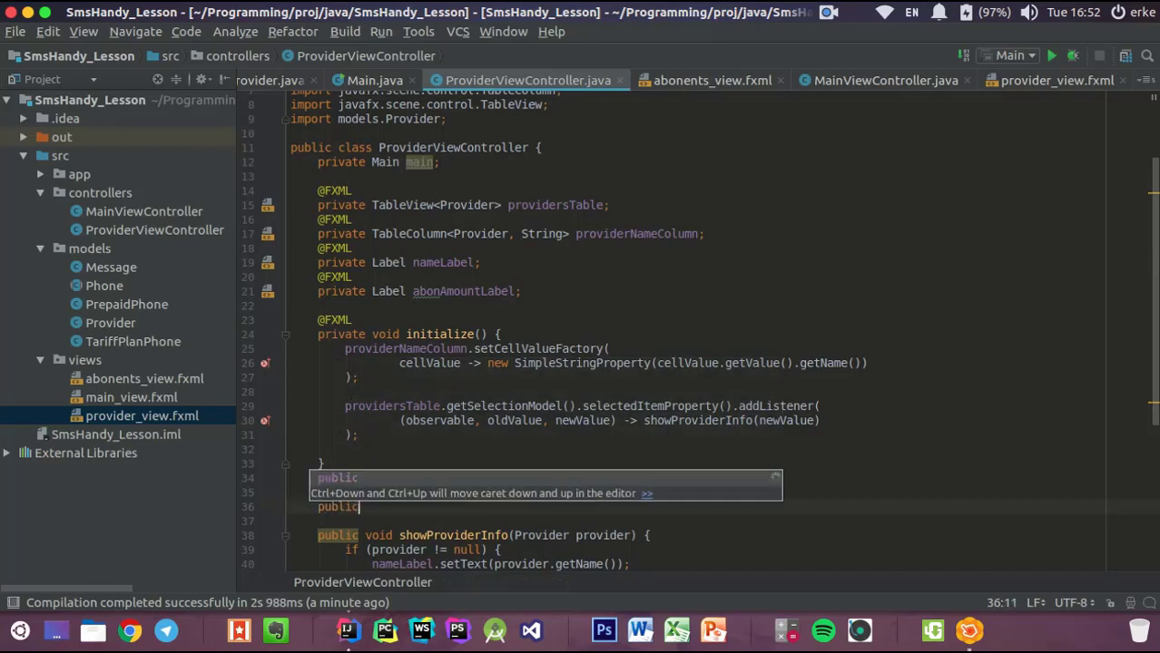
{"action": "type", "text": " void handle"}
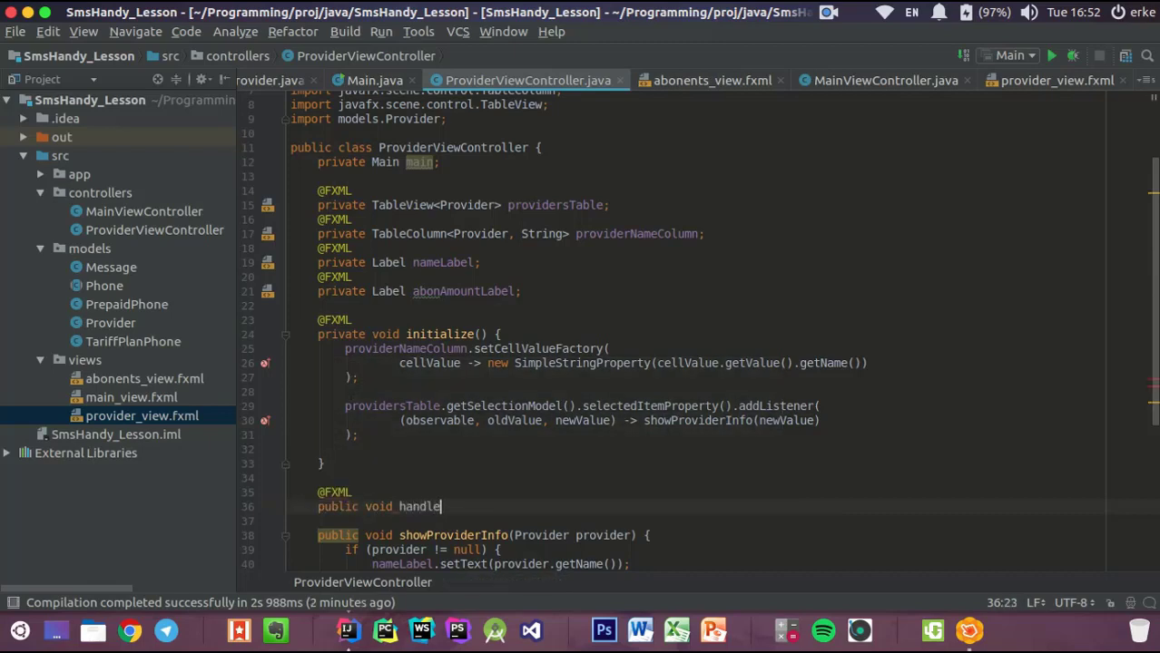
{"action": "type", "text": "NewProvider() {"}
{"action": "key", "text": "Return"}
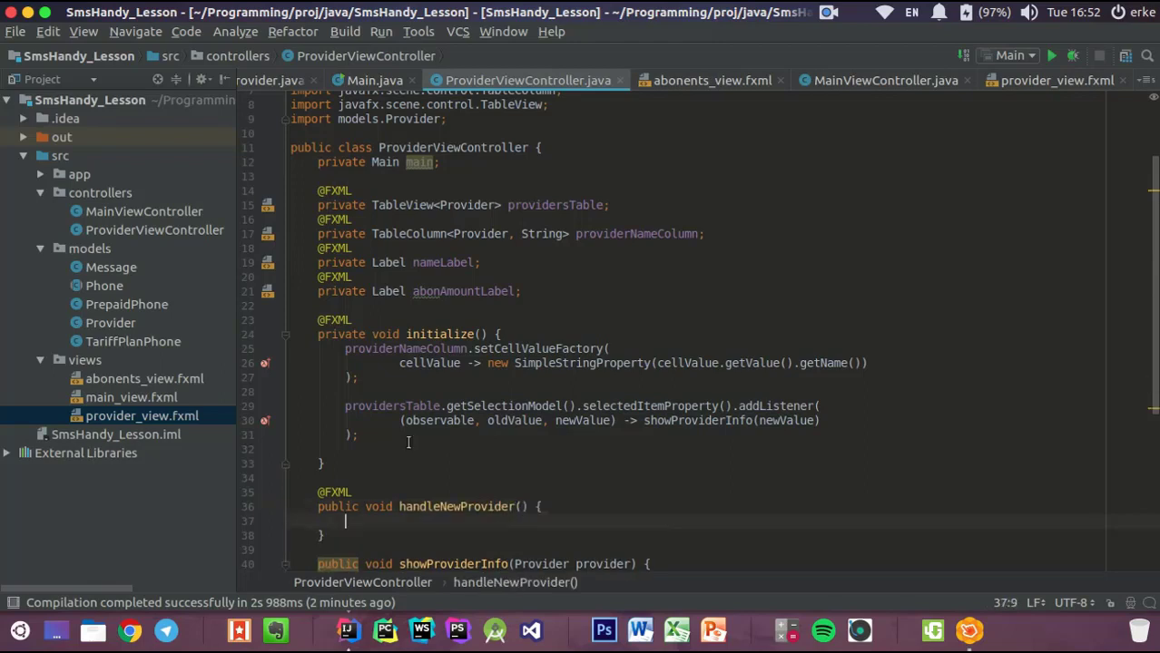
{"action": "scroll", "coordinate": [477, 438], "scroll_direction": "down", "scroll_amount": 3}
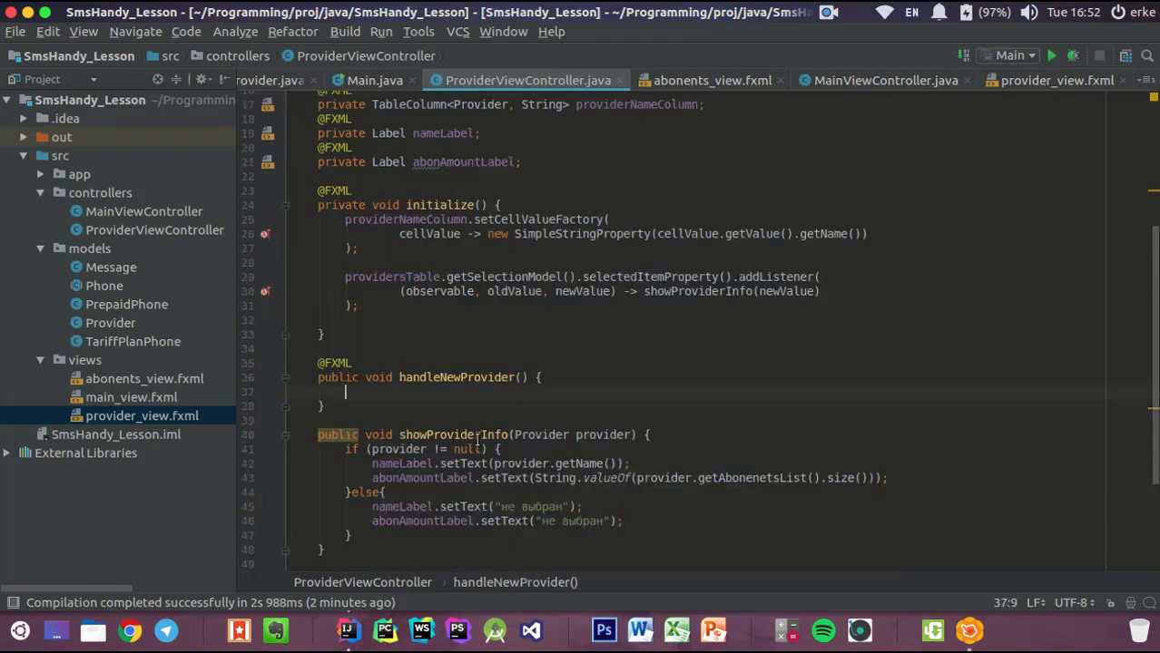
{"action": "left_click", "coordinate": [337, 414]}
{"action": "key", "text": "Right"}
{"action": "key", "text": "Right"}
{"action": "left_click", "coordinate": [438, 375]}
{"action": "type", "text": "d"}
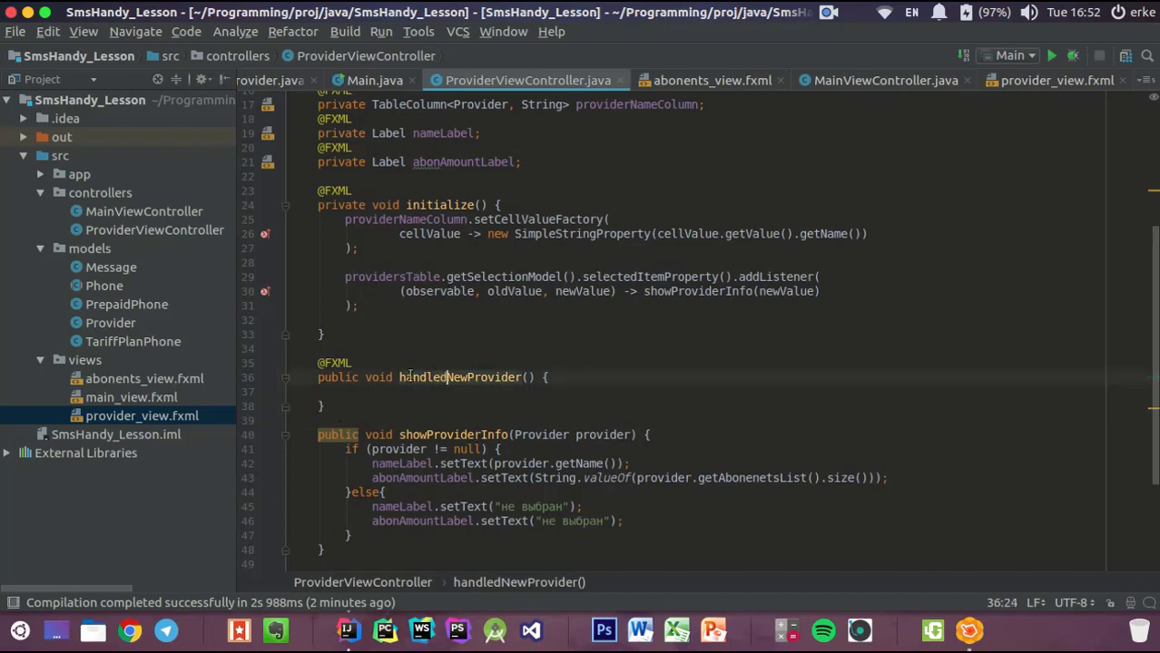
{"action": "key", "text": "BackSpace"}
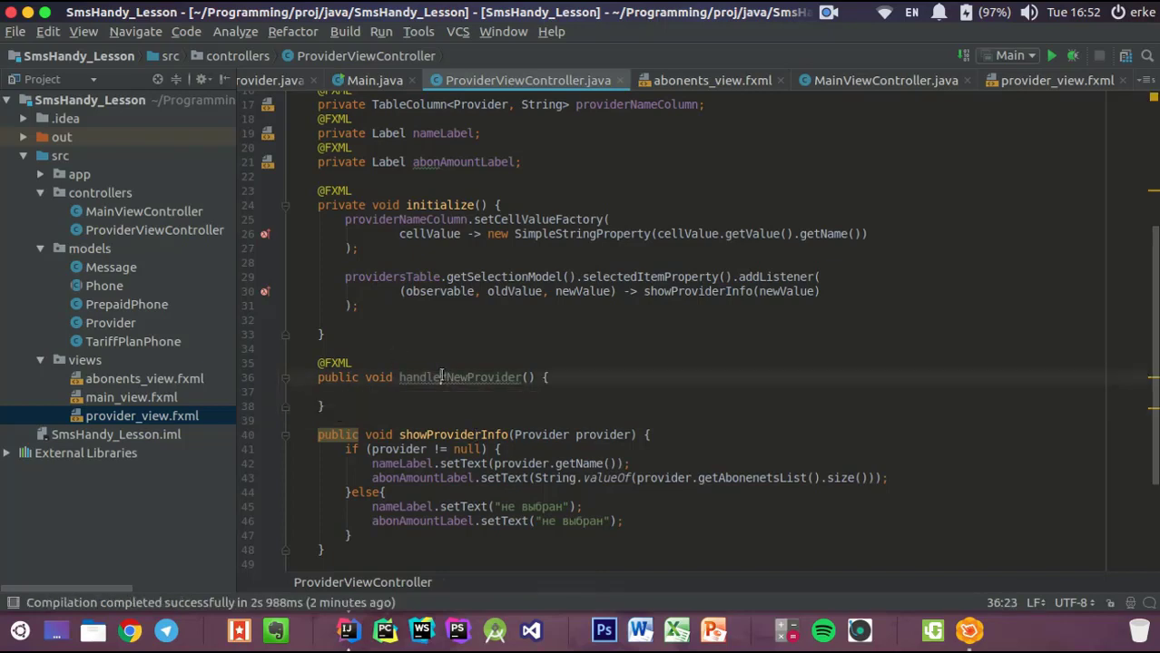
{"action": "key", "text": "ctrl+z"}
{"action": "key", "text": "Delete"}
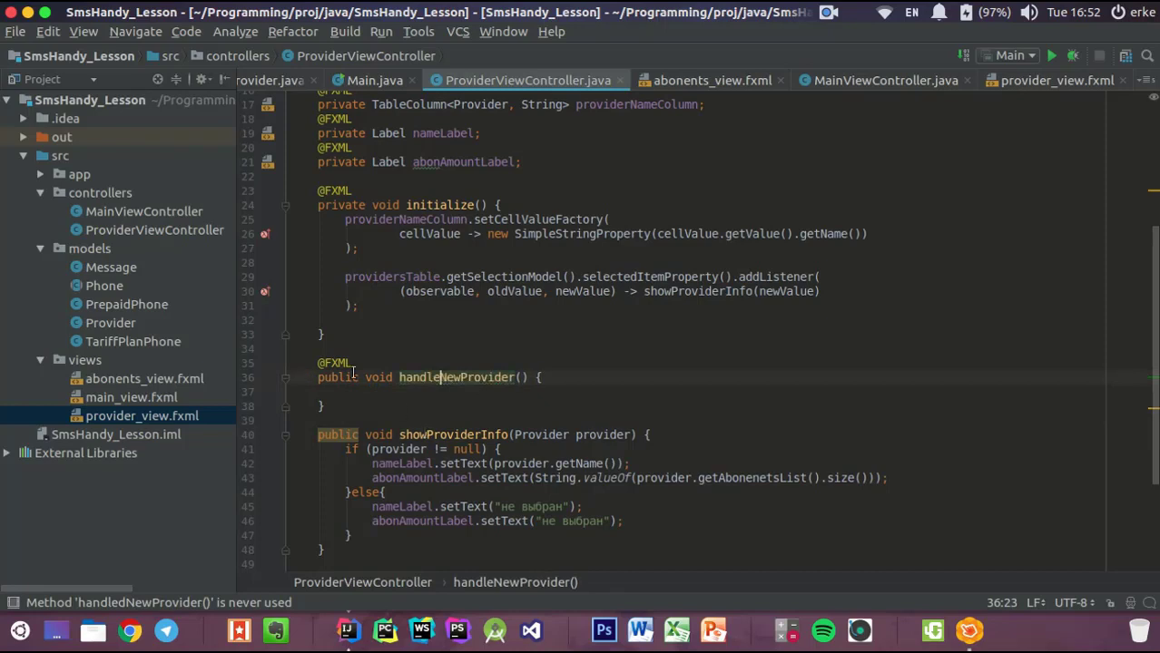
{"action": "left_click", "coordinate": [325, 406]}
{"action": "key", "text": "Return"}
{"action": "key", "text": "Return"}
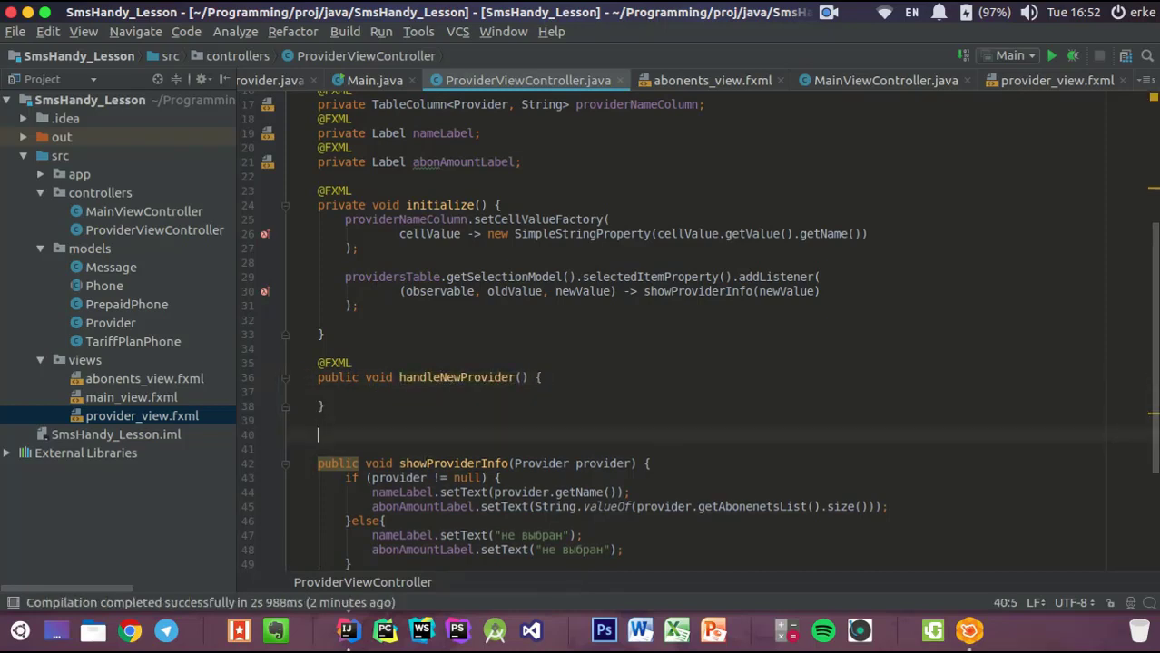
{"action": "type", "text": "@FX"}
{"action": "key", "text": "Return"}
{"action": "key", "text": "Return"}
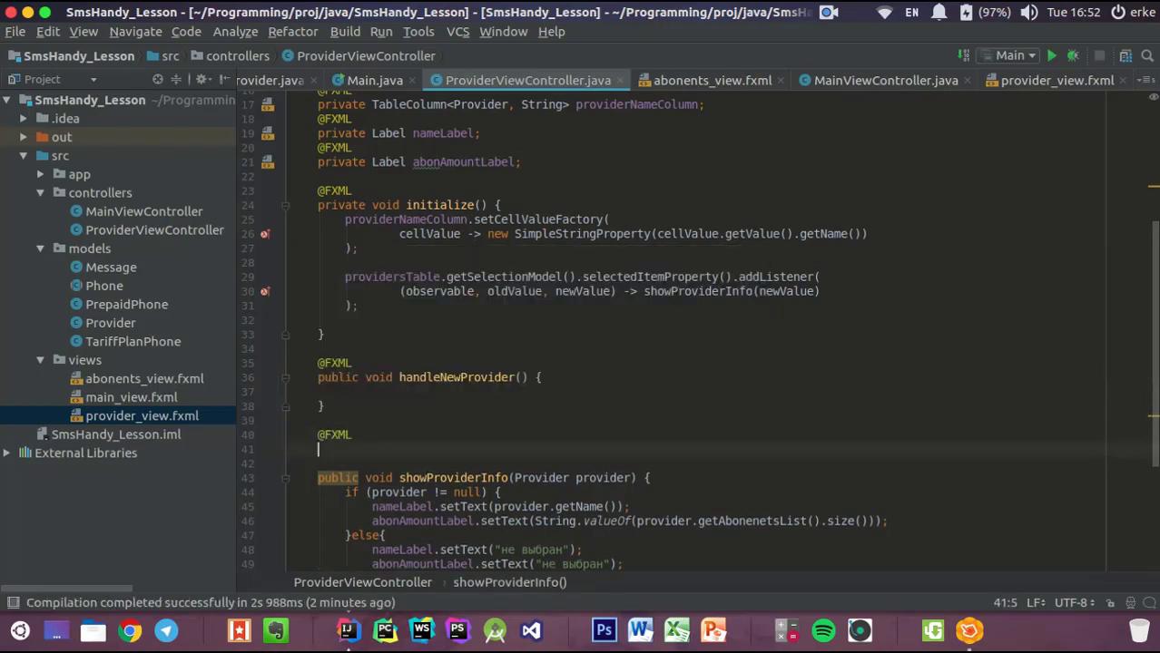
{"action": "type", "text": "pbul"}
{"action": "key", "text": "BackSpace"}
{"action": "key", "text": "BackSpace"}
{"action": "key", "text": "BackSpace"}
{"action": "key", "text": "BackSpace"}
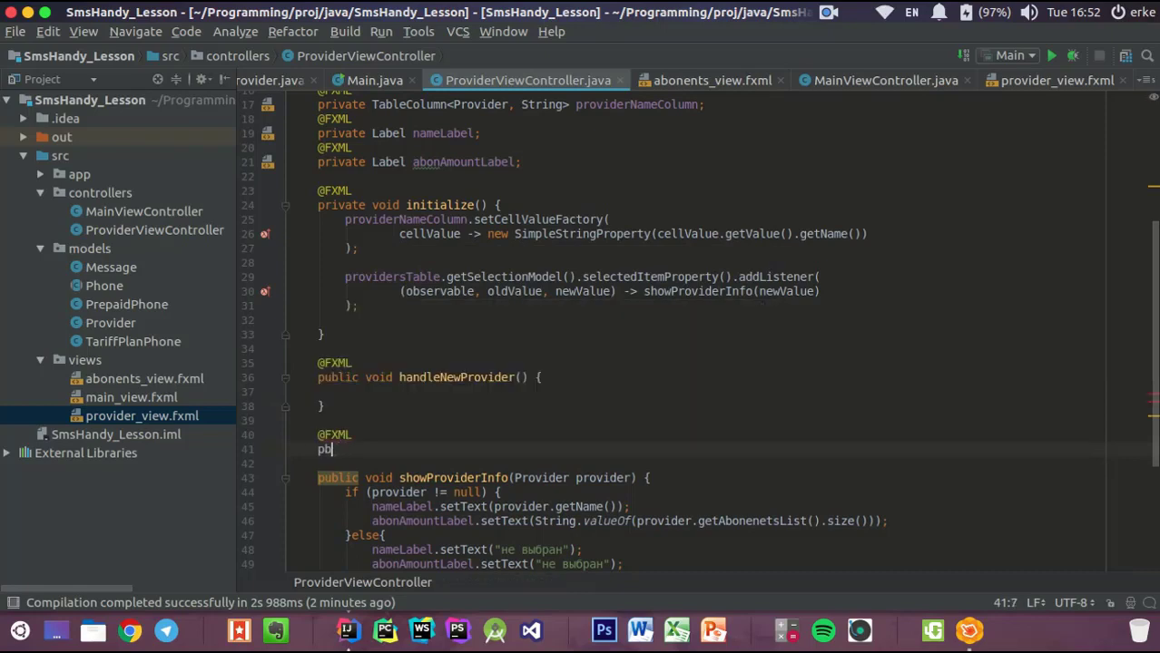
{"action": "type", "text": "public void"}
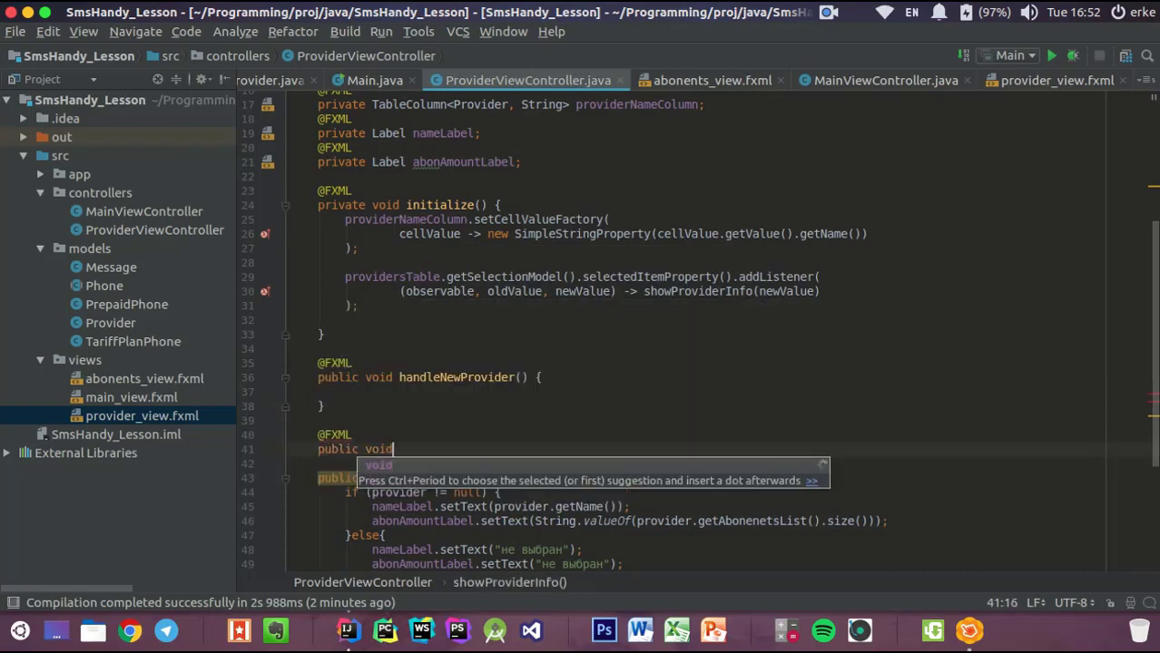
{"action": "type", "text": " handle"}
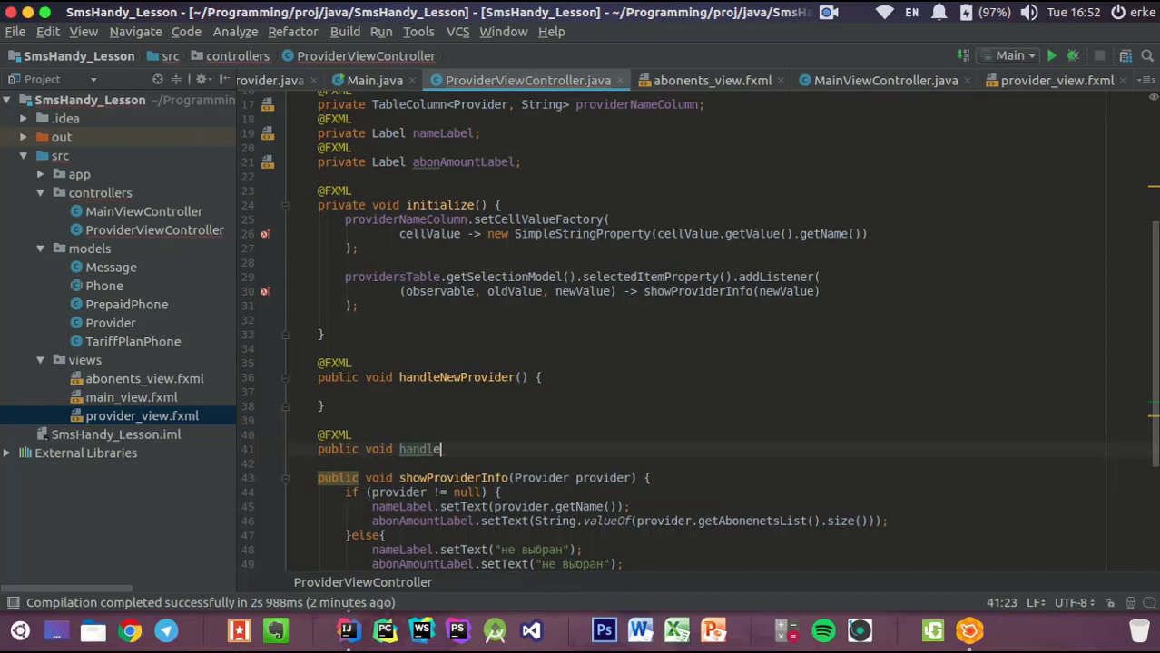
{"action": "type", "text": "EditProvider() {"}
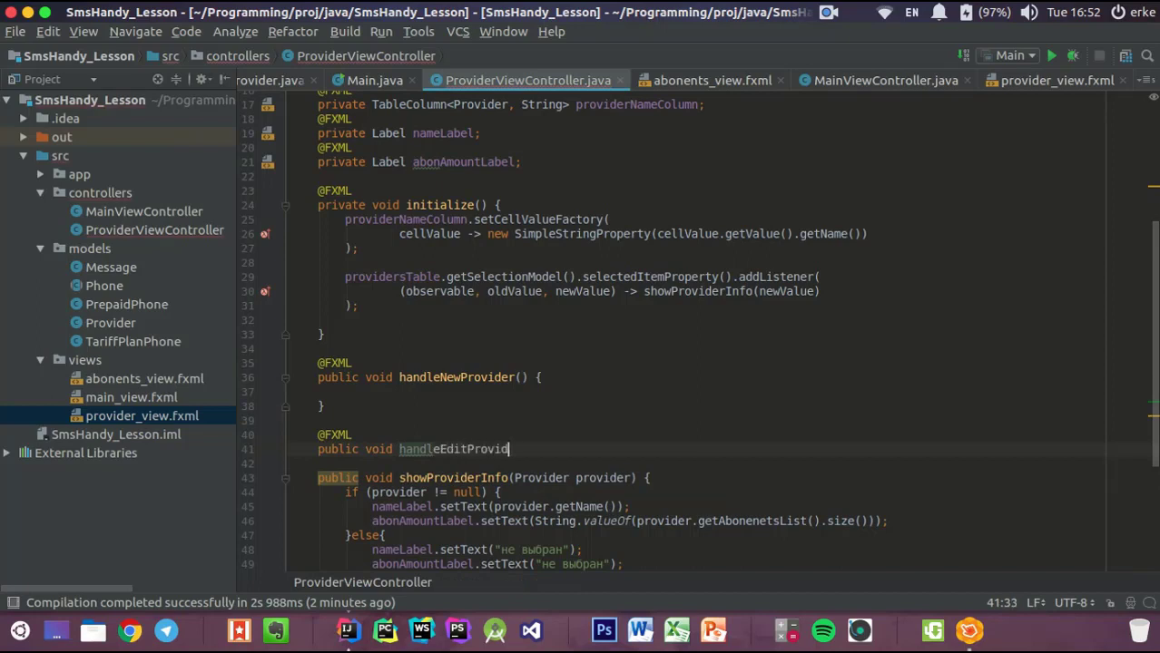
{"action": "key", "text": "Return"}
{"action": "key", "text": "Down"}
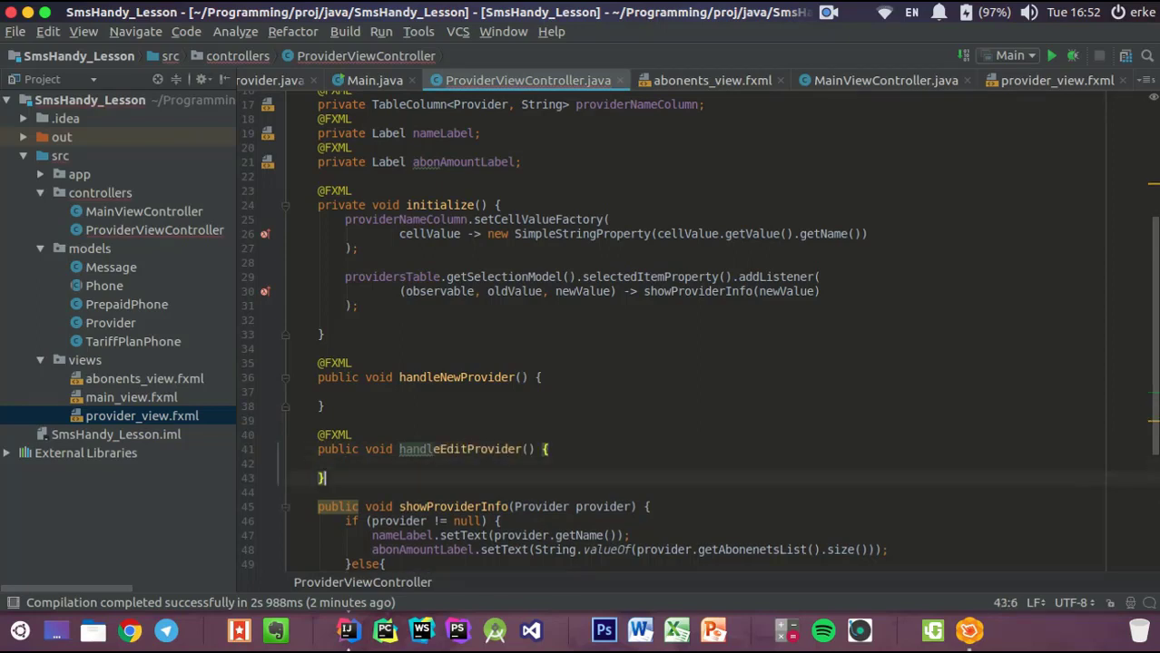
{"action": "key", "text": "Return"}
{"action": "key", "text": "Return"}
{"action": "type", "text": "@FXML"}
{"action": "key", "text": "Return"}
{"action": "type", "text": "publ"}
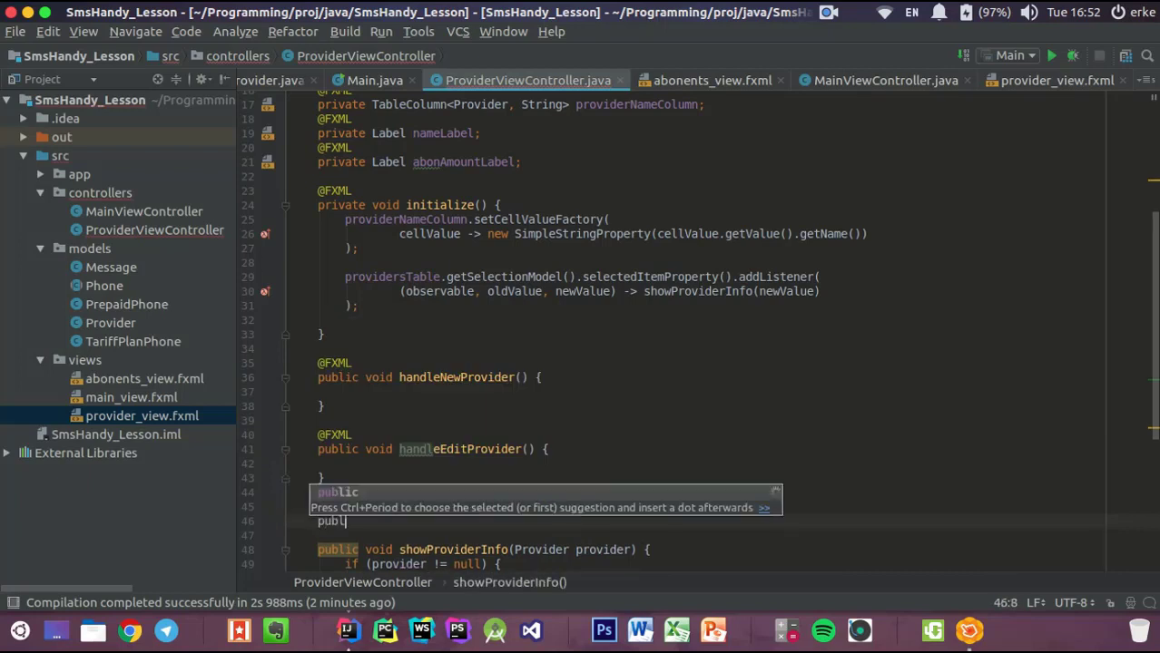
{"action": "type", "text": "ic void han"}
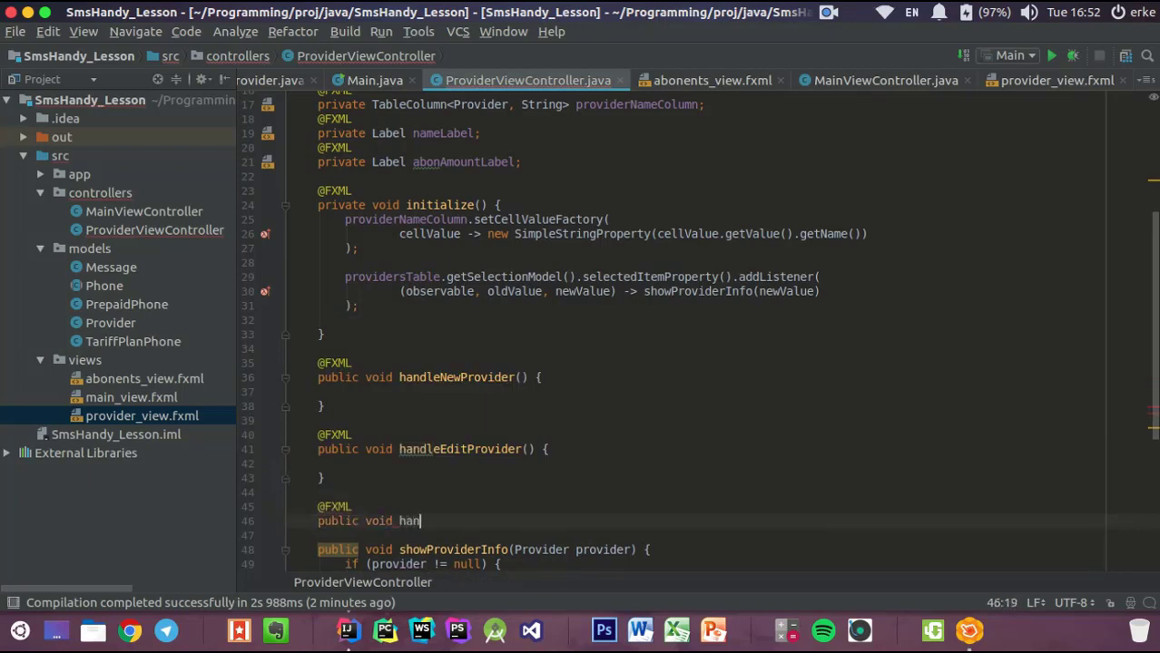
{"action": "type", "text": "dleDelete"}
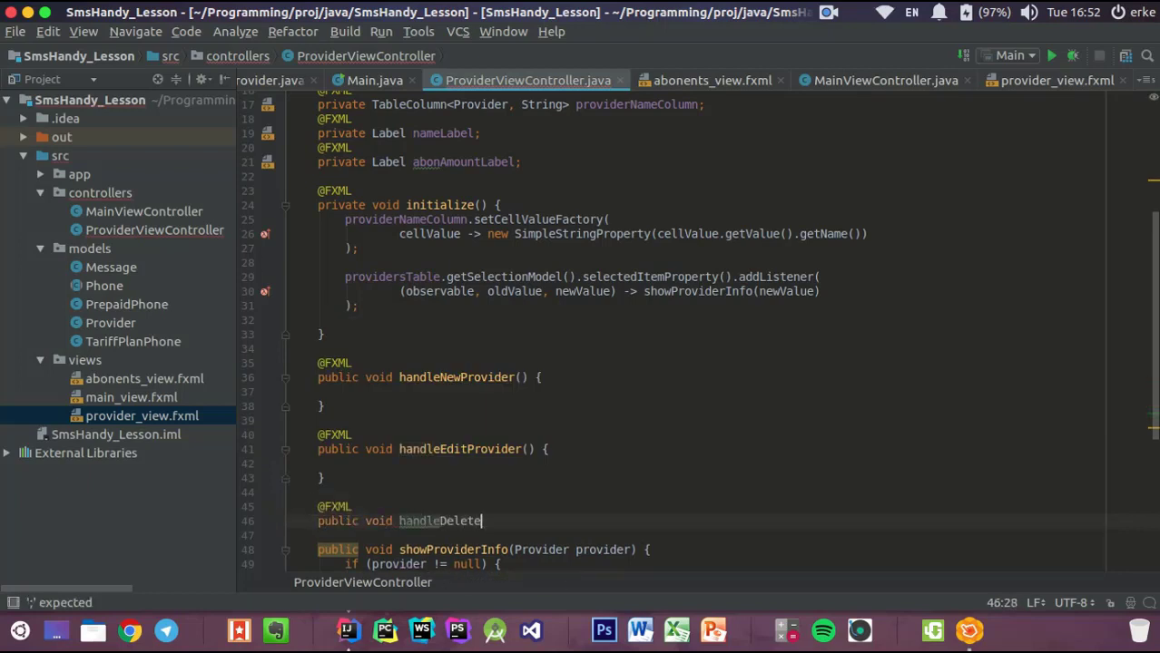
{"action": "type", "text": "Provider() {"}
{"action": "key", "text": "Return"}
Review the three empty handler methods and the surrounding code in ProviderViewController
{"action": "scroll", "coordinate": [651, 498], "scroll_direction": "down", "scroll_amount": 3}
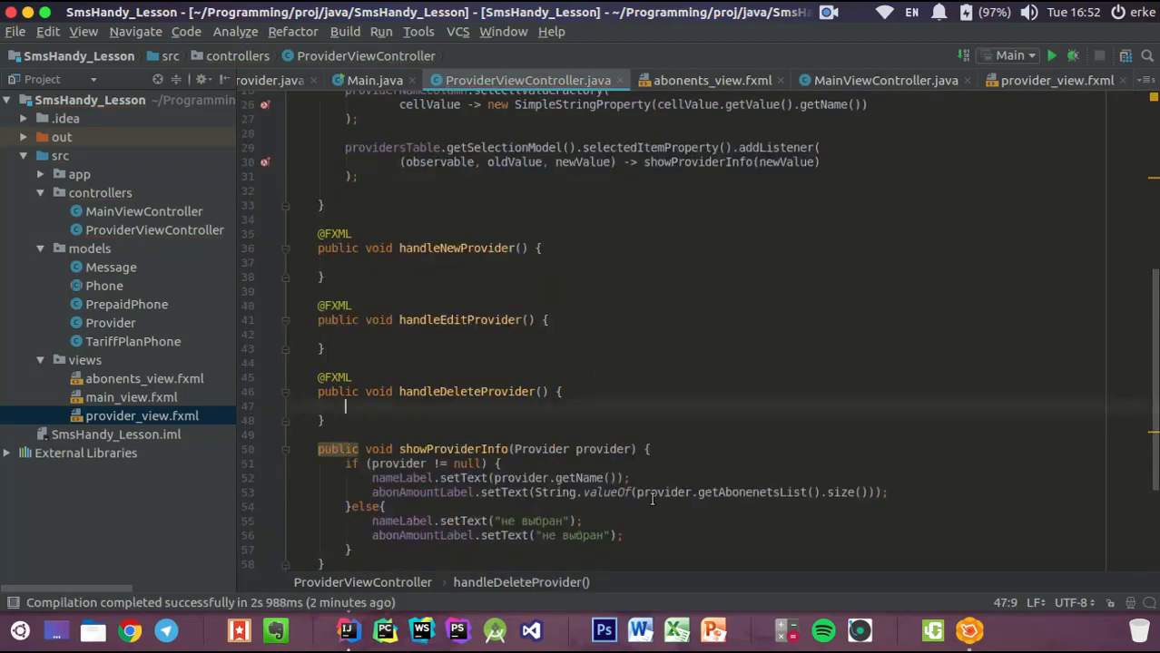
{"action": "scroll", "coordinate": [717, 363], "scroll_direction": "down", "scroll_amount": 3}
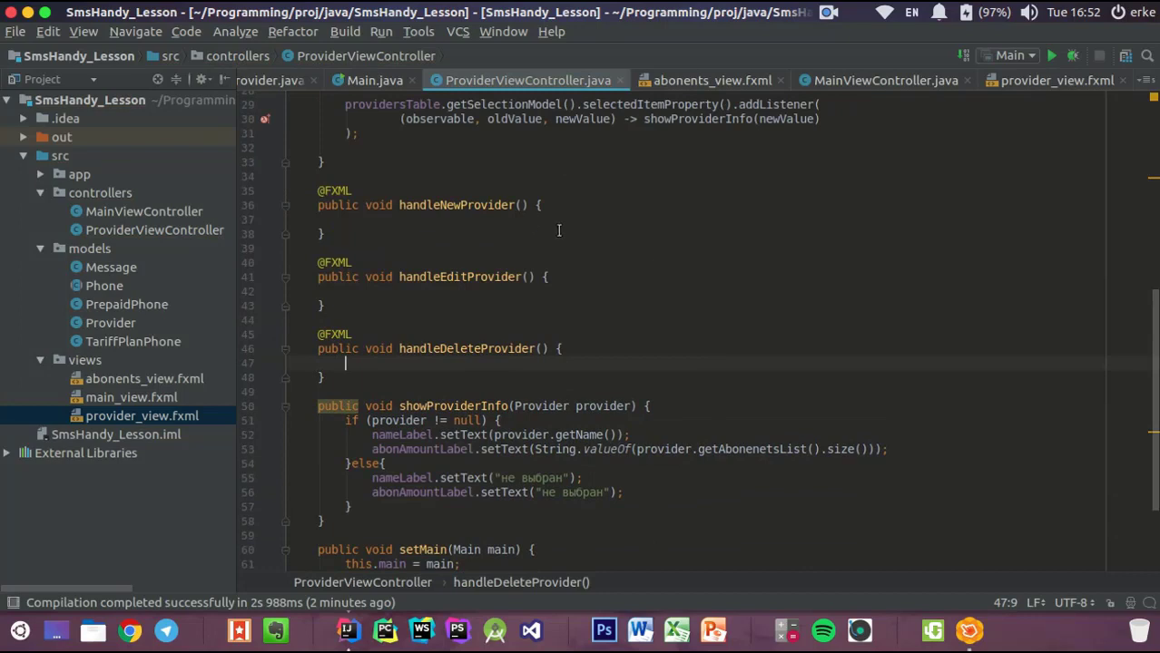
{"action": "scroll", "coordinate": [559, 231], "scroll_direction": "up", "scroll_amount": 5}
{"action": "scroll", "coordinate": [469, 336], "scroll_direction": "down", "scroll_amount": 2}
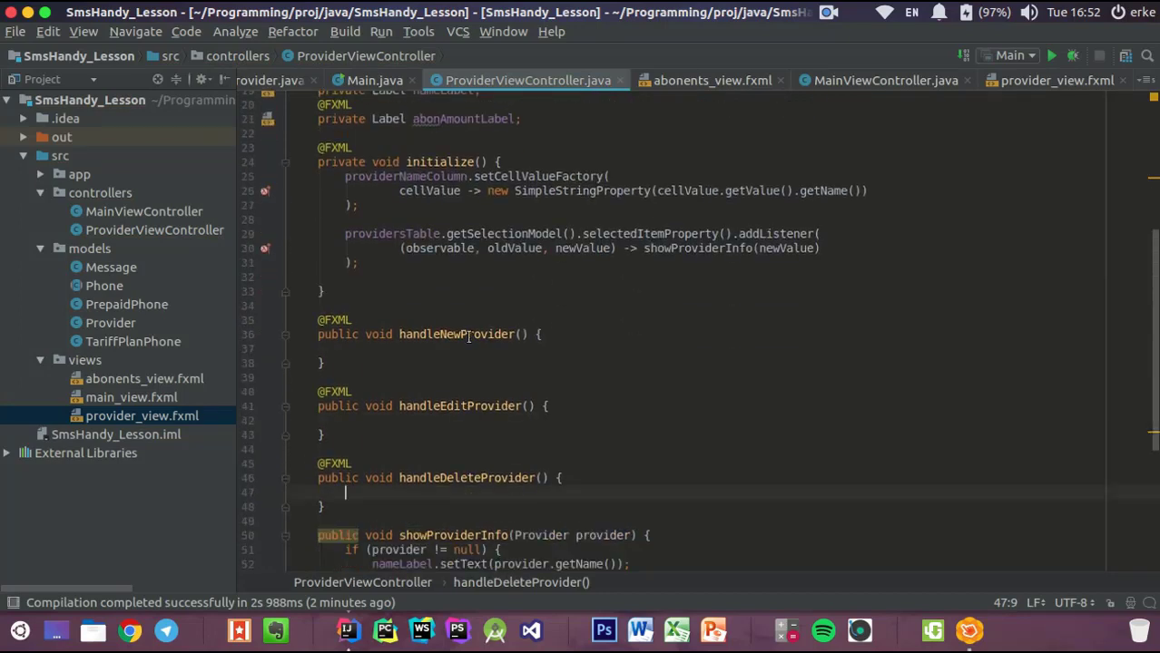
{"action": "left_click", "coordinate": [433, 348]}
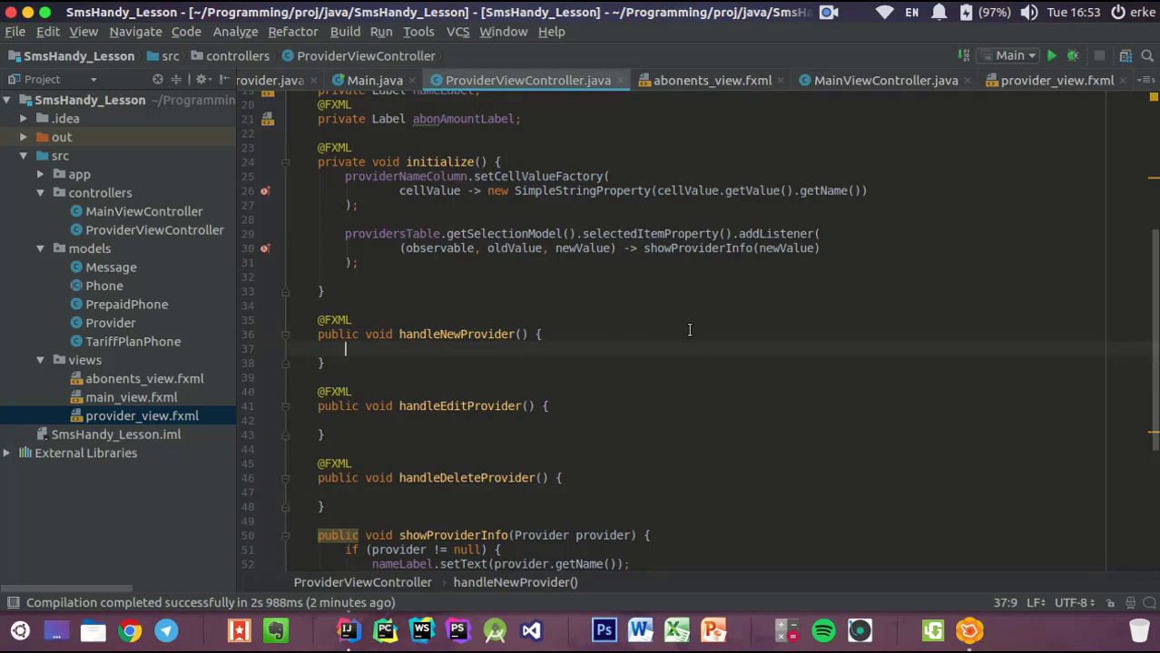
{"action": "scroll", "coordinate": [690, 329], "scroll_direction": "down", "scroll_amount": 4}
{"action": "scroll", "coordinate": [627, 209], "scroll_direction": "up", "scroll_amount": 4}
{"action": "scroll", "coordinate": [619, 211], "scroll_direction": "down", "scroll_amount": 4}
{"action": "key", "text": "alt+Tab"}
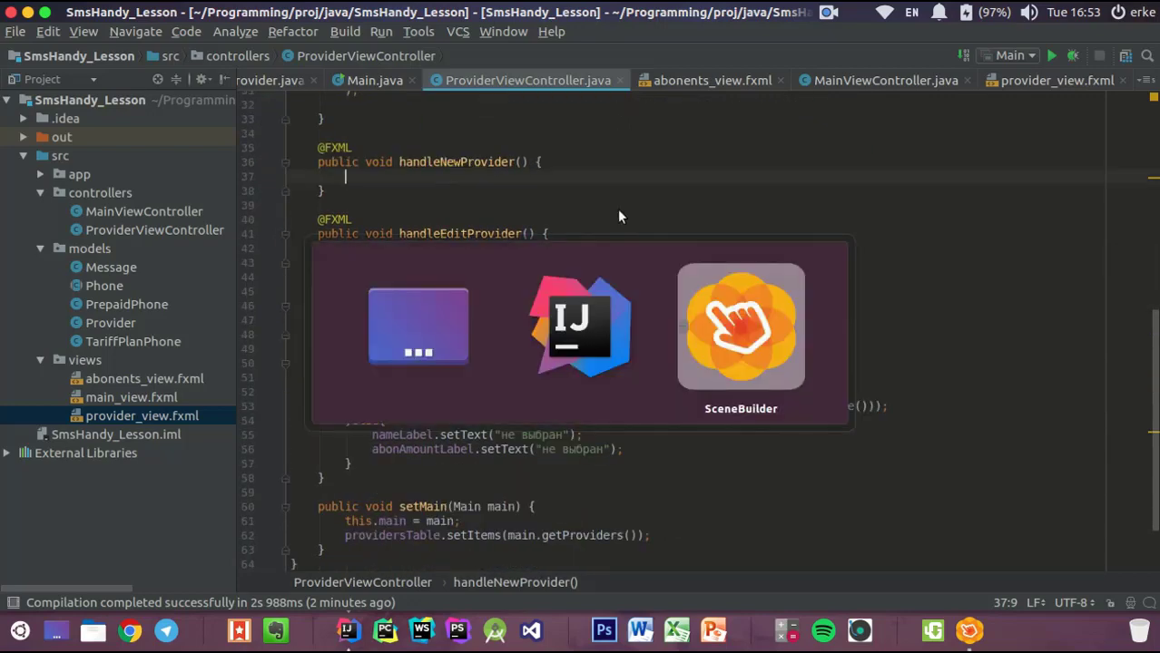
{"action": "key", "text": "alt+Tab"}
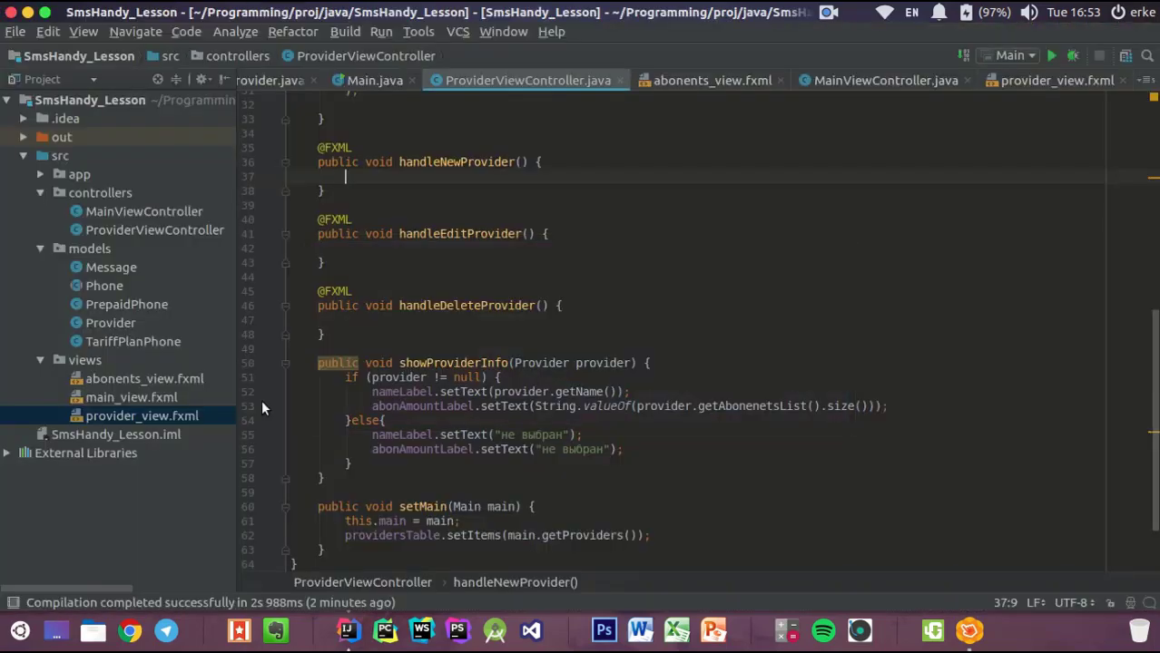
{"action": "left_click", "coordinate": [105, 363]}
{"action": "key", "text": "alt+Insert"}
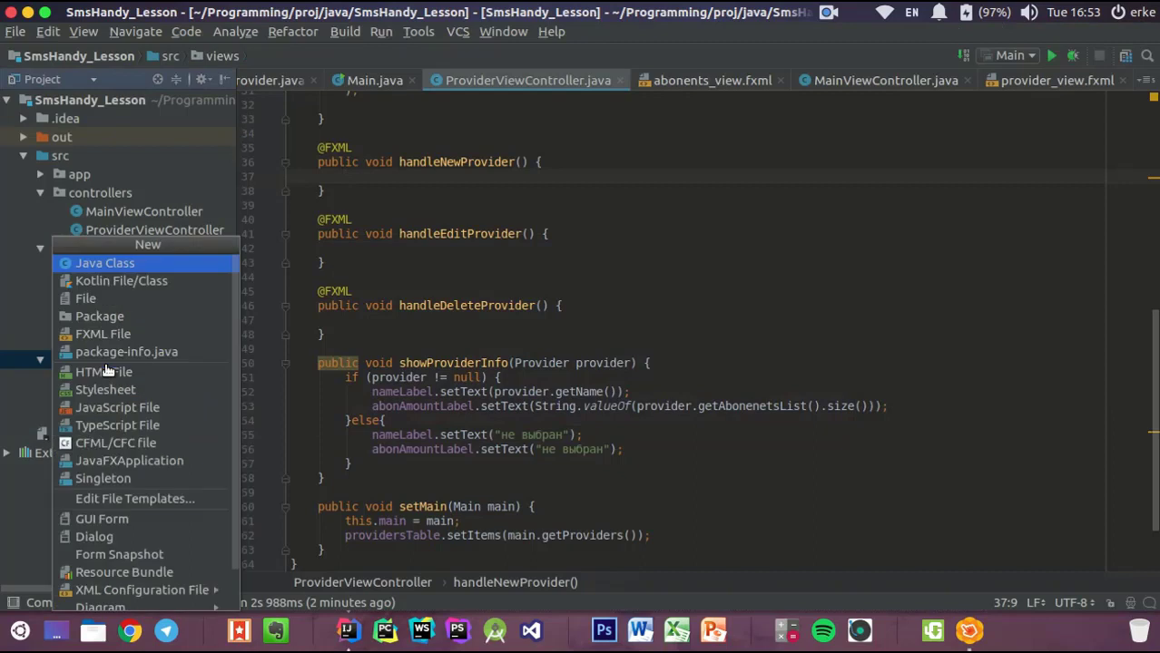
{"action": "key", "text": "Return"}
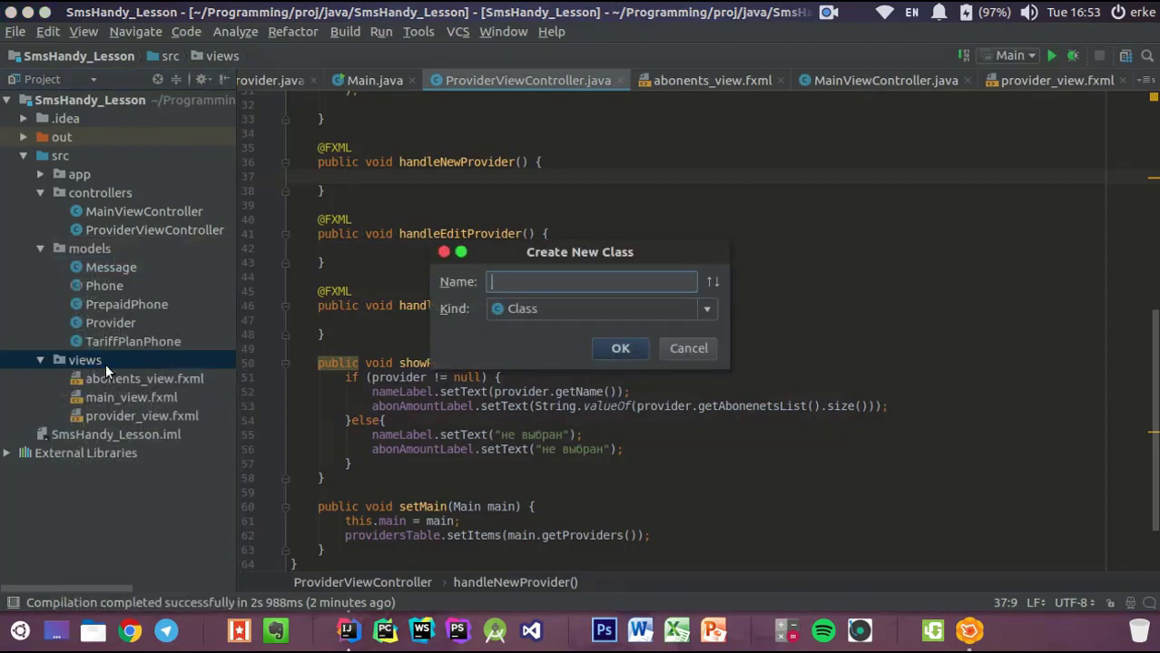
{"action": "key", "text": "Escape"}
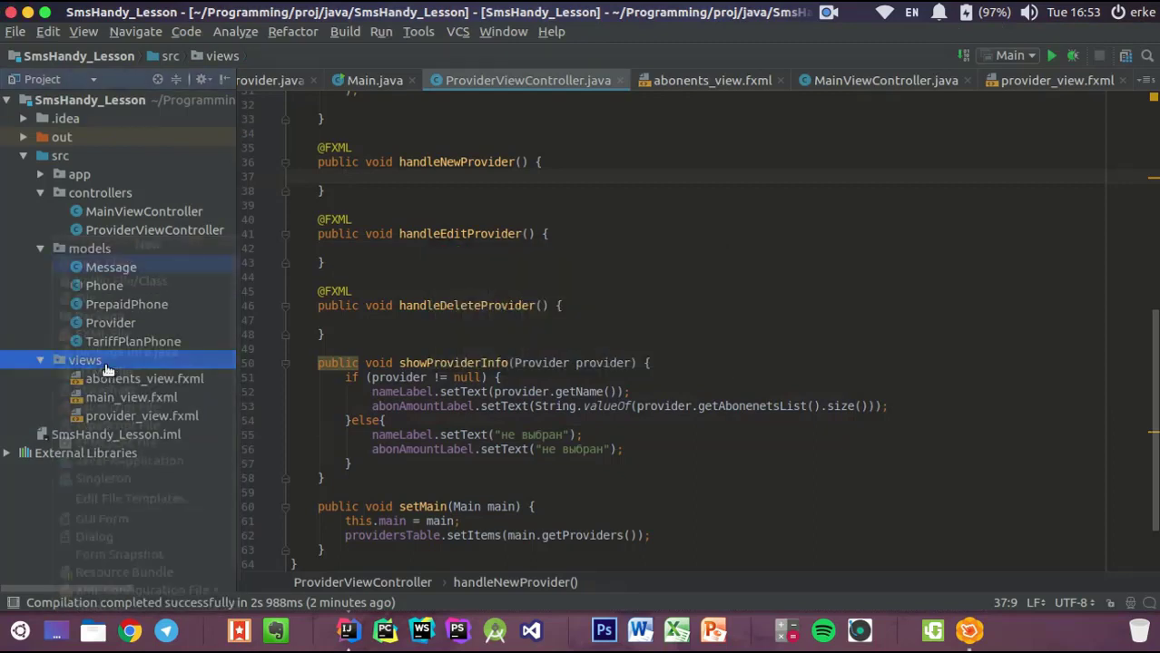
Create a new file named newProvider_view.fxml in the views package
{"action": "key", "text": "alt+Insert"}
{"action": "key", "text": "Down"}
{"action": "key", "text": "Down"}
{"action": "key", "text": "Return"}
{"action": "type", "text": "newProvider."}
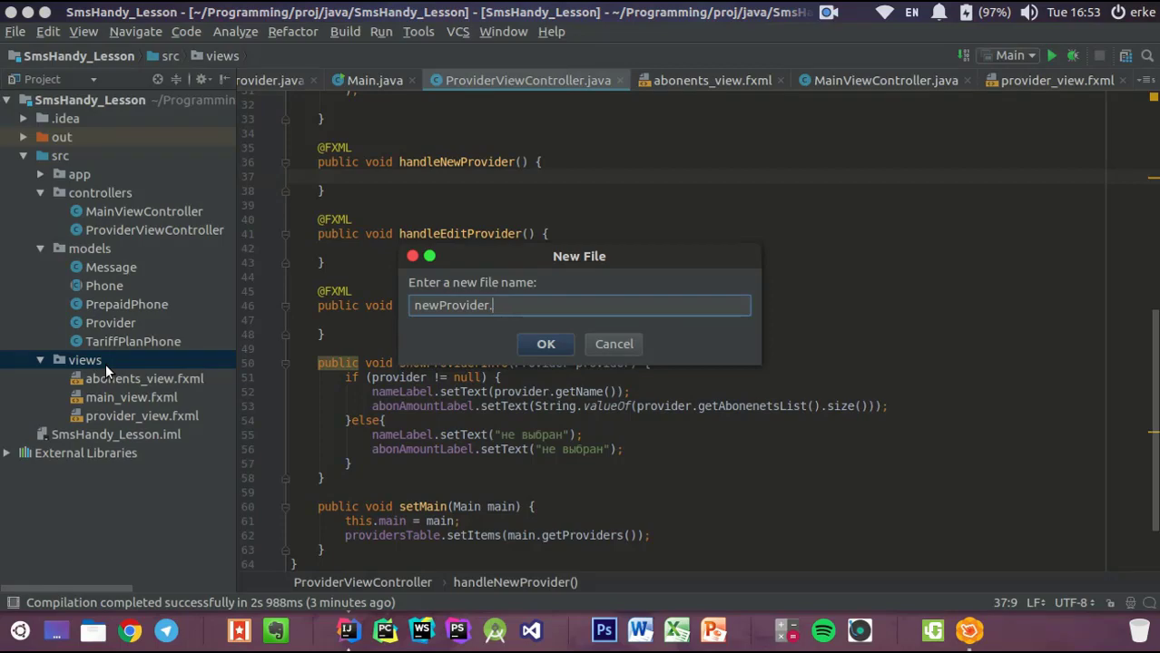
{"action": "type", "text": "view.fxml"}
{"action": "key", "text": "Return"}
Switch to Scene Builder and open newProvider_view.fxml from the project's src/views folder
{"action": "key", "text": "alt+Tab"}
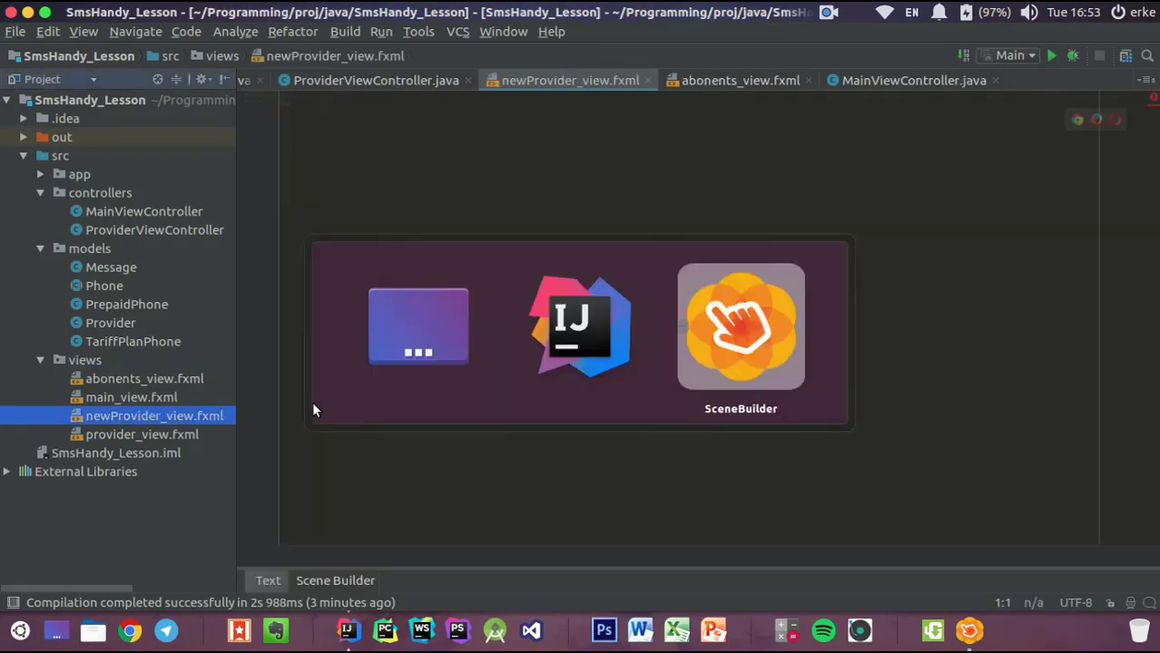
{"action": "left_click", "coordinate": [22, 36]}
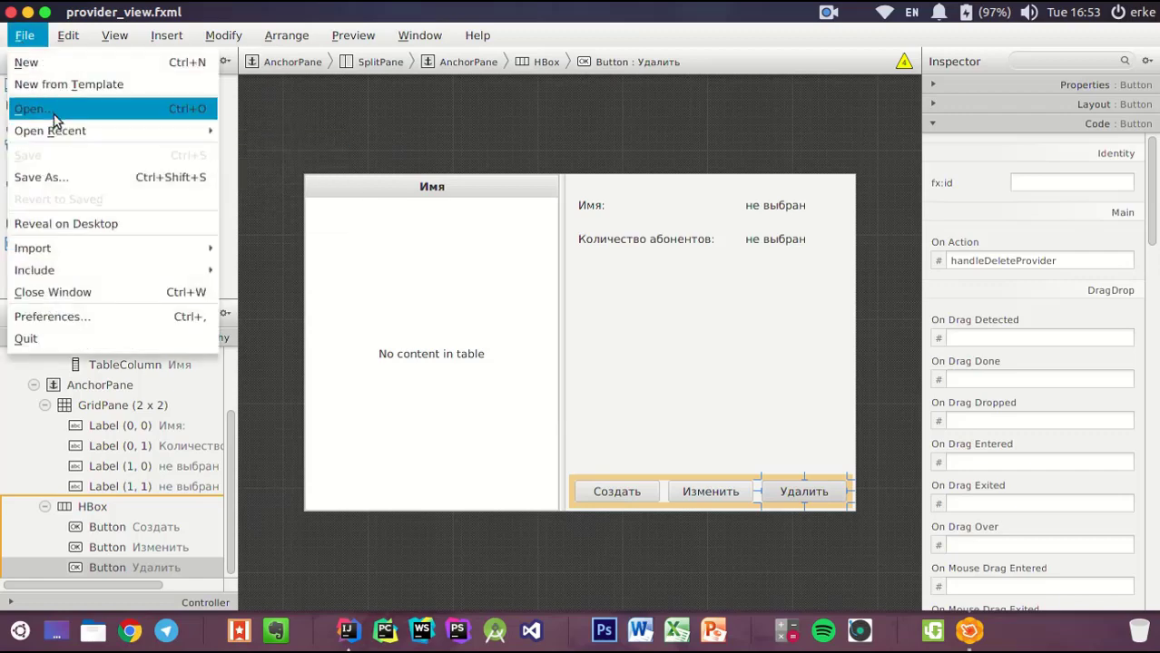
{"action": "left_click", "coordinate": [41, 109]}
{"action": "left_click", "coordinate": [189, 170]}
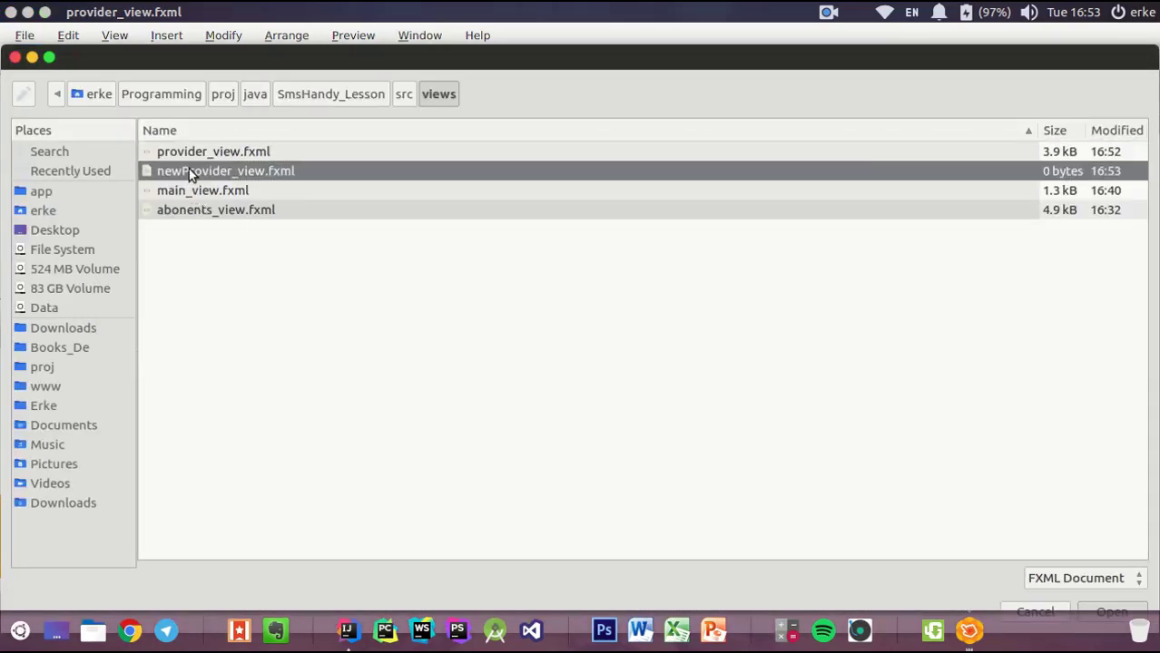
{"action": "double_click", "coordinate": [221, 170]}
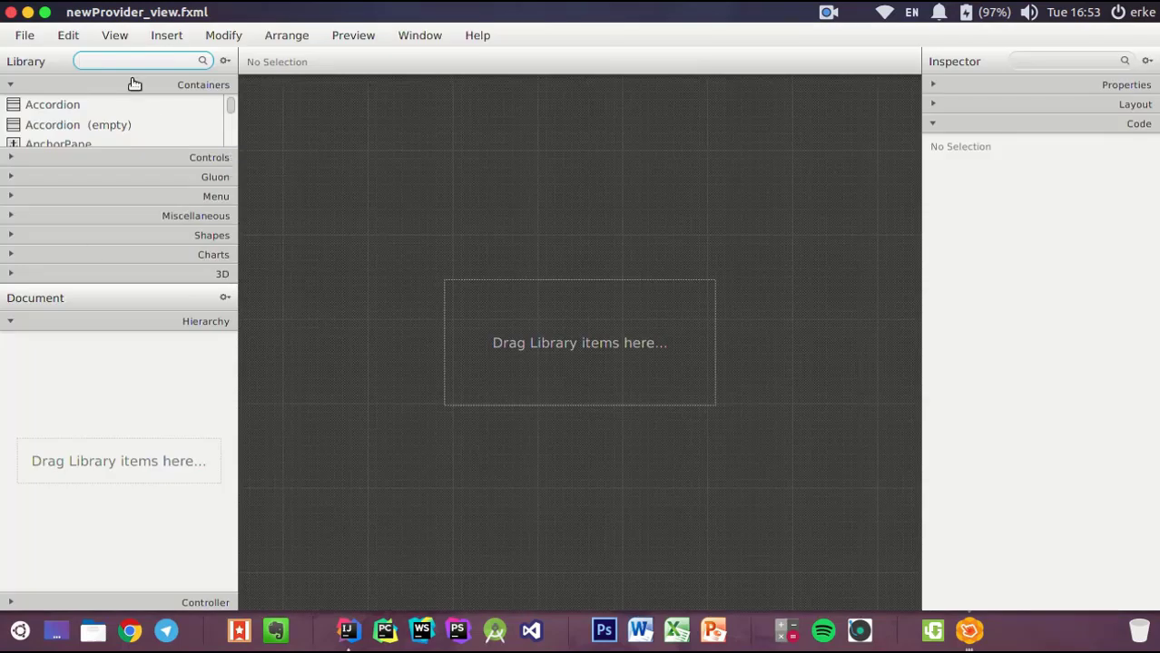
Add an AnchorPane as the root container and shrink its height and width to a small, wide form
{"action": "type", "text": "an"}
{"action": "double_click", "coordinate": [46, 87]}
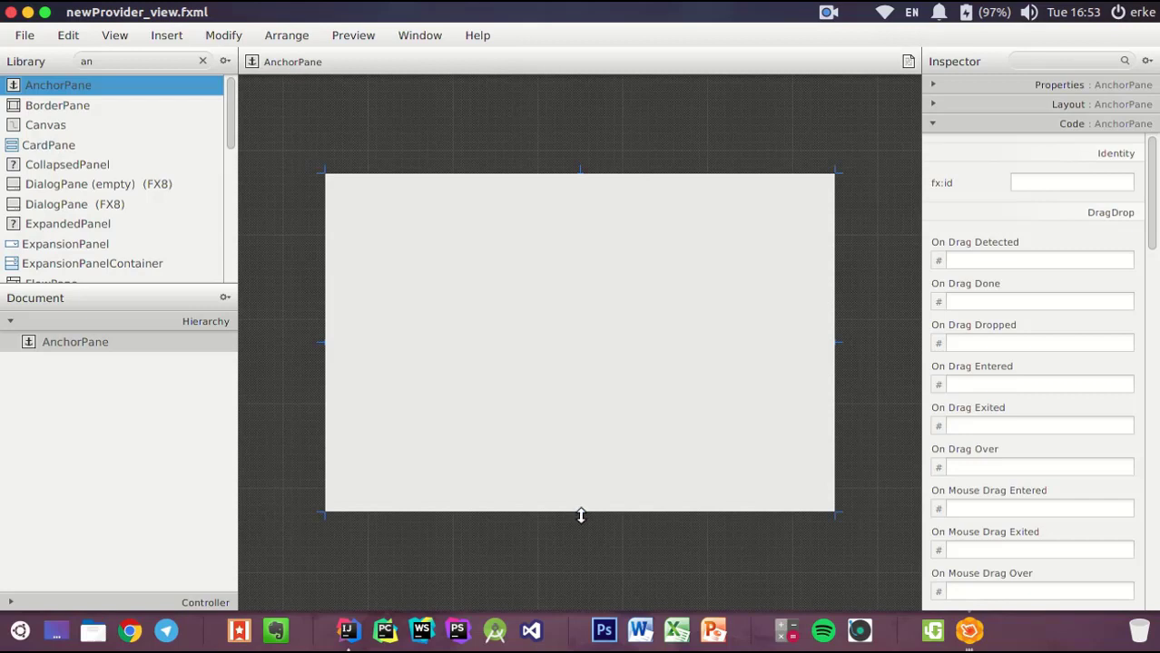
{"action": "left_click_drag", "start_coordinate": [580, 512], "coordinate": [618, 306]}
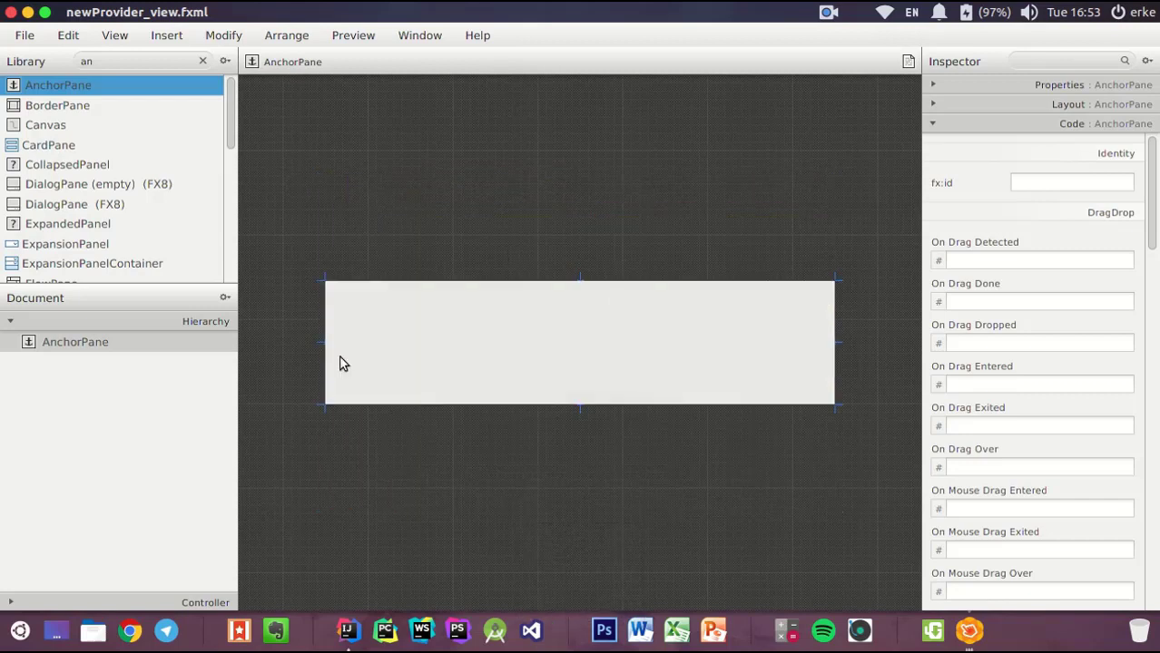
{"action": "left_click_drag", "start_coordinate": [324, 337], "coordinate": [409, 342]}
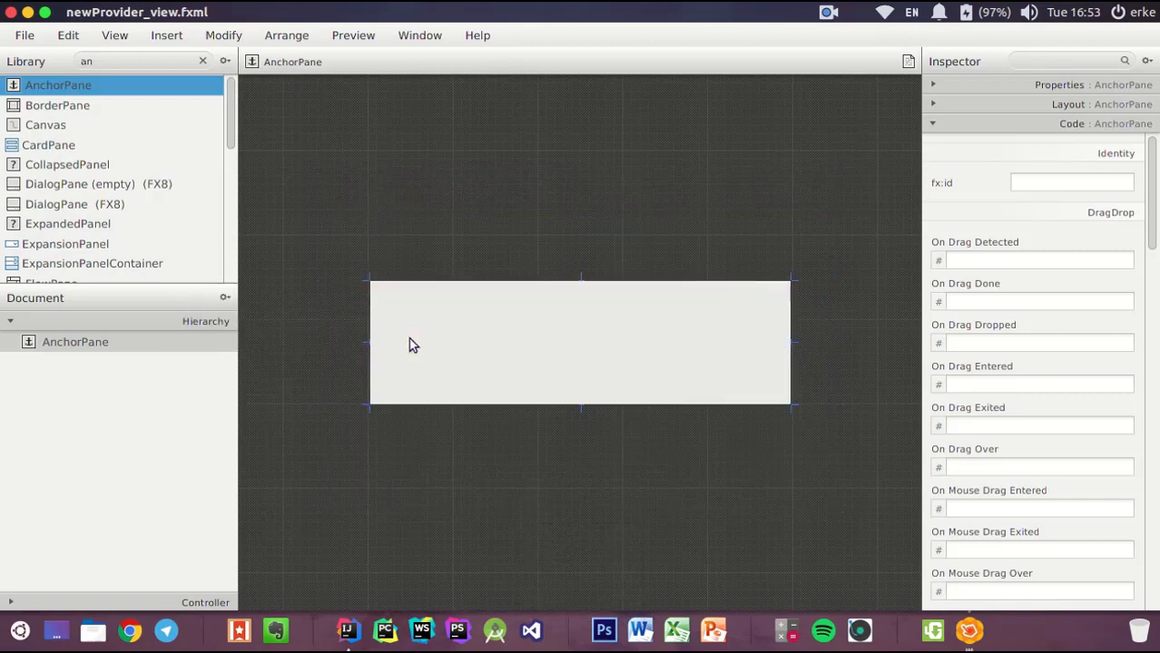
Find the GridPane in the library and place it in the upper-left corner of the AnchorPane
{"action": "double_click", "coordinate": [127, 60]}
{"action": "type", "text": "grid"}
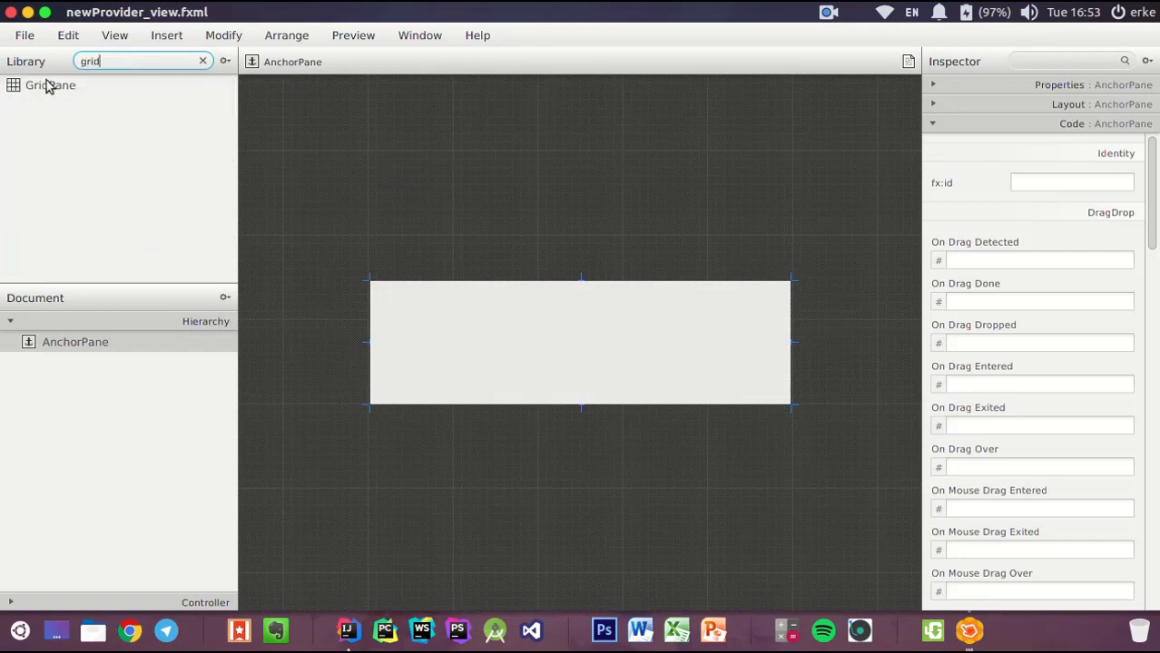
{"action": "left_click", "coordinate": [33, 91]}
{"action": "left_click_drag", "start_coordinate": [32, 90], "coordinate": [377, 289]}
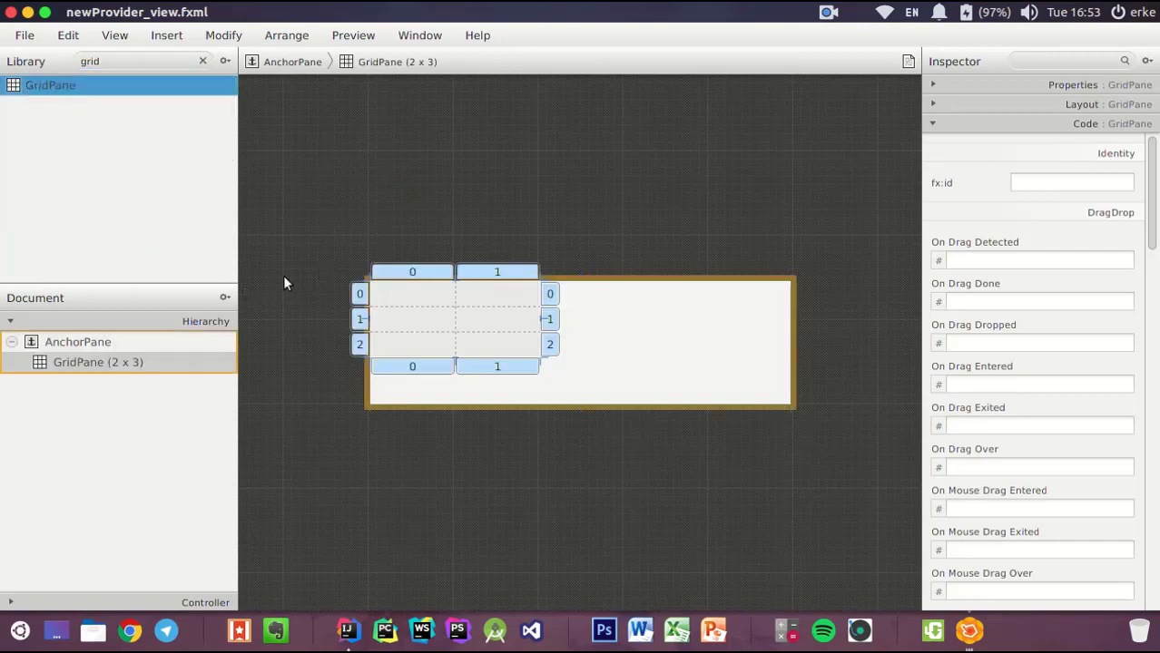
Delete rows 2 and 1 of the GridPane so that two columns and a single row remain
{"action": "left_click", "coordinate": [359, 346]}
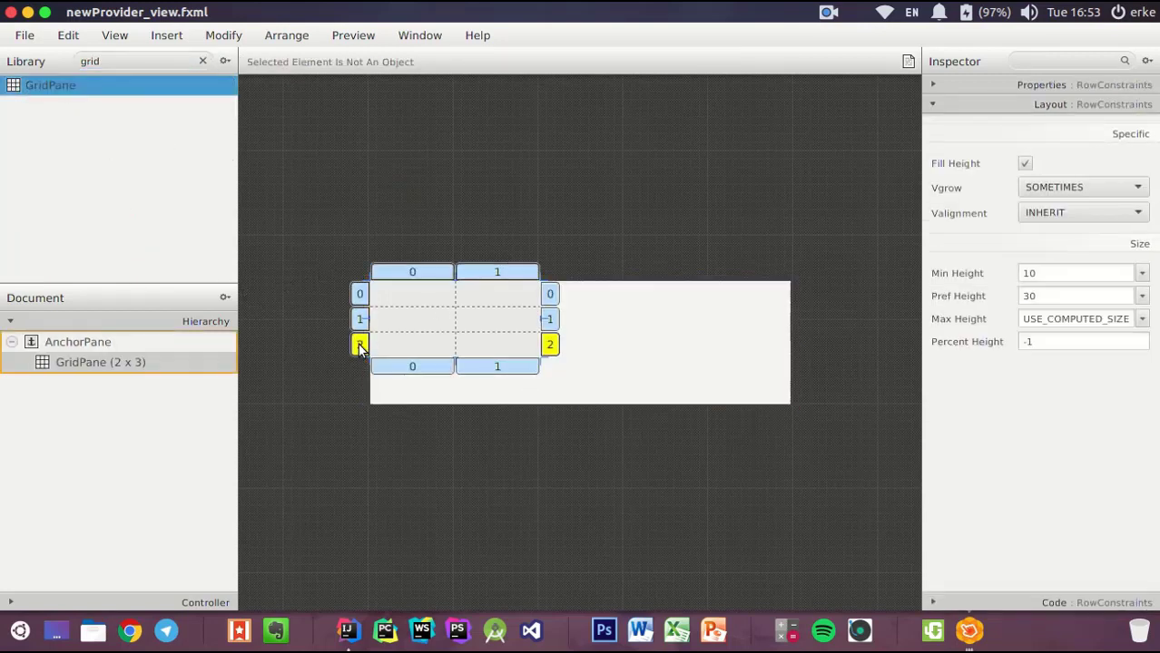
{"action": "right_click", "coordinate": [359, 346]}
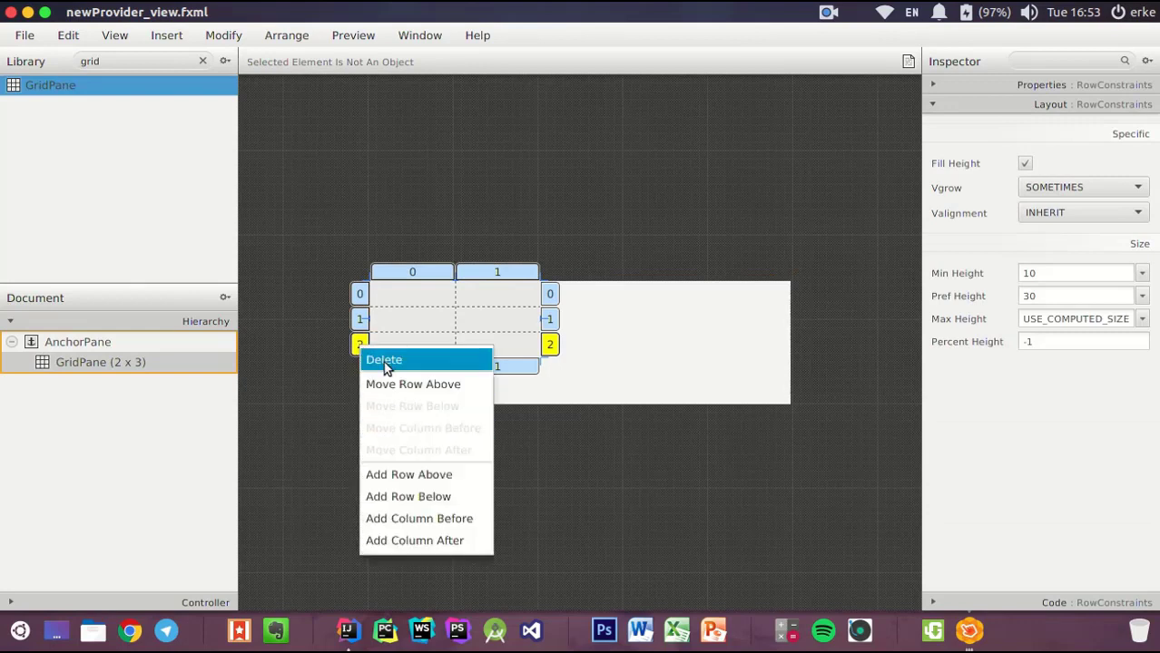
{"action": "left_click", "coordinate": [380, 354]}
{"action": "left_click", "coordinate": [360, 320]}
{"action": "right_click", "coordinate": [360, 320]}
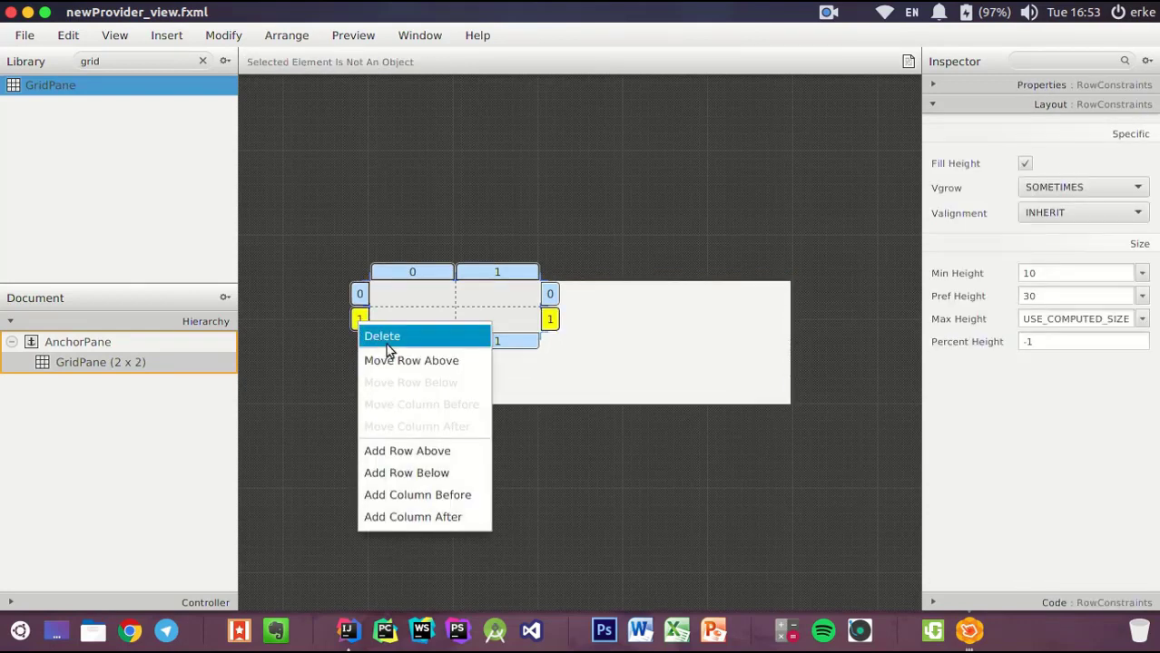
{"action": "left_click", "coordinate": [390, 339]}
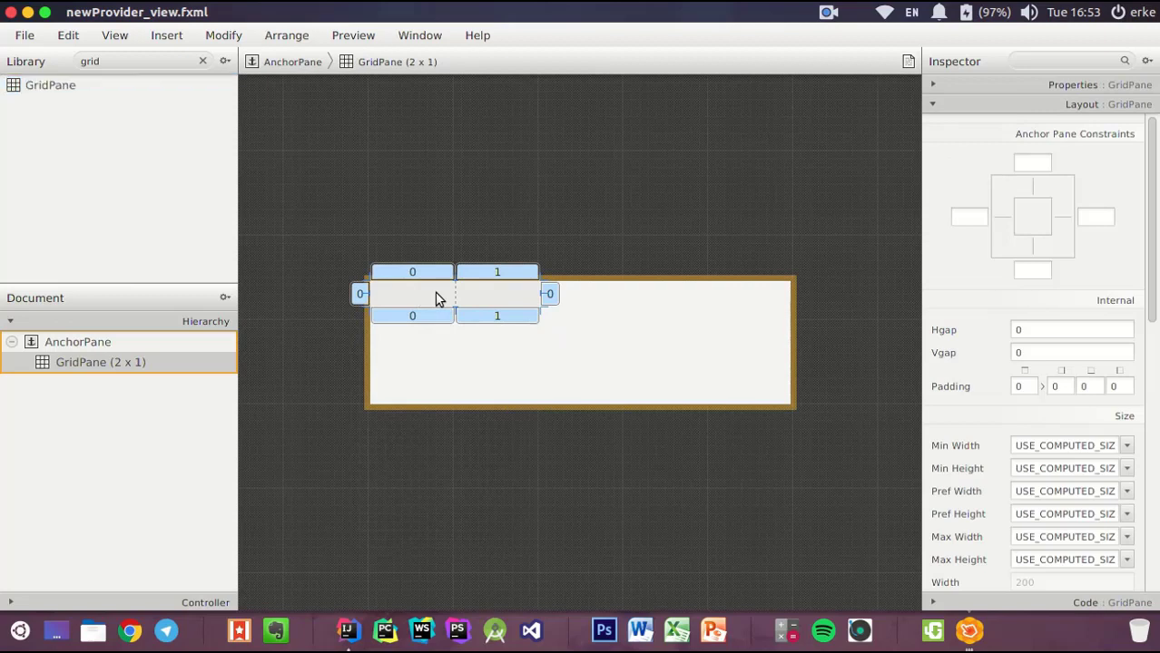
Find the Label control in the library and add one to the AnchorPane's upper-left corner
{"action": "double_click", "coordinate": [110, 60]}
{"action": "type", "text": "labe"}
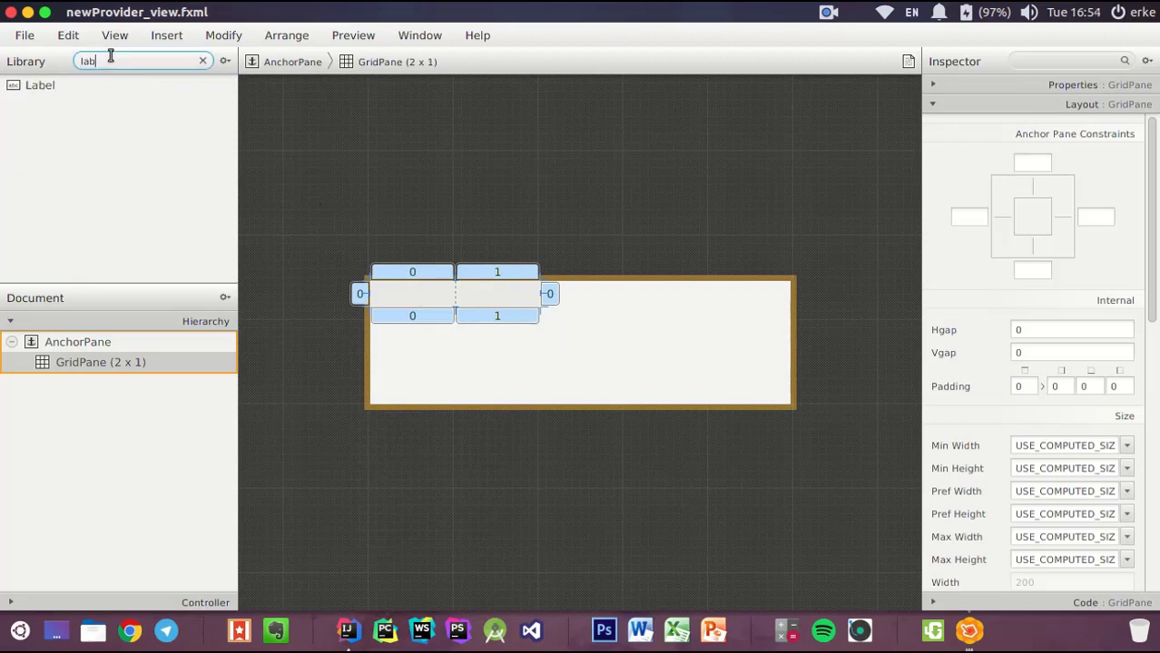
{"action": "left_click", "coordinate": [50, 86]}
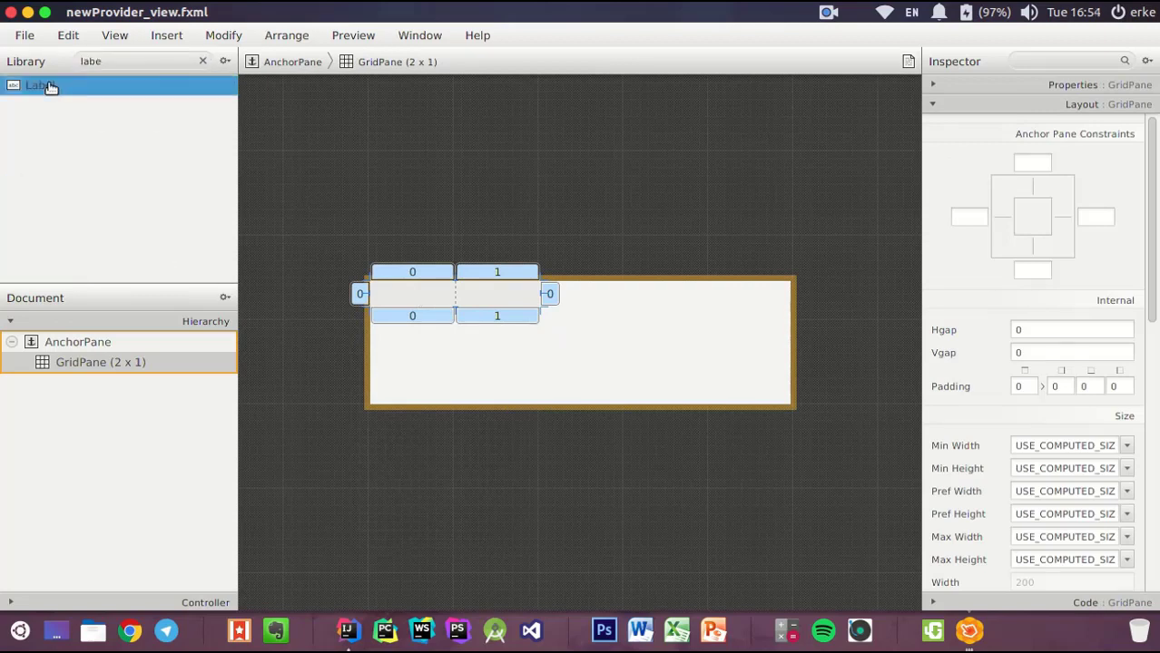
{"action": "left_click_drag", "start_coordinate": [50, 86], "coordinate": [401, 292]}
Find the standard TextField control in the library and add one to the AnchorPane
{"action": "double_click", "coordinate": [155, 59]}
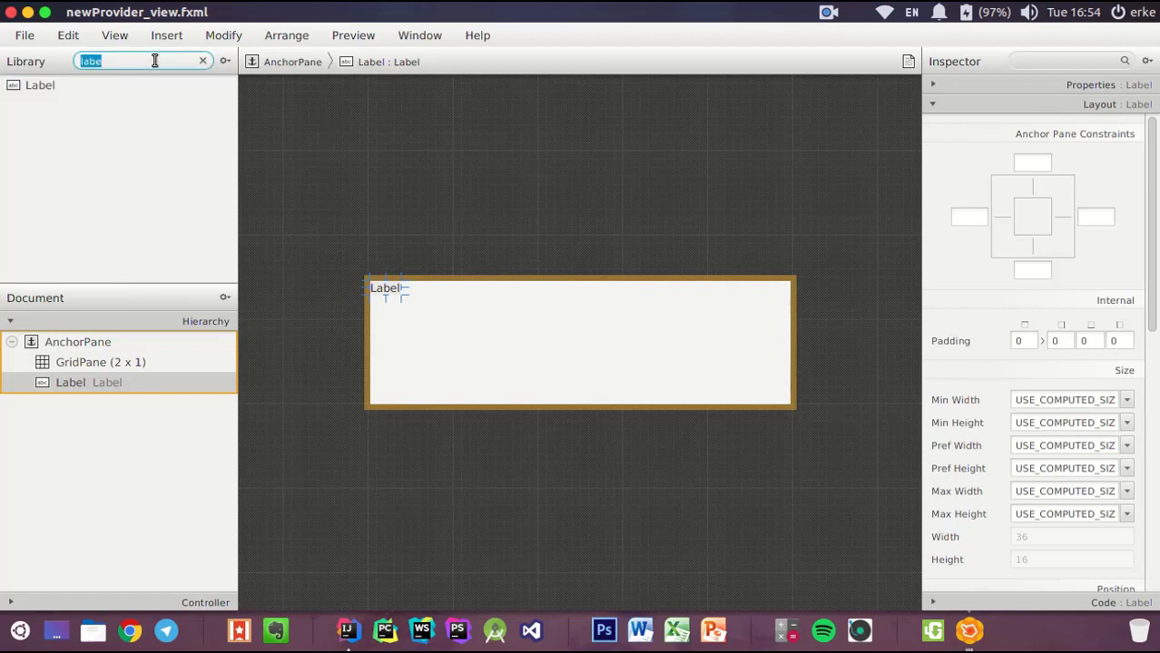
{"action": "key", "text": "BackSpace"}
{"action": "type", "text": "text"}
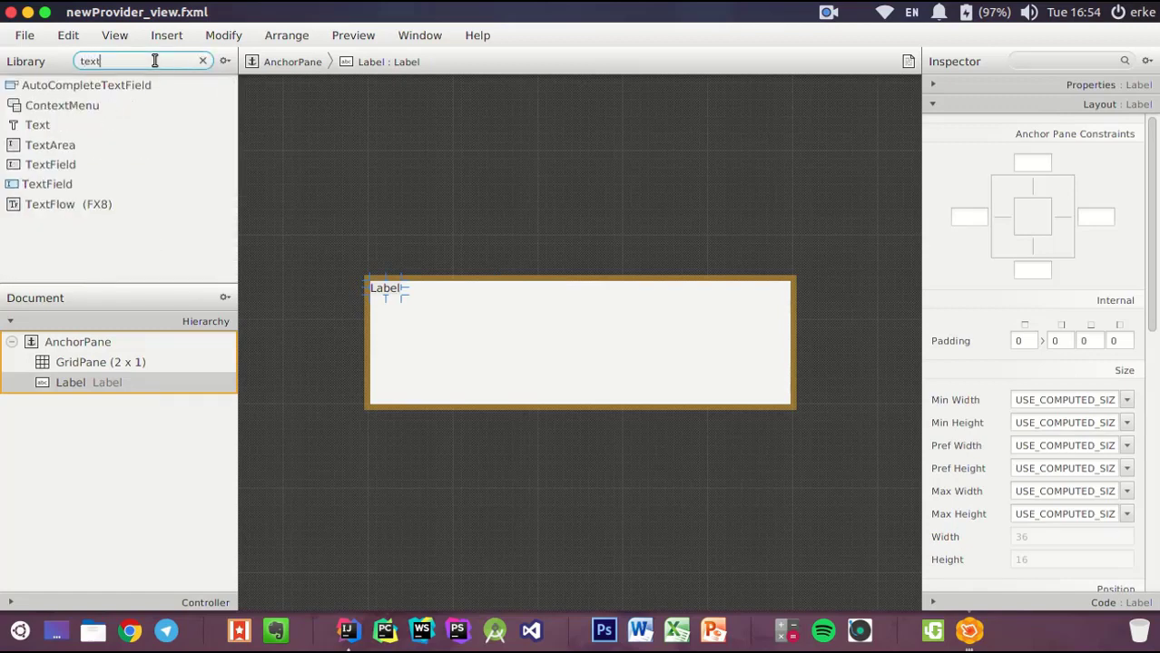
{"action": "left_click", "coordinate": [52, 166]}
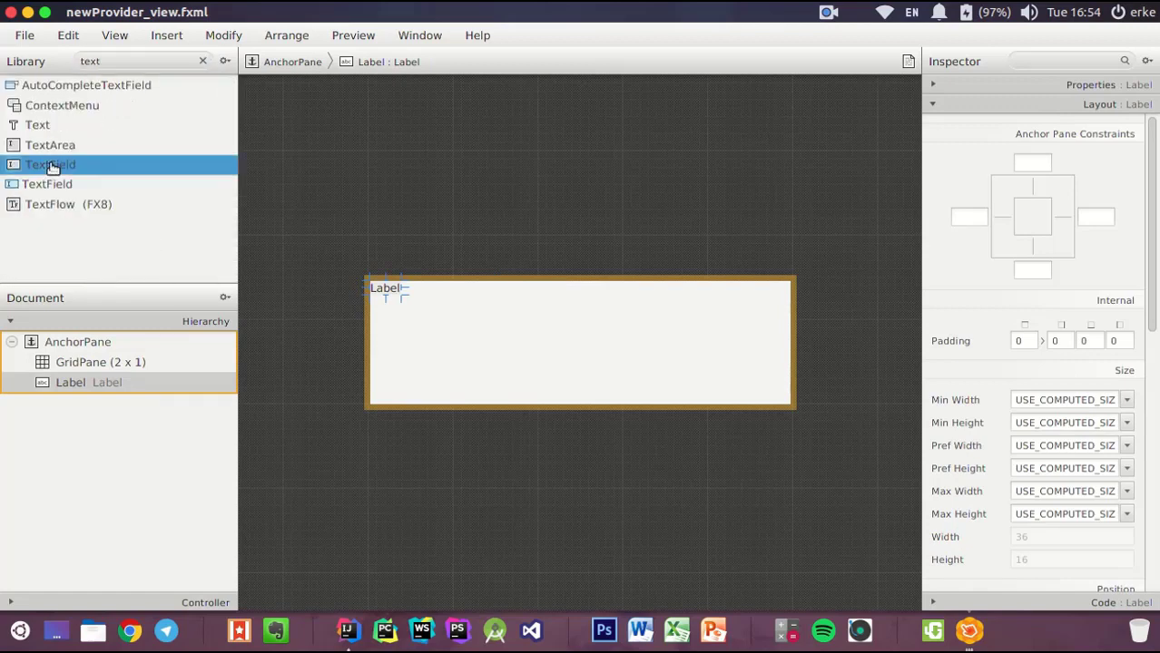
{"action": "double_click", "coordinate": [51, 167]}
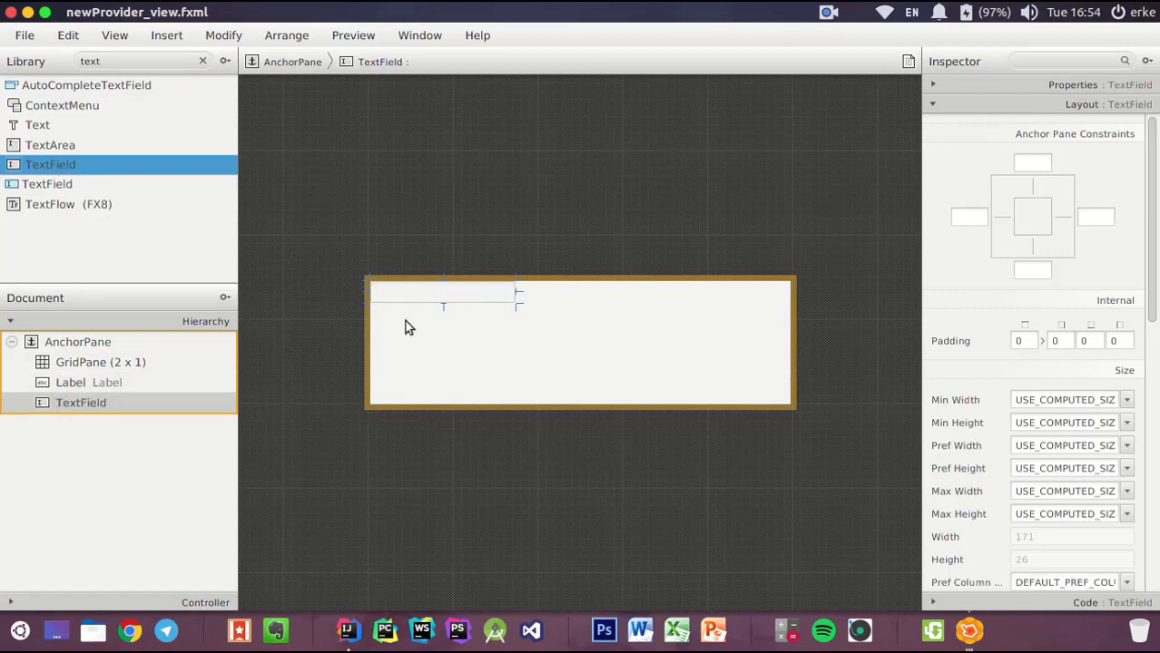
Find the Button control in the library and add one to the AnchorPane
{"action": "double_click", "coordinate": [104, 60]}
{"action": "type", "text": "butt"}
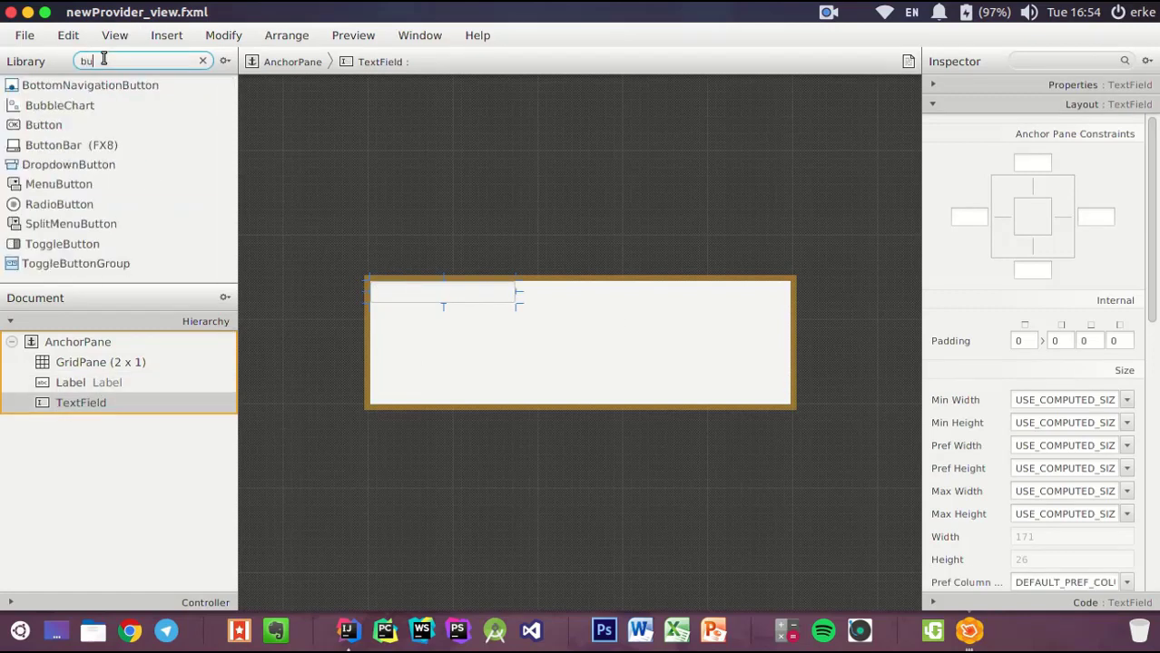
{"action": "double_click", "coordinate": [50, 105]}
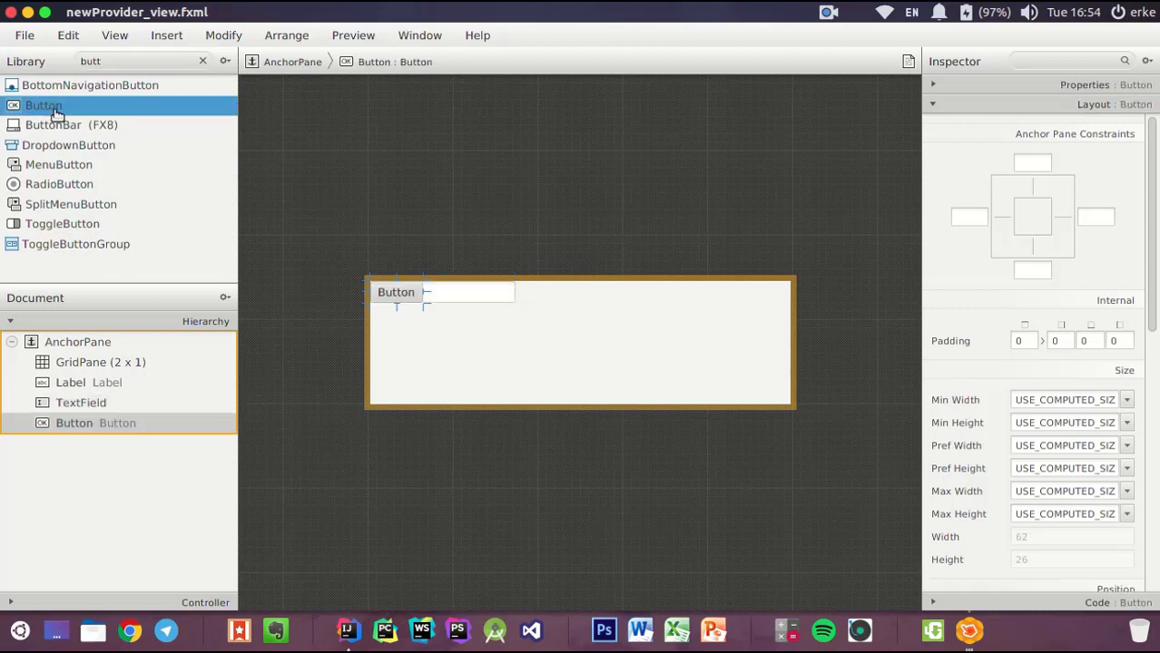
{"action": "double_click", "coordinate": [129, 59]}
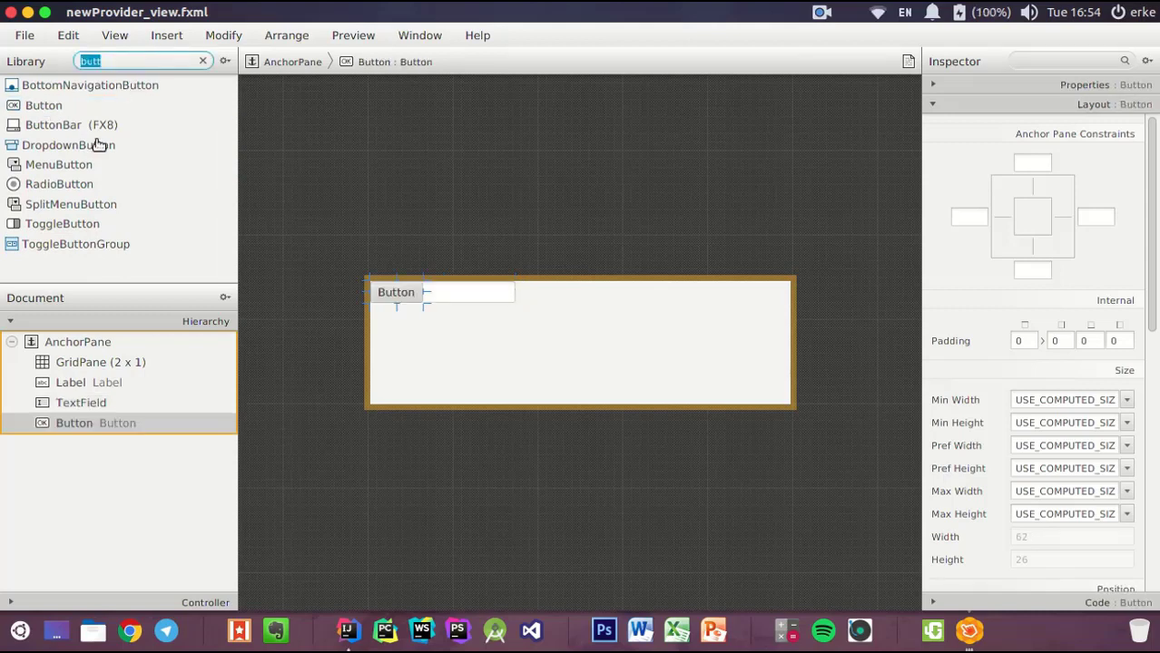
Add a second Button from the library and wrap both buttons together in an HBox
{"action": "left_click", "coordinate": [45, 108]}
{"action": "double_click", "coordinate": [45, 106]}
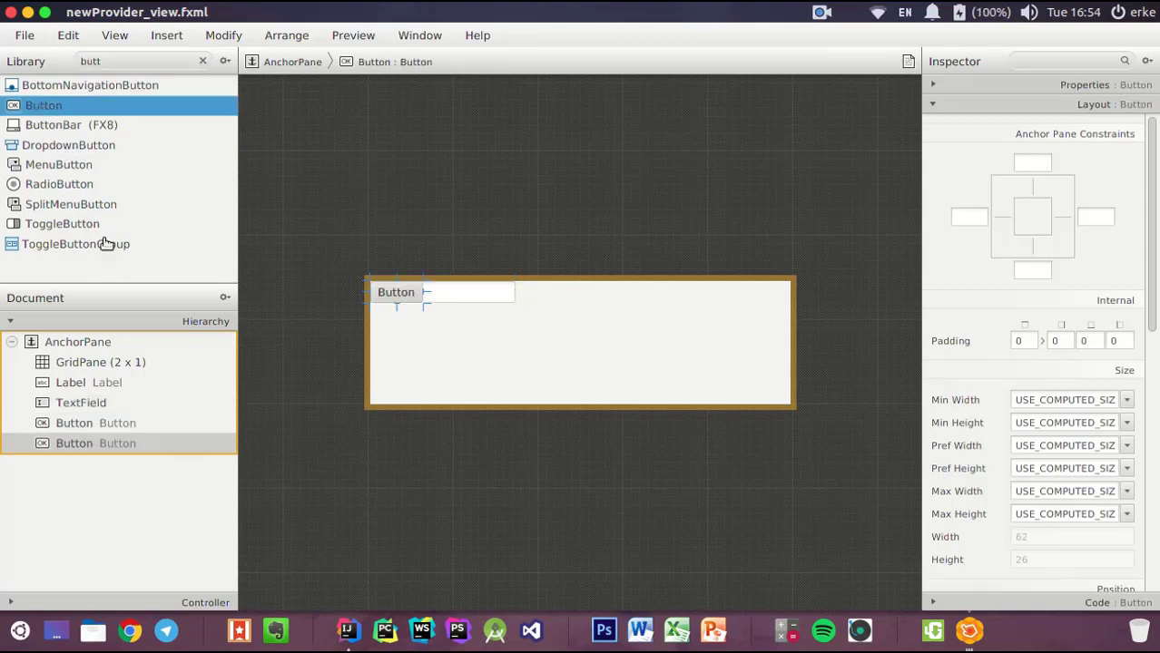
{"action": "left_click", "coordinate": [67, 424]}
{"action": "key", "text": "shift+Down"}
{"action": "right_click", "coordinate": [68, 426]}
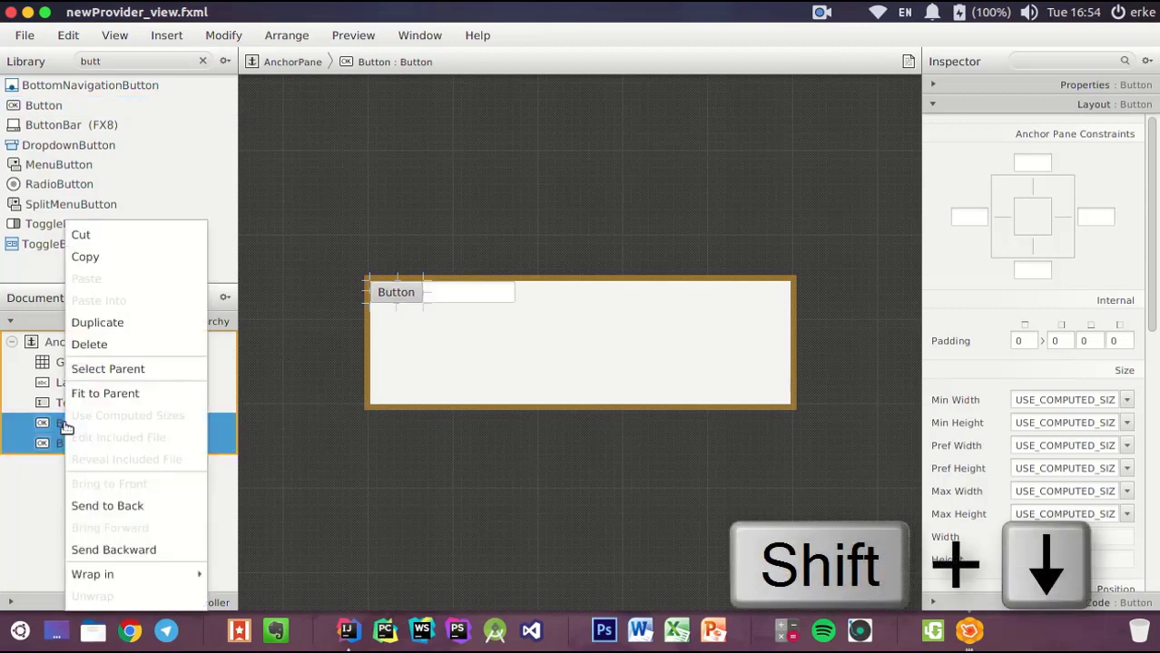
{"action": "mouse_move", "coordinate": [179, 573]}
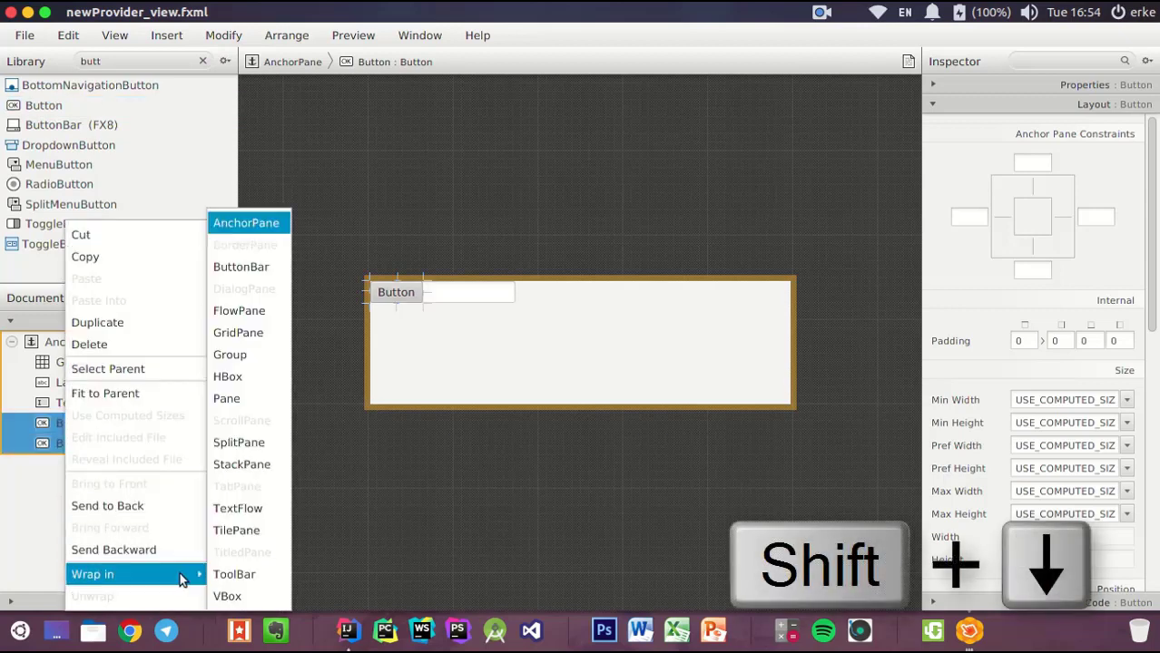
{"action": "left_click", "coordinate": [228, 376]}
Anchor the HBox 10 from the bottom edge and 10 from the right edge of the AnchorPane
{"action": "left_click", "coordinate": [1044, 269]}
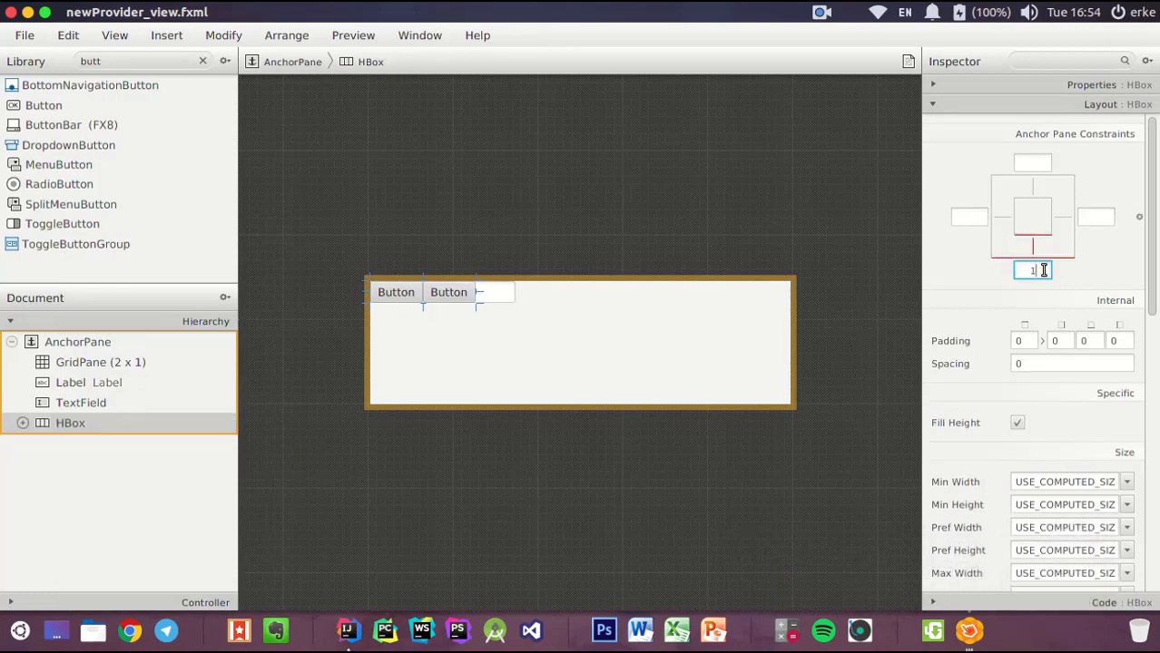
{"action": "type", "text": "10"}
{"action": "left_click", "coordinate": [1097, 217]}
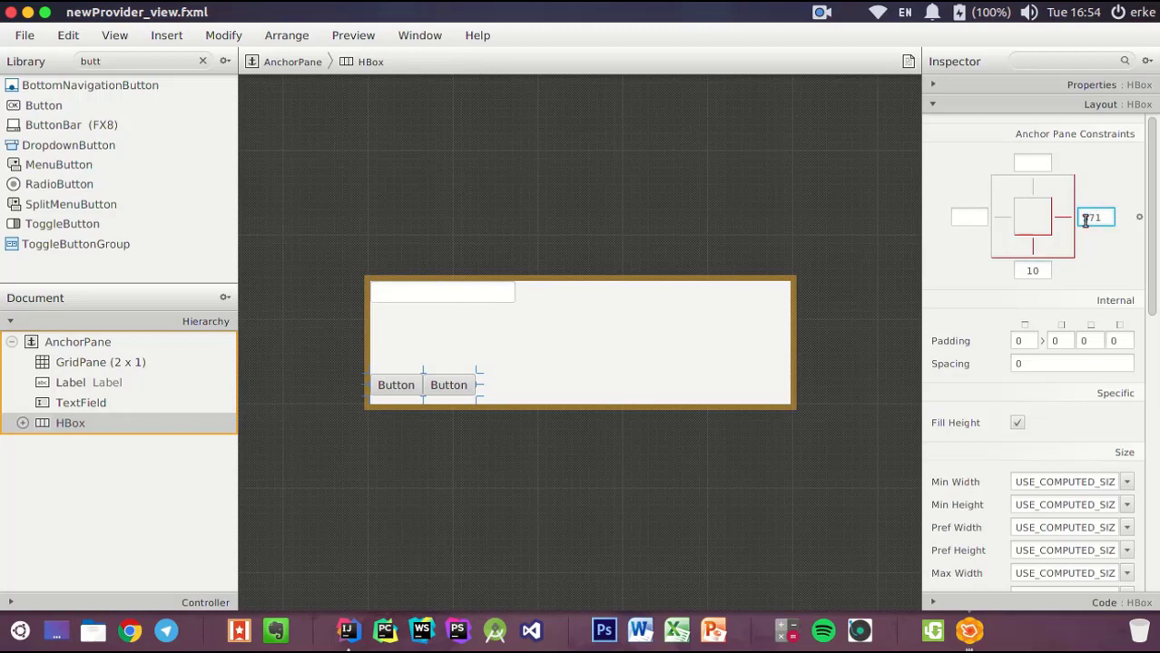
{"action": "double_click", "coordinate": [1099, 219]}
{"action": "type", "text": "10"}
{"action": "left_click", "coordinate": [1068, 315]}
Set the HBox spacing to 15 and reduce the AnchorPane's height to about 111
{"action": "left_click", "coordinate": [1033, 364]}
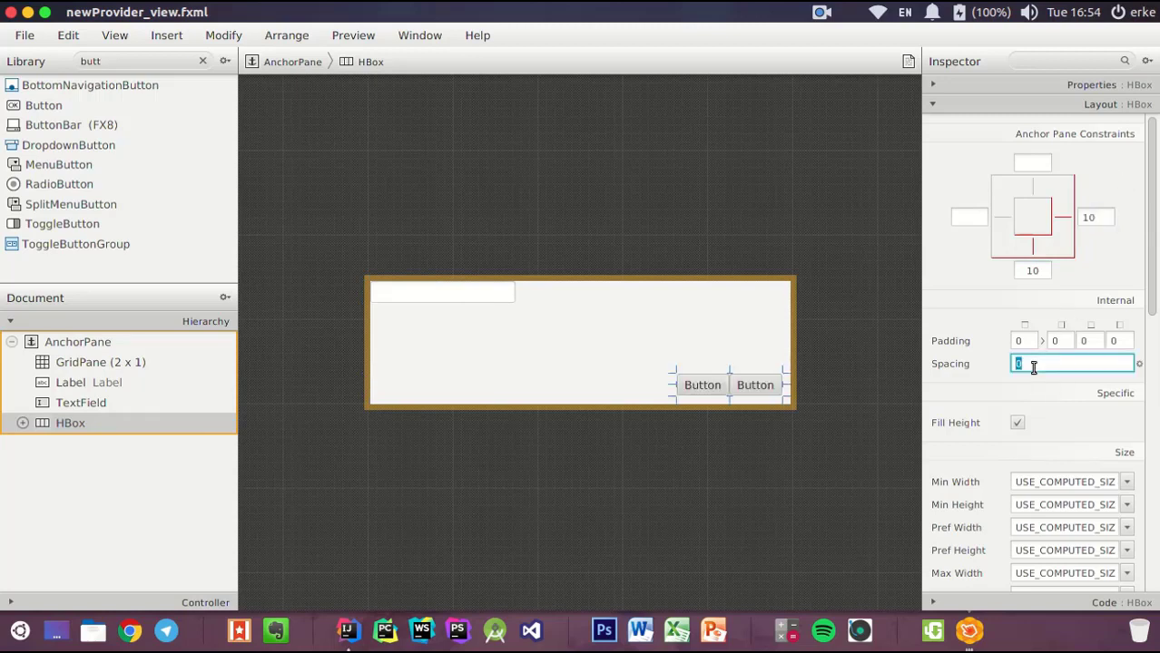
{"action": "left_click", "coordinate": [983, 285]}
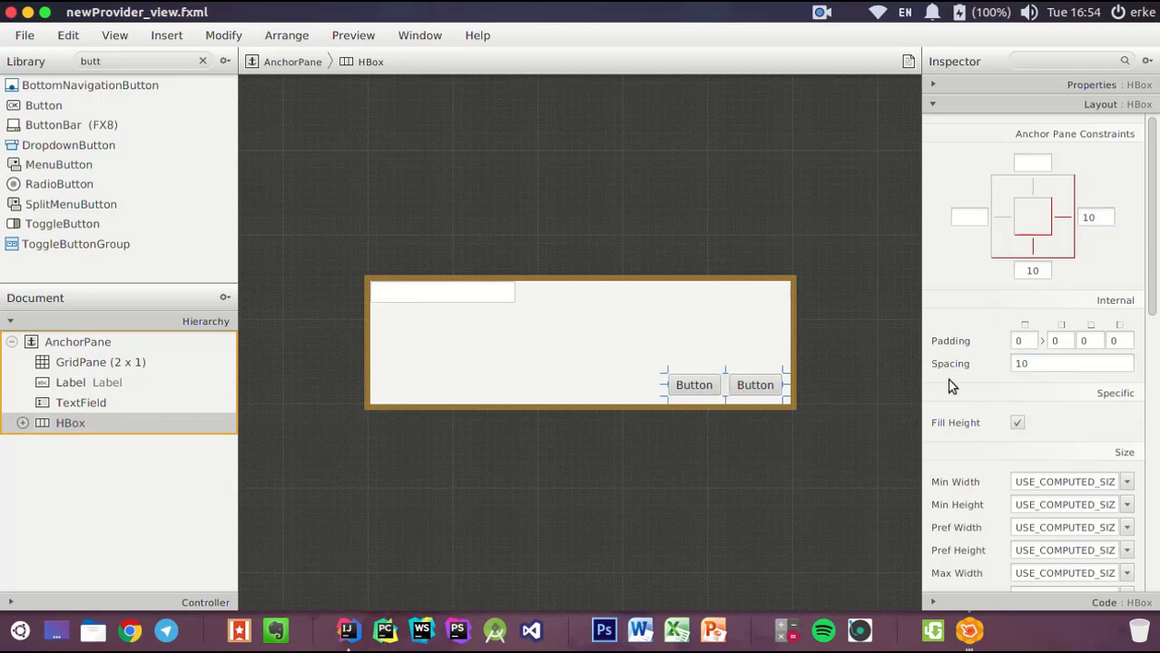
{"action": "left_click", "coordinate": [1039, 364]}
{"action": "type", "text": "15"}
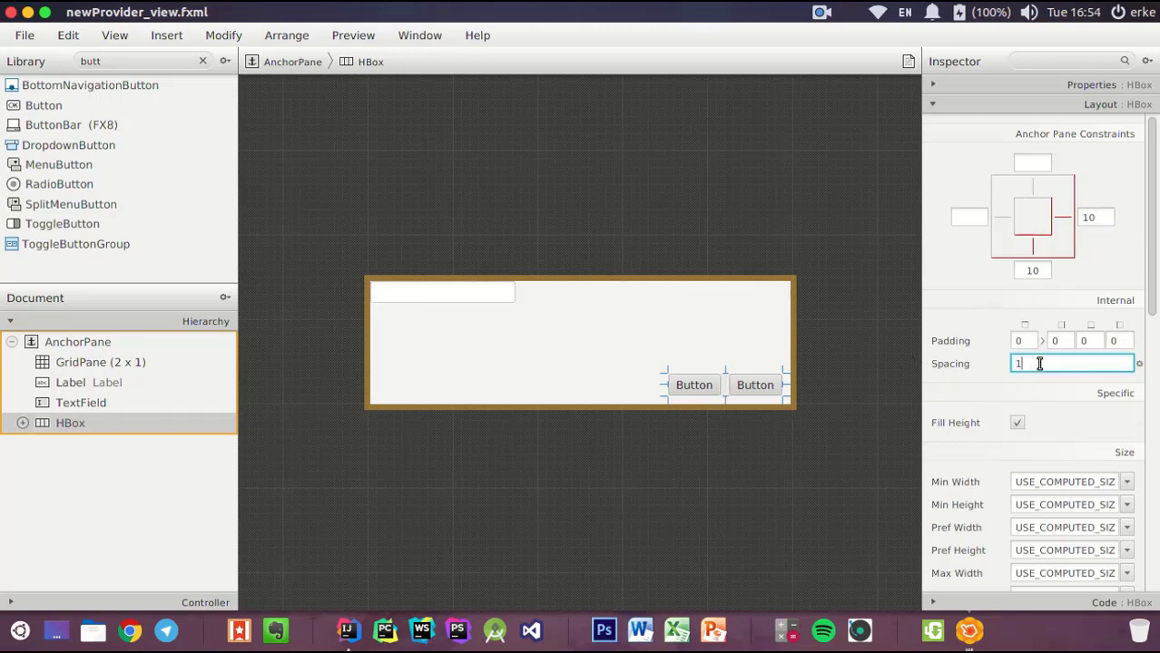
{"action": "left_click", "coordinate": [961, 283]}
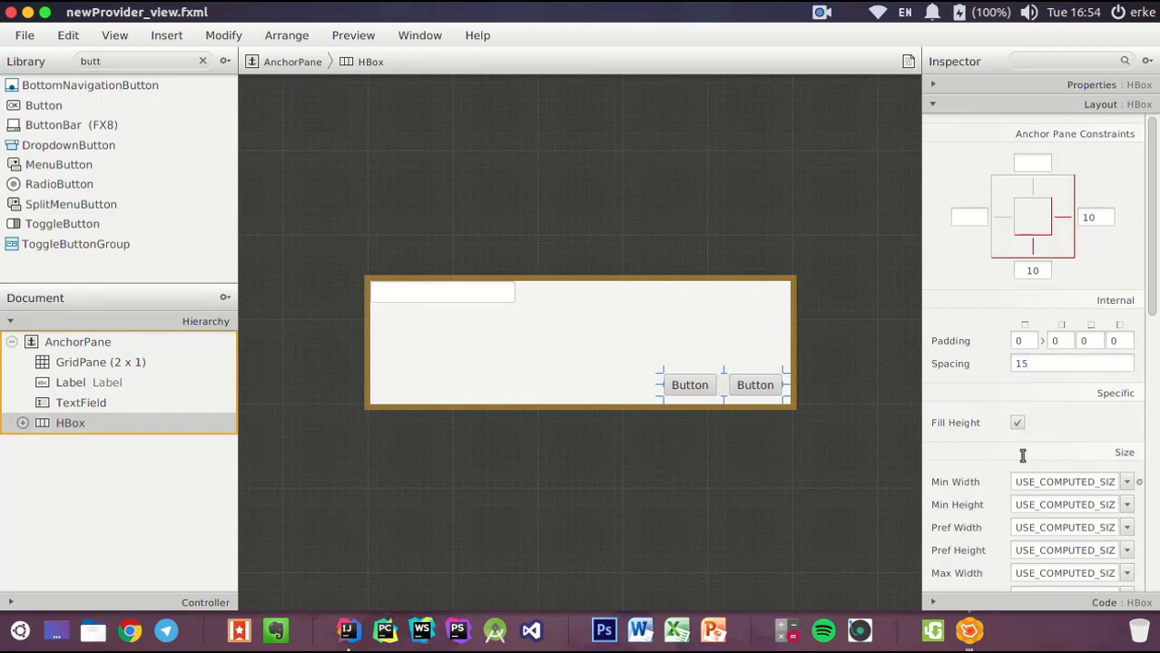
{"action": "left_click", "coordinate": [90, 343]}
{"action": "left_click_drag", "start_coordinate": [583, 408], "coordinate": [582, 374]}
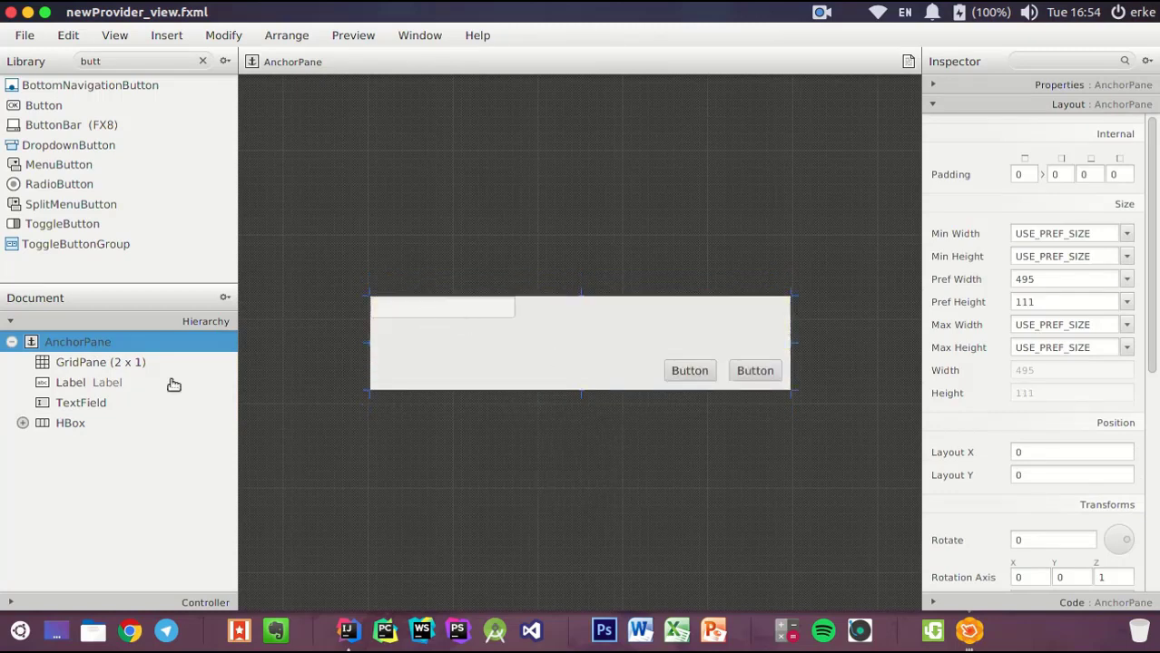
Cut the Label and TextField from the AnchorPane and paste them into the GridPane
{"action": "left_click", "coordinate": [73, 363]}
{"action": "left_click", "coordinate": [74, 384]}
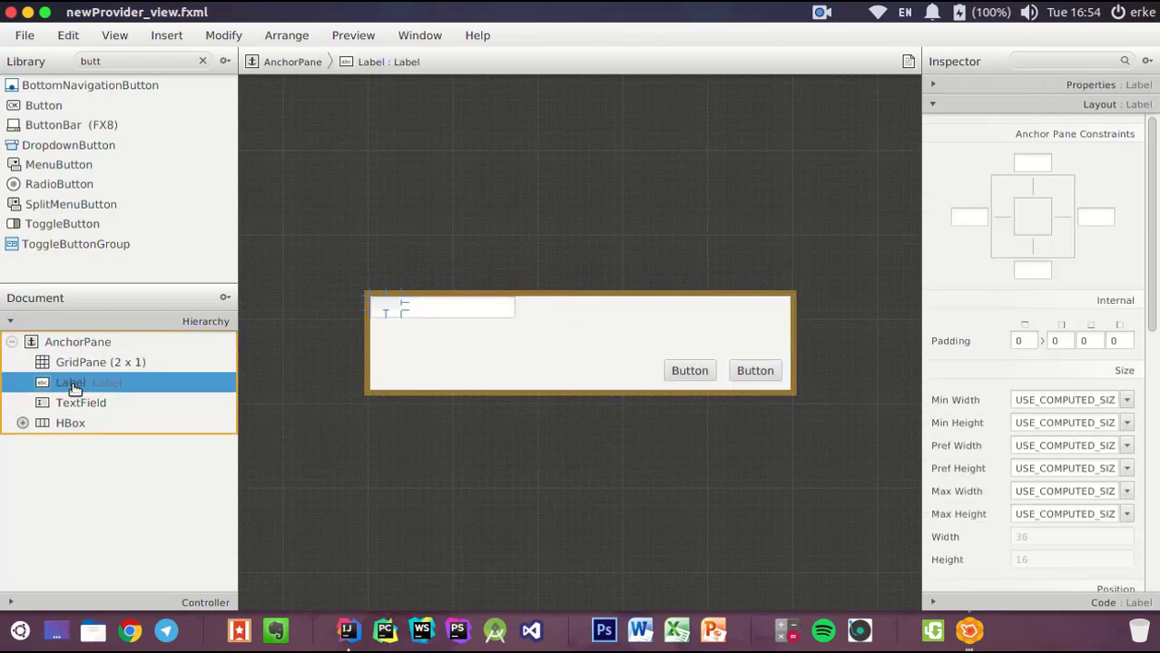
{"action": "key", "text": "shift+Down"}
{"action": "right_click", "coordinate": [75, 388]}
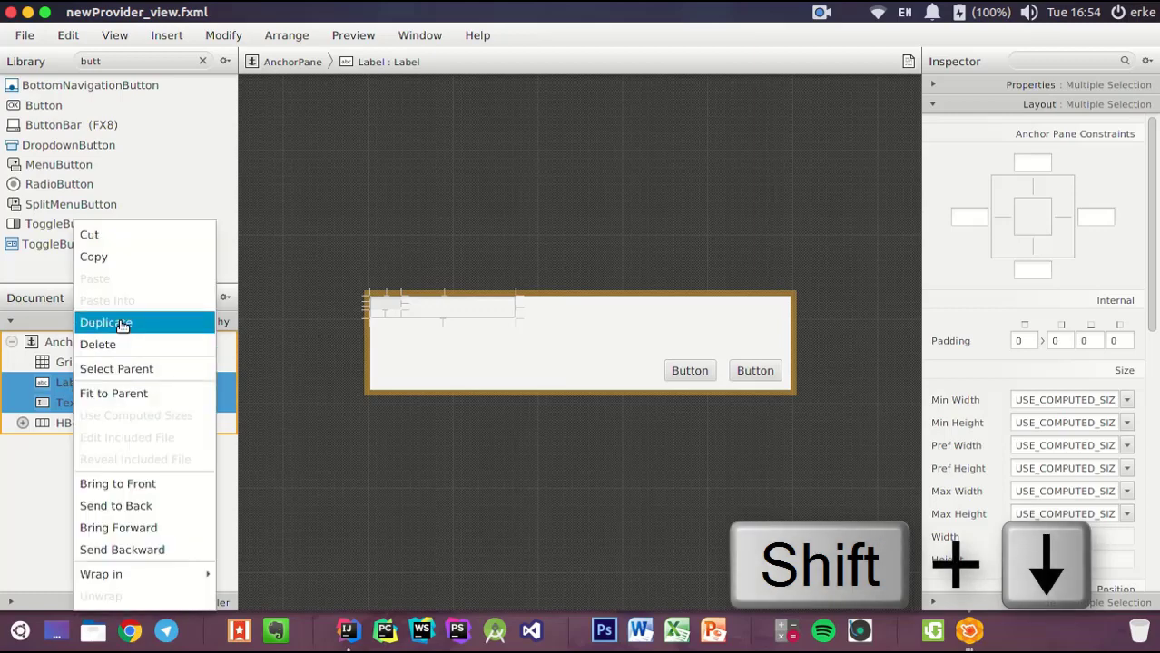
{"action": "left_click", "coordinate": [89, 235]}
{"action": "left_click", "coordinate": [78, 365]}
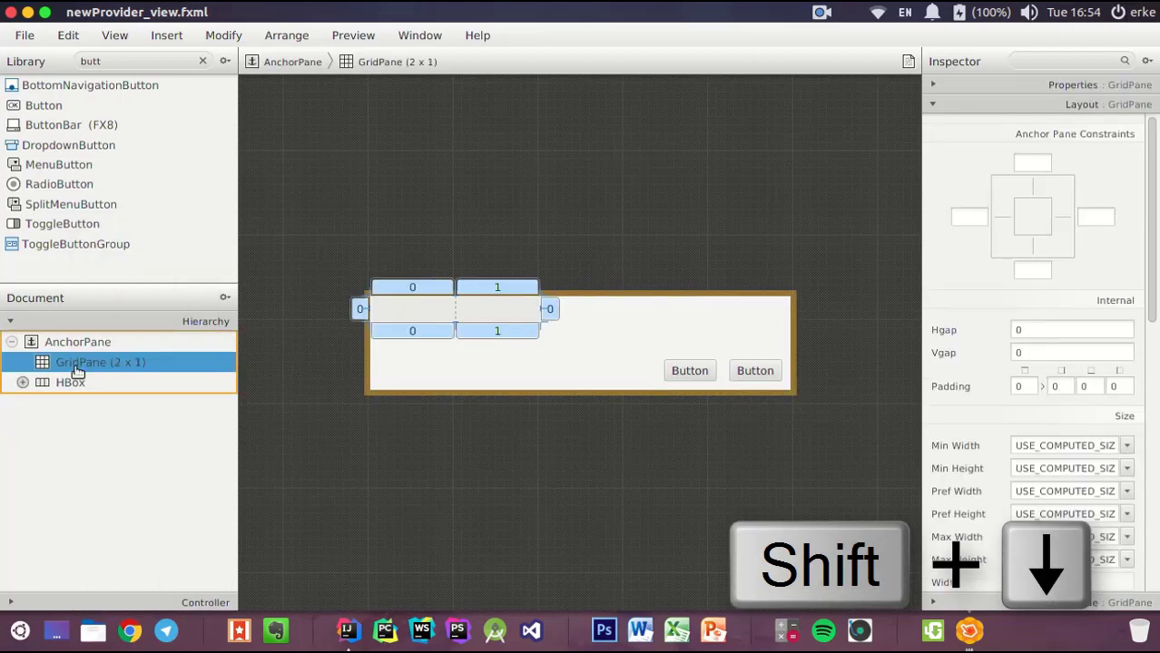
{"action": "right_click", "coordinate": [78, 368]}
{"action": "left_click", "coordinate": [91, 278]}
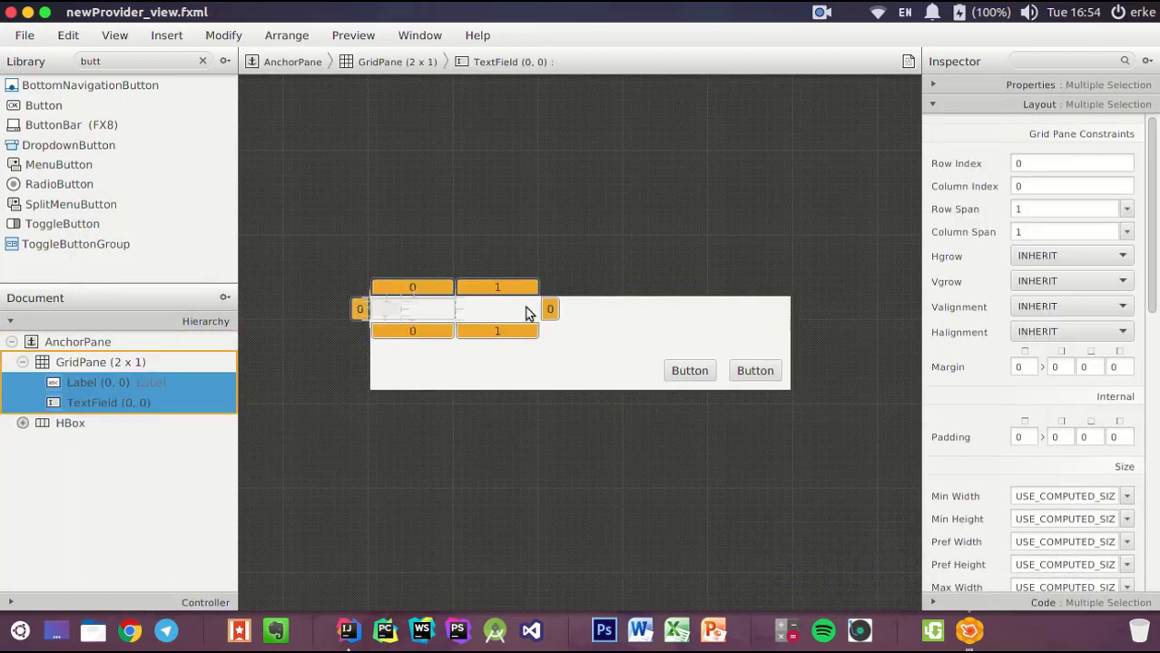
Anchor the GridPane 20 from the AnchorPane's top, left and right edges, and narrow the AnchorPane to a width of about 382
{"action": "left_click", "coordinate": [65, 364]}
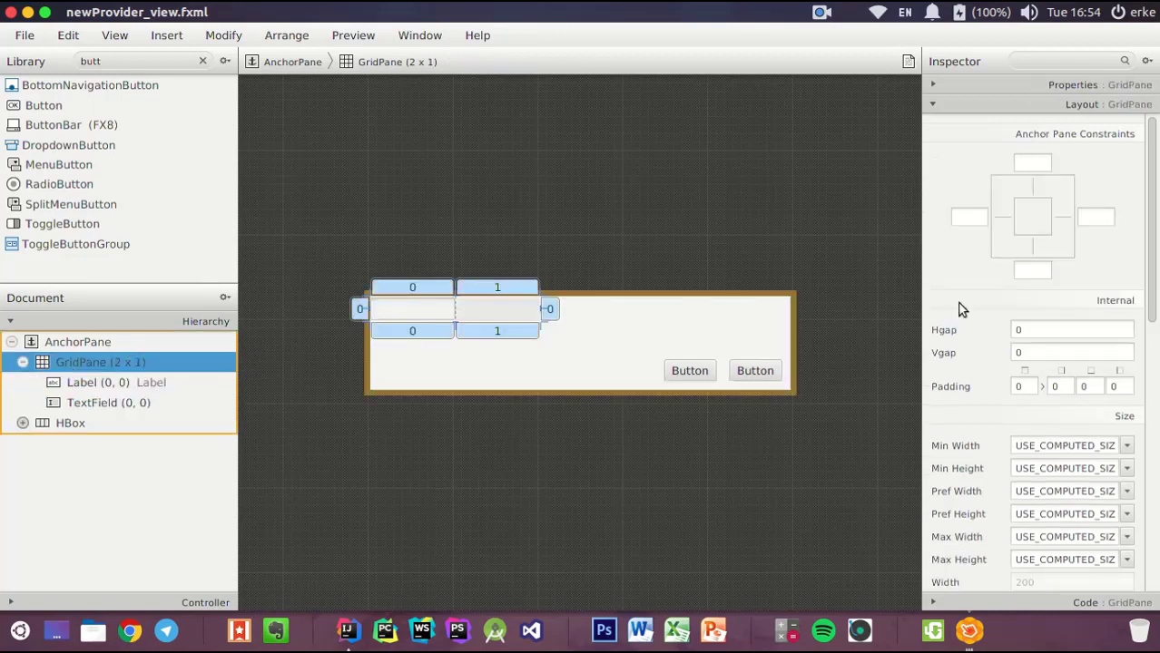
{"action": "left_click", "coordinate": [1041, 161]}
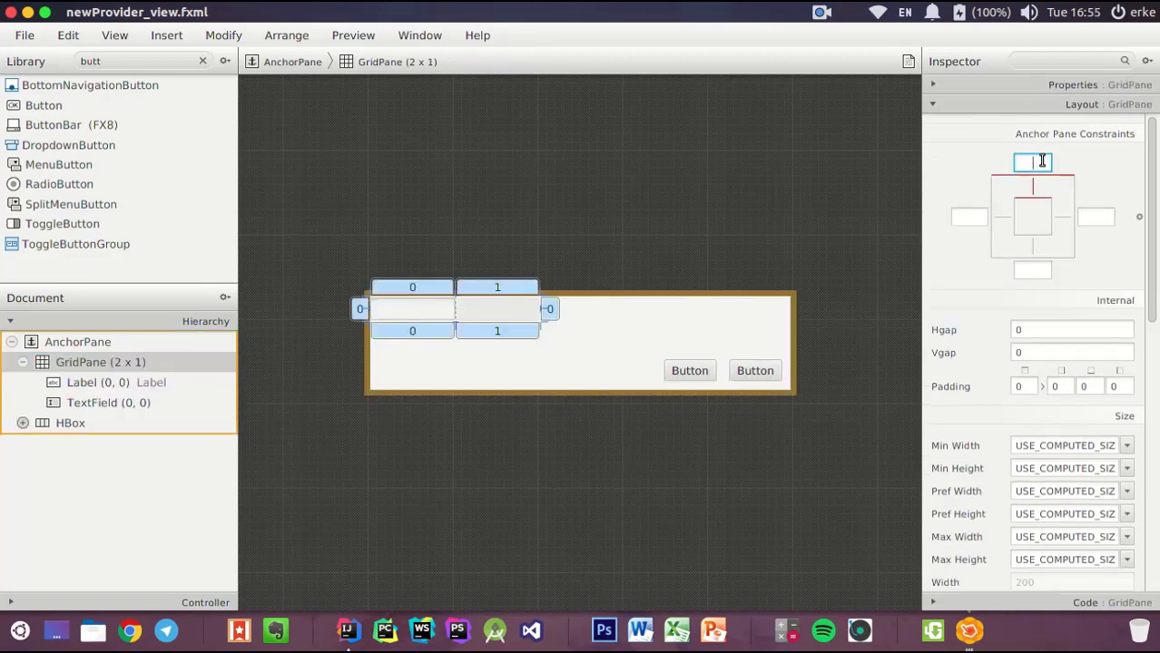
{"action": "type", "text": "20"}
{"action": "key", "text": "Return"}
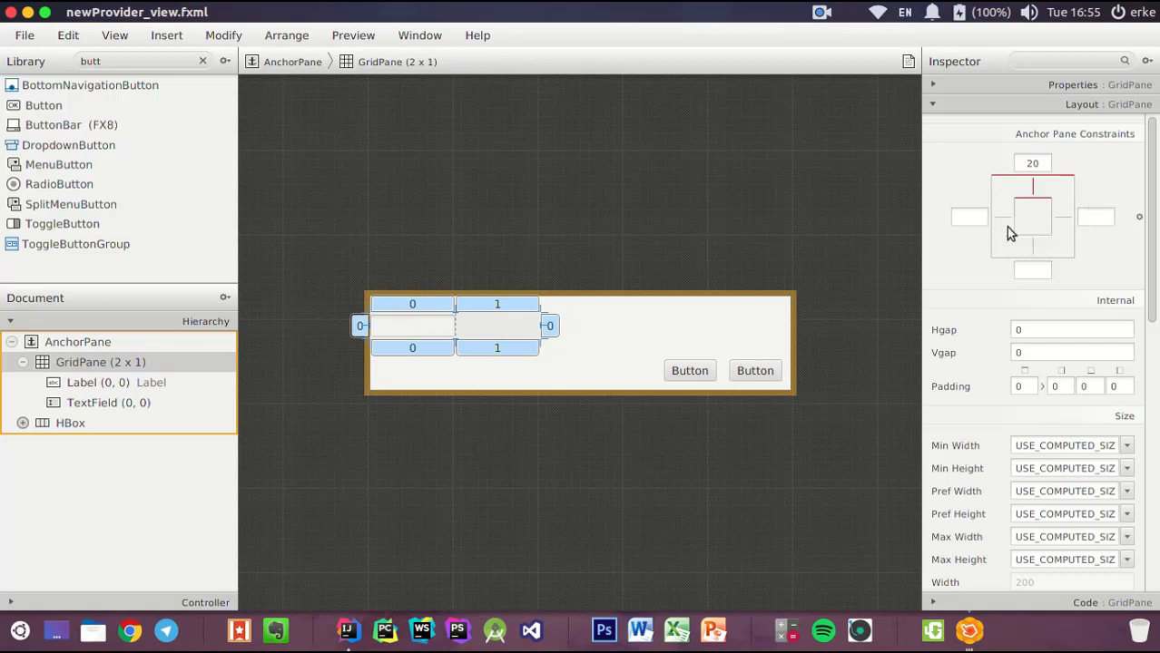
{"action": "left_click", "coordinate": [970, 217]}
{"action": "key", "text": "Delete"}
{"action": "type", "text": "20"}
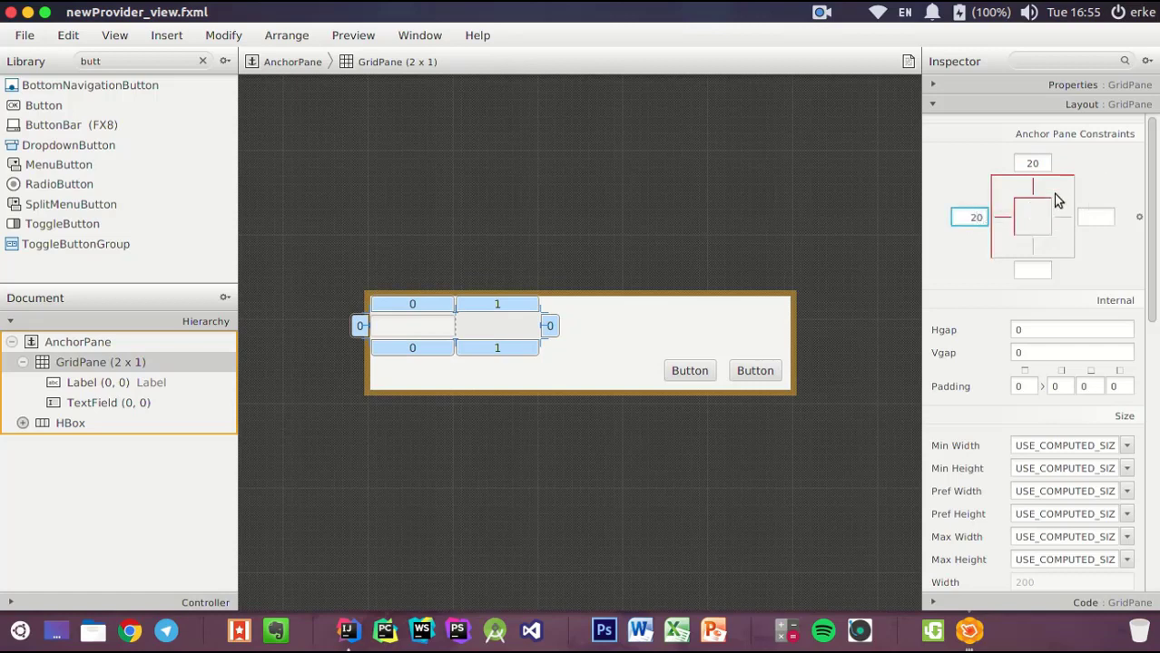
{"action": "key", "text": "Return"}
{"action": "left_click", "coordinate": [1101, 216]}
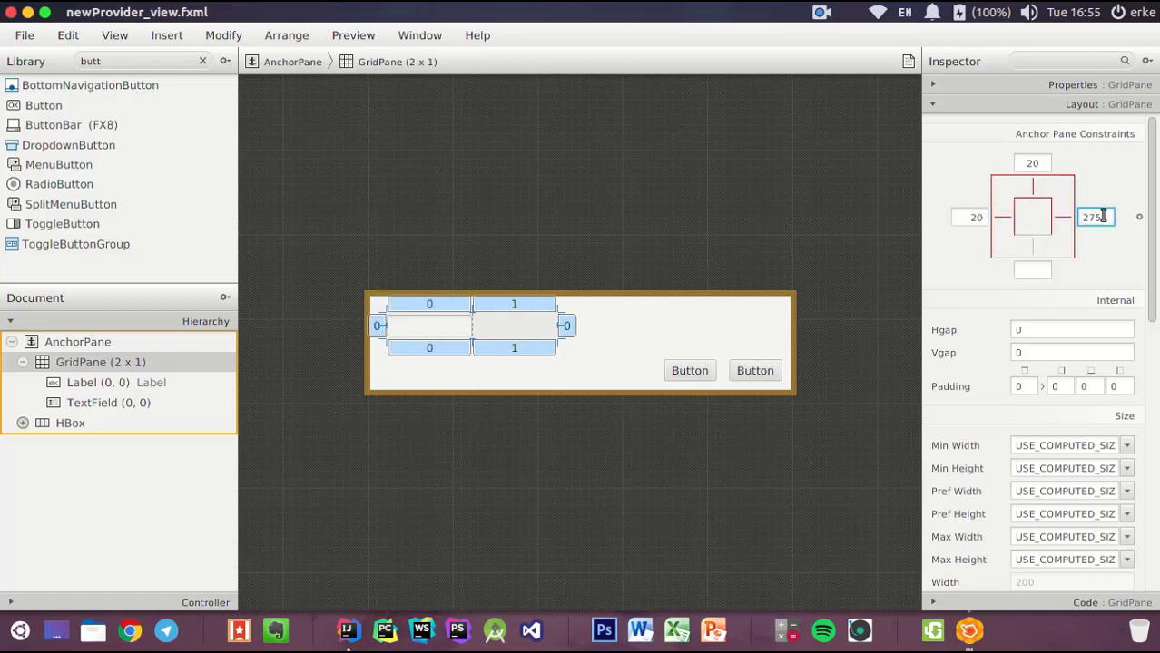
{"action": "type", "text": "20"}
{"action": "key", "text": "Return"}
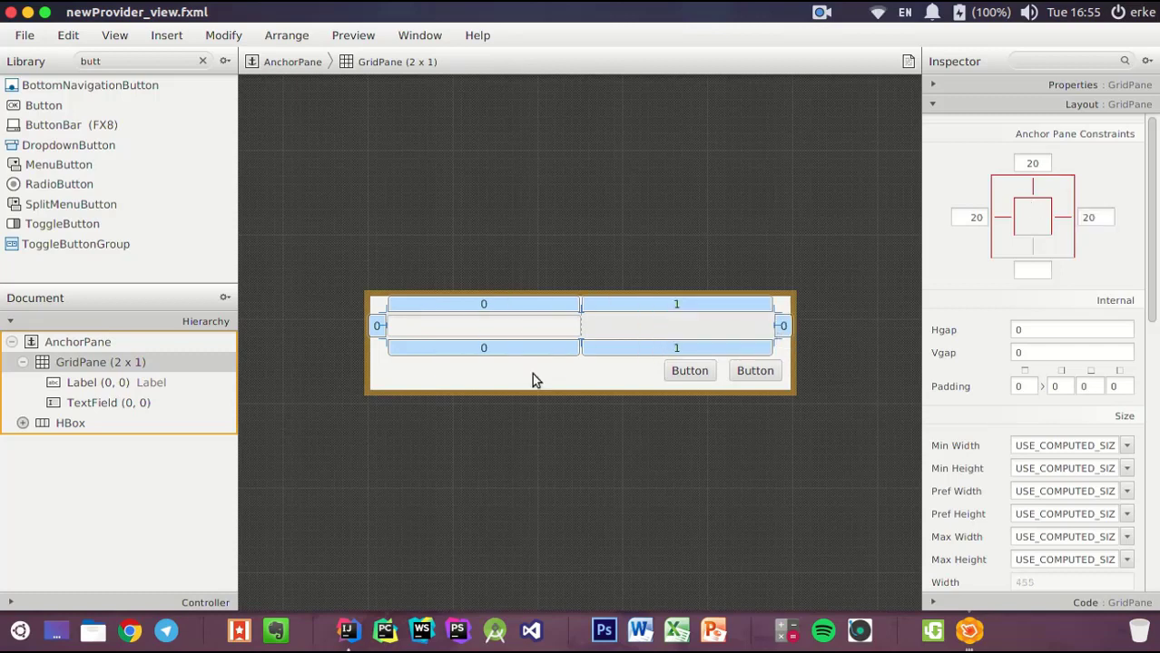
{"action": "left_click", "coordinate": [118, 342]}
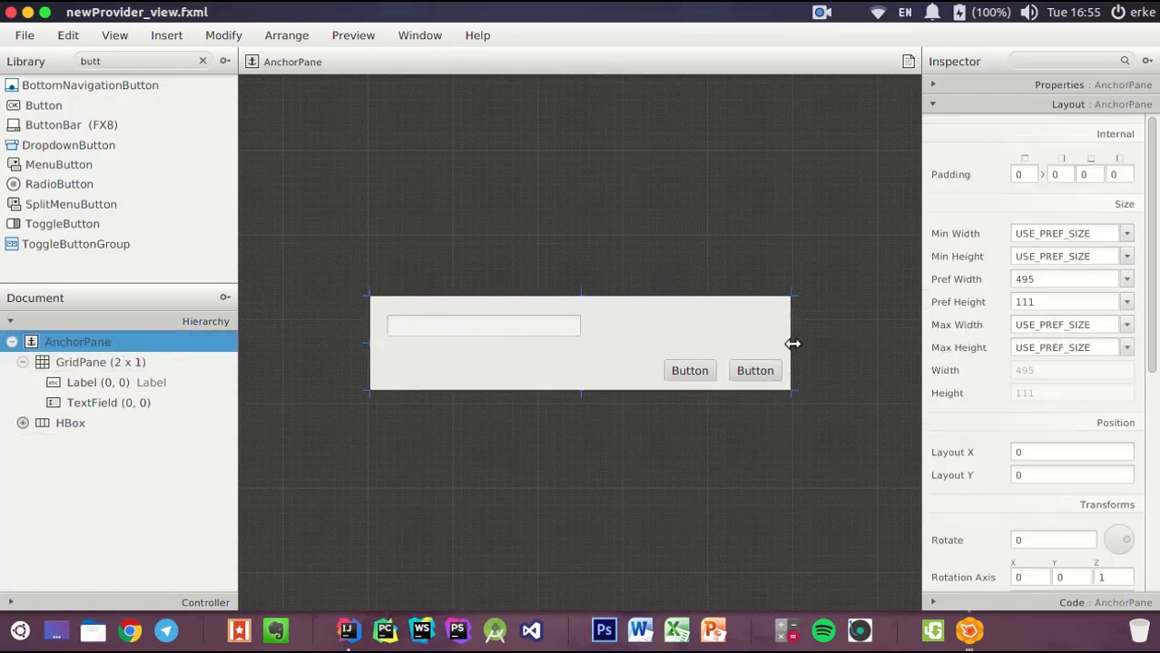
{"action": "left_click_drag", "start_coordinate": [792, 344], "coordinate": [694, 346]}
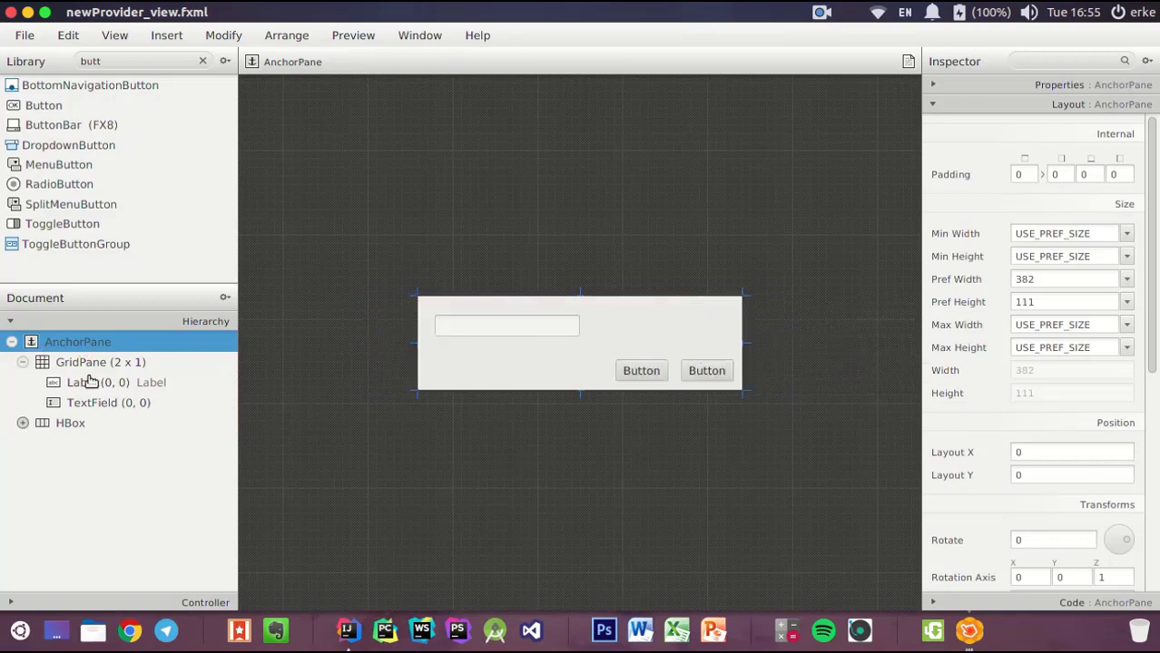
Move the TextField to column index 1 of the GridPane and narrow column 0 to about half the width of column 1
{"action": "left_click", "coordinate": [97, 385]}
{"action": "left_click", "coordinate": [95, 402]}
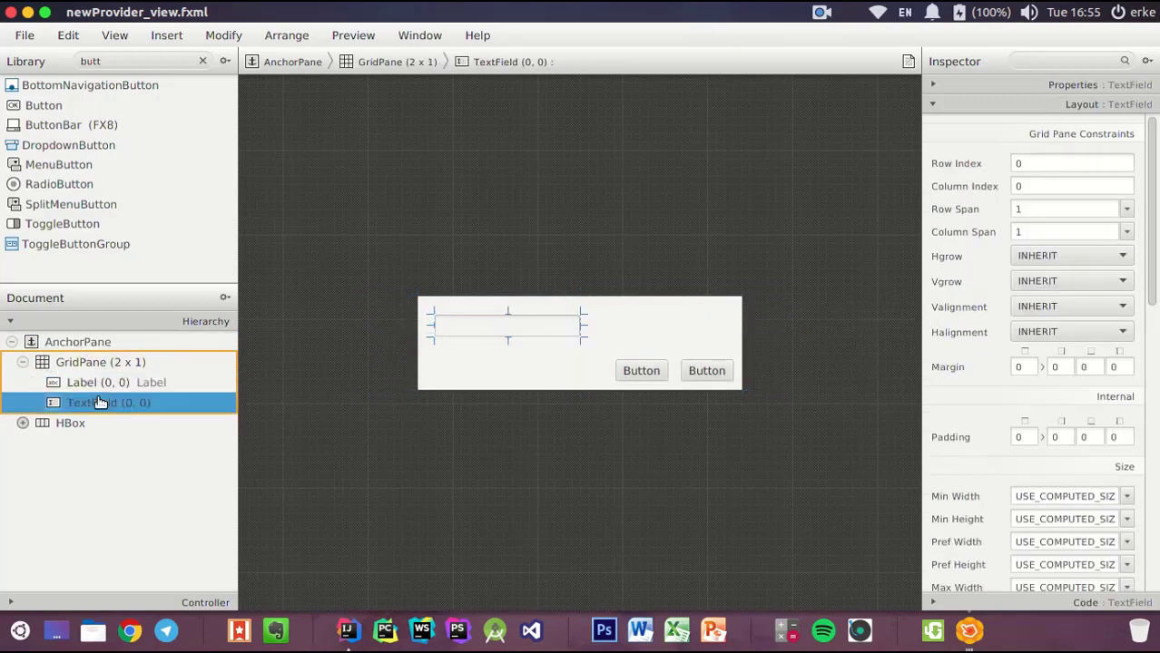
{"action": "left_click", "coordinate": [1063, 186]}
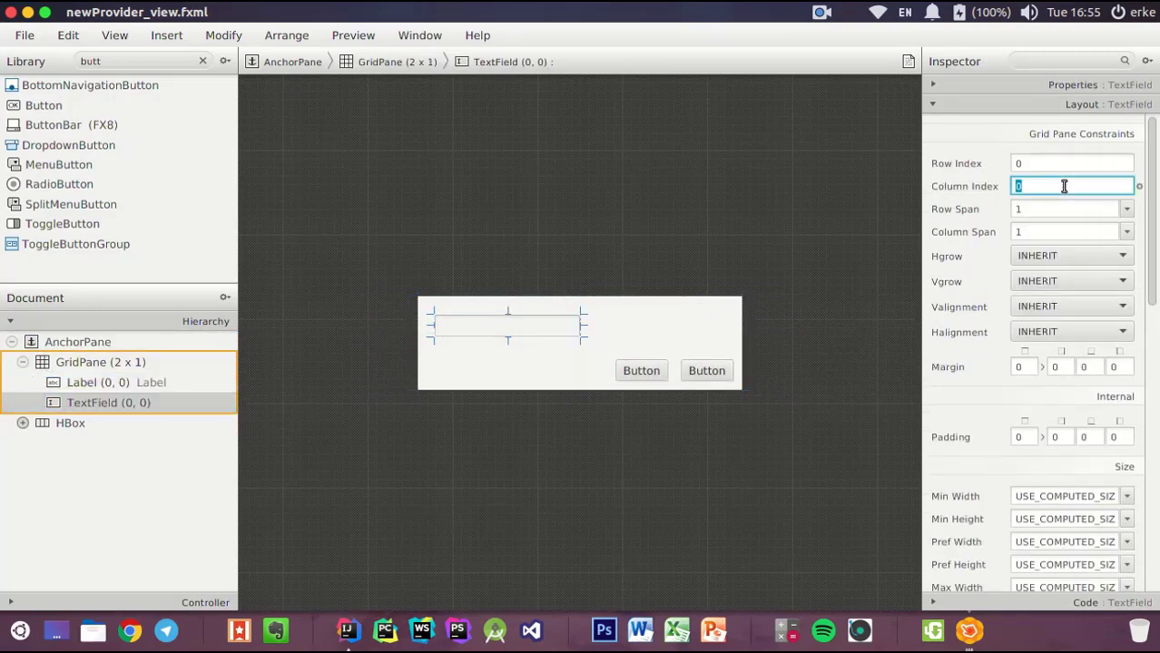
{"action": "left_click", "coordinate": [965, 144]}
{"action": "left_click", "coordinate": [114, 466]}
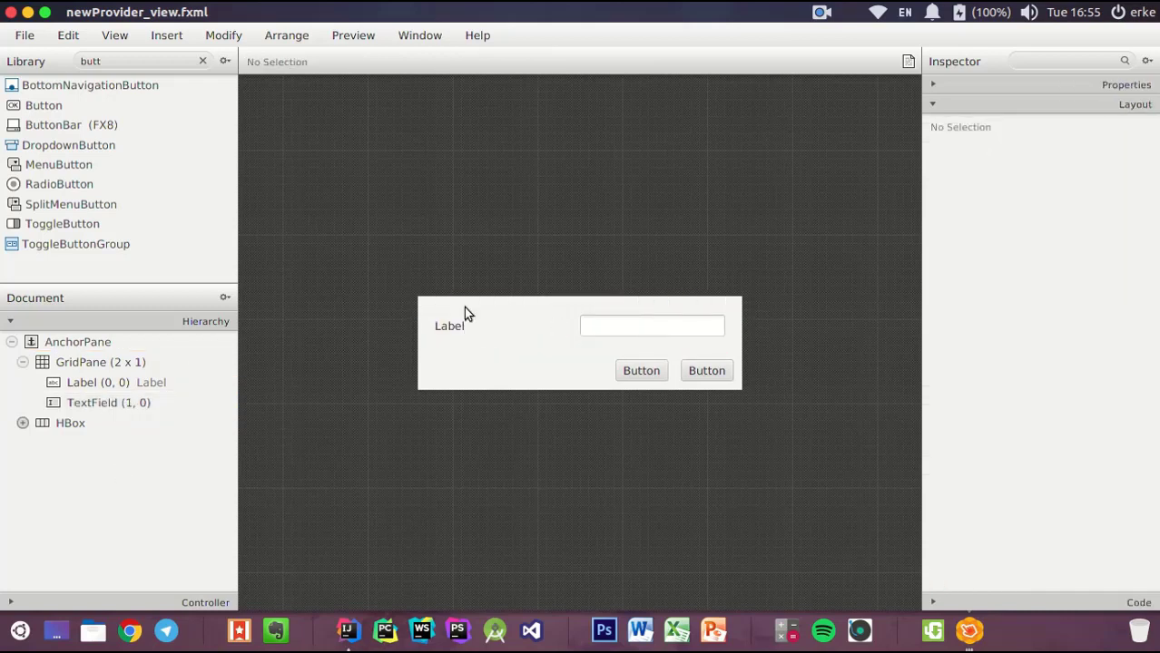
{"action": "left_click", "coordinate": [78, 365]}
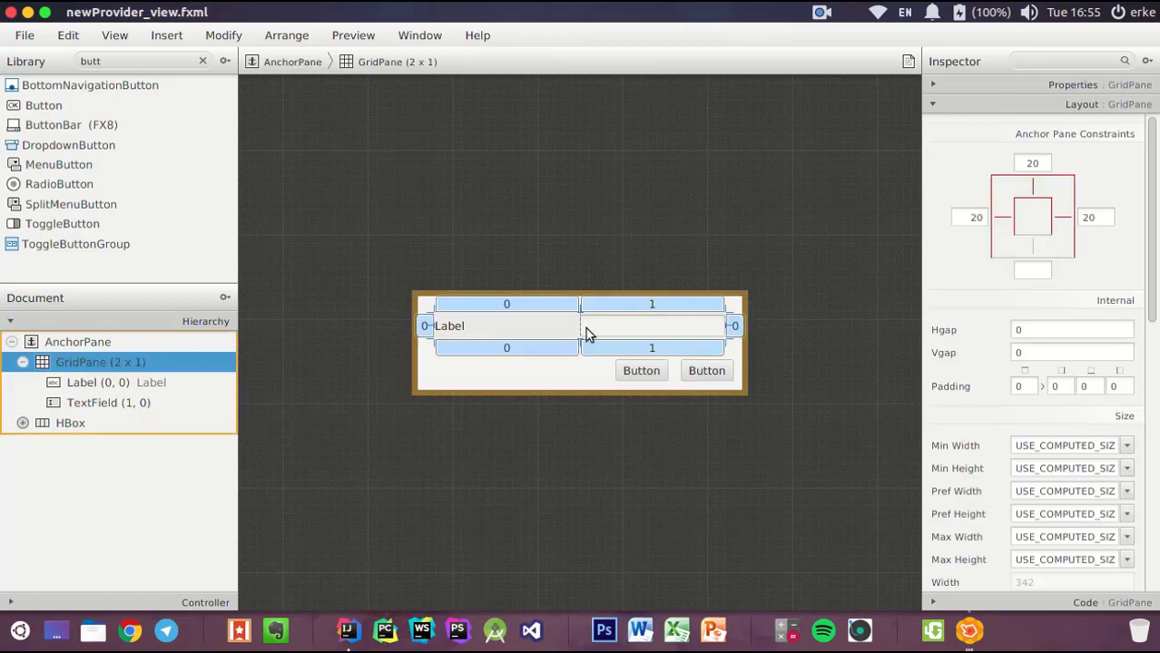
{"action": "left_click_drag", "start_coordinate": [574, 325], "coordinate": [529, 325]}
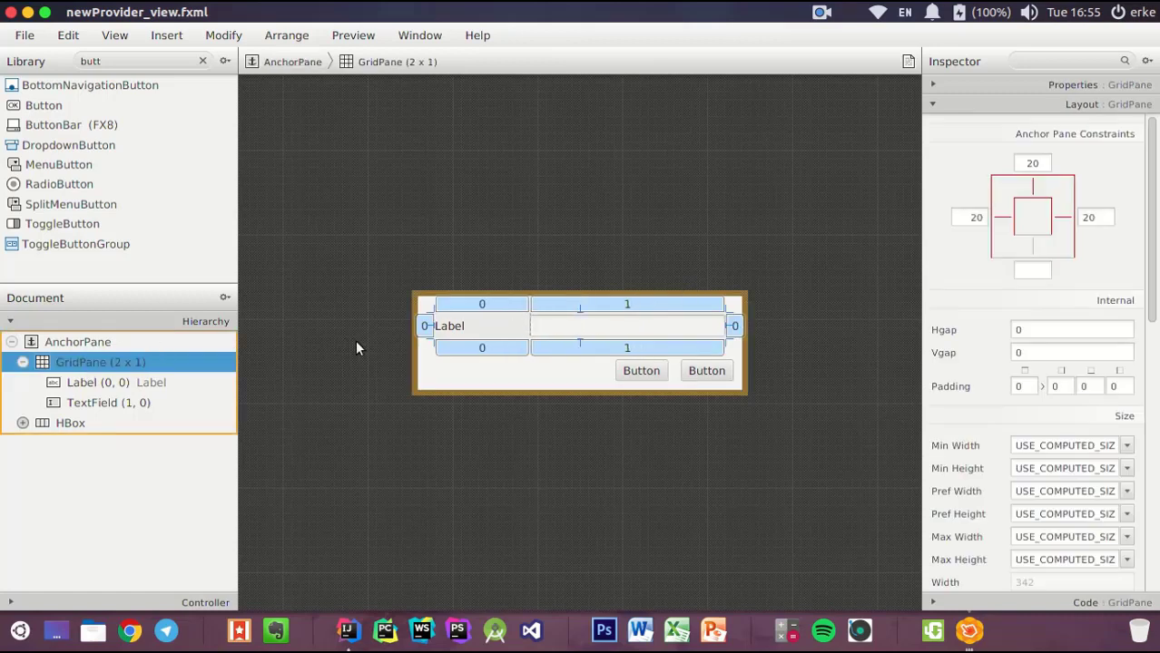
Set the Label's text to "Имя:" using the Russian keyboard layout
{"action": "left_click", "coordinate": [430, 326]}
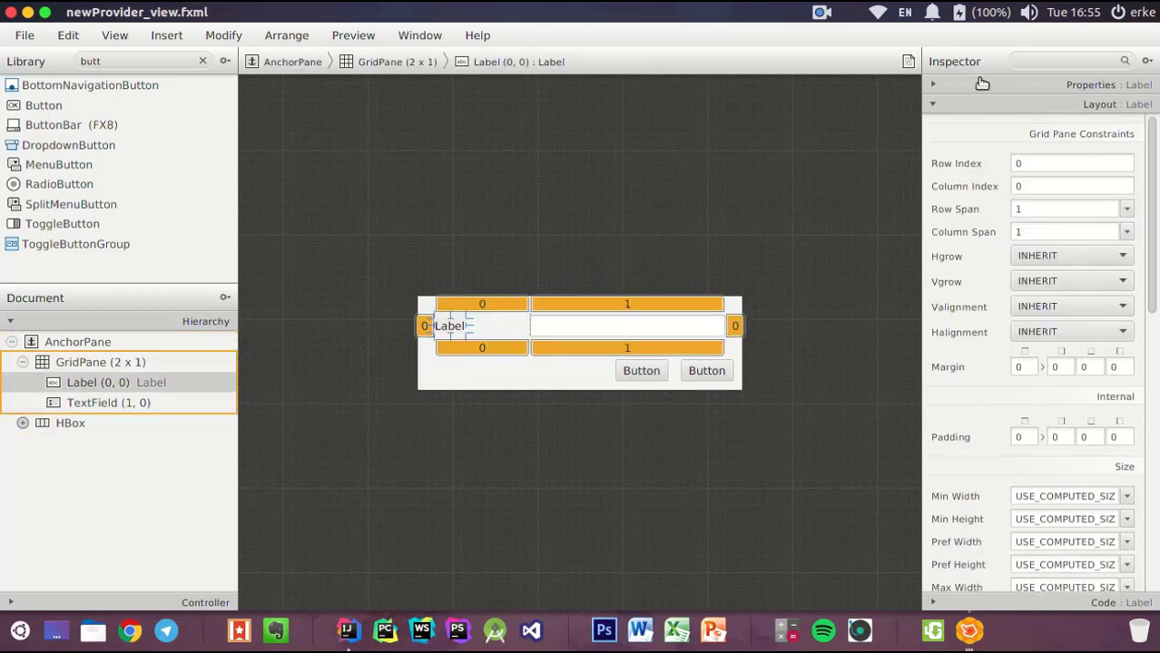
{"action": "left_click", "coordinate": [1023, 114]}
{"action": "double_click", "coordinate": [1052, 141]}
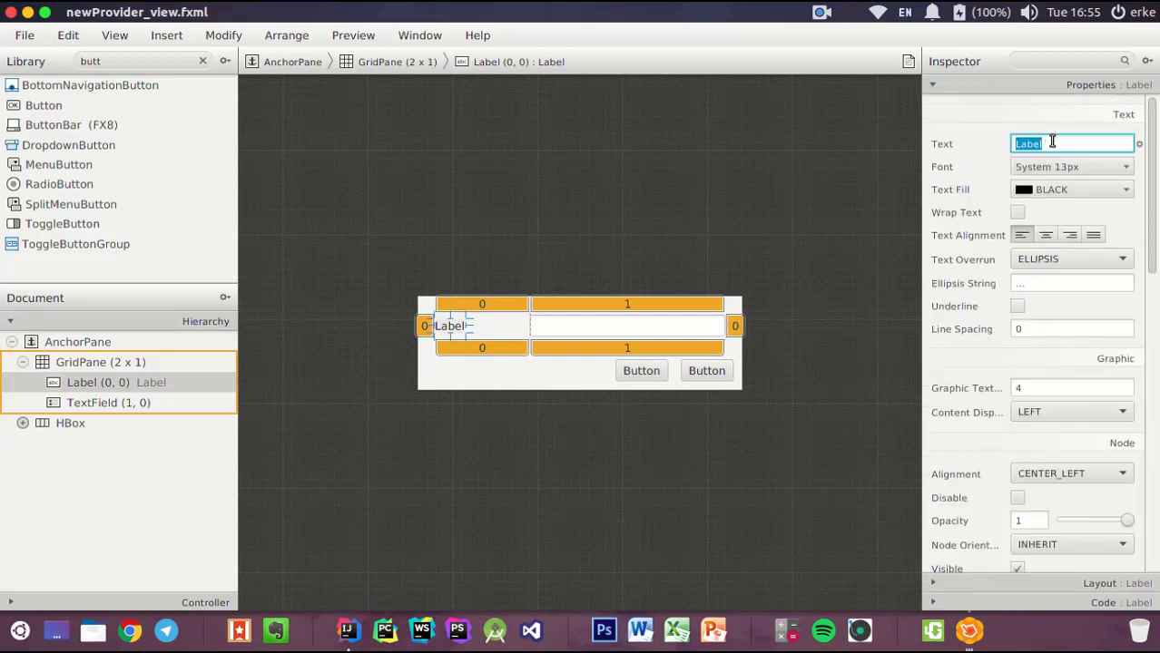
{"action": "key", "text": "super+space"}
{"action": "type", "text": "имя"}
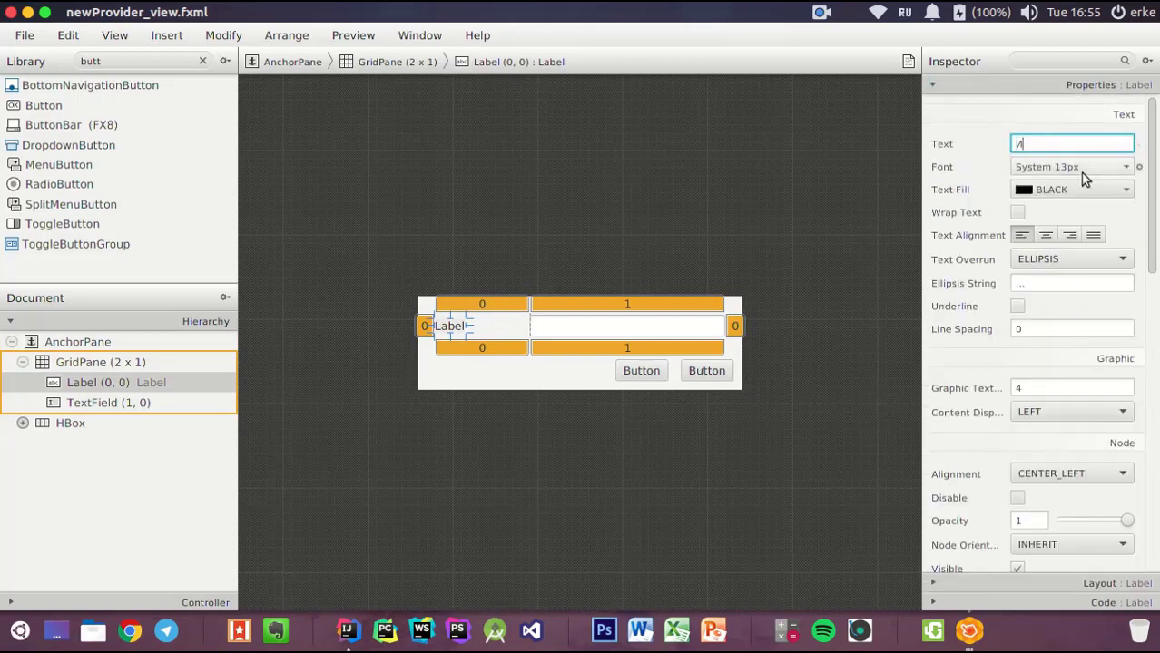
{"action": "key", "text": "BackSpace"}
{"action": "key", "text": "BackSpace"}
{"action": "key", "text": "BackSpace"}
{"action": "type", "text": "Имя:"}
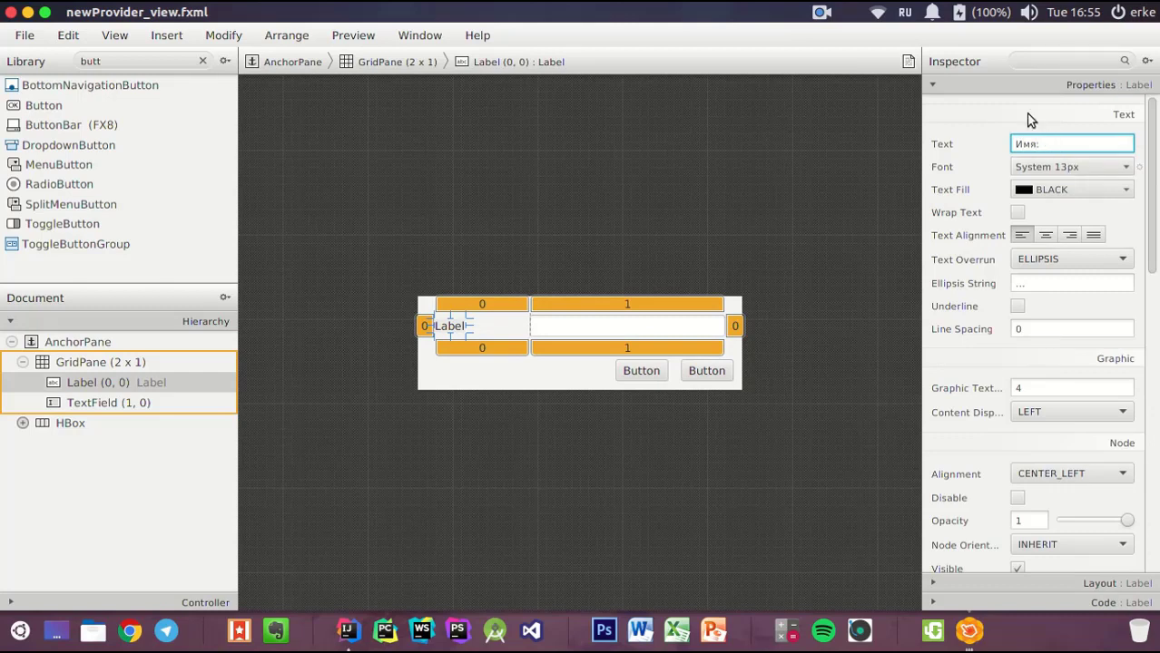
{"action": "key", "text": "Return"}
{"action": "left_click", "coordinate": [139, 487]}
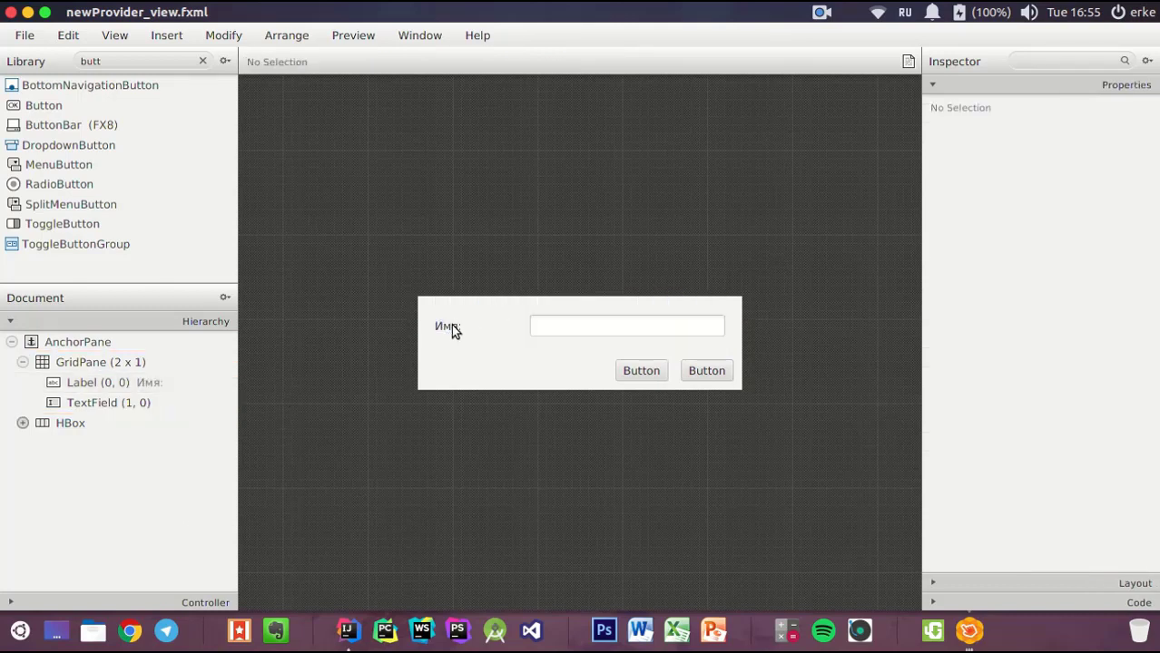
Set the preferred width of the first HBox button to 100
{"action": "left_click", "coordinate": [631, 373]}
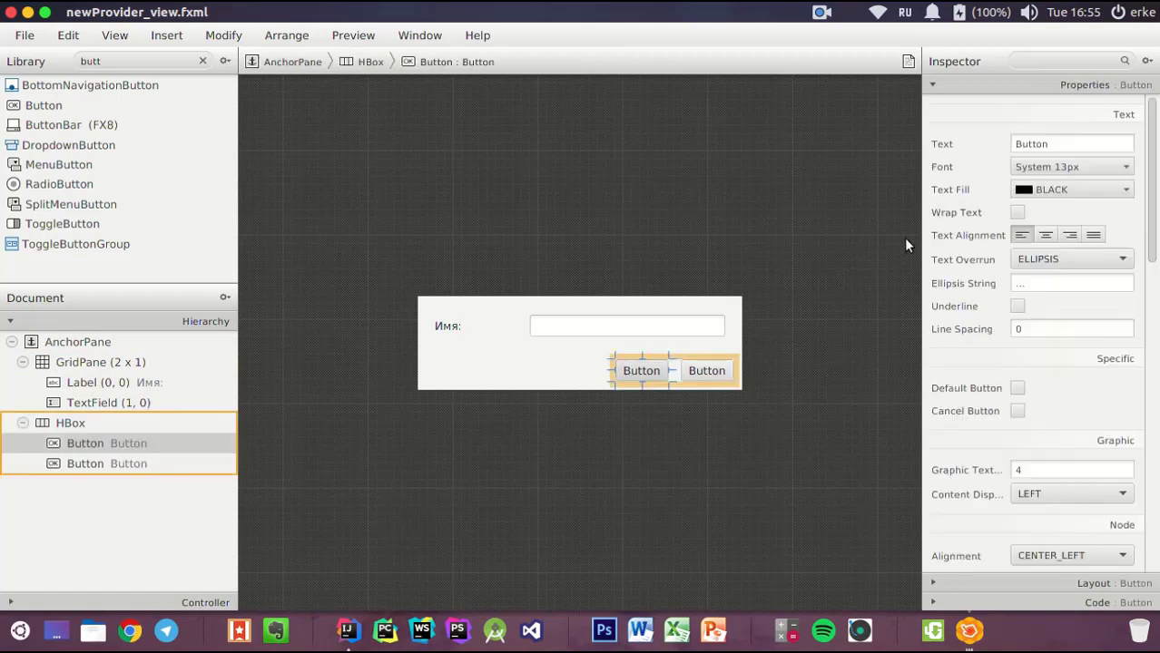
{"action": "left_click", "coordinate": [944, 85]}
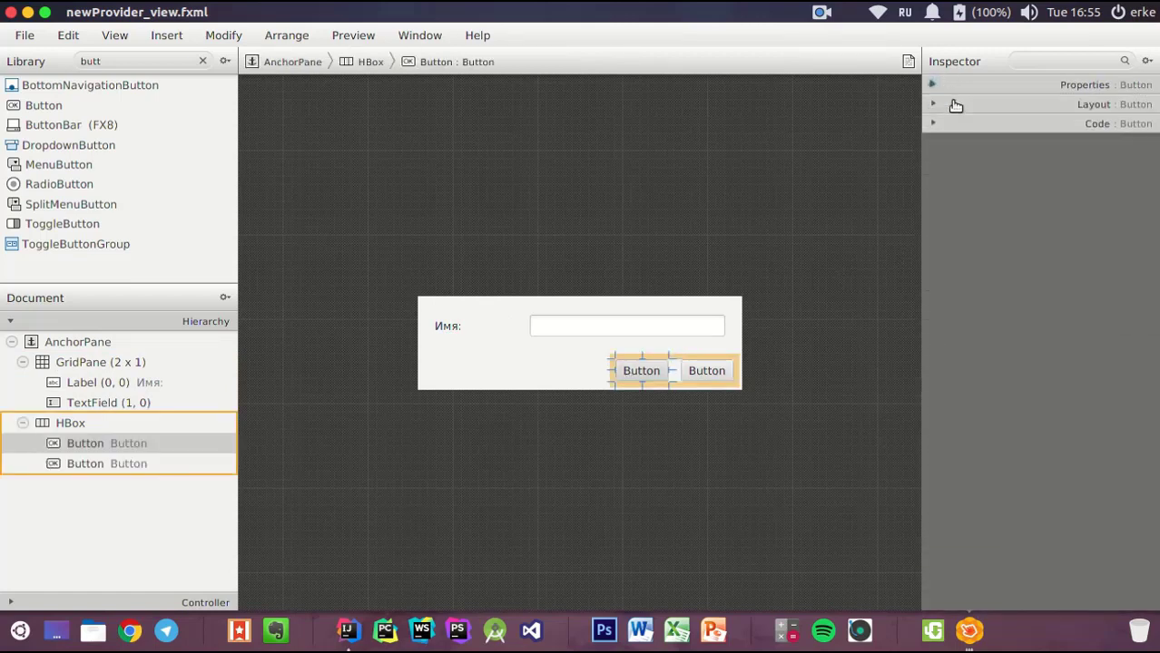
{"action": "left_click", "coordinate": [953, 122]}
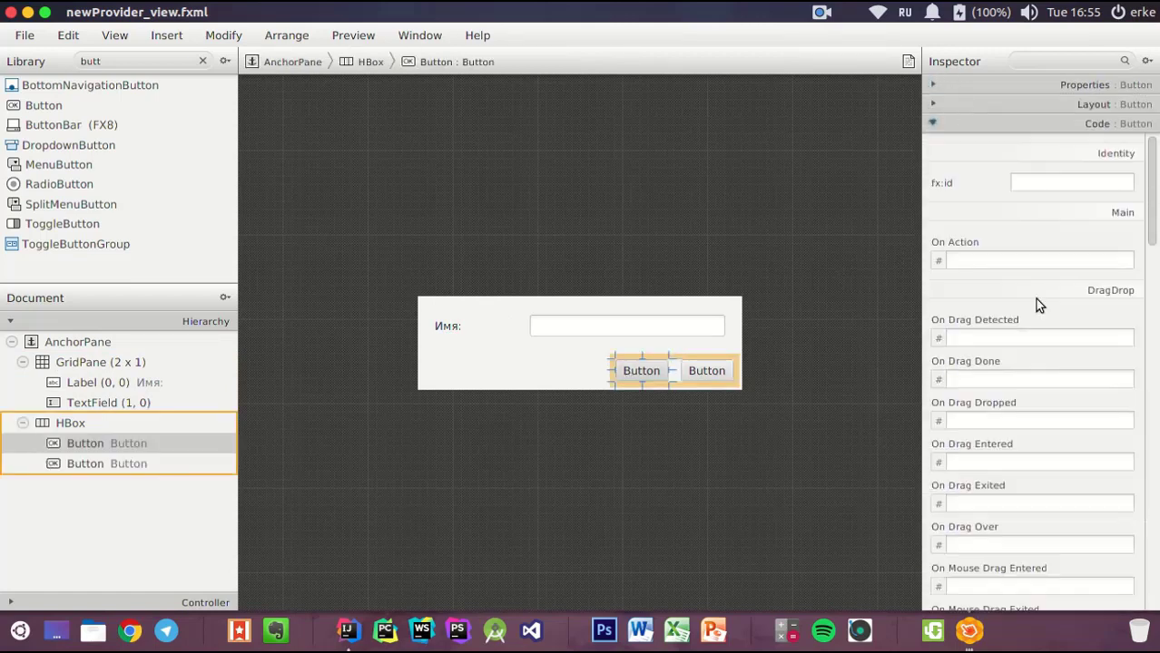
{"action": "left_click", "coordinate": [938, 104]}
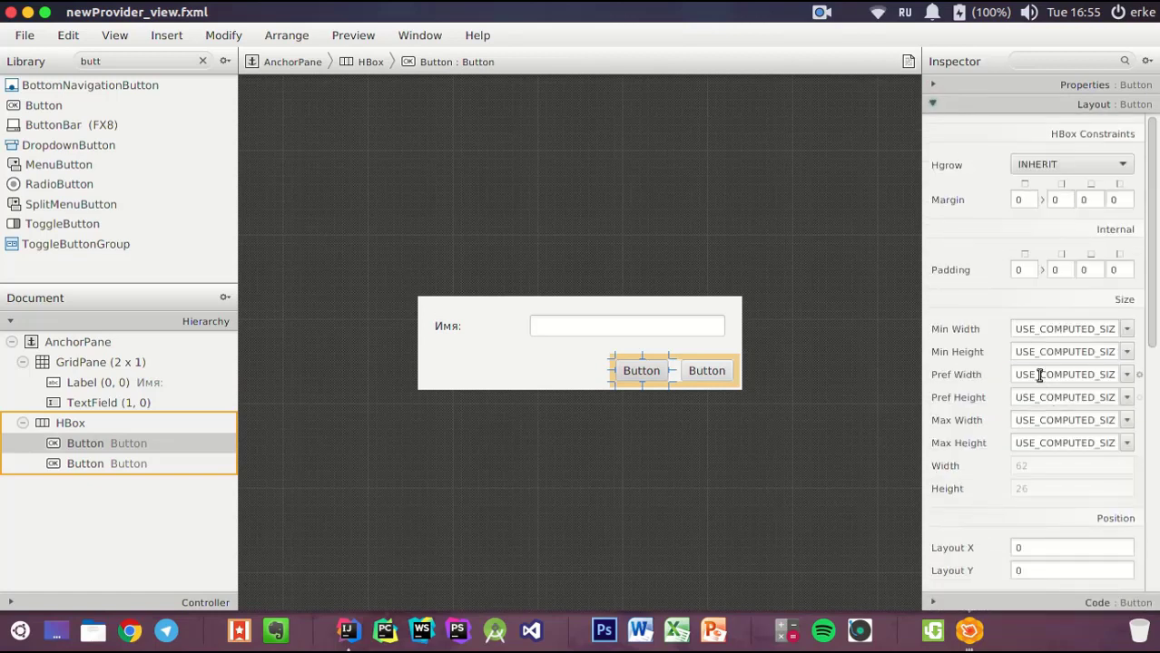
{"action": "left_click", "coordinate": [1040, 374]}
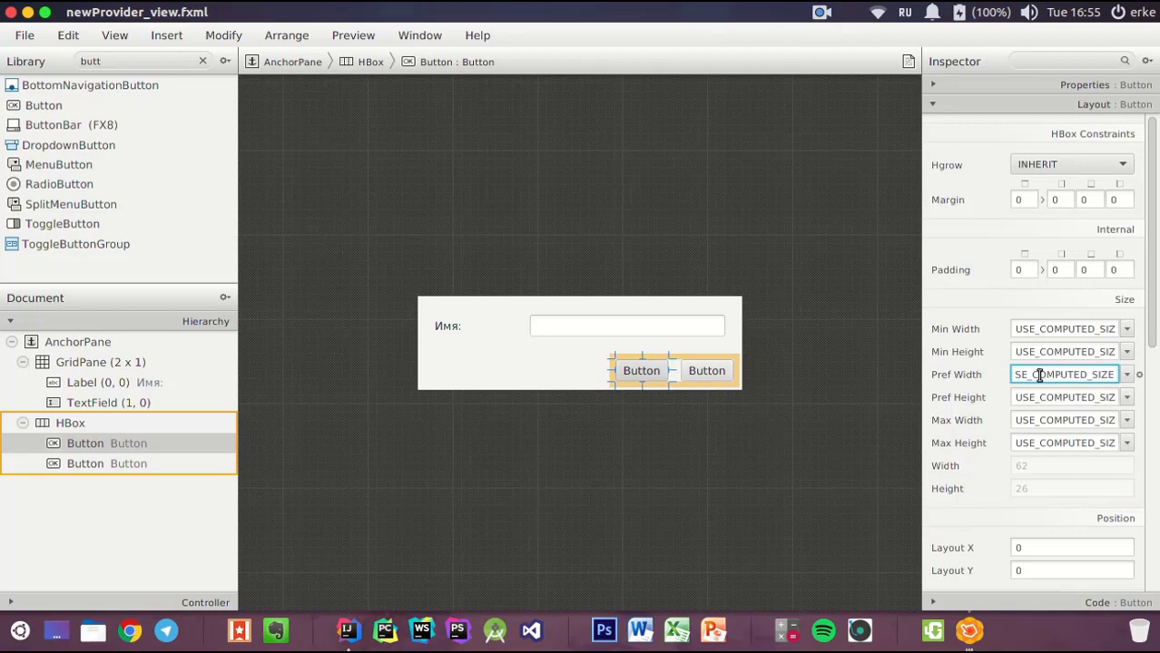
{"action": "key", "text": "alt+Tab"}
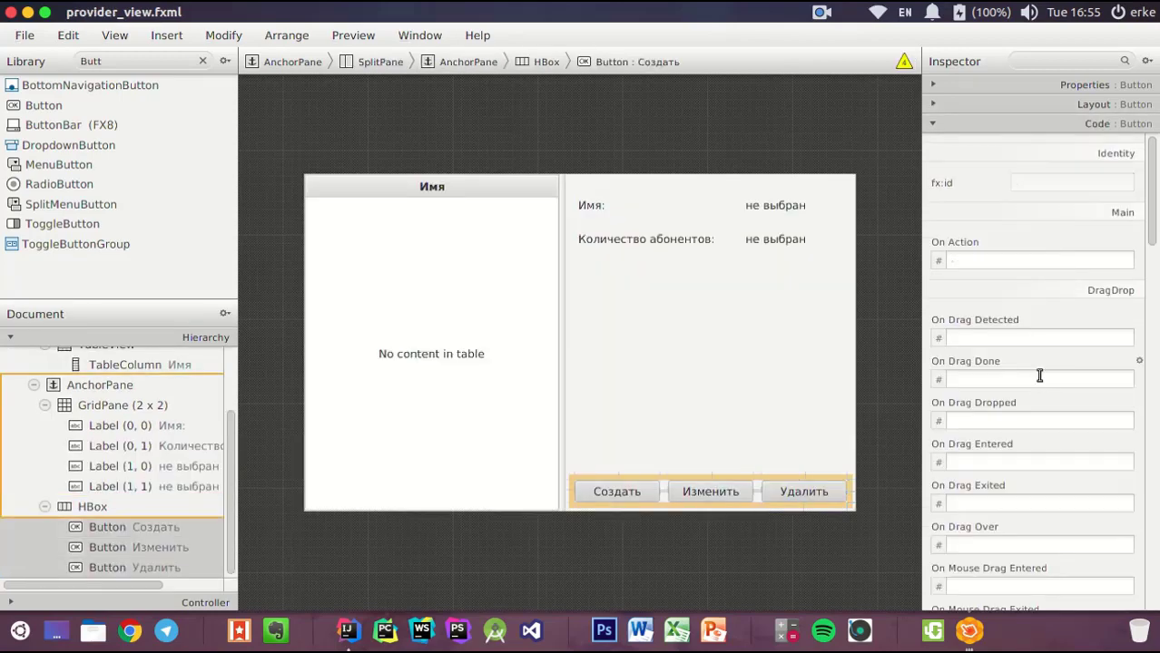
{"action": "key", "text": "alt+Tab"}
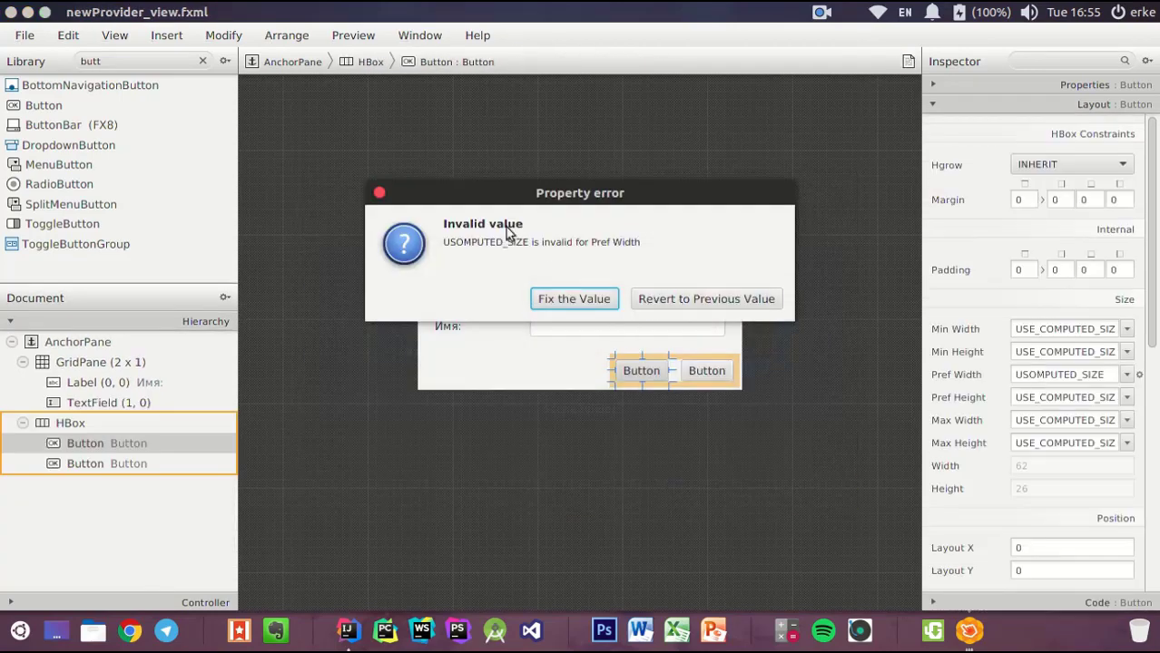
{"action": "left_click", "coordinate": [379, 193]}
{"action": "type", "text": "10"}
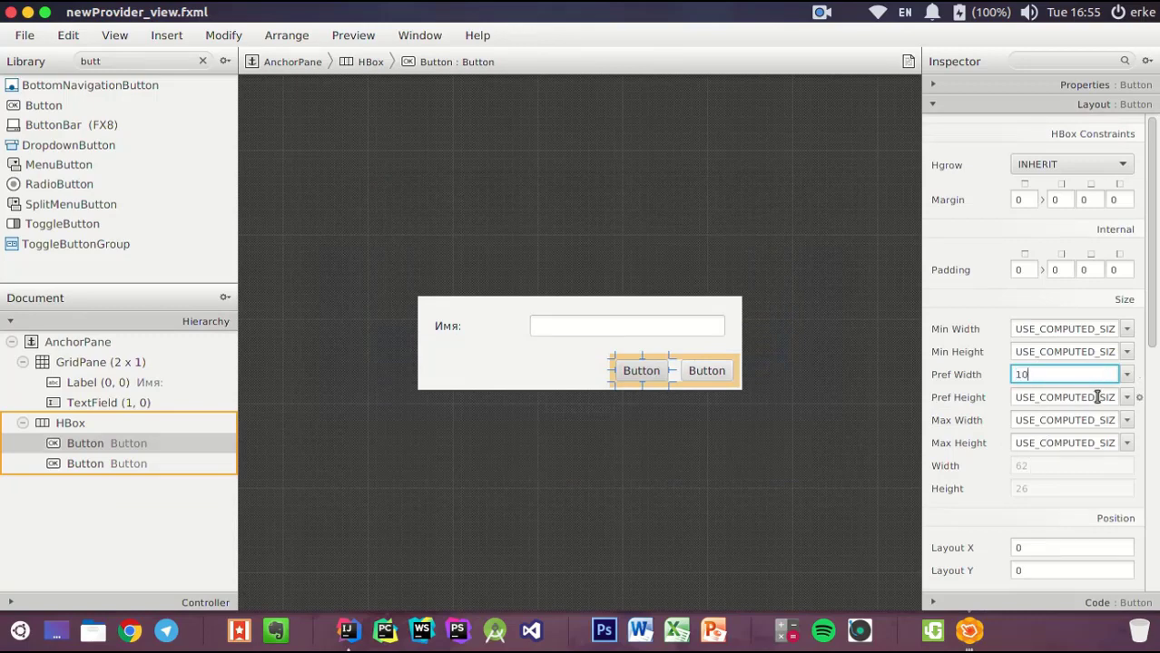
{"action": "type", "text": "0"}
{"action": "key", "text": "Return"}
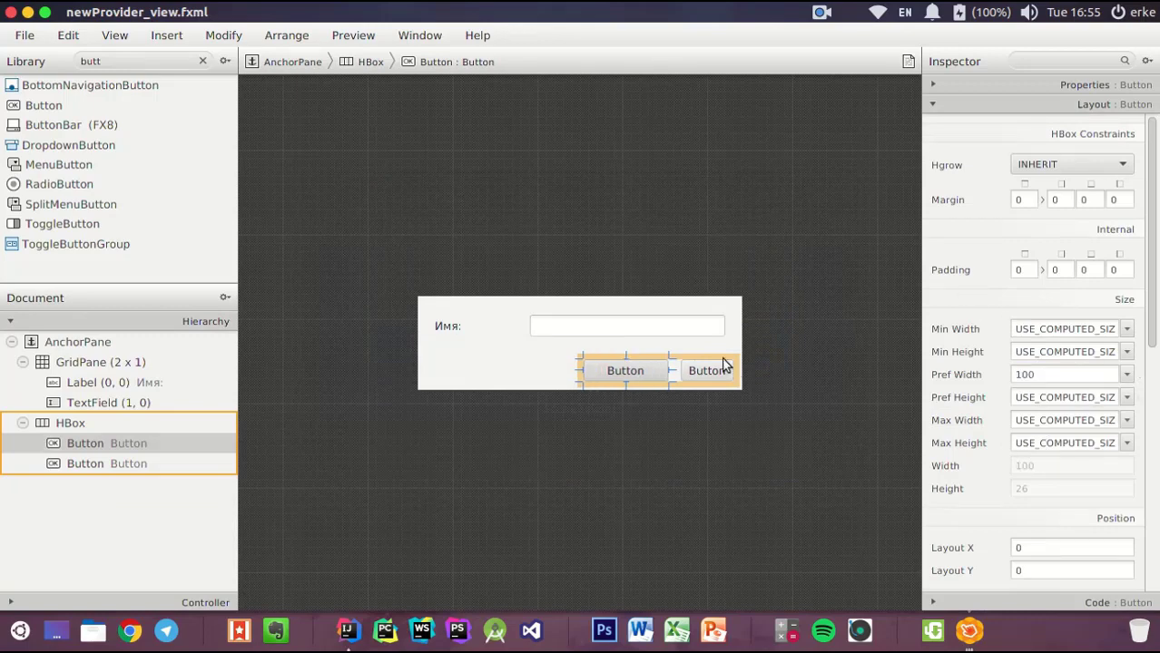
Set the preferred width of the second HBox button to 100
{"action": "left_click", "coordinate": [699, 370]}
{"action": "left_click", "coordinate": [1069, 374]}
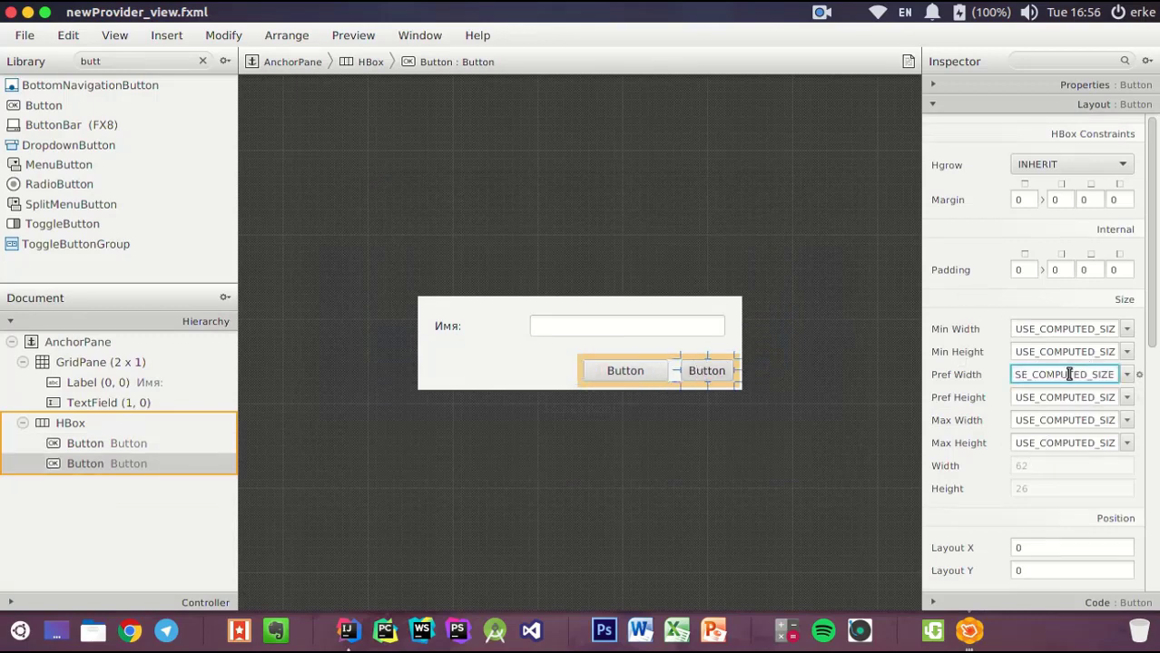
{"action": "double_click", "coordinate": [1069, 374]}
{"action": "type", "text": "100"}
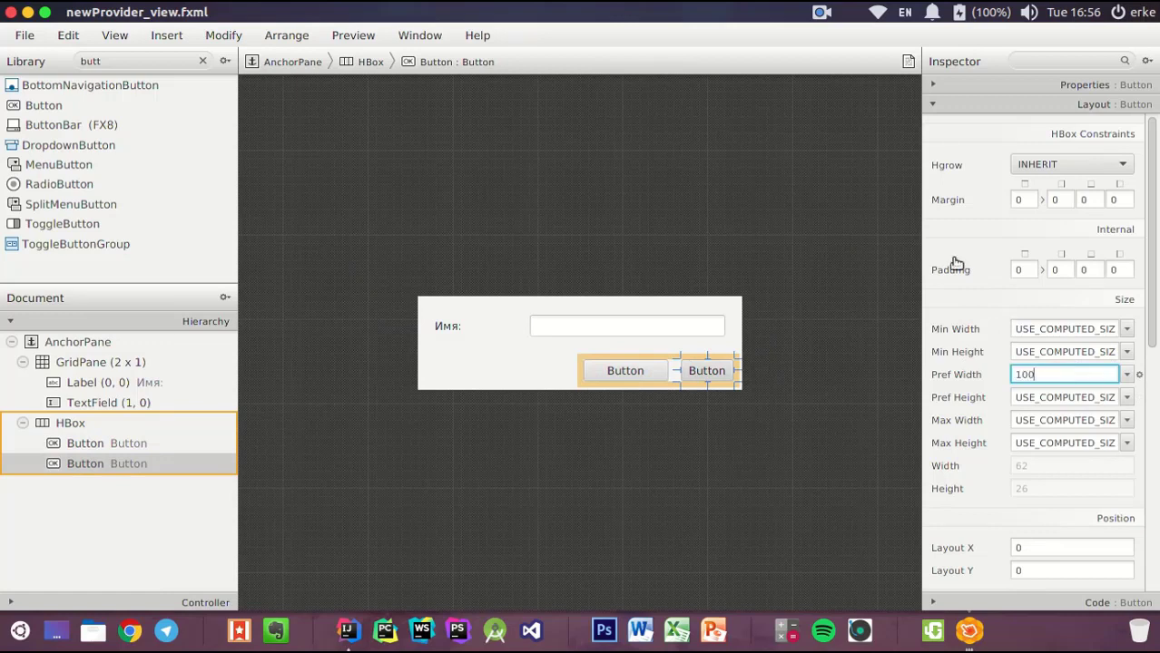
{"action": "key", "text": "Return"}
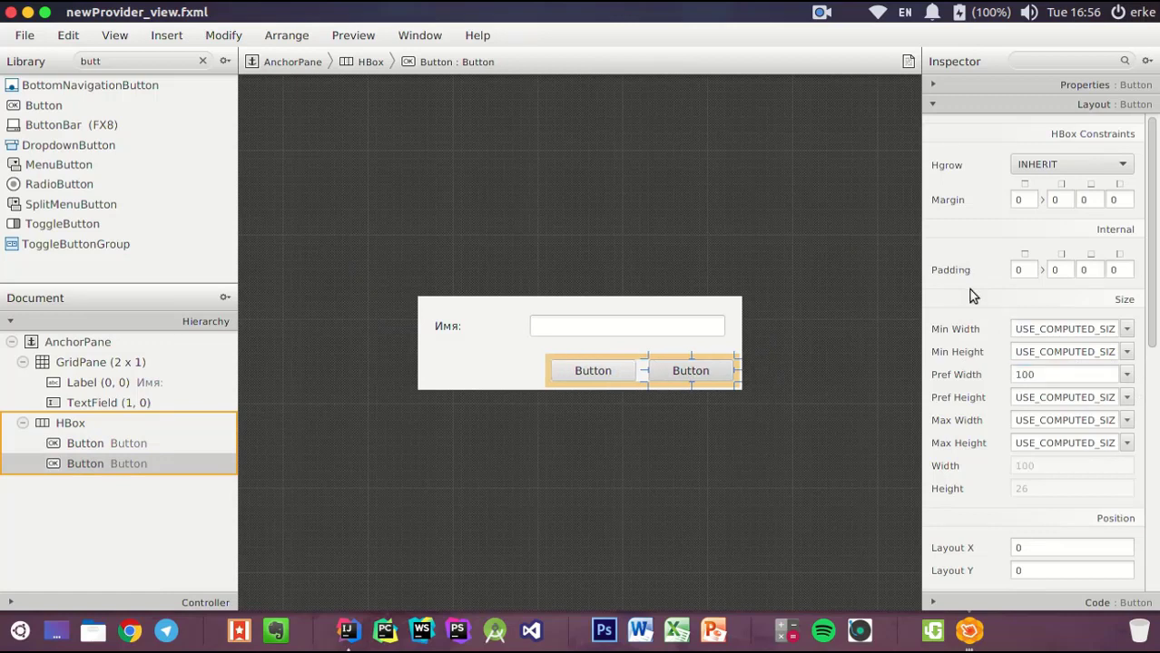
Set the first button's text to "Ок" using the Russian keyboard layout
{"action": "left_click", "coordinate": [623, 373]}
{"action": "left_click", "coordinate": [958, 88]}
{"action": "double_click", "coordinate": [1047, 141]}
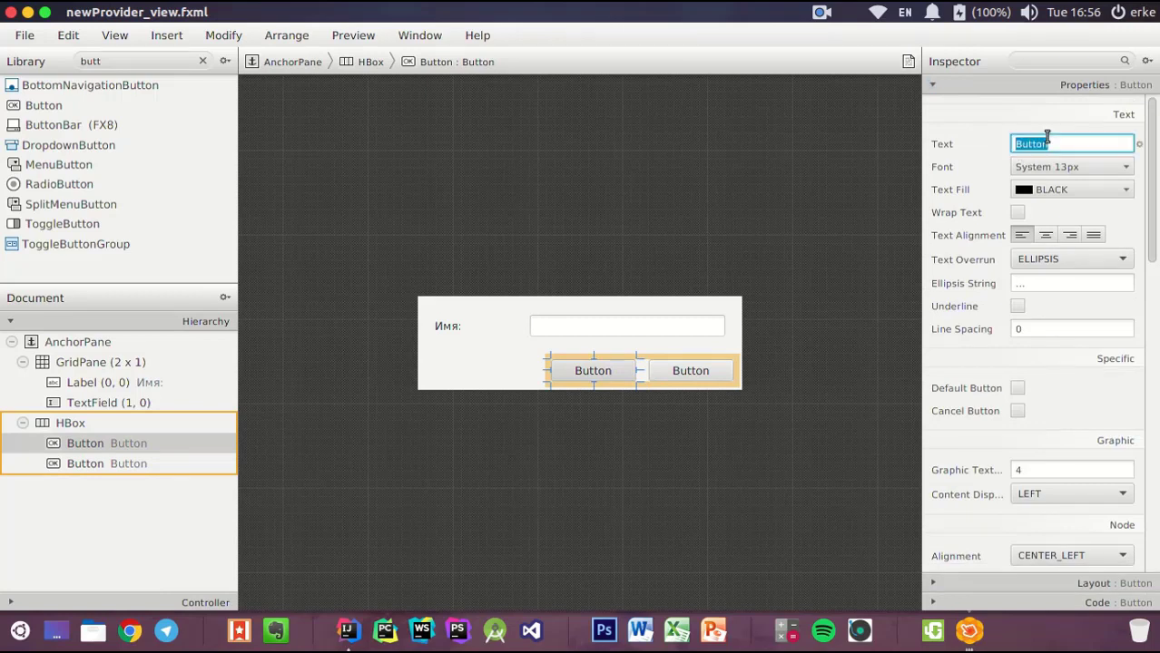
{"action": "type", "text": "Соц"}
{"action": "key", "text": "Return"}
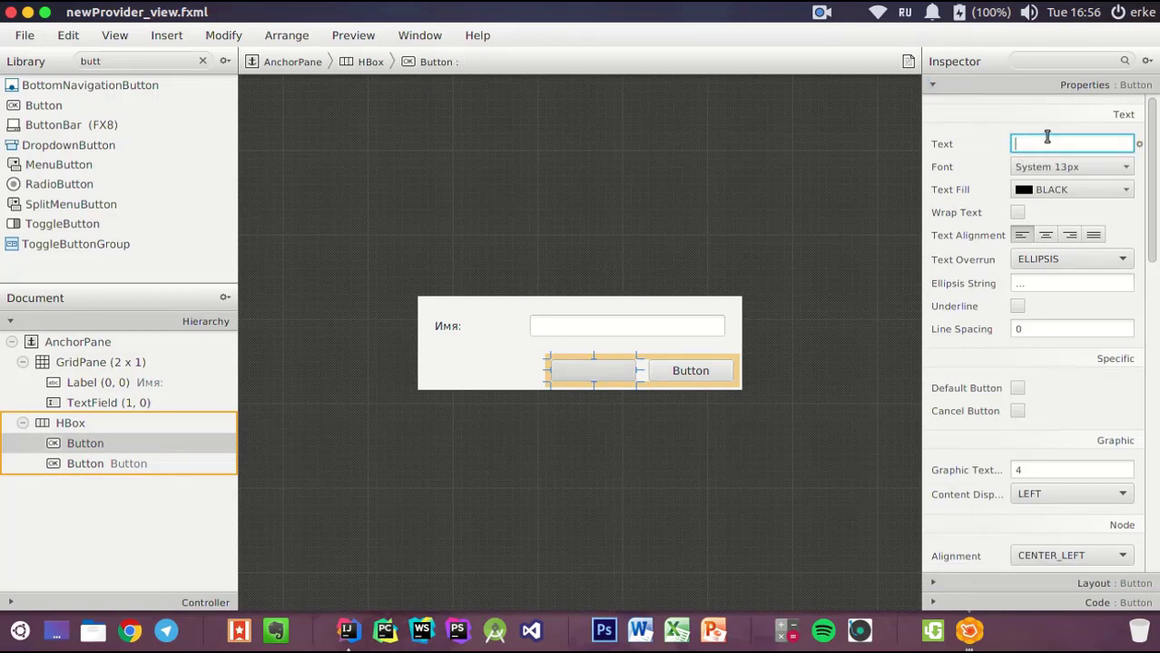
{"action": "left_click", "coordinate": [992, 114]}
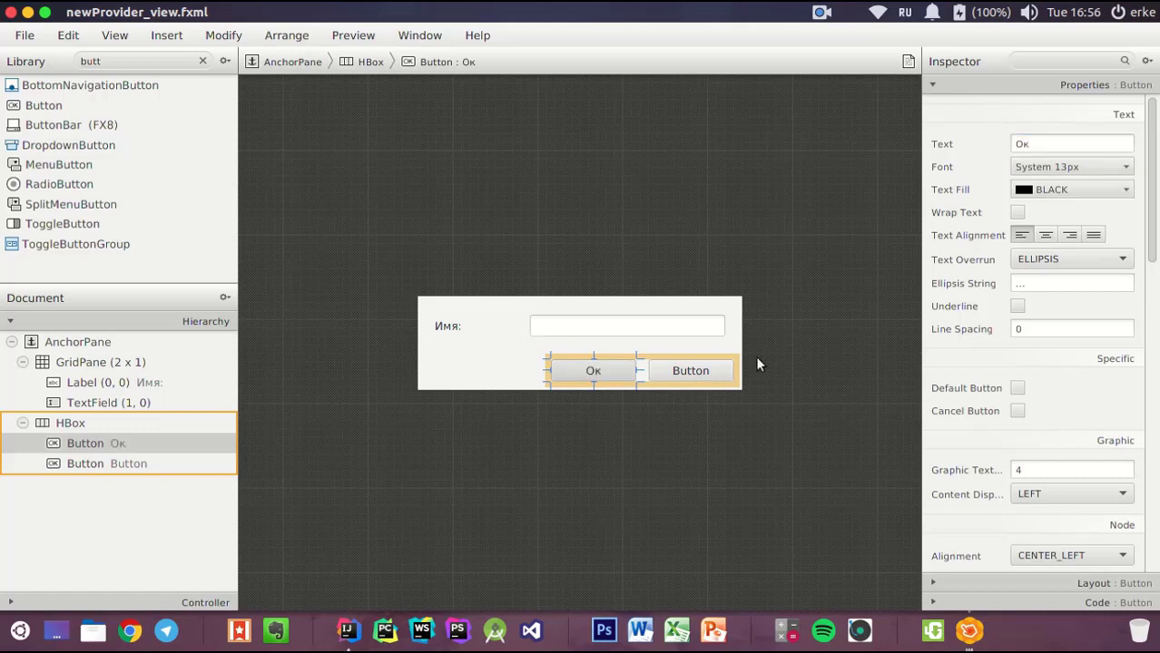
Set the second button's text to "Отмена"
{"action": "left_click", "coordinate": [694, 371]}
{"action": "left_click", "coordinate": [1069, 143]}
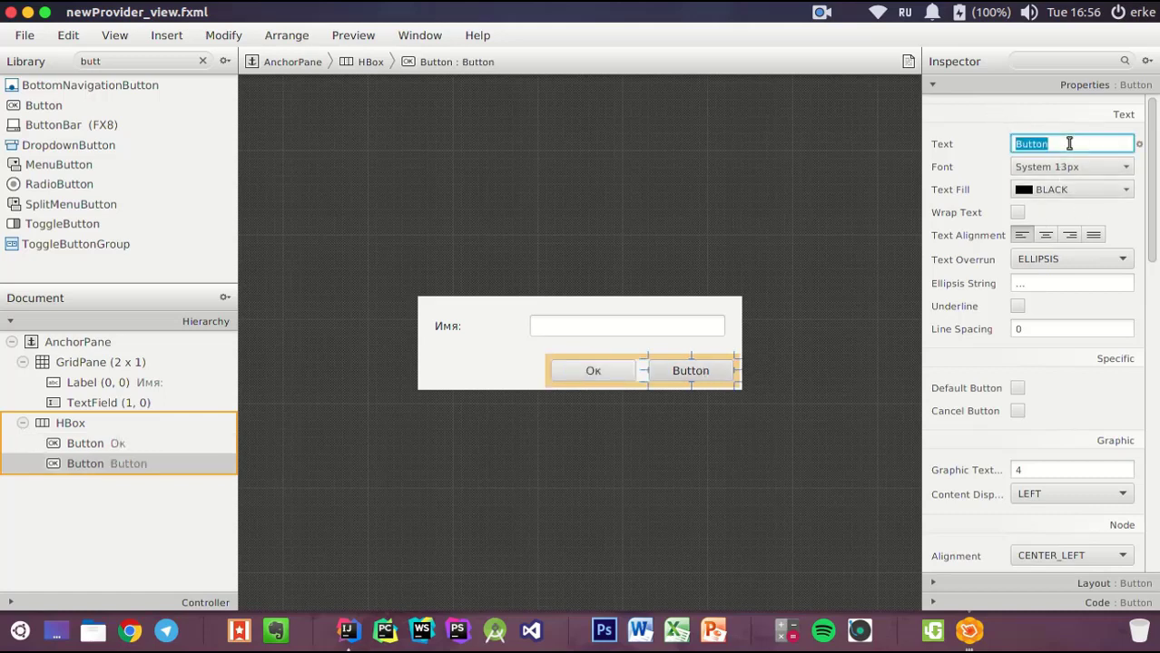
{"action": "type", "text": "Отмена"}
{"action": "key", "text": "Return"}
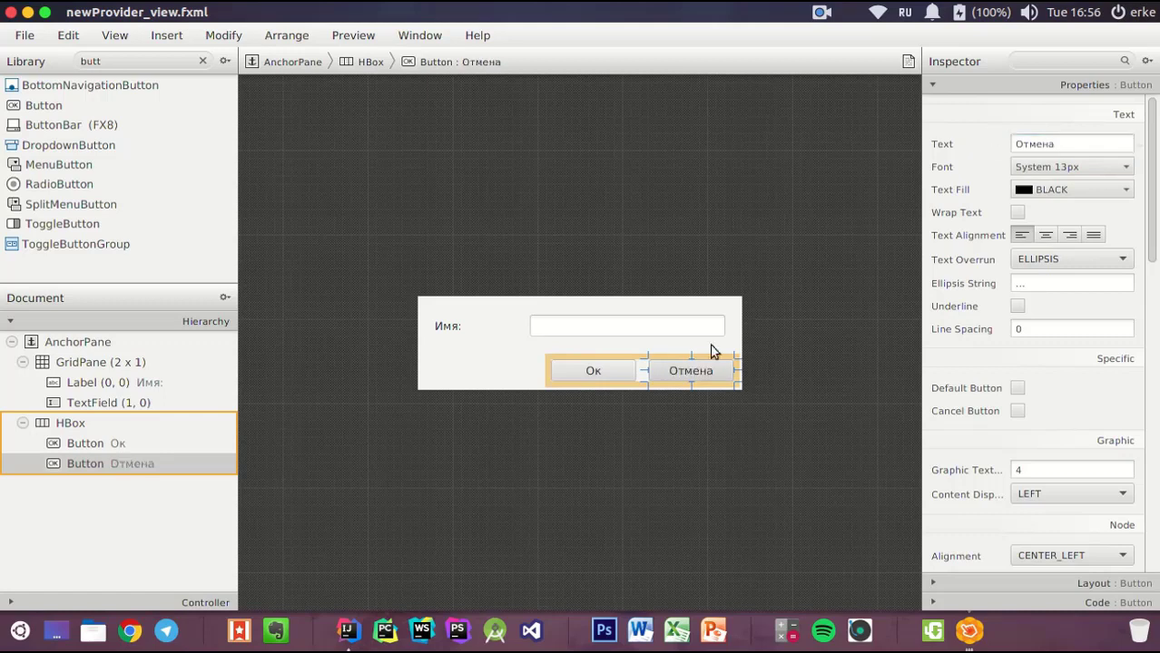
Change the first button's text to "Создать"
{"action": "left_click", "coordinate": [617, 365]}
{"action": "left_click", "coordinate": [1049, 146]}
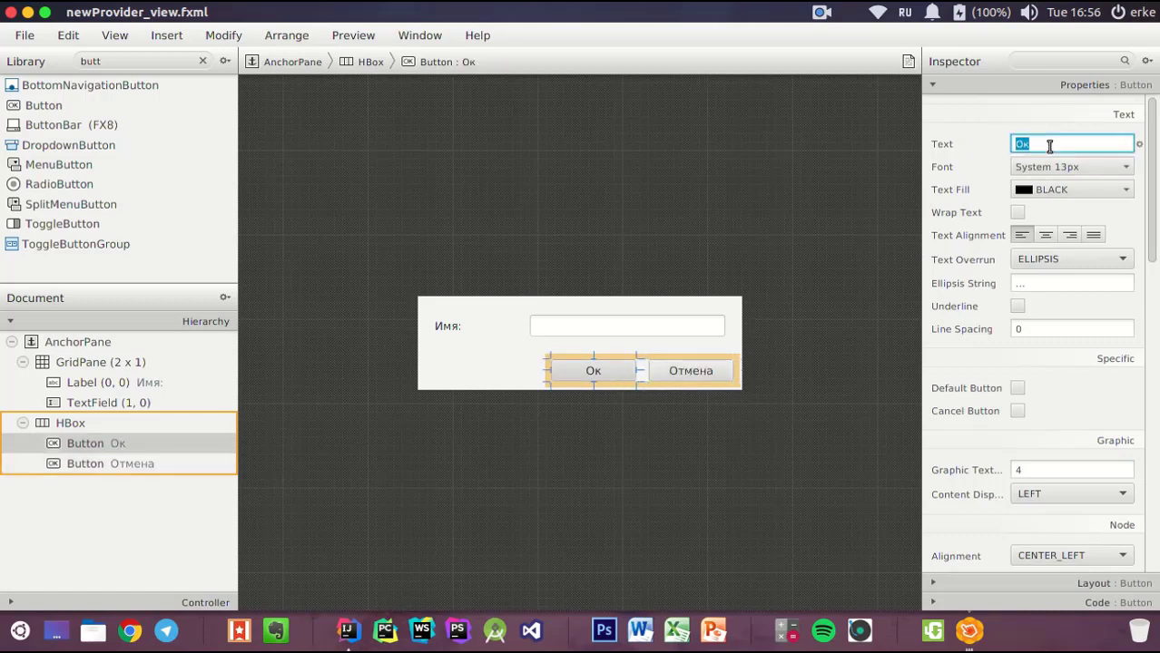
{"action": "type", "text": "Создать"}
{"action": "key", "text": "Return"}
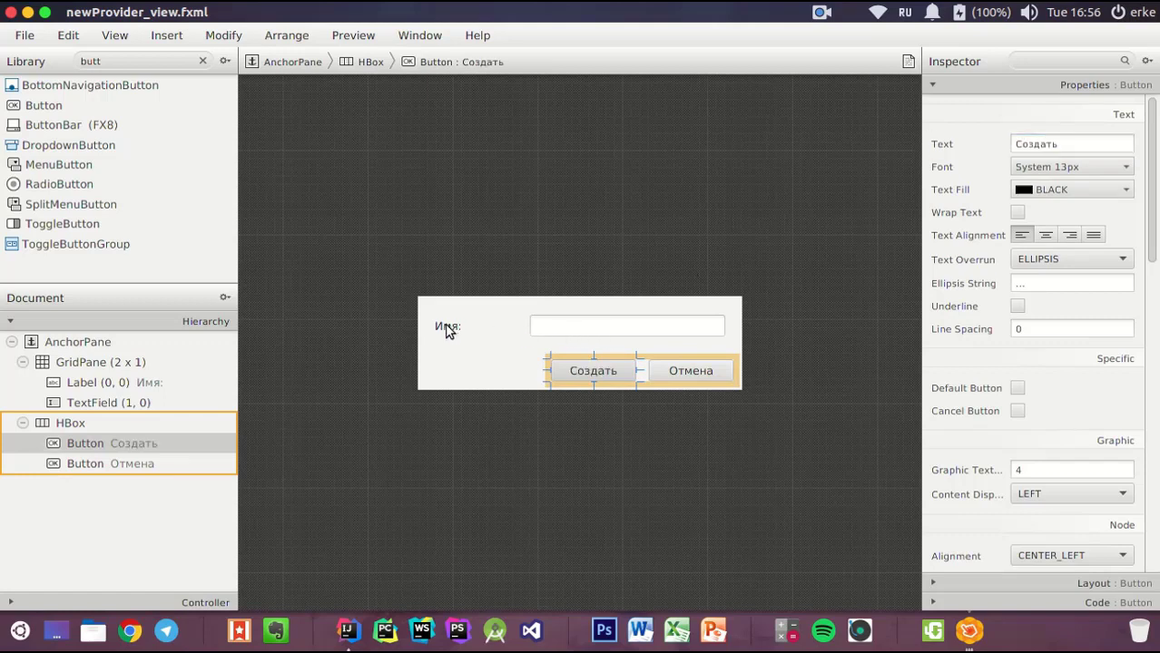
{"action": "left_click", "coordinate": [503, 355]}
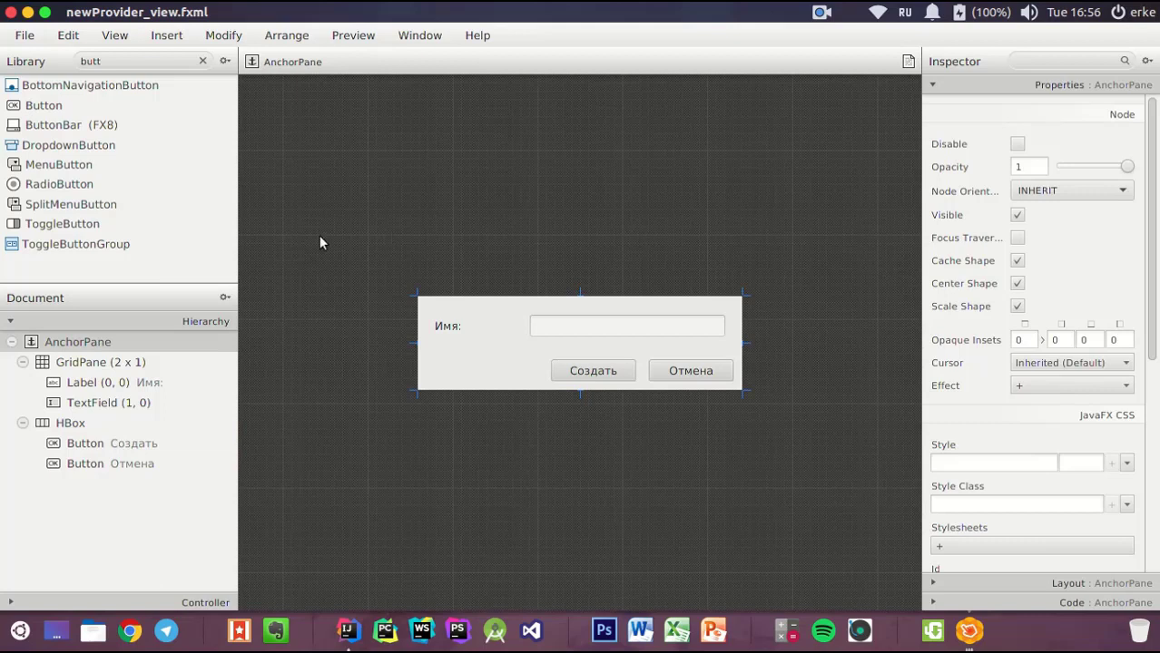
Assign handleCreate as the On Action handler of the "Создать" button
{"action": "left_click", "coordinate": [617, 375]}
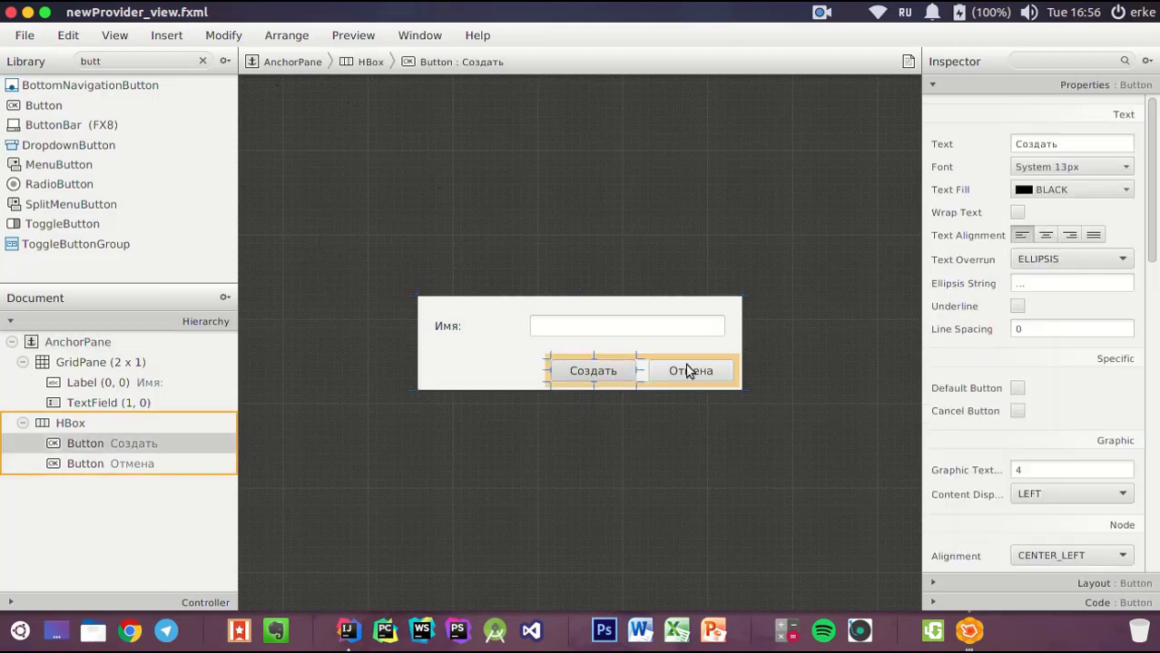
{"action": "scroll", "coordinate": [1009, 375], "scroll_direction": "down", "scroll_amount": 3}
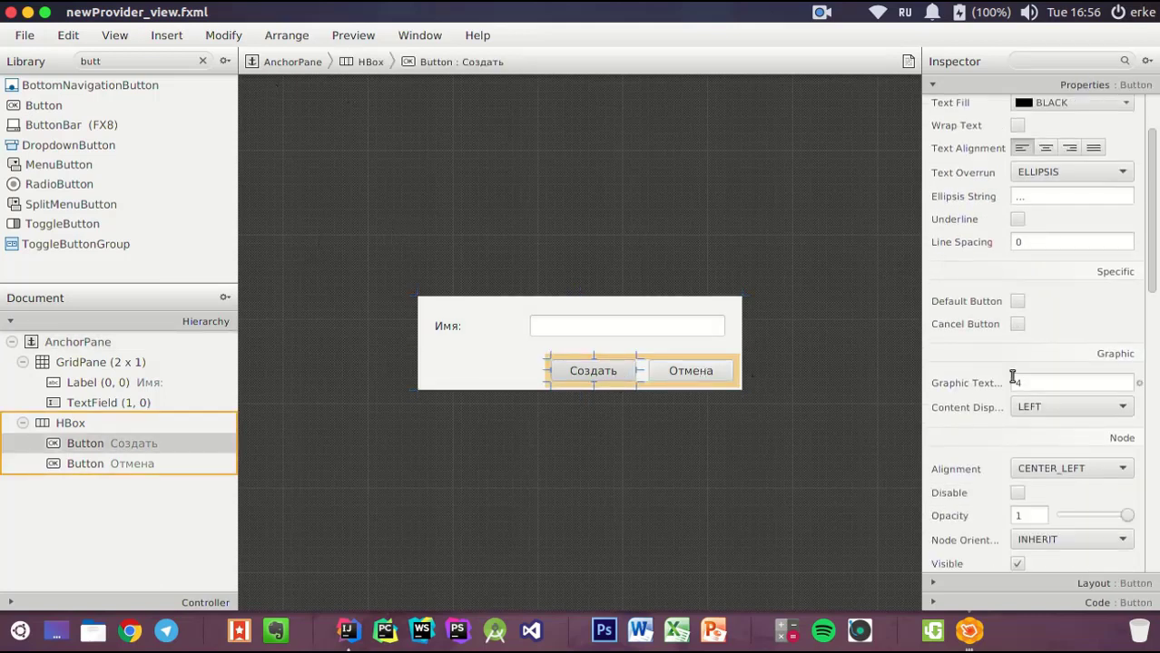
{"action": "left_click", "coordinate": [934, 86]}
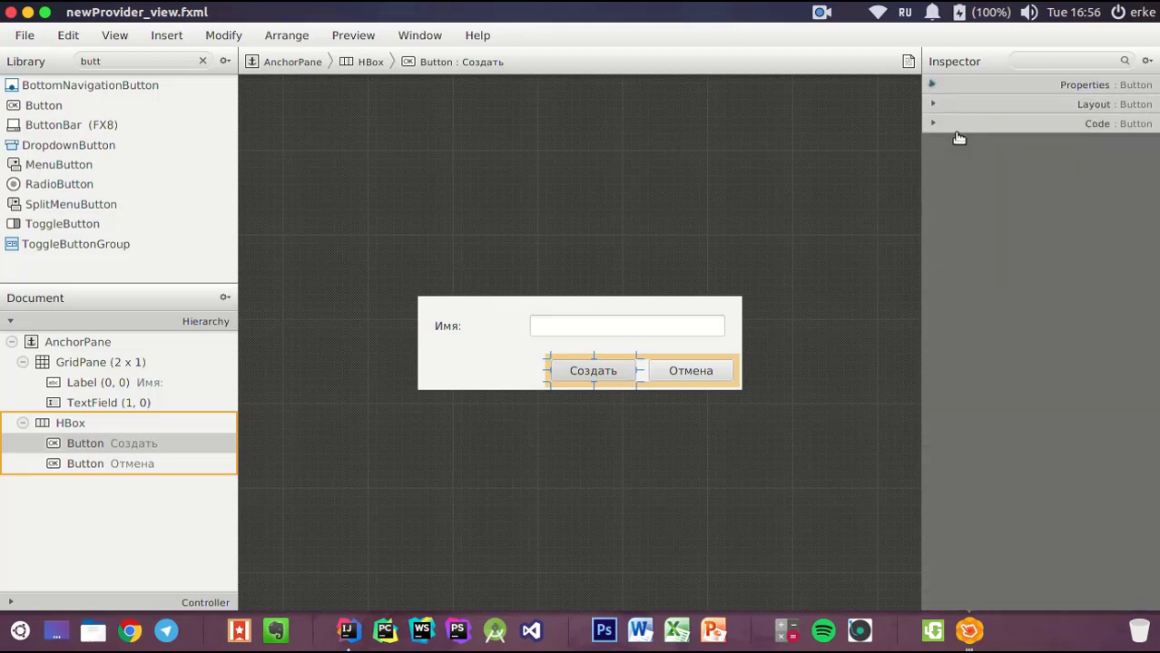
{"action": "left_click", "coordinate": [946, 129]}
{"action": "left_click", "coordinate": [995, 260]}
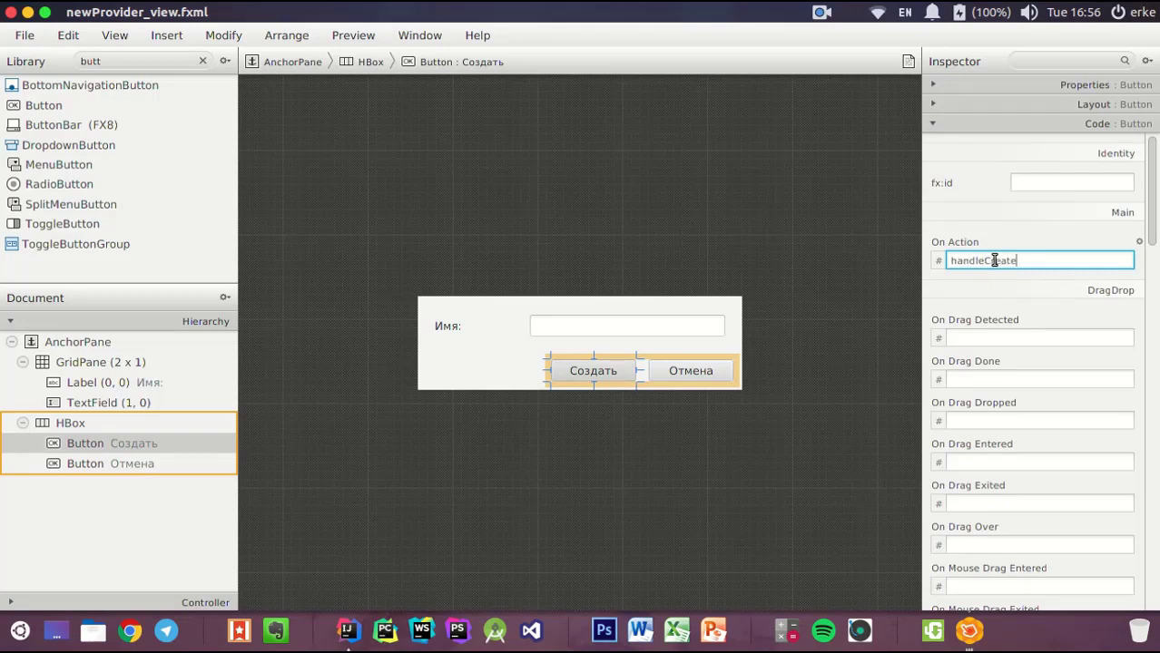
{"action": "key", "text": "Return"}
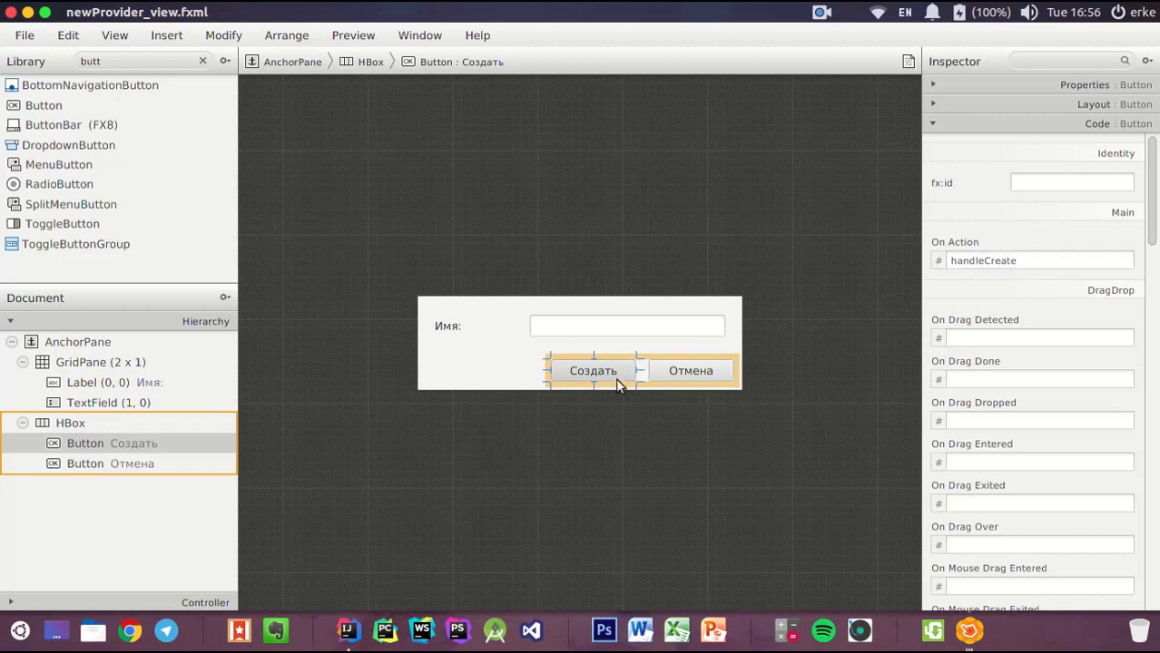
Assign handleCancel as the On Action handler of the "Отмена" button
{"action": "left_click", "coordinate": [681, 374]}
{"action": "left_click", "coordinate": [1002, 261]}
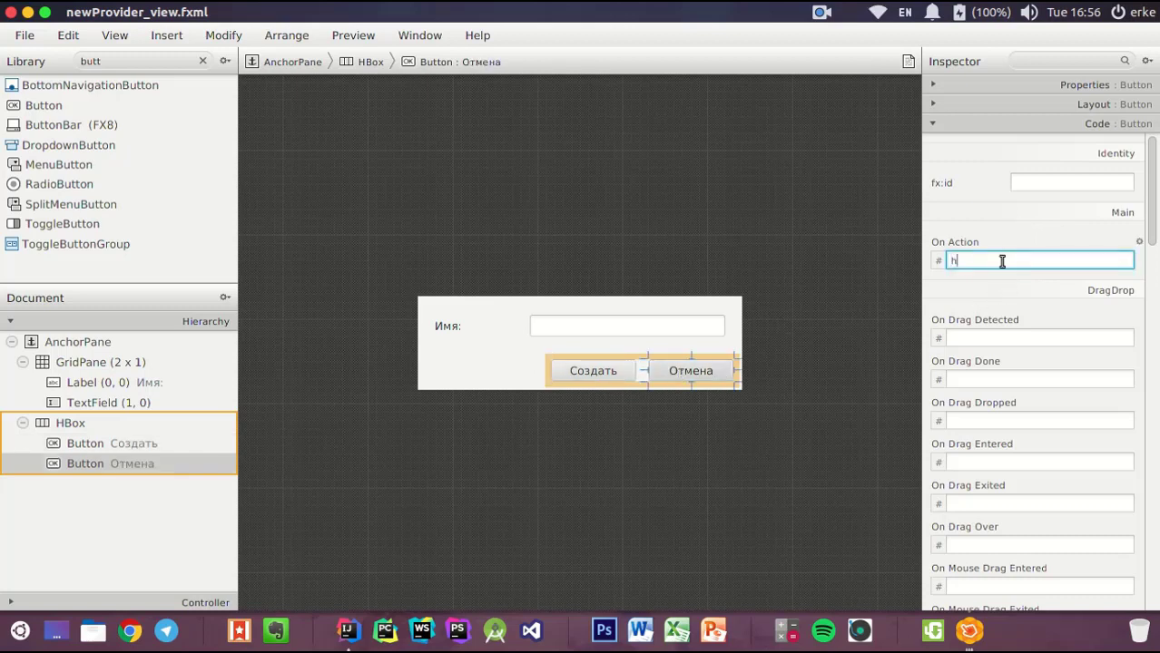
{"action": "type", "text": "handleCancel"}
{"action": "key", "text": "Return"}
Set the TextField's fx:id to nameTextField and save newProvider_view.fxml
{"action": "left_click", "coordinate": [609, 325]}
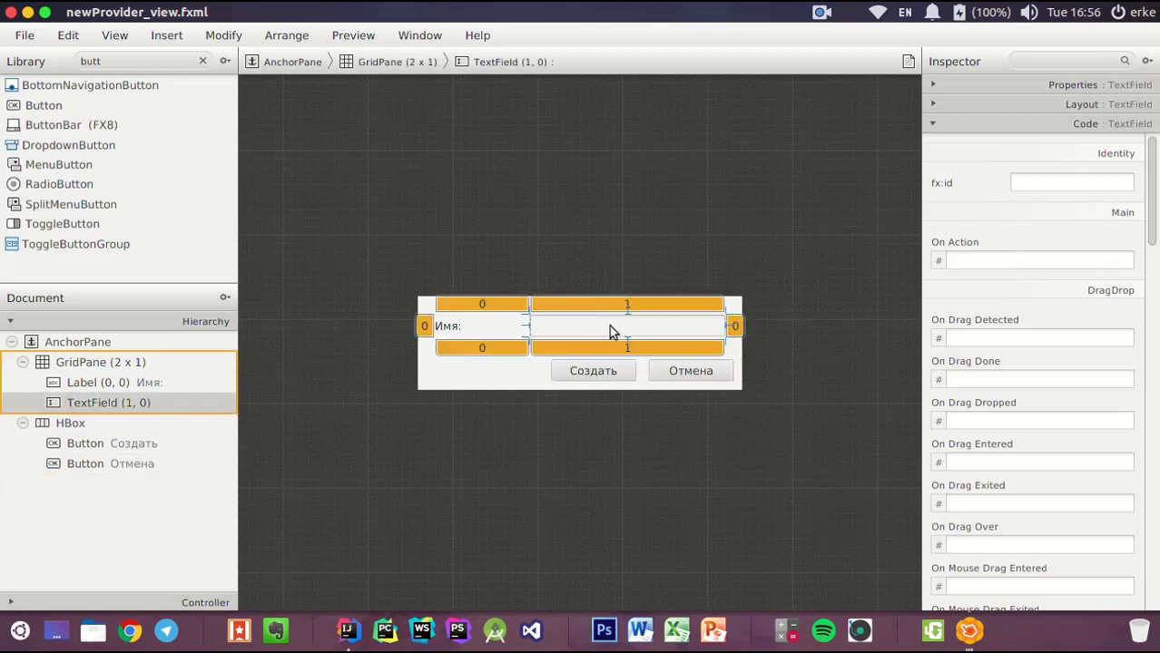
{"action": "left_click", "coordinate": [1031, 182]}
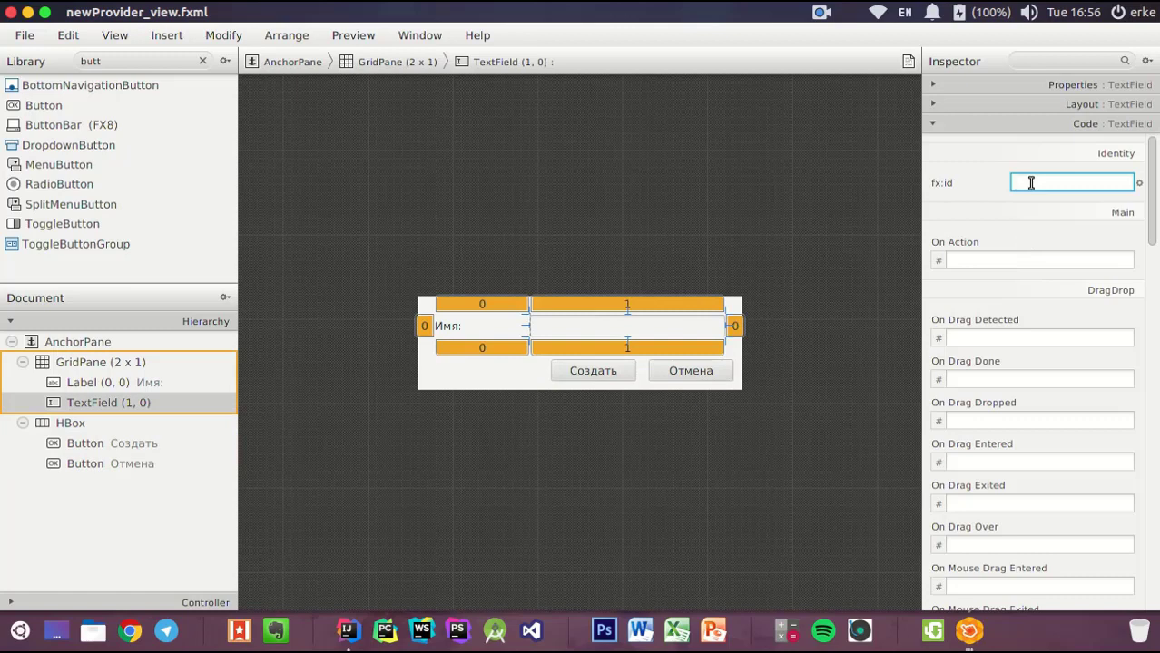
{"action": "type", "text": "nameTextField"}
{"action": "key", "text": "Return"}
{"action": "key", "text": "ctrl+s"}
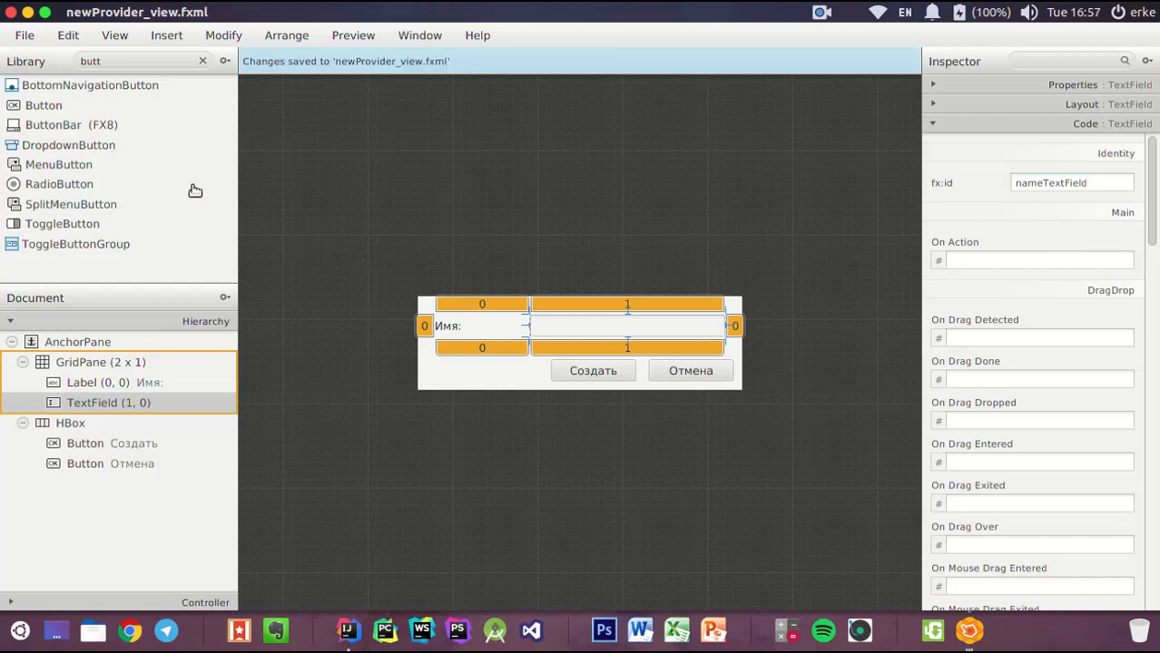
Switch to IntelliJ IDEA and create a class named NewProviderController in the controllers package
{"action": "key", "text": "alt+Tab"}
{"action": "key", "text": "alt+Tab"}
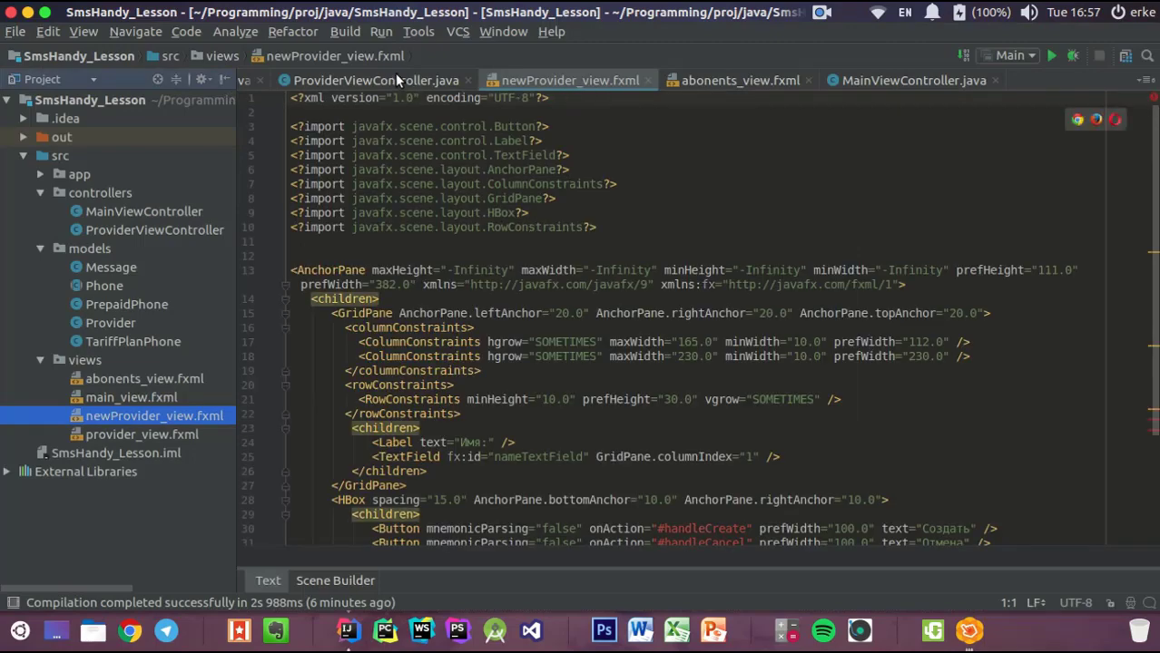
{"action": "scroll", "coordinate": [661, 410], "scroll_direction": "down", "scroll_amount": 4}
{"action": "scroll", "coordinate": [629, 399], "scroll_direction": "up", "scroll_amount": 4}
{"action": "left_click", "coordinate": [90, 191]}
{"action": "key", "text": "alt+Insert"}
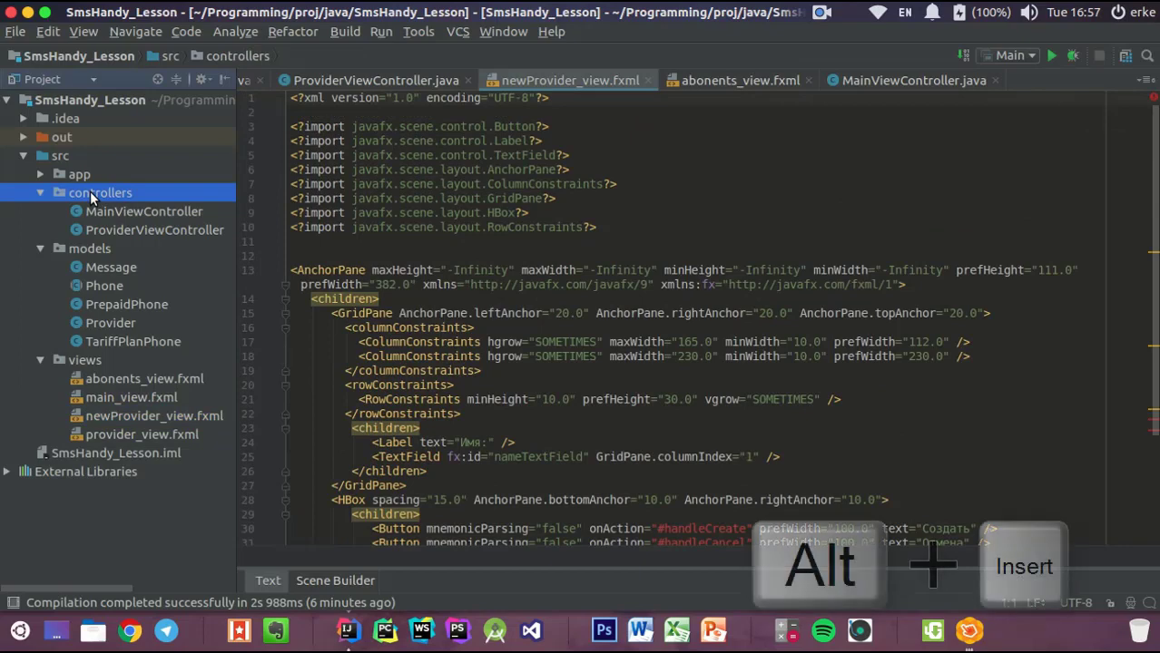
{"action": "key", "text": "Return"}
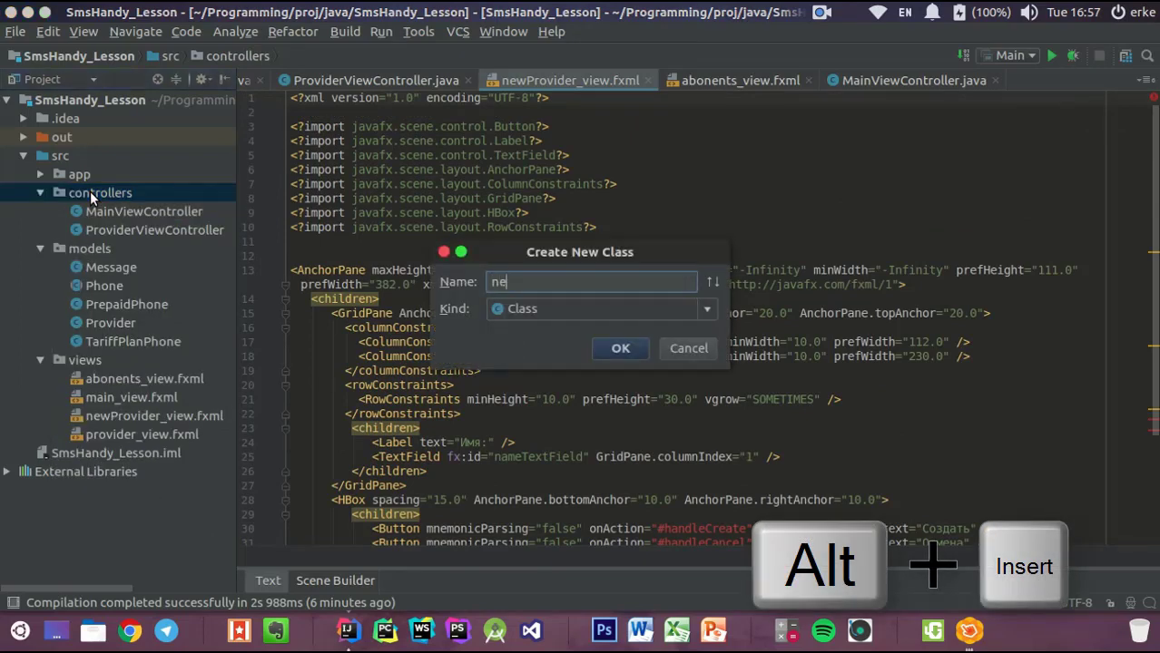
{"action": "type", "text": "NewPro"}
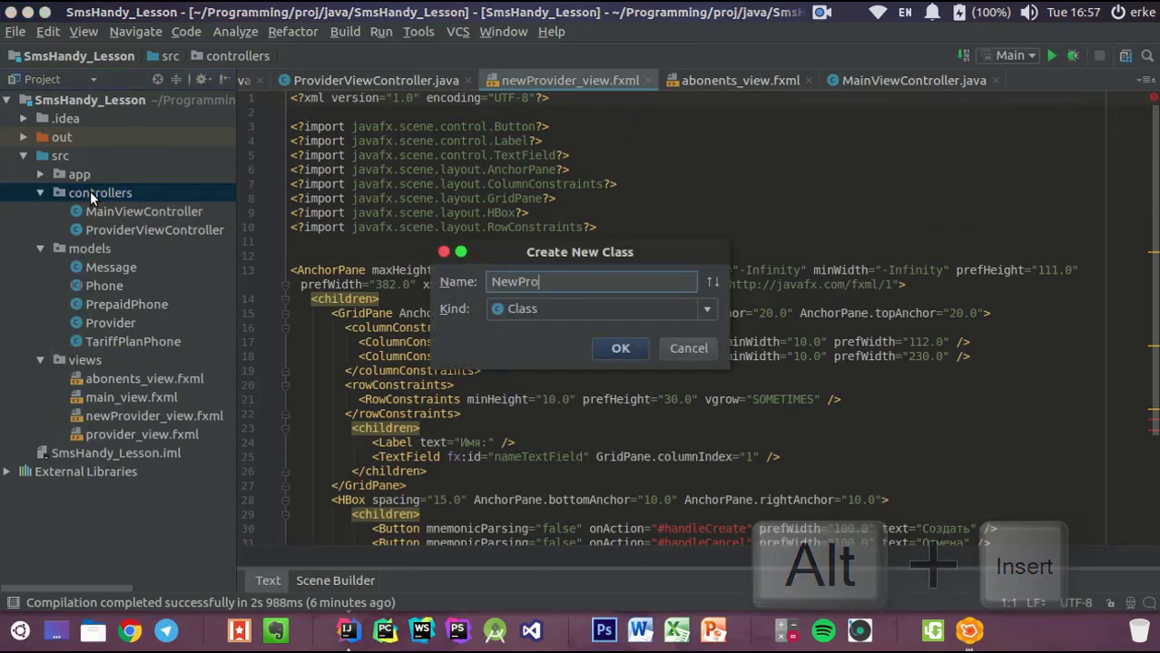
{"action": "type", "text": "iiderC"}
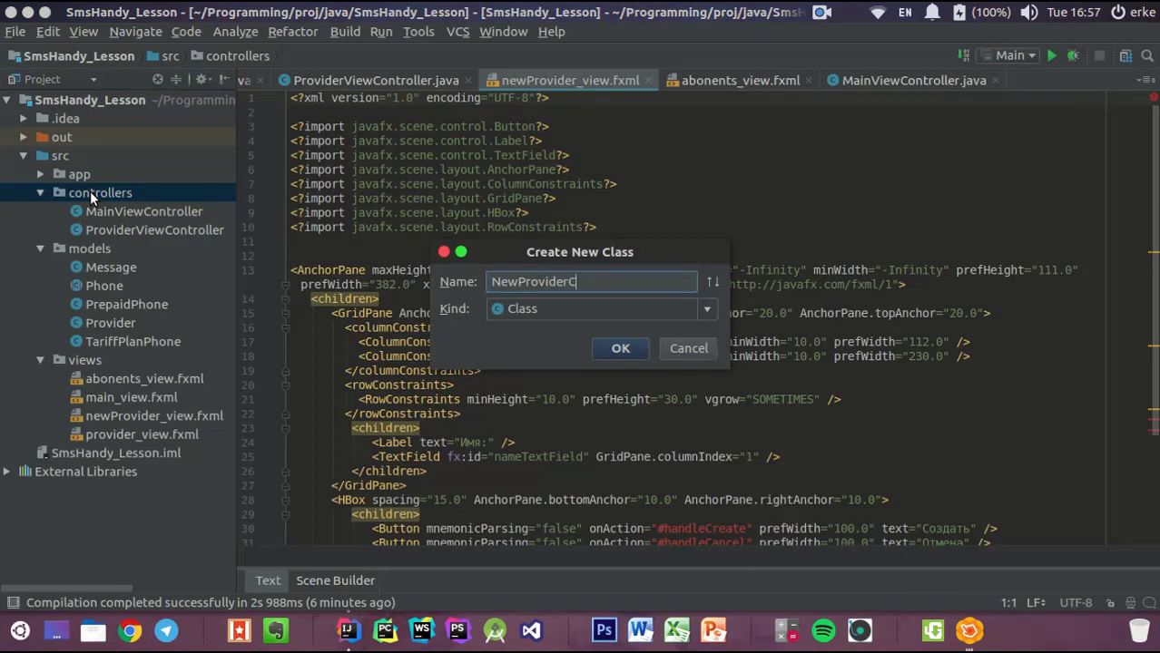
{"action": "type", "text": "ontroller"}
{"action": "key", "text": "Return"}
In newProvider_view.fxml, add an fx:controller attribute to the root AnchorPane pointing to controllers.NewProviderController
{"action": "key", "text": "ctrl+Tab"}
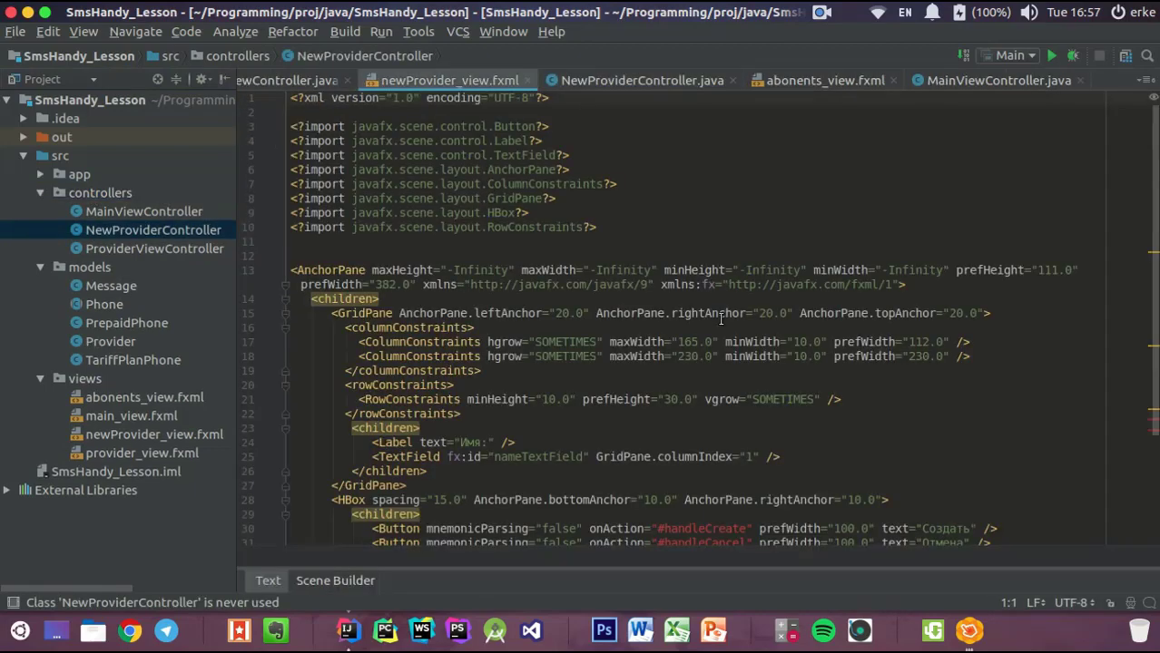
{"action": "left_click", "coordinate": [365, 270]}
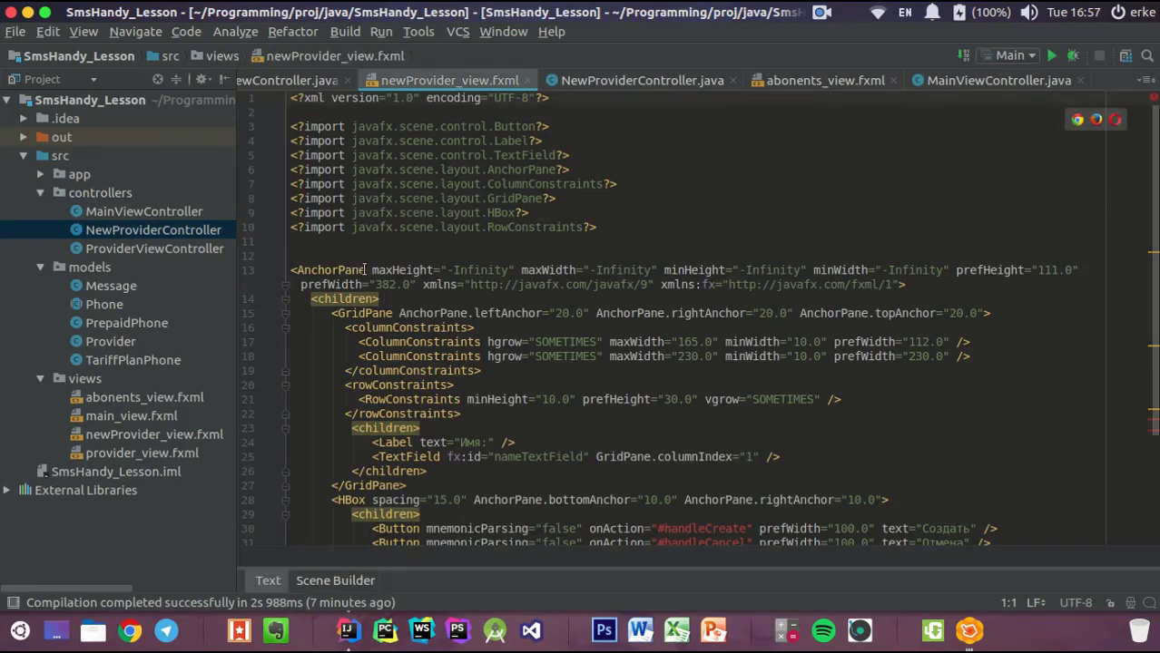
{"action": "key", "text": "Return"}
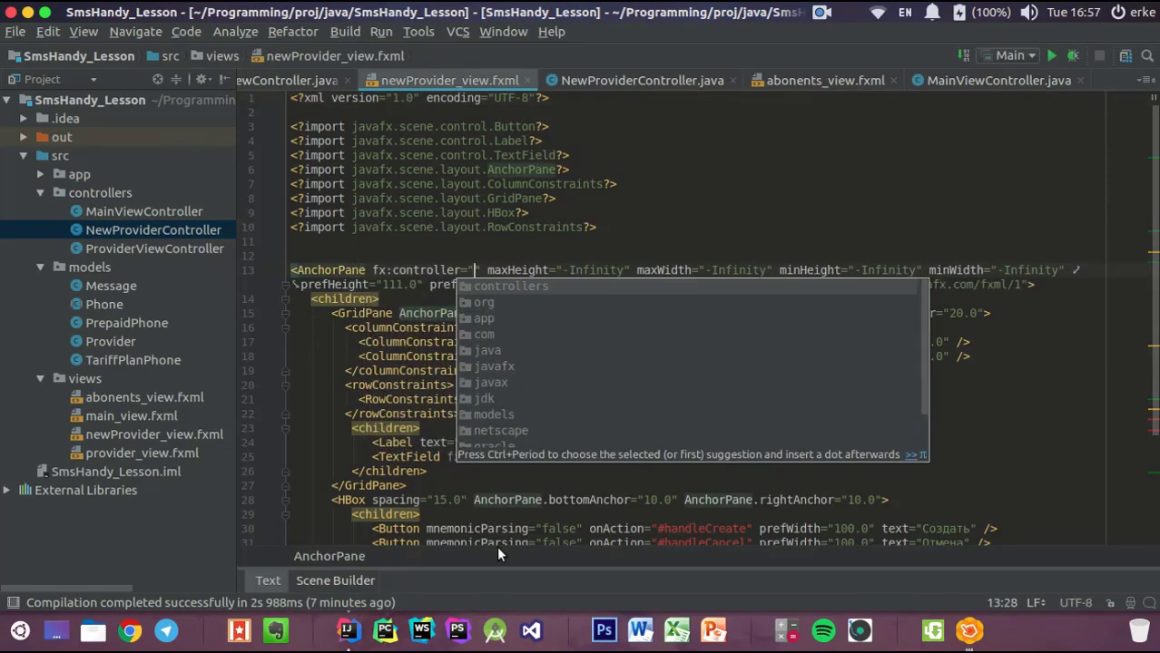
{"action": "type", "text": "controllers."}
{"action": "key", "text": "Down"}
{"action": "key", "text": "Down"}
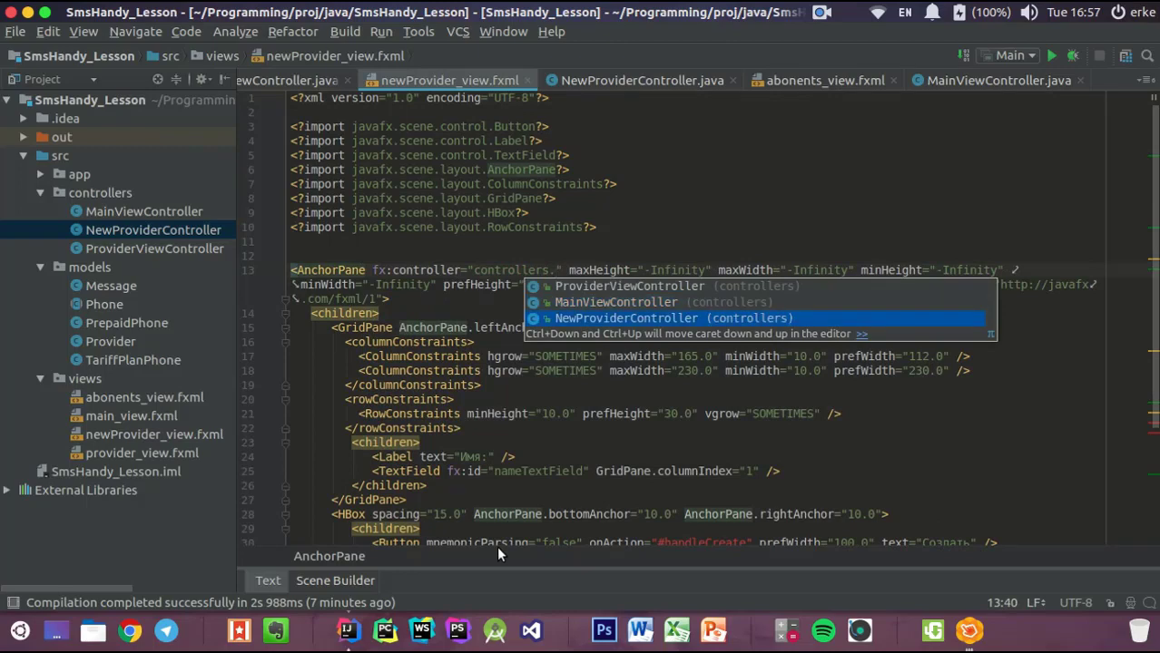
{"action": "key", "text": "Return"}
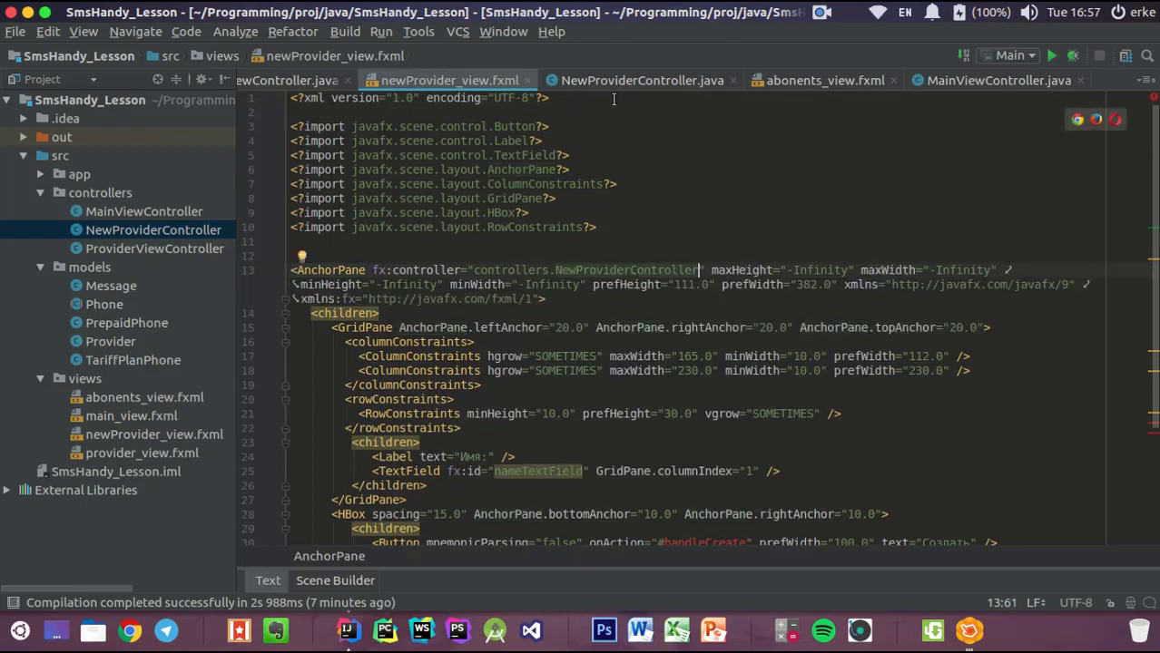
{"action": "left_click", "coordinate": [636, 80]}
{"action": "key", "text": "Return"}
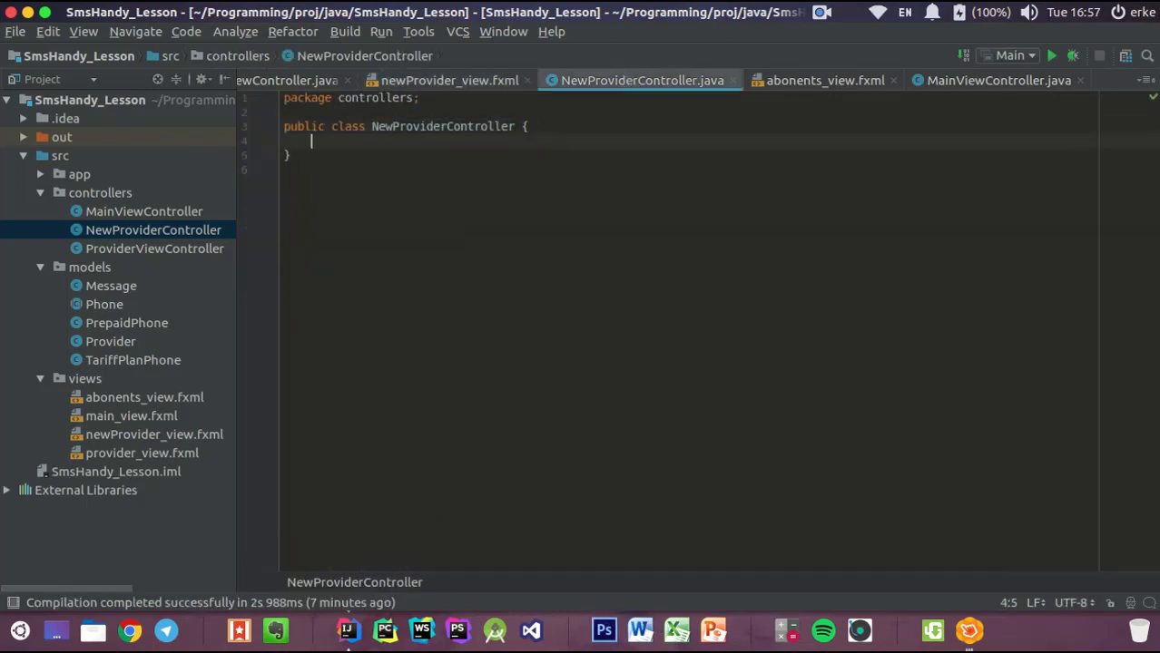
{"action": "key", "text": "Return"}
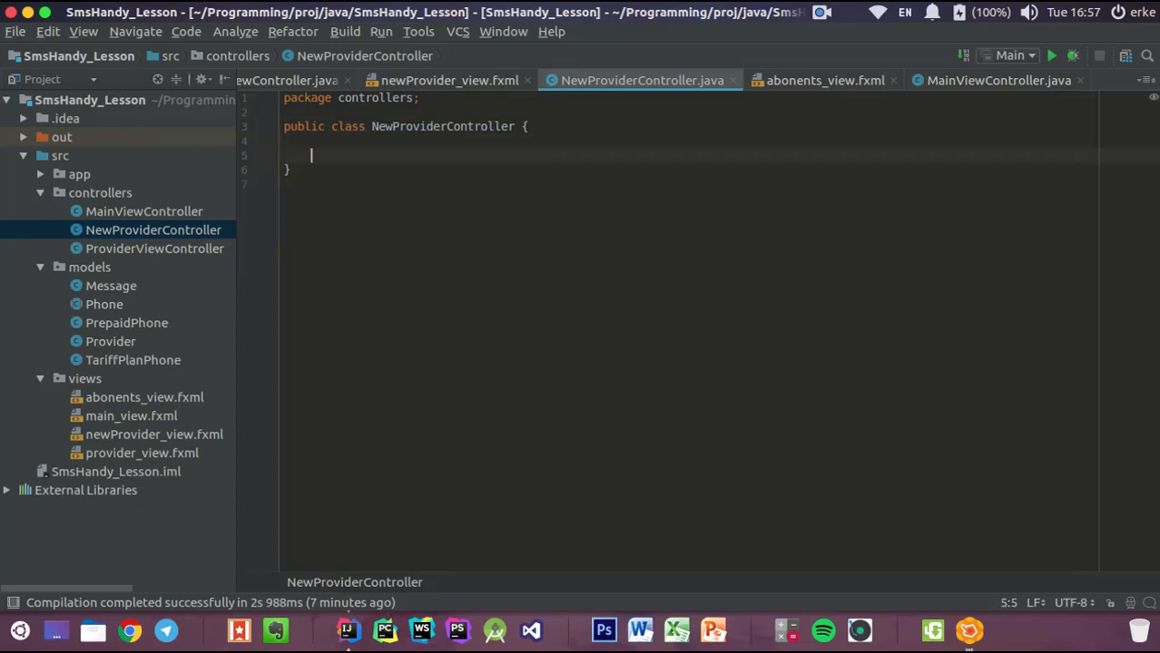
{"action": "key", "text": "alt+Insert"}
{"action": "key", "text": "Escape"}
{"action": "type", "text": "@"}
{"action": "key", "text": "Return"}
{"action": "key", "text": "Return"}
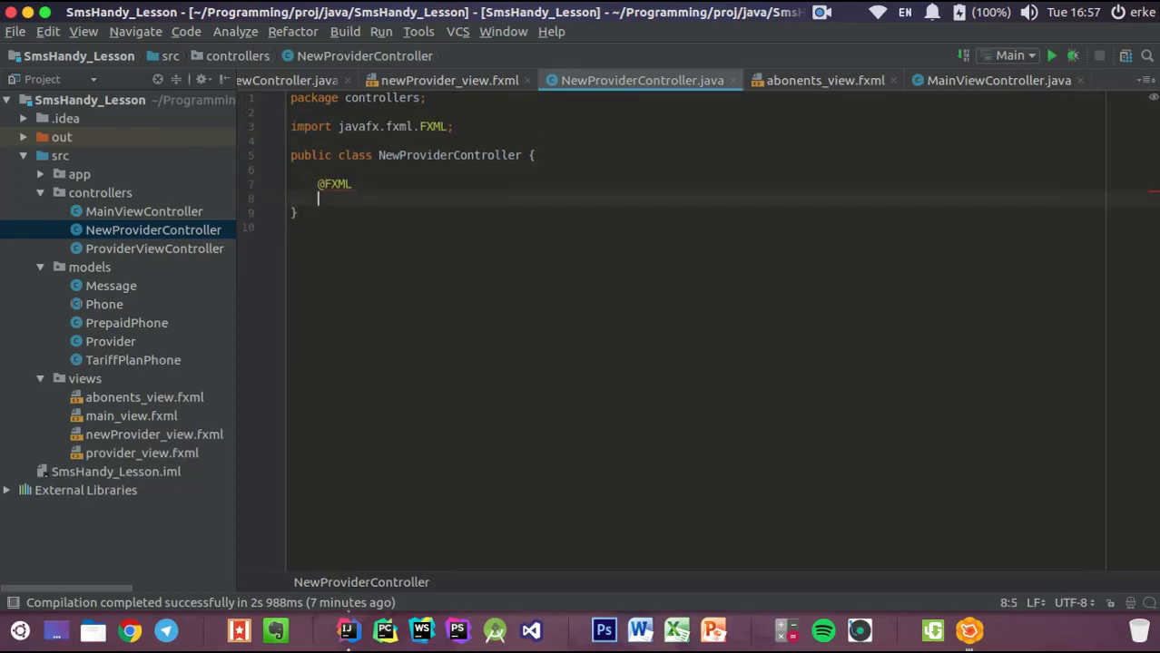
{"action": "type", "text": "pb"}
{"action": "key", "text": "BackSpace"}
{"action": "key", "text": "BackSpace"}
{"action": "type", "text": "pu"}
{"action": "key", "text": "Return"}
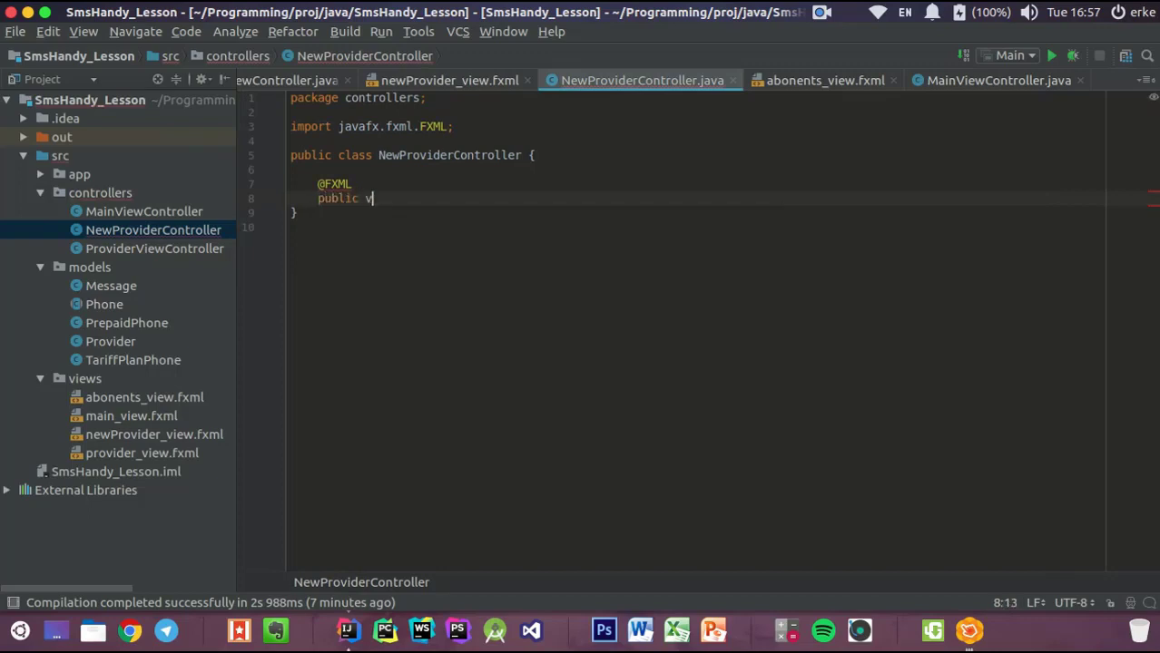
{"action": "type", "text": "void handleC"}
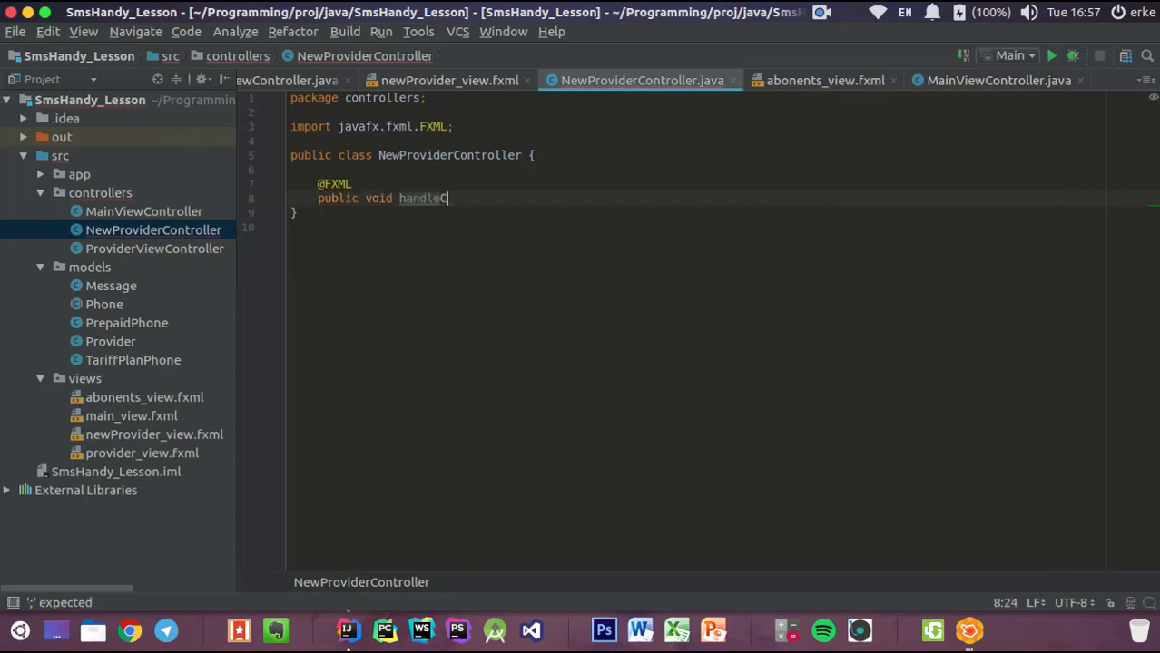
{"action": "type", "text": "reate() {"}
{"action": "key", "text": "Return"}
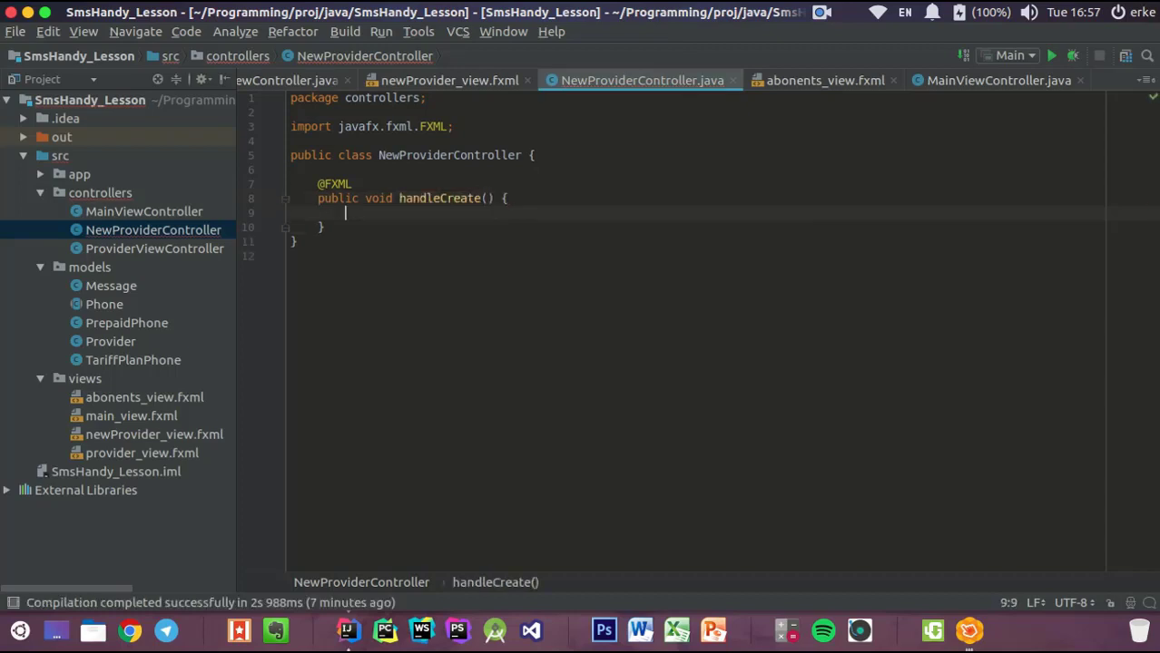
{"action": "key", "text": "Down"}
{"action": "key", "text": "Return"}
{"action": "key", "text": "Return"}
{"action": "type", "text": "@FXML"}
{"action": "key", "text": "Return"}
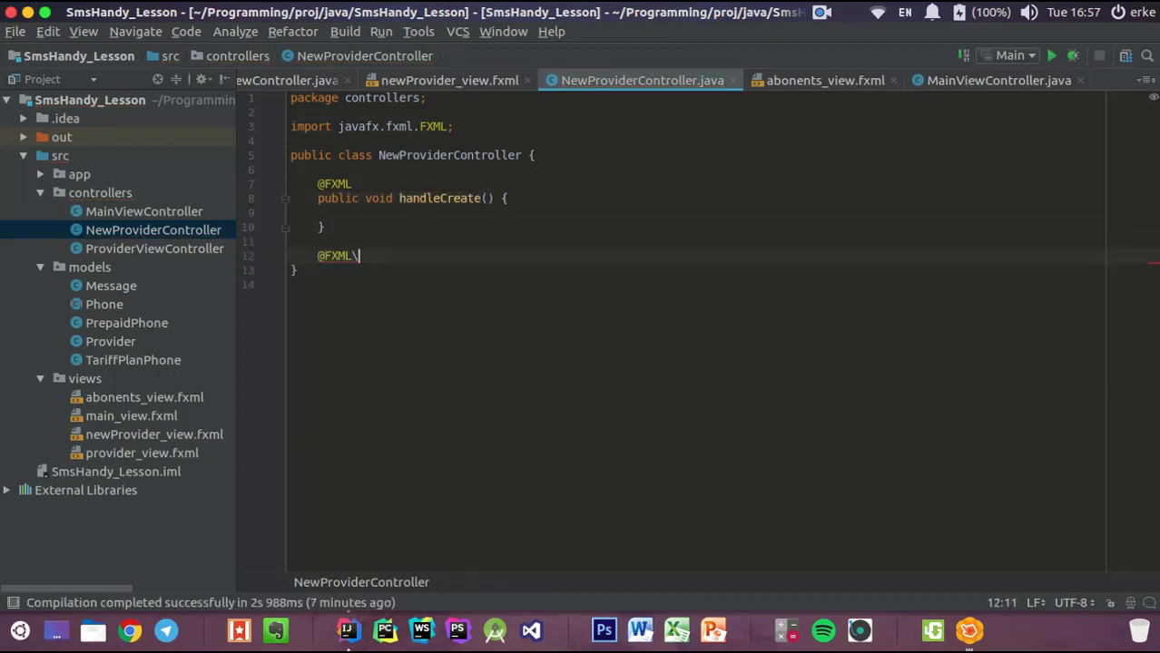
{"action": "key", "text": "Return"}
{"action": "type", "text": "public voi"}
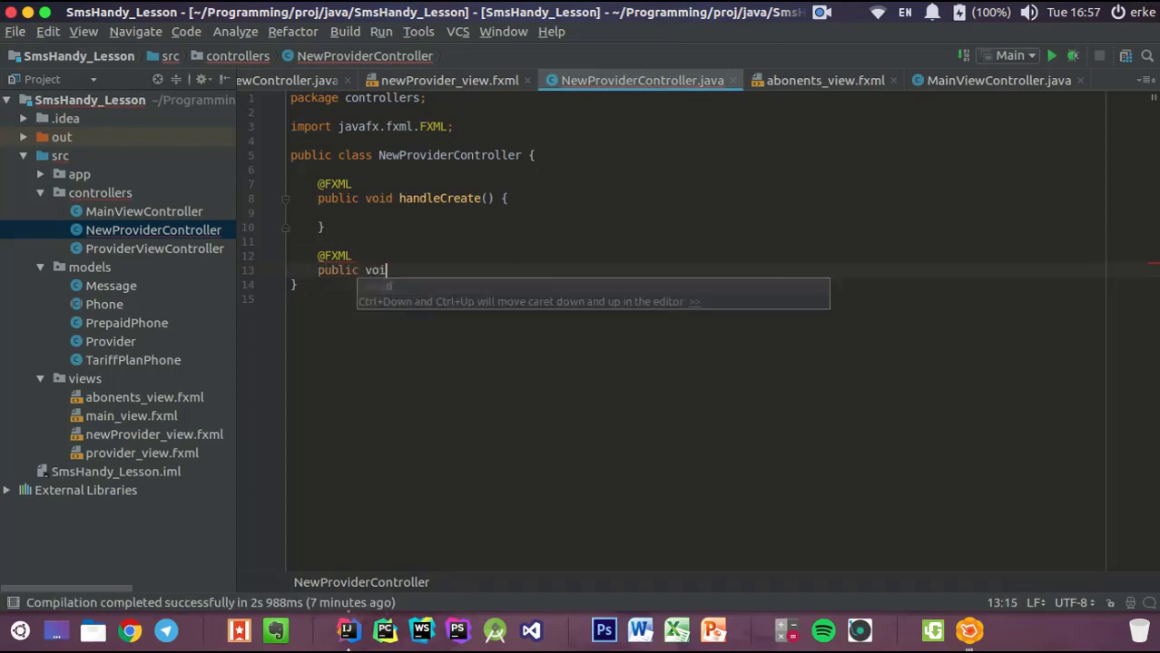
{"action": "type", "text": "d handleC"}
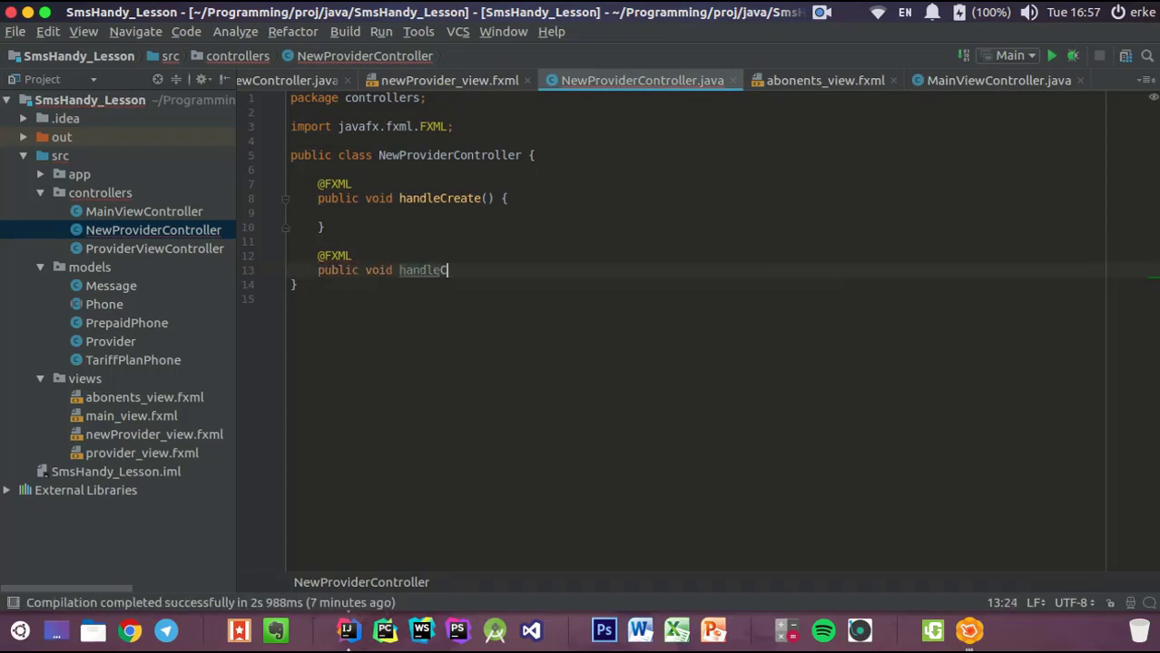
{"action": "type", "text": "ancel() {"}
{"action": "key", "text": "Return"}
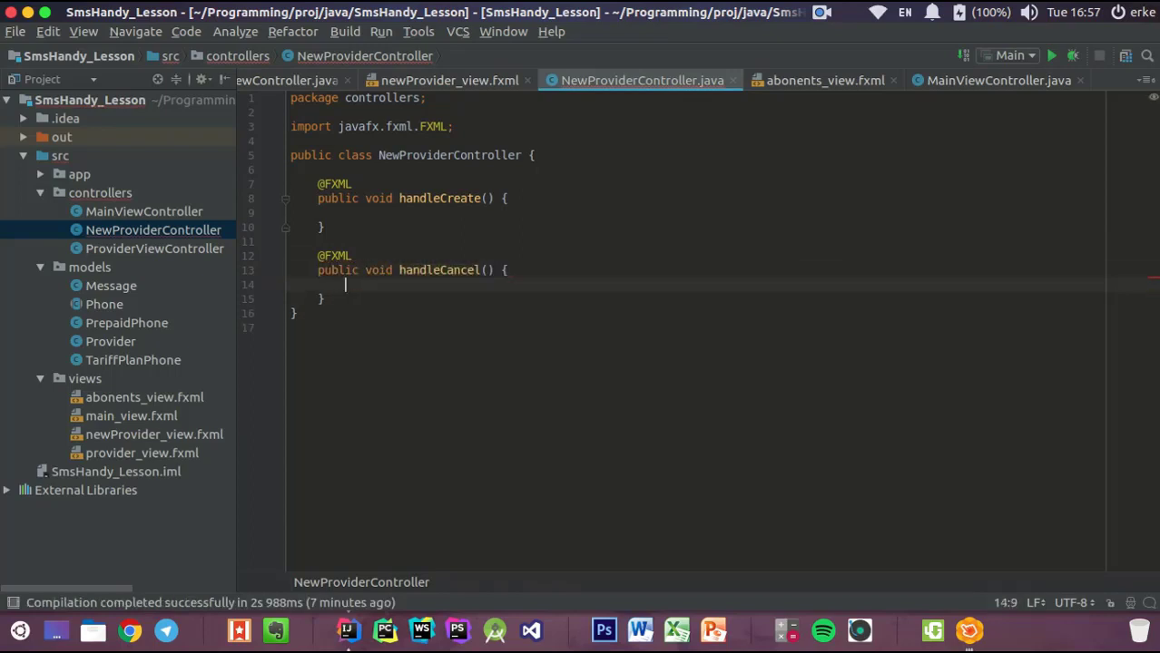
{"action": "left_click", "coordinate": [556, 155]}
{"action": "key", "text": "Return"}
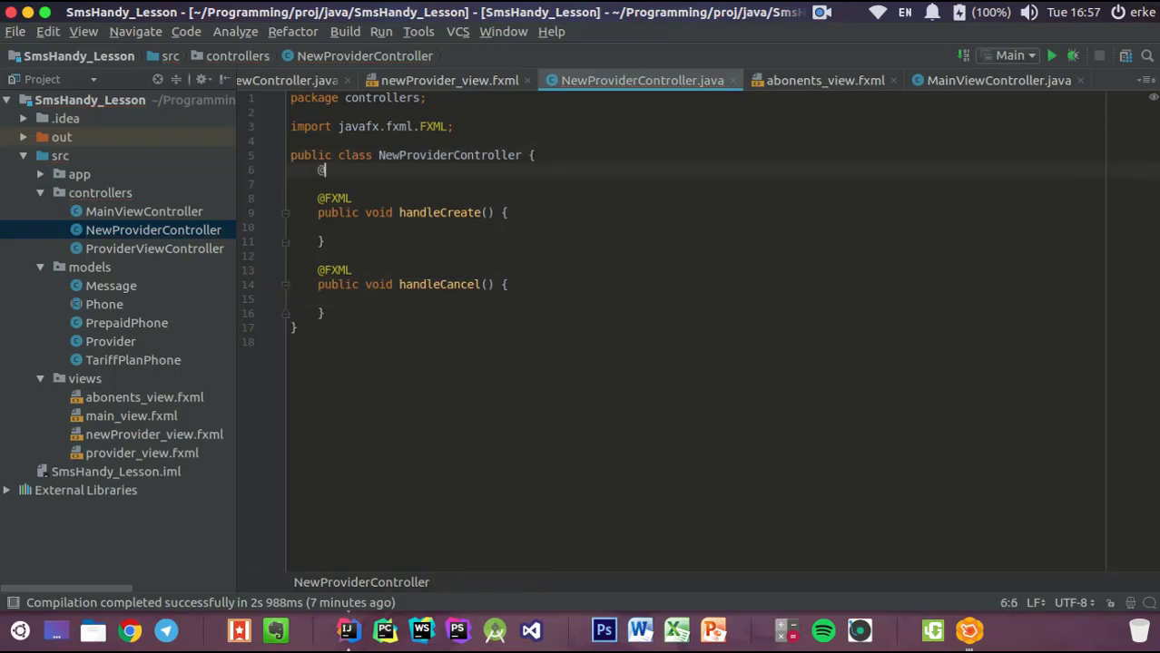
{"action": "type", "text": "@FXML"}
{"action": "key", "text": "Return"}
{"action": "type", "text": "private "}
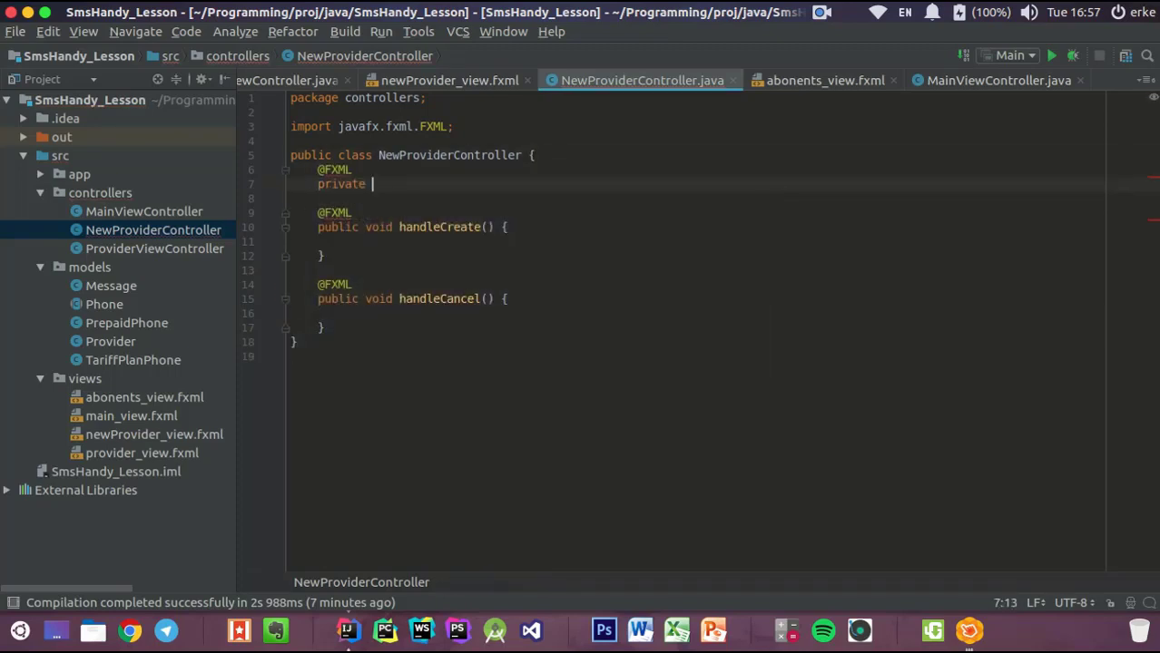
{"action": "type", "text": "TextF"}
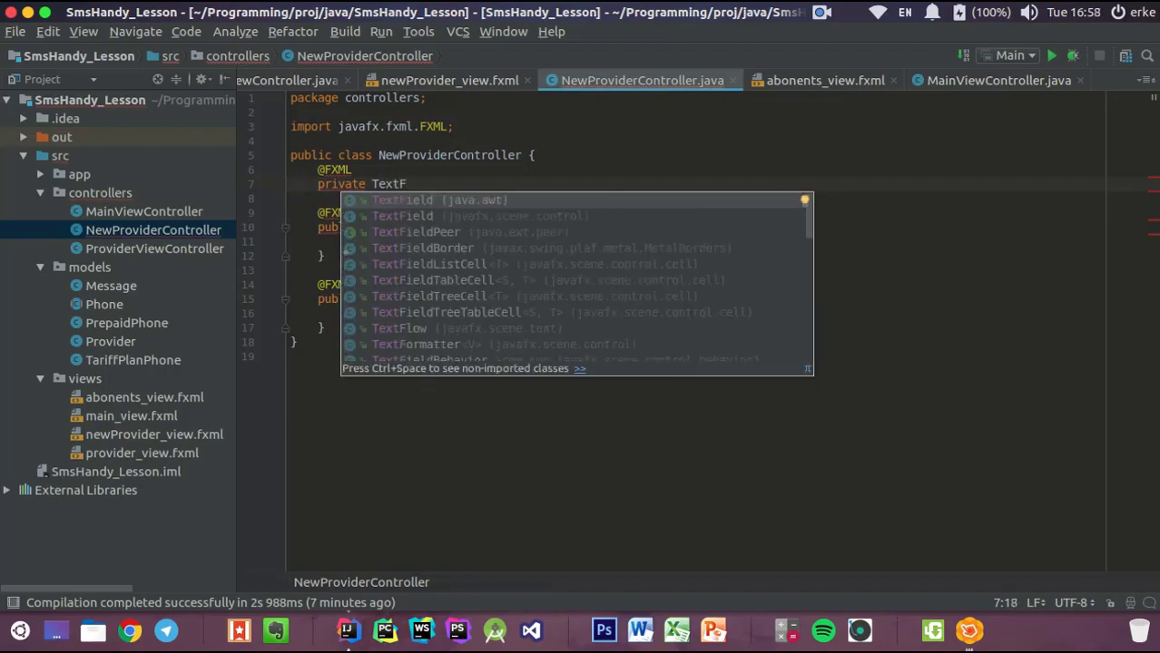
{"action": "key", "text": "Down"}
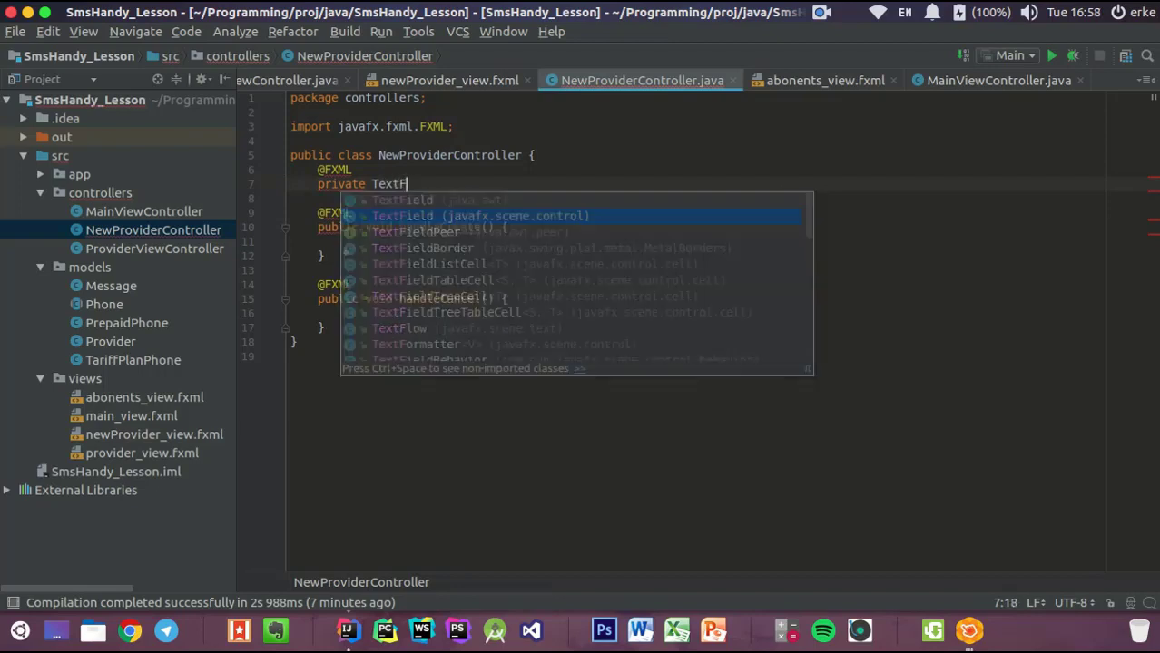
{"action": "key", "text": "Return"}
{"action": "type", "text": "name"}
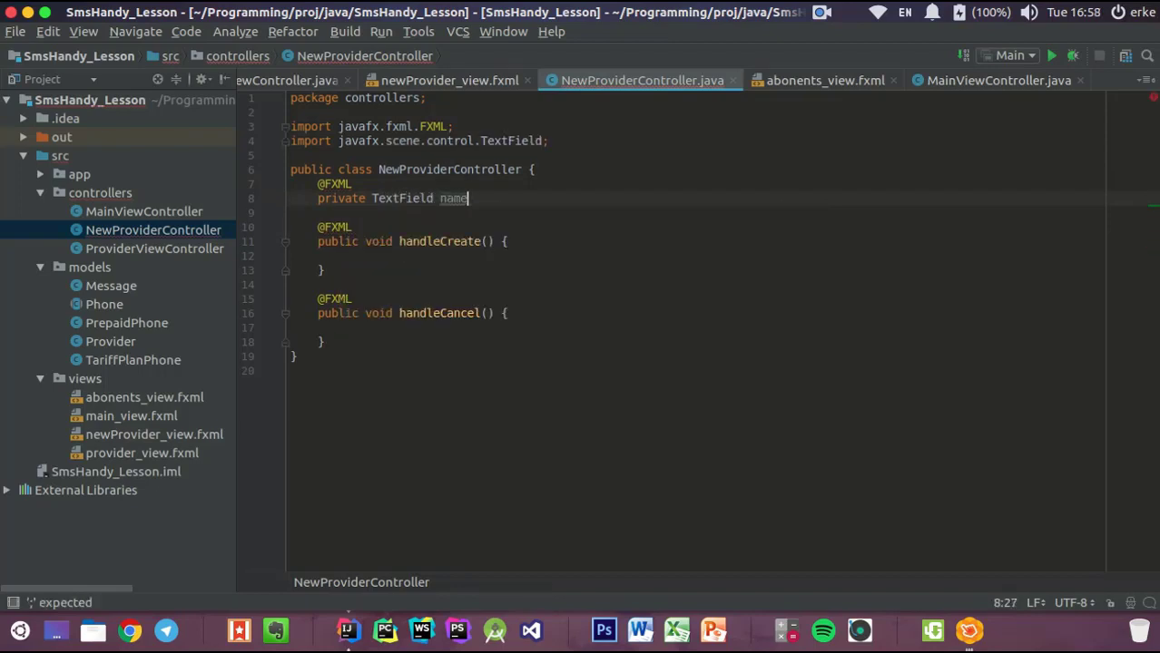
{"action": "type", "text": "TextField("}
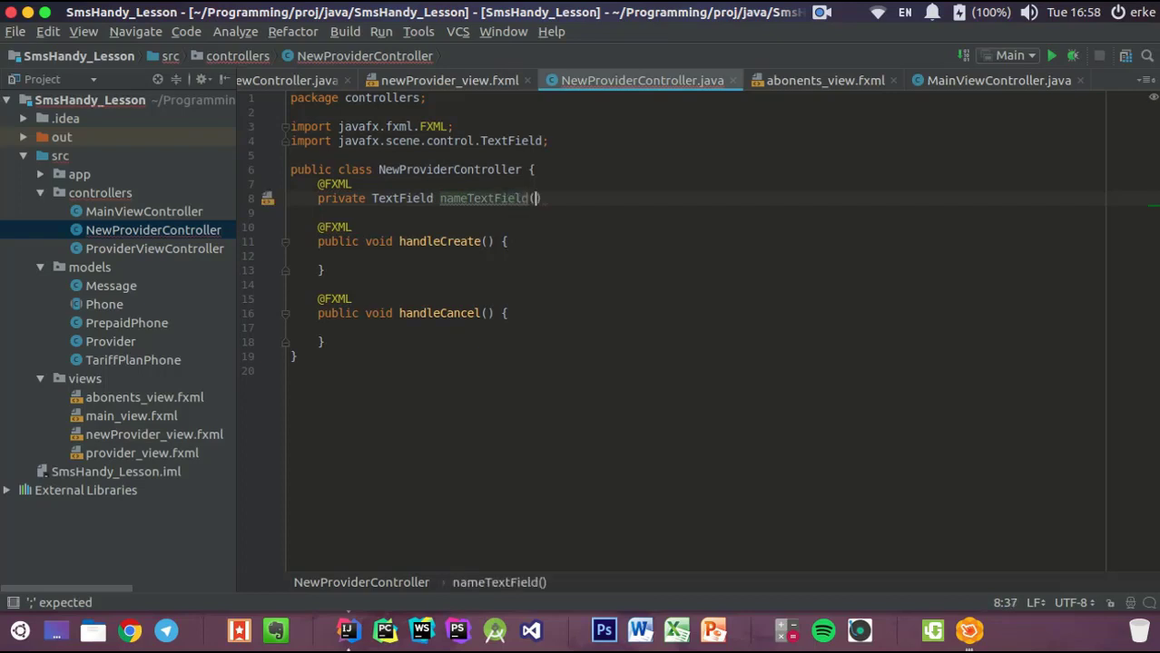
{"action": "key", "text": "BackSpace"}
{"action": "type", "text": ";"}
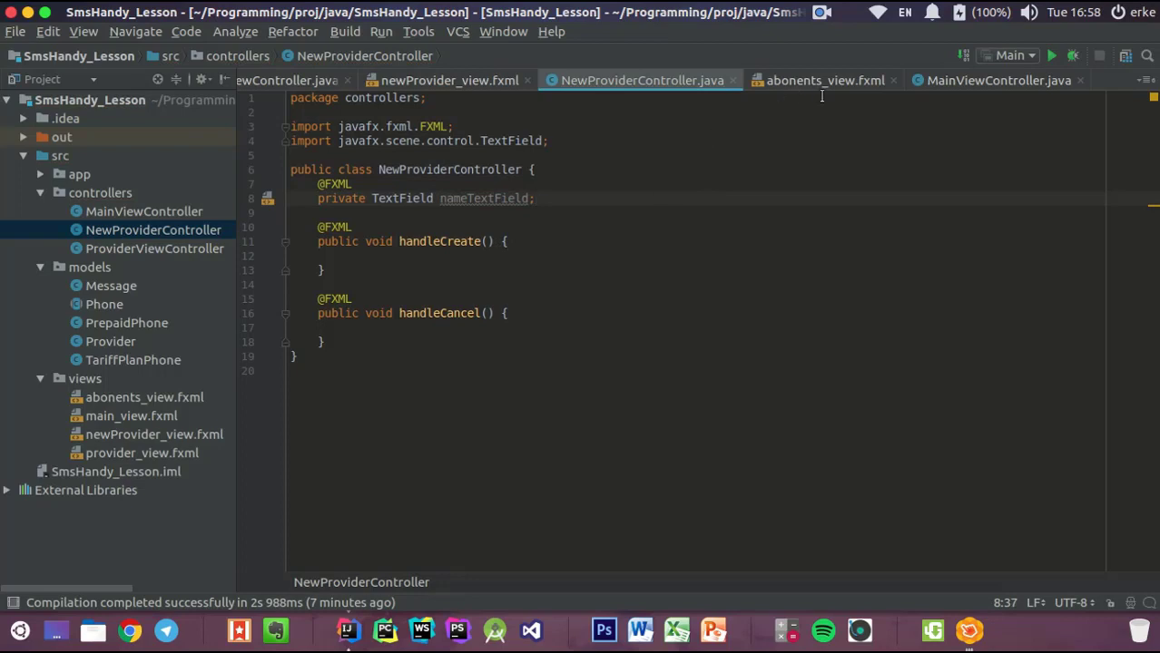
Close newProvider_view.fxml and open the ProviderViewController class from the controllers package
{"action": "left_click", "coordinate": [528, 81]}
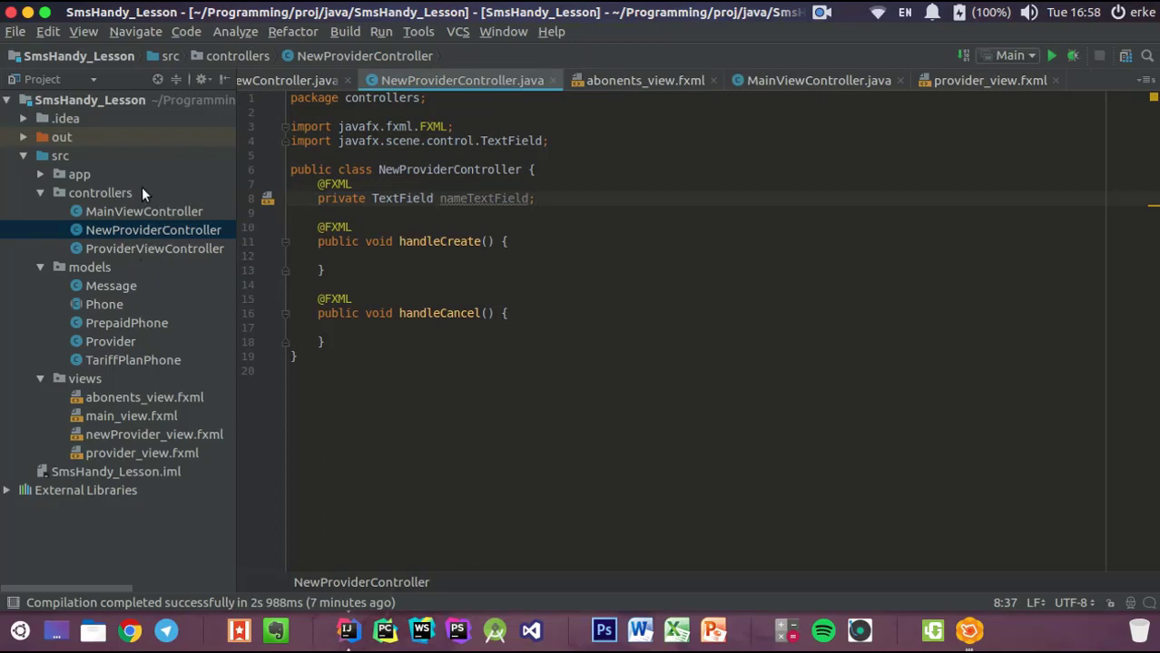
{"action": "double_click", "coordinate": [148, 251]}
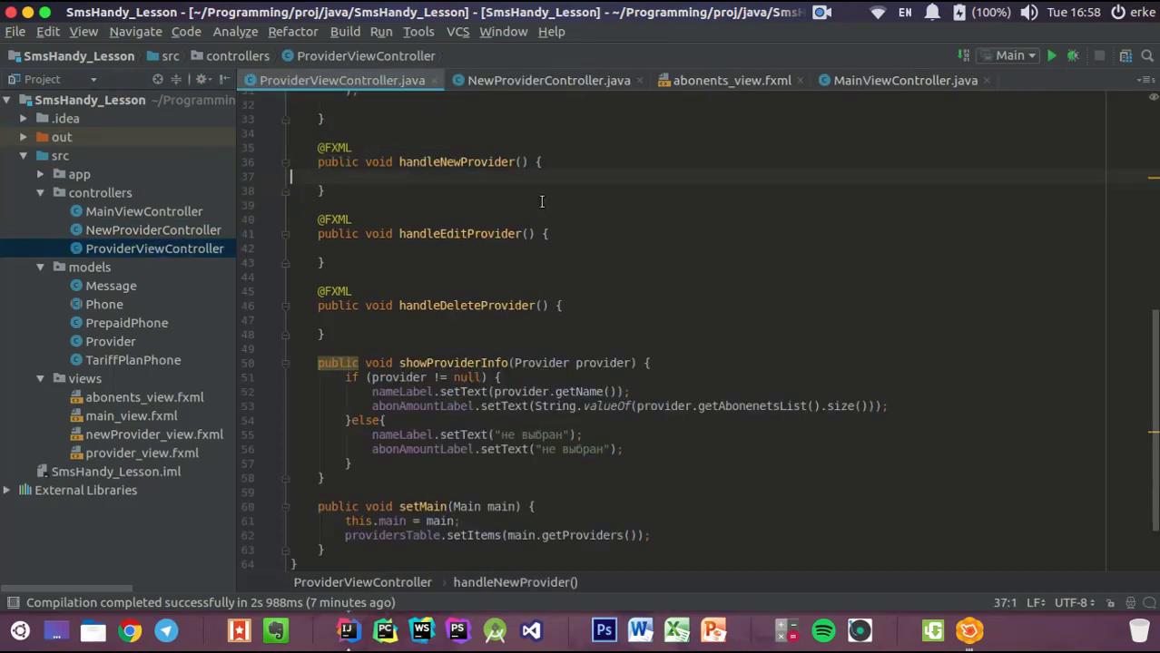